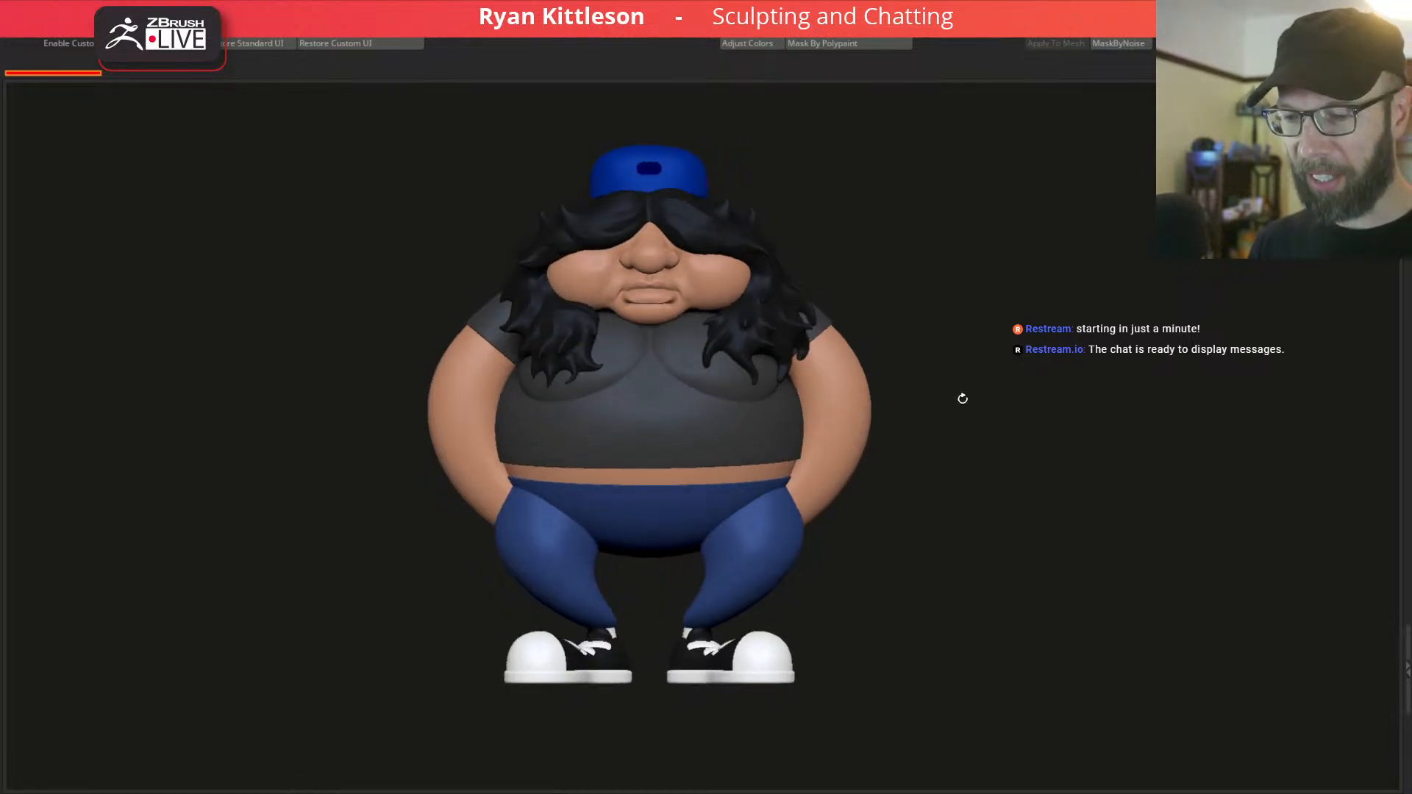
Examine the full character from the front, side and three-quarter views.
mouse_move(1047, 314)
mouse_down()
mouse_move(1018, 312)
mouse_move(1047, 308)
mouse_up()
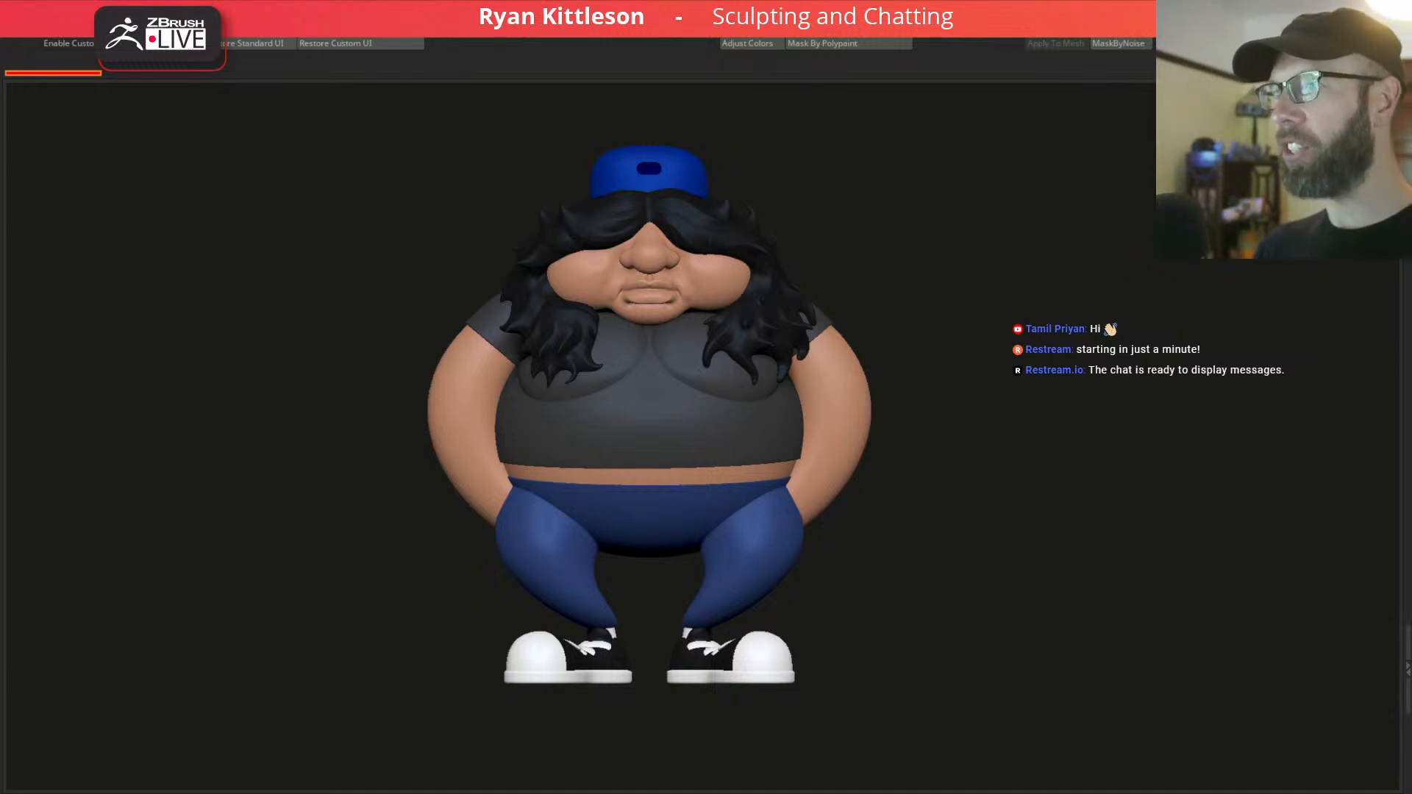
drag(974, 294, 1018, 286)
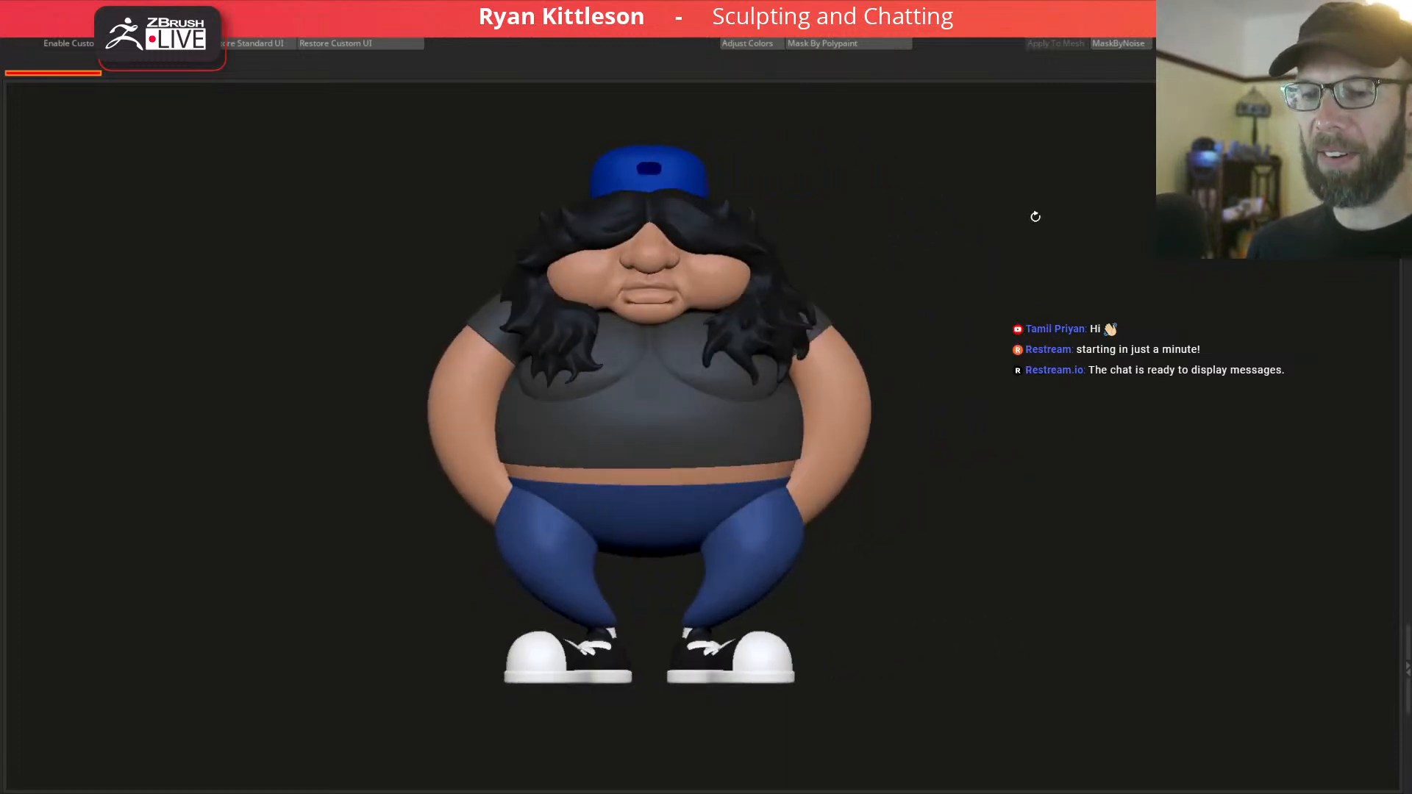
drag(968, 236, 877, 245)
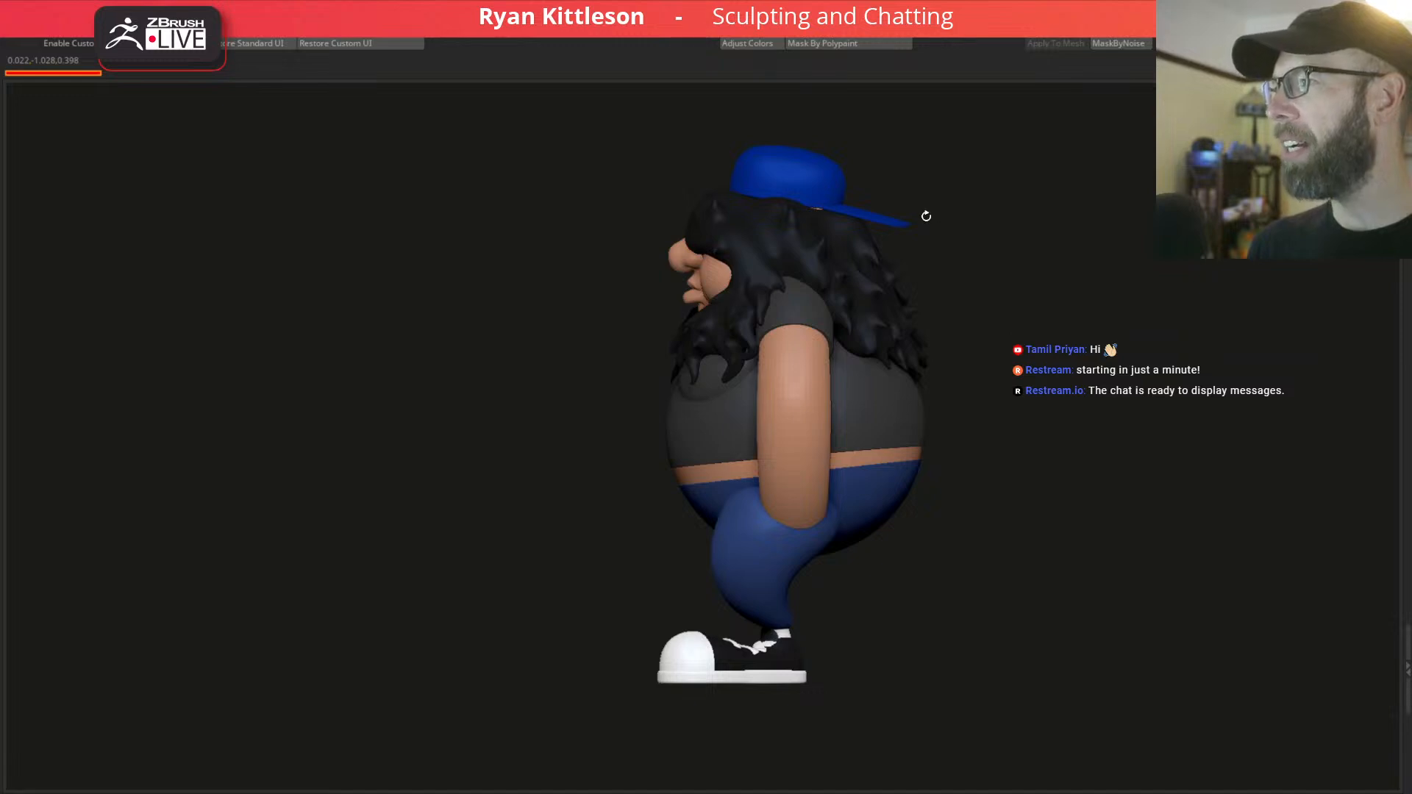
drag(495, 366, 556, 353)
drag(1022, 236, 1027, 276)
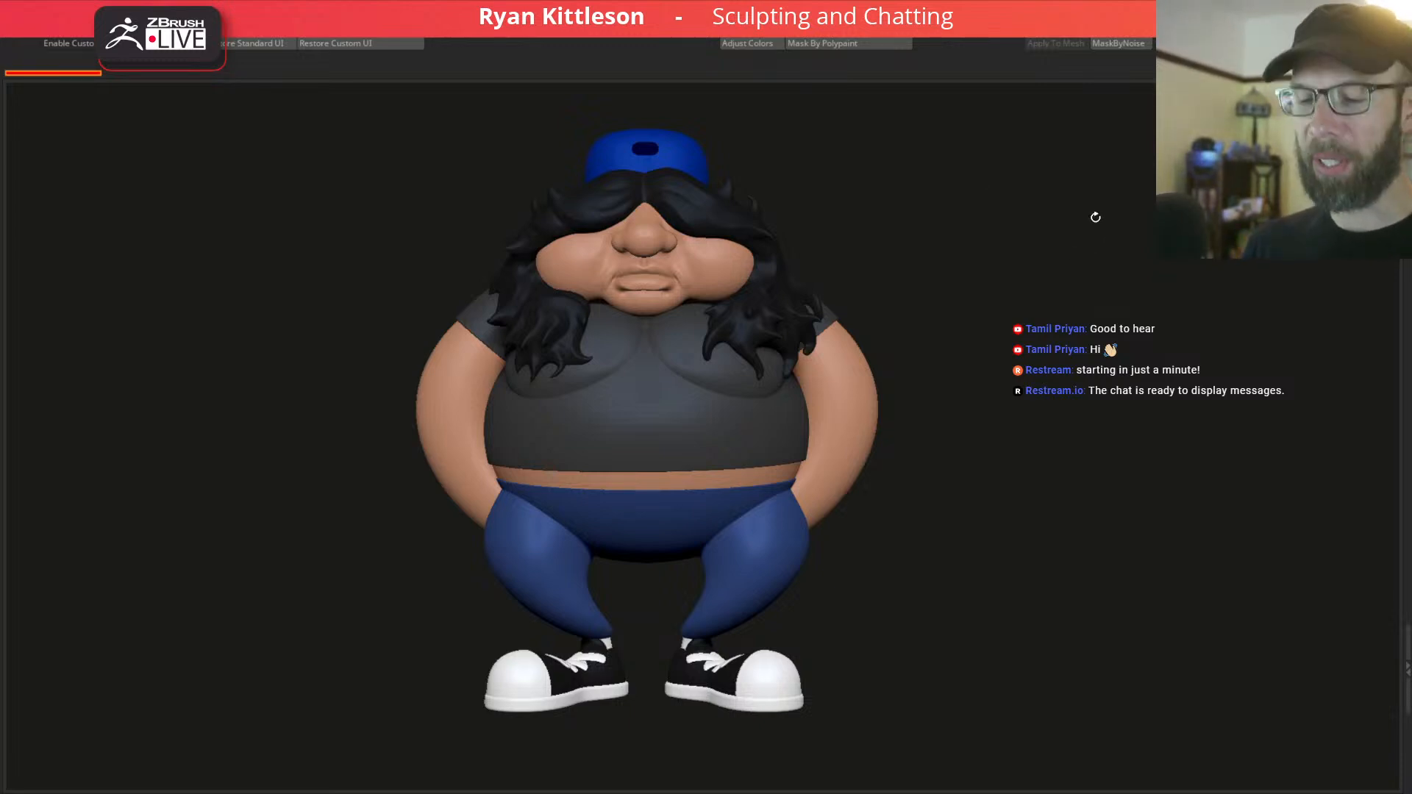
drag(1004, 248, 1003, 277)
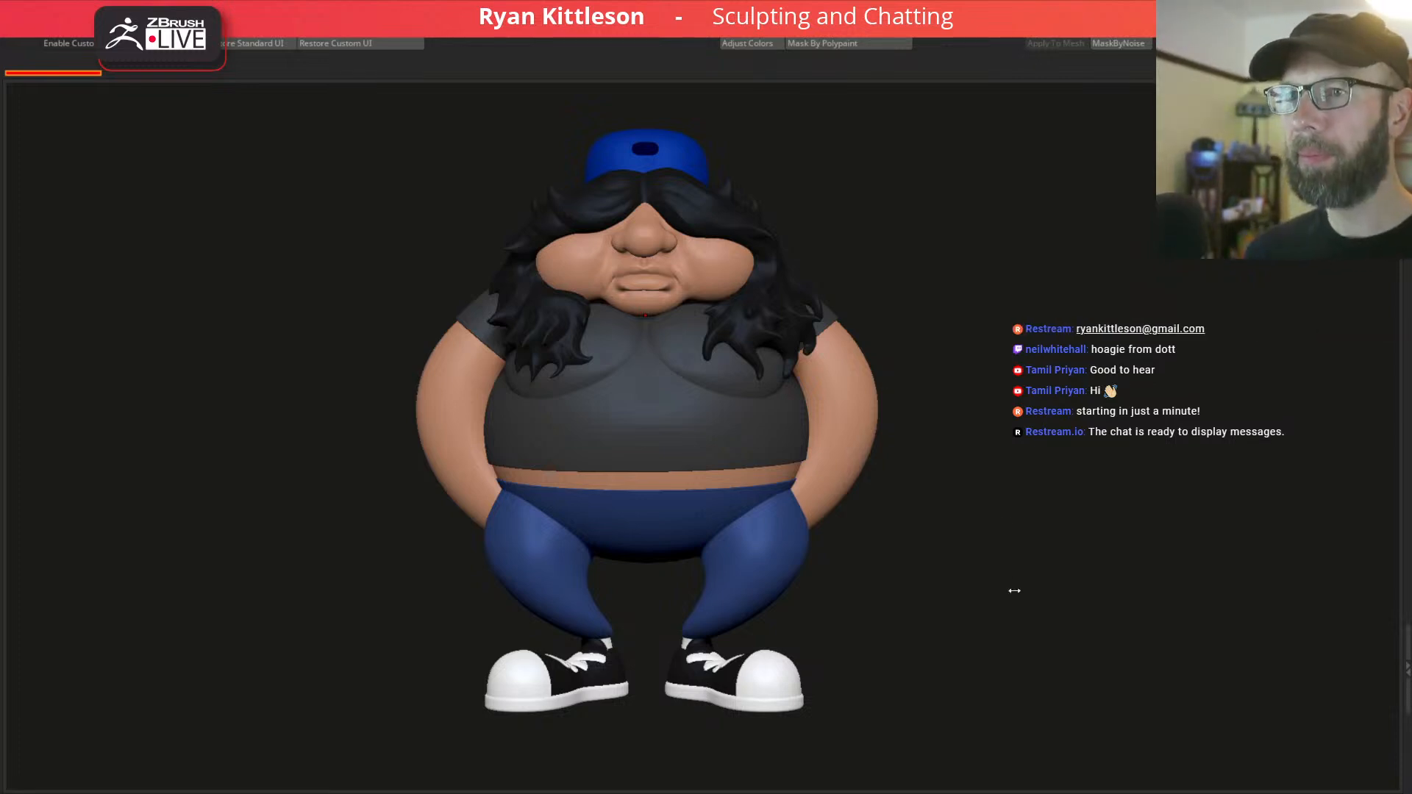
drag(1004, 576, 980, 321)
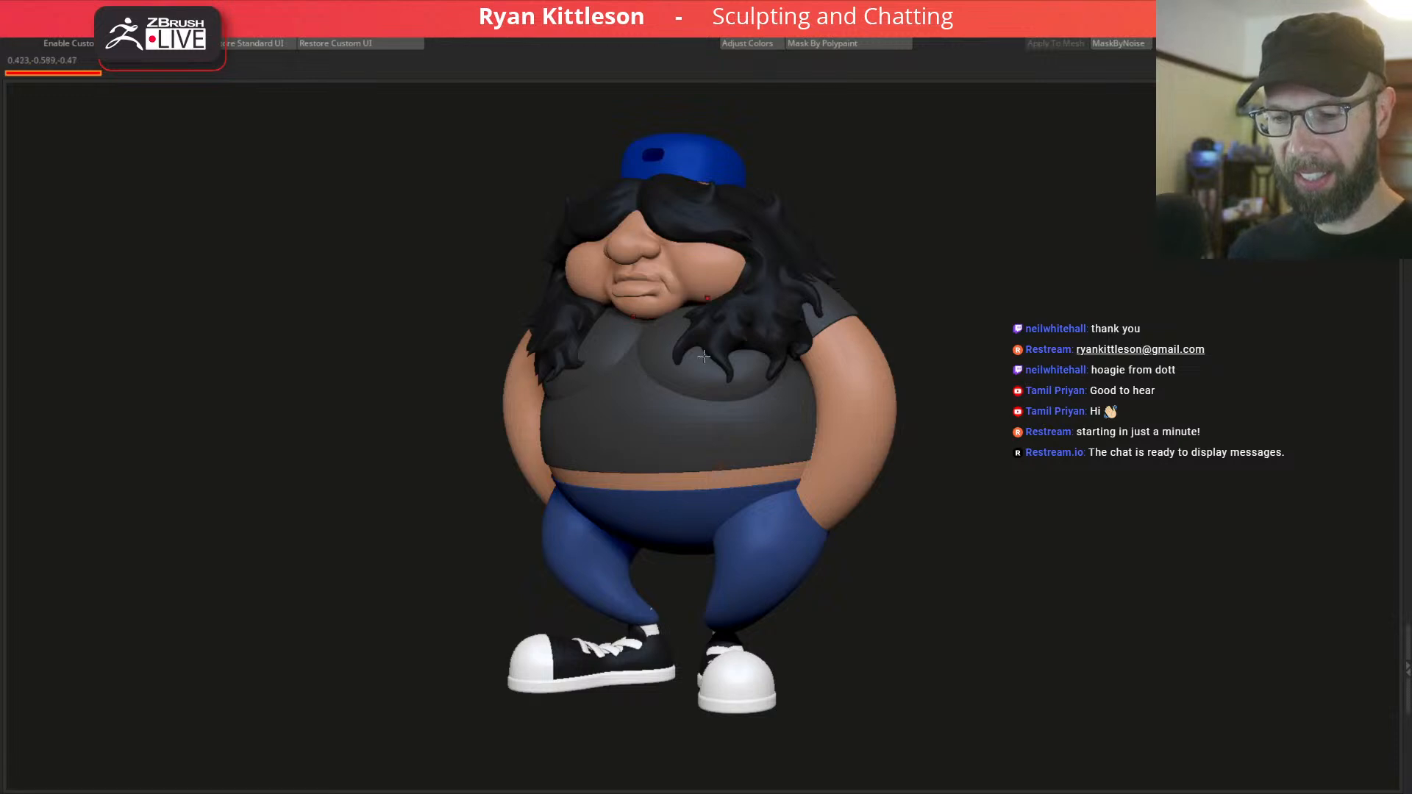
right_drag(637, 335, 801, 269)
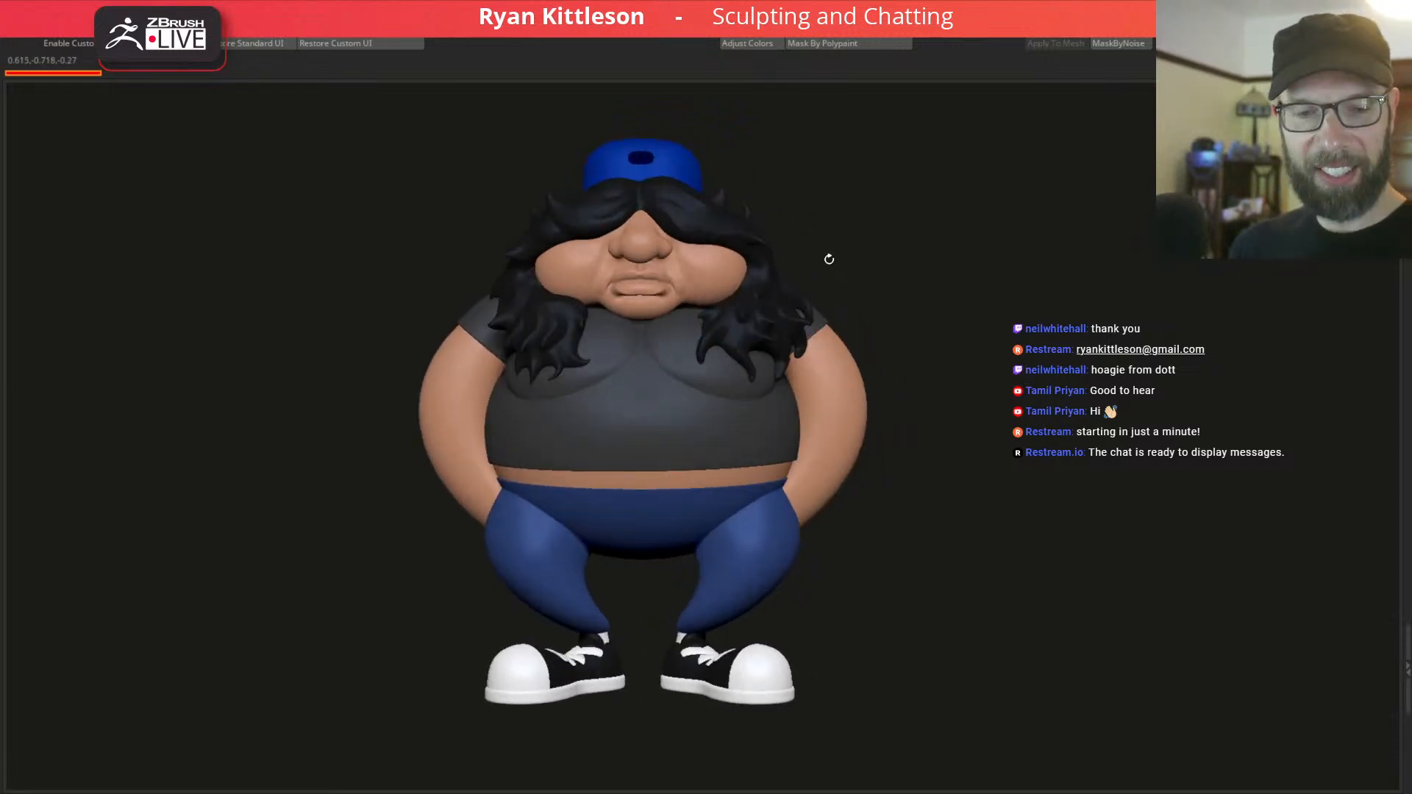
right_drag(638, 441, 710, 425)
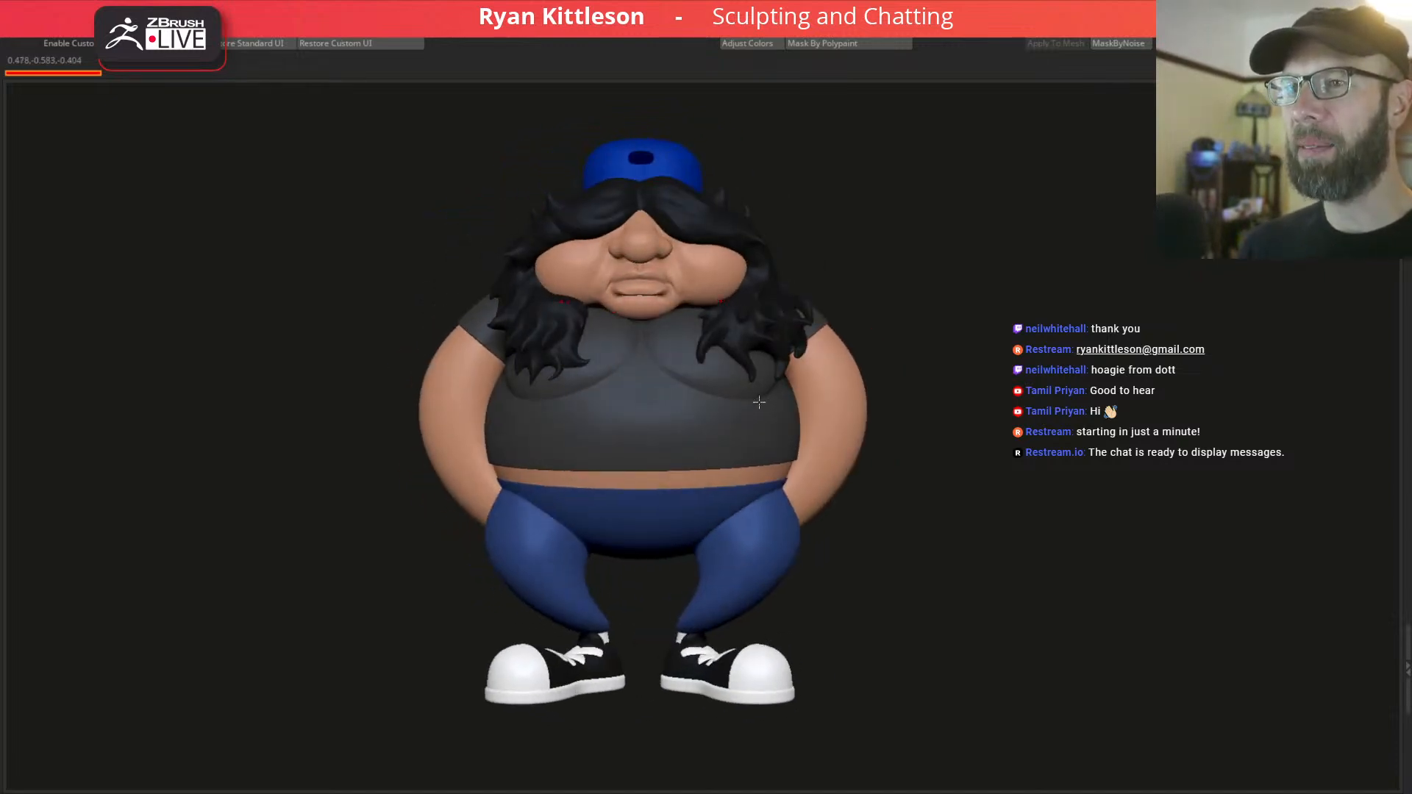
right_drag(780, 390, 693, 377)
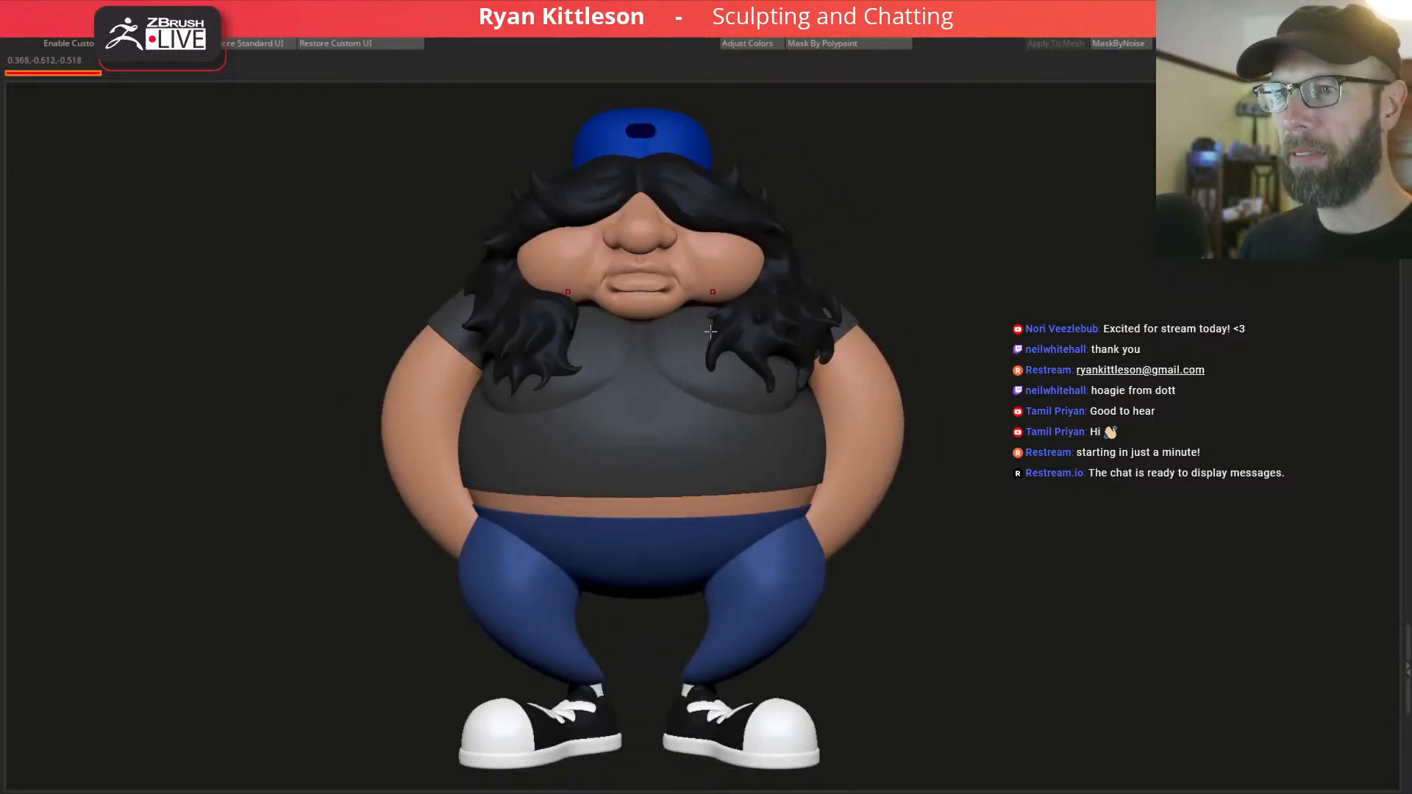
Select the pants and the shirt in turn and check the figure around the torso.
alt+click(537, 593)
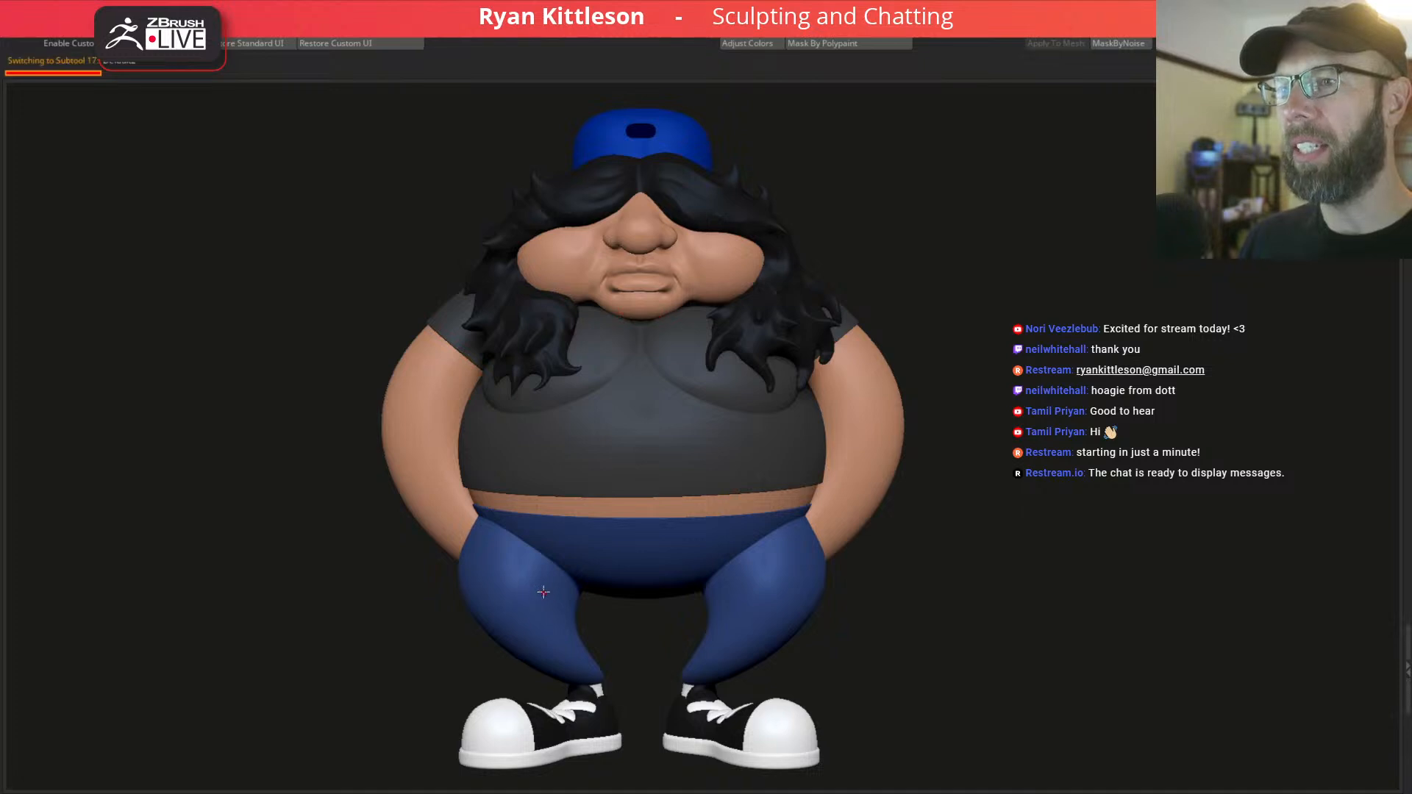
key(alt+s)
right_drag(636, 580, 687, 494)
right_drag(601, 538, 627, 536)
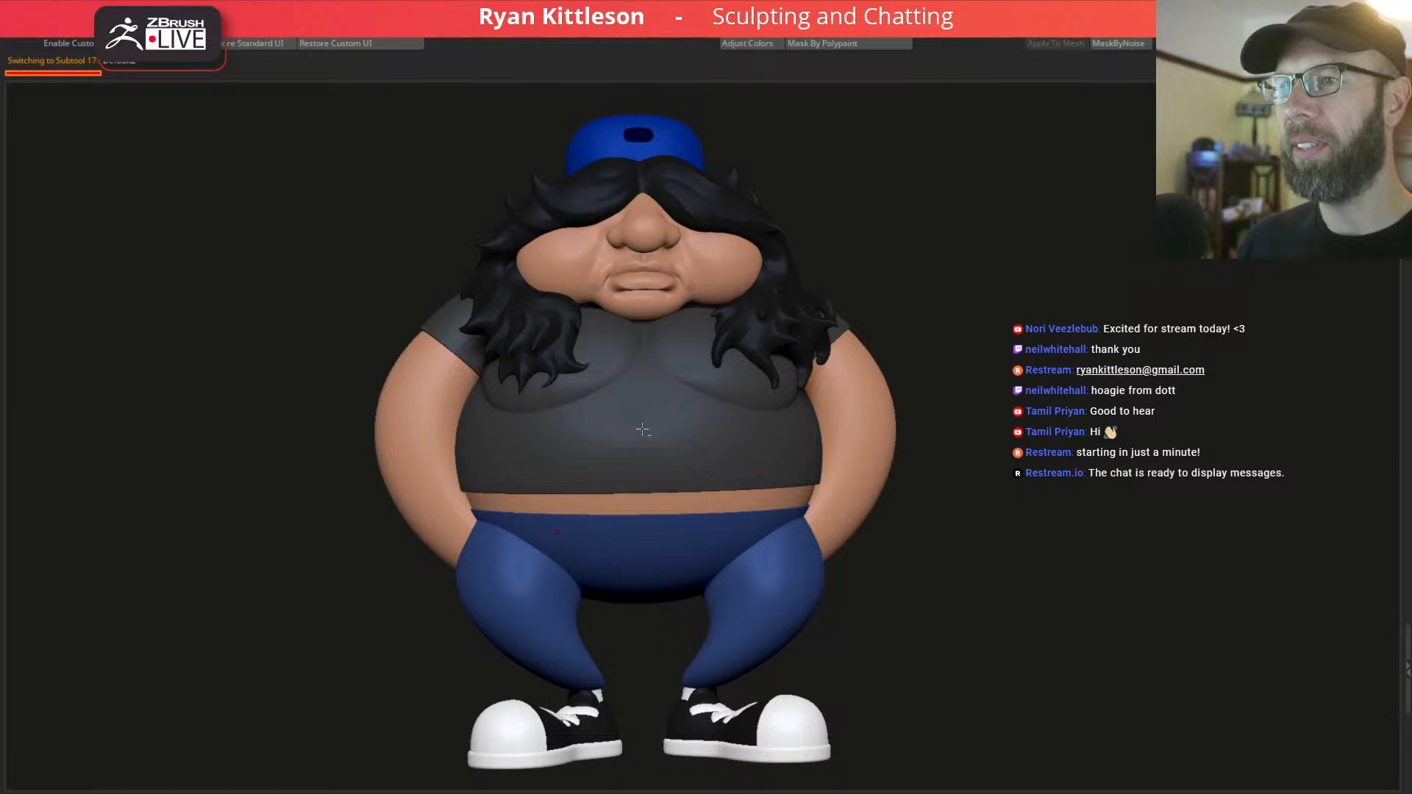
alt+click(606, 353)
right_drag(606, 352, 682, 391)
key(alt+s)
key(alt+s)
key(alt+s)
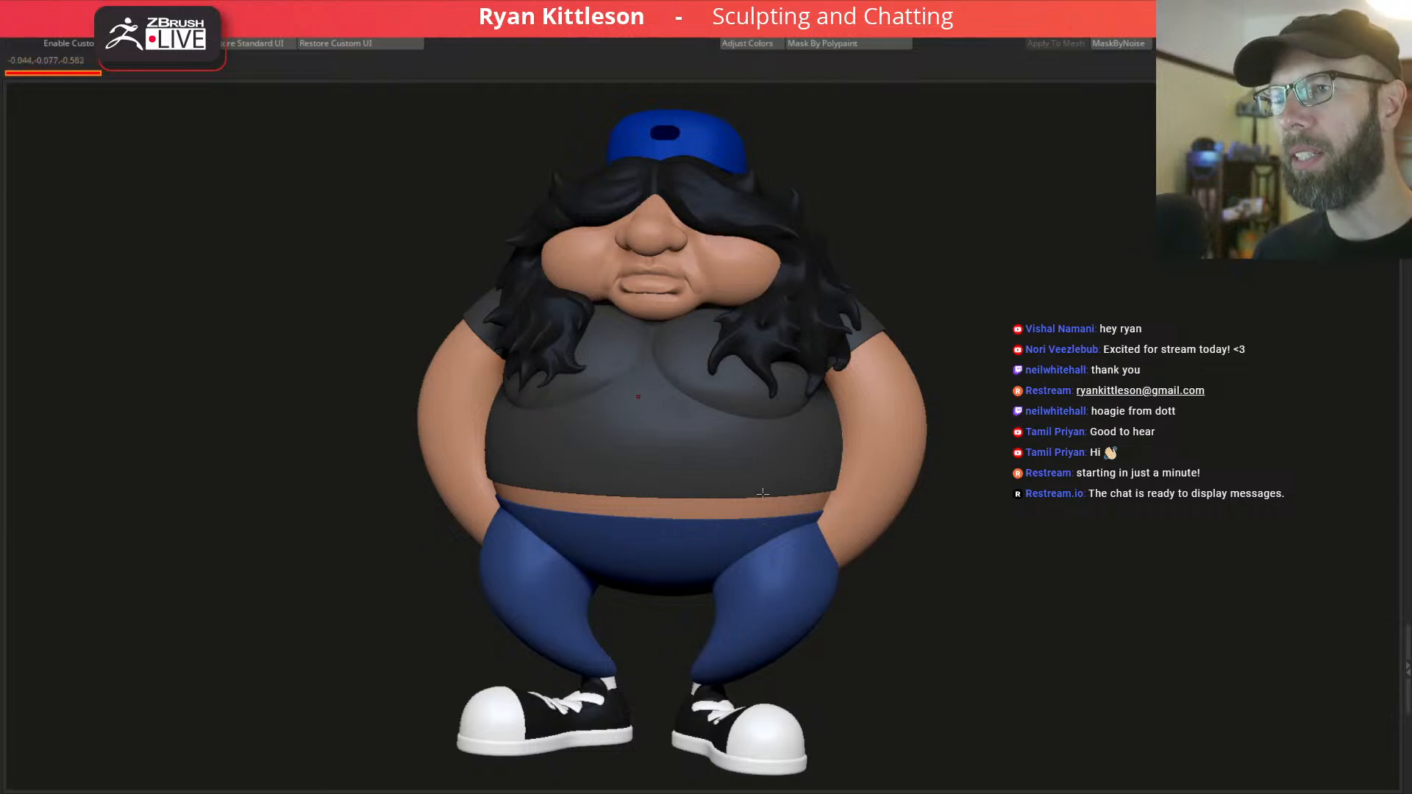
right_drag(617, 340, 651, 322)
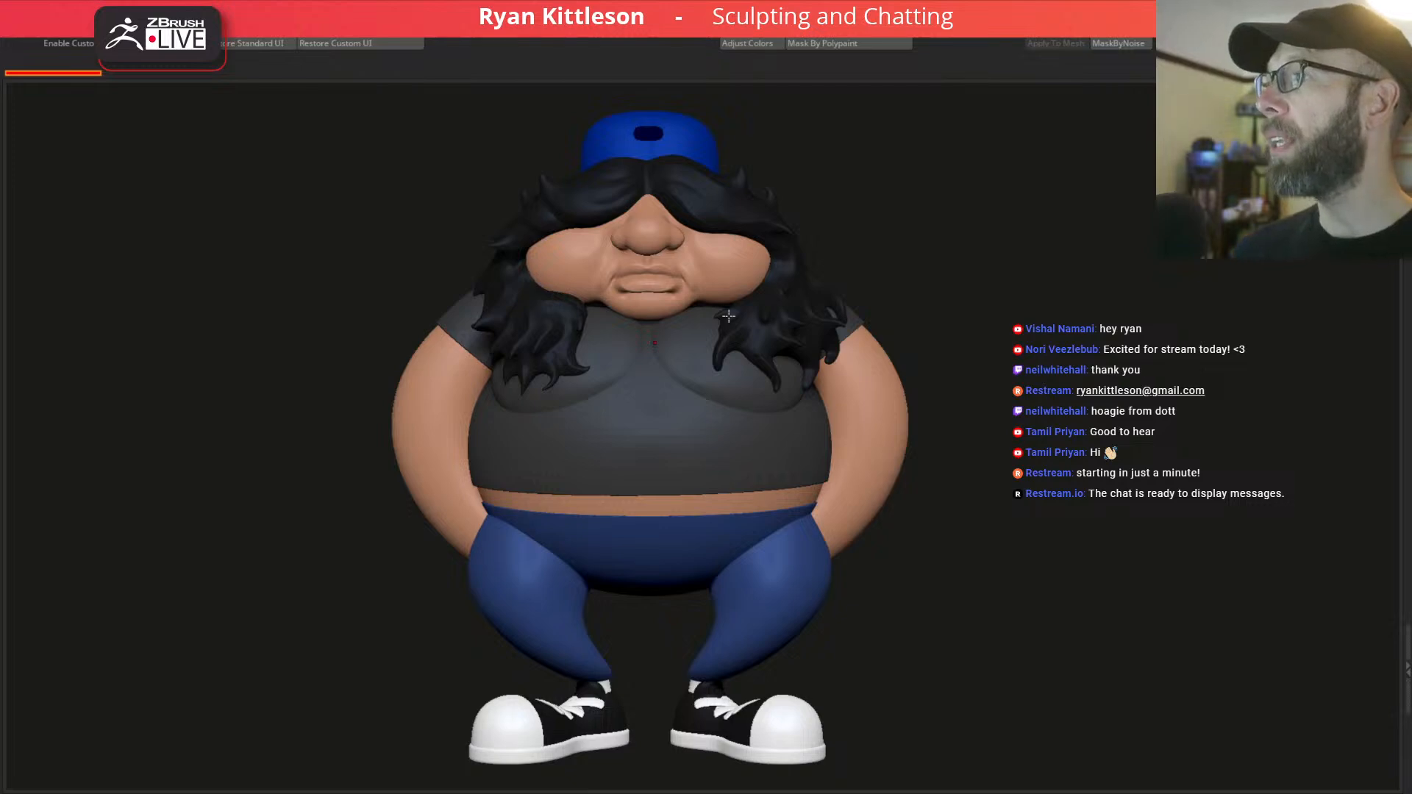
Bring the pixel-art reference image over the canvas, compare it with the sculpt and move it out of view.
mouse_move(0, 140)
mouse_down()
mouse_move(746, 119)
mouse_move(1316, 133)
mouse_move(1411, 109)
mouse_up()
drag(1048, 106, 1124, 124)
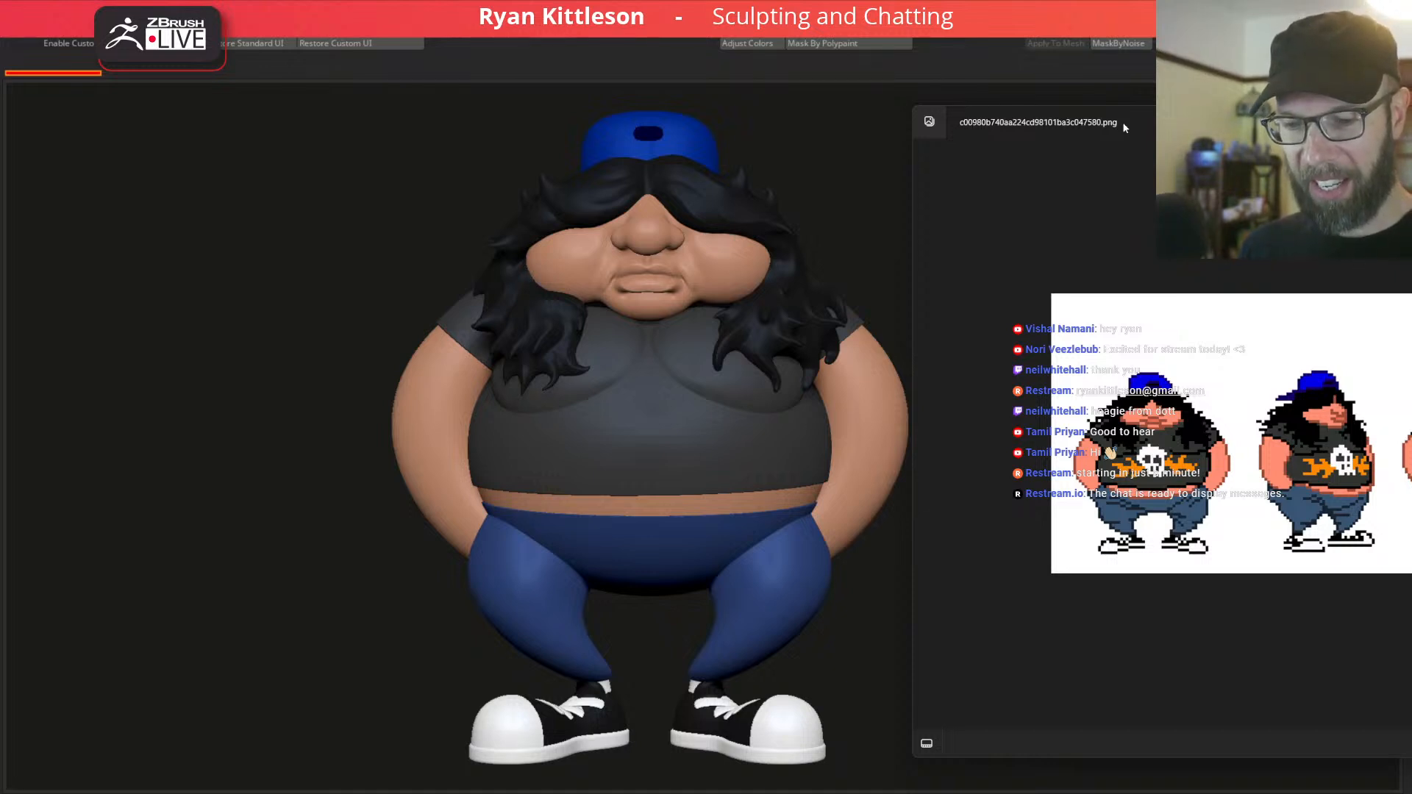
drag(1124, 127, 849, 109)
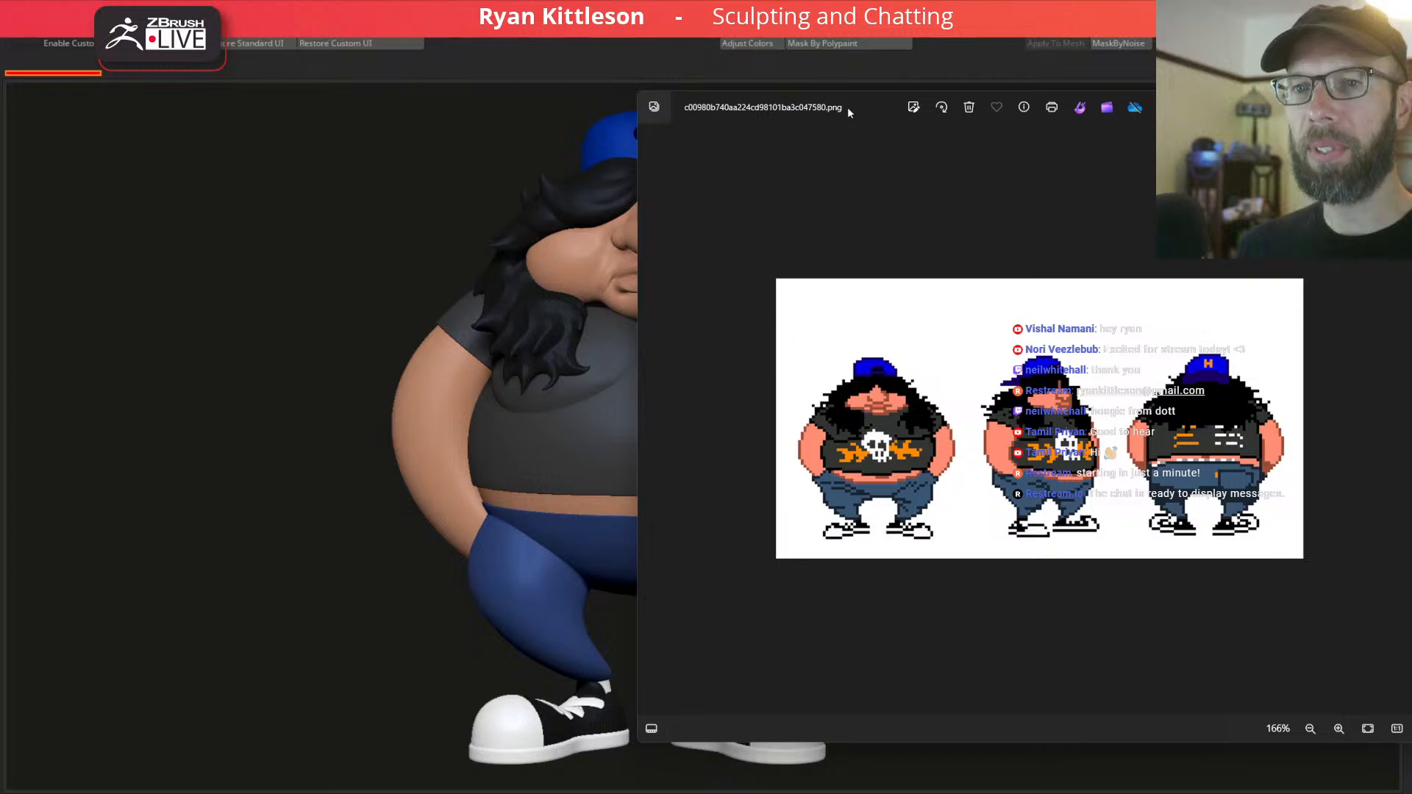
drag(848, 108, 1022, 116)
drag(1030, 116, 0, 132)
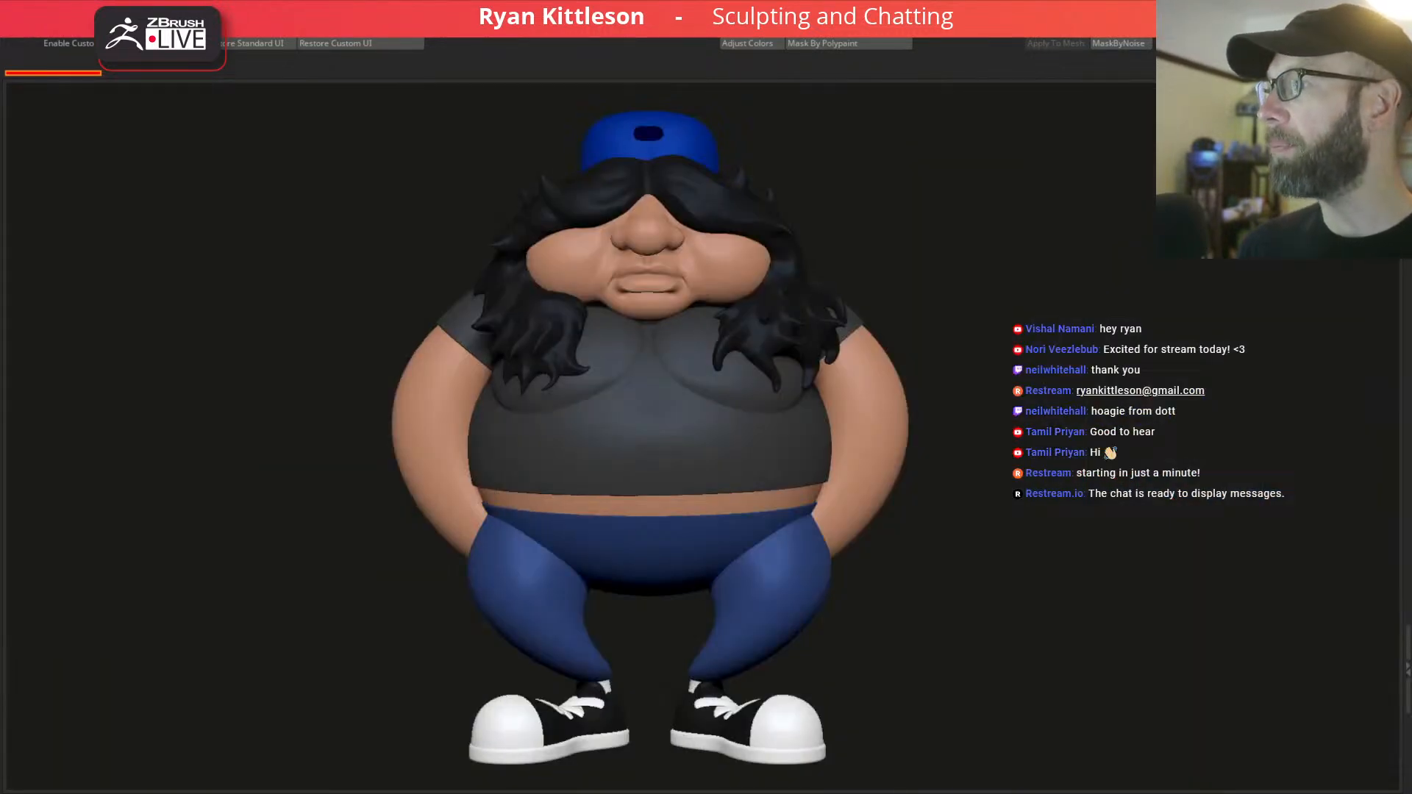
Isolate the blue cap with its wireframe shown and preview the subdivision smoothing around its opening.
drag(1062, 255, 1047, 238)
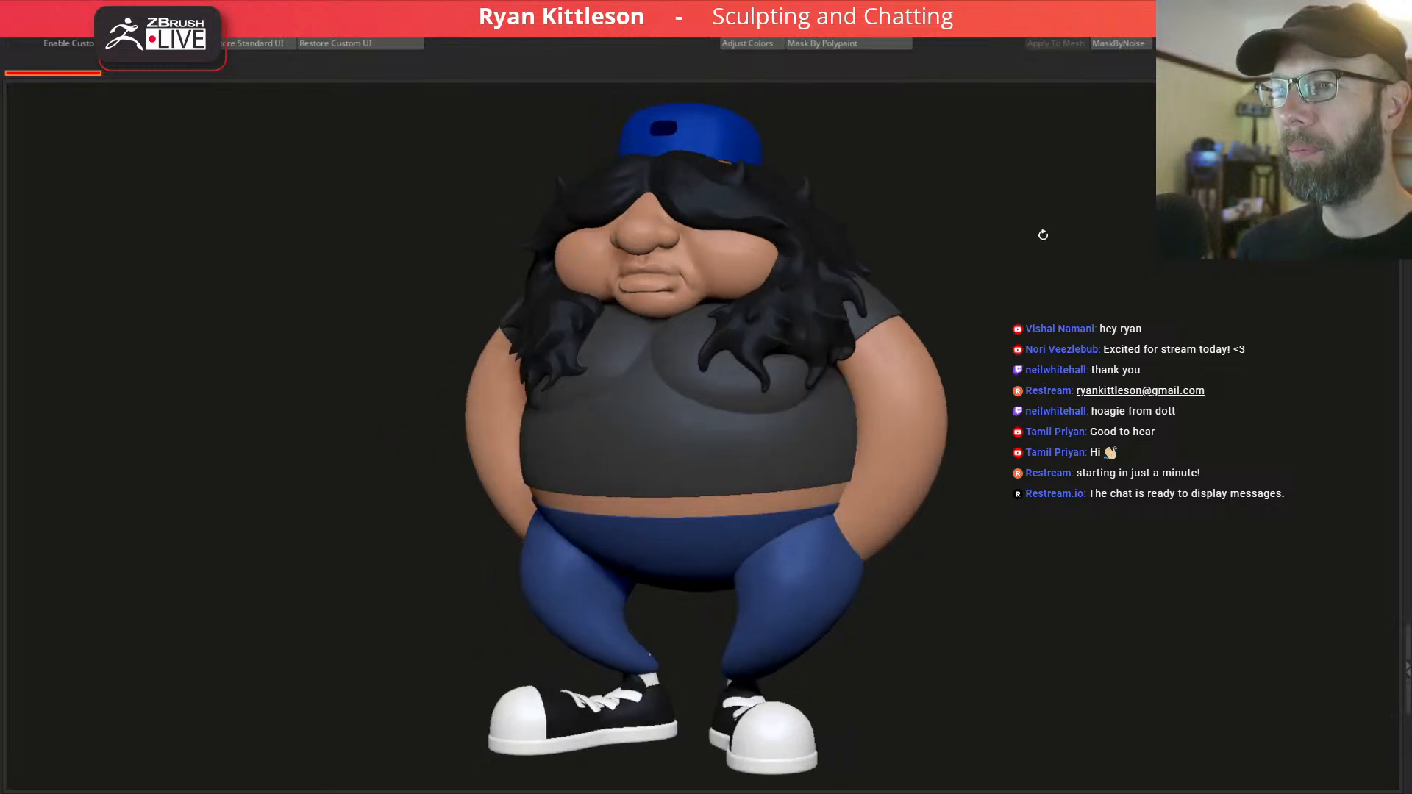
drag(1042, 325, 743, 290)
mouse_move(730, 214)
mouse_down()
mouse_move(756, 222)
mouse_move(733, 221)
mouse_up()
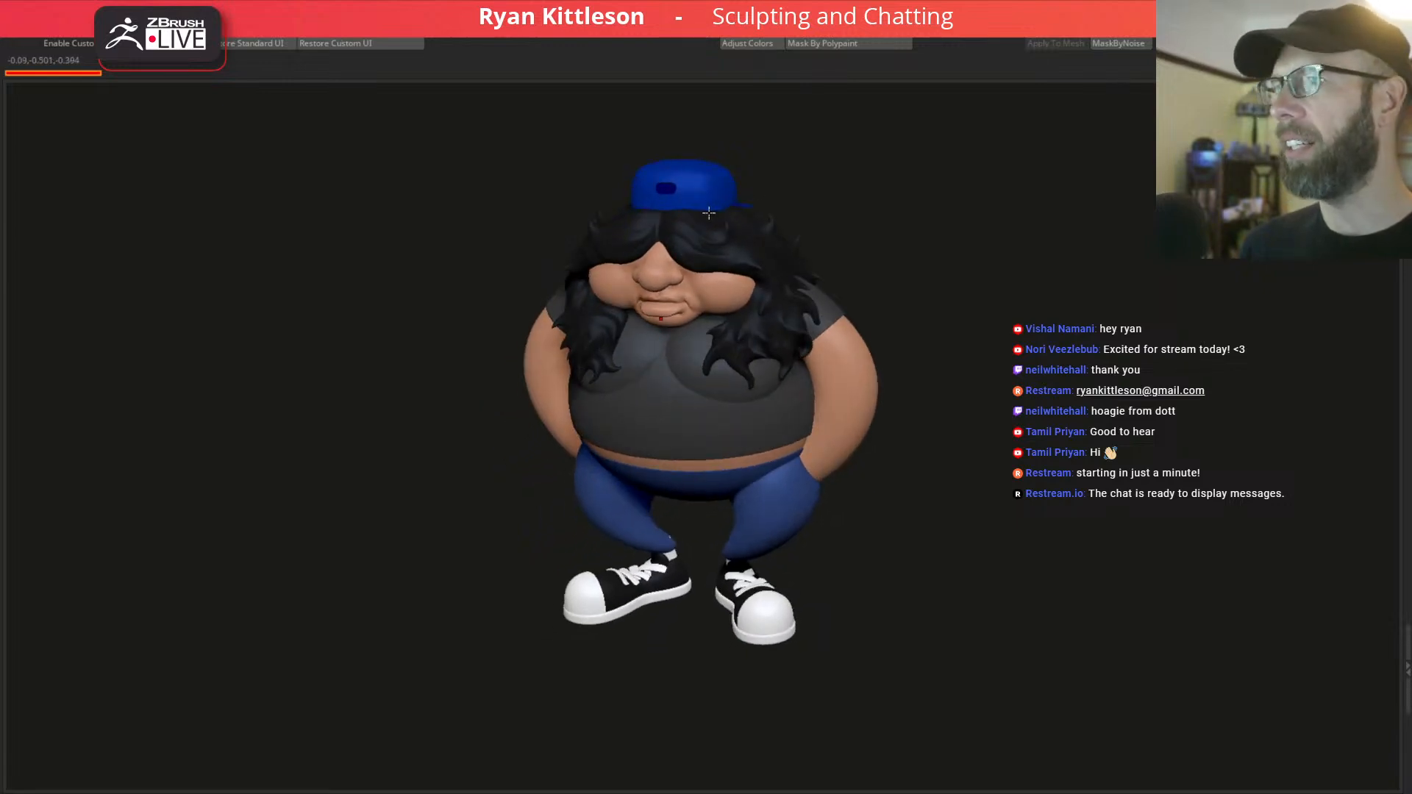
alt+click(701, 189)
key(alt+shift+s)
ctrl+right_drag(701, 189, 763, 223)
drag(763, 222, 850, 204)
right_drag(804, 232, 544, 219)
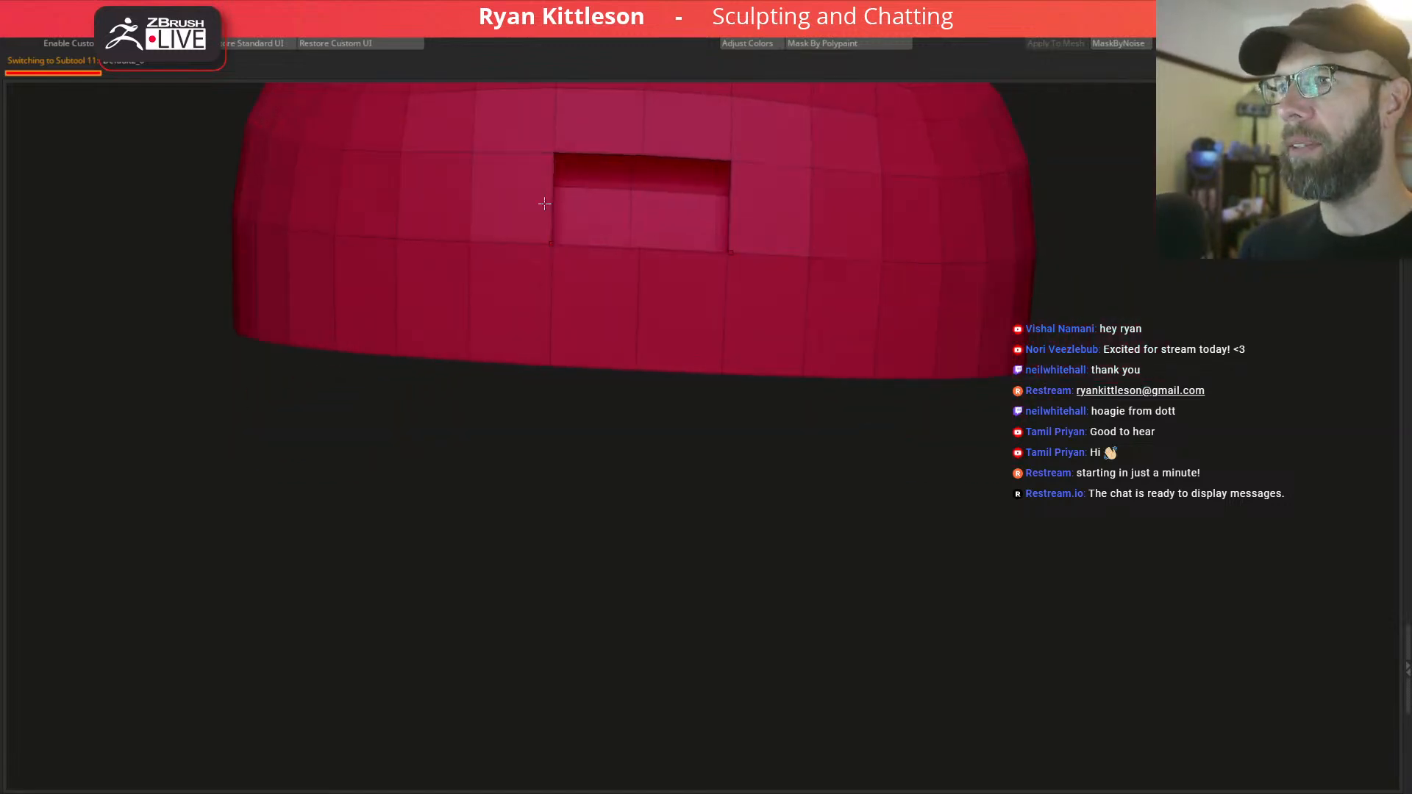
key(d)
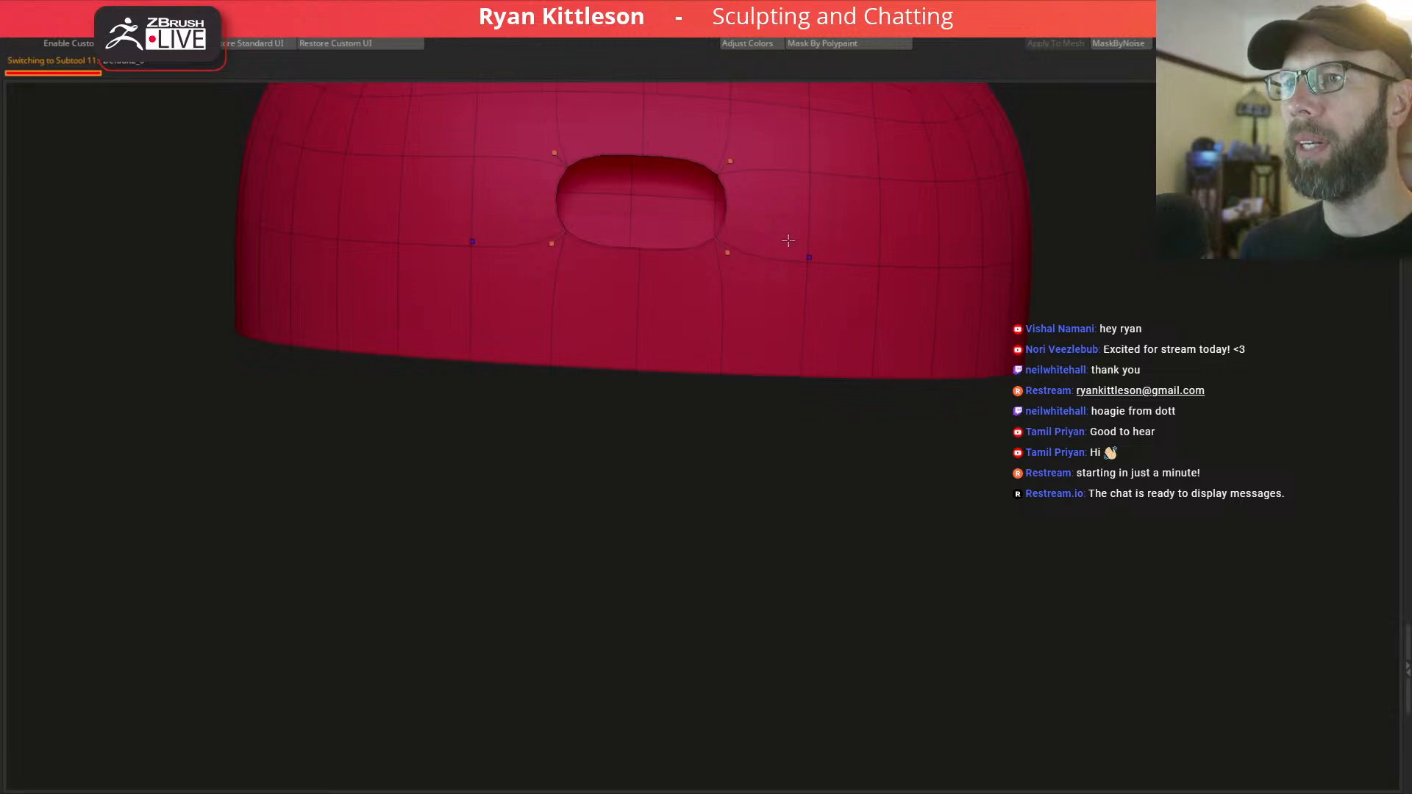
key(shift+d)
mouse_move(821, 224)
right_down()
mouse_move(782, 224)
mouse_move(810, 229)
right_up()
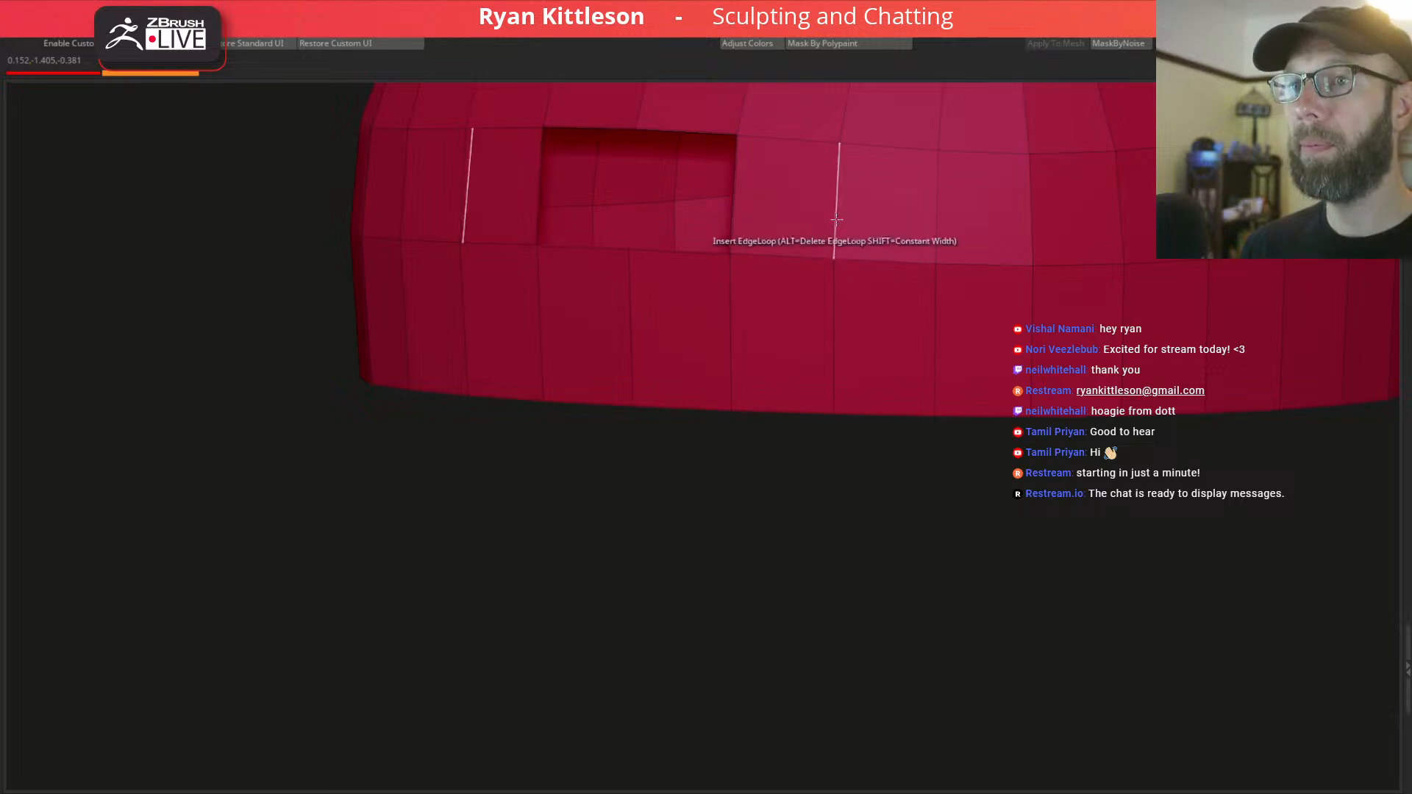
Insert an edge loop close to the lower edge of the cap's opening and check it with smoothing on.
click(837, 256)
key(d)
key(shift+f)
mouse_move(819, 222)
ctrl+right_down()
mouse_move(812, 203)
mouse_move(784, 209)
mouse_move(840, 204)
mouse_move(816, 235)
mouse_move(874, 259)
ctrl+right_up()
key(shift+f)
key(shift+f)
click(850, 234)
Mask the cap except for the area around its opening and soften the mask's edge.
ctrl+alt+drag(425, 491, 1071, 299)
ctrl+click(1152, 291)
key(w)
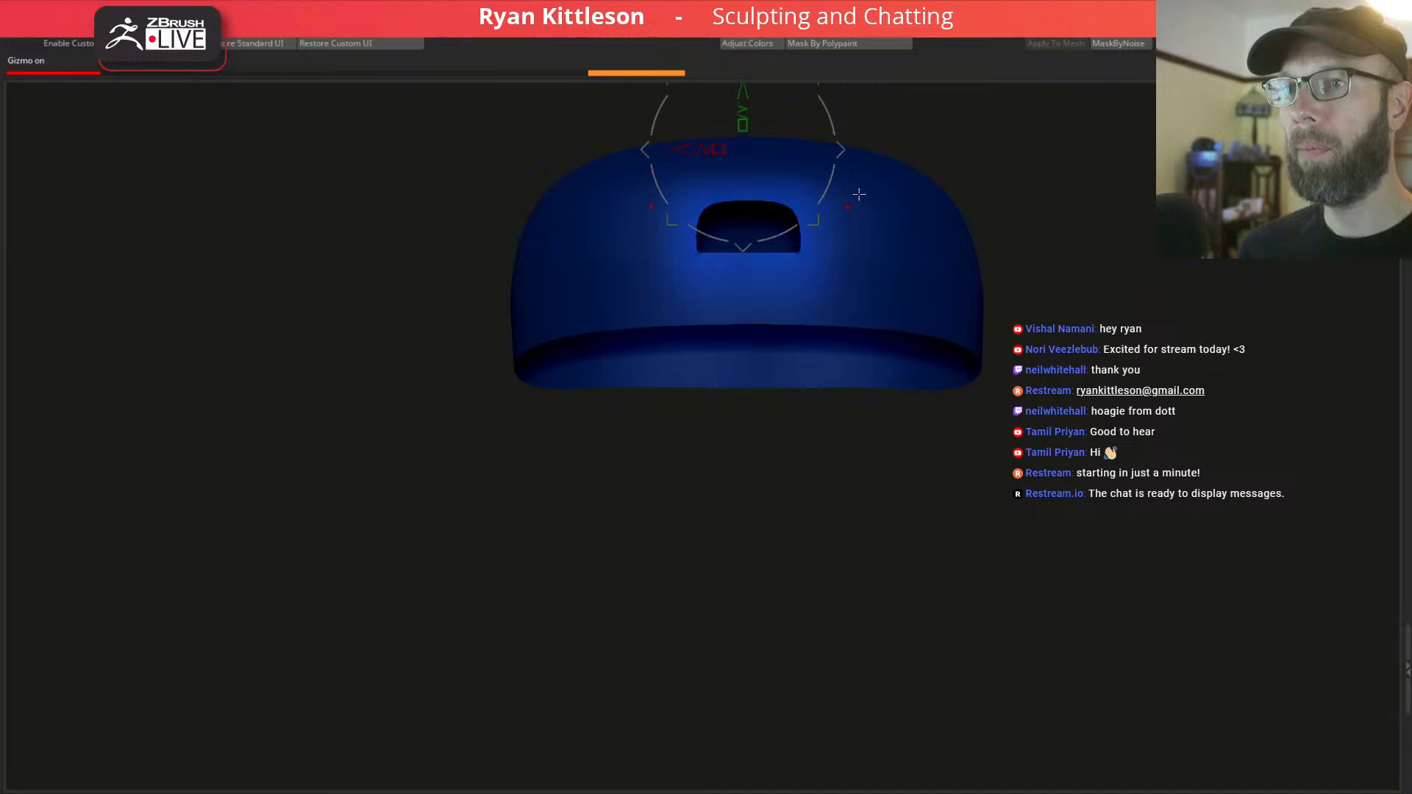
mouse_move(994, 212)
right_down()
mouse_move(915, 236)
mouse_move(955, 255)
mouse_move(827, 202)
right_up()
ctrl+click(922, 231)
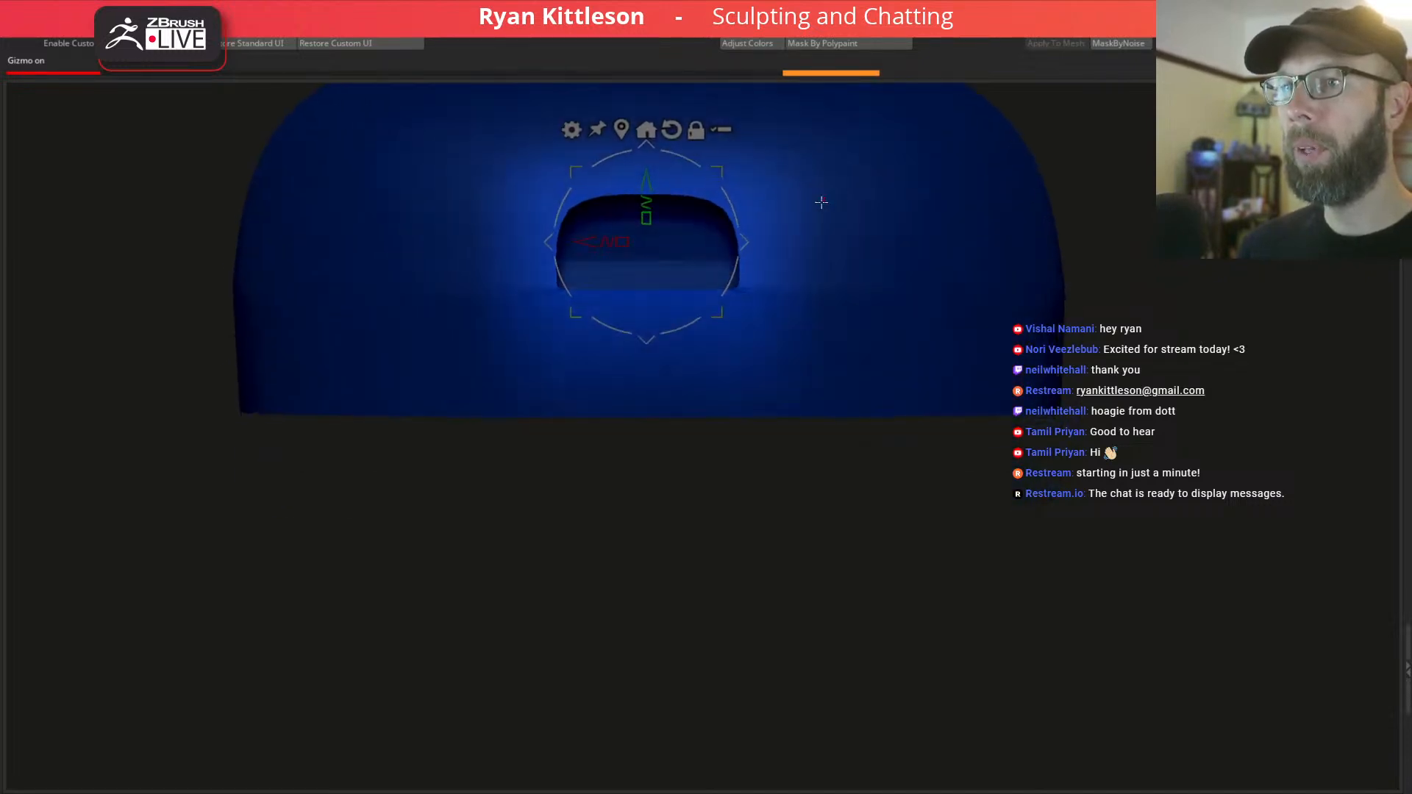
Reshape the unmasked area around the cap's opening with the Gizmo and clear the mask.
mouse_move(622, 242)
mouse_down()
mouse_move(598, 243)
mouse_move(647, 204)
mouse_up()
mouse_move(822, 197)
right_down()
mouse_move(750, 193)
mouse_move(865, 191)
mouse_move(983, 225)
right_up()
right_drag(812, 222, 786, 276)
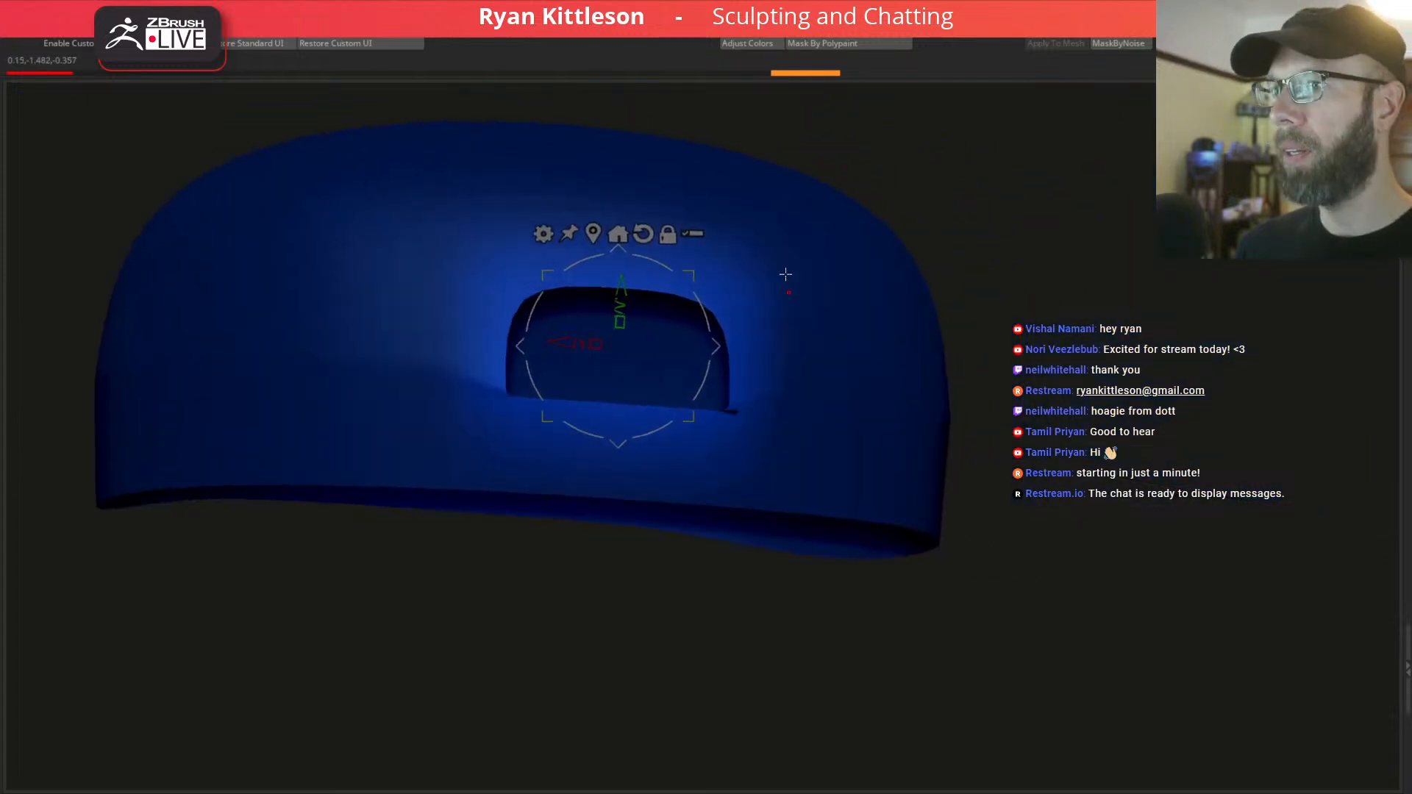
key(ctrl+shift+a)
Show the whole character with the cap's low-poly wireframe and use ZModeler's Mask EdgeLoop Complete on the loop beside the opening.
key(alt+shift+s)
key(shift+f)
key(shift+d)
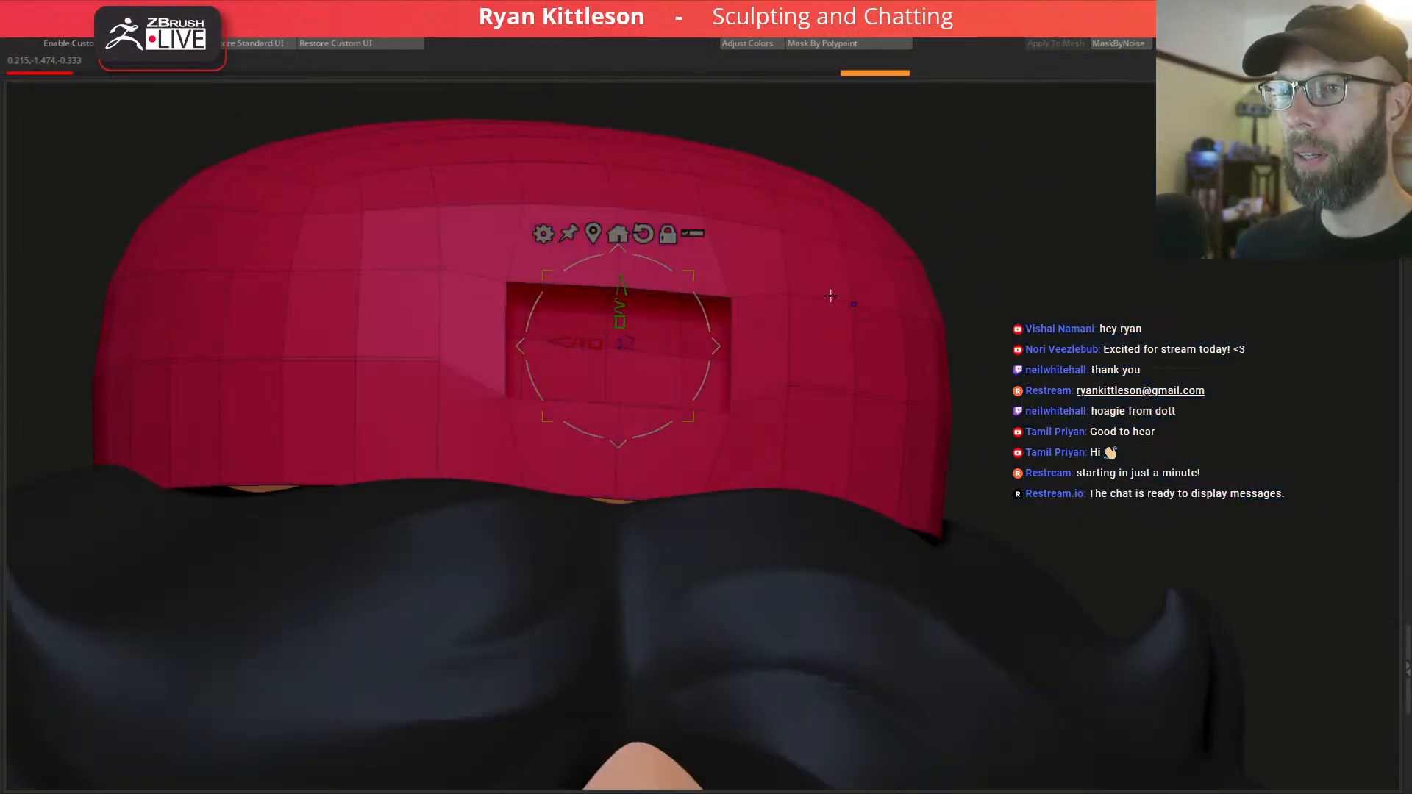
right_drag(820, 362, 801, 283)
right_drag(802, 283, 958, 436)
key(q)
key(space)
click(879, 449)
click(765, 615)
click(922, 408)
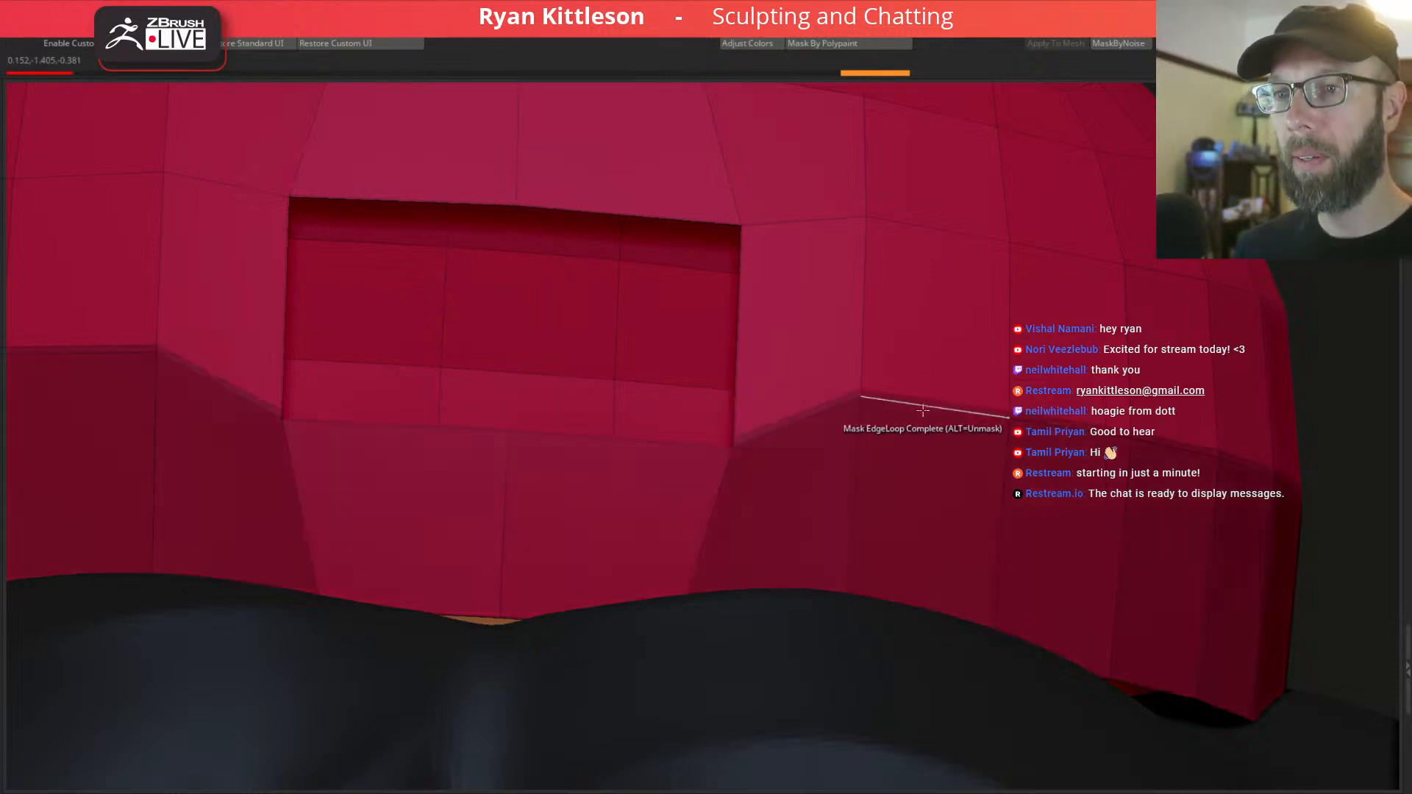
Mask the cap's upper part and the area around the opening, leaving the lower side and back bands unmasked.
mouse_move(1096, 364)
ctrl+right_down()
mouse_move(1024, 338)
mouse_move(1035, 383)
mouse_move(1059, 391)
ctrl+right_up()
right_drag(1209, 397, 1096, 324)
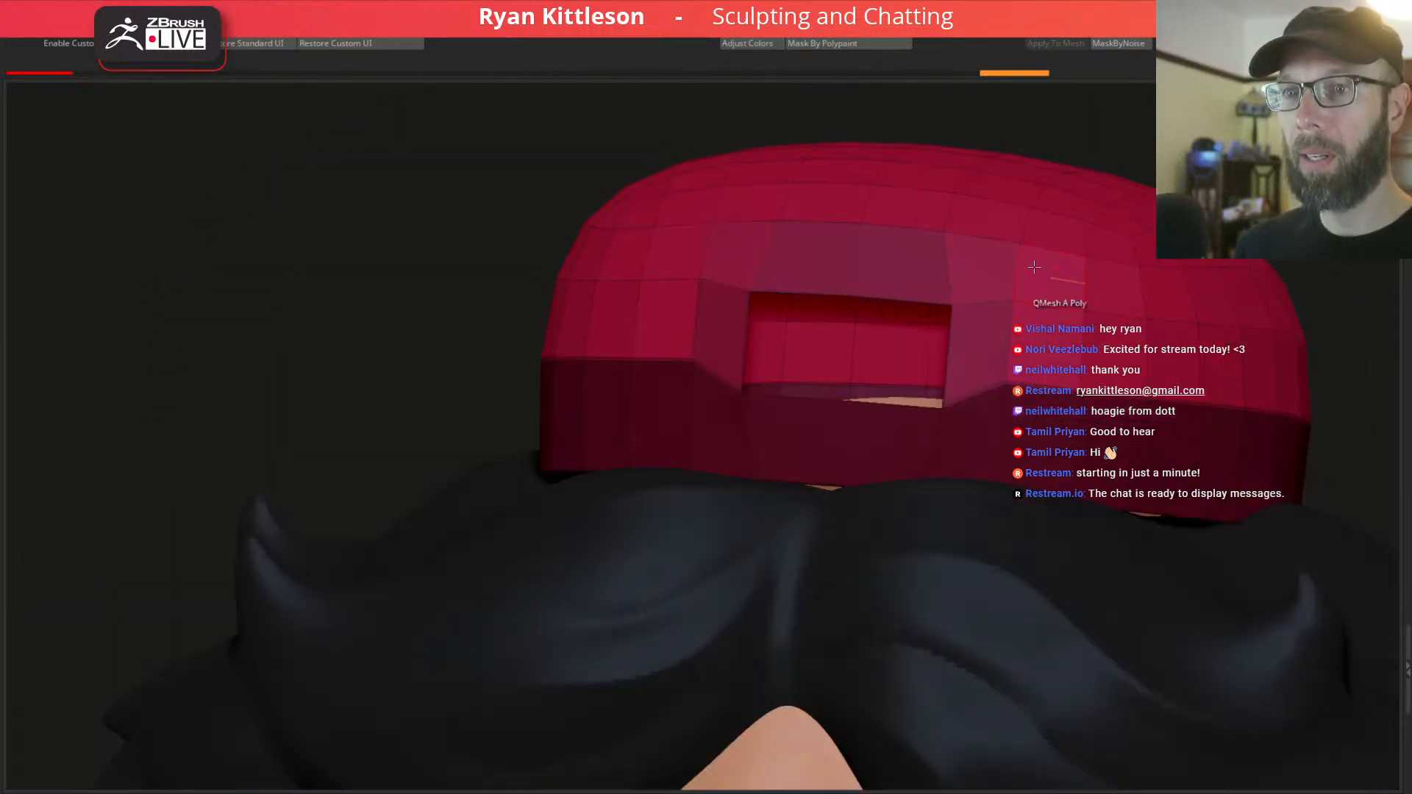
right_drag(777, 184, 784, 184)
ctrl+right_drag(857, 212, 801, 187)
alt+right_drag(844, 273, 747, 426)
right_drag(691, 287, 700, 294)
ctrl+drag(428, 198, 1207, 414)
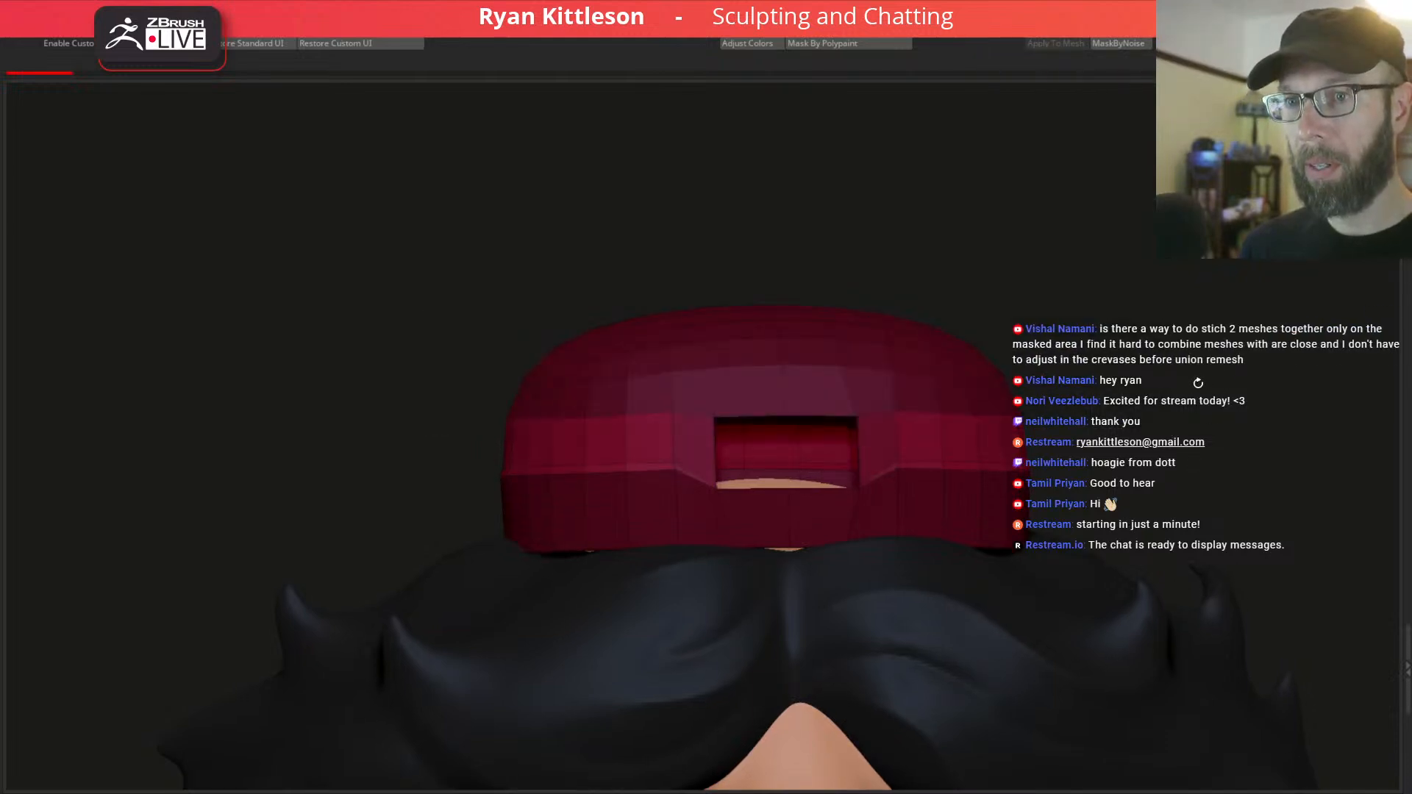
right_drag(1008, 473, 1029, 581)
ctrl+right_drag(1019, 467, 1006, 439)
ctrl+drag(1259, 453, 927, 490)
ctrl+alt+drag(322, 457, 626, 508)
right_drag(632, 490, 419, 457)
ctrl+drag(122, 480, 376, 535)
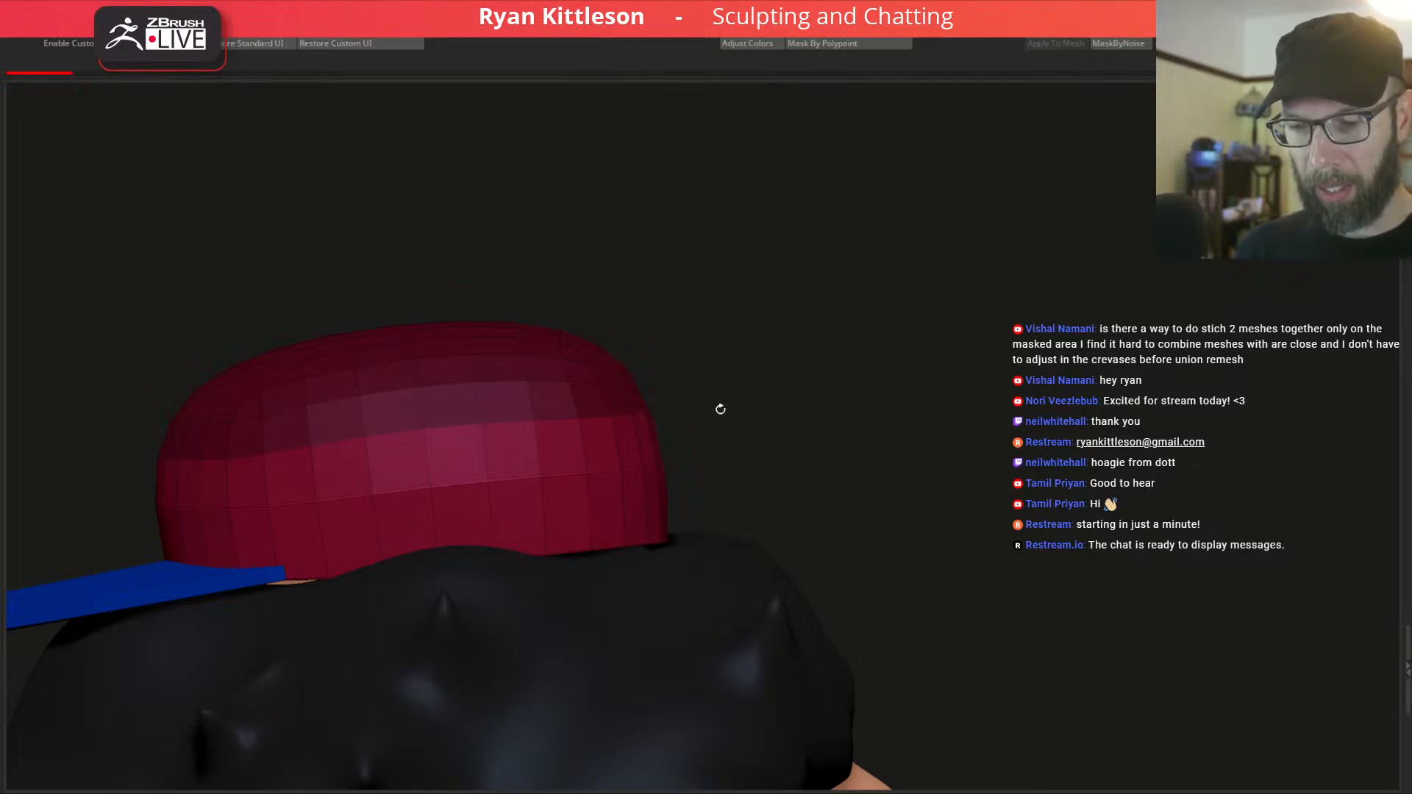
Isolate the masked cap, undo its last two changes and redo one of them.
right_drag(787, 410, 707, 416)
ctrl+right_drag(853, 416, 884, 375)
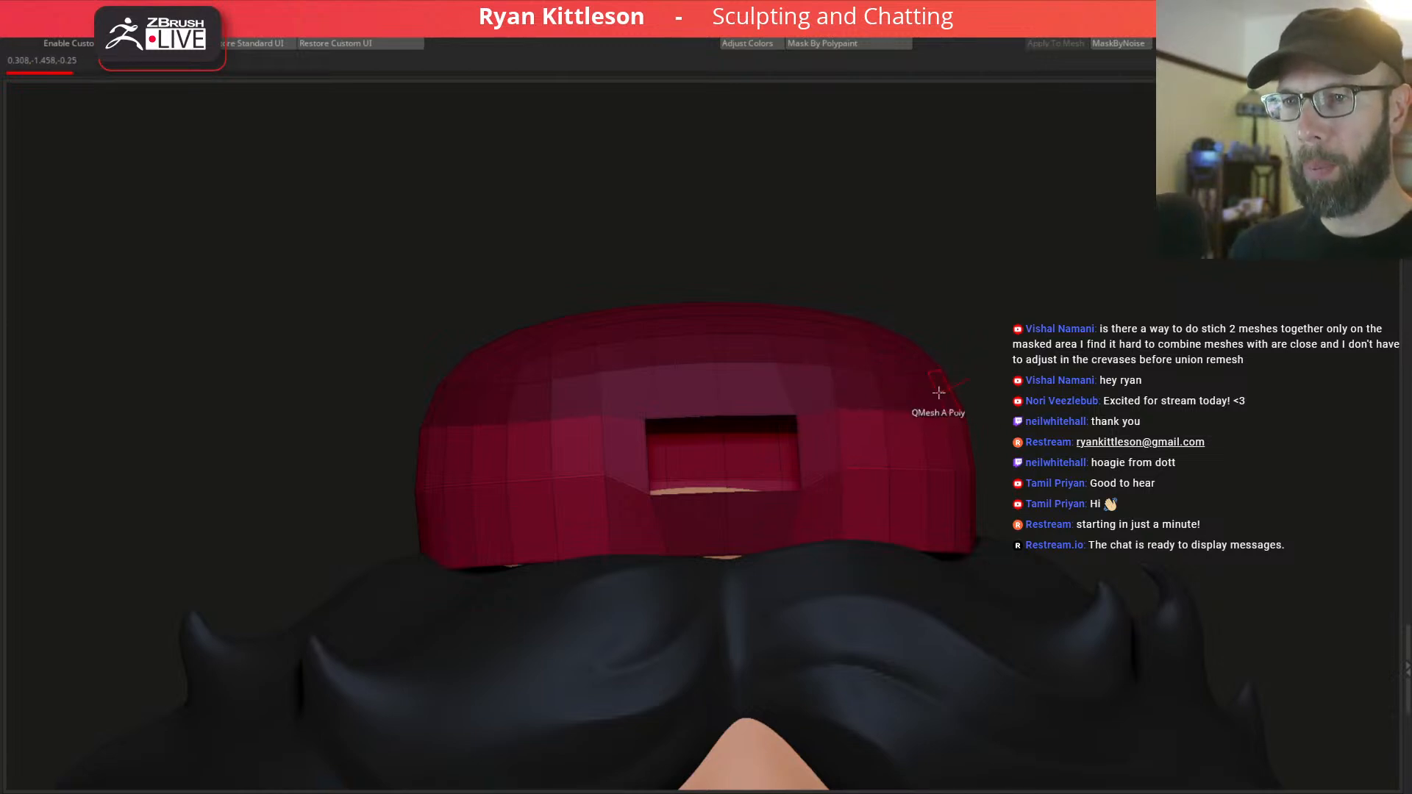
right_drag(931, 406, 944, 476)
key(alt+s)
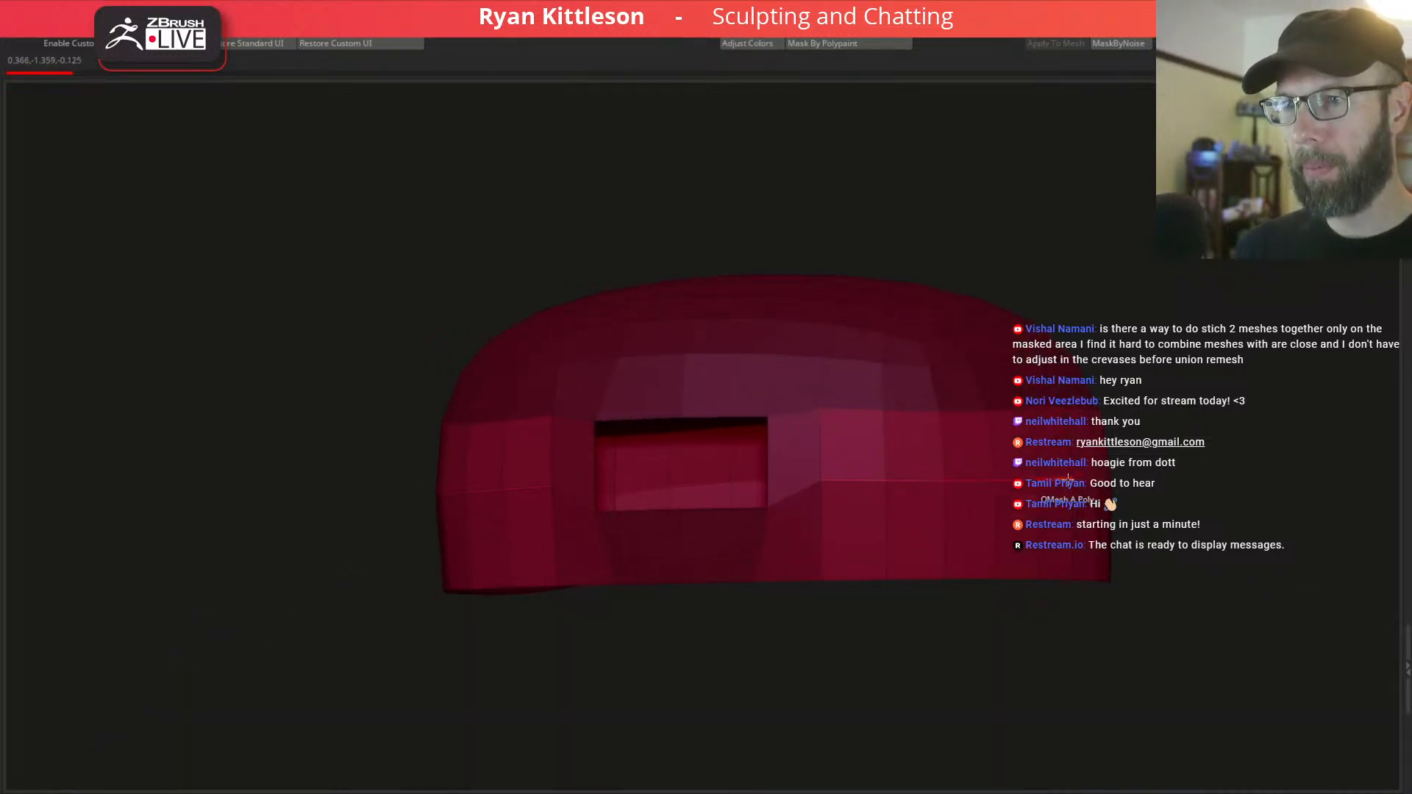
mouse_move(1035, 454)
right_down()
mouse_move(1041, 415)
mouse_move(1036, 451)
right_up()
key(ctrl+z)
key(ctrl+z)
key(ctrl+shift+z)
Clear the cap's mask, hide the wireframe and inspect the smoothed opening.
key(w)
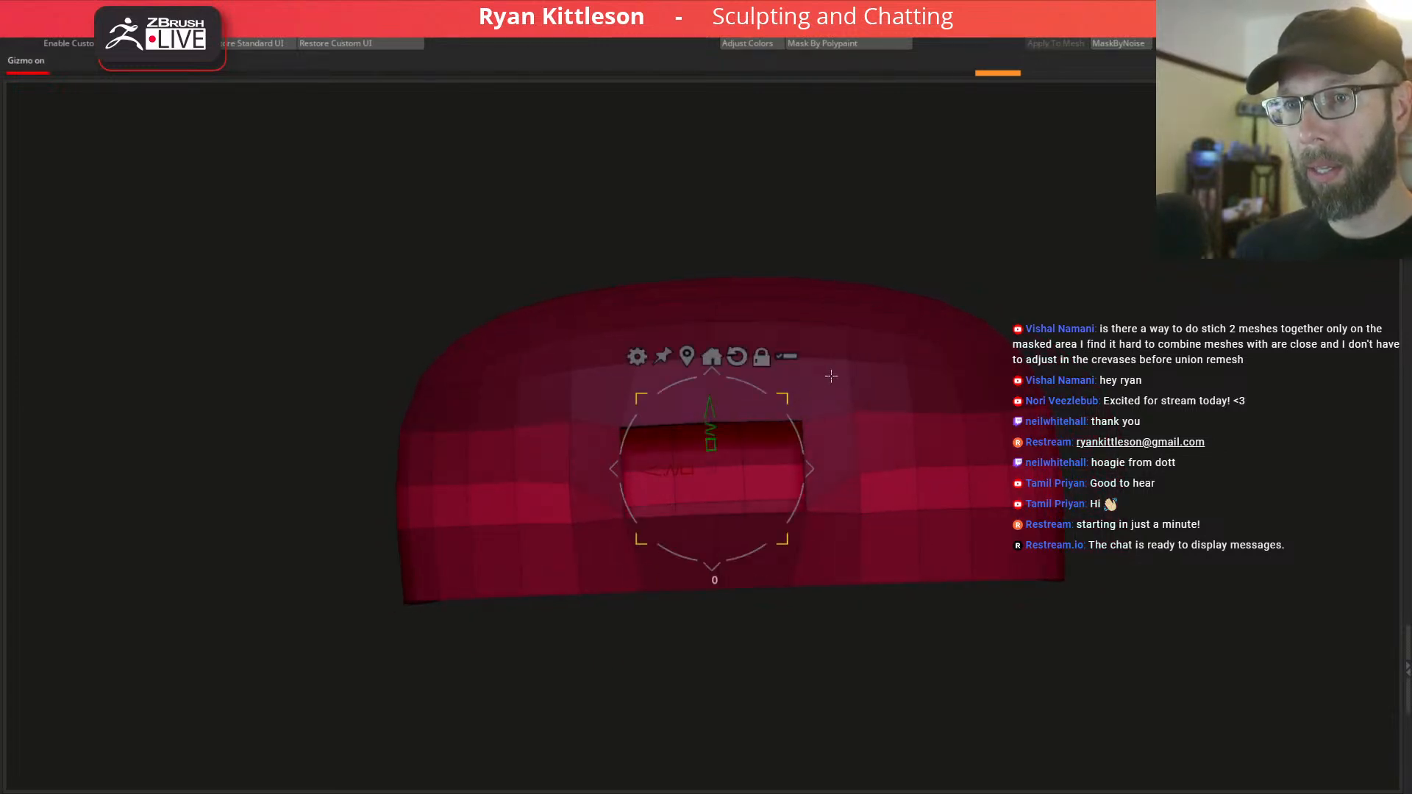
ctrl+drag(831, 376, 837, 381)
key(ctrl+shift+a)
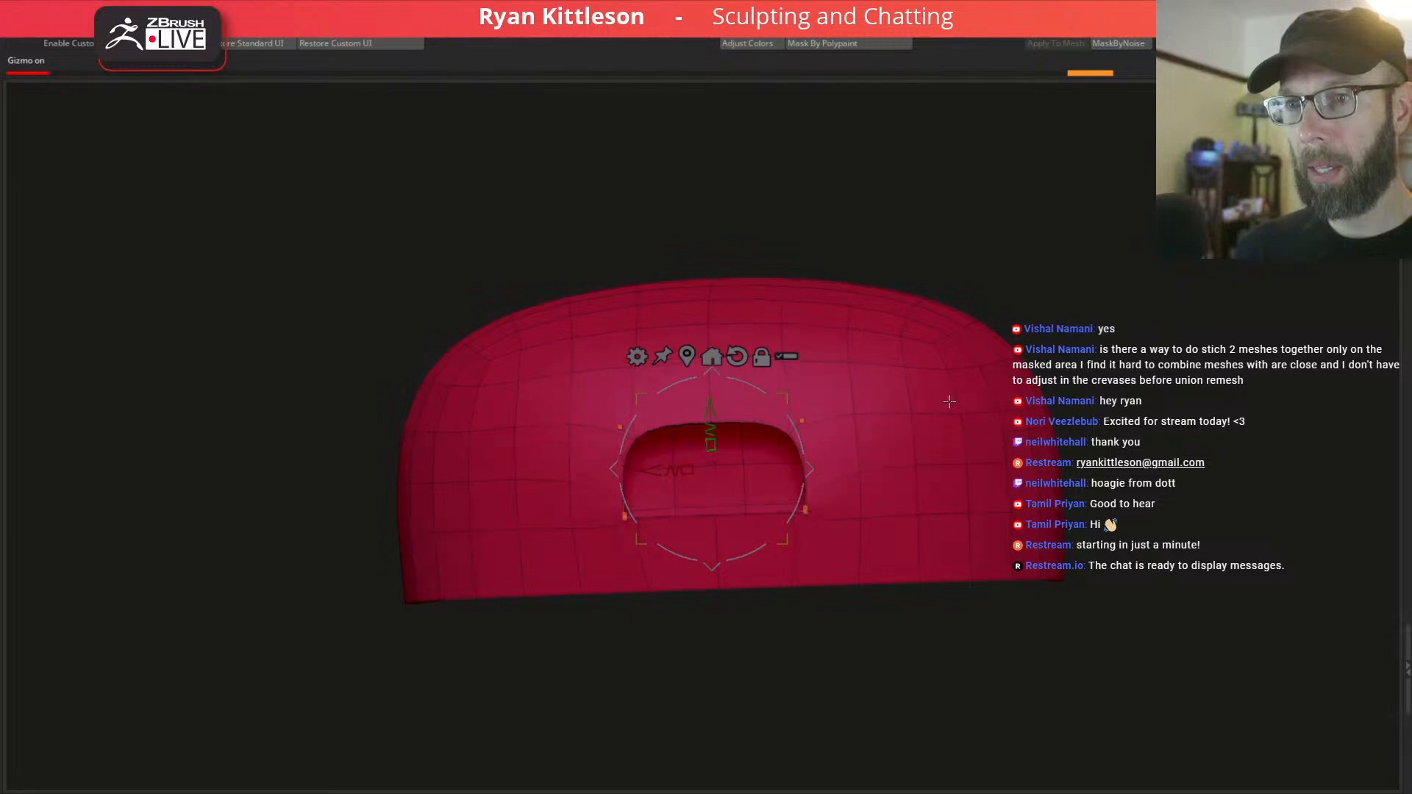
key(shift+f)
key(q)
mouse_move(826, 451)
right_down()
mouse_move(886, 456)
mouse_move(851, 489)
right_up()
right_drag(763, 514, 804, 431)
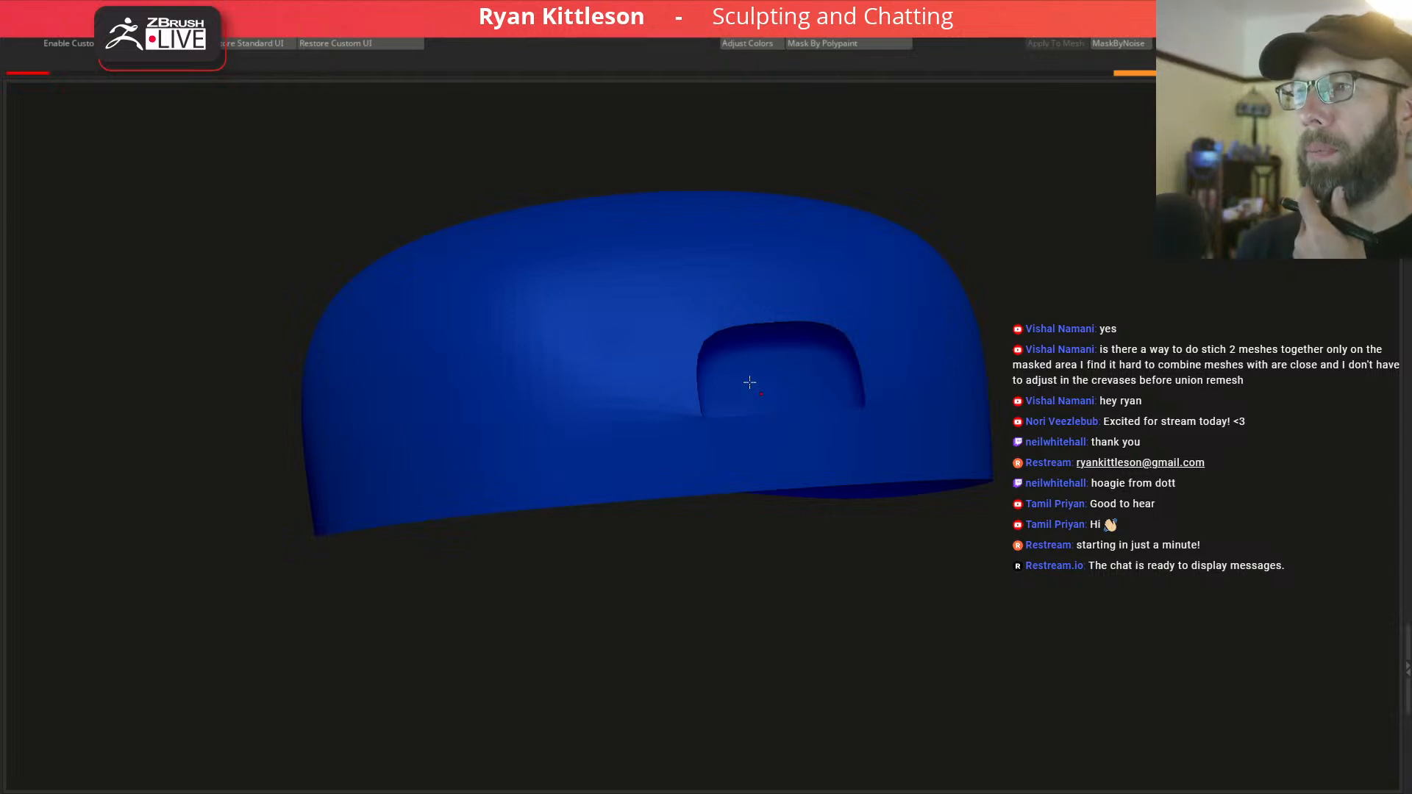
right_drag(786, 461, 774, 434)
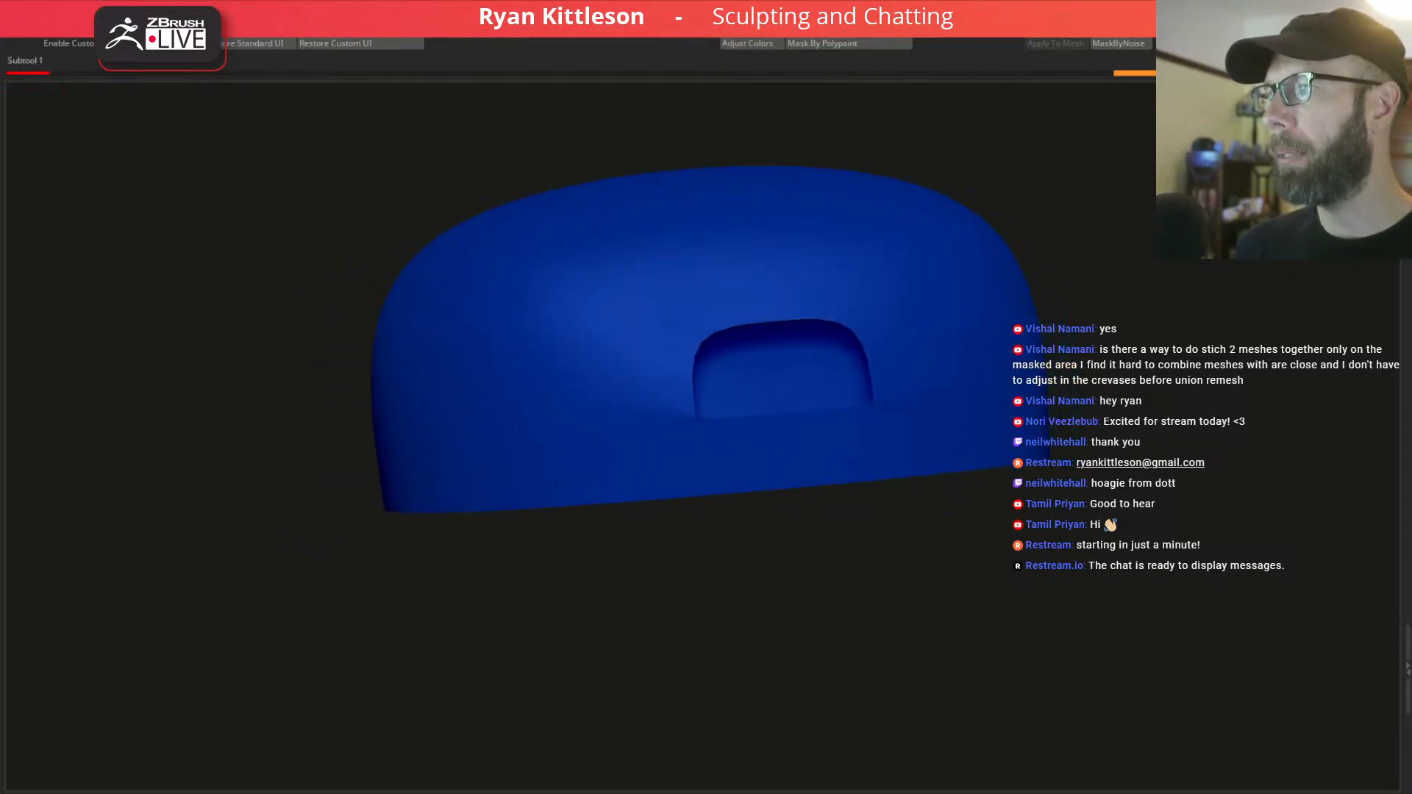
Bring up the transform gizmo on the cap beside its opening and save the project.
right_drag(836, 374, 930, 323)
right_drag(947, 390, 826, 293)
key(w)
right_drag(1017, 280, 988, 272)
key(ctrl+s)
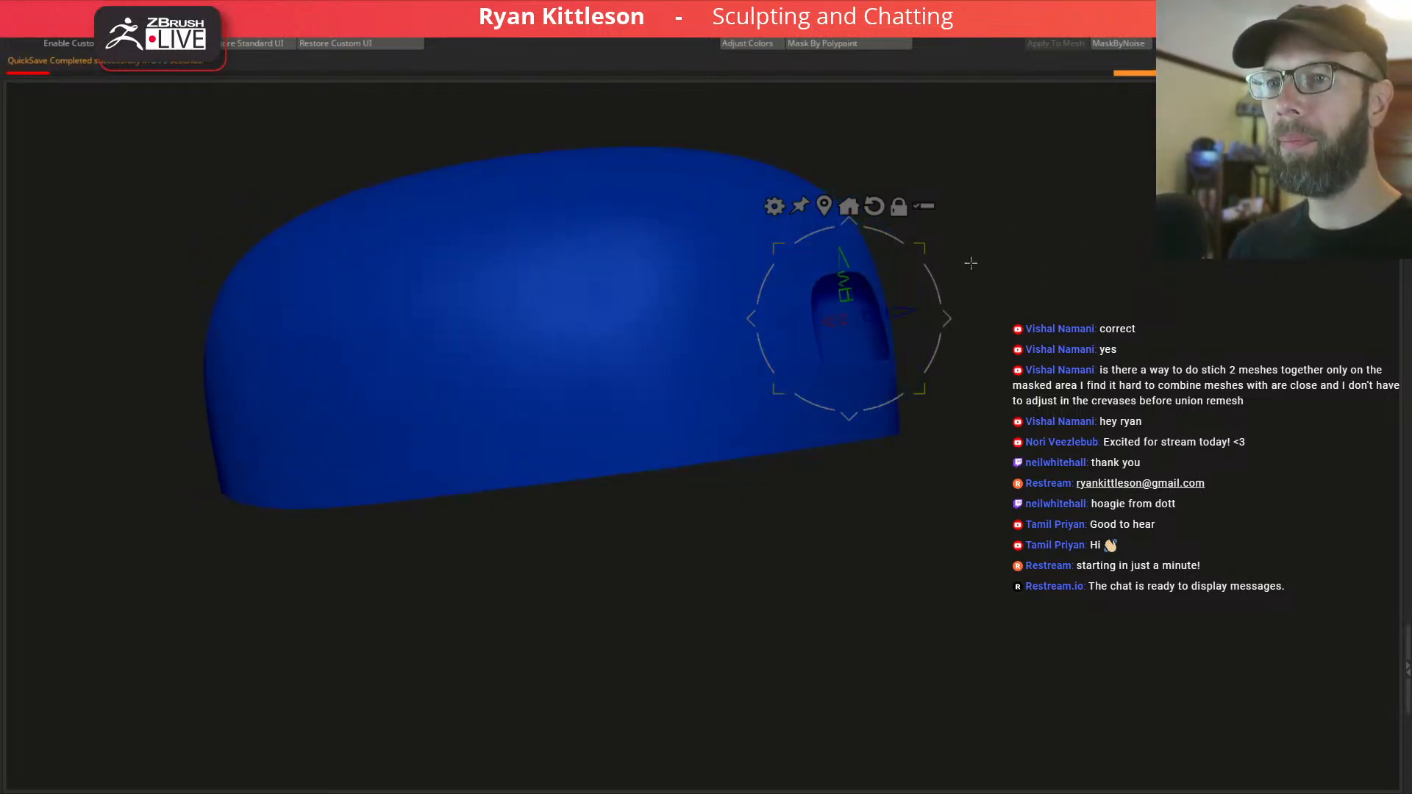
Duplicate the cap with the gizmo and place the copy upside down beneath the original, with their open rims facing.
ctrl+drag(835, 254, 883, 596)
drag(1122, 541, 997, 556)
drag(988, 627, 780, 705)
alt+right_drag(727, 547, 656, 438)
drag(1268, 526, 1260, 486)
right_drag(1309, 482, 1243, 462)
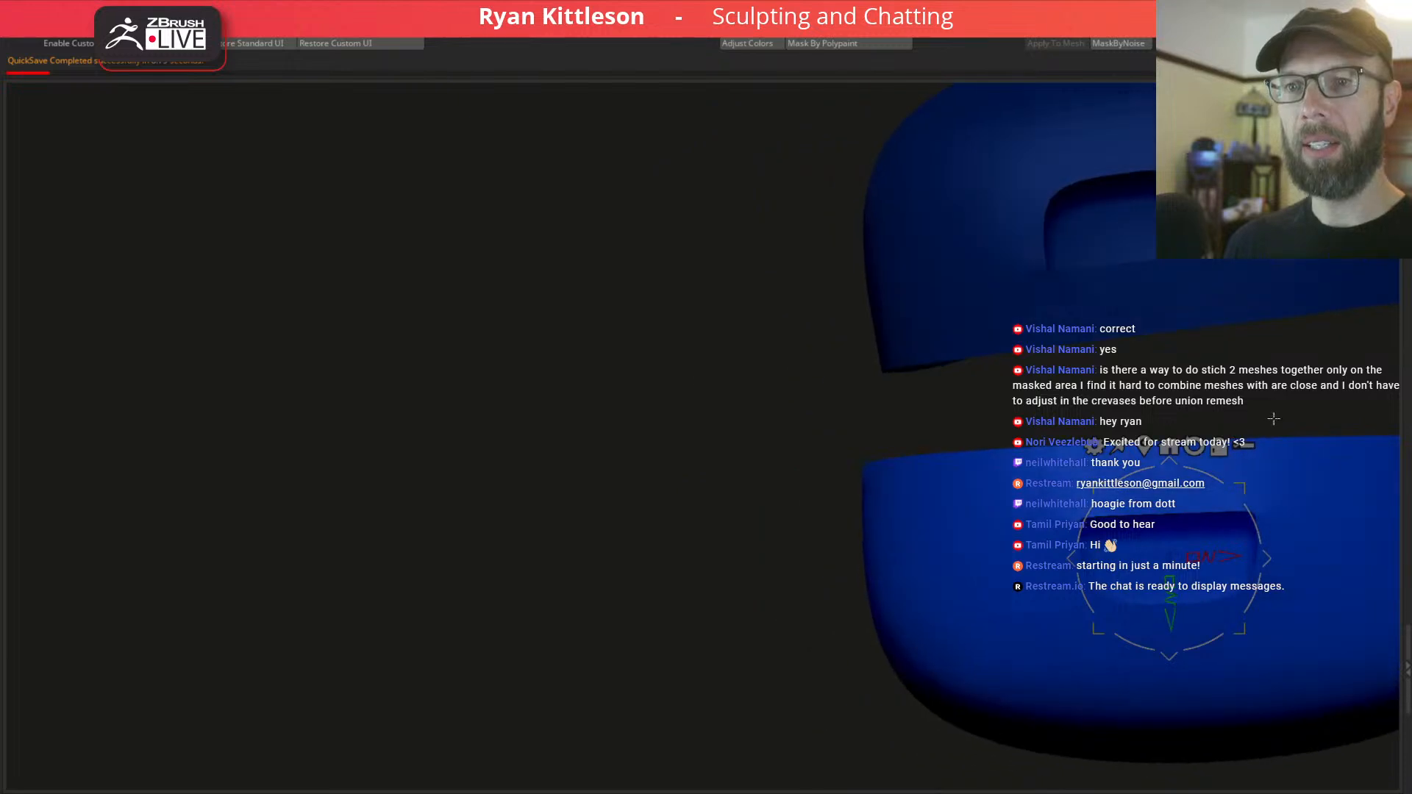
Show the wireframe of both caps and mask them except for the facing rims near the openings.
ctrl+drag(1271, 424, 1291, 404)
right_drag(1252, 323, 1081, 330)
key(shift+f)
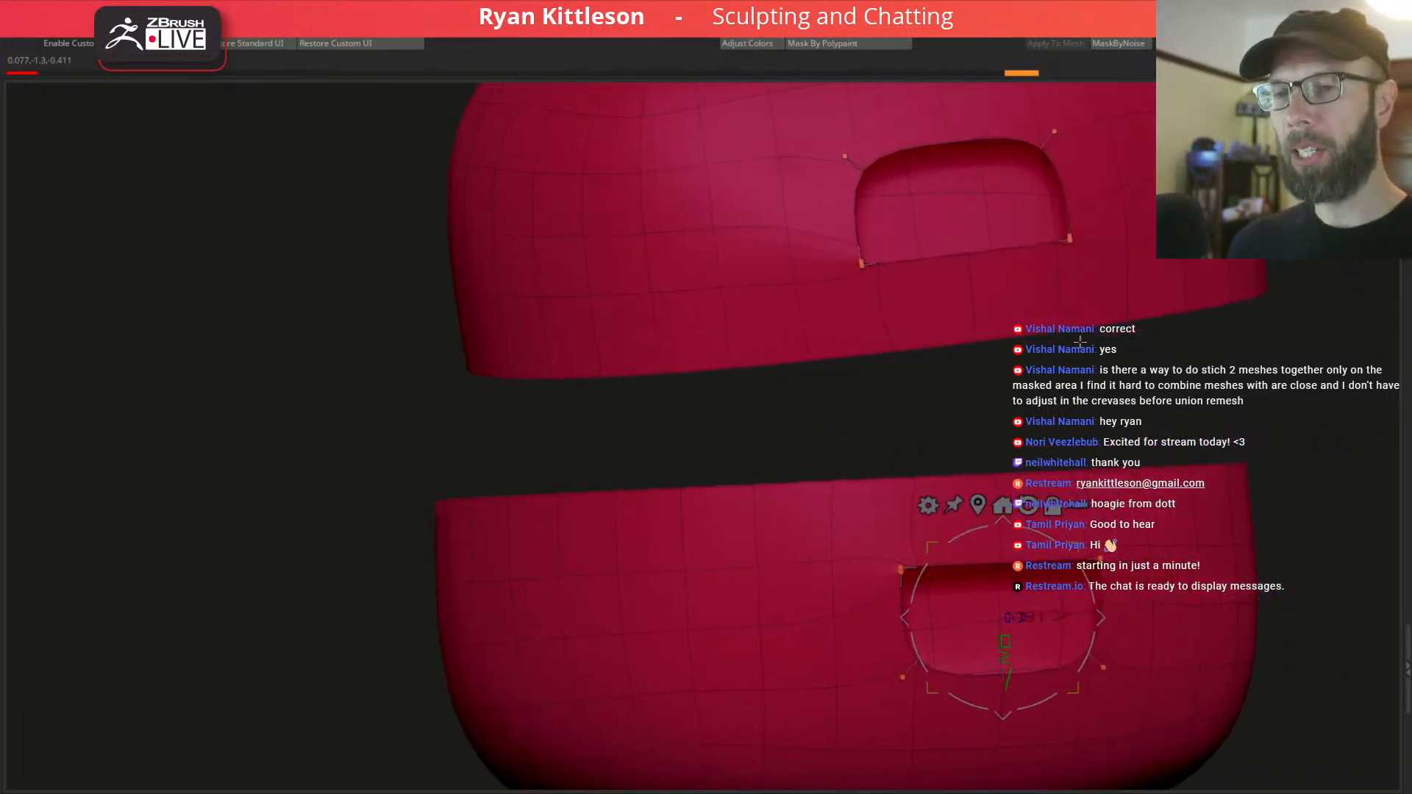
key(q)
right_drag(940, 370, 1066, 353)
ctrl+drag(1154, 286, 931, 503)
right_drag(1202, 357, 1151, 359)
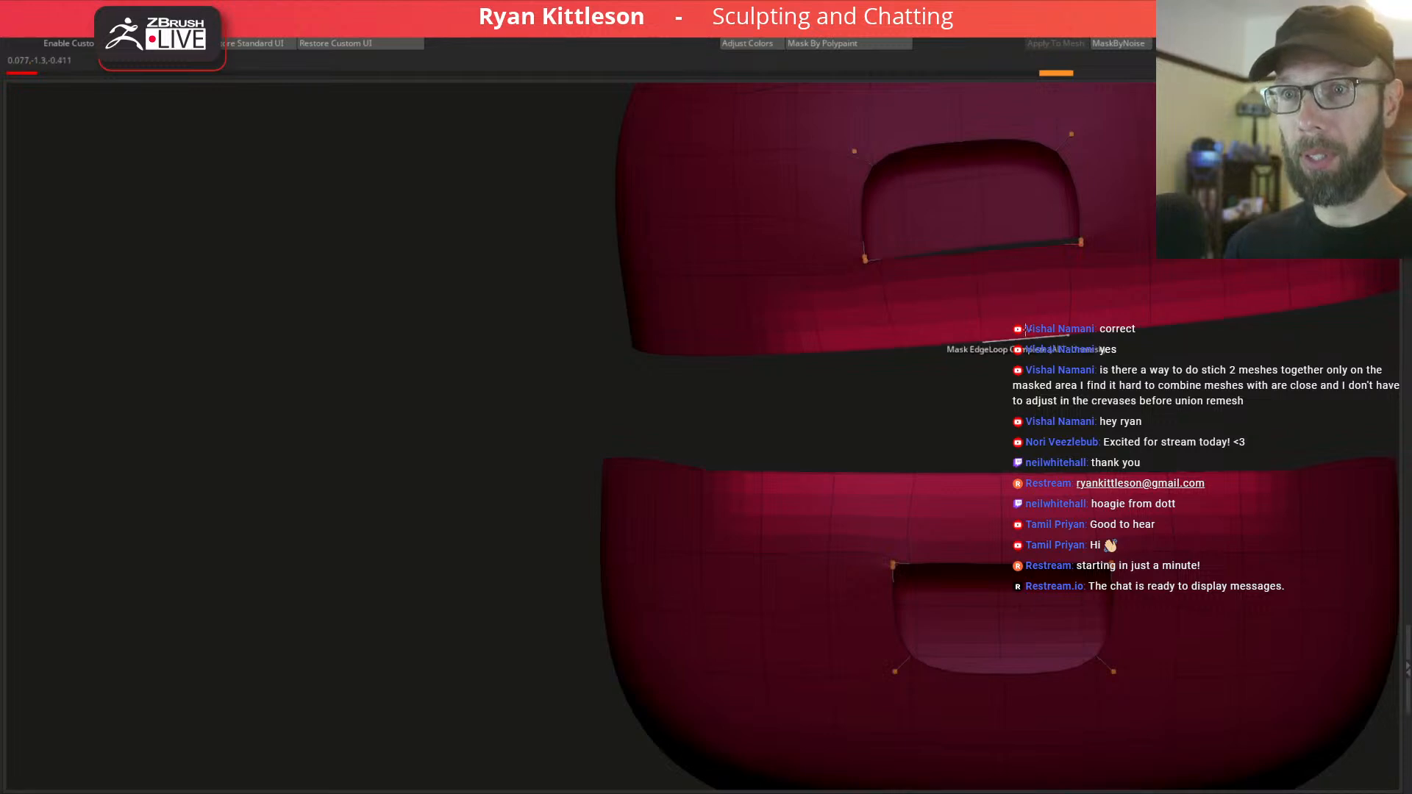
Try to join the facing rims of the two caps with ZModeler's Bridge Two Holes edge action.
key(space)
click(870, 383)
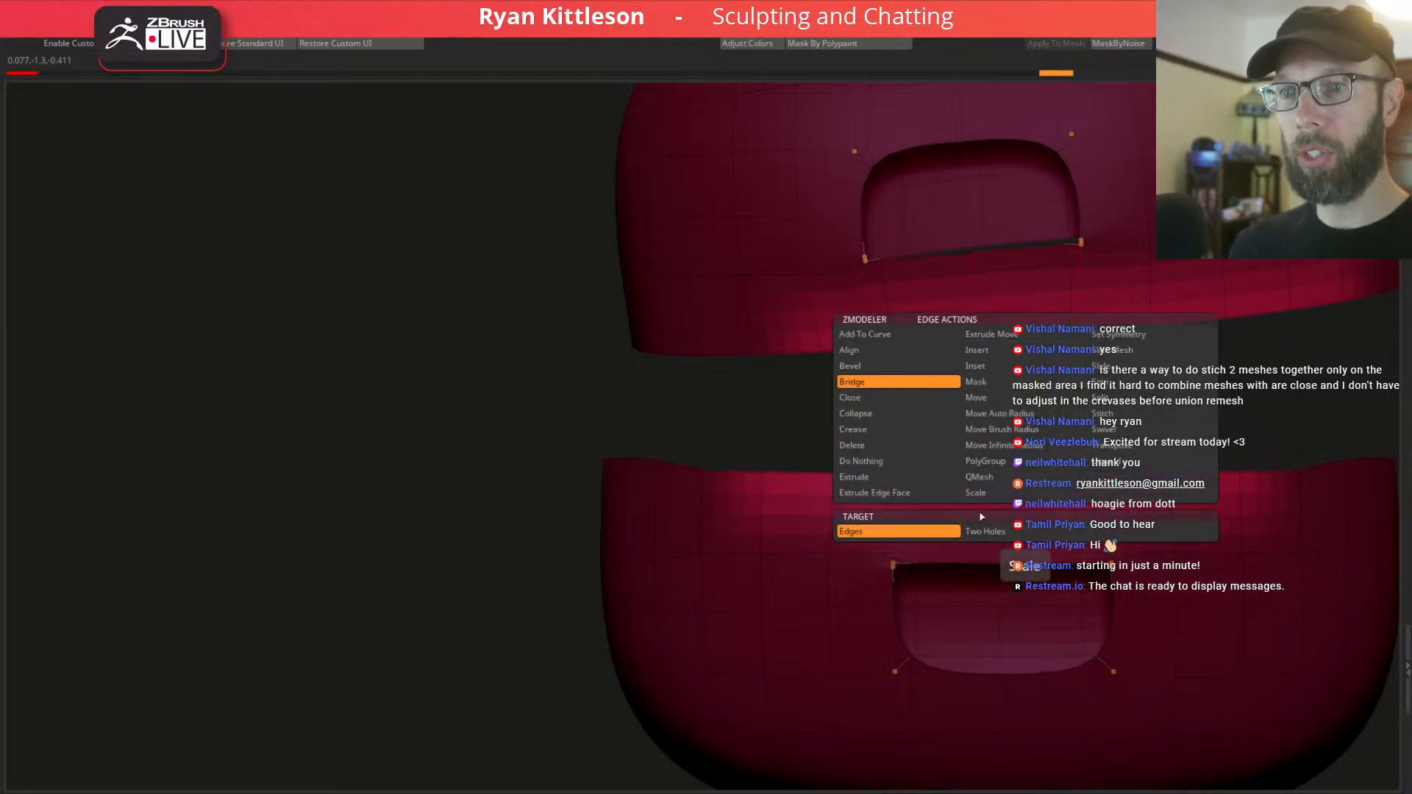
click(983, 532)
click(1105, 329)
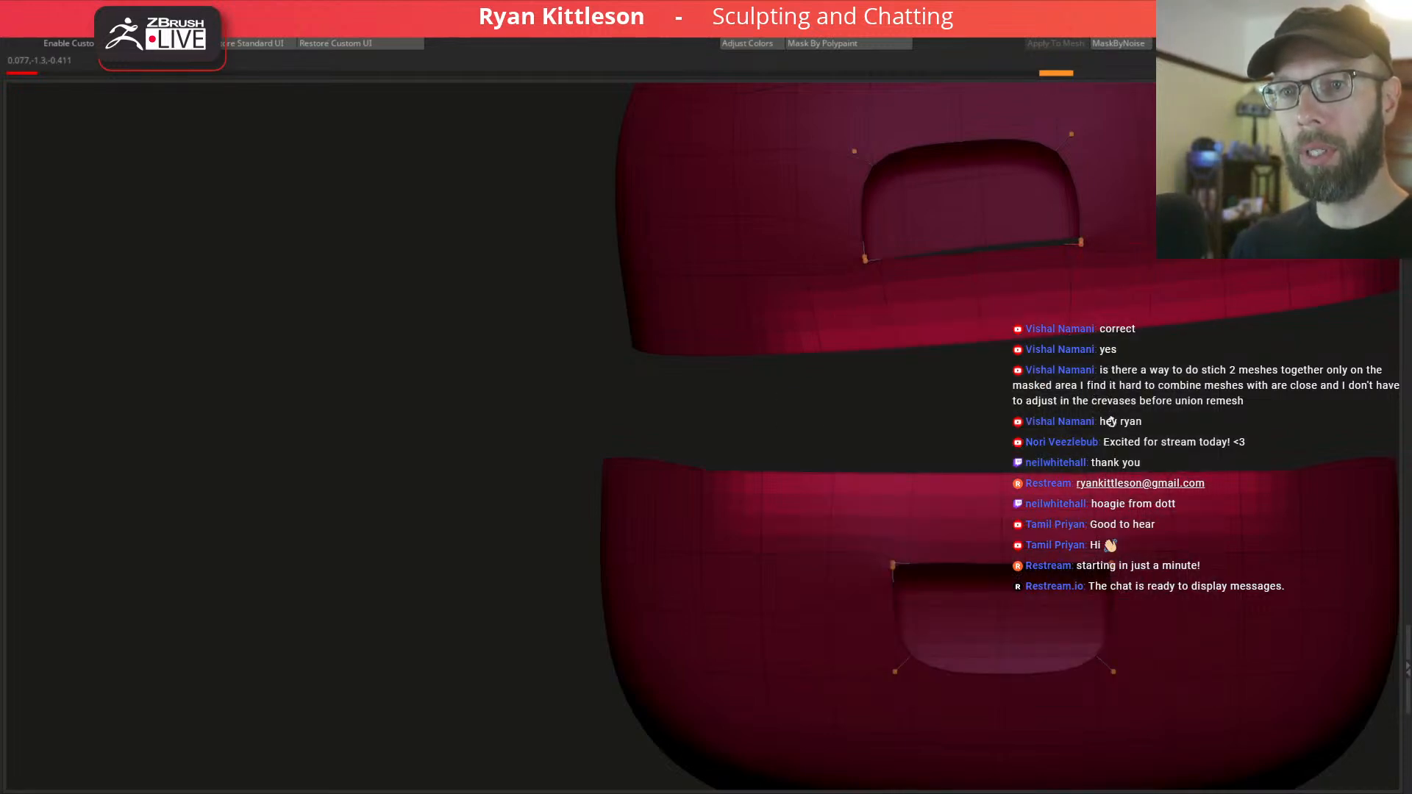
click(1111, 473)
right_drag(1082, 409, 1180, 399)
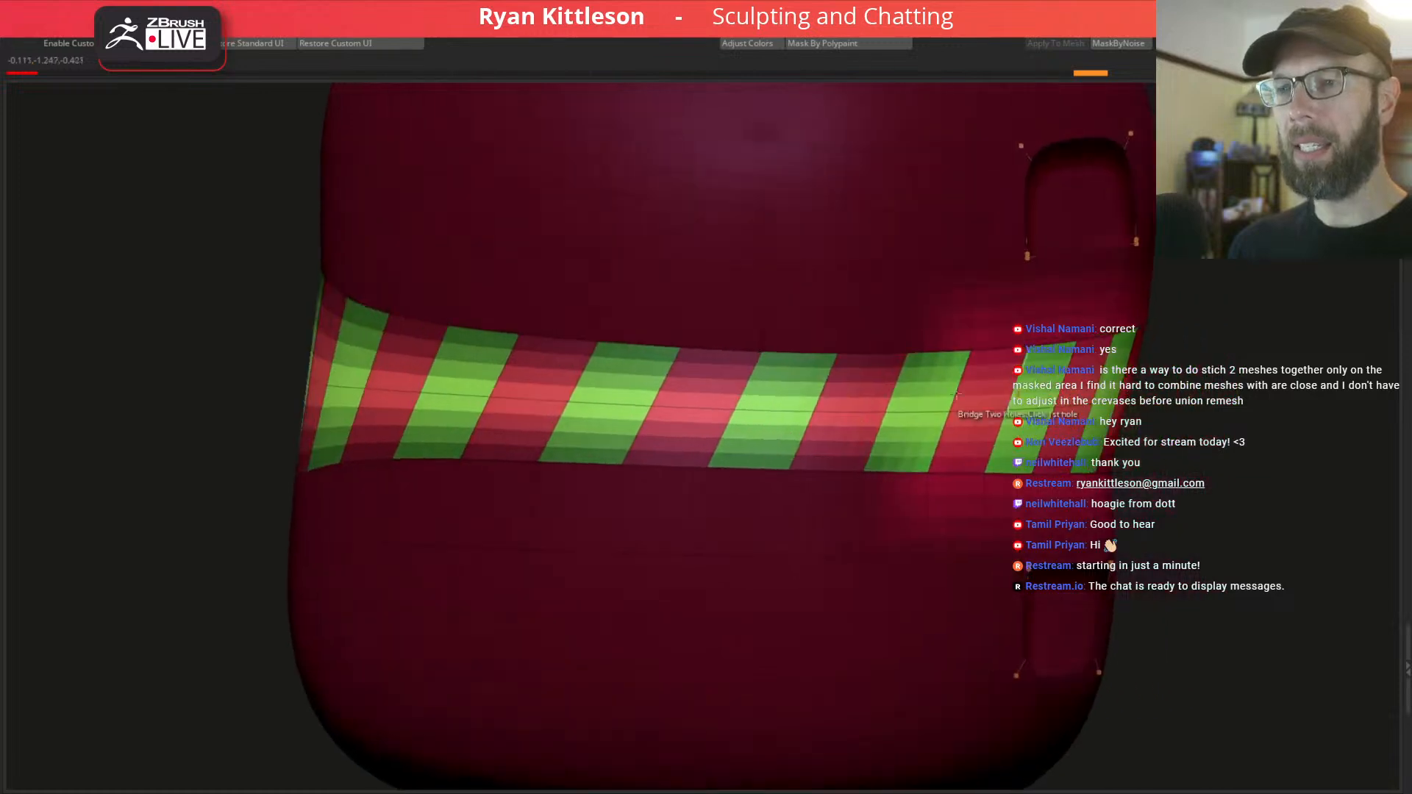
key(ctrl+z)
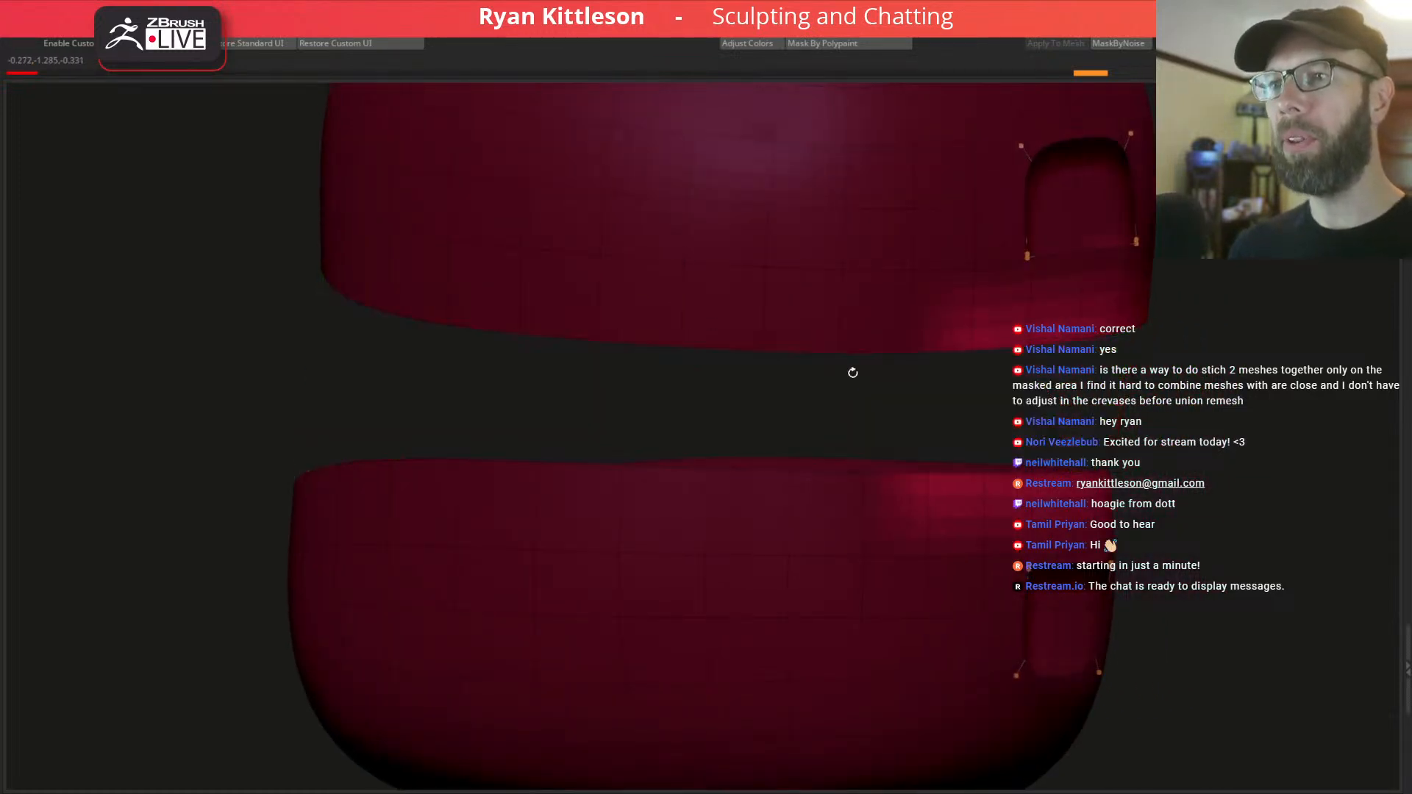
Bridge a pair of facing rim edges with ZModeler's Bridge Edges action and turn off the smooth subdivision preview.
right_drag(1101, 306, 1033, 356)
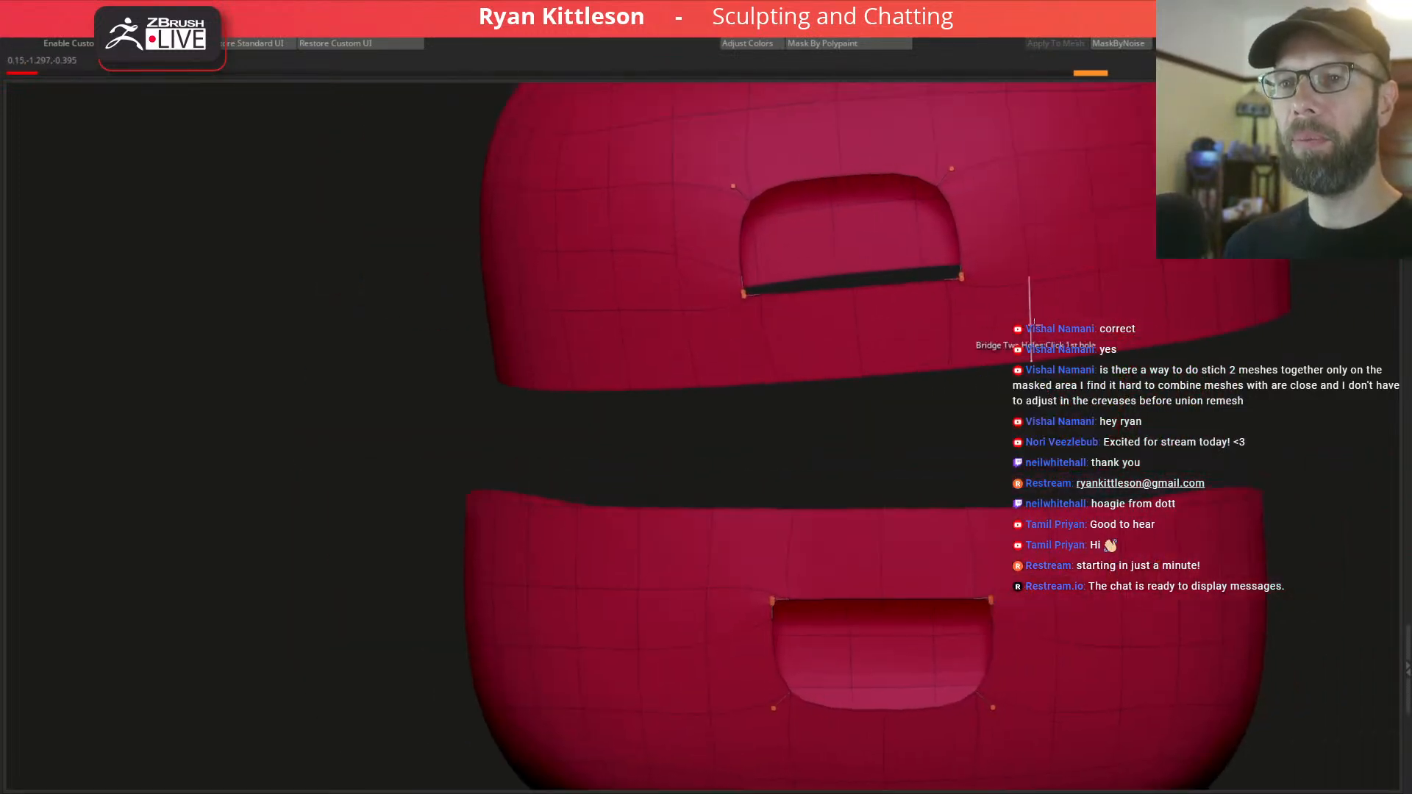
ctrl+right_drag(797, 368, 807, 347)
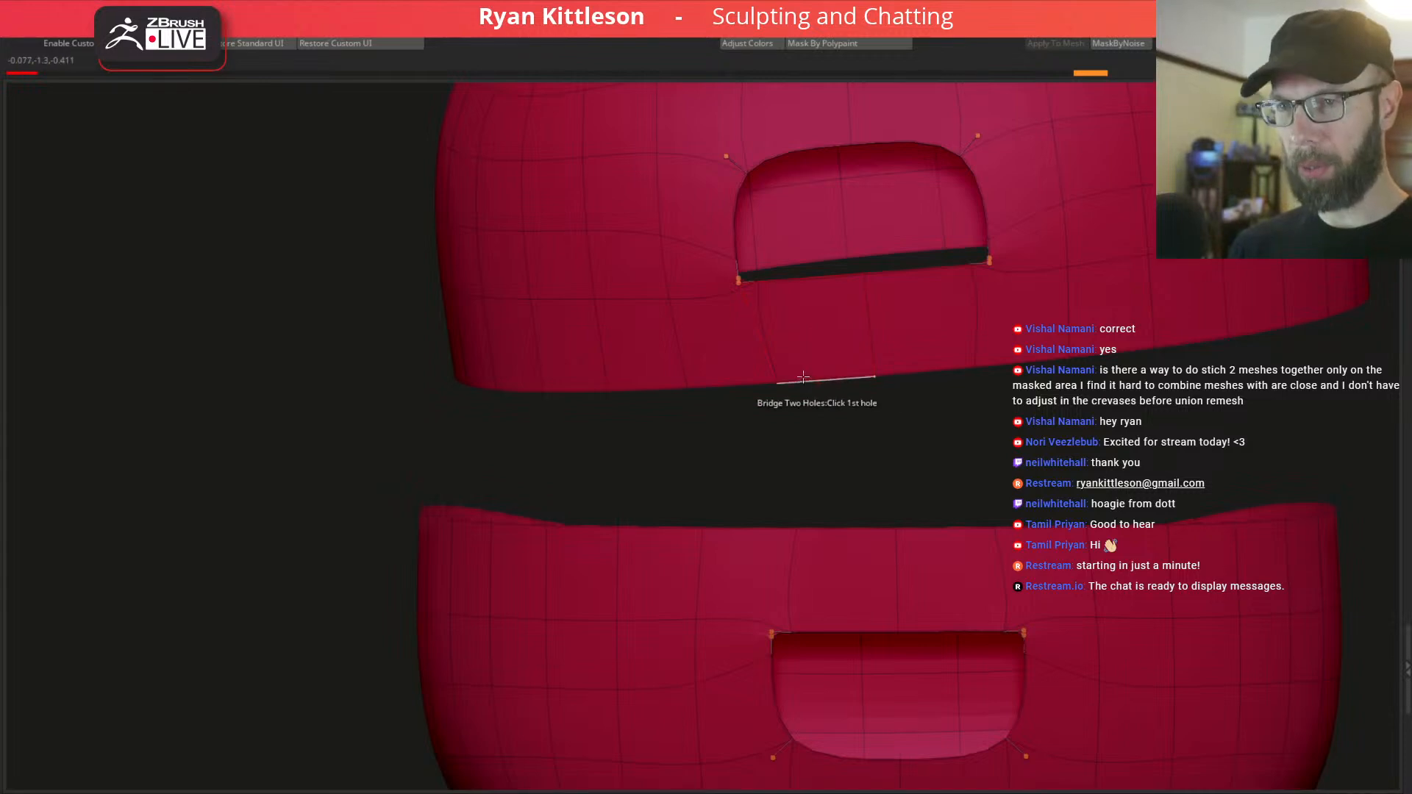
key(space)
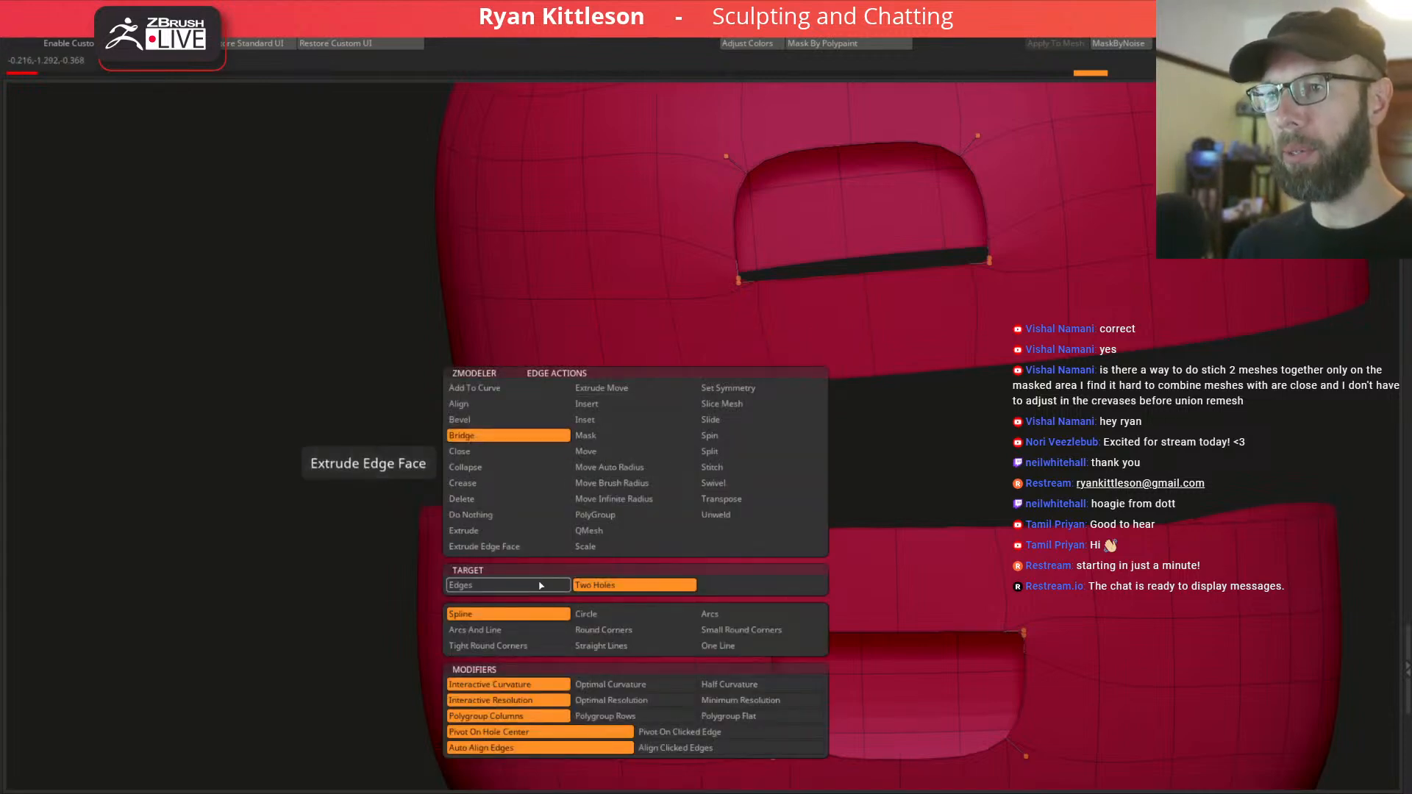
click(638, 388)
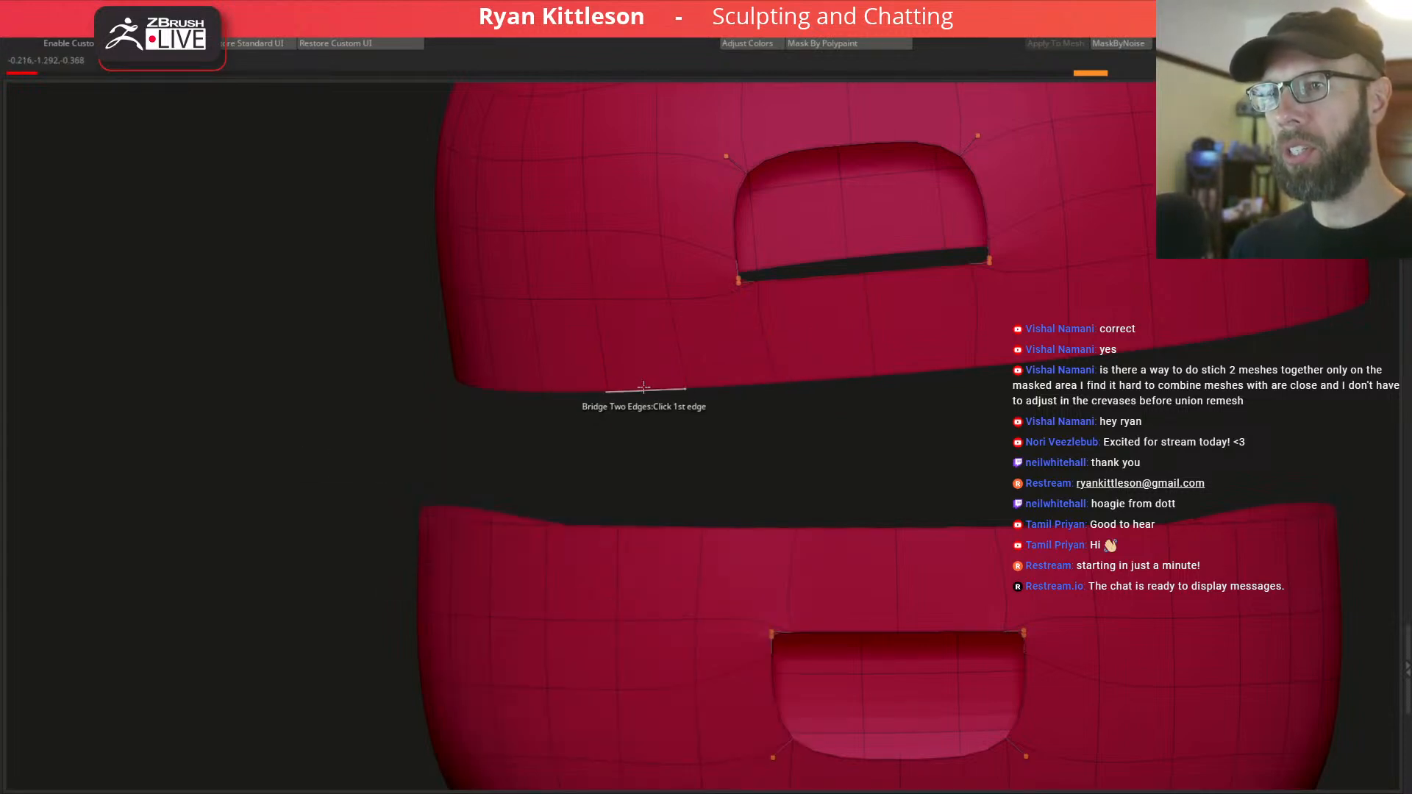
click(665, 527)
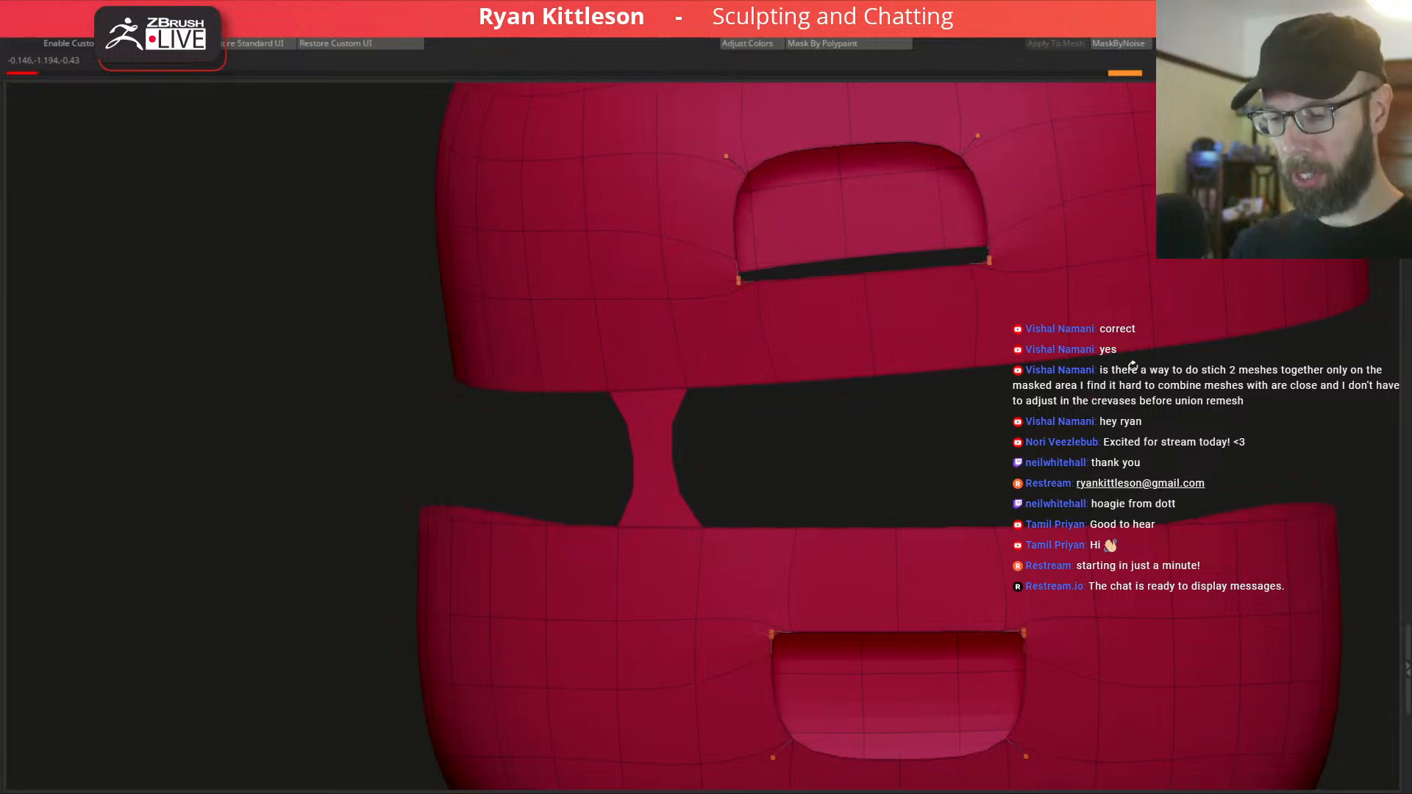
key(shift+d)
right_drag(1082, 341, 1040, 372)
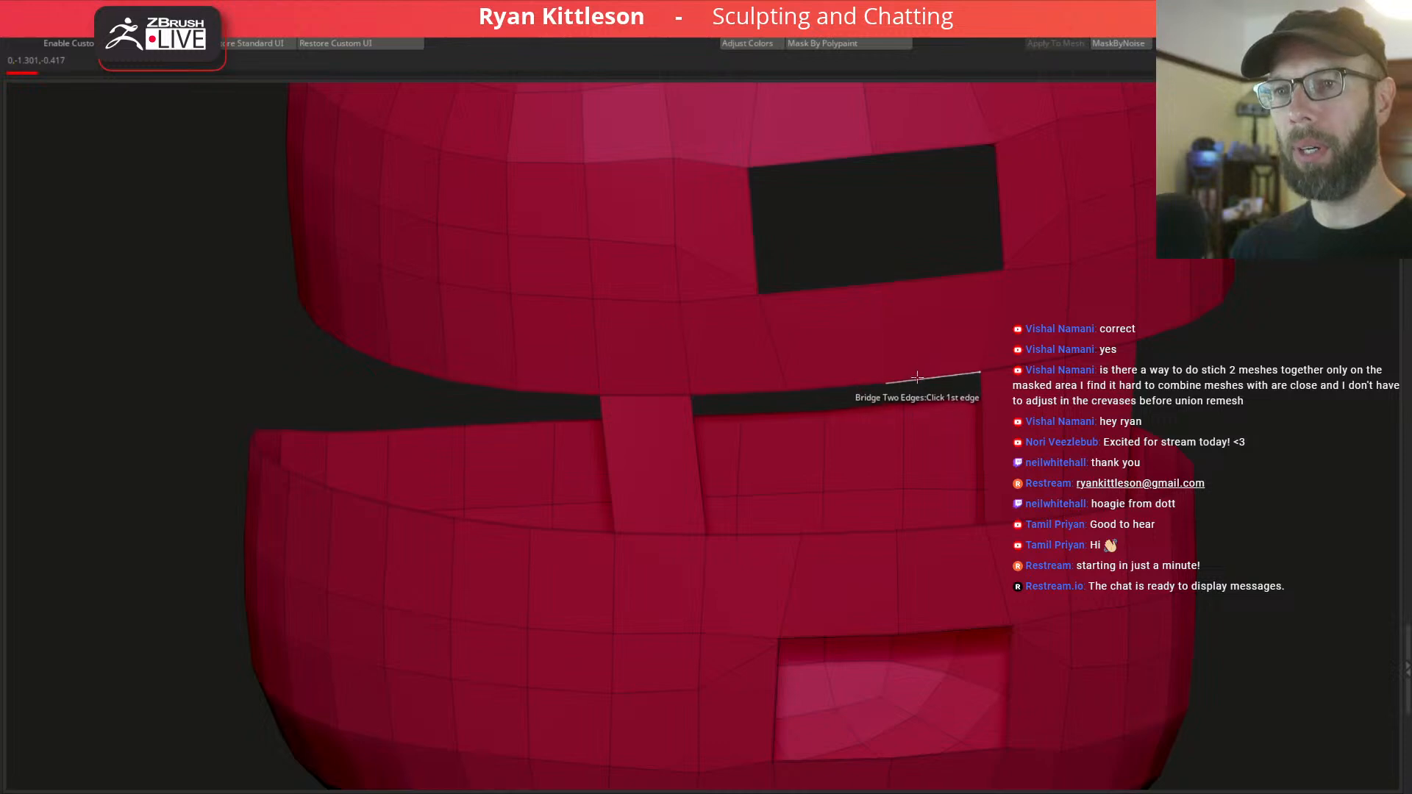
Try to fill the gap between the two bridging strips with ZModeler's Close Convex Hole action.
key(space)
click(757, 439)
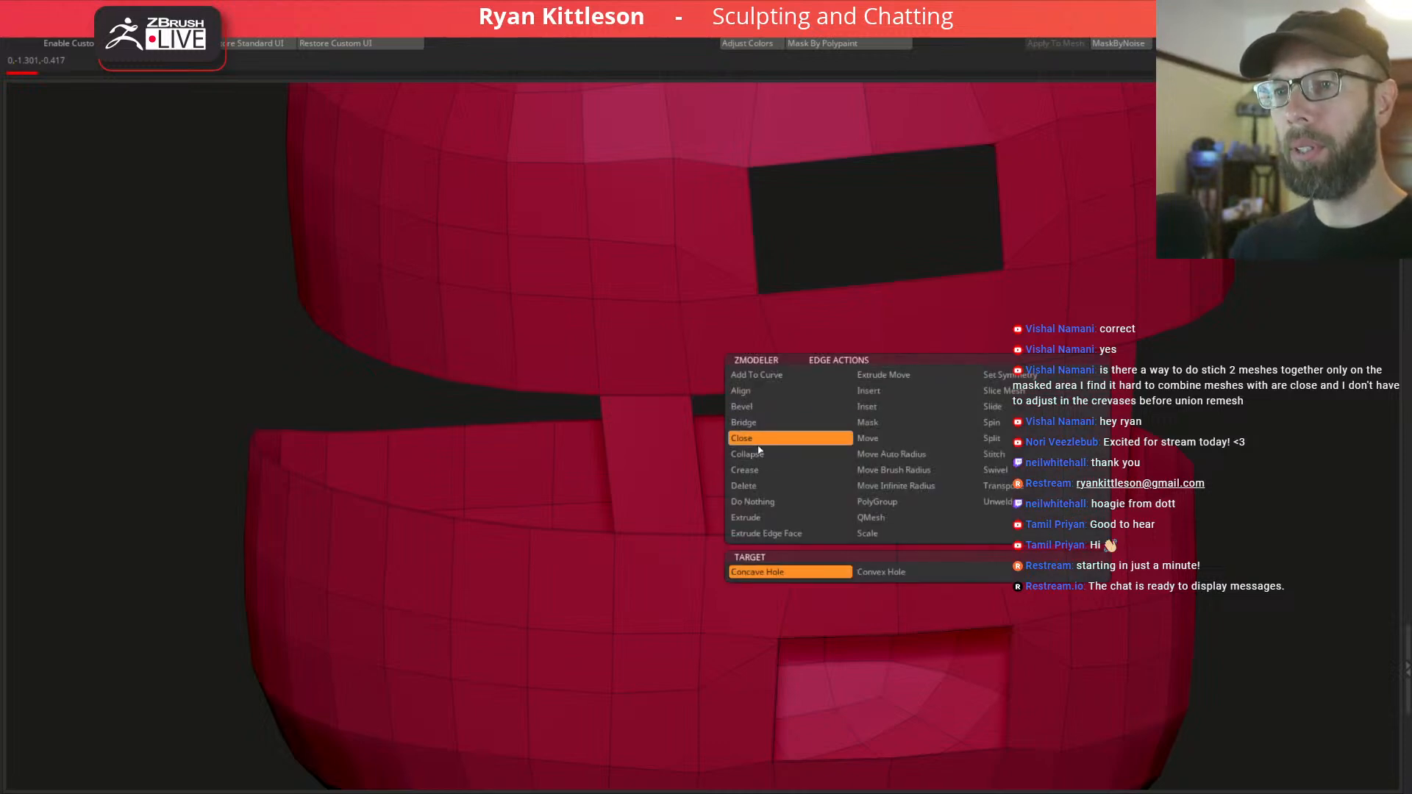
click(868, 575)
click(940, 533)
right_drag(940, 533, 949, 443)
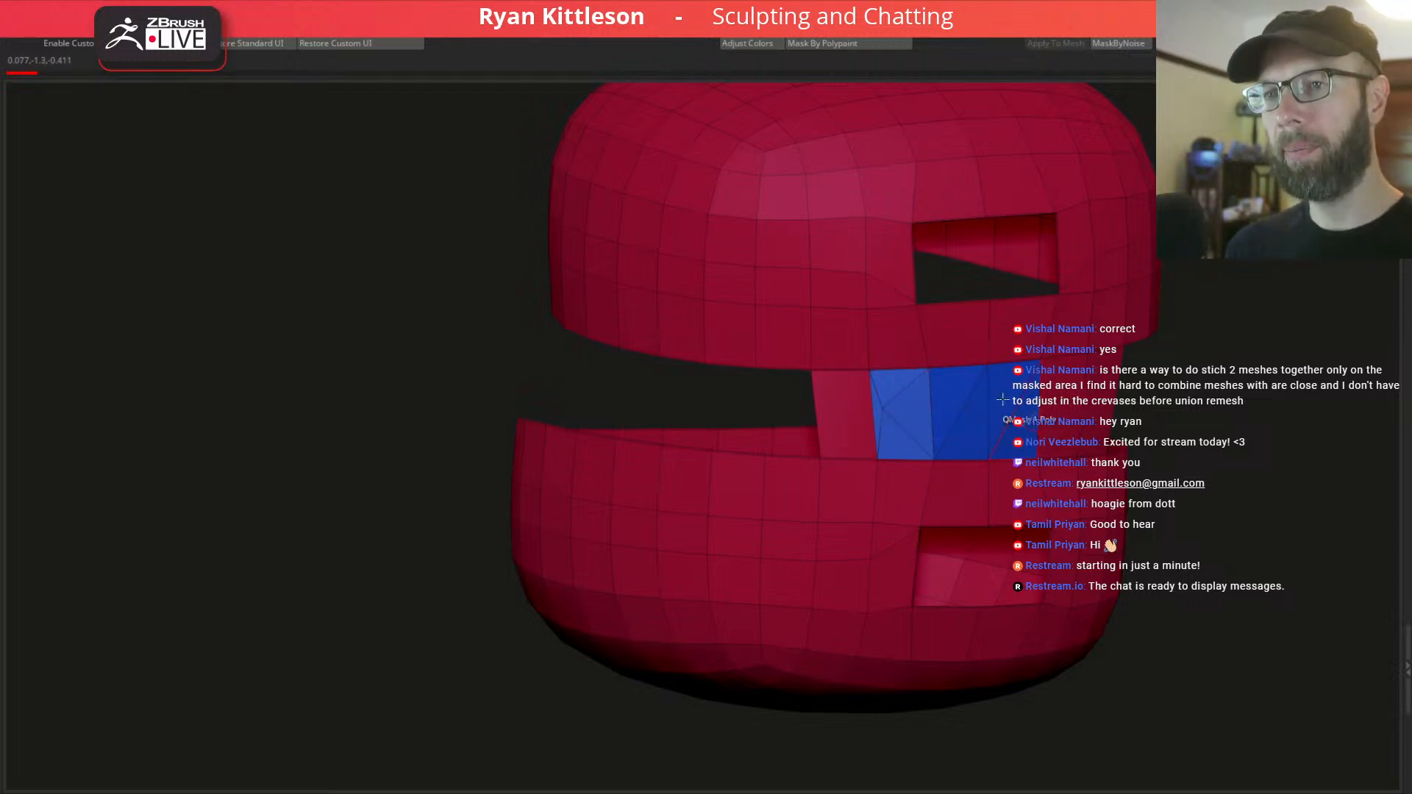
right_drag(939, 395, 883, 409)
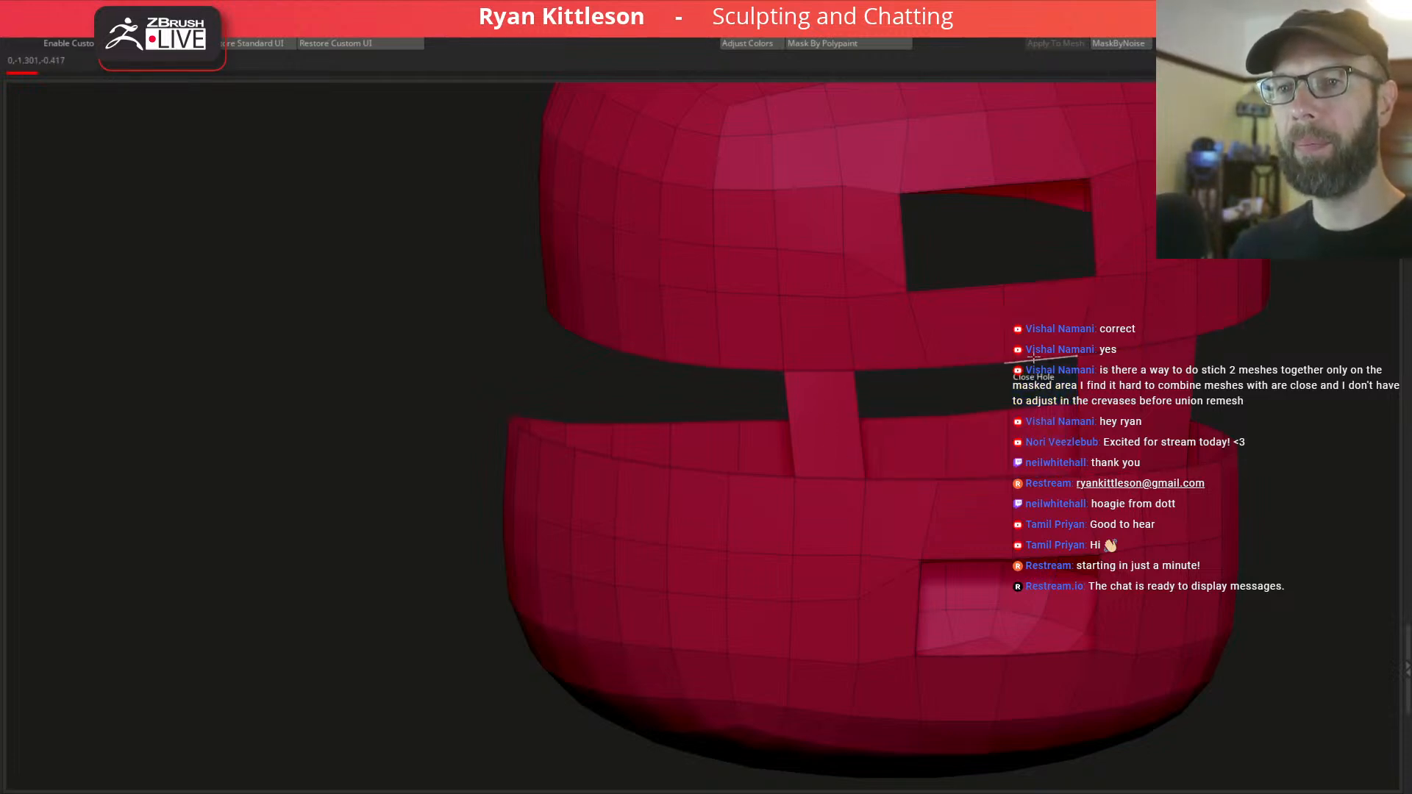
right_drag(1059, 364, 939, 289)
Undo the bridging, masking and duplication back to the single original cap.
key(ctrl+z)
key(ctrl+z)
key(ctrl+z)
key(ctrl+z)
key(ctrl+z)
key(ctrl+z)
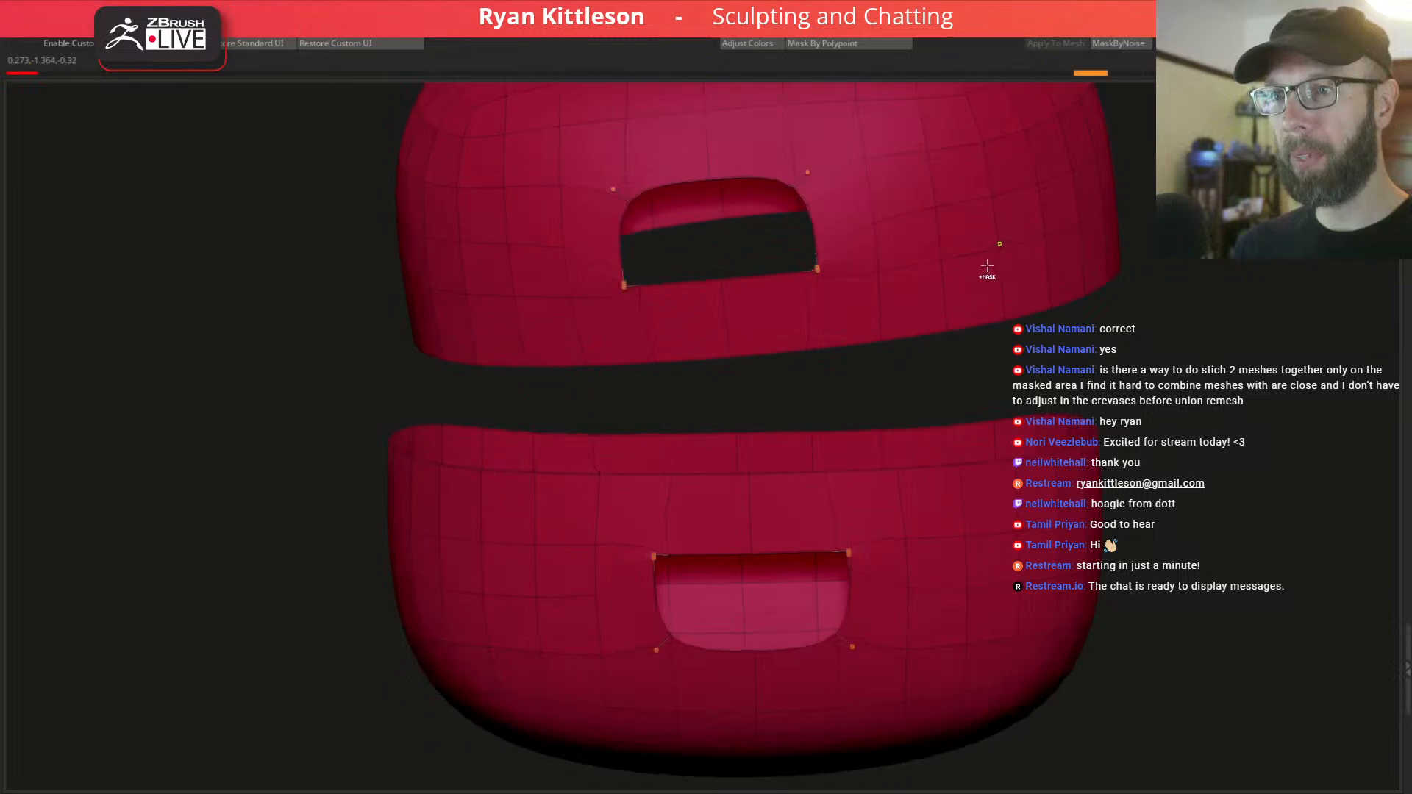
key(ctrl+z)
key(ctrl+z)
key(ctrl+z)
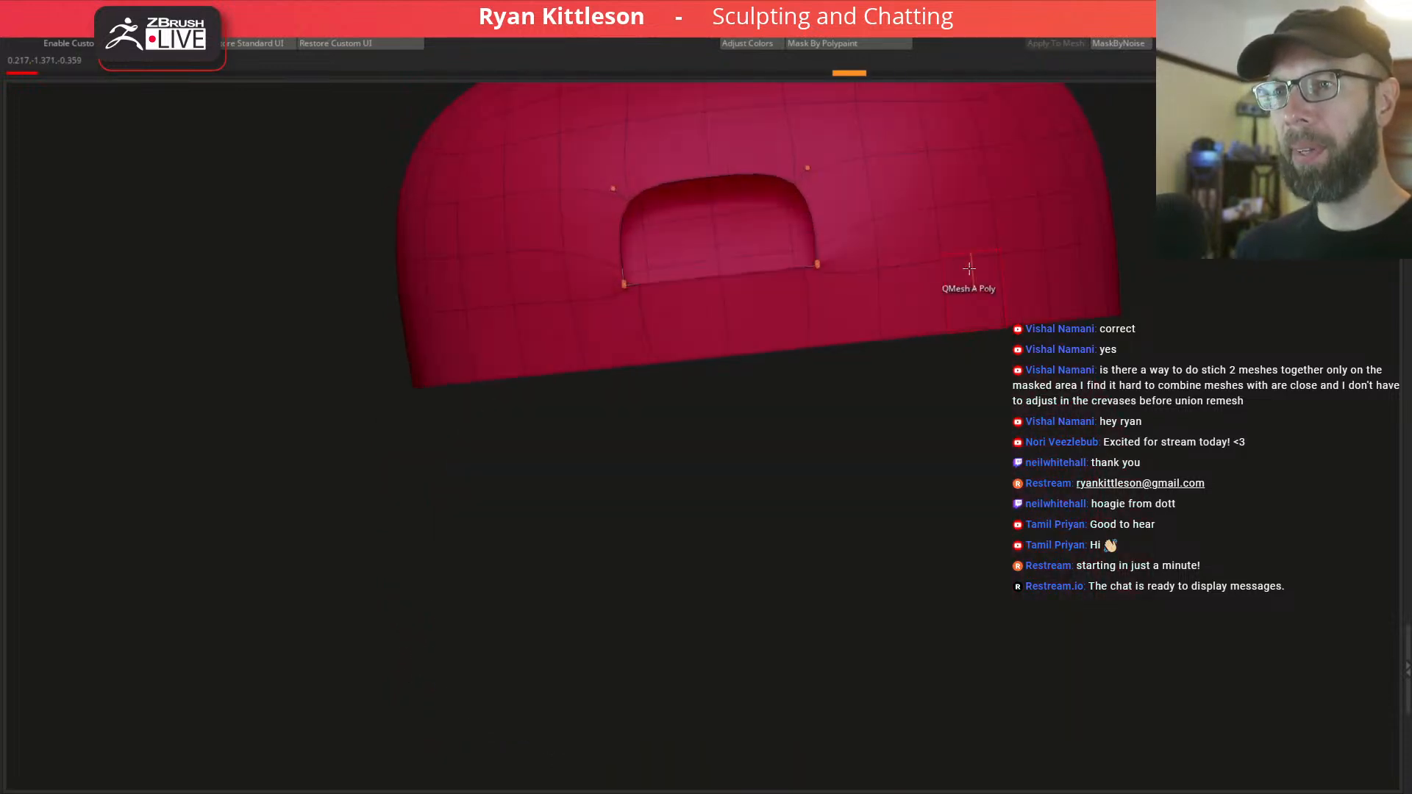
Hide the cap's wireframe, keep the smooth subdivision preview on and turn the cap to show its open underside.
key(shift+f)
key(shift+d)
key(shift+d)
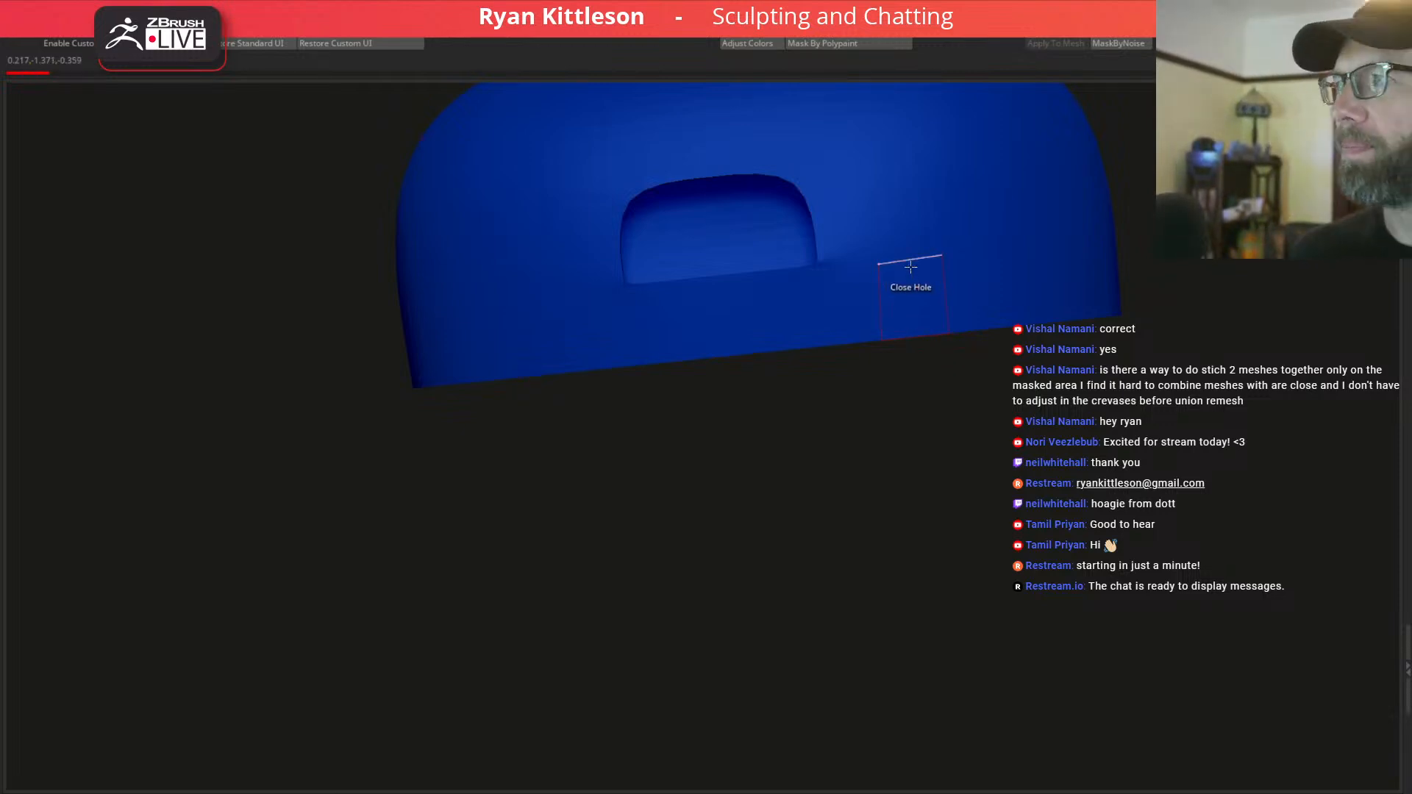
right_drag(905, 253, 961, 248)
right_drag(927, 310, 1062, 775)
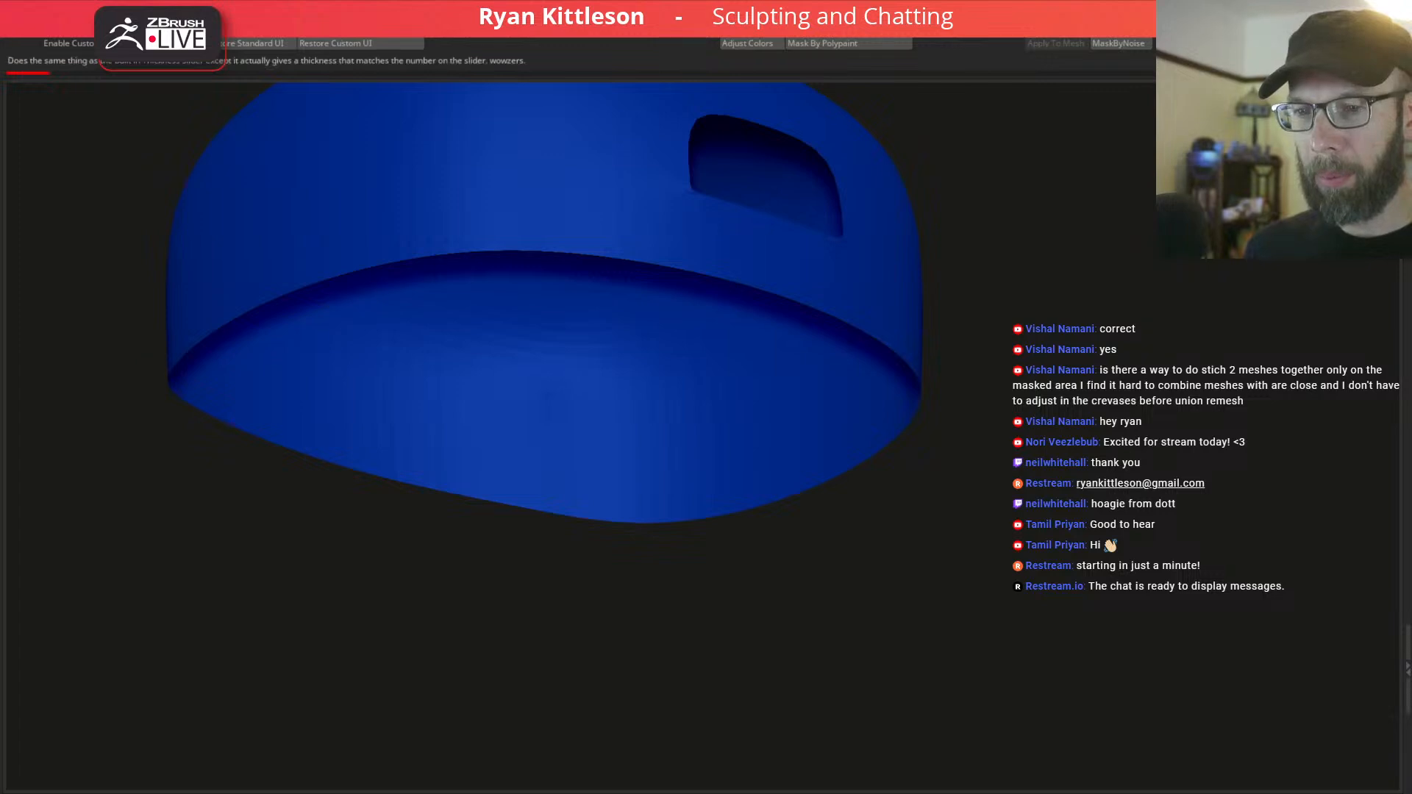
Give the cap's shell dynamic thickness and reduce it repeatedly in 10% decrements.
click(1062, 792)
click(1059, 792)
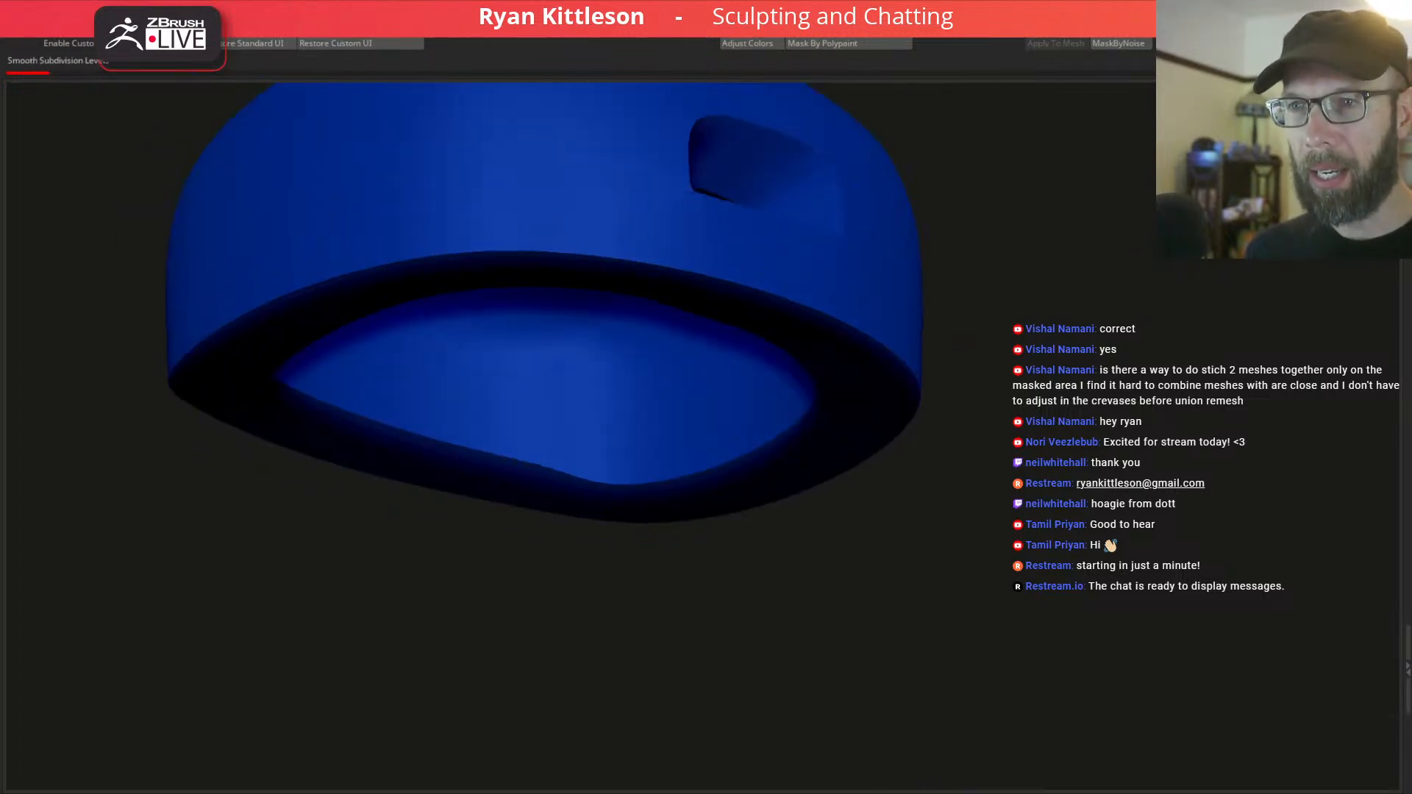
click(1060, 792)
click(1060, 792)
click(1061, 793)
click(1061, 792)
click(1061, 792)
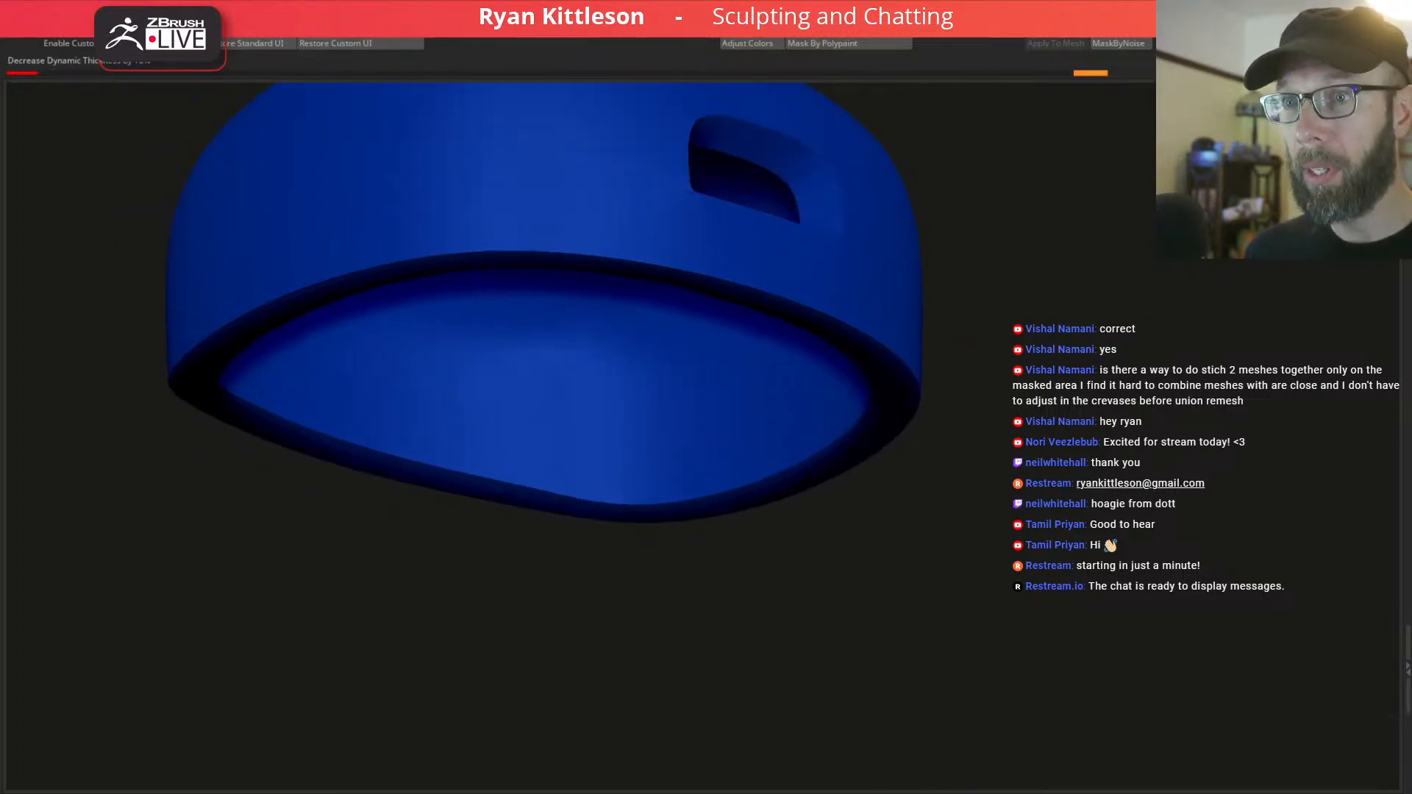
click(1061, 793)
click(1060, 792)
click(1061, 792)
click(1060, 792)
click(1061, 792)
click(1061, 792)
click(1061, 792)
click(1061, 792)
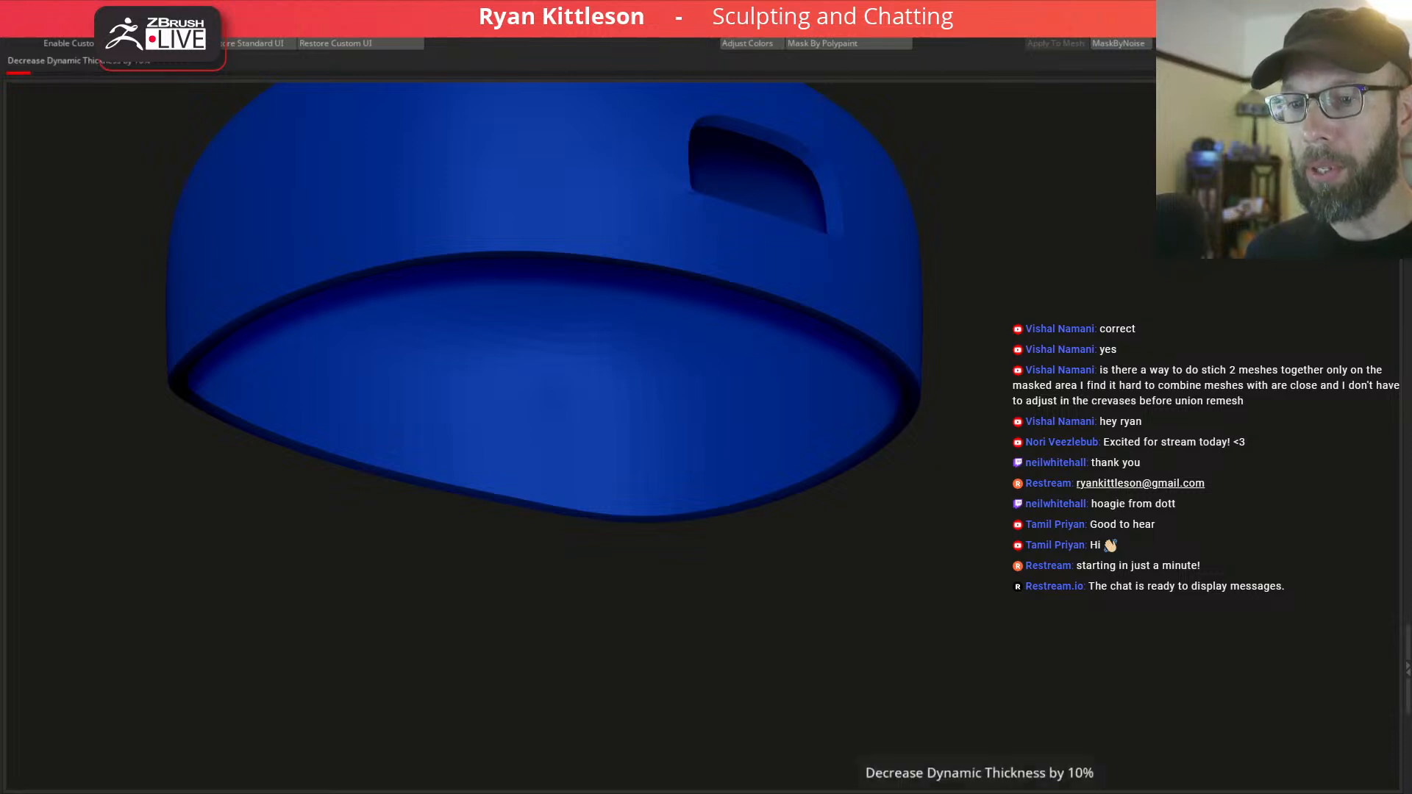
Fine-tune the cap's dynamic thickness up and down to a thin wall around the rim and opening.
drag(958, 363, 772, 243)
right_drag(772, 243, 757, 234)
right_drag(861, 230, 949, 772)
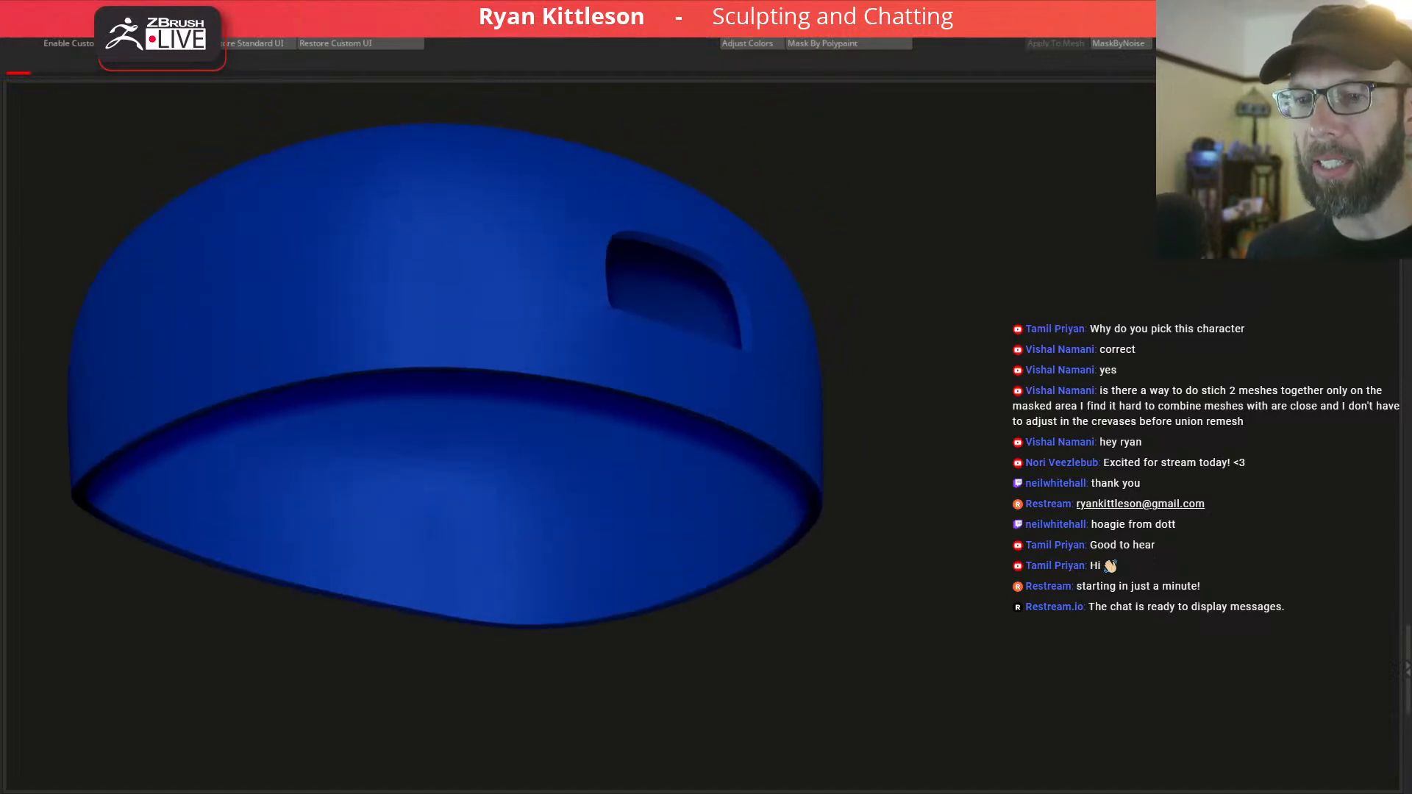
key(Up)
key(Up)
key(Up)
key(Up)
key(Up)
key(Down)
key(Down)
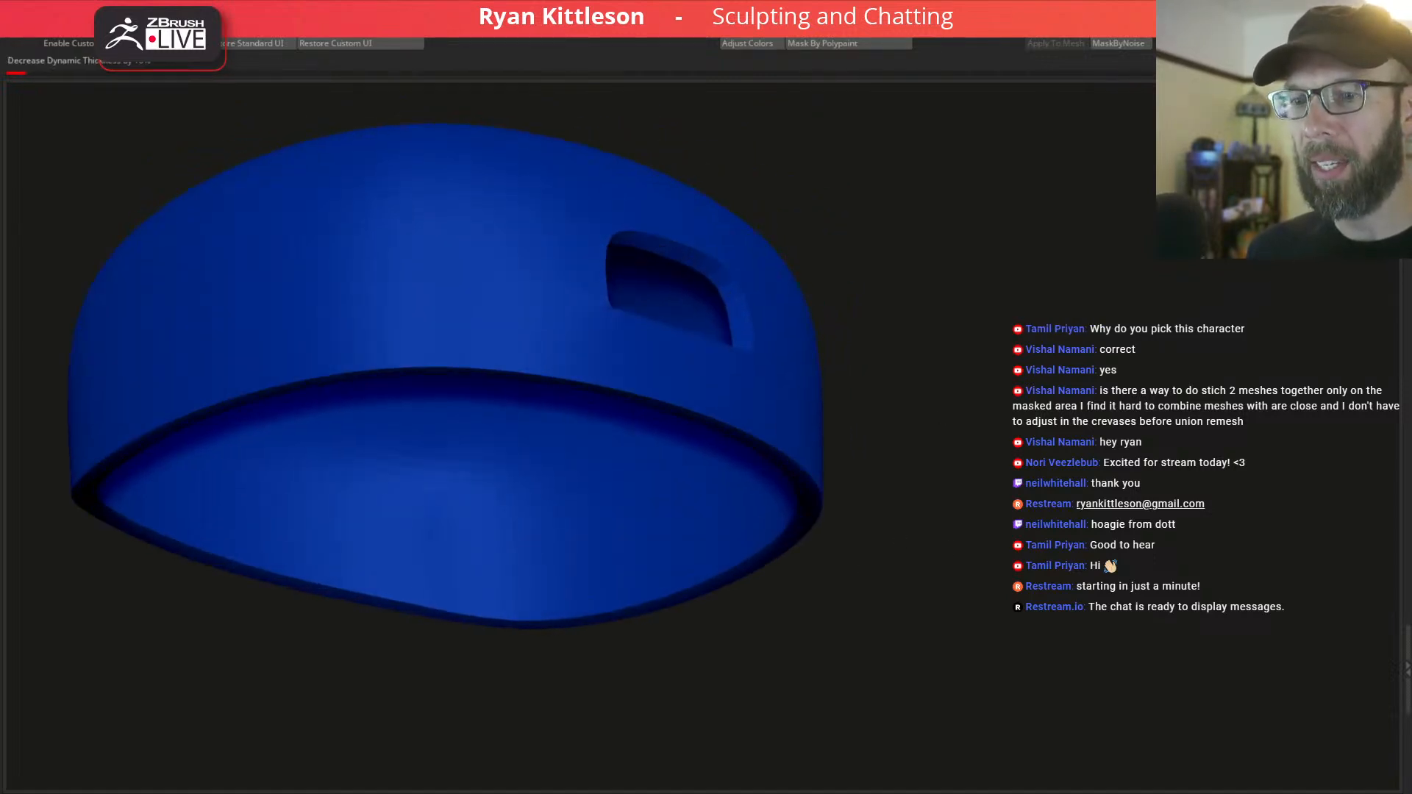
click(984, 792)
click(984, 792)
click(1008, 793)
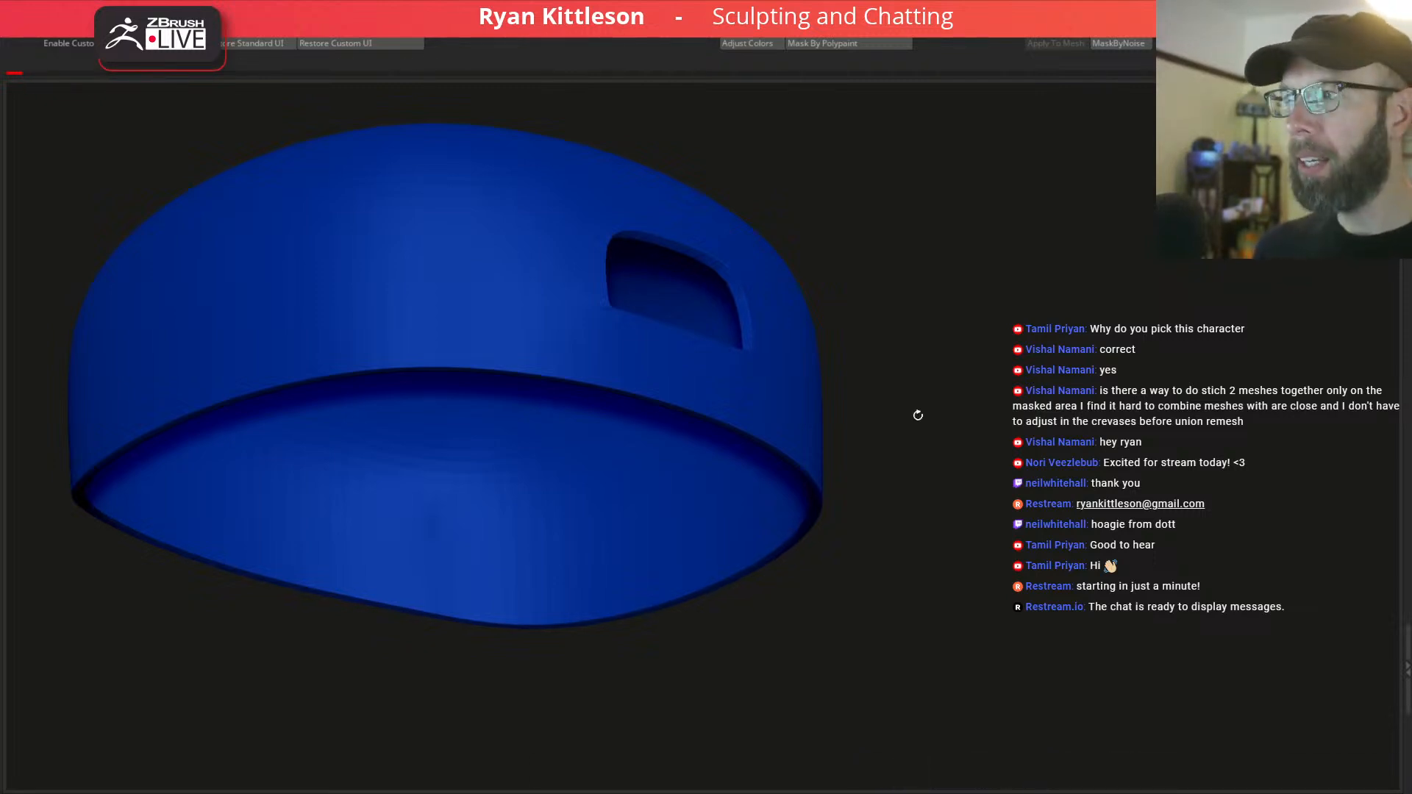
Leave solo mode to show the whole character and turn it to a front view.
right_drag(898, 367, 876, 387)
key(alt+s)
right_drag(781, 312, 594, 247)
alt+right_drag(754, 380, 790, 308)
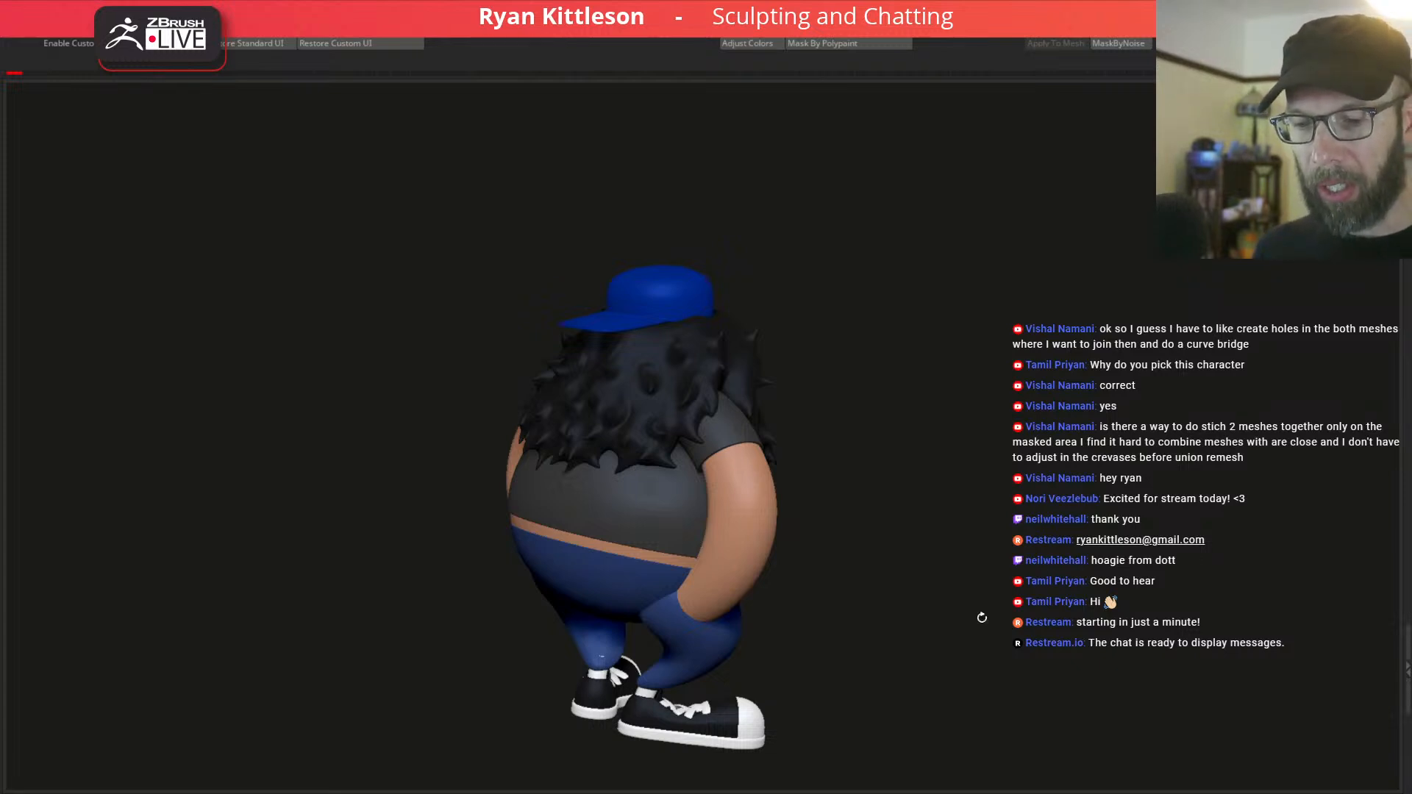
drag(863, 355, 537, 359)
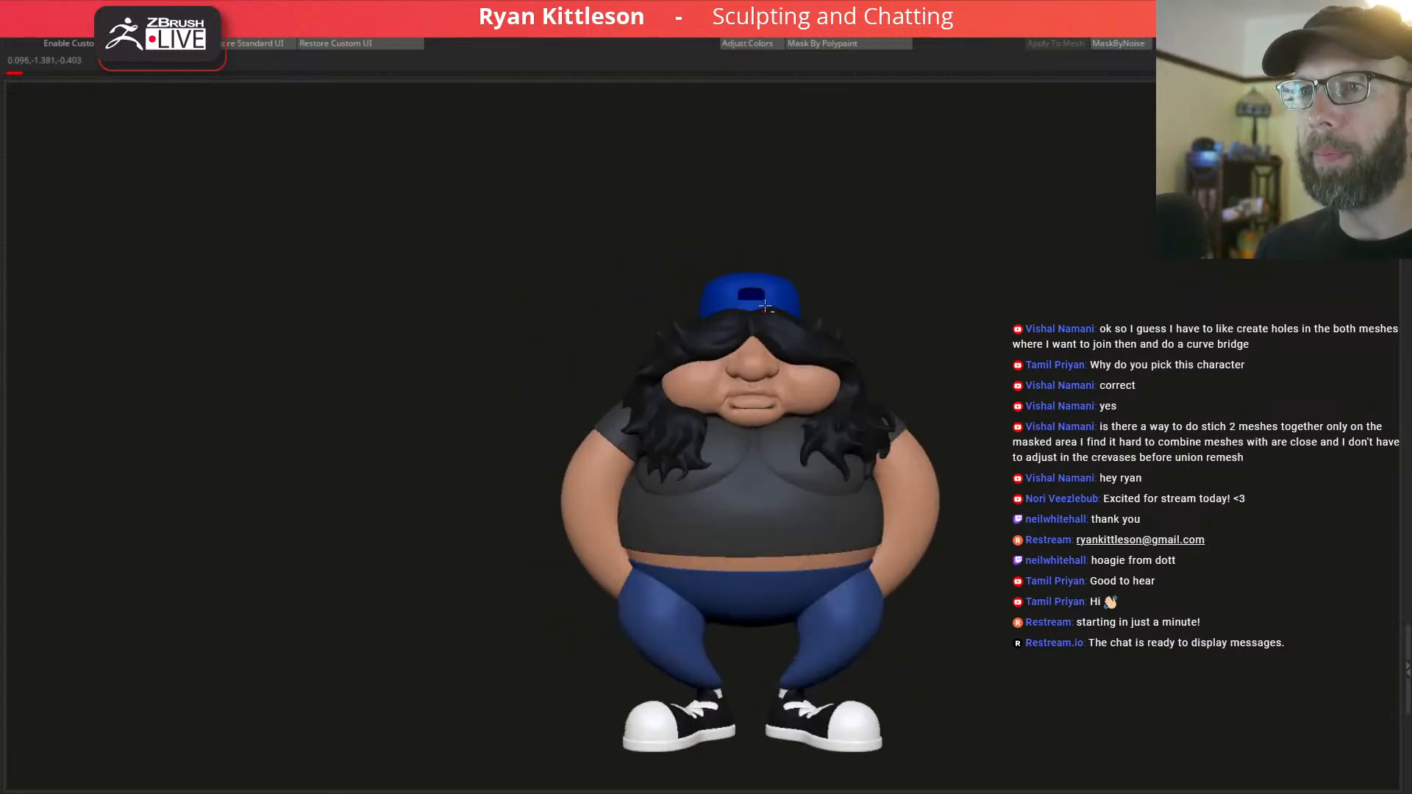
Examine the thickened cap's fit over the hair from the side and front.
alt+drag(919, 257, 958, 365)
alt+click(838, 308)
right_drag(838, 307, 925, 284)
right_drag(889, 346, 832, 252)
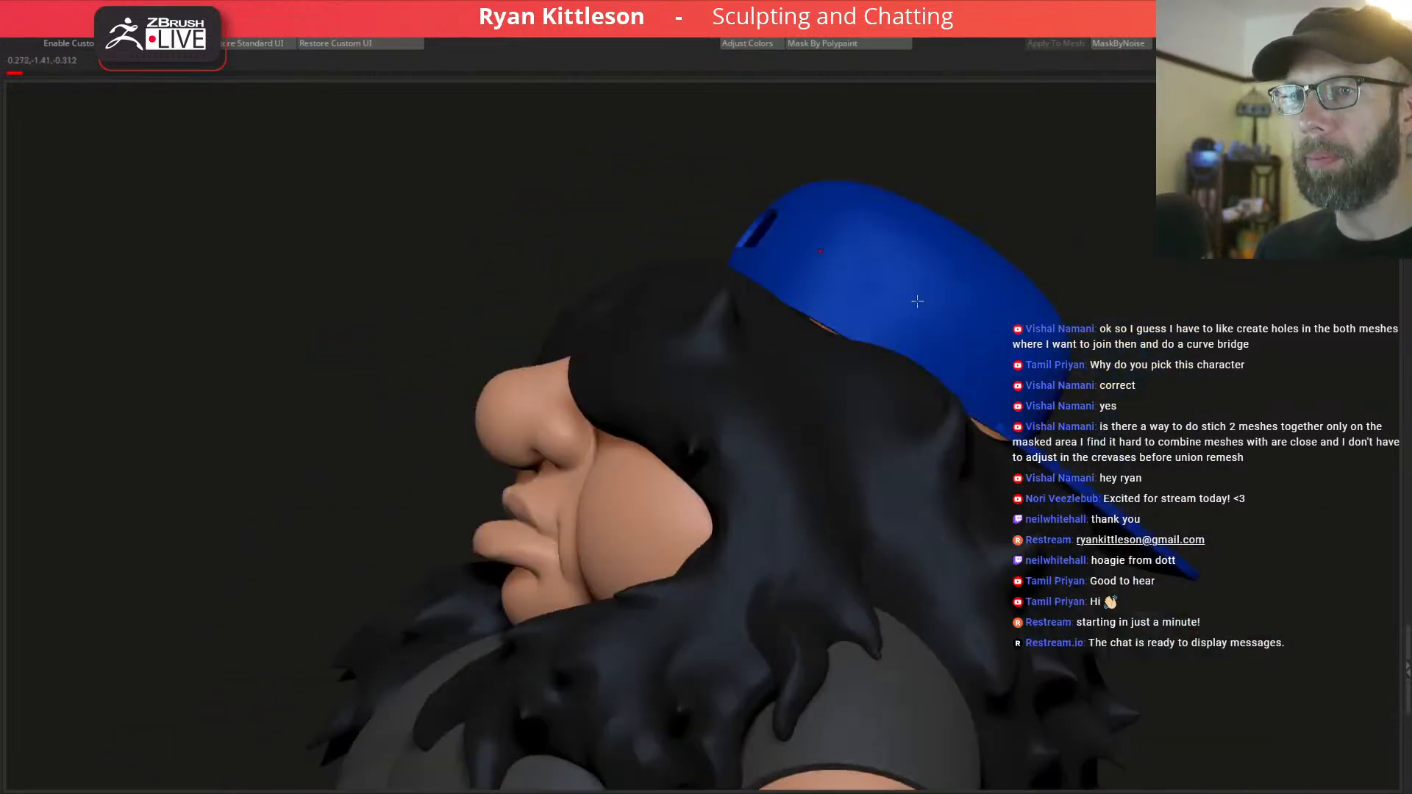
ctrl+right_drag(917, 382, 894, 331)
right_drag(894, 412, 798, 368)
alt+right_drag(739, 493, 746, 394)
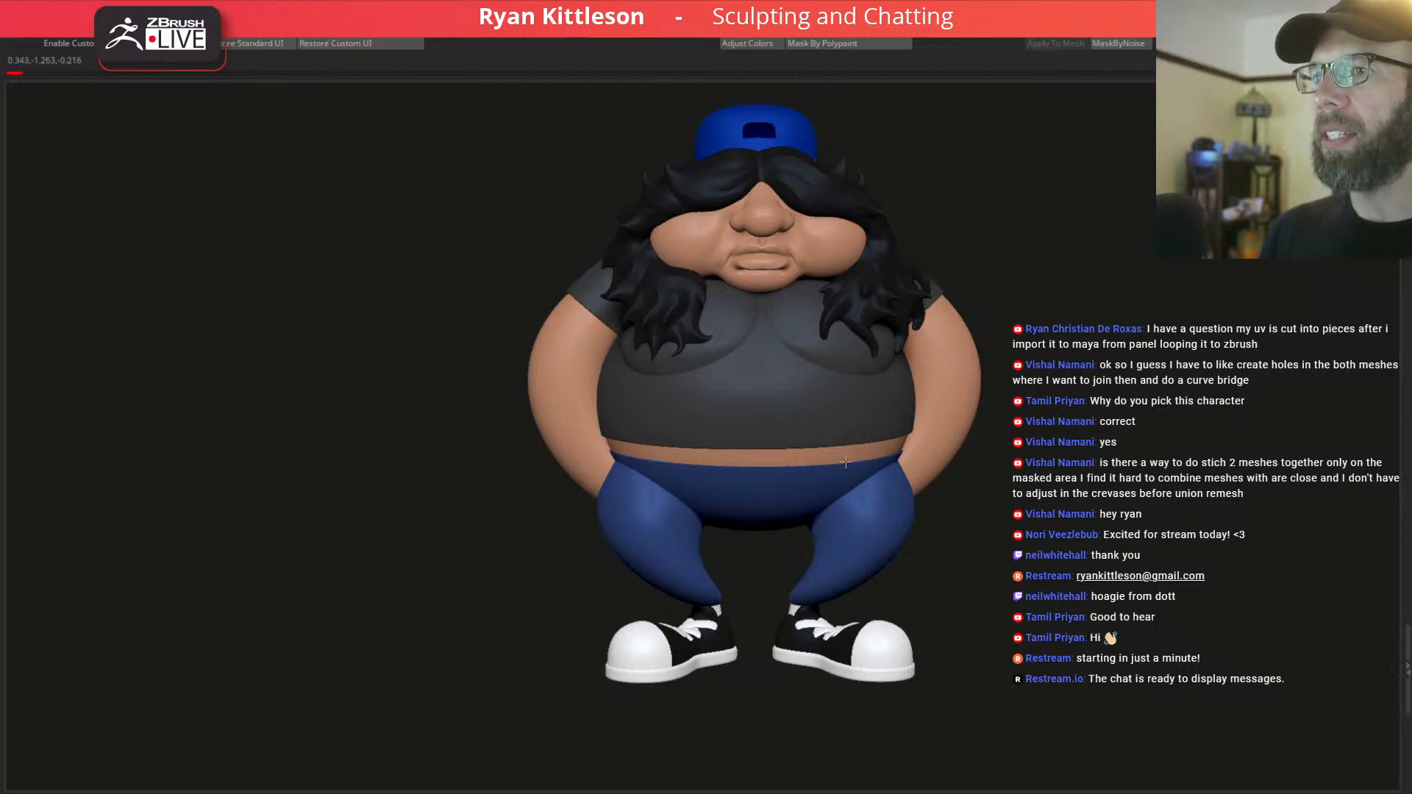
Examine the trouser legs and shoes up close, select the shoe sole subtool, and return to the full figure.
right_drag(727, 516, 702, 220)
alt+right_drag(765, 503, 719, 526)
alt+right_drag(693, 413, 629, 231)
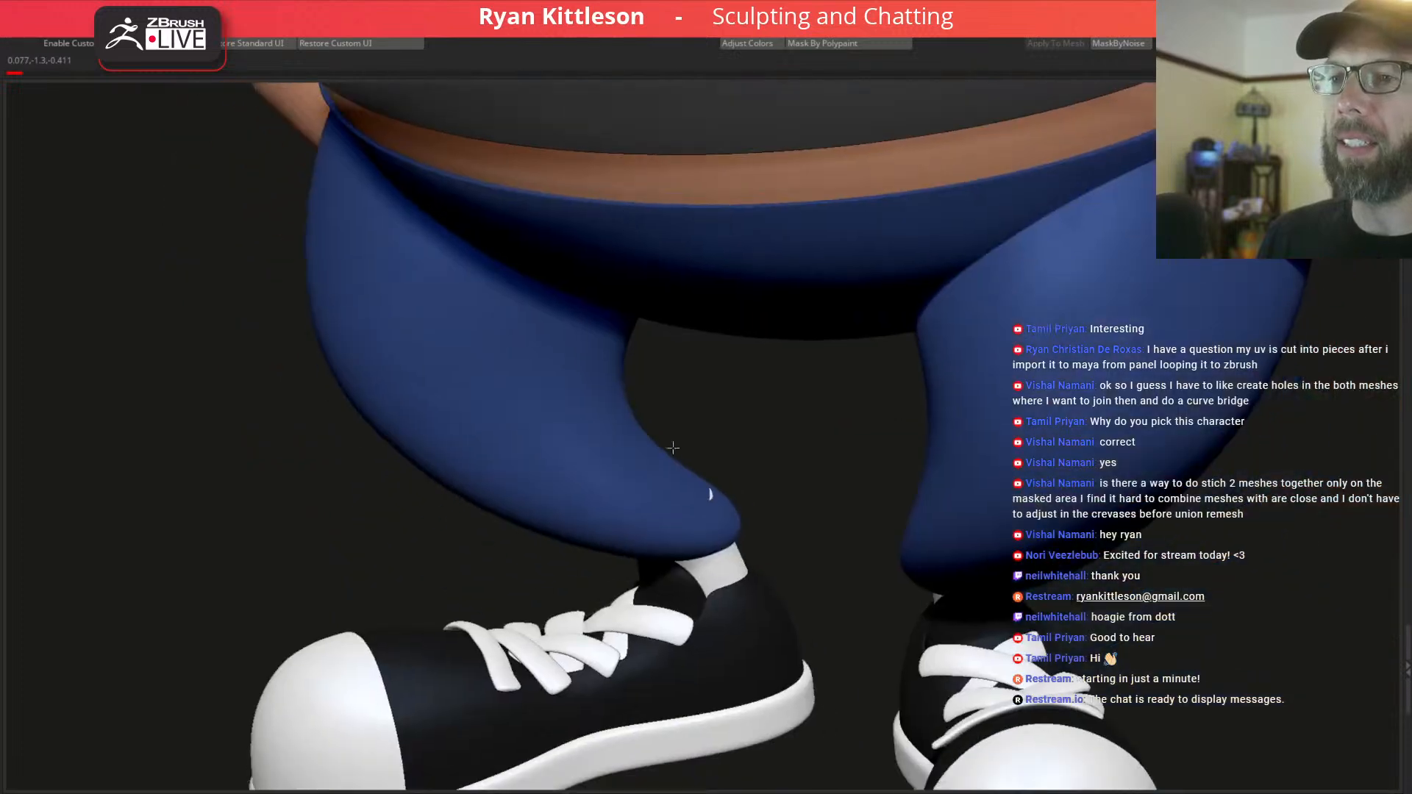
alt+right_drag(677, 549, 678, 291)
alt+click(561, 517)
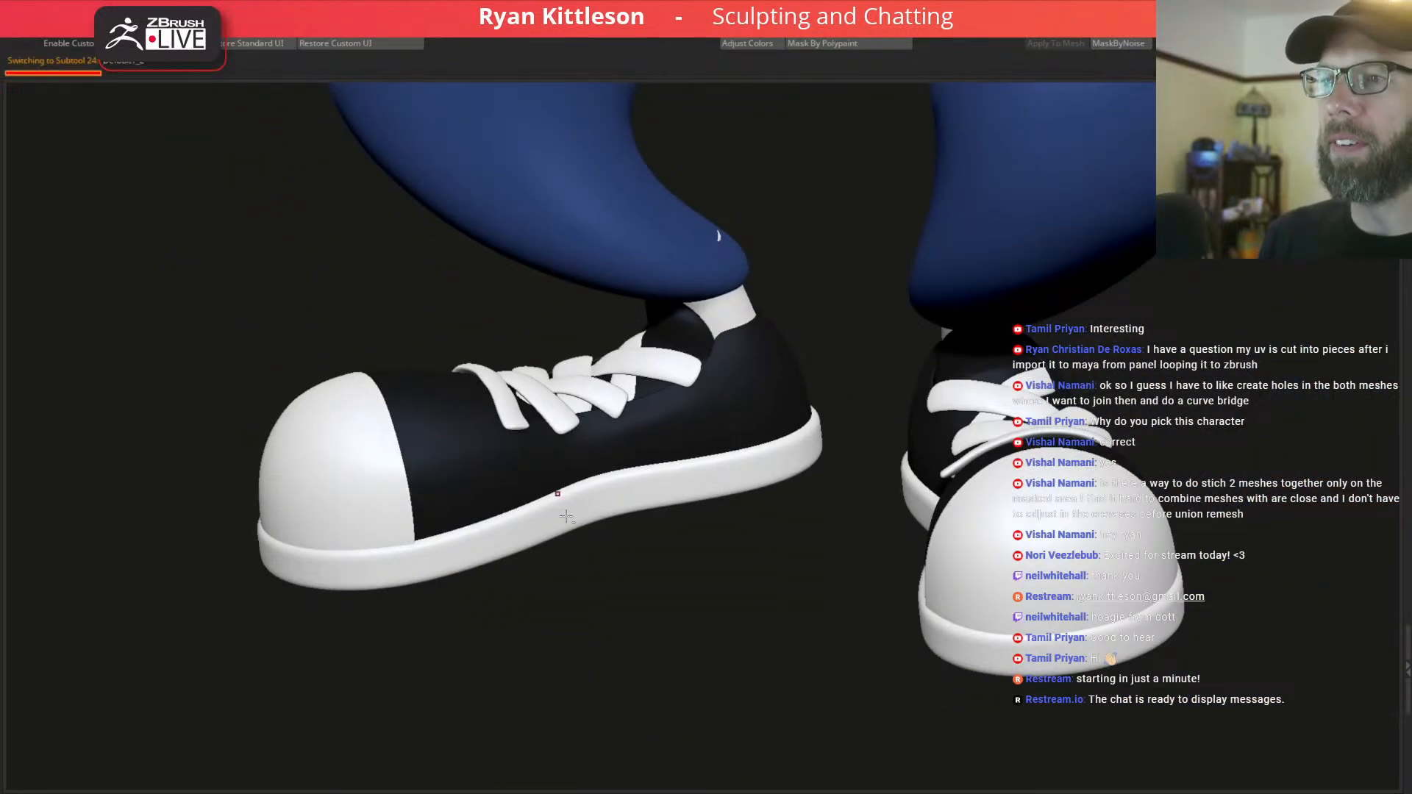
right_drag(568, 490, 625, 392)
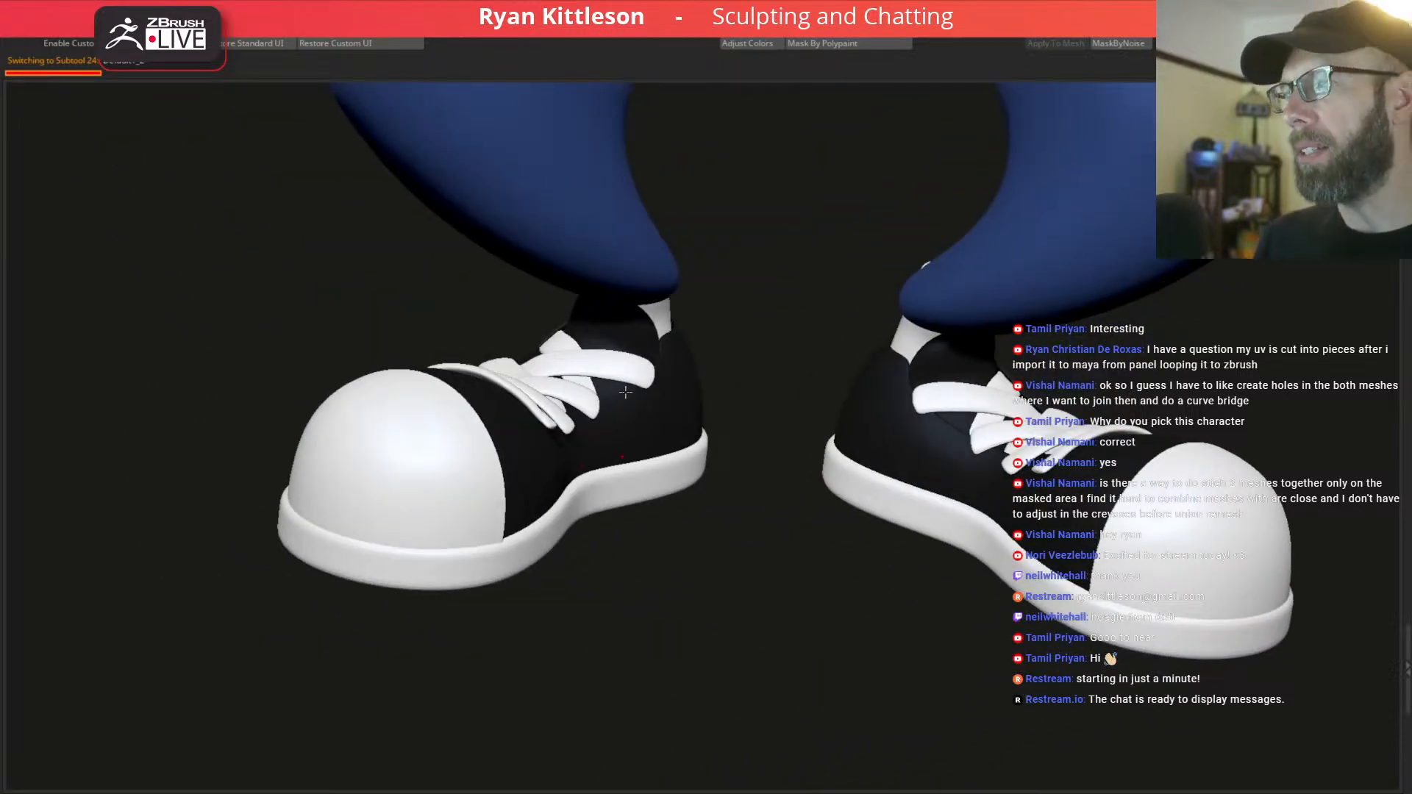
ctrl+right_drag(854, 366, 718, 318)
right_drag(632, 338, 773, 263)
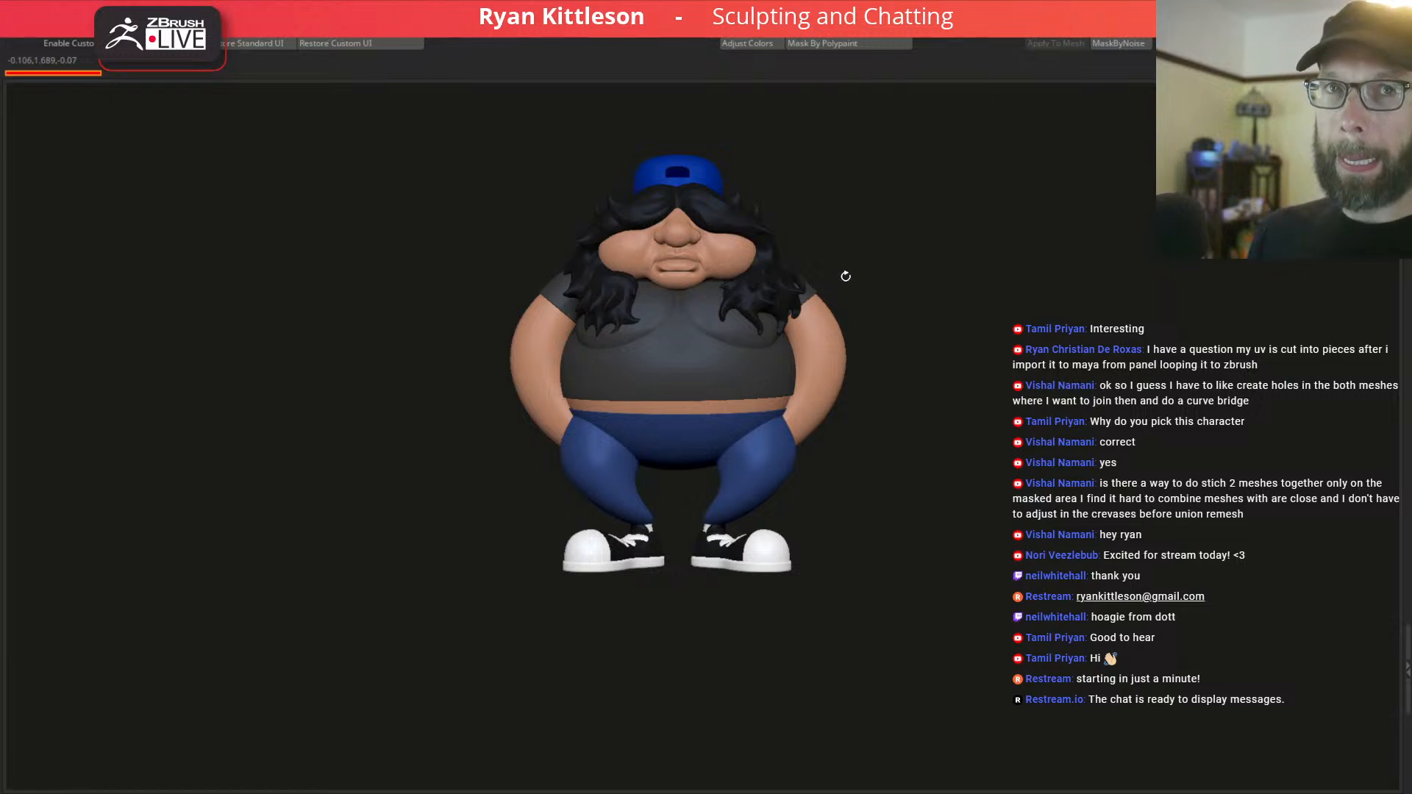
Select the ankle subtool and remove the white sock sliver poking through the trouser leg above the shoe.
mouse_move(842, 302)
mouse_down()
mouse_move(684, 312)
mouse_move(859, 299)
mouse_up()
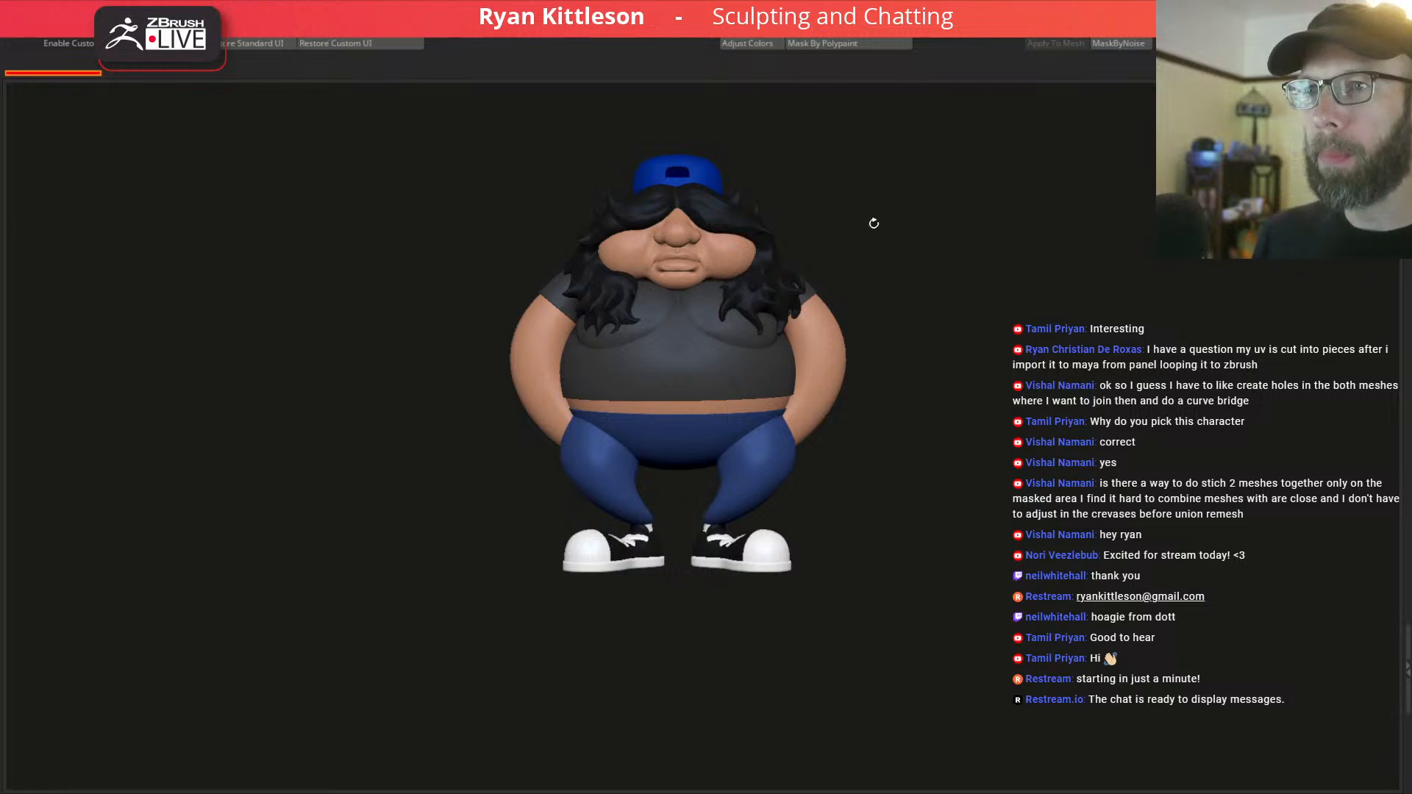
drag(940, 304, 883, 309)
alt+drag(678, 514, 840, 577)
drag(817, 458, 875, 355)
alt+click(851, 423)
key(alt+s)
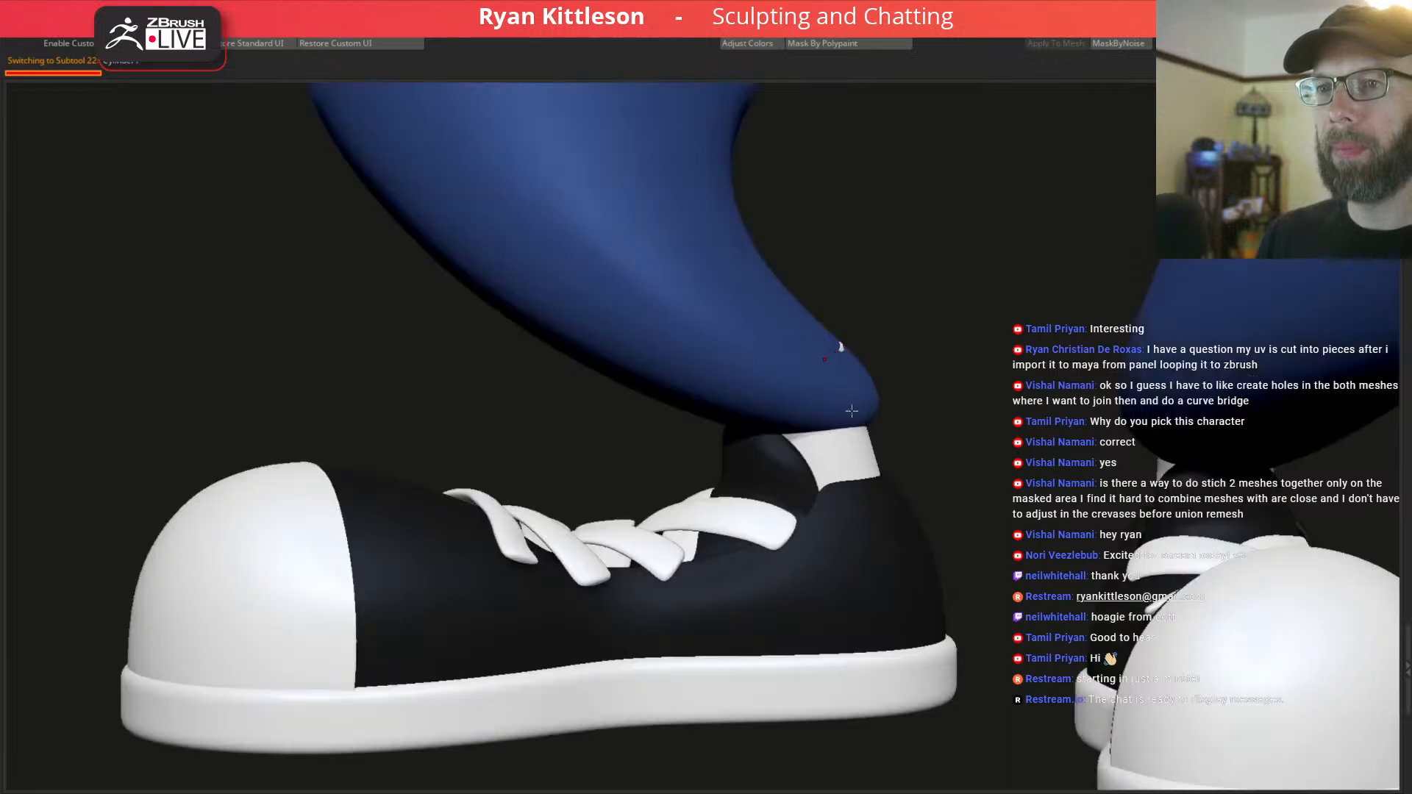
right_drag(853, 413, 845, 388)
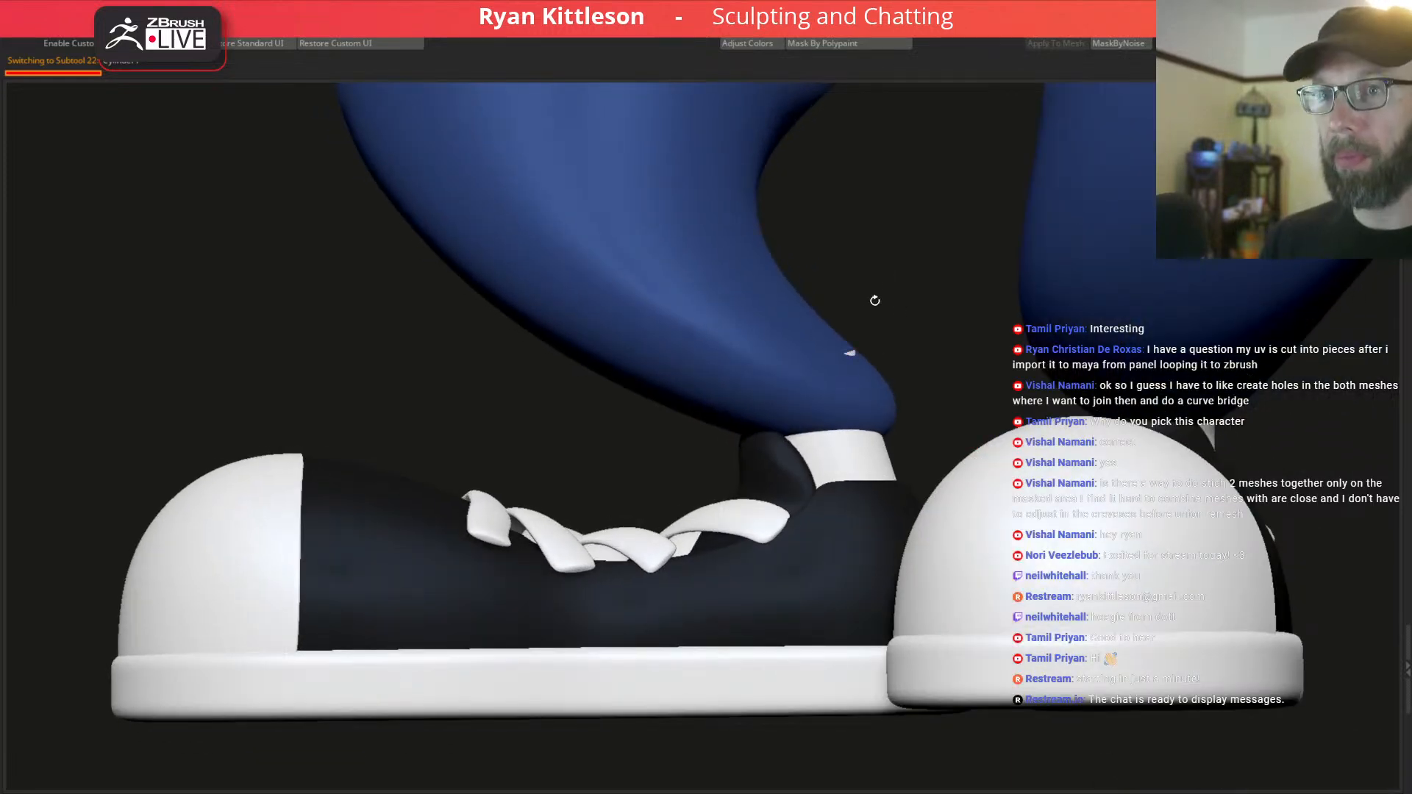
key(space)
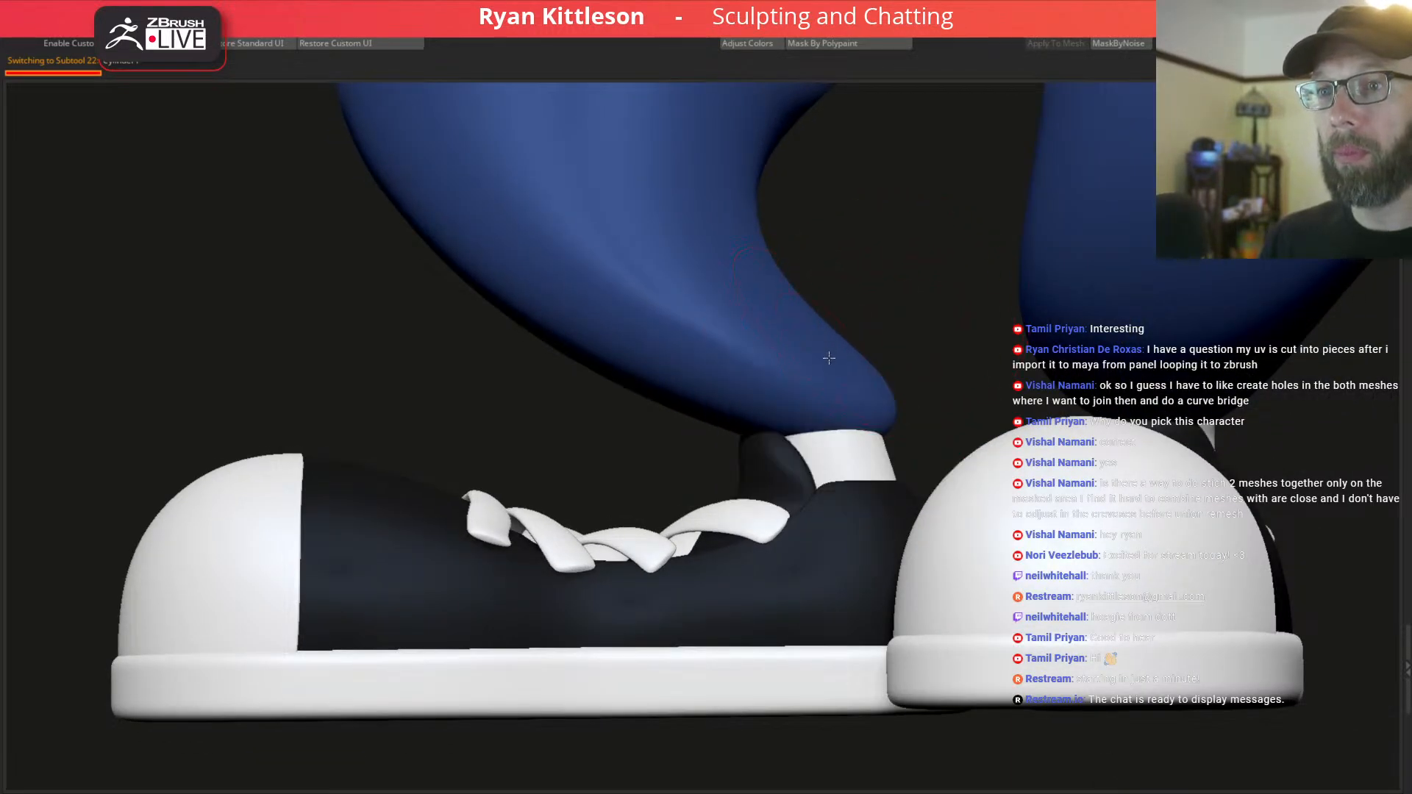
right_drag(880, 356, 731, 348)
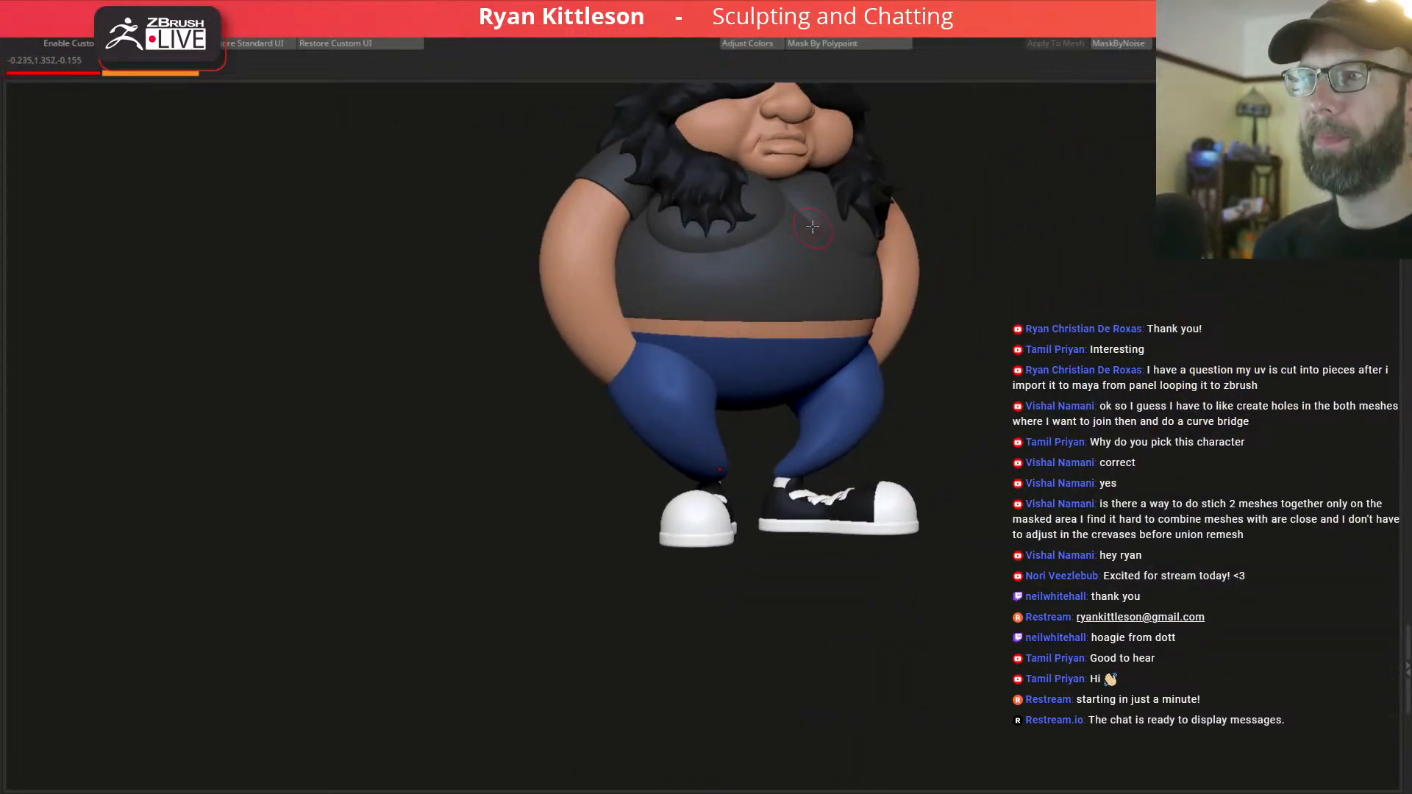
Select the shirt's chest subtool and inspect its two rounded forms in isolation before returning to the full figure.
right_drag(713, 363, 744, 307)
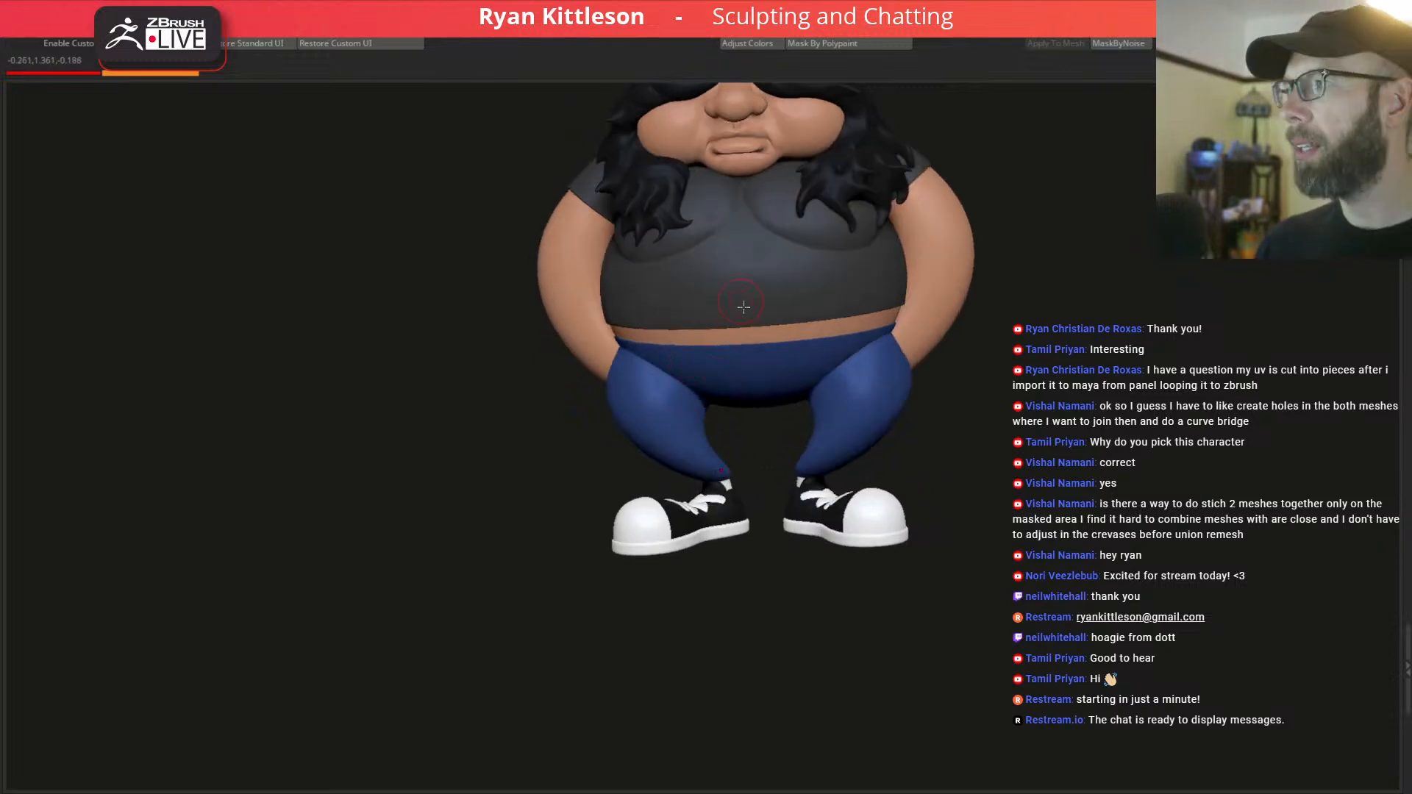
alt+click(720, 203)
key(alt+s)
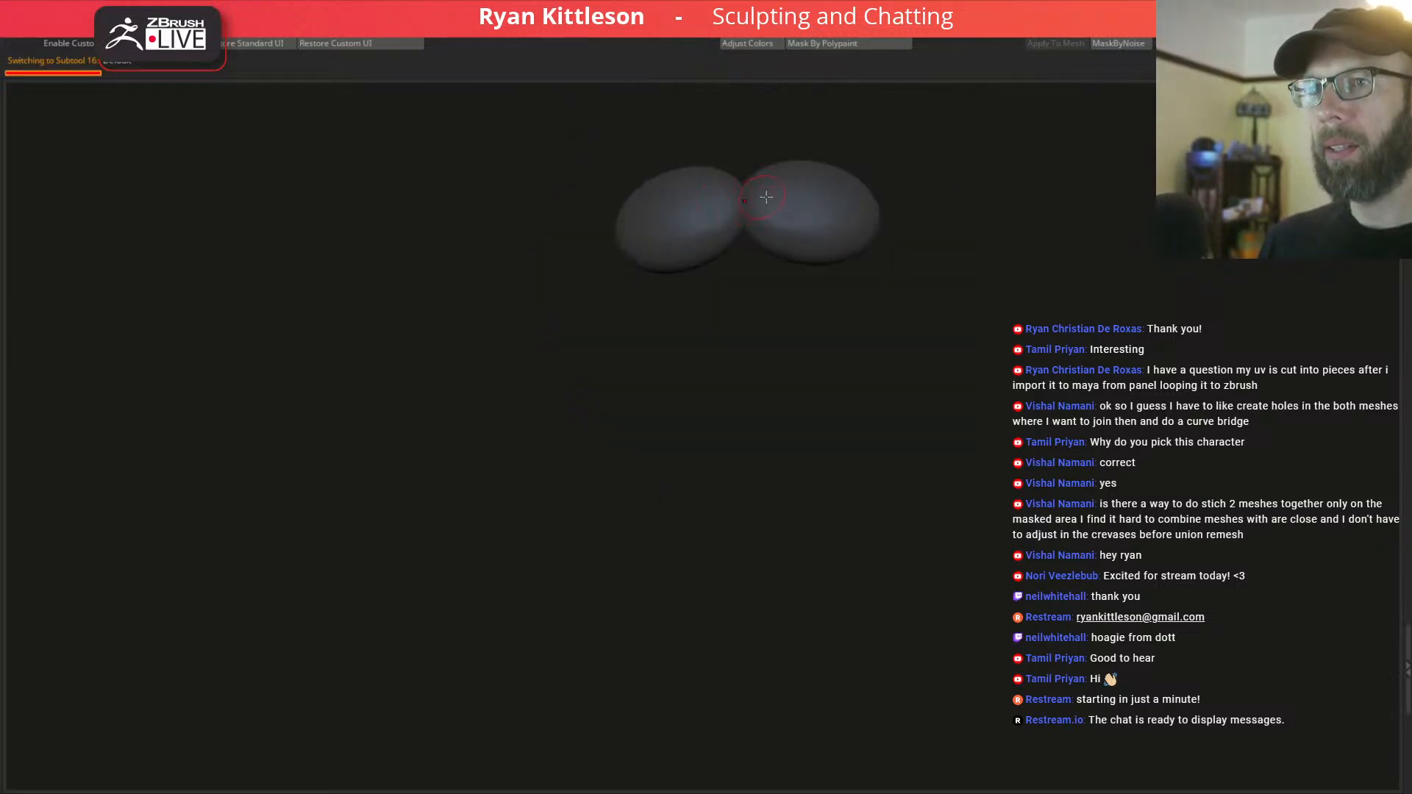
key(shift+f)
key(shift+f)
key(alt+s)
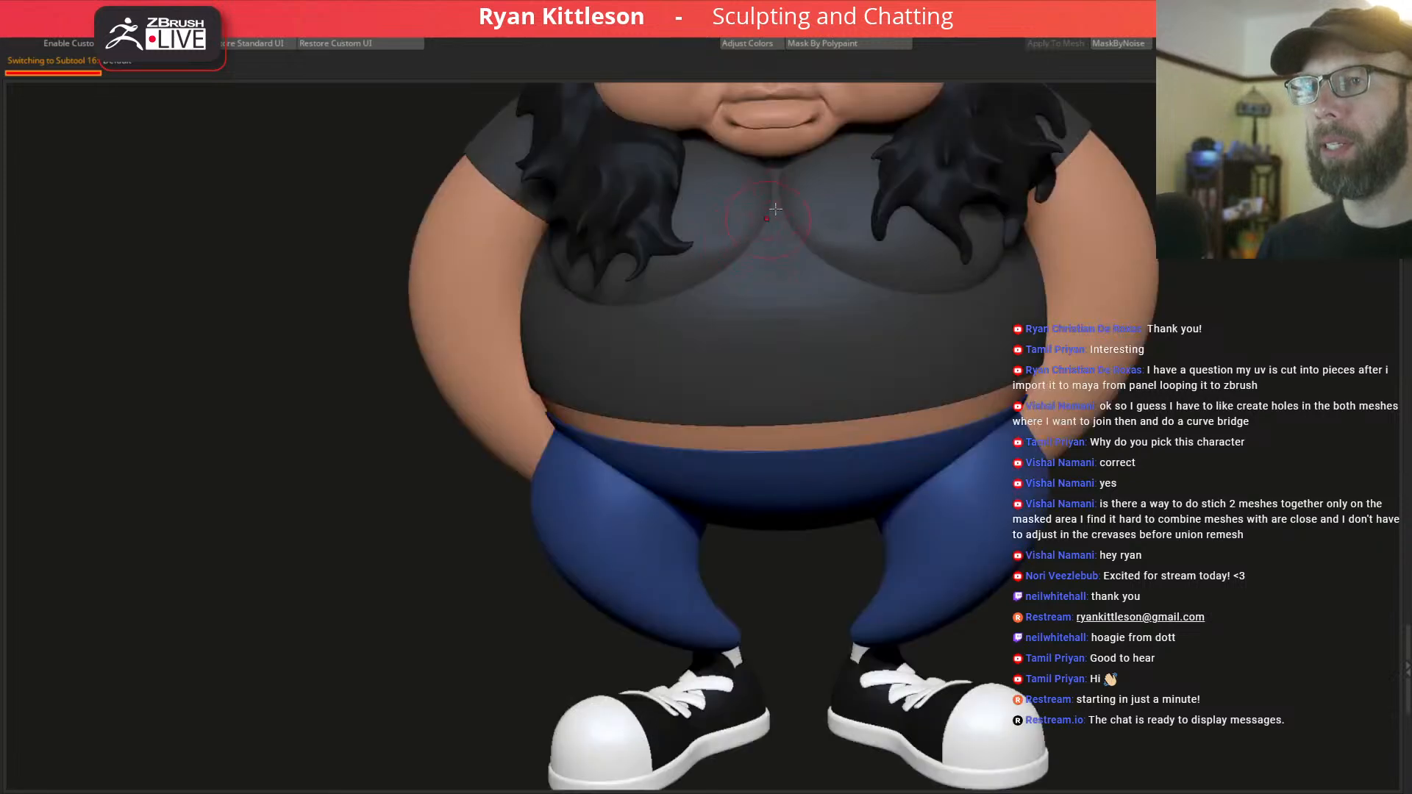
Adjust the shape of the shirt's chest forms with a large brush and undo the last stroke.
alt+right_drag(729, 246, 717, 316)
right_drag(730, 265, 723, 297)
key(space)
mouse_move(702, 326)
mouse_down()
mouse_move(732, 324)
mouse_move(738, 365)
mouse_up()
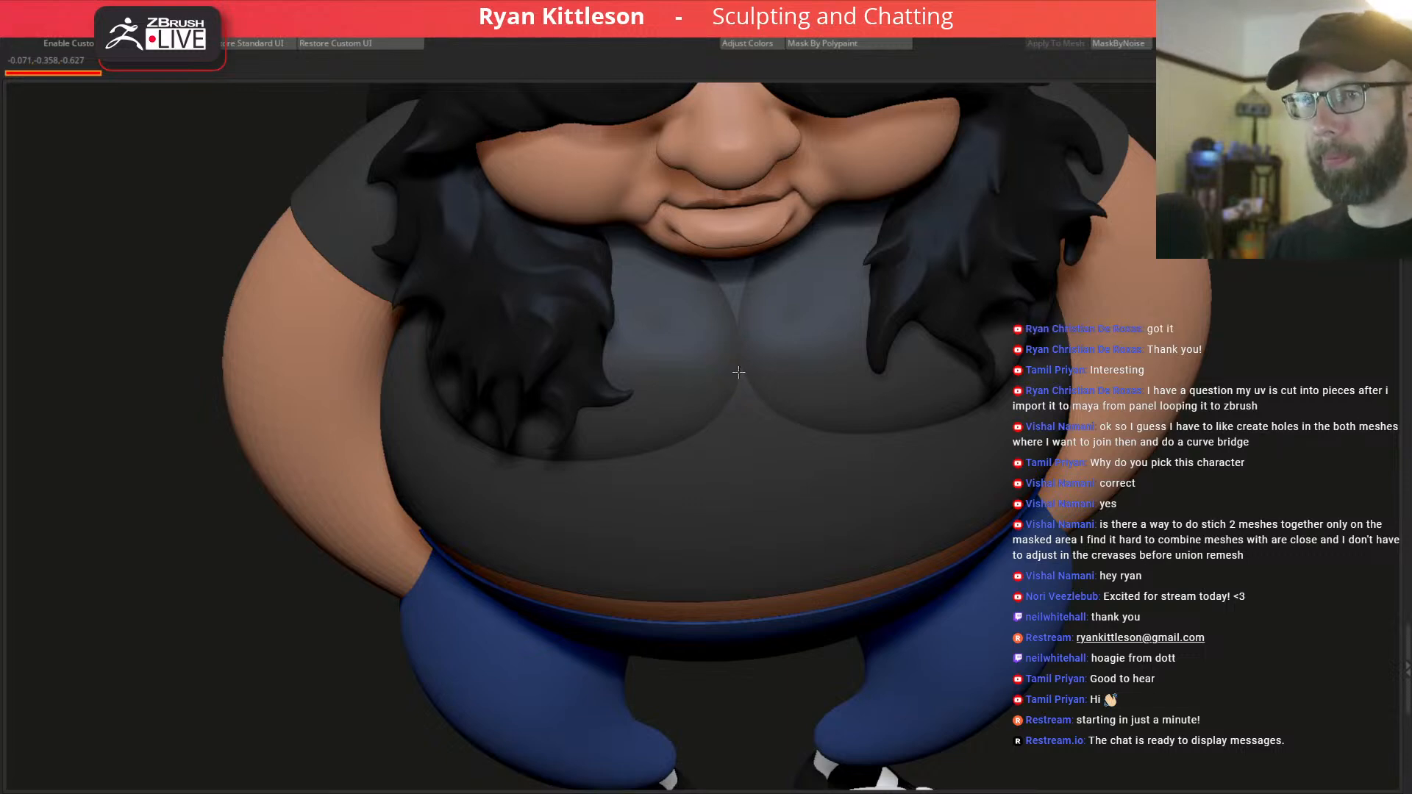
mouse_move(703, 381)
right_down()
mouse_move(684, 420)
mouse_move(737, 390)
mouse_move(667, 397)
mouse_move(769, 203)
right_up()
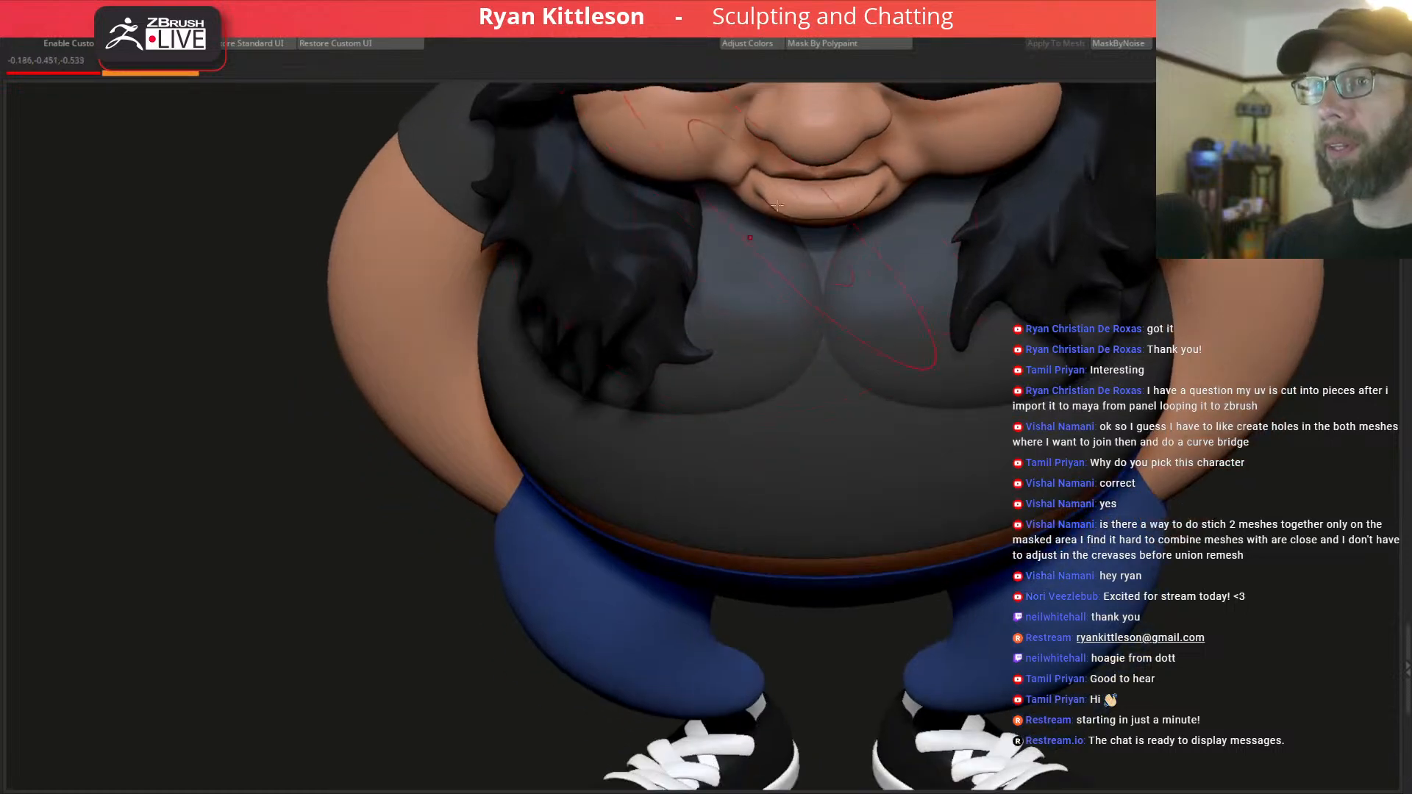
right_drag(701, 310, 691, 290)
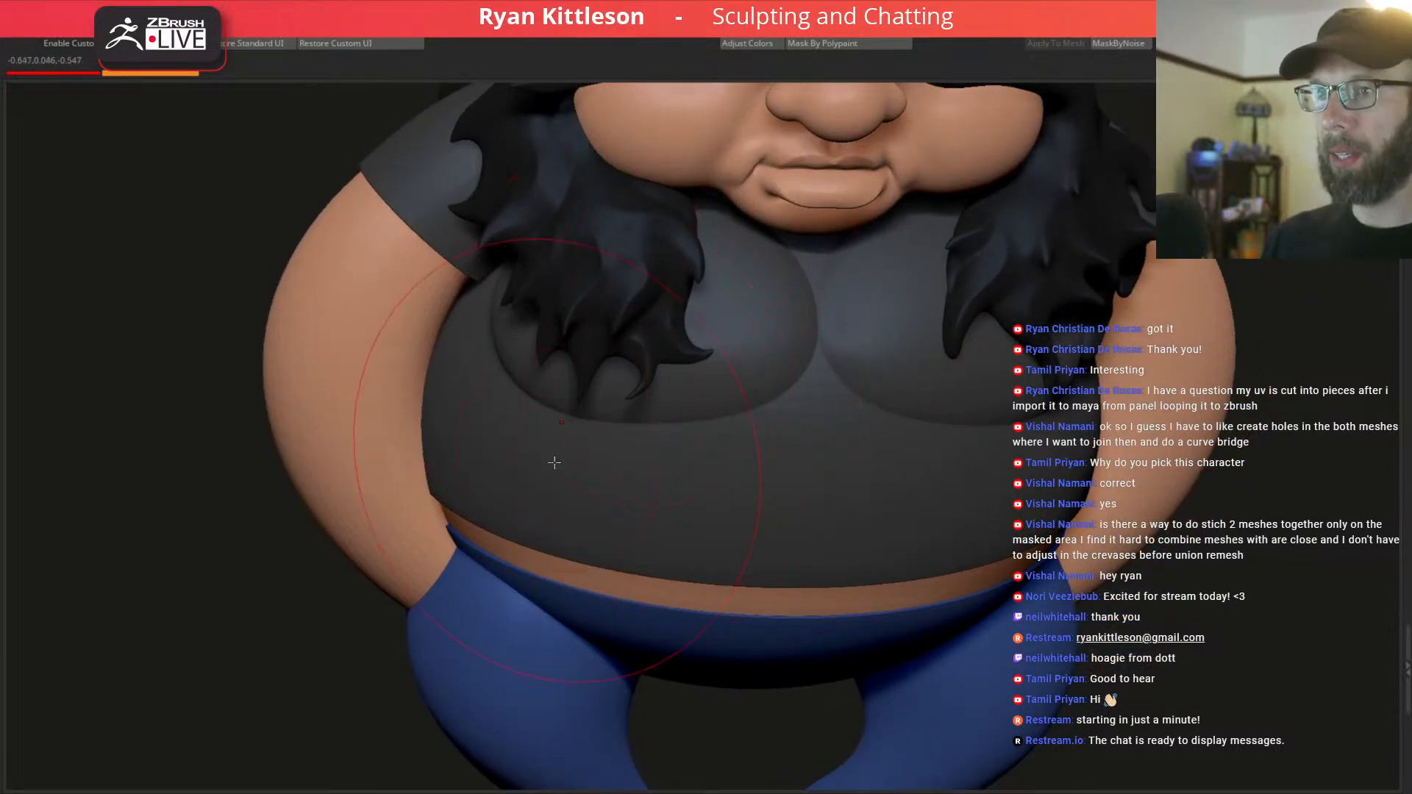
drag(506, 441, 508, 447)
mouse_move(599, 422)
ctrl+right_down()
mouse_move(654, 368)
mouse_move(677, 391)
mouse_move(767, 362)
mouse_move(593, 346)
ctrl+right_up()
key(ctrl+z)
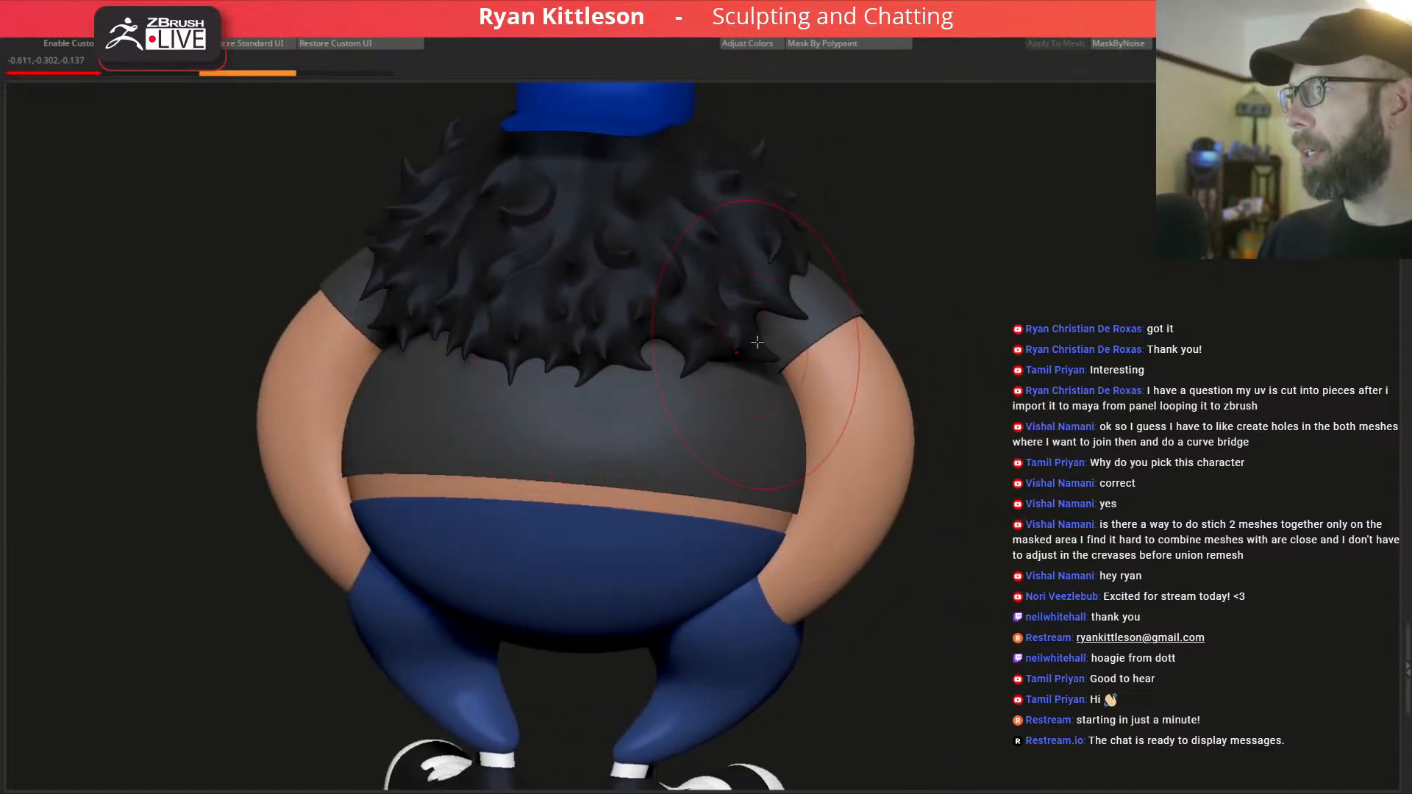
Examine the shirt from behind, the front and the side, and select its torso subtool.
right_drag(822, 322, 699, 315)
key(alt+s)
key(alt+s)
alt+right_drag(975, 344, 776, 352)
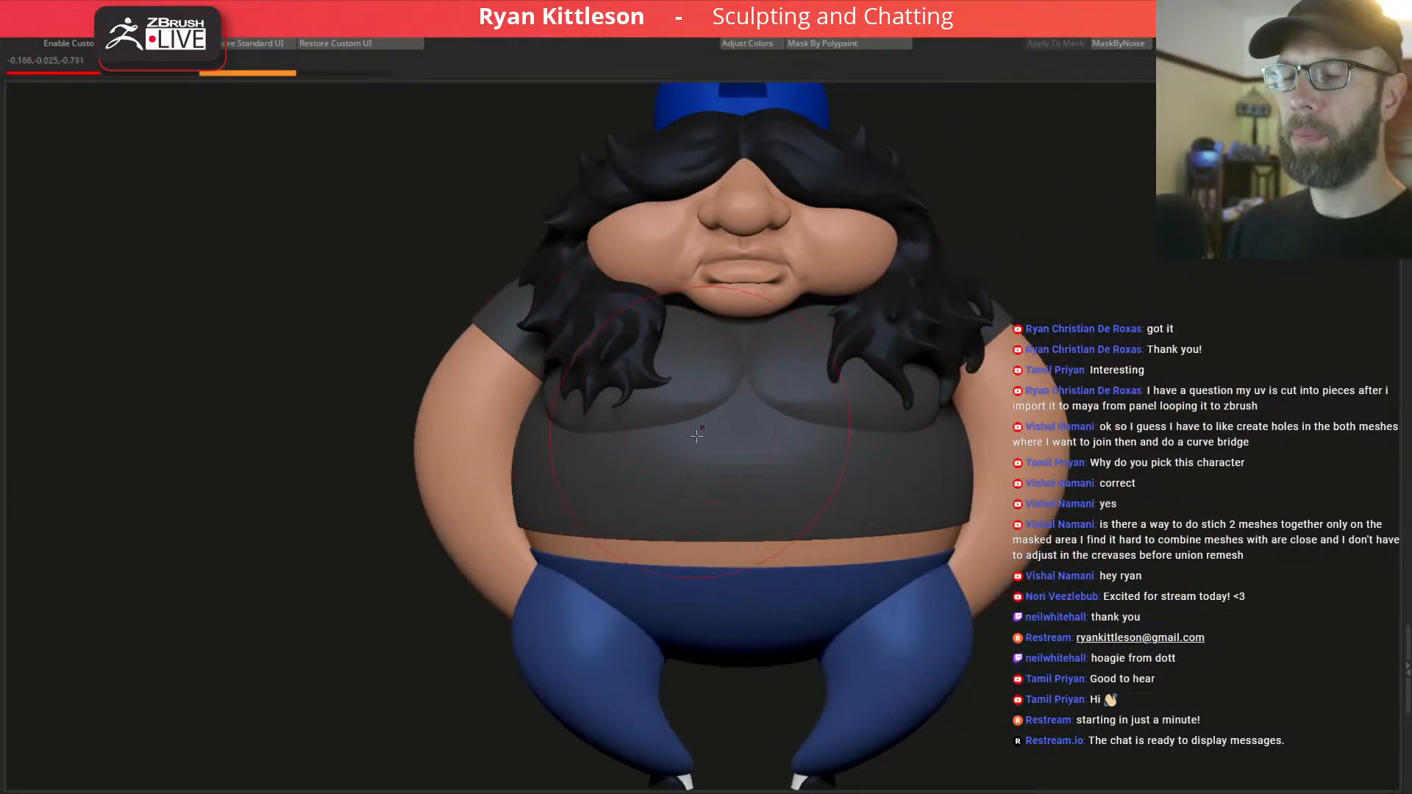
alt+click(749, 435)
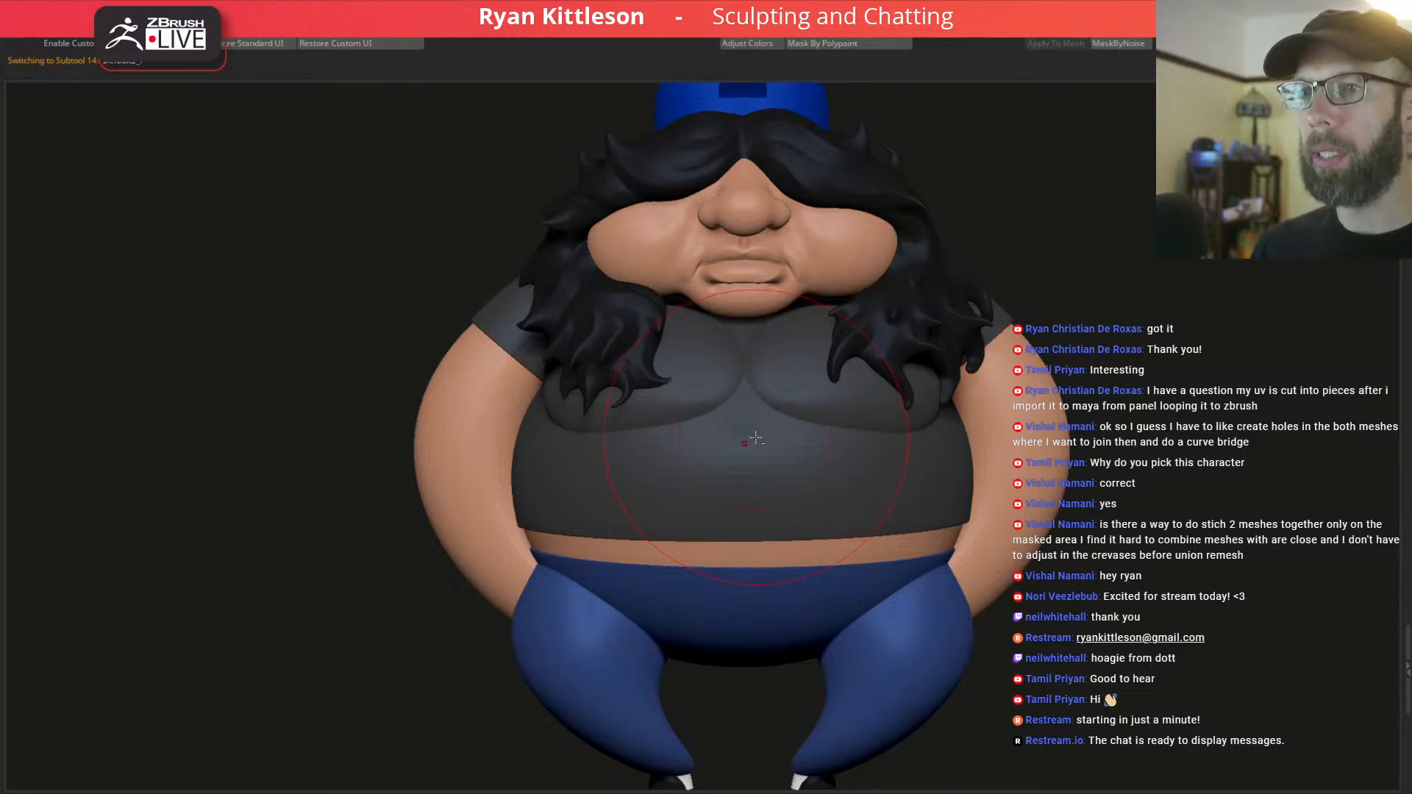
key(alt+s)
right_drag(751, 466, 778, 402)
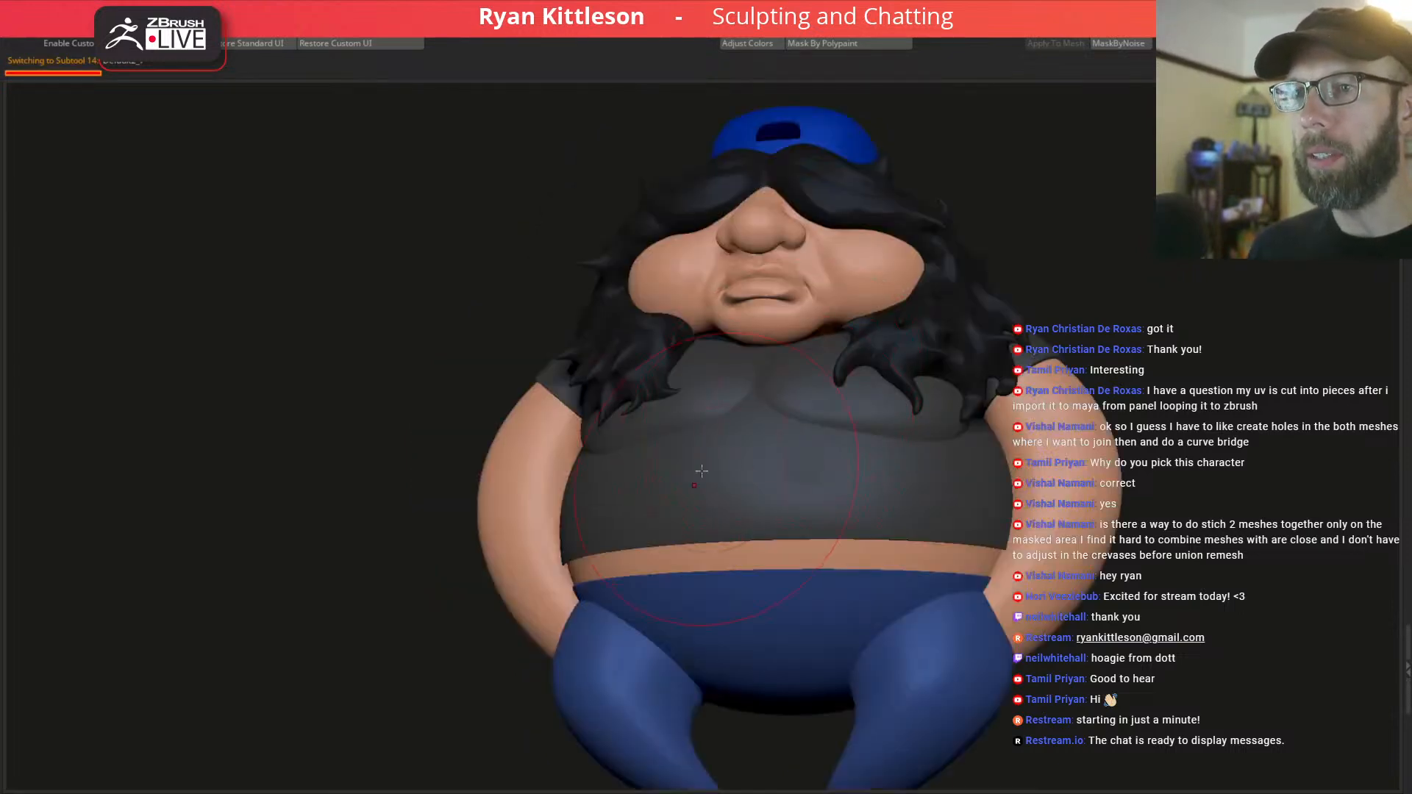
right_drag(657, 465, 639, 397)
right_drag(542, 342, 570, 333)
right_drag(503, 363, 501, 313)
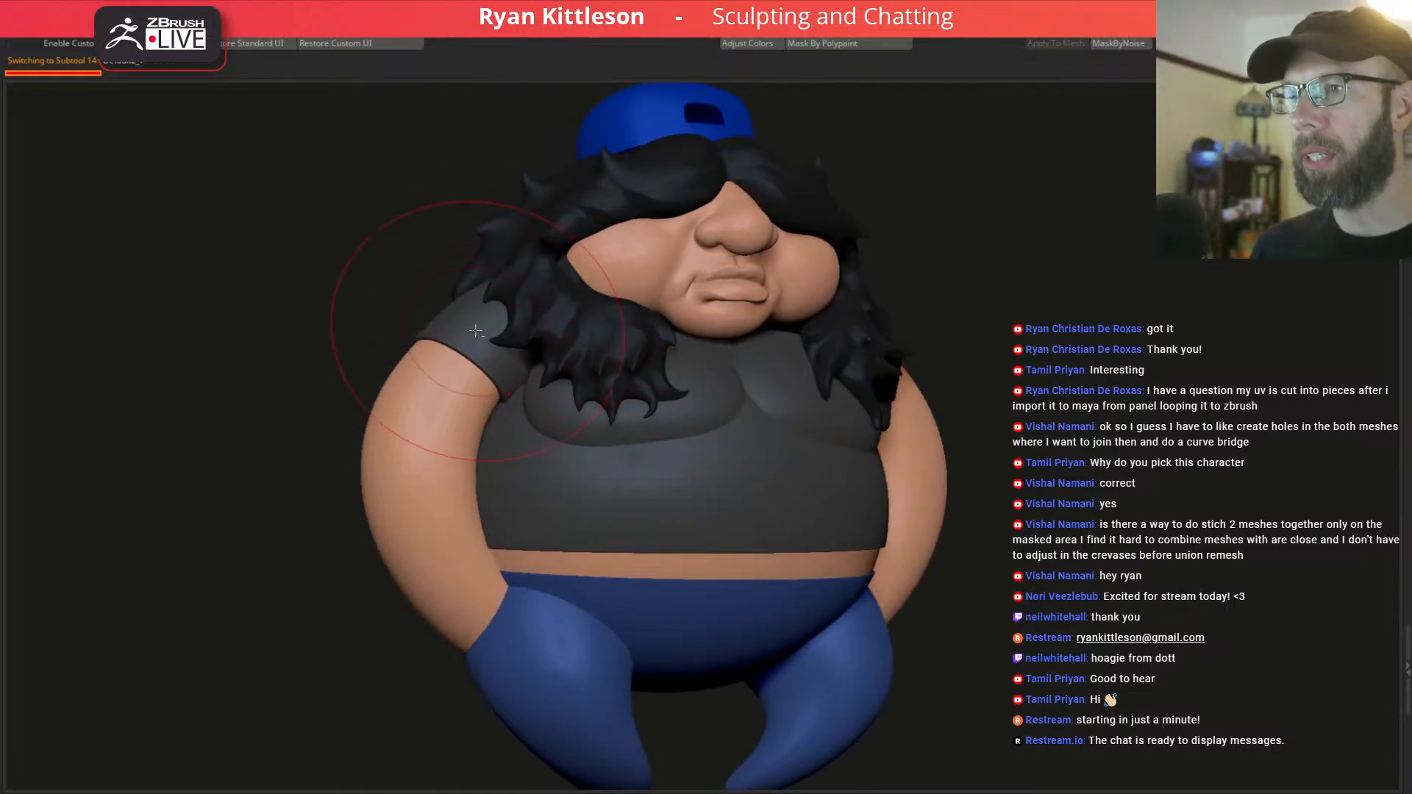
Examine the sleeve tube in isolation, checking its low-poly wireframe with the end caps hidden, and return to the torso subtool.
key(alt+s)
mouse_move(599, 360)
right_down()
mouse_move(520, 333)
mouse_move(608, 304)
mouse_move(515, 345)
mouse_move(510, 369)
right_up()
key(f)
key(shift+f)
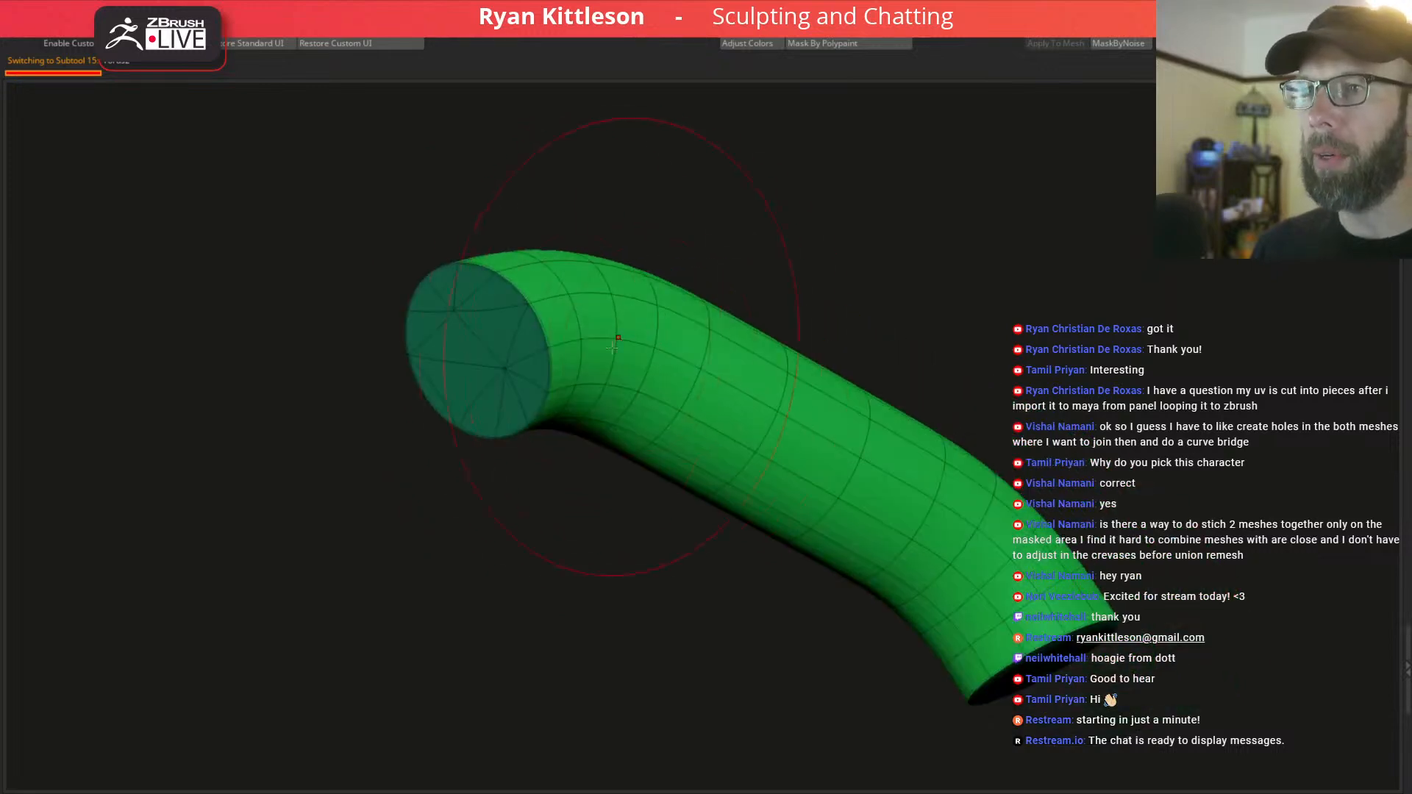
key(shift+d)
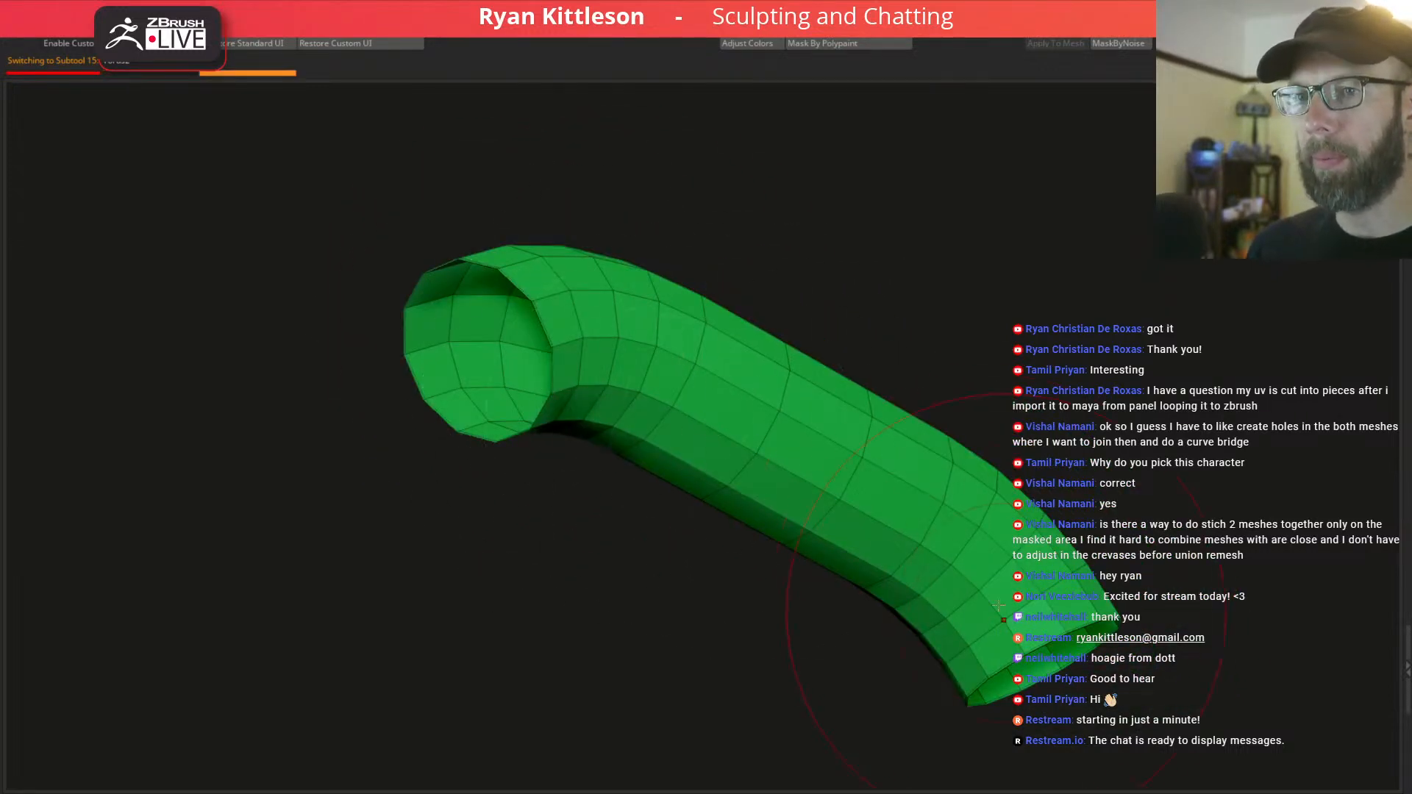
ctrl+shift+click(1099, 355)
key(alt+s)
key(shift+f)
mouse_move(638, 316)
right_down()
mouse_move(694, 340)
mouse_move(662, 372)
right_up()
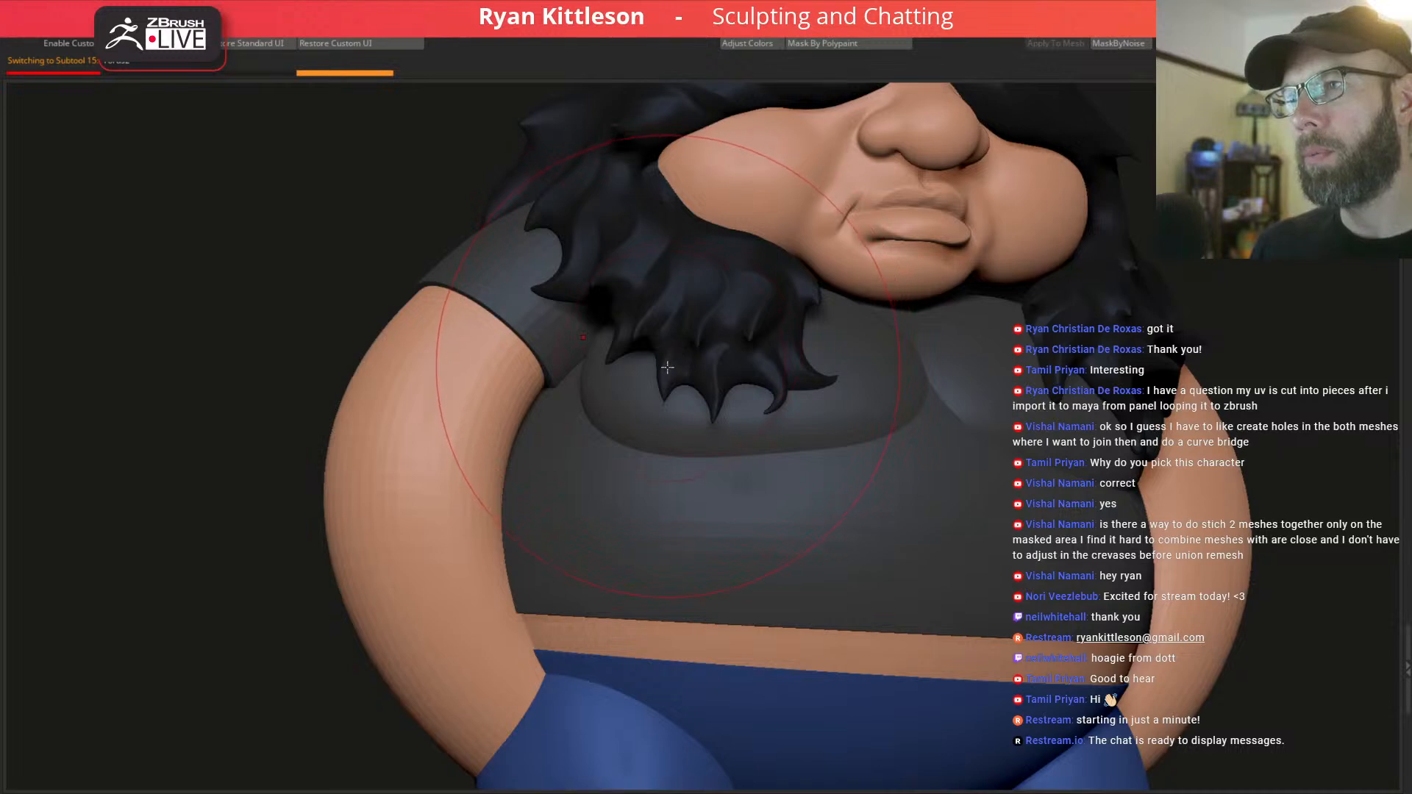
right_drag(662, 367, 666, 331)
key(alt+s)
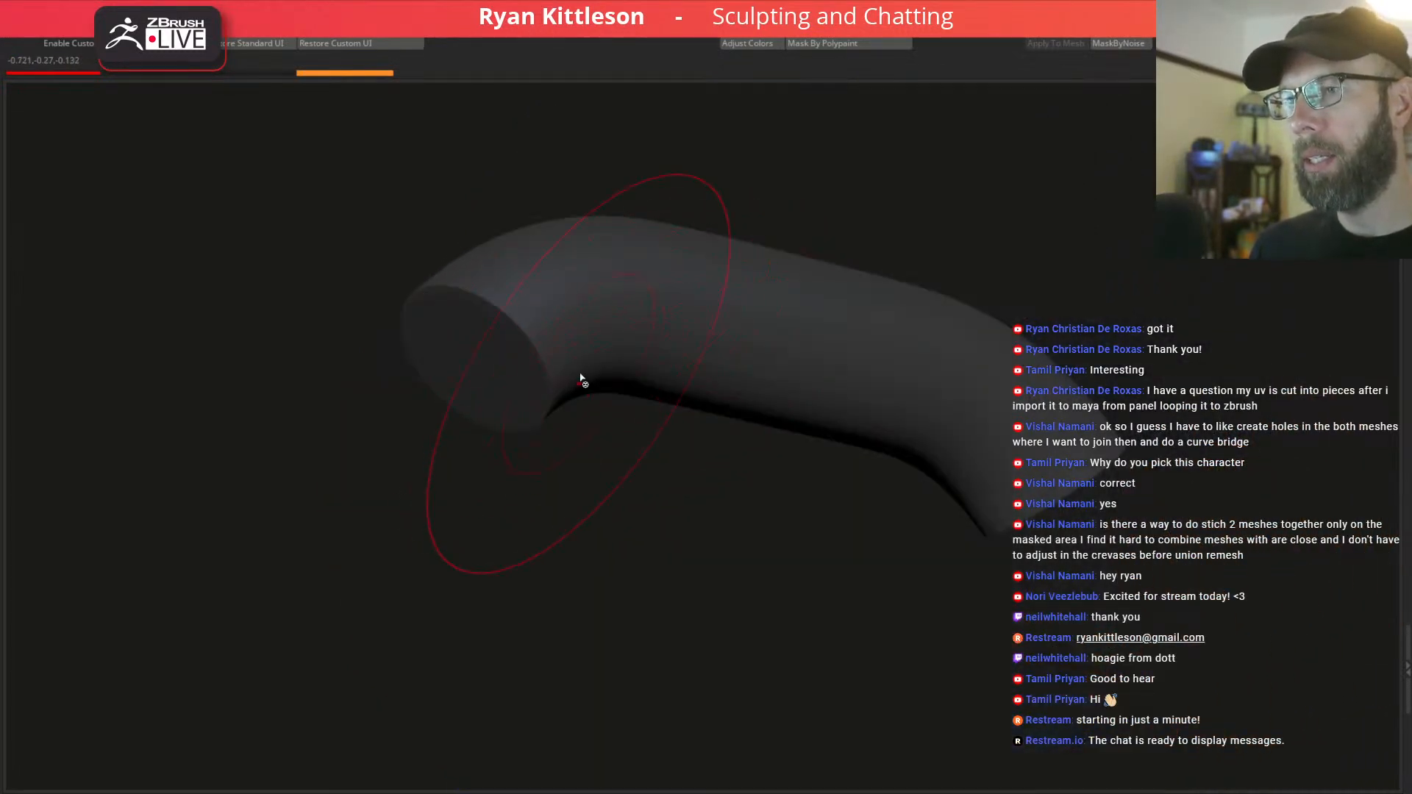
key(alt+s)
mouse_move(561, 397)
right_down()
mouse_move(545, 384)
mouse_move(577, 407)
mouse_move(557, 344)
mouse_move(542, 385)
mouse_move(565, 433)
mouse_move(577, 344)
right_up()
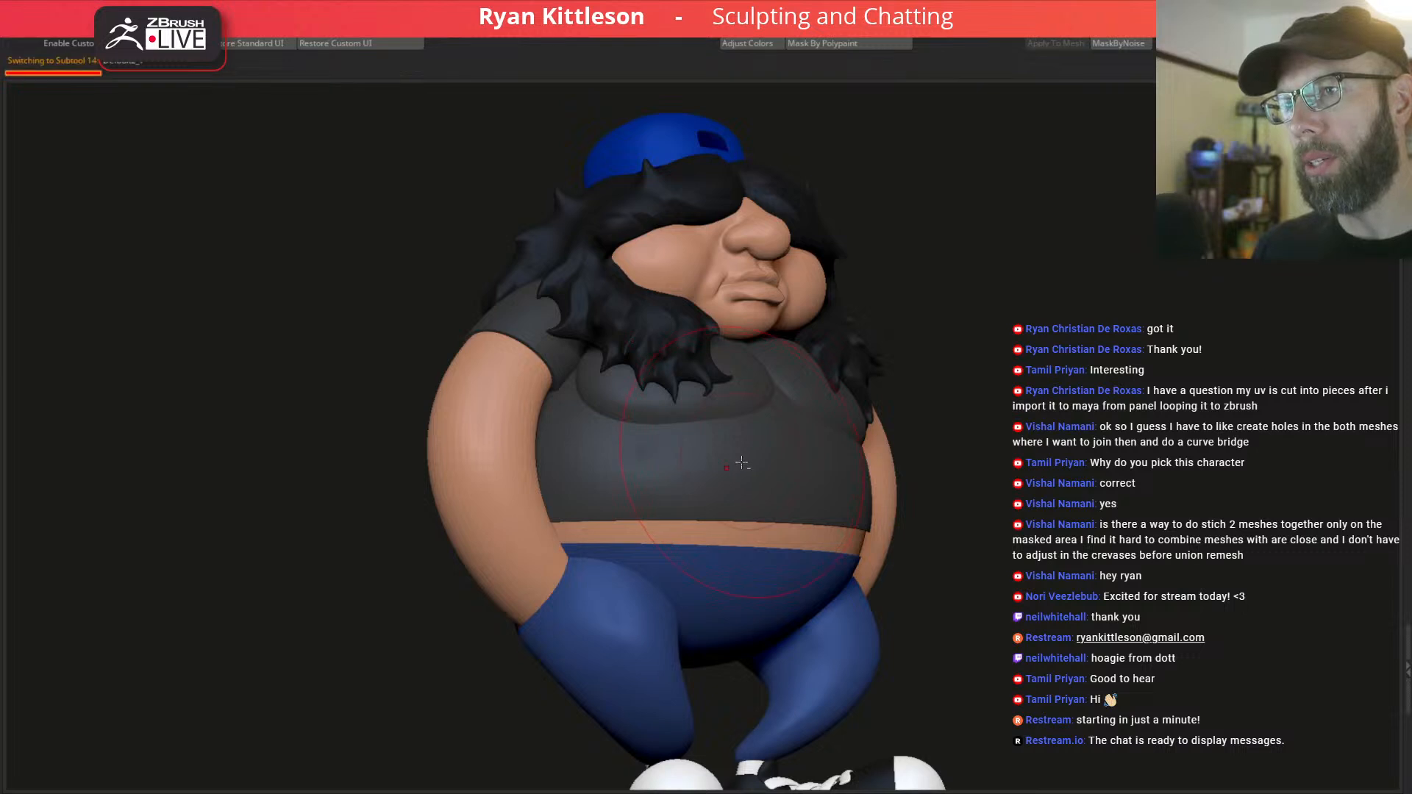
Inspect the shirt's torso piece in isolation with and without its wireframe, and show the whole figure again.
key(alt+s)
right_drag(744, 469, 731, 396)
ctrl+drag(736, 399, 749, 407)
key(shift+f)
key(shift+f)
key(alt+s)
right_drag(704, 441, 719, 464)
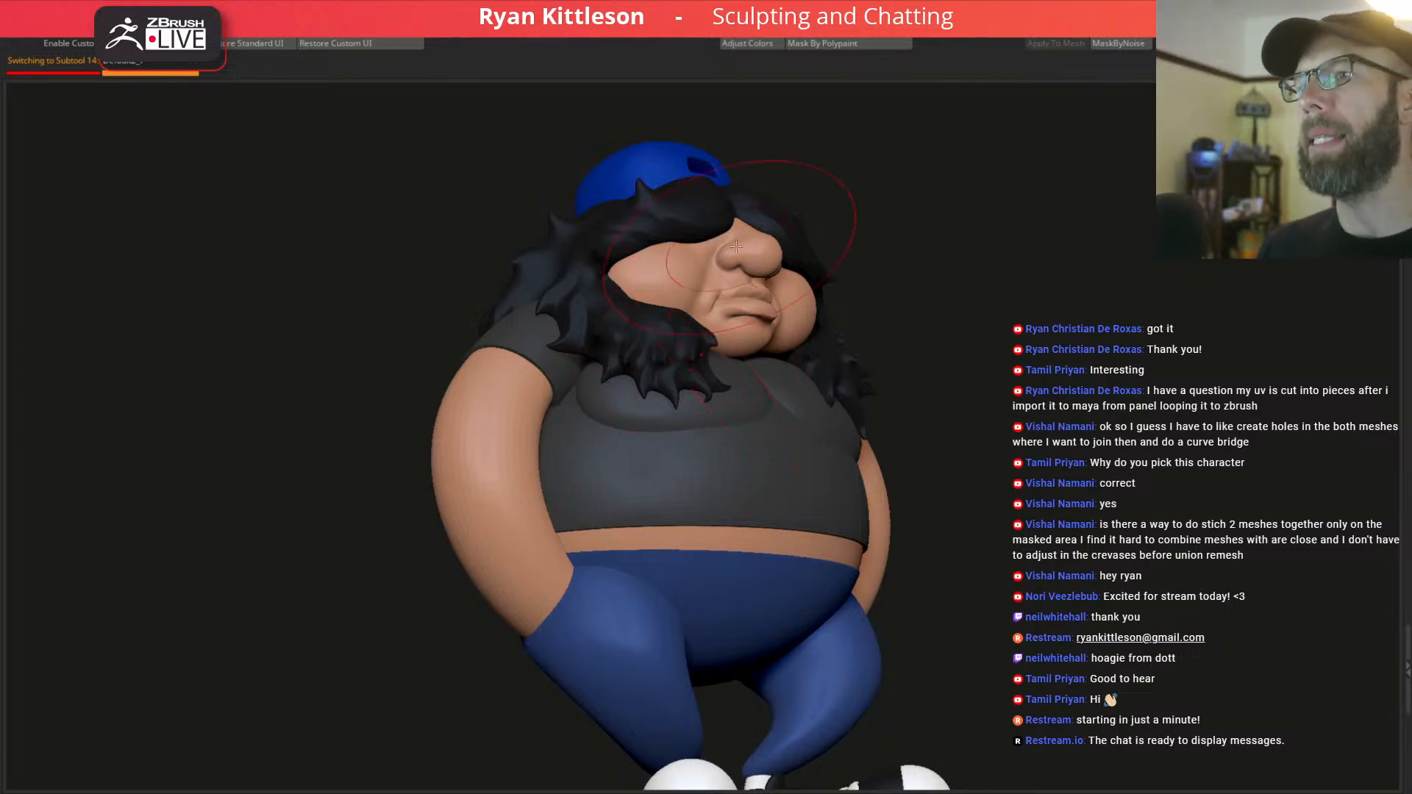
key(alt+s)
key(alt+s)
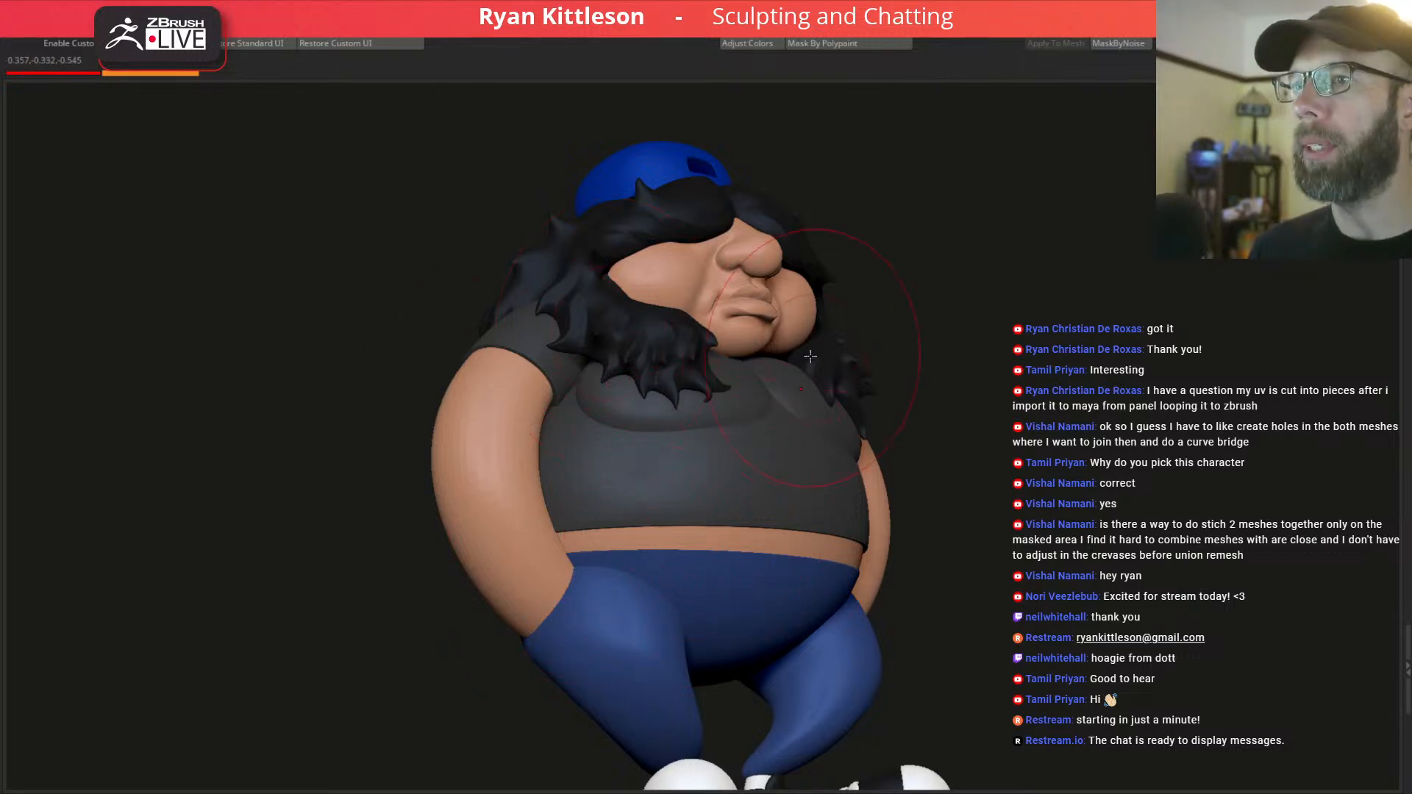
Check the torso piece's lower rim in wireframe, isolated and in place on the figure.
right_drag(812, 358, 754, 383)
key(alt+s)
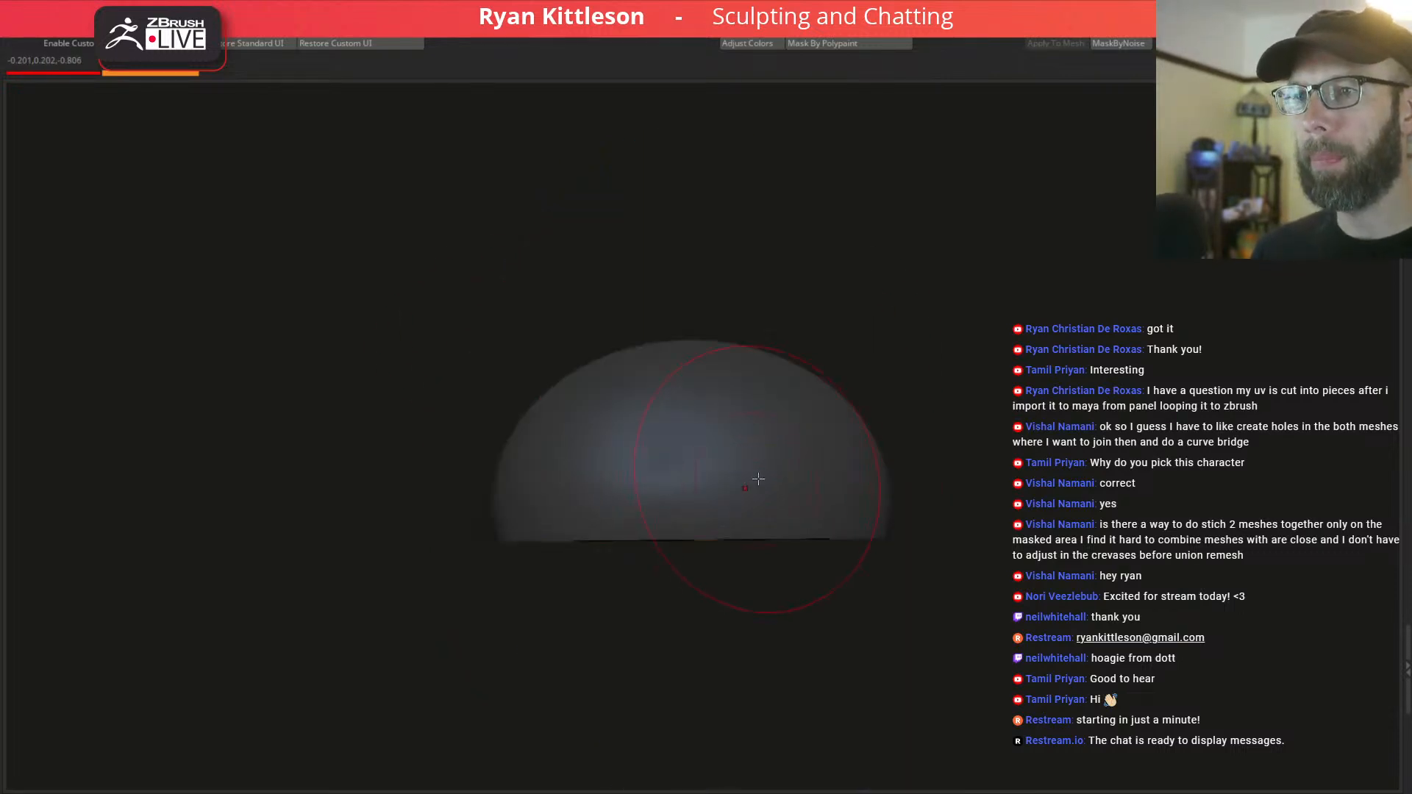
right_drag(781, 460, 756, 417)
right_drag(851, 643, 702, 537)
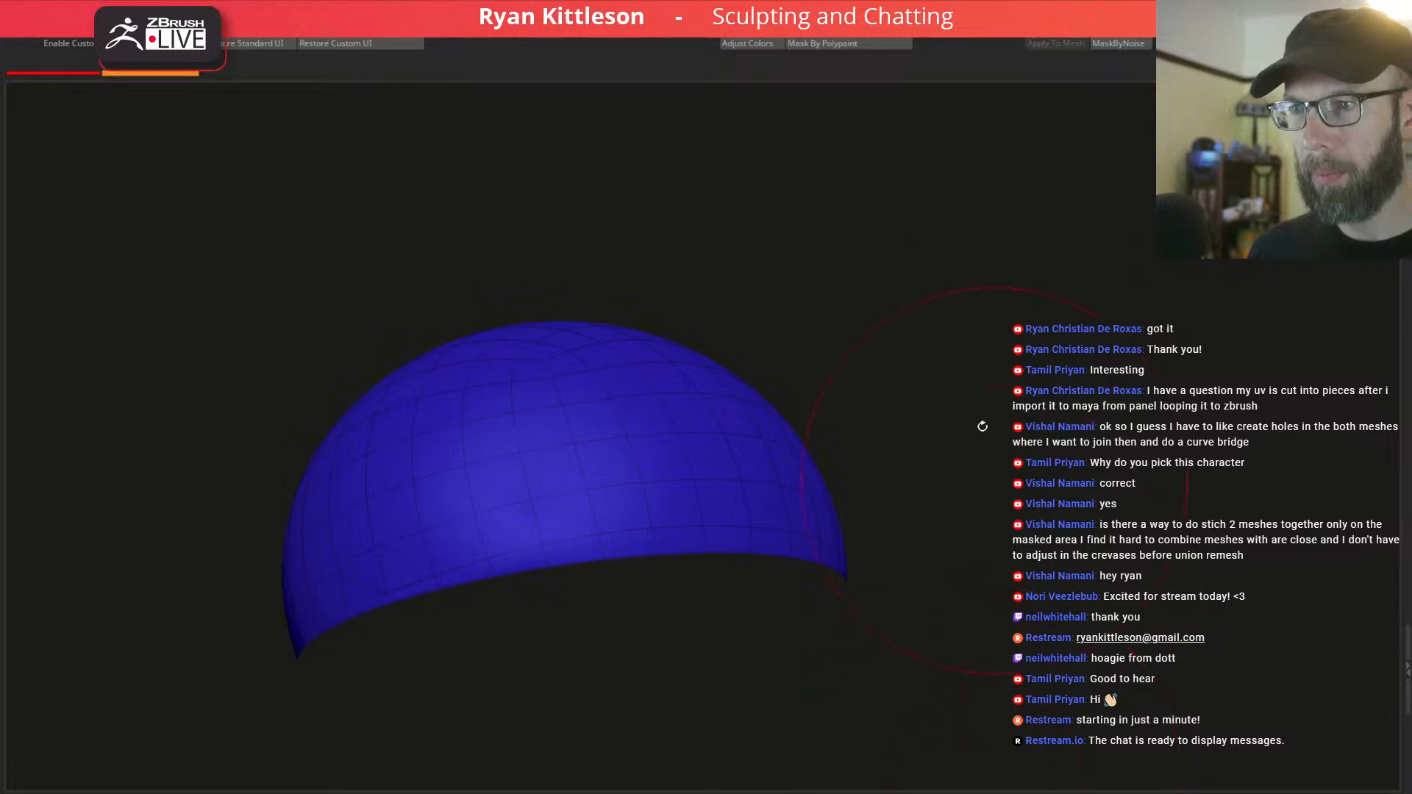
key(alt+s)
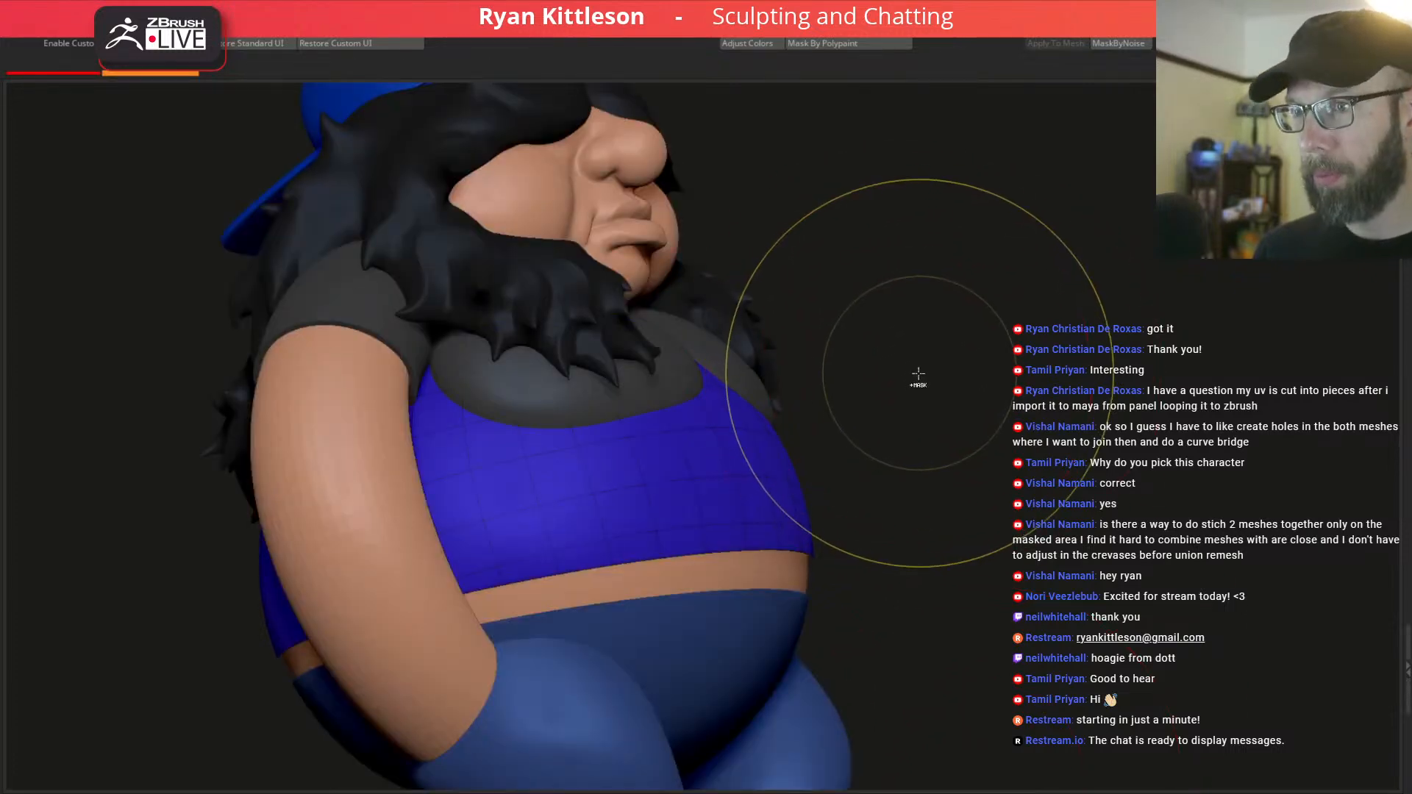
Isolate the shirt's torso piece, uncrease all its edges, and return to a front view of the figure.
right_drag(845, 429, 646, 578)
key(alt+s)
key(shift+f)
key(shift+f)
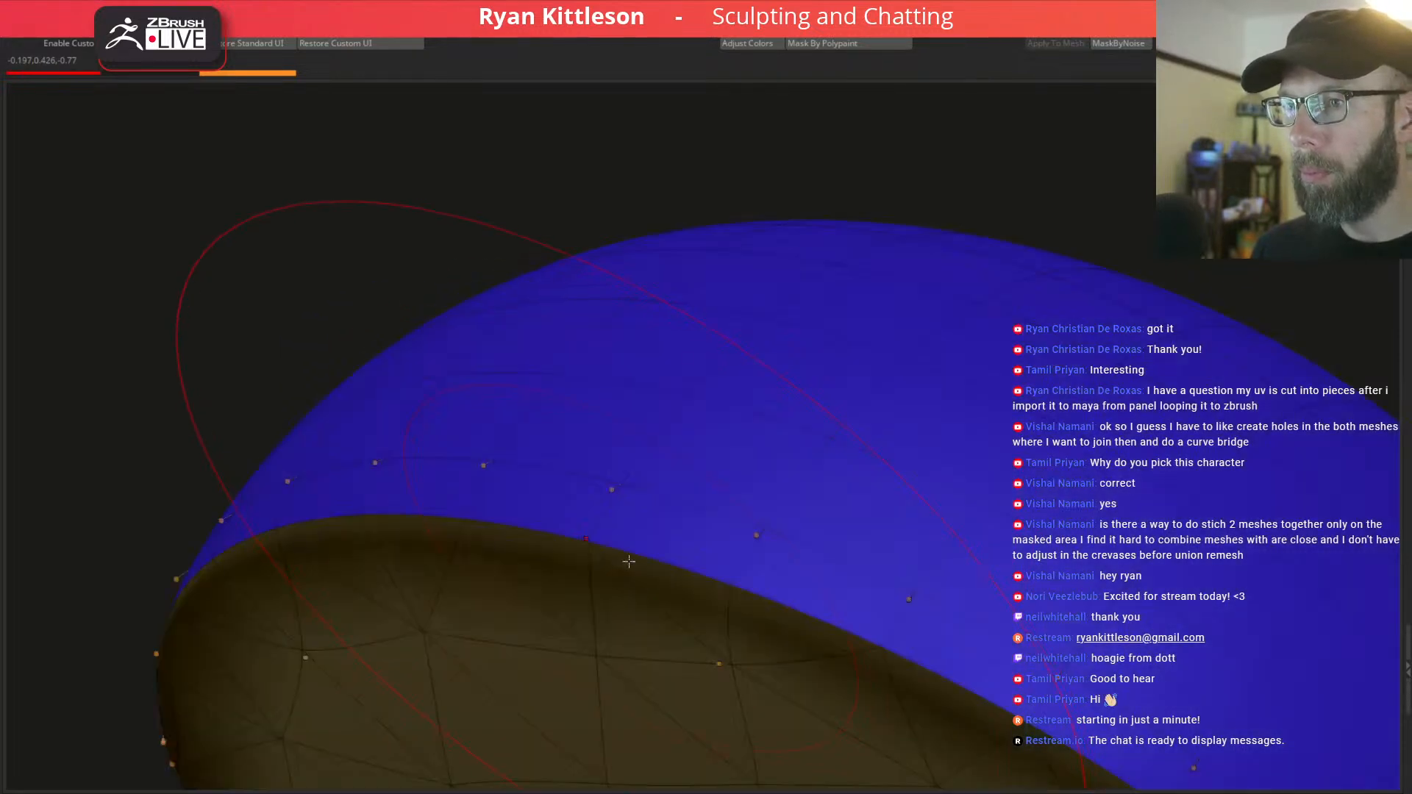
key(shift+d)
key(shift+d)
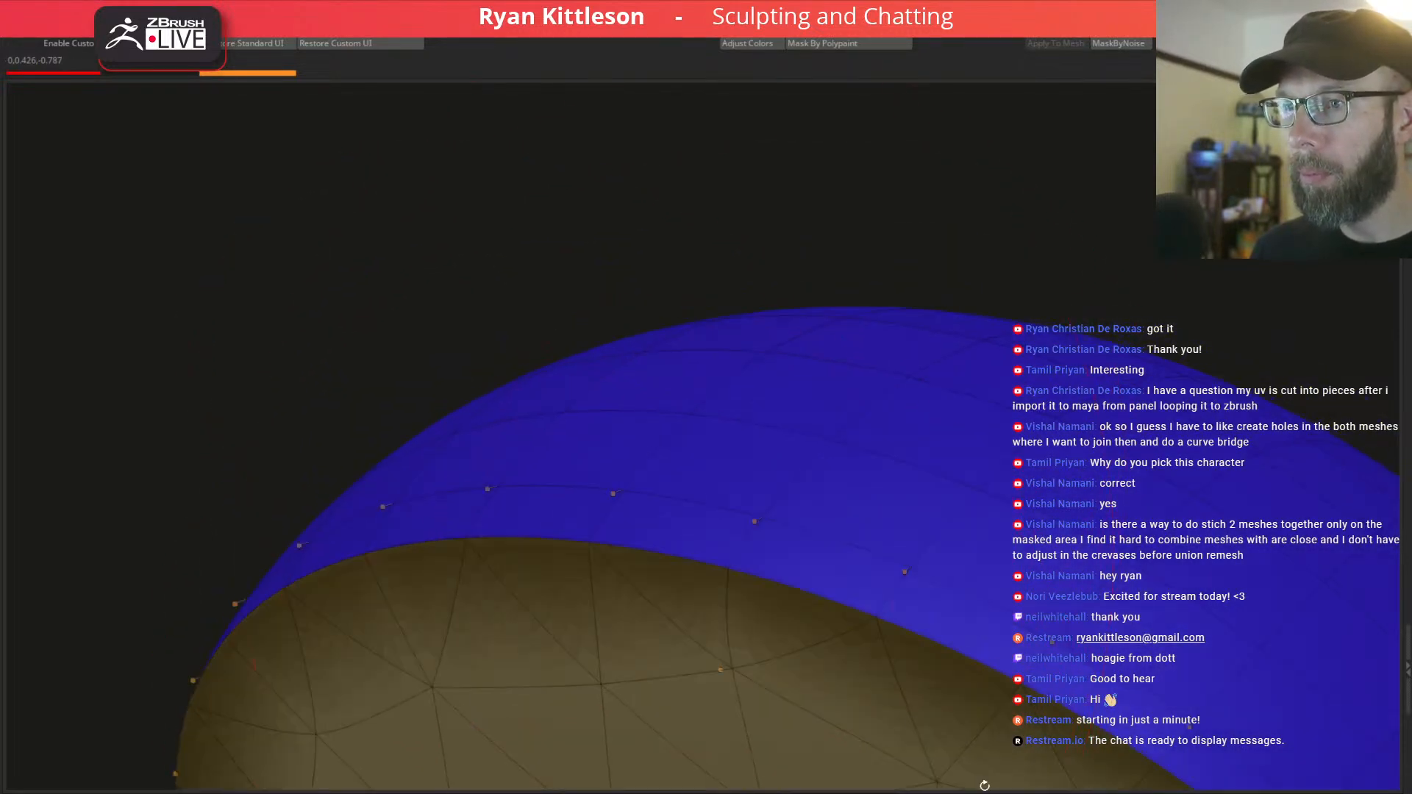
click(1188, 792)
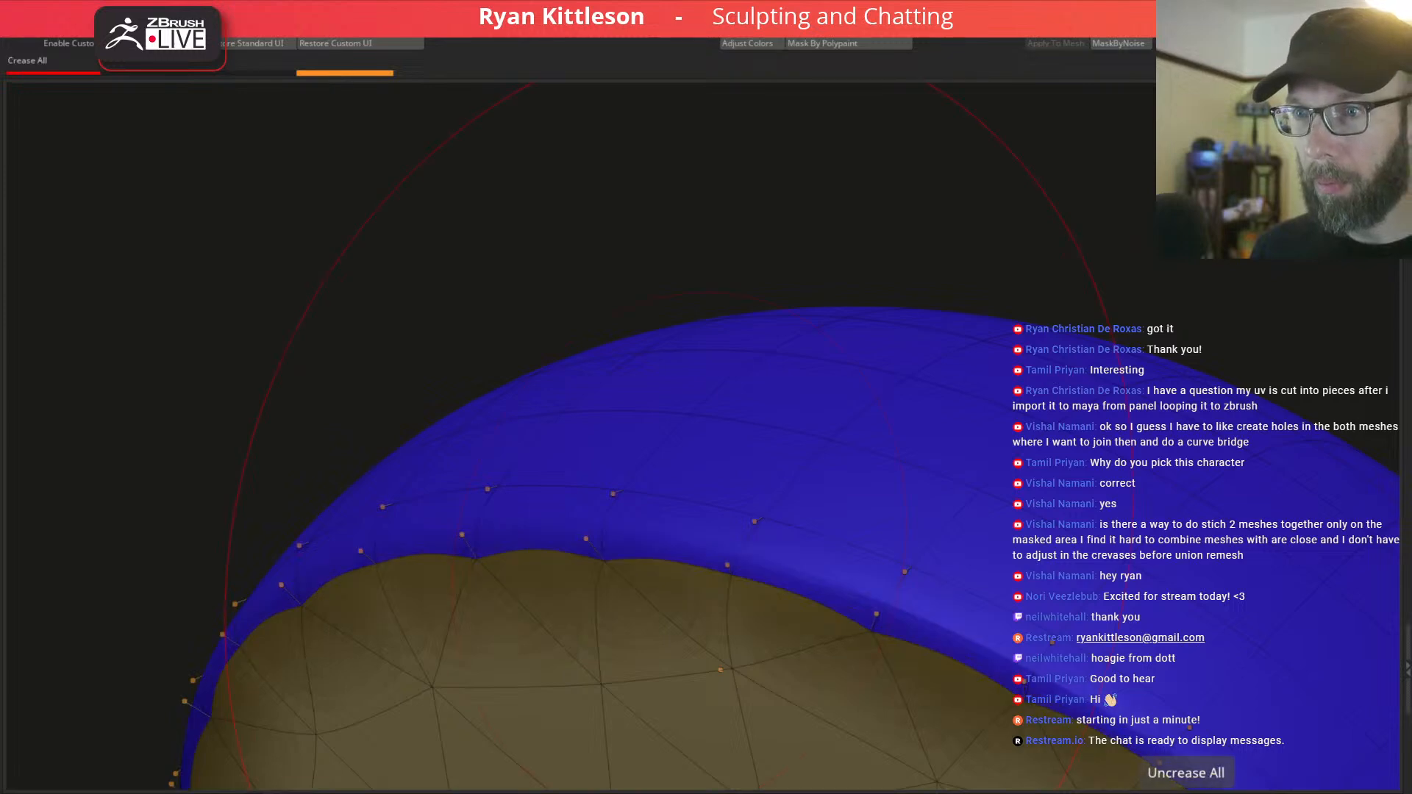
right_drag(791, 451, 788, 284)
key(shift+f)
key(alt+s)
mouse_move(835, 366)
right_down()
mouse_move(830, 382)
mouse_move(838, 371)
mouse_move(727, 393)
right_up()
ctrl+right_drag(726, 394, 721, 450)
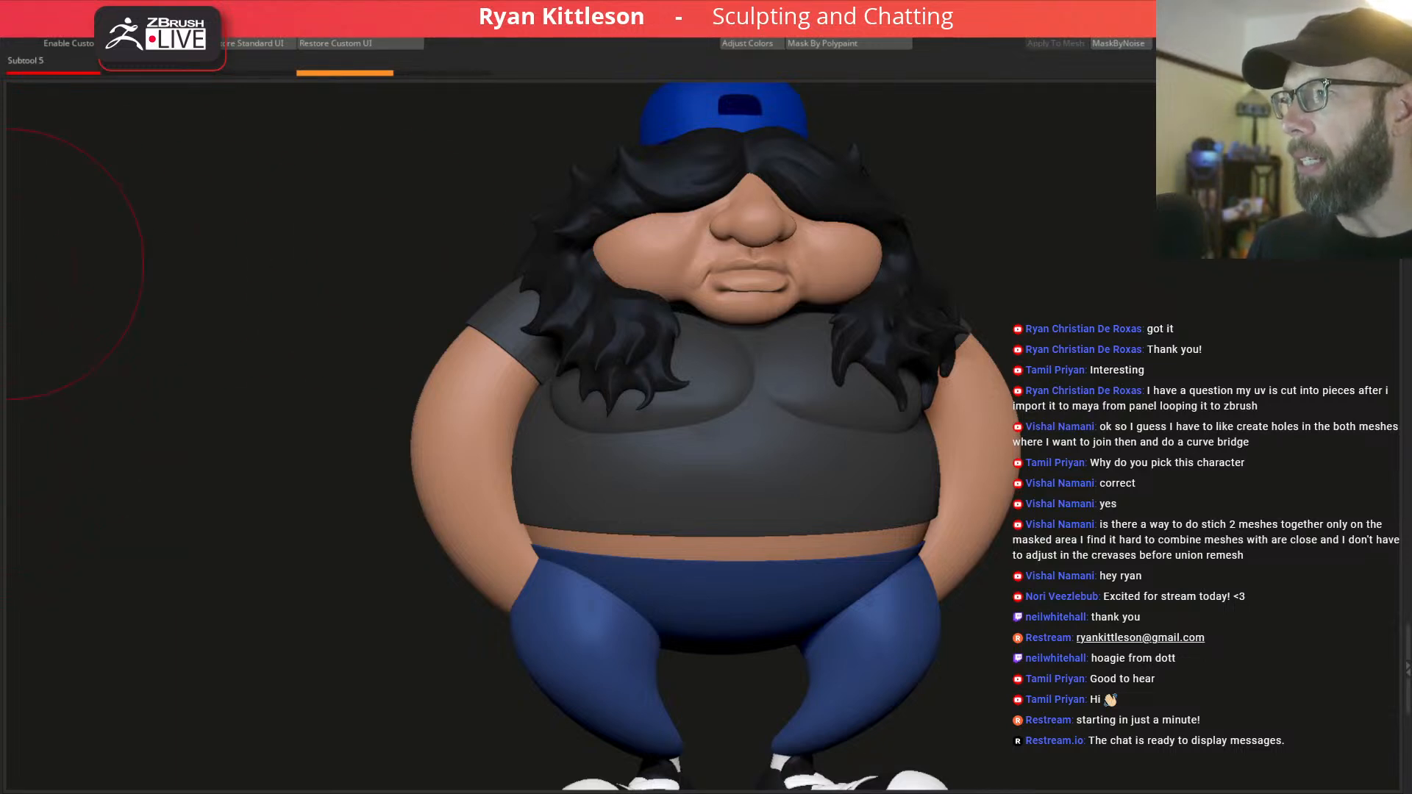
Combine the shirt's torso, chest and sleeve pieces into one merged subtool.
key(Down)
key(Up)
key(Up)
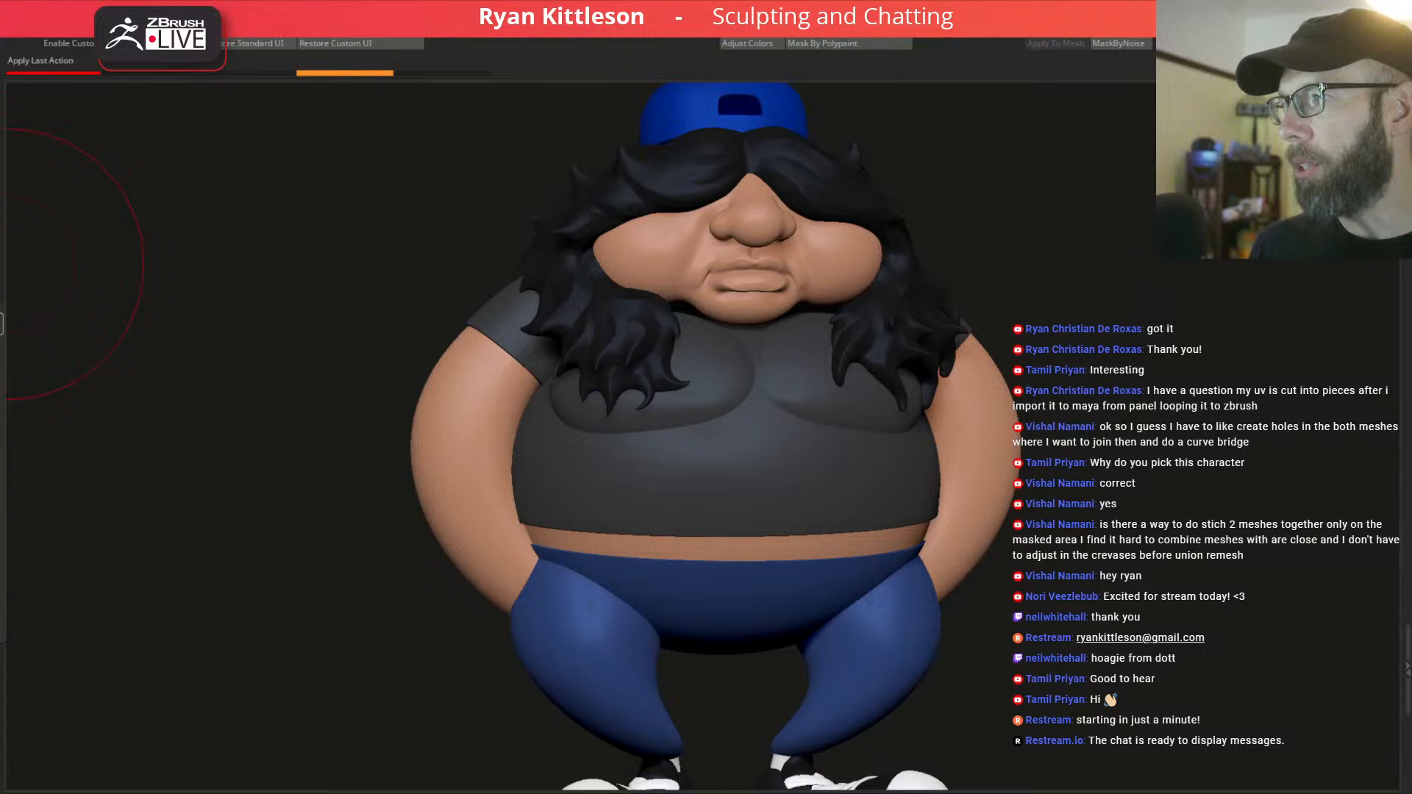
click(1, 534)
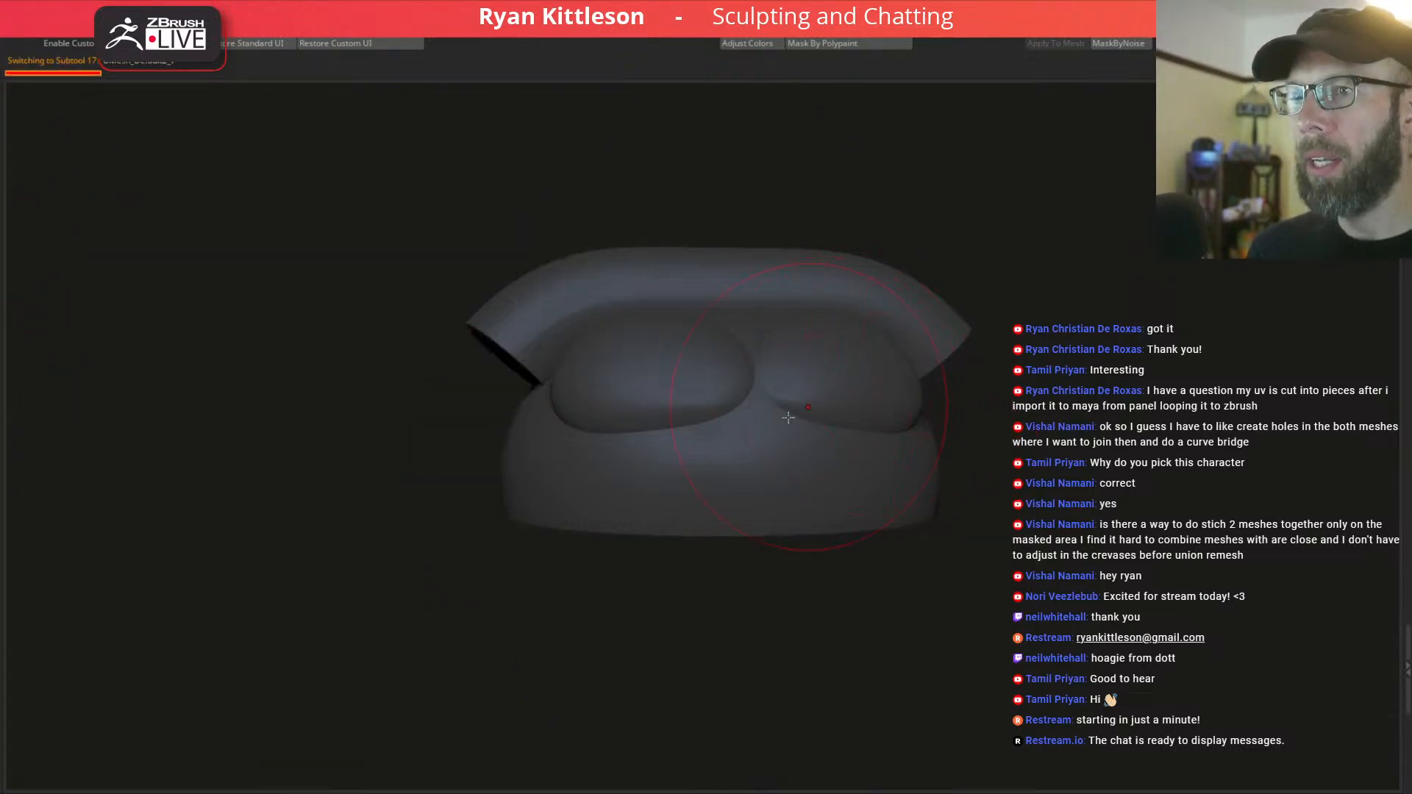
Show the merged shirt's polygroups in wireframe and hide its sleeve end caps and bottom cap.
ctrl+right_drag(788, 360, 704, 425)
key(shift+f)
key(f)
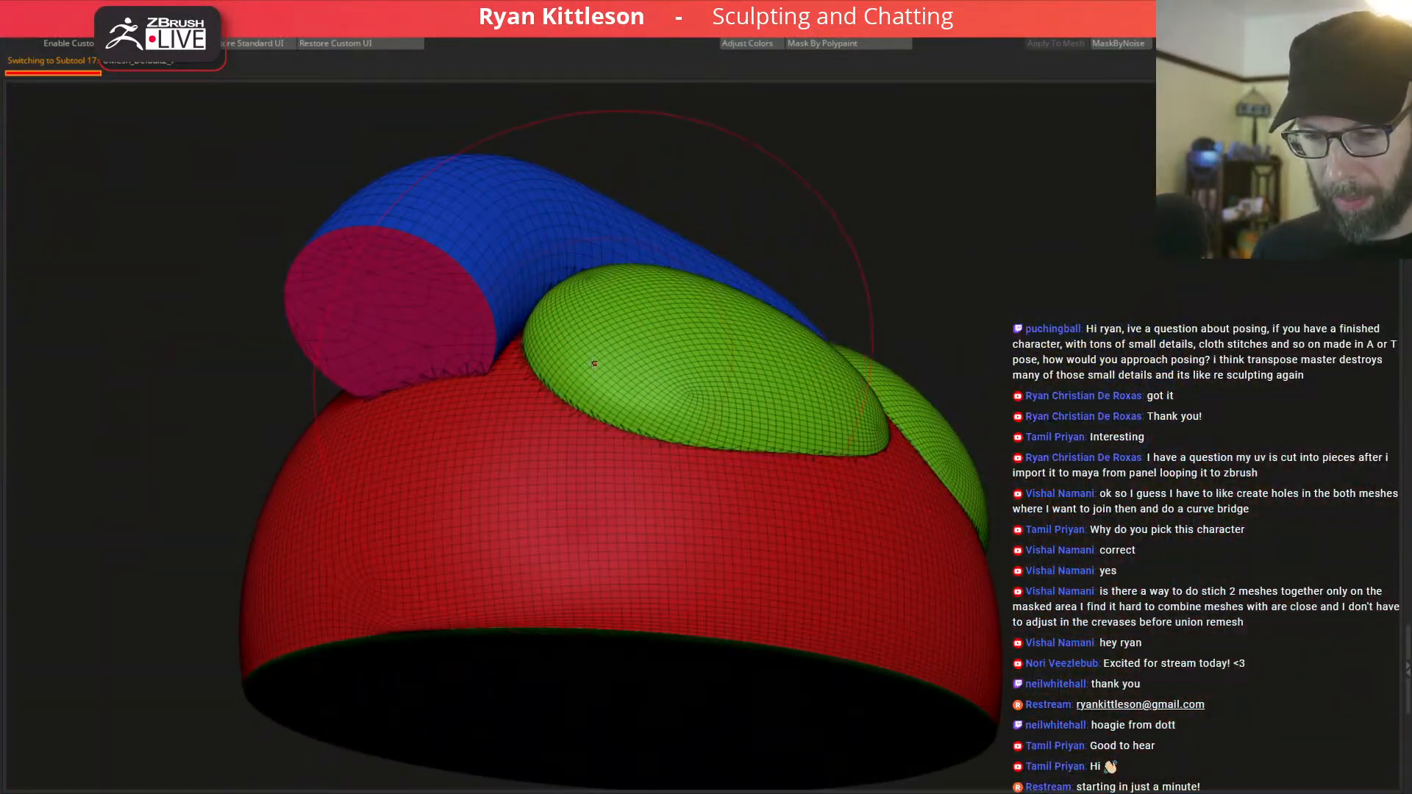
right_drag(550, 382, 539, 421)
ctrl+shift+click(434, 328)
ctrl+shift+click(456, 311)
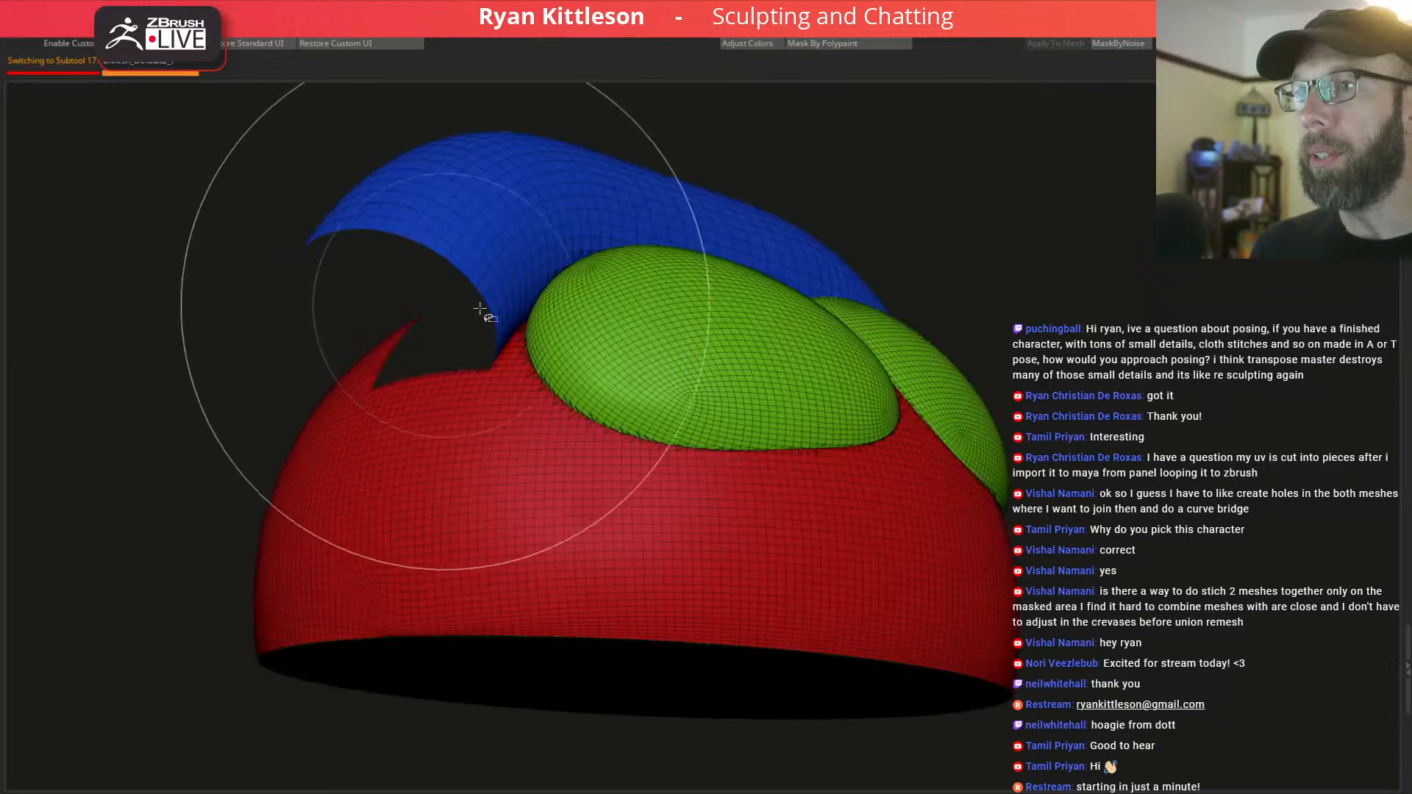
right_drag(457, 312, 604, 267)
ctrl+right_drag(912, 750, 1027, 403)
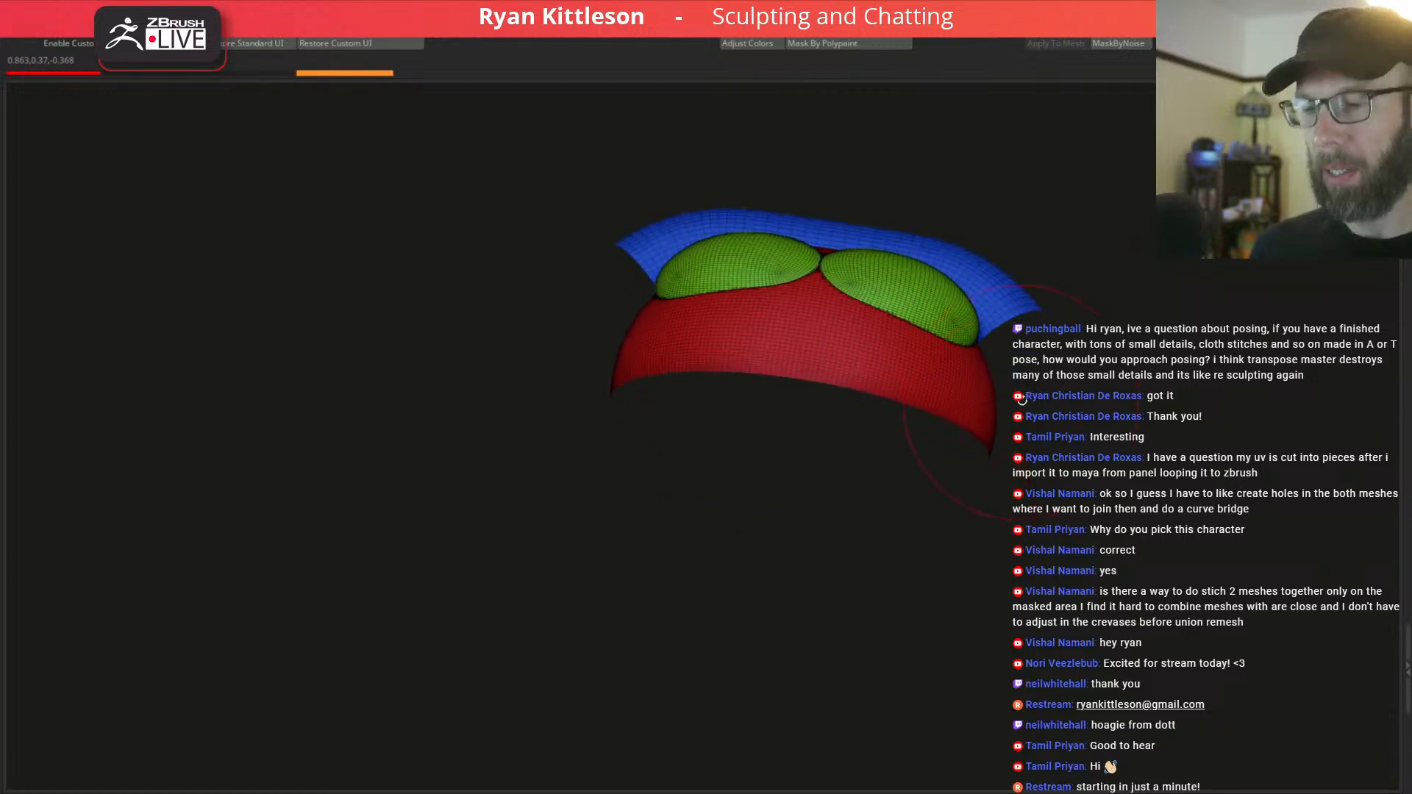
Remesh the merged shirt into a coarser quad mesh that keeps its sleeve, chest and torso polygroups.
alt+click(760, 263)
mouse_move(699, 269)
right_down()
mouse_move(748, 254)
mouse_move(735, 253)
mouse_move(798, 270)
mouse_move(773, 269)
right_up()
key(shift+f)
key(shift+f)
right_drag(748, 445, 744, 714)
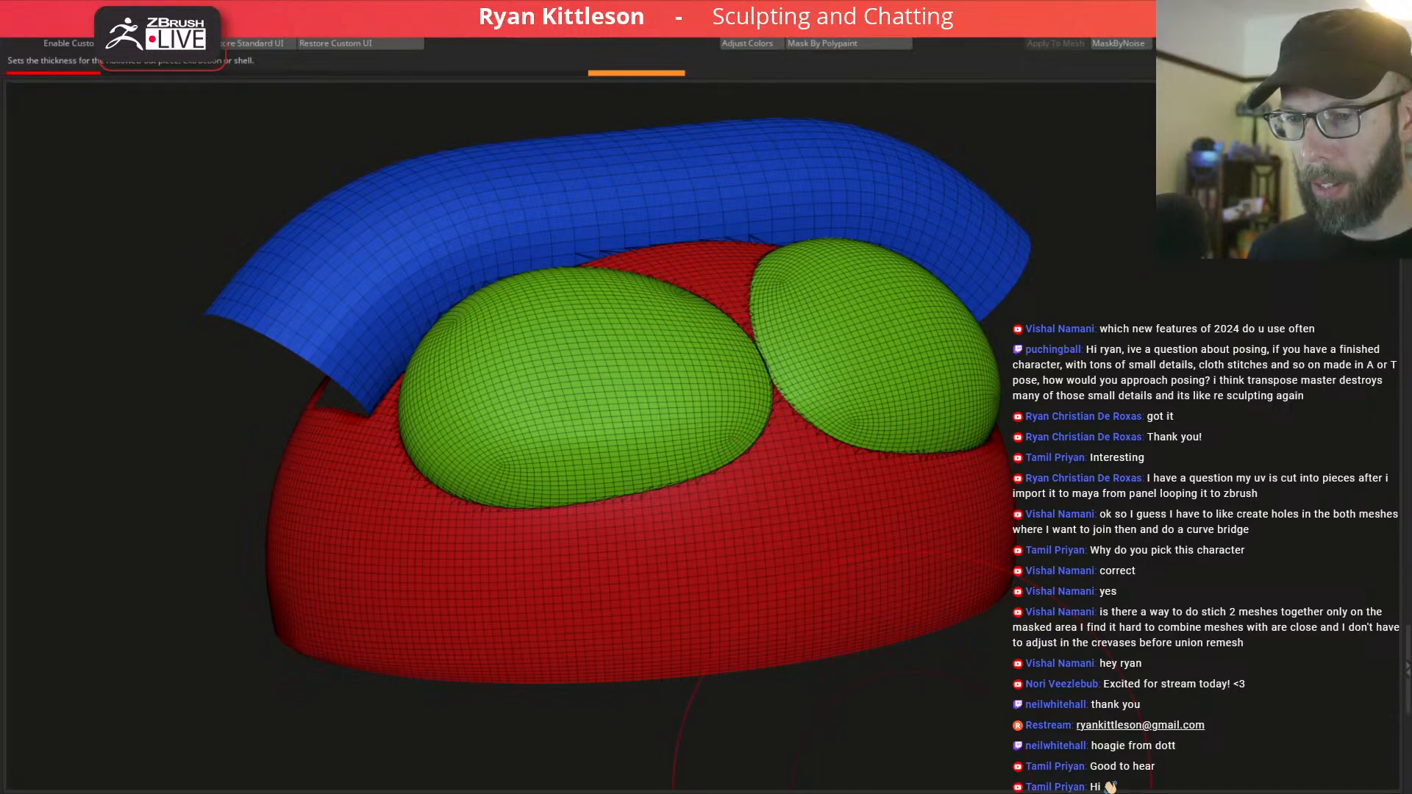
right_drag(798, 410, 681, 747)
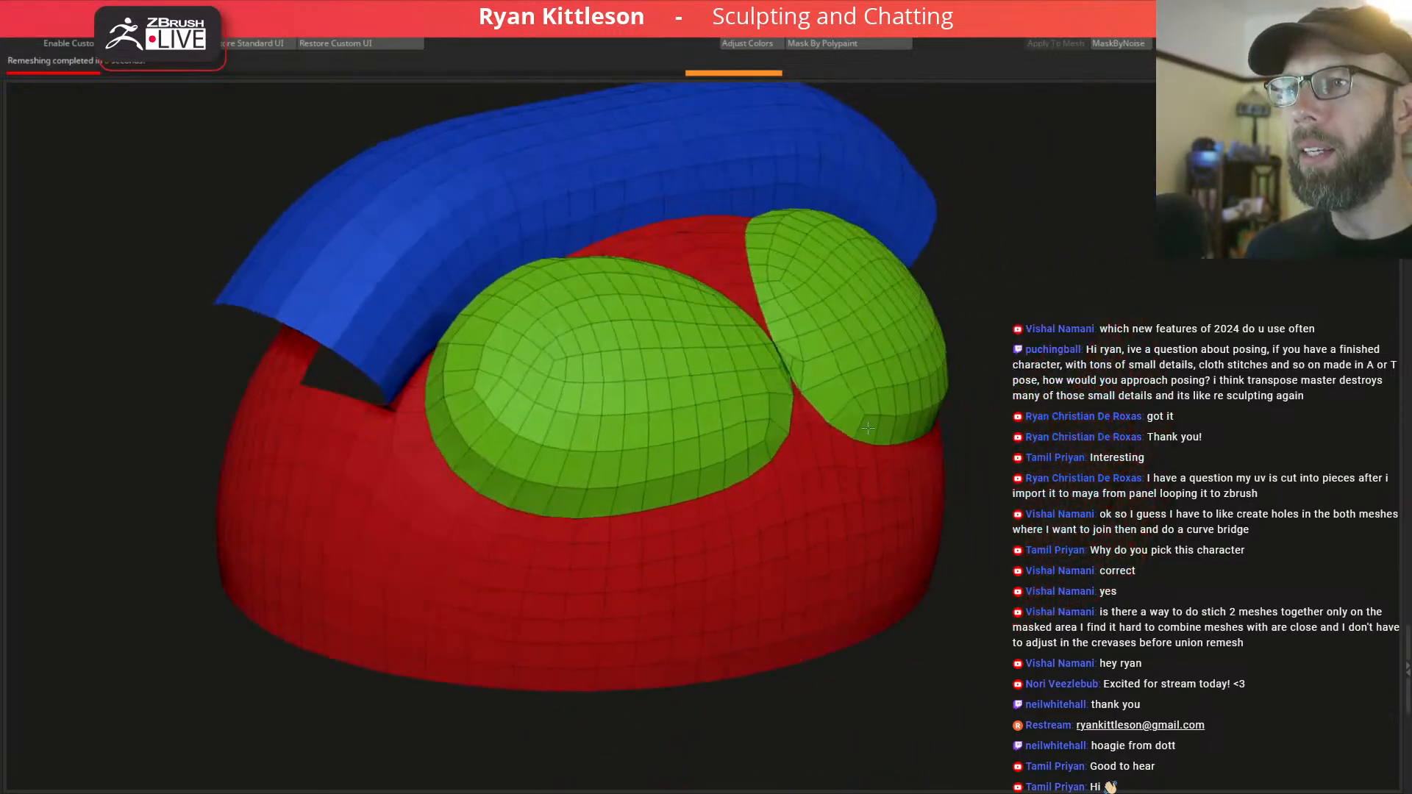
mouse_move(868, 428)
mouse_down()
mouse_move(824, 397)
mouse_move(696, 356)
mouse_move(760, 413)
mouse_move(723, 421)
mouse_move(863, 384)
mouse_move(813, 379)
mouse_move(611, 425)
mouse_move(581, 452)
mouse_move(532, 429)
mouse_move(587, 390)
mouse_up()
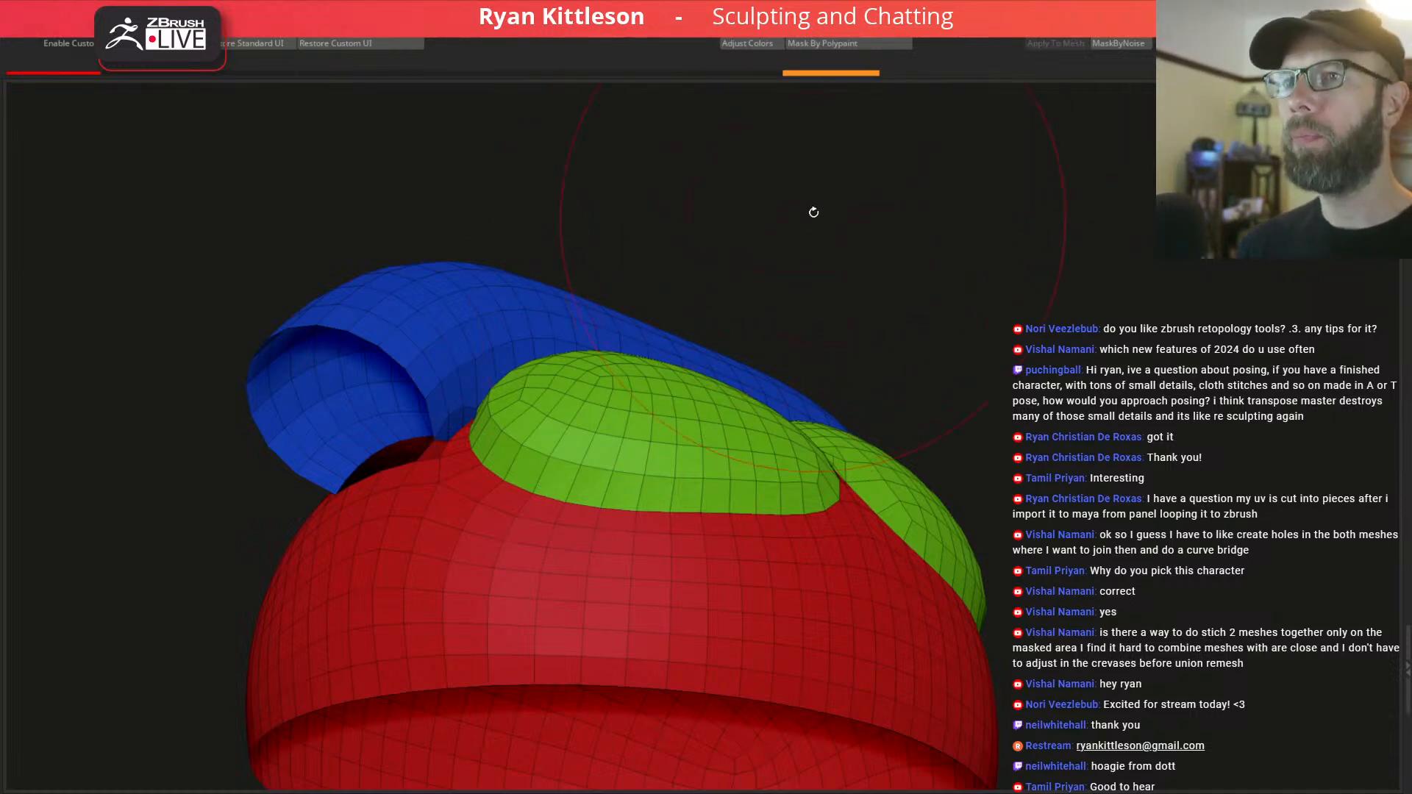
Examine the remeshed shirt's topology from below and up close where the two chest pieces meet.
click(867, 44)
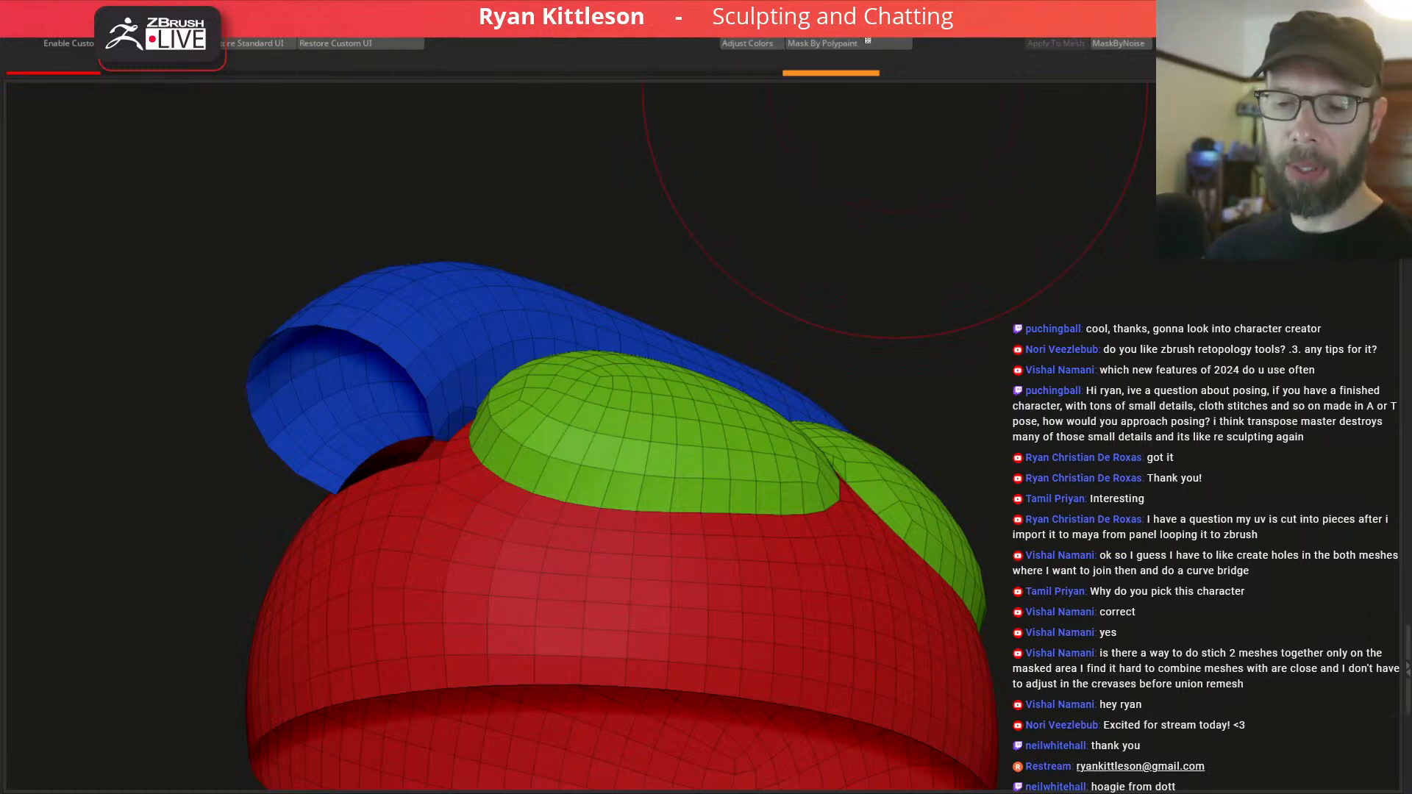
drag(908, 284, 865, 316)
drag(769, 368, 798, 385)
ctrl+right_drag(798, 385, 807, 368)
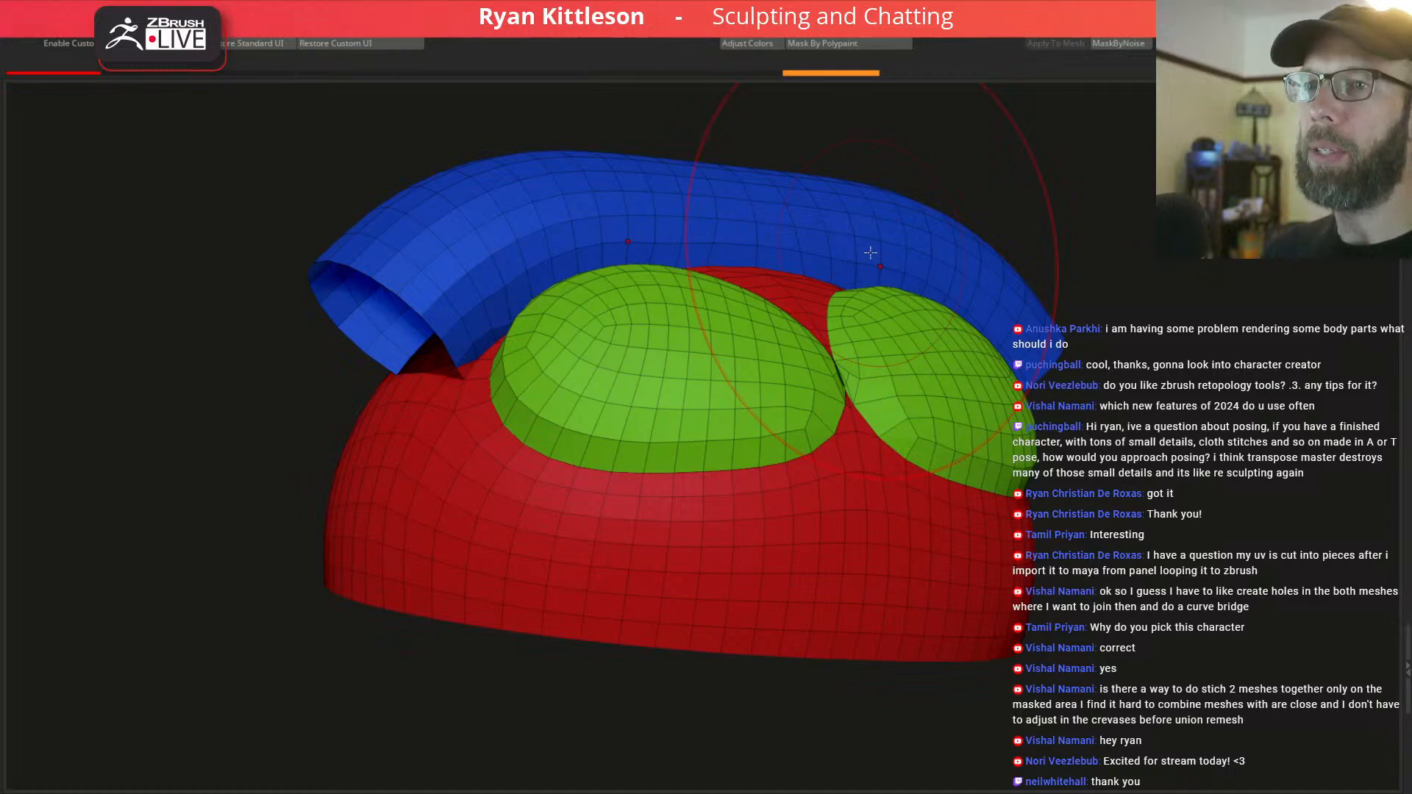
right_drag(801, 294, 624, 450)
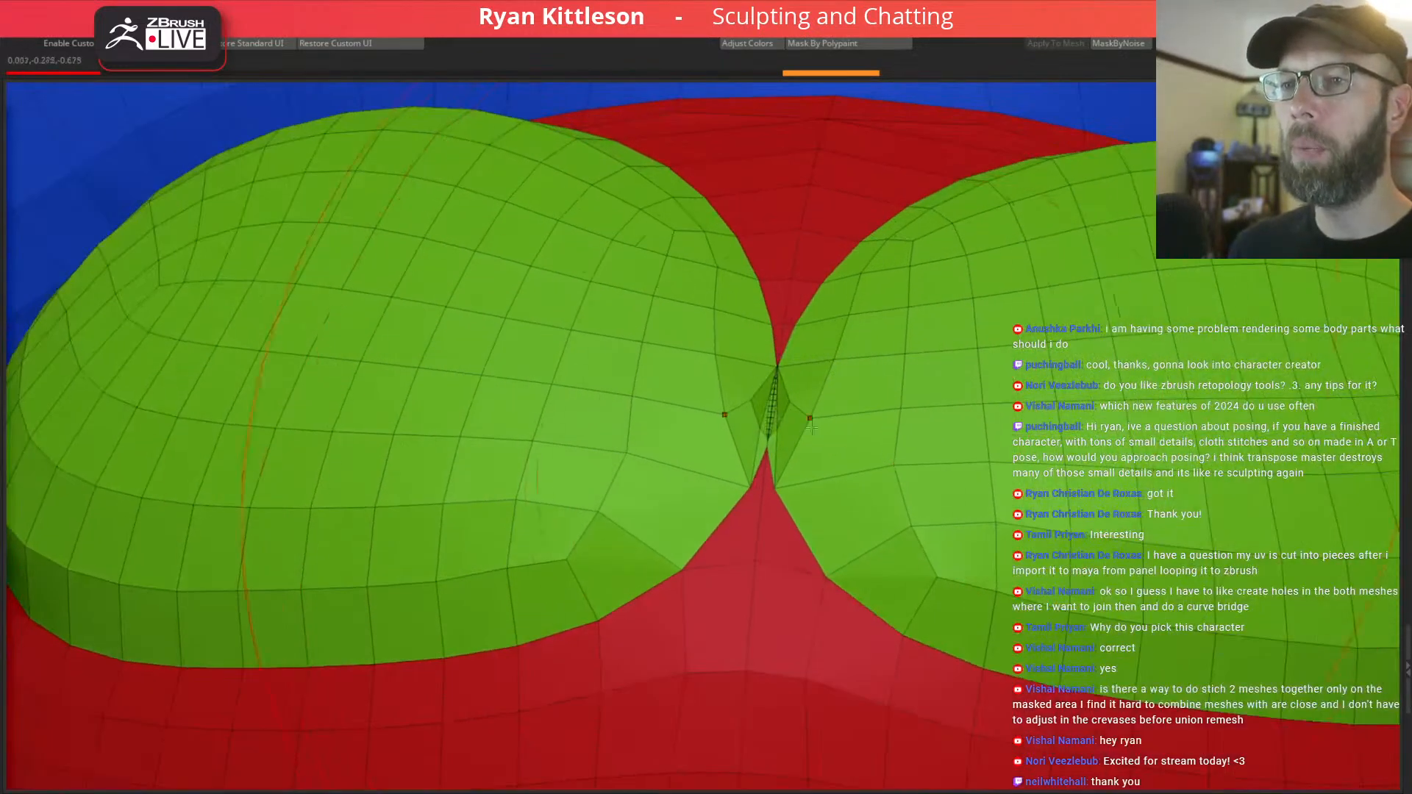
ctrl+right_drag(846, 397, 735, 306)
mouse_move(822, 362)
alt+right_down()
mouse_move(845, 390)
mouse_move(811, 384)
mouse_move(844, 392)
alt+right_up()
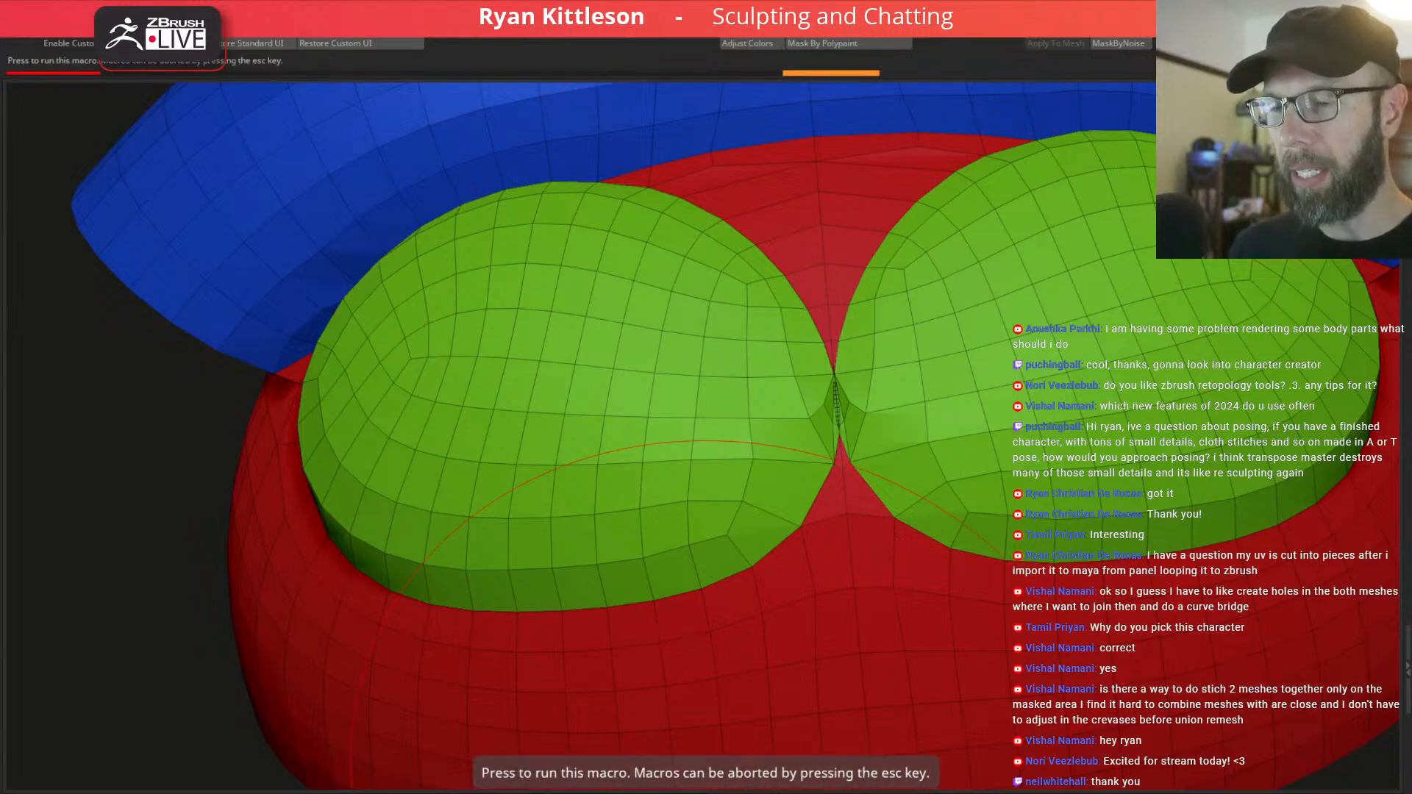
Run the custom macro on the remeshed shirt and compare the meshes by undoing and redoing the change.
click(715, 791)
mouse_move(817, 412)
right_down()
mouse_move(775, 360)
mouse_move(822, 362)
mouse_move(757, 390)
mouse_move(828, 485)
mouse_move(838, 400)
mouse_move(788, 353)
mouse_move(785, 390)
mouse_move(801, 395)
right_up()
key(ctrl+z)
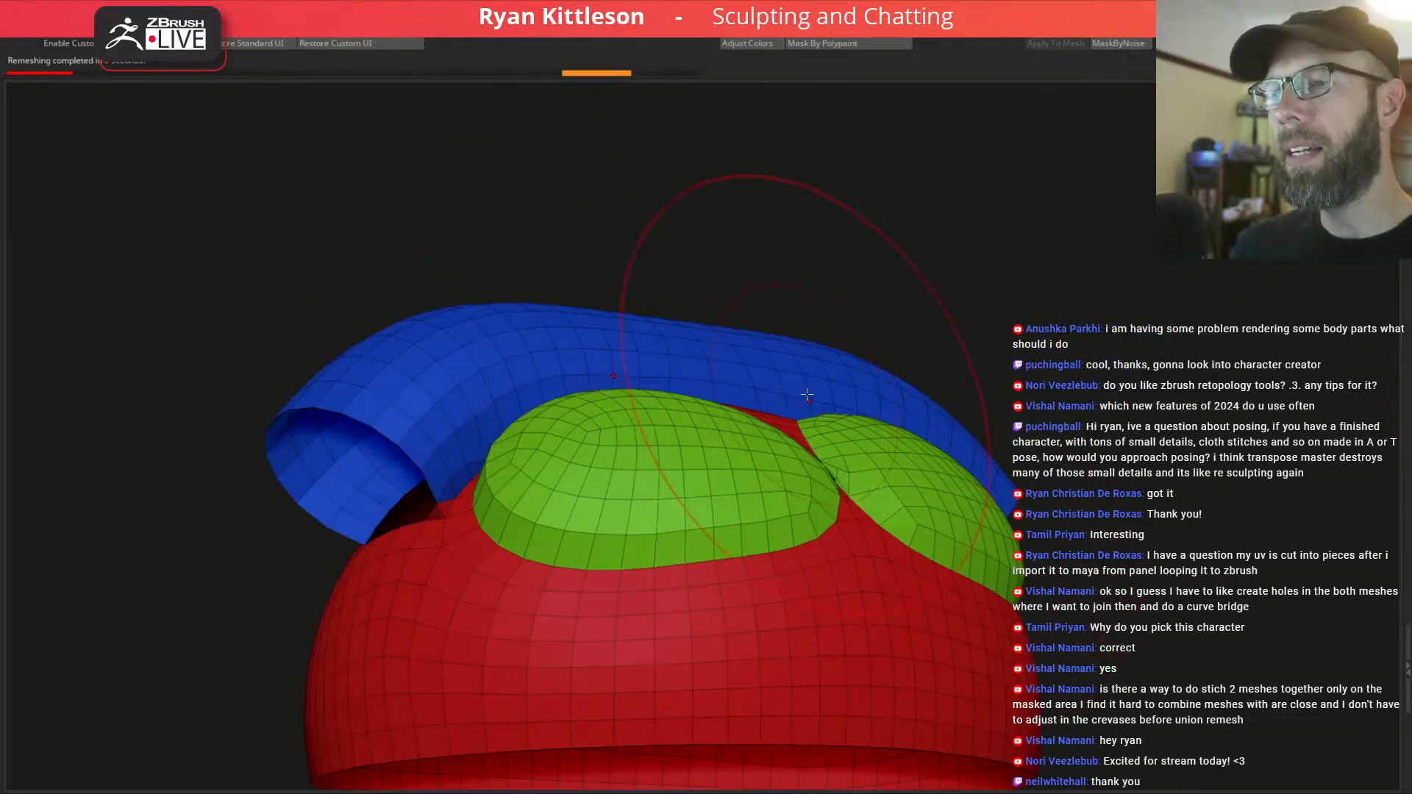
key(ctrl+z)
key(ctrl+shift+z)
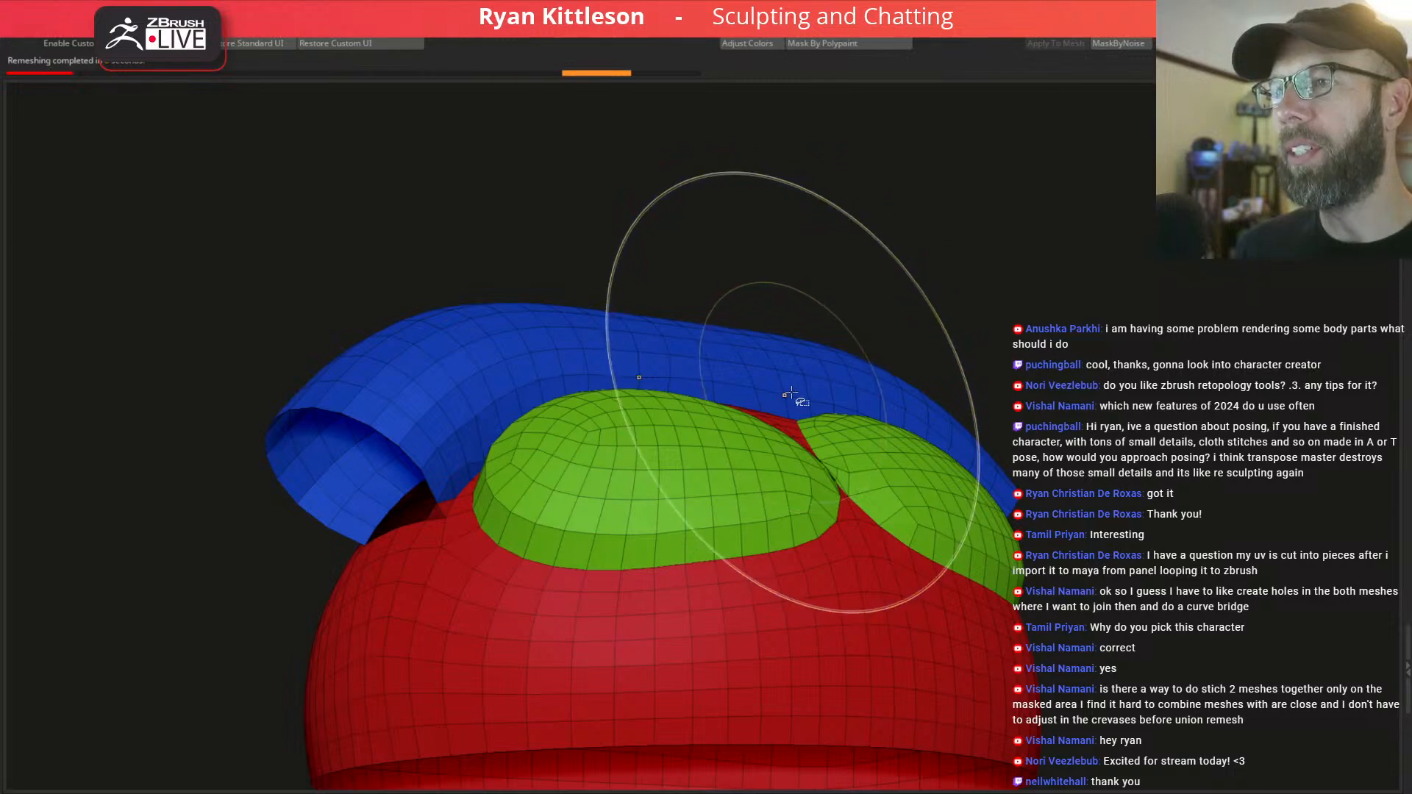
key(ctrl+shift+z)
mouse_move(802, 399)
right_down()
mouse_move(751, 446)
mouse_move(794, 436)
mouse_move(762, 441)
mouse_move(760, 482)
mouse_move(747, 463)
mouse_move(757, 426)
mouse_move(766, 442)
mouse_move(748, 467)
mouse_move(717, 479)
right_up()
key(ctrl+z)
key(ctrl+shift+z)
key(ctrl+z)
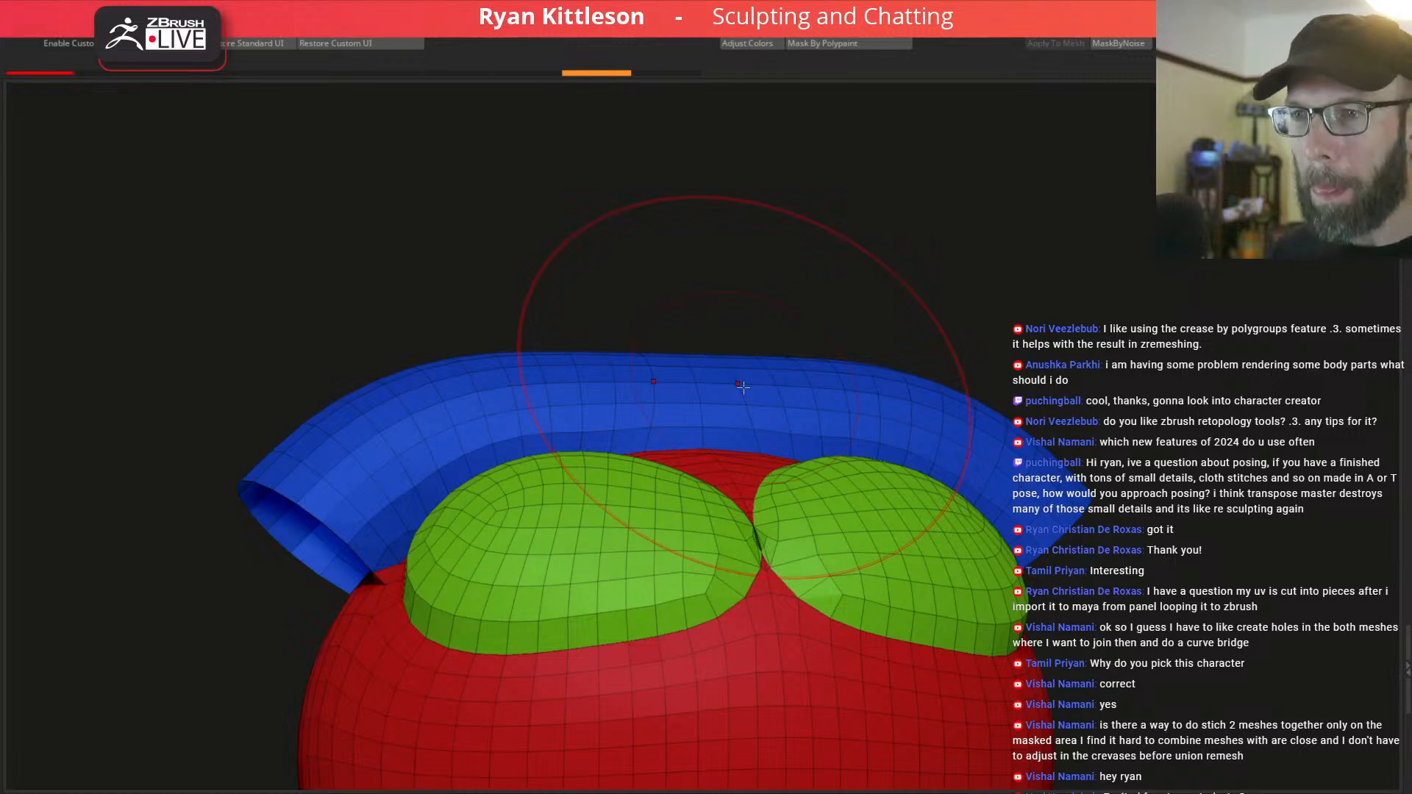
Redo the last shirt edit and check the garment on the full figure before isolating it again.
drag(731, 336, 730, 425)
key(ctrl+shift+z)
ctrl+right_drag(718, 451, 651, 434)
key(ctrl+shift+s)
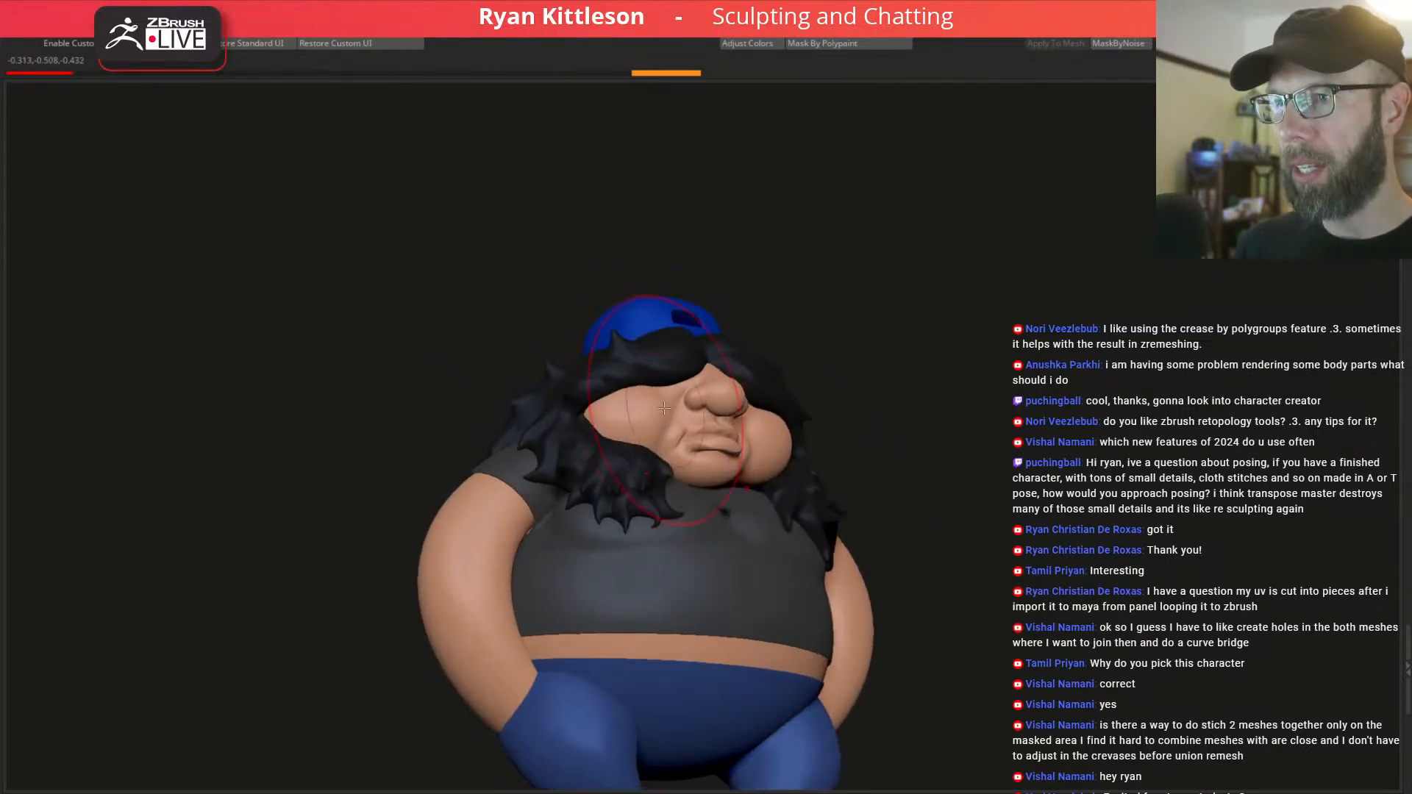
key(ctrl+shift+s)
Delete the stray polygon and its neighbouring edge at the armpit where the sleeve meets the torso.
right_drag(565, 451, 501, 509)
key(shift+f)
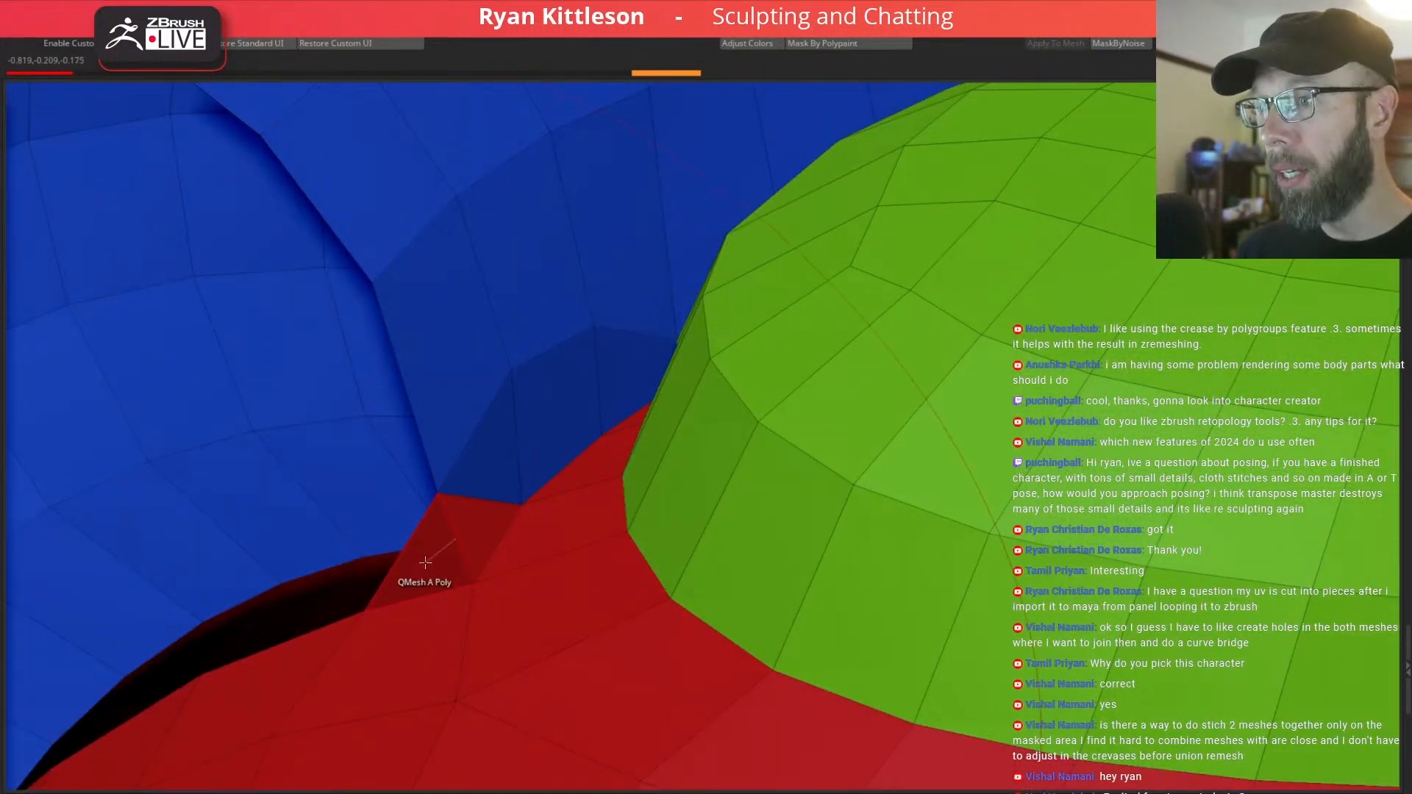
key(space)
click(234, 621)
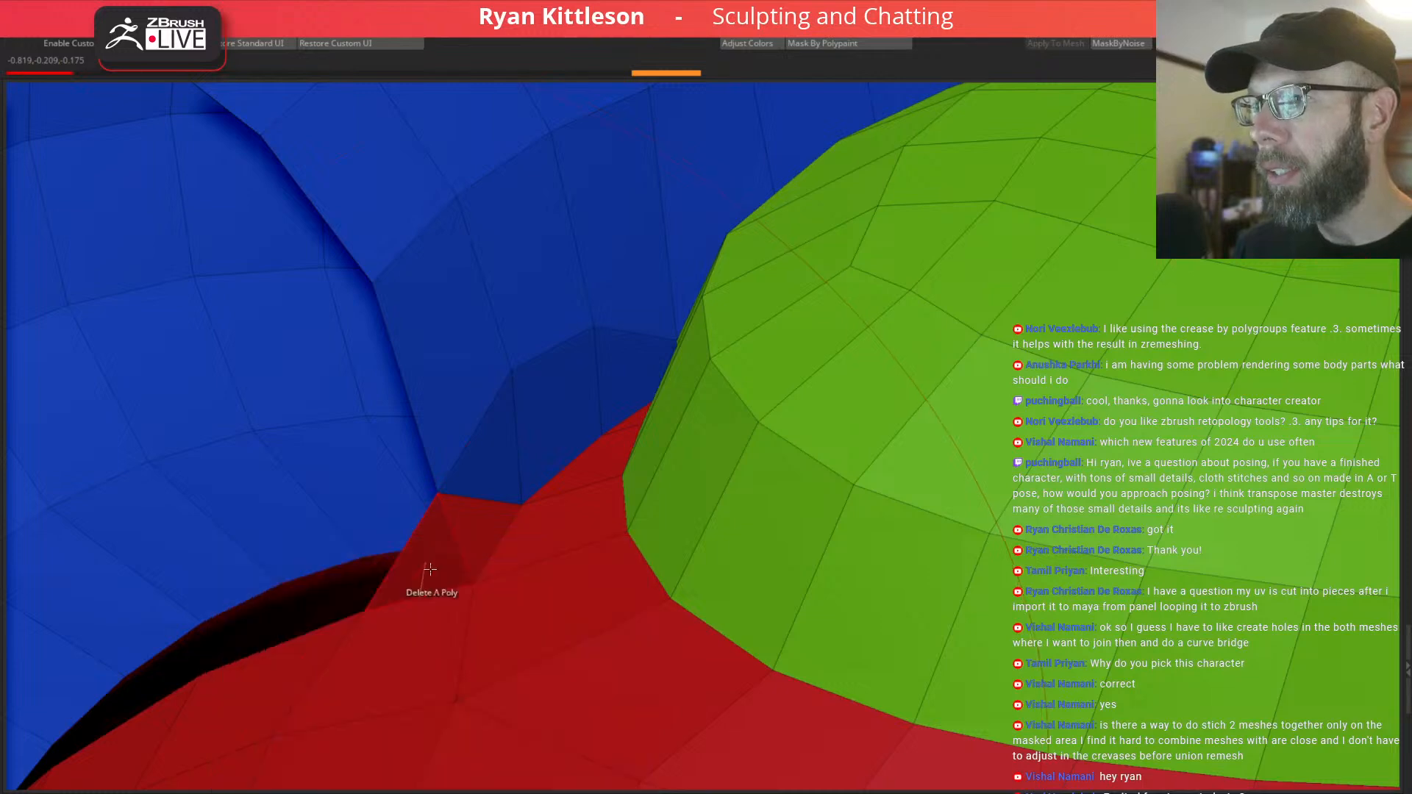
click(431, 557)
right_drag(434, 553, 450, 509)
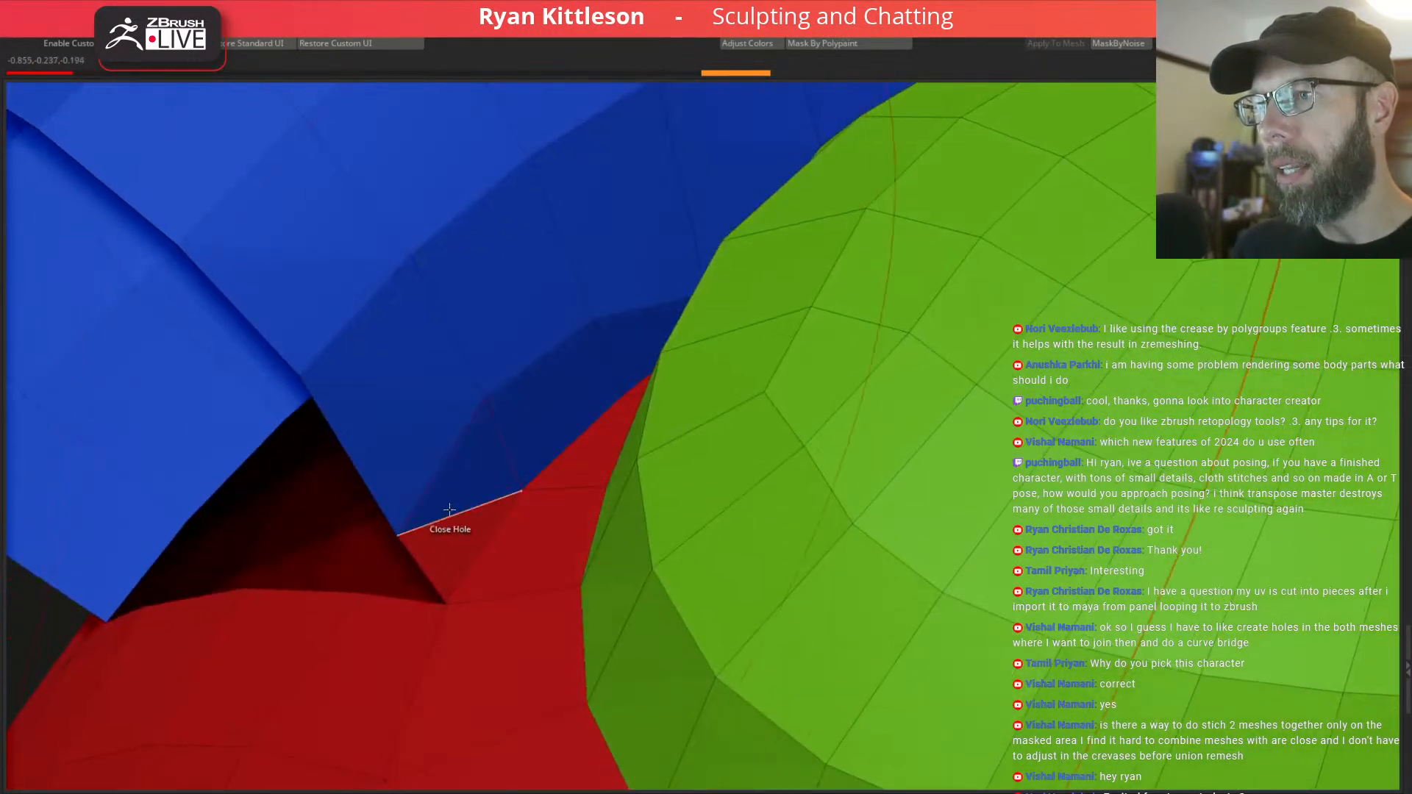
key(space)
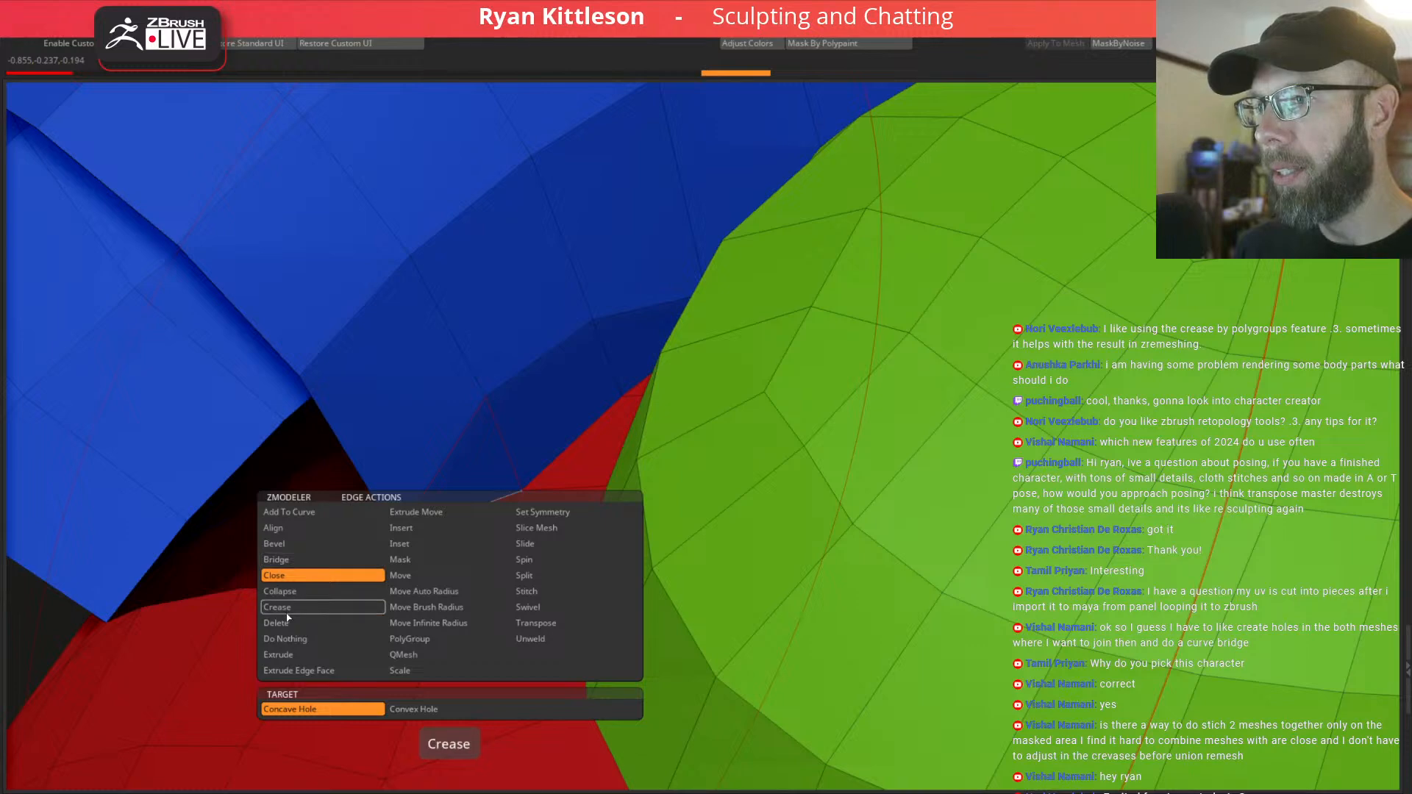
click(285, 624)
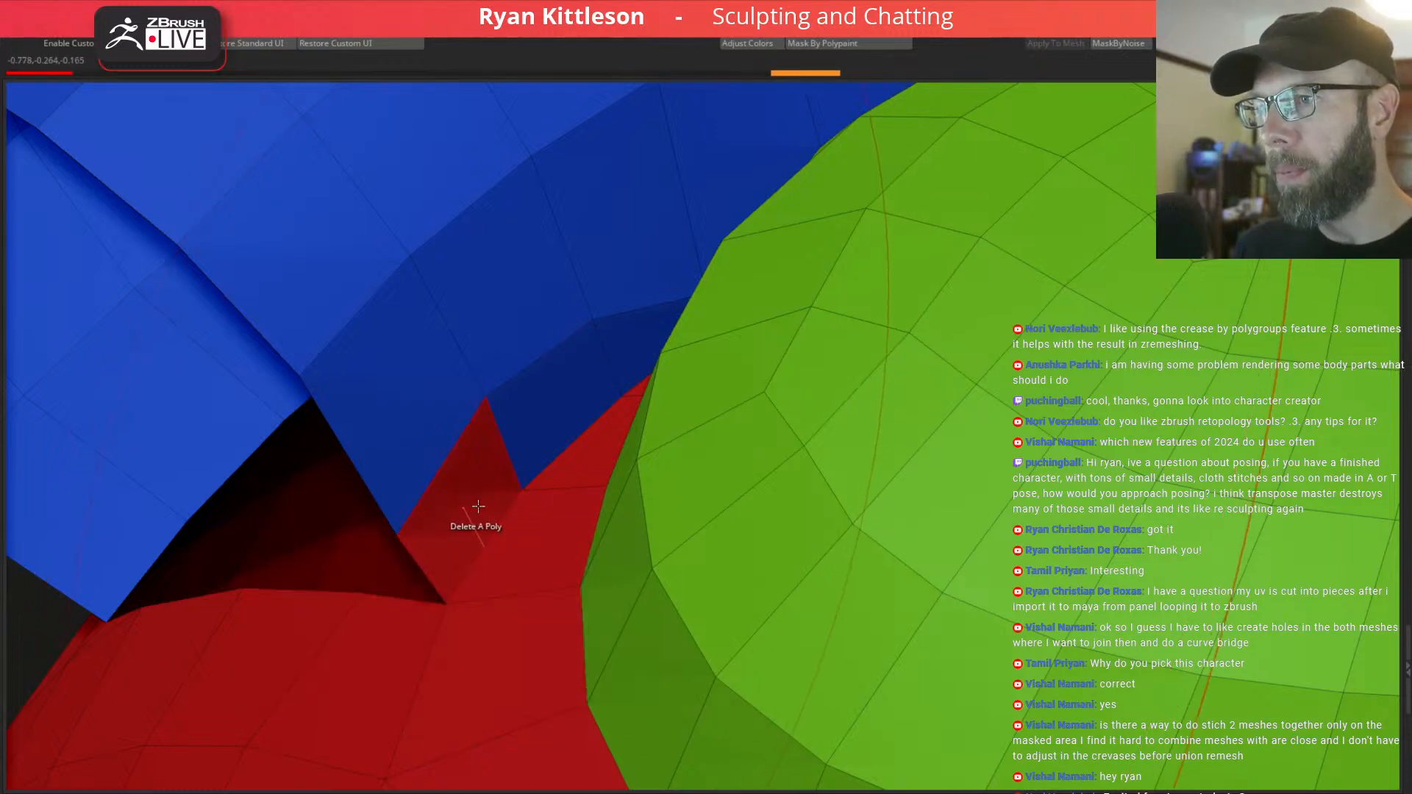
right_drag(474, 524, 487, 430)
click(476, 375)
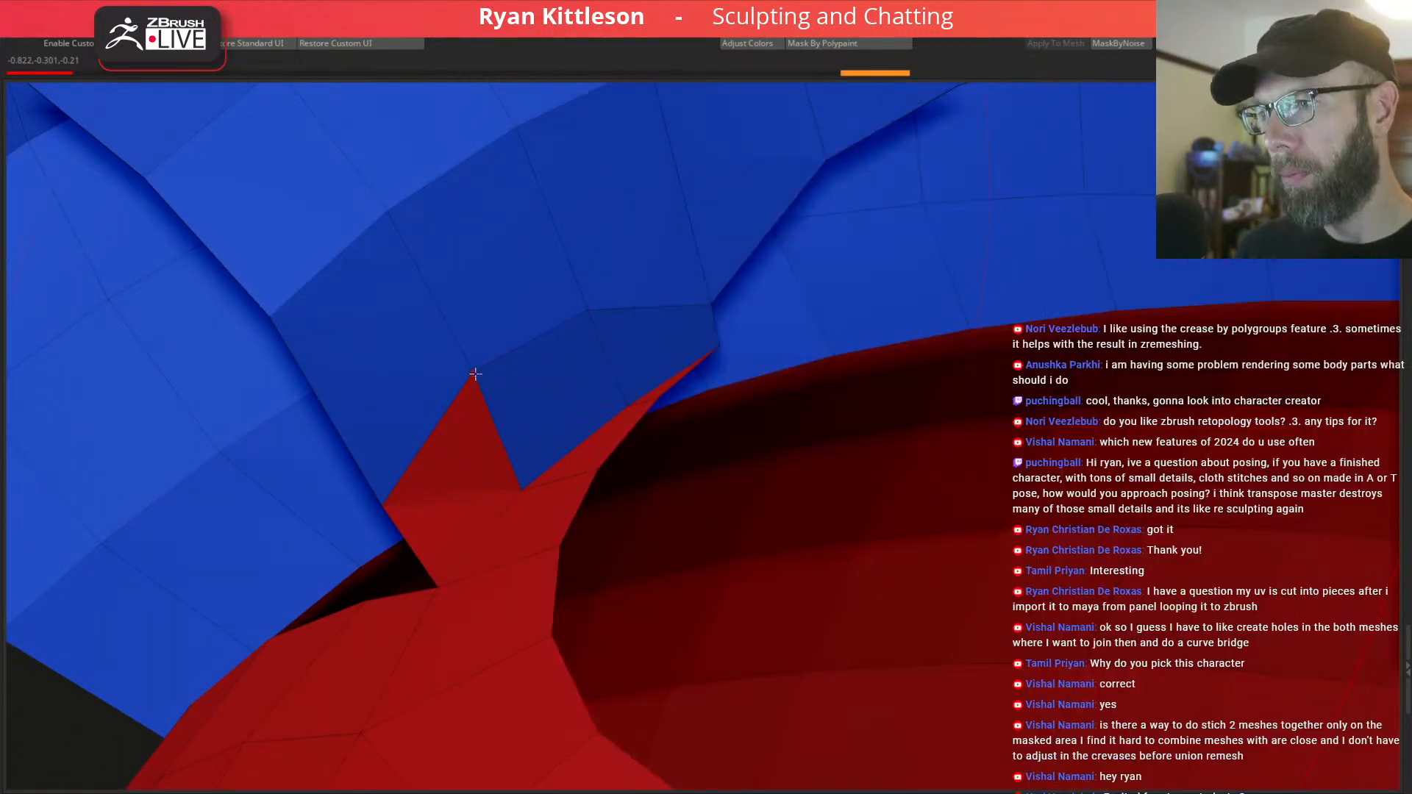
key(ctrl+shift+z)
ctrl+right_drag(514, 373, 441, 319)
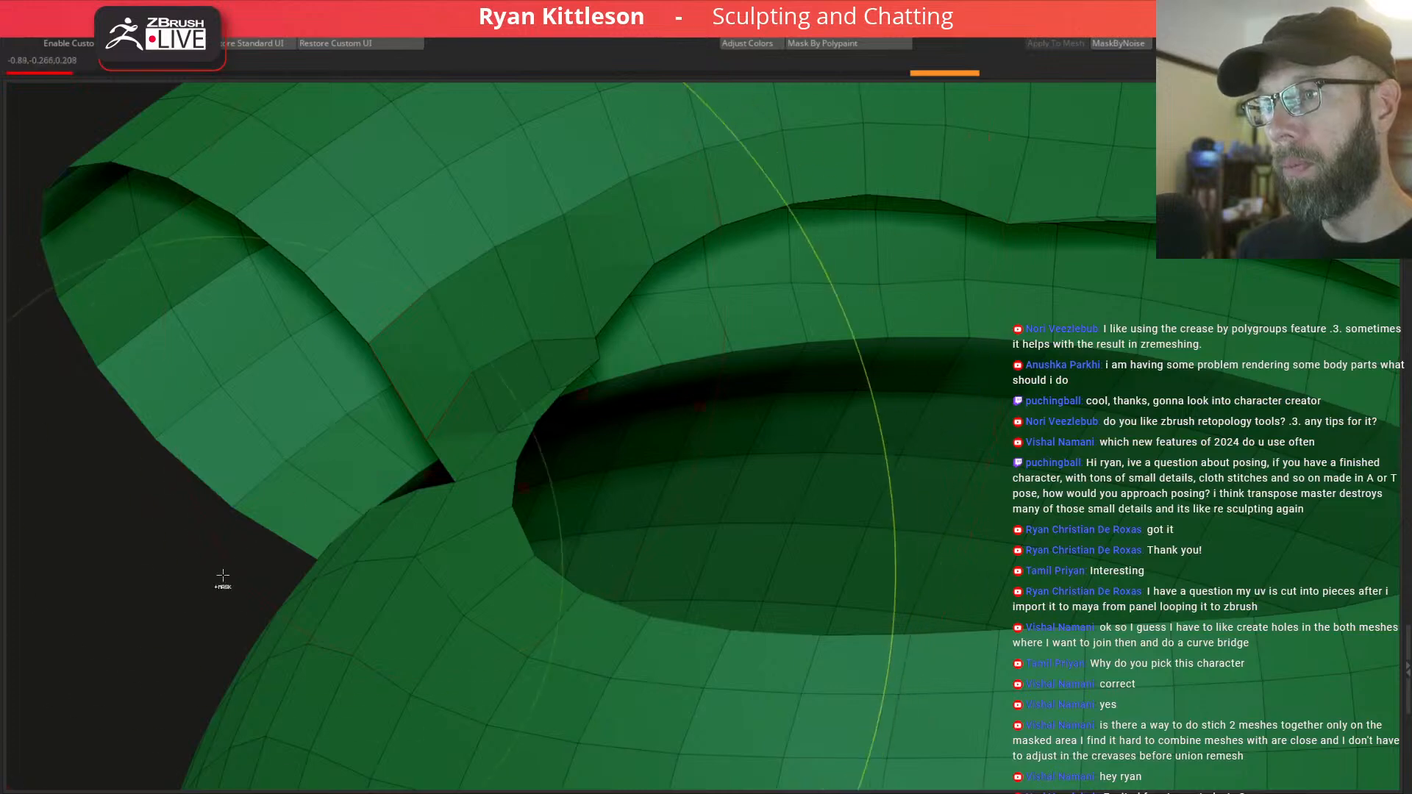
key(ctrl+z)
key(ctrl+shift+z)
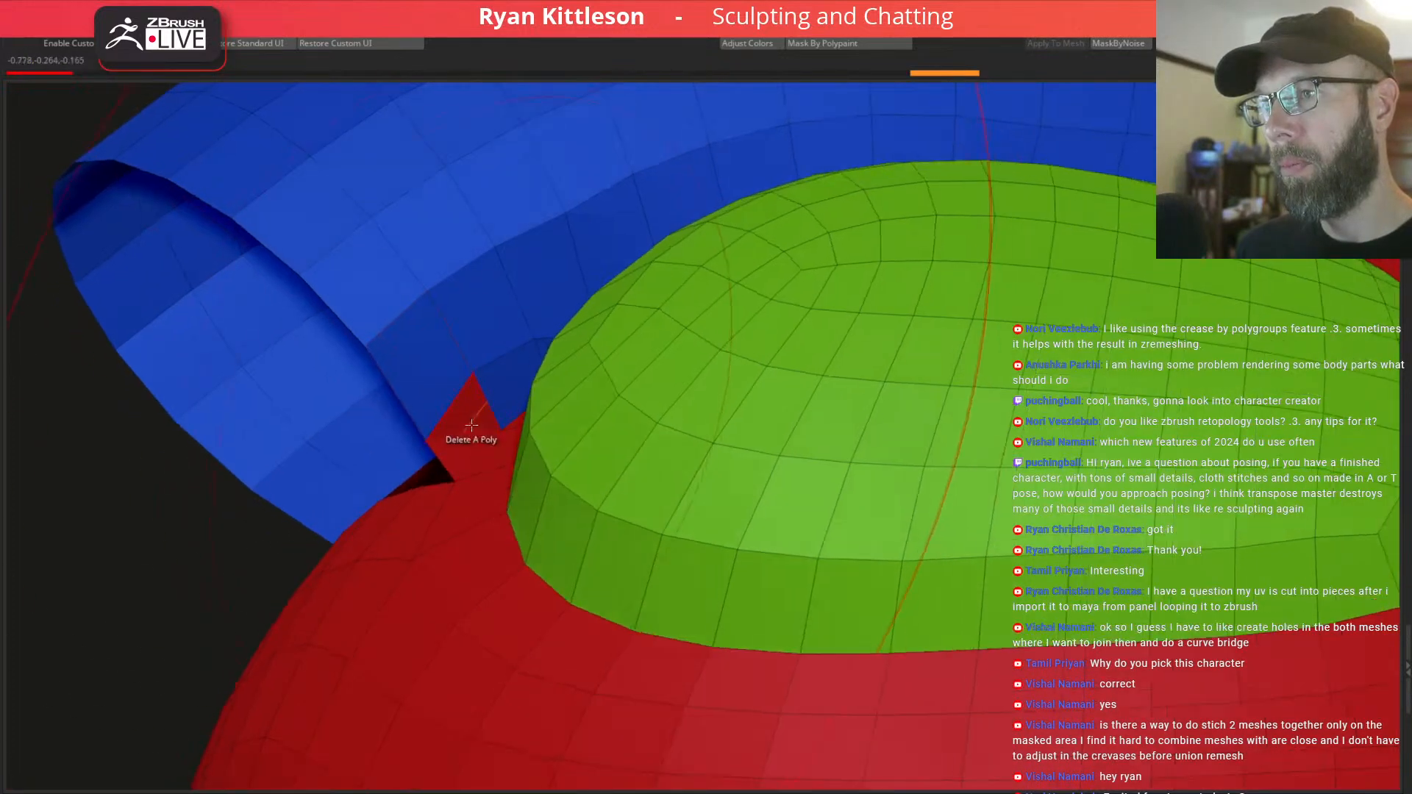
Mark the small armpit polygons, isolate them with the sleeve as one polygroup, and show the whole shirt again.
key(space)
click(464, 427)
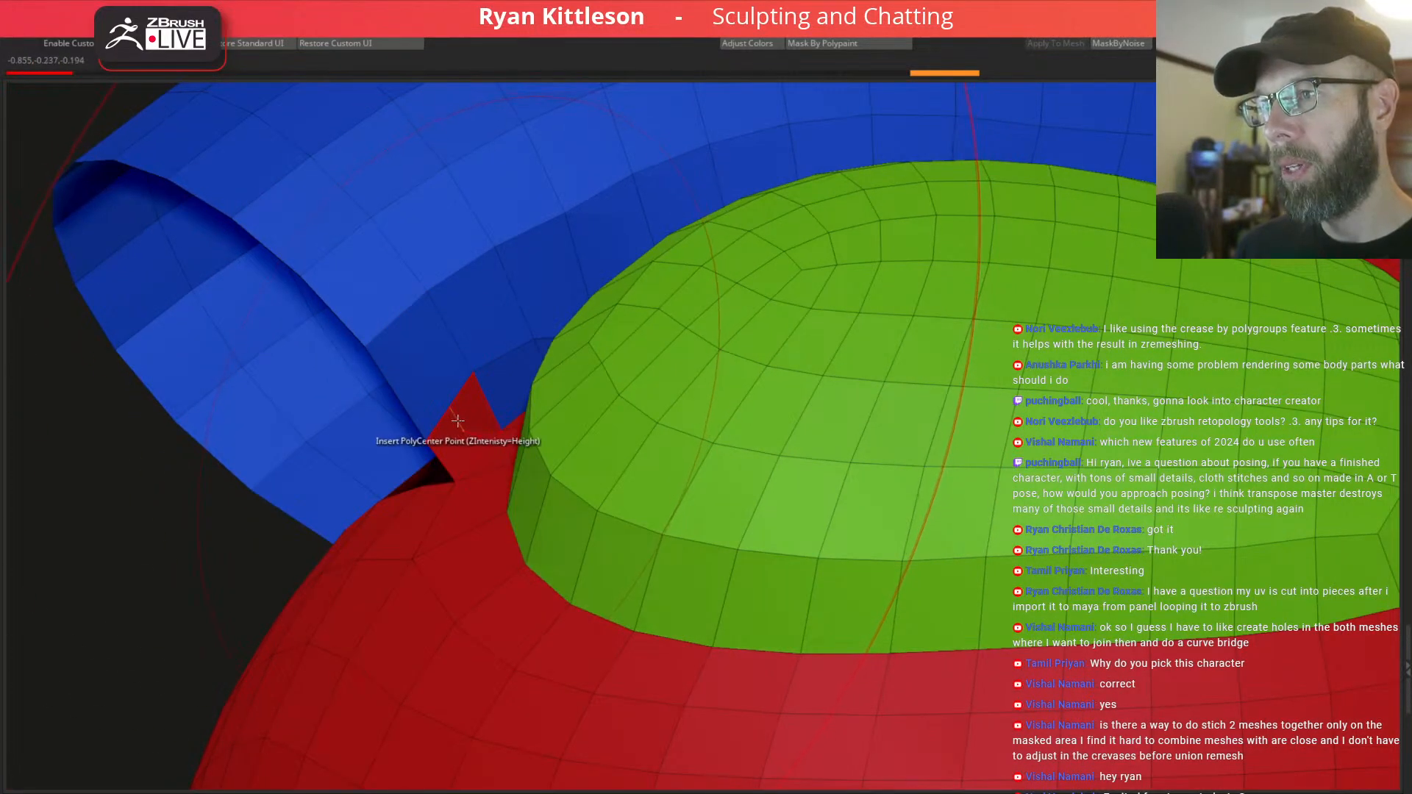
alt+click(462, 425)
ctrl+shift+click(474, 371)
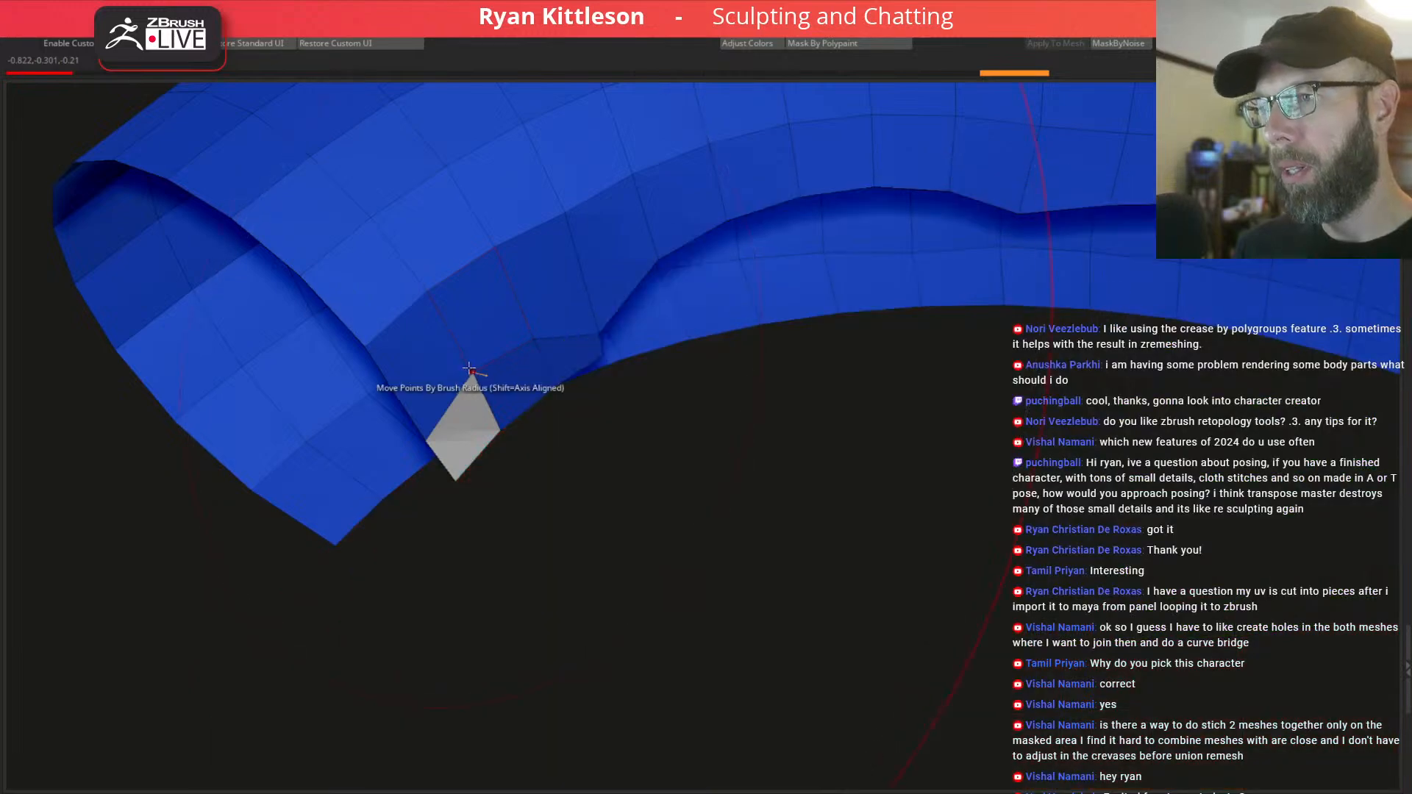
key(ctrl+w)
ctrl+shift+click(258, 553)
Examine the small stray patches of polygons wedged between the two chest pieces.
right_drag(460, 460, 535, 371)
right_drag(846, 383, 971, 706)
mouse_move(849, 412)
ctrl+right_down()
mouse_move(901, 487)
mouse_move(839, 450)
mouse_move(766, 321)
mouse_move(871, 408)
ctrl+right_up()
key(ctrl+z)
key(ctrl+z)
key(ctrl+z)
key(ctrl+z)
key(ctrl+z)
key(ctrl+z)
right_drag(874, 460, 896, 554)
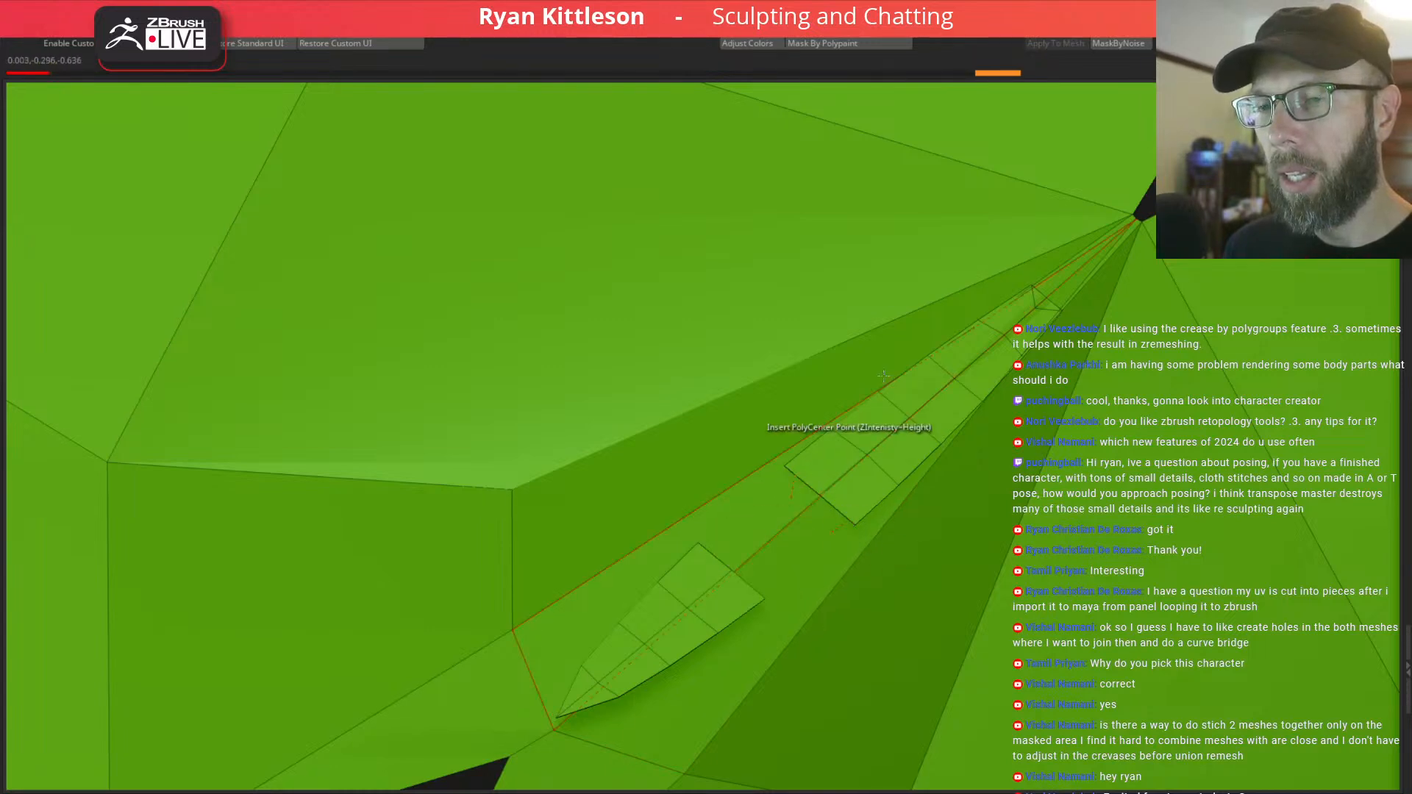
Isolate the stray strip between the chest pieces by growing the visible selection, and remove it from the shirt.
mouse_move(789, 507)
right_down()
mouse_move(824, 519)
mouse_move(781, 501)
right_up()
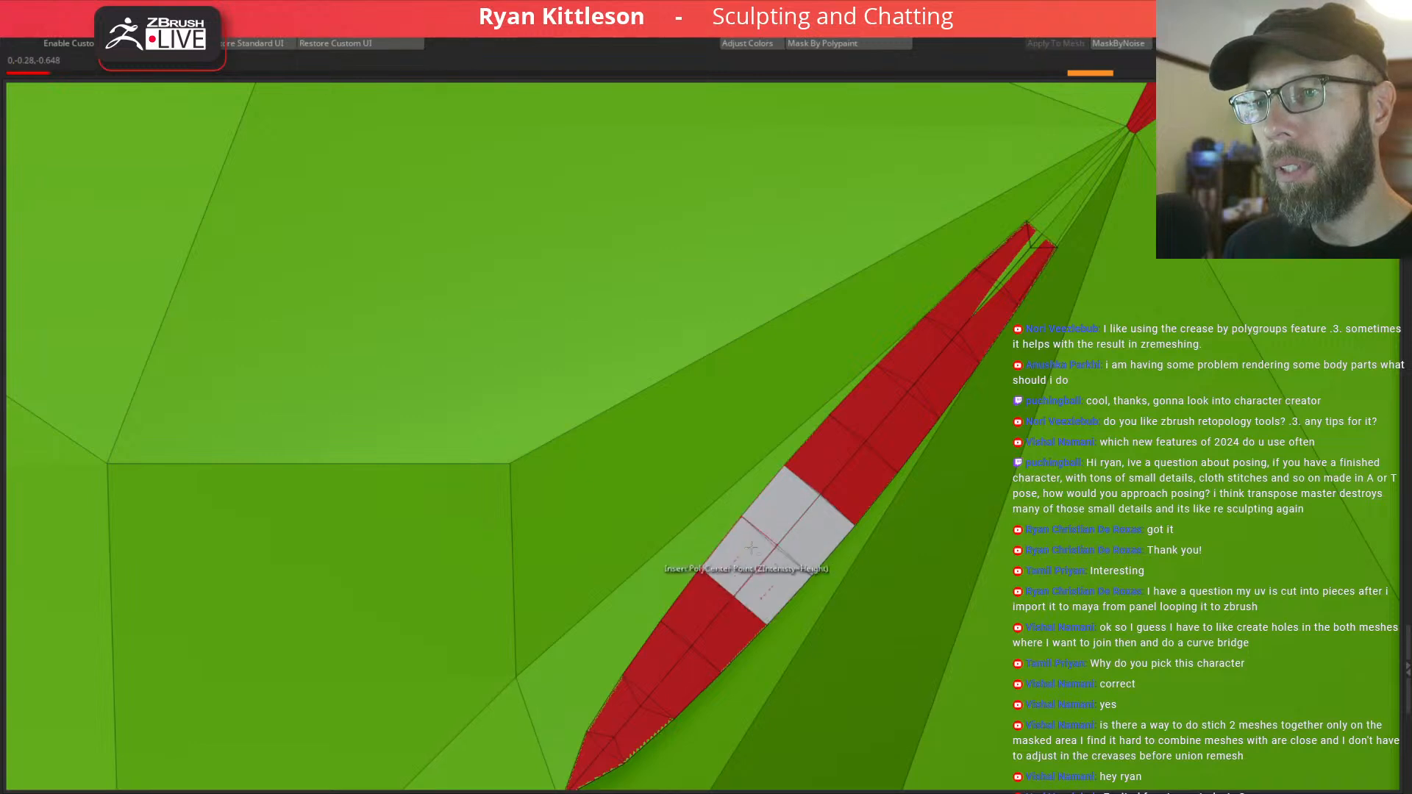
ctrl+shift+click(777, 545)
key(ctrl+shift+x)
key(ctrl+shift+x)
key(ctrl+shift+x)
key(ctrl+shift+x)
key(ctrl+shift+x)
key(ctrl+shift+x)
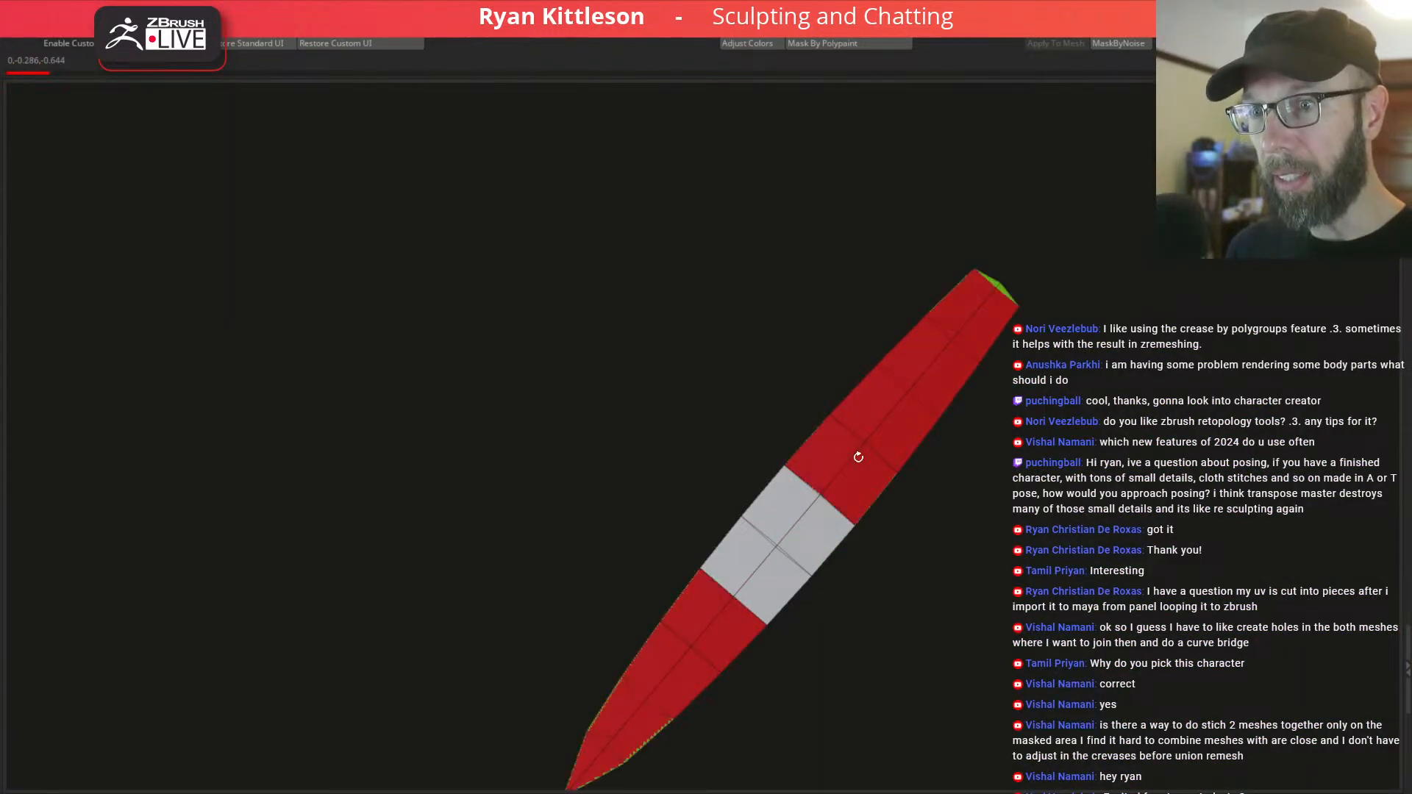
alt+drag(857, 306, 634, 181)
ctrl+shift+click(673, 356)
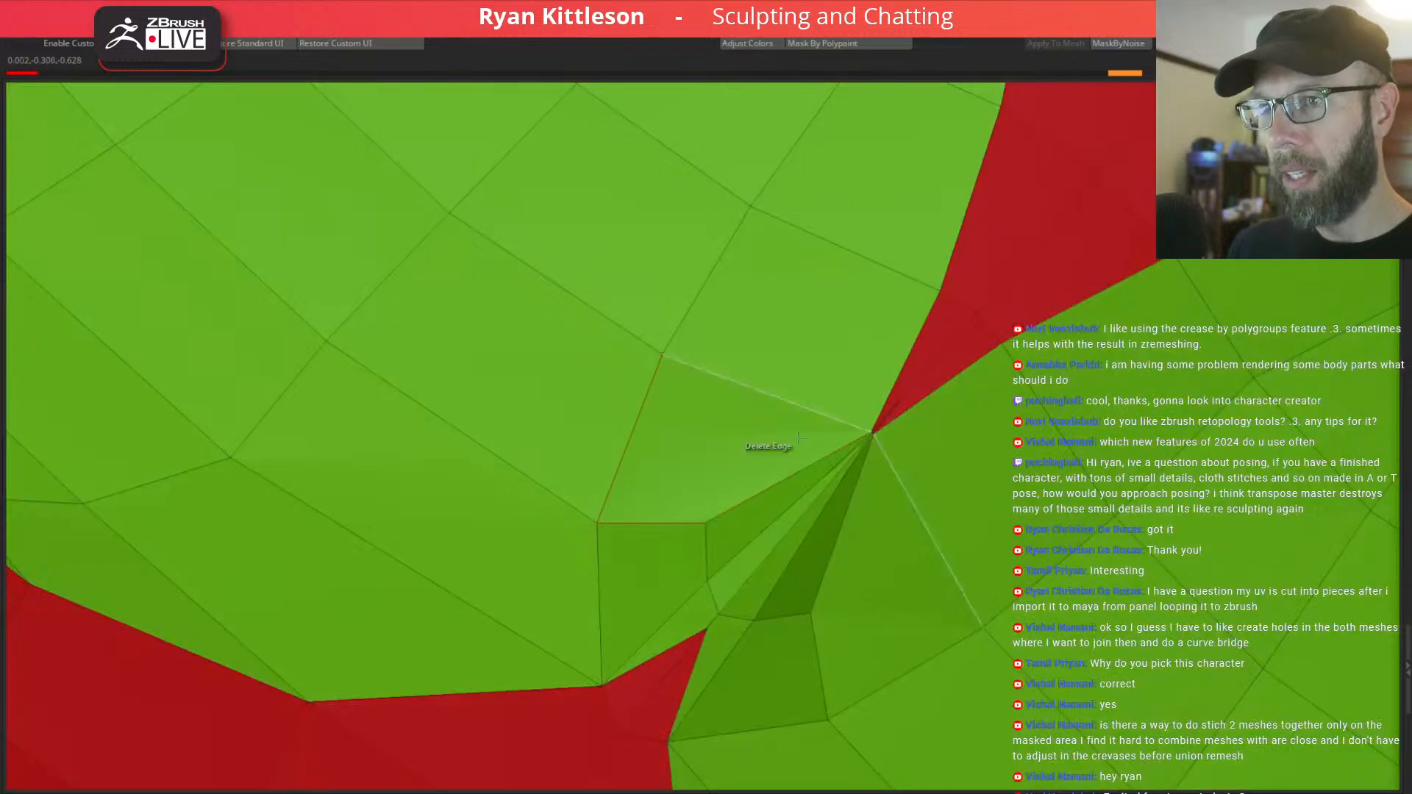
key(ctrl+Delete)
Delete the surplus edges above and below the bridge joining the two chest pieces.
right_drag(945, 465, 856, 491)
right_drag(769, 534, 701, 287)
right_drag(788, 410, 859, 471)
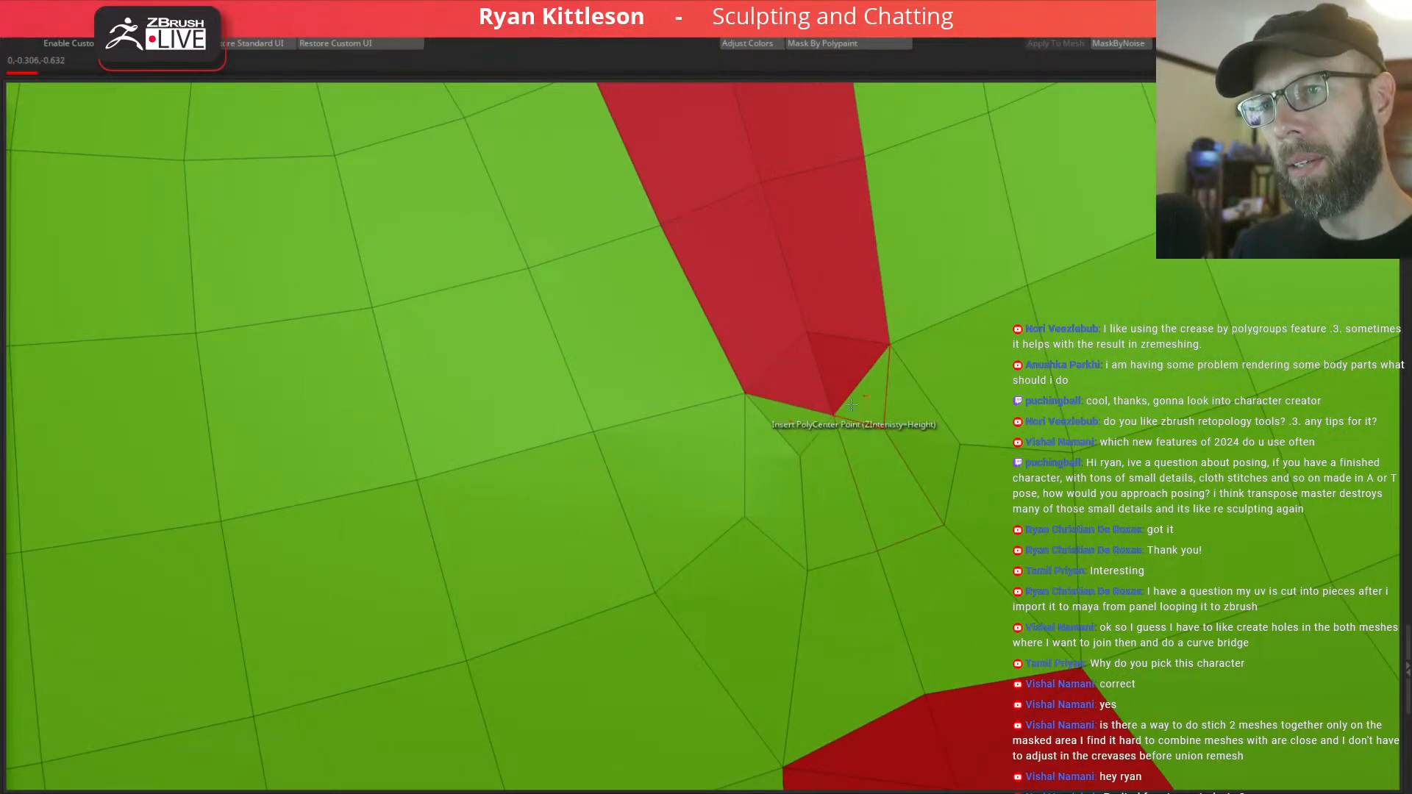
click(787, 402)
ctrl+right_drag(916, 431, 923, 524)
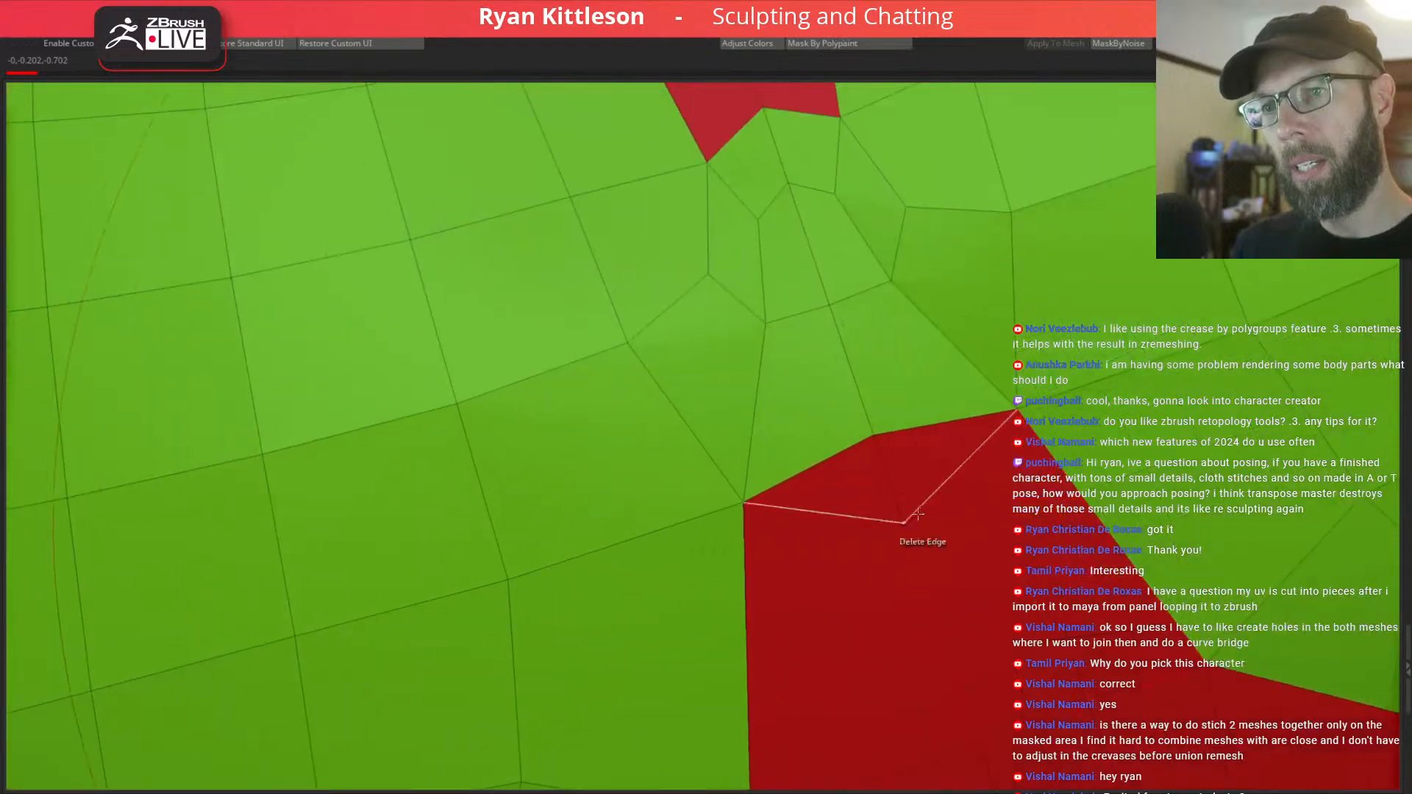
click(890, 481)
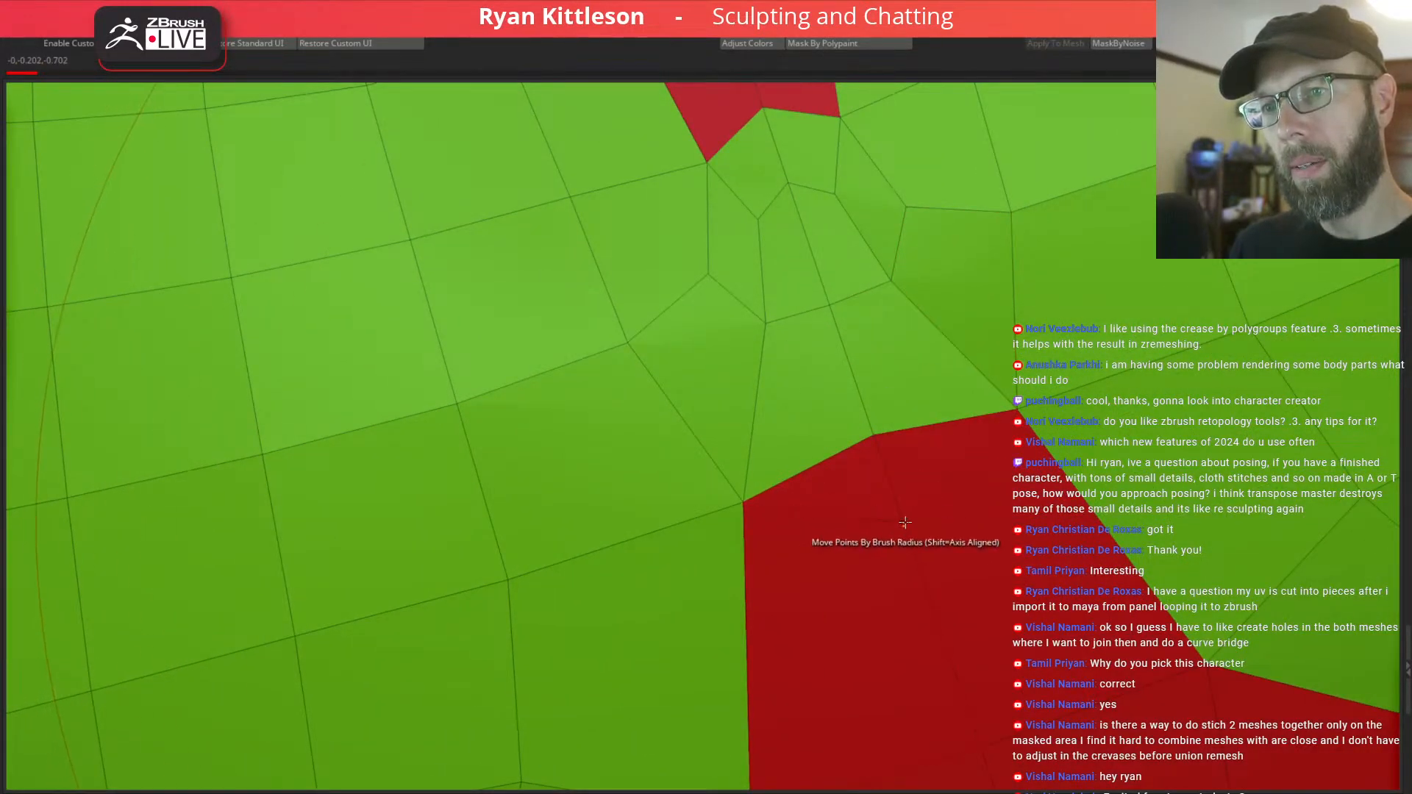
Set the ZModeler point action to Stitch and adjust the brush's draw size.
key(space)
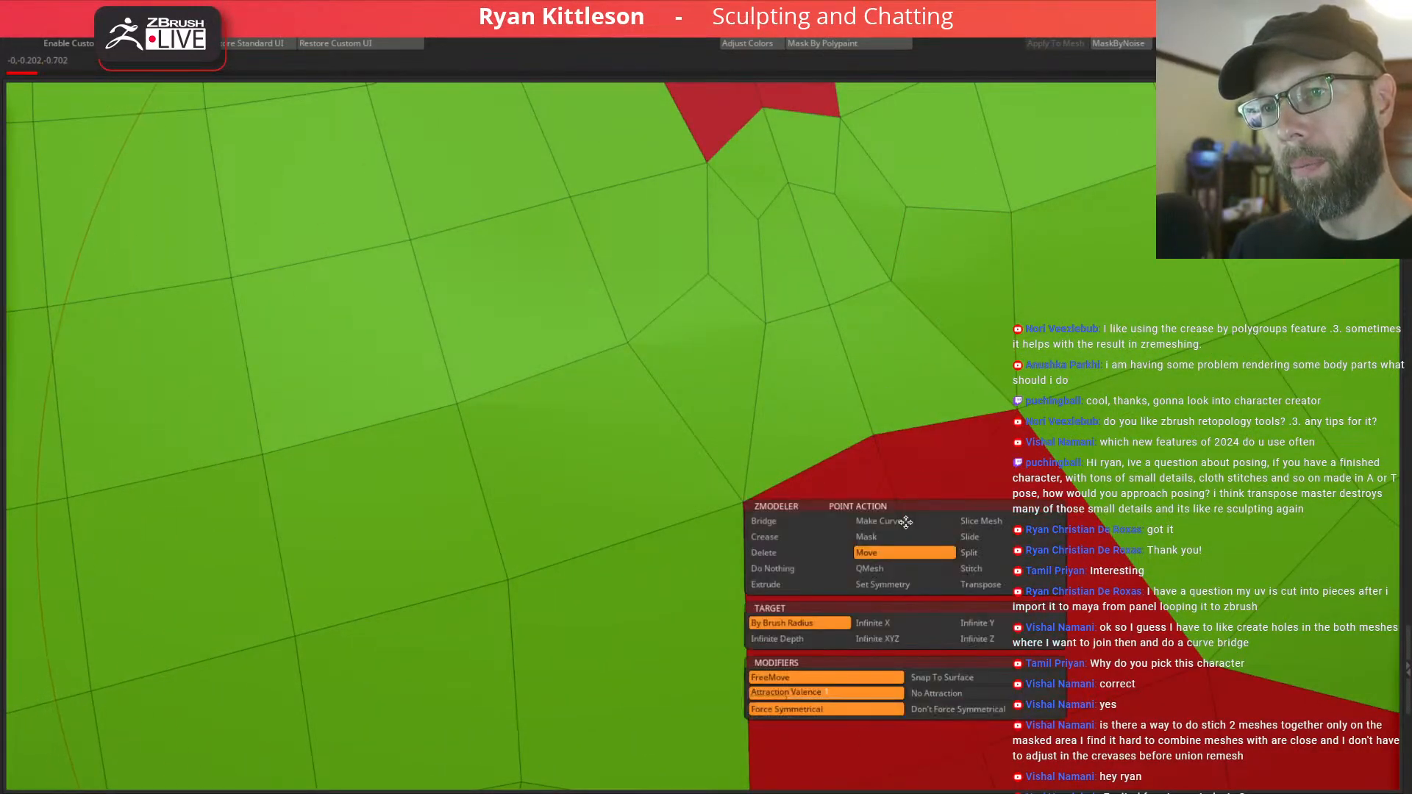
click(975, 554)
key(space)
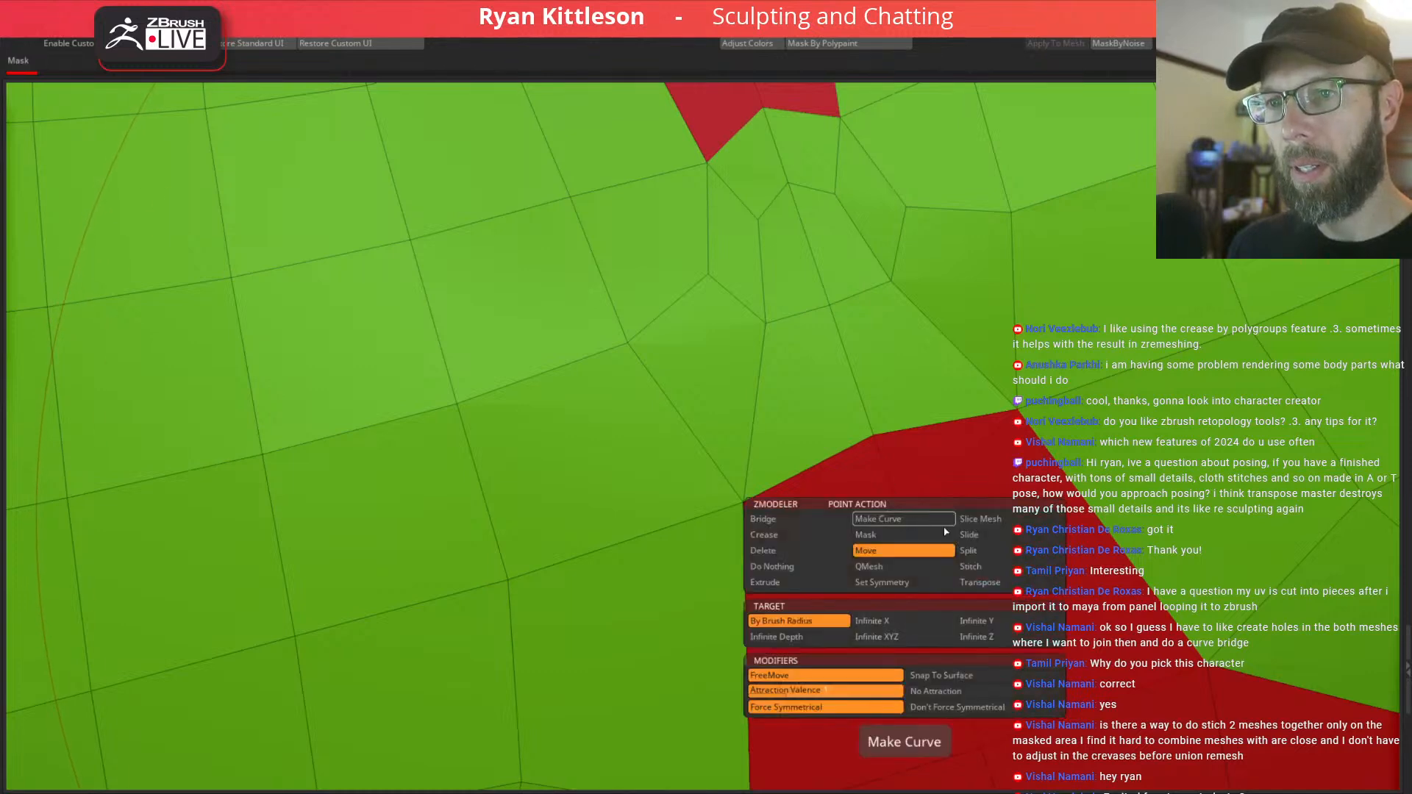
click(977, 567)
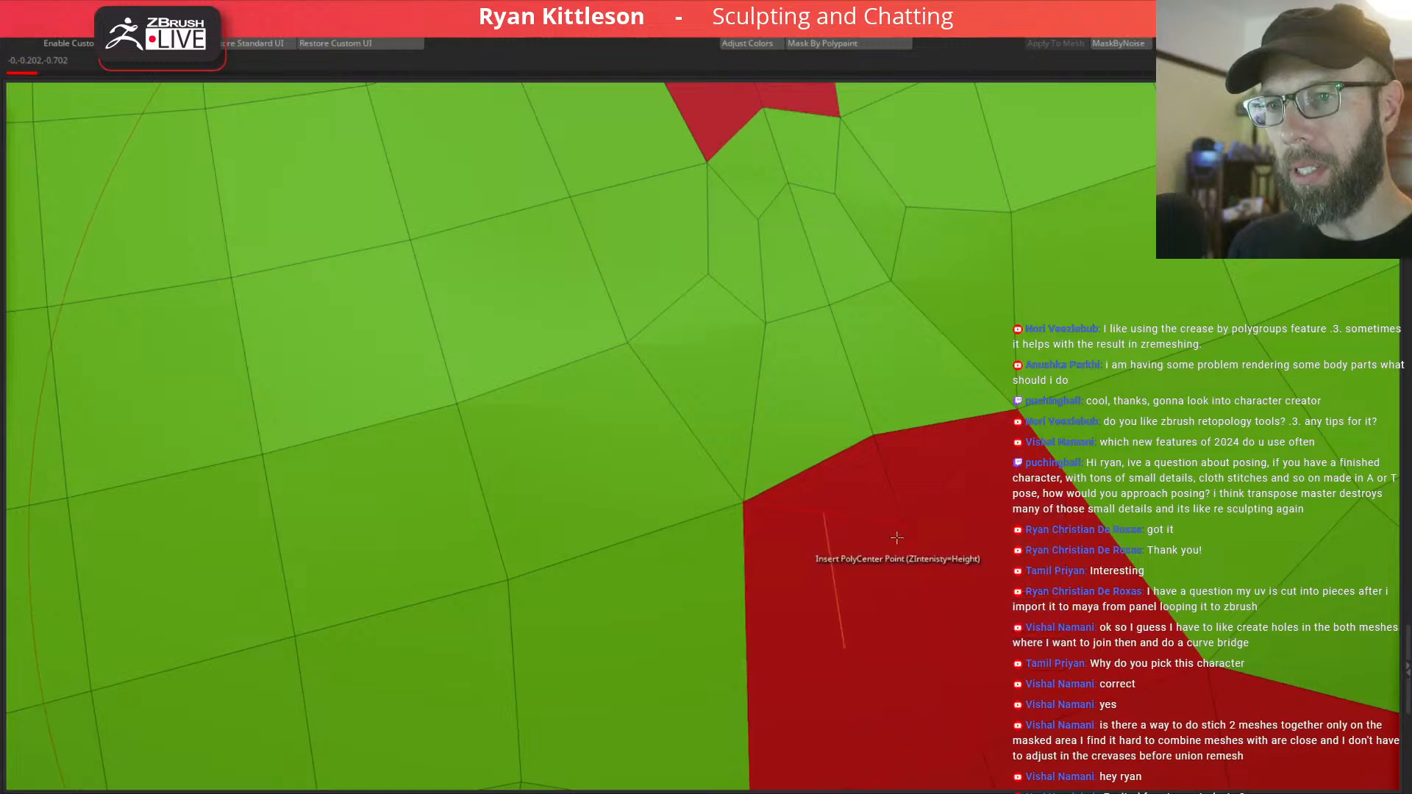
ctrl+right_drag(882, 474, 815, 389)
key(space)
click(855, 392)
key(space)
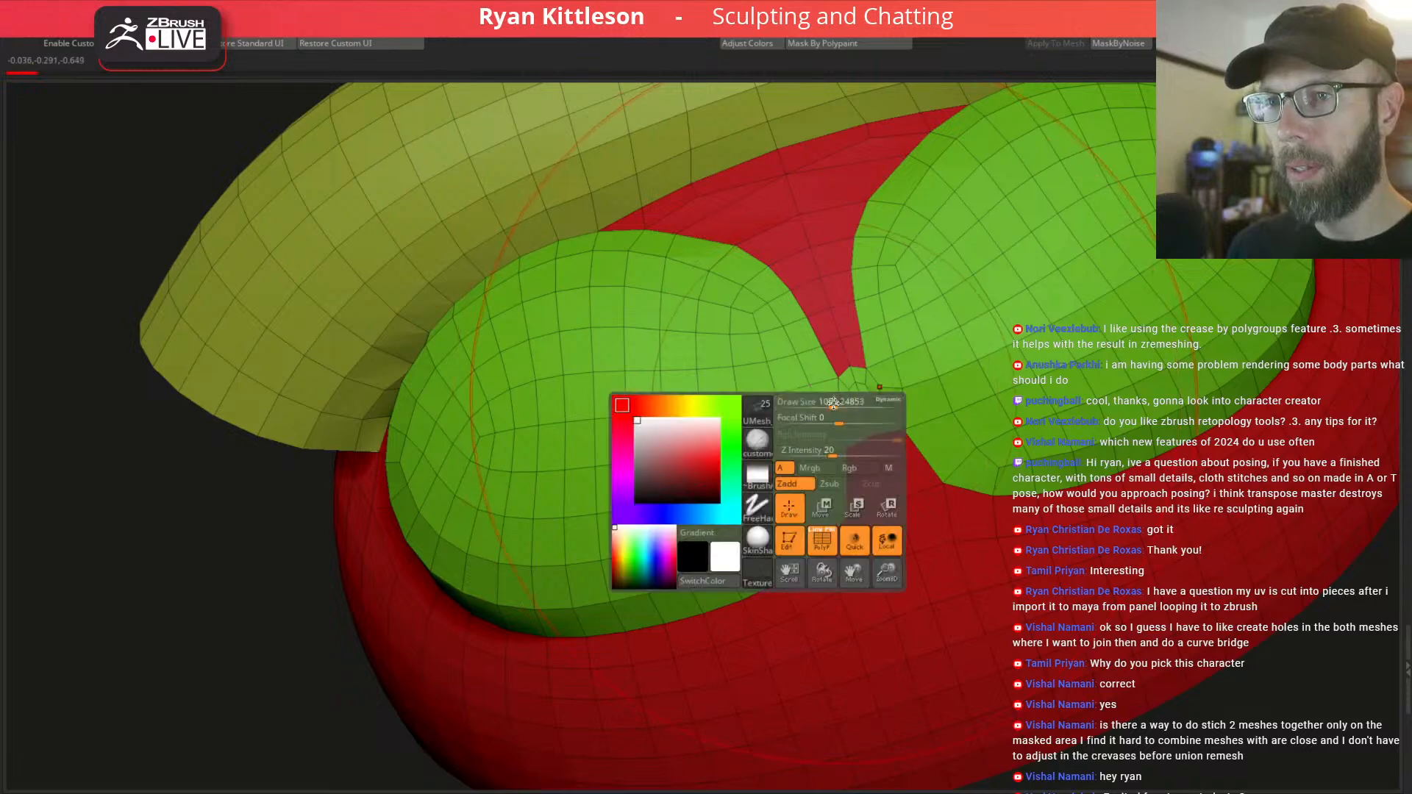
mouse_move(834, 403)
mouse_down()
mouse_move(808, 404)
mouse_move(845, 408)
mouse_up()
Preview the shirt smoothed and without wireframe around the chest junction, and restore the wireframe editing view.
key(d)
key(shift+f)
mouse_move(899, 378)
right_down()
mouse_move(949, 401)
mouse_move(983, 474)
mouse_move(990, 540)
right_up()
key(shift+f)
key(shift+d)
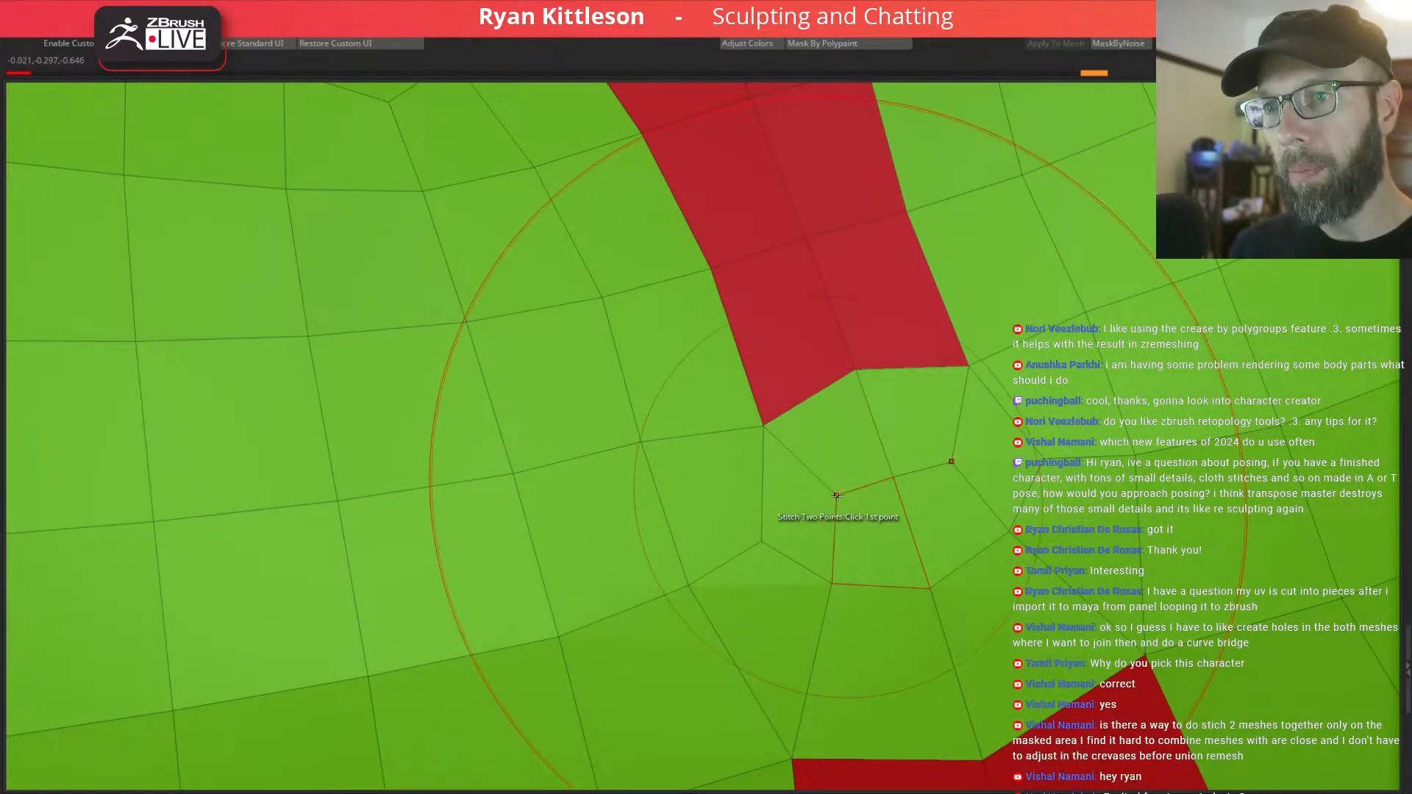
Reduce the ZModeler brush's draw size and smooth the points around the bridge joining the two chest pieces.
key(space)
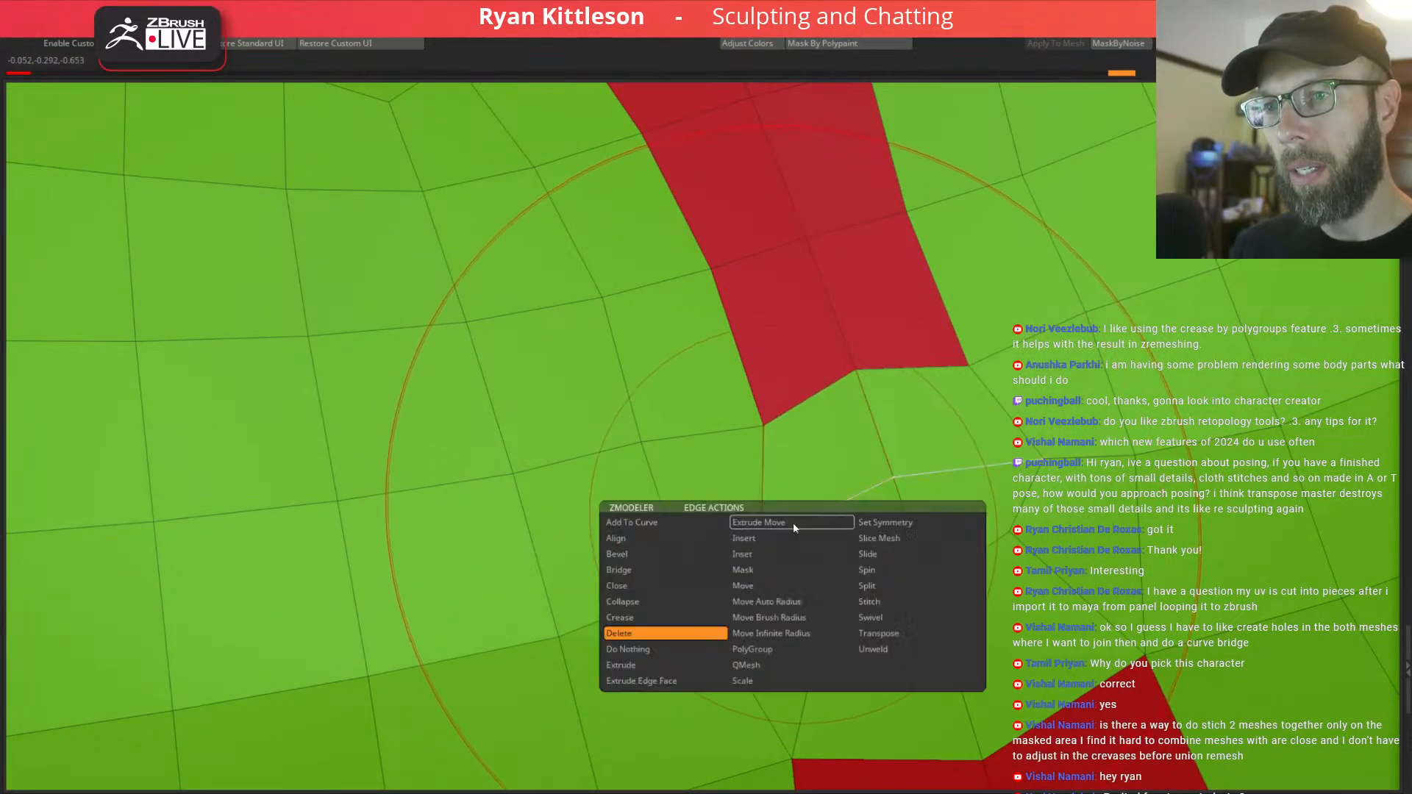
key(space)
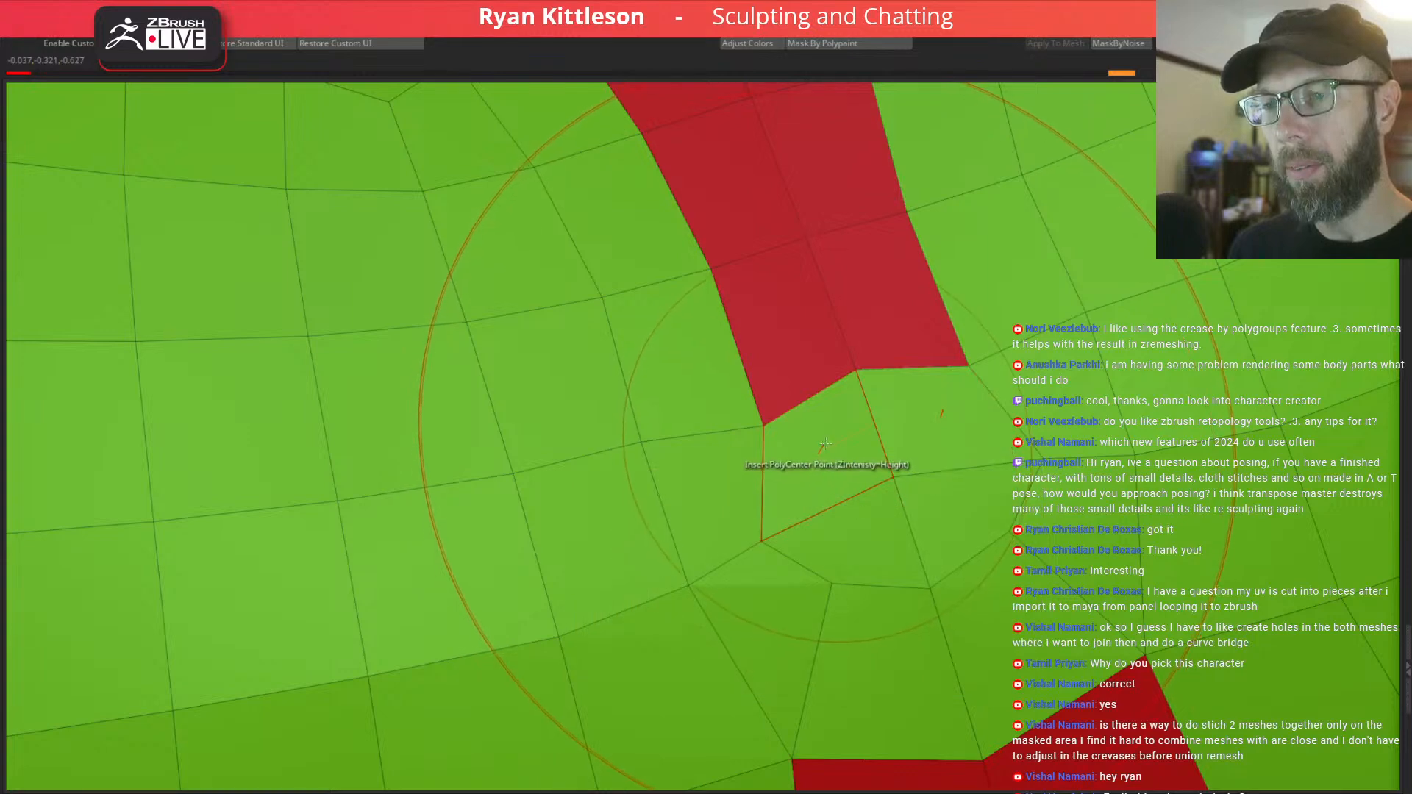
key(space)
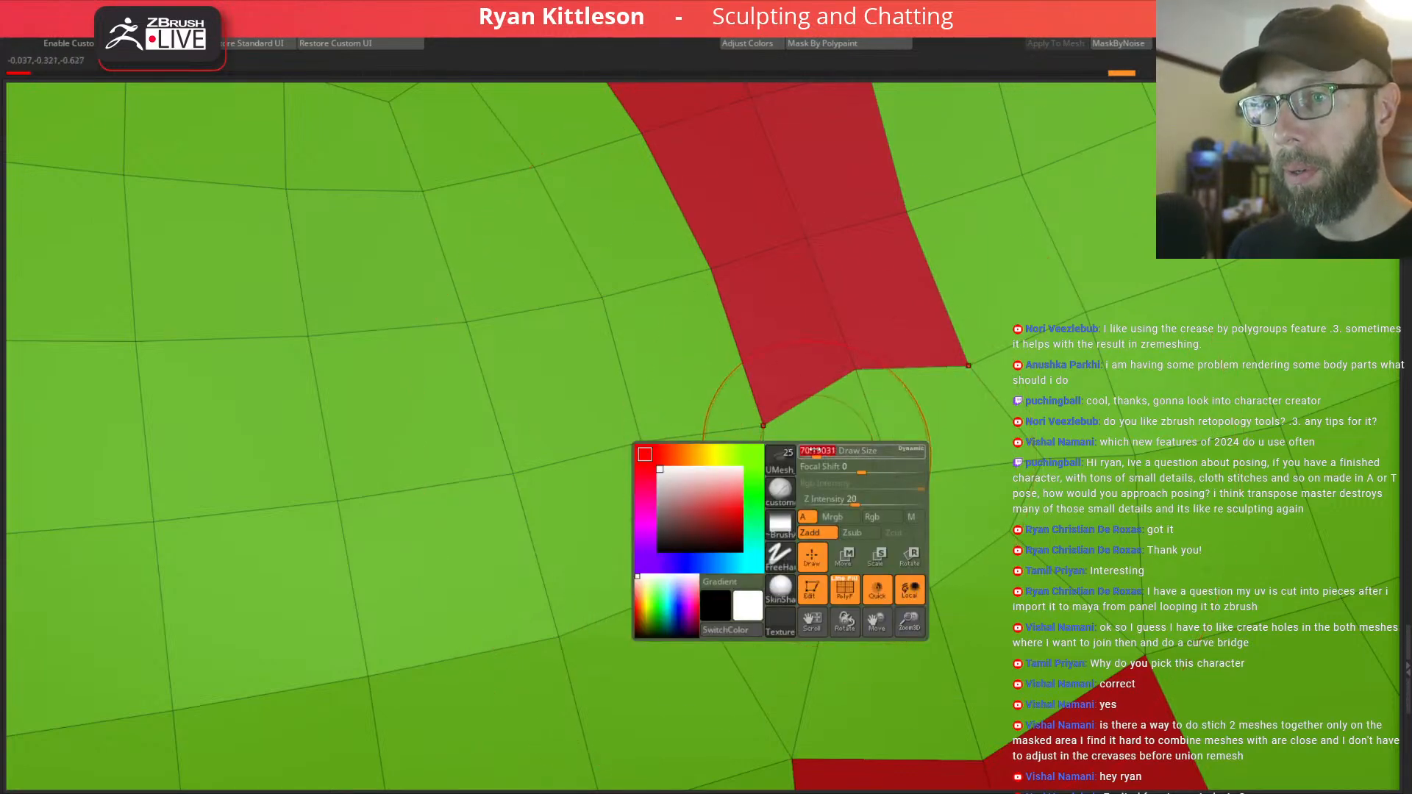
shift+drag(786, 517, 790, 513)
shift+drag(868, 434, 918, 393)
Set the ZModeler point and edge actions to Slice Mesh and slice an edge line across the red panel between collar and chest.
ctrl+right_drag(923, 392, 914, 306)
key(shift+f)
mouse_move(920, 416)
right_down()
mouse_move(993, 430)
mouse_move(933, 323)
mouse_move(924, 246)
mouse_move(905, 267)
mouse_move(909, 357)
mouse_move(875, 254)
mouse_move(891, 249)
mouse_move(880, 237)
mouse_move(898, 268)
mouse_move(858, 255)
right_up()
key(shift+f)
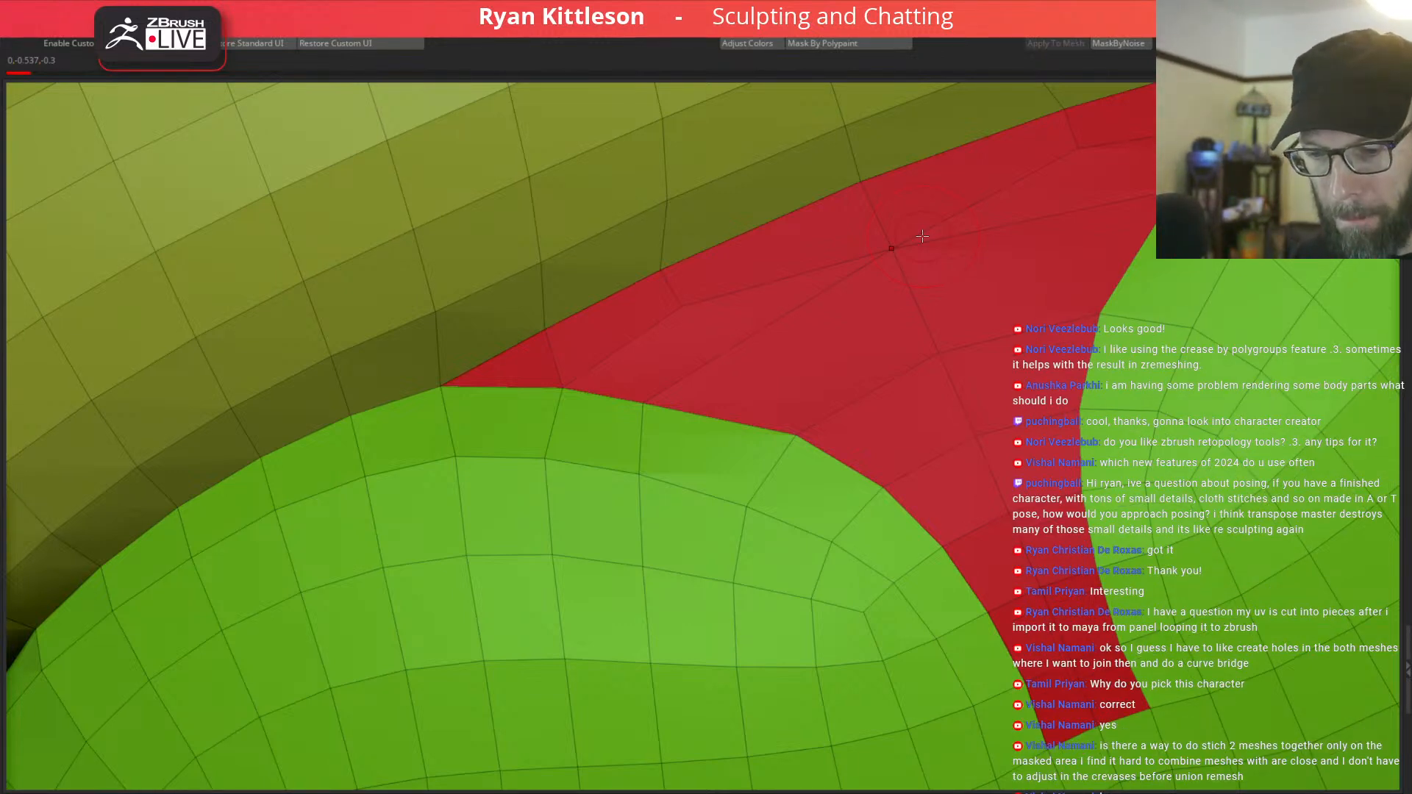
mouse_move(978, 390)
right_down()
mouse_move(993, 400)
mouse_move(894, 311)
mouse_move(912, 335)
mouse_move(941, 311)
right_up()
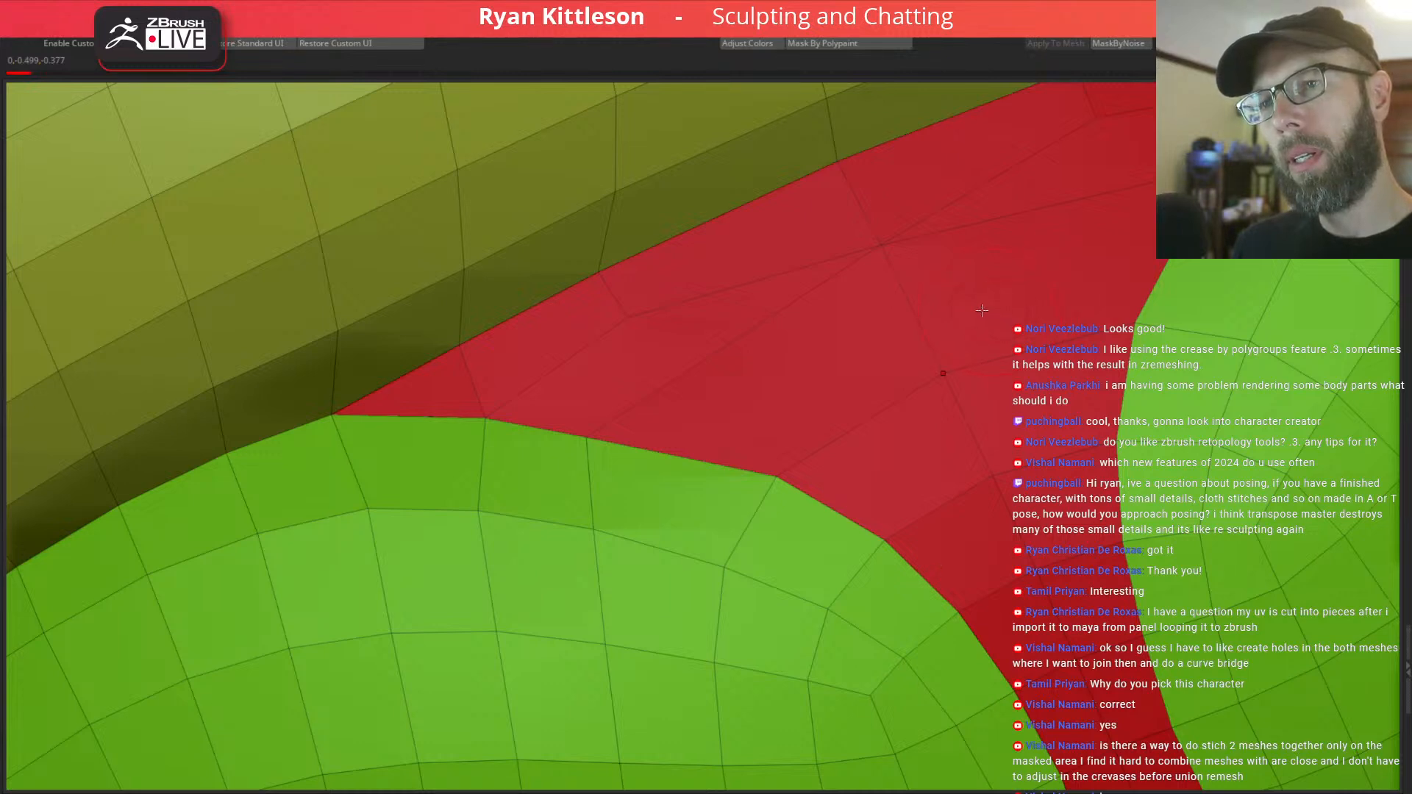
key(space)
click(711, 317)
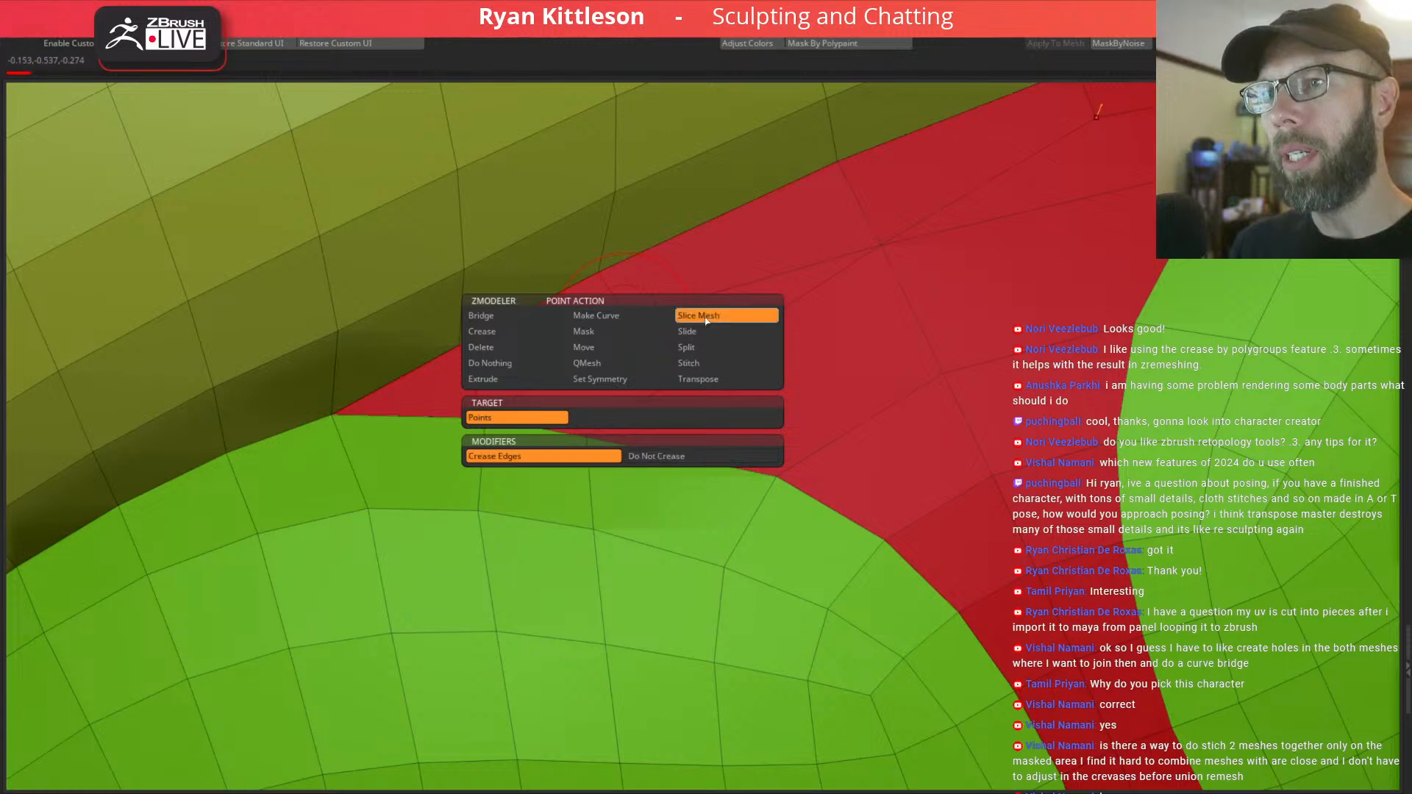
key(space)
click(818, 353)
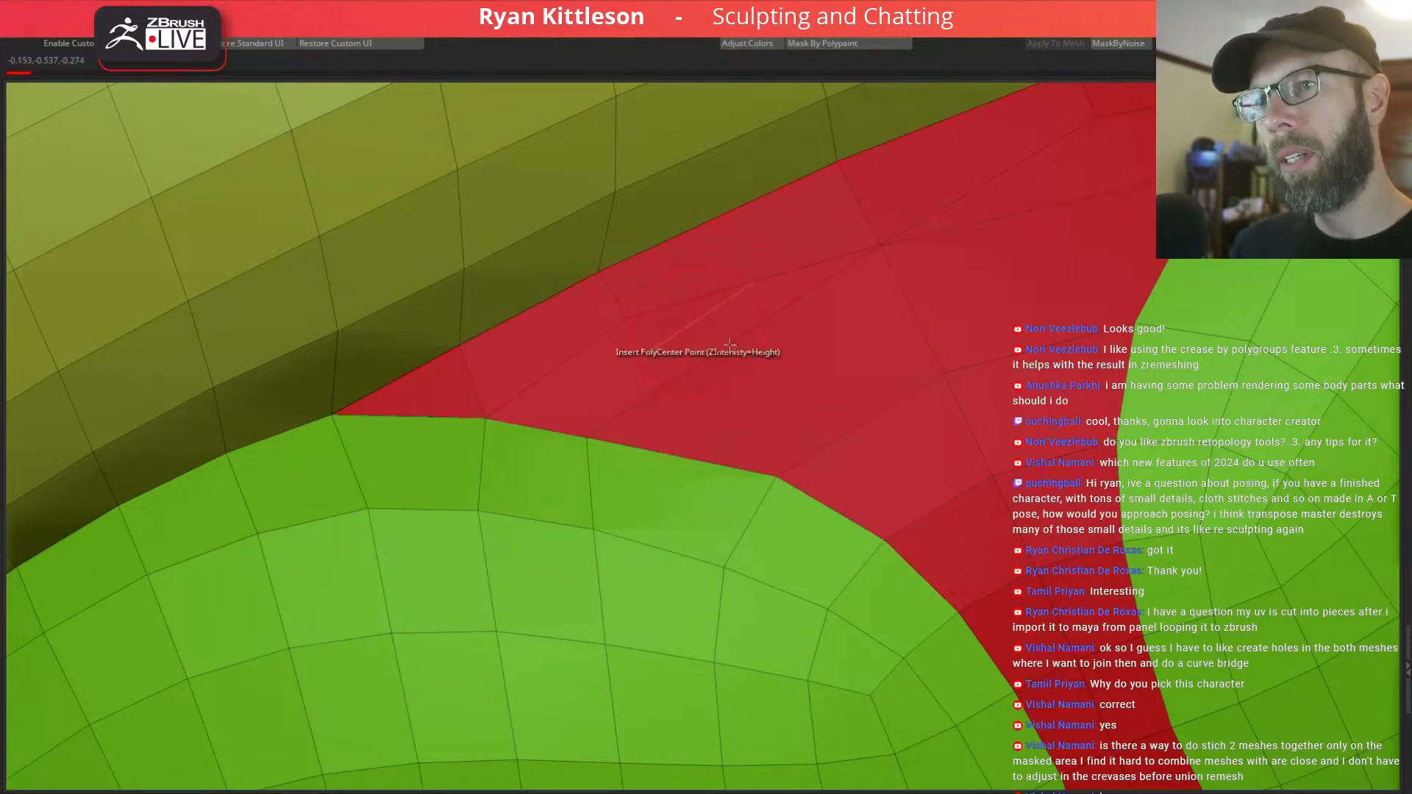
click(782, 373)
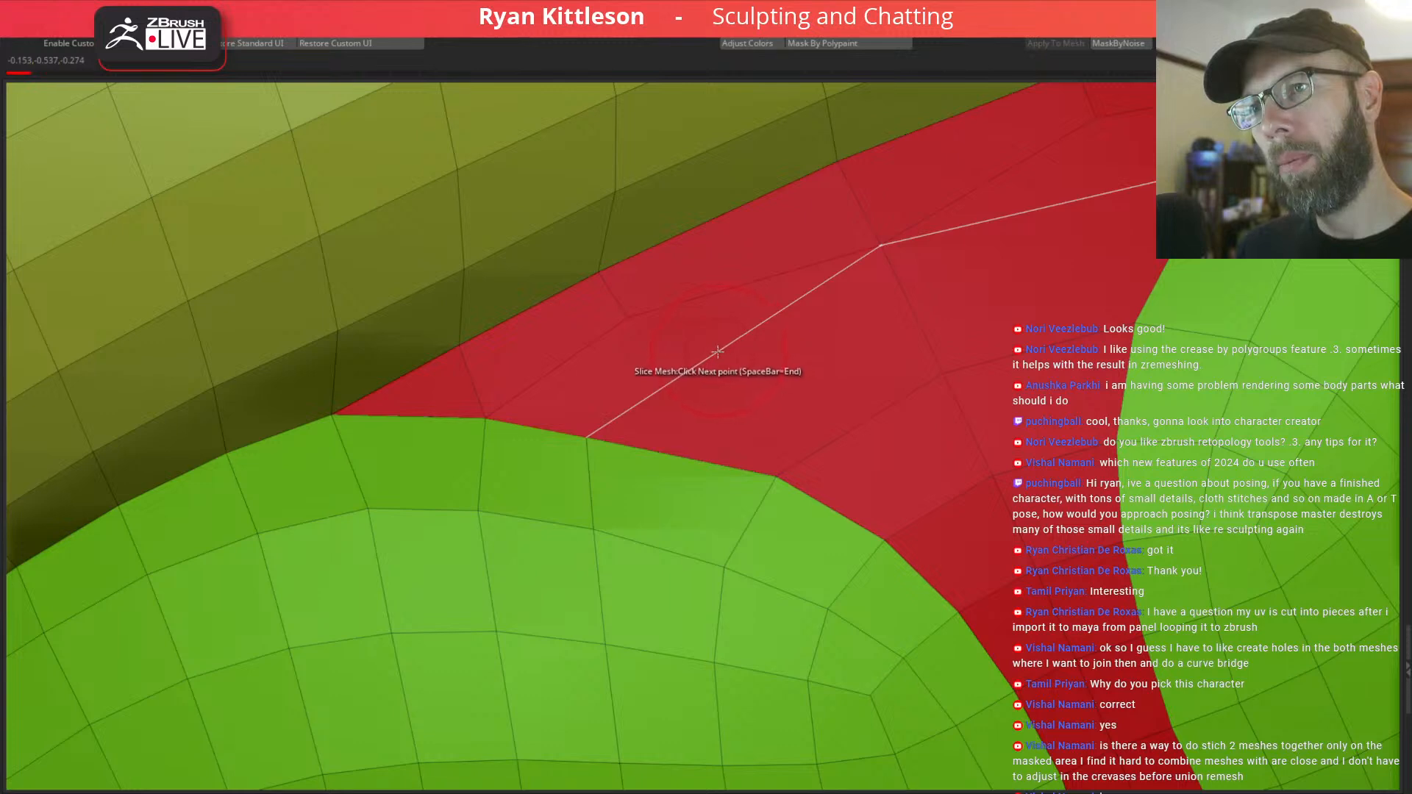
click(718, 351)
key(space)
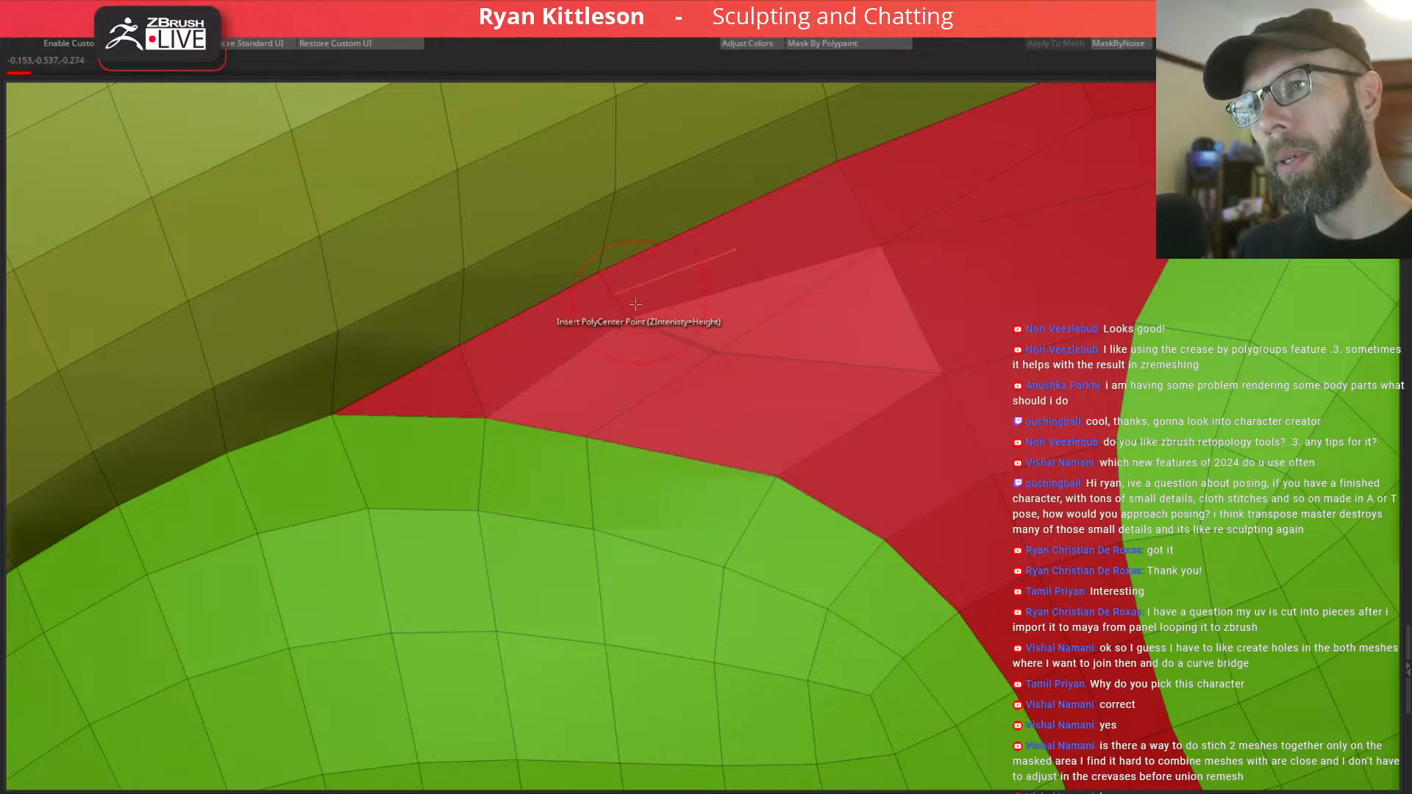
Slice another edge line just below the collar in the red panel, and delete the surplus edge between the slices.
click(870, 197)
click(858, 202)
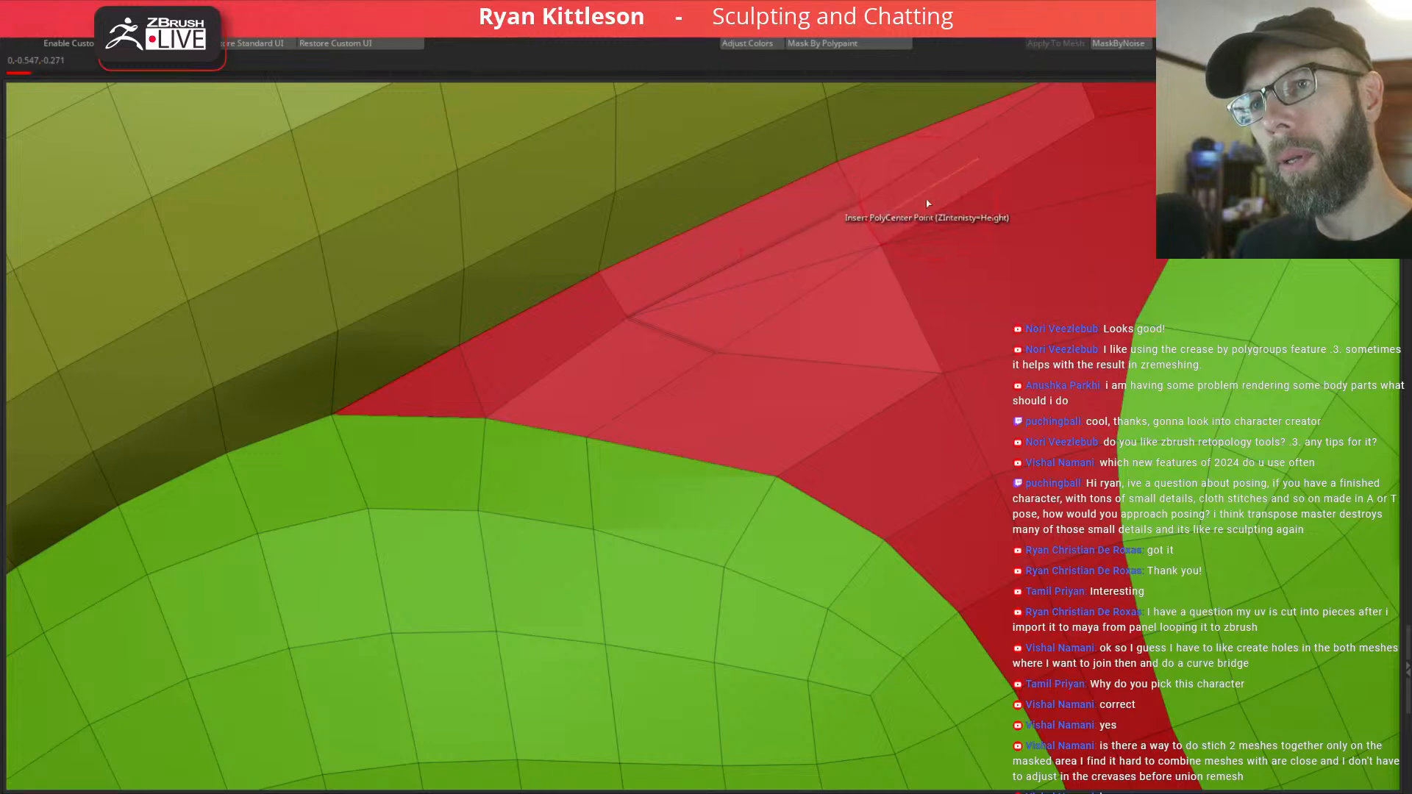
right_drag(818, 265, 784, 281)
key(space)
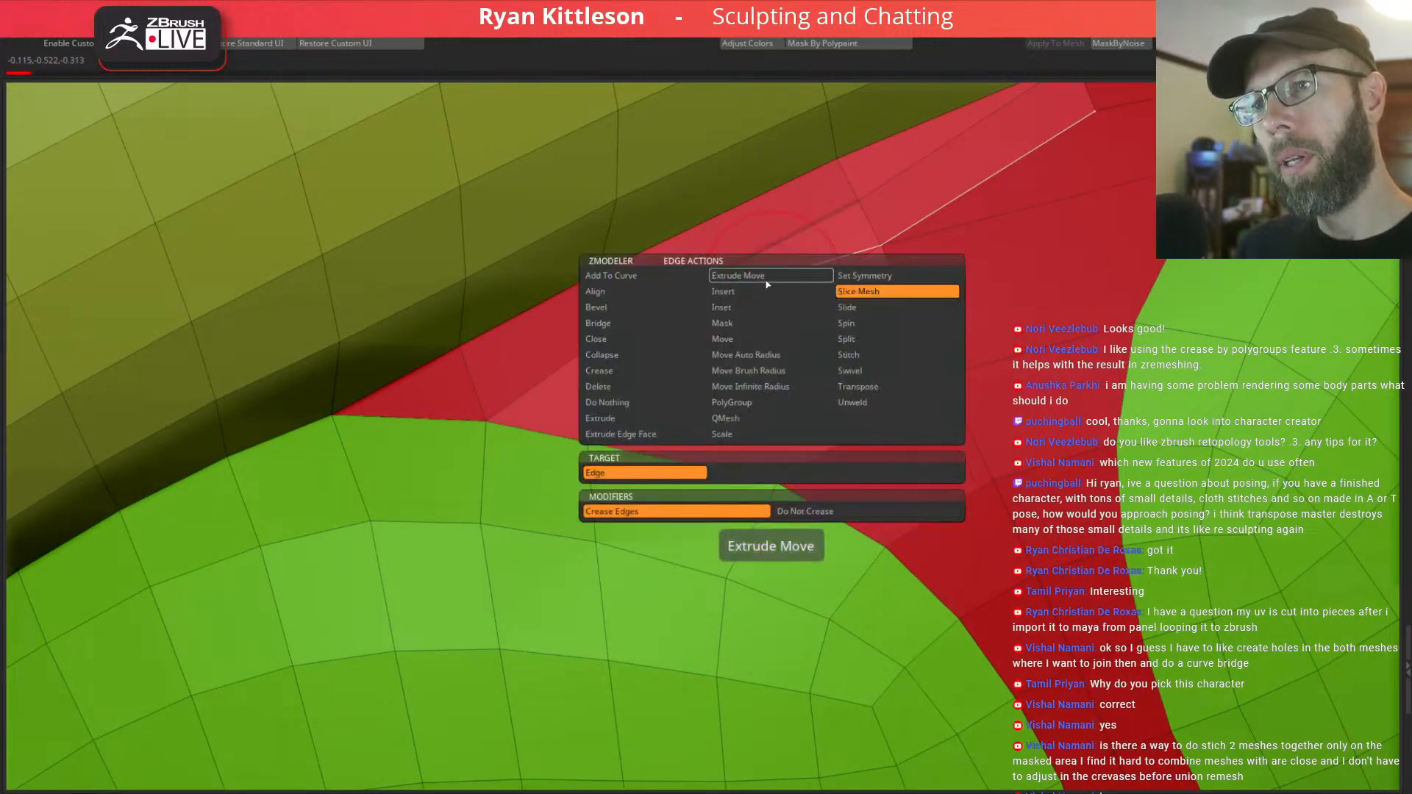
click(609, 390)
click(770, 277)
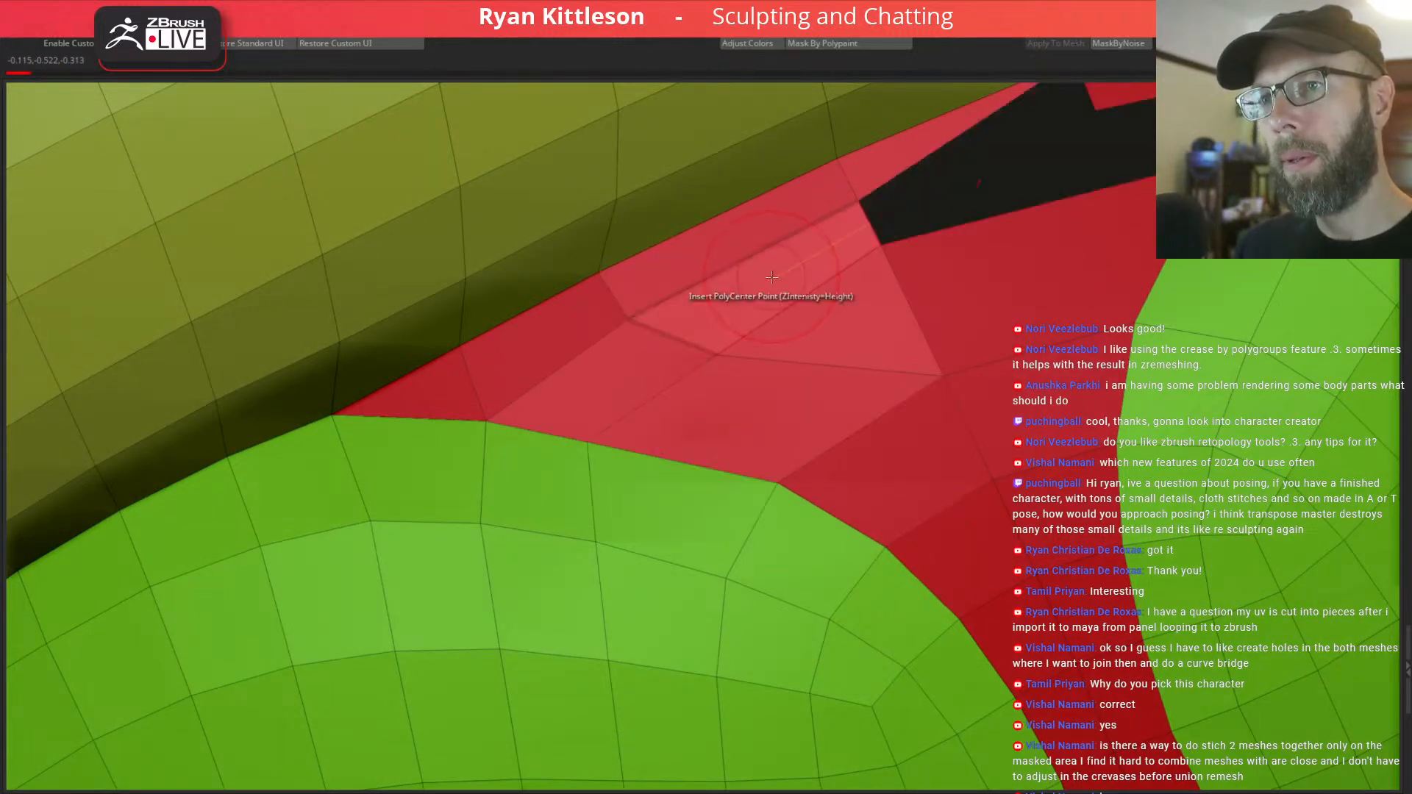
Inspect the reworked red panel beneath the collar, and preview the shirt smoothed without wireframe before restoring the wireframe.
right_drag(870, 335, 912, 474)
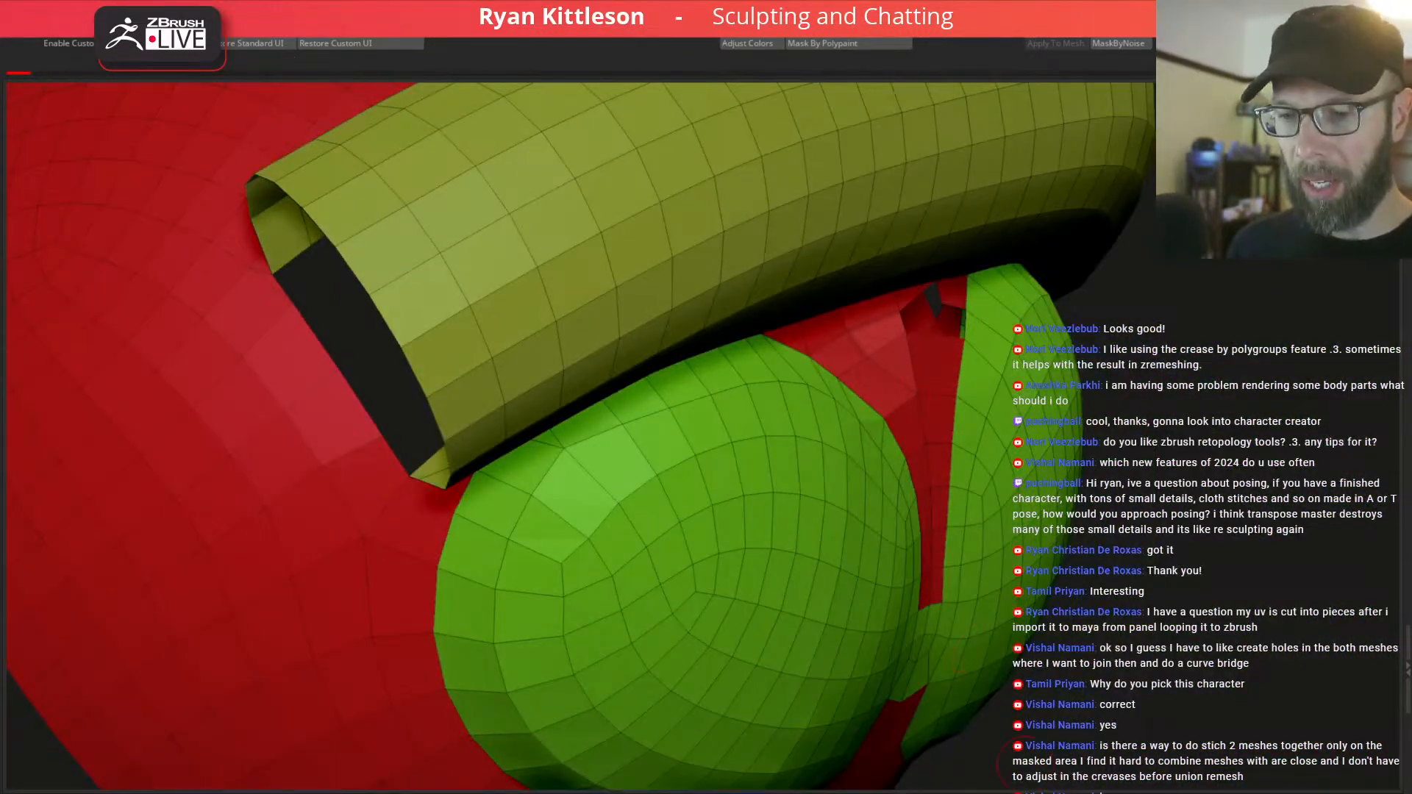
right_drag(993, 412, 809, 423)
ctrl+right_drag(876, 265, 938, 361)
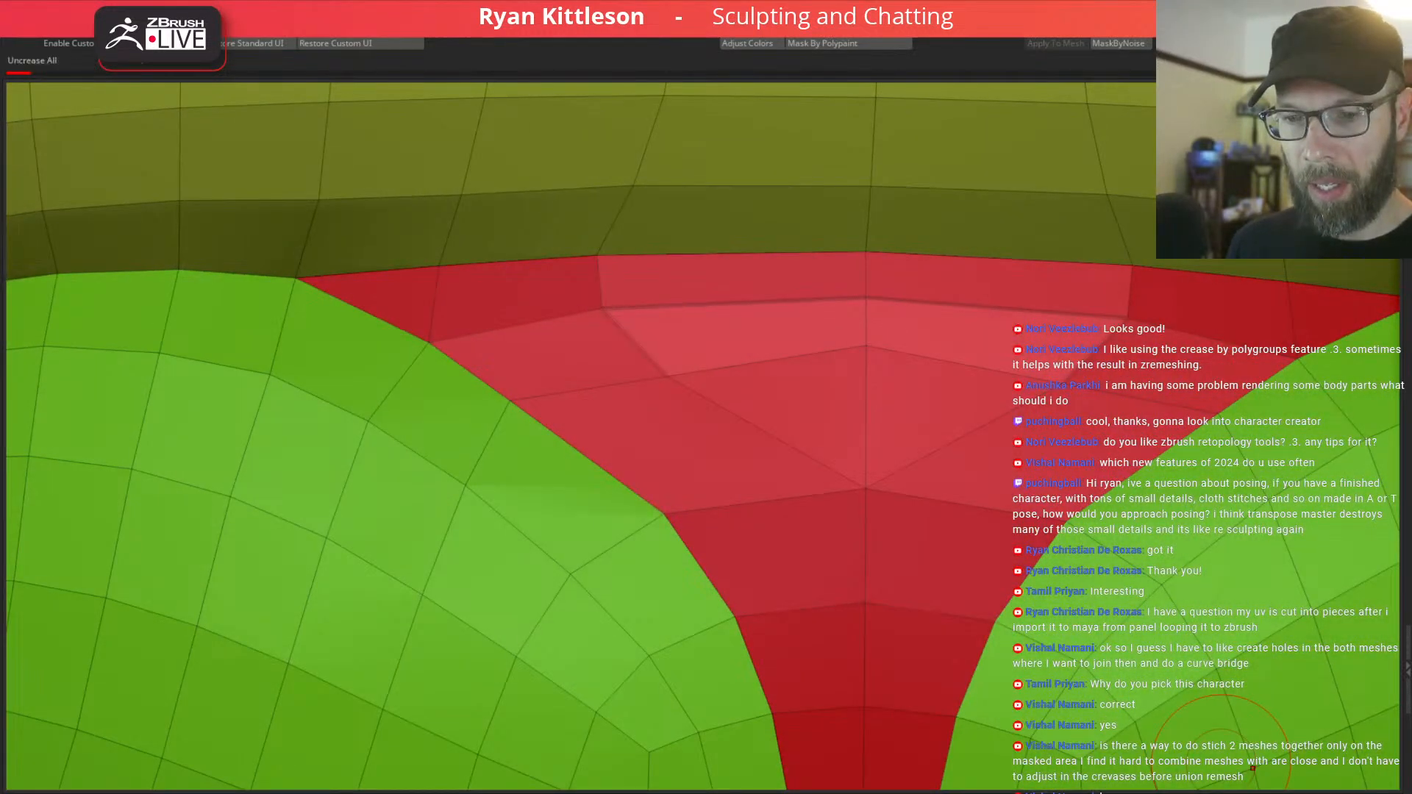
right_drag(837, 360, 883, 444)
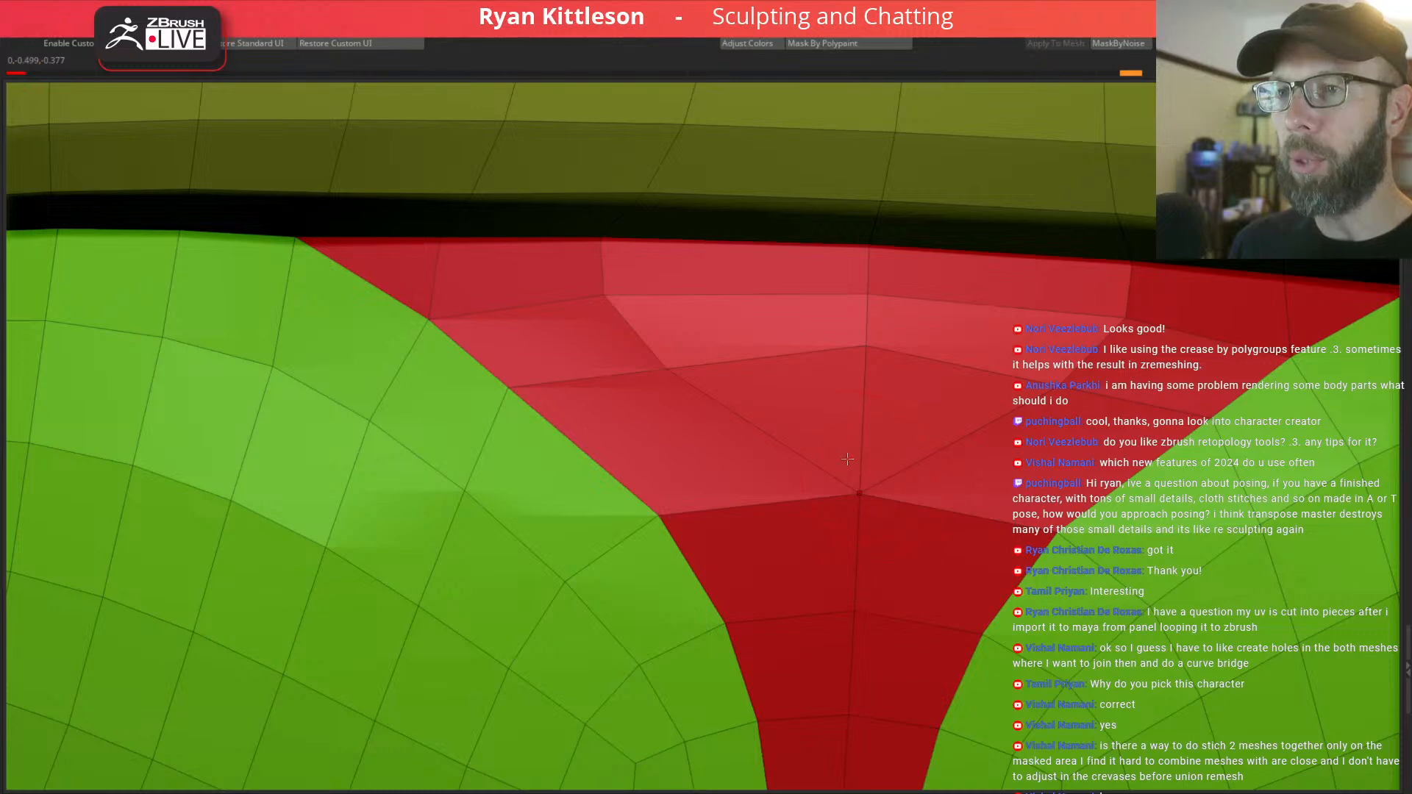
right_drag(857, 464, 821, 362)
right_drag(842, 434, 822, 360)
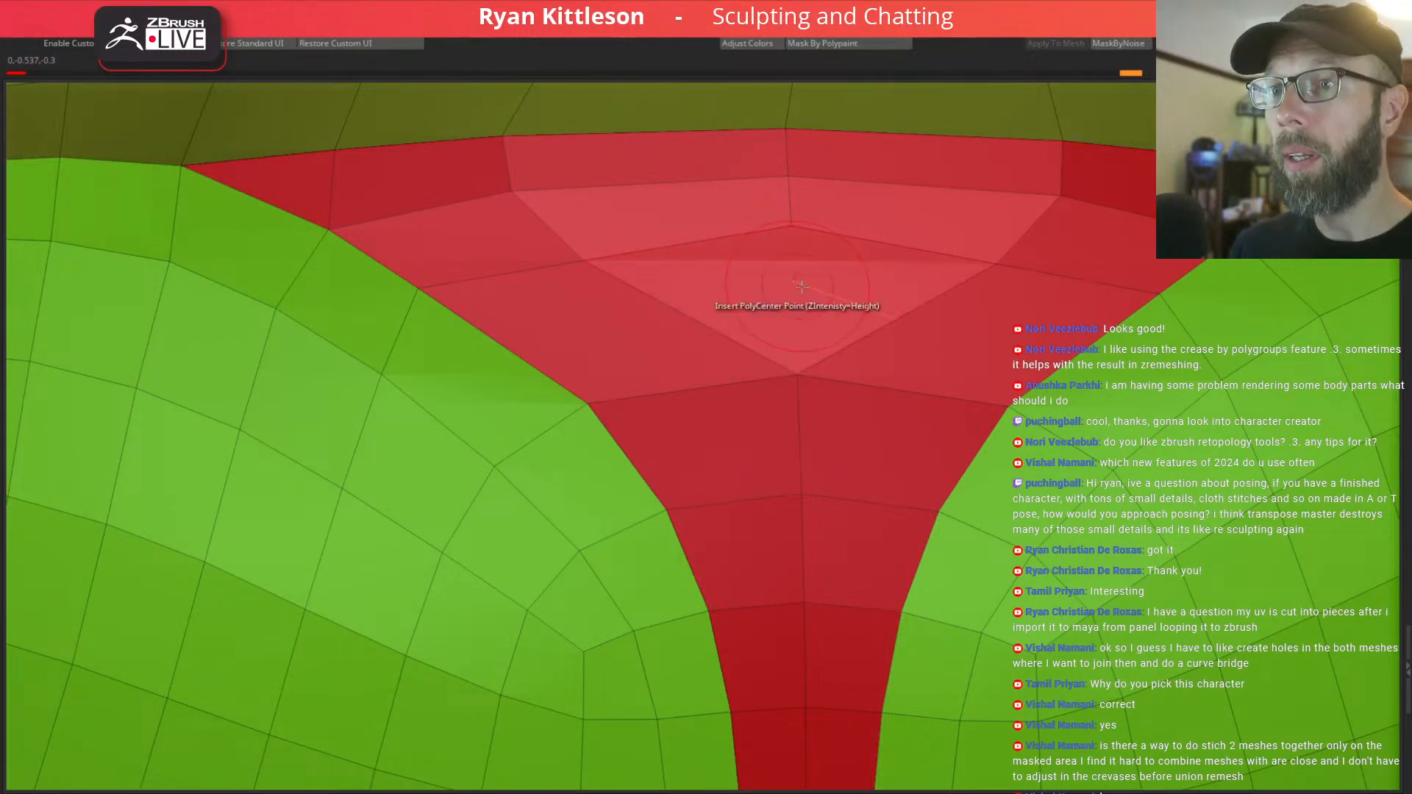
ctrl+right_drag(996, 262, 621, 117)
key(d)
right_drag(965, 221, 1021, 322)
key(shift+f)
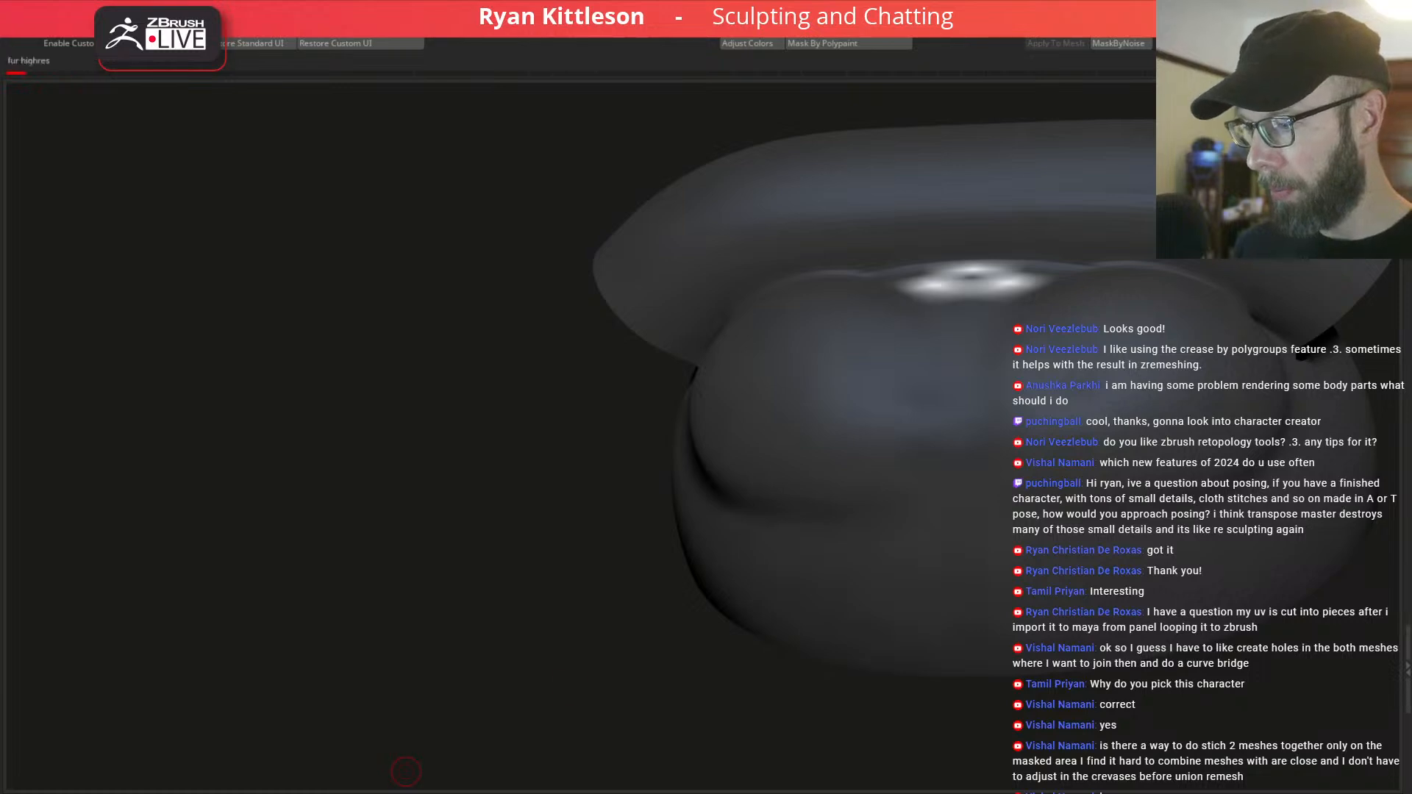
right_drag(877, 437, 985, 357)
key(shift+f)
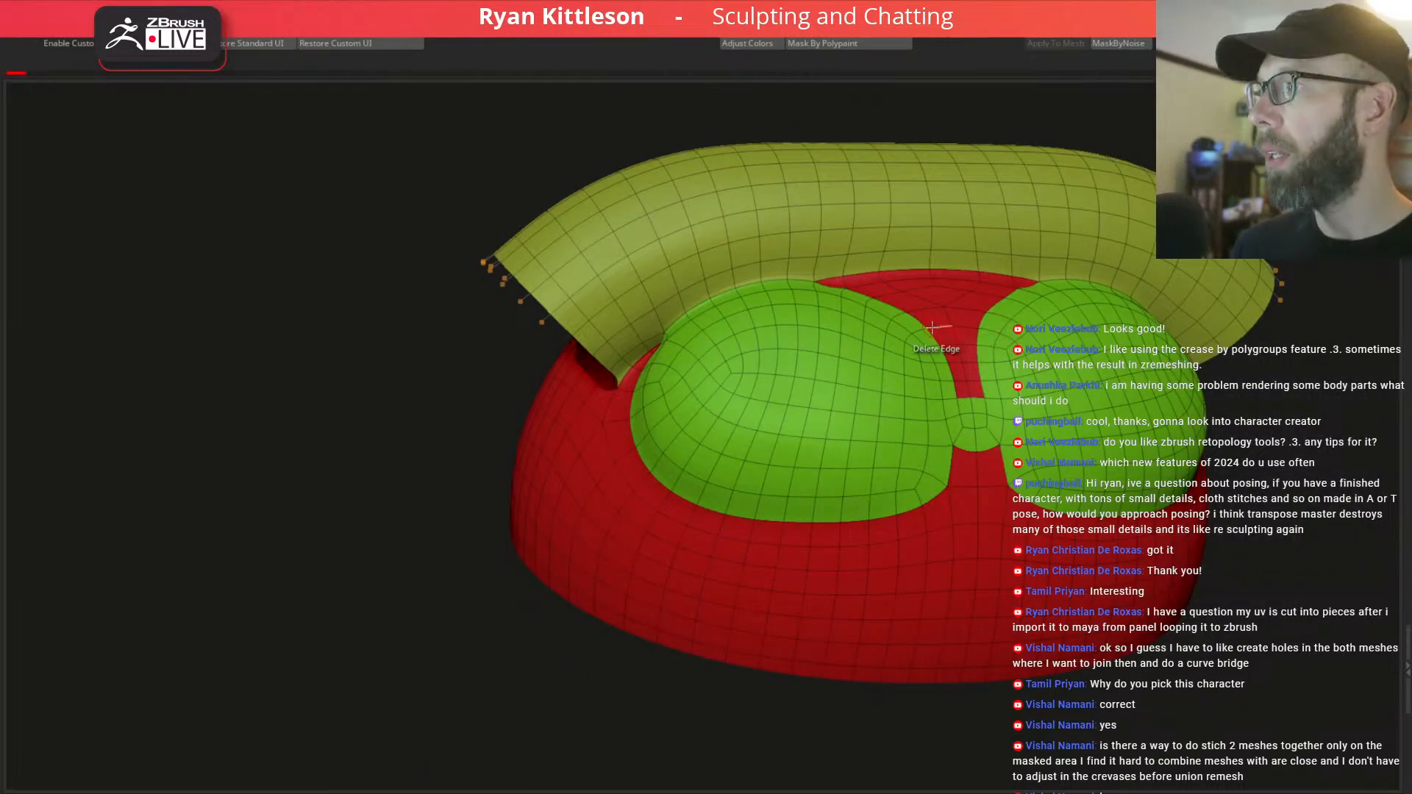
Compare the shirt with the full character, with and without wireframe, and return to the isolated, unsmoothed wireframe view.
right_drag(834, 301, 903, 303)
key(shift+f)
ctrl+right_drag(977, 342, 933, 327)
key(alt+s)
right_drag(909, 375, 791, 387)
right_drag(973, 467, 925, 479)
key(shift+f)
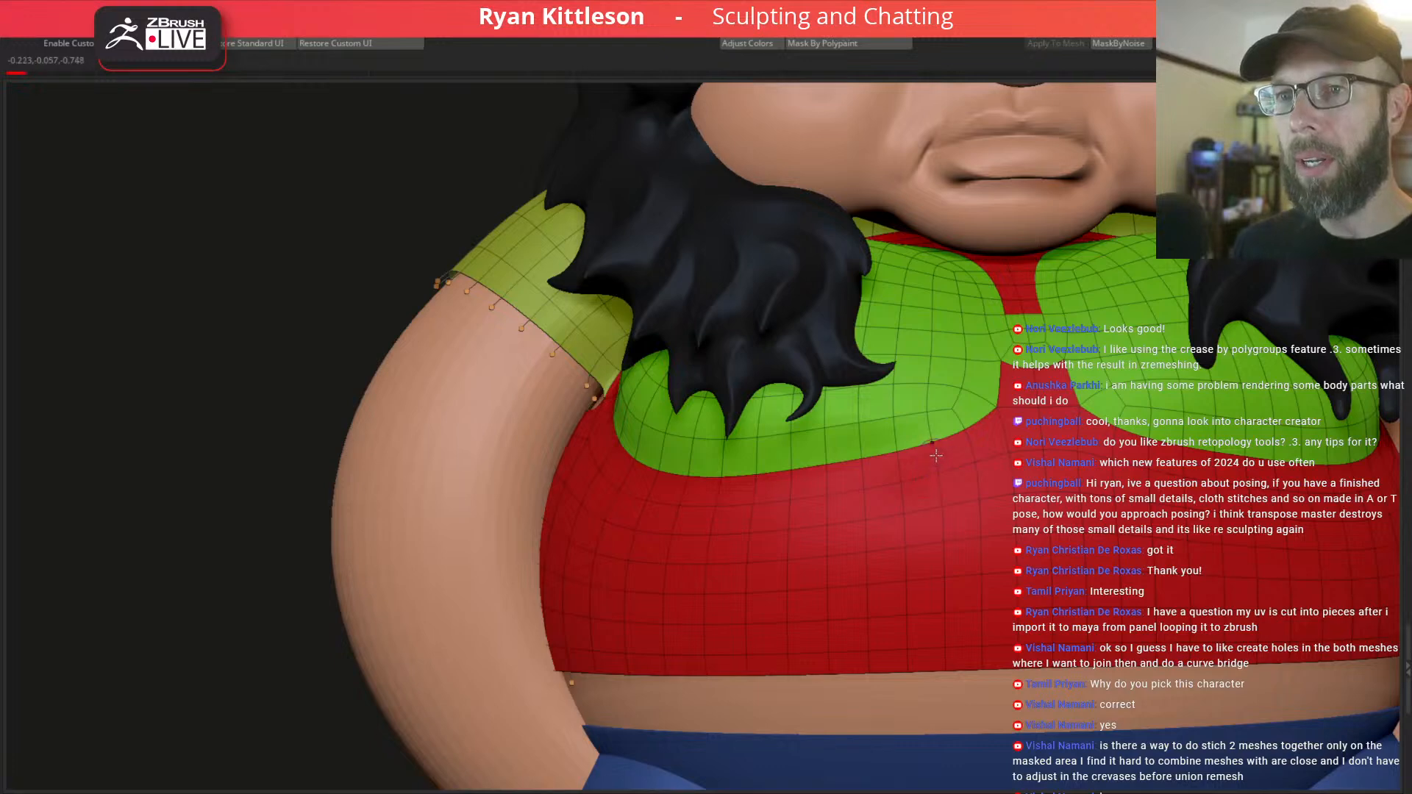
key(shift+f)
key(alt+s)
right_drag(891, 433, 961, 421)
key(shift+f)
key(shift+d)
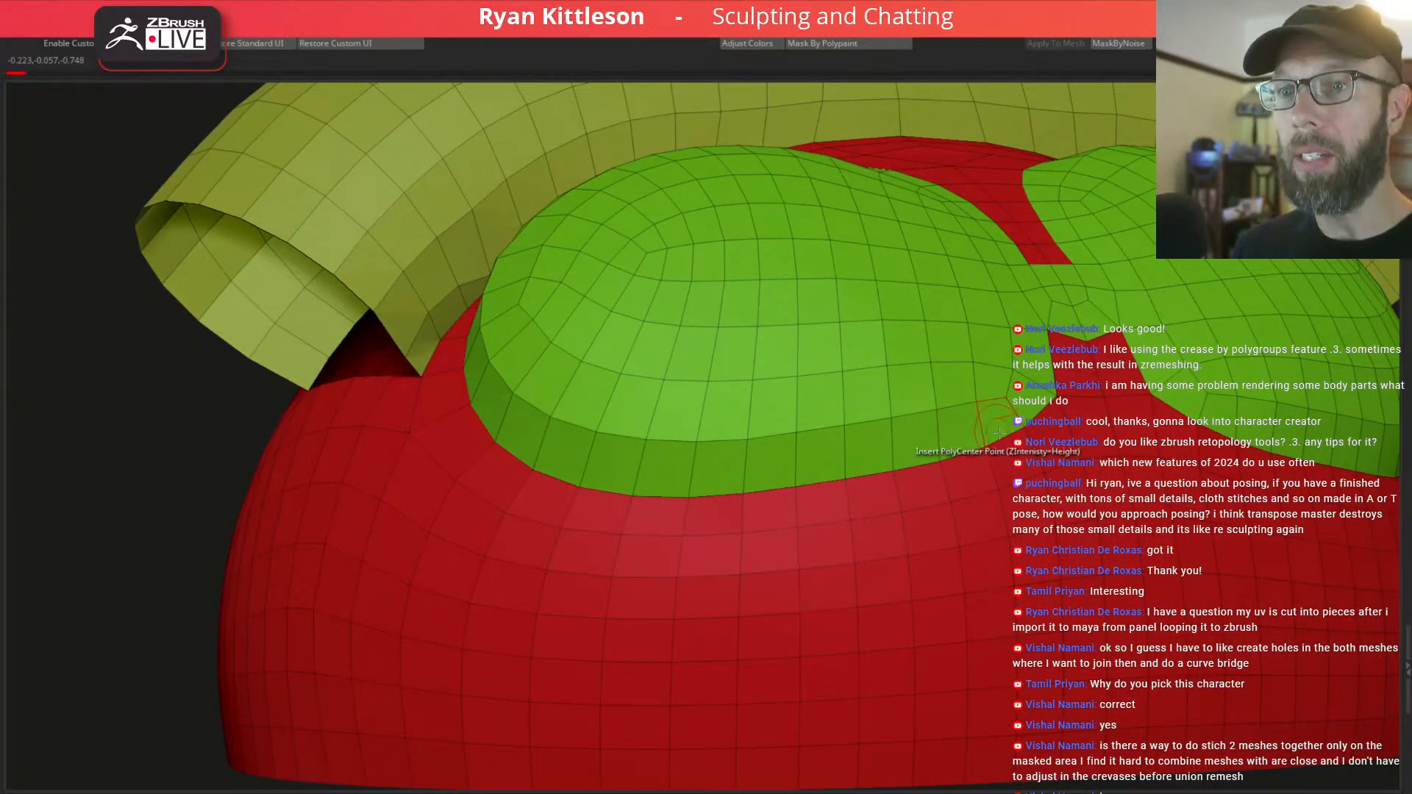
Set the ZModeler edge action to Crease and crease the border edges beneath the green chest piece.
key(space)
click(879, 528)
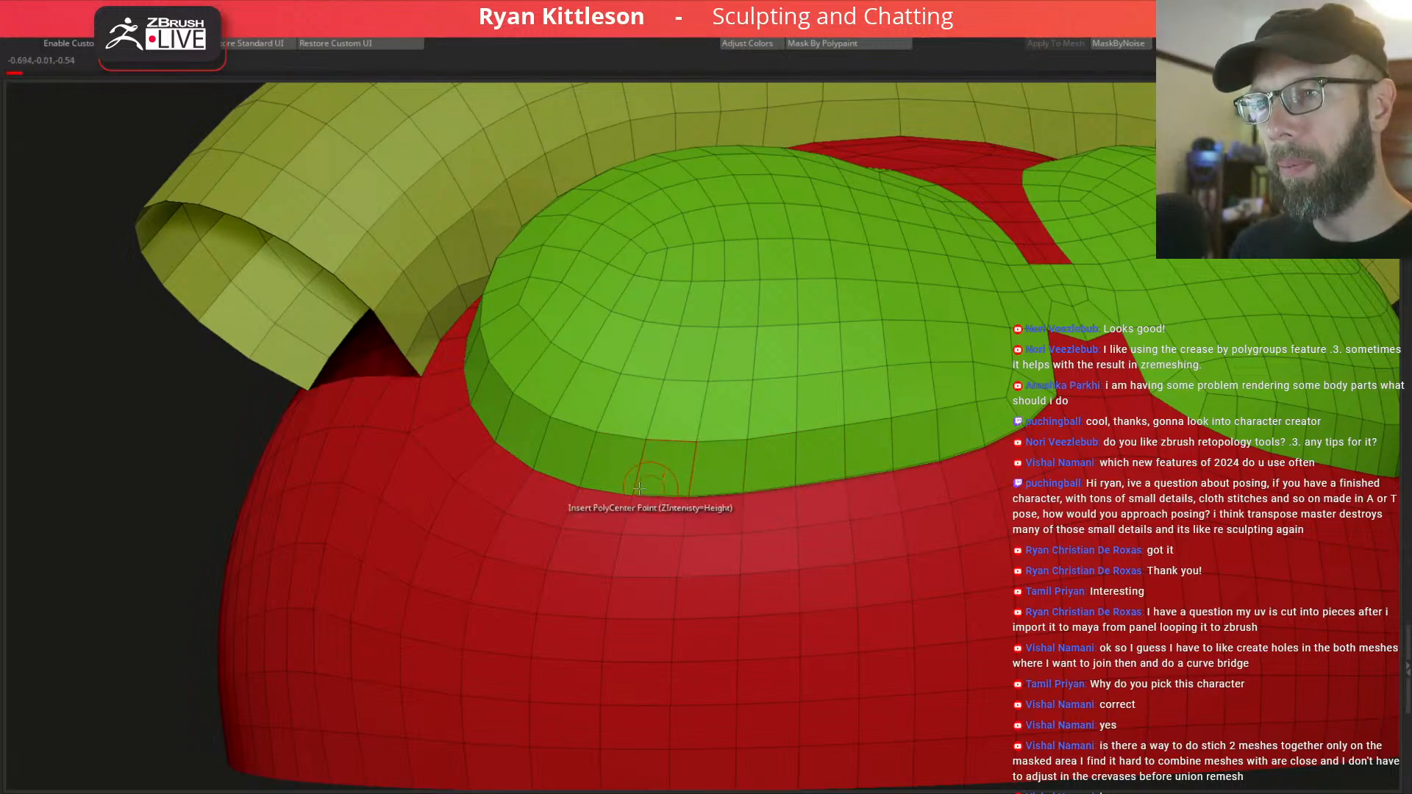
right_drag(524, 446, 458, 423)
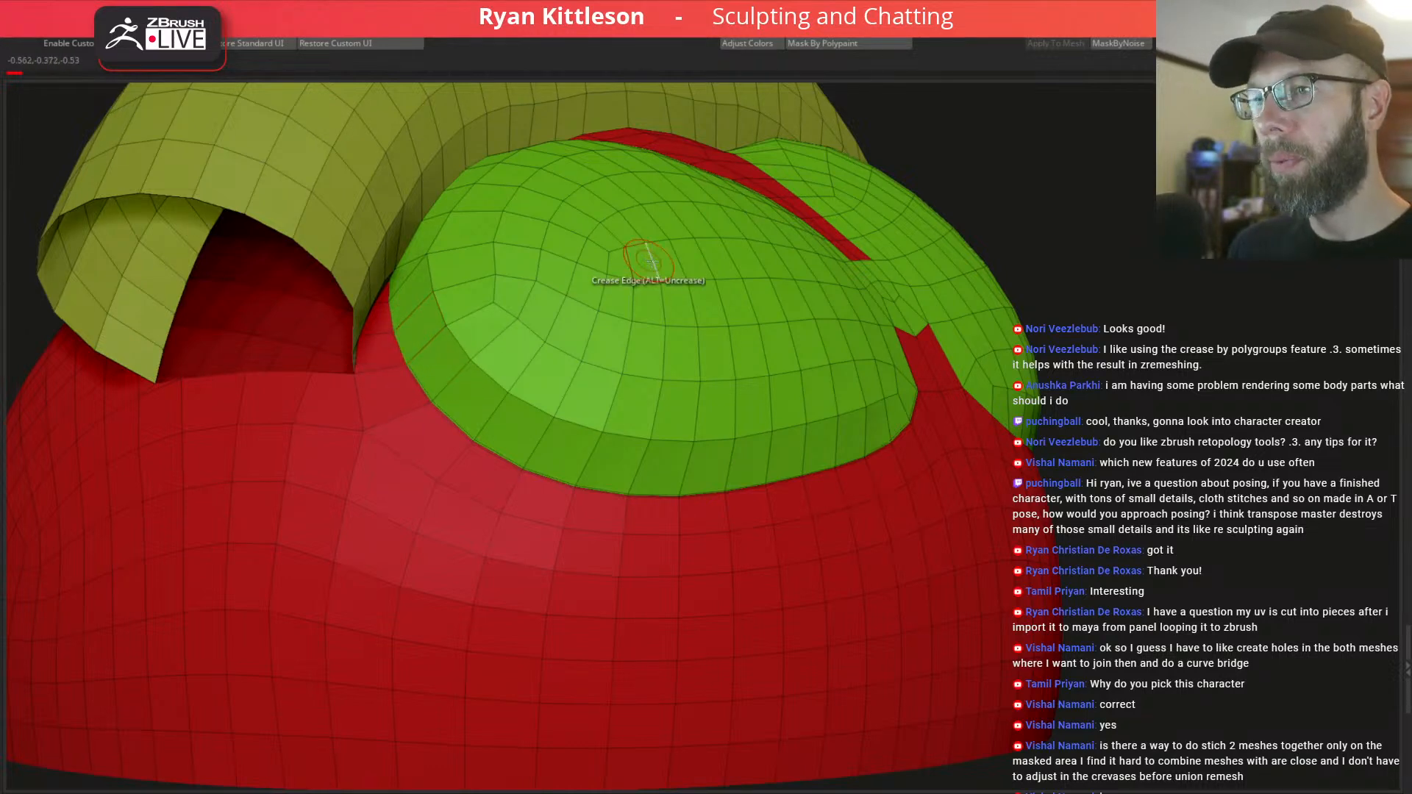
Preview the whole shirt smoothed without wireframe and lower the crease amount under the chest.
key(shift+f)
key(f)
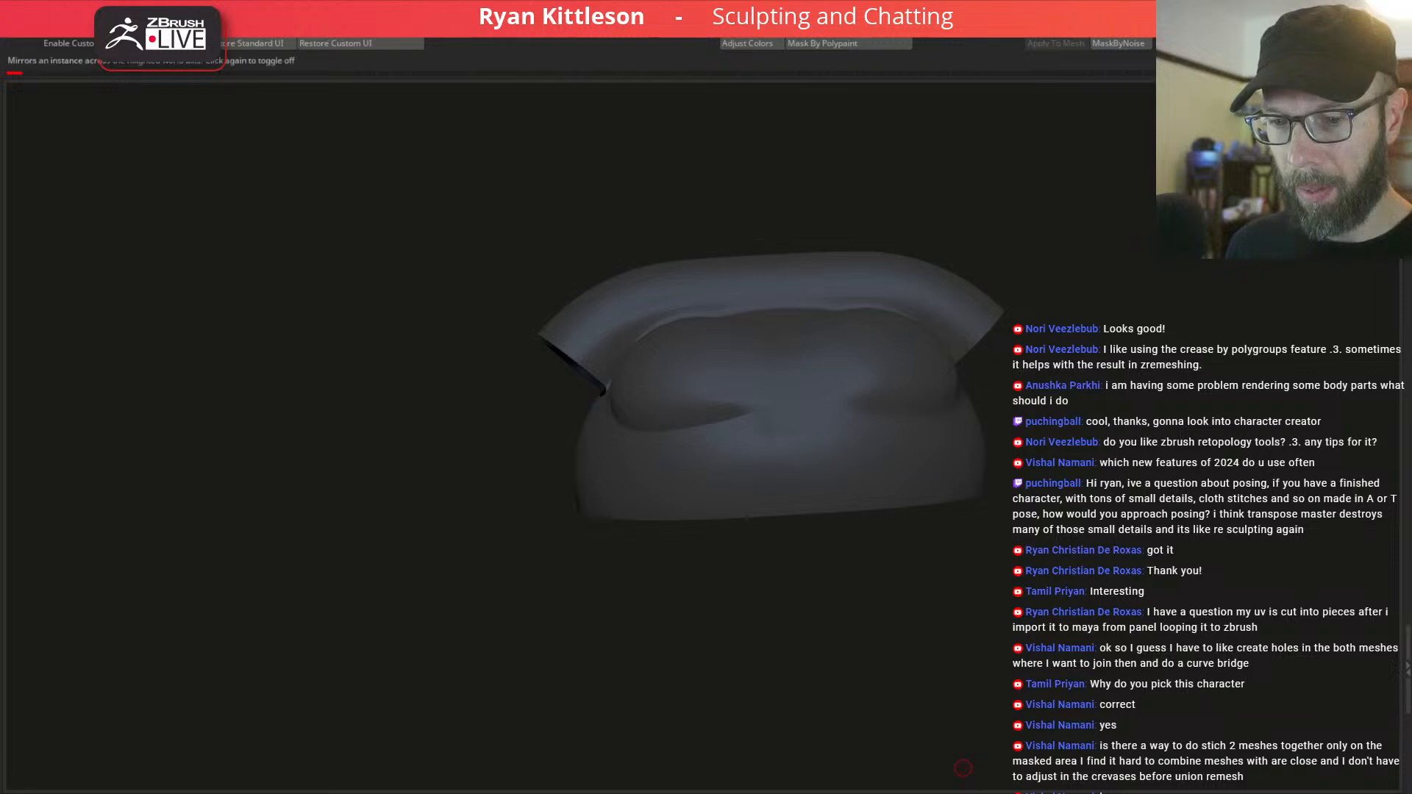
ctrl+right_drag(811, 346, 884, 420)
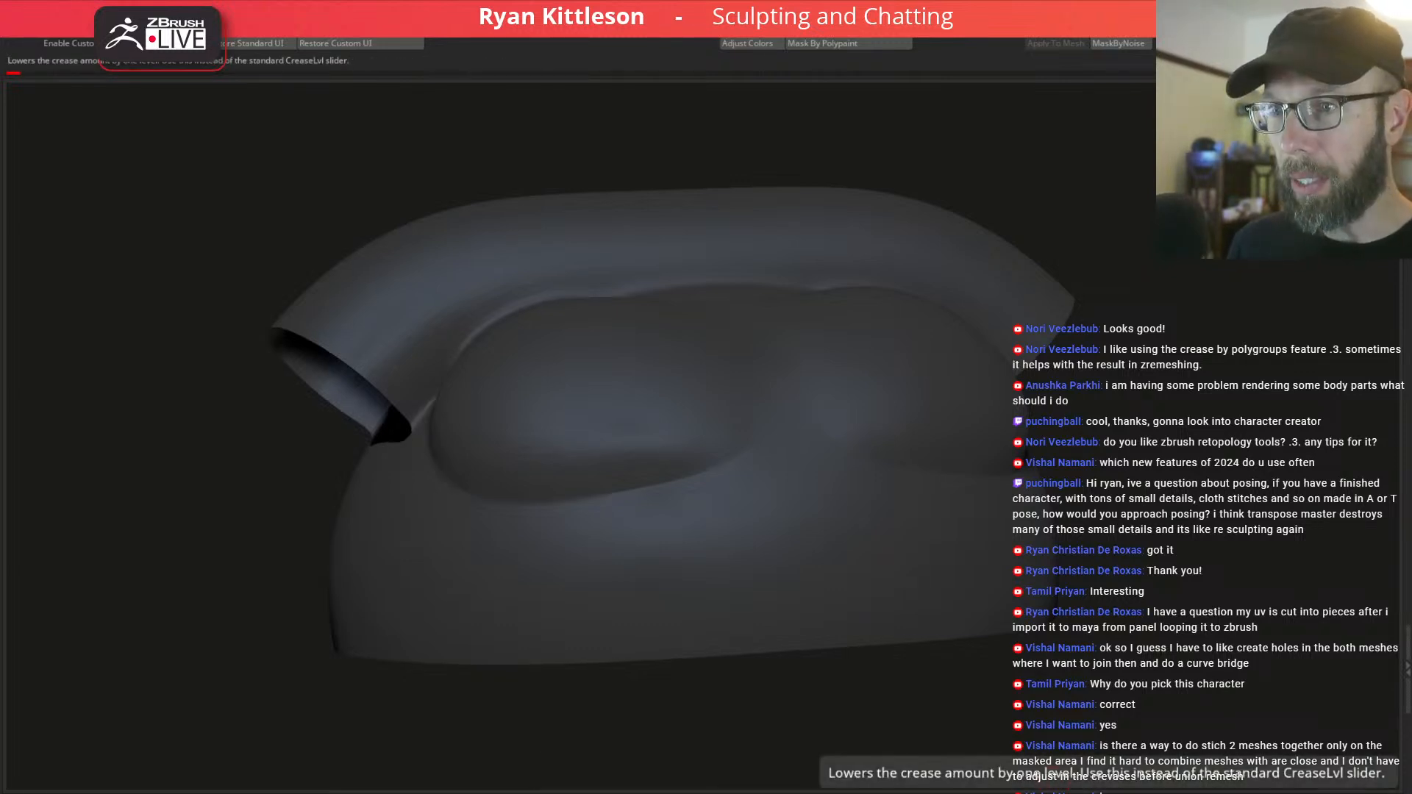
right_drag(851, 480, 862, 486)
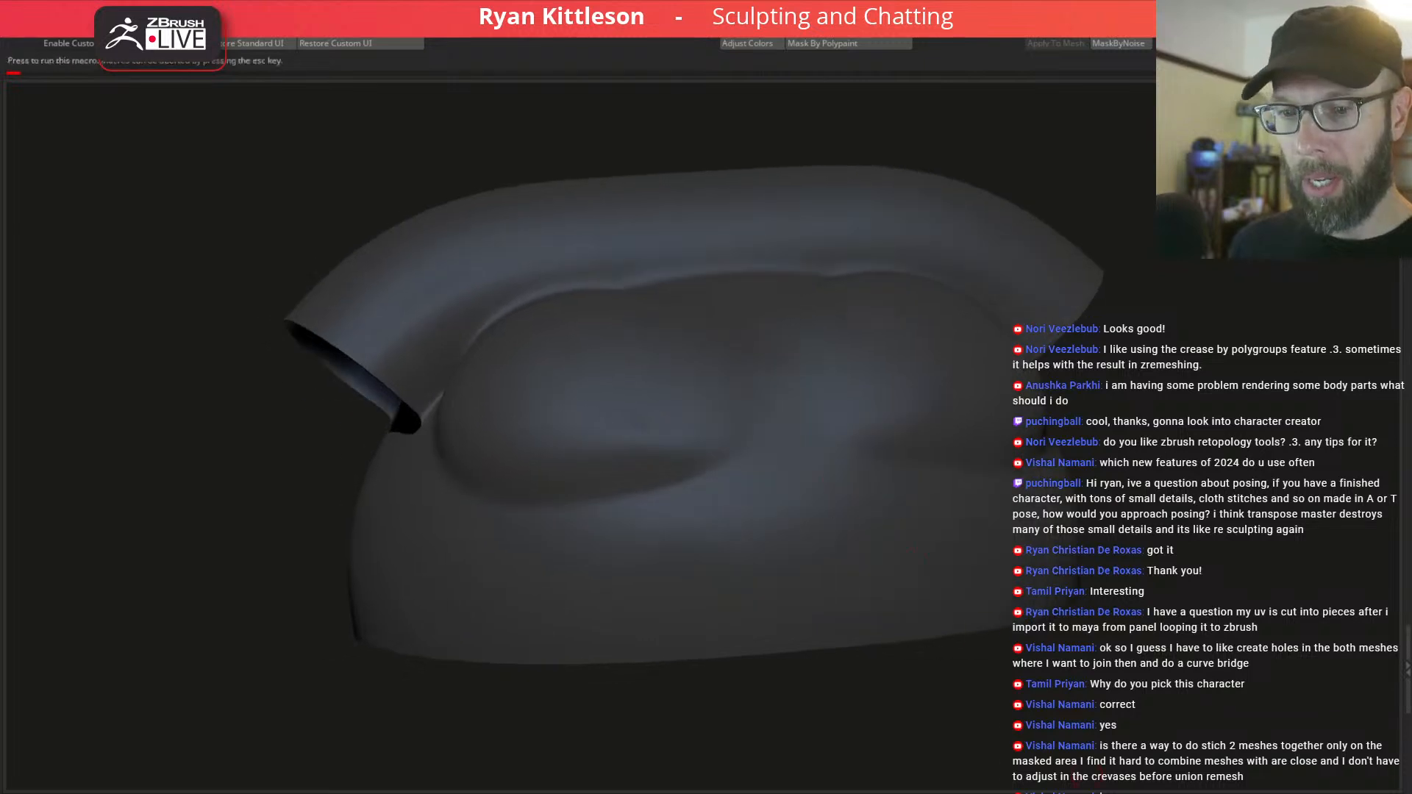
click(1096, 790)
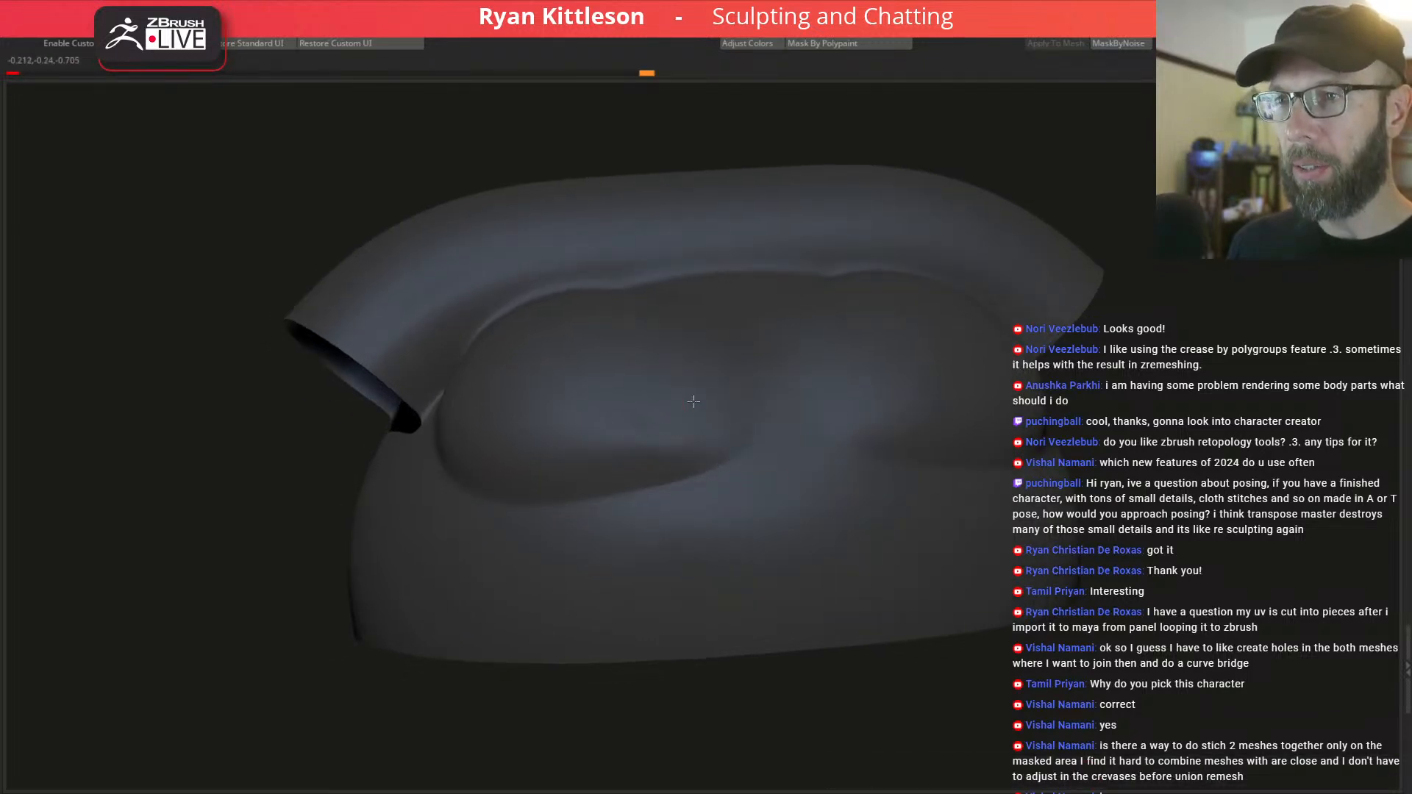
ctrl+right_drag(698, 405, 706, 414)
right_drag(741, 346, 827, 315)
key(shift+f)
key(shift+f)
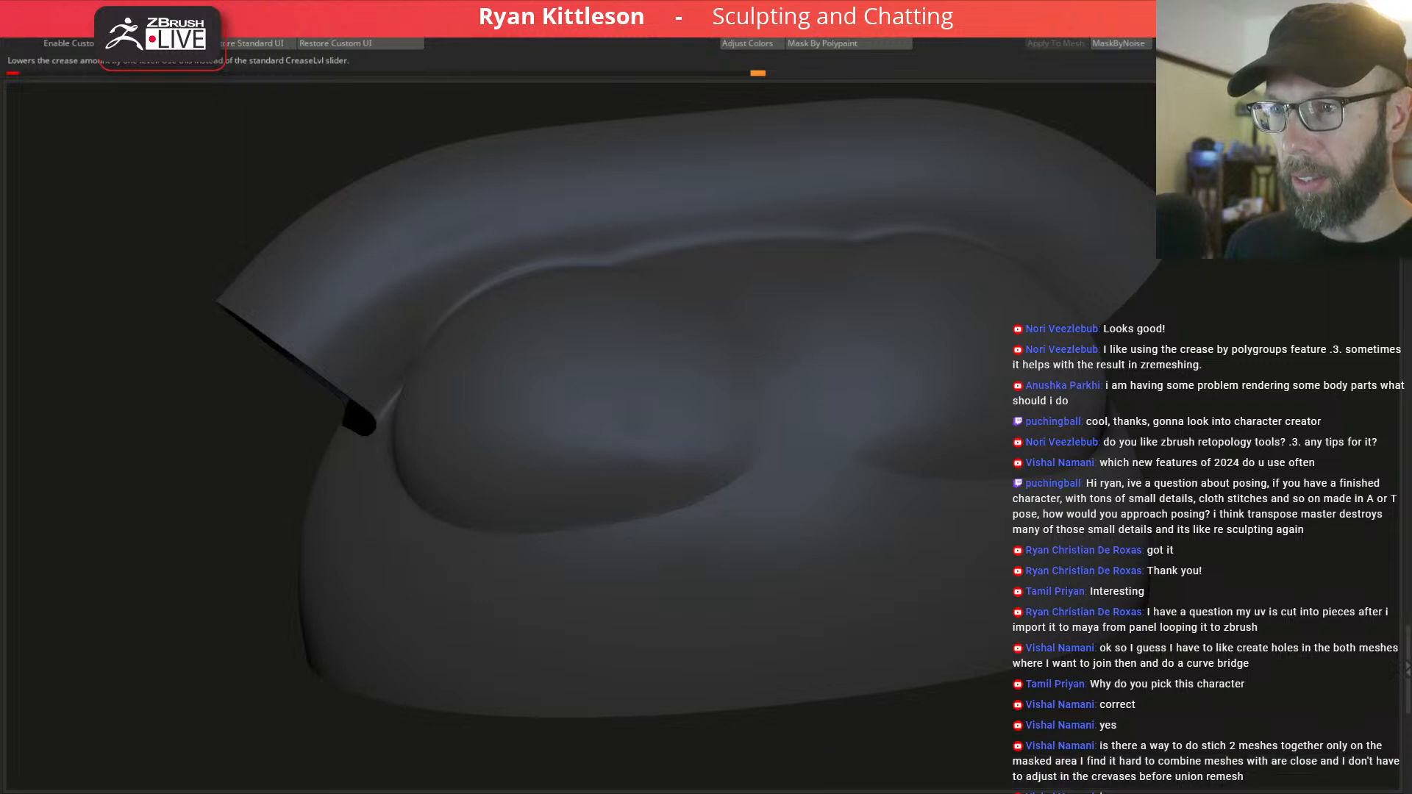
right_drag(701, 559, 669, 412)
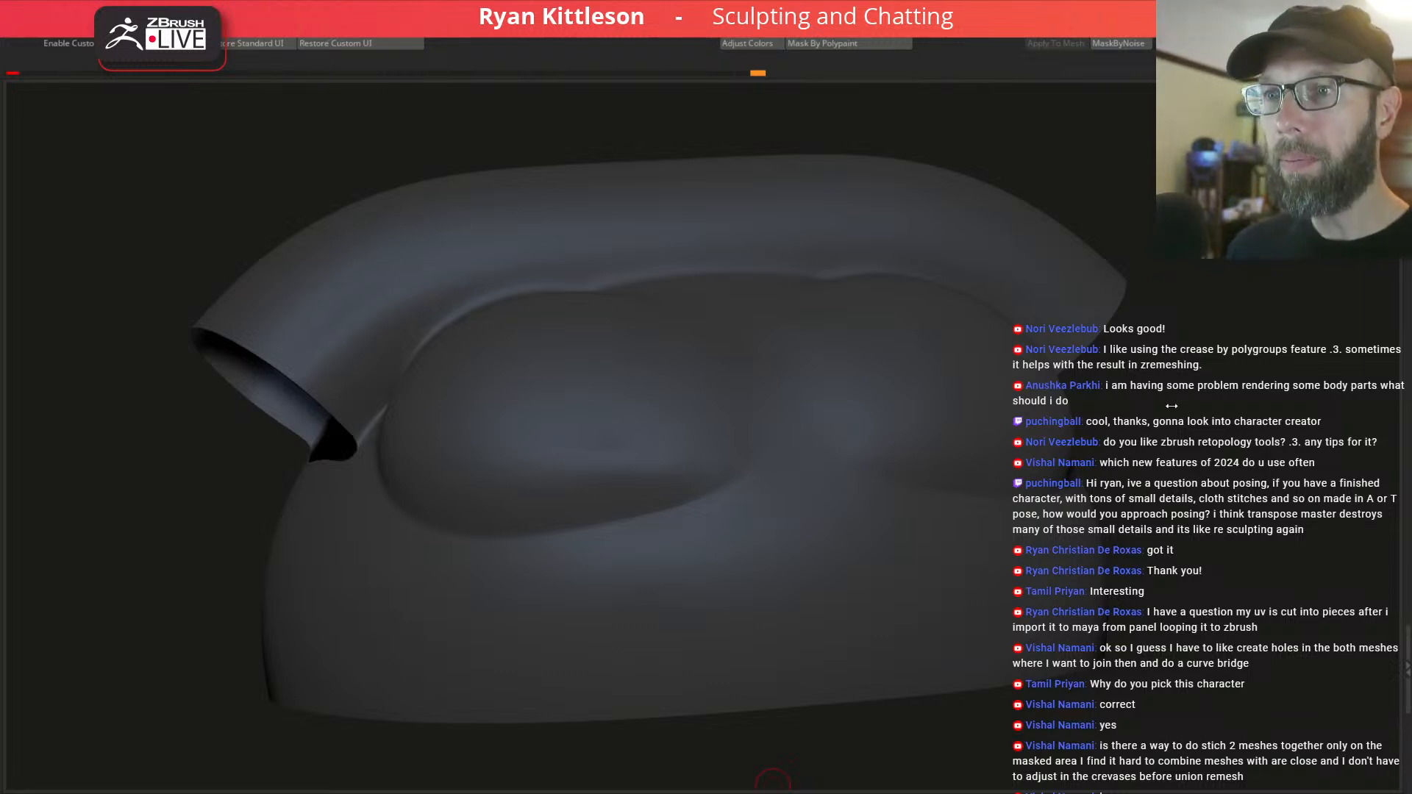
Enlarge the brush's draw size and check the folds around the chest from the front and side.
right_drag(1168, 405, 1221, 398)
mouse_move(588, 320)
right_down()
mouse_move(641, 301)
mouse_move(586, 306)
right_up()
key(space)
drag(615, 261, 628, 260)
right_drag(634, 258, 659, 246)
mouse_move(574, 280)
right_down()
mouse_move(480, 263)
mouse_move(485, 318)
right_up()
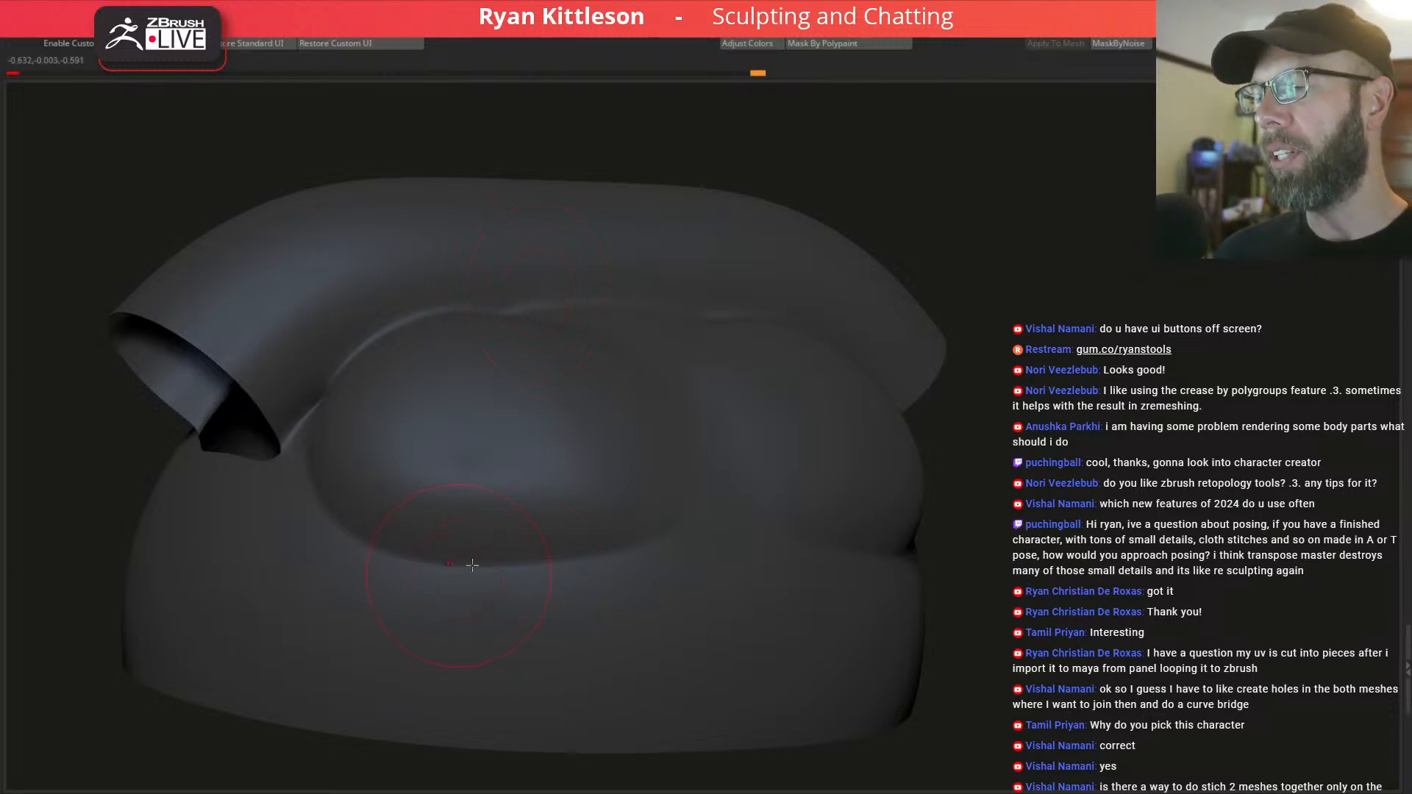
mouse_move(450, 464)
alt+right_down()
mouse_move(520, 396)
mouse_move(520, 374)
mouse_move(448, 323)
mouse_move(491, 331)
alt+right_up()
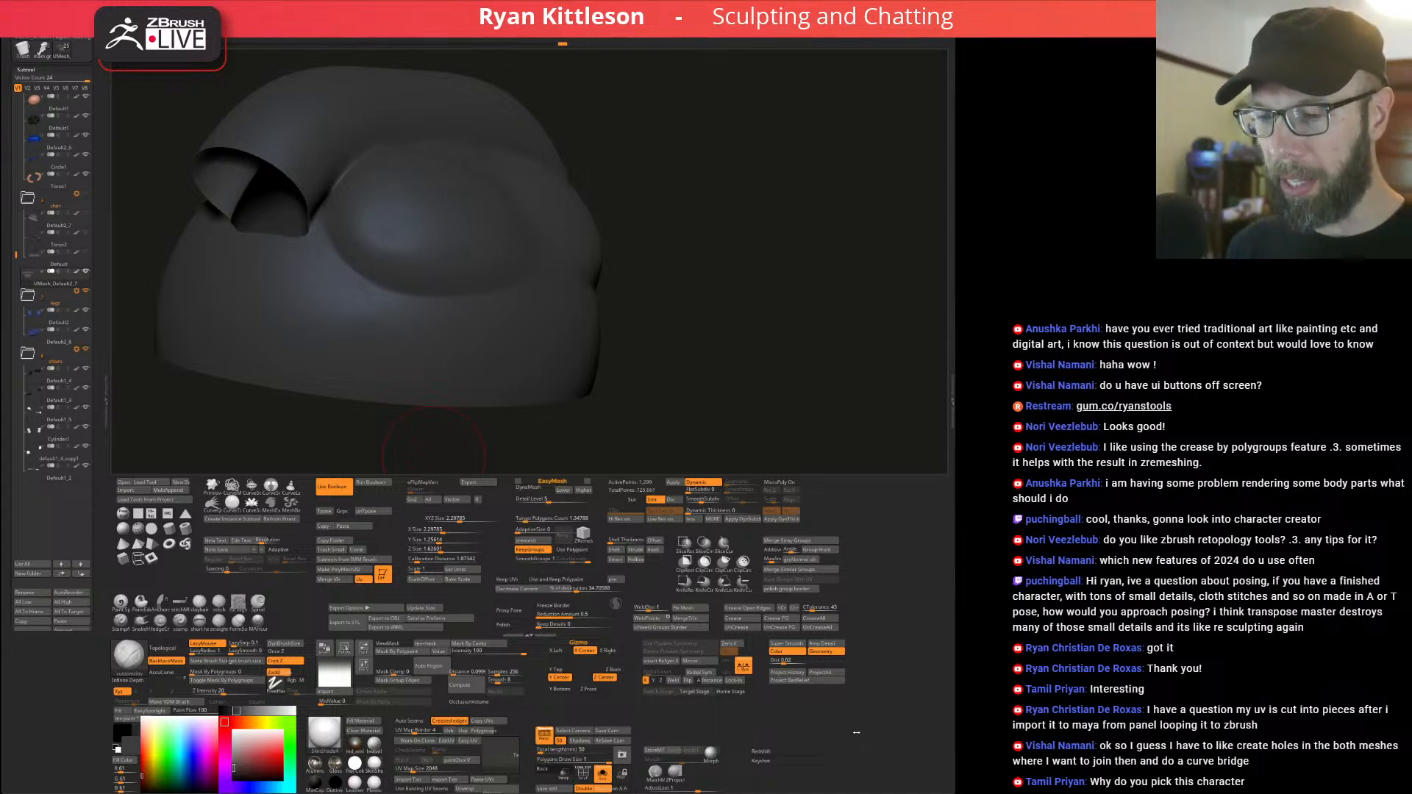
Subdivide the shirt and smooth the fold between the sleeve section and the upper edge of the chest.
drag(434, 445, 707, 427)
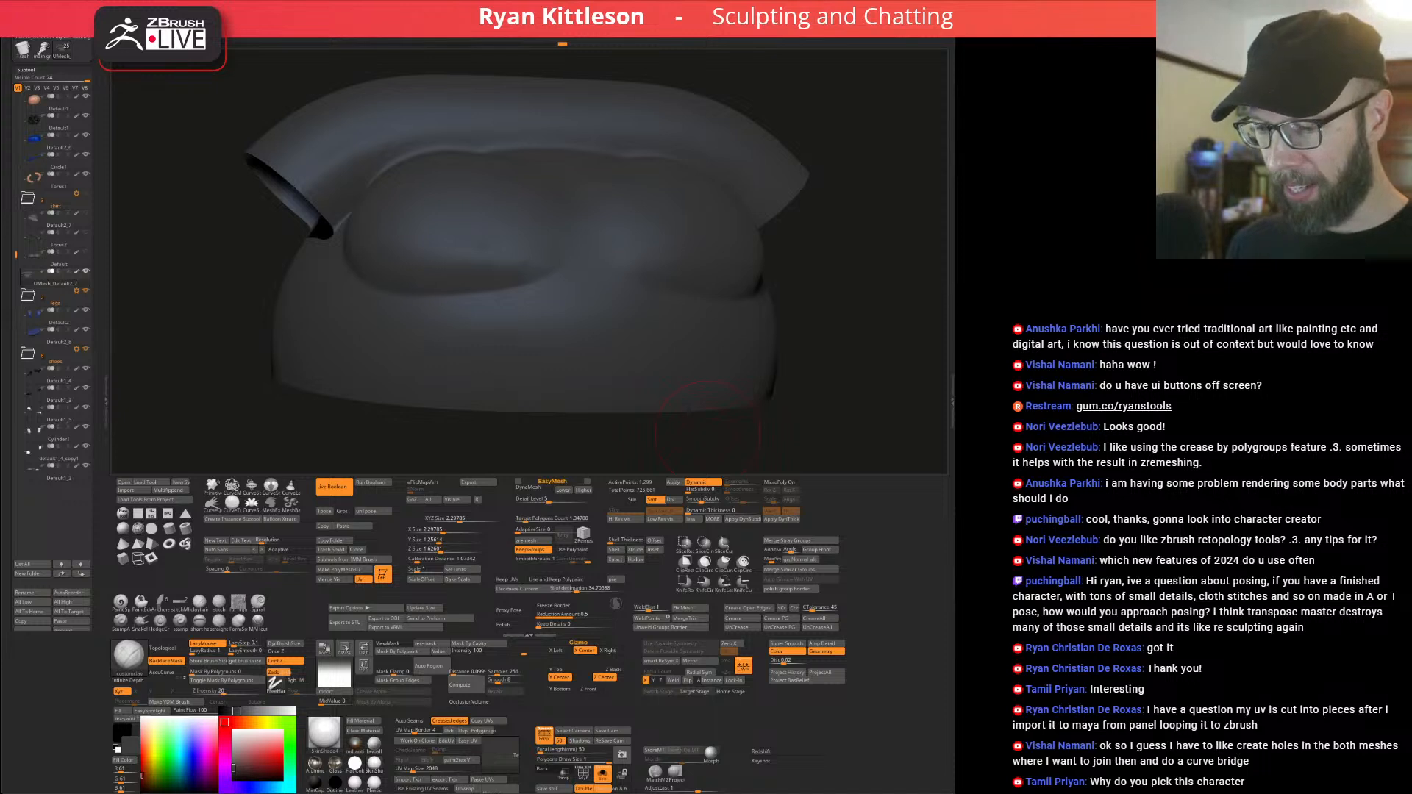
key(Tab)
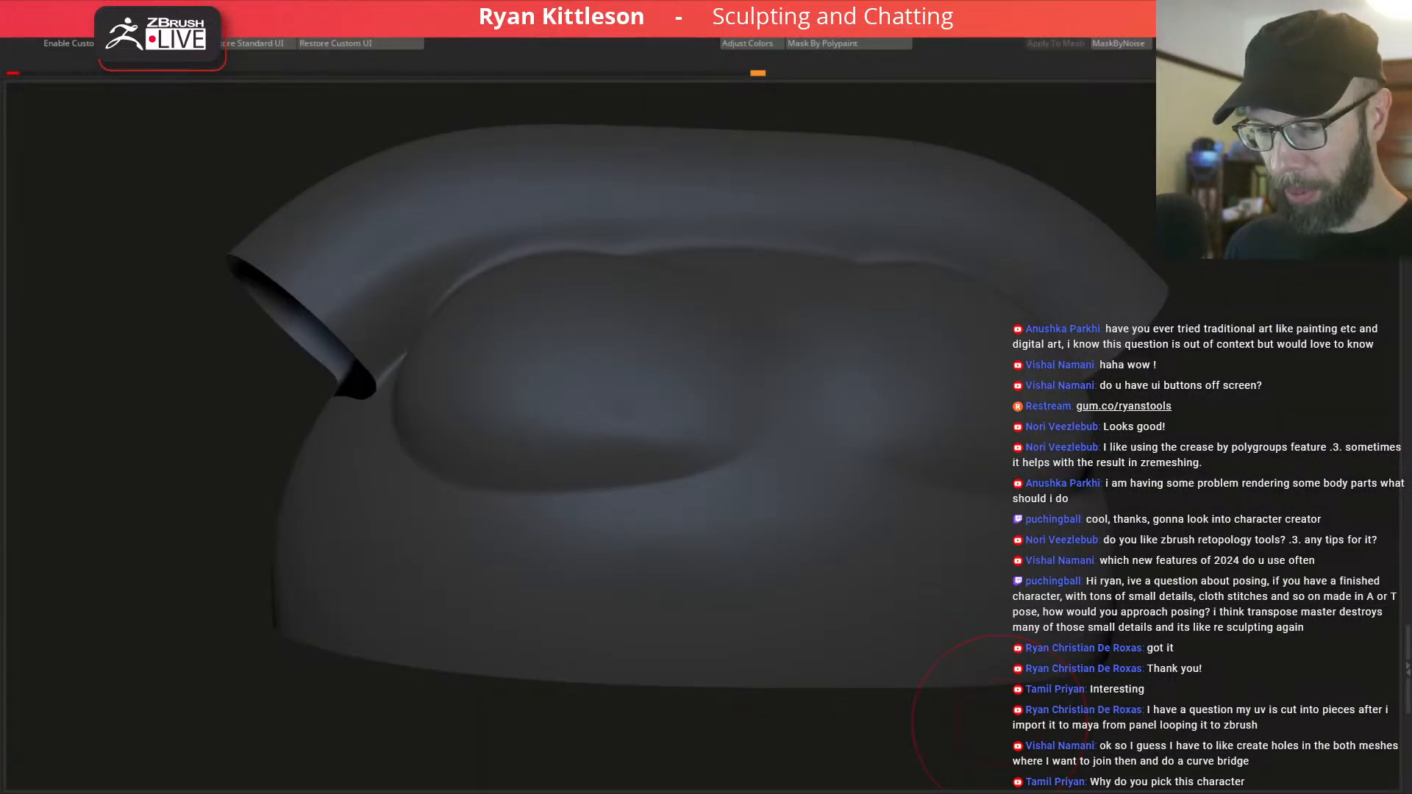
drag(721, 324, 736, 322)
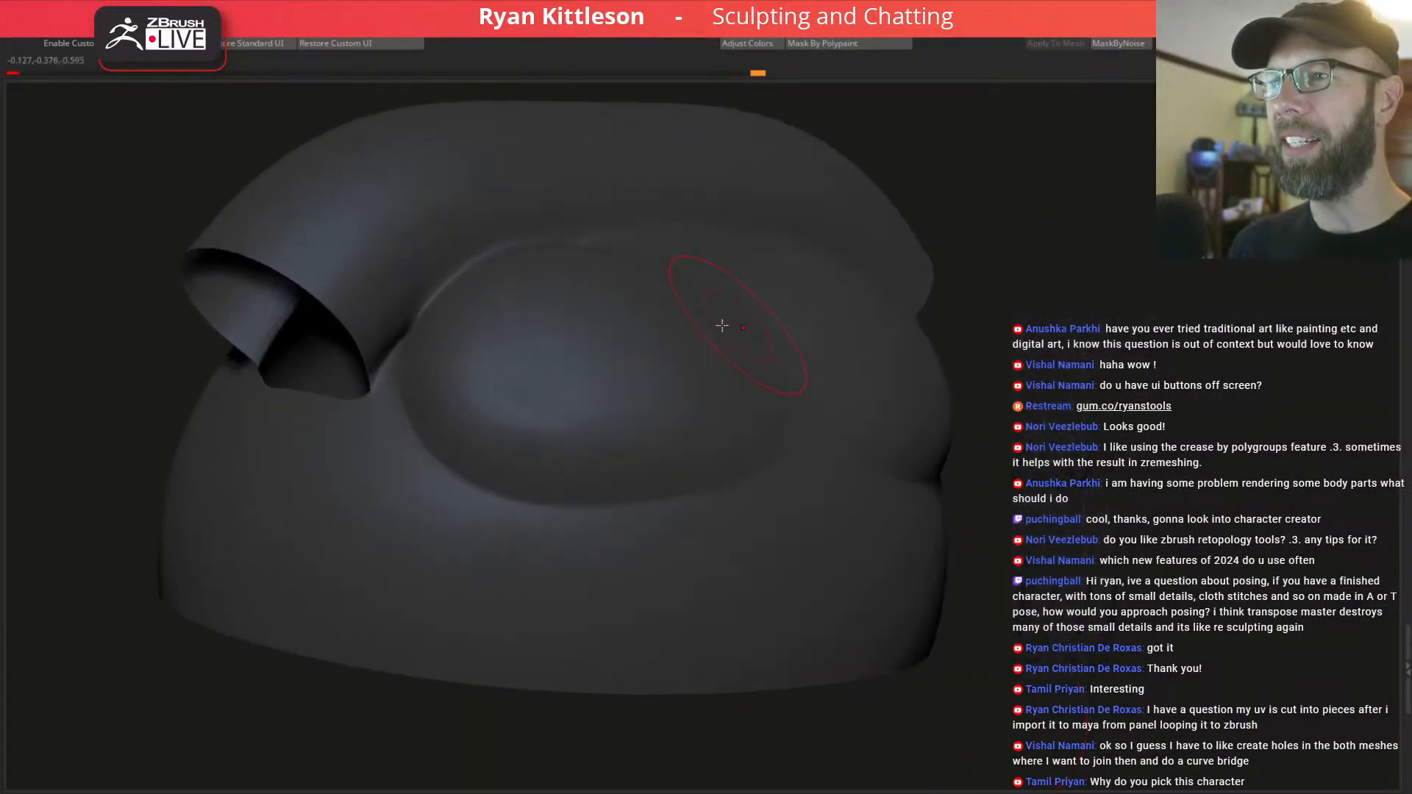
key(ctrl+d)
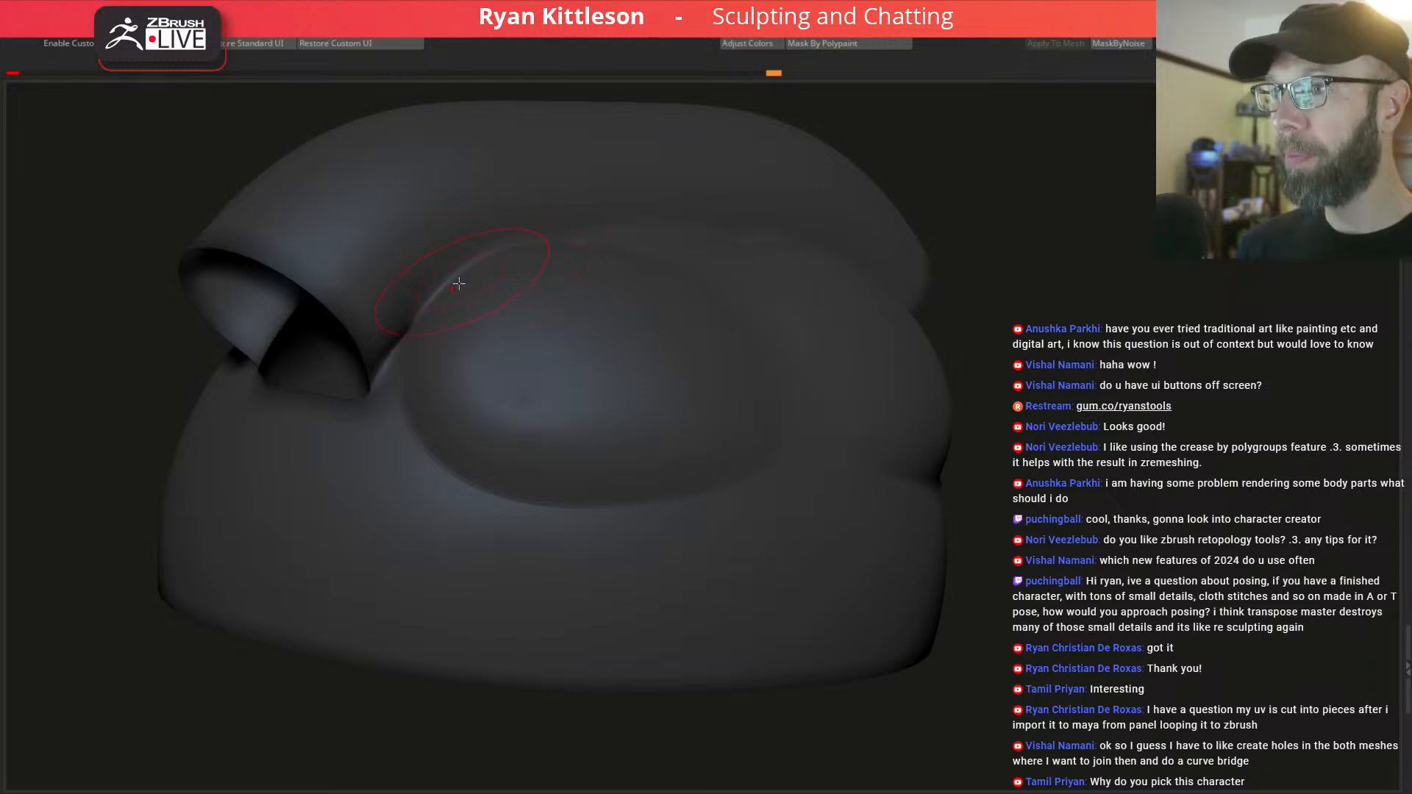
mouse_move(416, 333)
shift+mouse_down()
mouse_move(400, 353)
mouse_move(507, 240)
mouse_move(472, 286)
shift+mouse_up()
shift+drag(547, 250, 609, 248)
right_drag(666, 234, 598, 265)
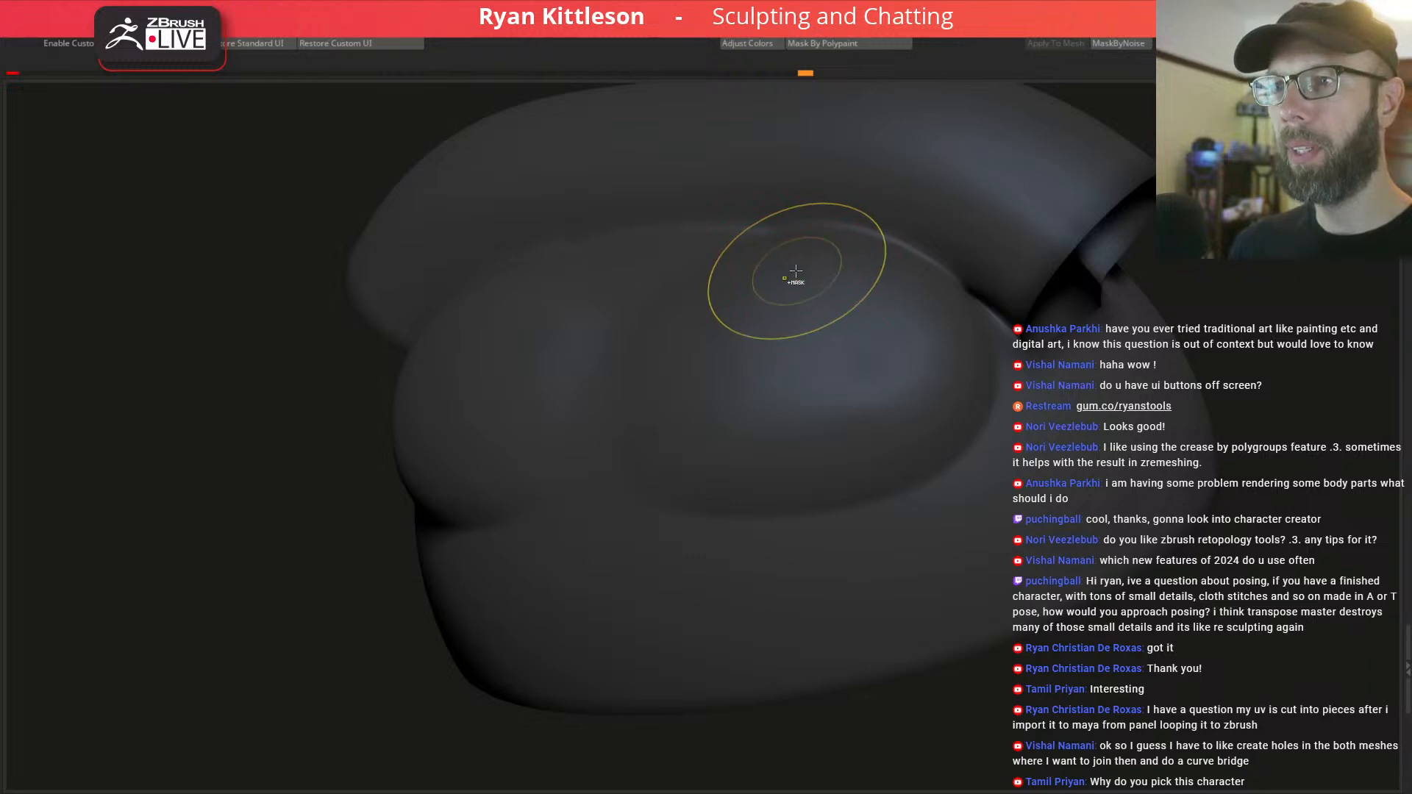
Undo the last smoothing strokes and smooth the ridge between the sleeve section and upper chest until it blends in.
key(ctrl+z)
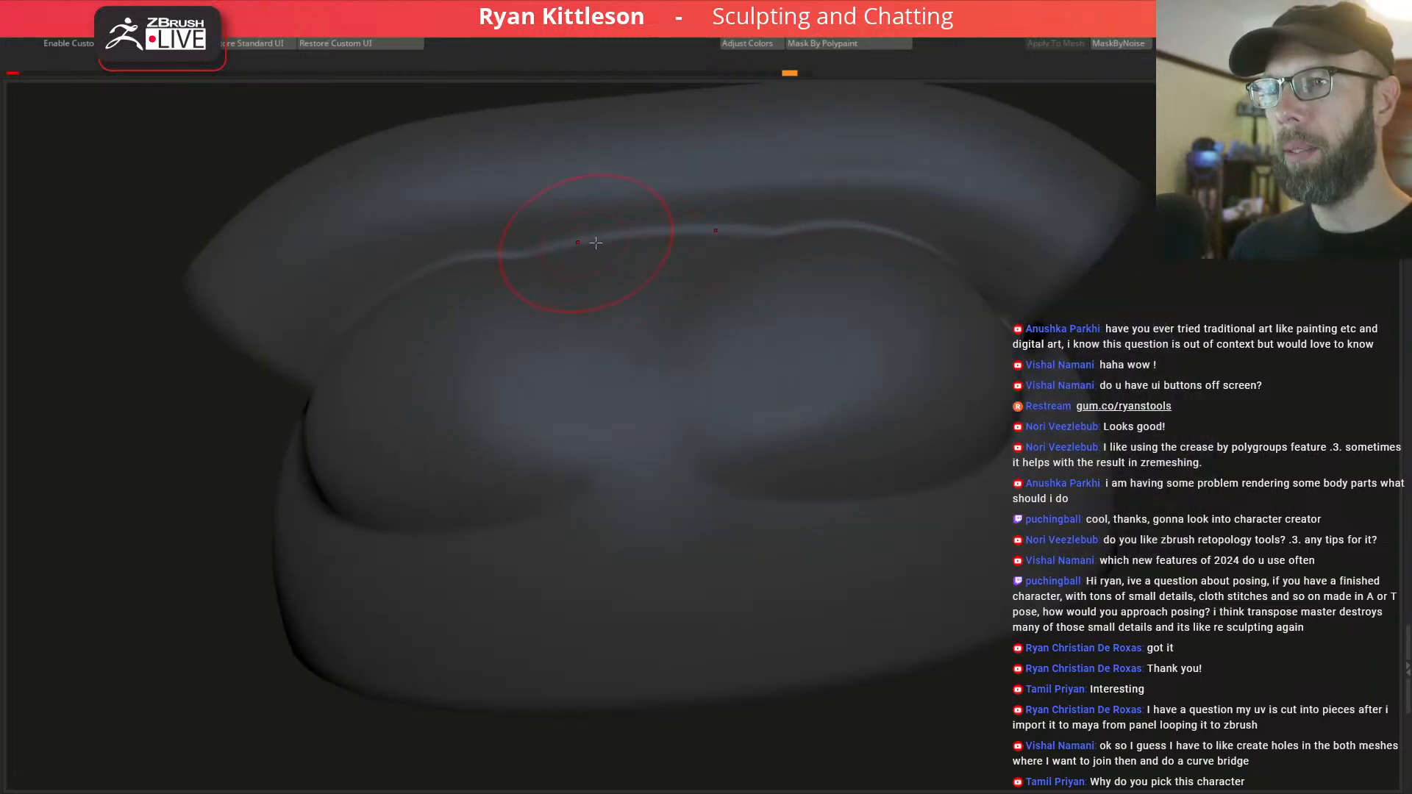
key(ctrl+z)
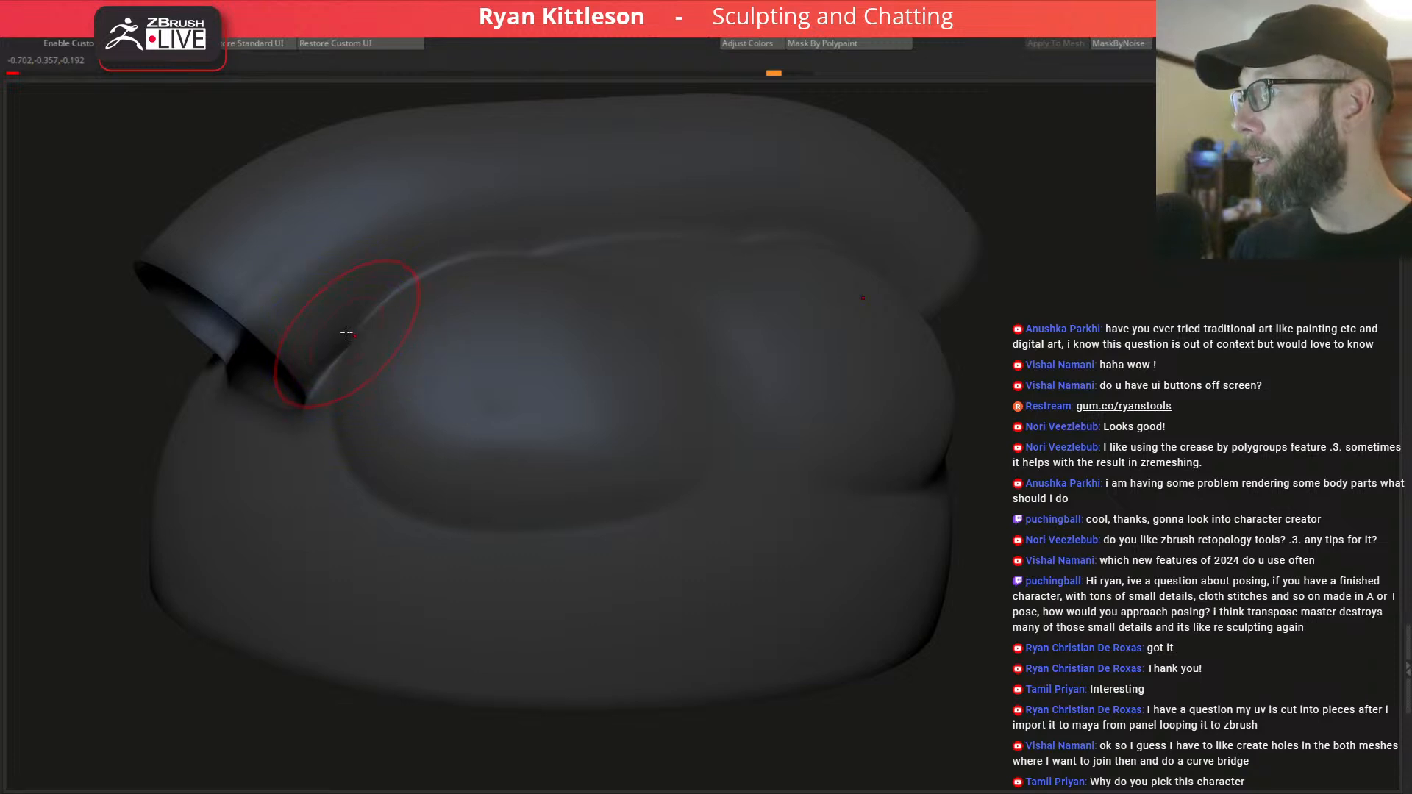
key(ctrl+shift+z)
key(ctrl+shift+z)
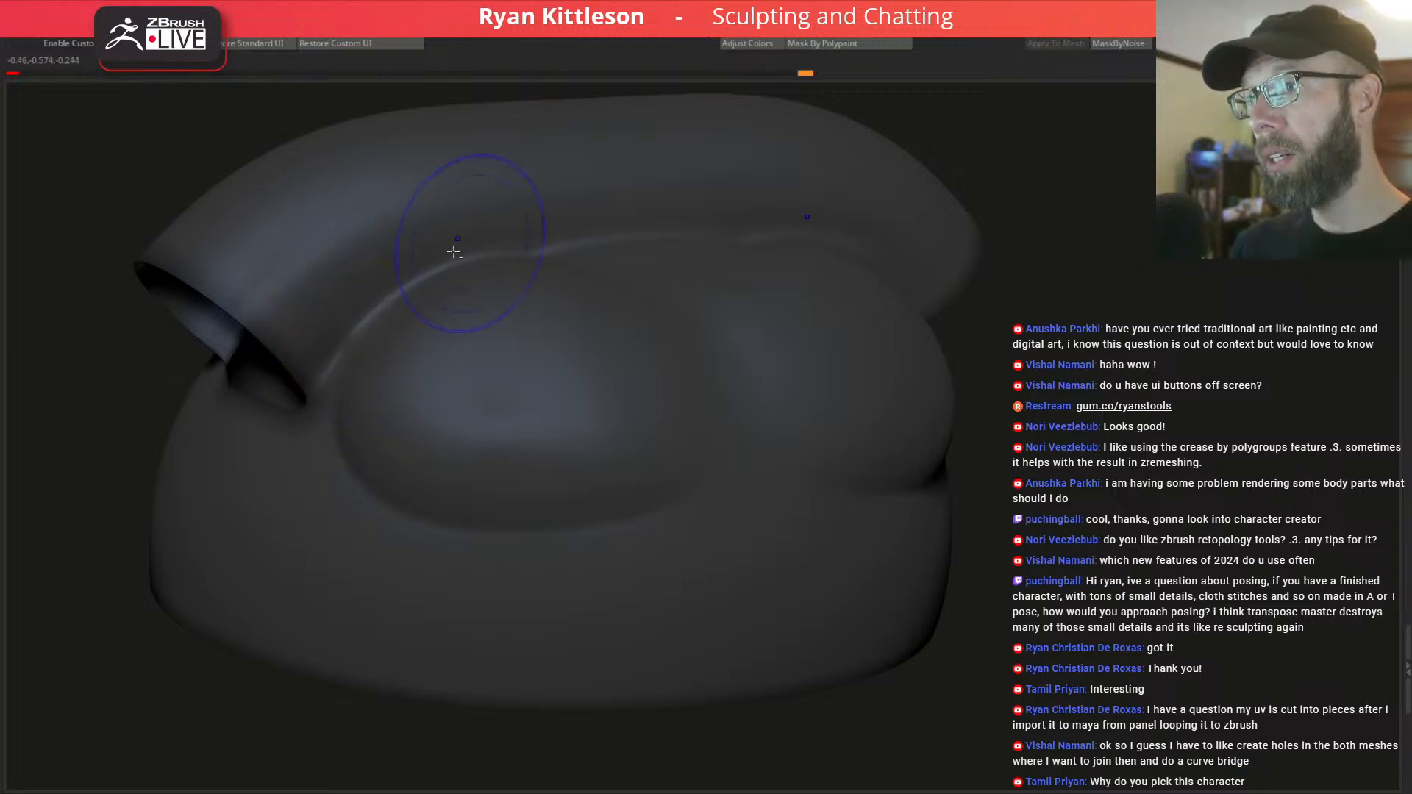
key(ctrl+shift+z)
key(ctrl+shift+z)
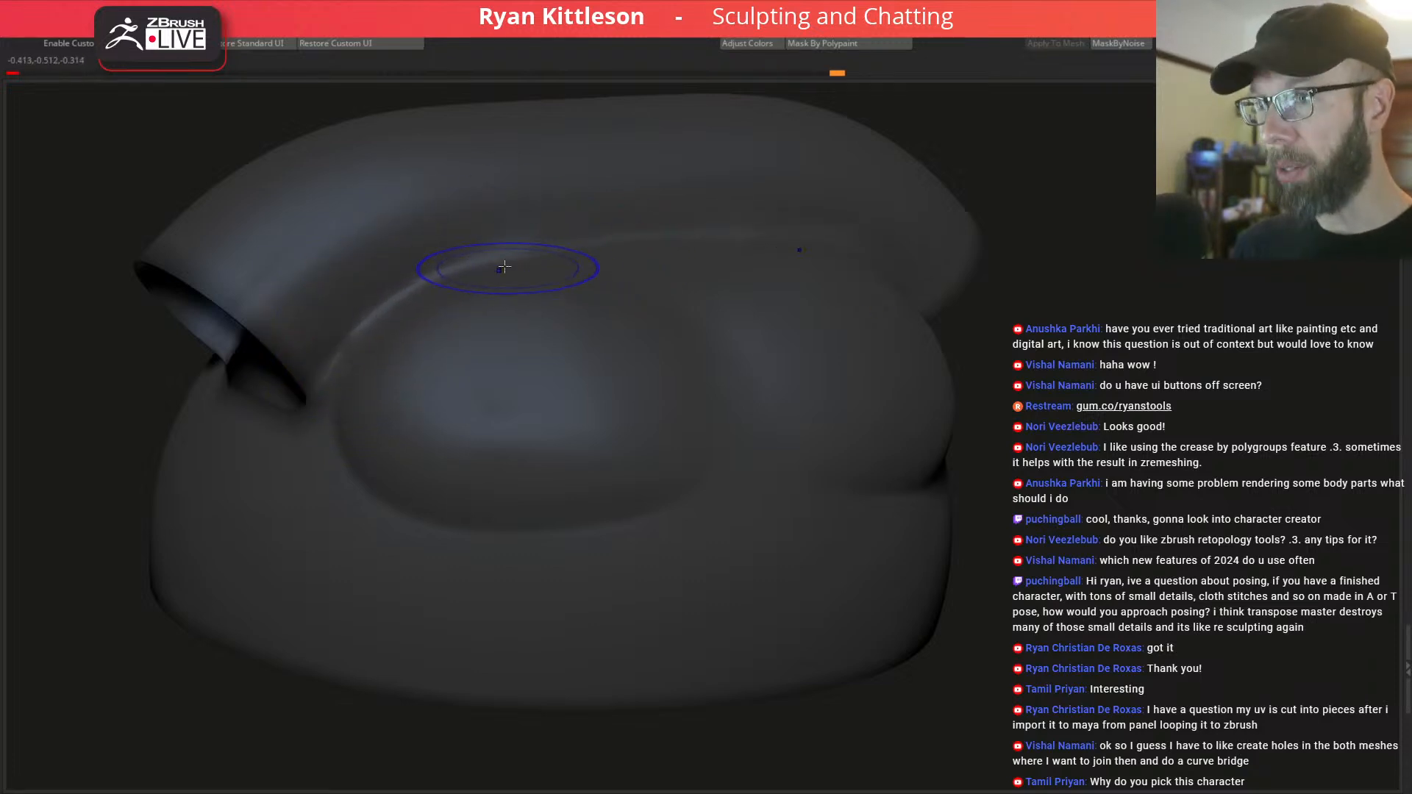
key(ctrl+shift+z)
mouse_move(445, 272)
right_down()
mouse_move(561, 247)
mouse_move(632, 264)
right_up()
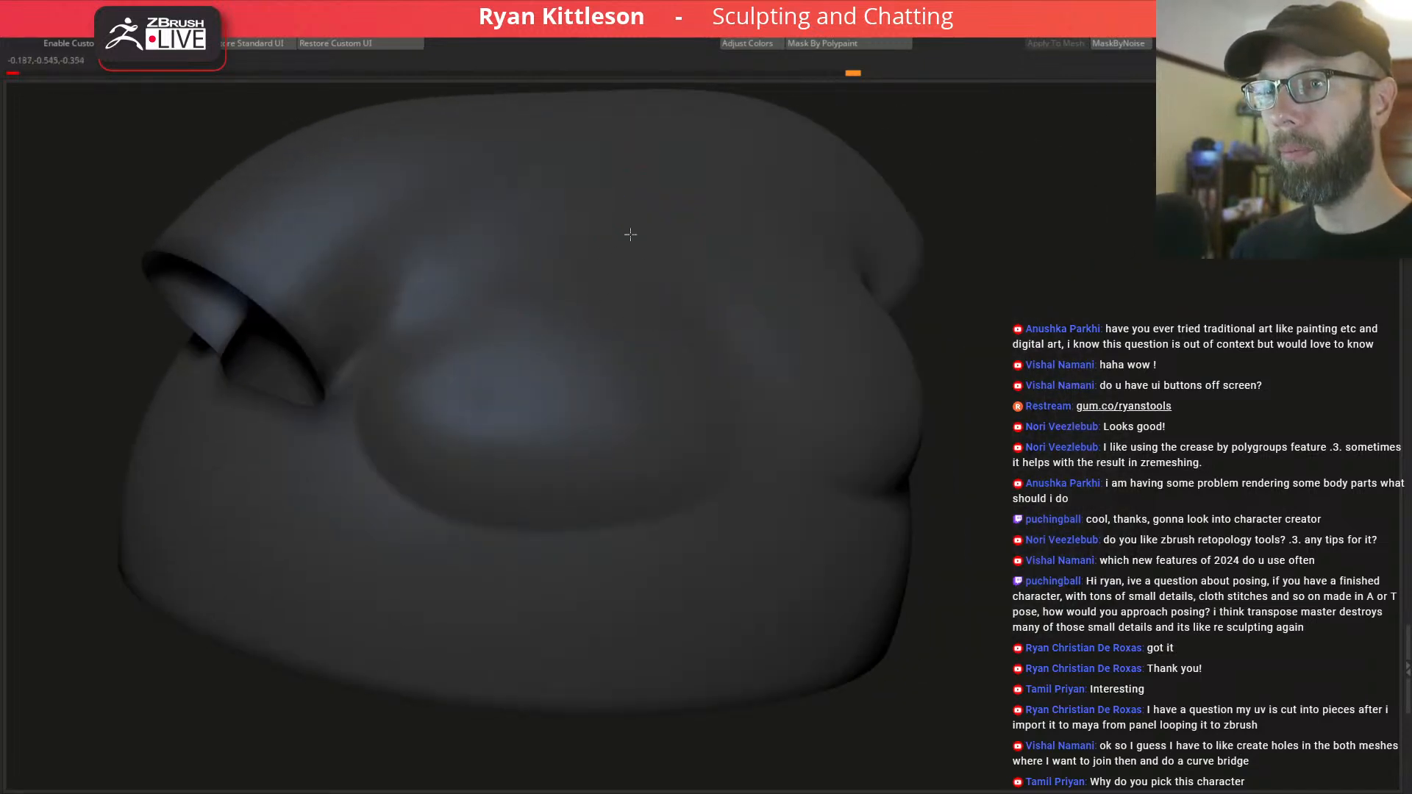
key(ctrl+shift+z)
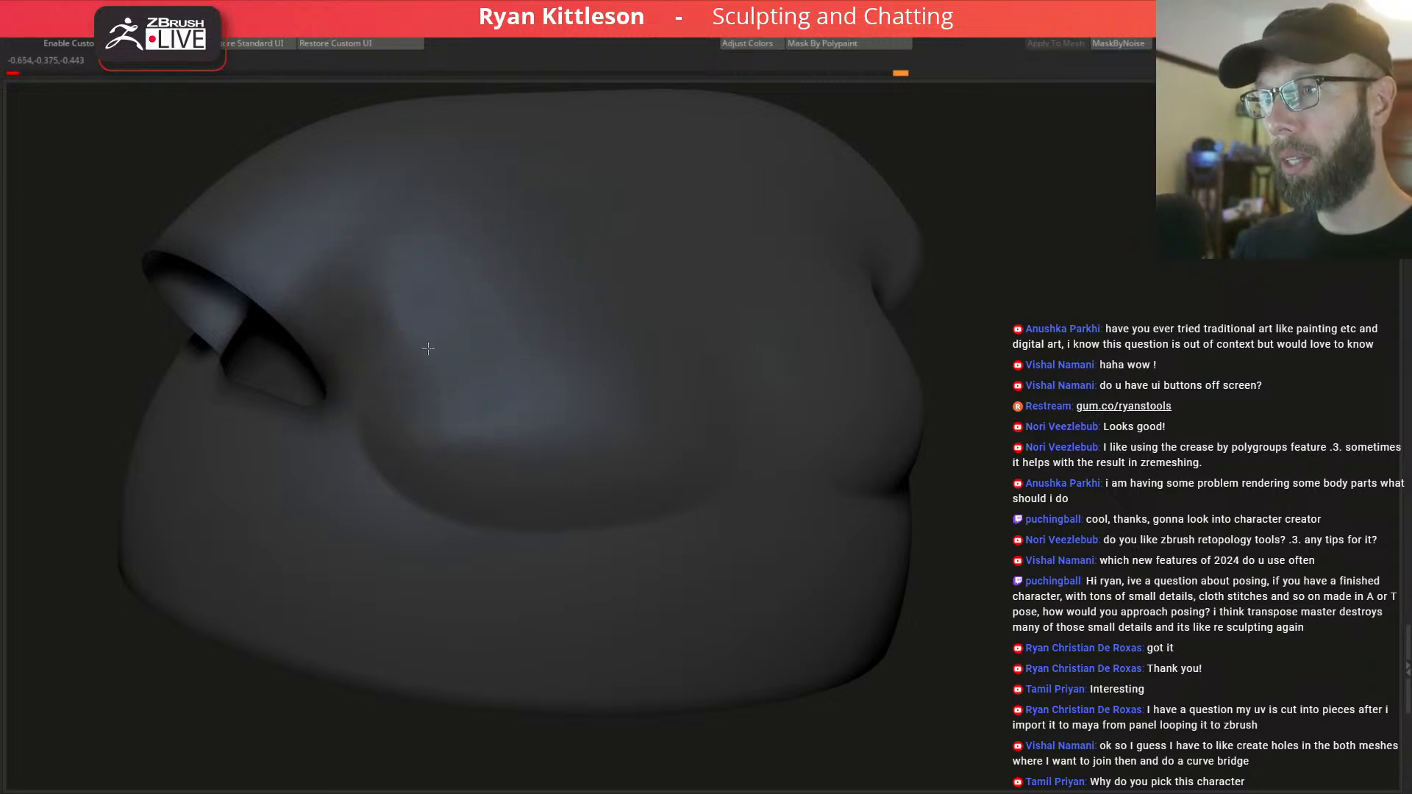
Smooth the shirt's upper chest and the fold running from the chest toward the armhole.
right_drag(549, 324, 637, 277)
right_drag(668, 368, 611, 331)
key(shift+f)
key(shift+f)
mouse_move(610, 331)
shift+mouse_down()
mouse_move(699, 361)
mouse_move(793, 435)
shift+mouse_up()
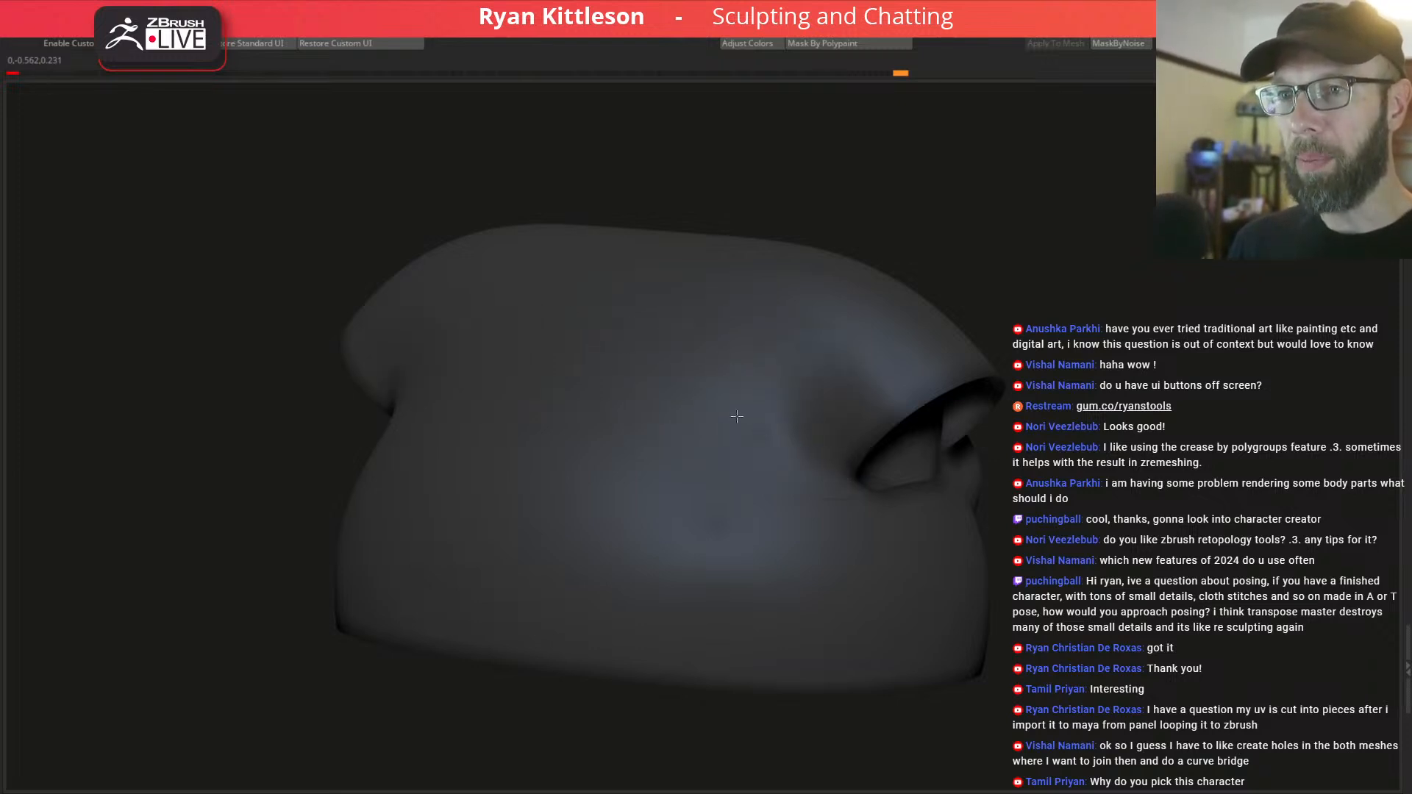
shift+drag(506, 318, 506, 434)
mouse_move(511, 375)
right_down()
mouse_move(573, 363)
mouse_move(526, 346)
right_up()
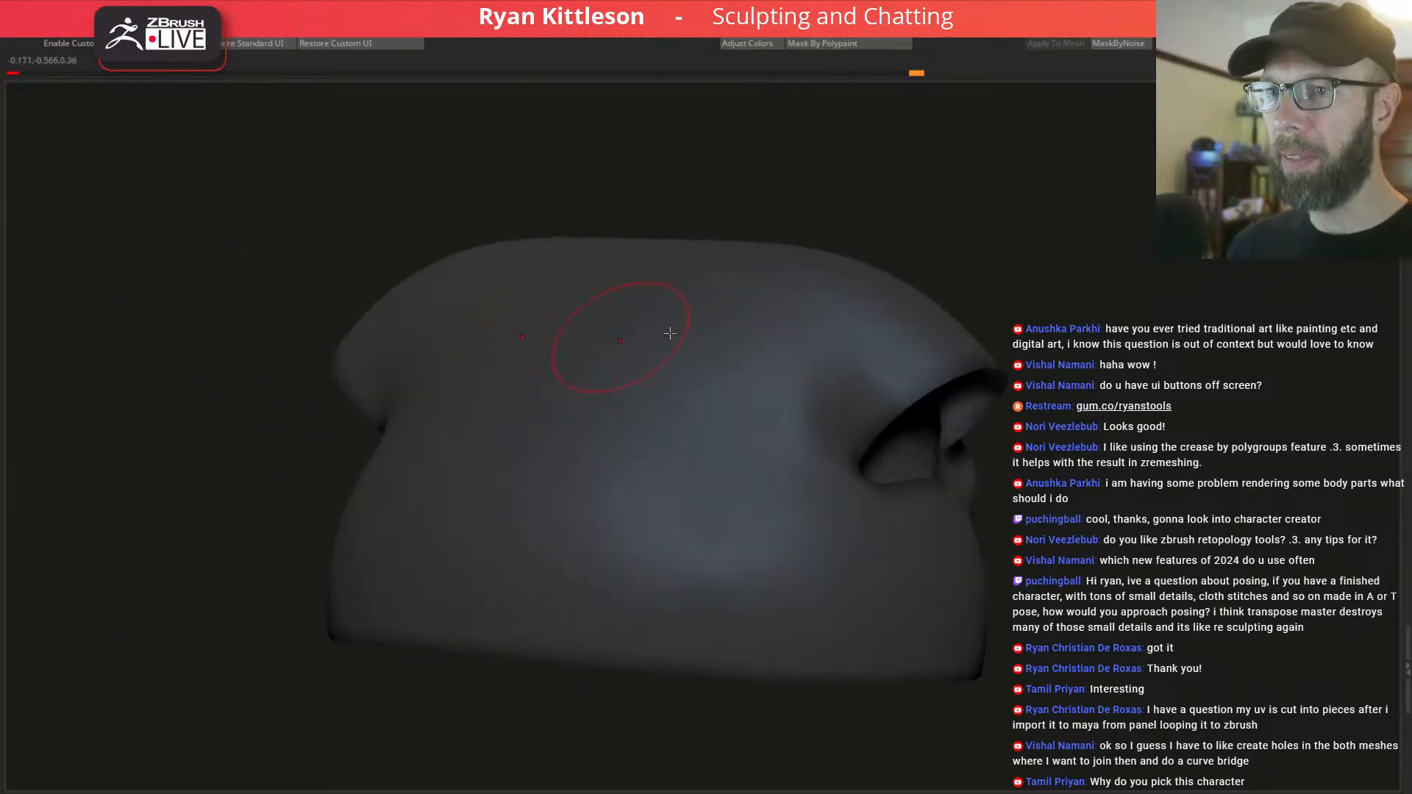
right_drag(857, 308, 708, 369)
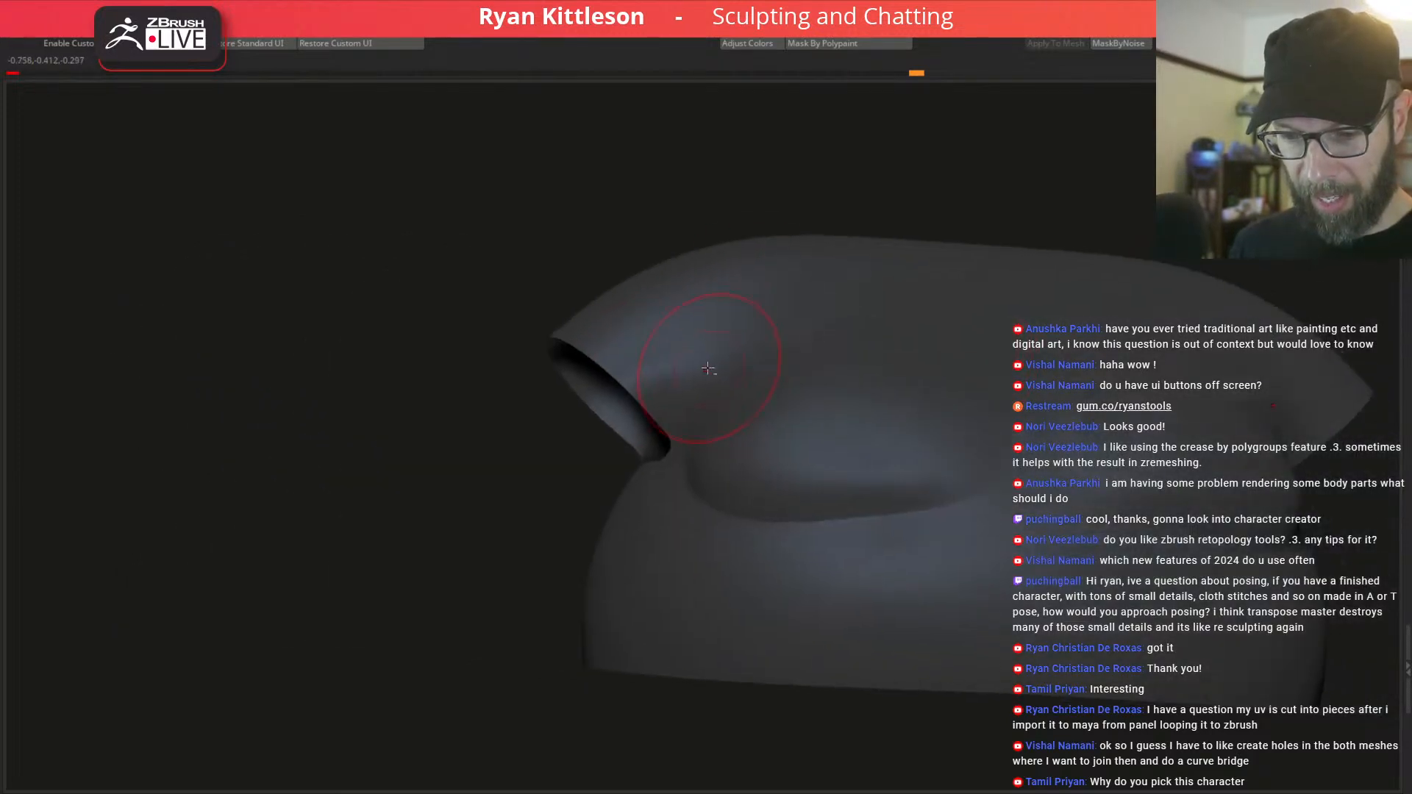
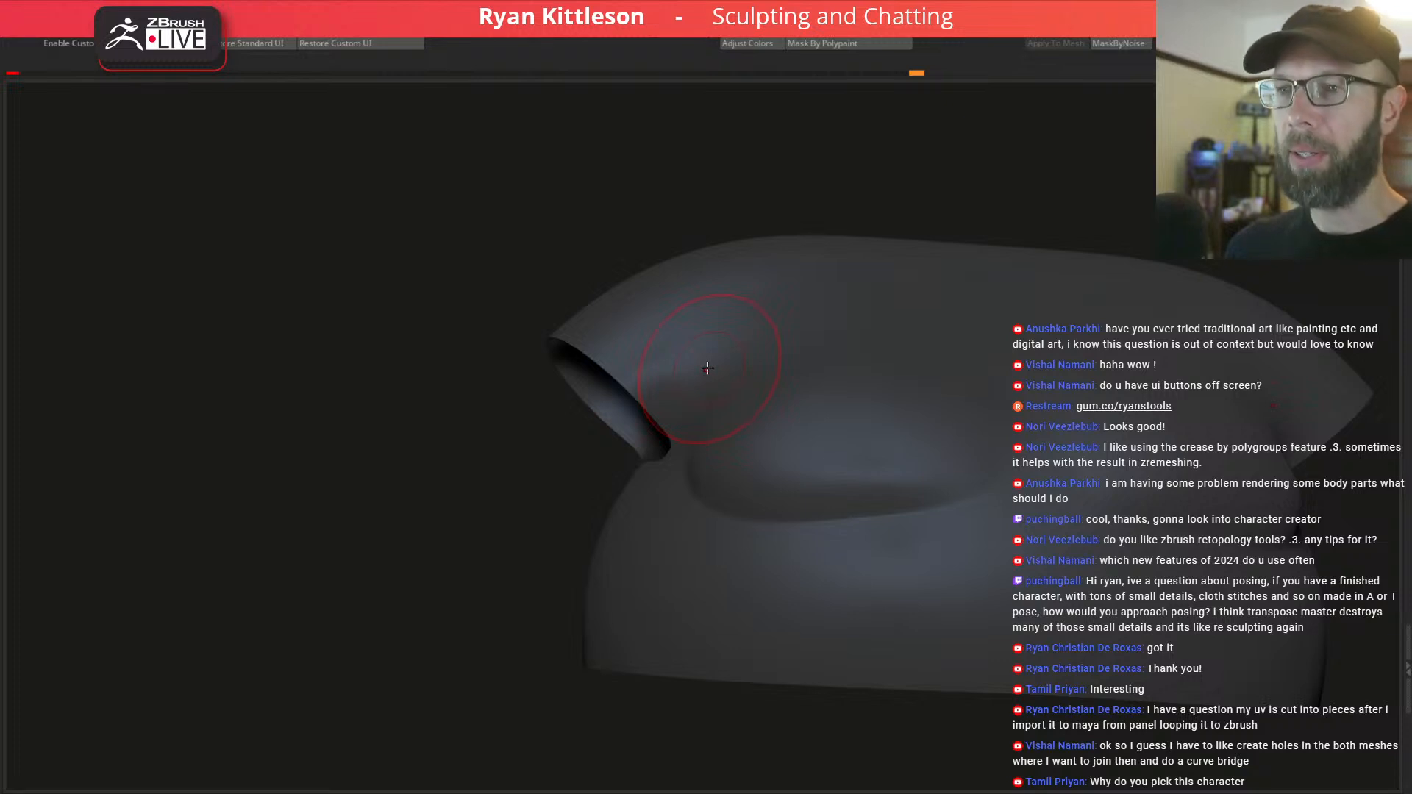
Examine the shirt's silhouette alone and on the whole character from the front and side.
right_drag(533, 405, 575, 398)
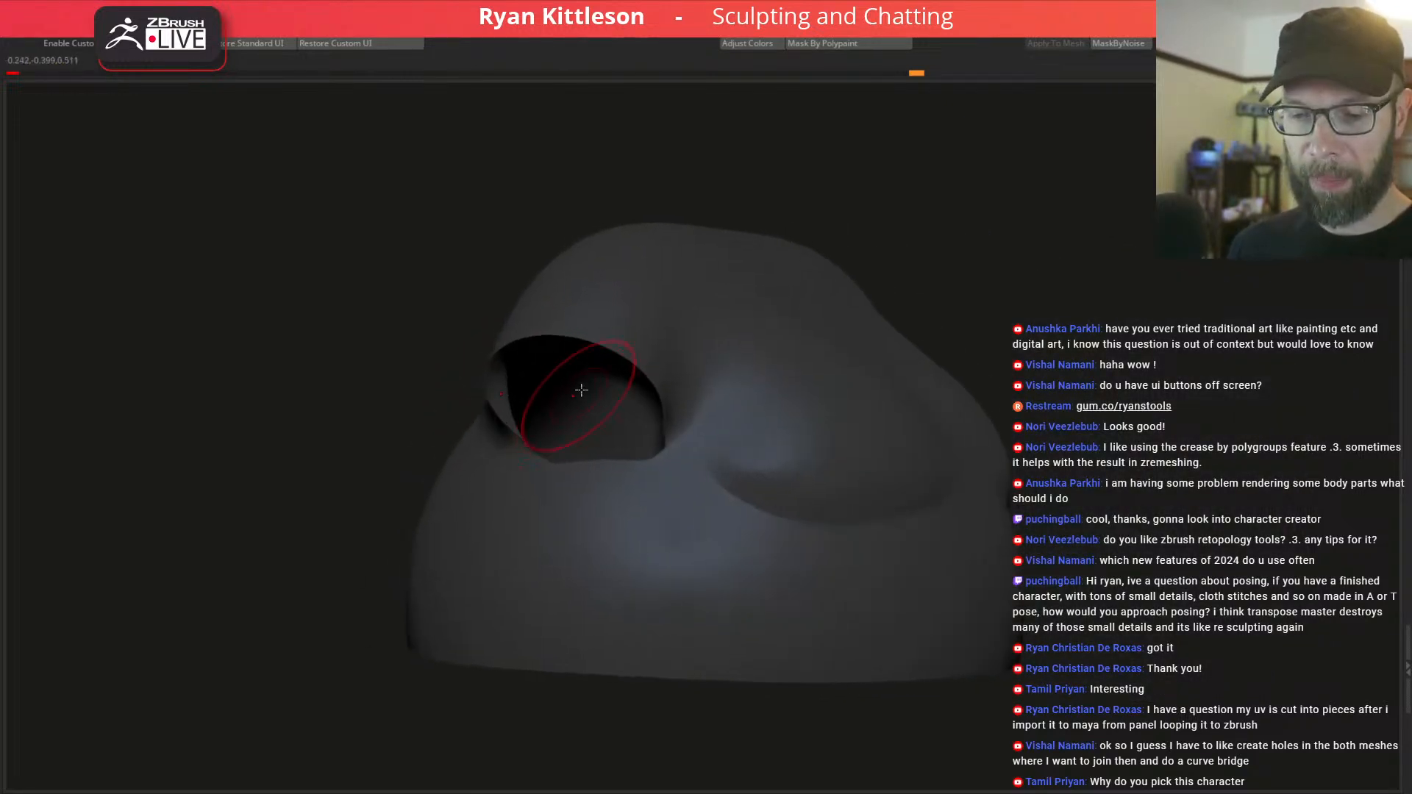
mouse_move(909, 364)
right_down()
mouse_move(880, 362)
mouse_move(882, 346)
right_up()
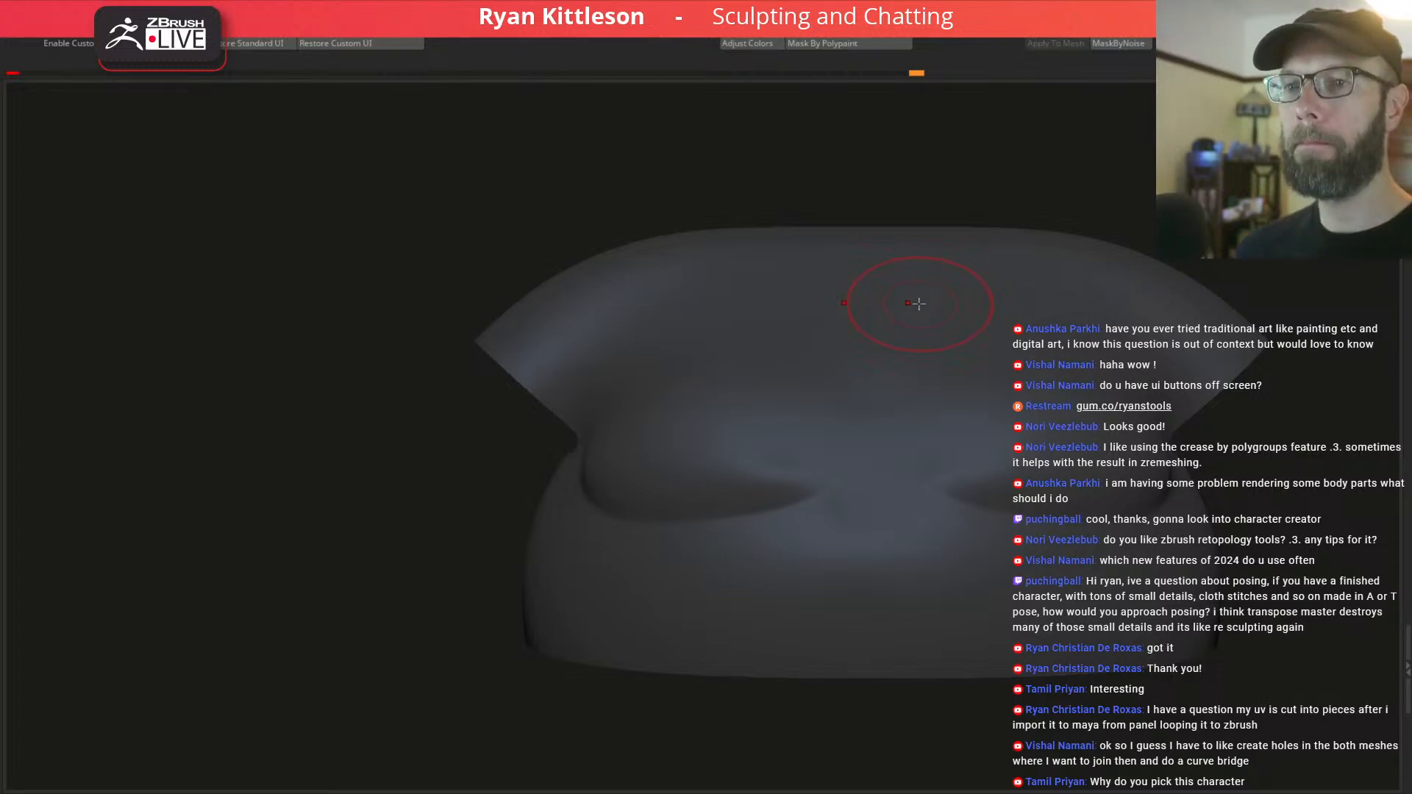
right_drag(760, 312, 832, 331)
key(alt+s)
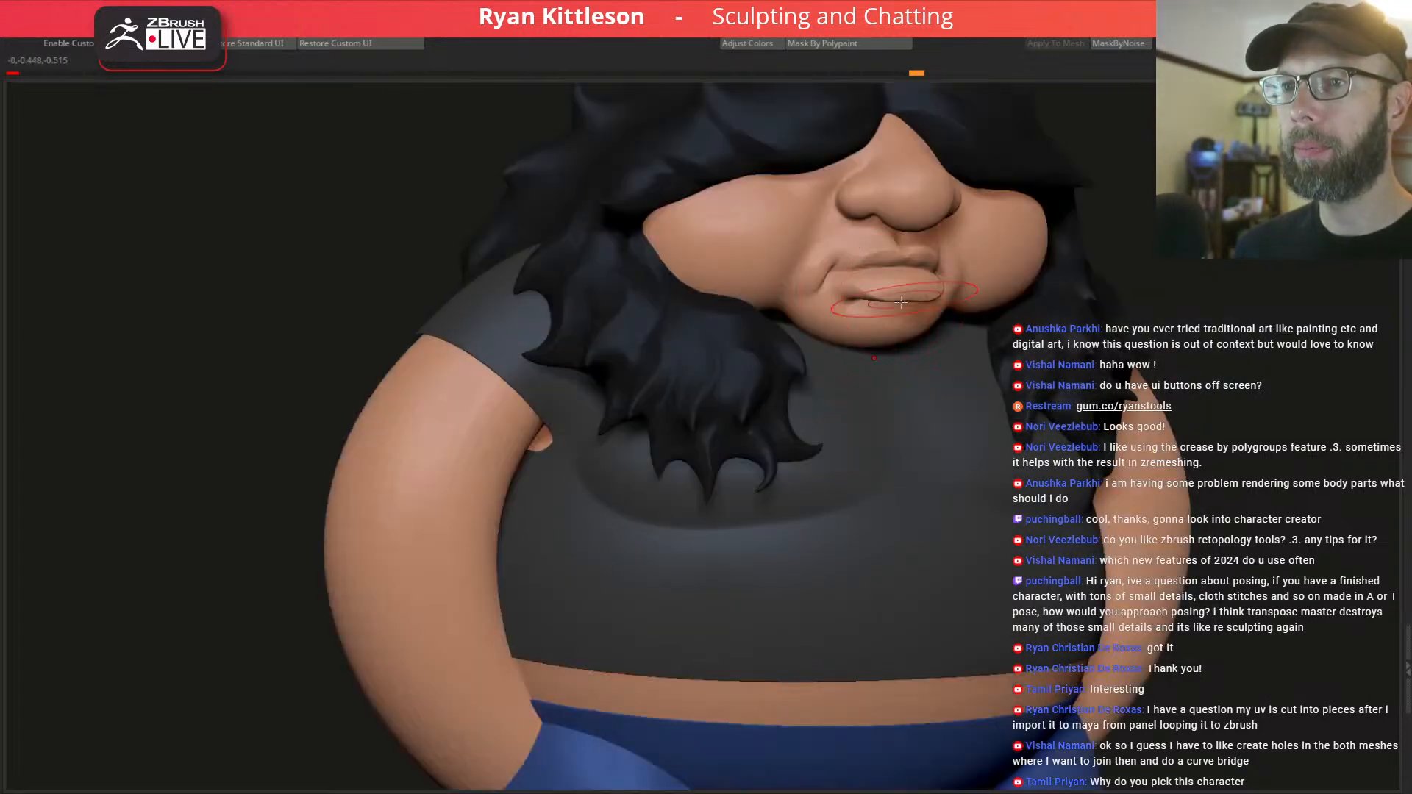
key(f)
right_drag(904, 298, 878, 314)
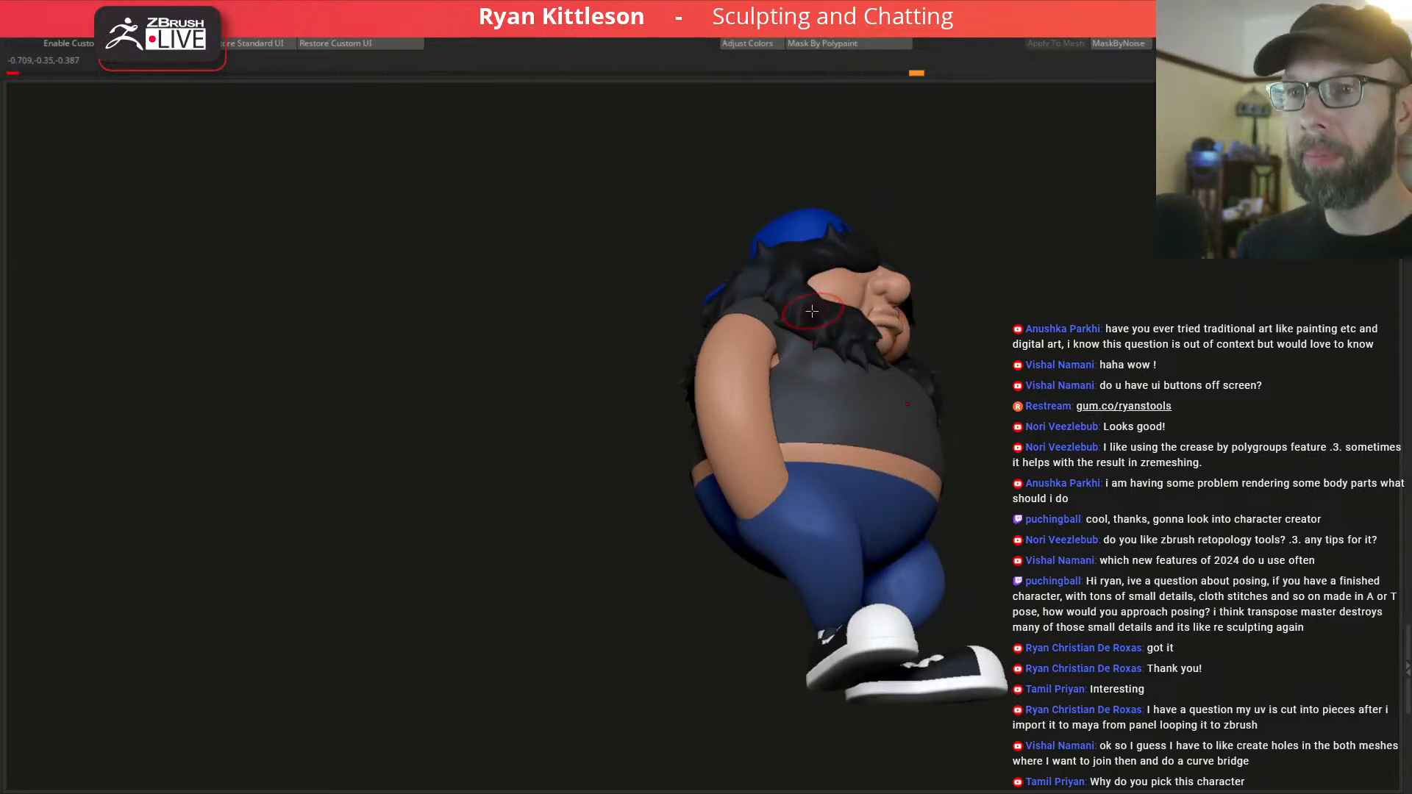
right_drag(743, 412, 970, 325)
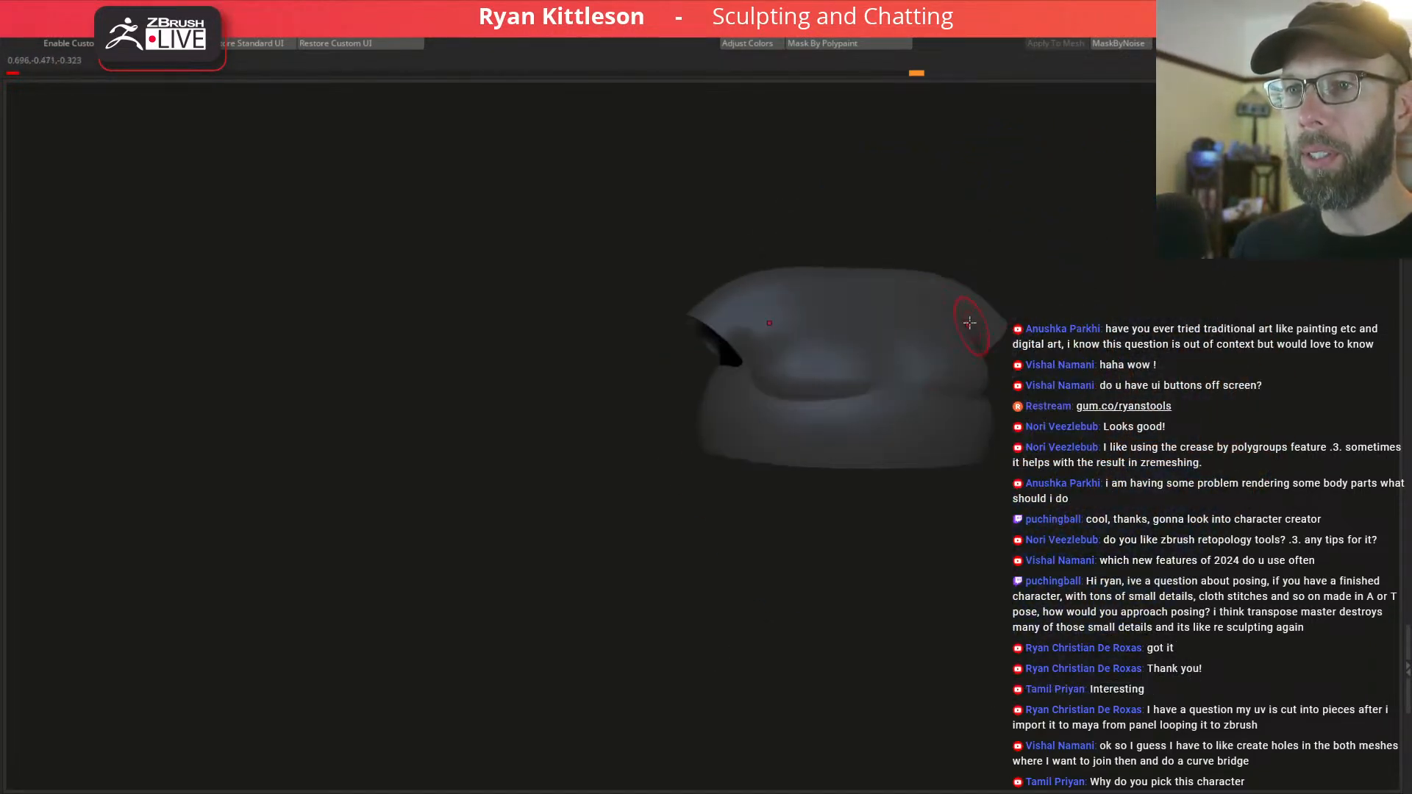
ctrl+right_drag(860, 324, 905, 368)
right_drag(603, 353, 654, 407)
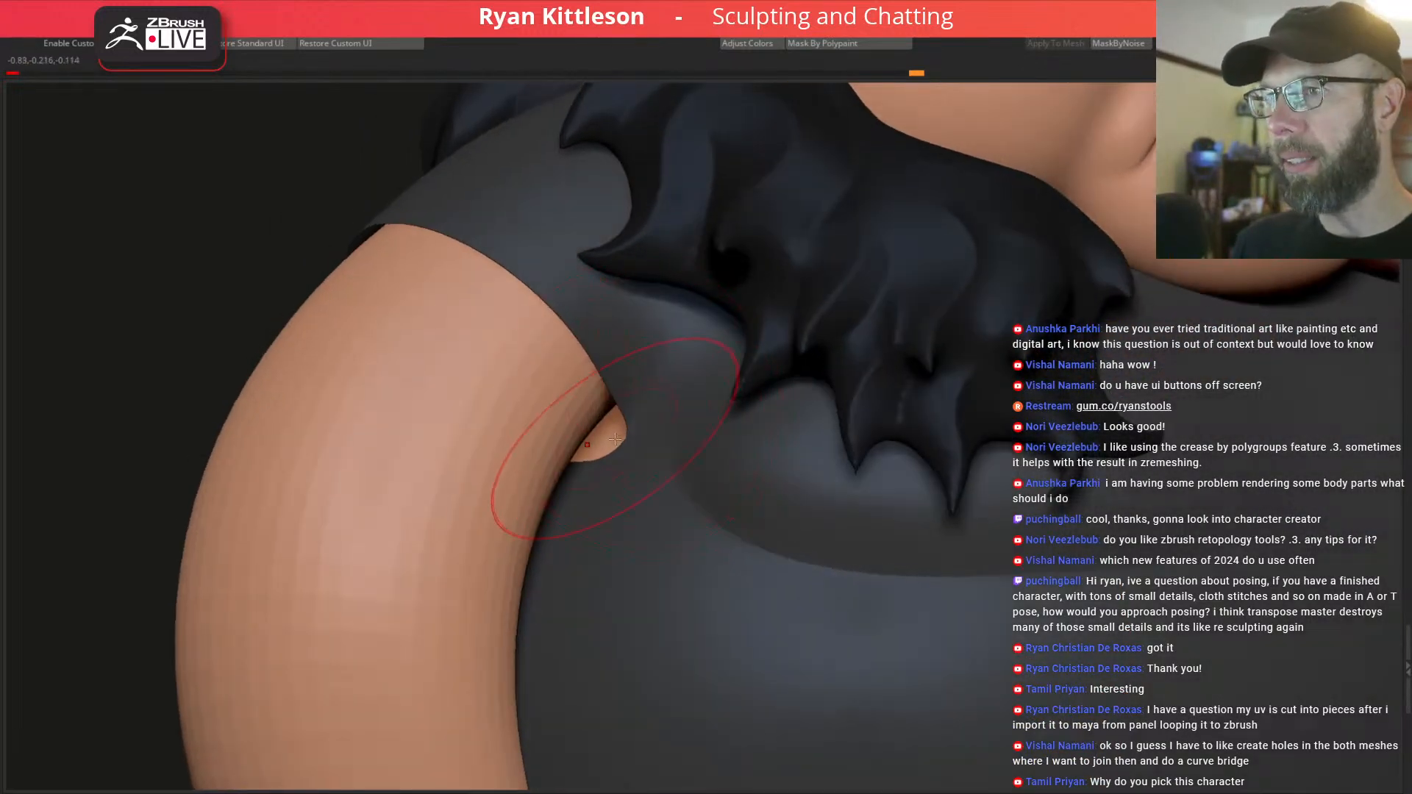
Lower the shirt's subdivision and move the armhole's front corner toward the arm to cover the gap at the armpit.
key(alt+shift+s)
key(shift+f)
key(shift+f)
key(shift+d)
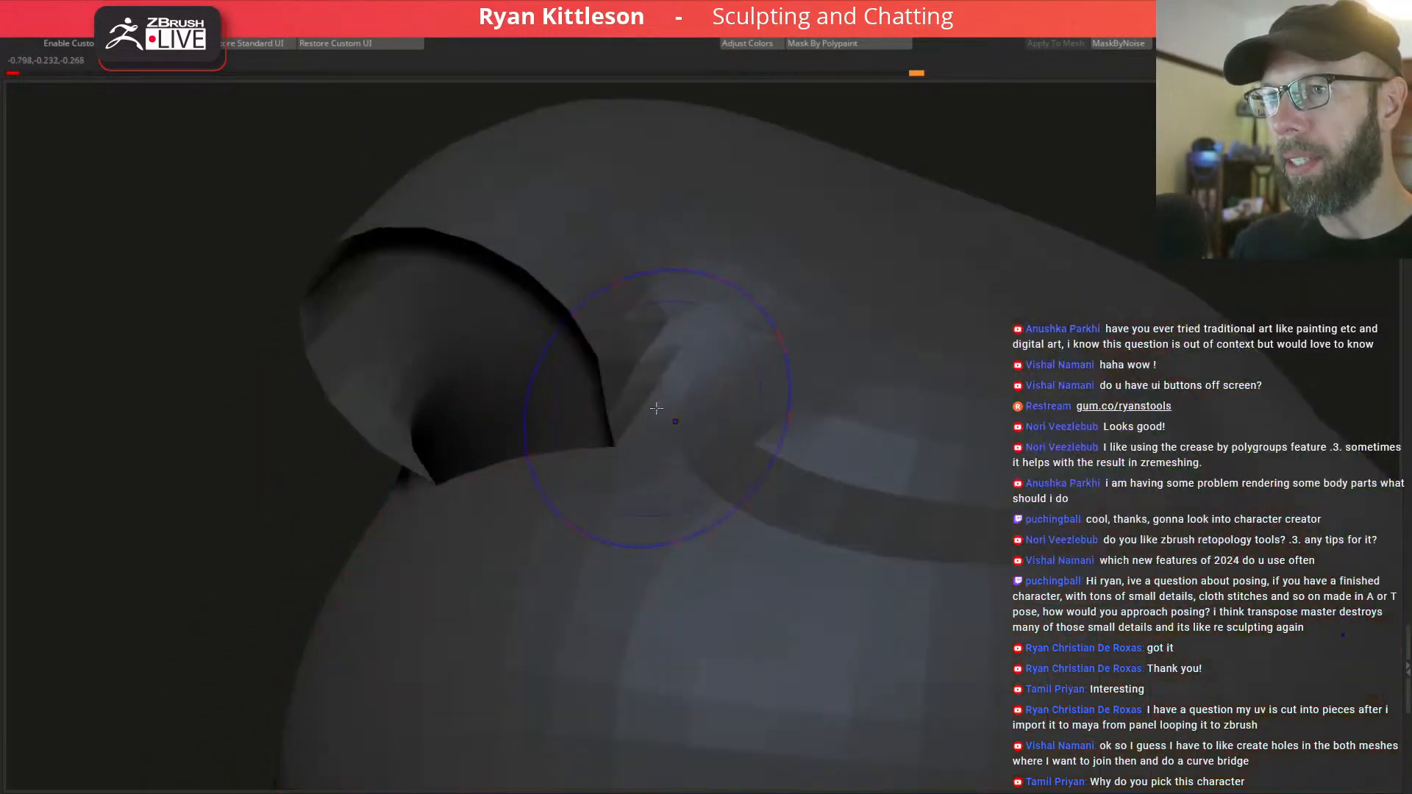
key(alt+shift+s)
right_drag(641, 385, 694, 488)
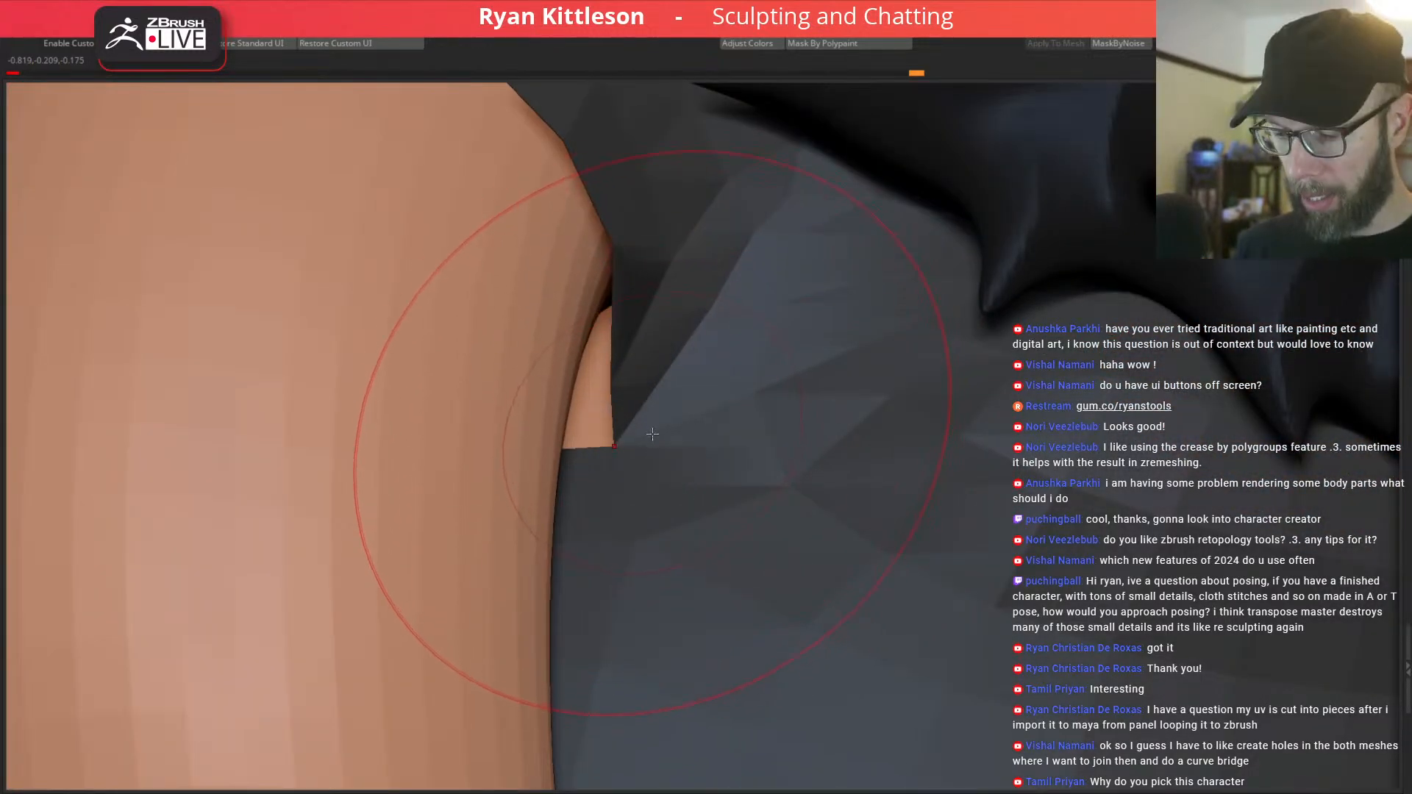
key(shift+f)
mouse_move(627, 456)
right_down()
mouse_move(643, 436)
mouse_move(654, 444)
mouse_move(607, 421)
mouse_move(633, 460)
right_up()
key(alt+shift+s)
key(space)
mouse_move(633, 459)
mouse_down()
mouse_move(613, 460)
mouse_move(582, 402)
mouse_up()
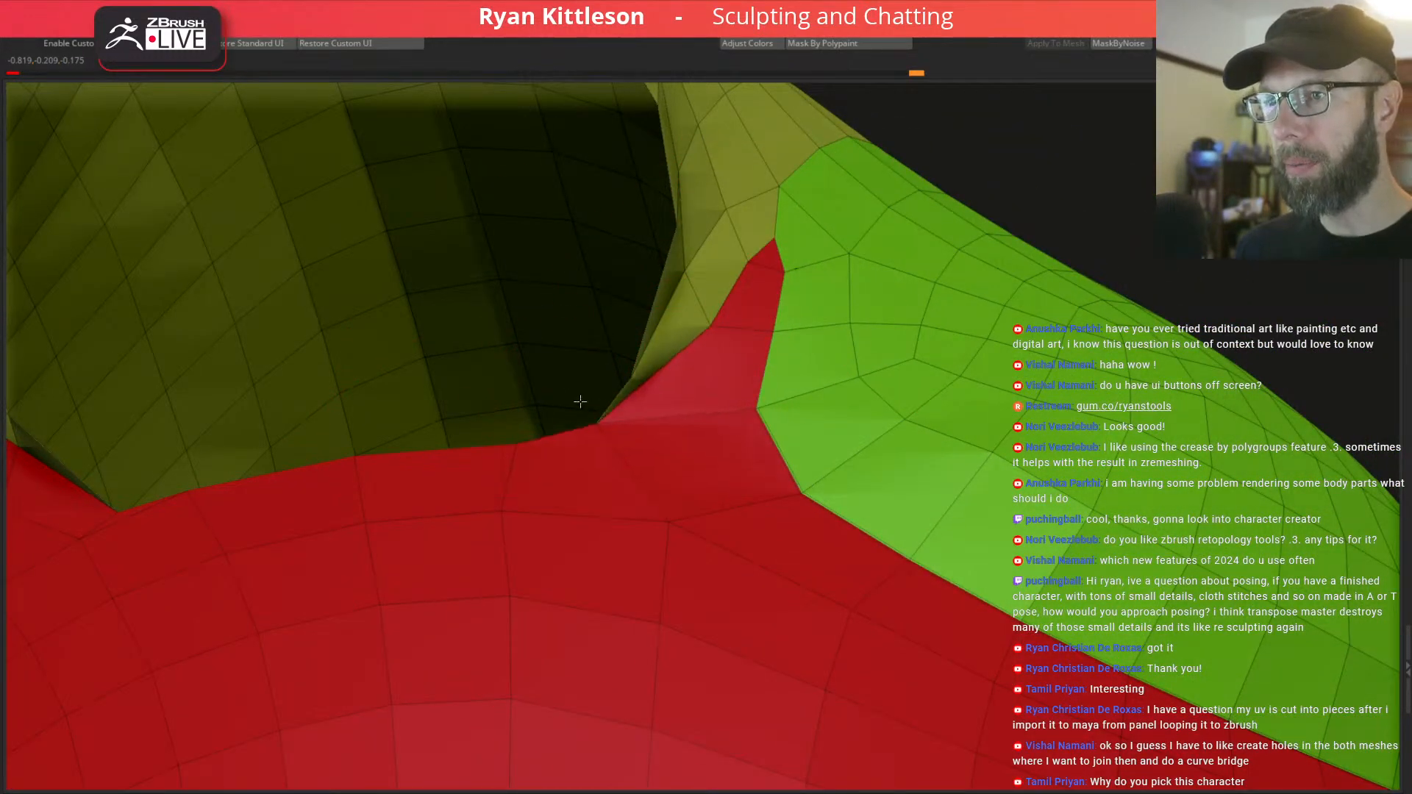
right_drag(572, 403, 631, 299)
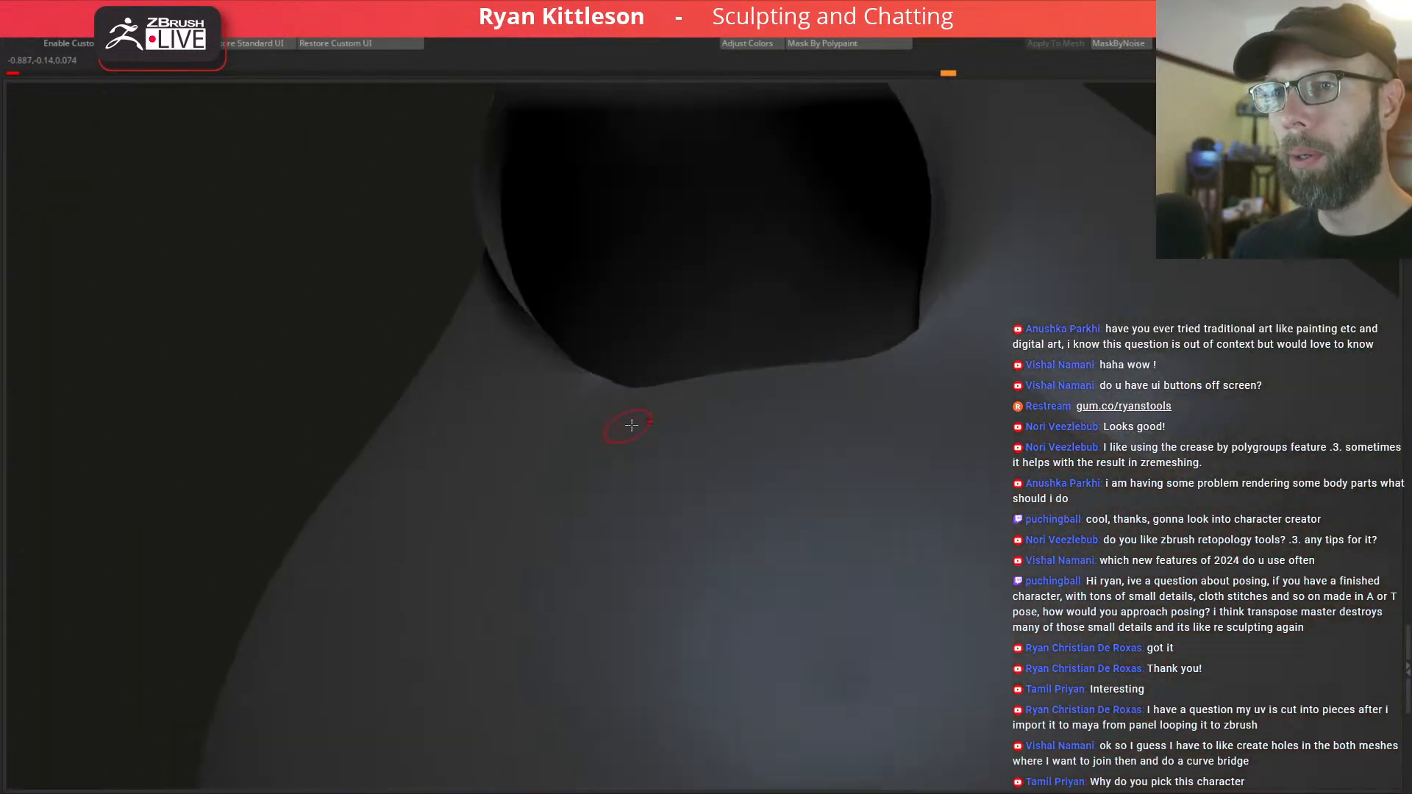
Adjust the points along the armhole's lower edge at low subdivision and compare them with the smoothed shirt.
key(shift+f)
key(d)
key(shift+f)
key(alt+s)
key(space)
drag(584, 348, 546, 301)
key(shift+d)
drag(578, 349, 565, 337)
right_drag(580, 349, 817, 348)
drag(491, 335, 500, 338)
key(d)
key(alt+s)
Reshape the middle of the armhole's lower edge into an even, rounded curve on the isolated shirt.
right_drag(789, 268, 545, 368)
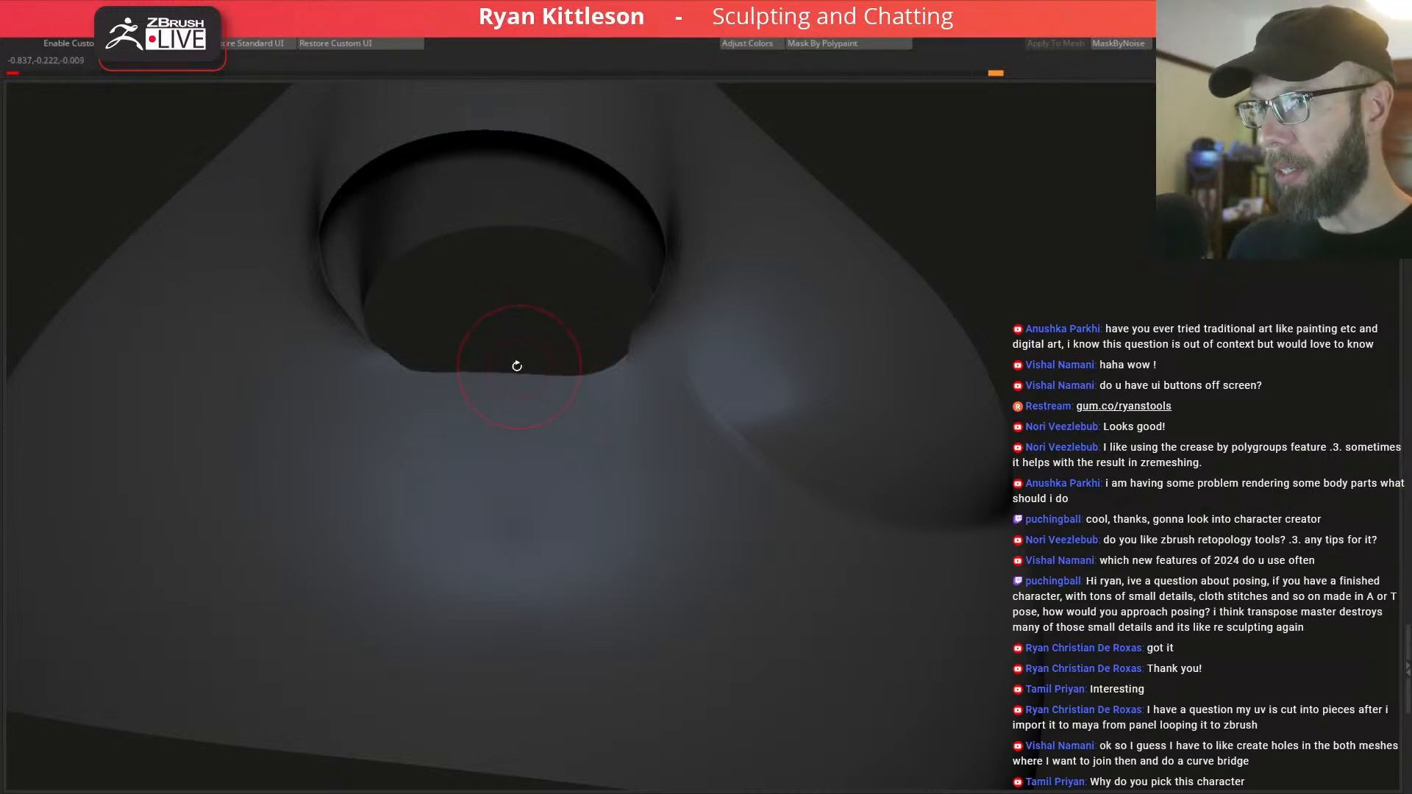
key(space)
drag(513, 371, 520, 373)
right_drag(504, 382, 500, 433)
drag(490, 374, 488, 427)
mouse_move(530, 419)
right_down()
mouse_move(550, 410)
mouse_move(506, 427)
right_up()
drag(512, 370, 505, 422)
mouse_move(505, 423)
right_down()
mouse_move(531, 368)
mouse_move(495, 495)
mouse_move(677, 511)
right_up()
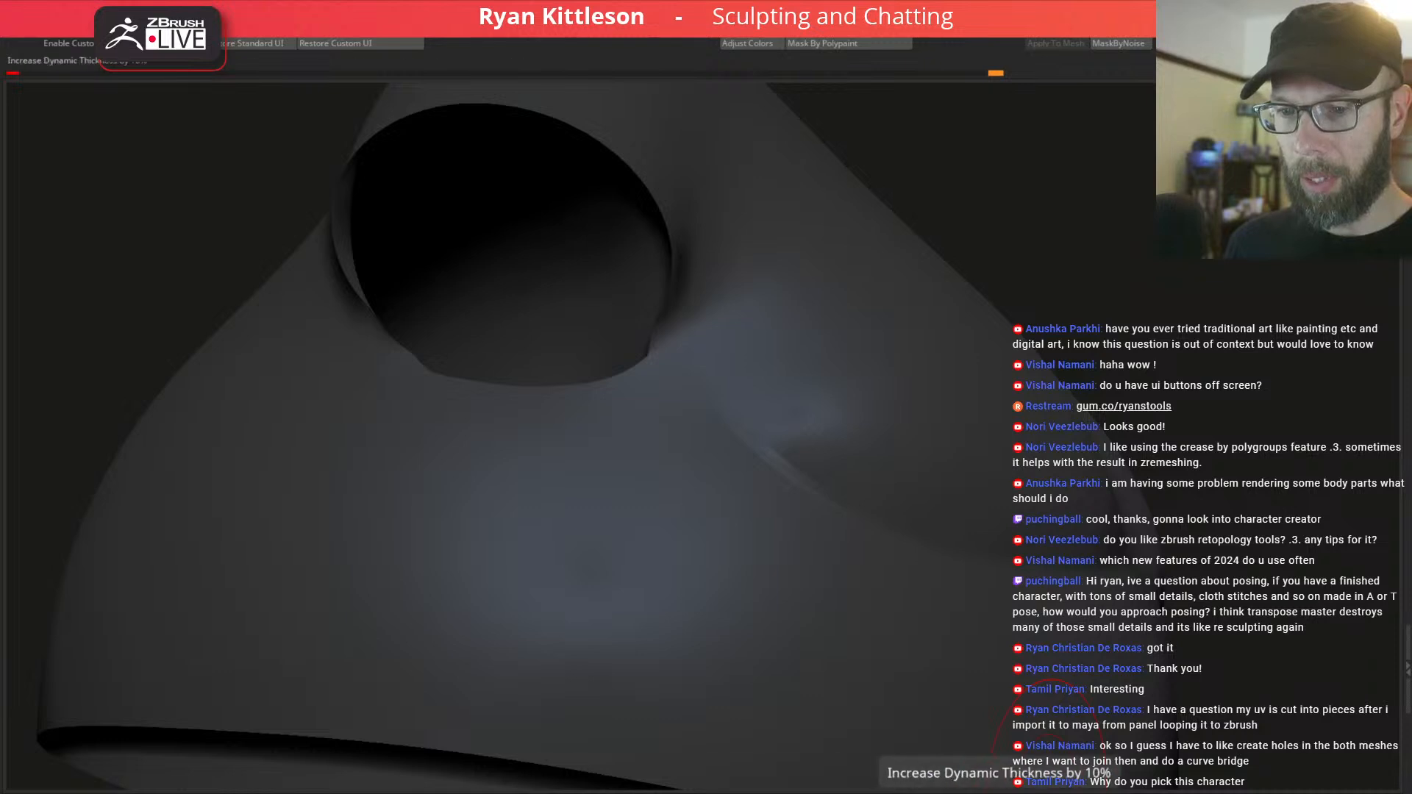
Add dynamic thickness to the shirt and reduce it in 10% steps to a thin shell.
click(981, 791)
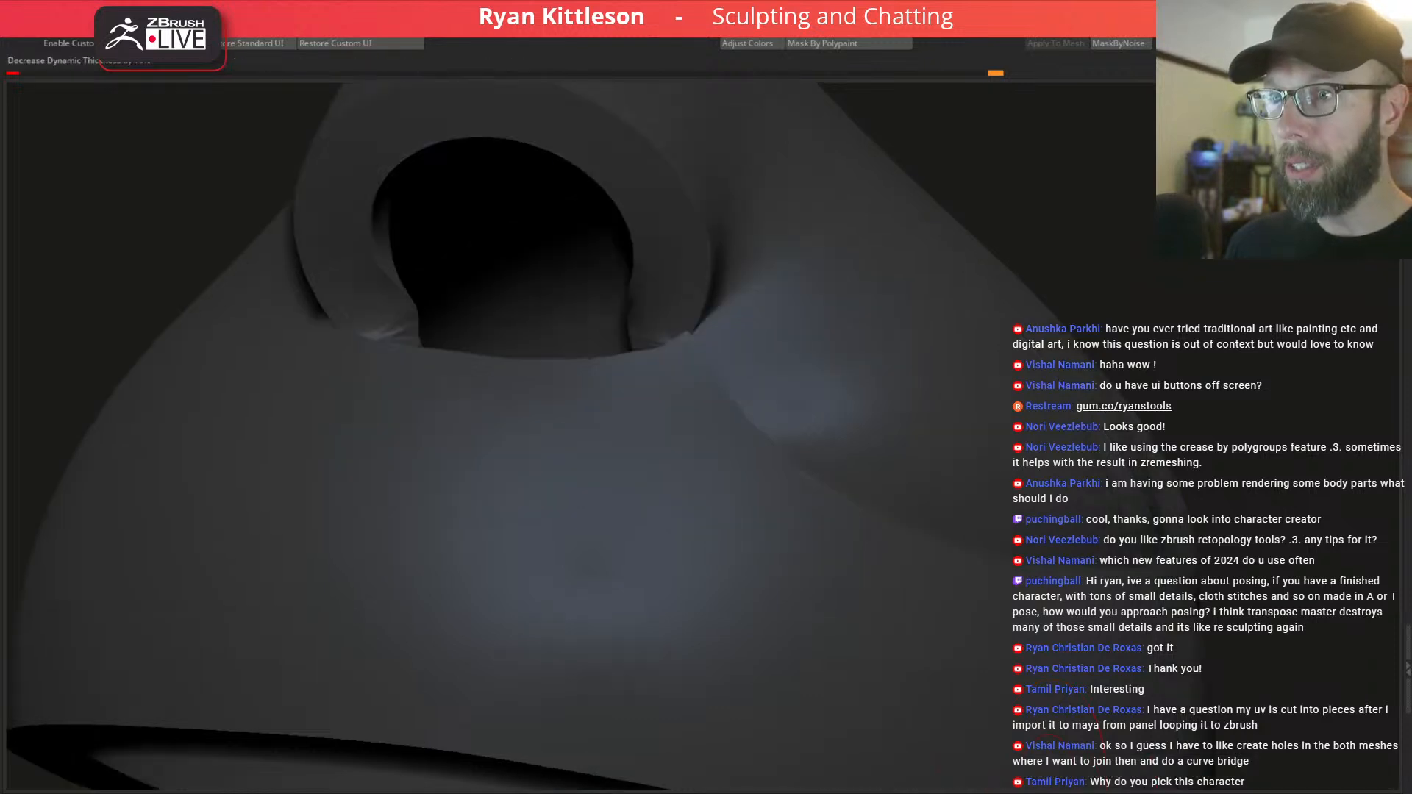
click(981, 792)
click(982, 791)
click(982, 792)
click(981, 791)
click(982, 791)
click(981, 791)
click(982, 791)
click(982, 791)
Adjust the shirt's dynamic thickness offset, segments and smooth subdivision, and inspect the armhole rim.
click(1046, 791)
click(1046, 791)
click(1046, 791)
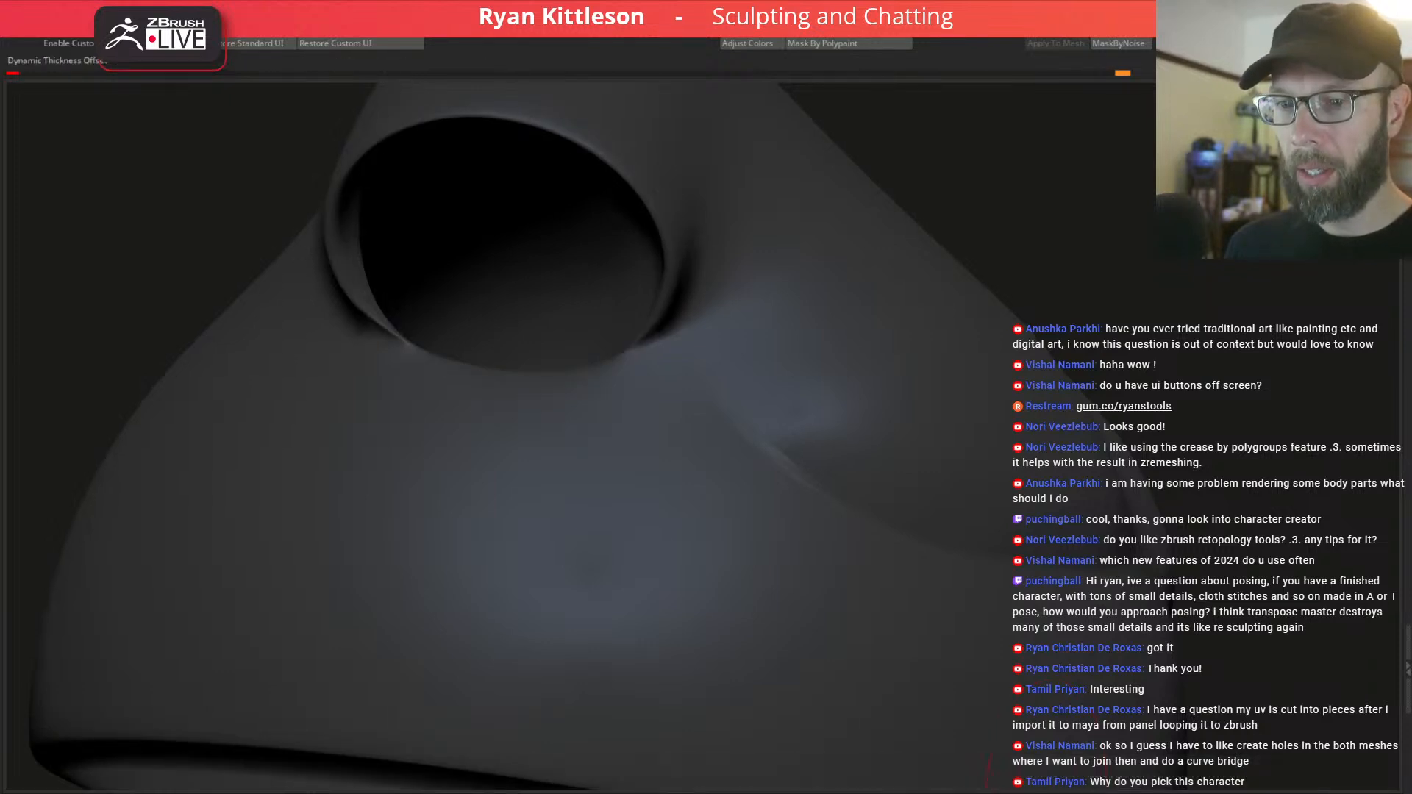
click(1060, 791)
mouse_move(735, 335)
right_down()
mouse_move(791, 338)
mouse_move(794, 352)
right_up()
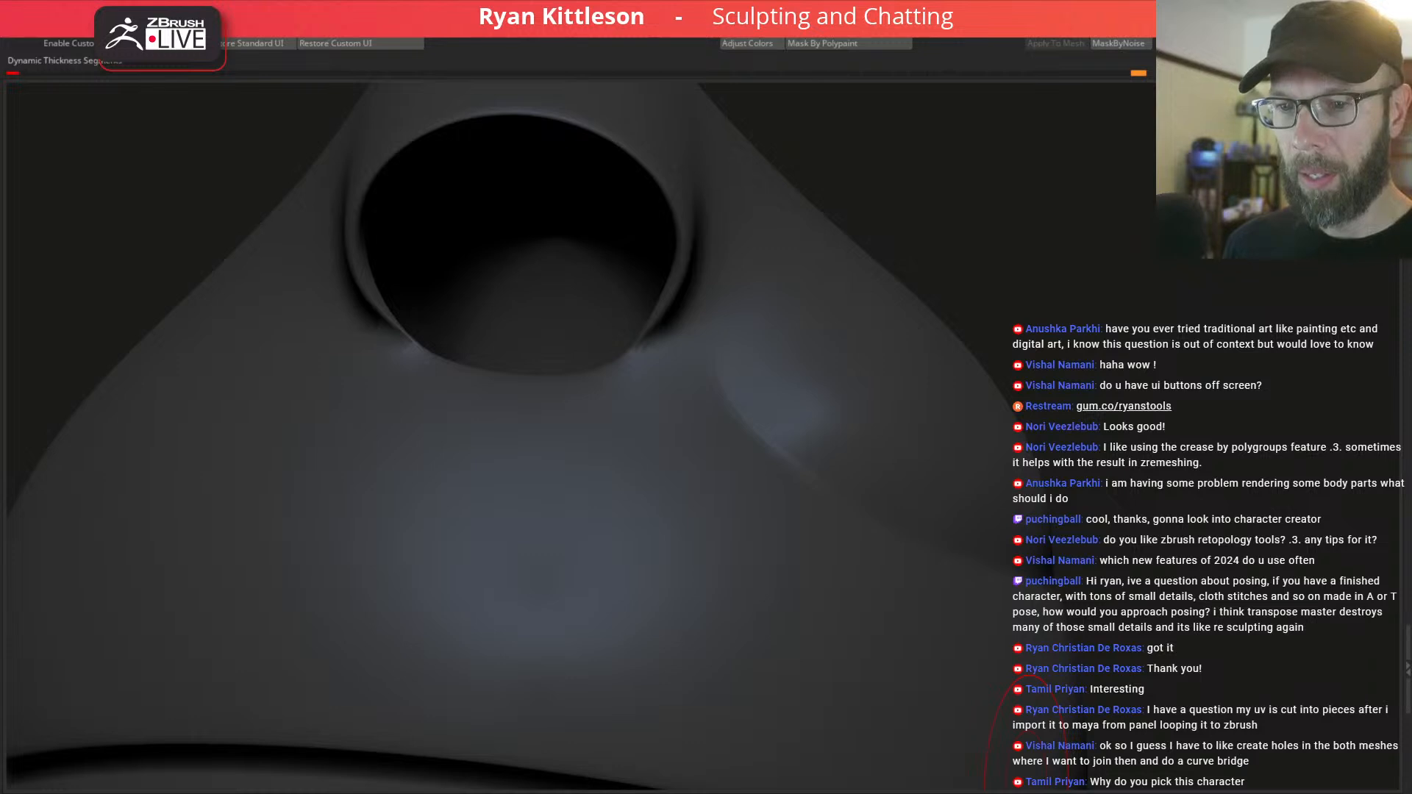
right_drag(822, 408, 861, 586)
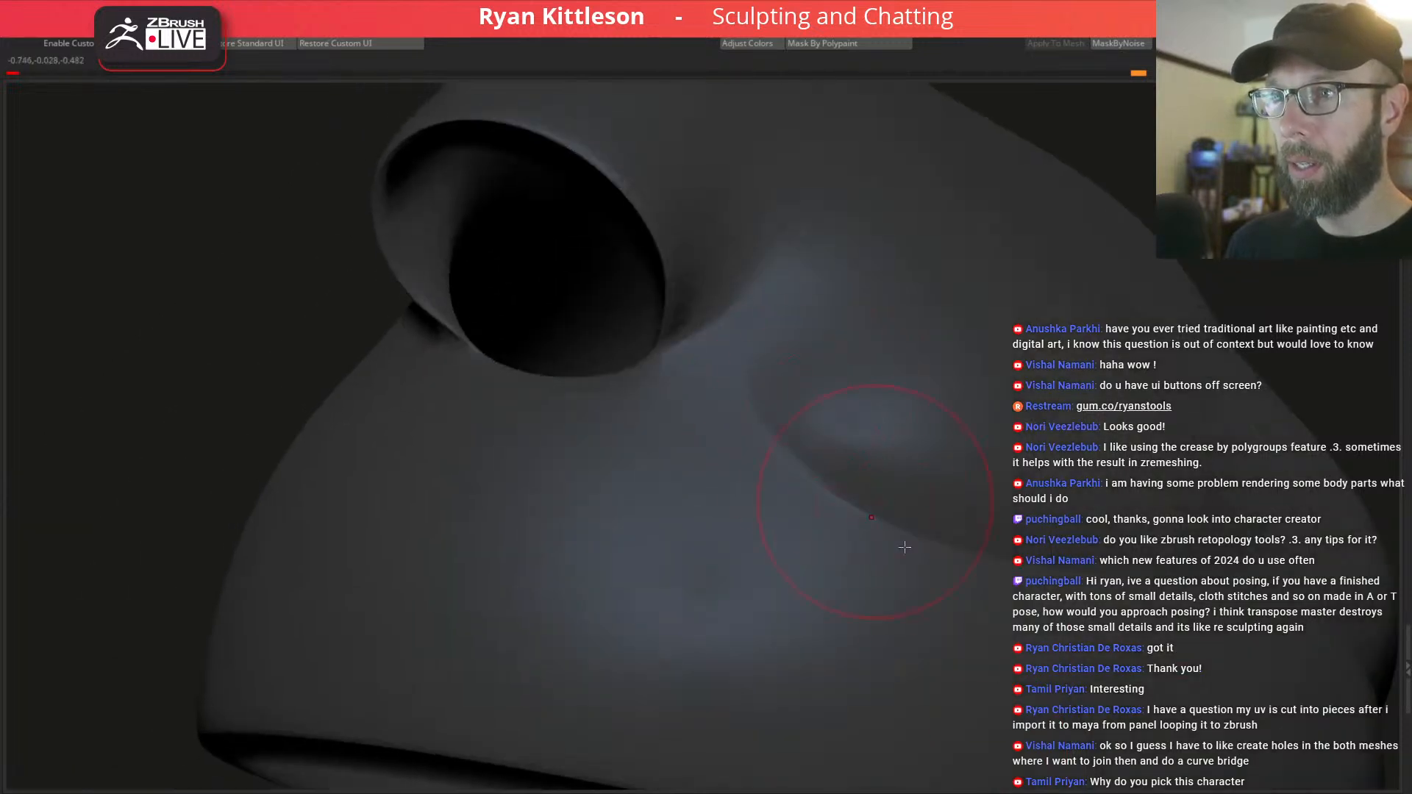
click(1061, 791)
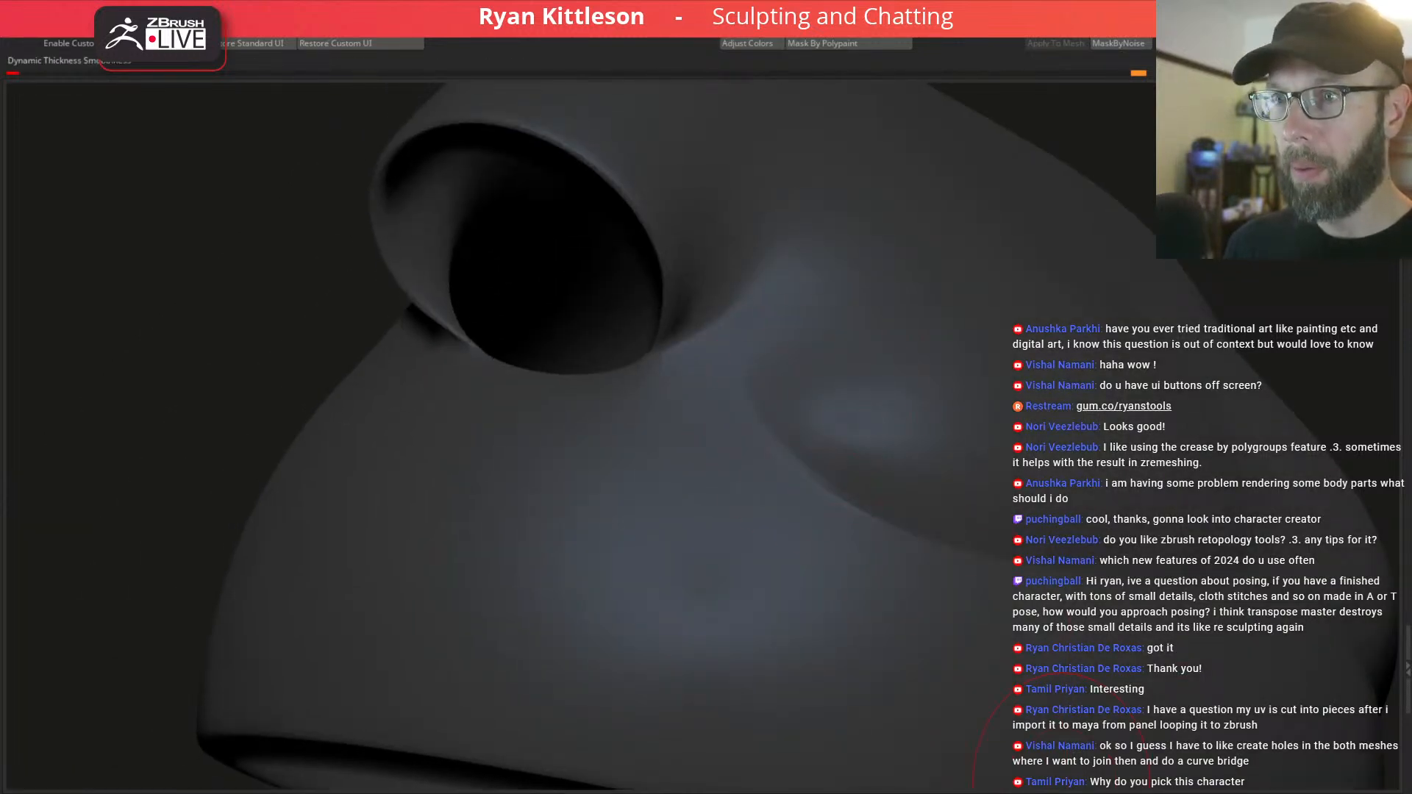
Show the whole character and examine how the thickened shirt fits around the arms, chest and waist.
key(shift+d)
key(alt+s)
mouse_move(818, 362)
right_down()
mouse_move(832, 316)
mouse_move(851, 363)
mouse_move(874, 367)
mouse_move(845, 363)
mouse_move(735, 237)
right_up()
shift+right_drag(824, 295, 883, 325)
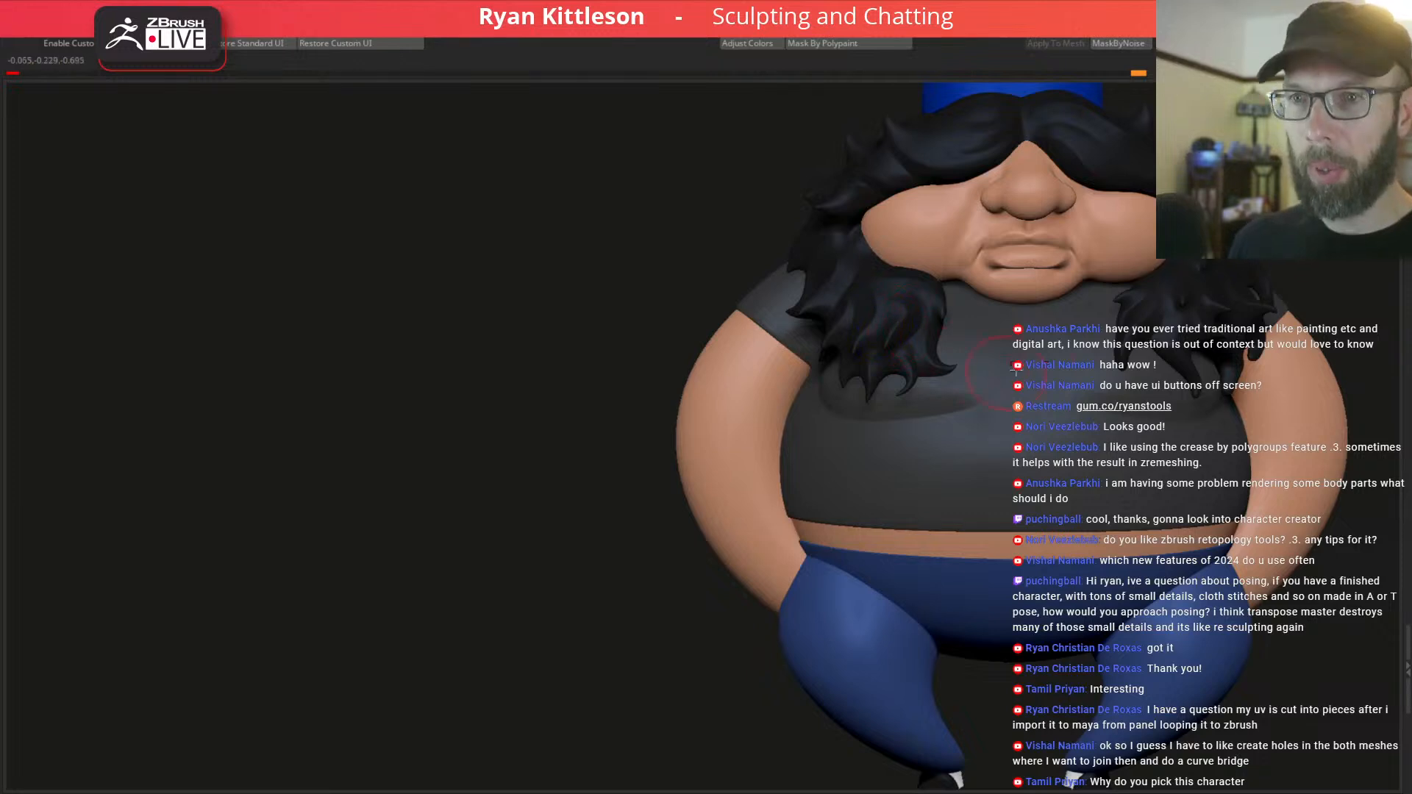
alt+right_drag(975, 339, 736, 336)
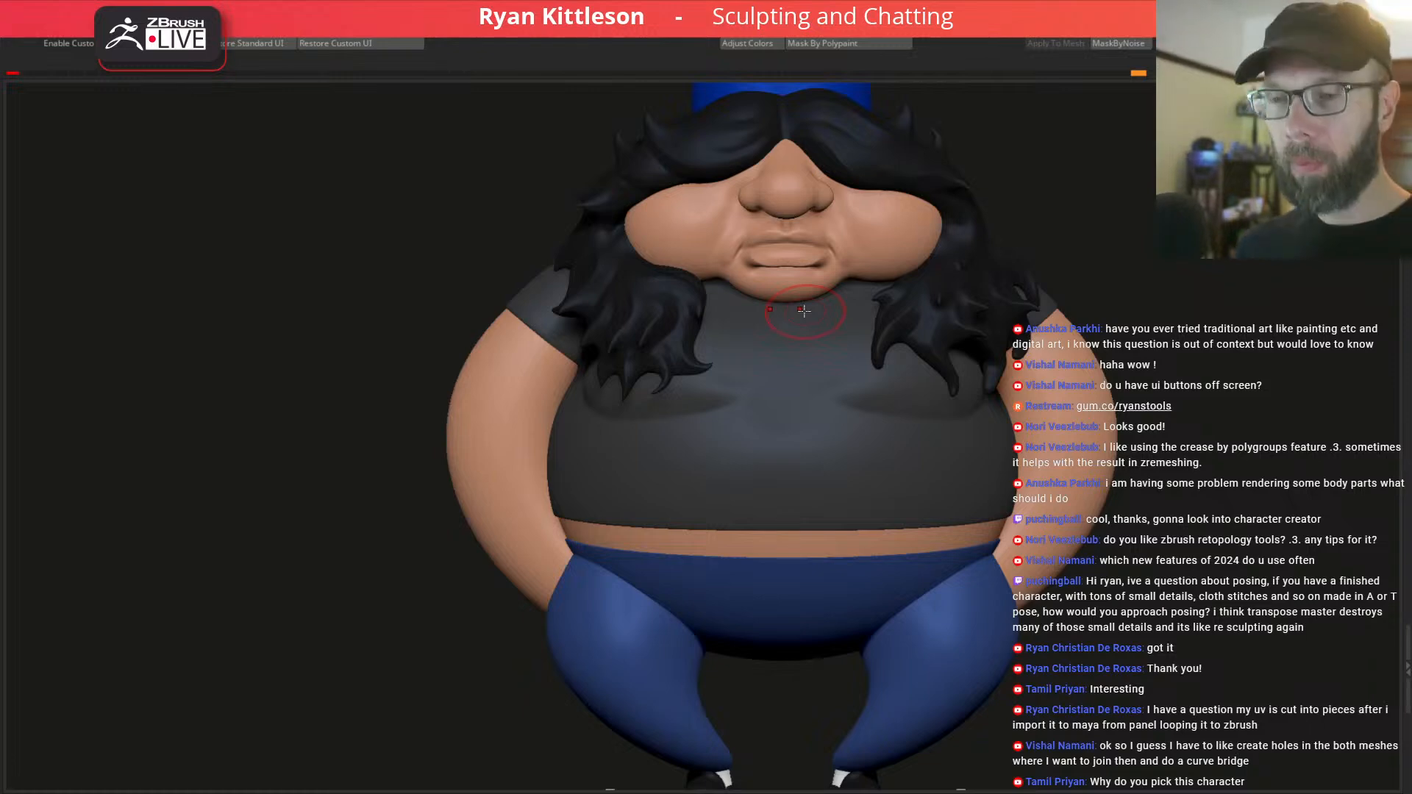
mouse_move(718, 376)
right_down()
mouse_move(779, 364)
mouse_move(692, 348)
right_up()
right_drag(776, 378, 869, 366)
right_drag(668, 410, 628, 364)
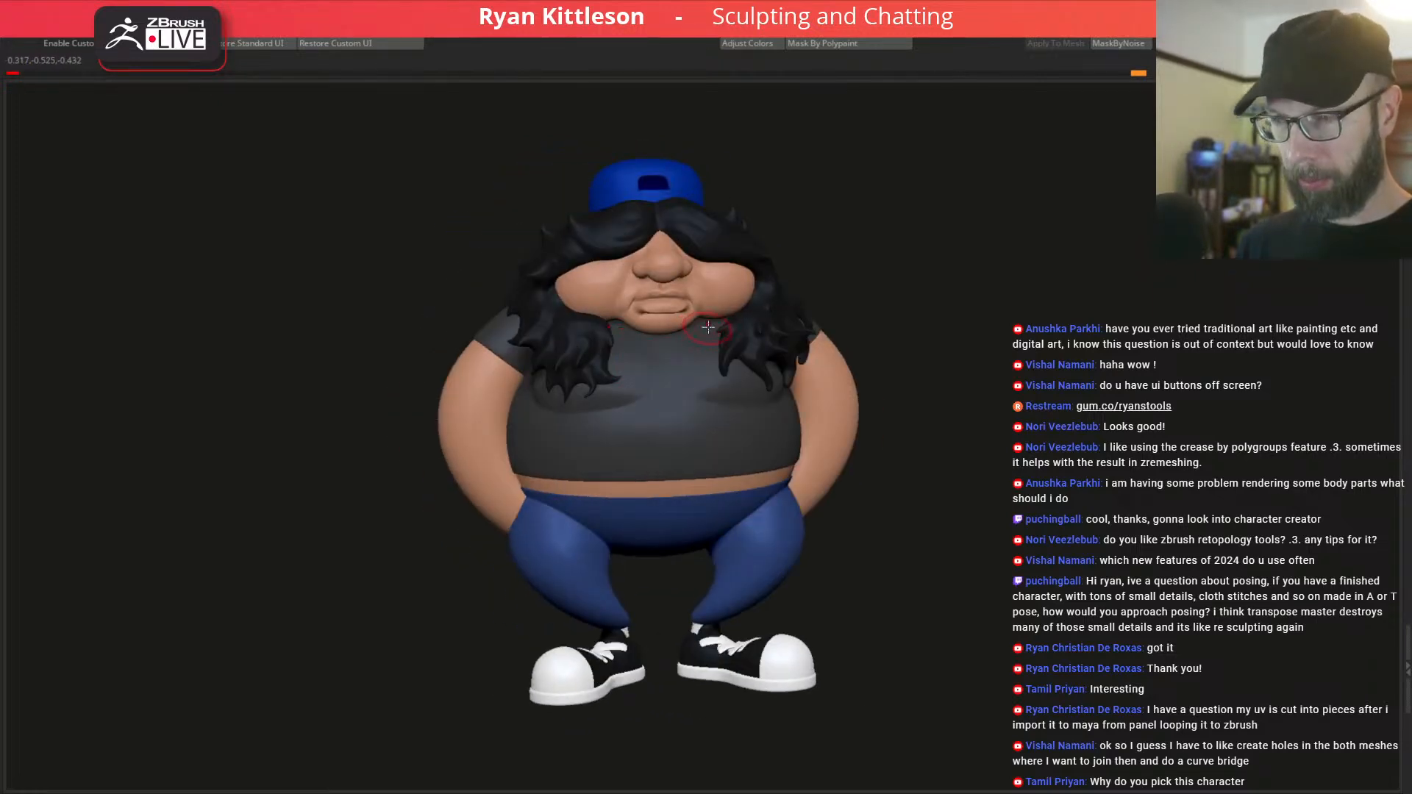
Save the character tool as hoagie.ztl, replacing the existing file.
key(ctrl+s)
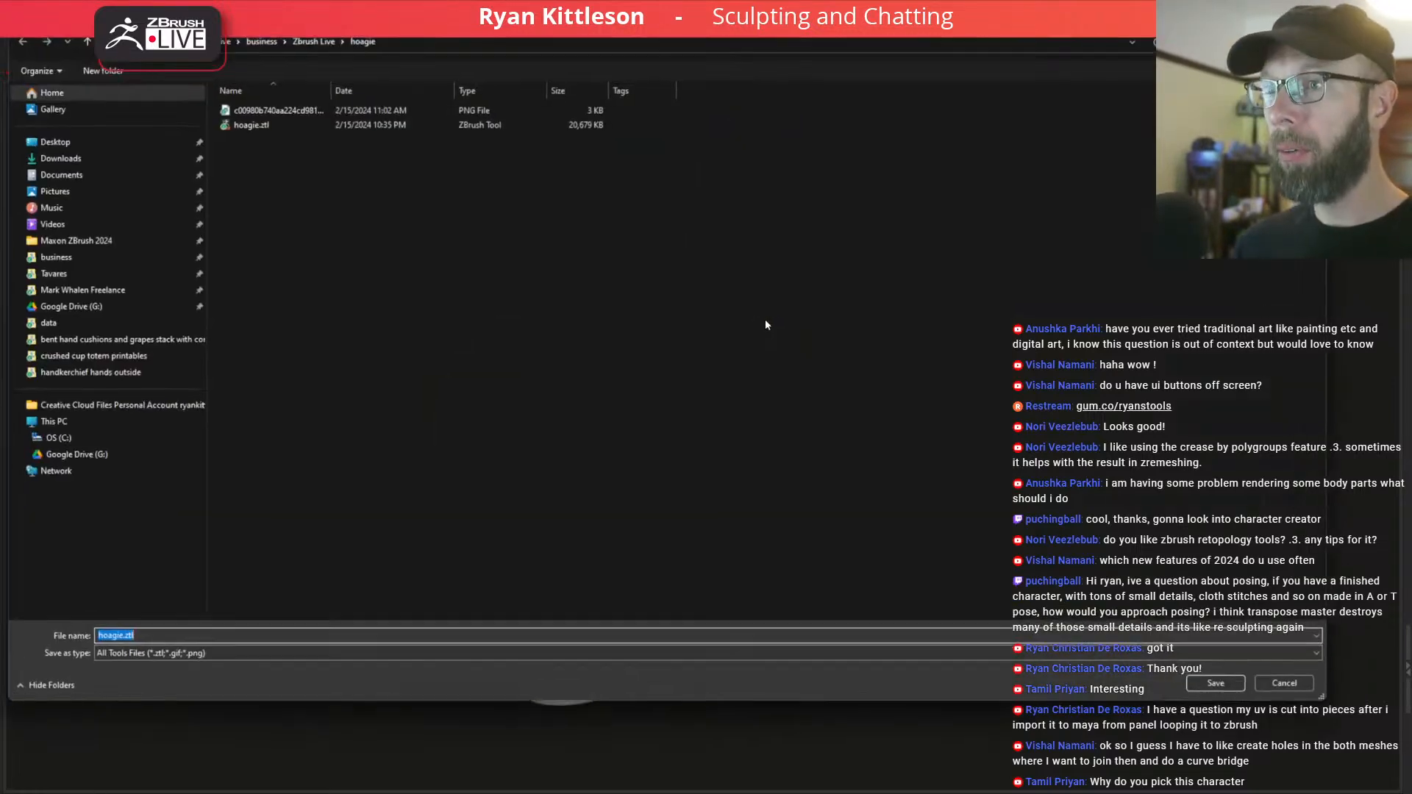
click(1210, 687)
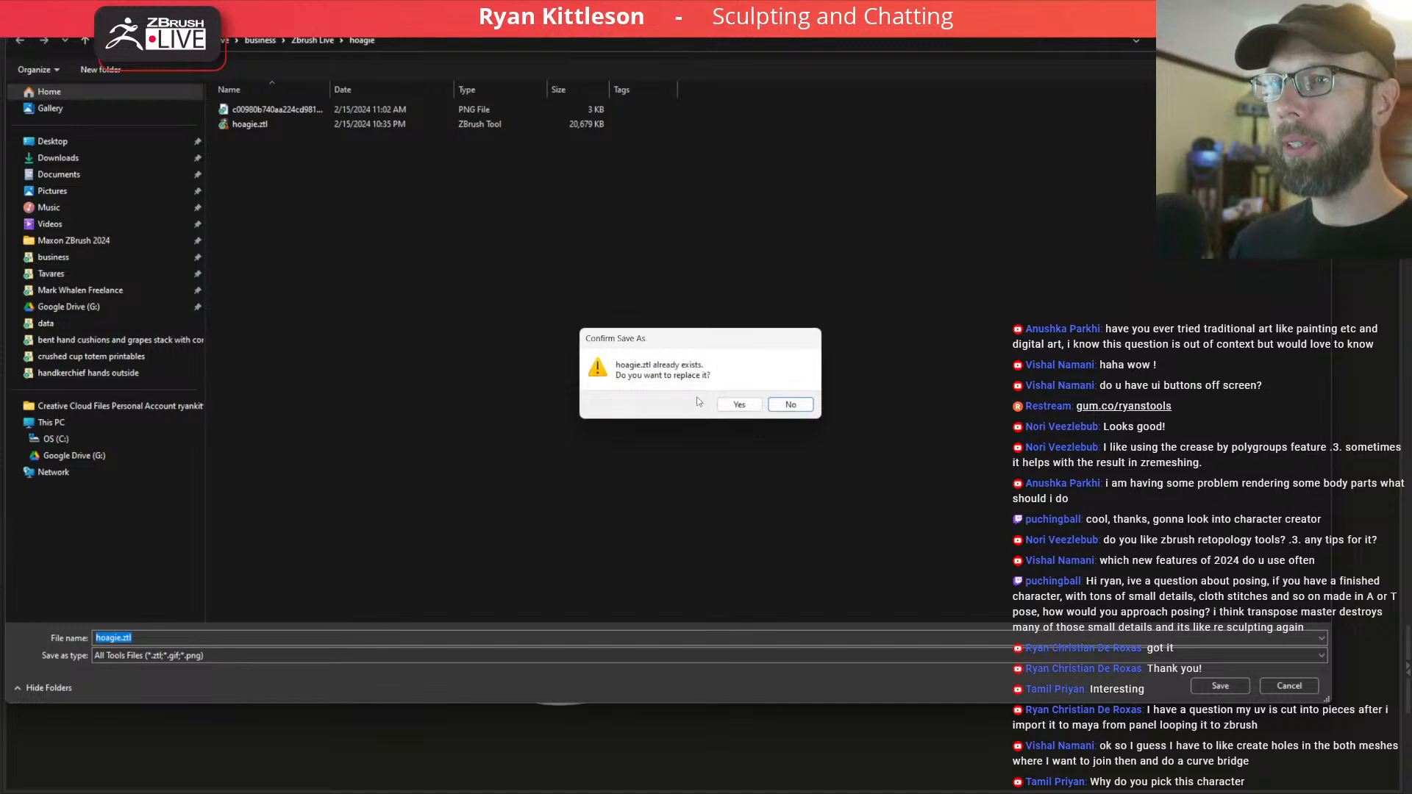
click(750, 404)
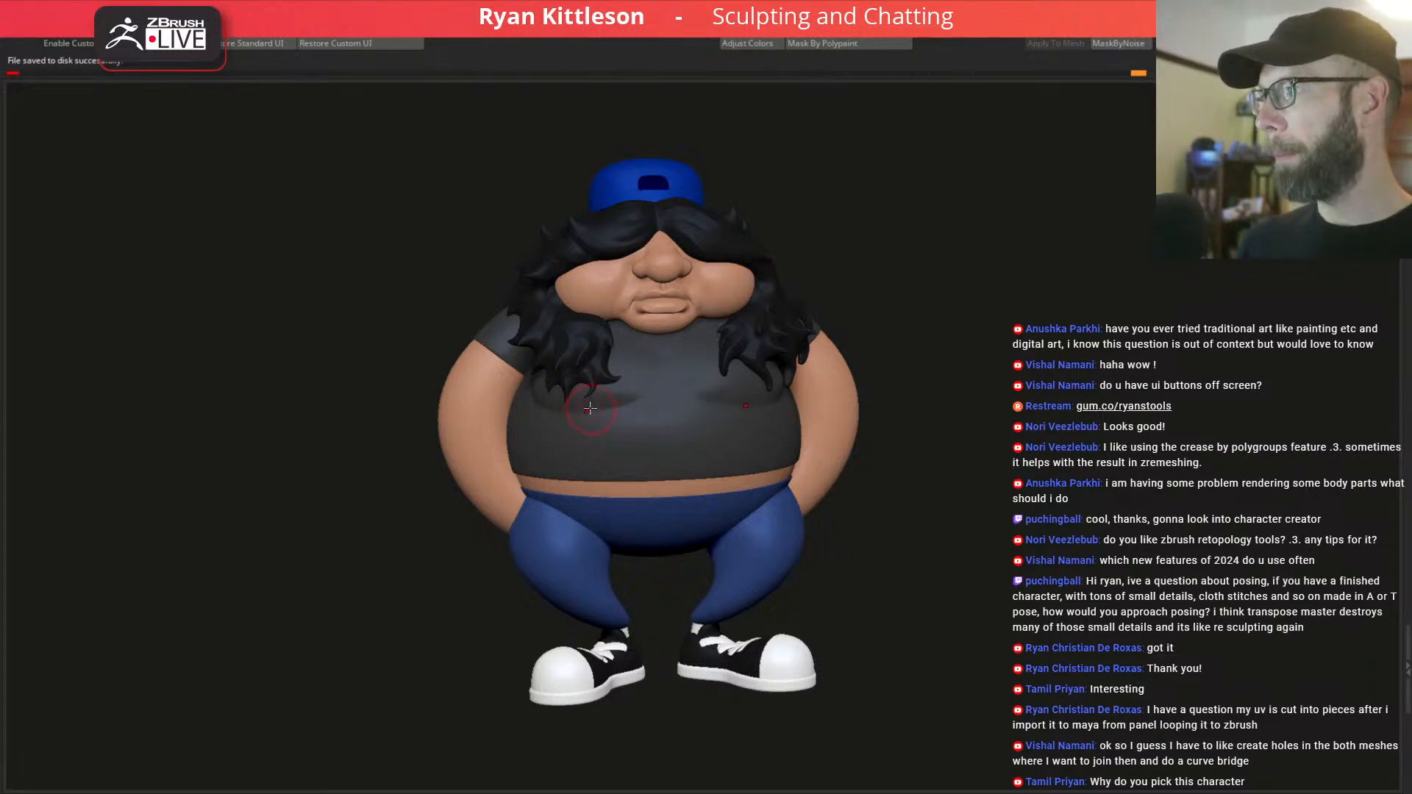
Select the arm subtool, view it in isolation, and make the exposed skin section at the waist active.
alt+click(475, 442)
mouse_move(481, 419)
right_down()
mouse_move(621, 394)
mouse_move(492, 382)
mouse_move(542, 419)
mouse_move(563, 390)
right_up()
key(alt+shift+s)
key(alt+shift+s)
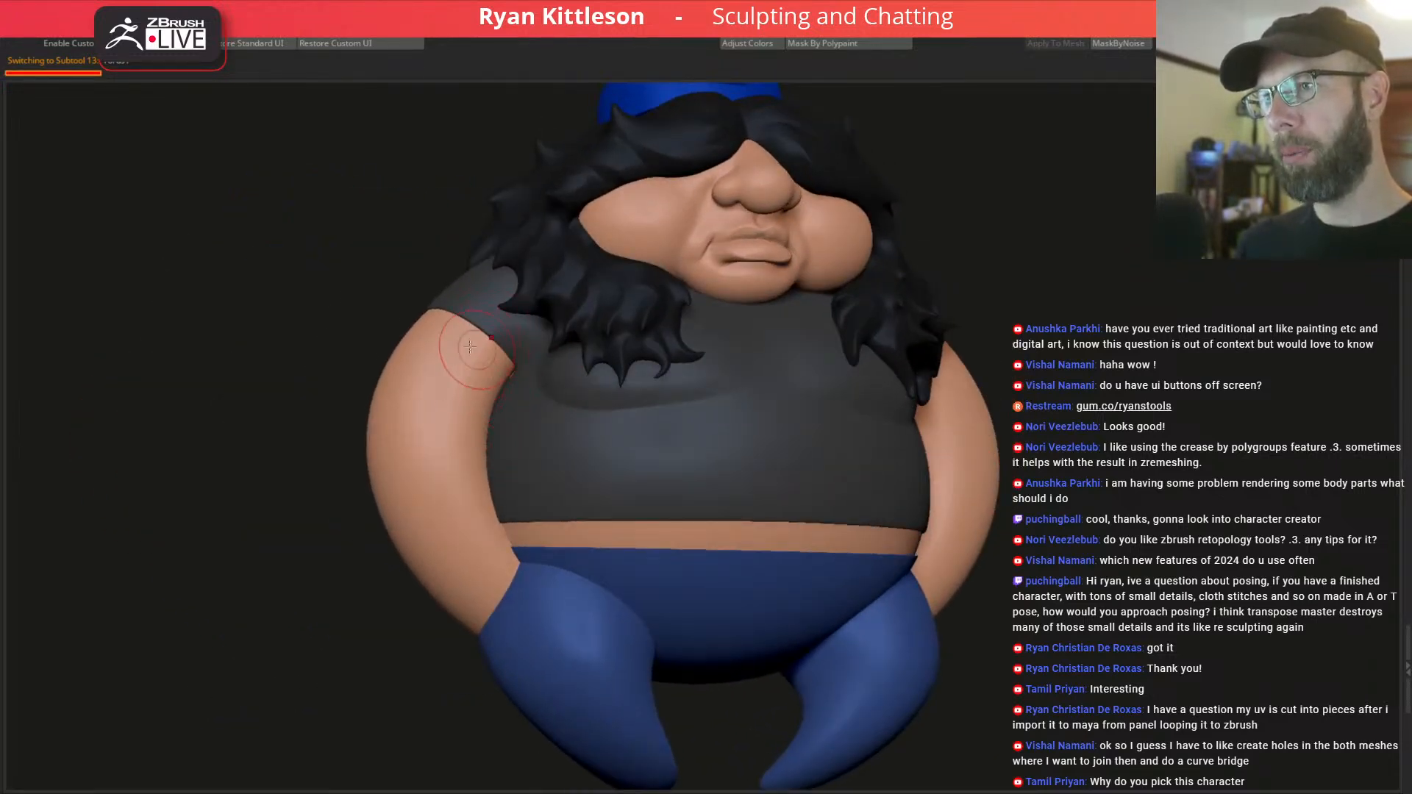
alt+click(640, 535)
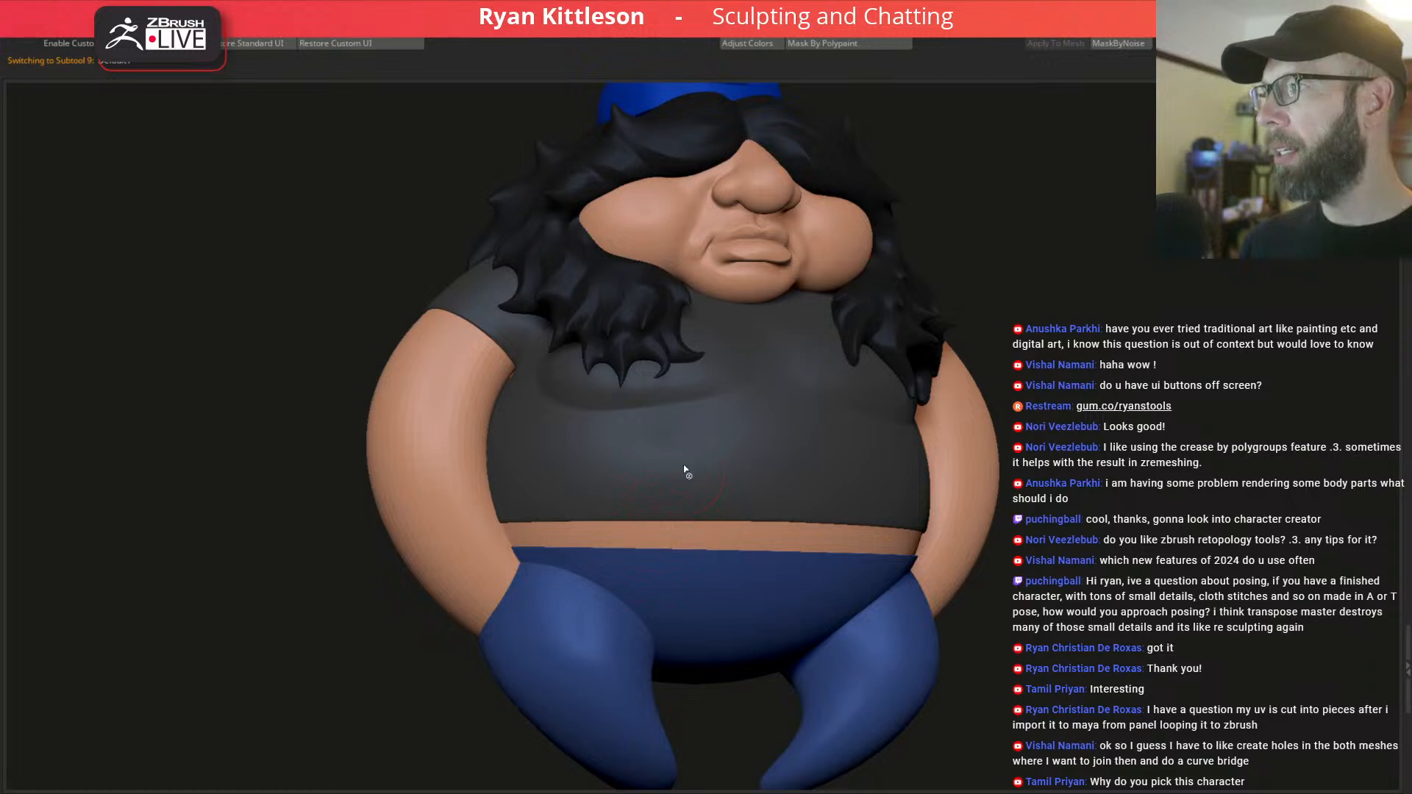
Show the whole character, make the arm subtool active, and toggle its dynamic subdivision off and on.
key(alt+shift+s)
key(alt+shift+s)
mouse_move(543, 358)
right_down()
mouse_move(609, 359)
mouse_move(588, 359)
right_up()
alt+click(425, 482)
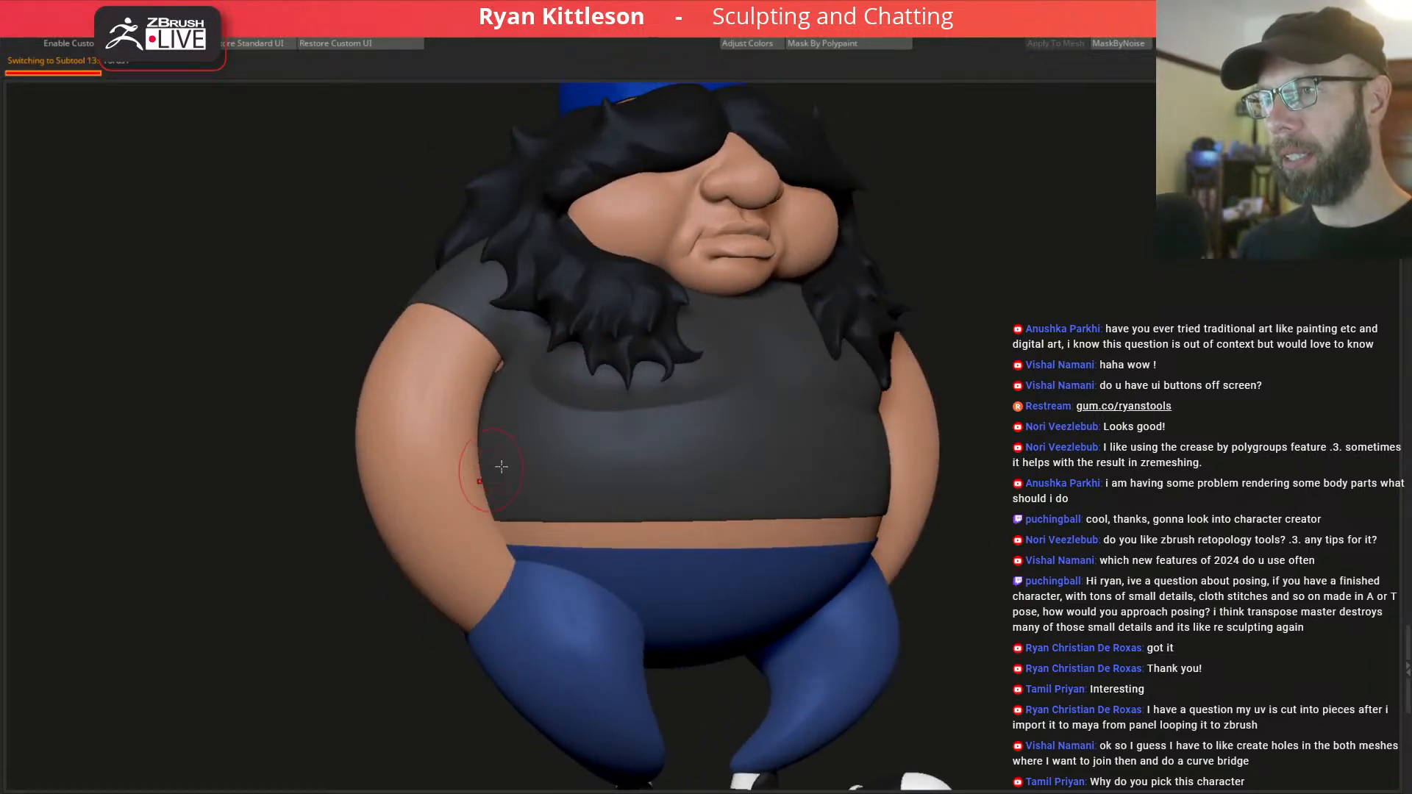
key(shift+d)
key(d)
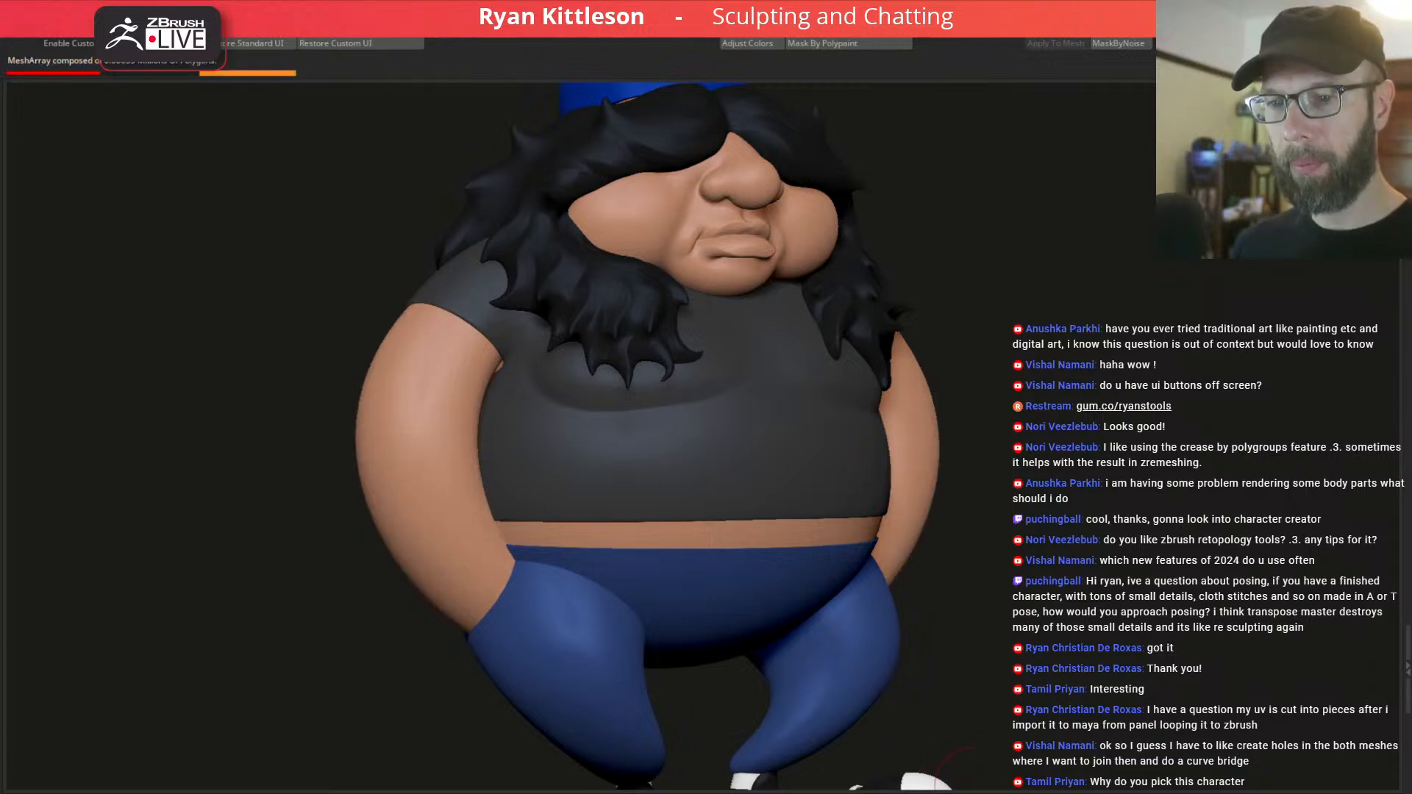
Examine the waist, trousers and legs from several angles and compare them with the pixel-art reference.
right_drag(813, 373, 740, 403)
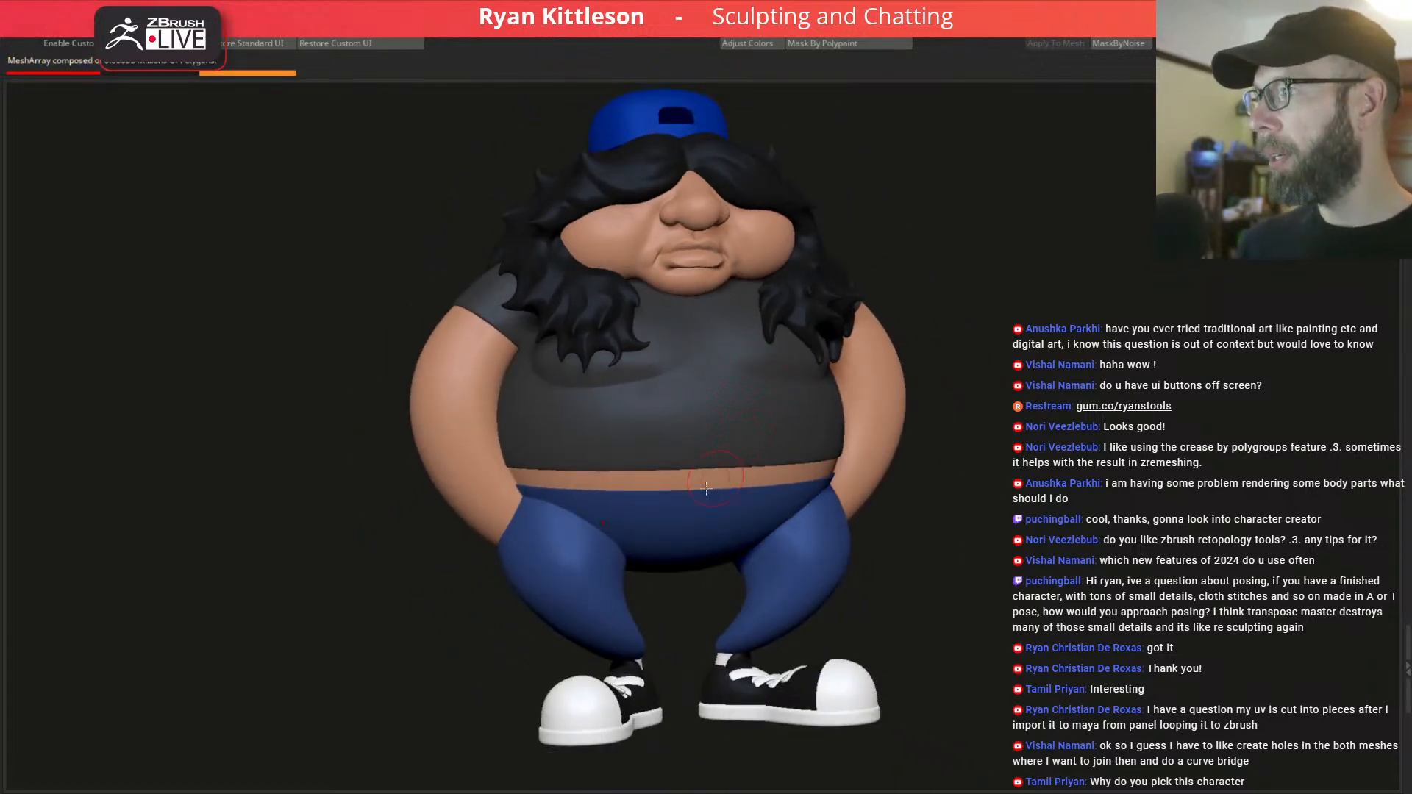
alt+right_drag(715, 476, 758, 340)
mouse_move(744, 400)
ctrl+right_down()
mouse_move(773, 441)
mouse_move(743, 427)
ctrl+right_up()
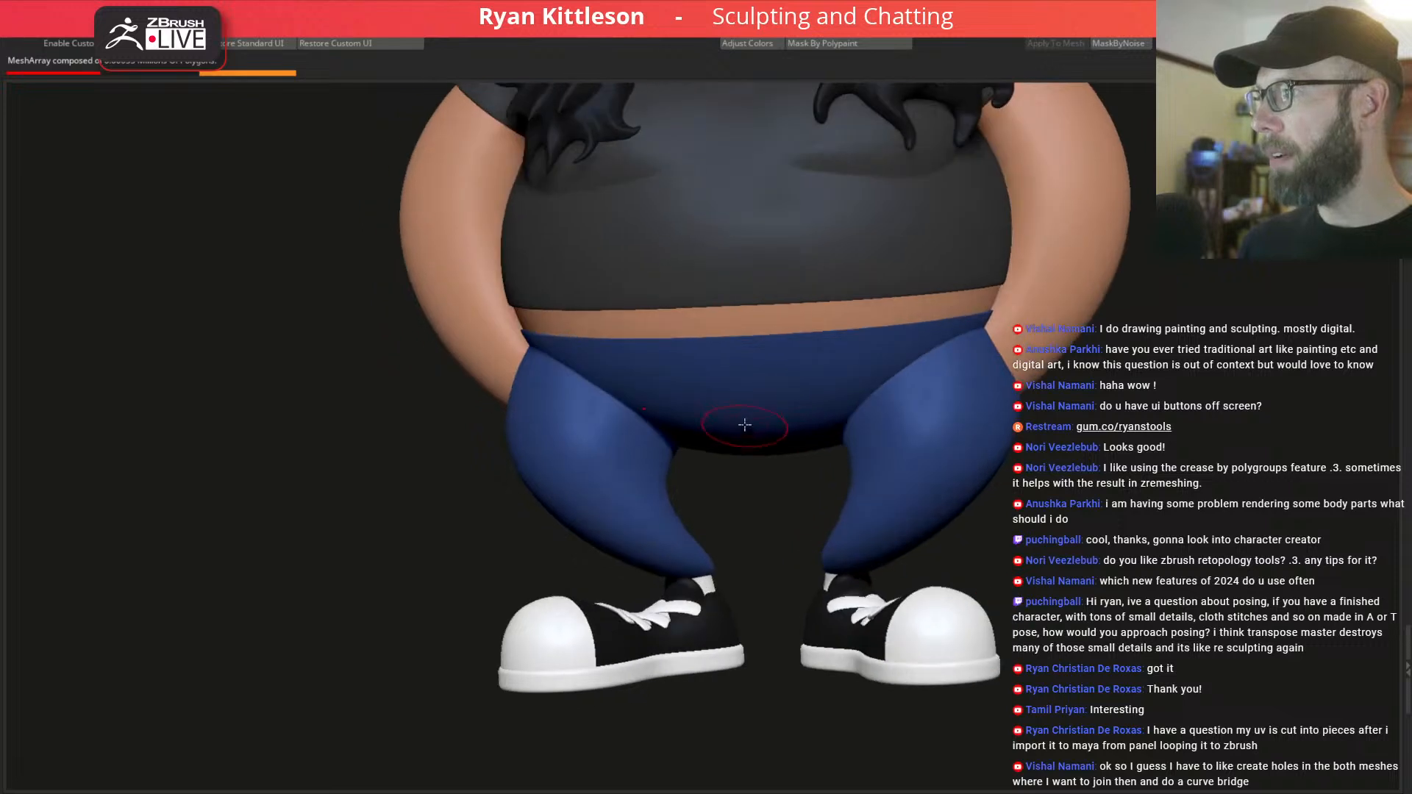
right_drag(760, 510, 731, 551)
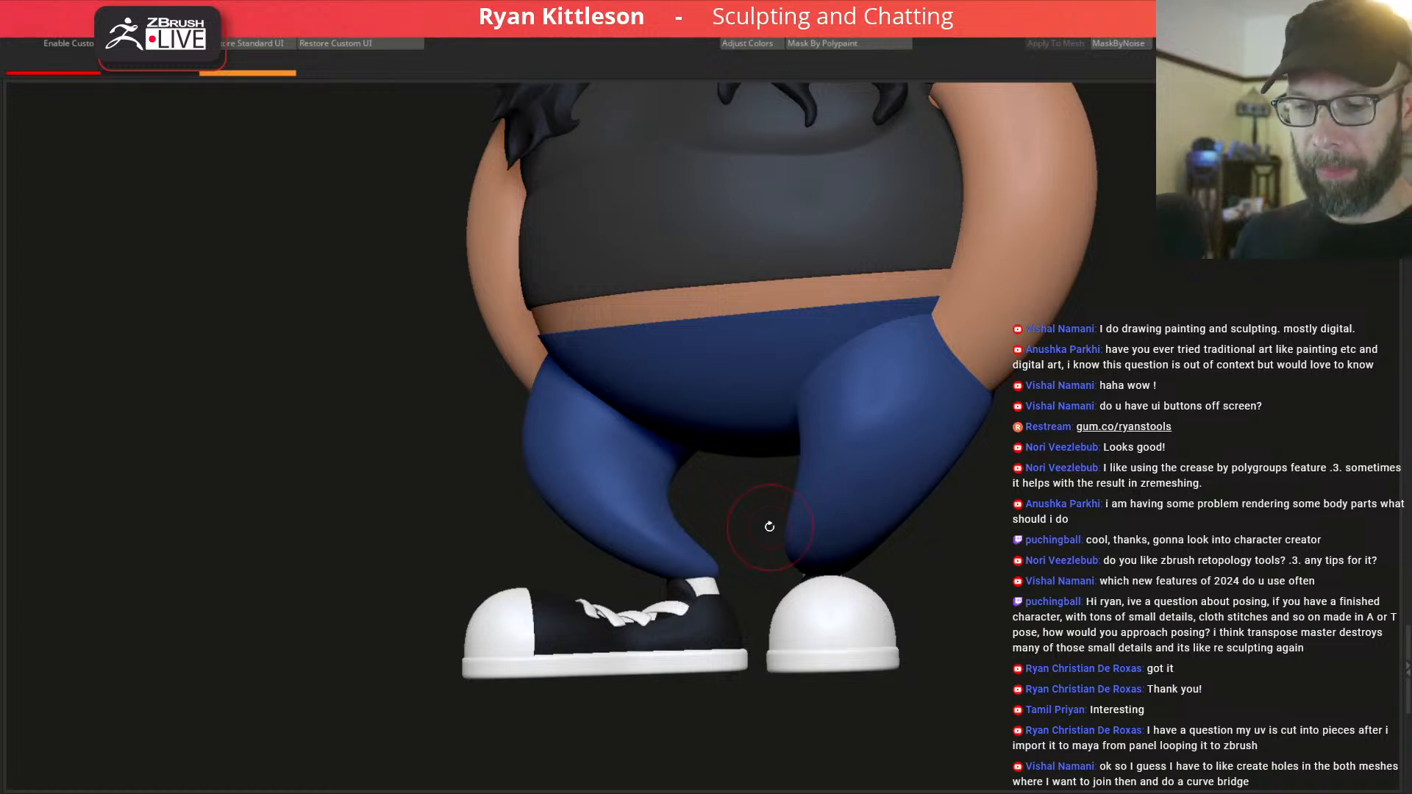
shift+right_drag(684, 441, 710, 407)
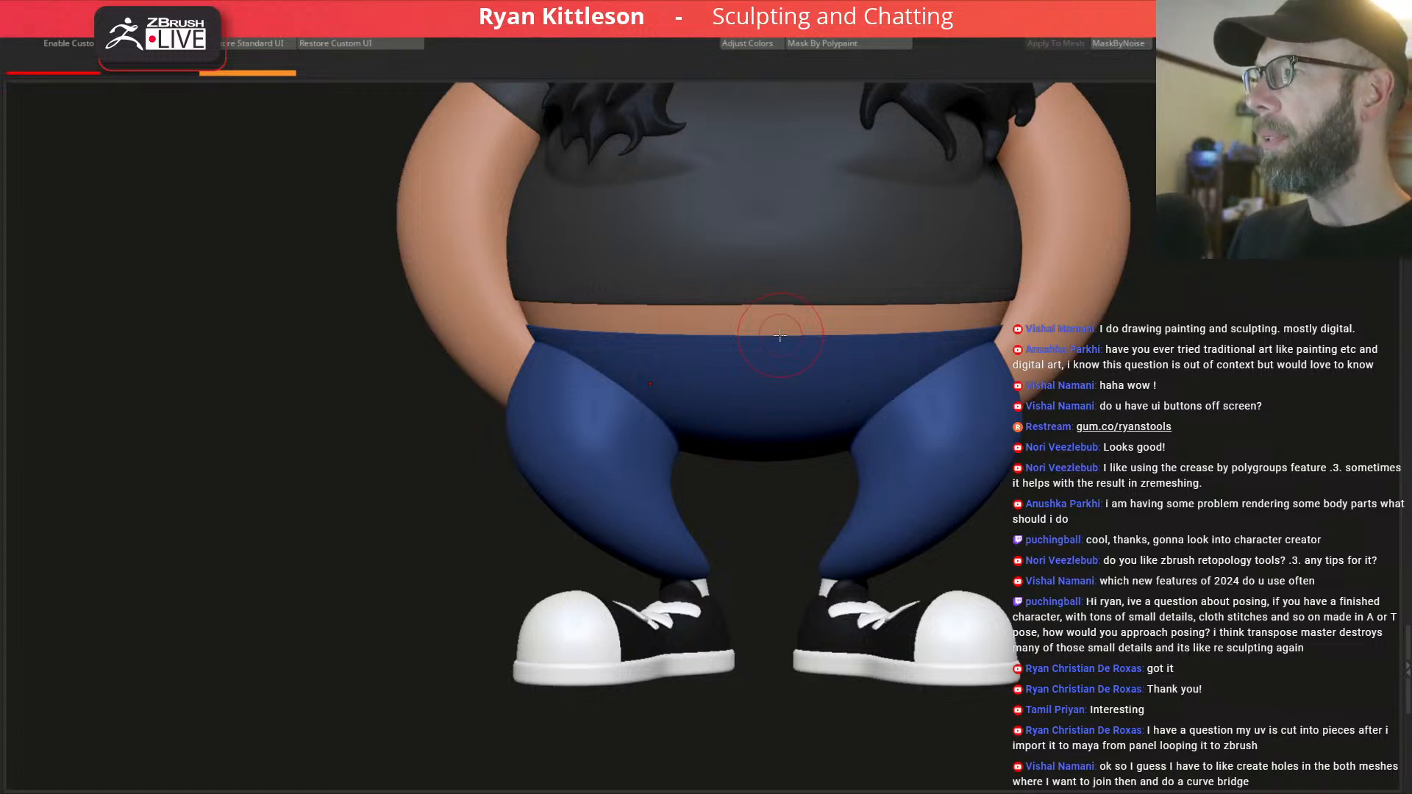
right_drag(581, 353, 621, 356)
drag(0, 100, 746, 109)
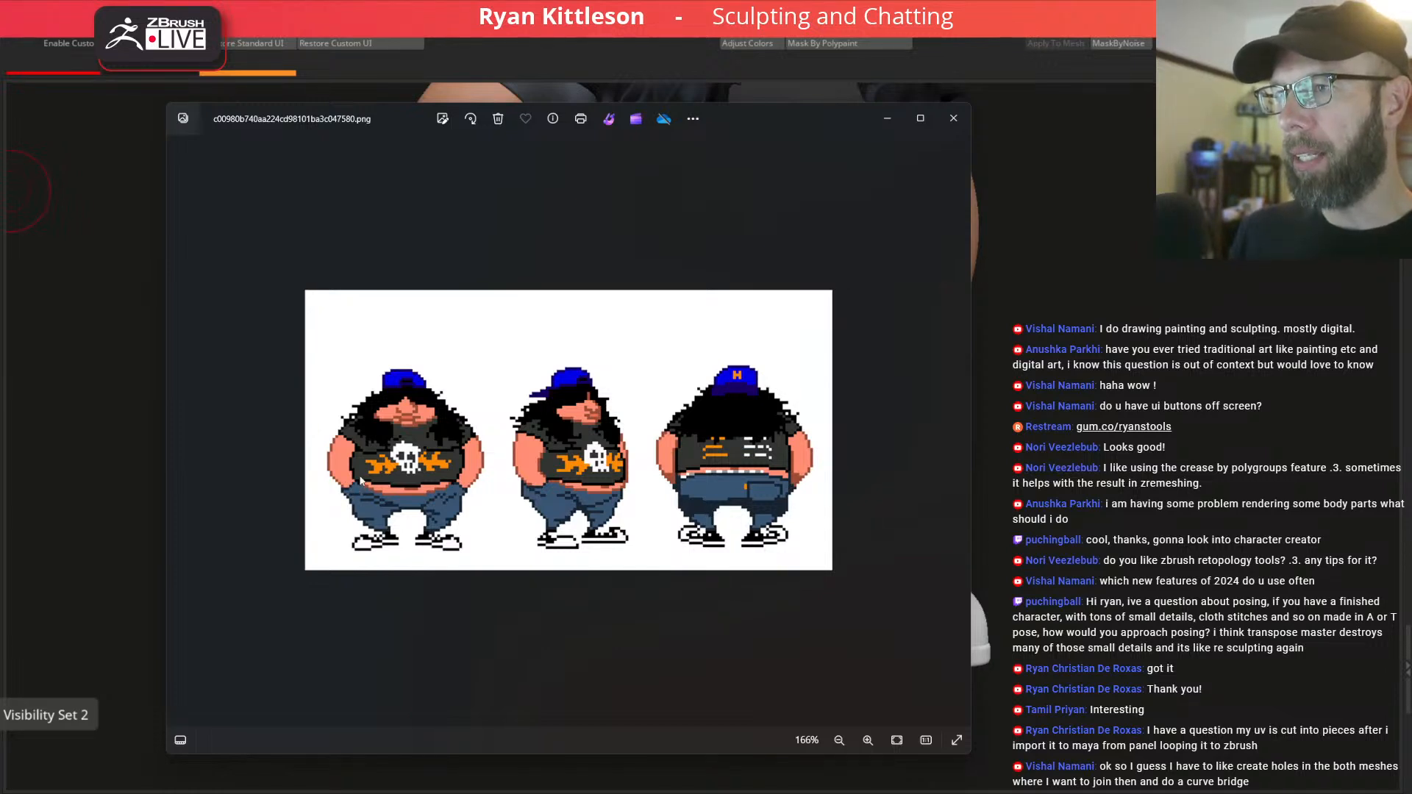
drag(826, 130, 0, 176)
right_drag(661, 317, 627, 405)
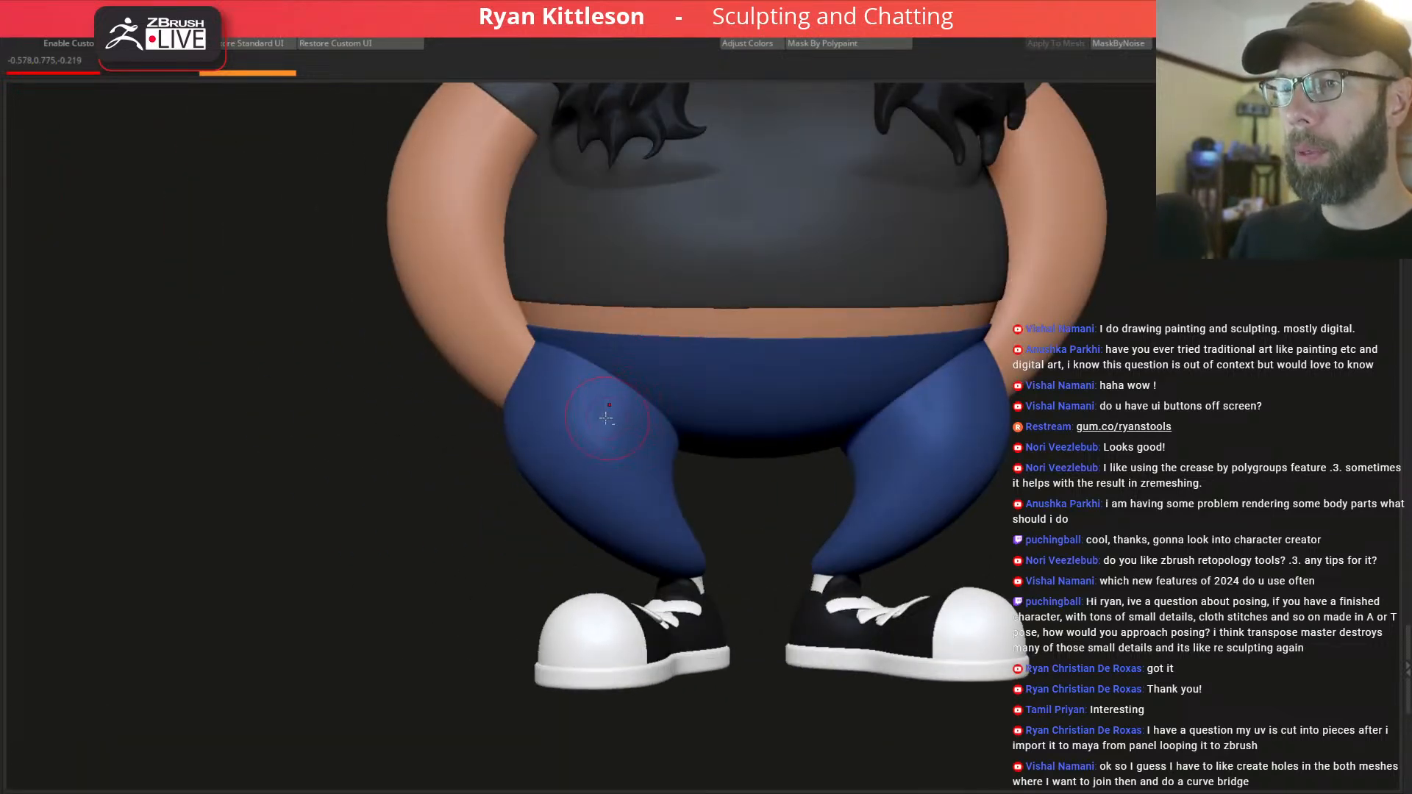
Try adding a blue cylinder and moving it, mirrored, to the outer side of each leg.
alt+click(606, 418)
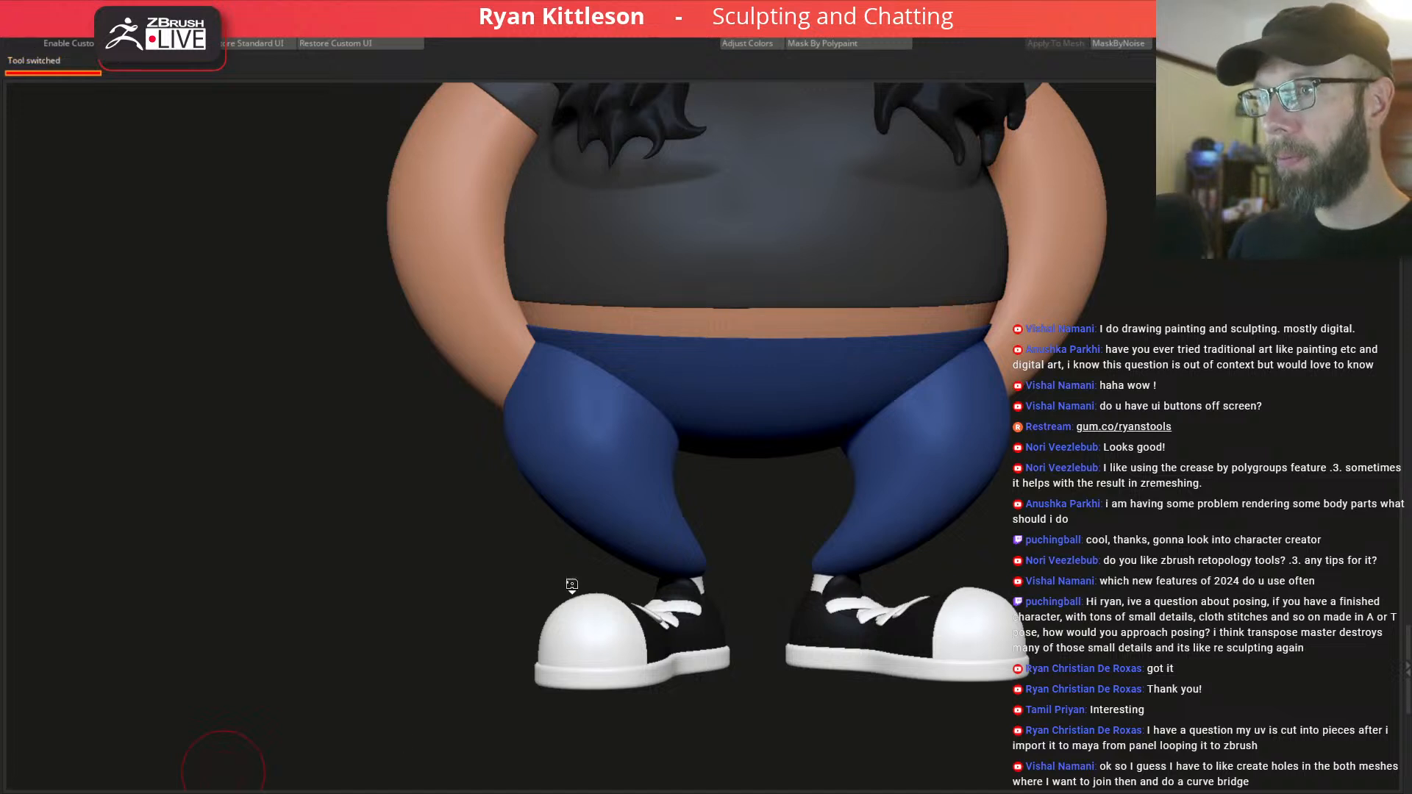
drag(829, 375, 627, 470)
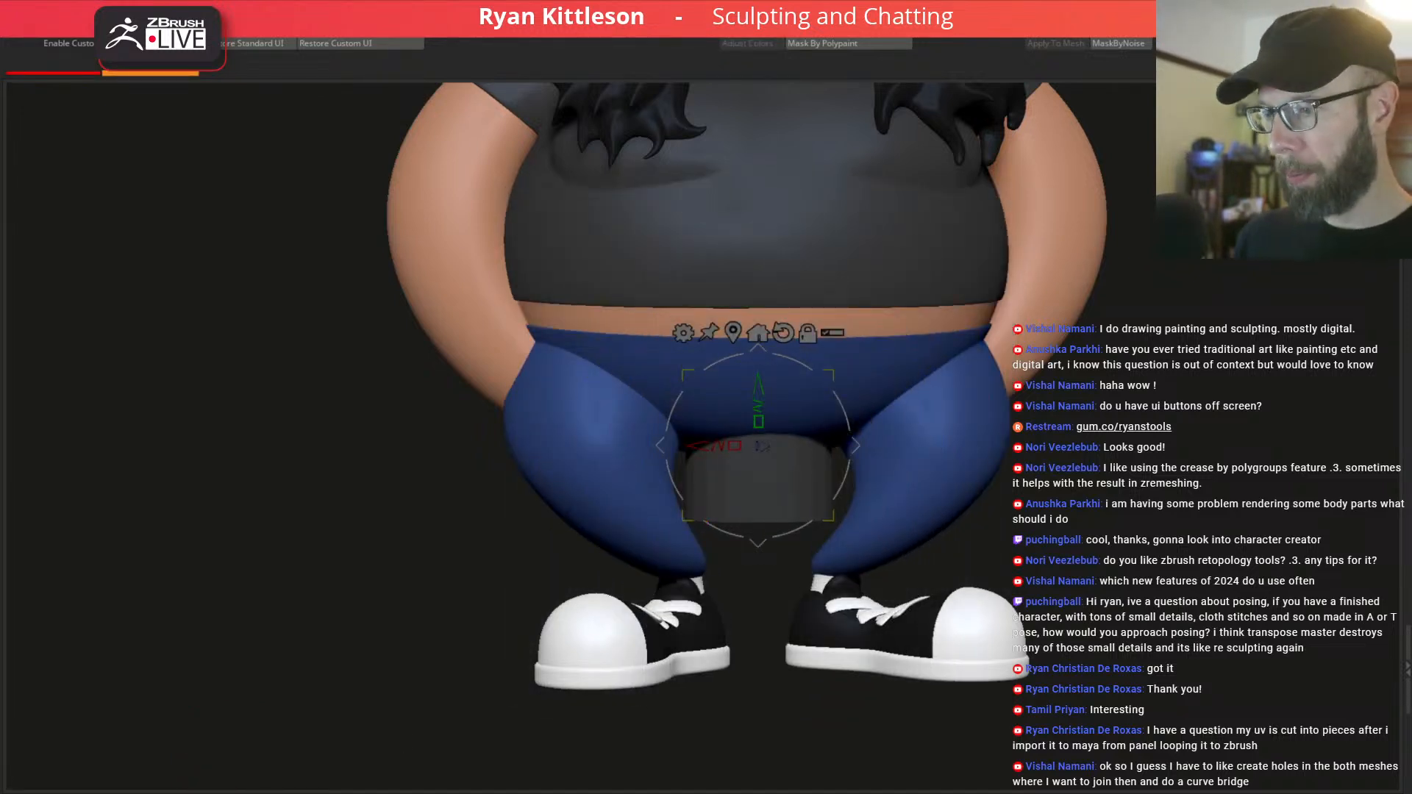
key(ctrl+f)
drag(856, 446, 555, 483)
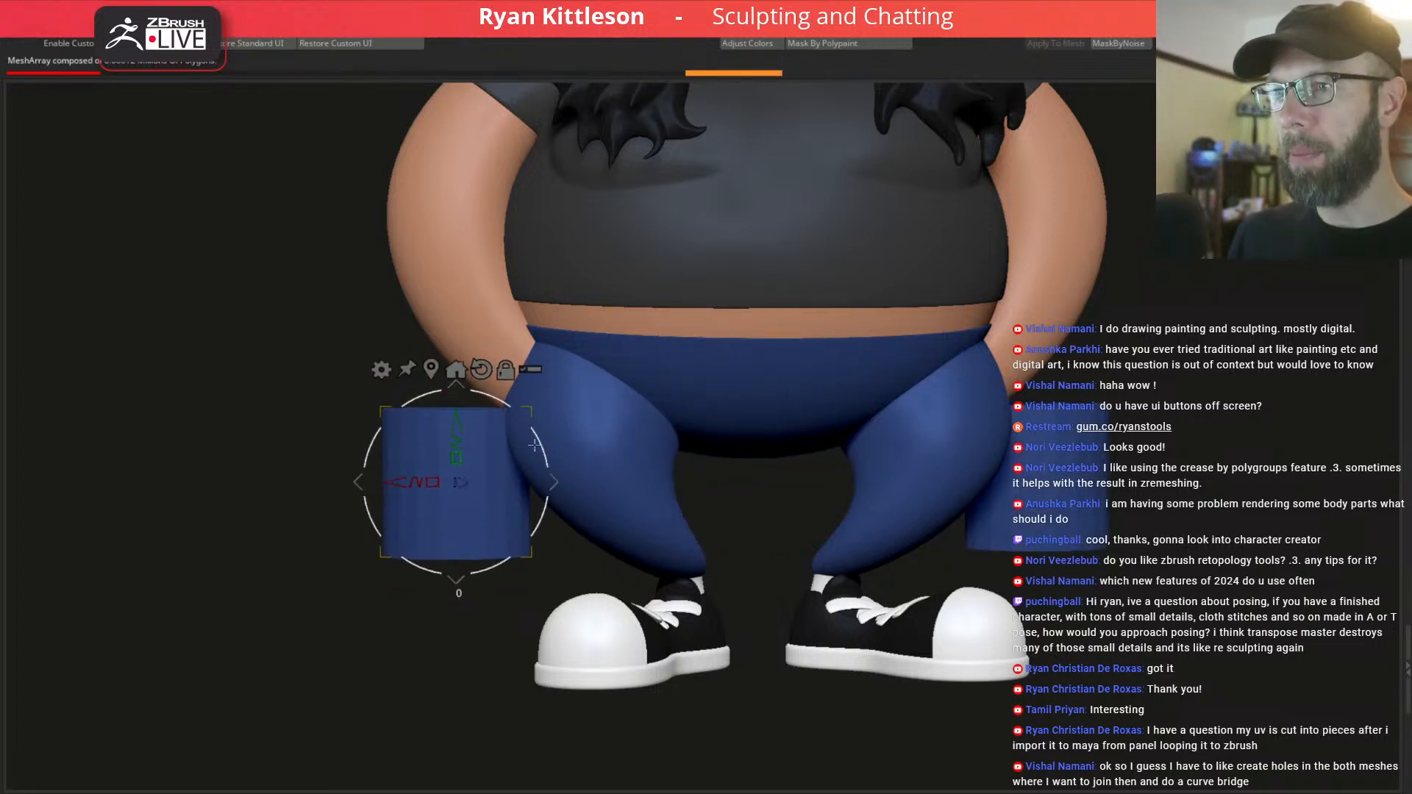
Scale, tilt and position the cylinder as a pocket opening around the lower end of the arm.
drag(539, 445, 511, 390)
drag(553, 482, 669, 394)
right_drag(651, 313, 746, 315)
drag(692, 369, 645, 295)
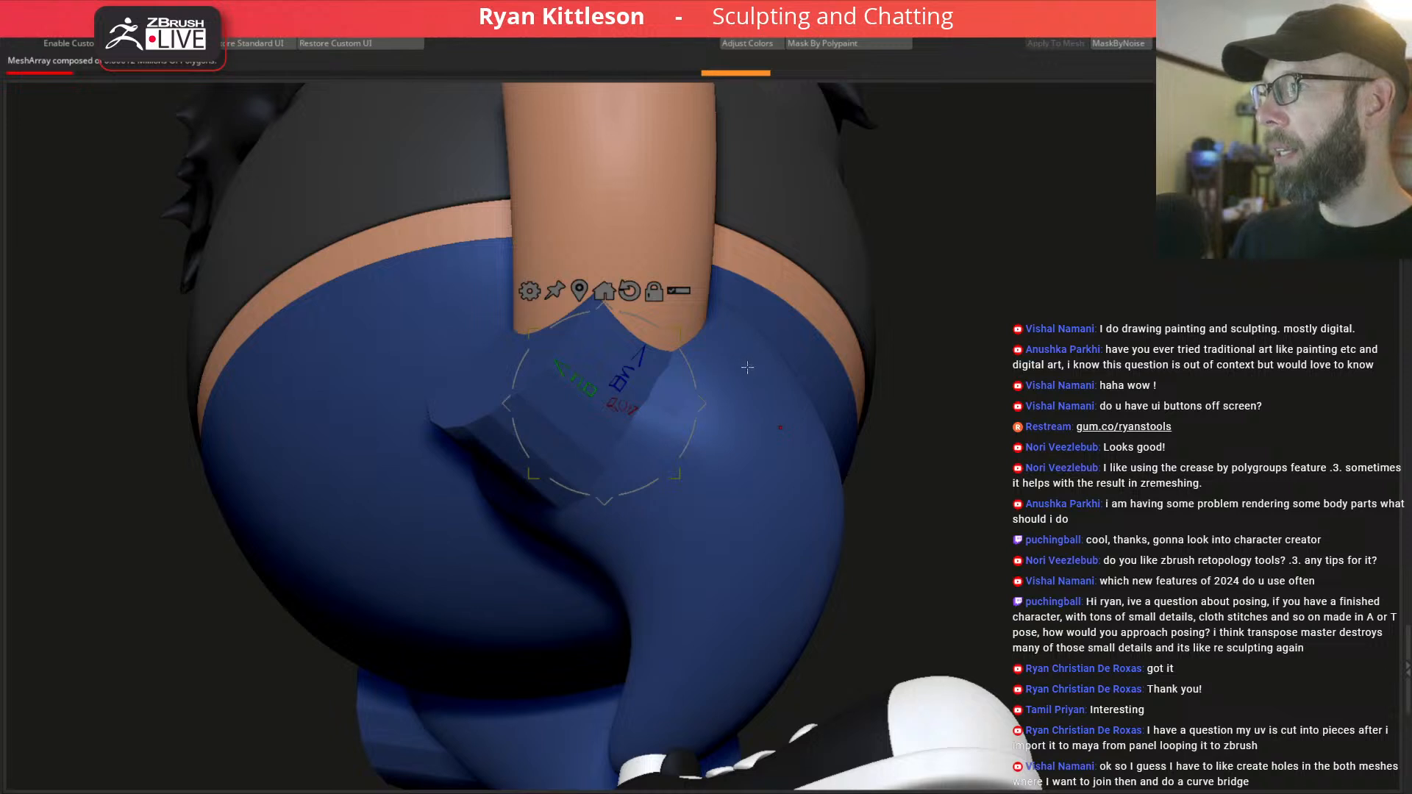
drag(678, 335, 821, 329)
ctrl+right_drag(821, 329, 856, 209)
mouse_move(829, 320)
right_down()
mouse_move(818, 341)
mouse_move(763, 332)
right_up()
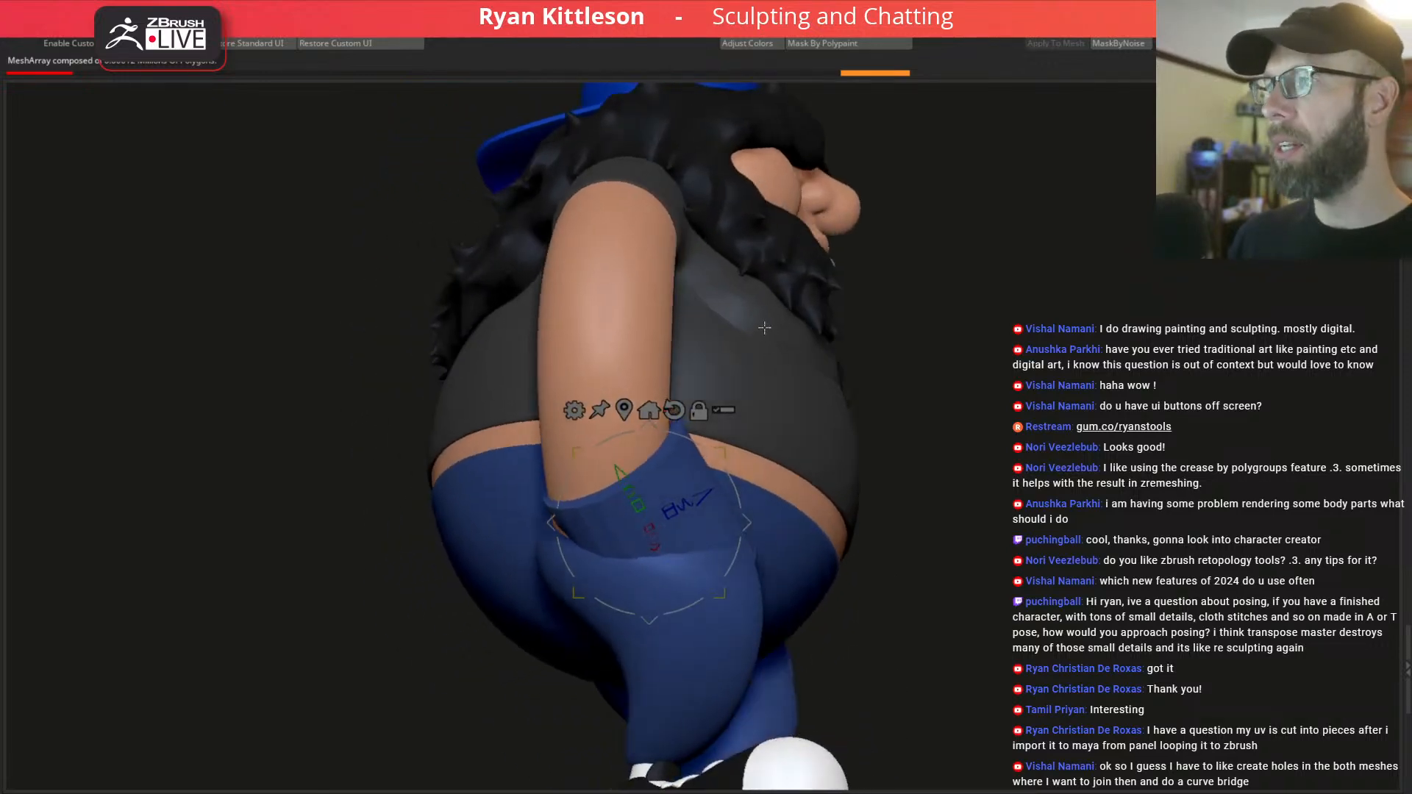
Check the arms and pockets in the pixel-art reference, and move the cylinder out in front of the body.
drag(0, 100, 643, 107)
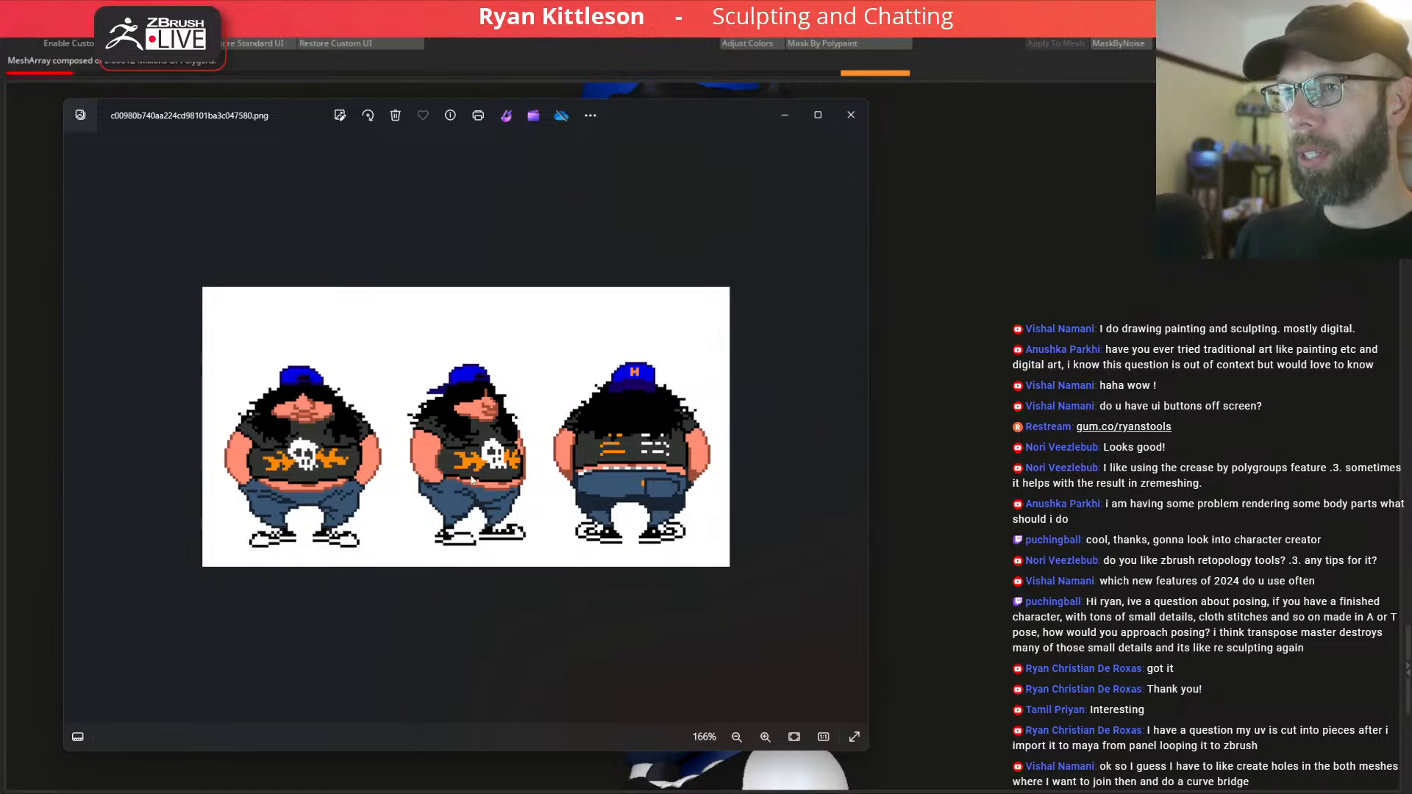
drag(697, 115, 0, 111)
drag(281, 133, 294, 220)
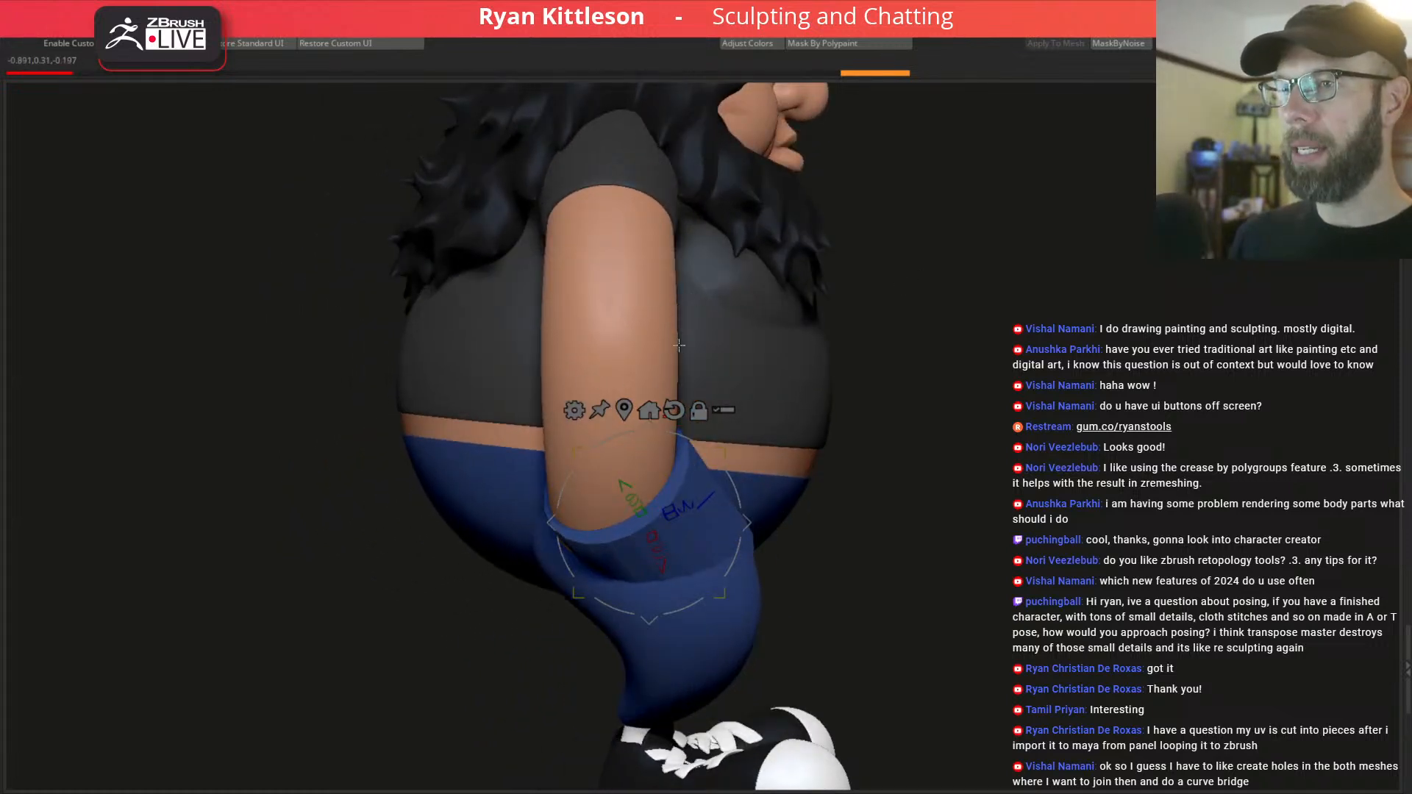
drag(724, 451, 1021, 422)
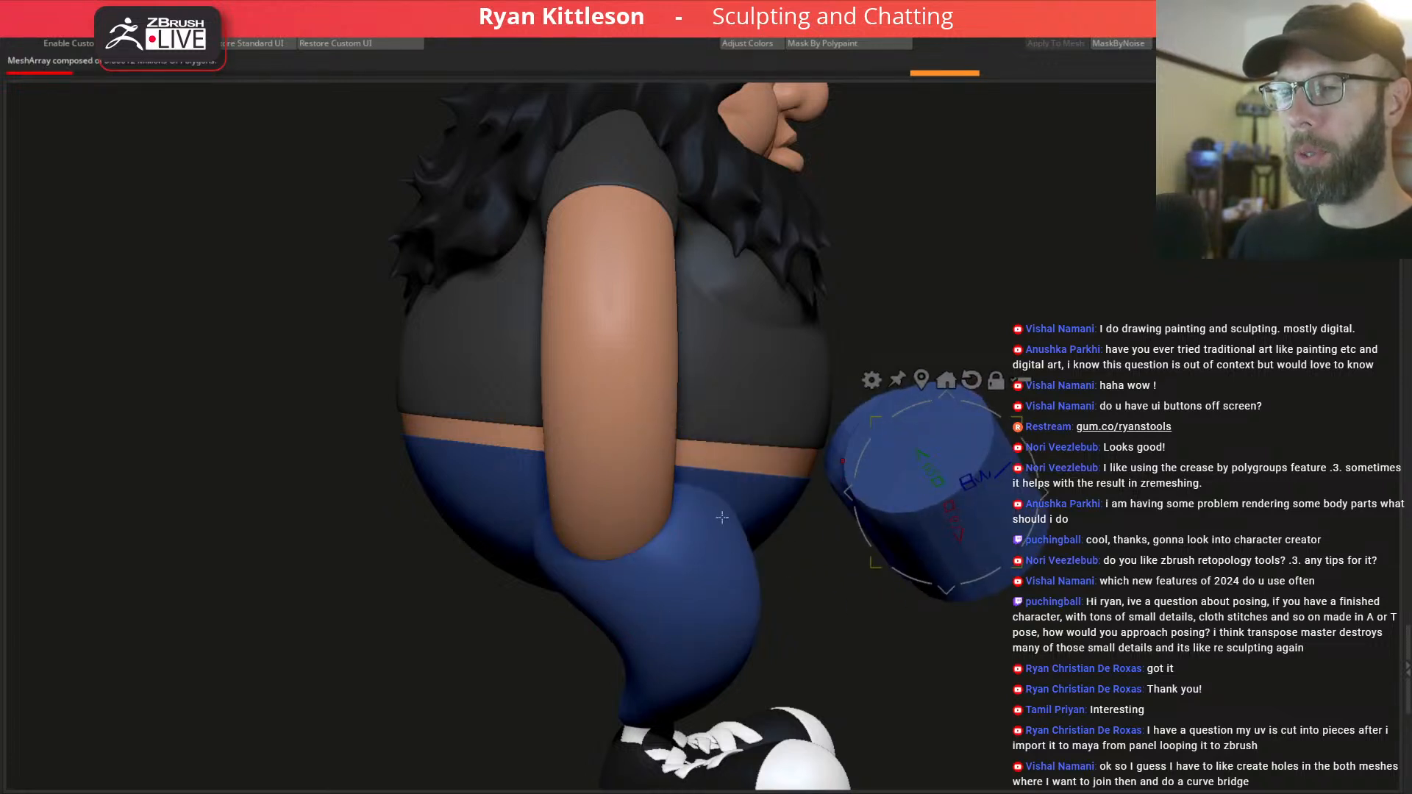
drag(1066, 498, 1091, 583)
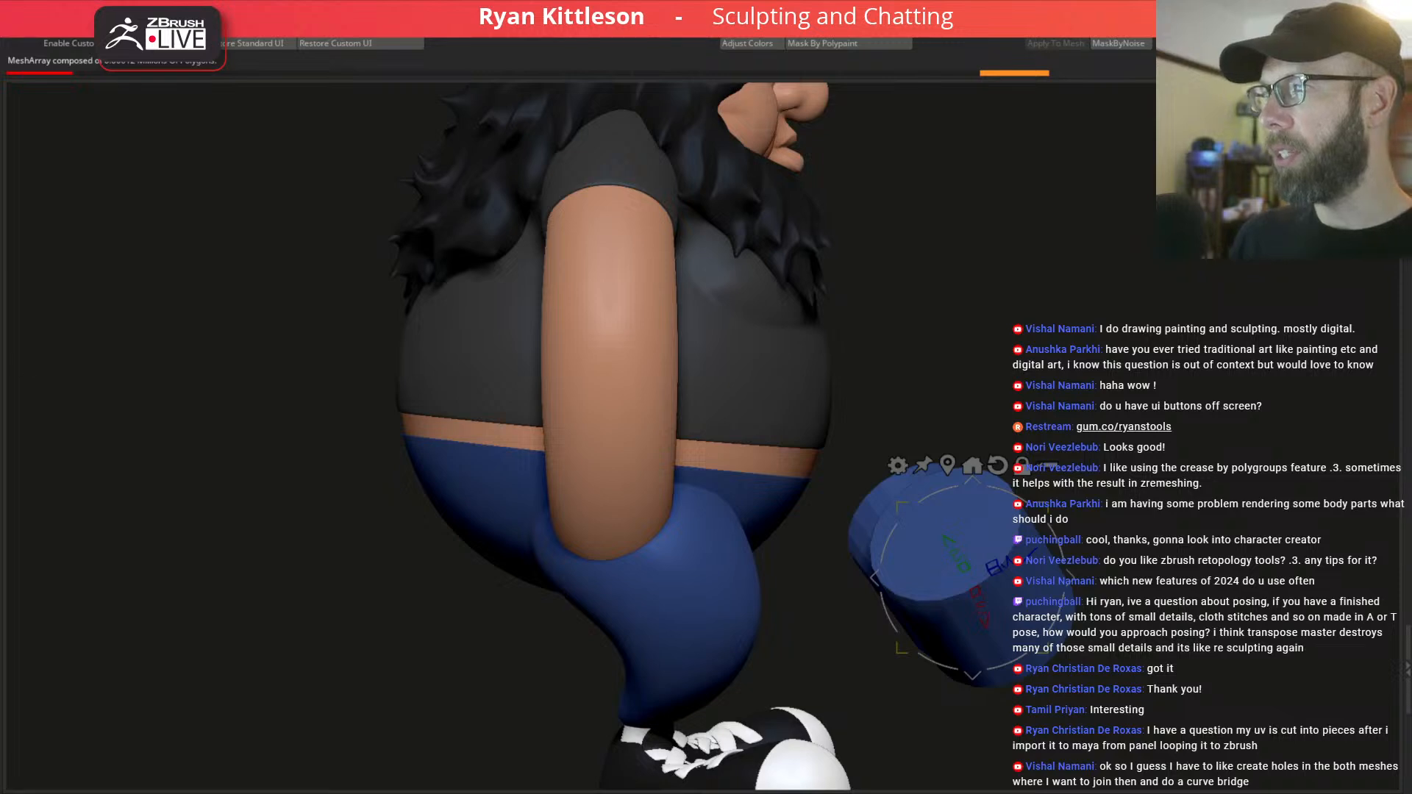
Make the arm subtool active, view it in isolation with its polyframe, and mask its upper half.
alt+click(669, 338)
right_drag(664, 384, 702, 341)
key(alt+s)
key(shift+f)
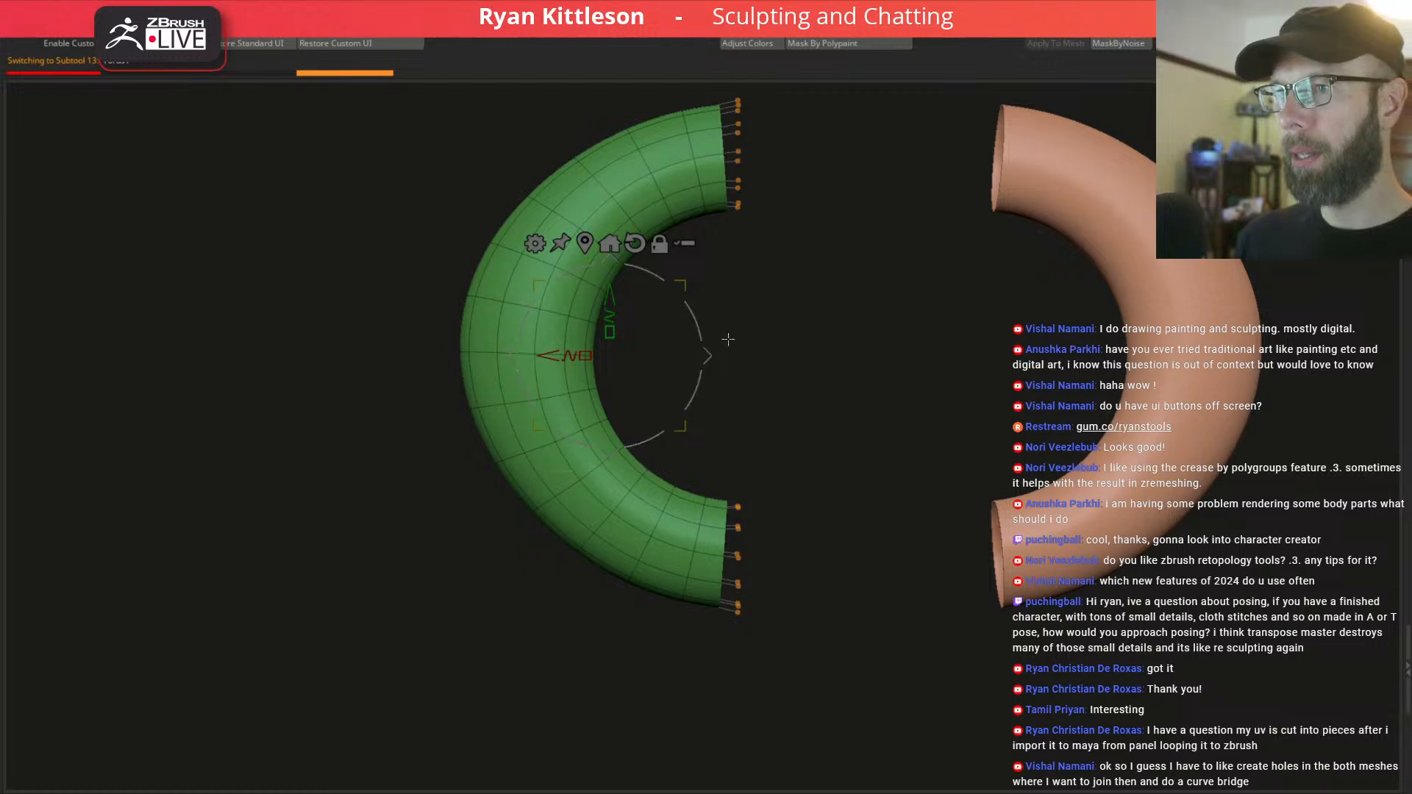
mouse_move(823, 344)
ctrl+alt+mouse_down()
mouse_move(387, 378)
mouse_move(845, 589)
mouse_move(848, 527)
ctrl+alt+mouse_up()
right_drag(677, 344, 743, 322)
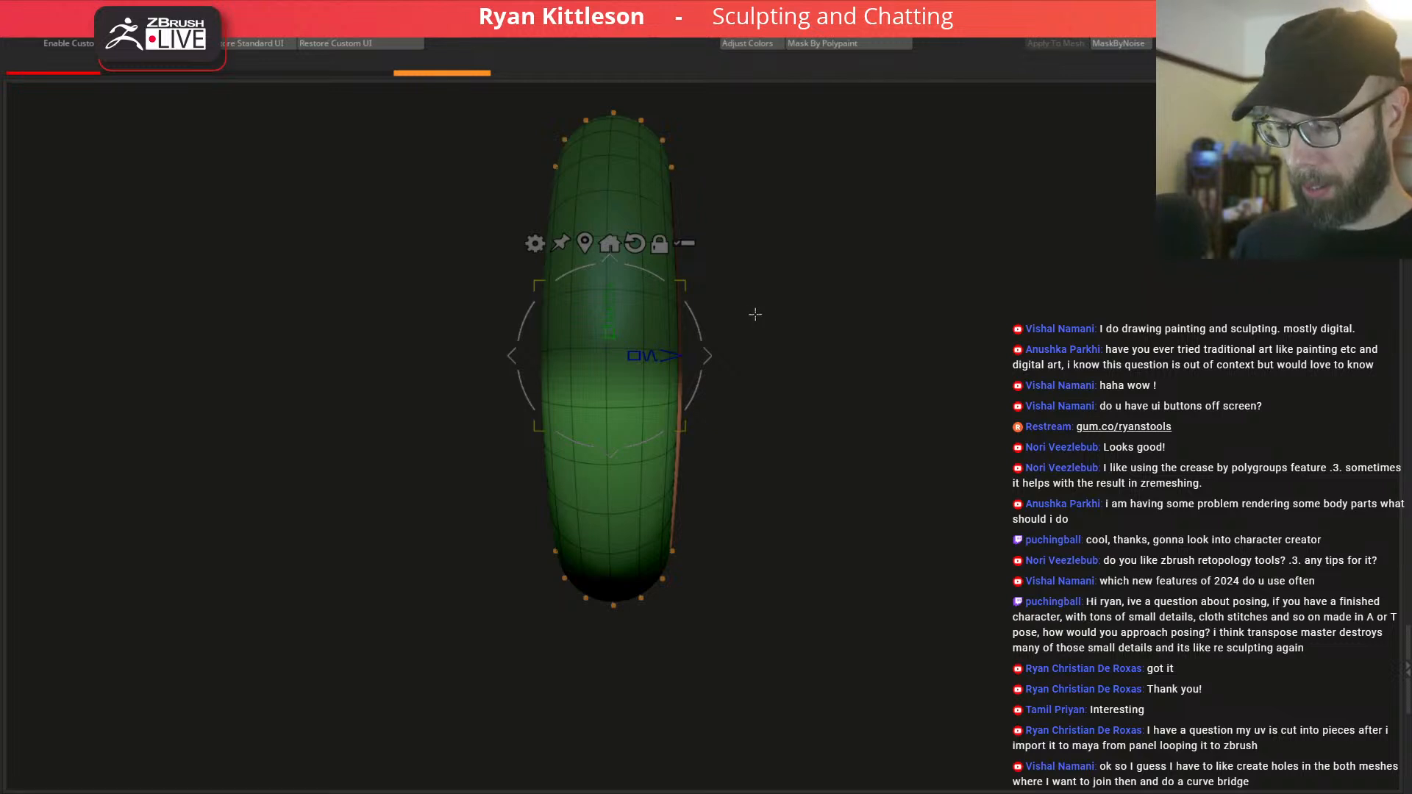
Reposition the gizmo near the middle of the arm and undo the last change.
alt+click(640, 314)
mouse_move(639, 389)
alt+mouse_down()
mouse_move(609, 362)
mouse_move(612, 387)
mouse_move(610, 320)
mouse_move(593, 331)
mouse_move(592, 364)
mouse_move(628, 364)
mouse_move(591, 357)
mouse_move(624, 341)
mouse_move(626, 372)
mouse_move(624, 360)
alt+mouse_up()
key(ctrl+z)
shift+drag(821, 303, 757, 306)
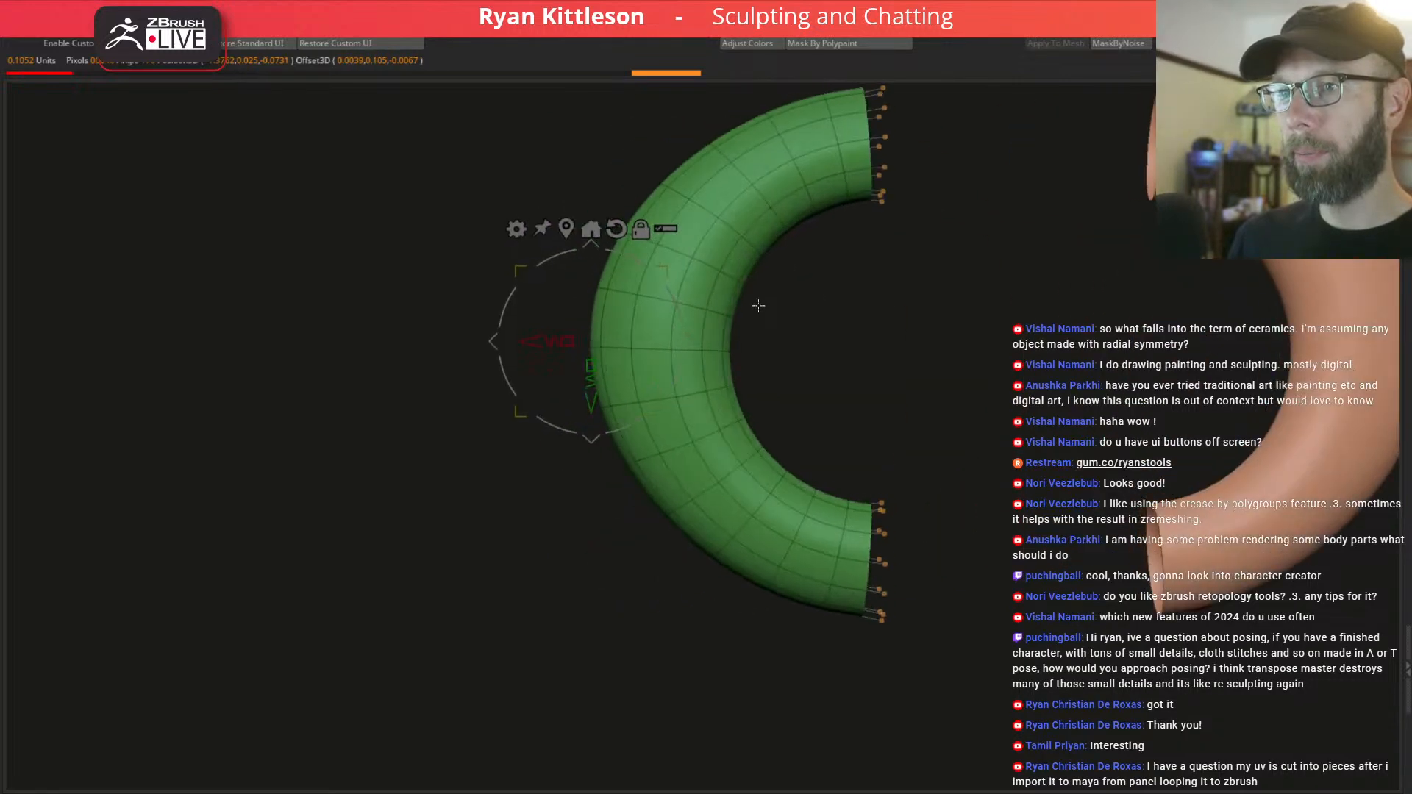
Mask the upper half of the arm with a soft edge and show the whole character again.
mouse_move(780, 357)
ctrl+mouse_down()
mouse_move(648, 357)
mouse_move(861, 412)
mouse_move(1023, 492)
ctrl+mouse_up()
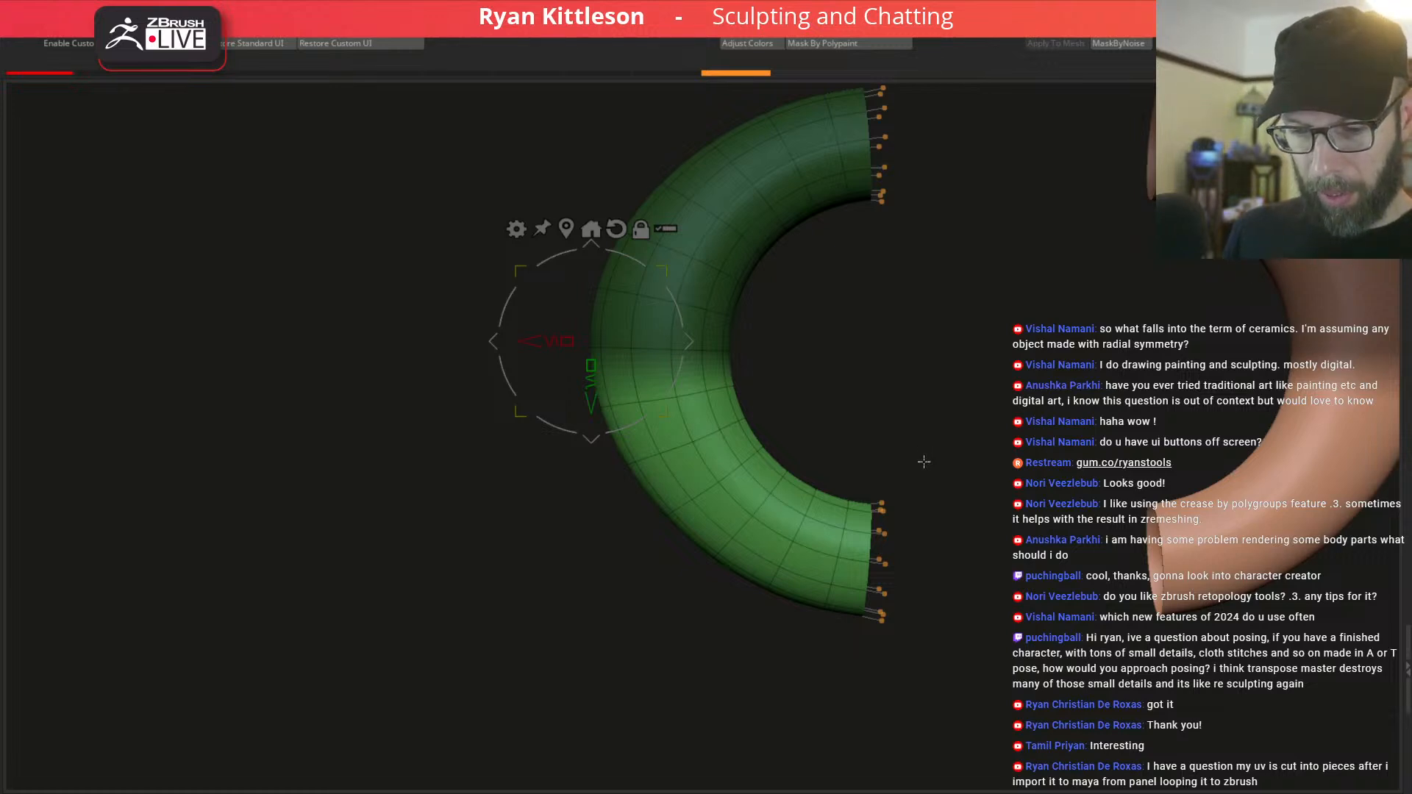
drag(794, 425, 879, 380)
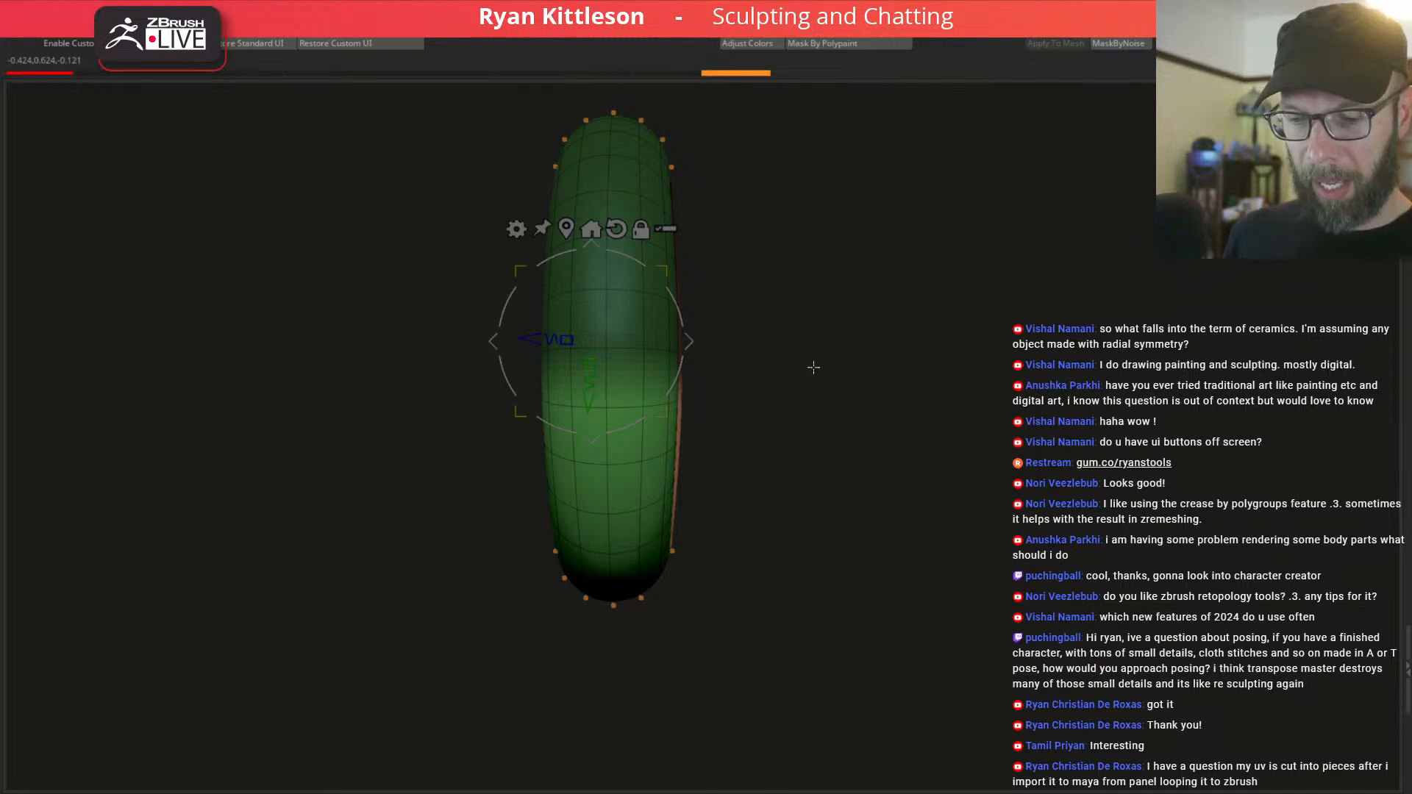
drag(870, 326, 812, 326)
key(alt+s)
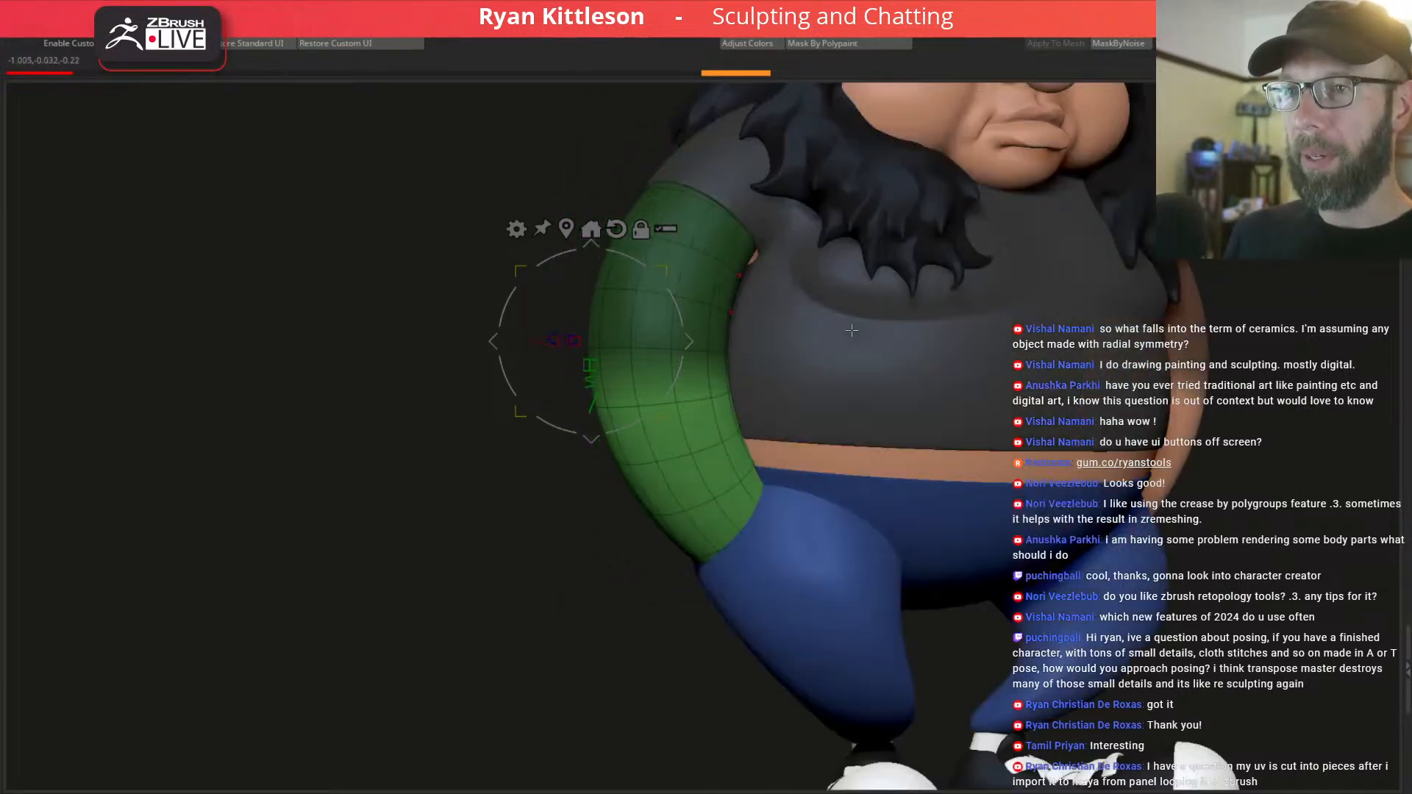
Rotate the unmasked lower arm forward at the elbow and adjust its placement over the trousers.
drag(782, 371, 828, 379)
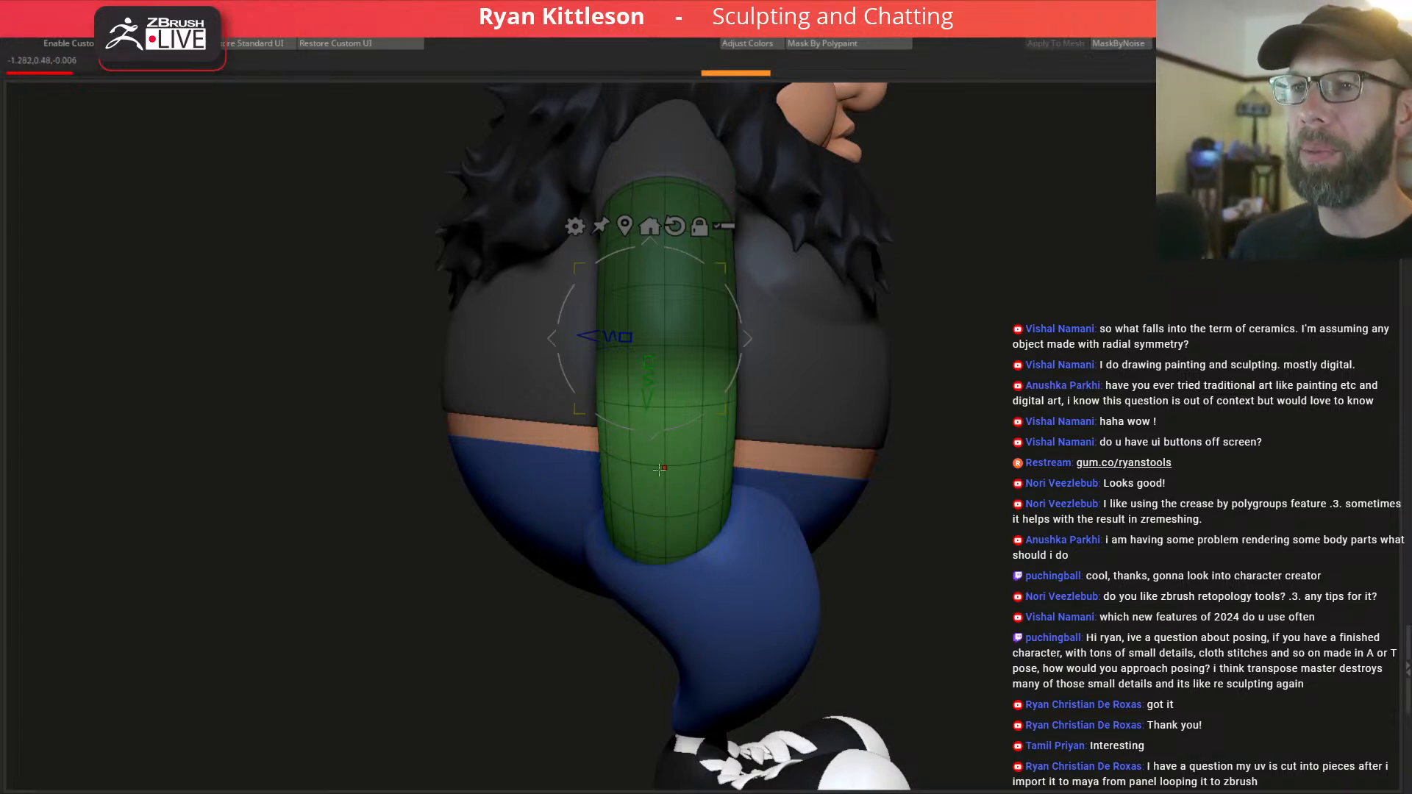
mouse_move(744, 299)
mouse_down()
mouse_move(743, 313)
mouse_move(731, 253)
mouse_move(745, 274)
mouse_up()
drag(748, 343, 728, 322)
drag(901, 360, 812, 374)
key(alt+s)
drag(823, 438, 909, 422)
drag(854, 355, 793, 332)
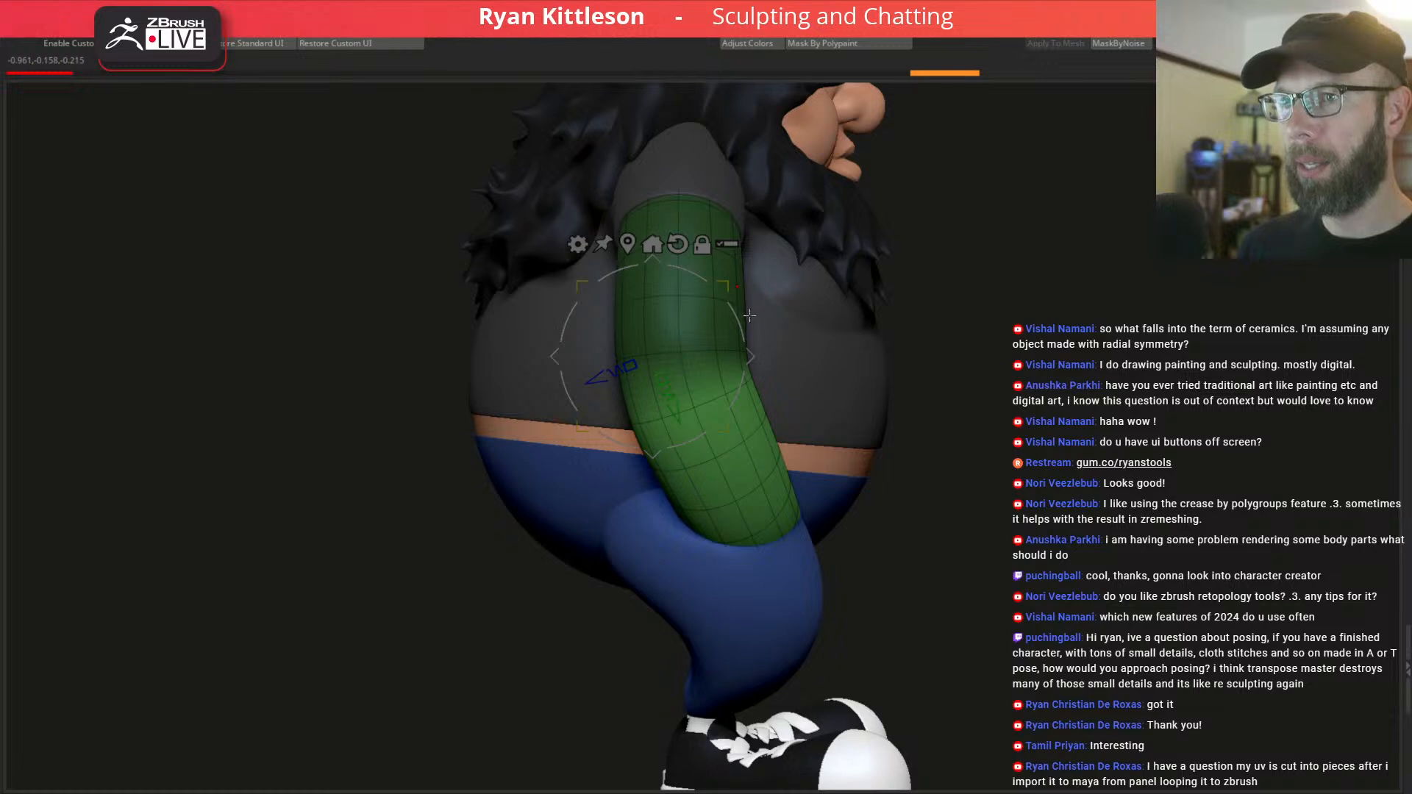
drag(741, 324, 747, 321)
mouse_move(861, 319)
mouse_down()
mouse_move(816, 319)
mouse_move(916, 455)
mouse_up()
Isolate the arm, blur and invert its mask to protect the upper half, and taper the forearm towards the wrist.
key(alt+s)
mouse_move(944, 399)
ctrl+mouse_down()
mouse_move(852, 470)
mouse_move(956, 590)
mouse_move(962, 577)
ctrl+mouse_up()
key(ctrl+b)
key(ctrl+b)
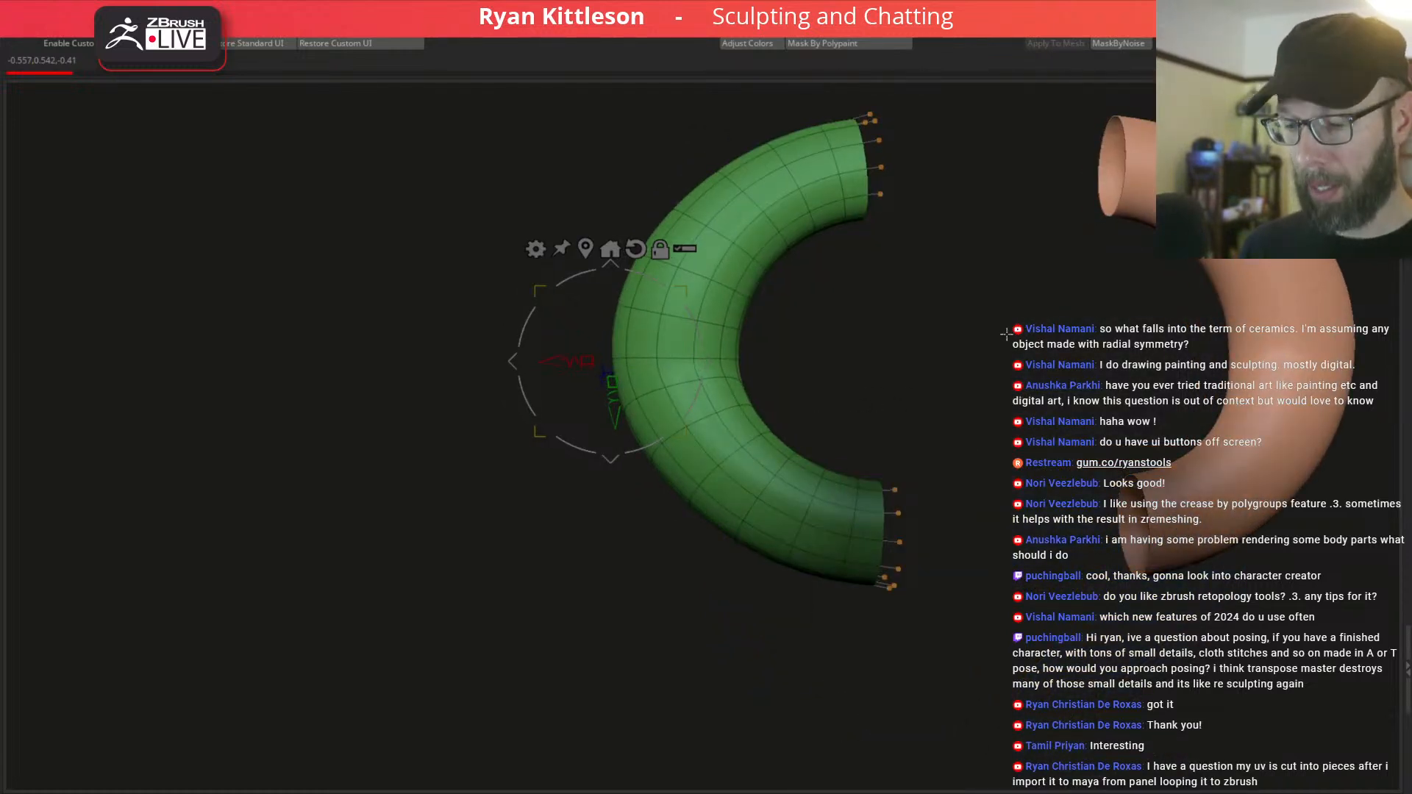
ctrl+click(962, 420)
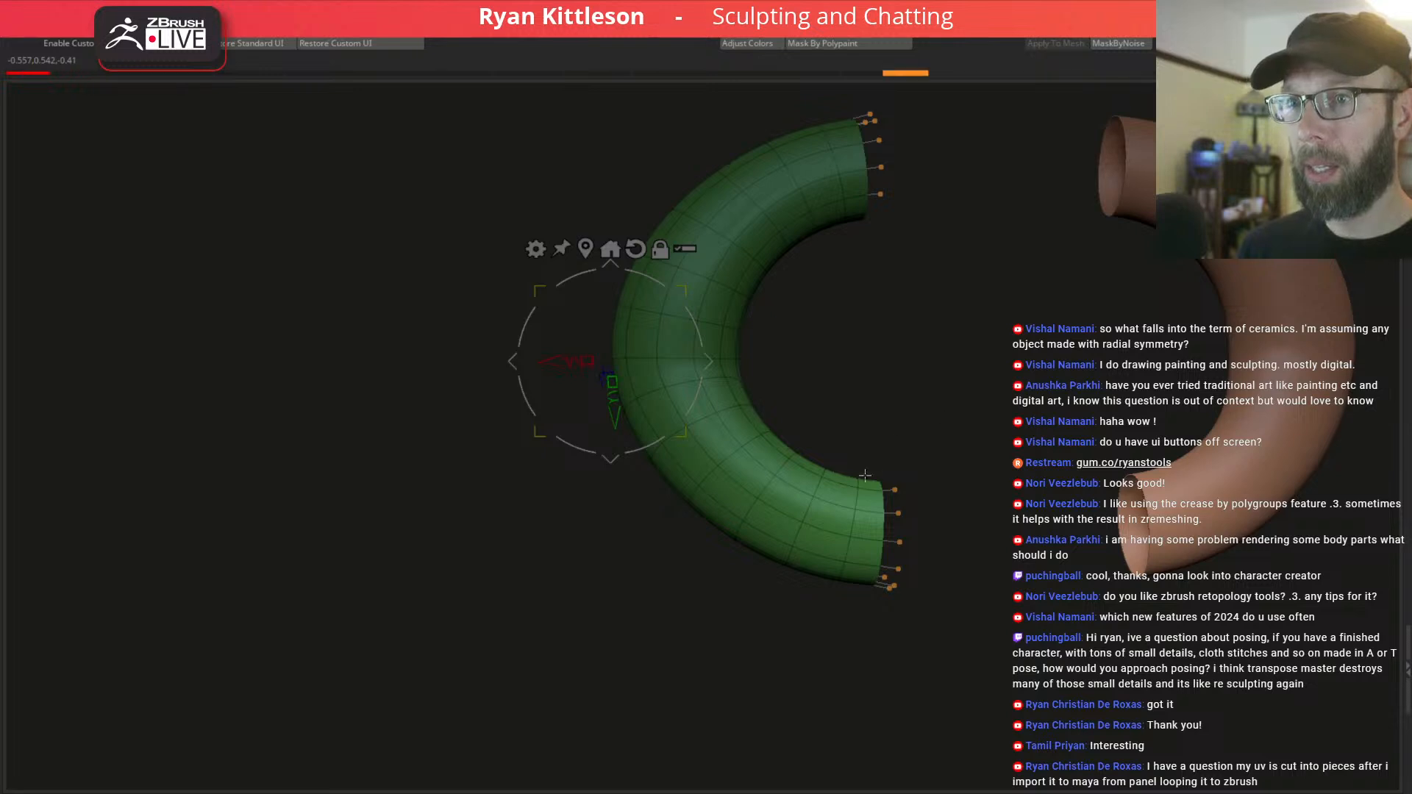
drag(740, 346, 479, 433)
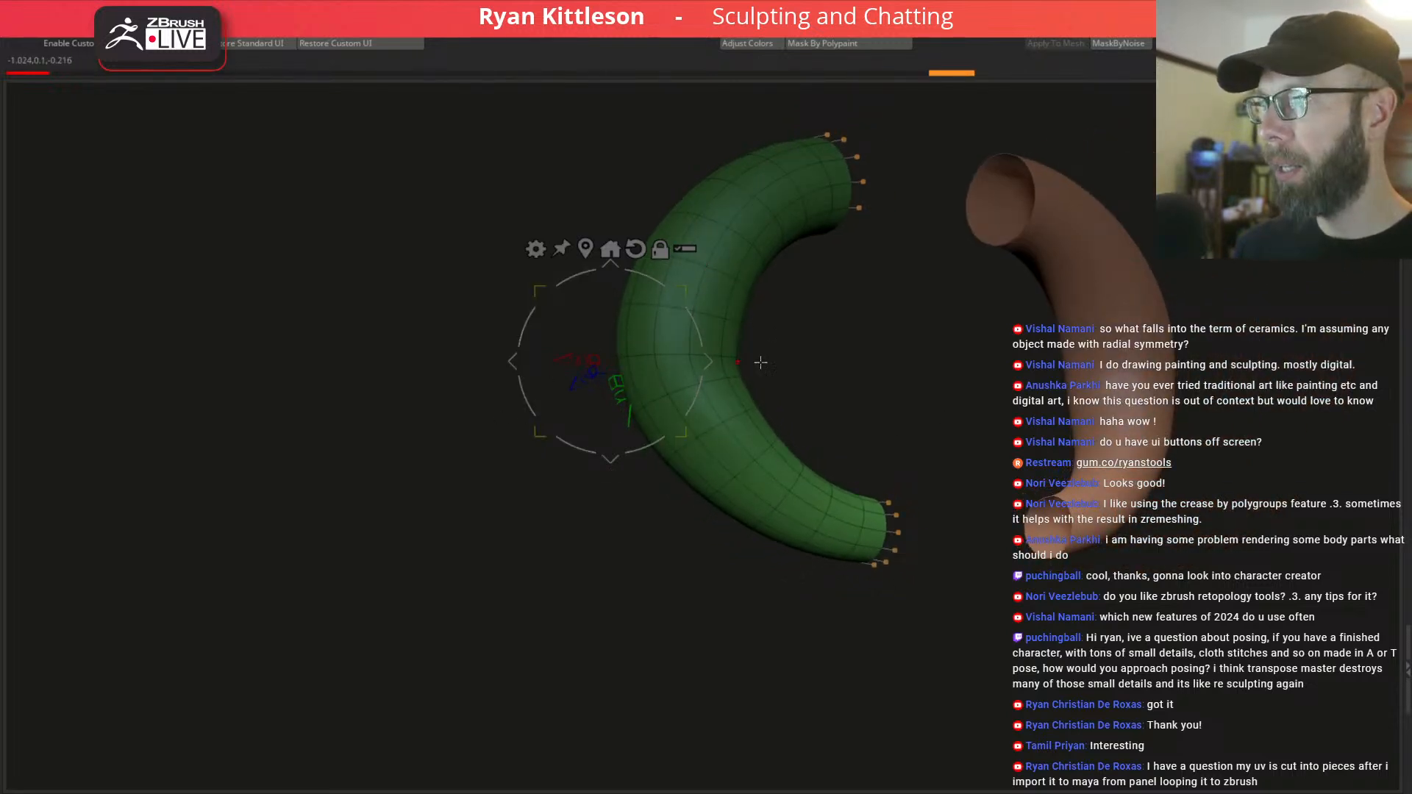
Show the whole character, clear the arm's mask, return to draw mode, and hide the polyframe.
key(shift+alt+s)
drag(743, 354, 878, 340)
ctrl+click(916, 334)
key(q)
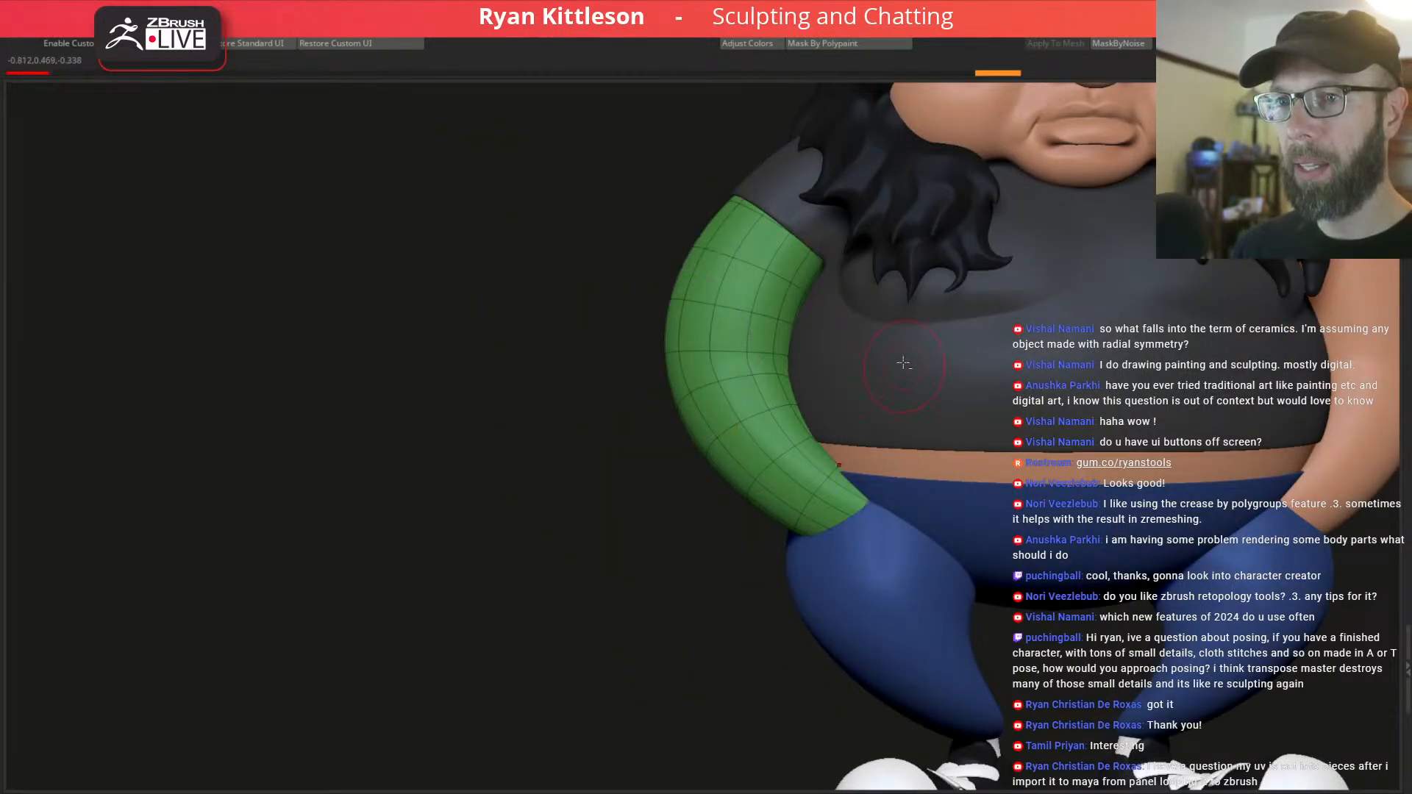
right_drag(903, 365, 880, 305)
key(shift+f)
mouse_move(850, 356)
ctrl+right_down()
mouse_move(796, 310)
mouse_move(914, 350)
mouse_move(846, 368)
mouse_move(950, 348)
mouse_move(757, 342)
ctrl+right_up()
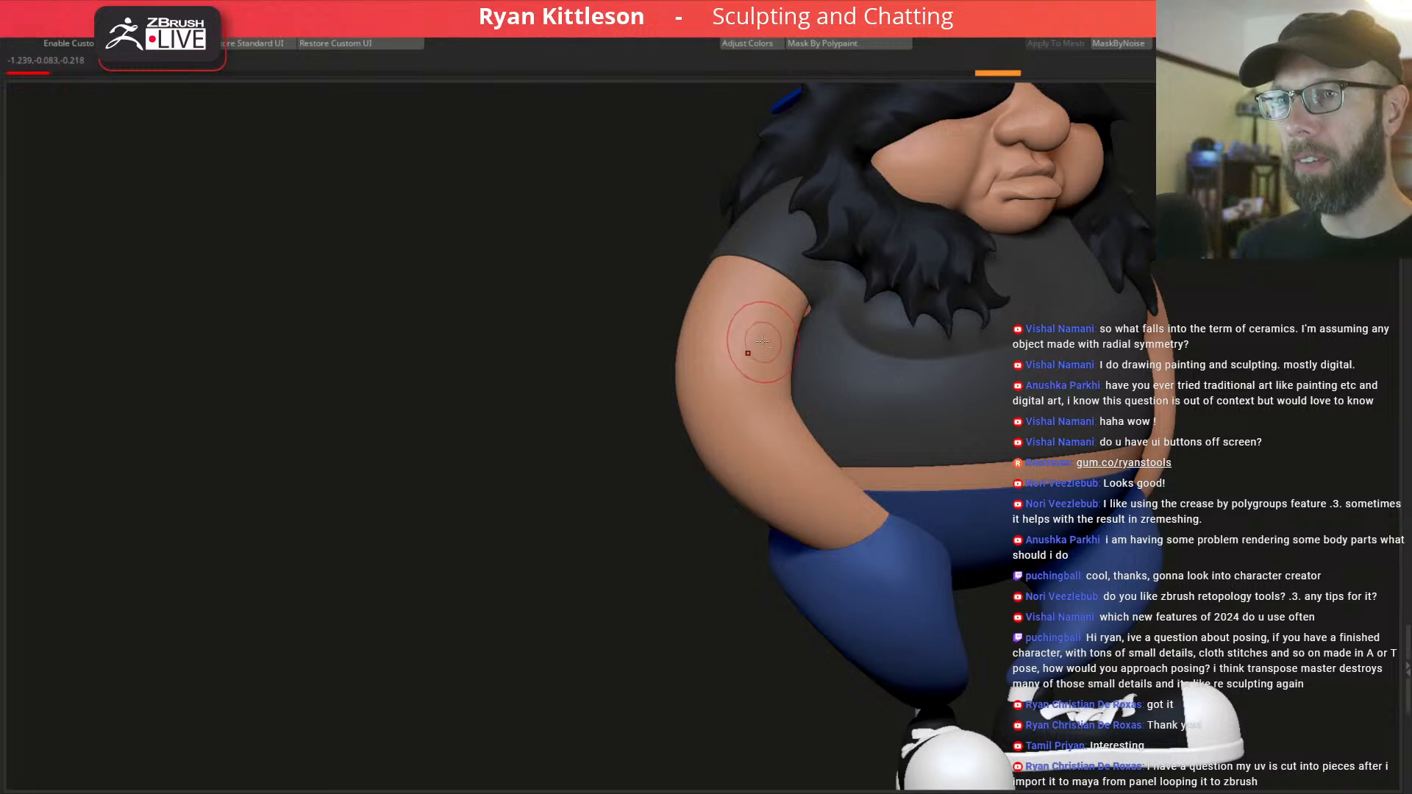
Enlarge the brush and reshape the arm around the inner elbow, comparing it with the shirt and body from several angles.
ctrl+shift+click(778, 336)
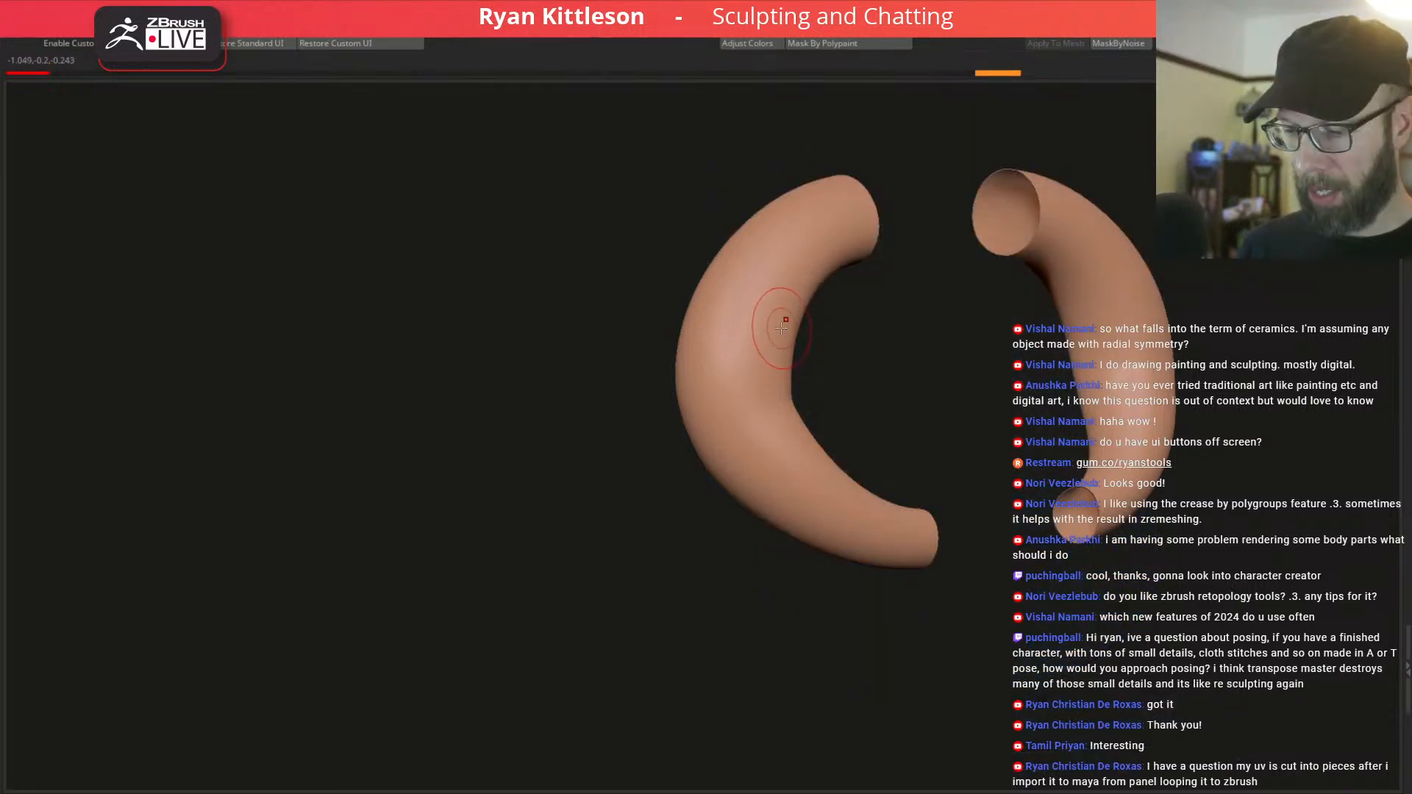
key(space)
drag(787, 326, 804, 328)
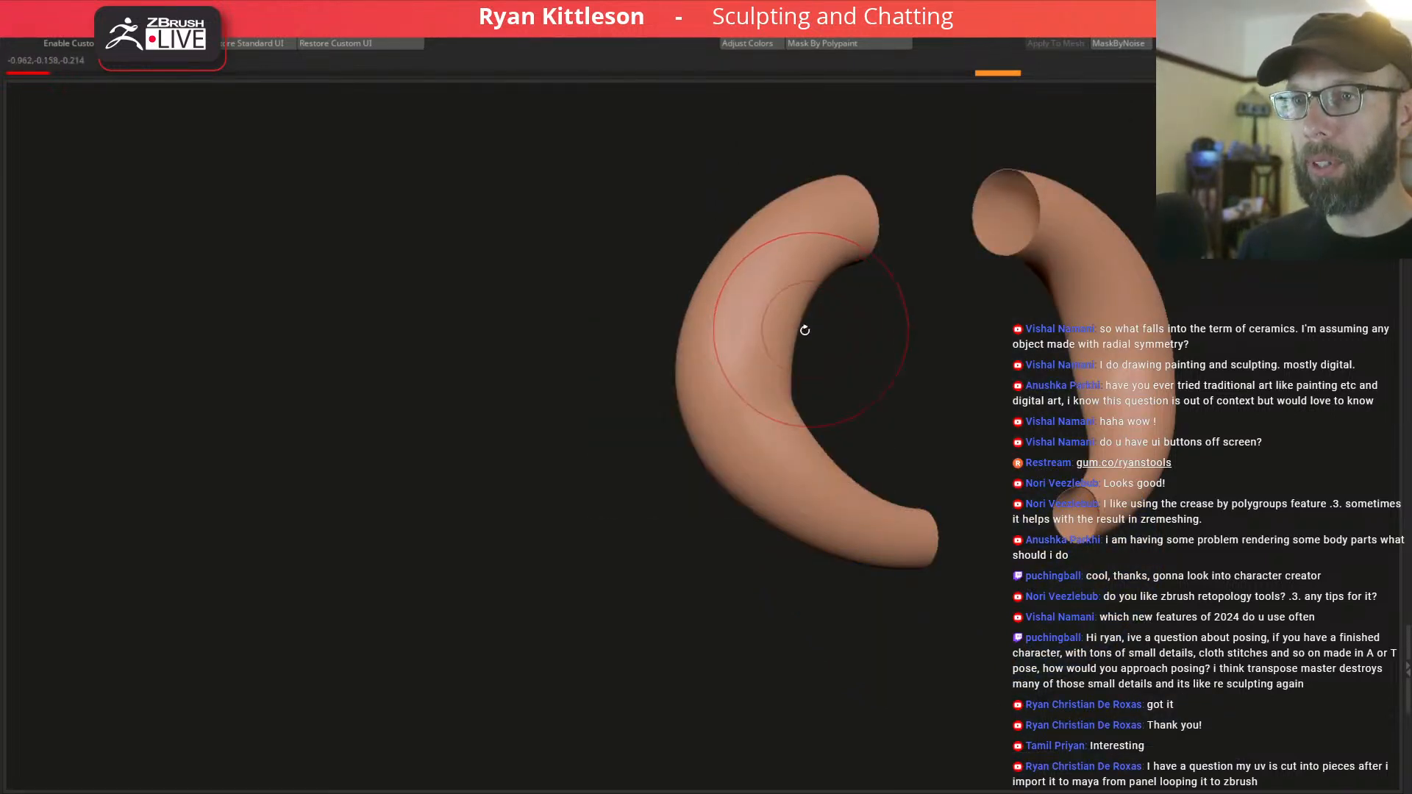
key(alt+s)
right_drag(792, 321, 793, 325)
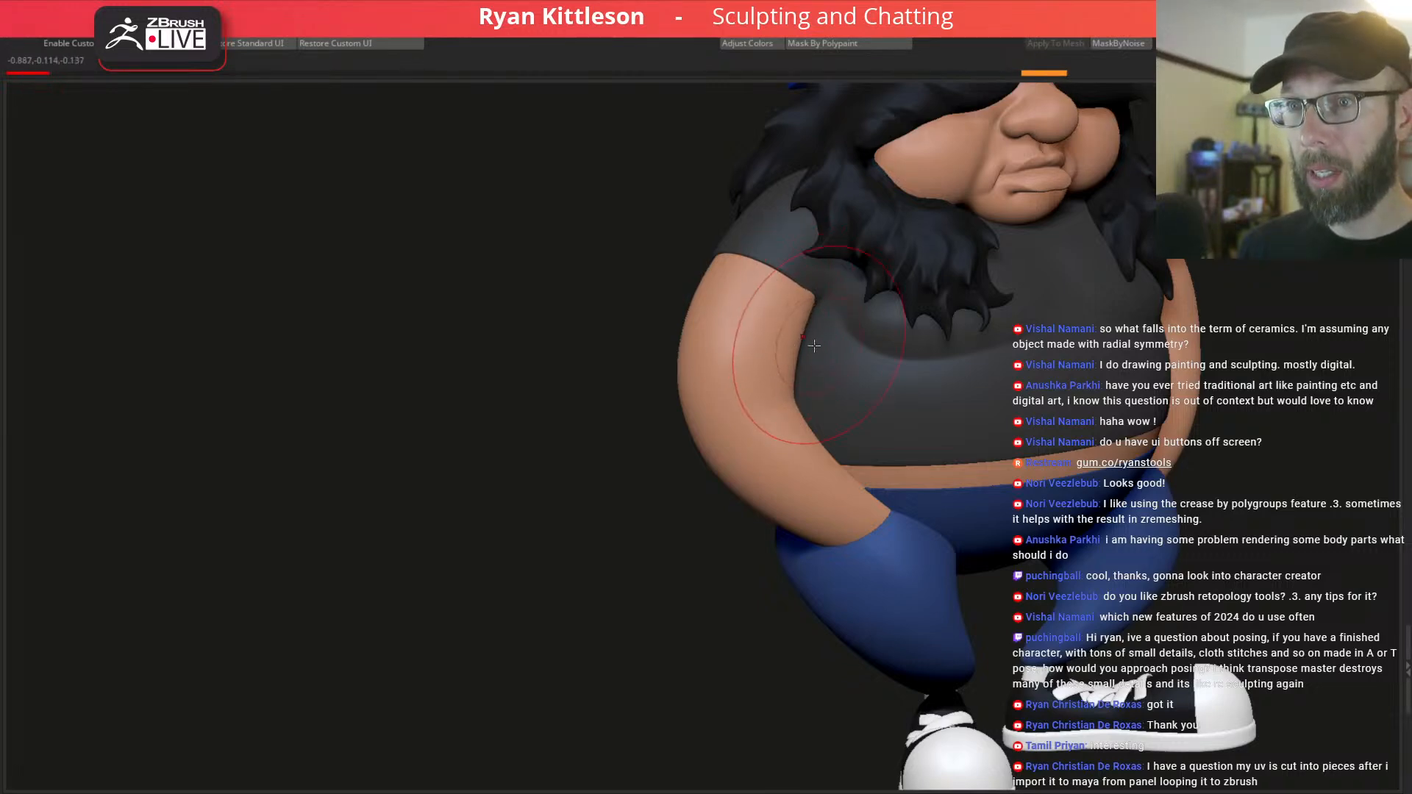
mouse_move(807, 326)
right_down()
mouse_move(820, 323)
mouse_move(775, 315)
mouse_move(765, 331)
mouse_move(731, 315)
mouse_move(901, 285)
mouse_move(923, 241)
mouse_move(896, 329)
right_up()
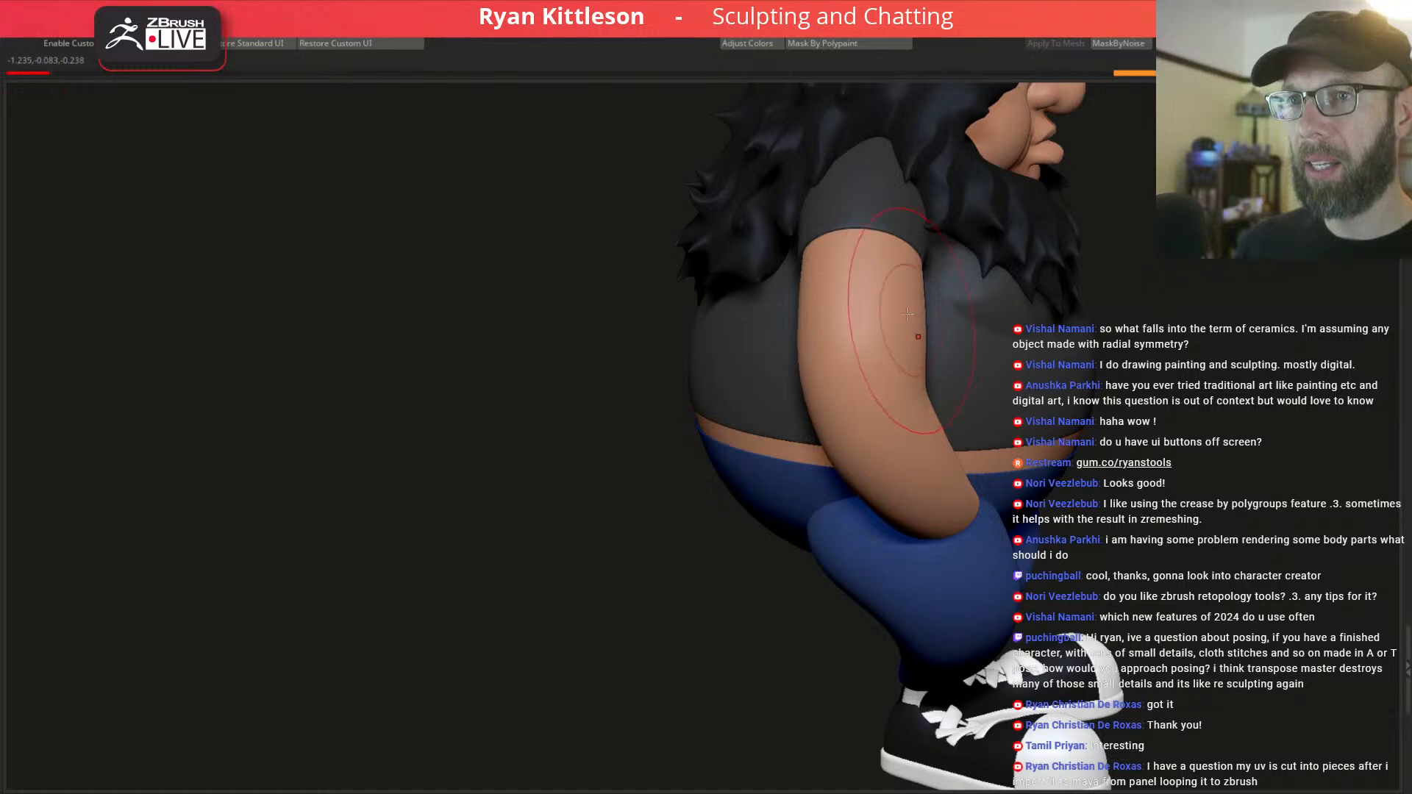
right_drag(912, 292, 813, 291)
right_click(942, 295)
mouse_move(942, 295)
right_down()
mouse_move(895, 298)
mouse_move(974, 307)
mouse_move(953, 297)
right_up()
right_click(953, 297)
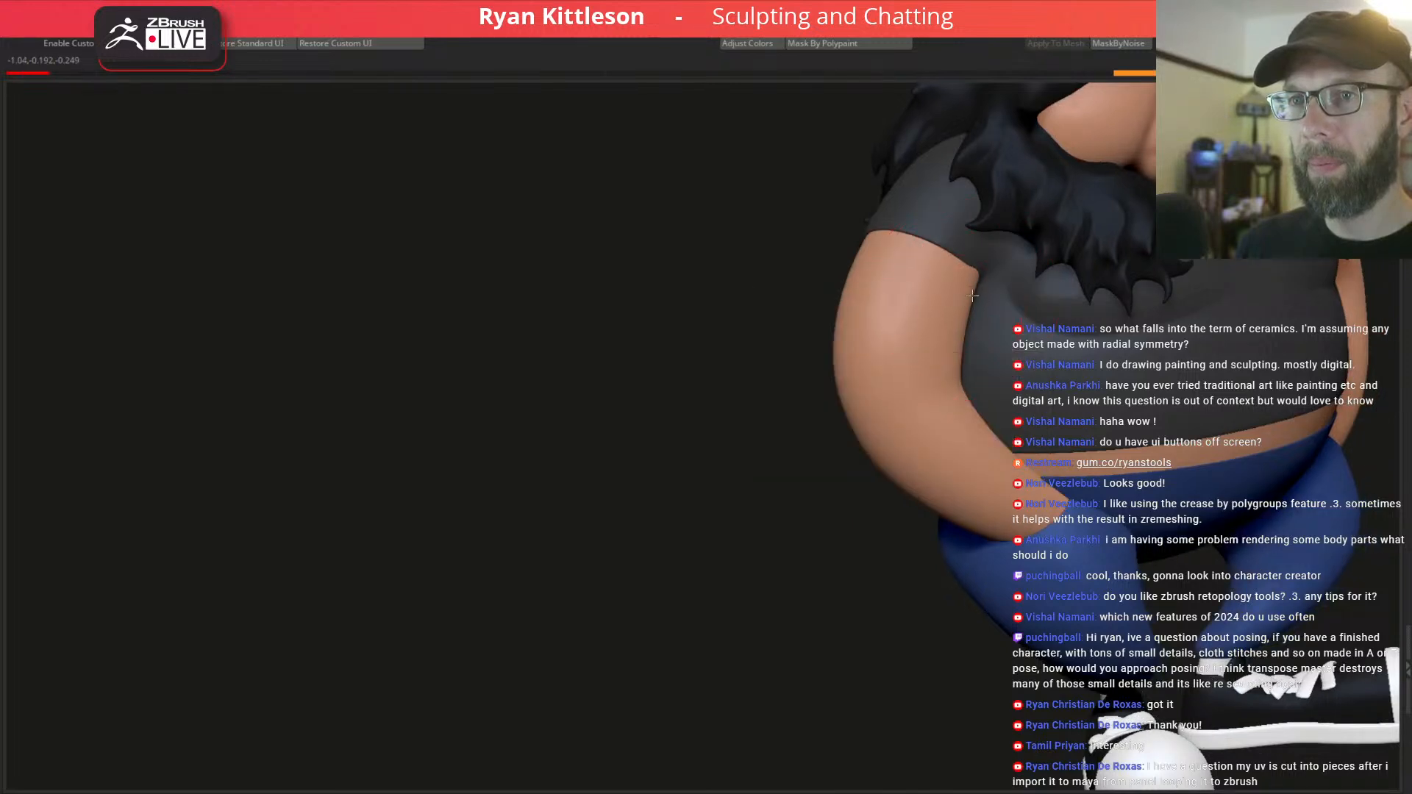
Select the shirt and examine the arm's bend and its fit in the sleeve from the side and front.
right_drag(965, 301, 949, 295)
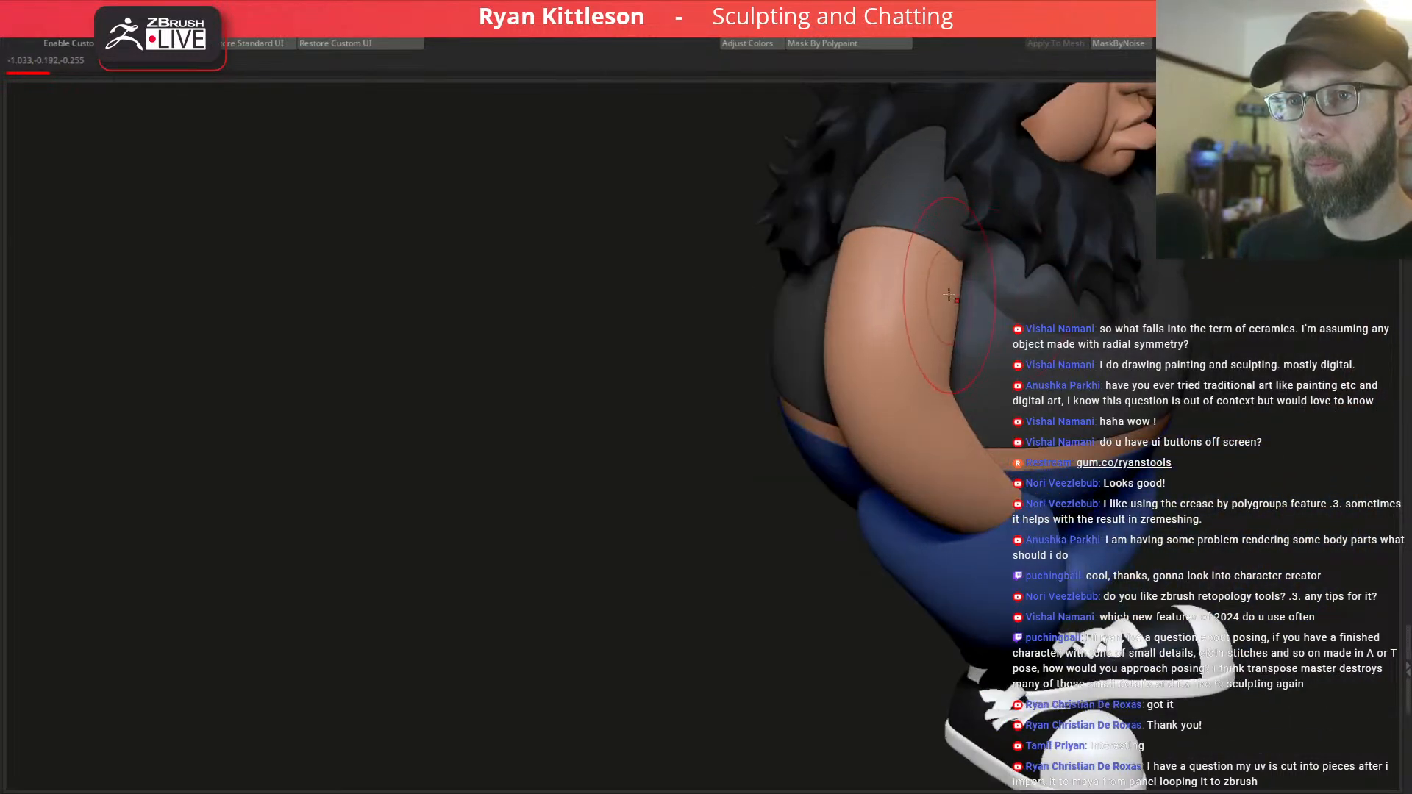
mouse_move(883, 337)
right_down()
mouse_move(949, 331)
mouse_move(1030, 245)
mouse_move(1038, 269)
right_up()
alt+click(1033, 245)
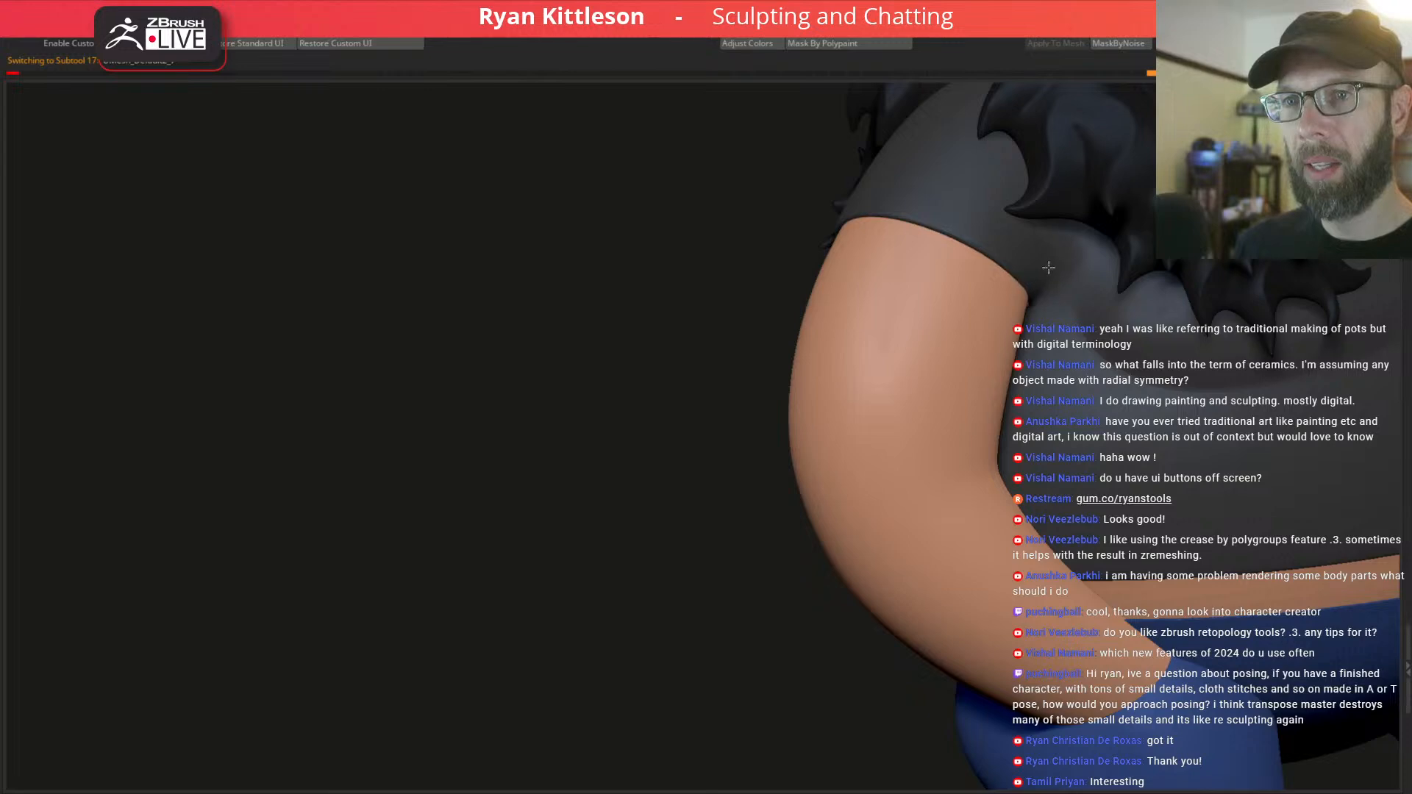
mouse_move(1049, 267)
right_down()
mouse_move(1016, 273)
mouse_move(992, 240)
right_up()
alt+right_drag(988, 288, 844, 323)
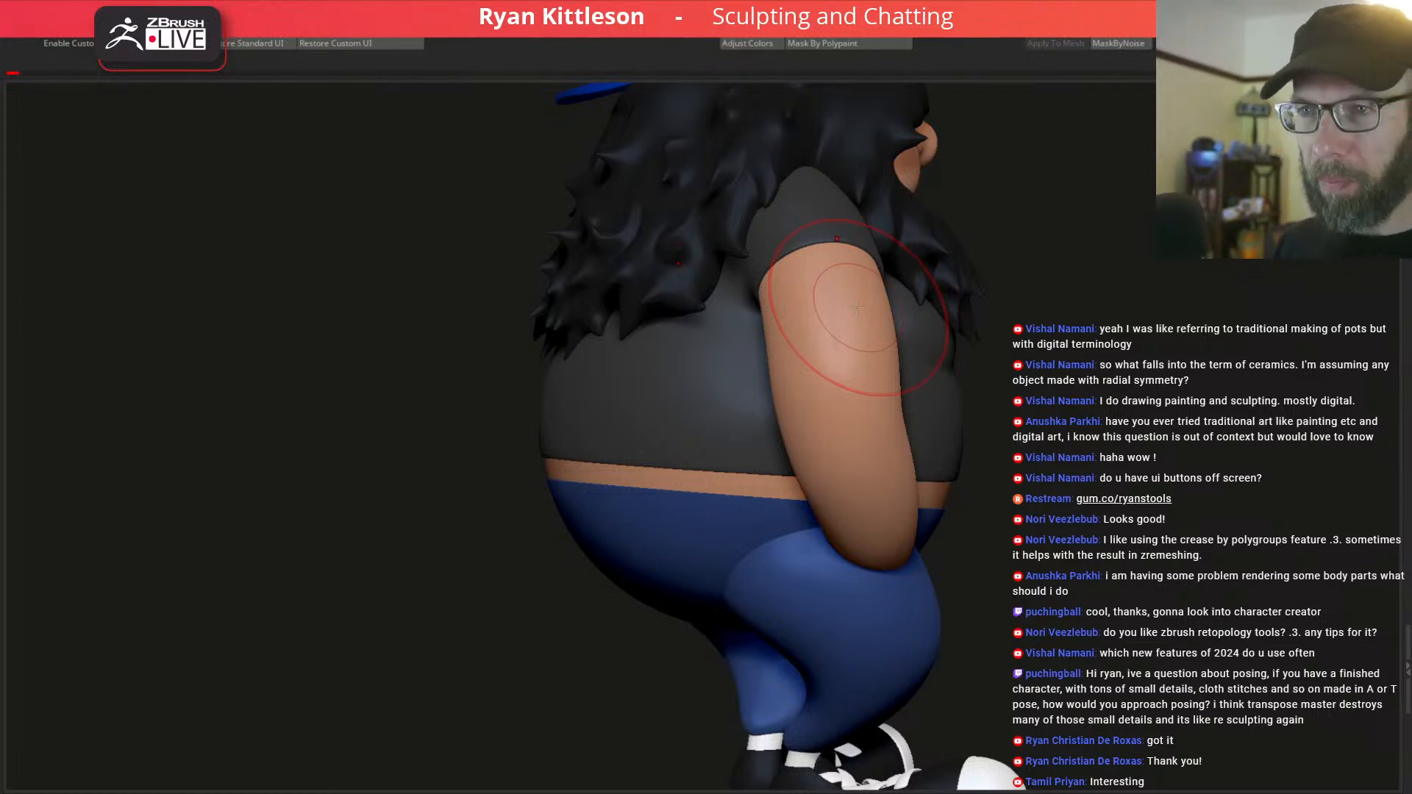
mouse_move(942, 407)
right_down()
mouse_move(914, 368)
mouse_move(870, 401)
mouse_move(845, 447)
mouse_move(877, 478)
mouse_move(860, 494)
mouse_move(872, 492)
mouse_move(846, 486)
mouse_move(864, 486)
right_up()
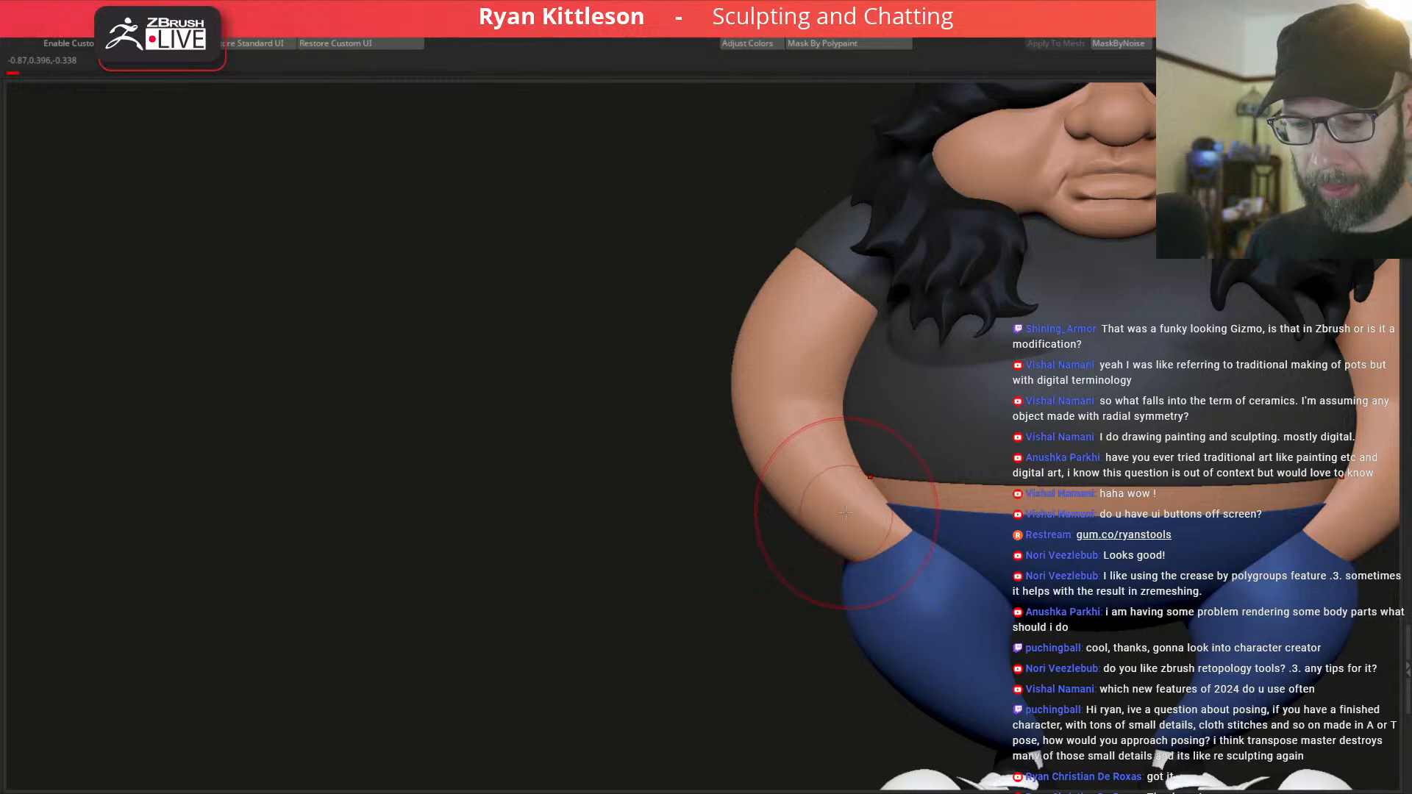
right_drag(846, 504, 794, 375)
Turn on the transform gizmo and examine the arms, belly and legs from the front and at three-quarter angles.
key(w)
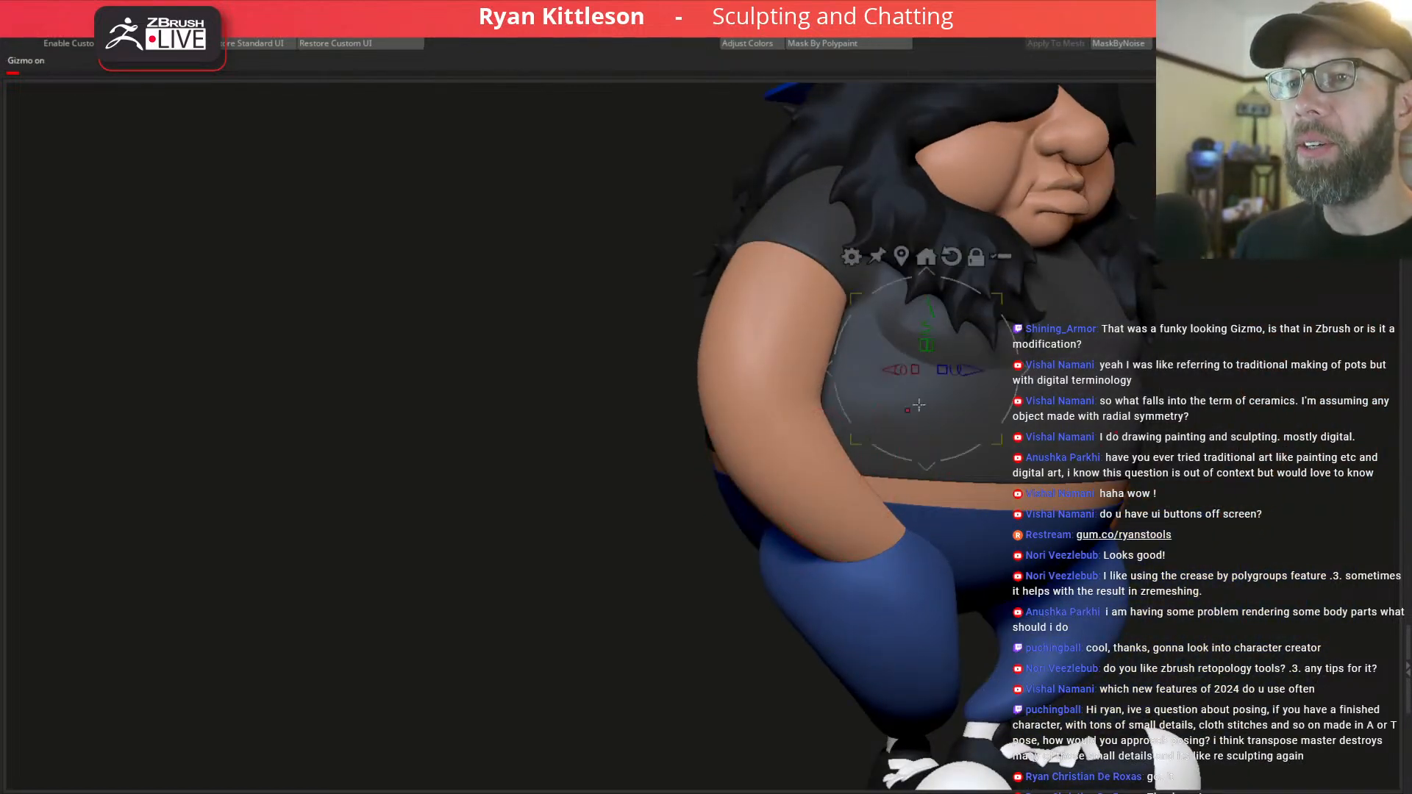
right_drag(909, 342, 1008, 360)
alt+right_drag(1147, 393, 848, 405)
right_drag(807, 363, 766, 419)
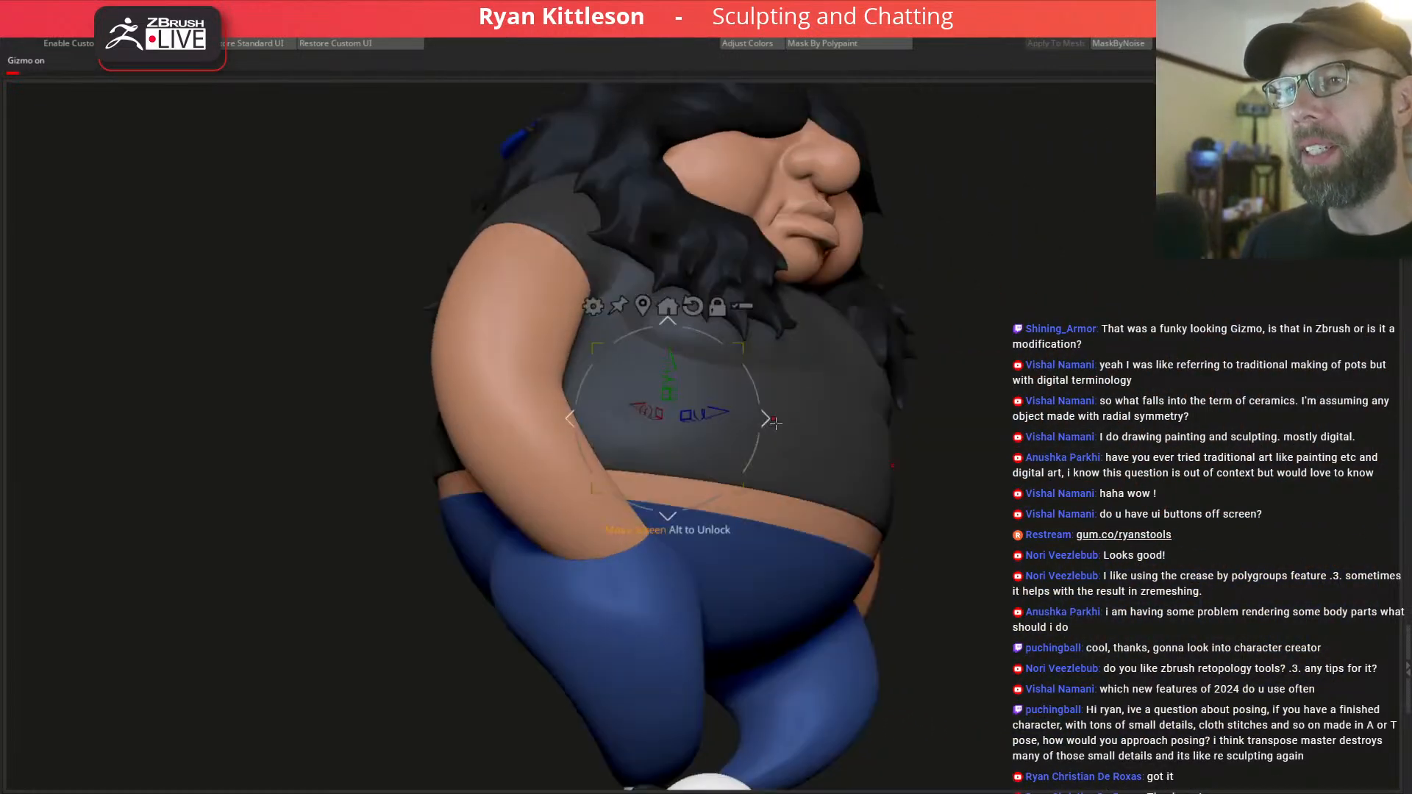
ctrl+right_drag(817, 369, 837, 402)
shift+right_drag(692, 412, 795, 403)
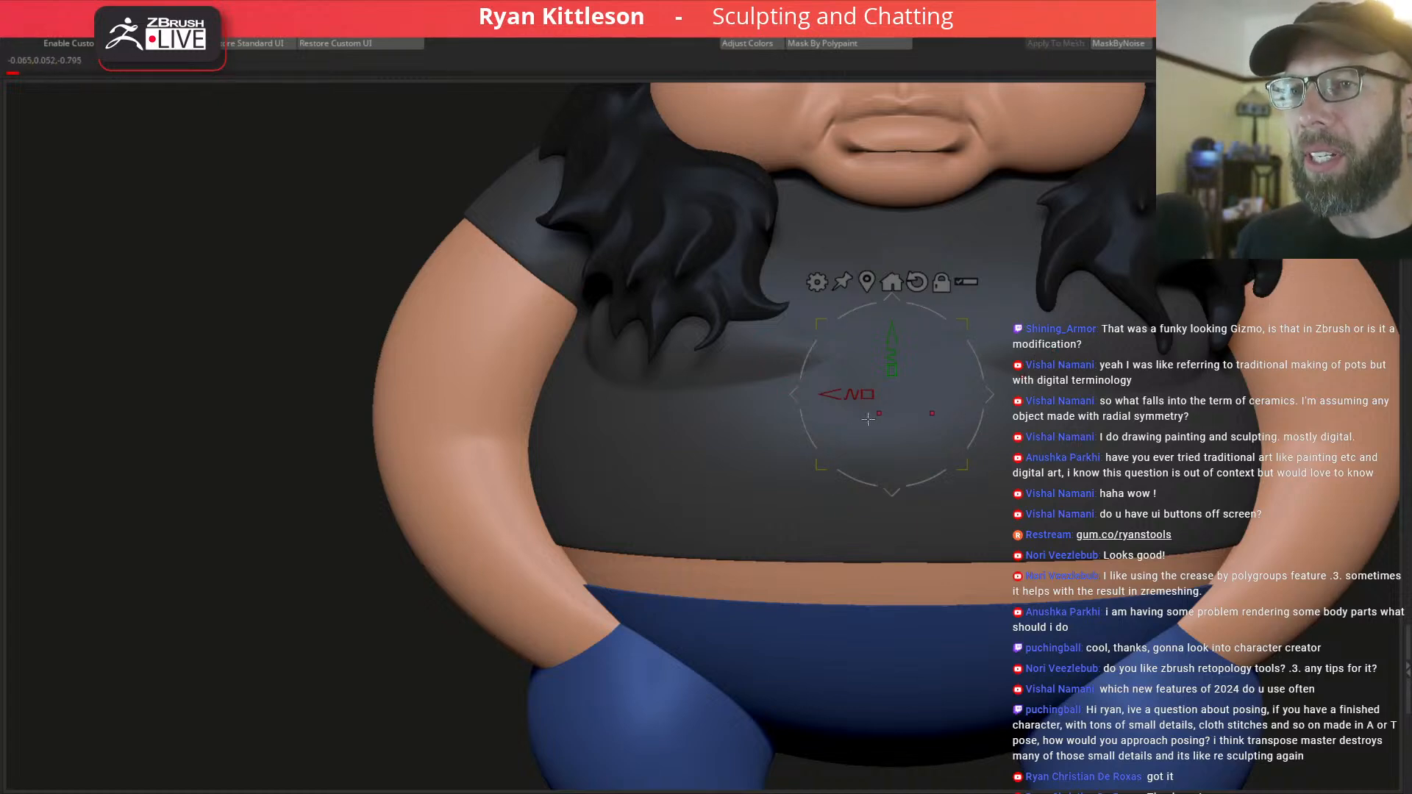
right_drag(867, 417, 867, 306)
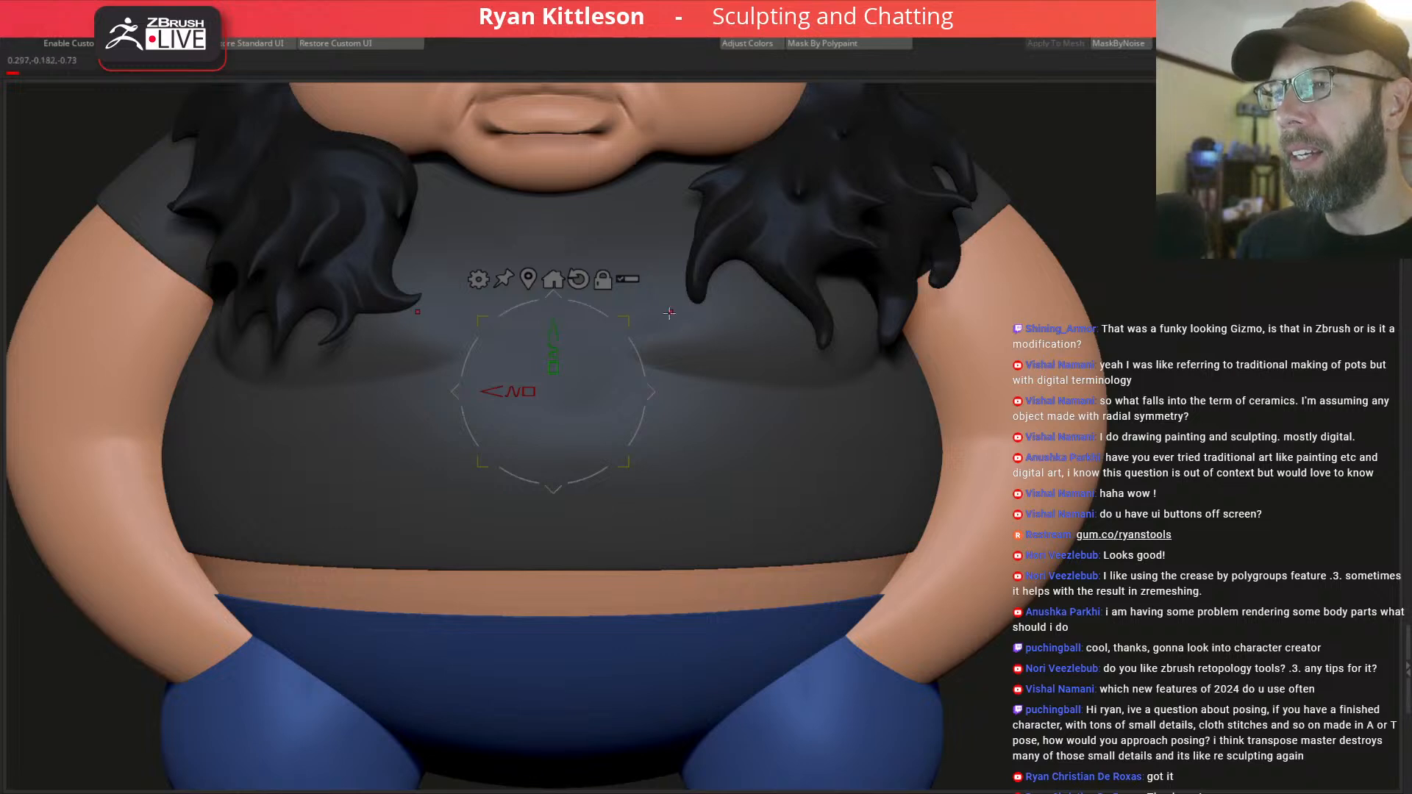
alt+right_drag(413, 402, 639, 425)
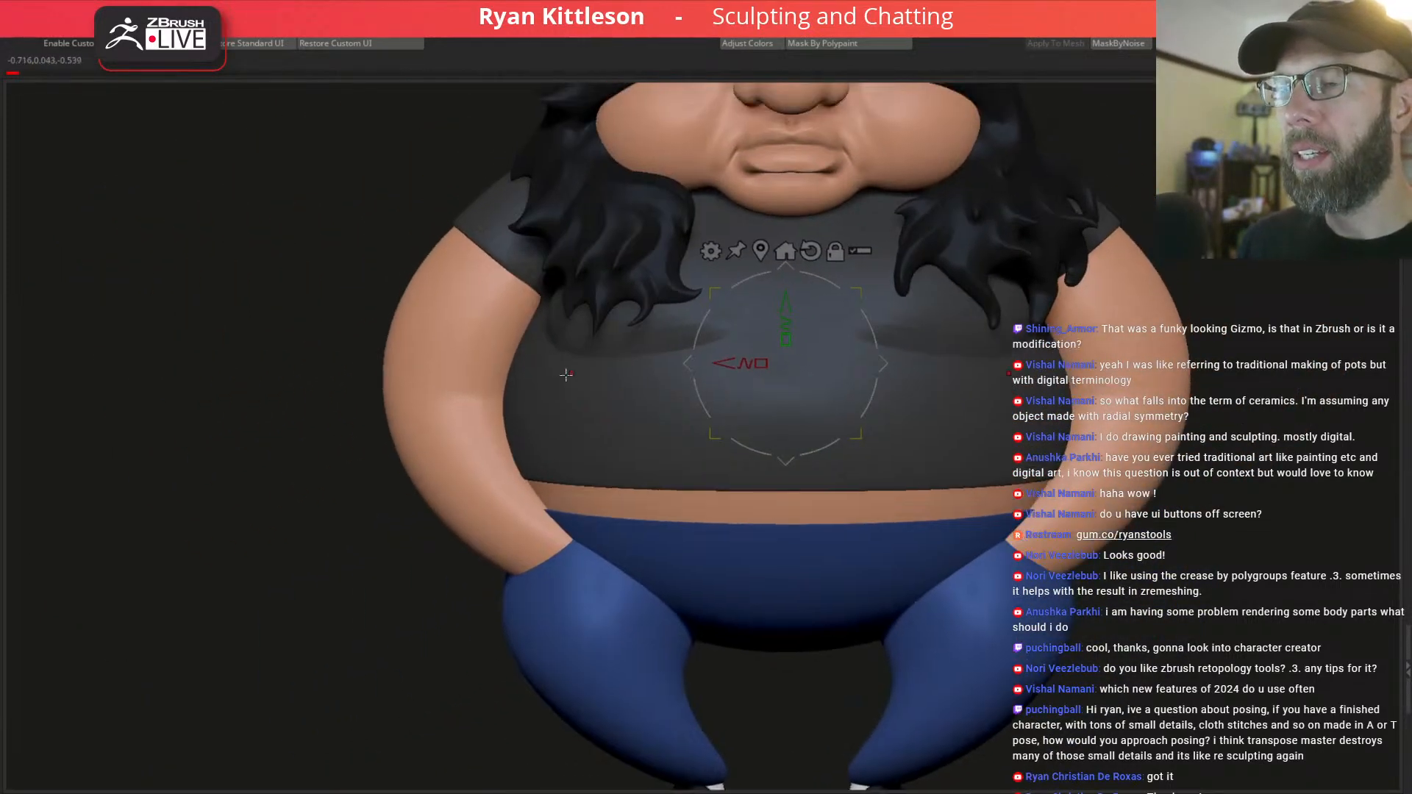
right_drag(564, 376, 662, 329)
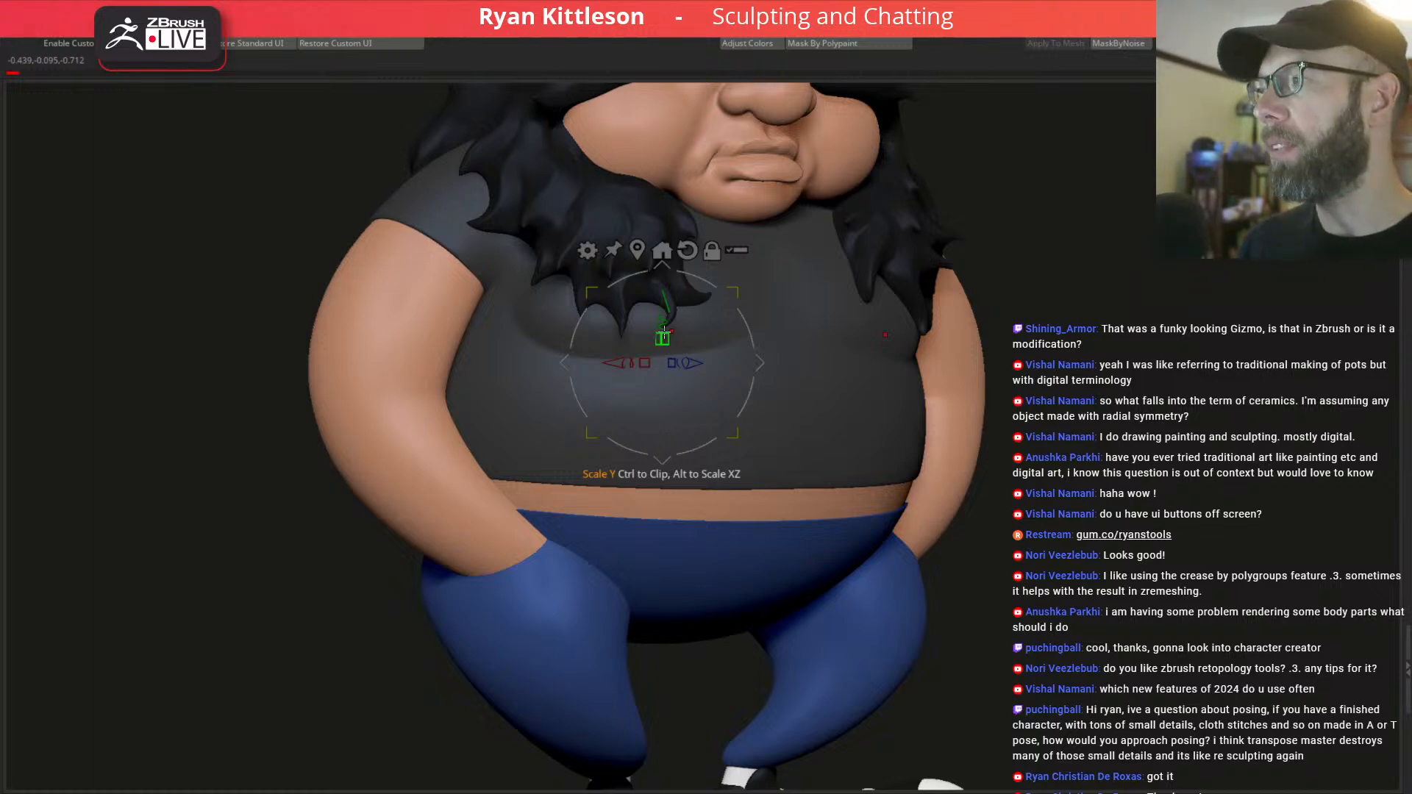
right_drag(783, 485, 857, 440)
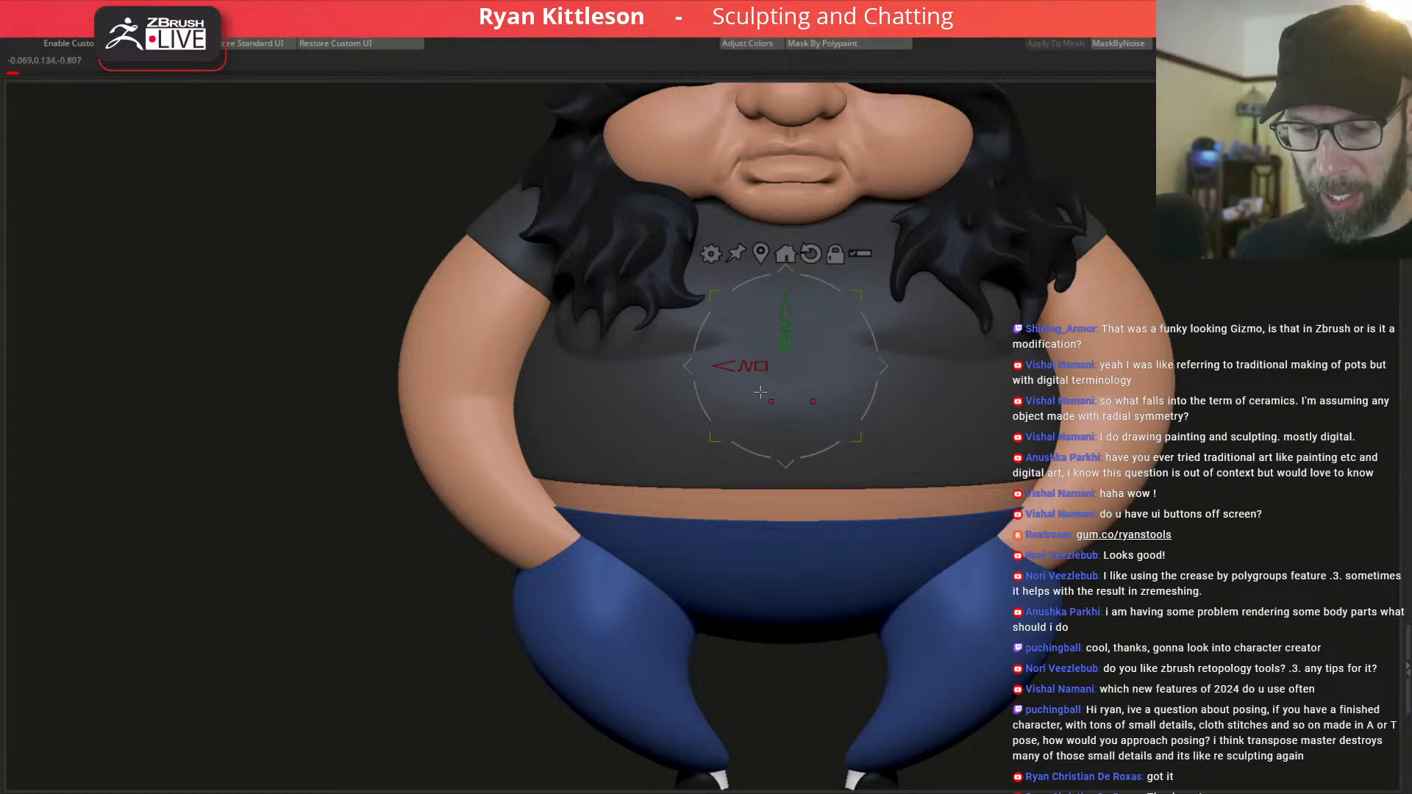
right_drag(515, 412, 632, 420)
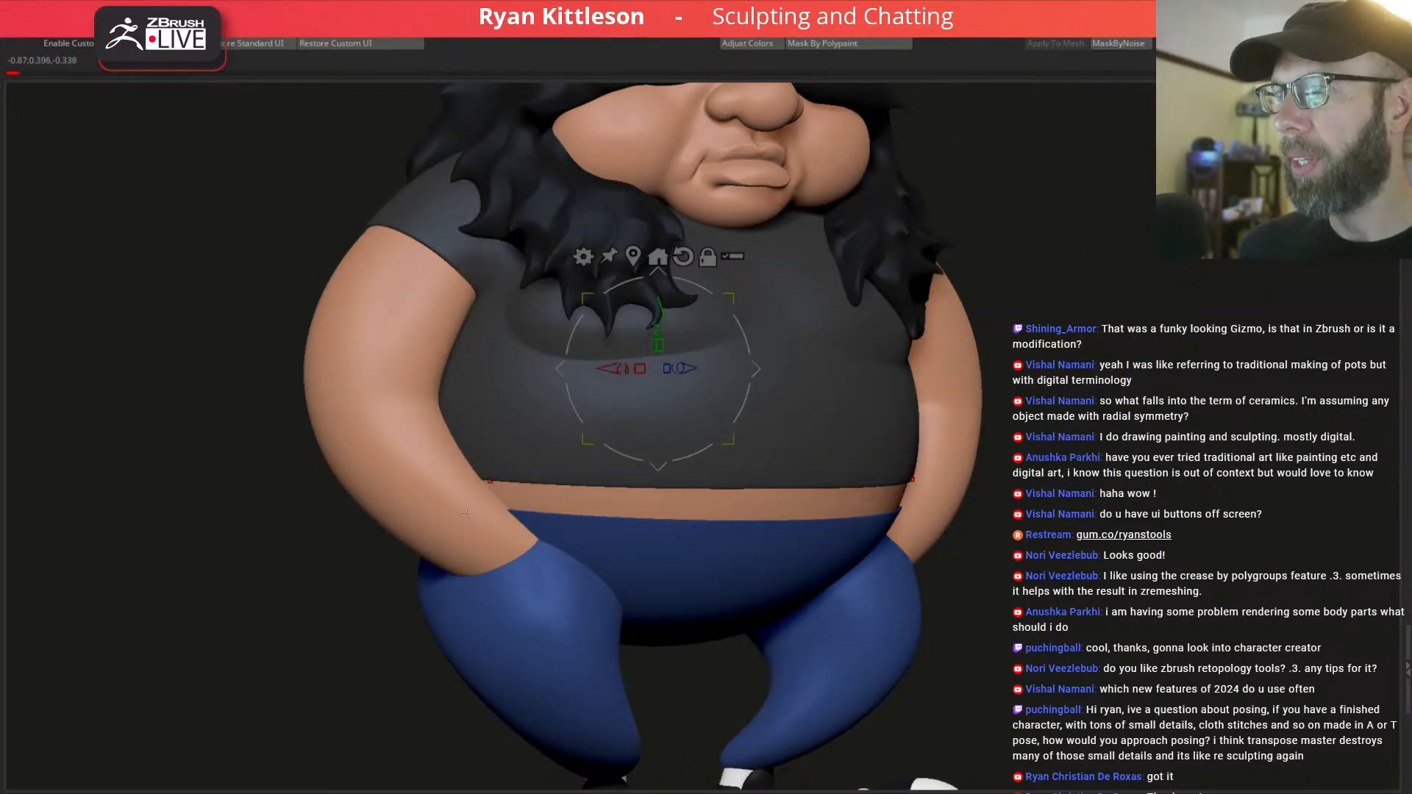
Isolate the arms and mask their upper halves with a blurred edge at the elbow.
alt+click(467, 483)
key(alt+s)
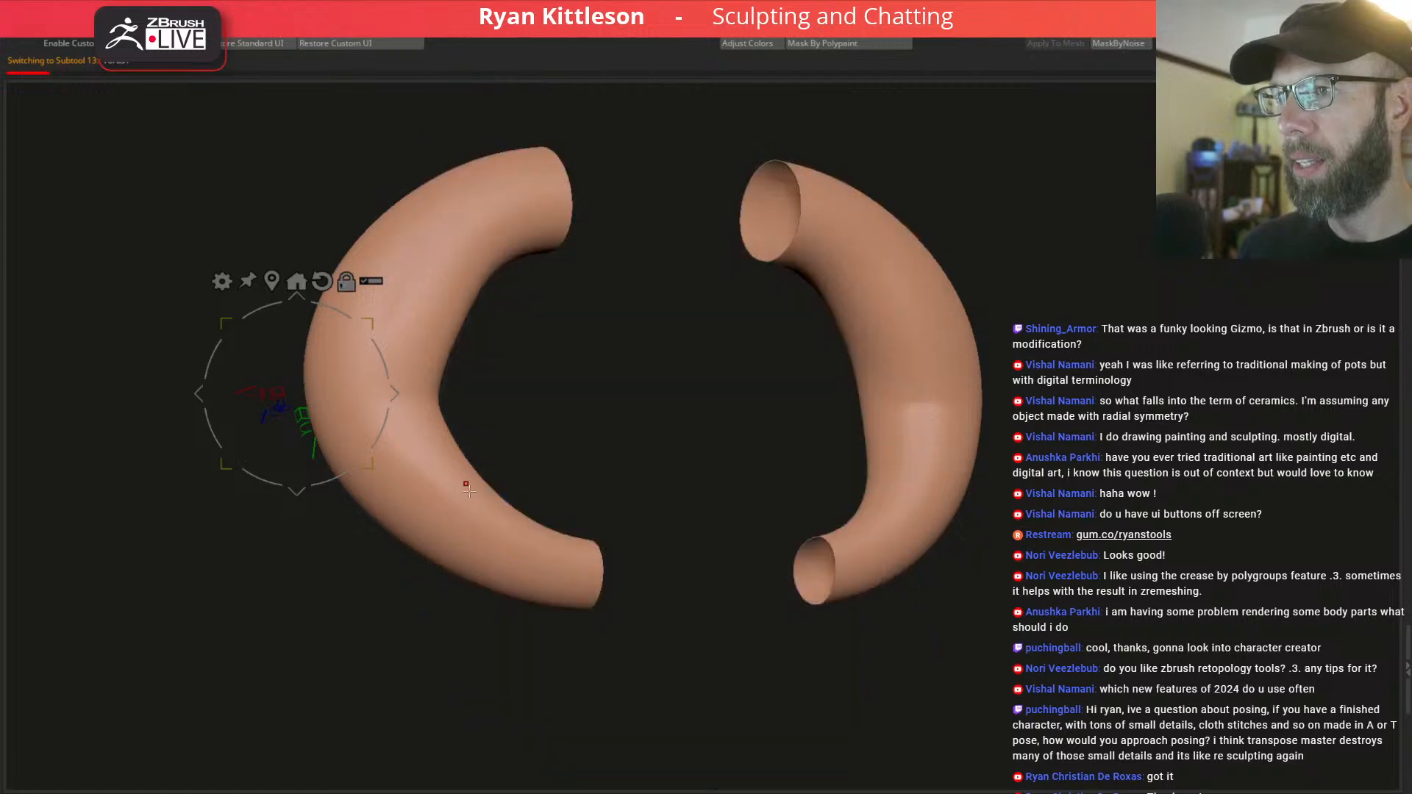
right_drag(466, 482, 474, 439)
mouse_move(528, 390)
ctrl+alt+mouse_down()
mouse_move(476, 399)
mouse_move(271, 526)
mouse_move(694, 522)
mouse_move(690, 508)
ctrl+alt+mouse_up()
key(ctrl+b)
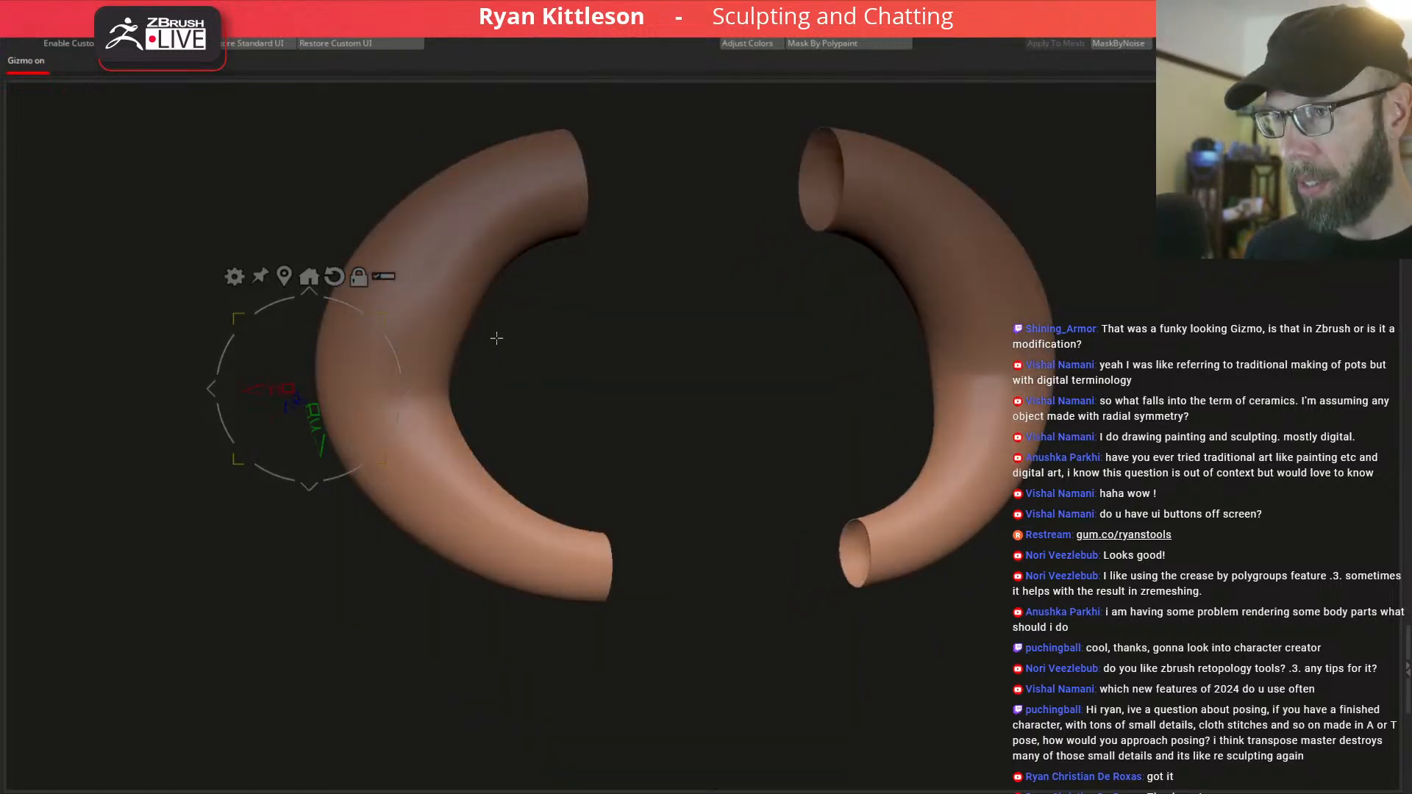
Show the whole character, centre the gizmo near the elbow, and rotate the unmasked forearms forward and inward over the trousers.
key(alt+s)
right_drag(475, 397, 434, 390)
drag(413, 387, 488, 447)
drag(477, 416, 491, 406)
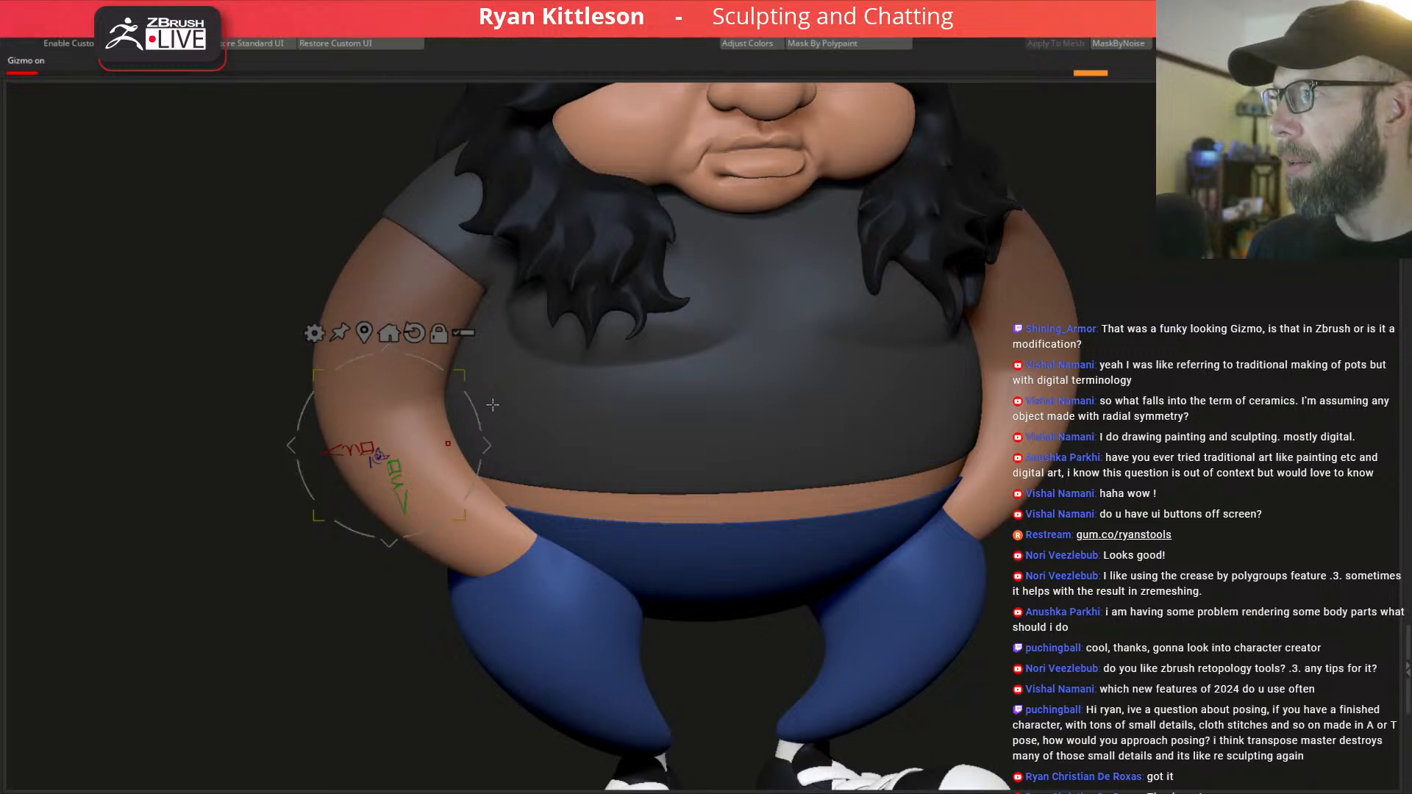
right_drag(520, 433, 586, 403)
drag(482, 451, 486, 451)
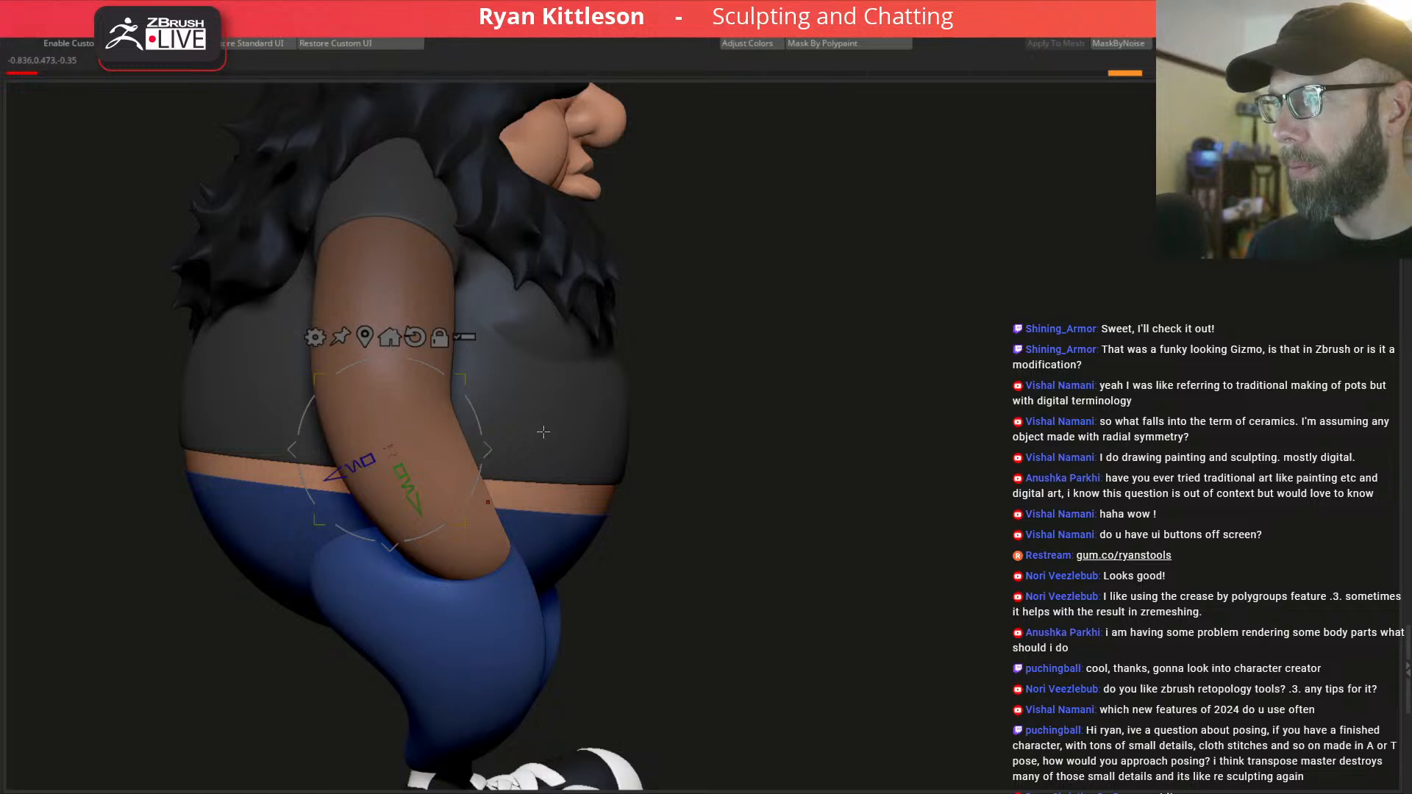
right_drag(513, 439, 514, 368)
drag(489, 374, 486, 367)
right_drag(526, 331, 664, 358)
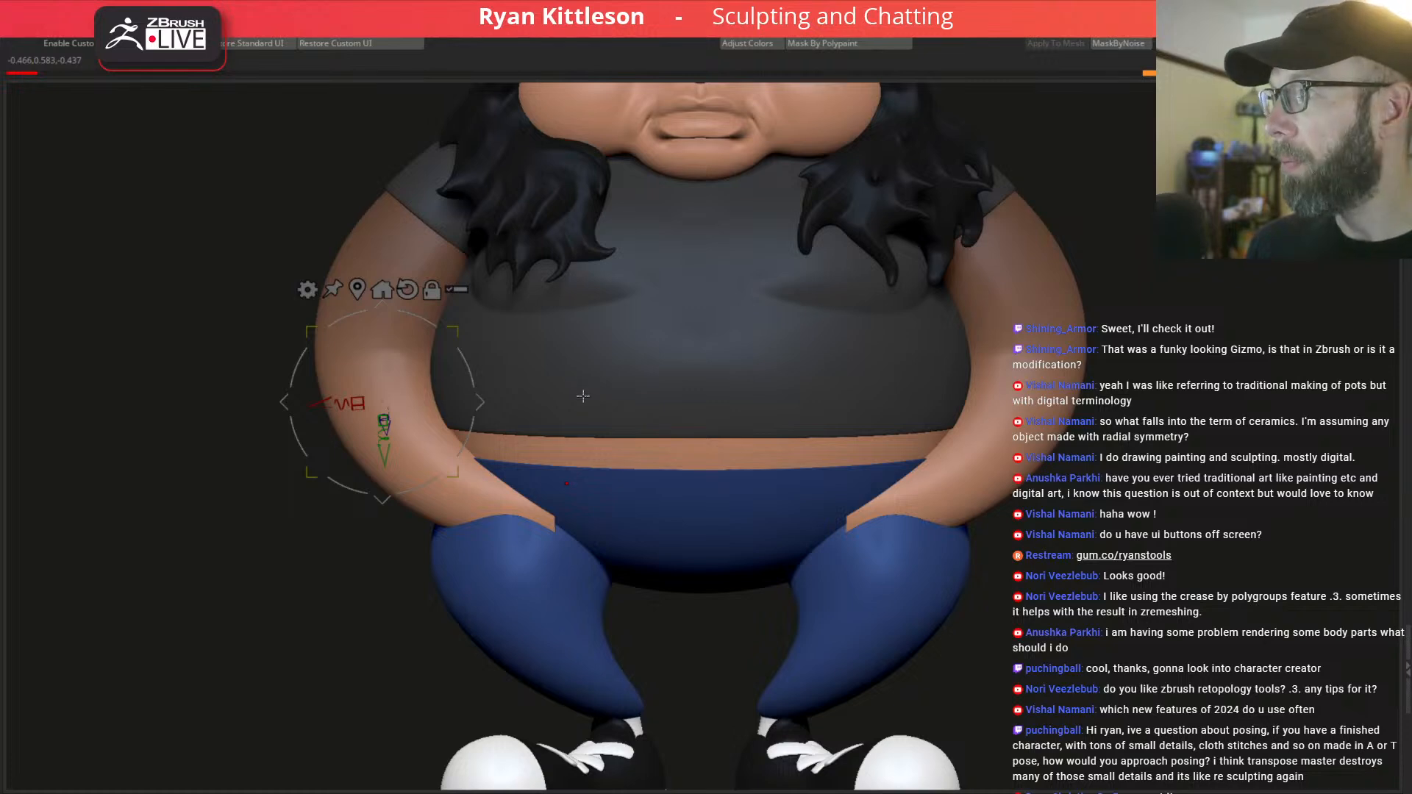
Clear the arm mask, return to draw mode, and push the outer elbow slightly inward.
right_drag(611, 383, 659, 294)
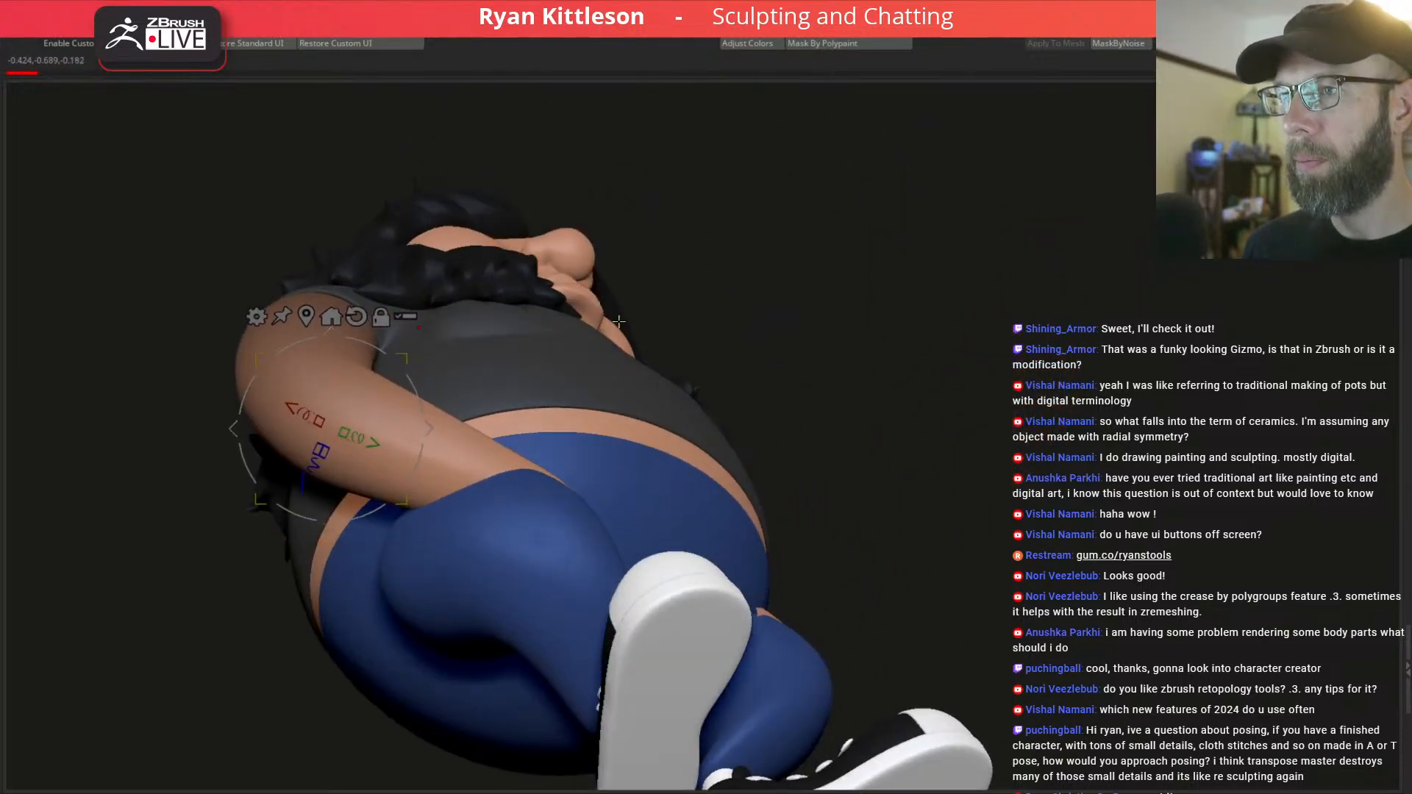
right_drag(428, 427, 551, 416)
key(q)
mouse_move(401, 588)
alt+right_down()
mouse_move(555, 340)
mouse_move(526, 367)
mouse_move(577, 369)
mouse_move(518, 364)
alt+right_up()
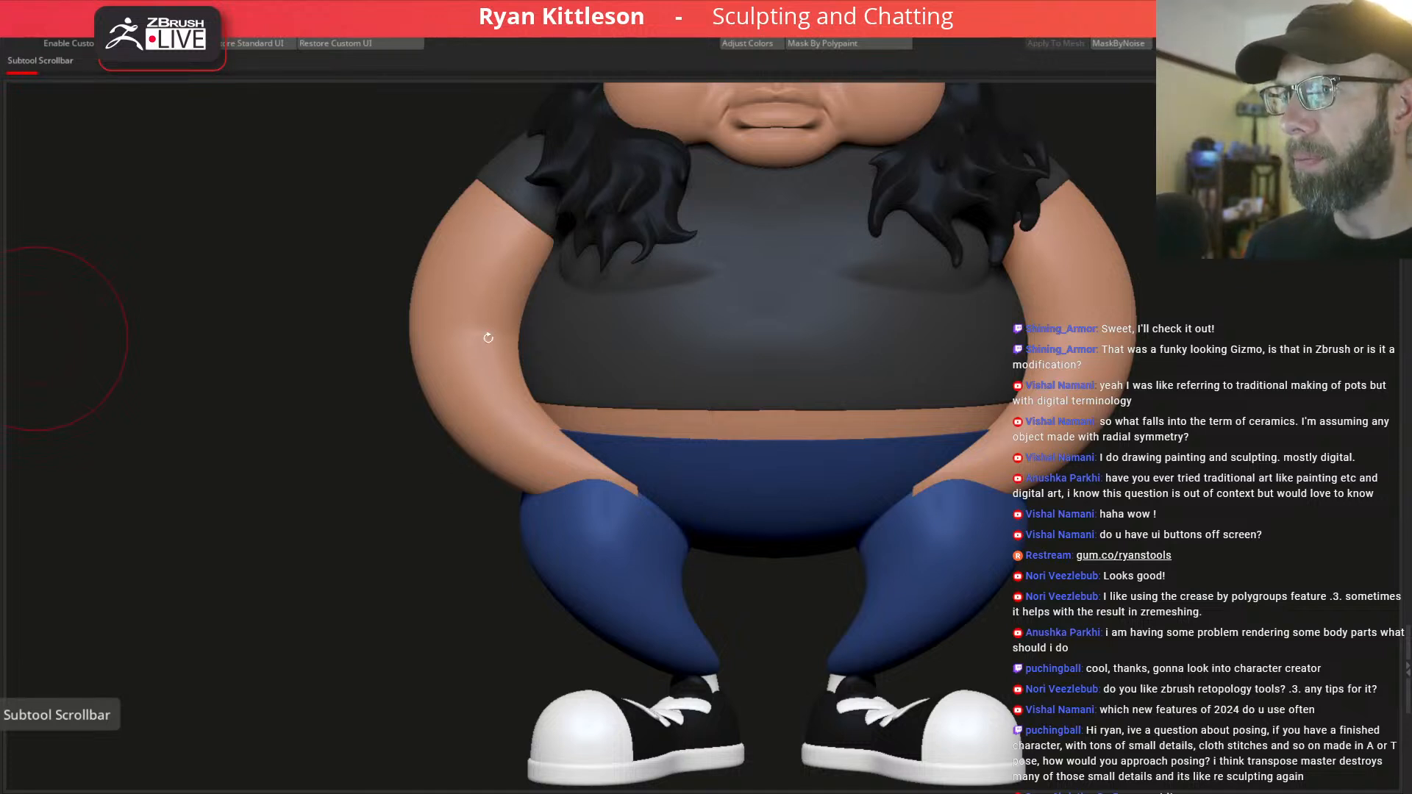
key(space)
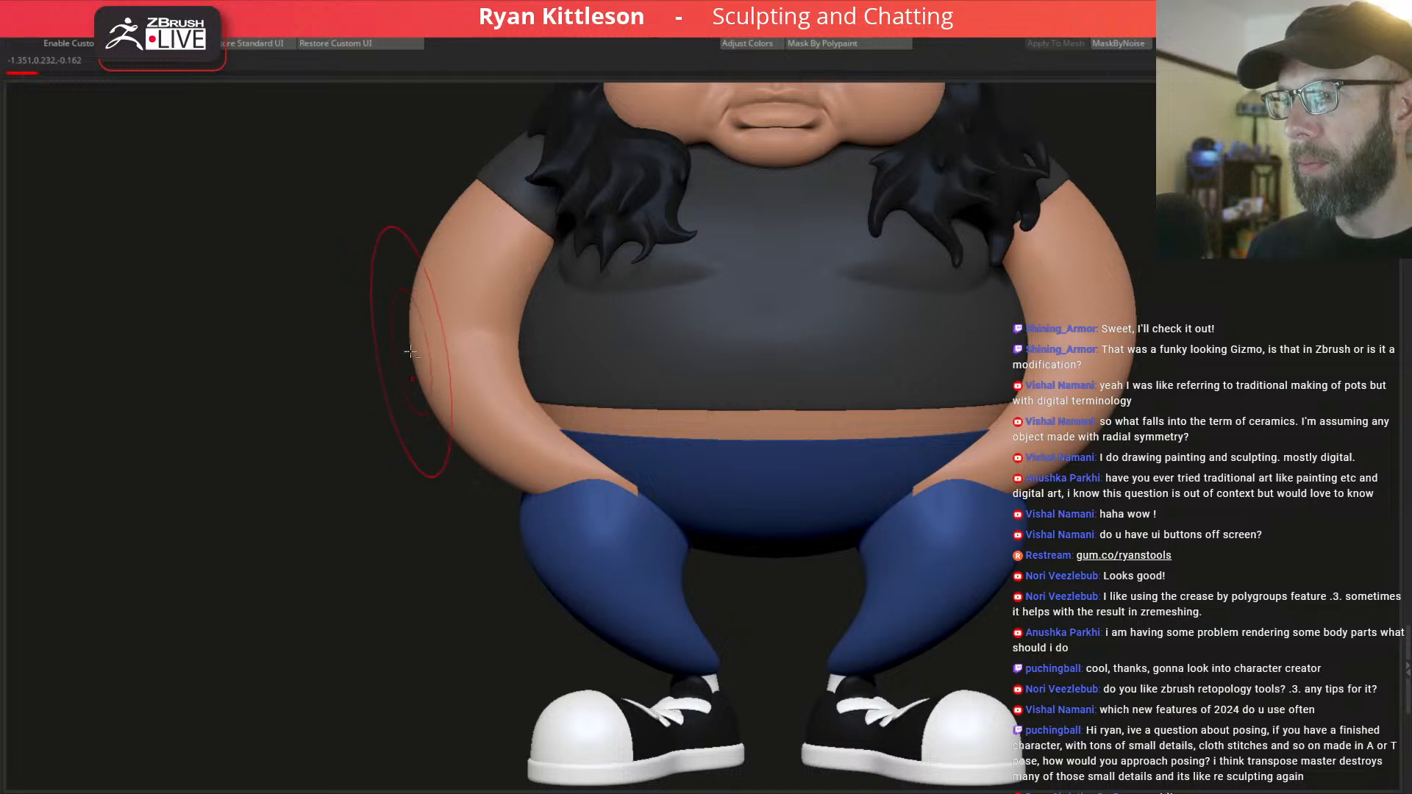
drag(402, 352, 416, 338)
mouse_move(460, 384)
right_down()
mouse_move(597, 376)
mouse_move(532, 367)
right_up()
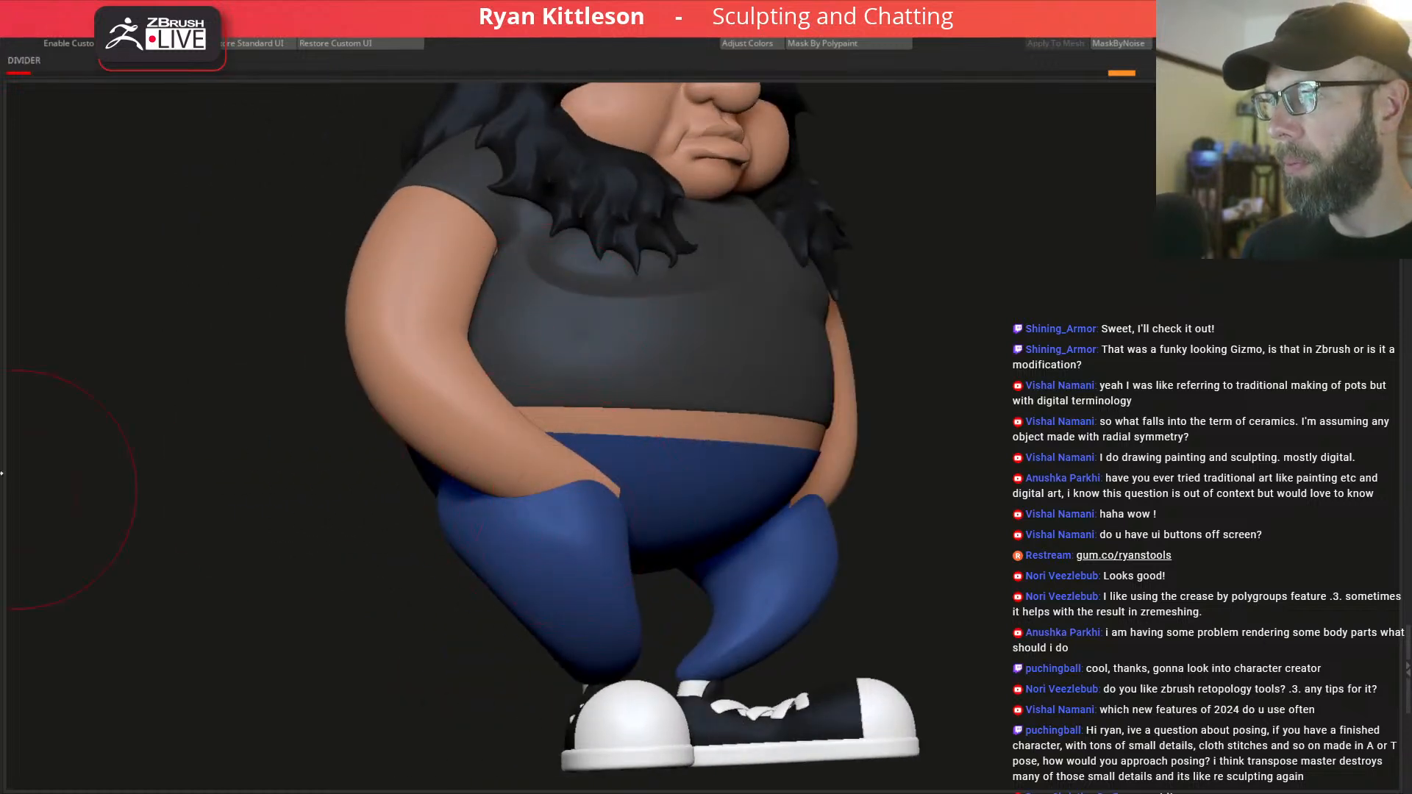
Add a mirrored pair of cylinders and position them at the wrists, adjusting the placement from the front and side.
click(2, 491)
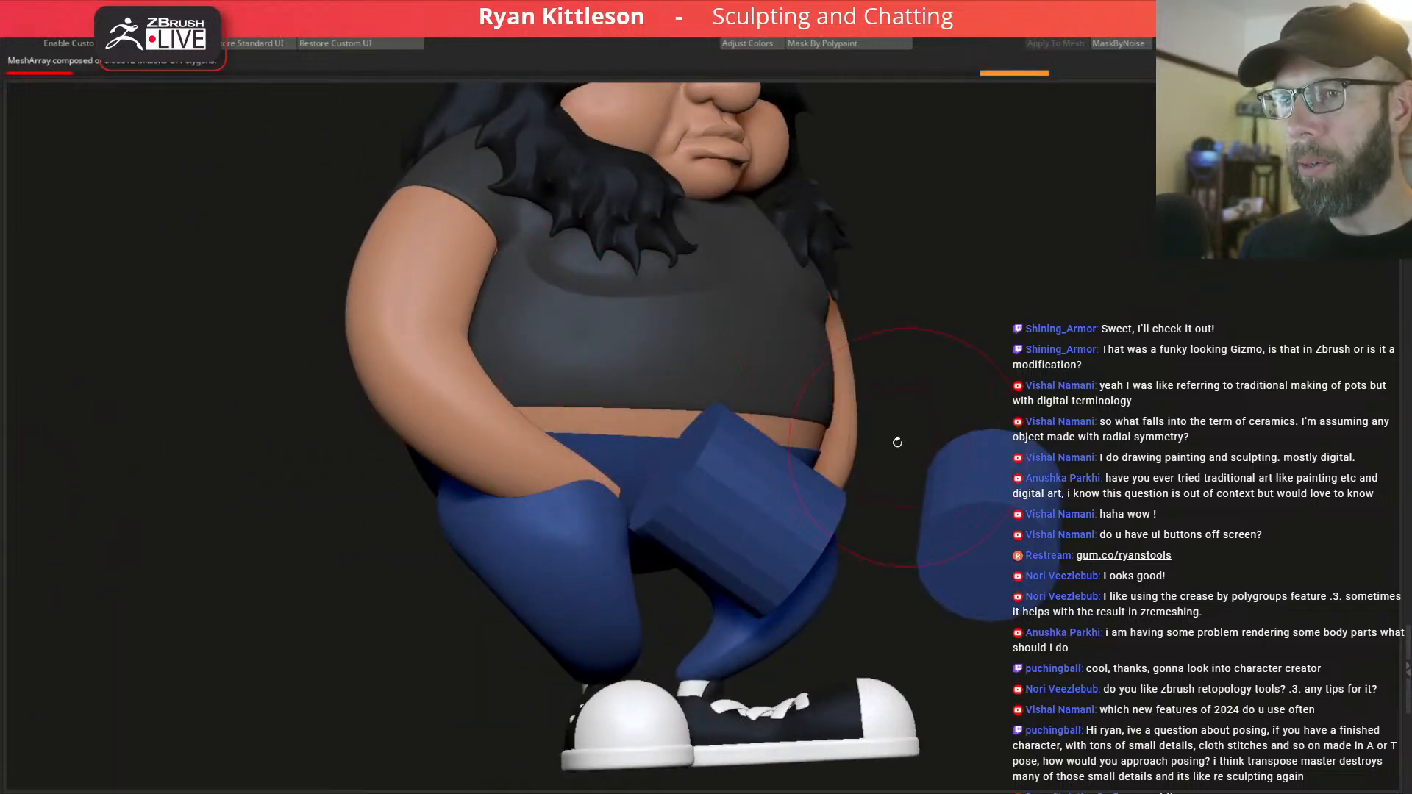
right_drag(732, 517, 752, 520)
key(alt+s)
key(w)
key(alt+s)
drag(789, 517, 471, 468)
right_drag(662, 478, 523, 508)
drag(519, 519, 559, 518)
right_drag(559, 518, 636, 518)
drag(618, 517, 610, 518)
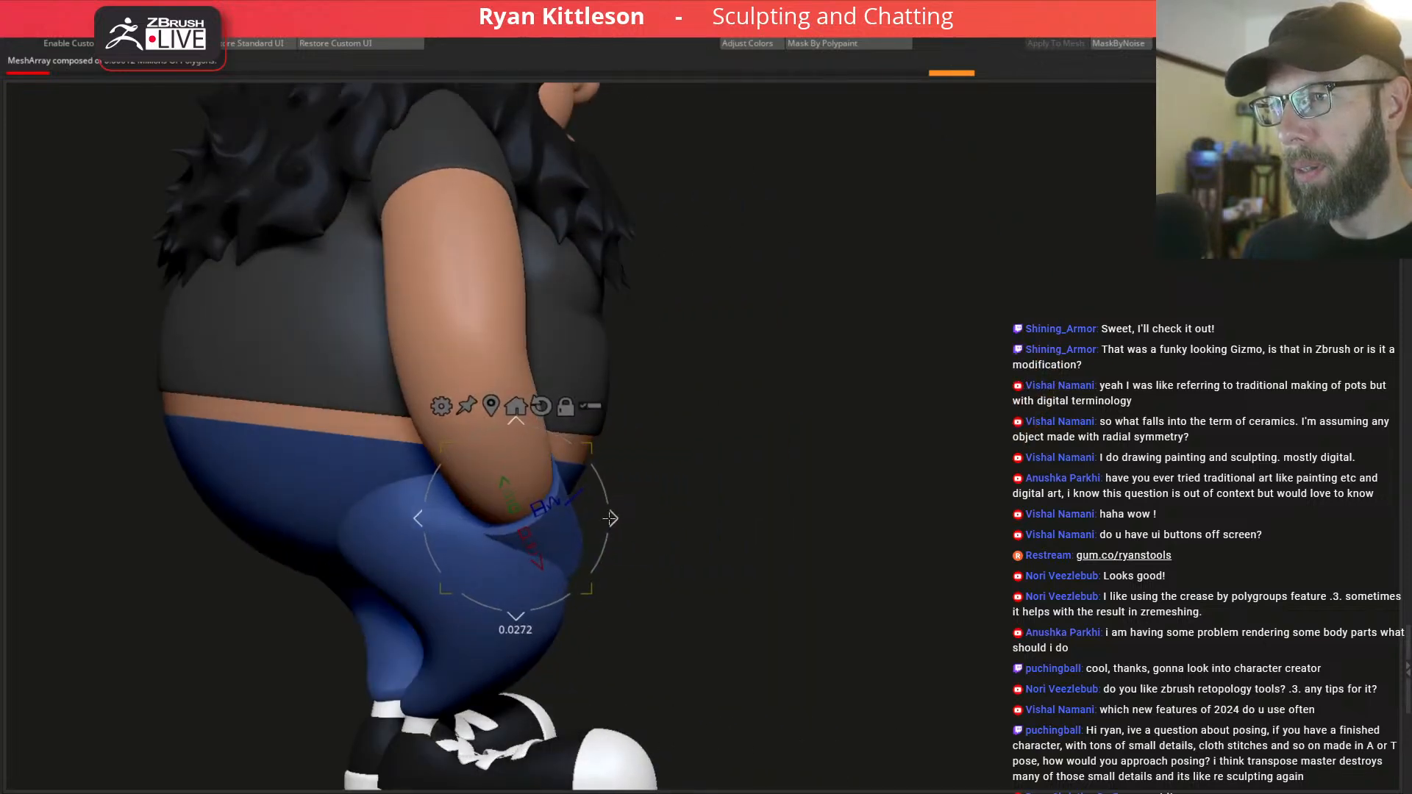
Isolate the cylinders, mask one end, and scale and move the unmasked end to taper and lengthen them.
right_drag(610, 518, 649, 543)
key(alt+s)
mouse_move(636, 466)
ctrl+mouse_down()
mouse_move(539, 550)
mouse_move(757, 454)
ctrl+mouse_up()
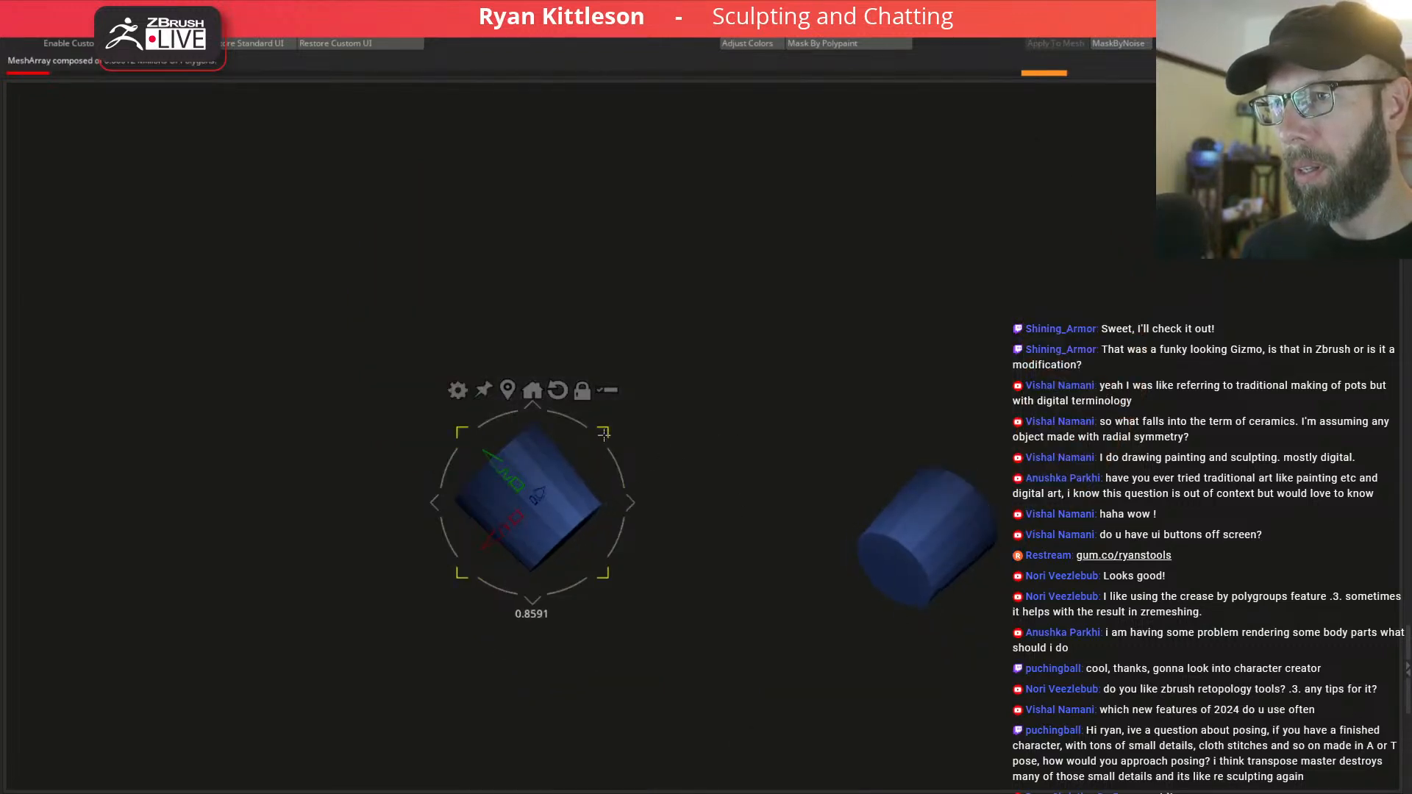
drag(603, 434, 593, 446)
ctrl+drag(641, 500, 643, 508)
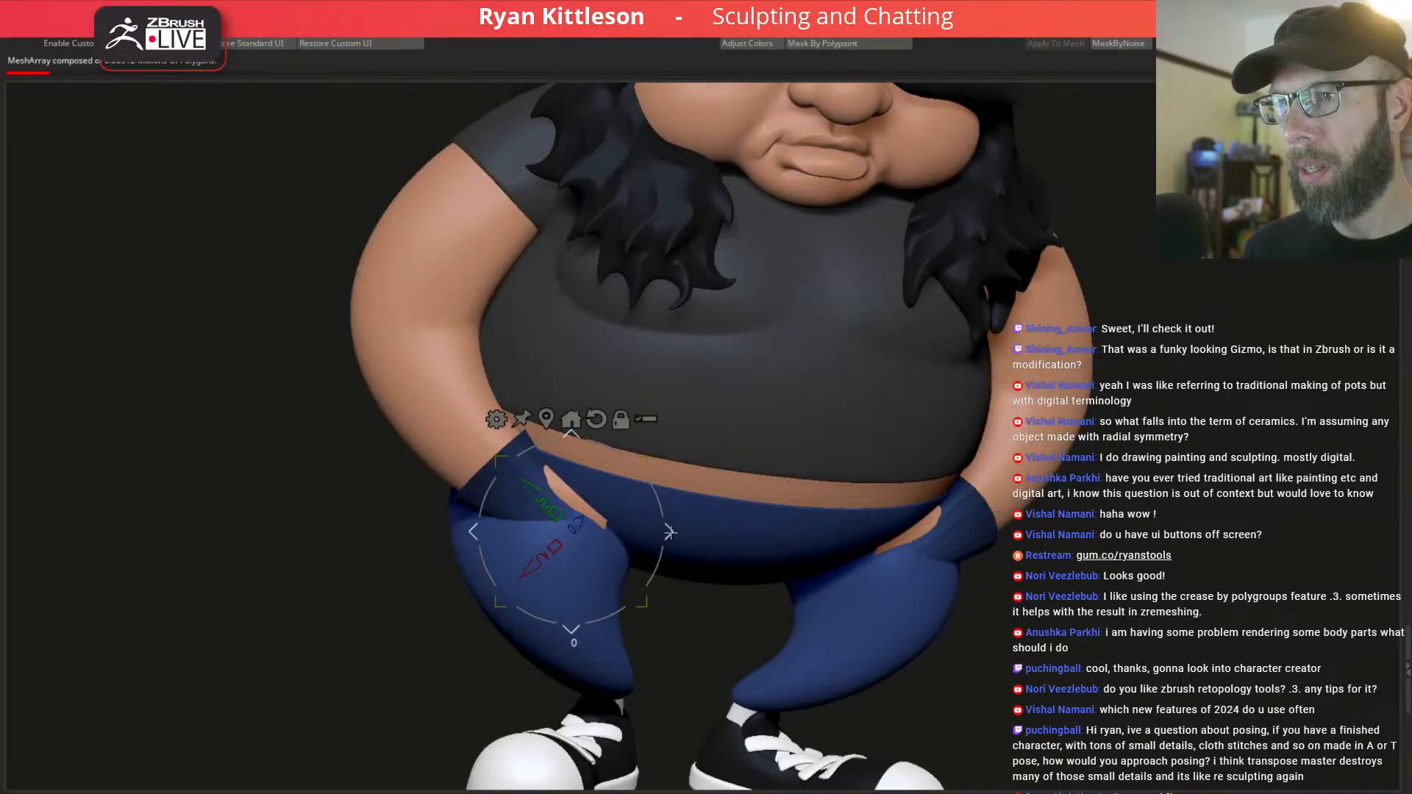
drag(670, 532, 684, 533)
mouse_move(713, 529)
right_down()
mouse_move(734, 443)
mouse_move(727, 517)
right_up()
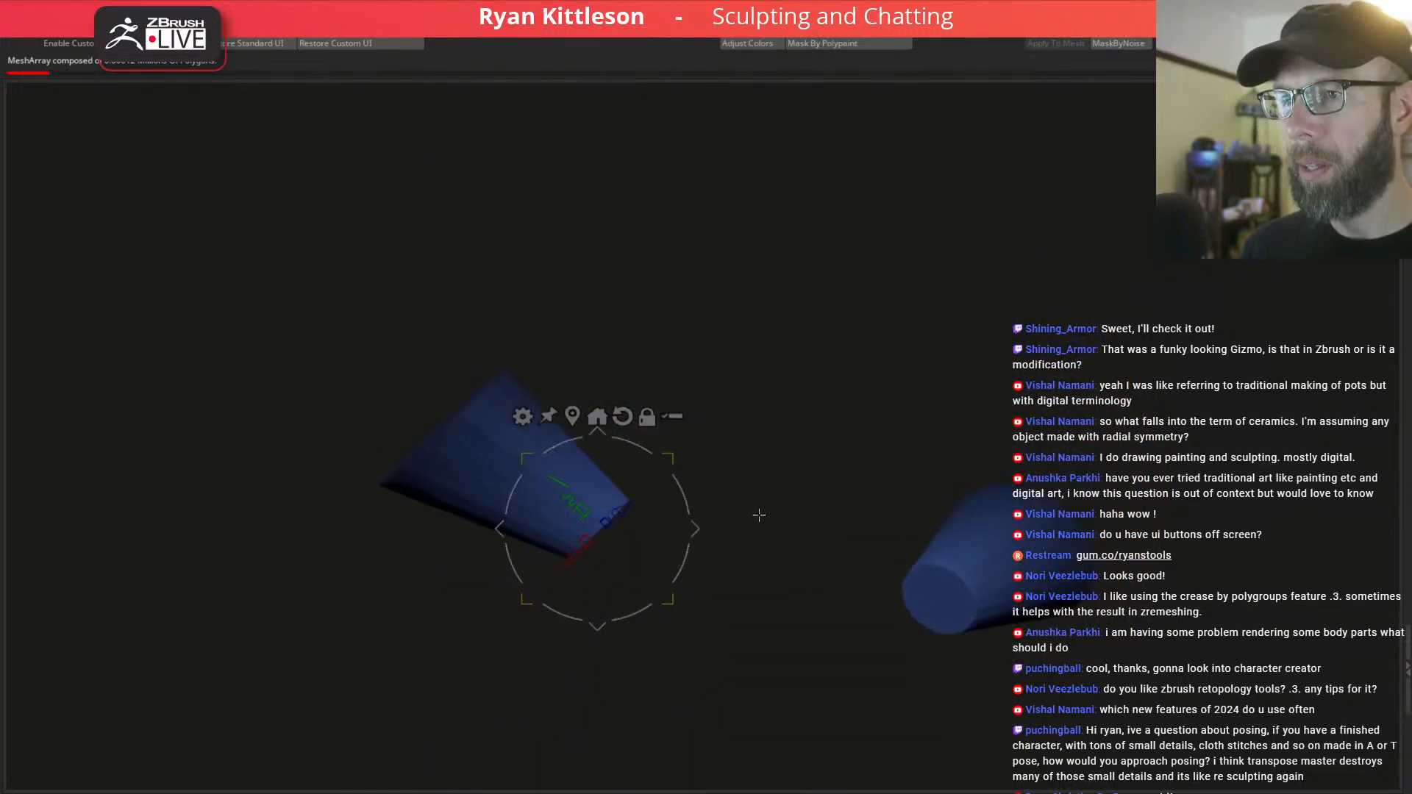
Reposition the blue pocket cone with the gizmo so it wraps around the character's wrist from several views.
right_drag(759, 515, 727, 531)
drag(623, 500, 660, 519)
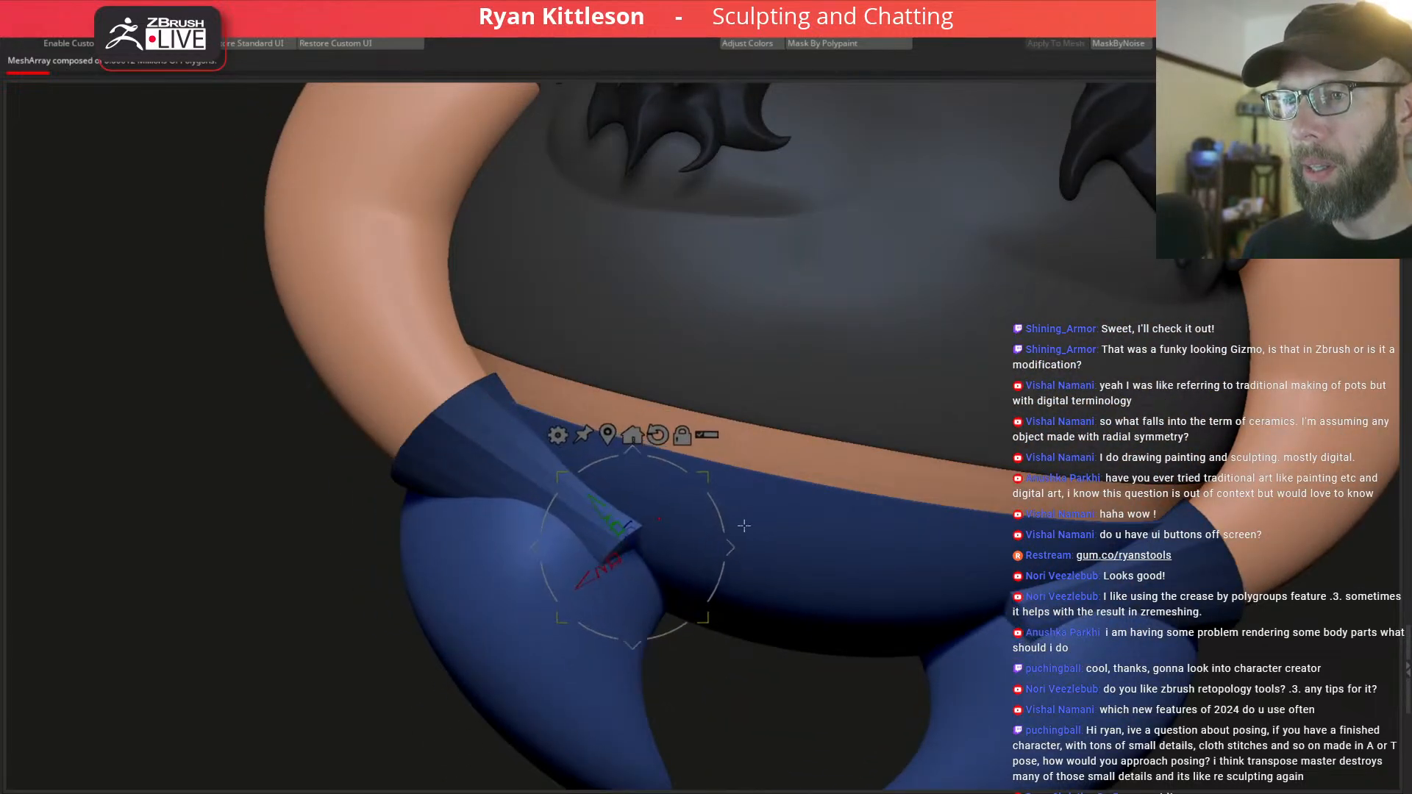
right_drag(742, 524, 722, 474)
drag(699, 486, 676, 498)
right_drag(684, 515, 740, 500)
drag(737, 553, 765, 567)
right_drag(814, 479, 785, 493)
Isolate the pocket cones and choose the ZModeler Insert edge action to add an edge loop around the cone.
key(alt+s)
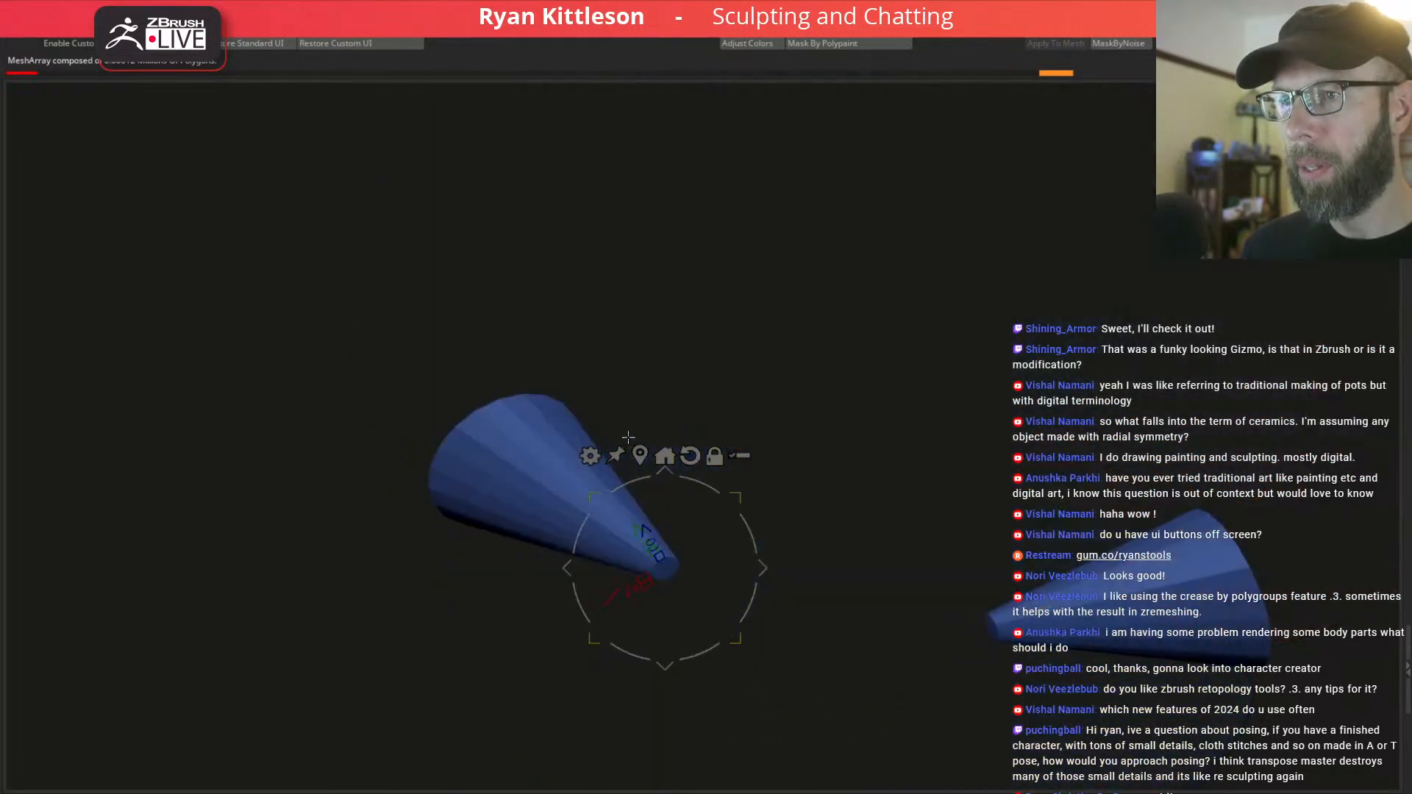
key(q)
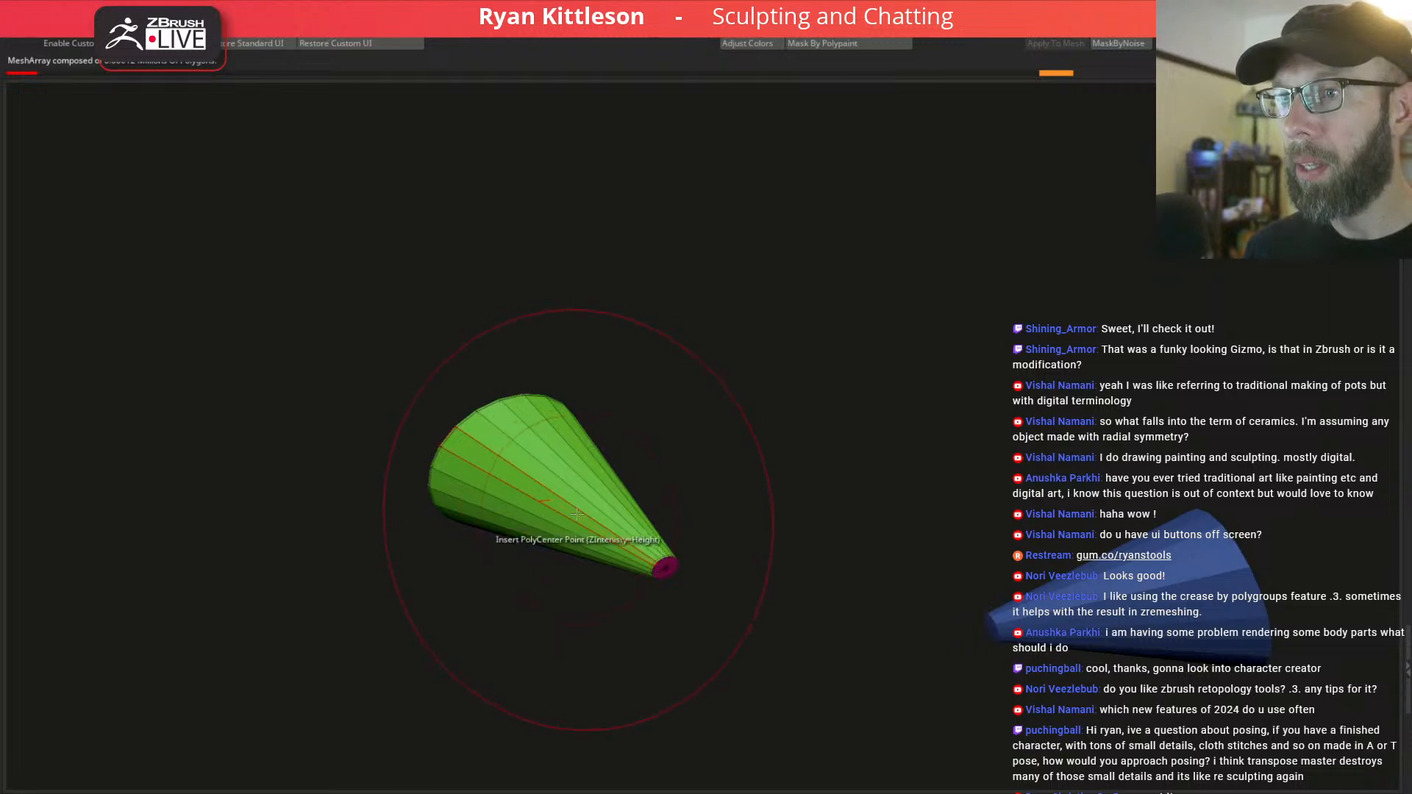
key(space)
key(space)
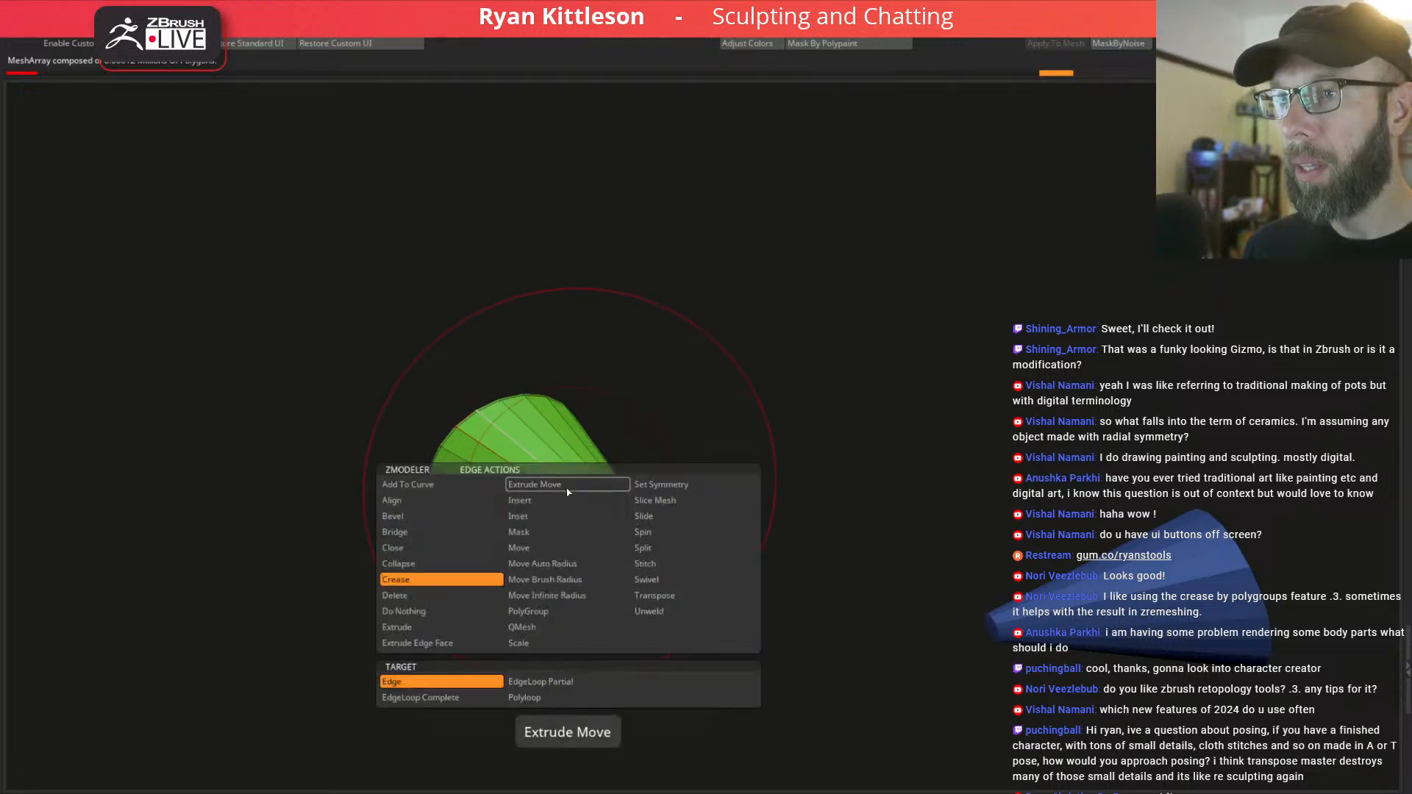
click(558, 505)
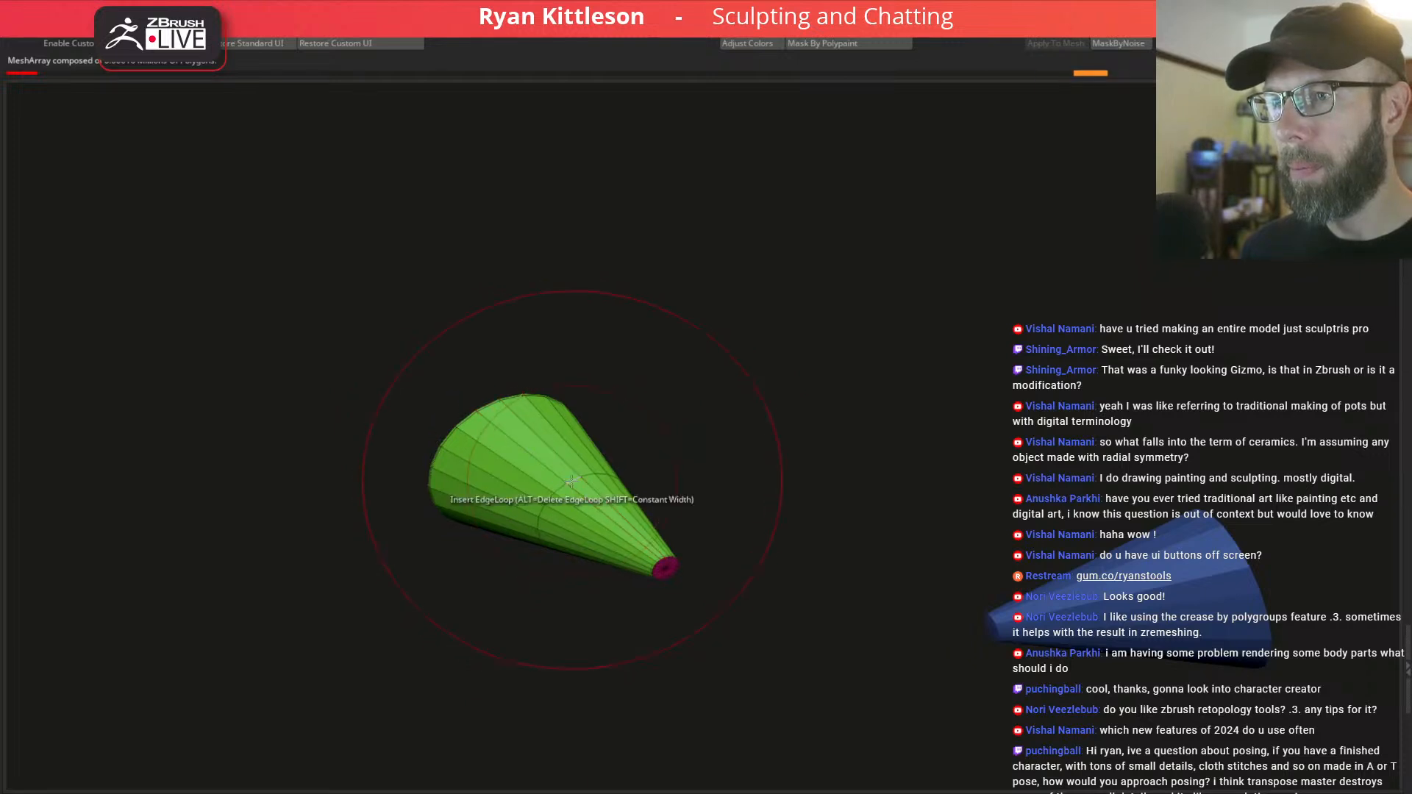
right_drag(563, 482, 638, 445)
Mask part of the cone, turn on its smooth subdivision preview and bring the rest of the character back into view.
mouse_move(646, 425)
ctrl+mouse_down()
mouse_move(504, 589)
mouse_move(718, 397)
ctrl+mouse_up()
ctrl+click(722, 379)
key(w)
key(alt+s)
key(d)
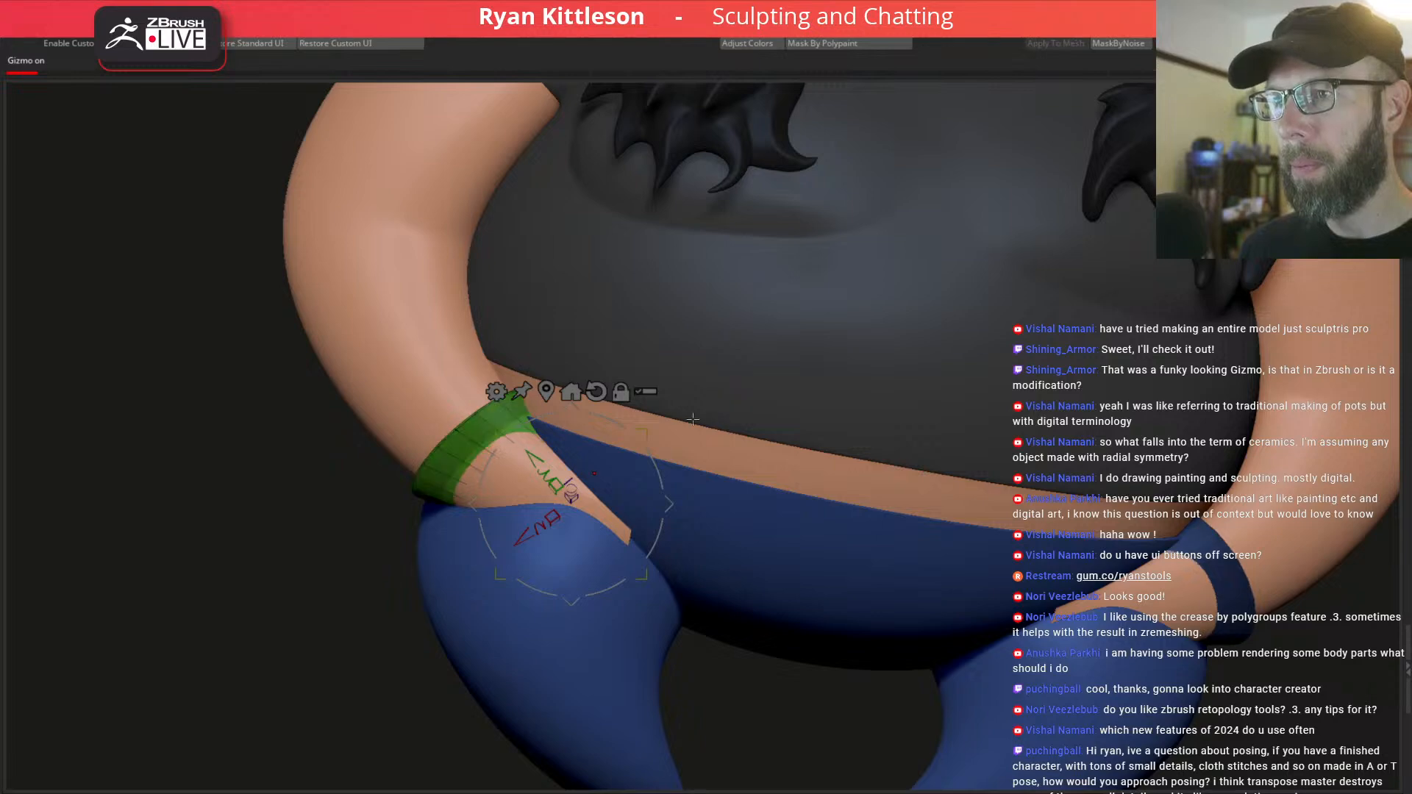
Reshape the cone with the gizmo so it forms a pocket cuff flowing from the wrist into the pants.
right_drag(615, 495, 710, 486)
drag(596, 473, 621, 455)
right_drag(622, 458, 670, 478)
drag(664, 492, 677, 504)
right_drag(736, 488, 663, 489)
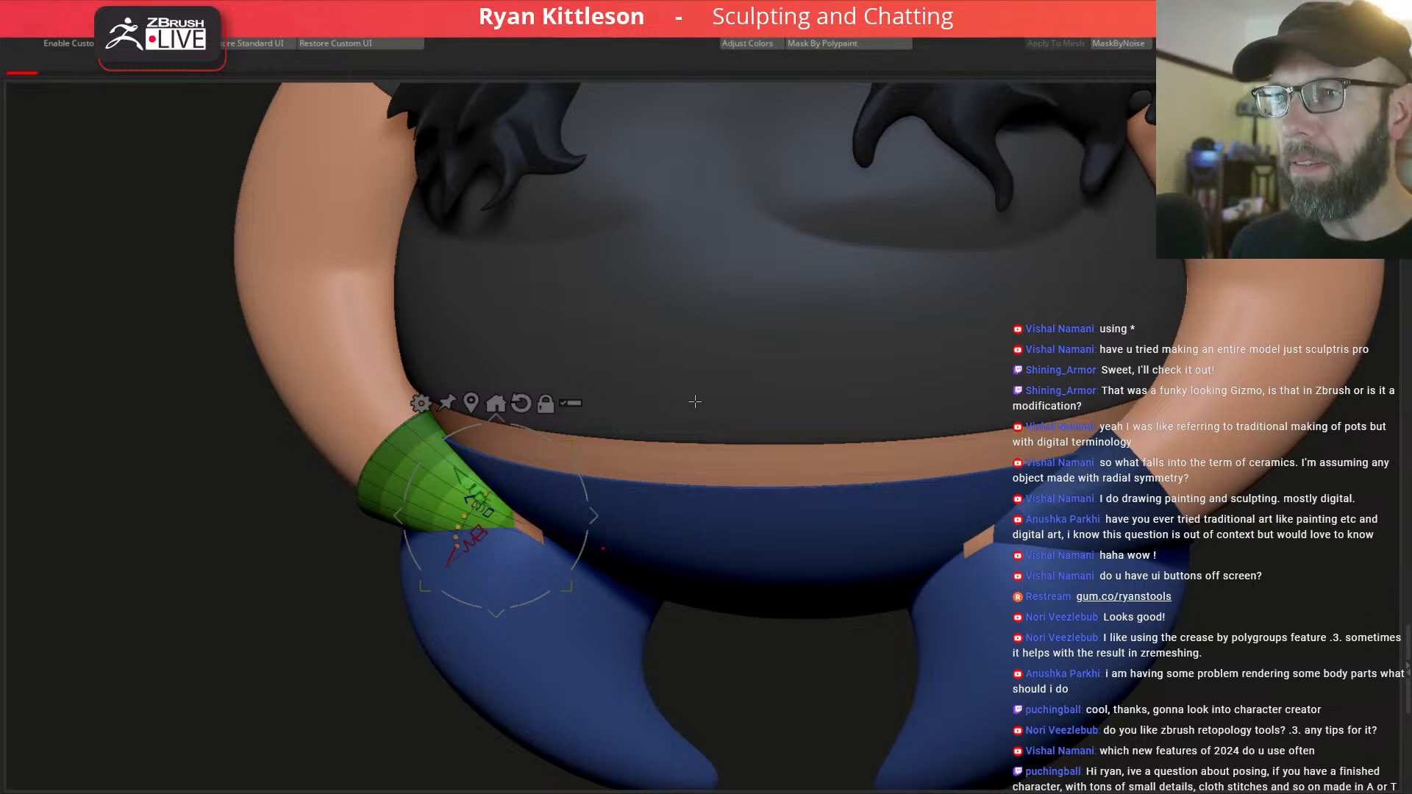
right_drag(687, 553, 670, 376)
right_drag(675, 432, 615, 513)
drag(616, 512, 643, 518)
right_drag(596, 504, 695, 460)
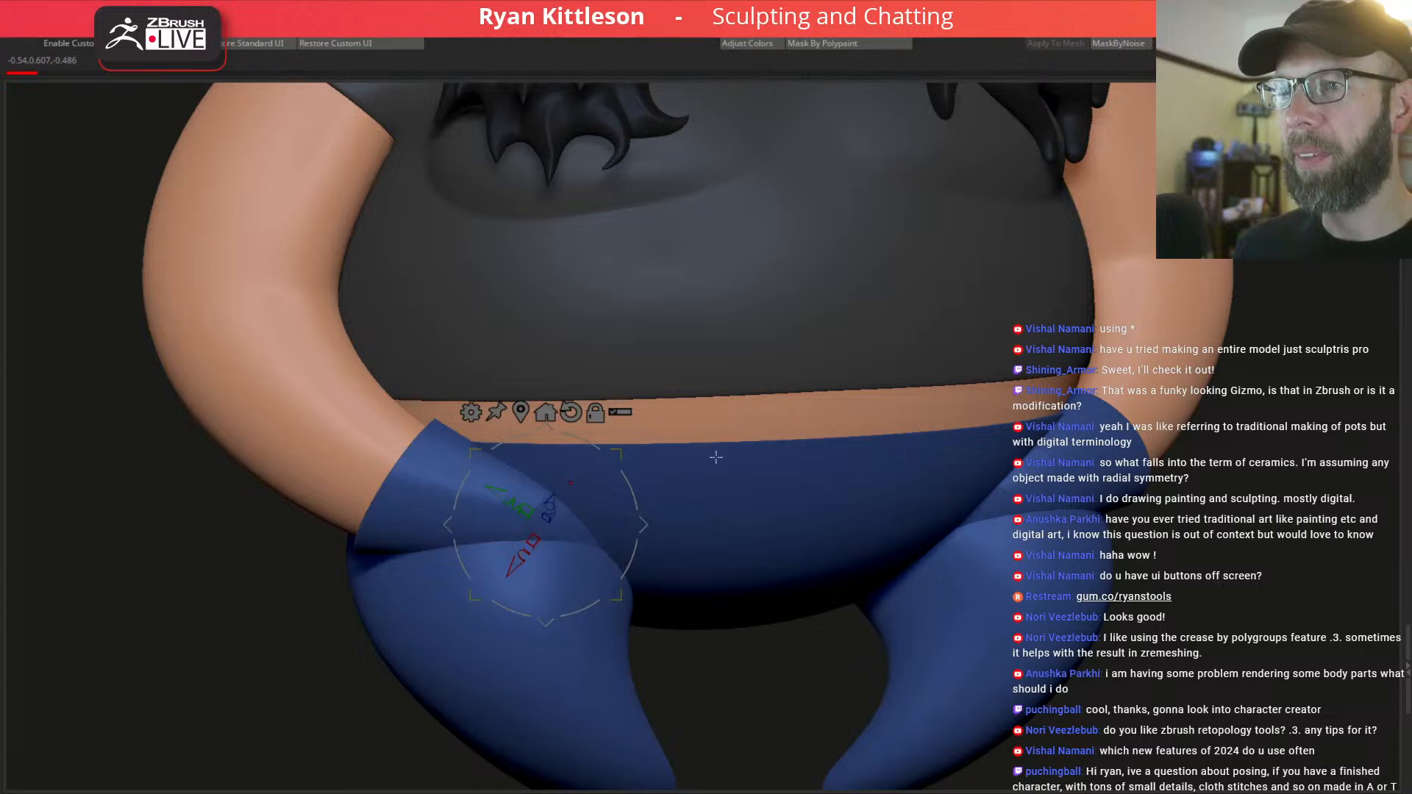
Examine the smoothed pocket cones in isolation and together with the whole character.
key(alt+s)
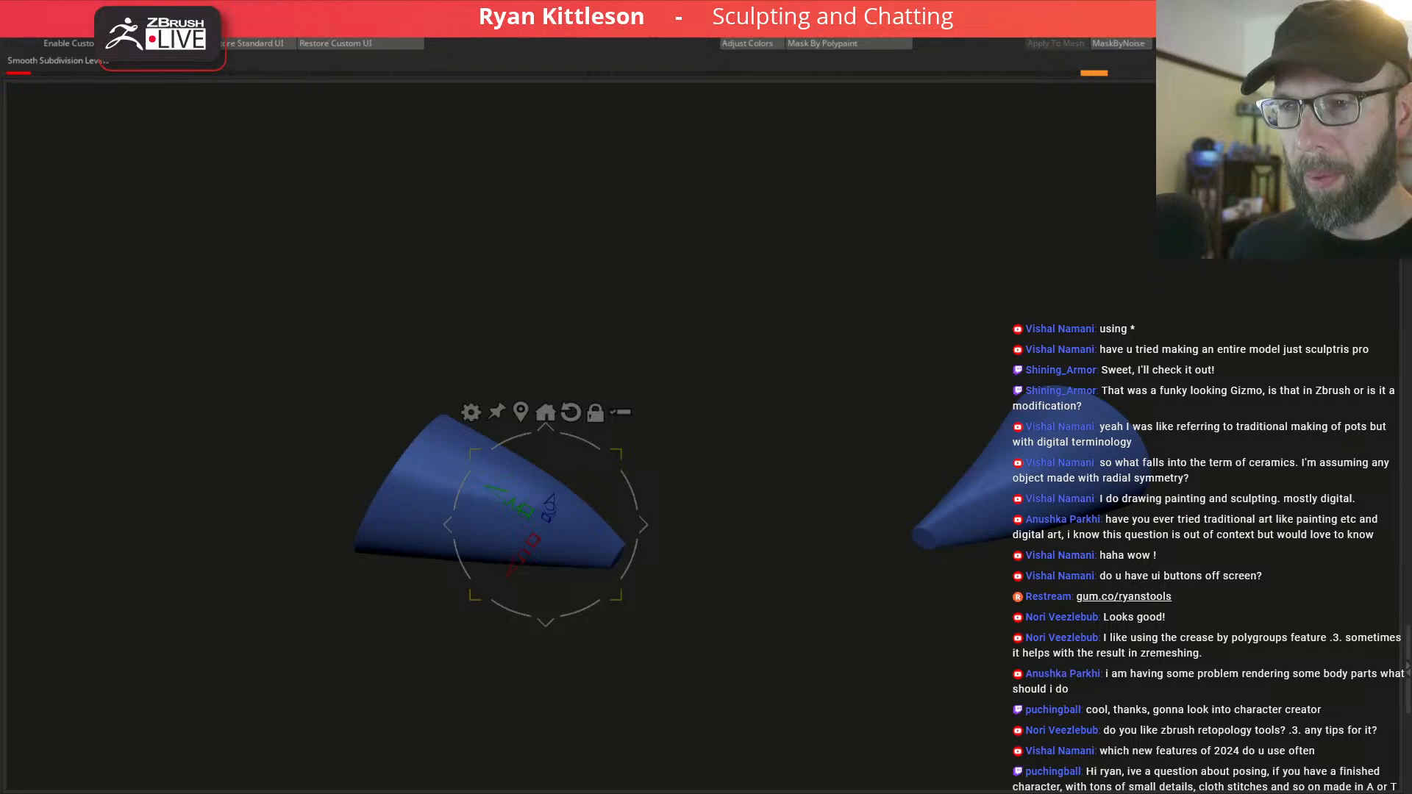
right_drag(762, 425, 798, 433)
key(alt+s)
right_drag(703, 531, 643, 489)
key(q)
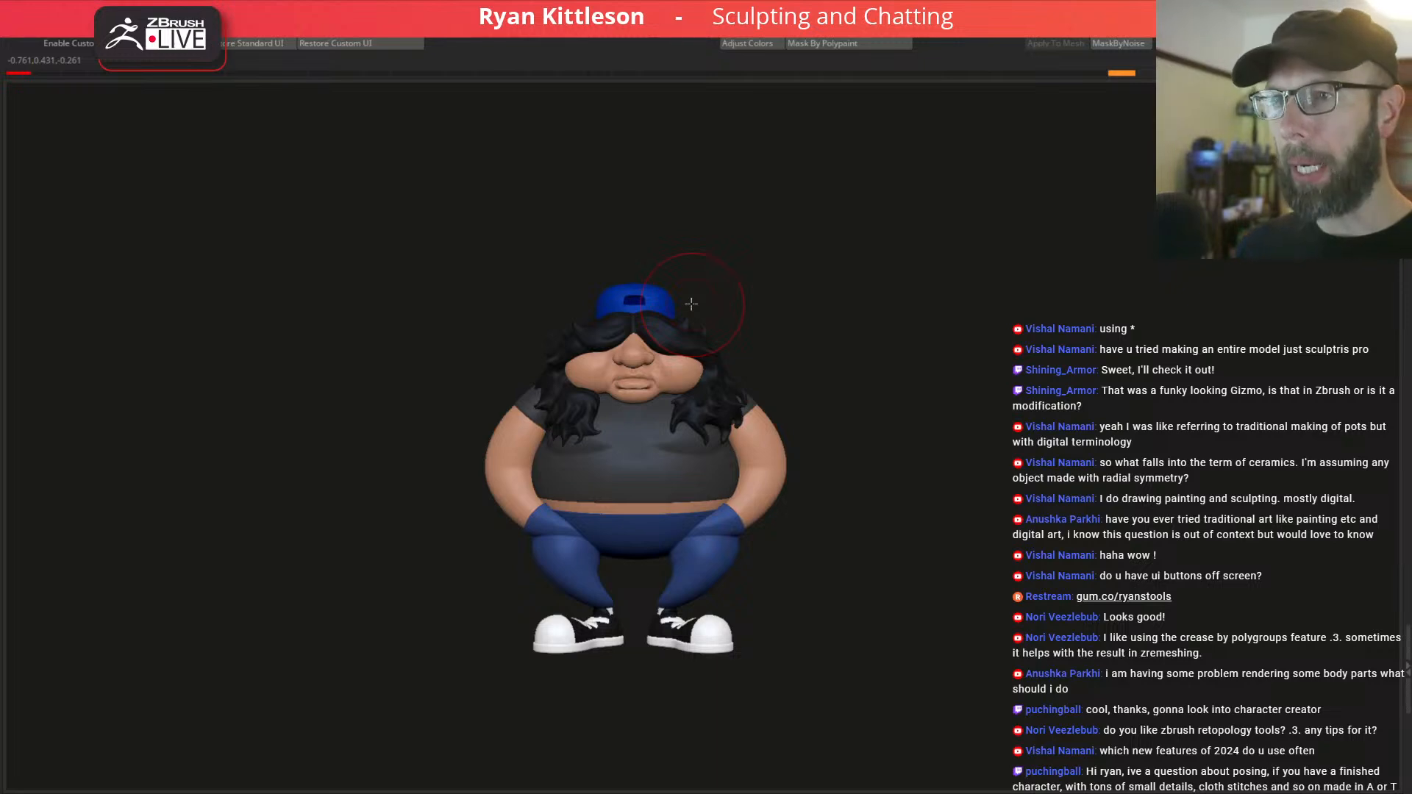
ctrl+right_drag(574, 533, 790, 665)
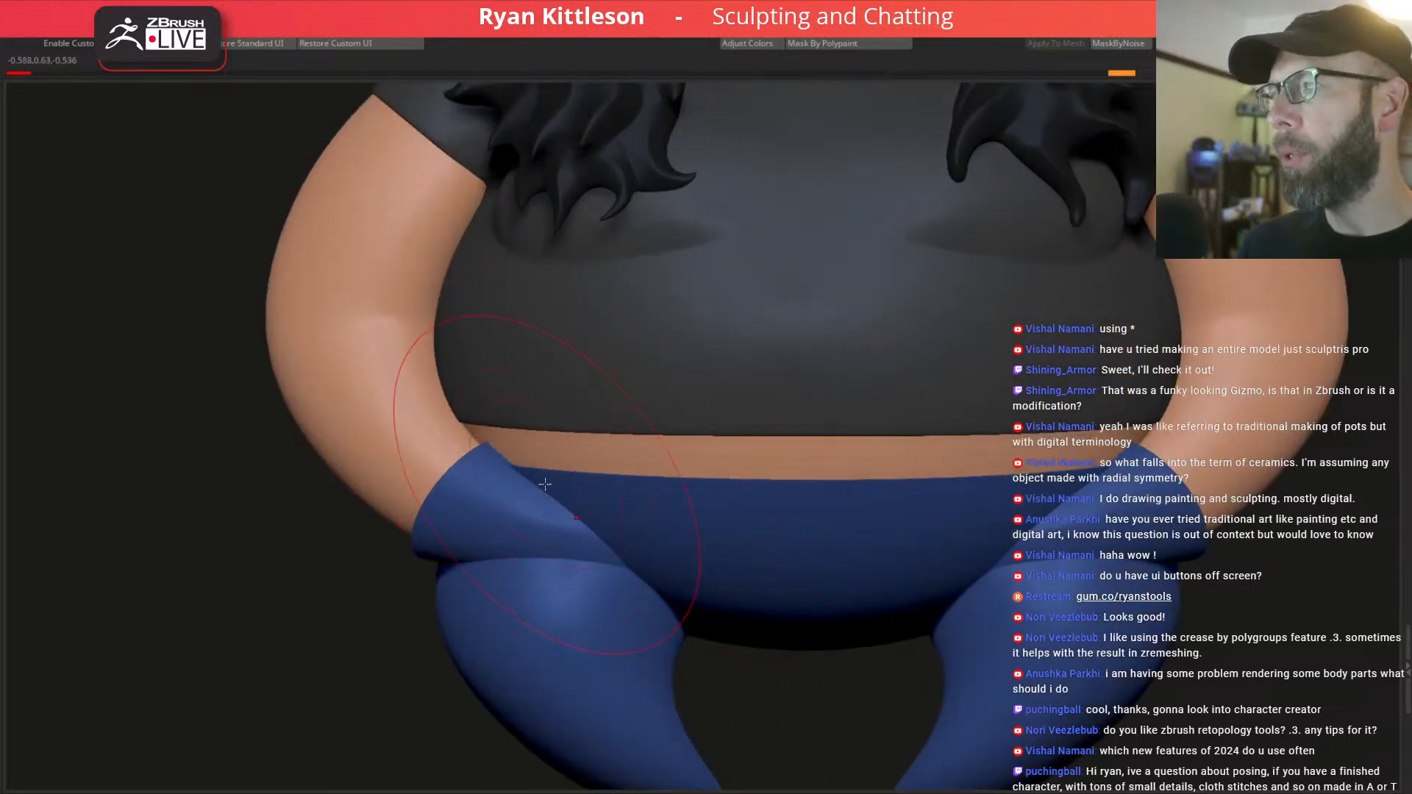
Isolate the pocket cones, mask part of them and bring the rest of the character back with the gizmo active.
mouse_move(504, 493)
right_down()
mouse_move(464, 499)
mouse_move(486, 422)
right_up()
key(alt+s)
mouse_move(484, 404)
ctrl+mouse_down()
mouse_move(291, 536)
mouse_move(339, 596)
mouse_move(537, 403)
ctrl+mouse_up()
key(w)
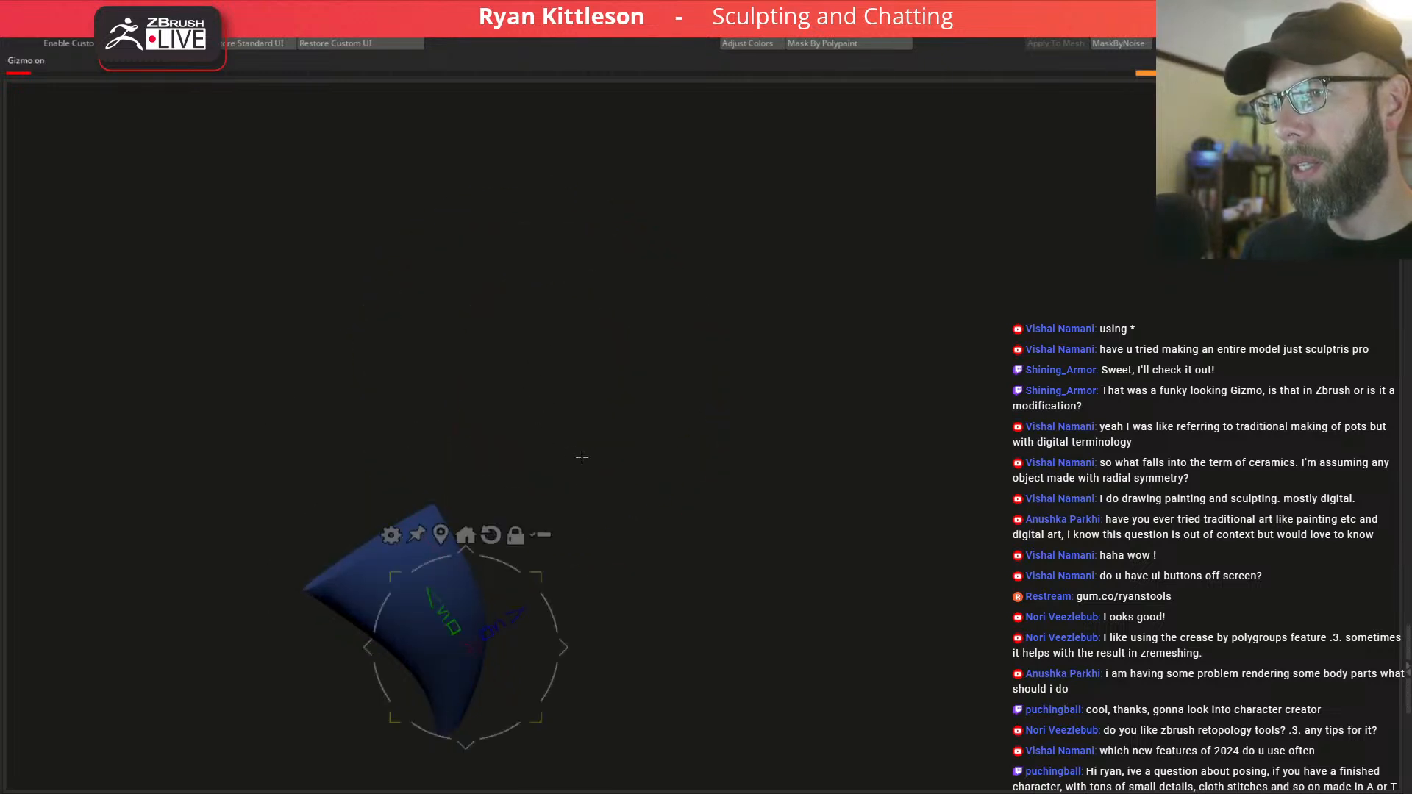
right_drag(581, 492, 518, 540)
key(alt+s)
Adjust the angle of the pocket opening around the wrist with the gizmo in three-quarter and front views.
drag(316, 615, 344, 626)
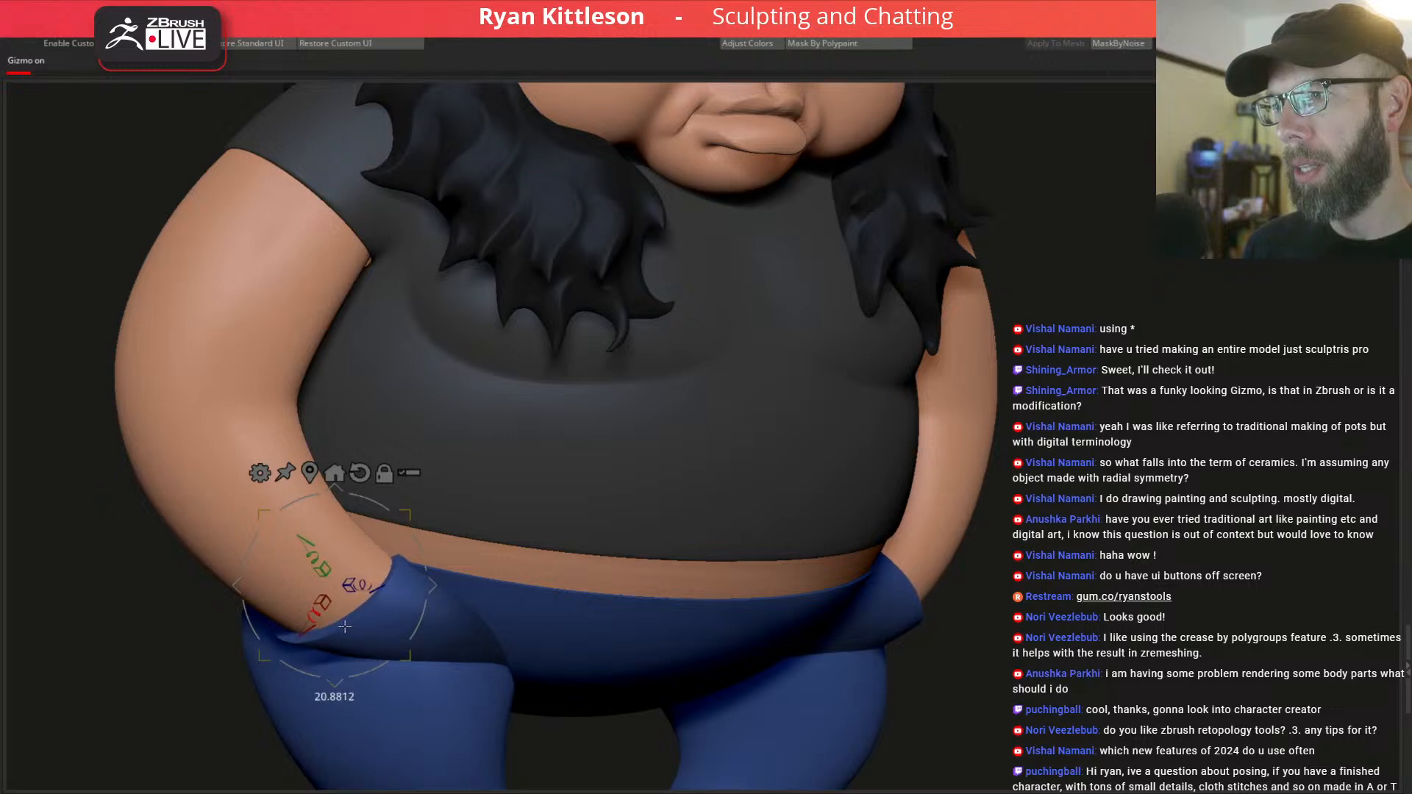
right_drag(432, 595, 338, 618)
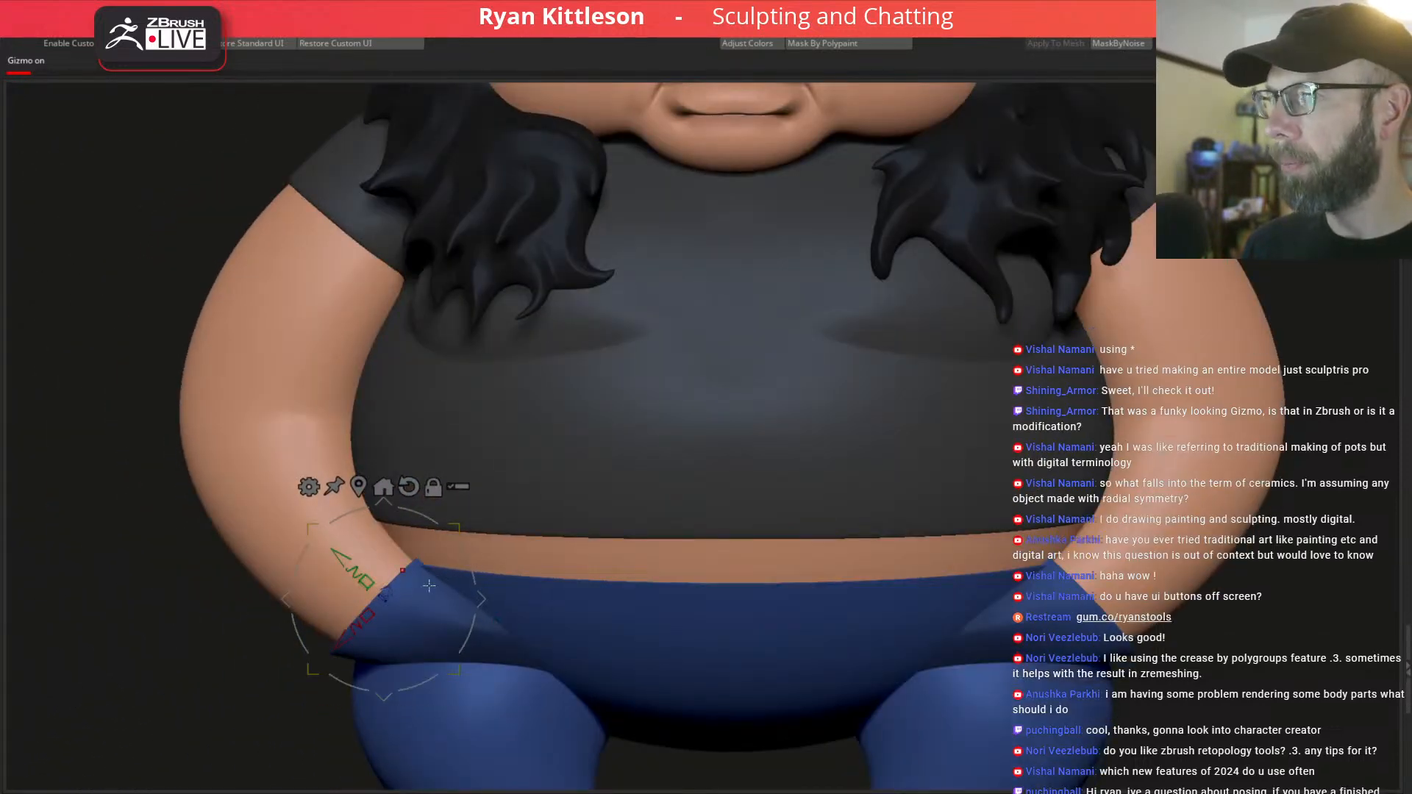
drag(355, 626, 365, 633)
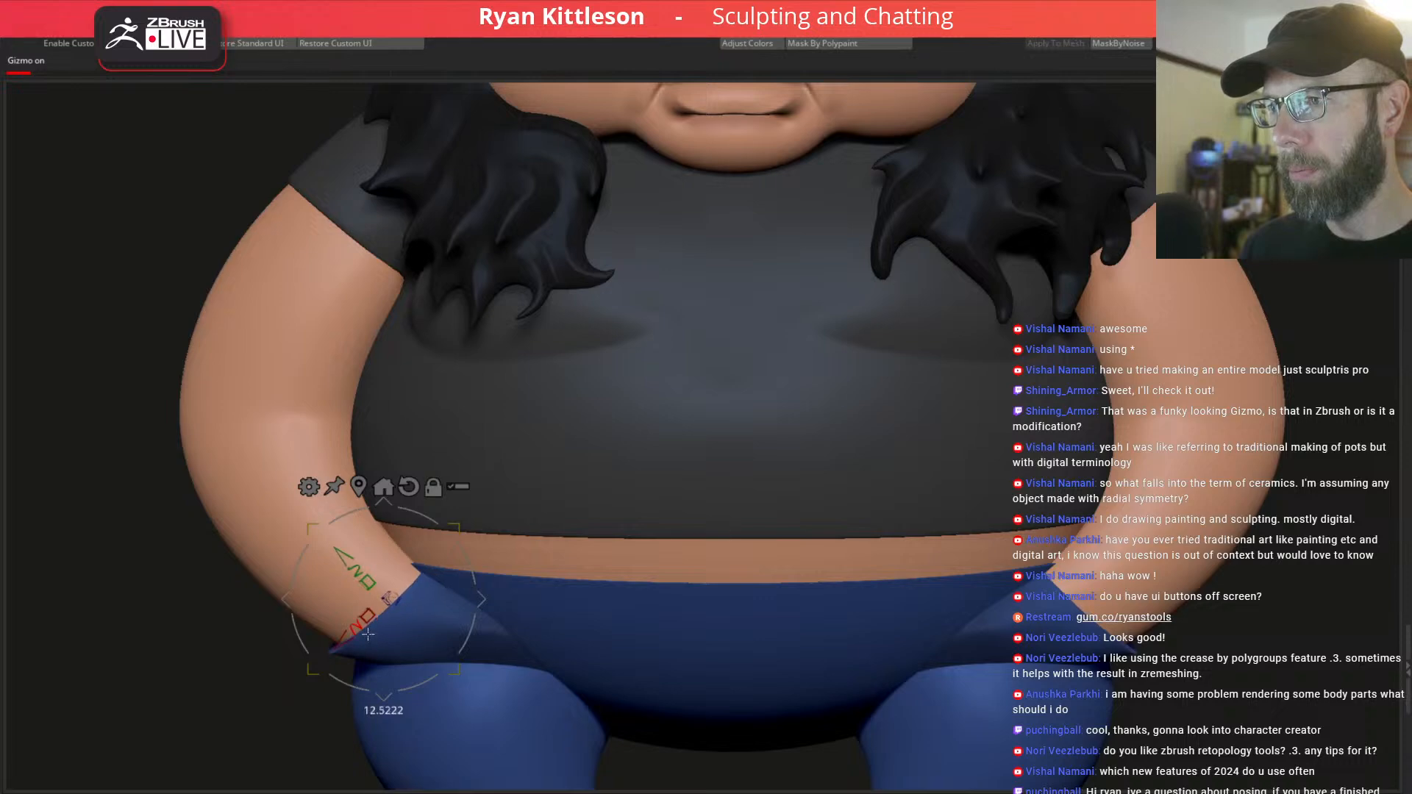
right_drag(418, 614, 432, 585)
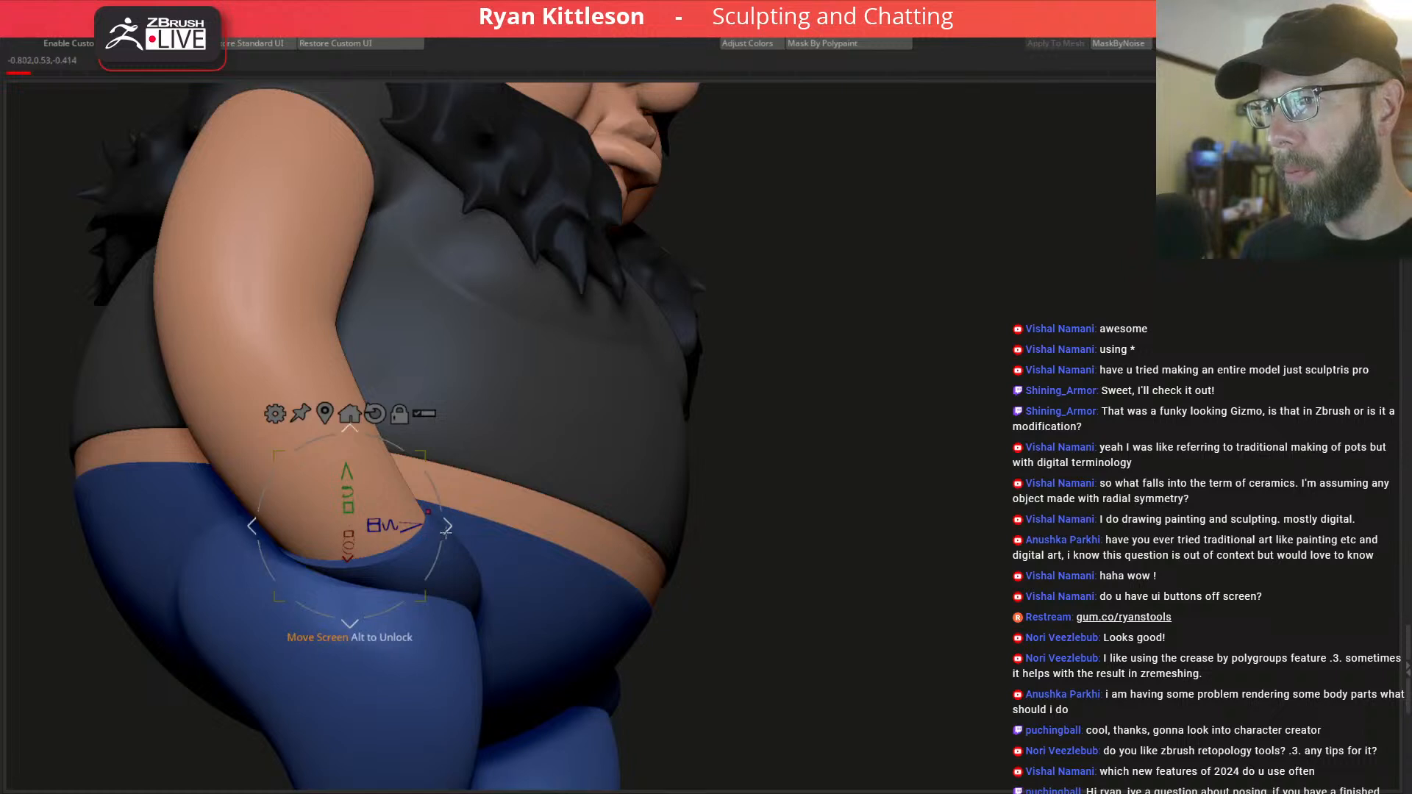
Shift and tilt the pocket opening in side view so its rim hugs the underside of the wrist.
drag(385, 562, 385, 527)
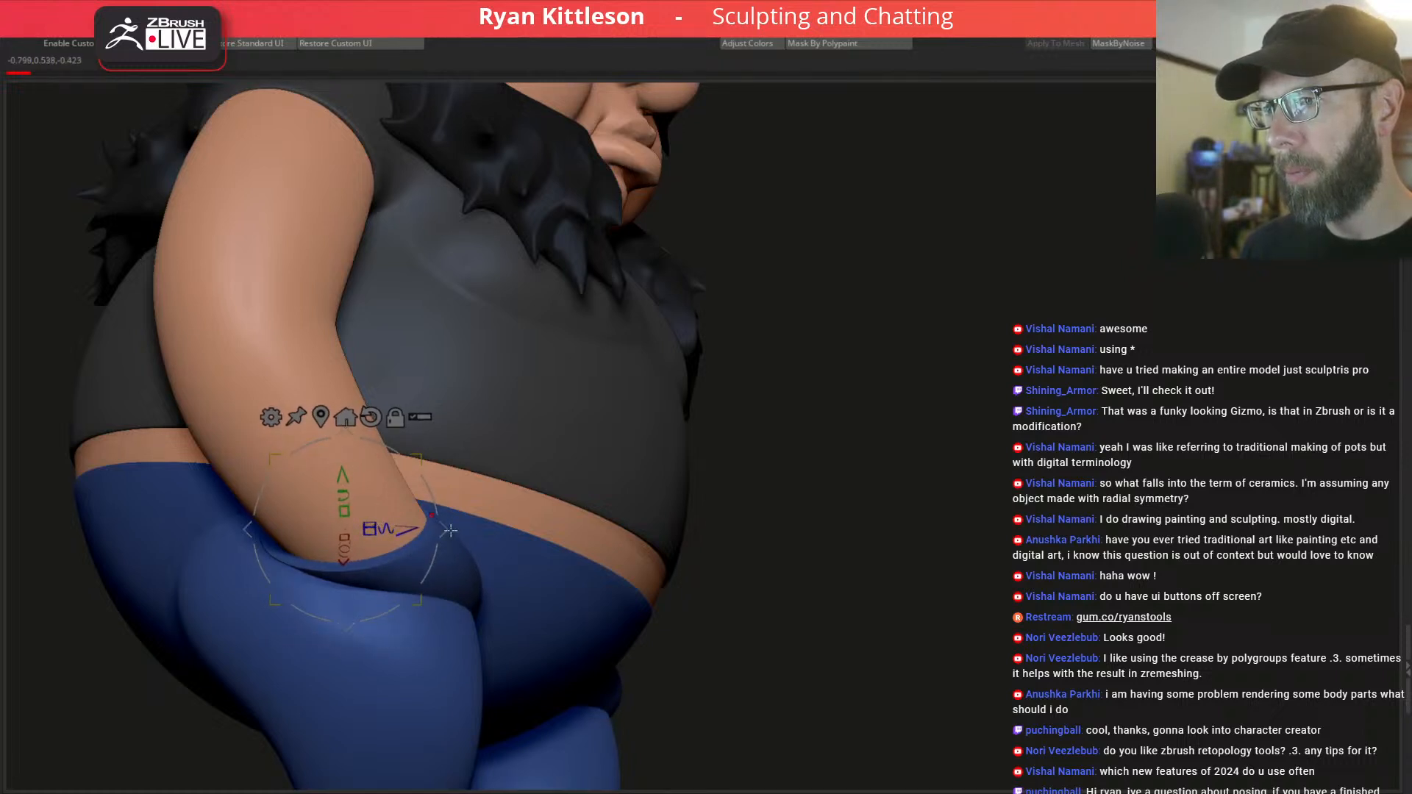
right_drag(455, 525, 433, 568)
drag(446, 530, 448, 523)
right_drag(447, 523, 495, 443)
drag(435, 488, 442, 485)
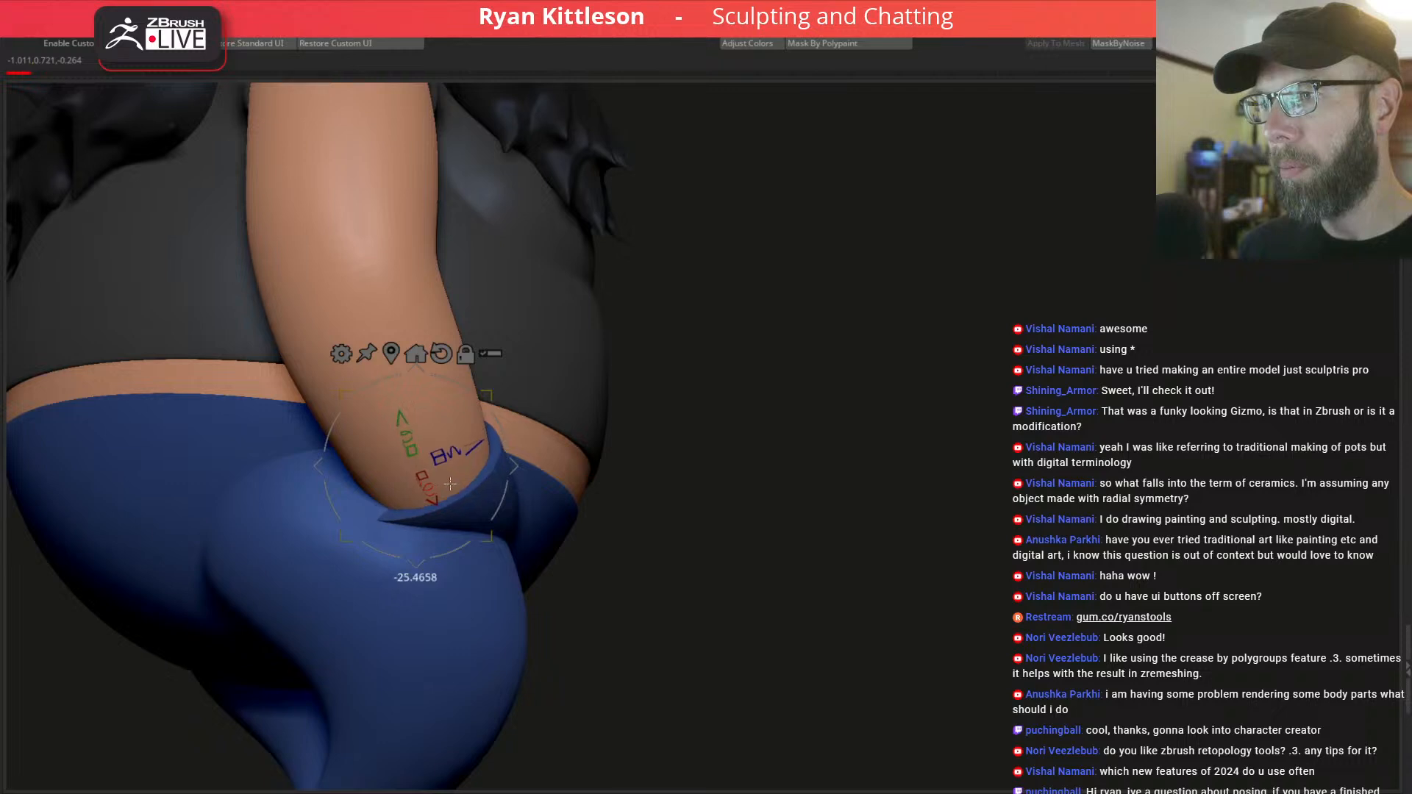
right_drag(448, 483, 582, 455)
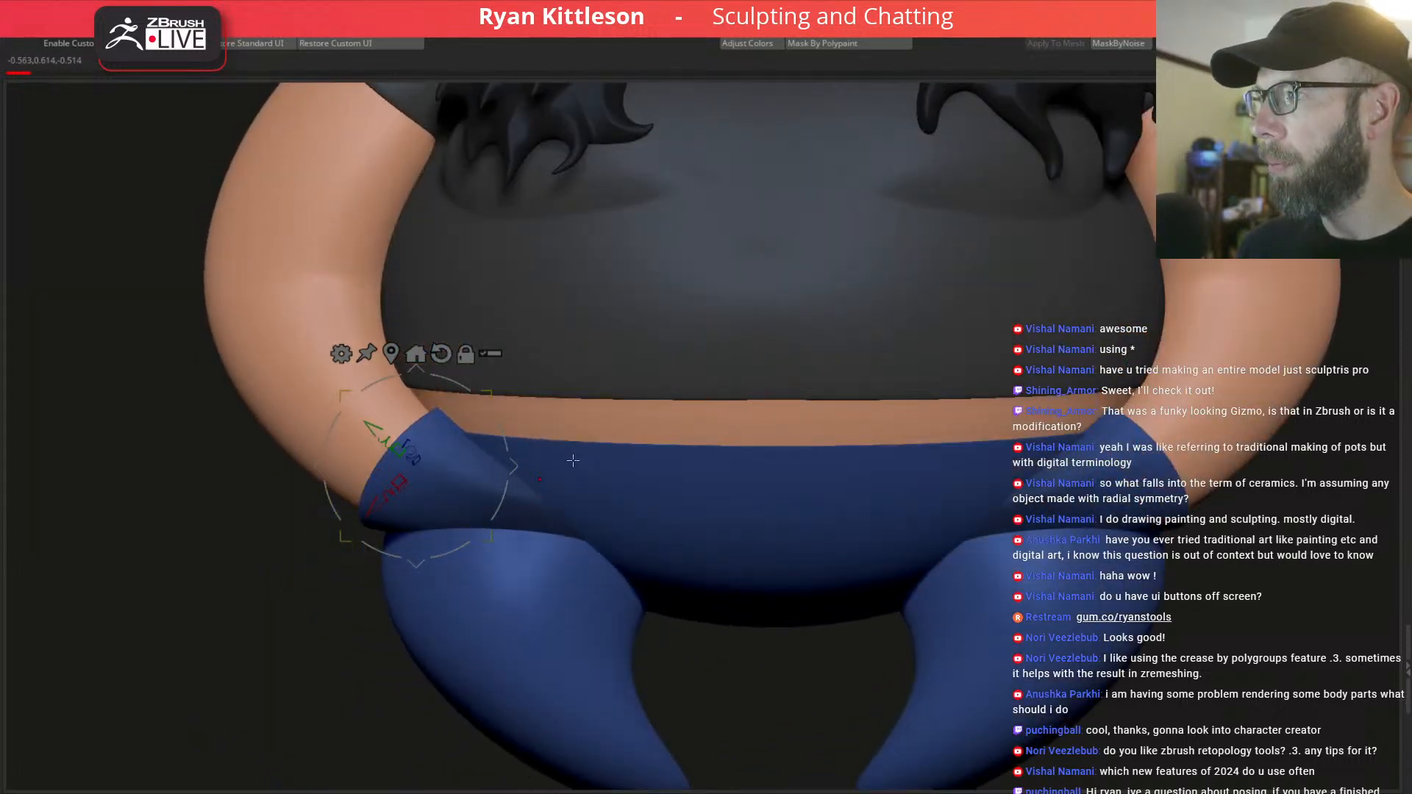
Fine-tune the pocket opening's tilt and position against the forearm and upper thigh.
right_drag(583, 460, 552, 453)
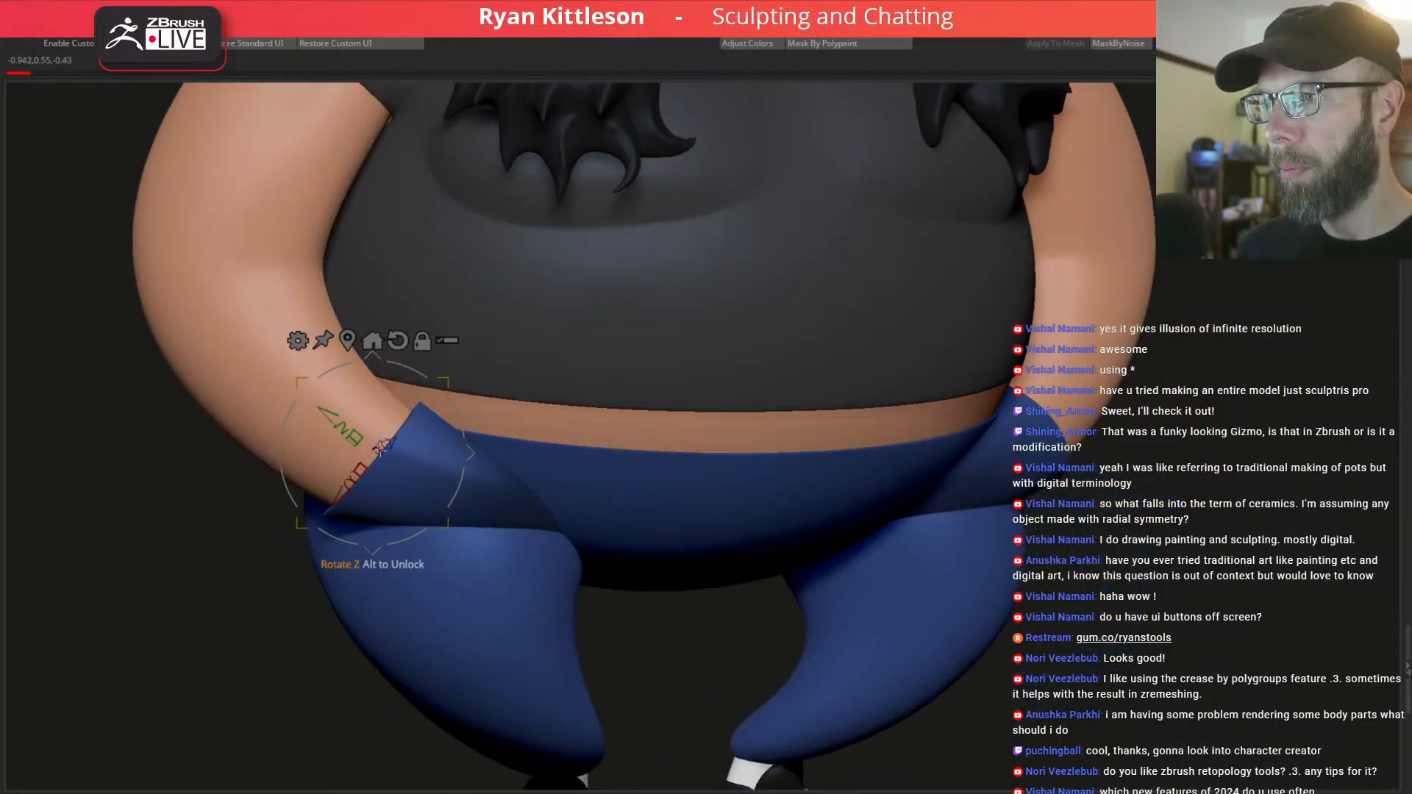
drag(359, 472, 368, 460)
drag(448, 523, 447, 534)
right_drag(464, 471, 527, 422)
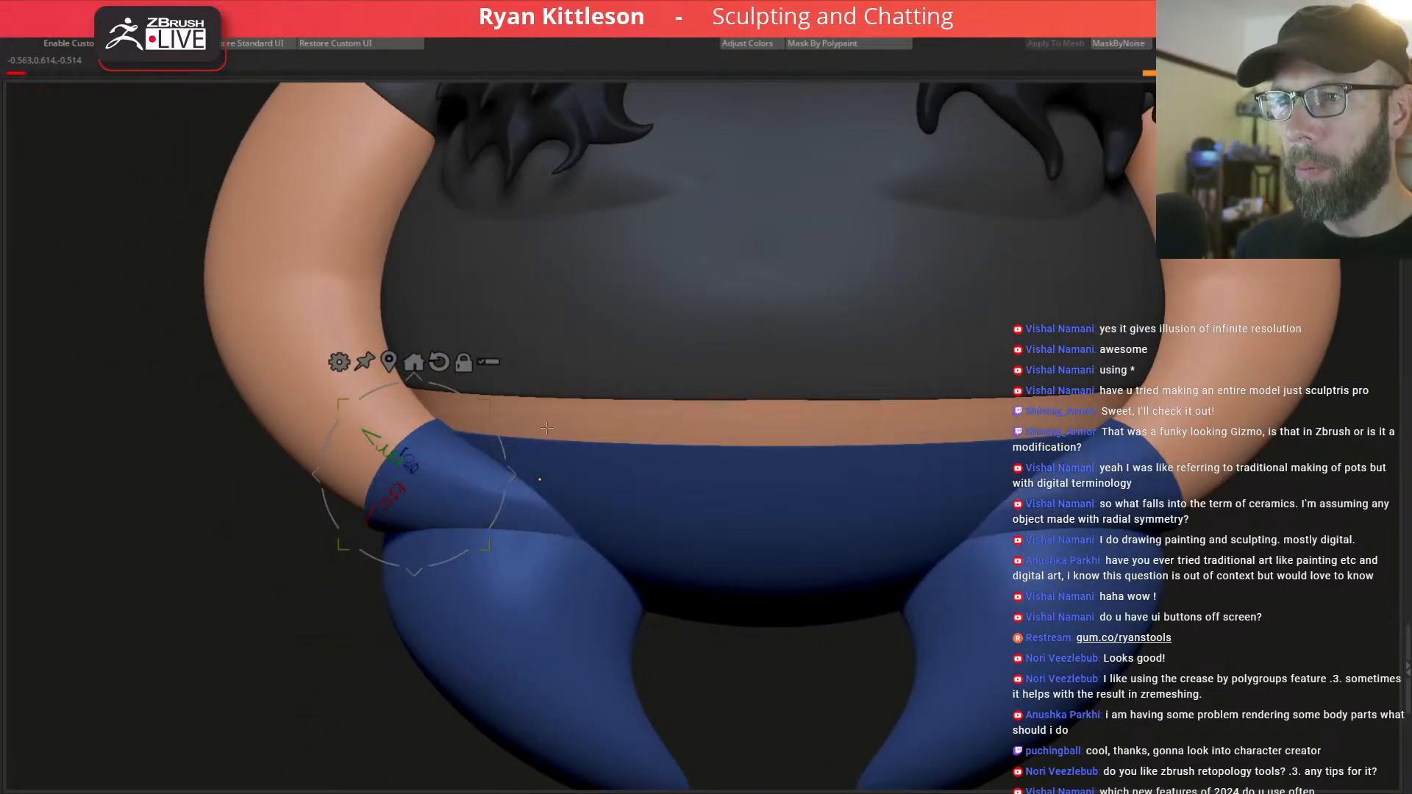
Compare the character's full pose and pants with the pixel-art reference image.
key(q)
mouse_move(603, 505)
ctrl+right_down()
mouse_move(578, 445)
mouse_move(642, 446)
mouse_move(581, 442)
mouse_move(665, 463)
mouse_move(587, 479)
mouse_move(567, 458)
mouse_move(603, 491)
mouse_move(491, 474)
mouse_move(587, 473)
ctrl+right_up()
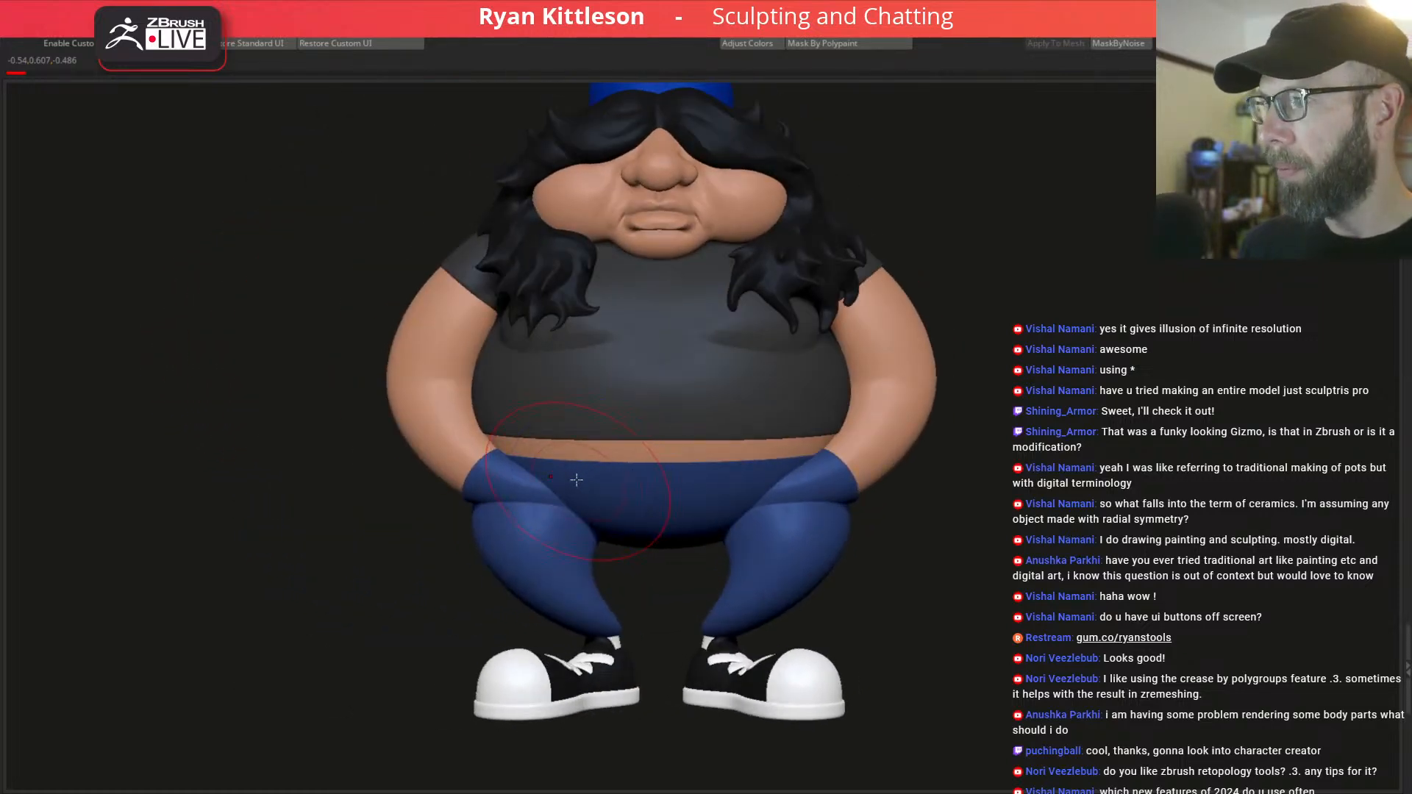
scroll(545, 513, up, 2)
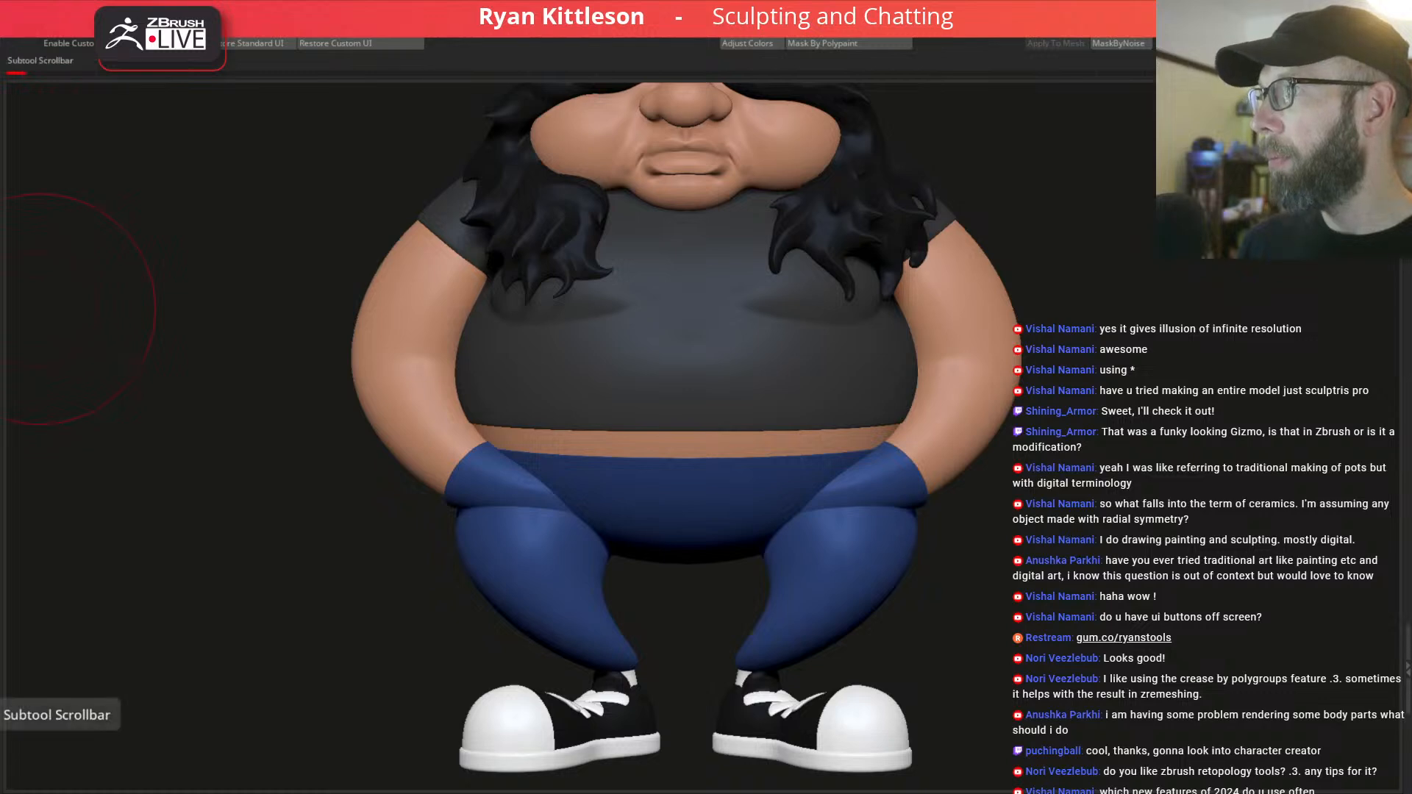
drag(0, 90, 664, 112)
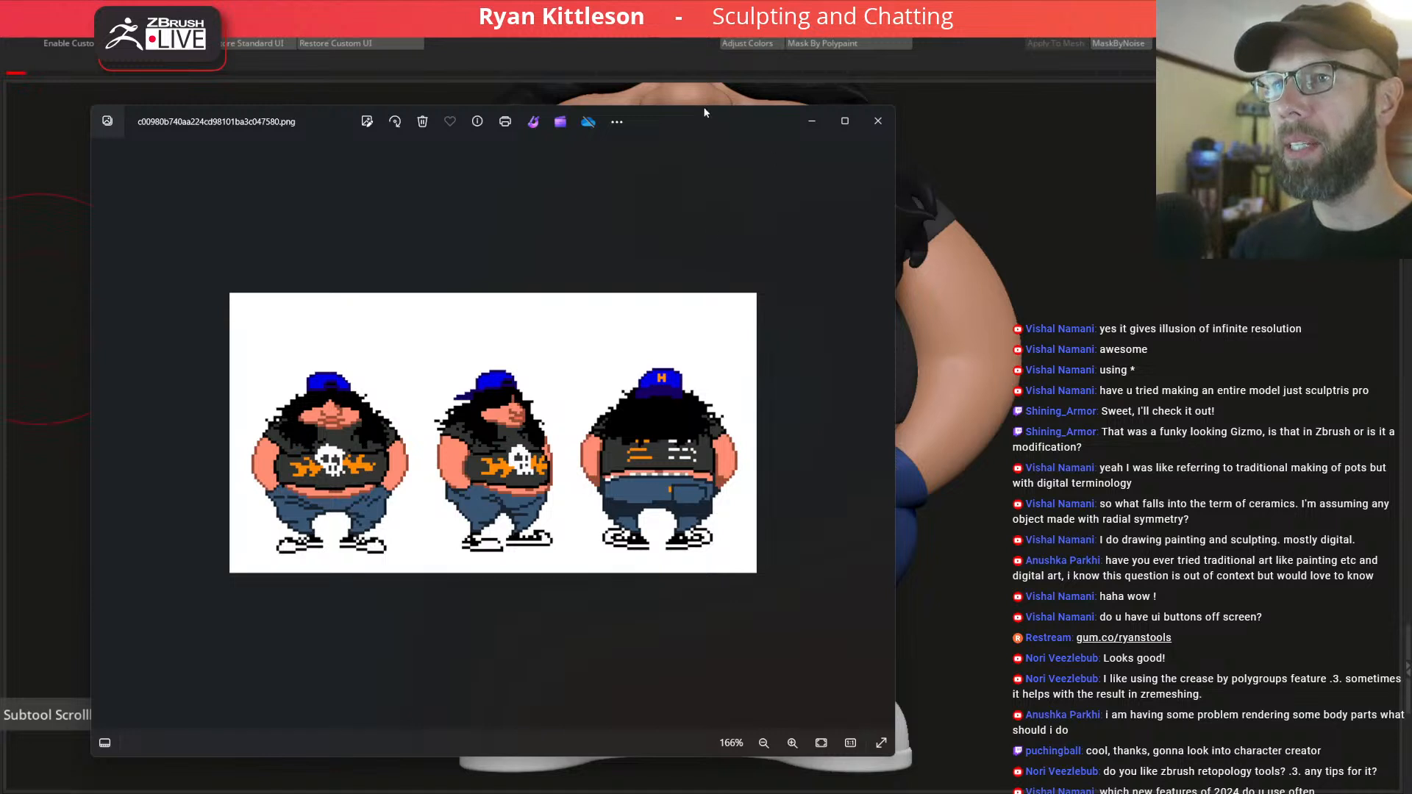
drag(725, 114, 0, 180)
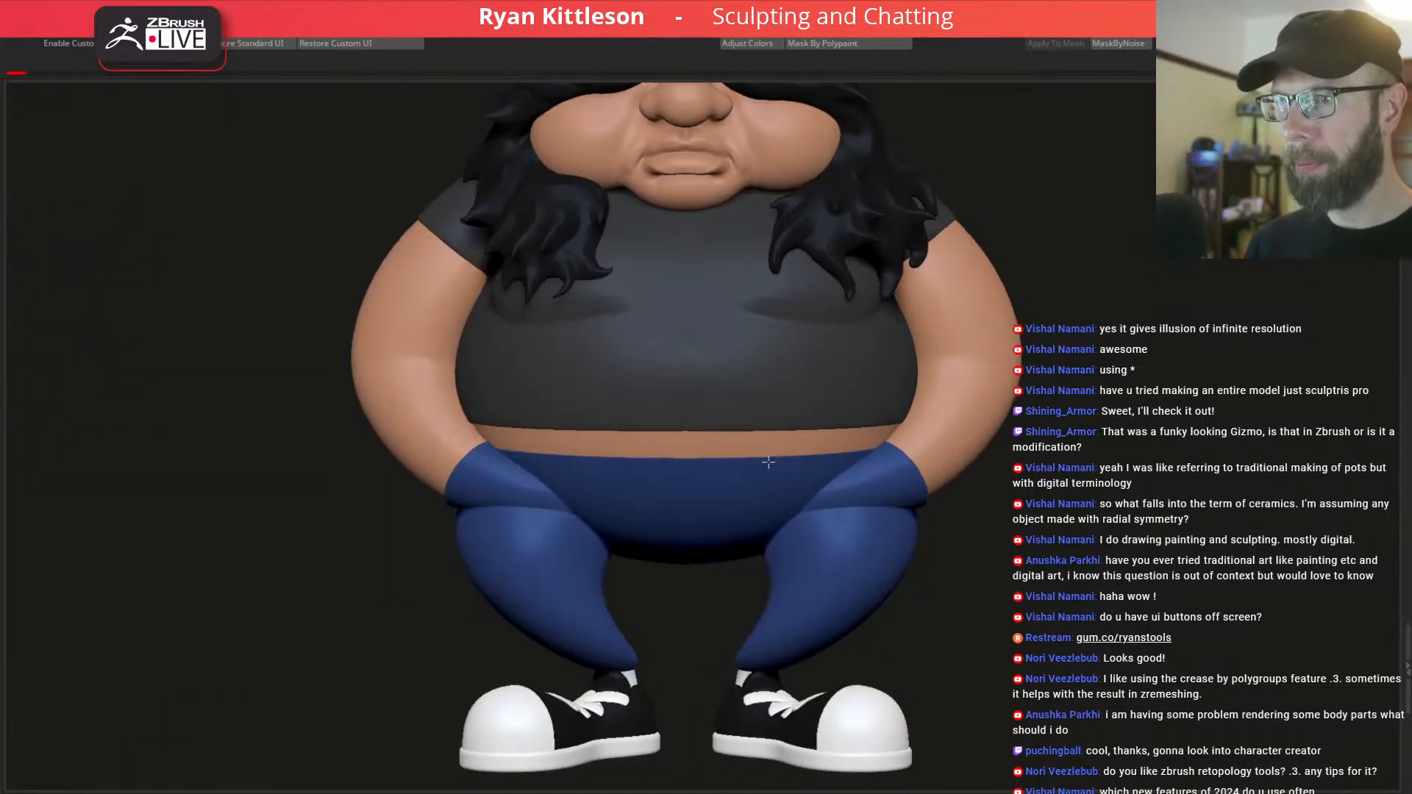
Select the legs subtool and pull the upper inner thighs inward toward the crotch with a large brush.
alt+click(595, 564)
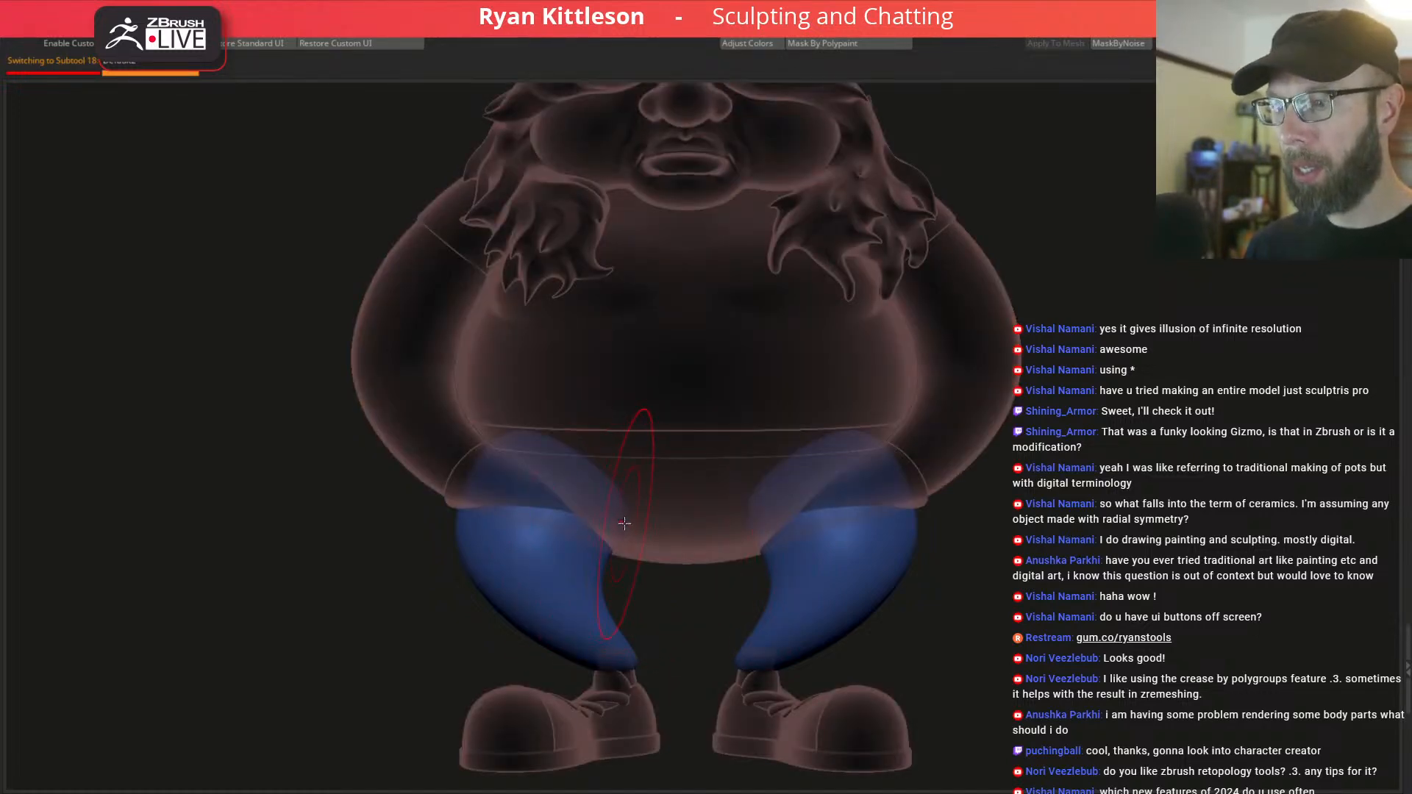
key(space)
drag(648, 514, 707, 528)
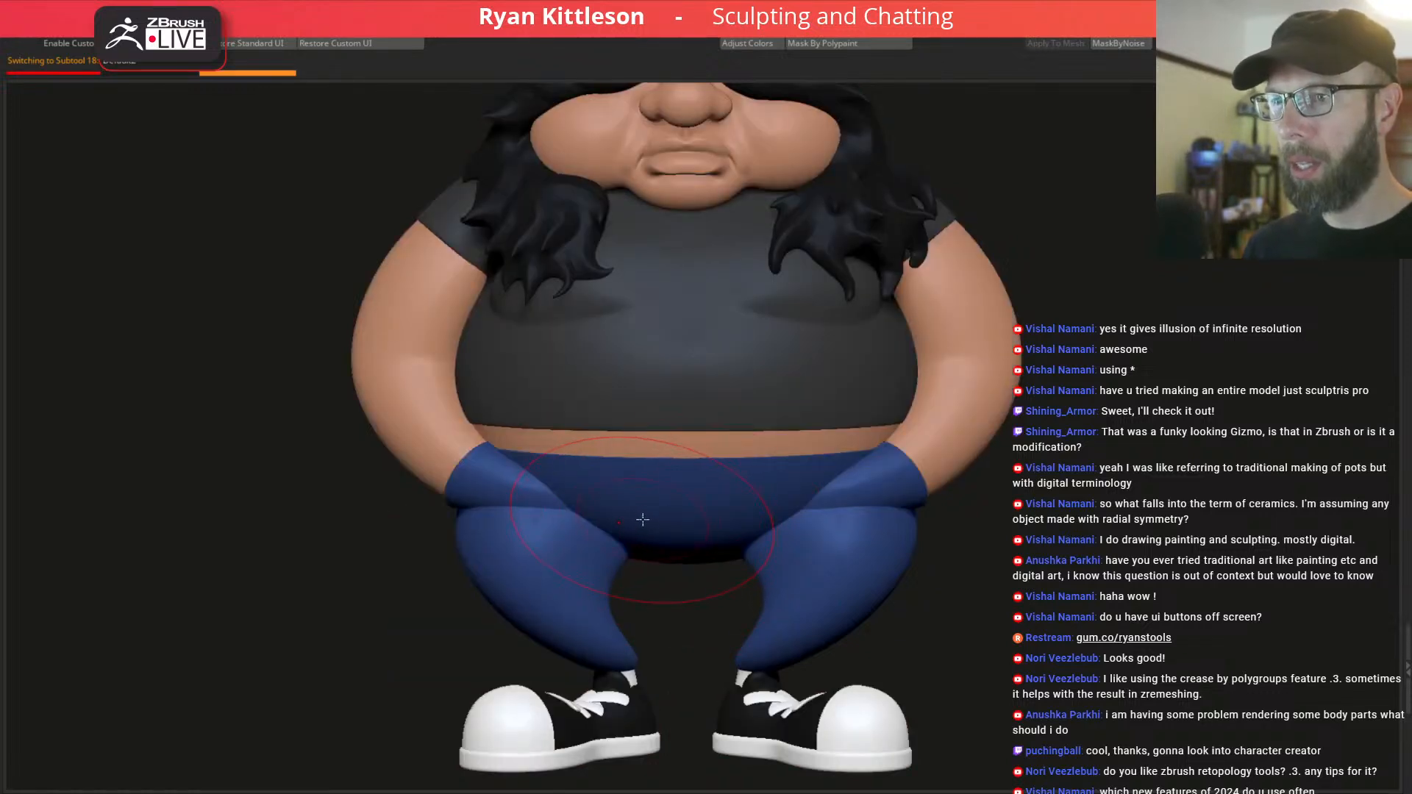
drag(645, 511, 682, 524)
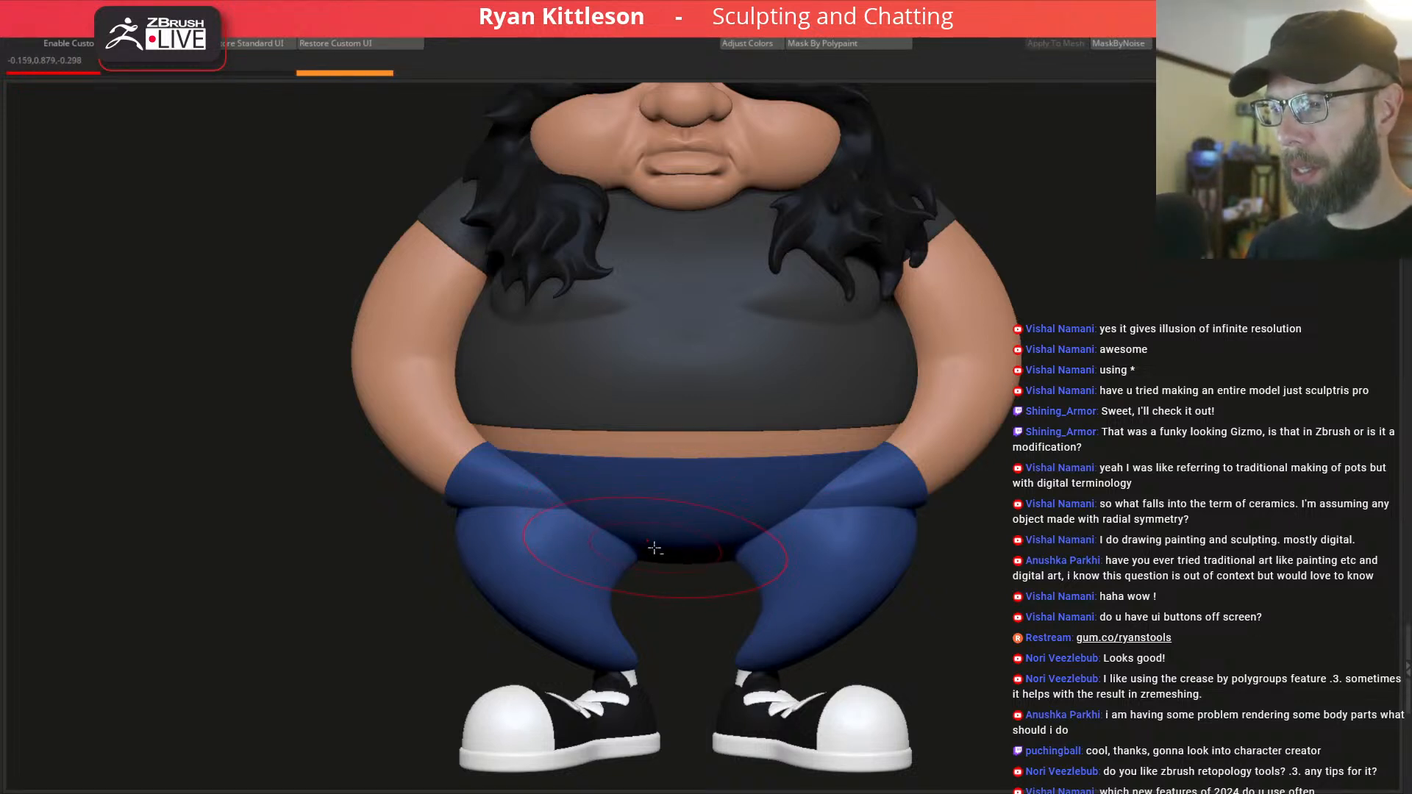
mouse_move(651, 540)
mouse_down()
mouse_move(671, 547)
mouse_move(645, 552)
mouse_move(653, 542)
mouse_up()
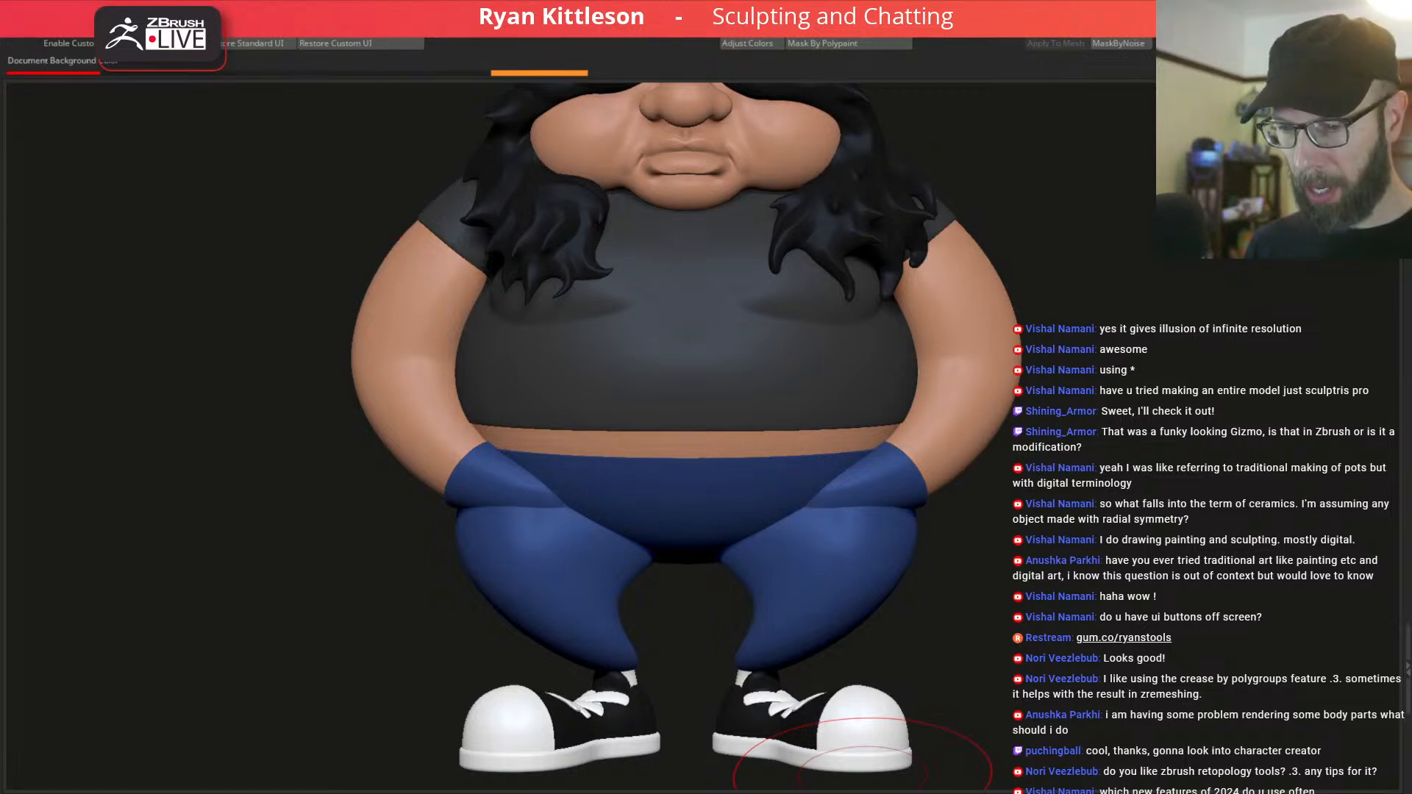
Change the document background to white and compare the leg silhouette with the pixel-art reference image.
click(865, 787)
click(865, 787)
click(865, 787)
drag(0, 54, 574, 41)
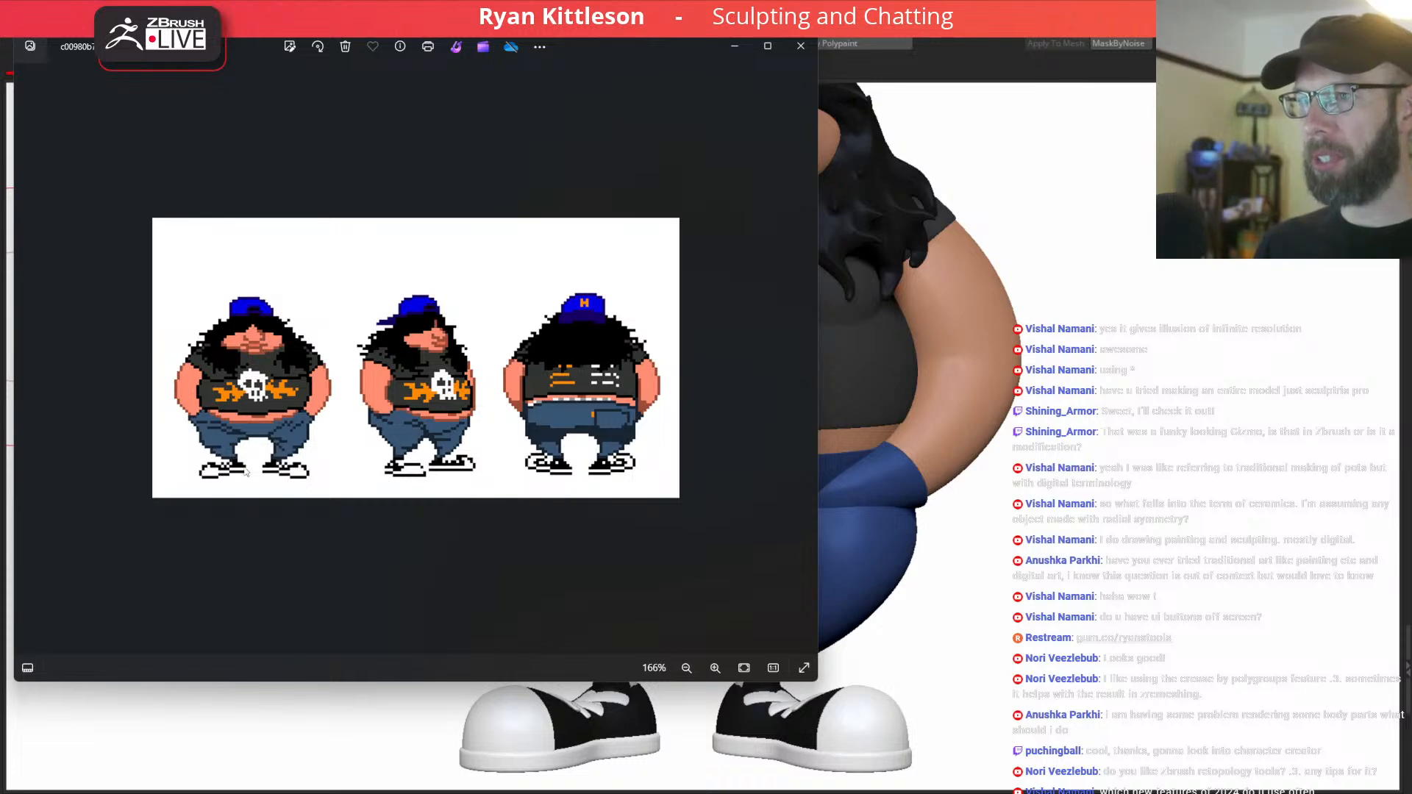
drag(672, 51, 0, 49)
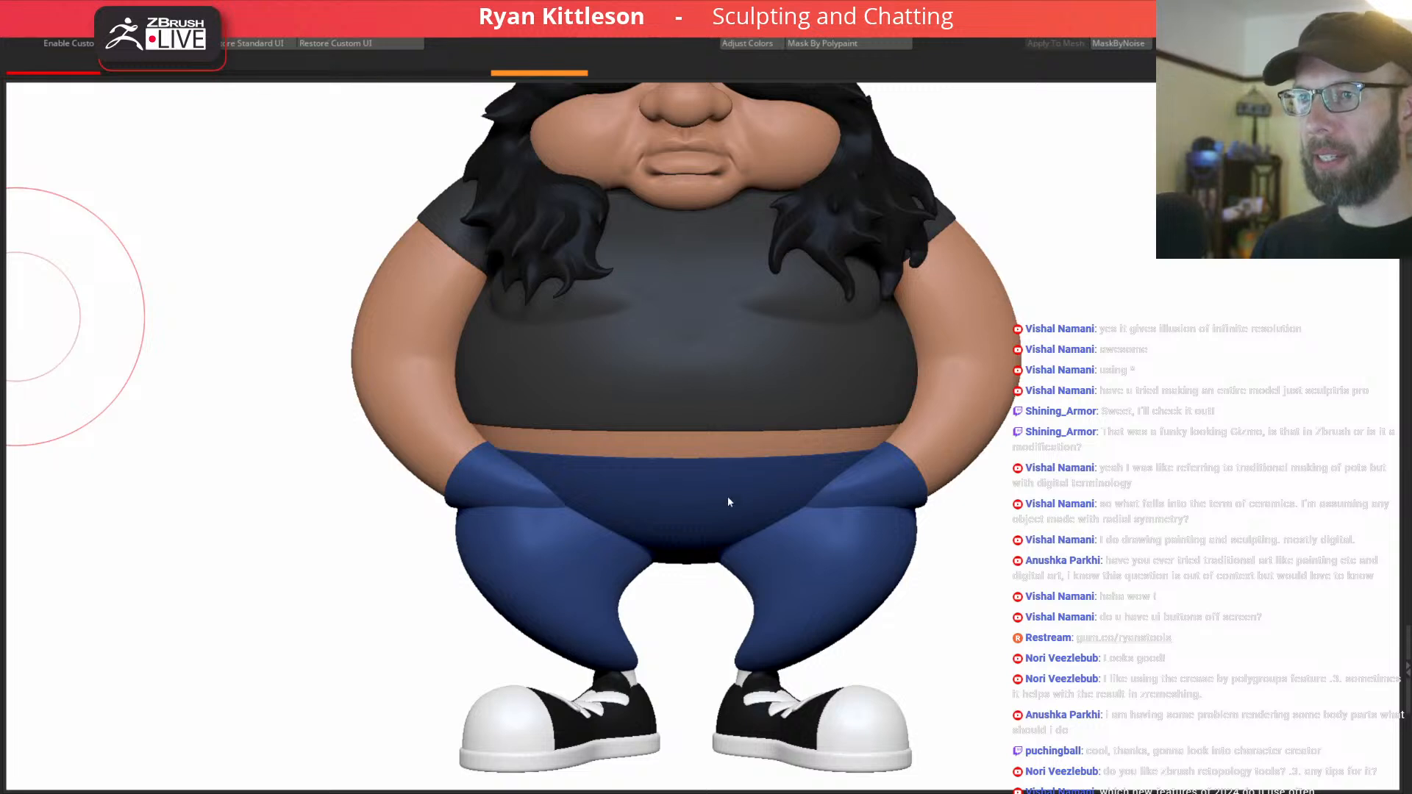
Resize the brush and refine the inner leg contours into a rounder gap between the thighs.
mouse_move(678, 535)
alt+right_down()
mouse_move(696, 498)
mouse_move(622, 535)
alt+right_up()
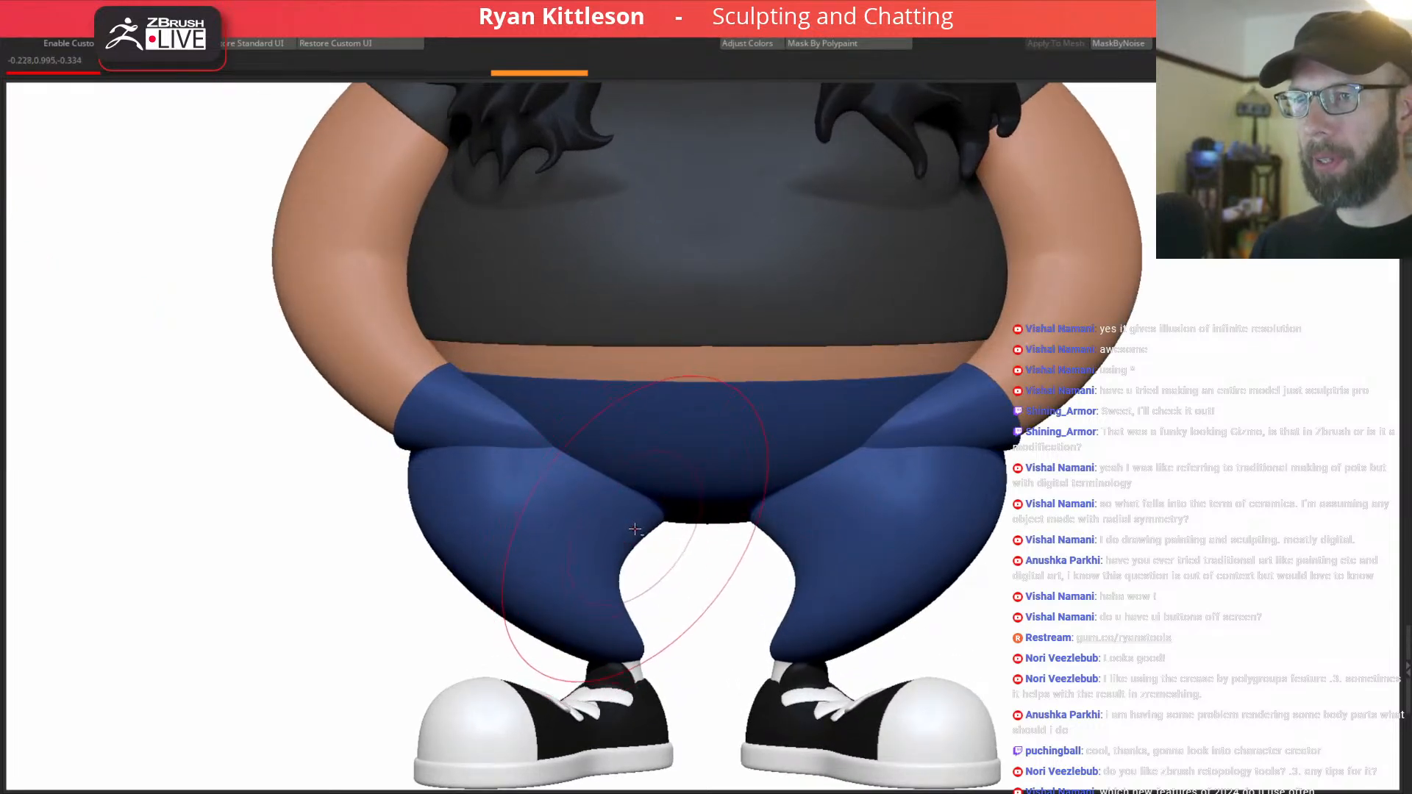
key(space)
mouse_move(633, 529)
mouse_down()
mouse_move(609, 529)
mouse_move(632, 526)
mouse_up()
drag(637, 633, 629, 640)
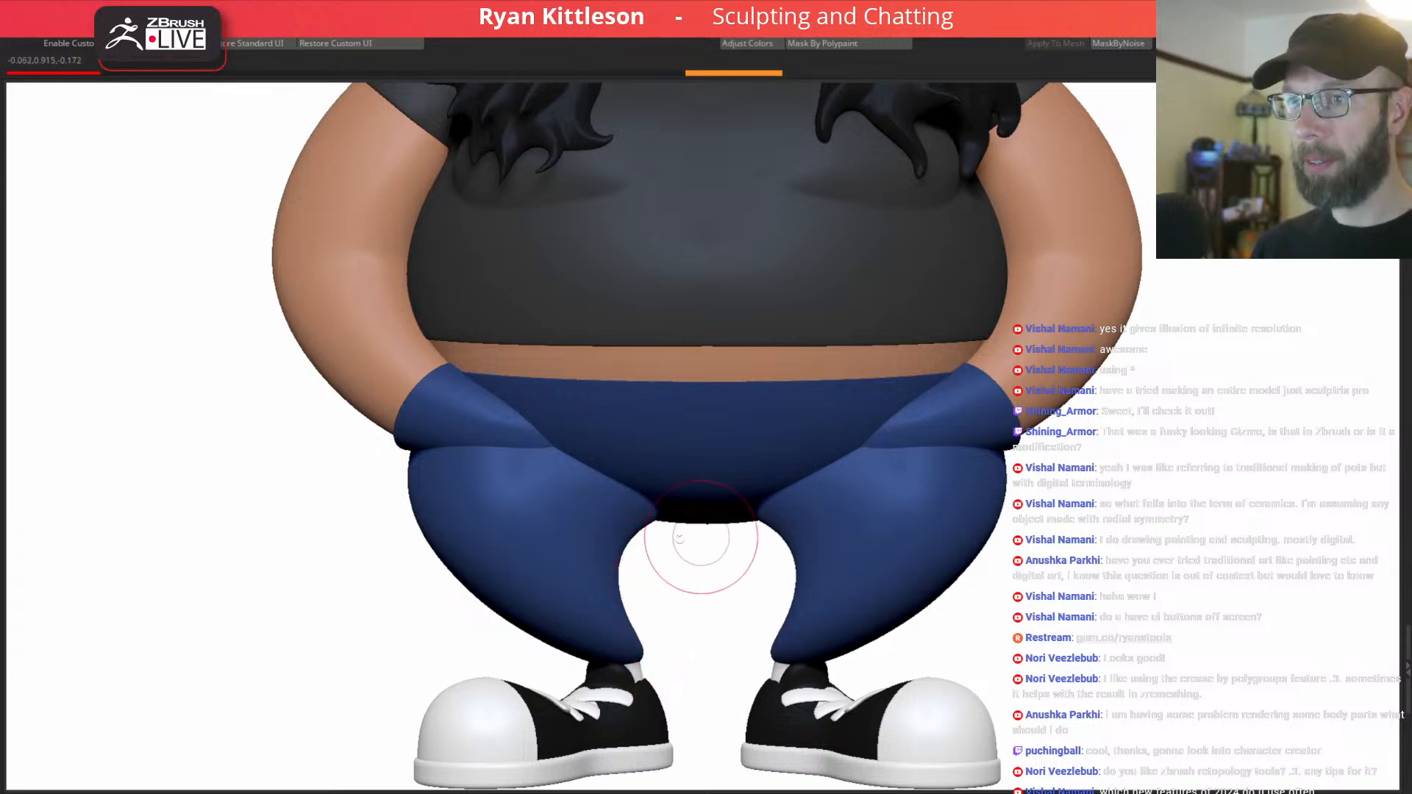
mouse_move(642, 575)
mouse_down()
mouse_move(609, 556)
mouse_move(630, 536)
mouse_up()
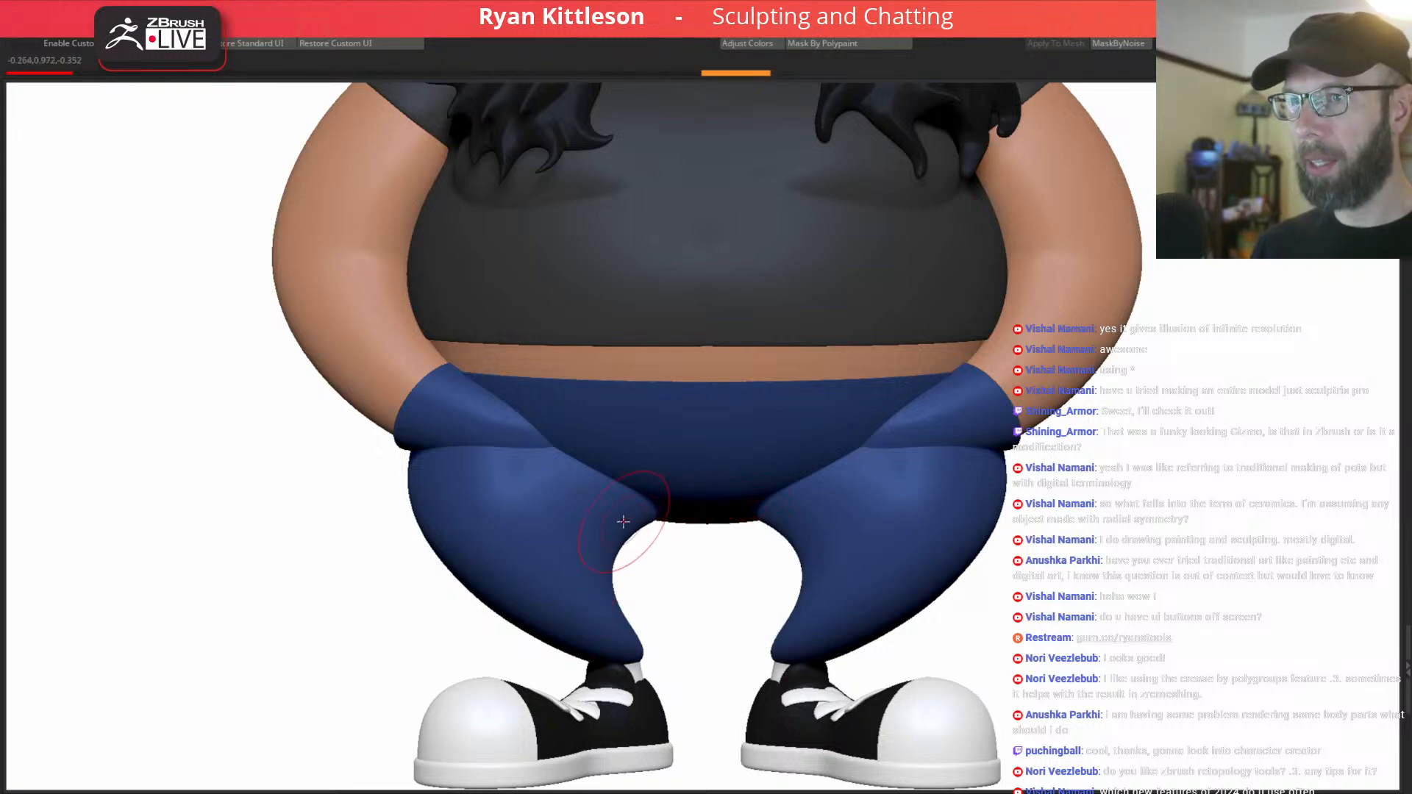
key(space)
drag(638, 517, 664, 513)
mouse_move(688, 512)
right_down()
mouse_move(672, 398)
mouse_move(684, 344)
right_up()
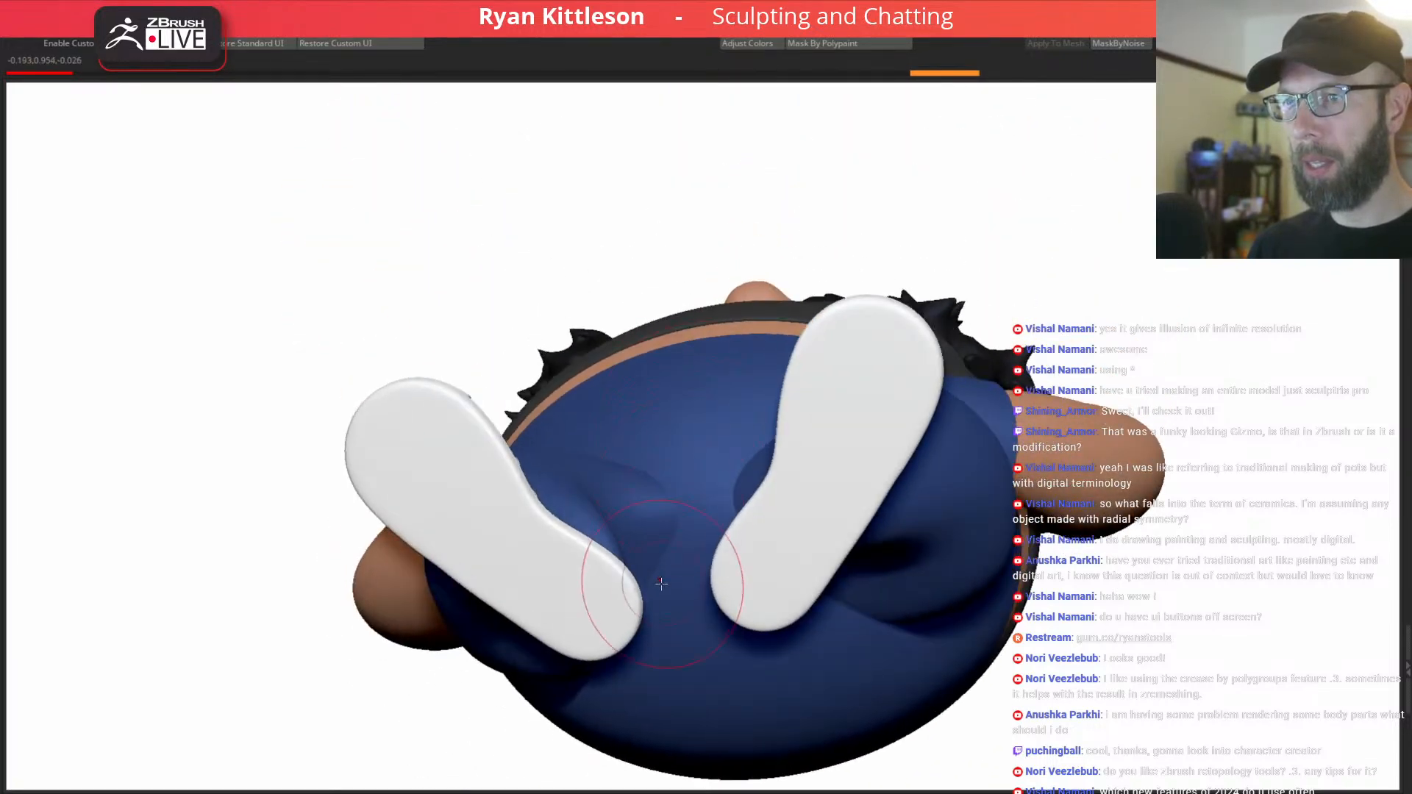
Resize the Move brush and reshape the pants surface between the legs from underneath.
key(space)
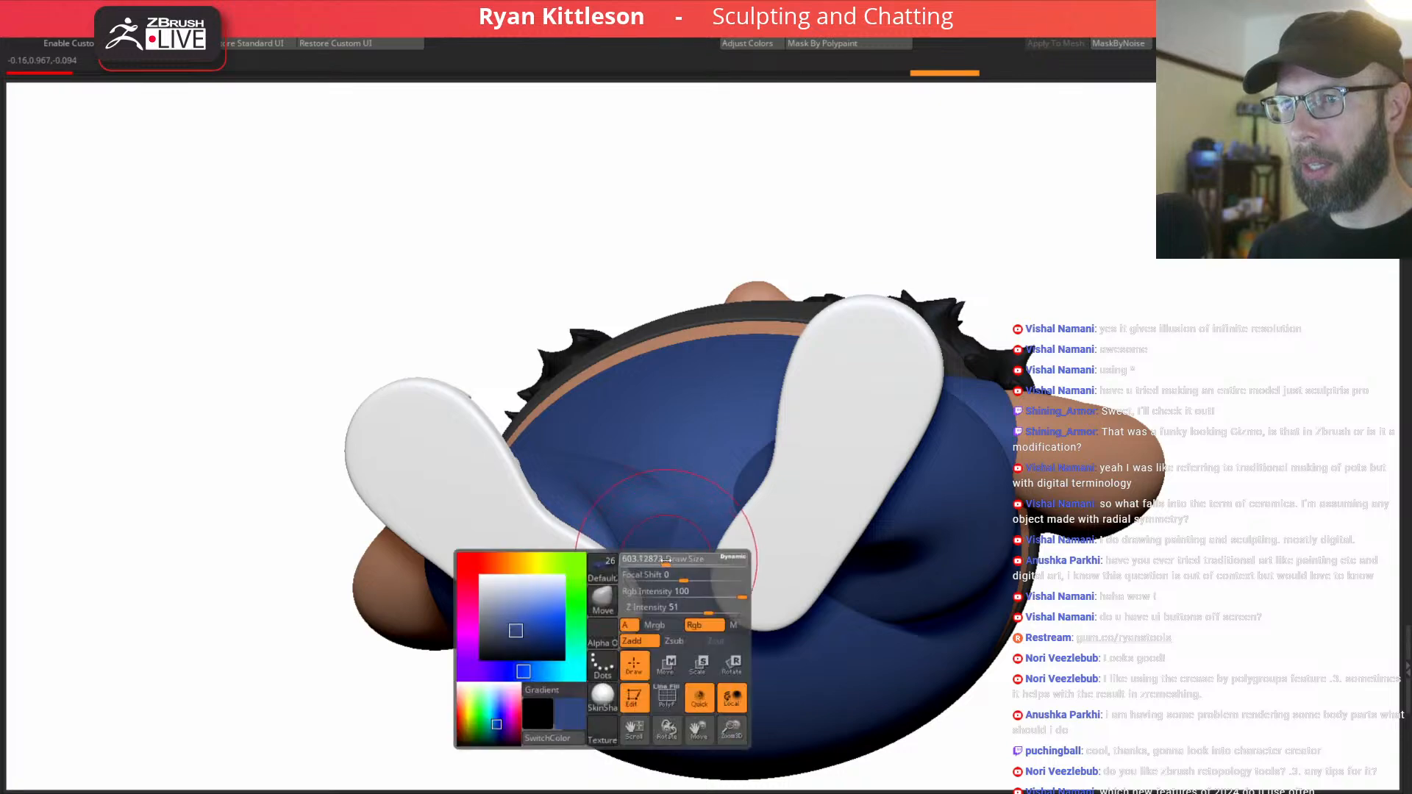
drag(670, 588, 655, 560)
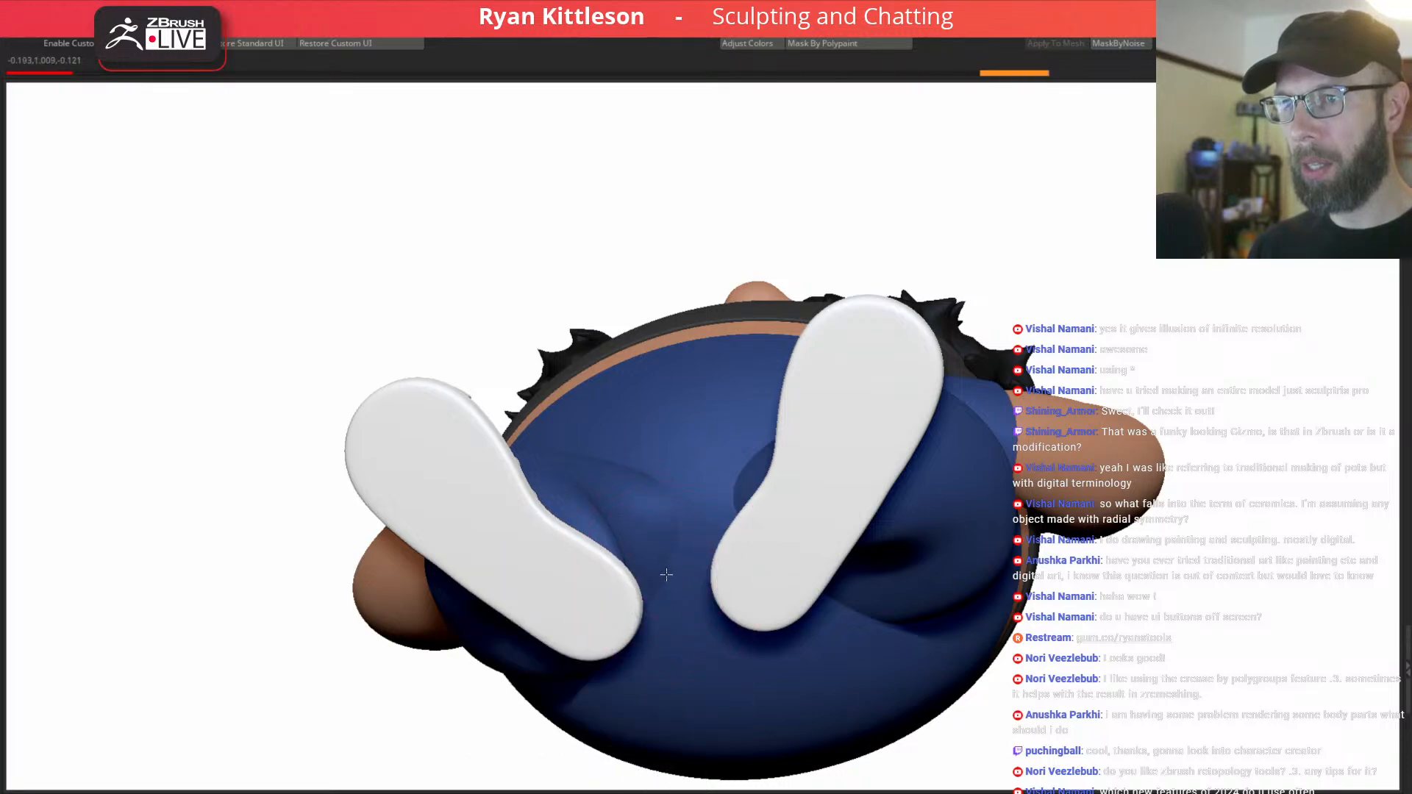
drag(625, 471, 630, 446)
mouse_move(630, 441)
right_down()
mouse_move(671, 517)
mouse_move(617, 460)
mouse_move(566, 465)
right_up()
drag(561, 458, 570, 448)
right_drag(575, 444, 679, 506)
ctrl+right_drag(800, 447, 762, 523)
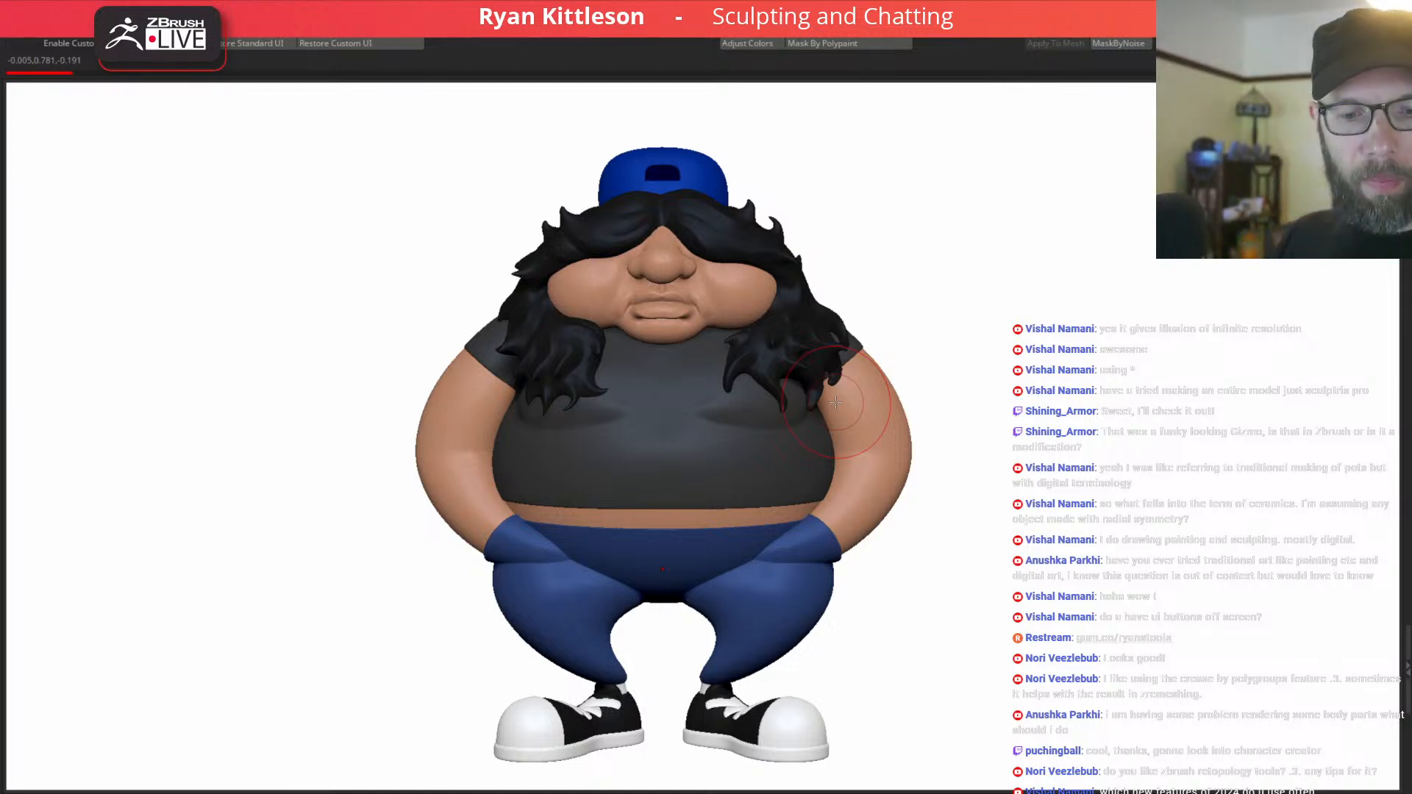
Reshape the lower pants legs around the inner ankles where white patches show through the fabric.
right_drag(835, 401, 662, 440)
shift+right_drag(462, 663, 566, 728)
alt+right_drag(360, 750, 757, 310)
mouse_move(784, 390)
ctrl+right_down()
mouse_move(926, 409)
mouse_move(920, 434)
ctrl+right_up()
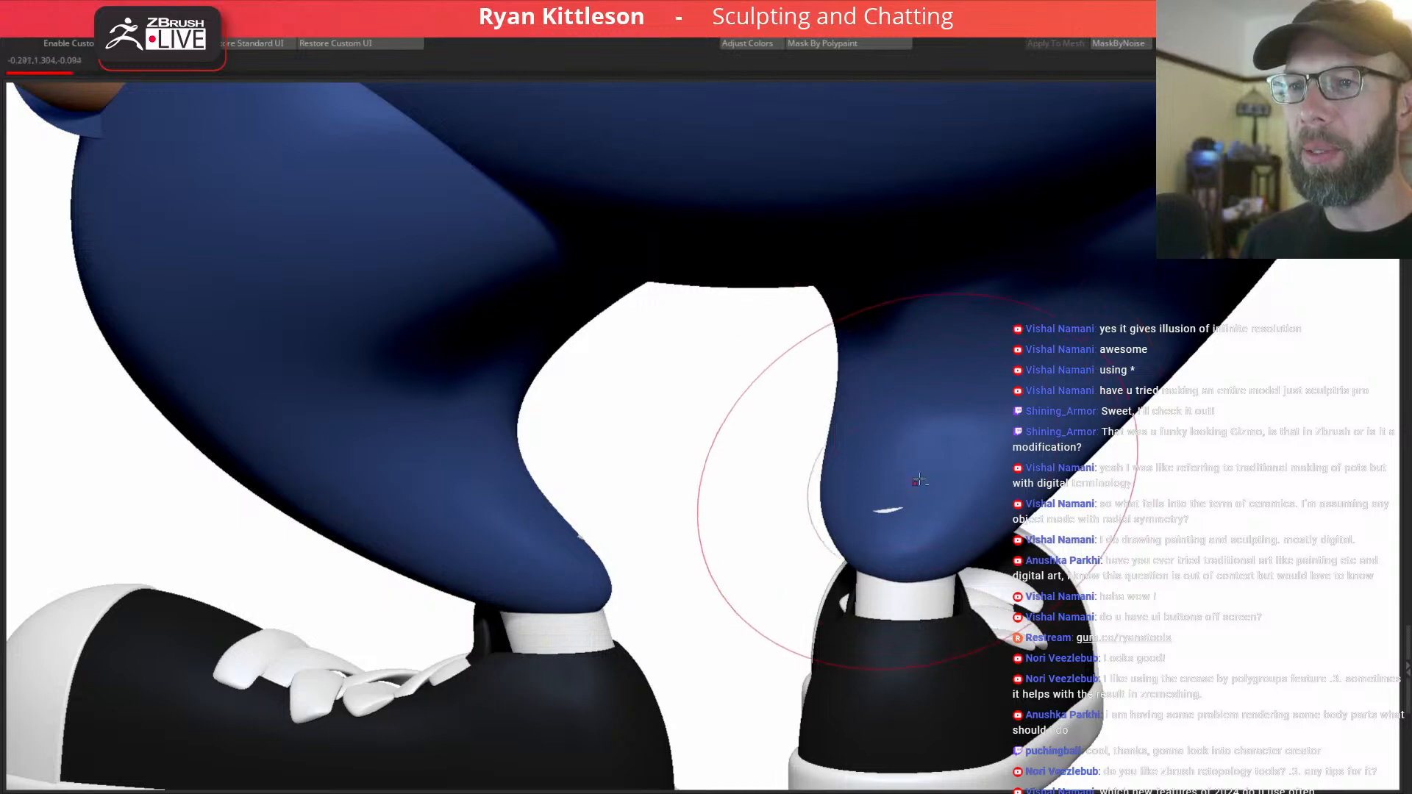
mouse_move(1015, 445)
right_down()
mouse_move(936, 434)
mouse_move(948, 443)
right_up()
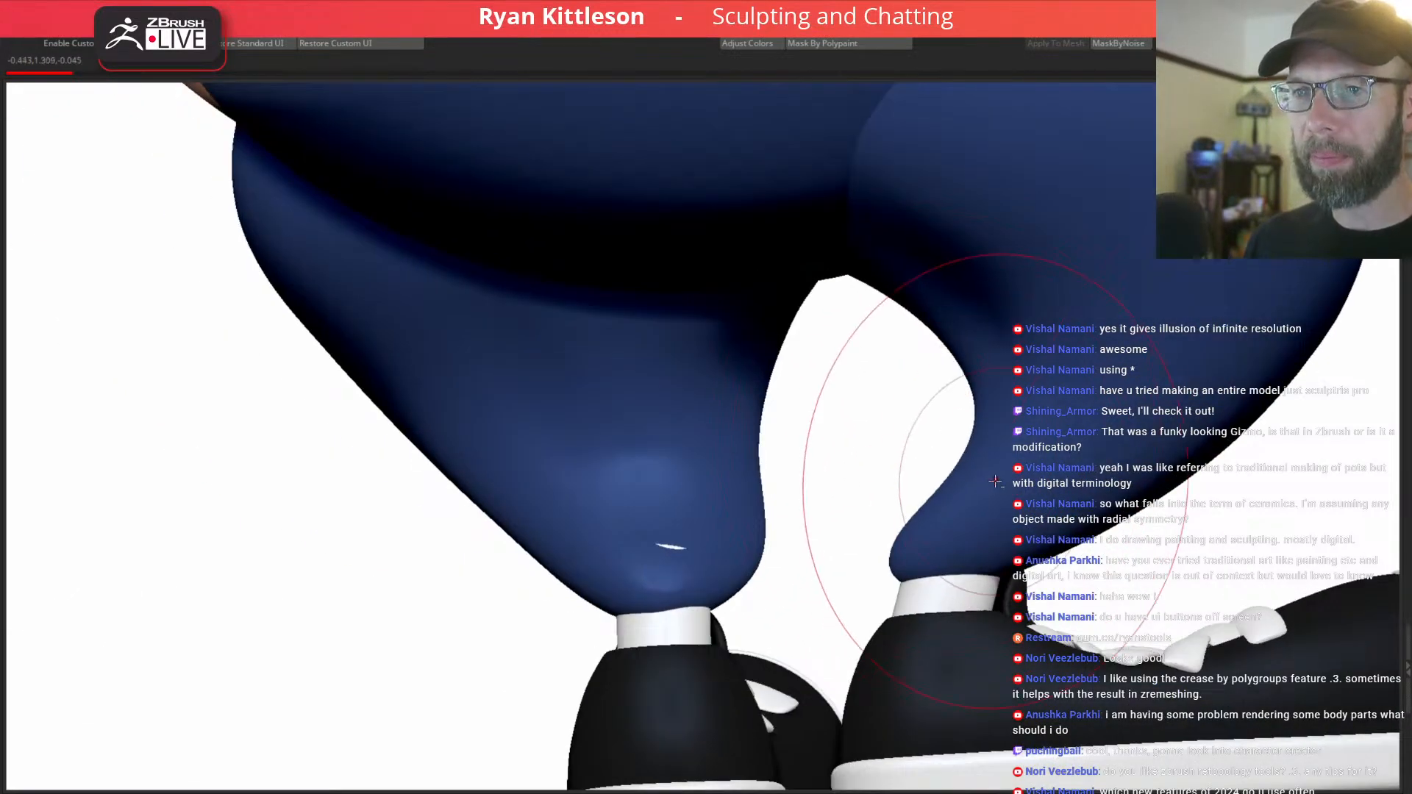
mouse_move(990, 485)
right_down()
mouse_move(907, 479)
mouse_move(910, 460)
right_up()
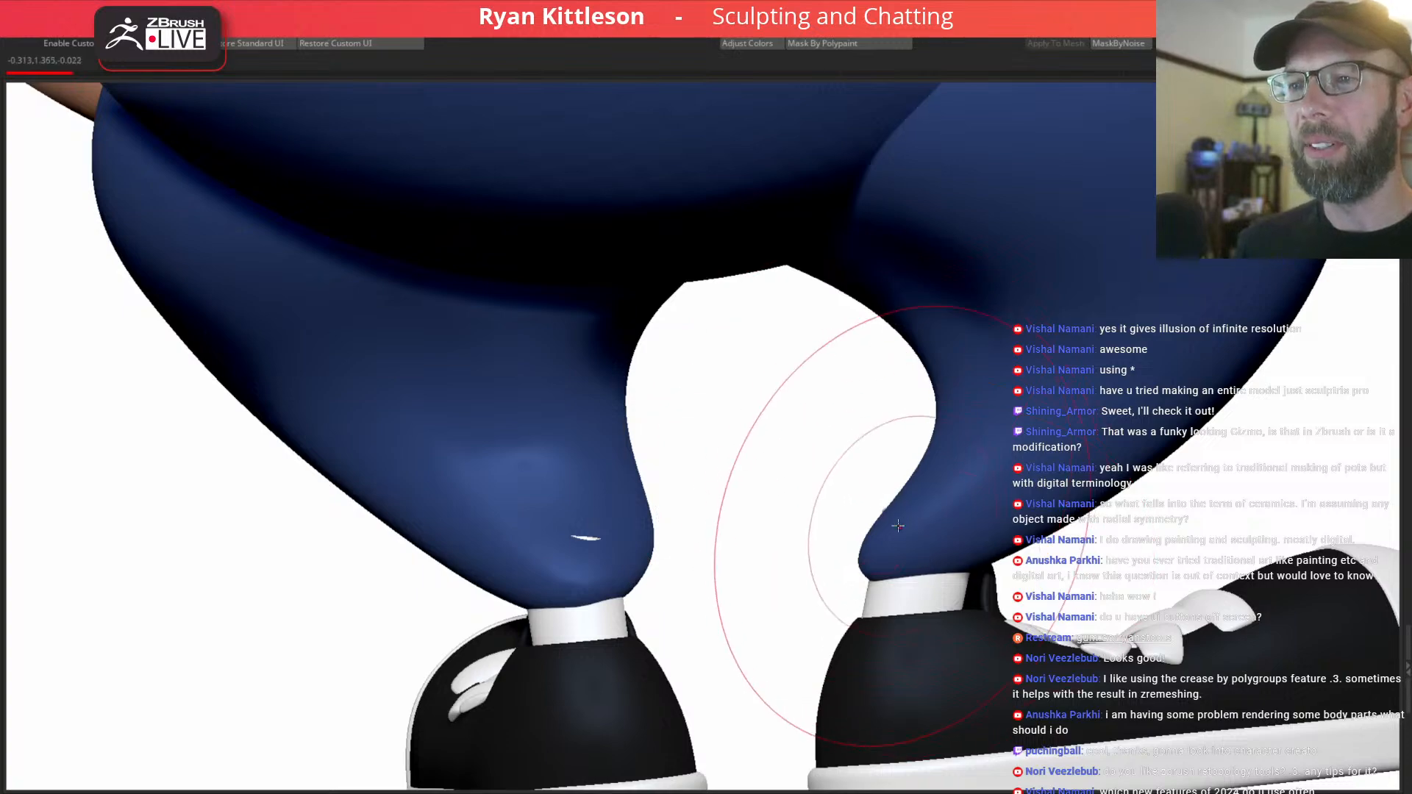
mouse_move(864, 450)
mouse_down()
mouse_move(967, 506)
mouse_move(952, 477)
mouse_up()
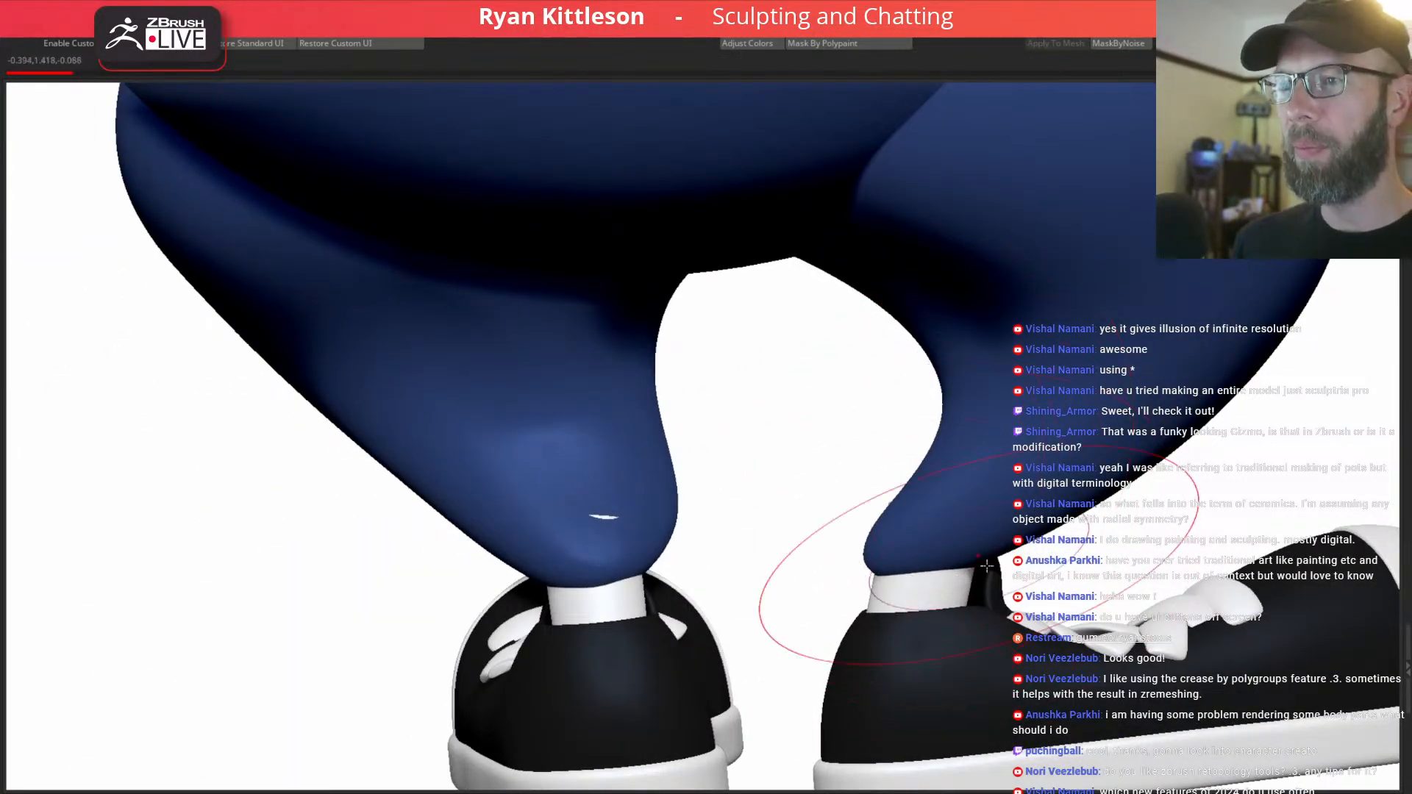
mouse_move(955, 474)
mouse_down()
mouse_move(957, 500)
mouse_move(916, 470)
mouse_move(945, 480)
mouse_move(955, 528)
mouse_move(866, 505)
mouse_move(886, 519)
mouse_up()
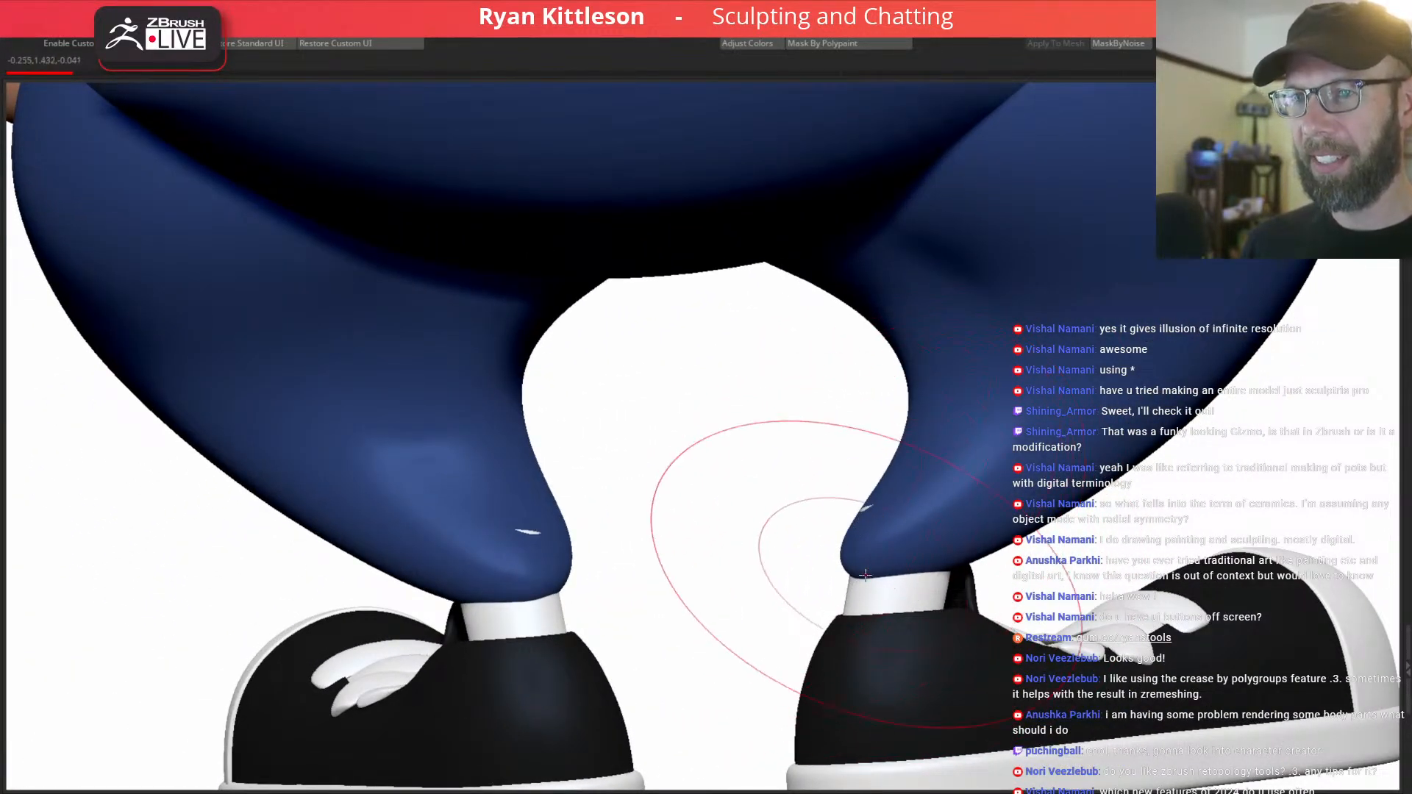
Select the subtool at the inner ankle and clear the white patches showing through the pants.
alt+click(886, 528)
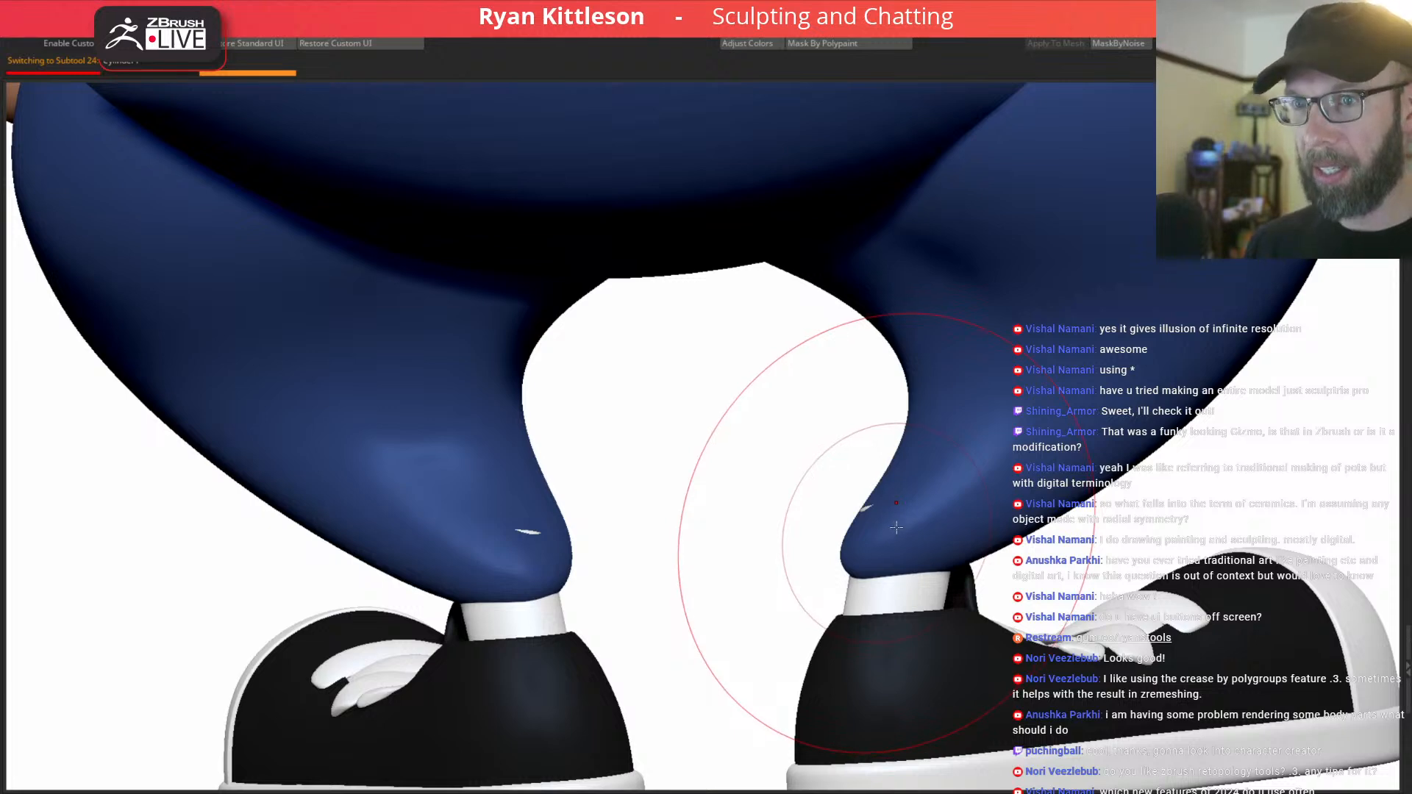
key(space)
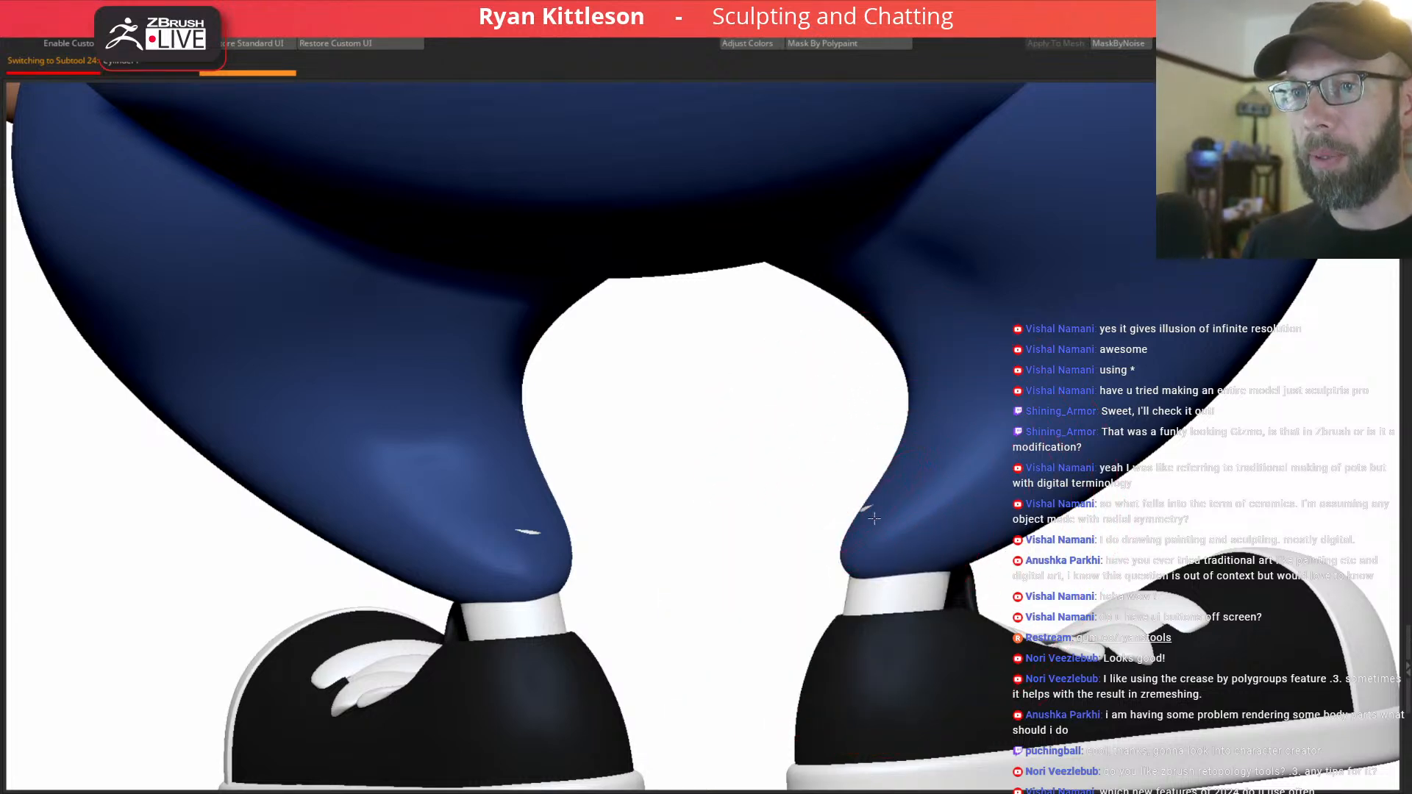
key(alt+s)
key(alt+s)
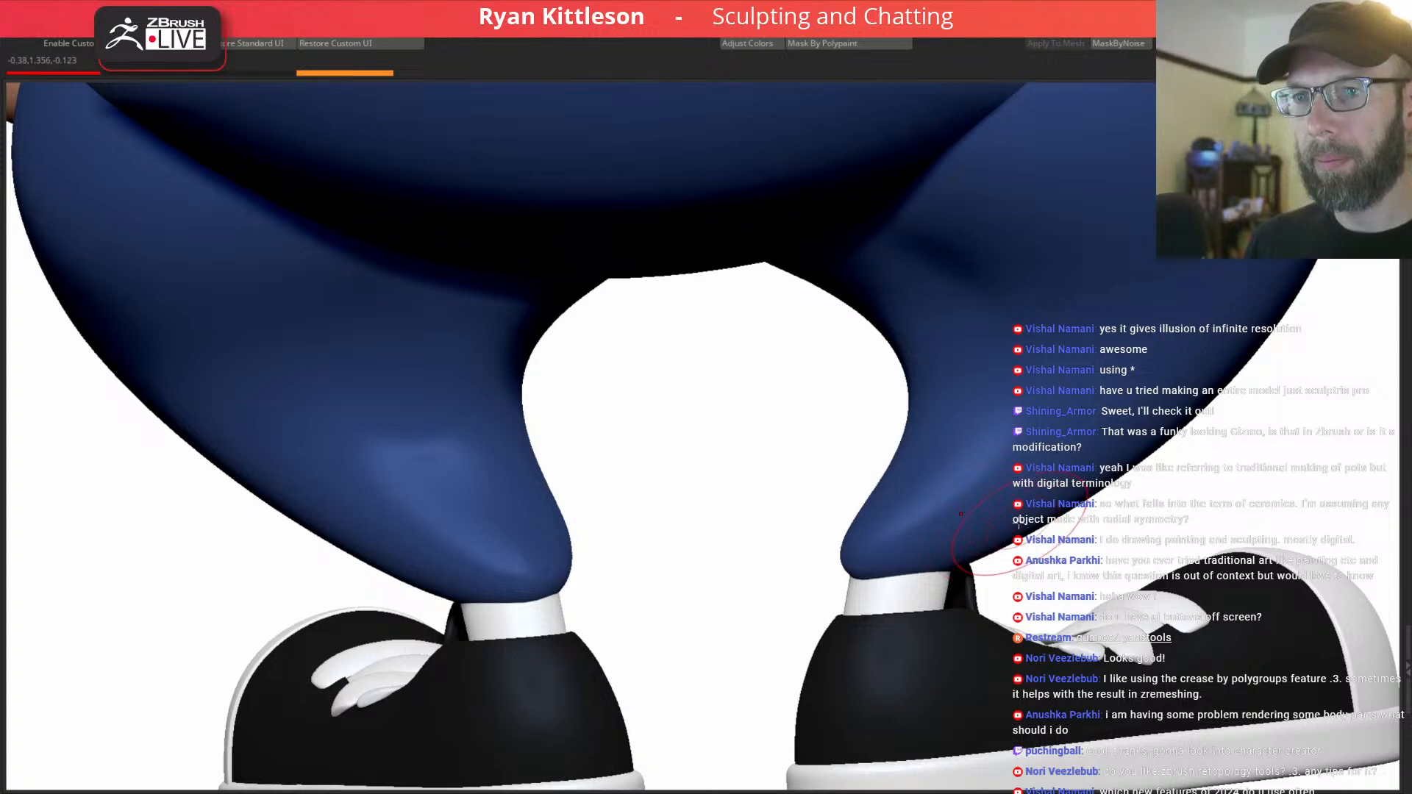
Resize the brush and pull the pants hems down over the socks at the ankles.
alt+click(956, 548)
key(space)
drag(956, 533, 969, 532)
right_drag(945, 571, 924, 565)
drag(915, 572, 904, 615)
key(shift+t)
right_drag(910, 563, 1017, 576)
drag(832, 574, 837, 597)
right_drag(838, 592, 1005, 573)
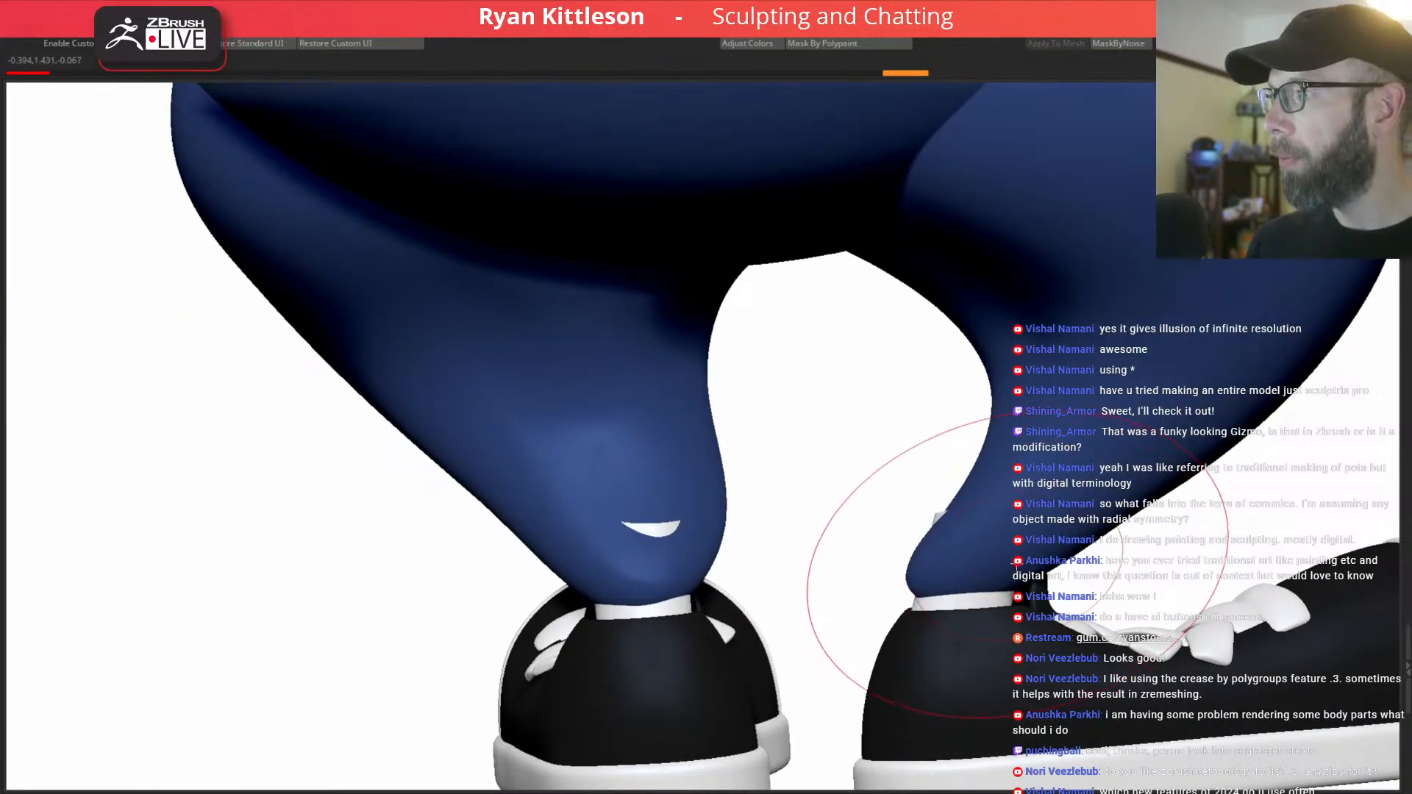
Select the blue cylinder subtool at the ankle and bring up its transform gizmo.
right_drag(1028, 523, 1057, 509)
right_drag(1175, 318, 1026, 350)
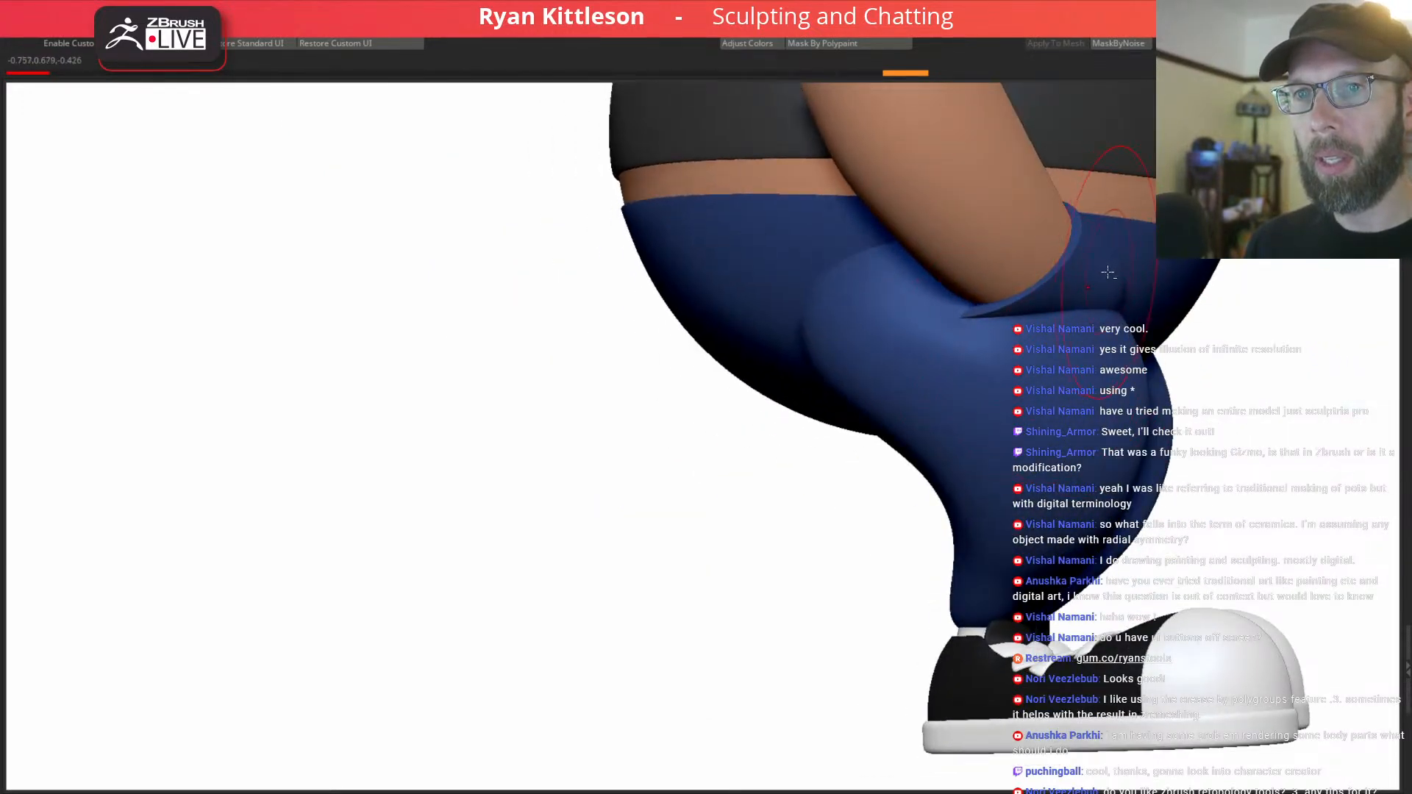
right_drag(985, 496, 1070, 565)
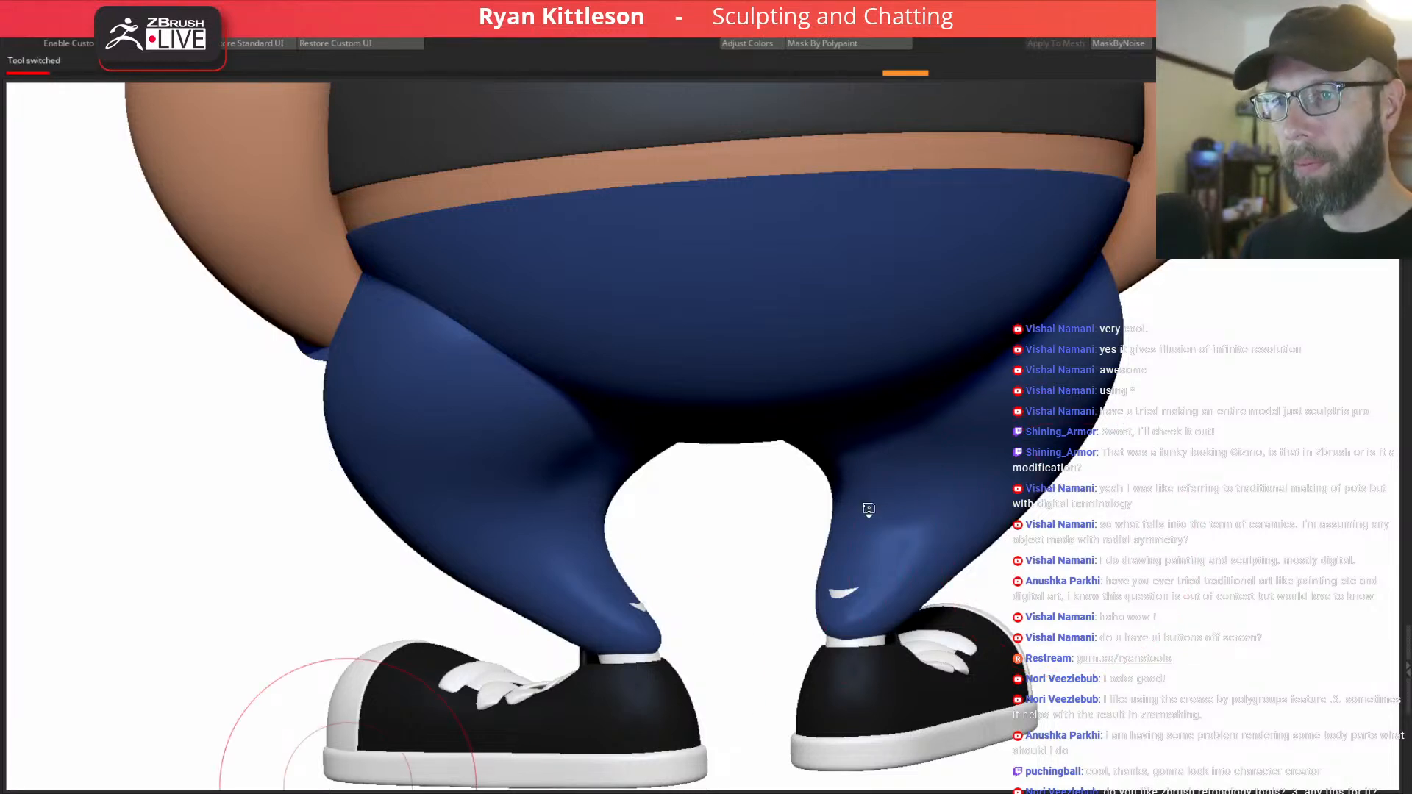
alt+click(892, 533)
drag(804, 359, 509, 625)
drag(829, 434, 933, 707)
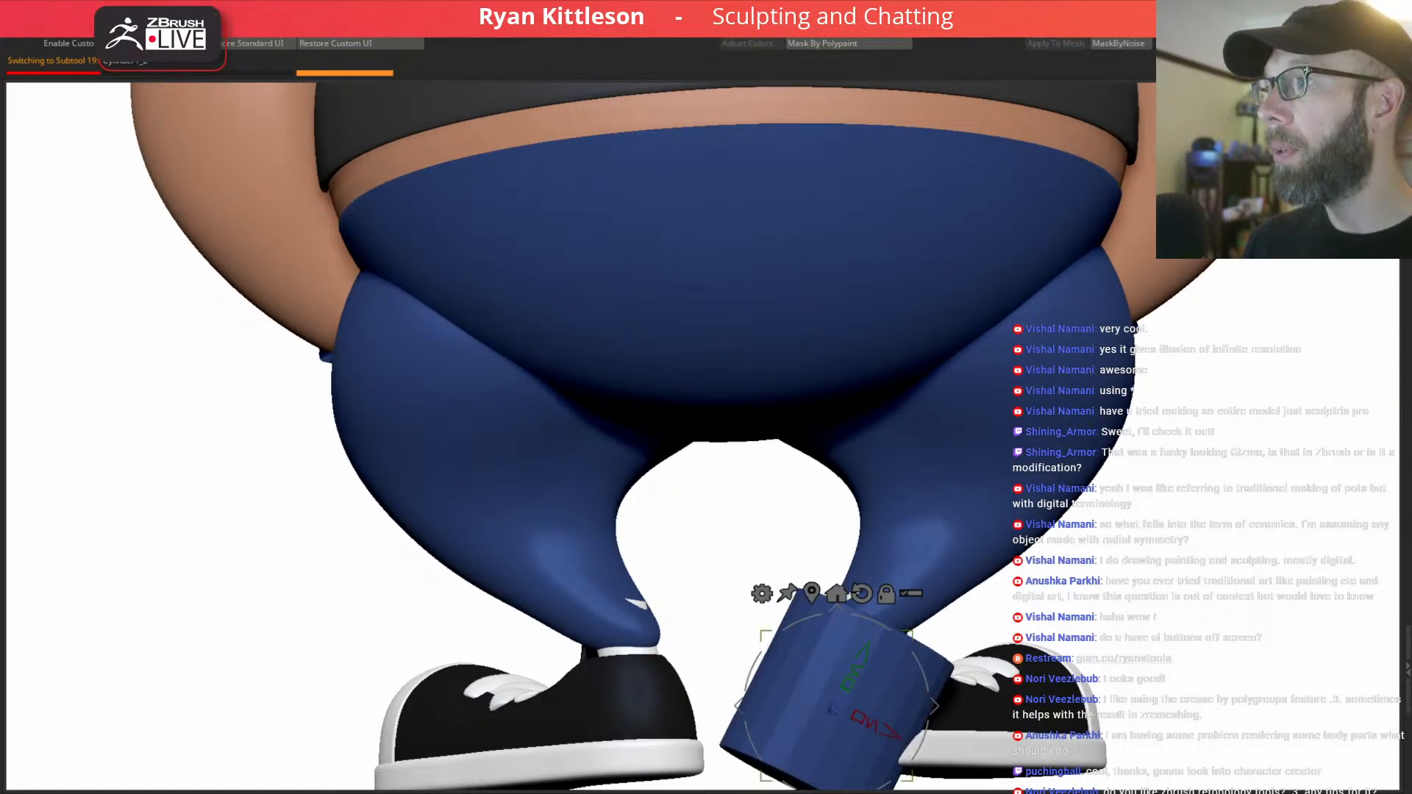
right_drag(961, 491, 992, 492)
ctrl+right_drag(885, 592, 948, 667)
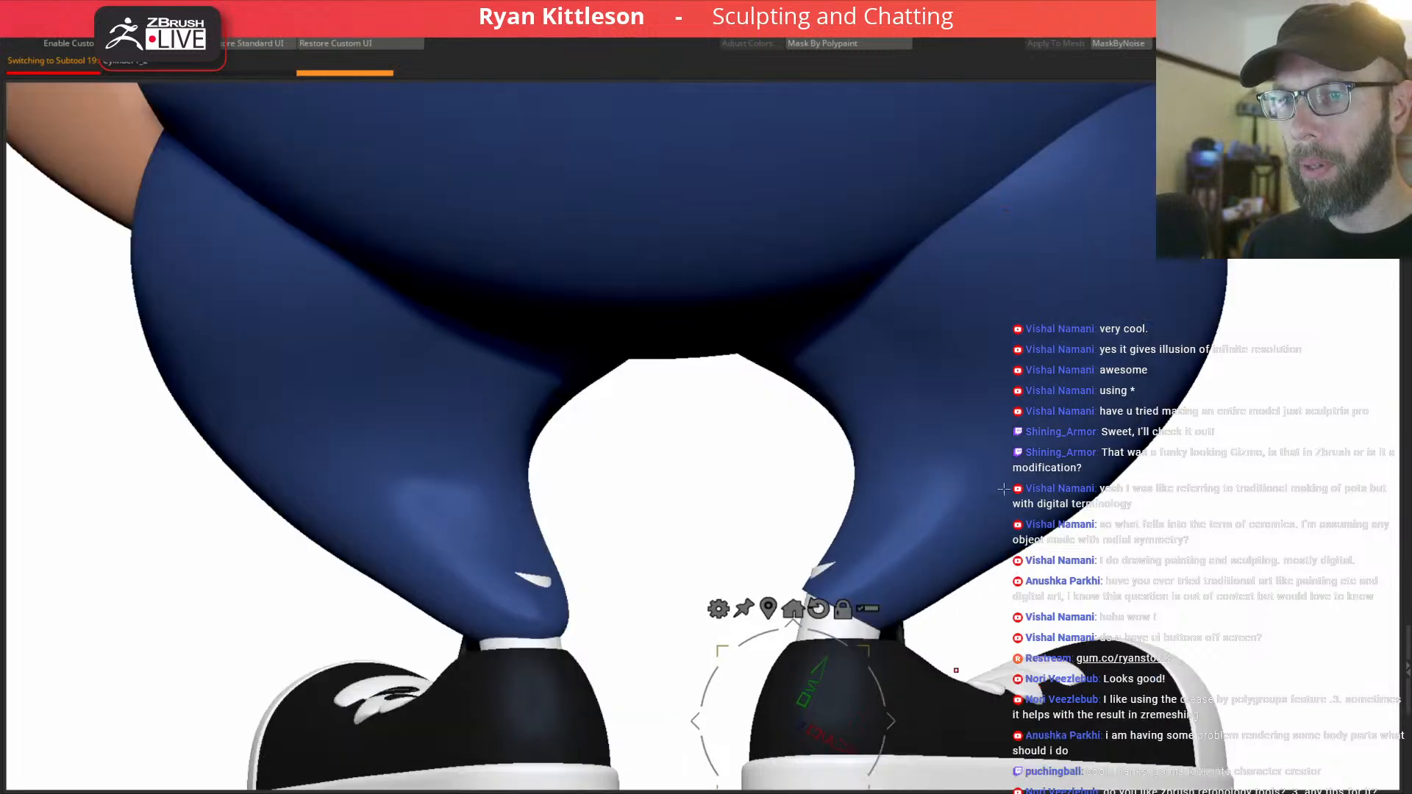
alt+right_drag(952, 430, 914, 328)
right_drag(941, 454, 894, 467)
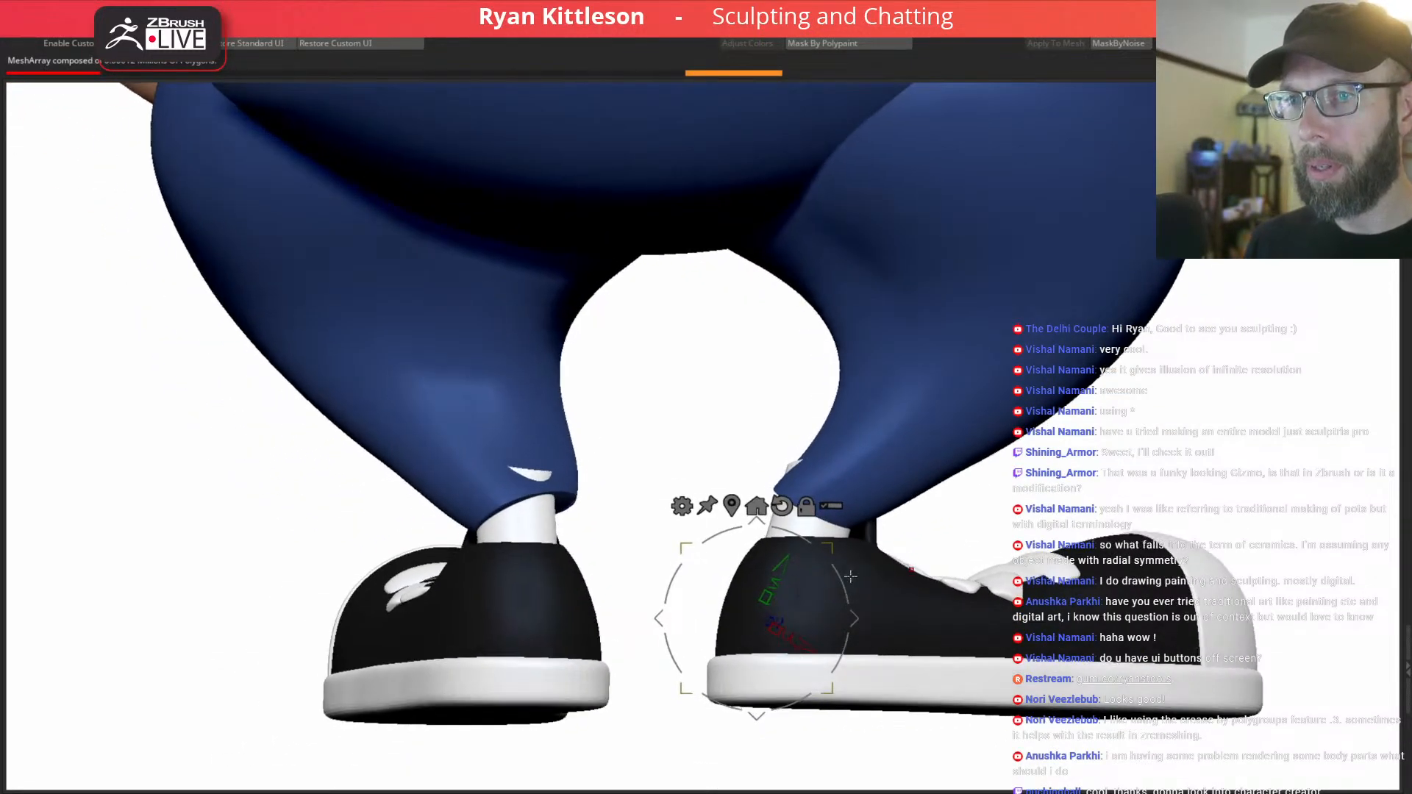
Place the gizmo pivot on the ankle, then rotate and scale the cylinder to align with the lower leg.
alt+drag(783, 560, 833, 454)
right_drag(849, 459, 956, 452)
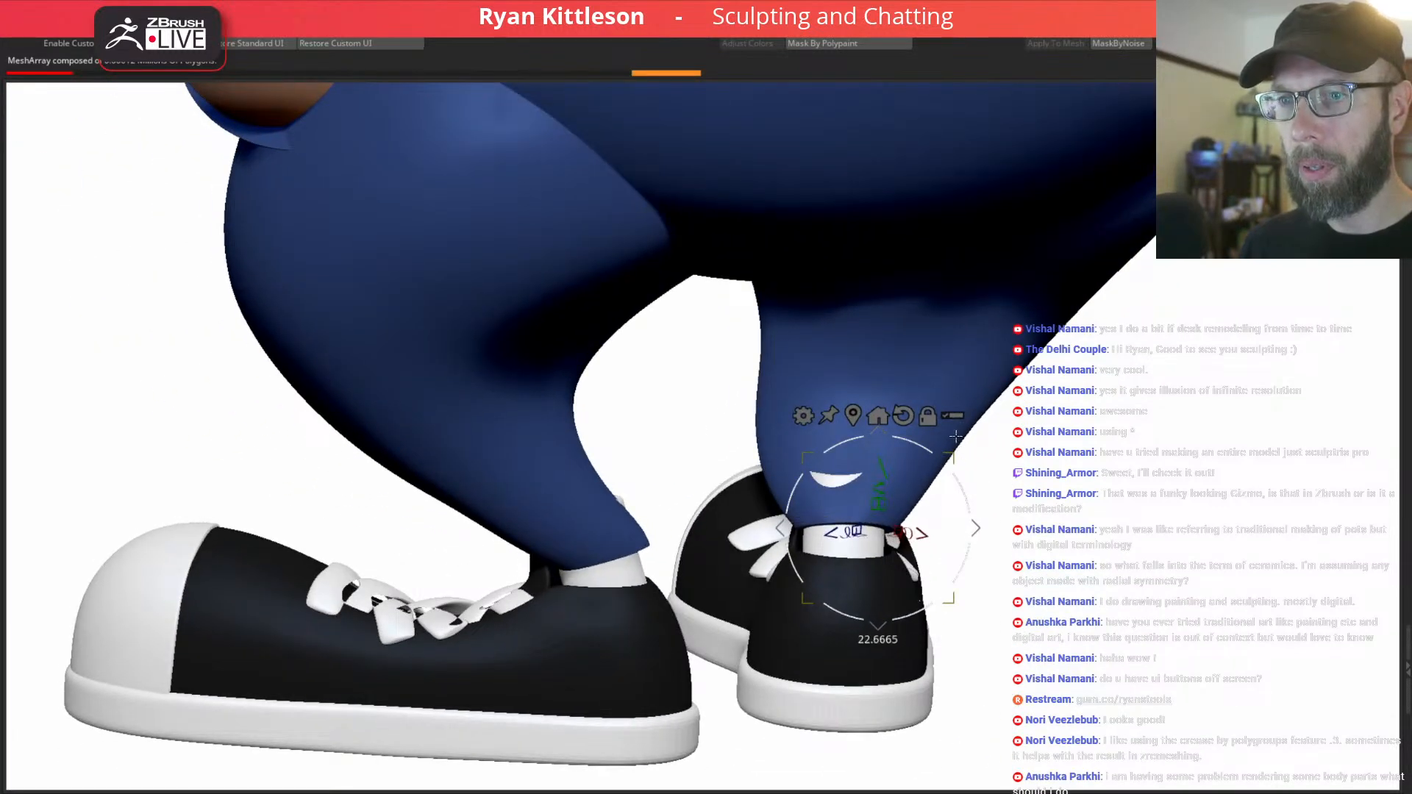
drag(1059, 466, 986, 525)
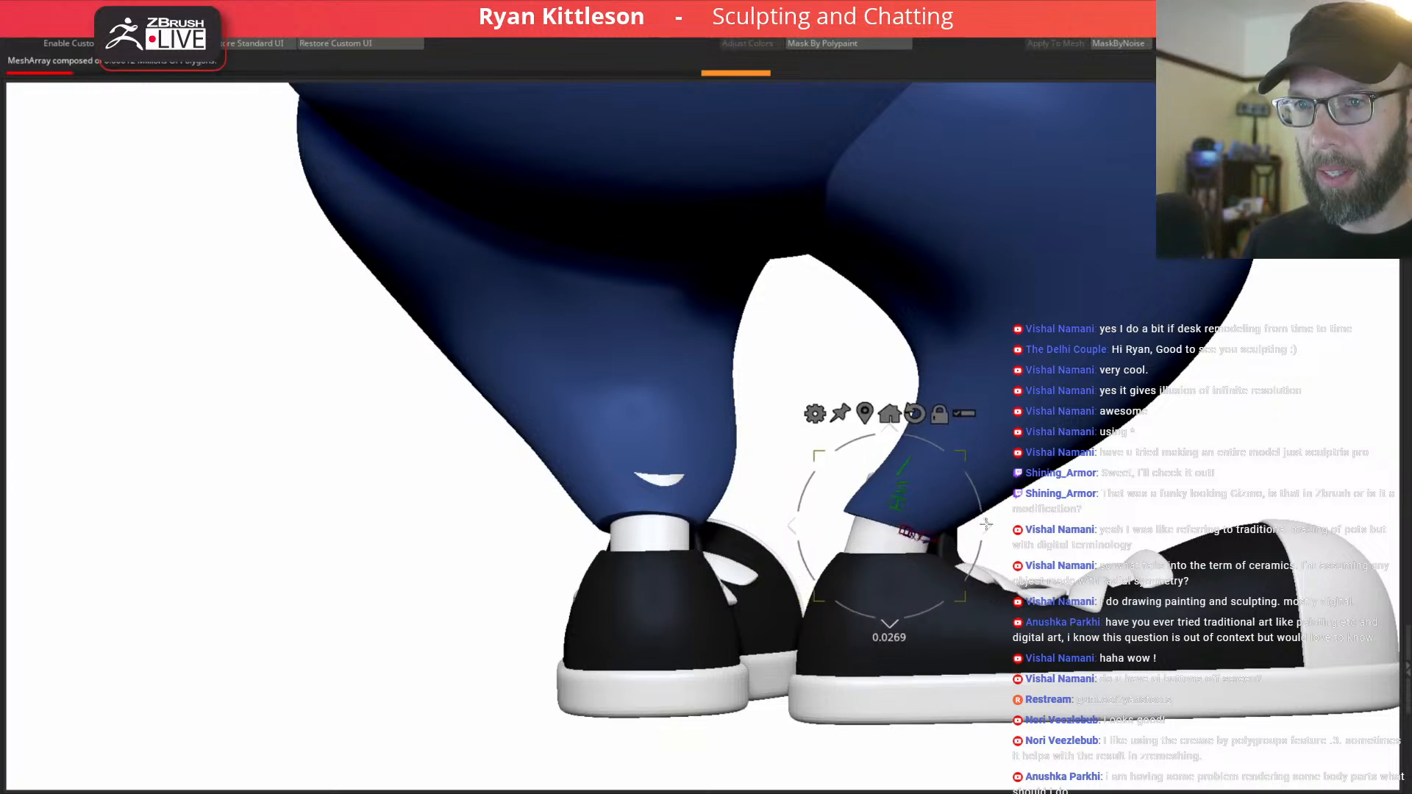
drag(1010, 442, 1024, 424)
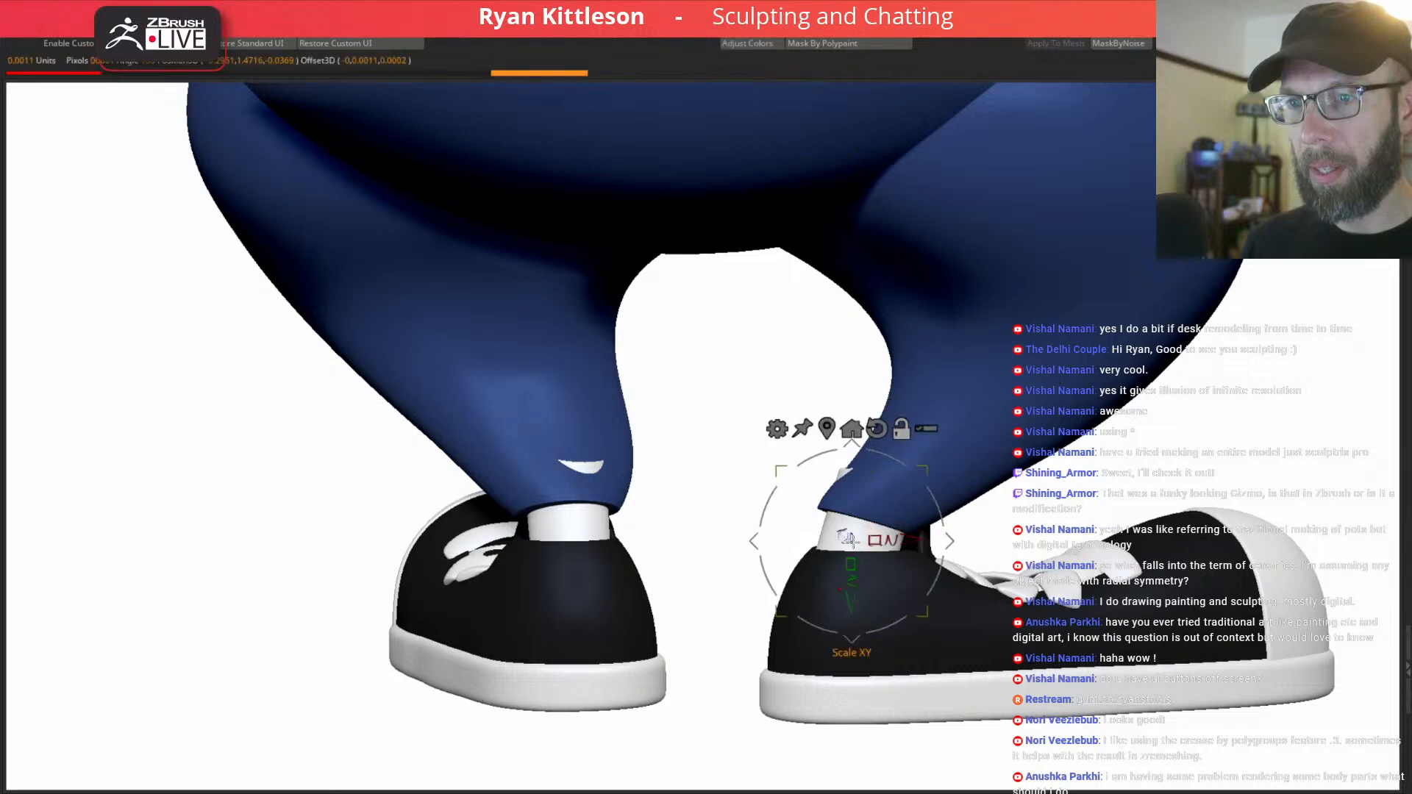
Readjust the ankle cylinder's placement with the gizmo to get a clean pants hem without white patches.
key(alt+s)
key(alt+s)
mouse_move(813, 662)
right_down()
mouse_move(842, 648)
mouse_move(847, 622)
mouse_move(827, 649)
right_up()
key(alt+s)
alt+click(836, 604)
key(alt+s)
drag(823, 650, 810, 677)
right_drag(975, 441, 982, 446)
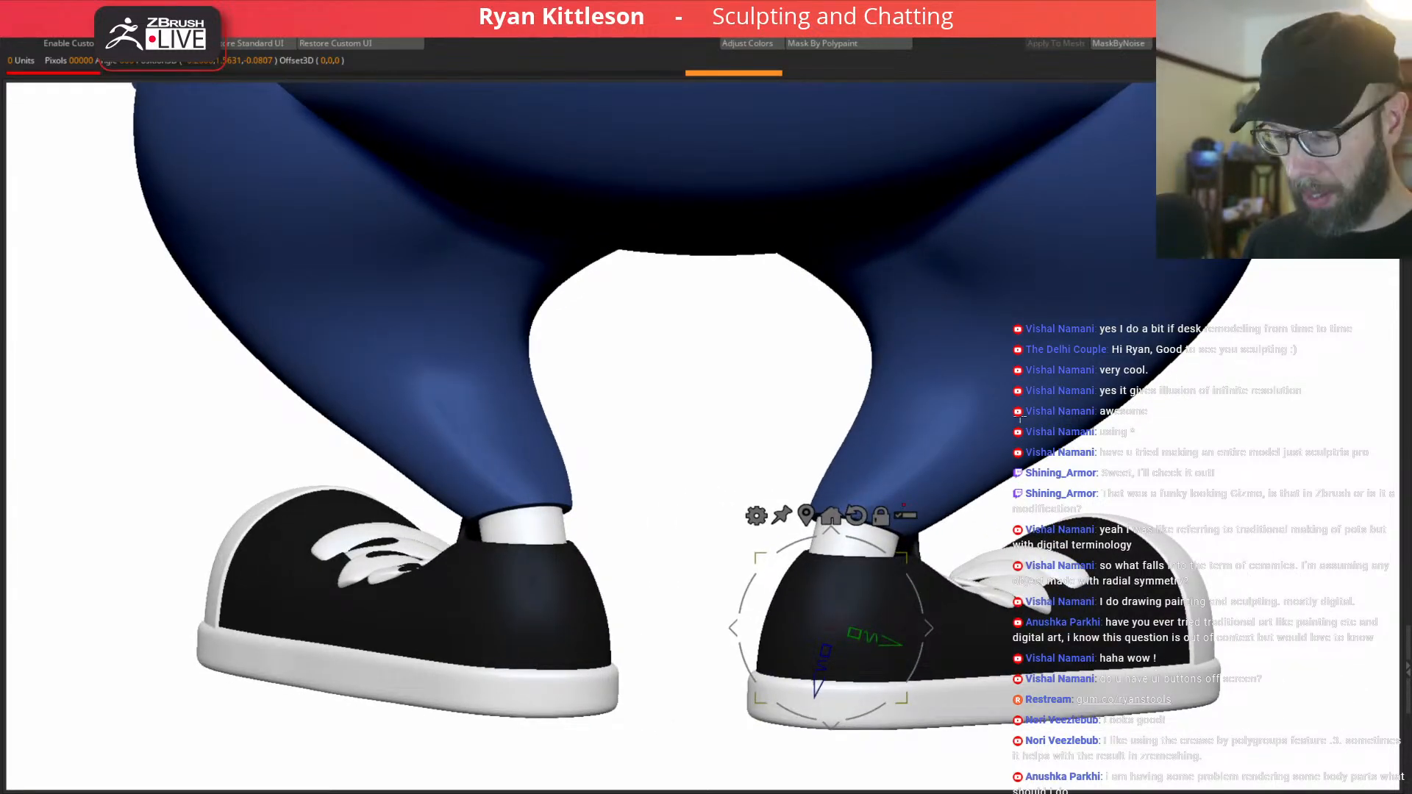
Save the tool as hoagie.ztl, replacing the existing file.
key(F2)
text(s)
key(Return)
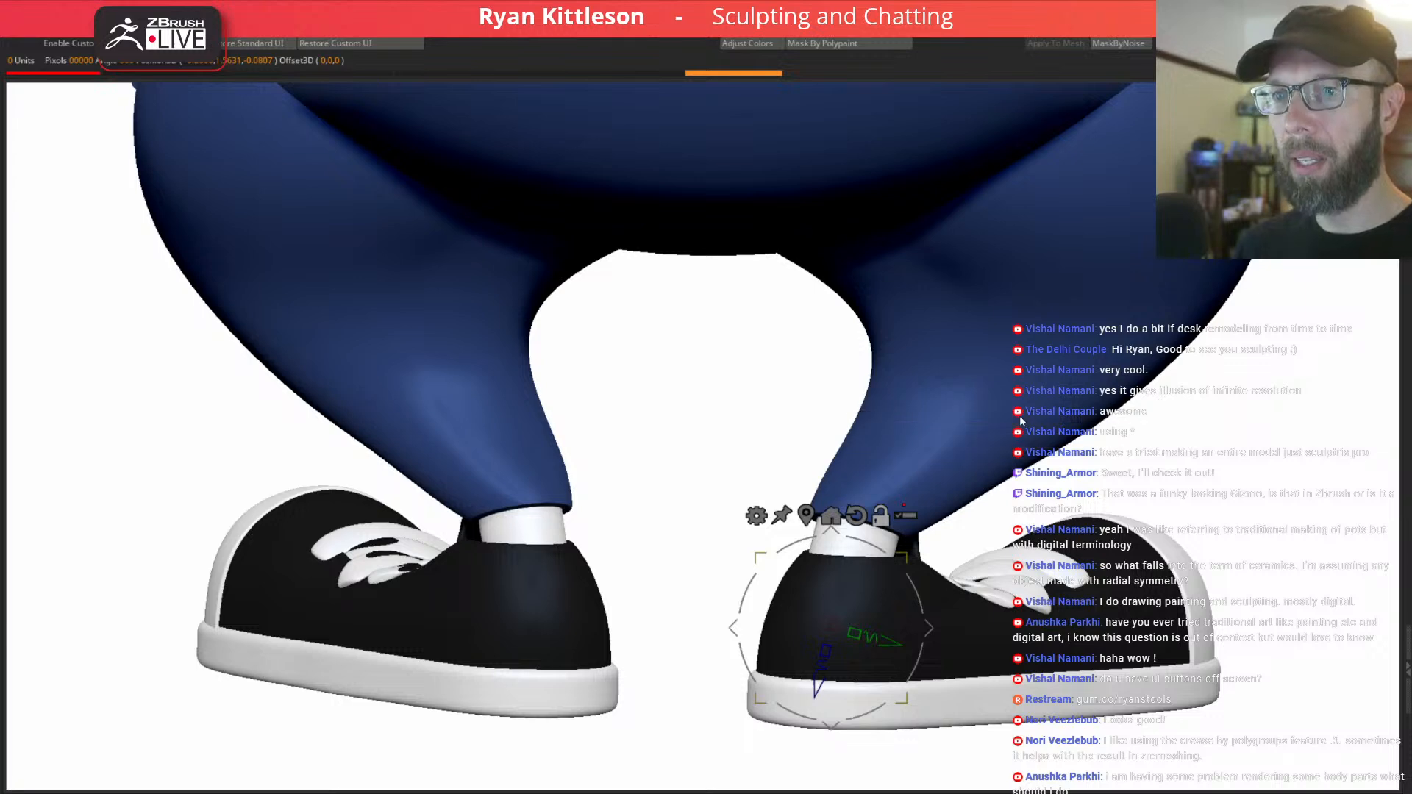
right_drag(991, 402, 1005, 390)
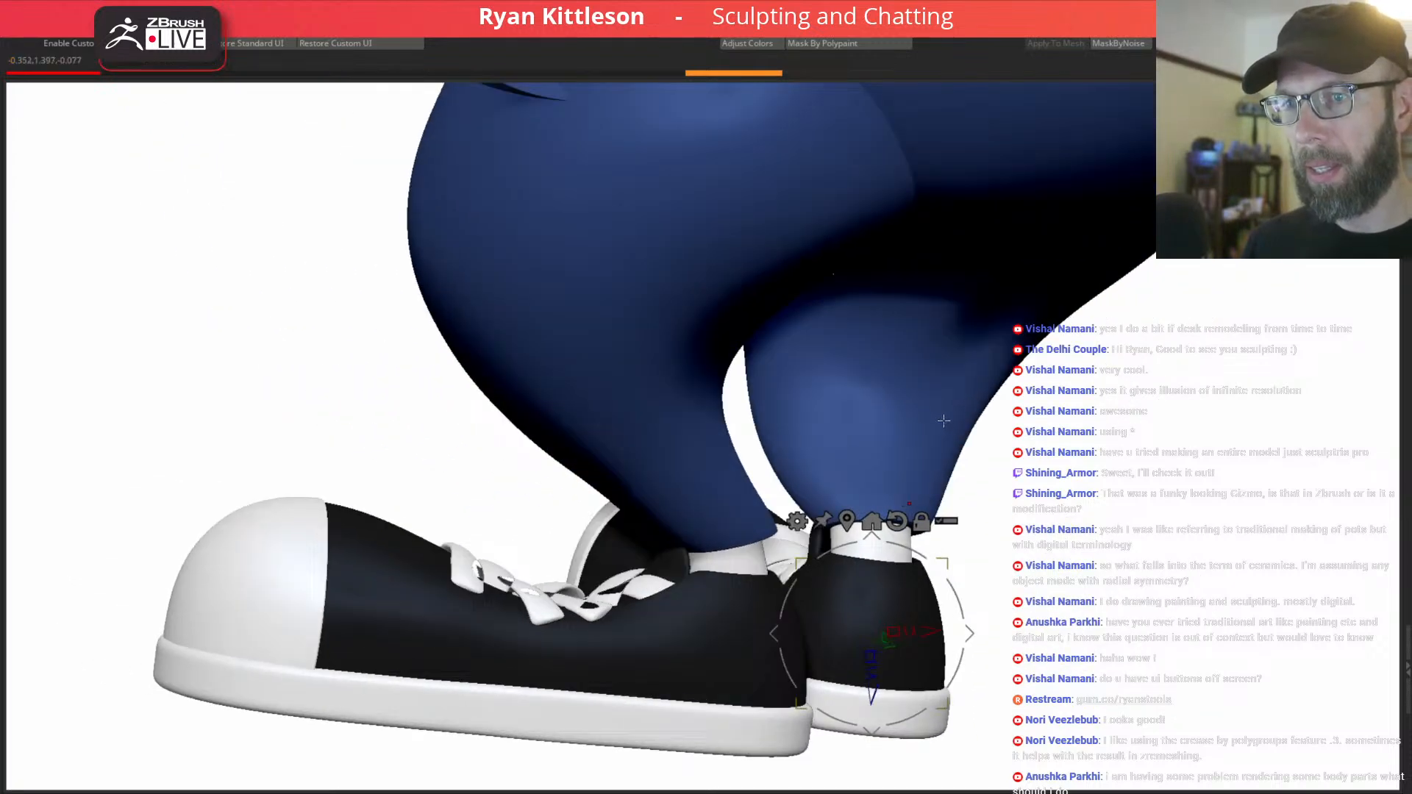
key(q)
key(ctrl+s)
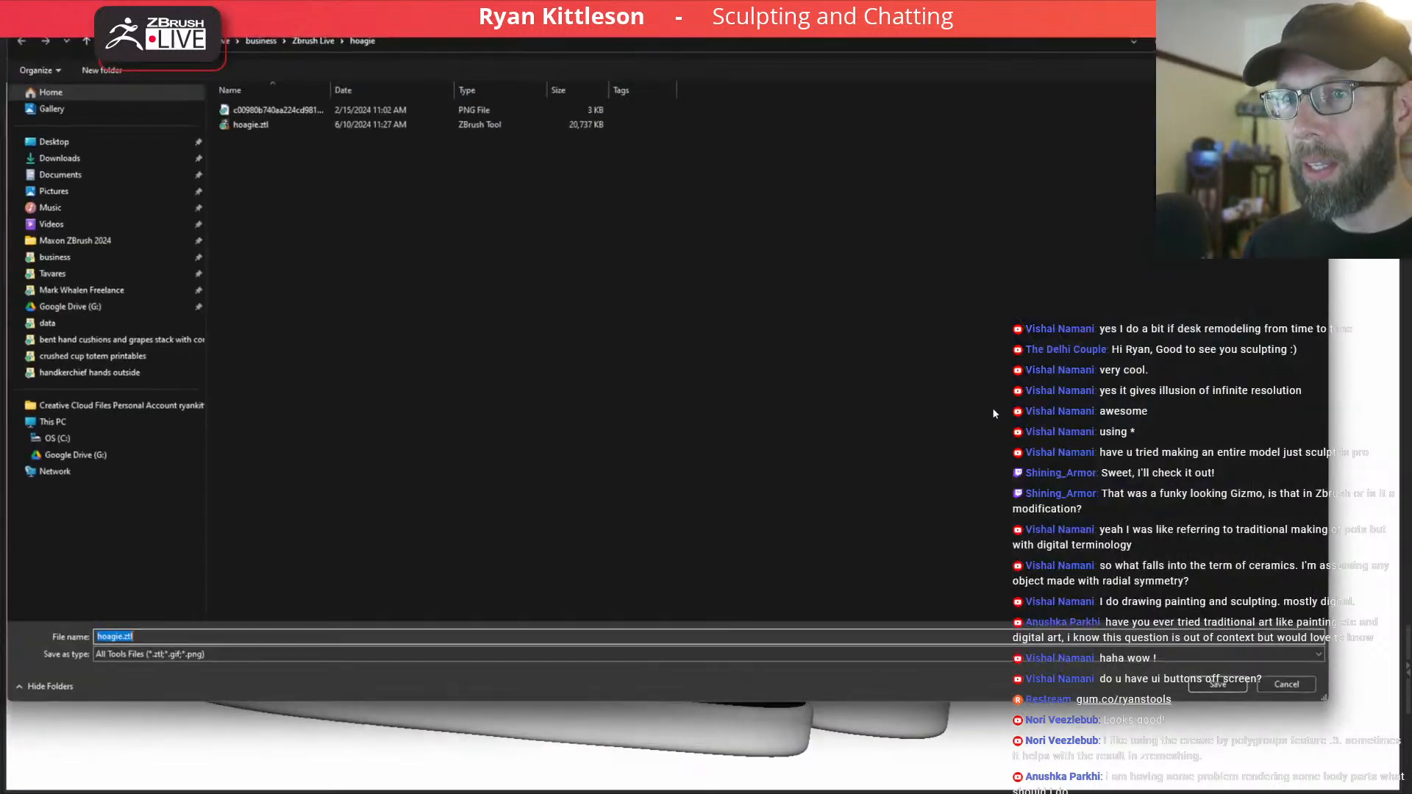
click(1218, 686)
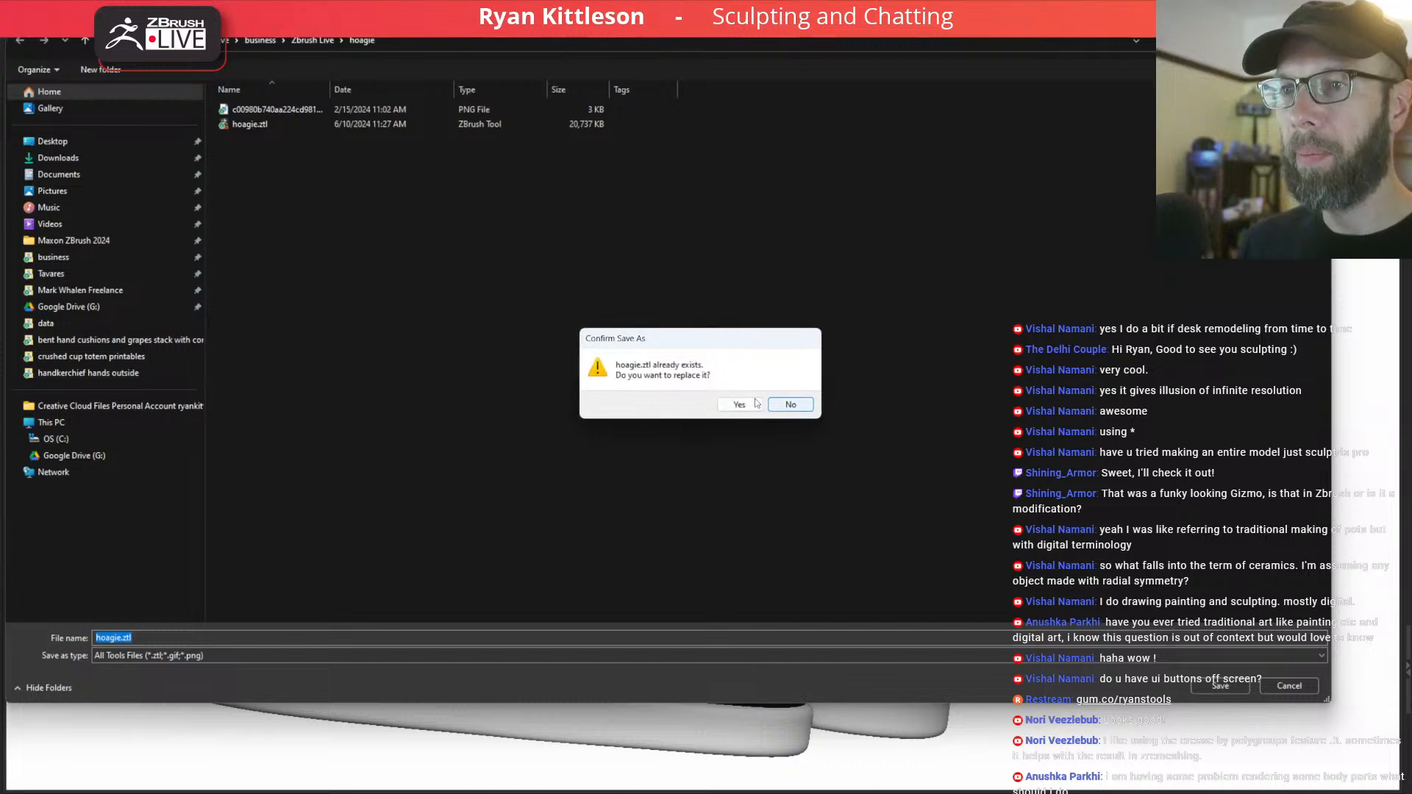
click(743, 403)
Select the ankle cylinder again and move it down with the gizmo so the pants cover more of the sock.
right_drag(912, 504, 911, 466)
alt+click(922, 531)
alt+right_drag(1060, 482, 900, 428)
drag(0, 44, 0, 132)
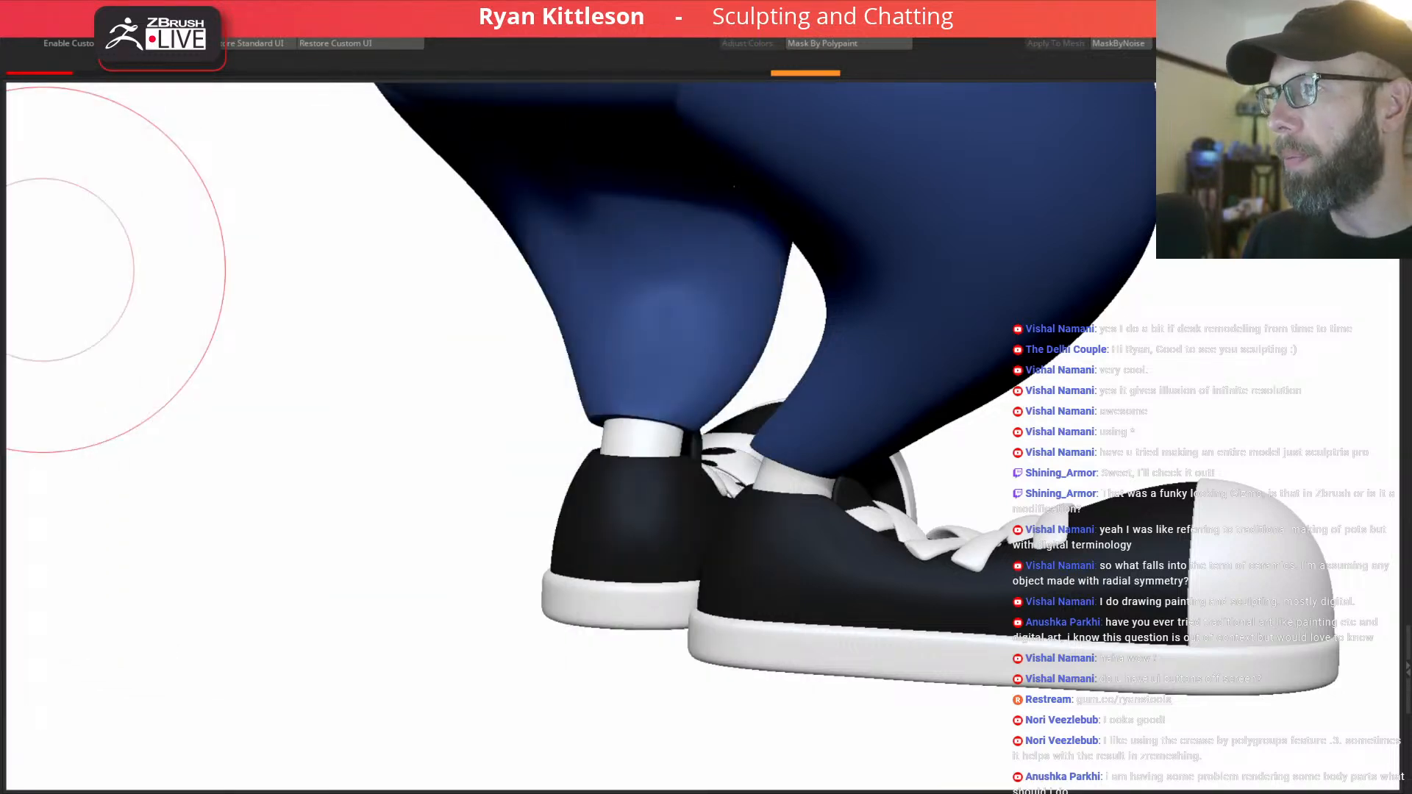
right_drag(911, 349, 963, 348)
key(w)
right_drag(717, 427, 797, 468)
drag(793, 470, 793, 495)
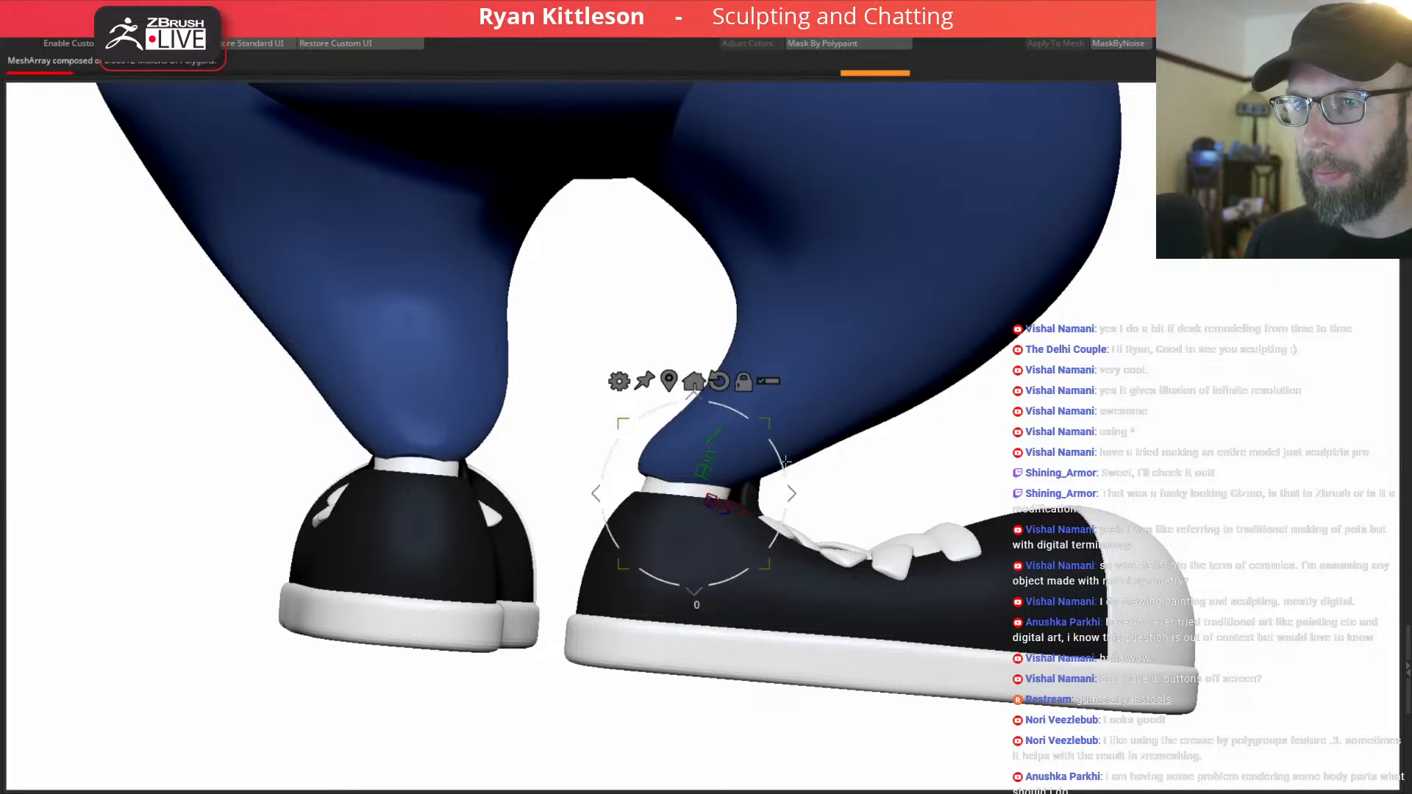
Select the pants legs, resize the brush and refine the leg contours just above the shoes.
right_drag(835, 410, 882, 402)
alt+click(814, 393)
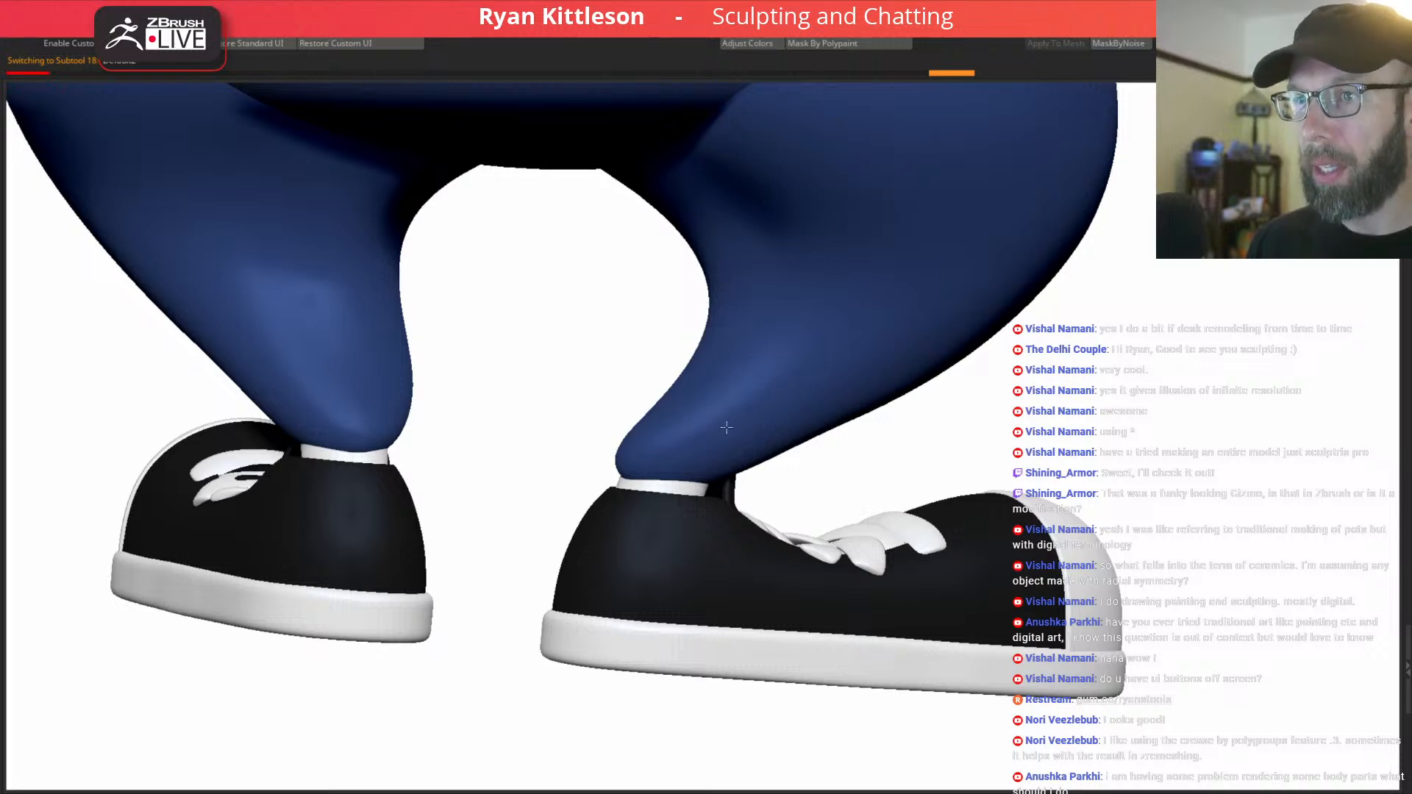
key(space)
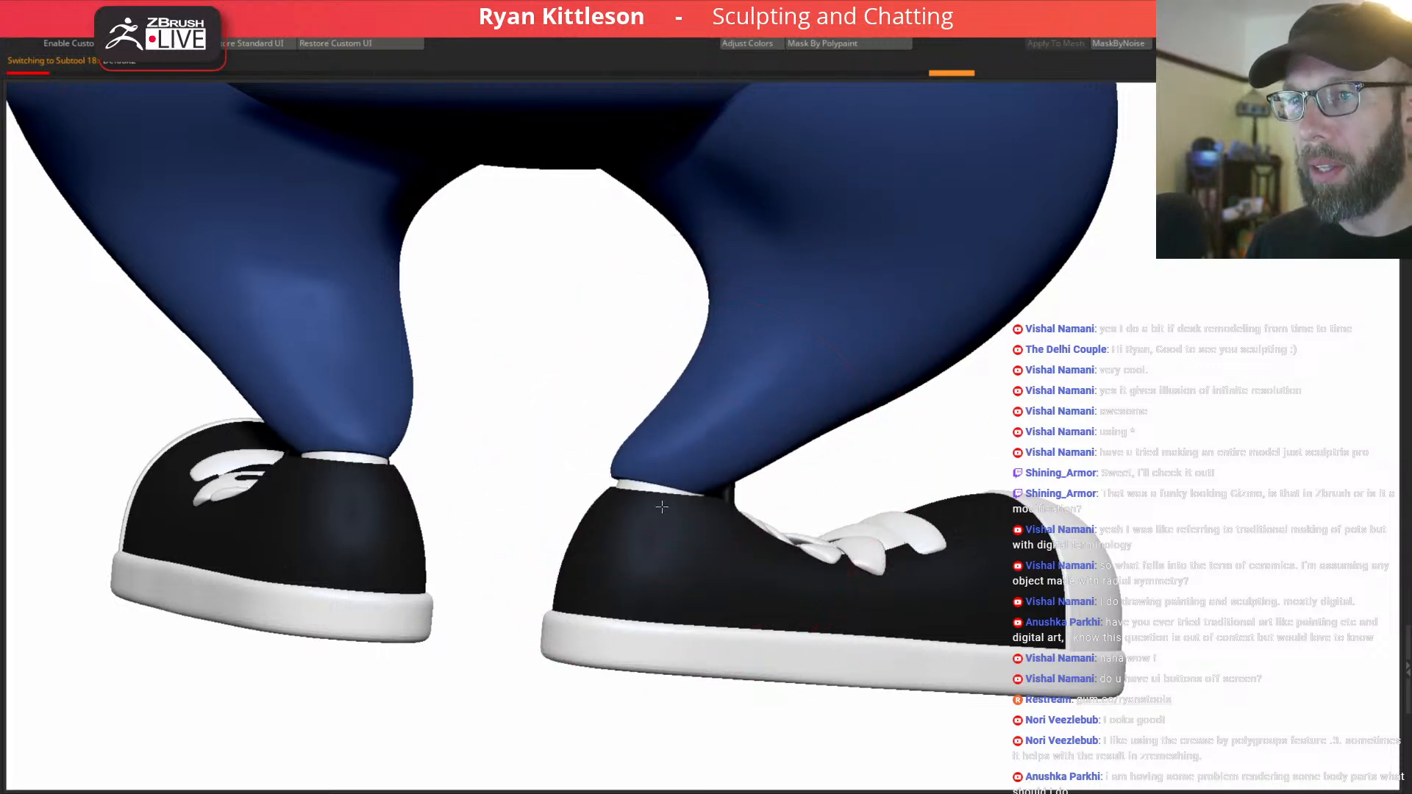
right_drag(728, 447, 470, 441)
mouse_move(657, 447)
right_down()
mouse_move(756, 466)
mouse_move(724, 464)
mouse_move(762, 485)
mouse_move(670, 473)
mouse_move(694, 463)
right_up()
key(space)
drag(695, 461, 665, 461)
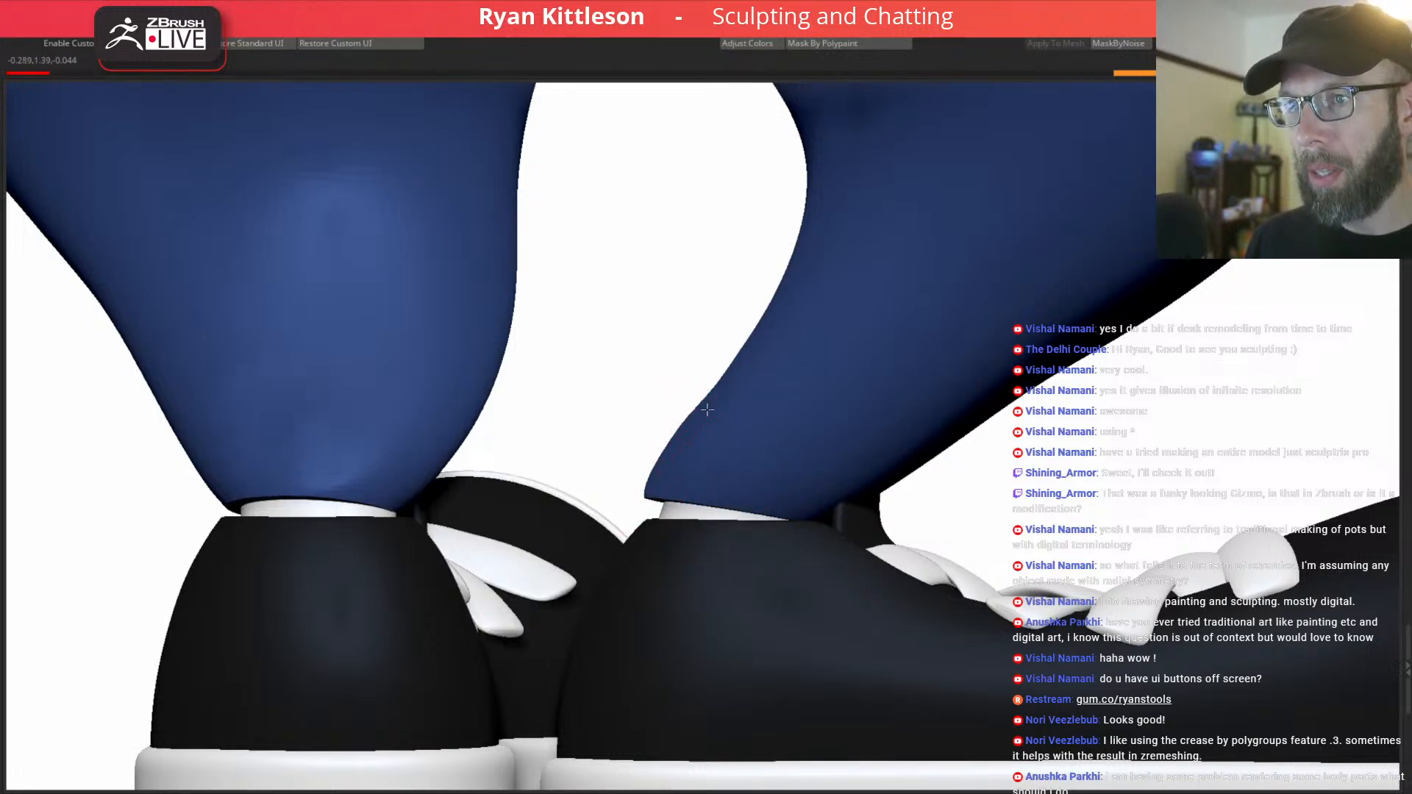
Isolate the pants legs, mask their rounded lower ends and invert the mask.
right_drag(706, 440, 595, 411)
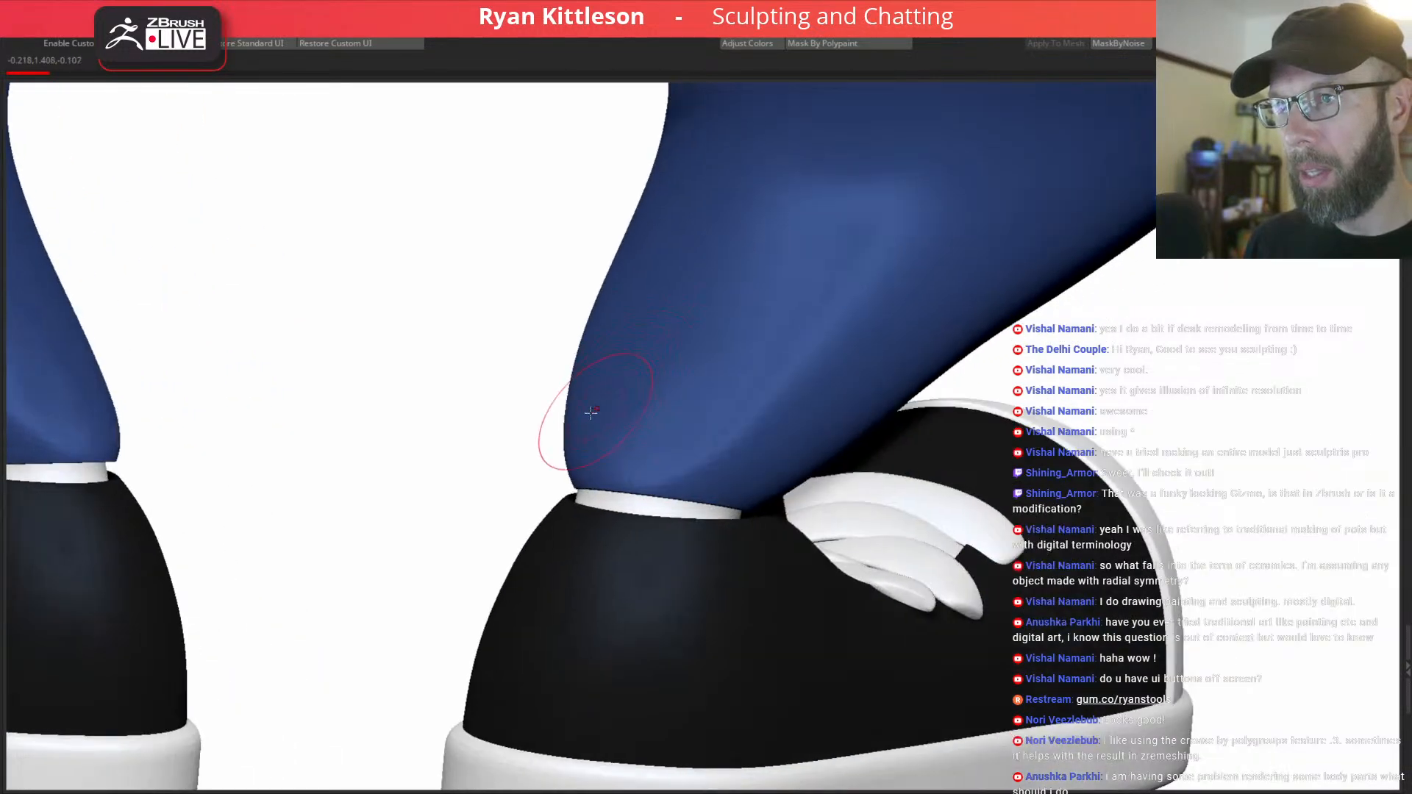
key(shift+alt+s)
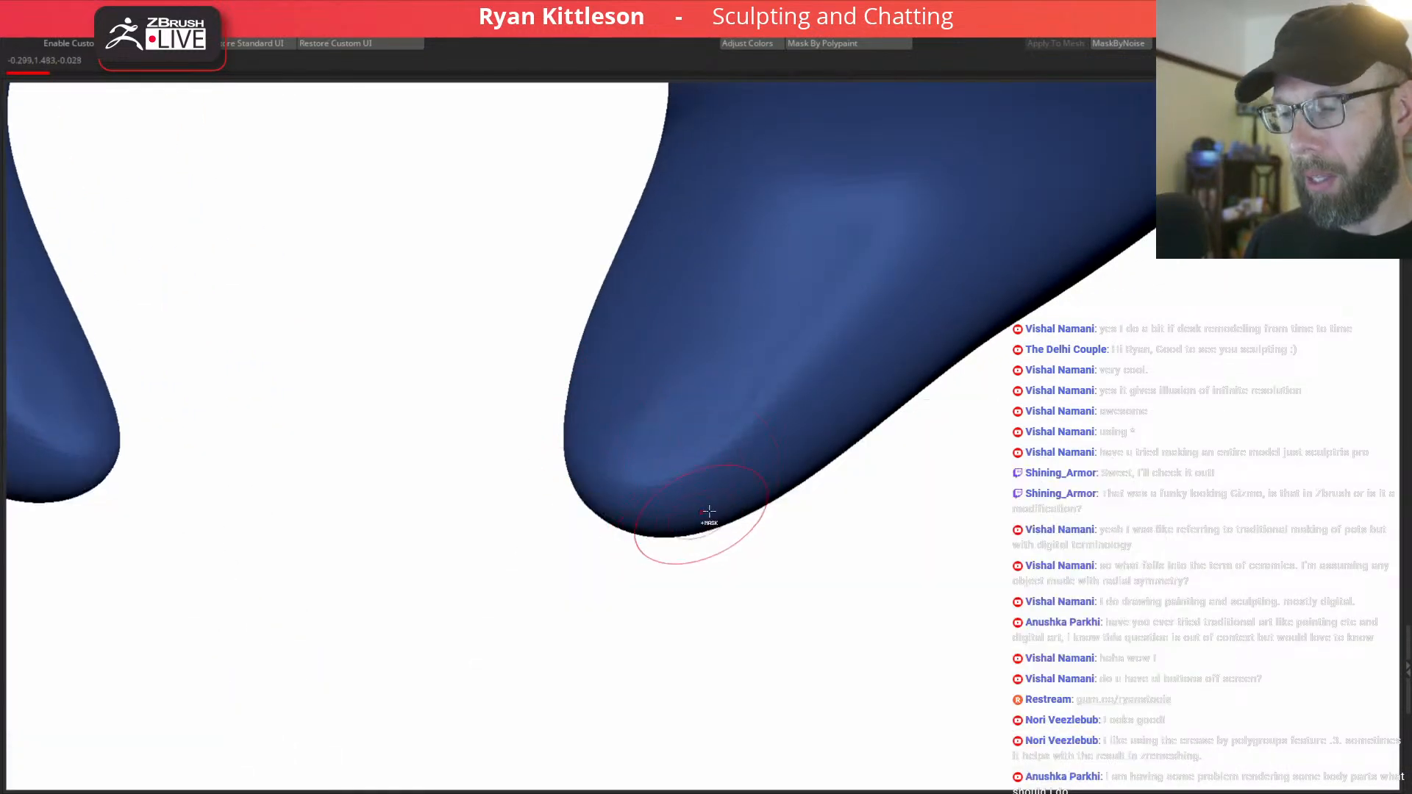
mouse_move(726, 505)
ctrl+mouse_down()
mouse_move(403, 577)
mouse_move(861, 566)
ctrl+mouse_up()
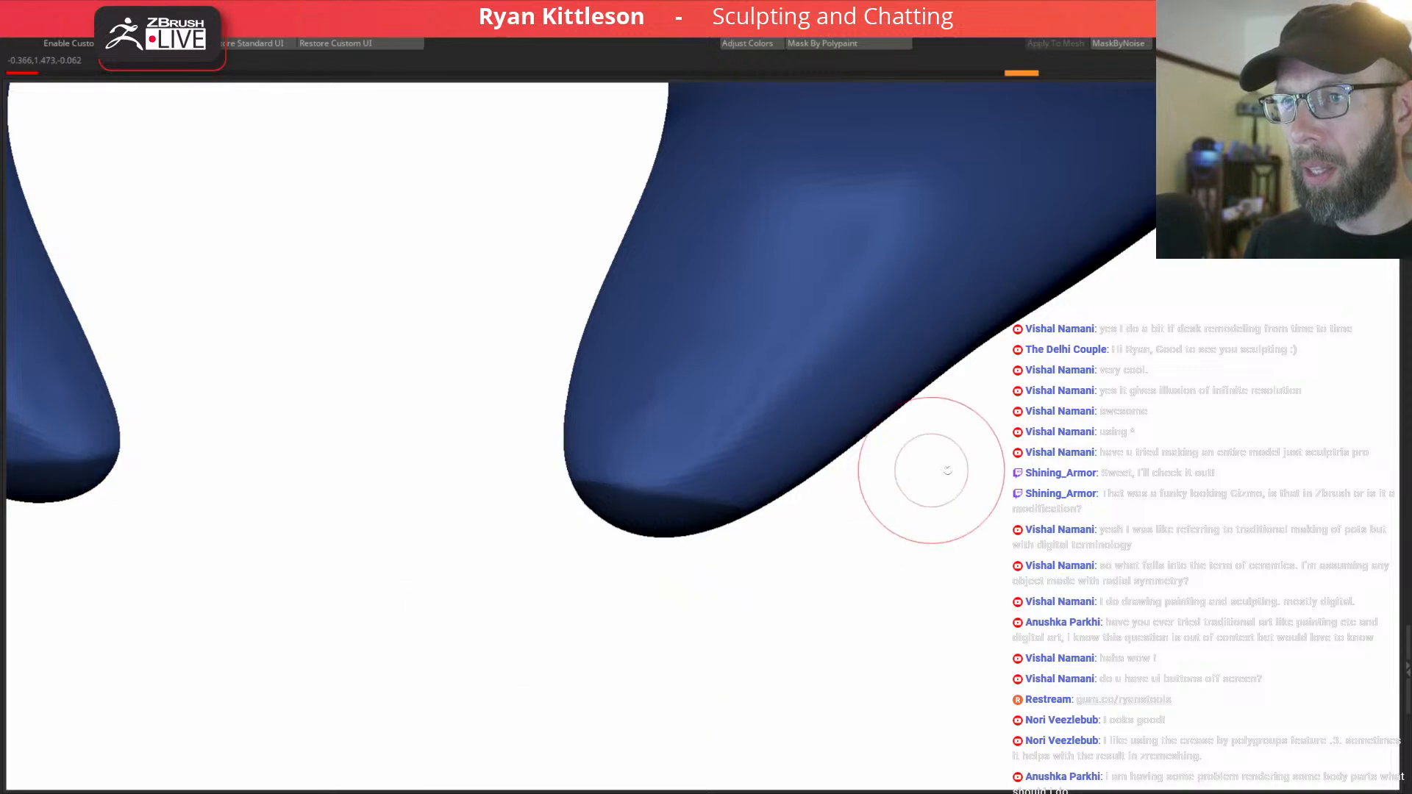
ctrl+click(964, 483)
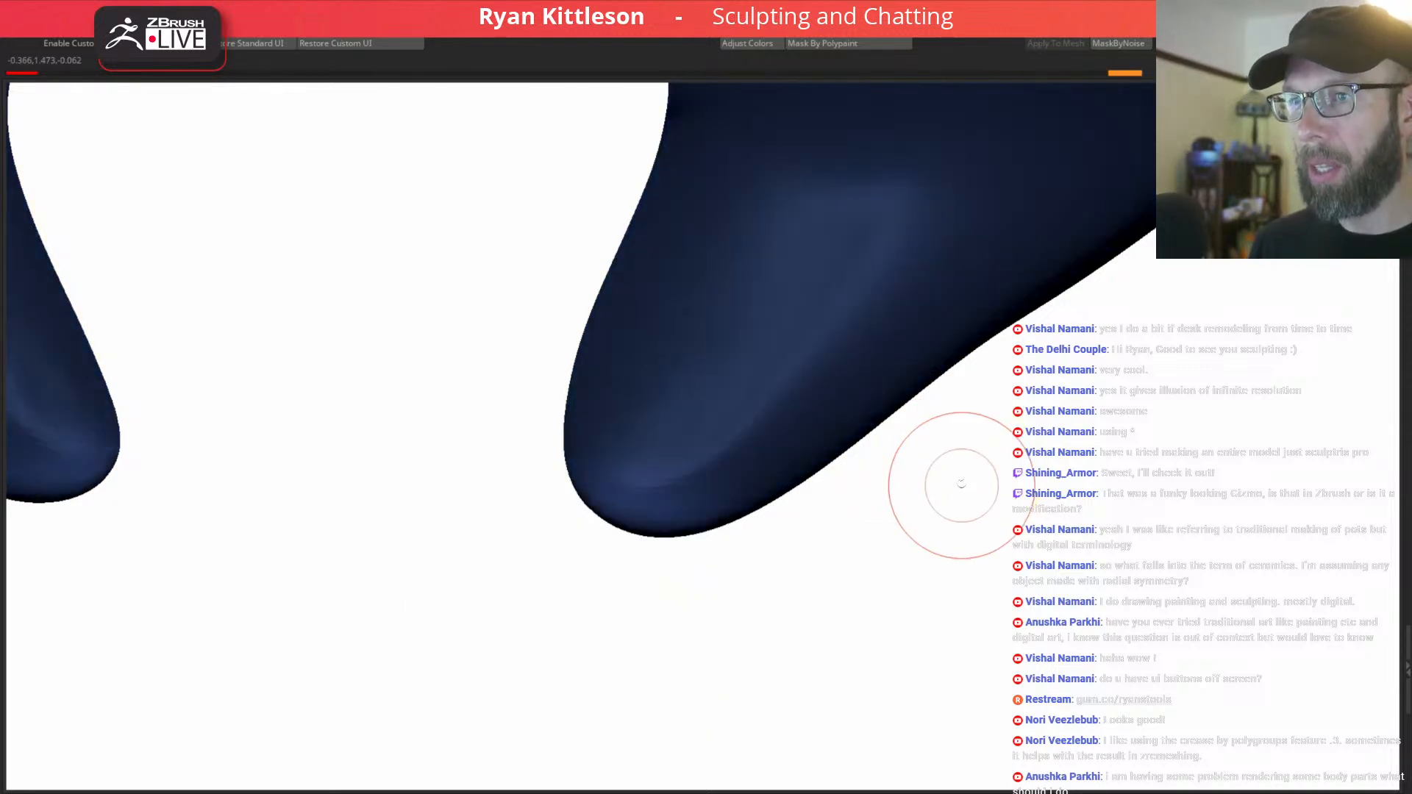
key(shift+alt+s)
ctrl+click(1206, 358)
Resize the brush and smooth the inner contour of the pants leg above the ankle.
key(space)
drag(631, 387, 639, 387)
shift+drag(620, 328, 578, 378)
mouse_move(606, 267)
shift+mouse_down()
mouse_move(650, 236)
mouse_move(580, 349)
shift+mouse_up()
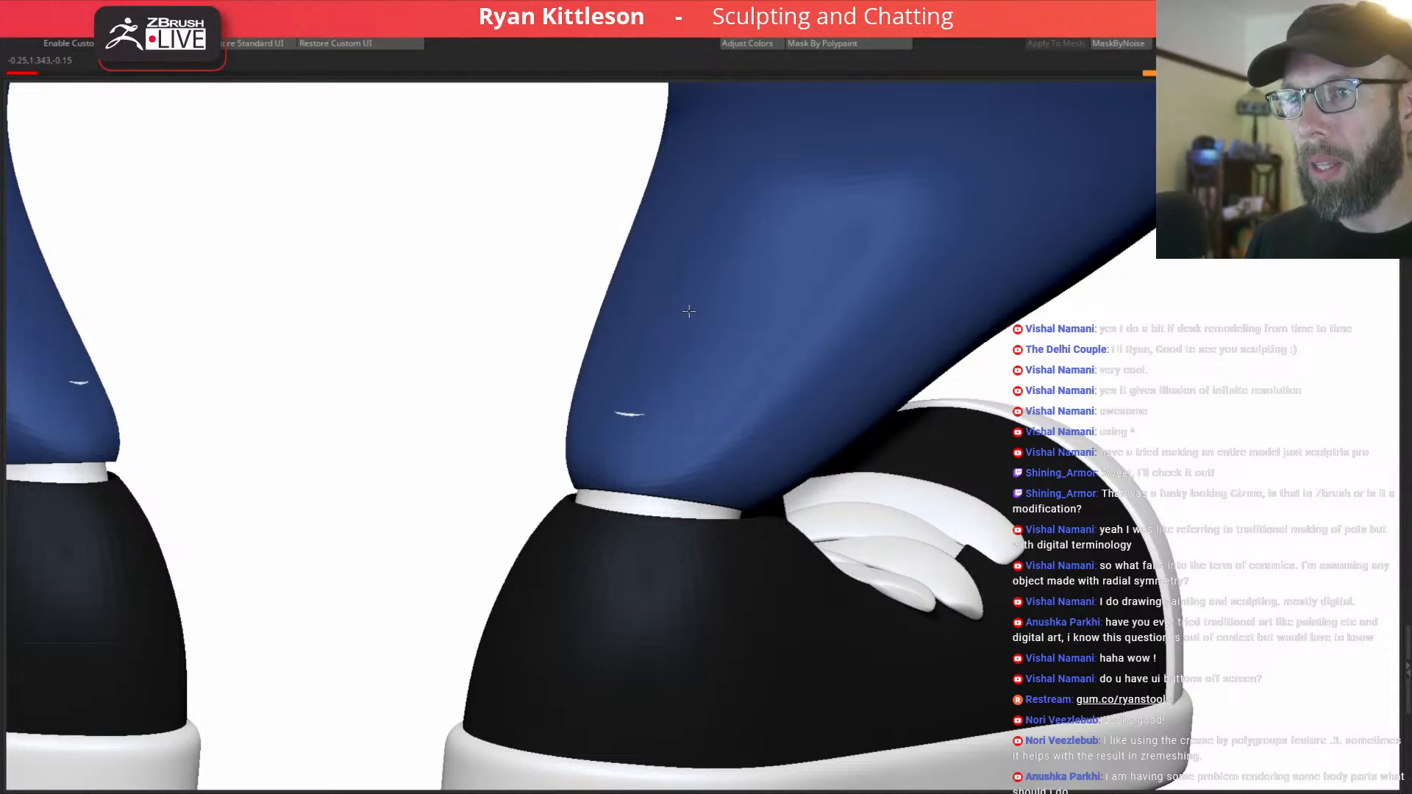
Resize the brush and reshape the back of the pants leg's lower end just above the shoe.
mouse_move(699, 415)
right_down()
mouse_move(626, 400)
mouse_move(672, 404)
right_up()
key(space)
key(space)
drag(673, 404, 643, 411)
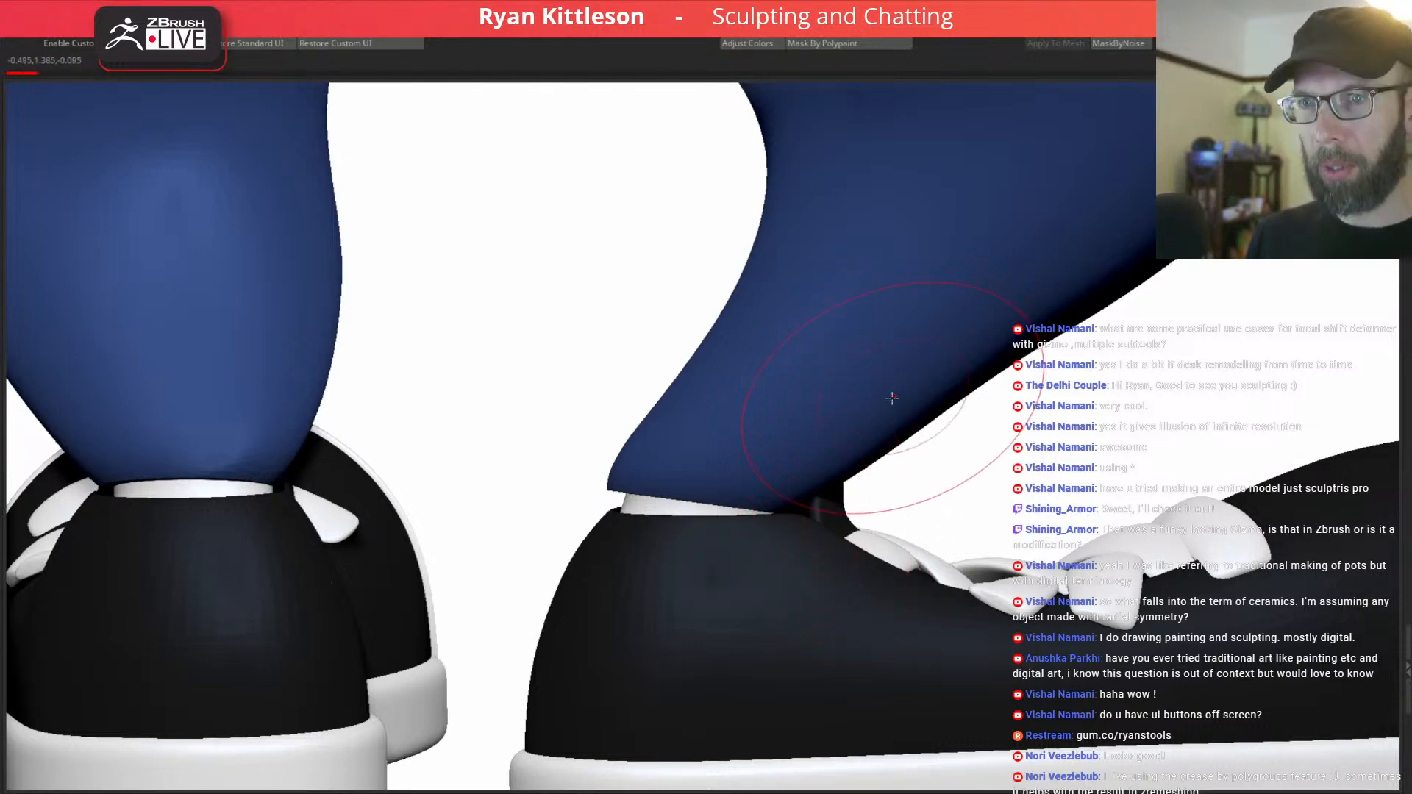
ctrl+right_drag(896, 356, 735, 212)
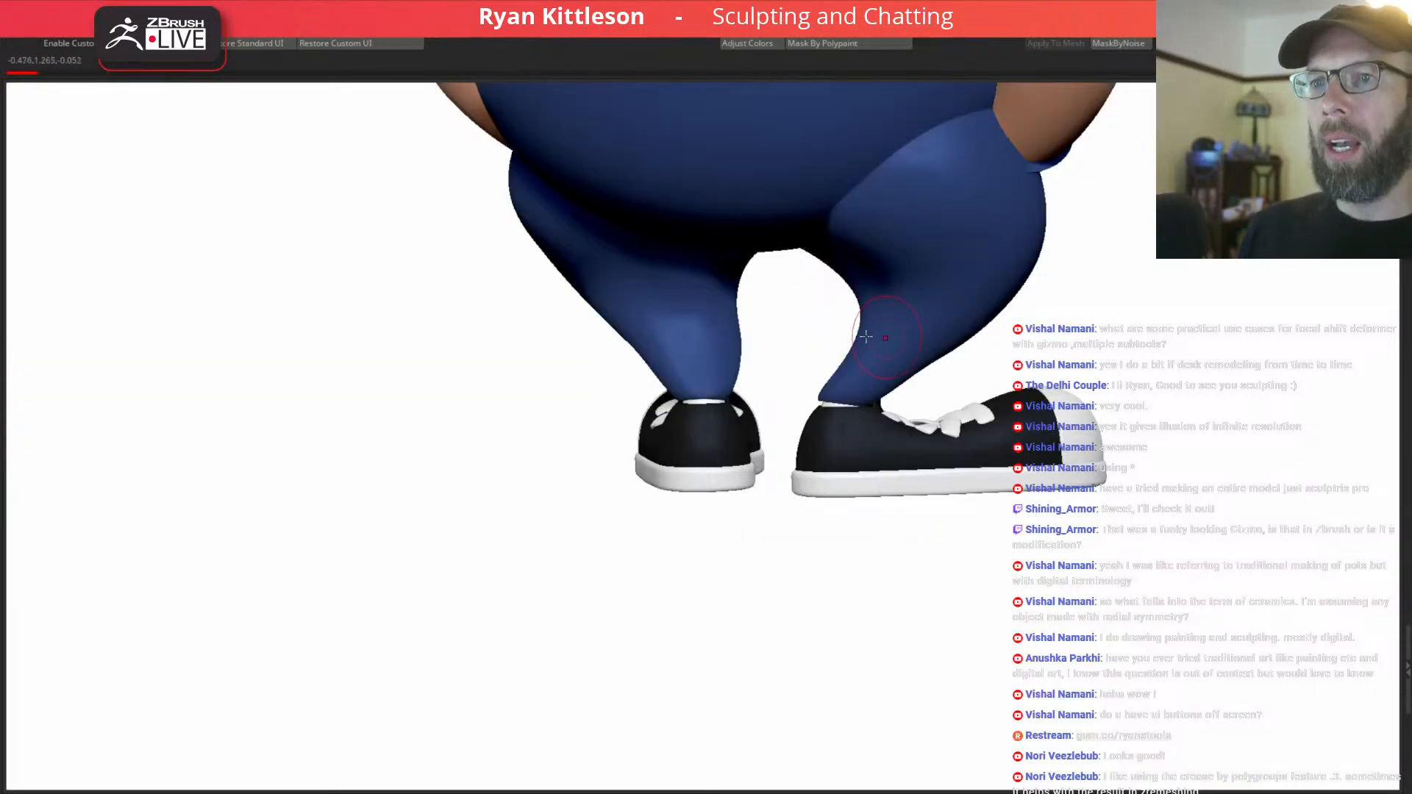
right_drag(883, 336, 804, 324)
right_drag(941, 301, 918, 326)
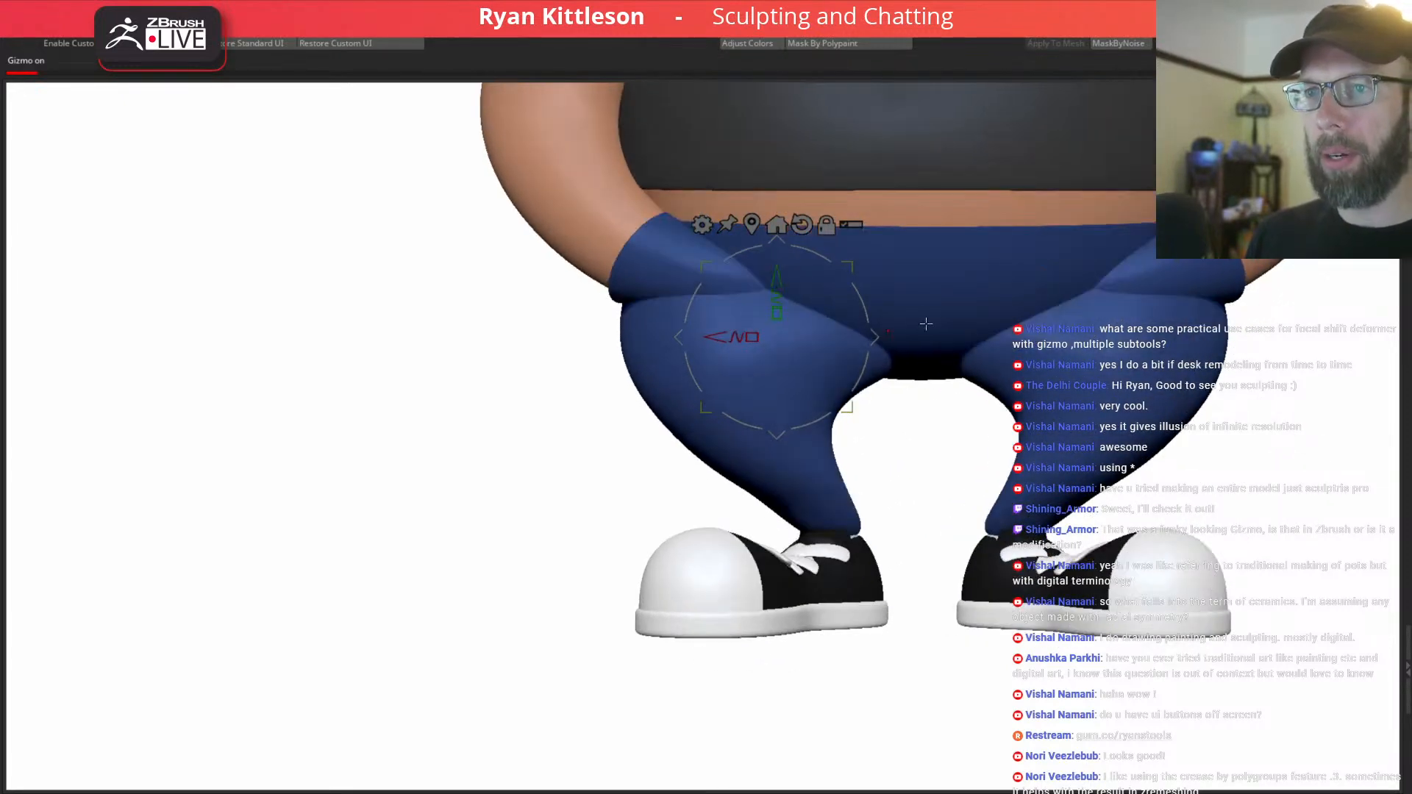
Place the gizmo on the thigh of the pants leg and try to move it using a focal shift of 81.
click(818, 366)
key(alt+s)
key(alt+s)
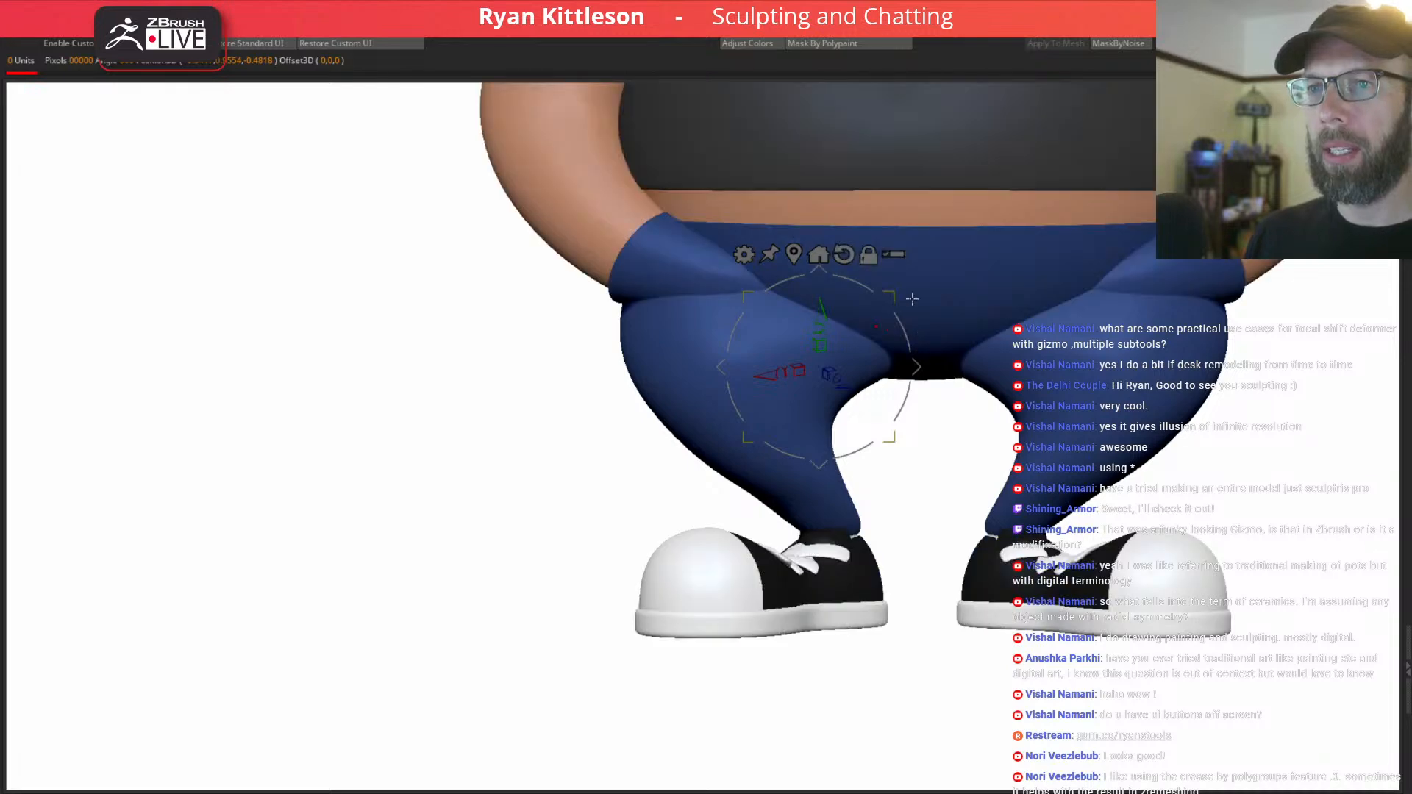
drag(914, 368, 851, 364)
key(ctrl+z)
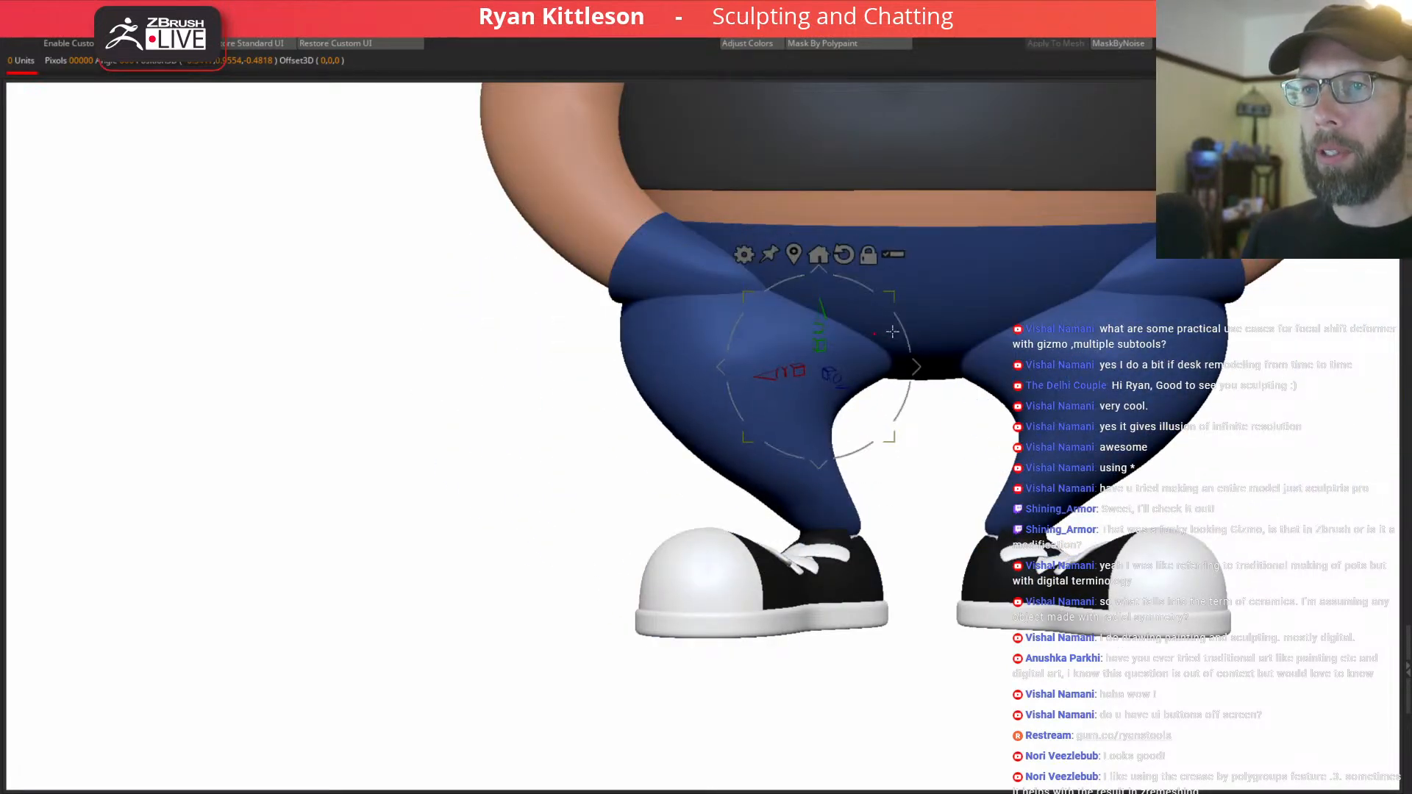
key(space)
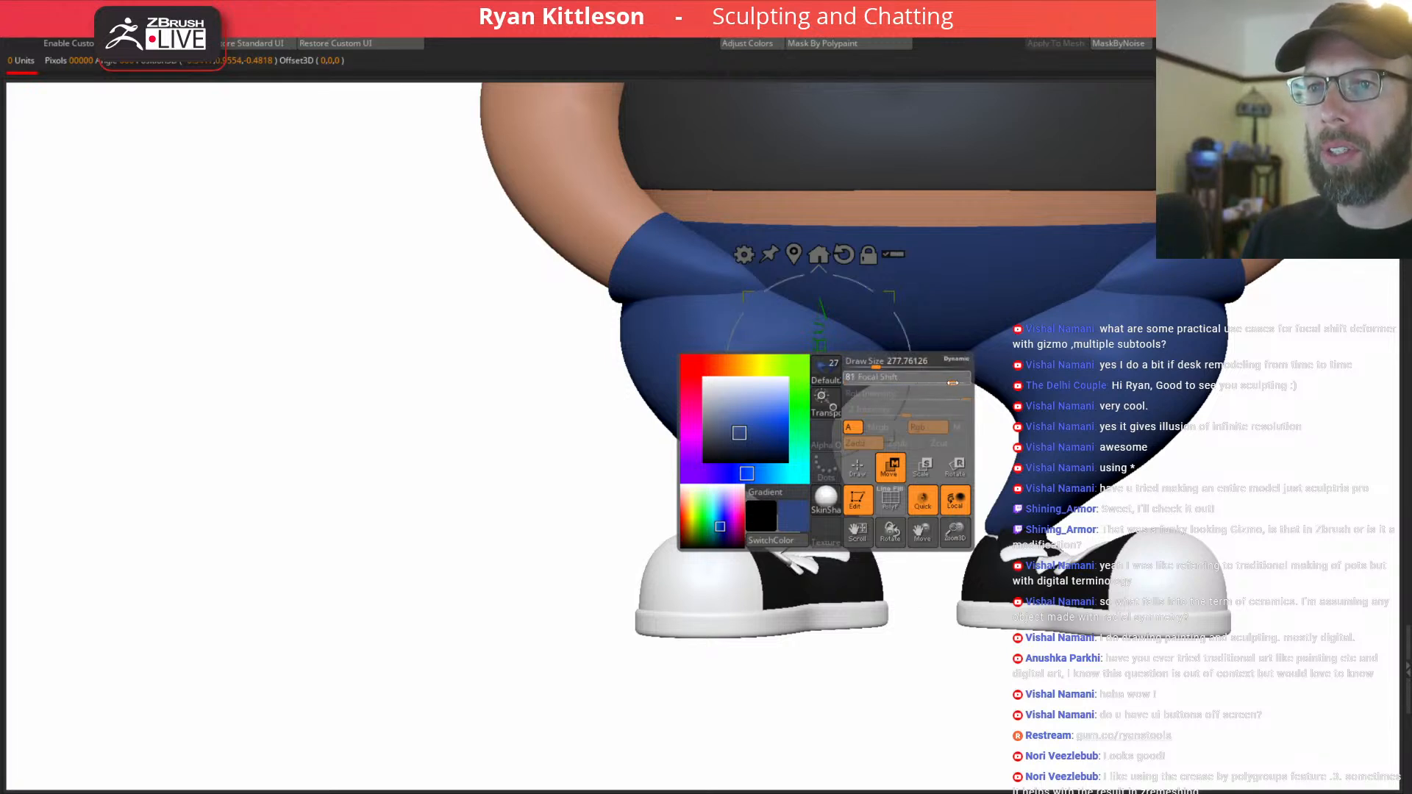
drag(879, 371, 440, 550)
key(ctrl+z)
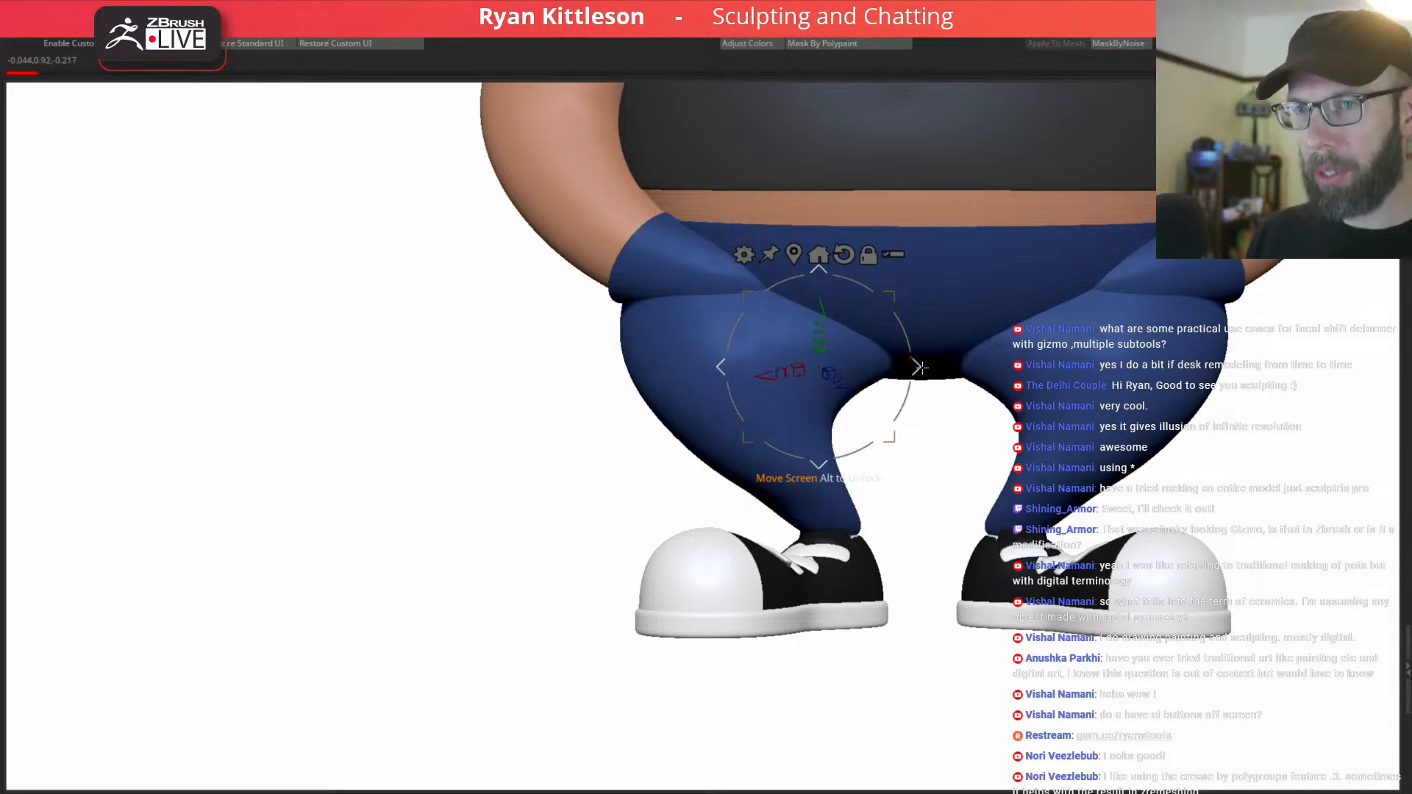
Relocate the gizmo to the outer edge of the thigh without moving the mesh and test a focal shift of 94.
alt+drag(916, 367, 686, 368)
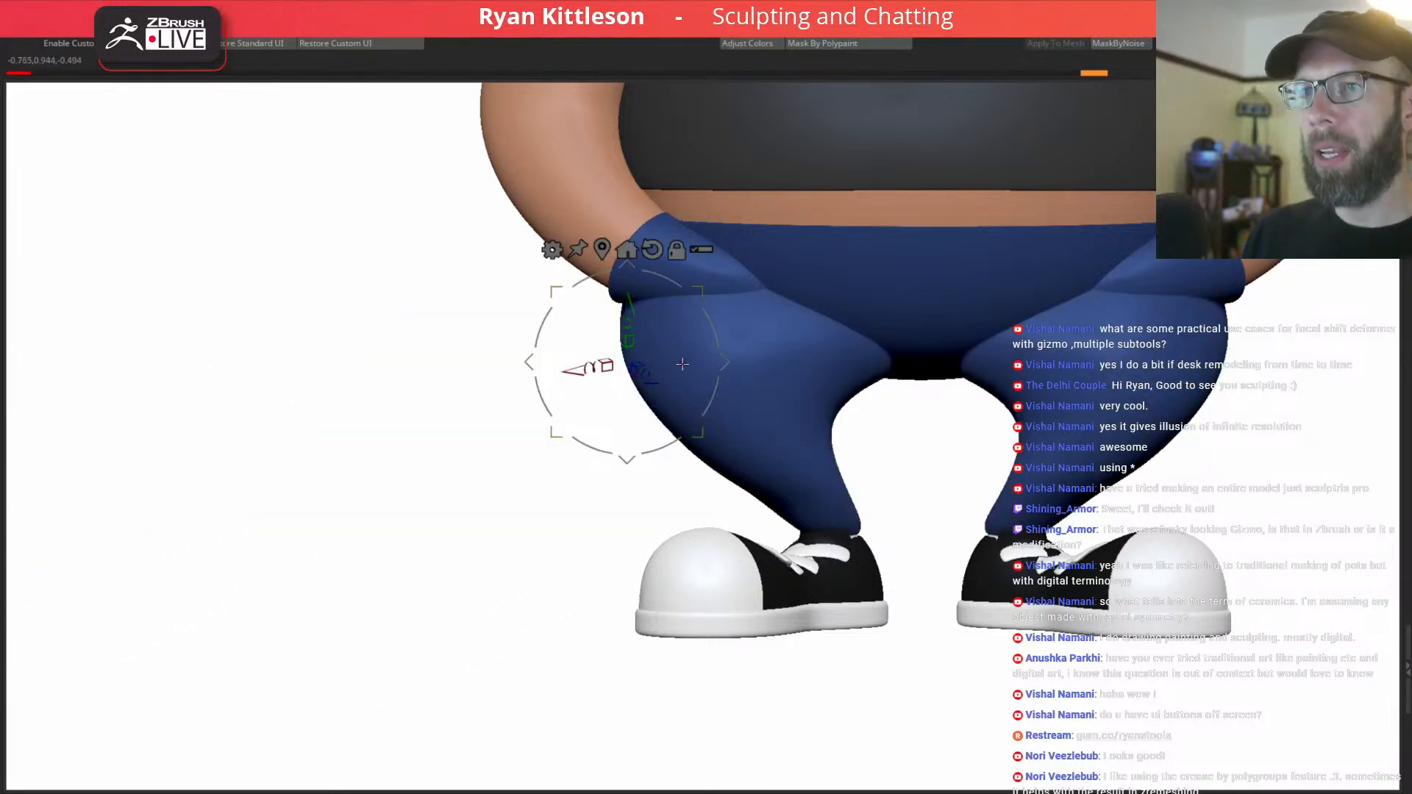
key(space)
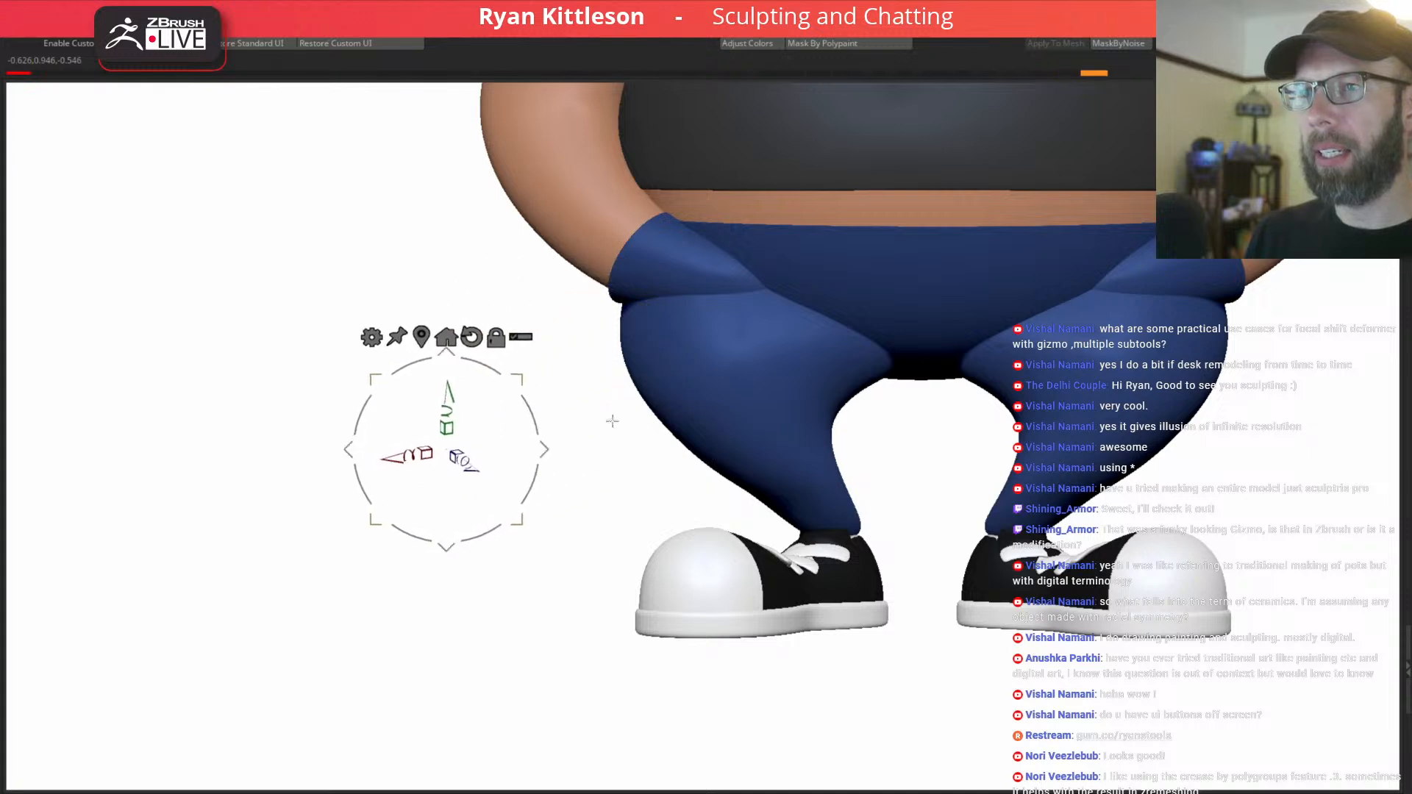
key(space)
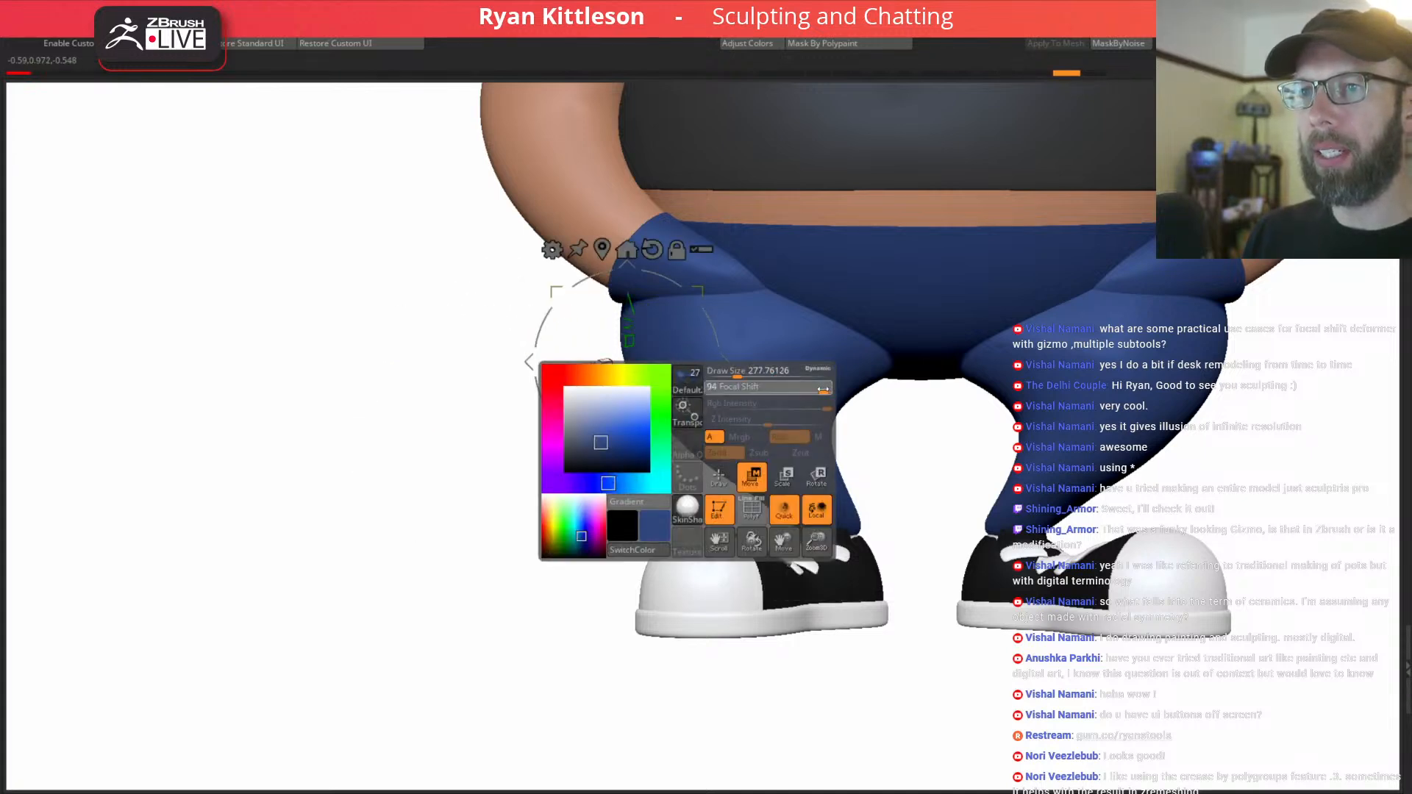
mouse_move(724, 366)
mouse_down()
mouse_move(509, 431)
mouse_move(253, 557)
mouse_move(170, 638)
mouse_move(285, 549)
mouse_move(779, 388)
mouse_move(257, 548)
mouse_move(762, 417)
mouse_move(312, 518)
mouse_move(719, 364)
mouse_up()
Enable transforming all selected subtools, add the arms and legs to the selection and try moving them together with the gizmo.
click(701, 244)
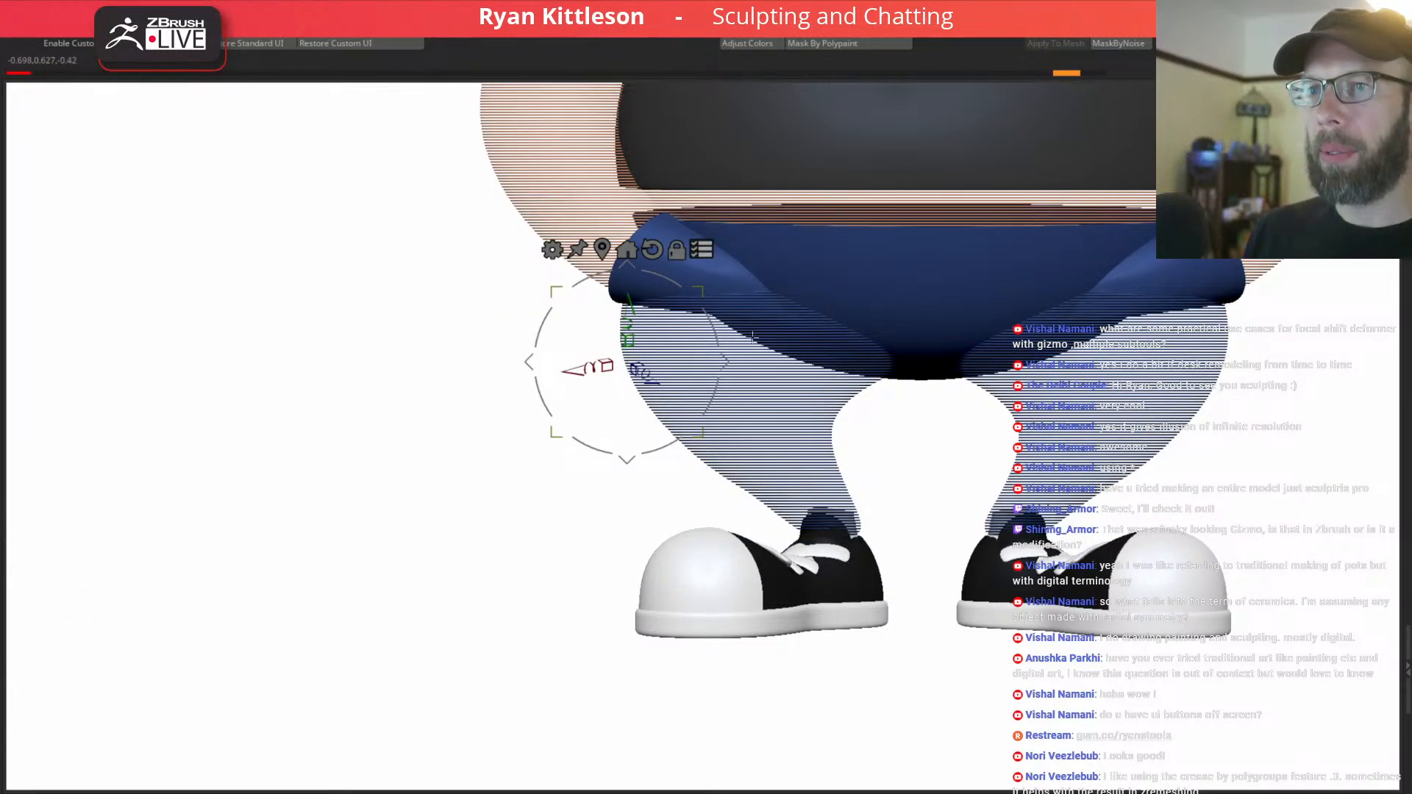
ctrl+shift+drag(504, 413, 964, 149)
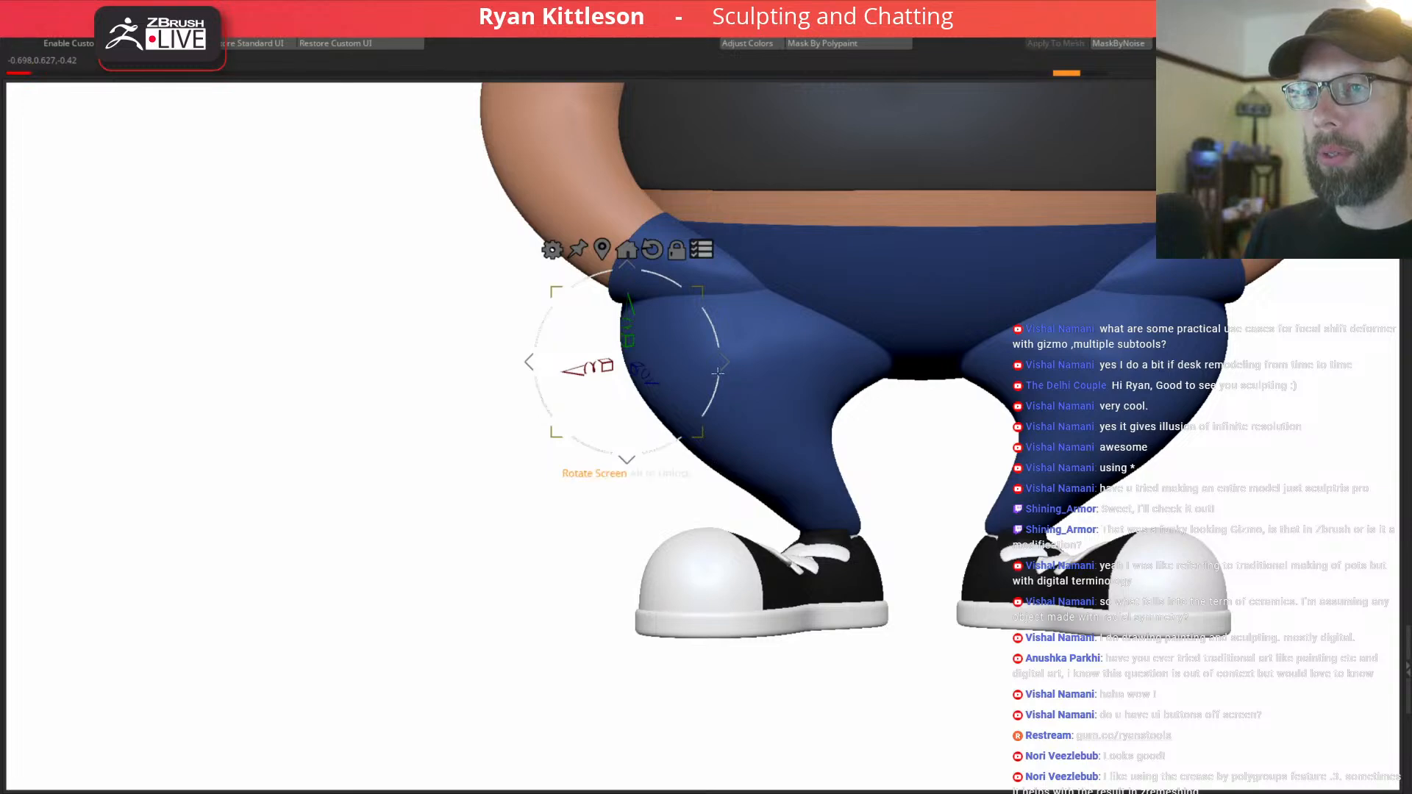
right_drag(693, 372, 169, 610)
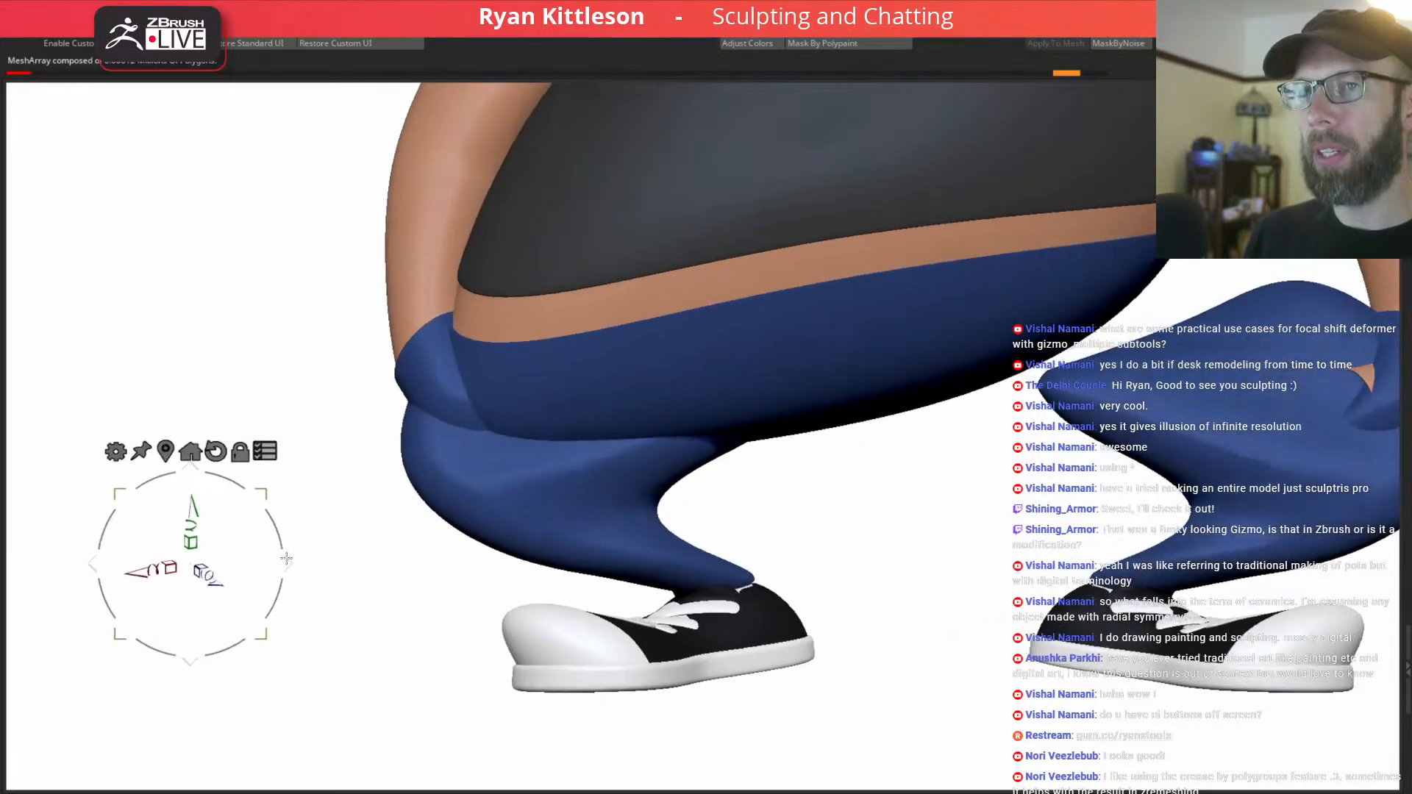
key(ctrl+z)
key(ctrl+z)
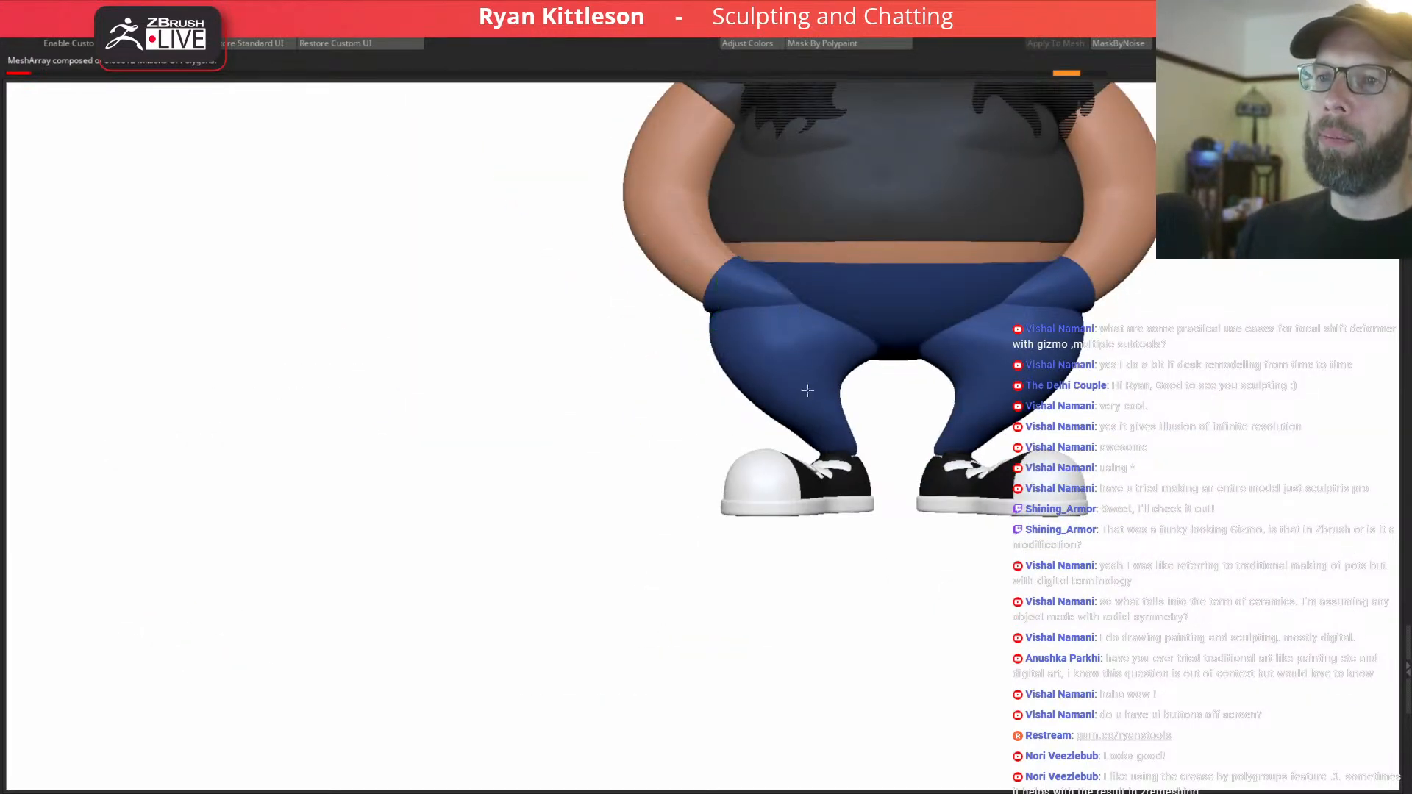
key(ctrl+z)
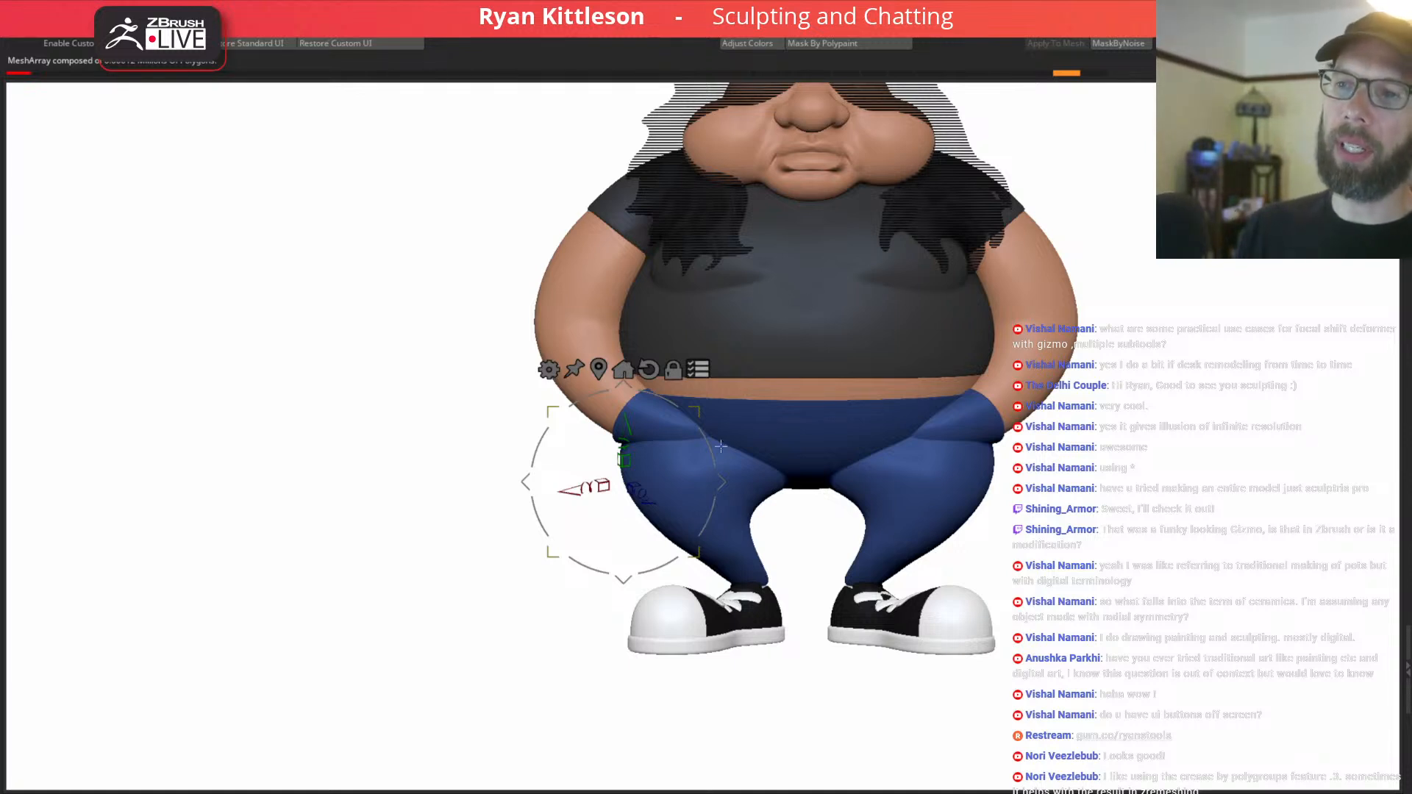
key(ctrl+z)
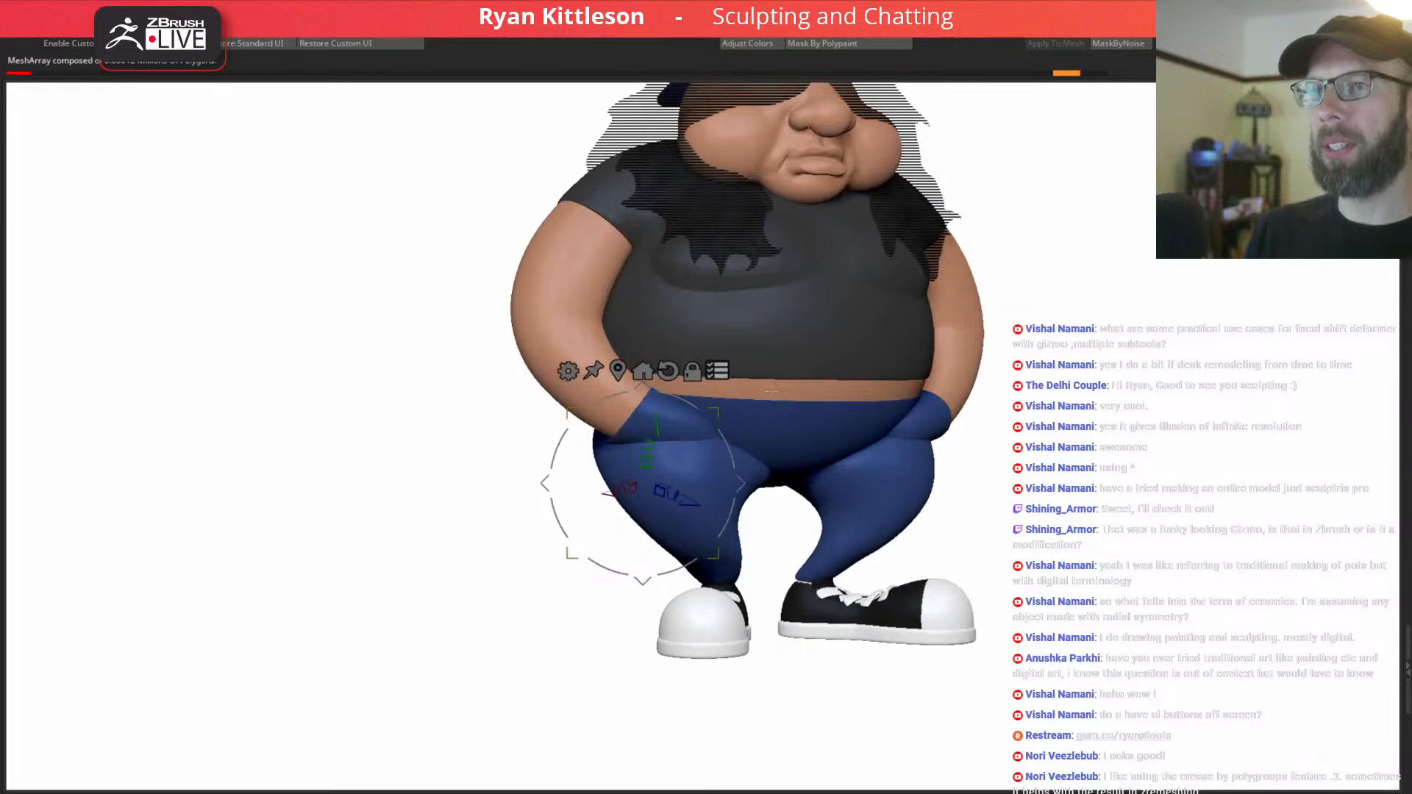
Reposition the gizmo near the character's shoulder and try deforming the selected subtools together from there.
alt+right_drag(831, 413, 799, 417)
drag(664, 534, 639, 445)
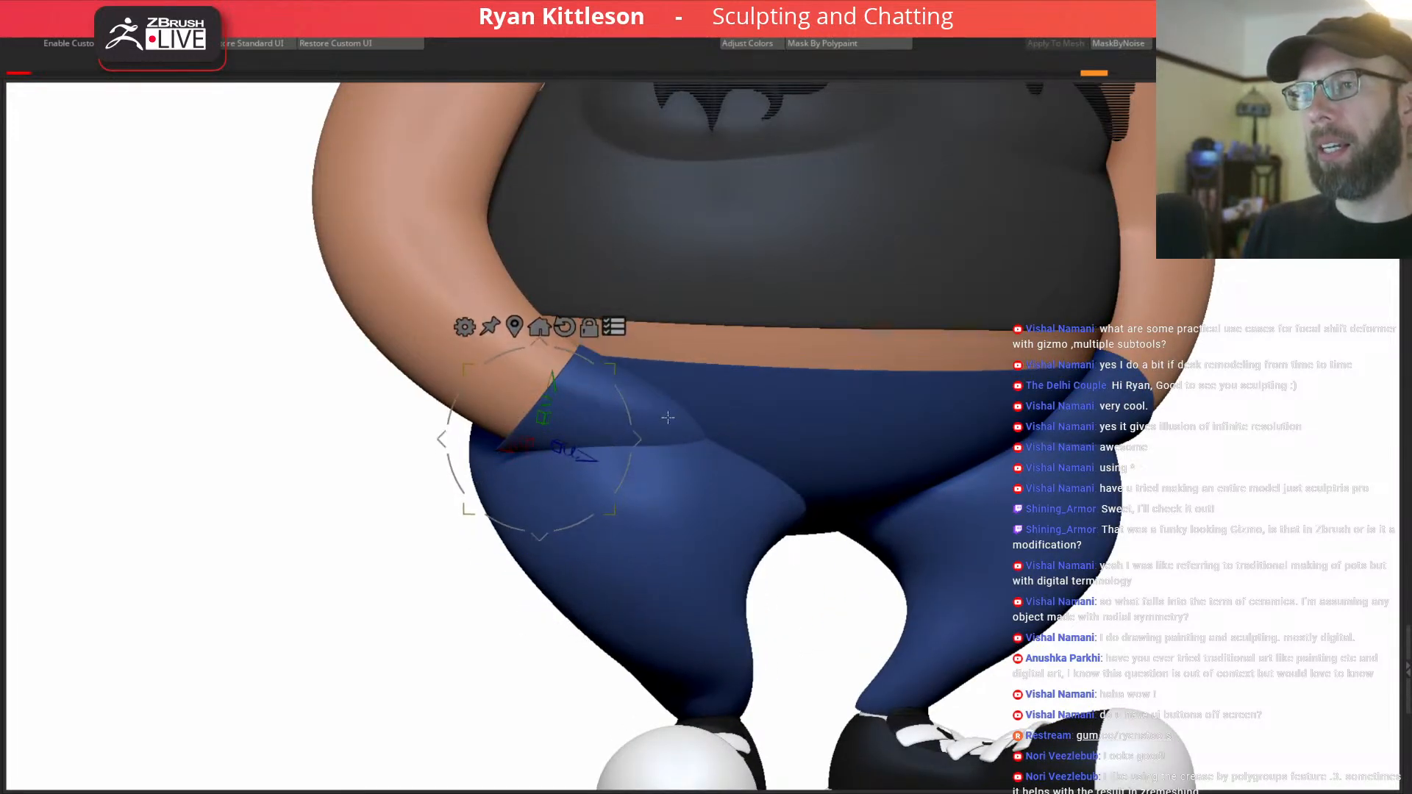
right_drag(668, 415, 799, 515)
alt+drag(704, 586, 653, 255)
key(ctrl+z)
key(space)
mouse_move(692, 211)
mouse_down()
mouse_move(603, 247)
mouse_move(657, 248)
mouse_move(619, 206)
mouse_move(564, 231)
mouse_up()
key(ctrl+z)
Set the draw size to 5.32439 and the focal shift to 96, and turn off transforming all selected subtools.
key(space)
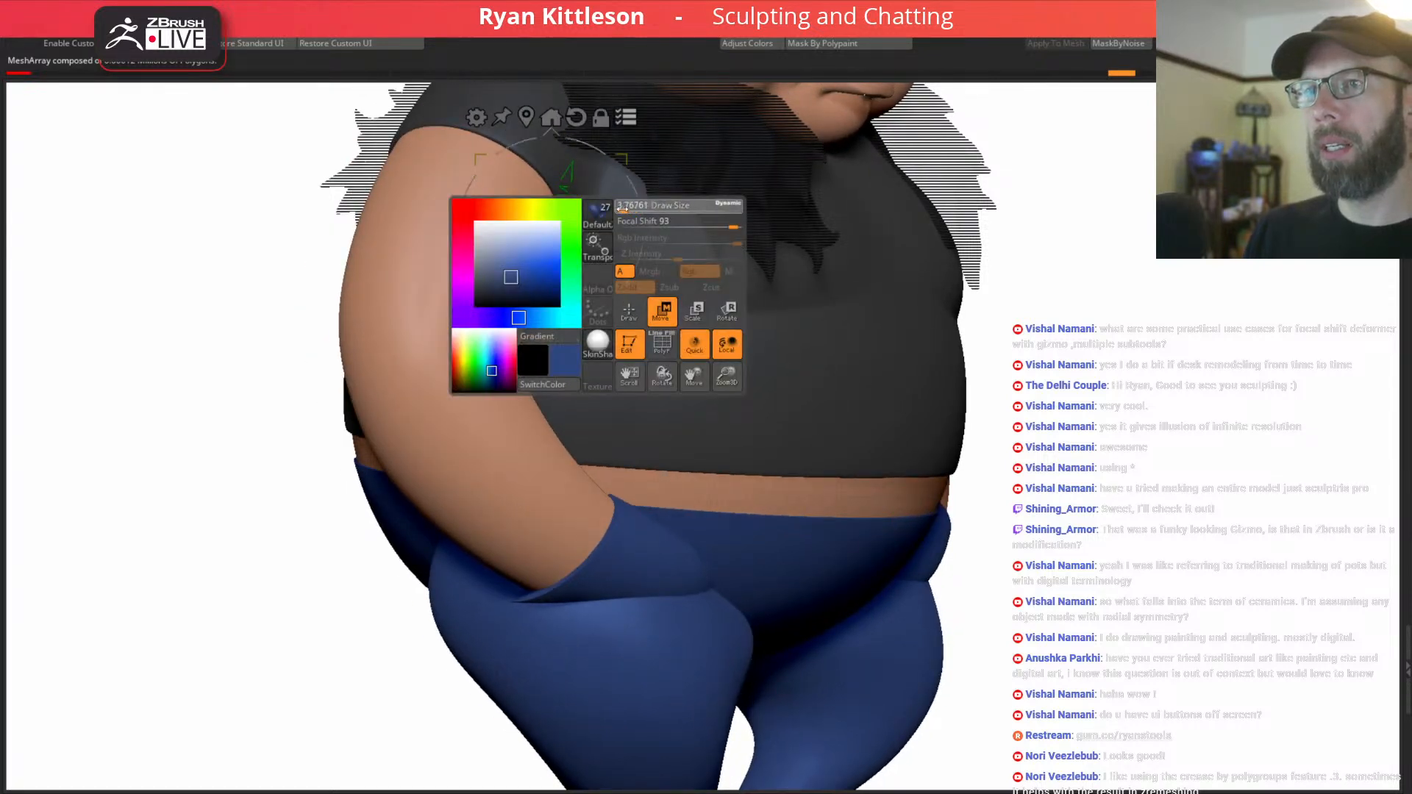
mouse_move(645, 221)
mouse_down()
mouse_move(583, 232)
mouse_move(629, 242)
mouse_move(647, 222)
mouse_up()
key(space)
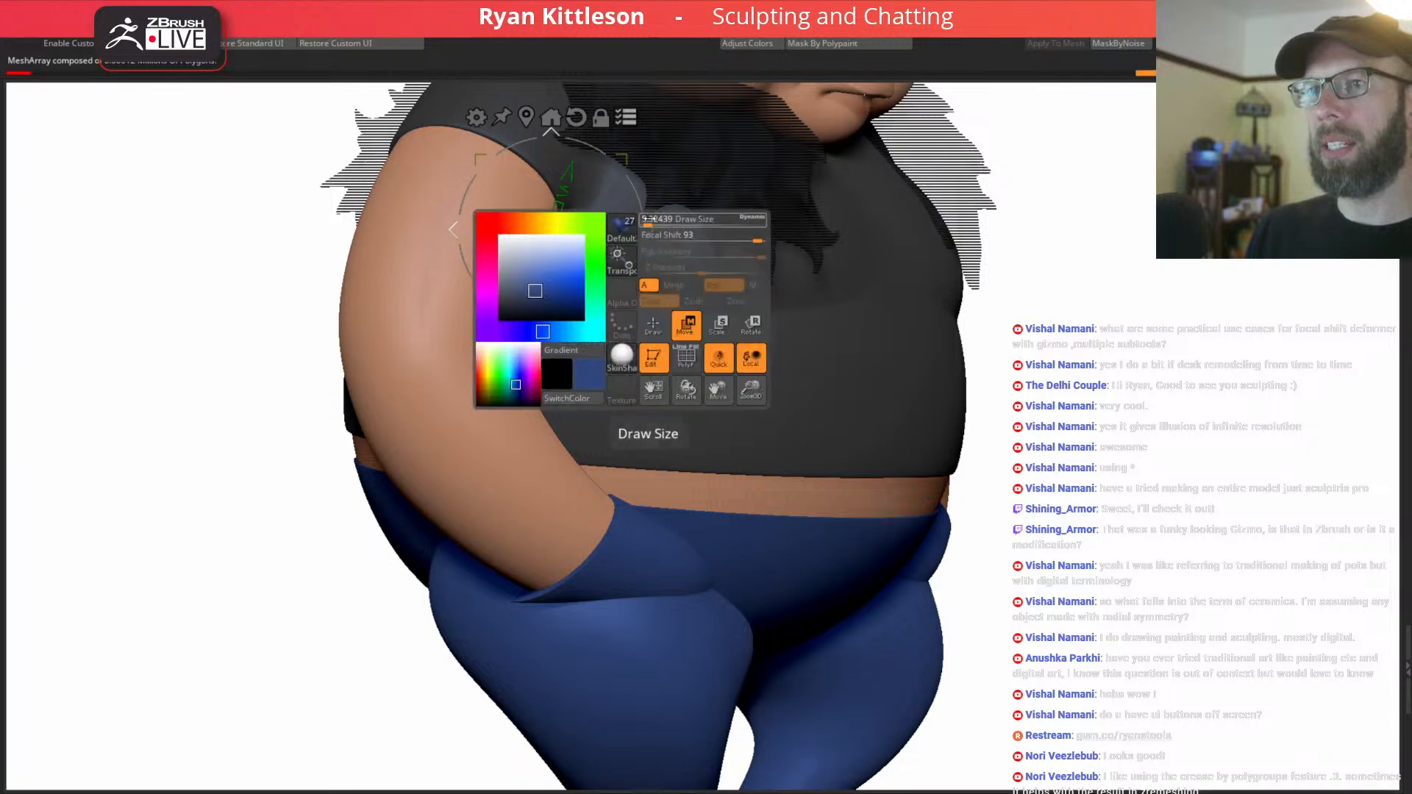
drag(755, 238, 764, 239)
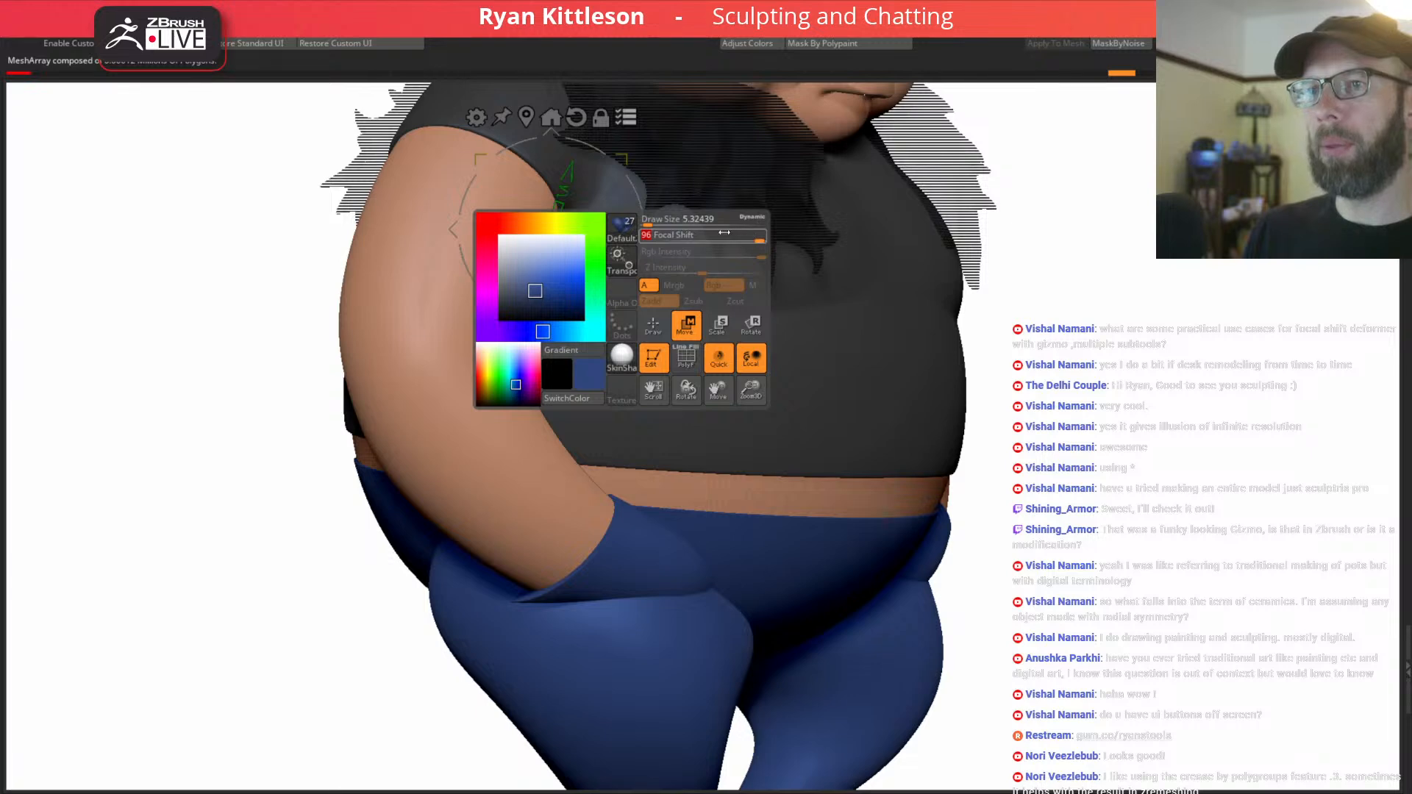
drag(582, 201, 578, 200)
drag(516, 251, 634, 275)
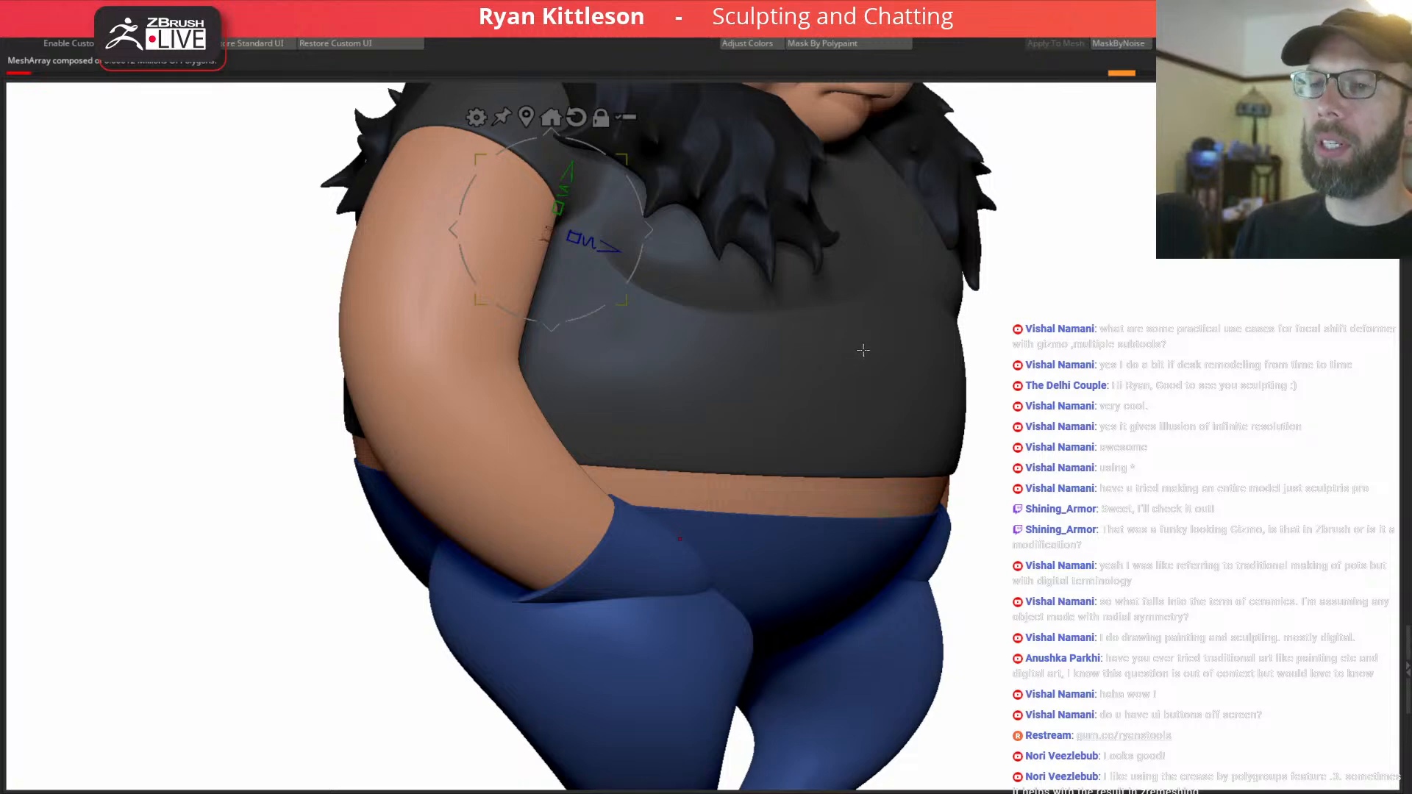
Lower the focal shift, switch to the arm subtool and try to move the arm outward with the gizmo.
alt+right_drag(884, 351, 786, 427)
right_drag(820, 372, 723, 367)
right_click(723, 367)
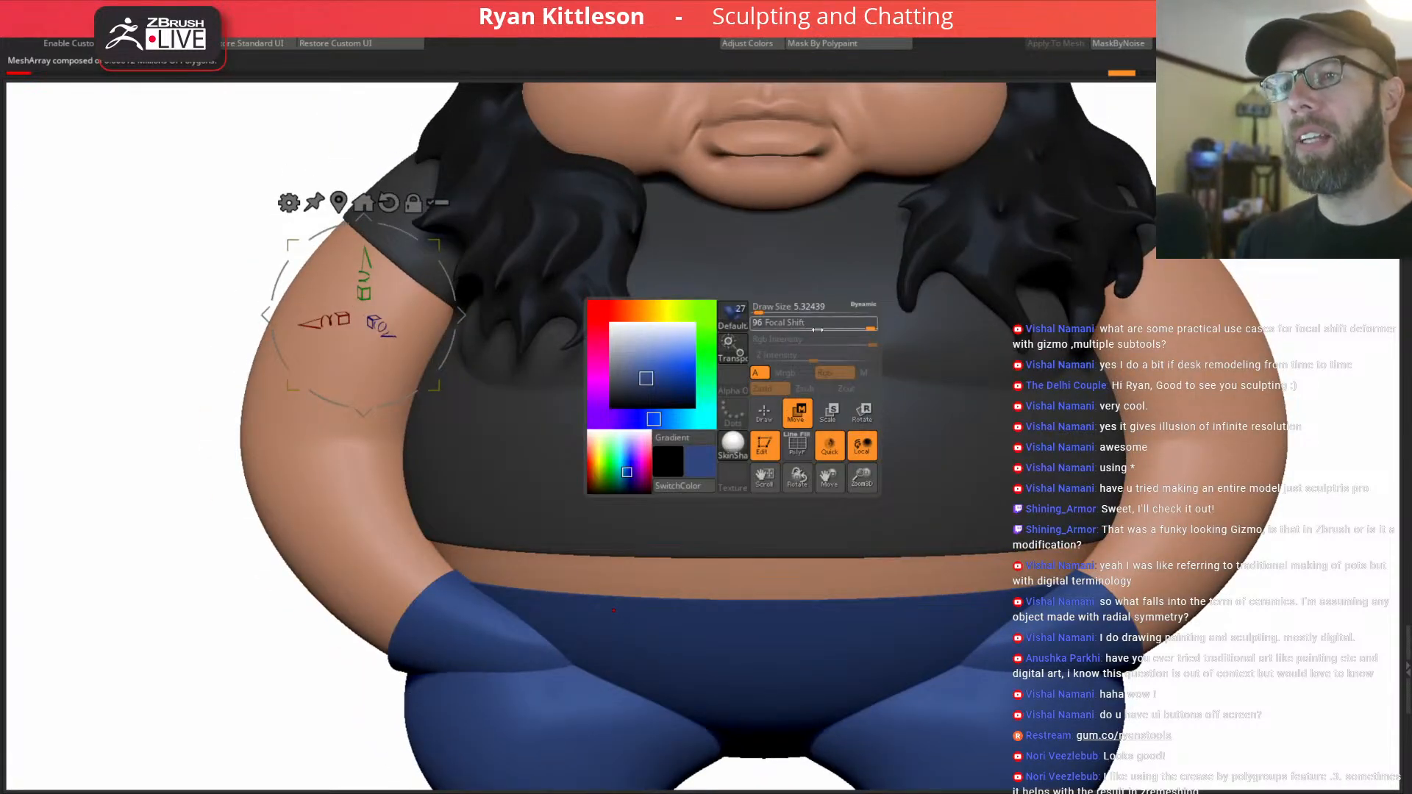
drag(868, 322, 826, 326)
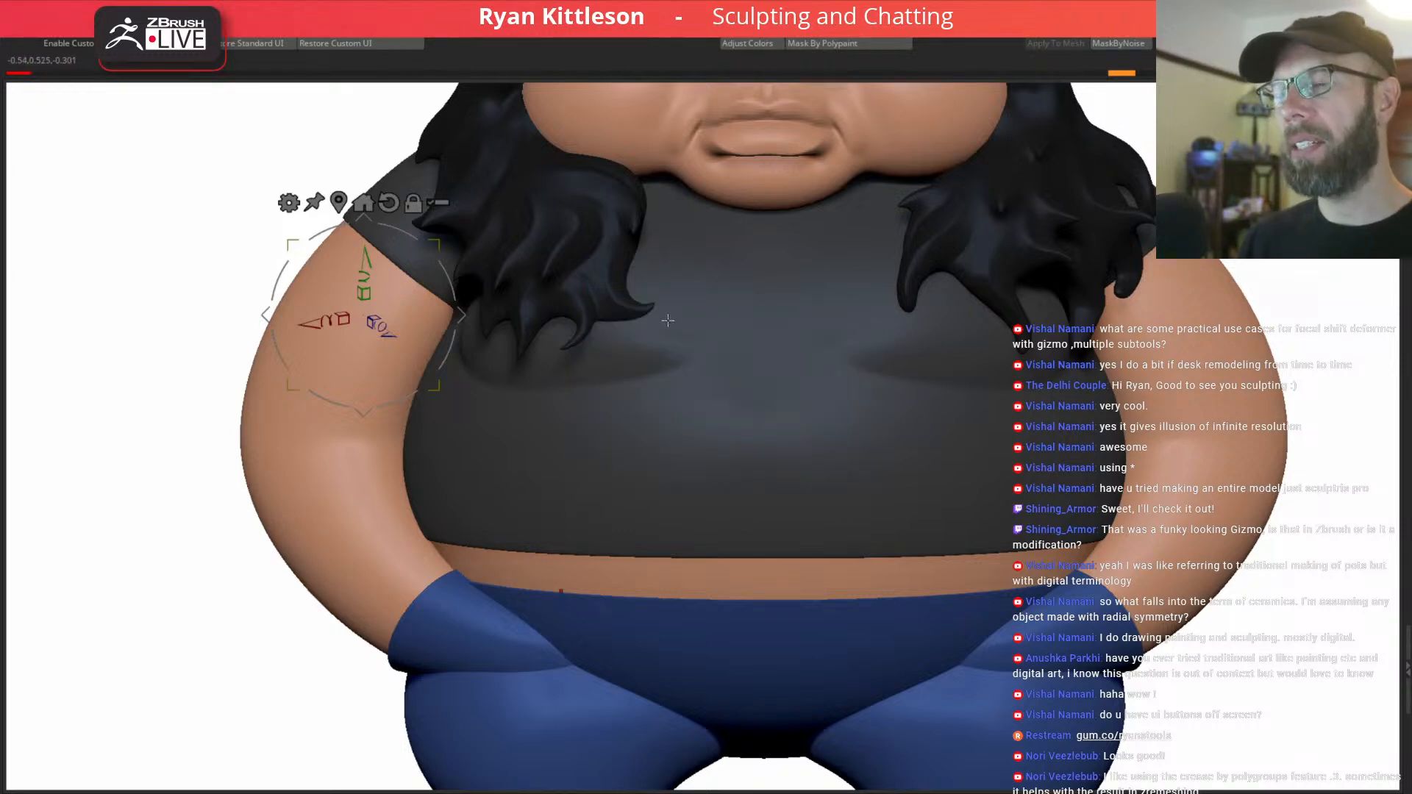
alt+click(360, 445)
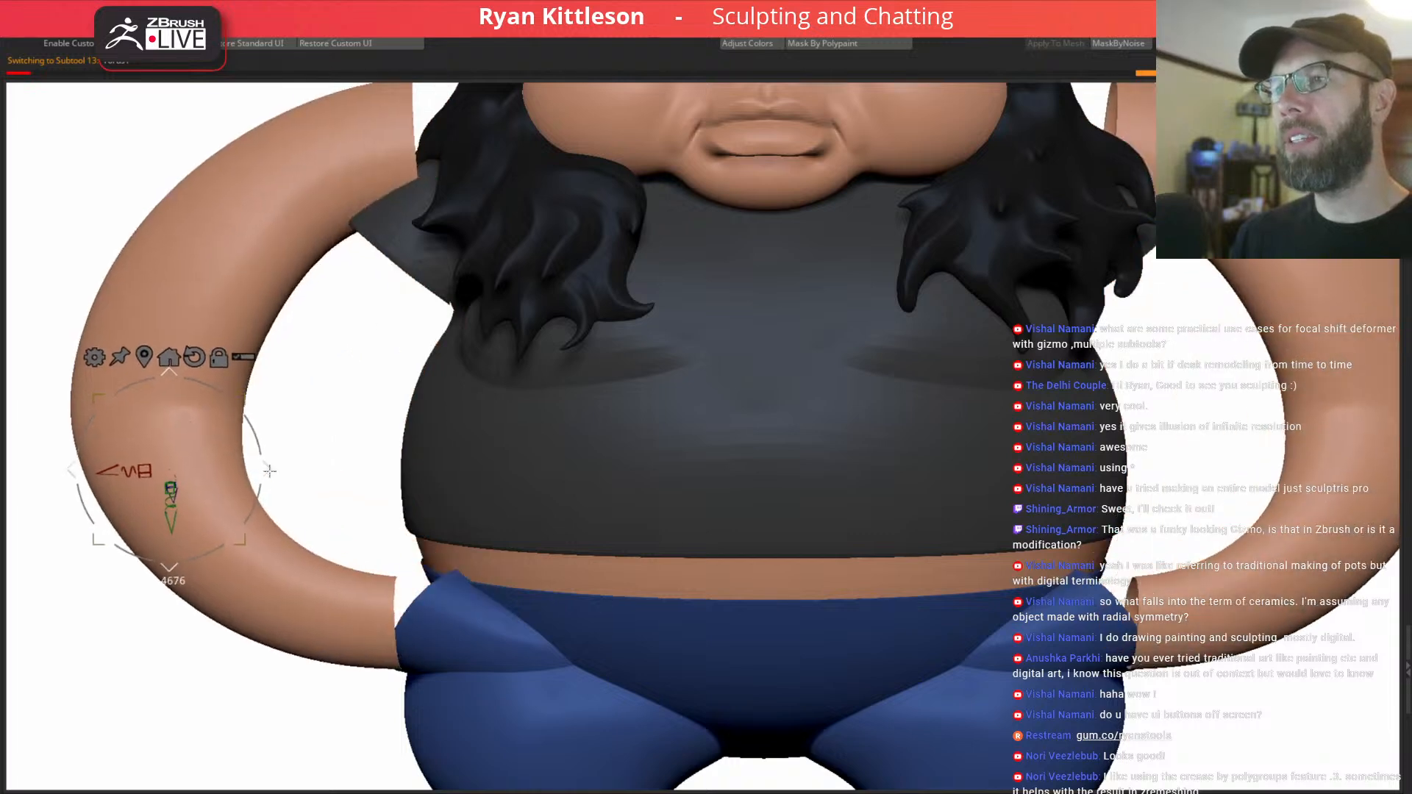
Fine-tune the focal shift for the arm subtool and try moving the arm farther outward from the body.
key(space)
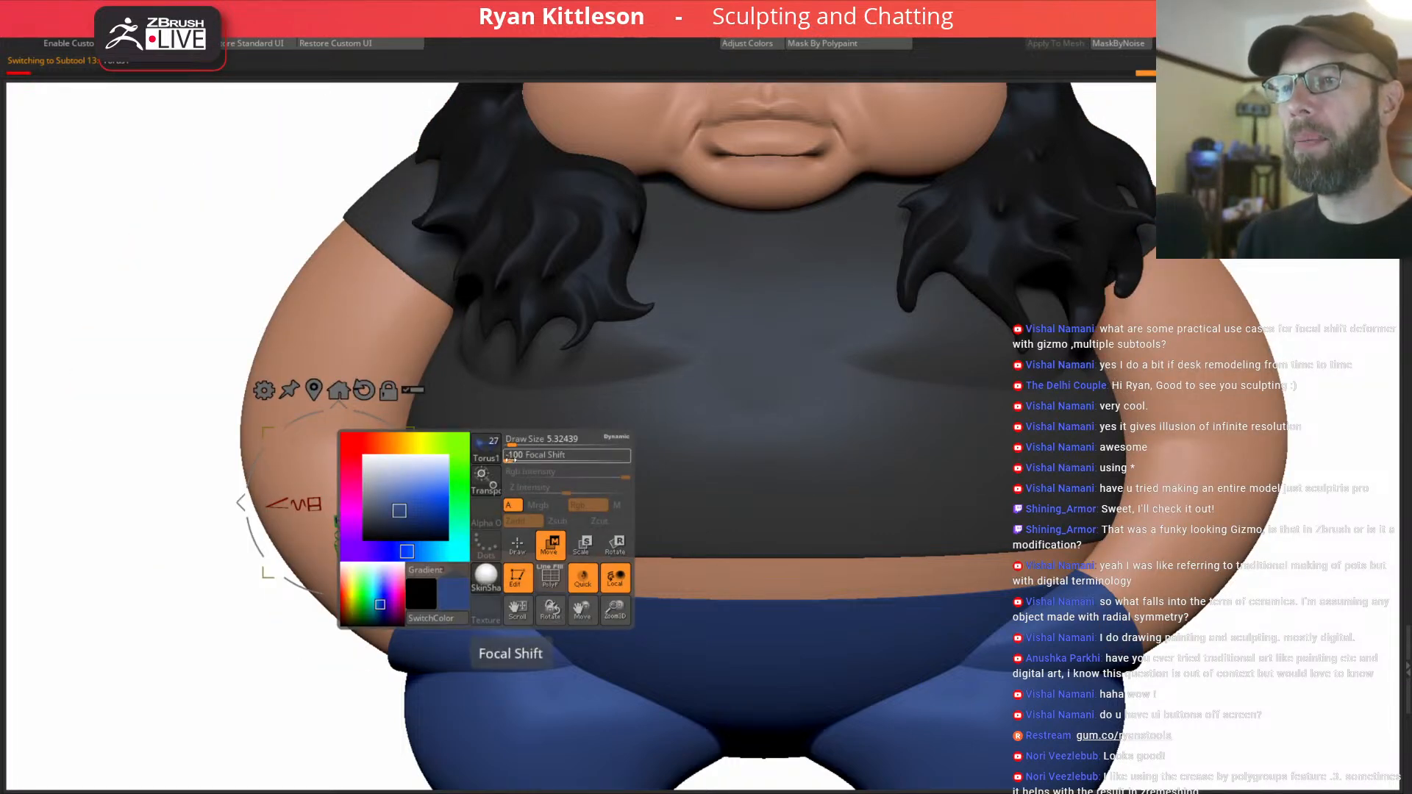
drag(507, 456, 510, 460)
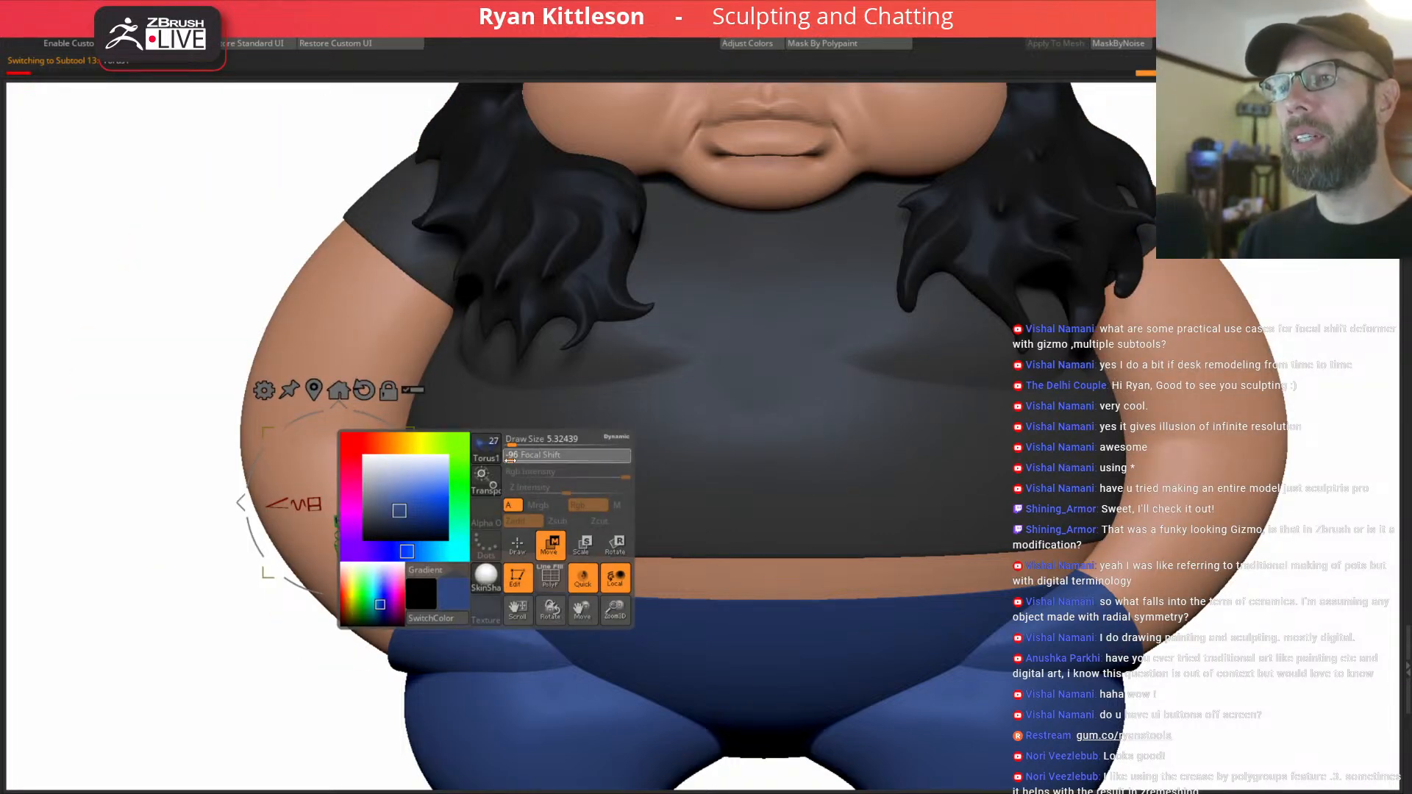
drag(509, 459, 508, 459)
key(space)
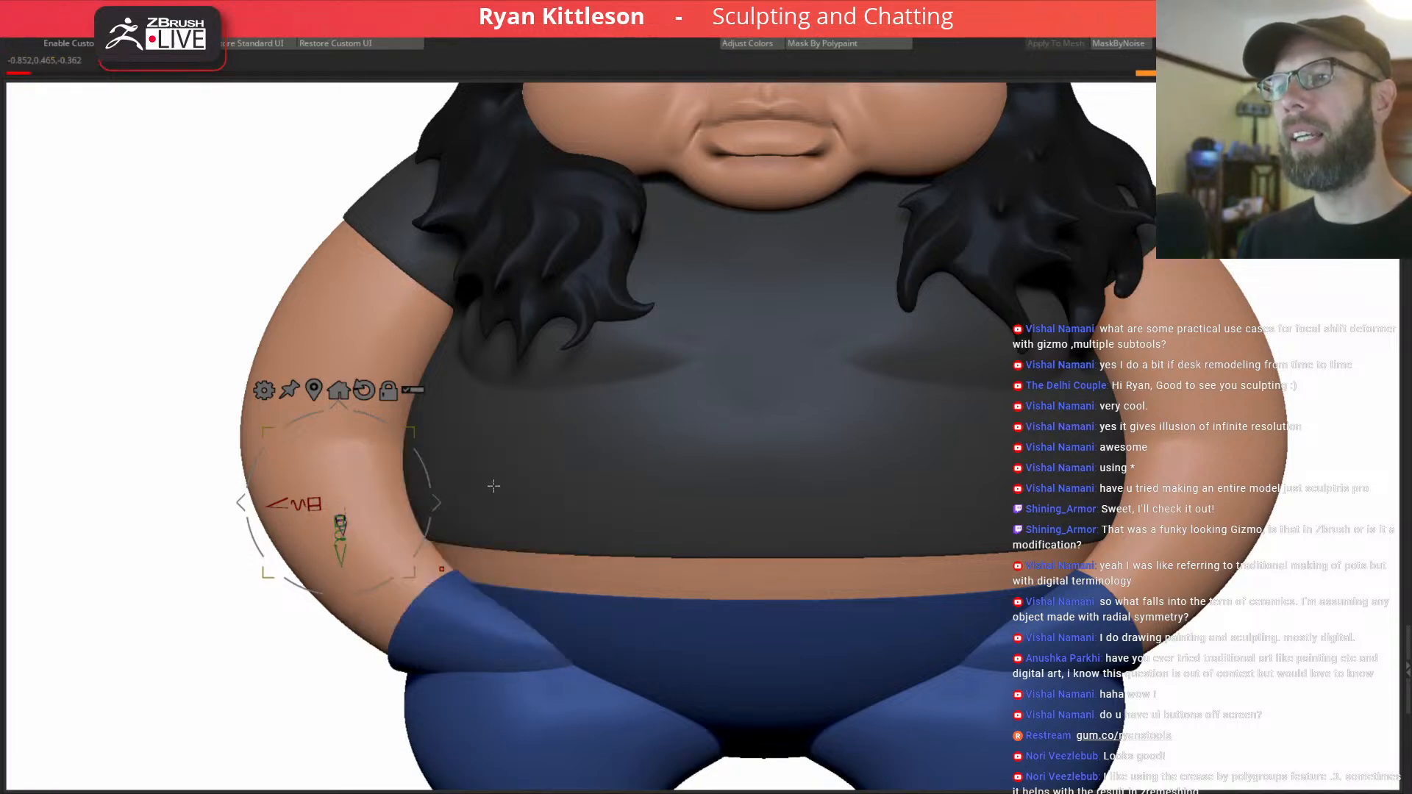
drag(438, 500, 143, 447)
key(ctrl+z)
Try another outward deformation of the arm with the full character in view.
key(q)
ctrl+right_drag(565, 370, 444, 396)
drag(492, 388, 330, 390)
key(ctrl+z)
key(space)
drag(518, 358, 807, 323)
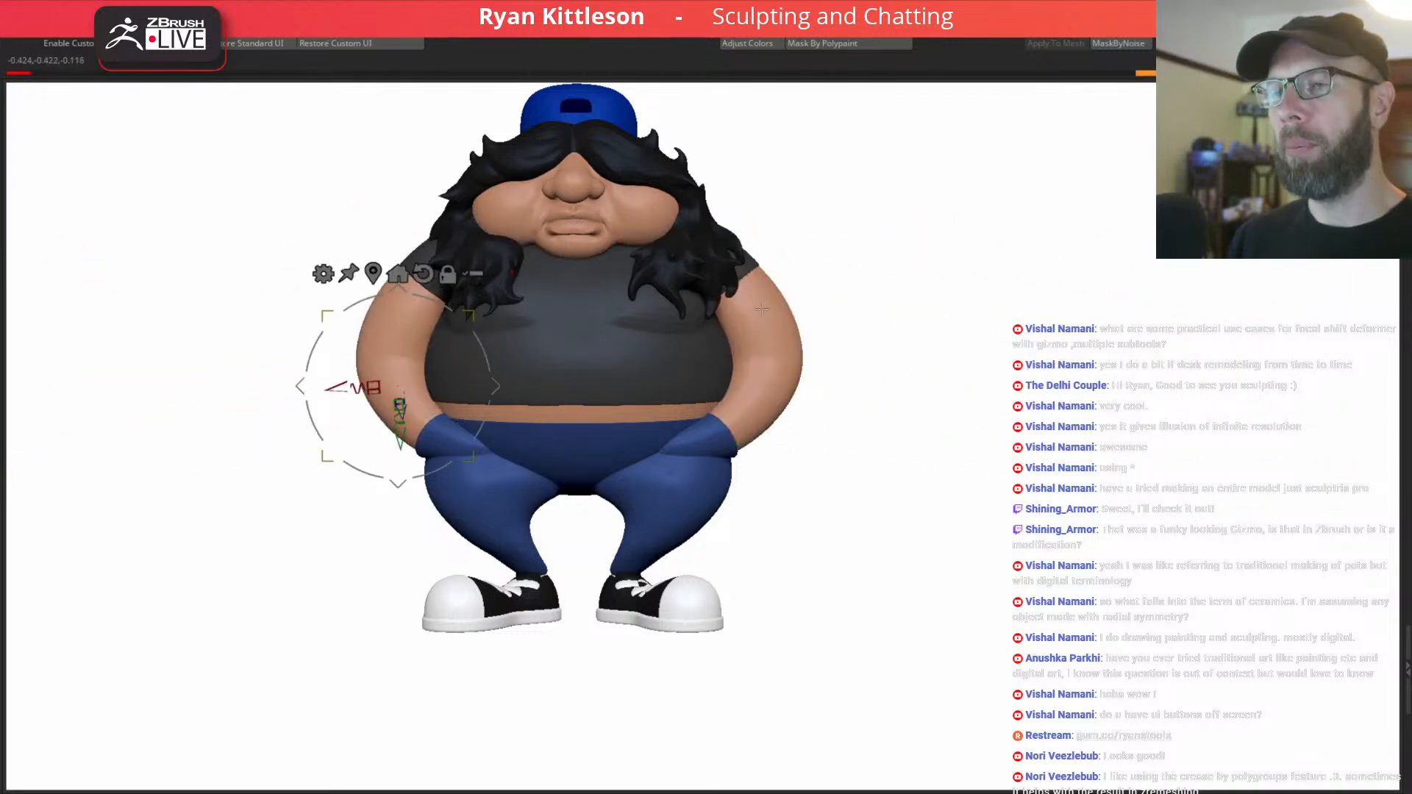
Turn the gizmo back on and set the draw size to 3.56175 and the focal shift to -100.
right_drag(760, 308, 807, 310)
key(q)
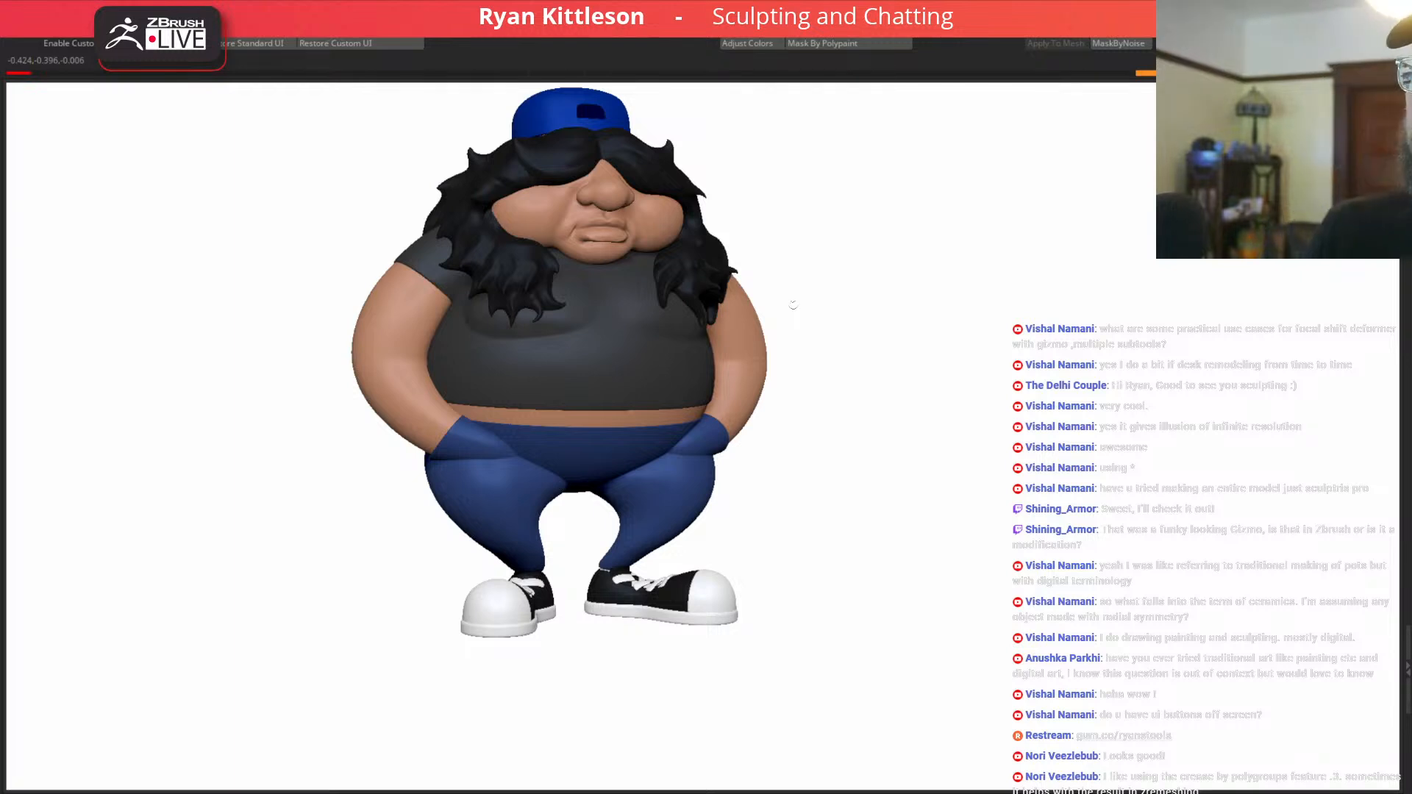
right_drag(509, 342, 579, 317)
key(w)
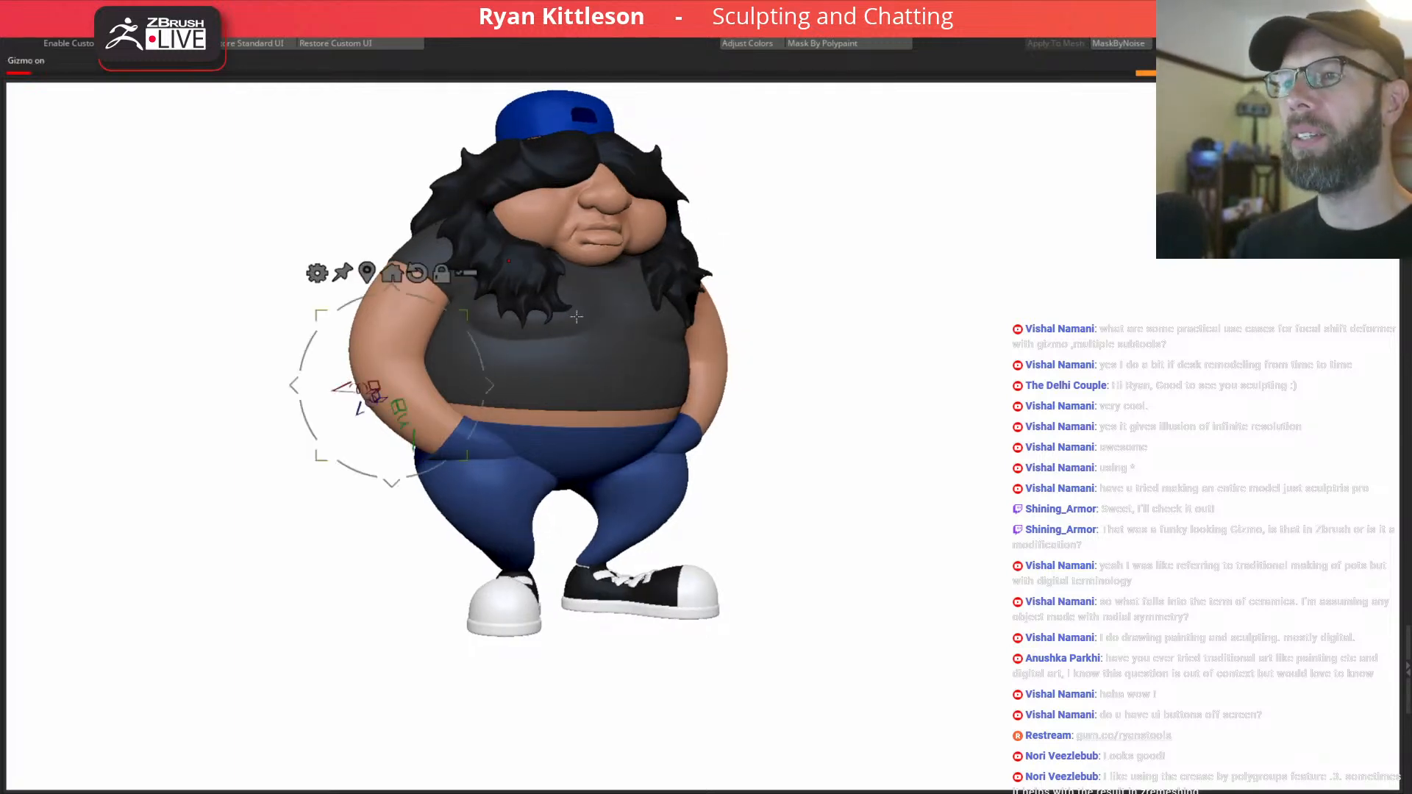
key(space)
drag(599, 343, 575, 343)
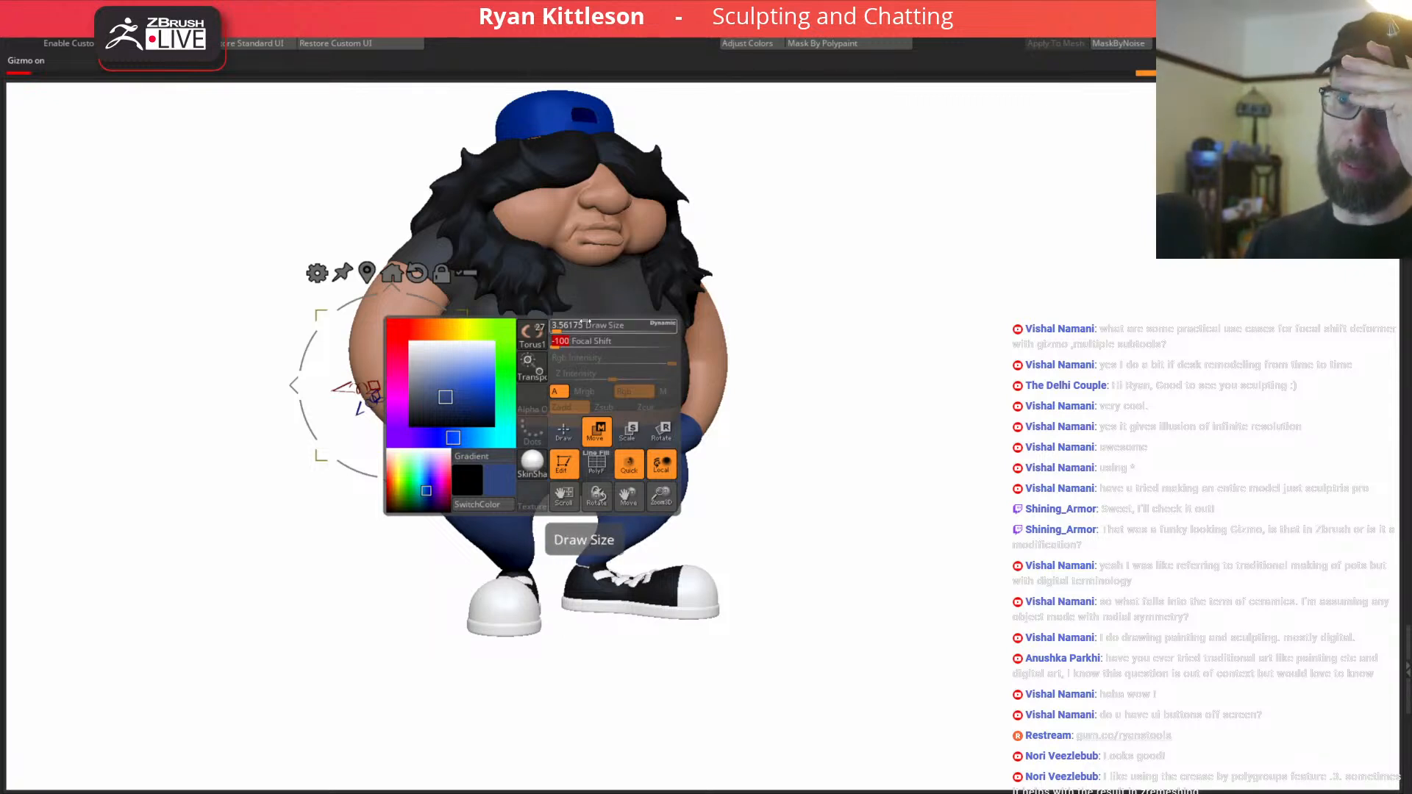
Switch to the pants legs subtool and isolate it from the rest of the character.
right_drag(618, 317, 595, 378)
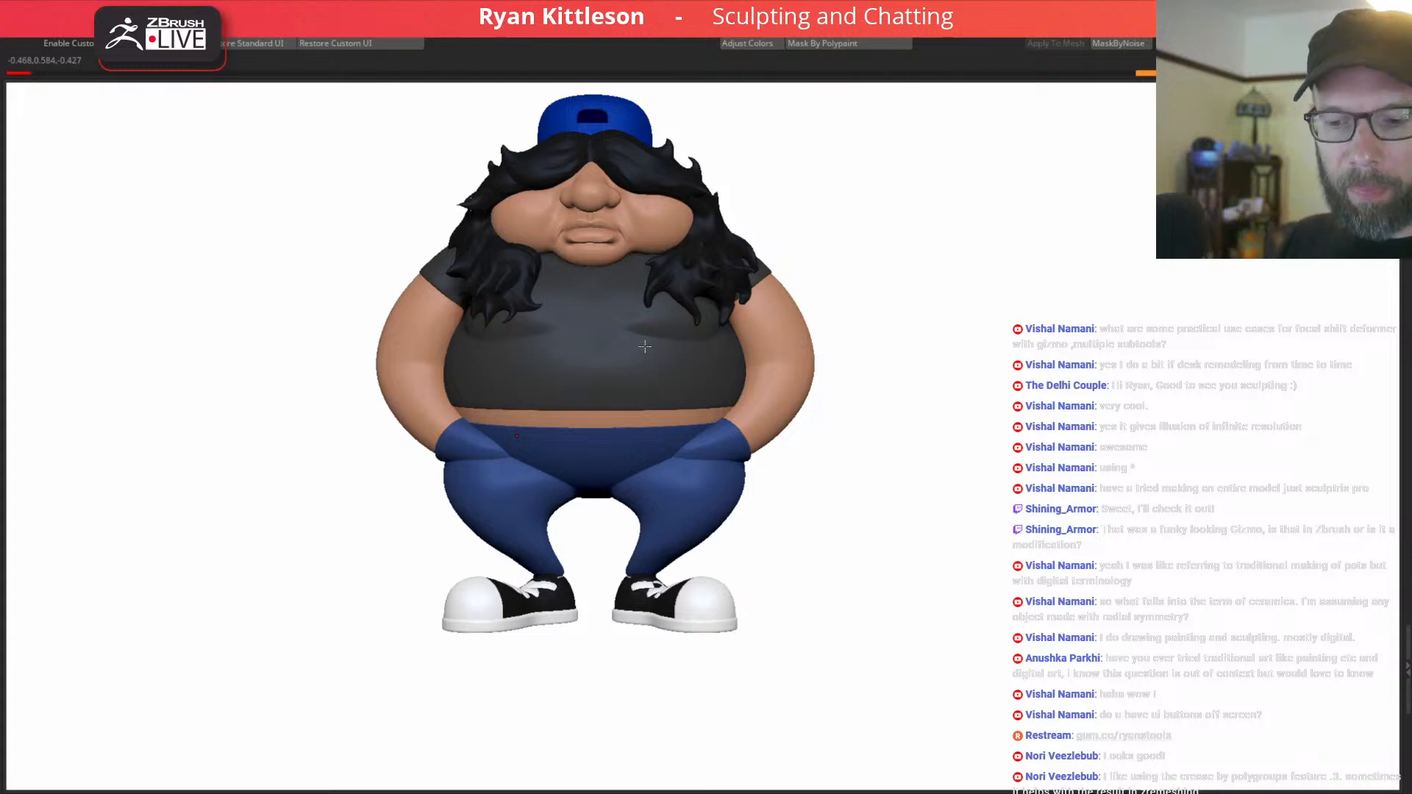
right_drag(548, 439, 633, 464)
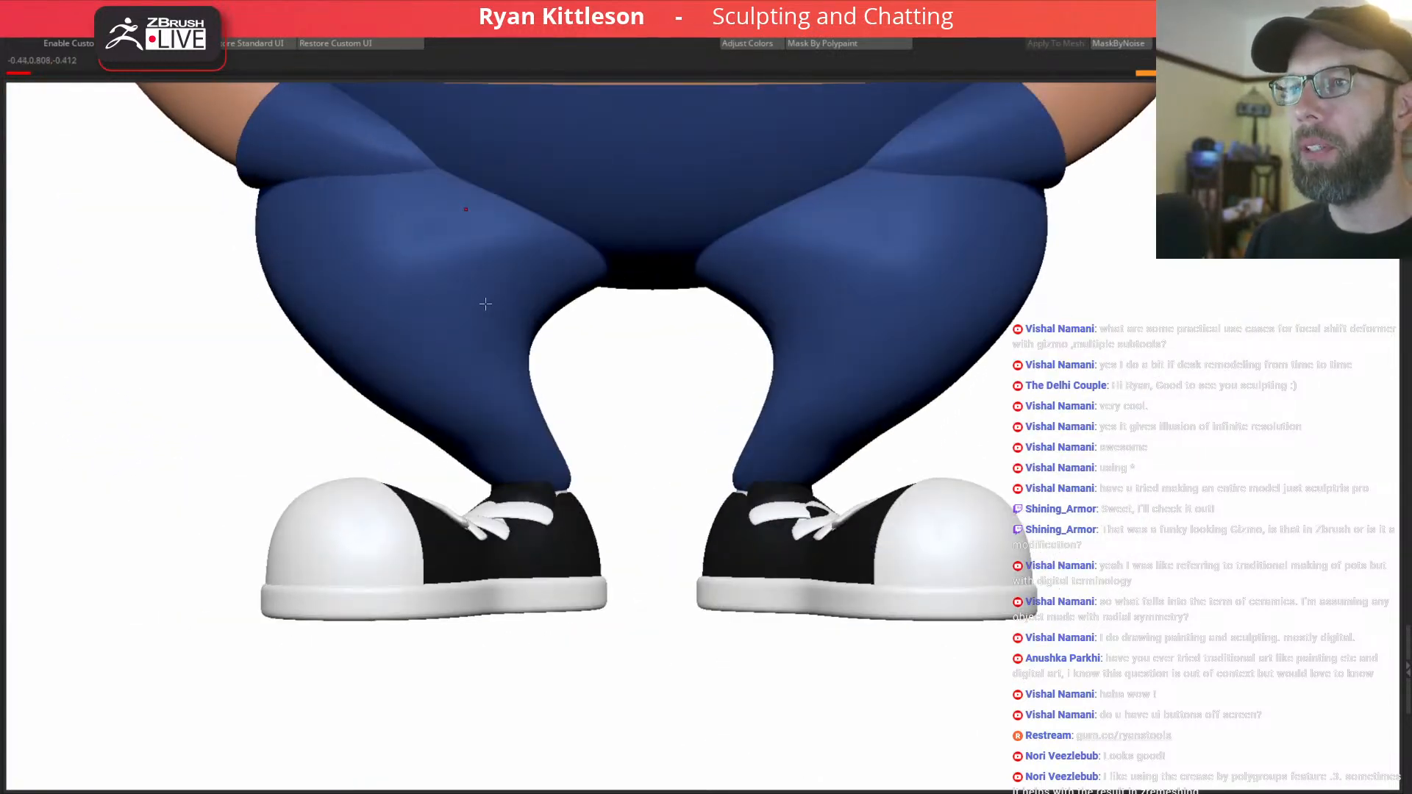
key(shift+alt+s)
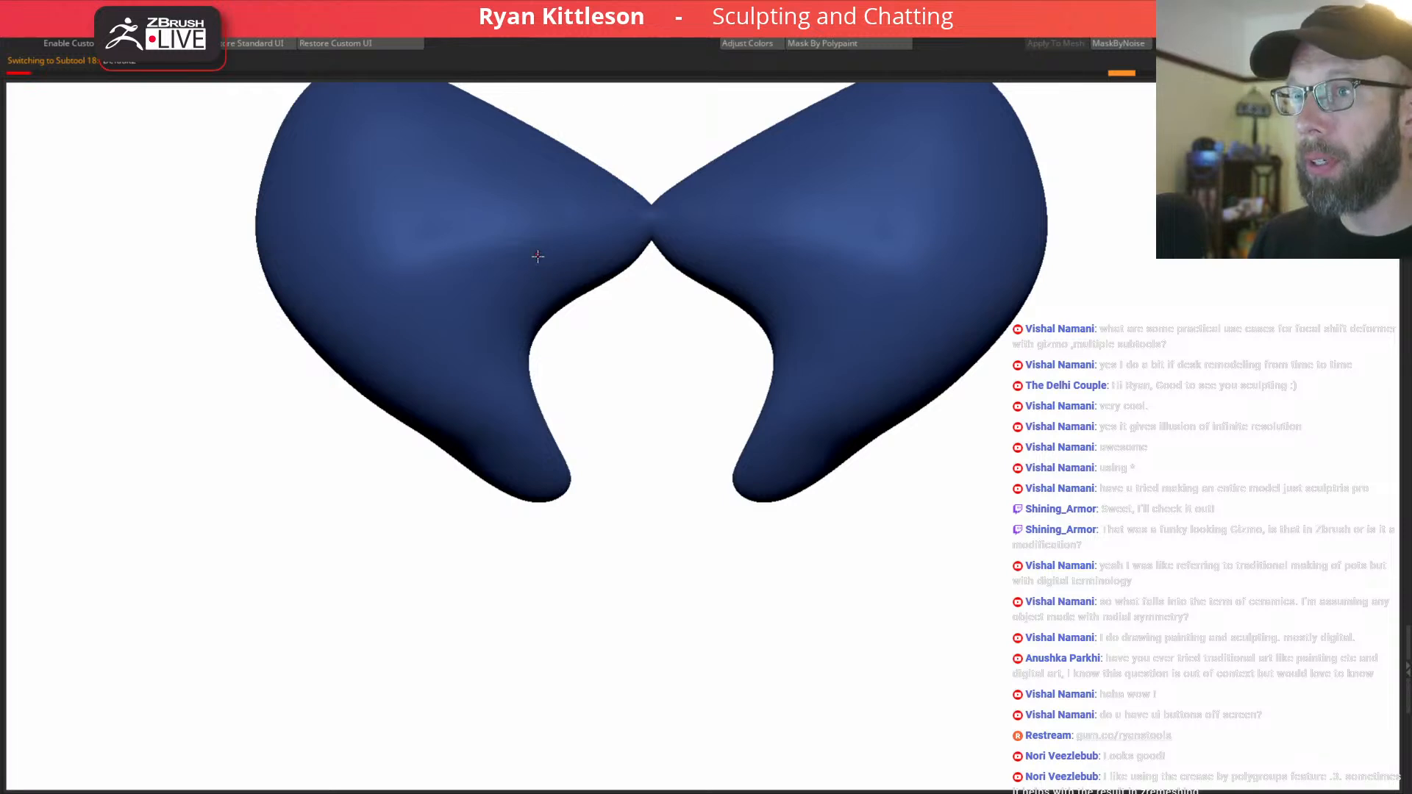
right_click(538, 255)
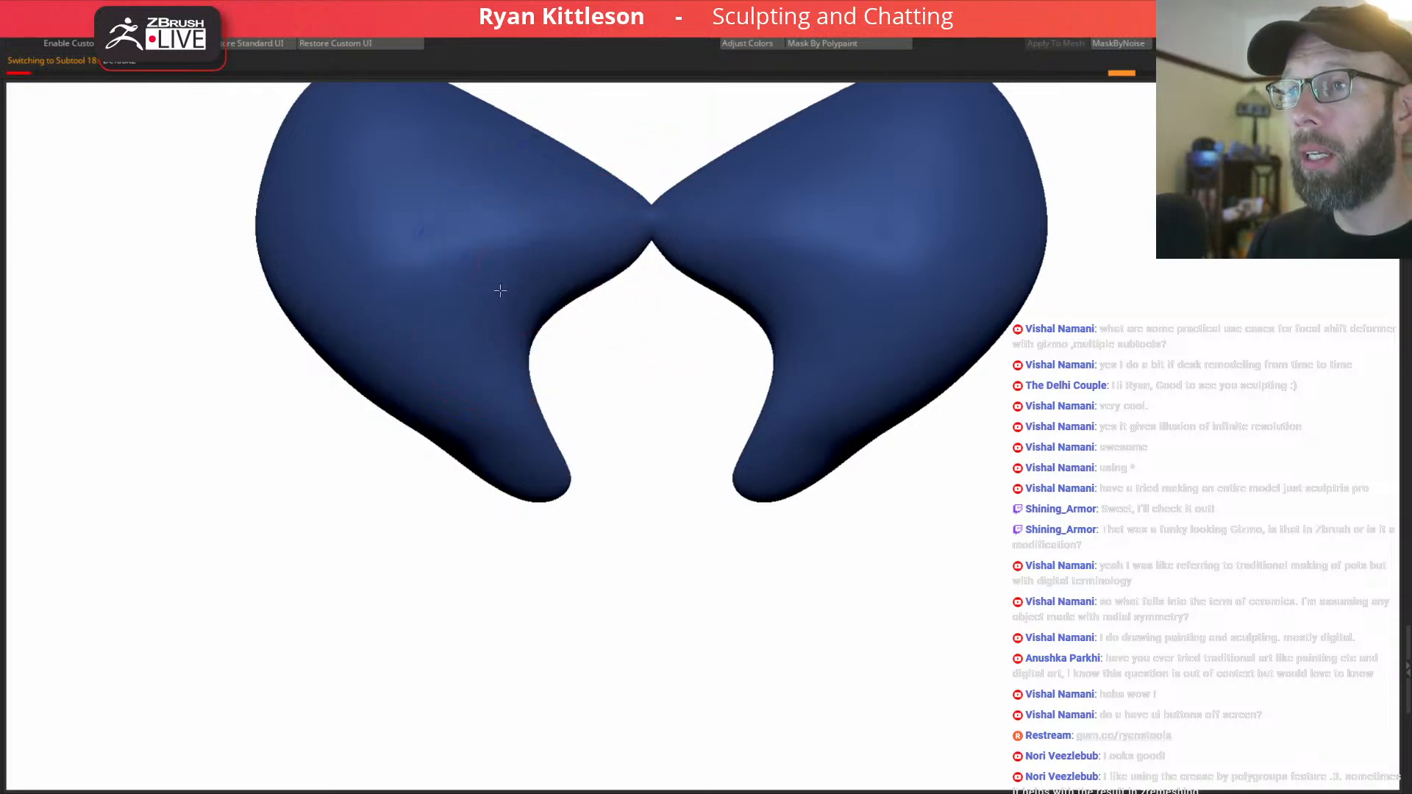
Bring the whole character back, select the waist part of the pants, and check it in isolation with its wireframe.
key(shift+alt+s)
ctrl+right_drag(565, 283, 630, 227)
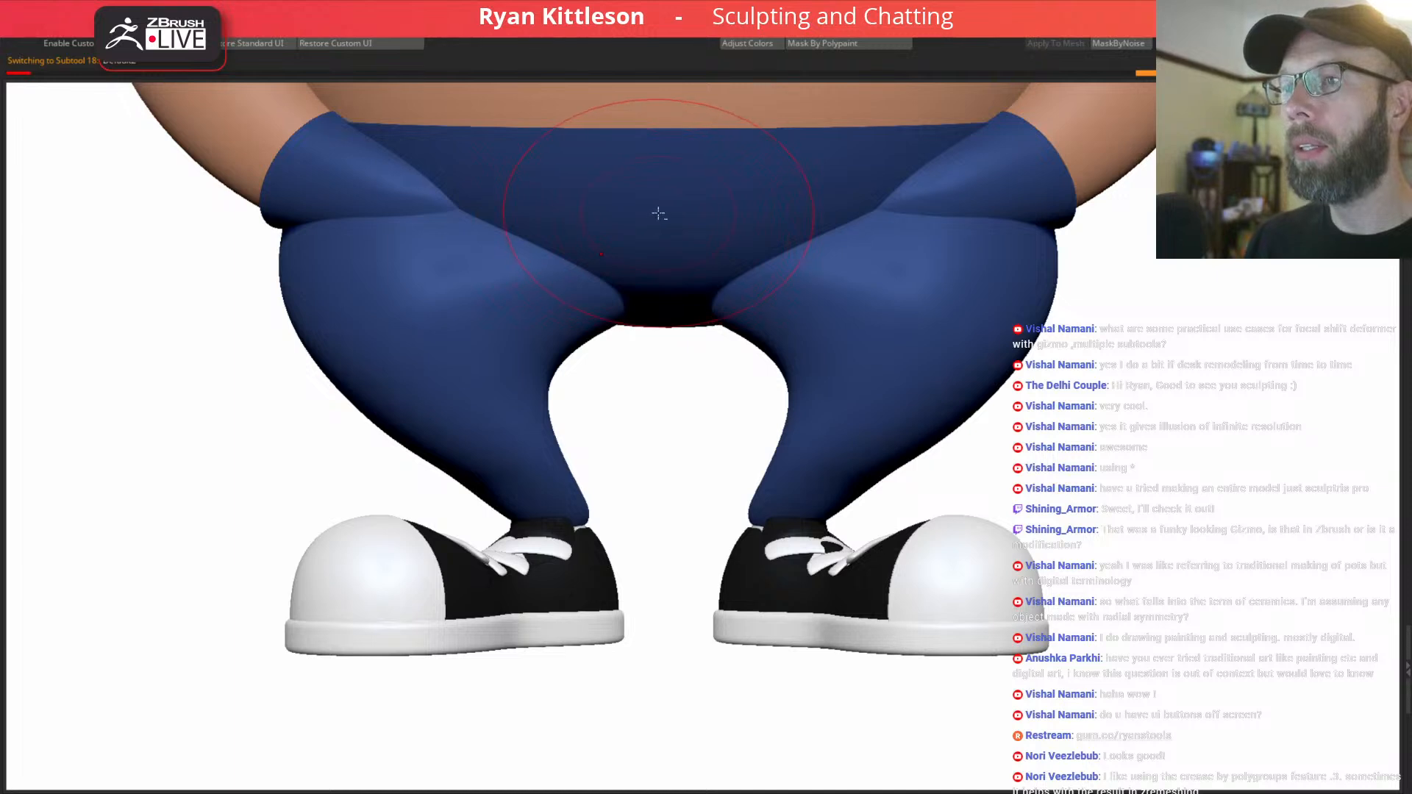
alt+click(661, 216)
key(shift+alt+s)
right_drag(765, 312, 731, 340)
key(shift+f)
key(shift+f)
key(shift+alt+s)
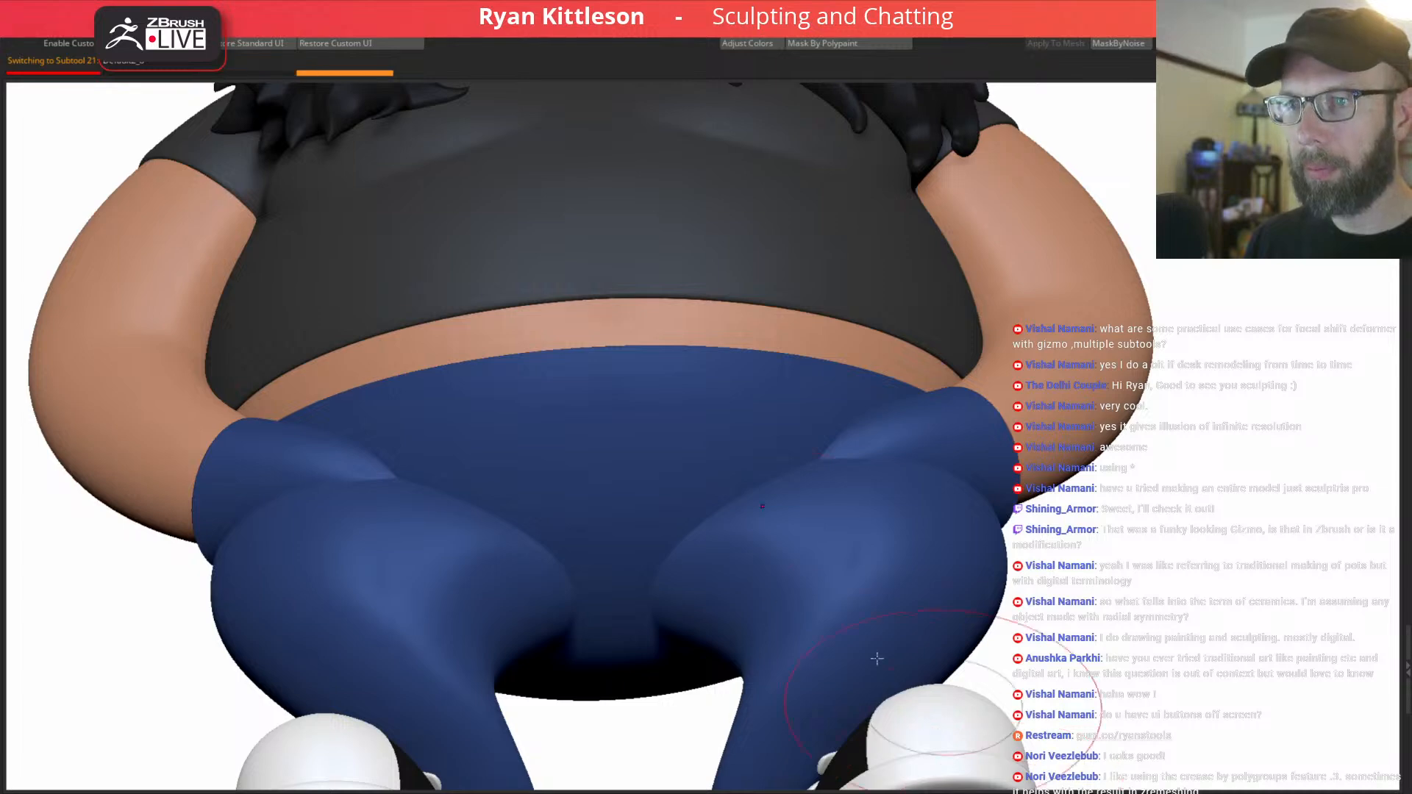
Hide the arms, belly and shirt subtools so only the pants and shoes remain visible.
mouse_move(536, 457)
right_down()
mouse_move(492, 488)
mouse_move(558, 419)
mouse_move(480, 384)
mouse_move(555, 332)
mouse_move(584, 344)
mouse_move(421, 365)
right_up()
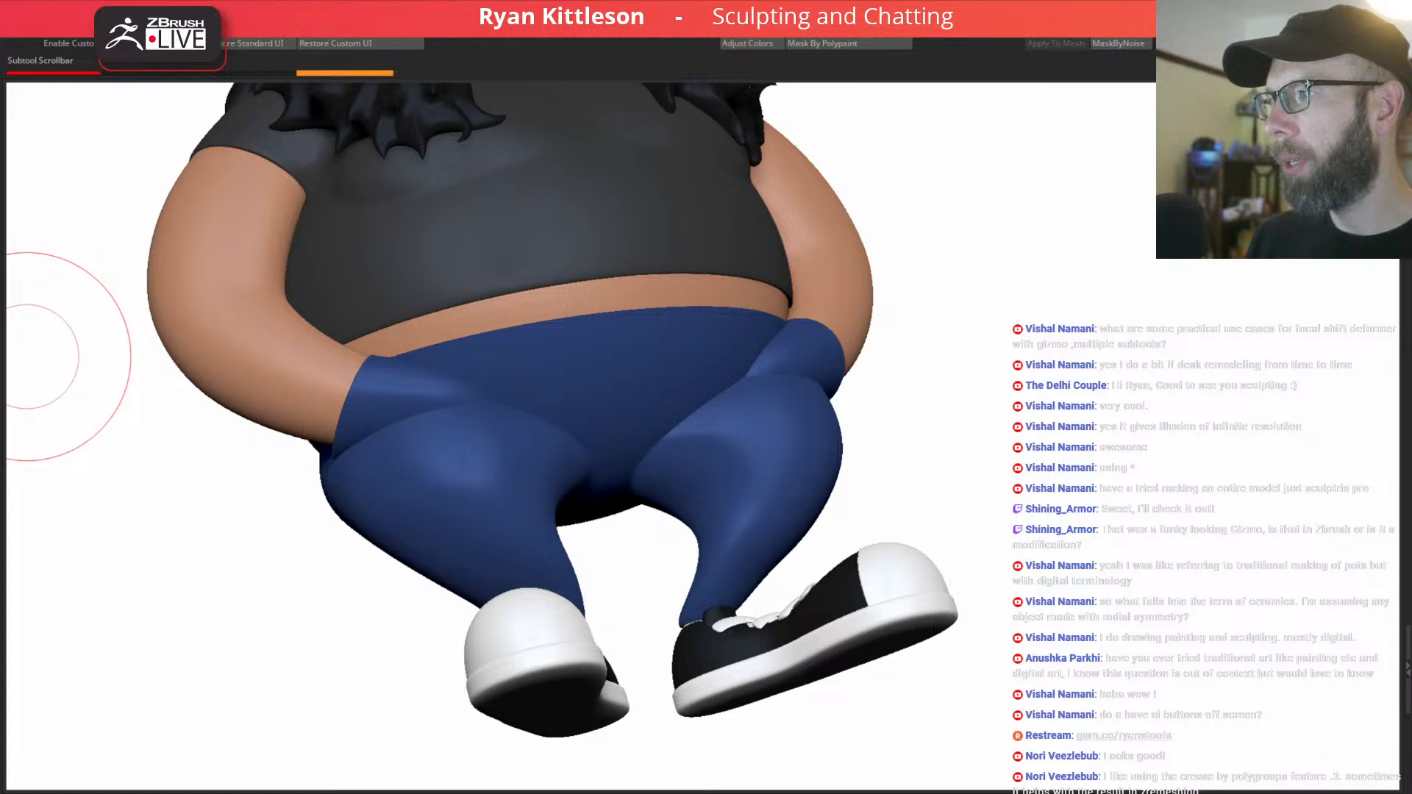
click(6, 390)
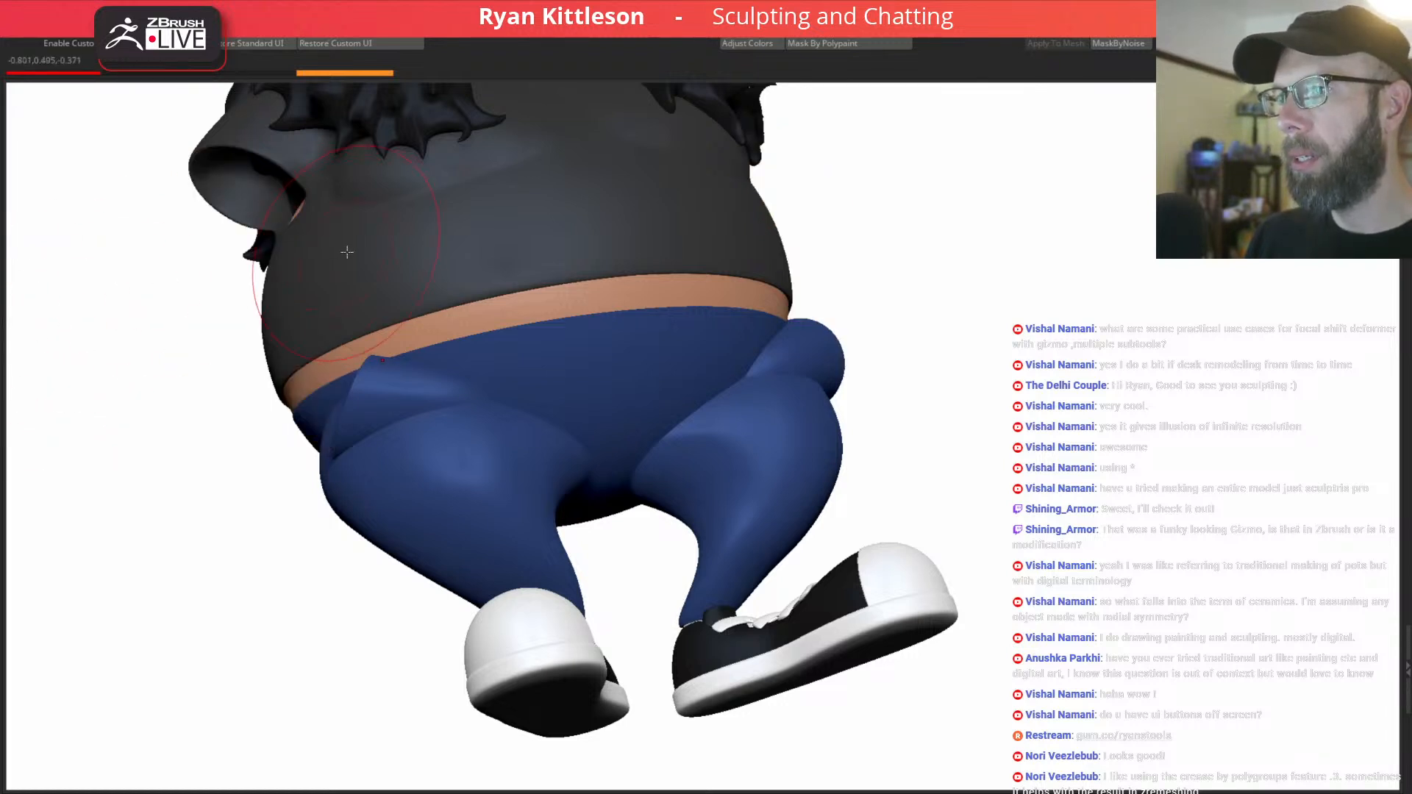
right_drag(341, 252, 352, 292)
click(9, 284)
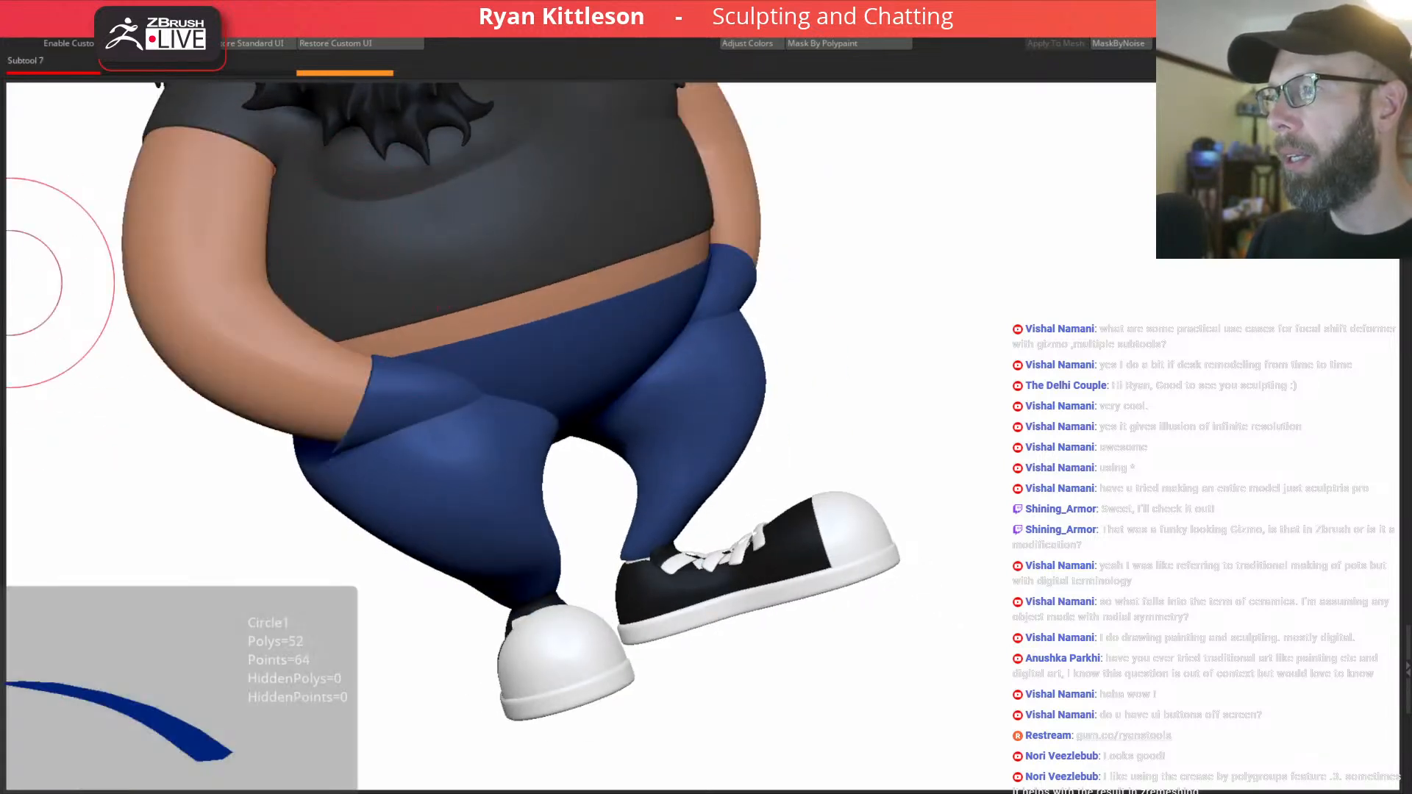
click(8, 283)
right_drag(487, 318, 478, 286)
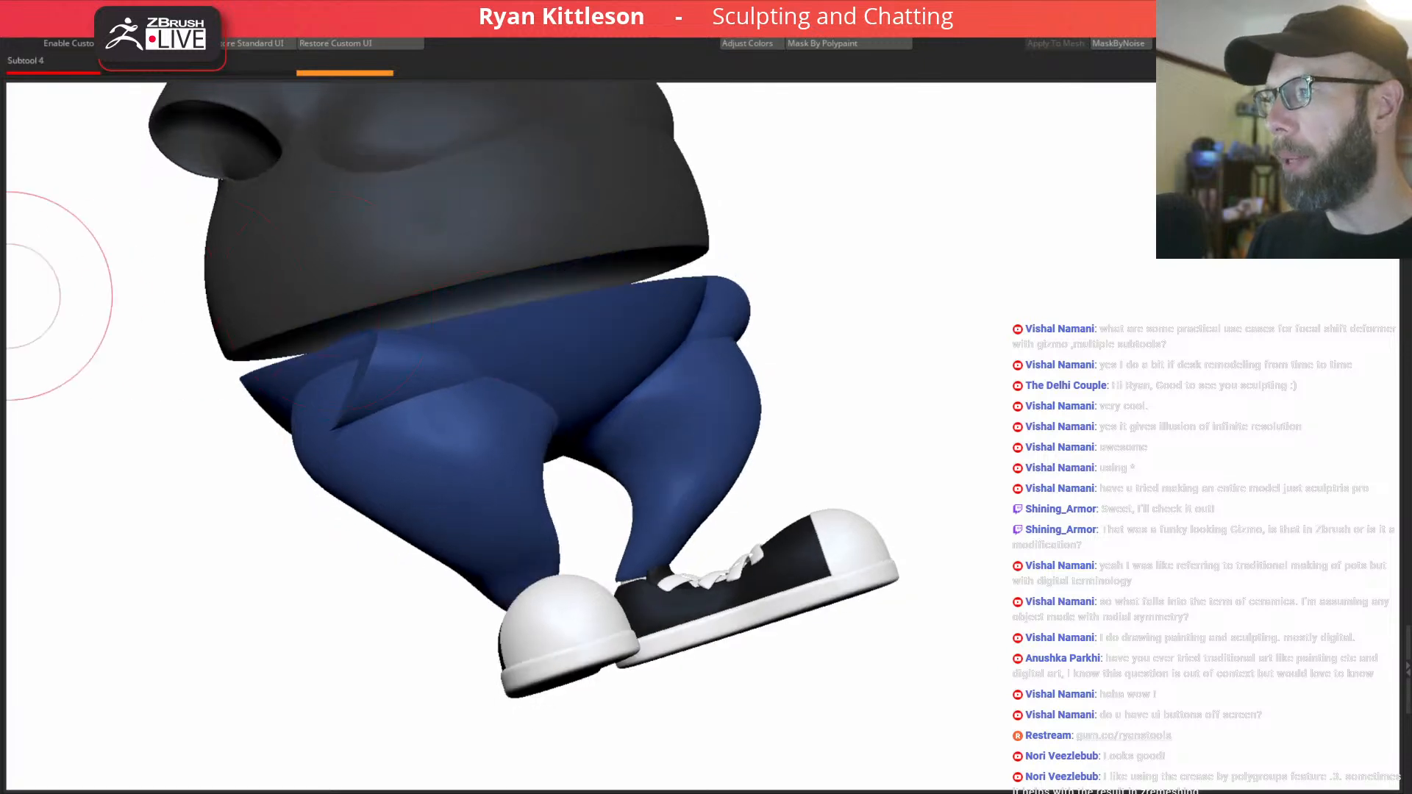
click(8, 295)
mouse_move(545, 331)
right_down()
mouse_move(632, 356)
mouse_move(634, 294)
right_up()
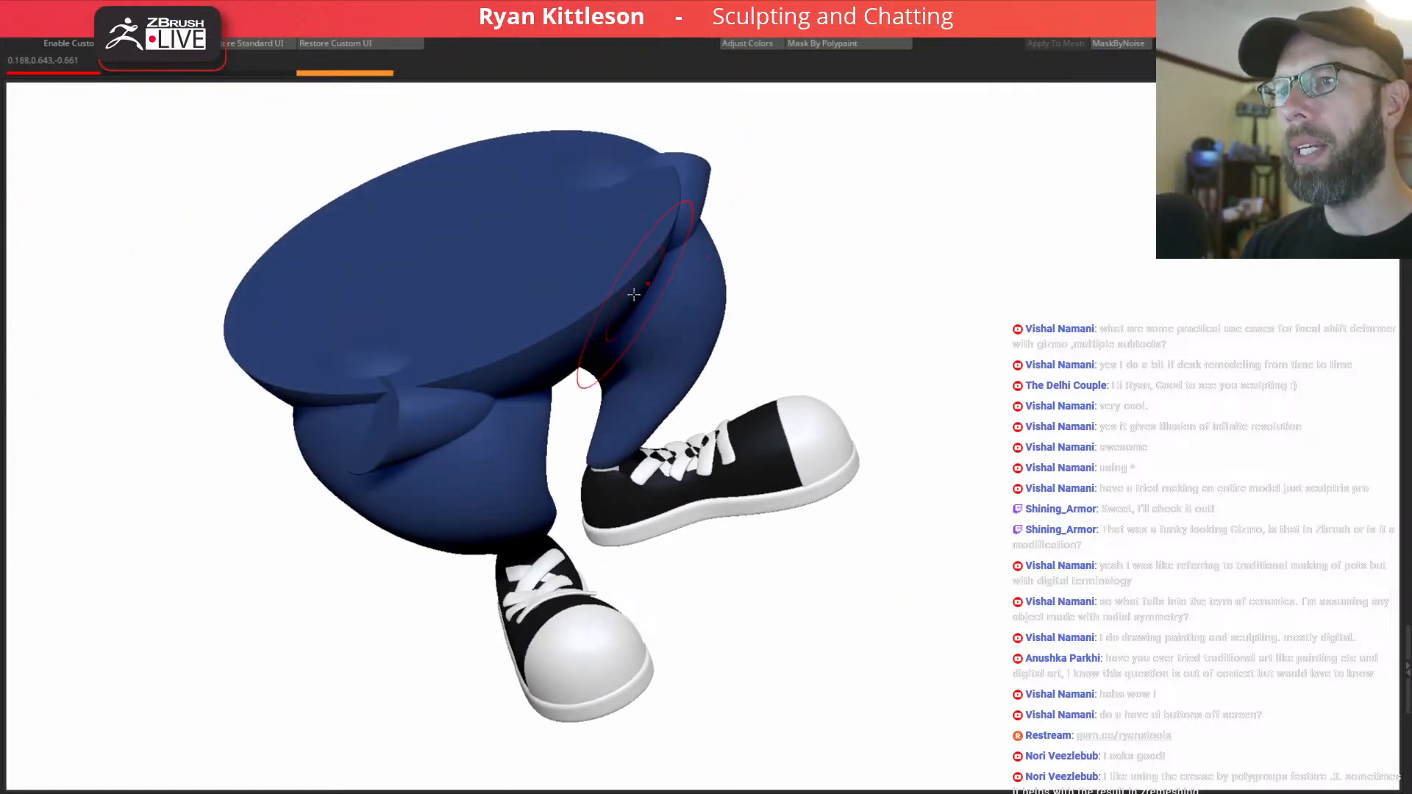
Remove the shallow dent from the flat top of the waist beside the pocket.
mouse_move(395, 350)
ctrl+right_down()
mouse_move(441, 387)
mouse_move(410, 350)
mouse_move(477, 386)
mouse_move(457, 350)
mouse_move(476, 353)
mouse_move(422, 360)
mouse_move(489, 378)
ctrl+right_up()
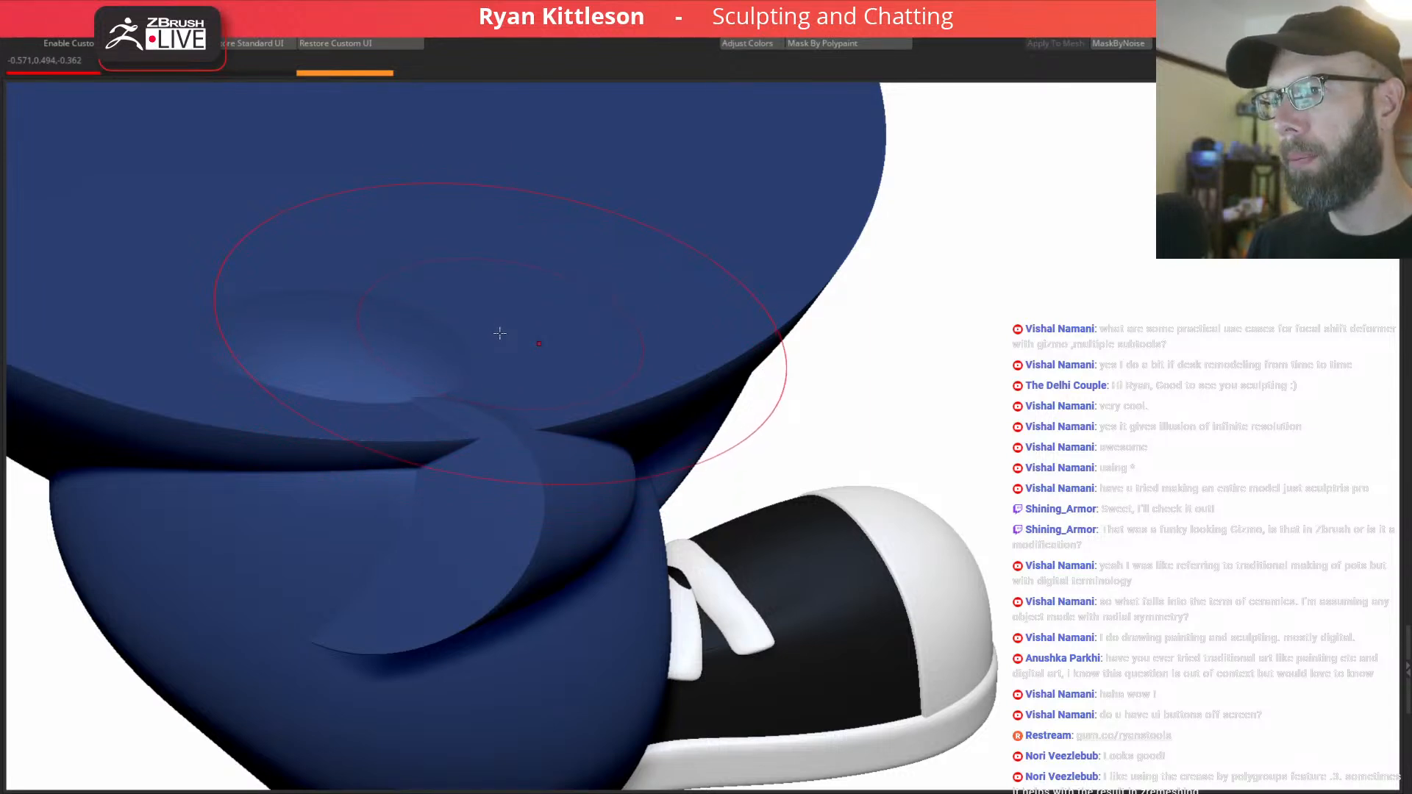
mouse_move(481, 386)
right_down()
mouse_move(466, 356)
mouse_move(457, 473)
mouse_move(522, 510)
mouse_move(488, 520)
mouse_move(466, 495)
mouse_move(464, 529)
mouse_move(489, 498)
mouse_move(466, 470)
mouse_move(467, 505)
mouse_move(474, 347)
right_up()
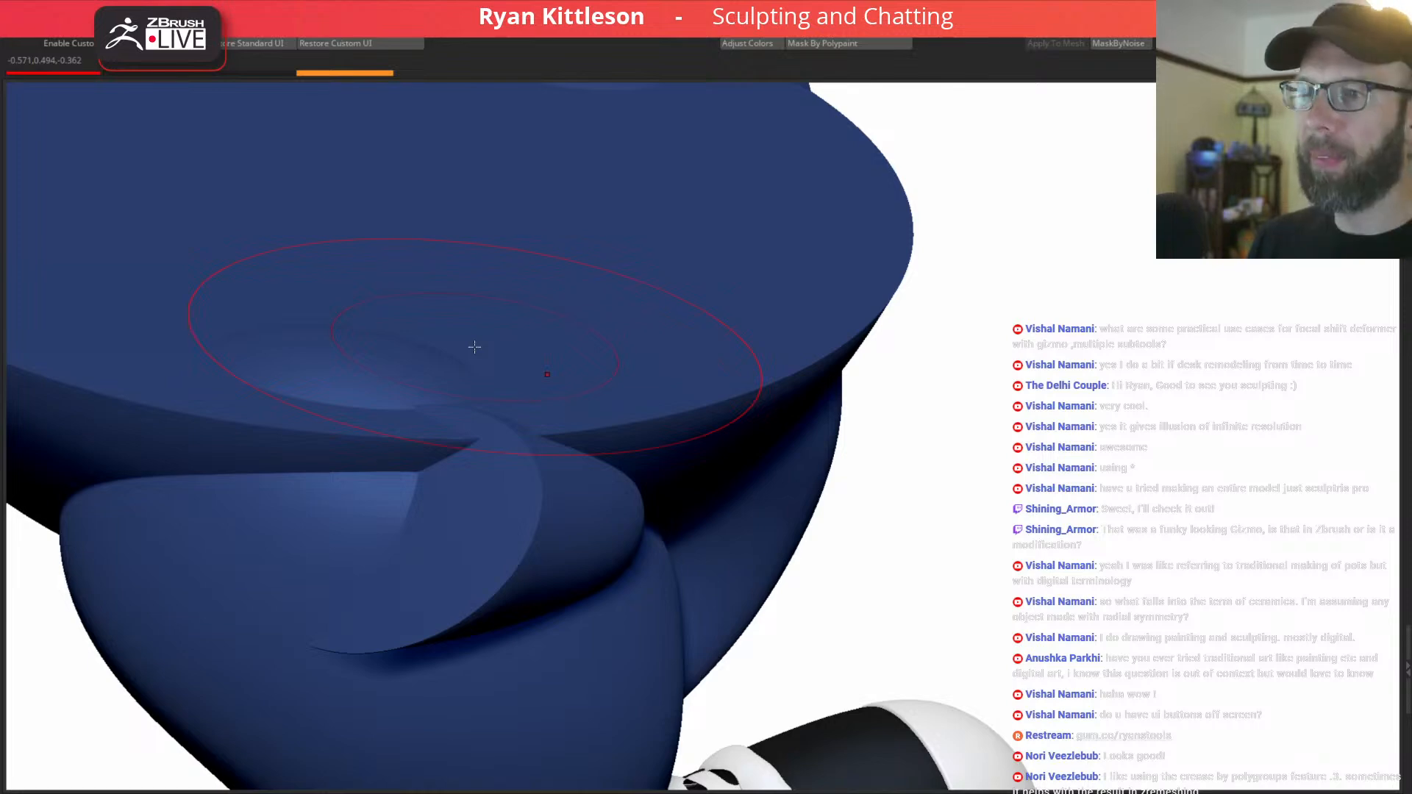
mouse_move(480, 498)
right_down()
mouse_move(448, 463)
mouse_move(473, 467)
mouse_move(65, 420)
right_up()
right_drag(404, 436, 405, 290)
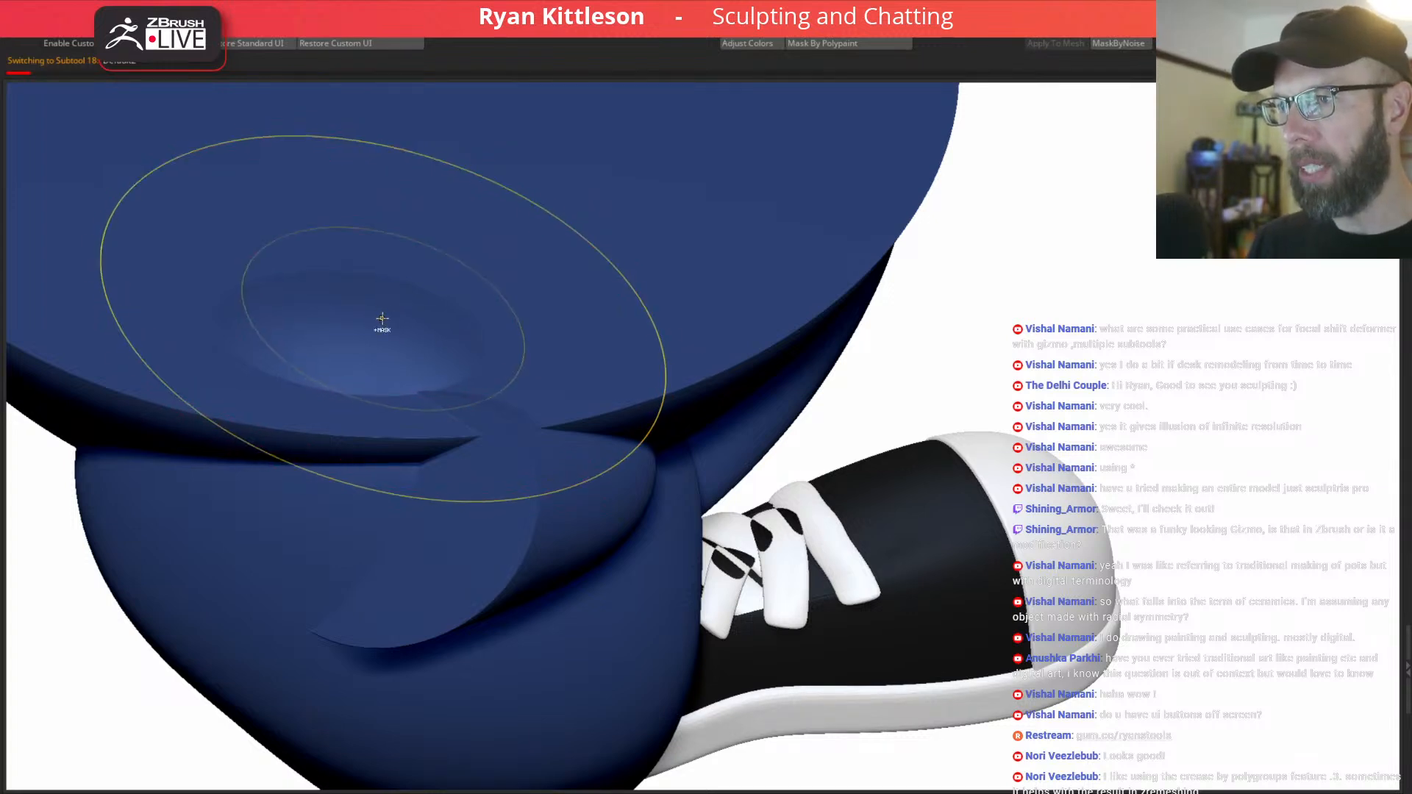
key(space)
drag(383, 317, 269, 308)
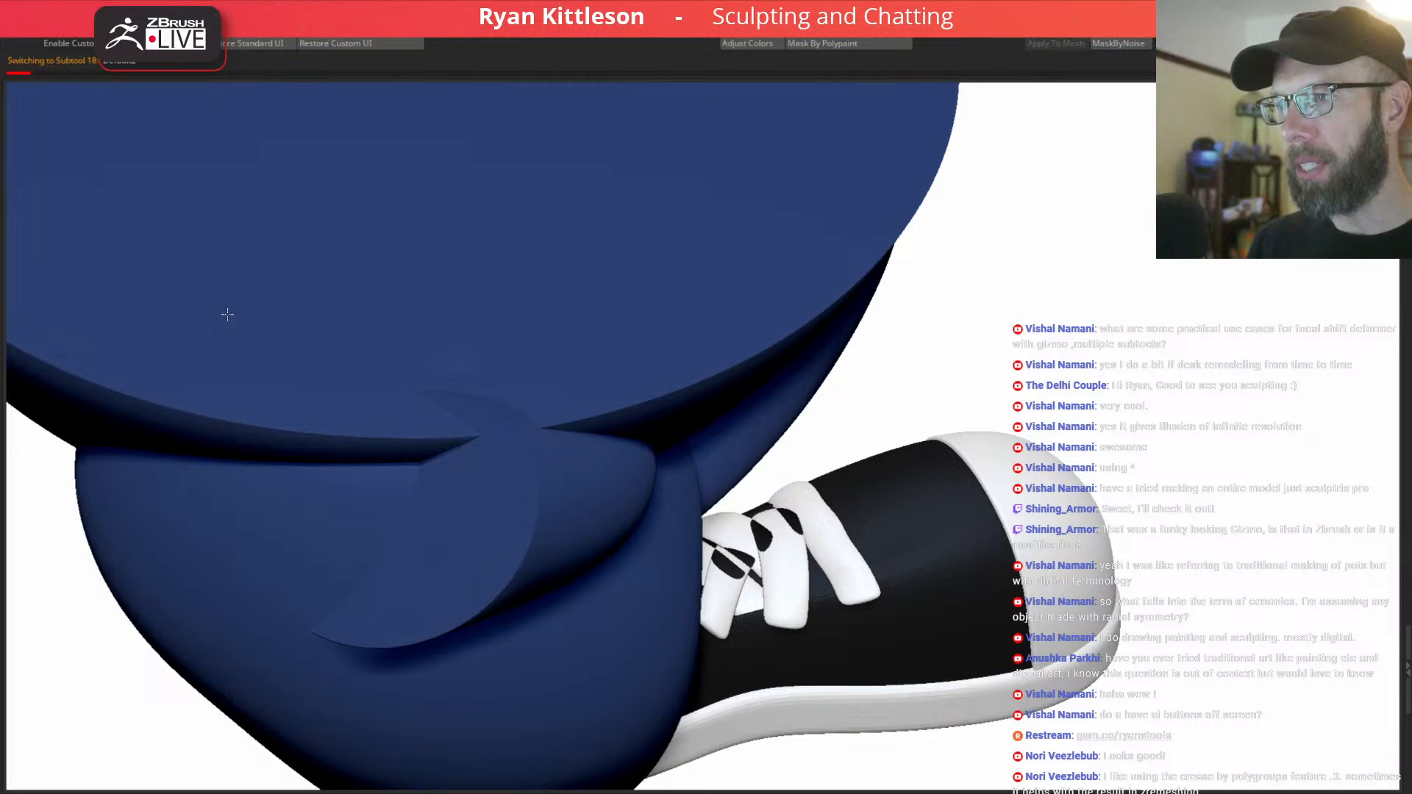
Select the pocket piece of the pants and add a Pole Sphere, with the other subtools shown transparent.
mouse_move(316, 331)
right_down()
mouse_move(428, 355)
mouse_move(411, 284)
mouse_move(457, 386)
mouse_move(447, 488)
mouse_move(426, 459)
mouse_move(408, 462)
mouse_move(433, 446)
mouse_move(430, 422)
right_up()
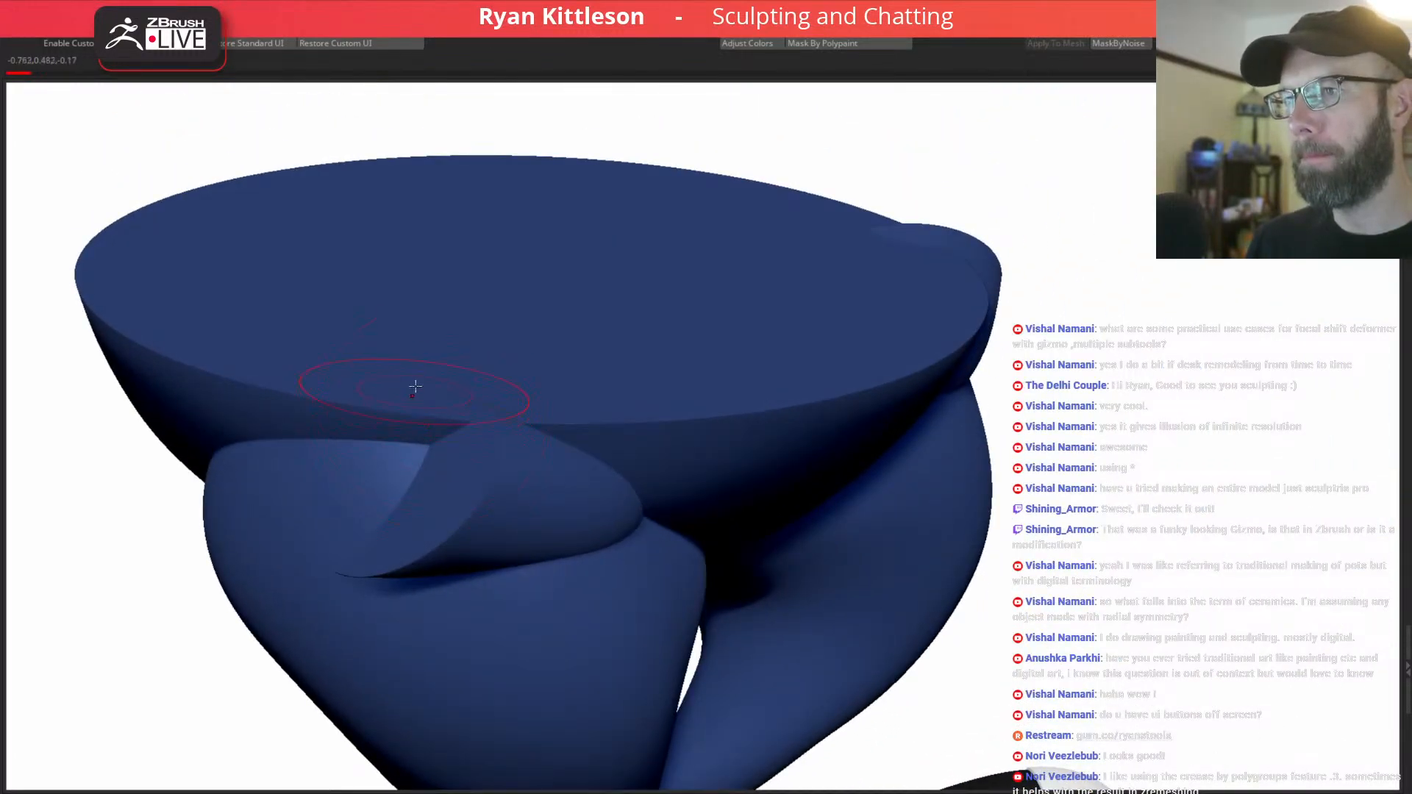
right_drag(439, 324, 341, 489)
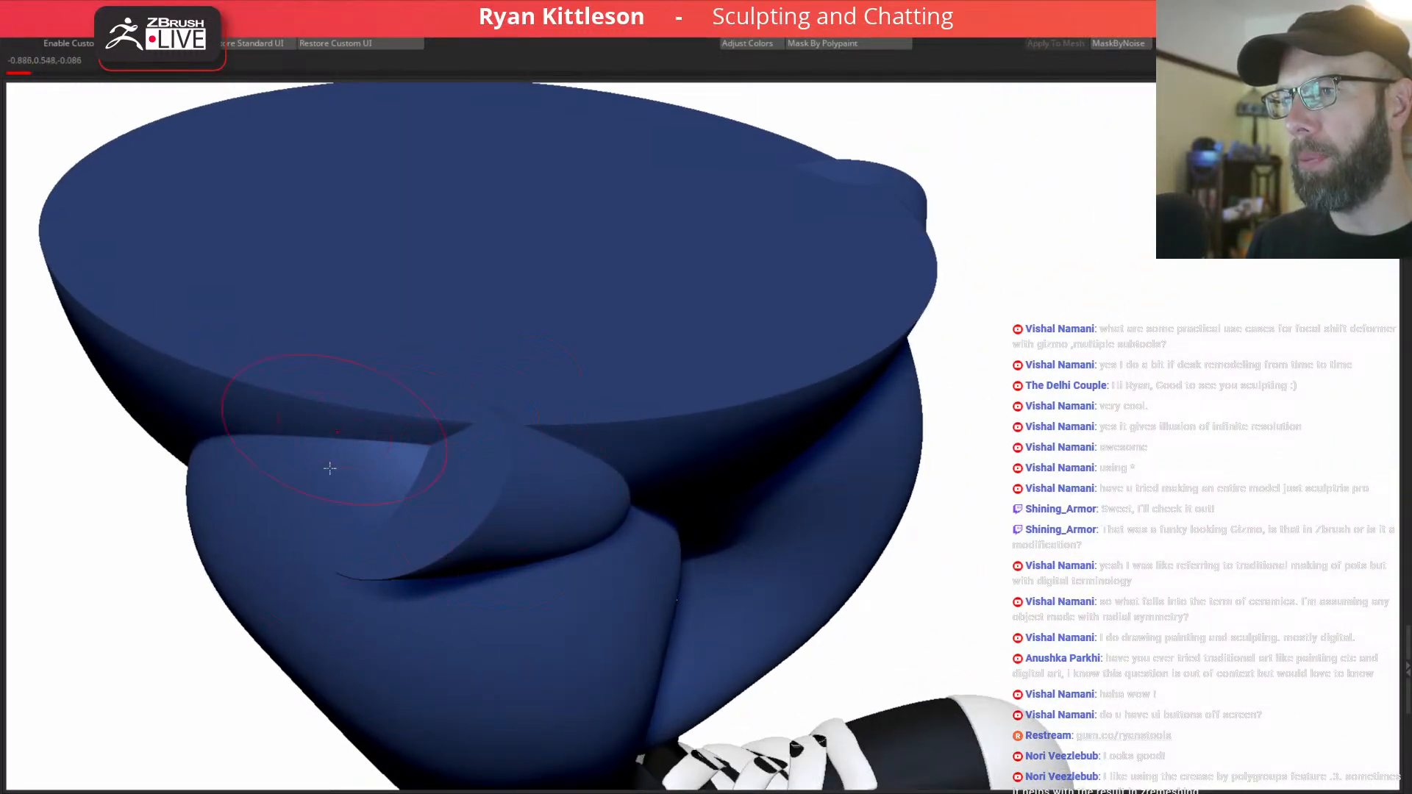
right_drag(435, 473, 380, 418)
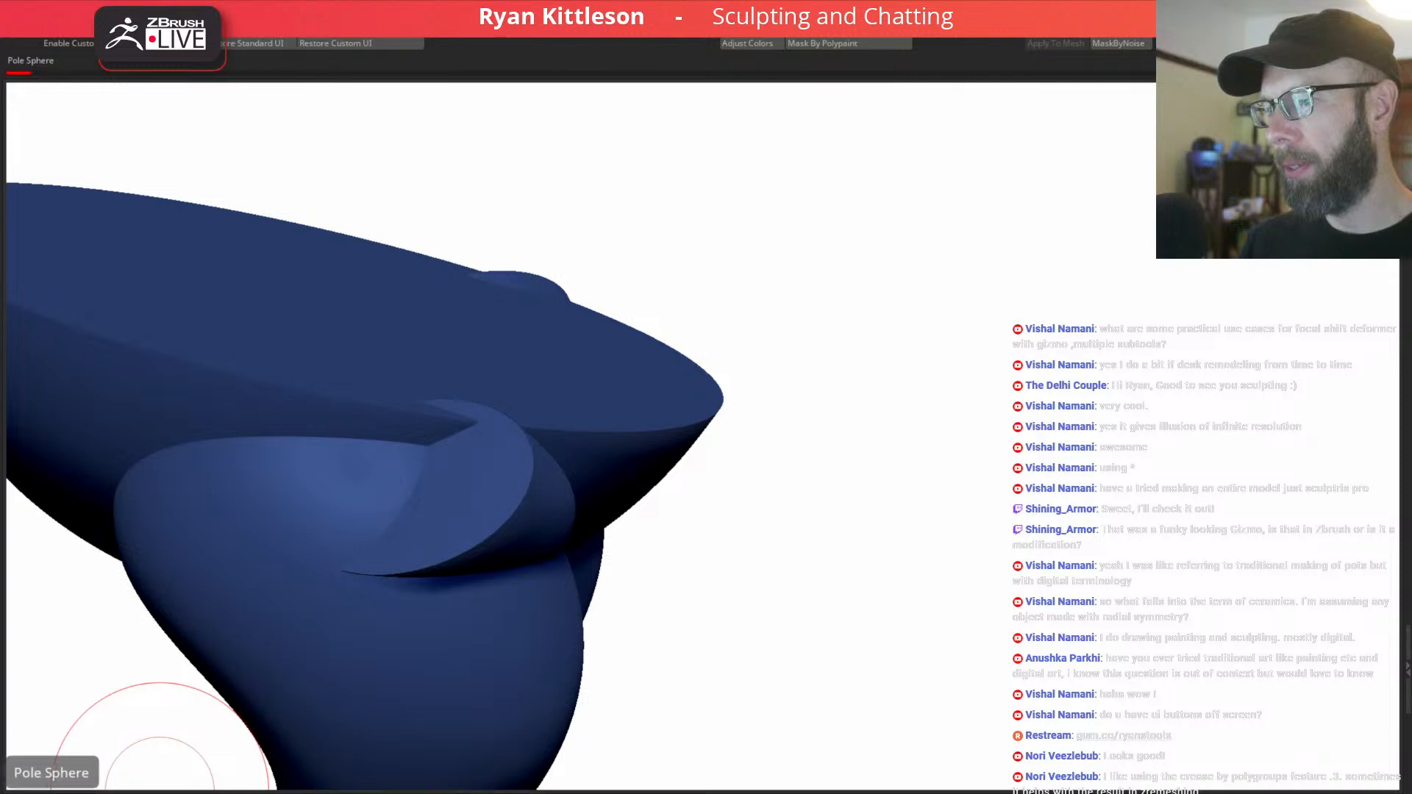
alt+click(563, 478)
key(w)
drag(436, 538, 147, 737)
key(shift+t)
drag(686, 540, 528, 577)
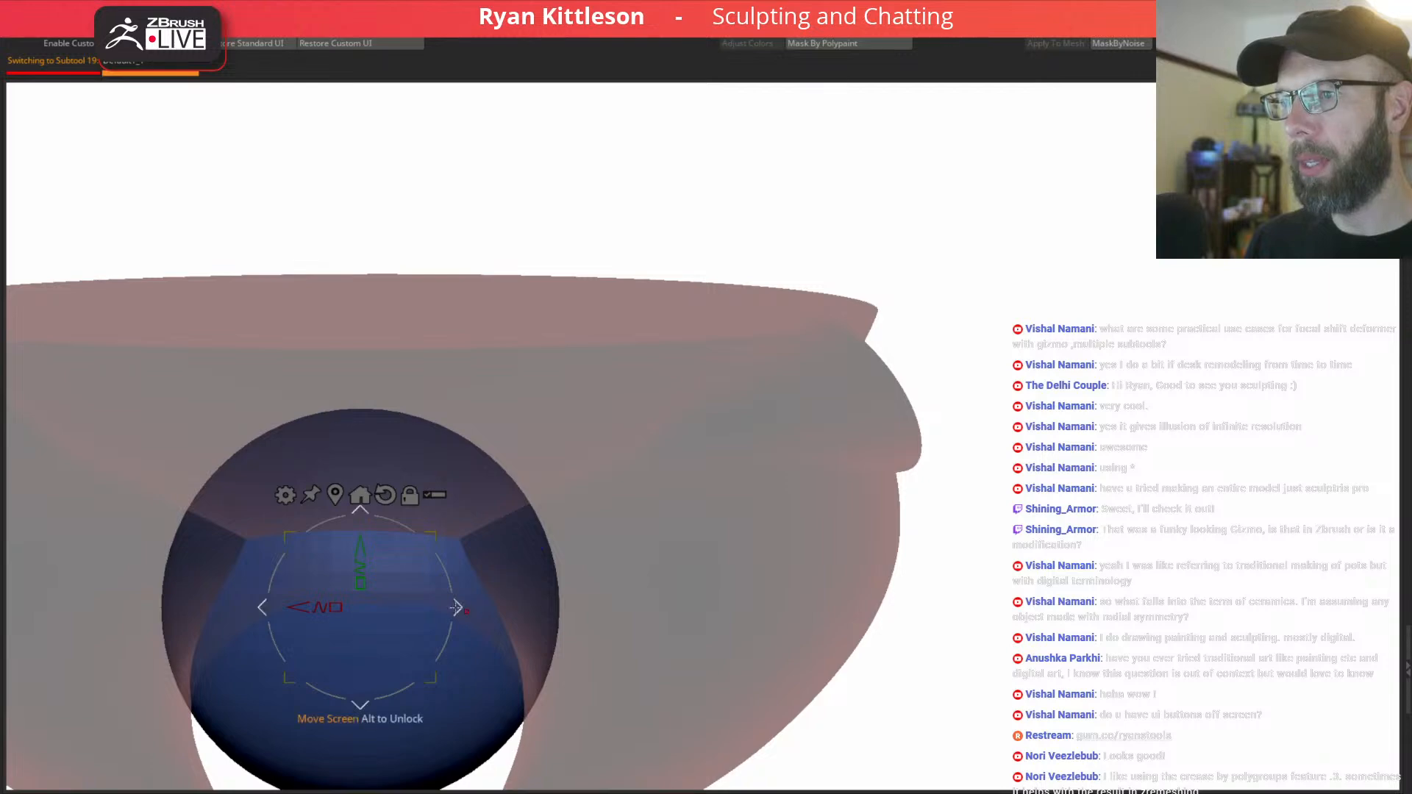
Scale the sphere down and move it into the opening of the side pocket.
drag(457, 606, 264, 453)
drag(55, 344, 471, 401)
mouse_move(695, 483)
mouse_down()
mouse_move(445, 404)
mouse_move(698, 309)
mouse_move(691, 318)
mouse_up()
drag(829, 341, 740, 374)
drag(717, 387, 757, 368)
right_drag(822, 395, 852, 423)
drag(852, 424, 851, 316)
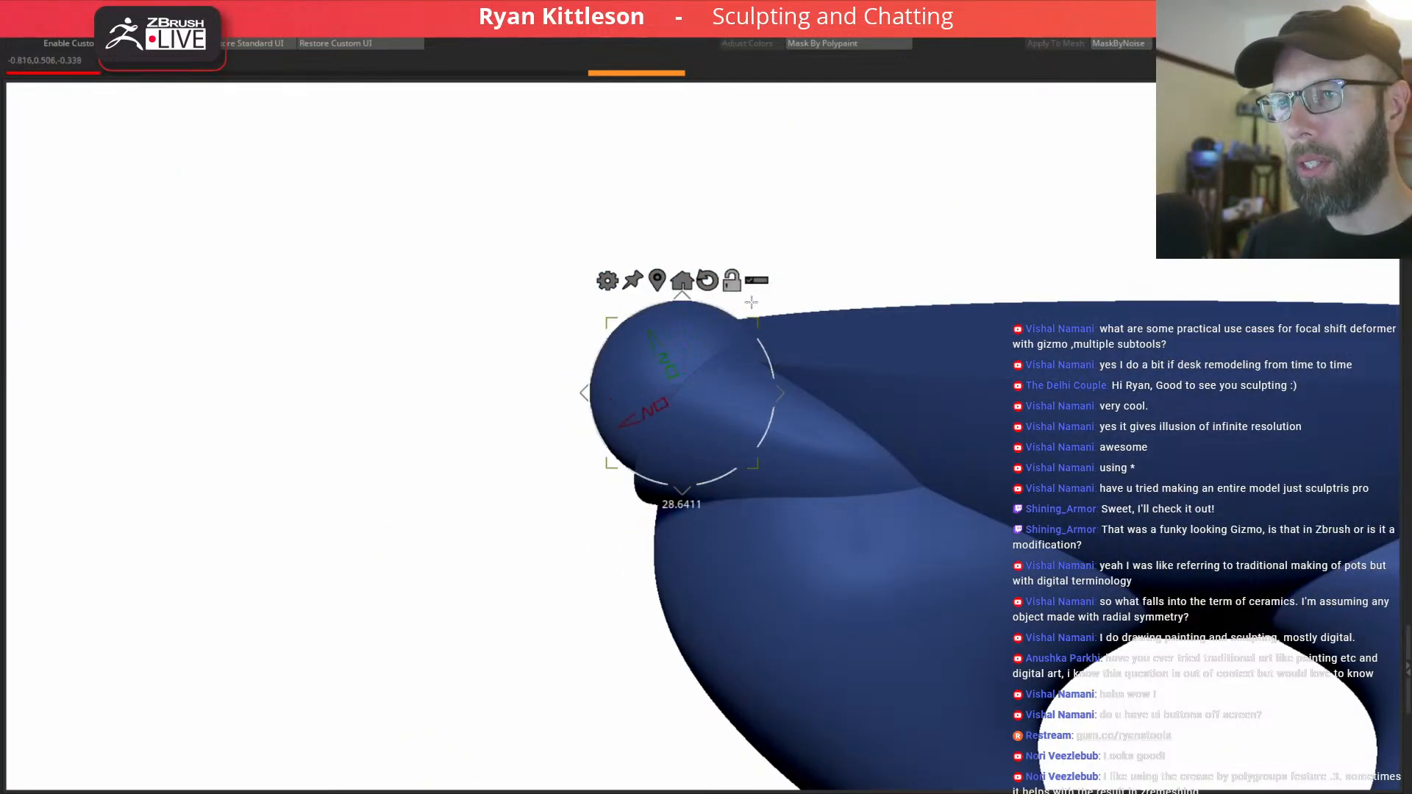
Rotate and adjust the sphere from several angles so it fits inside the pocket opening.
alt+drag(732, 272, 734, 274)
right_drag(717, 345, 839, 364)
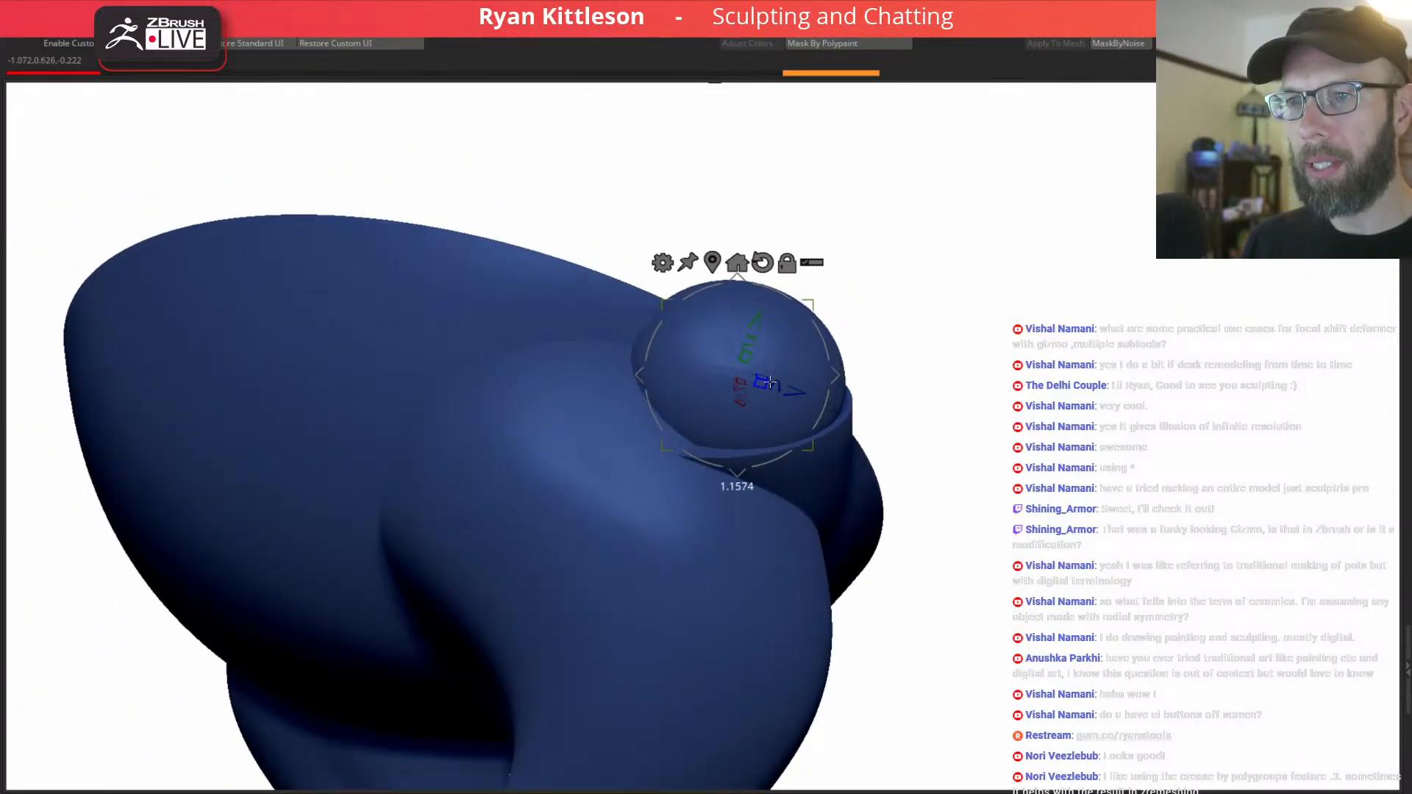
right_drag(890, 347, 889, 309)
drag(892, 310, 837, 307)
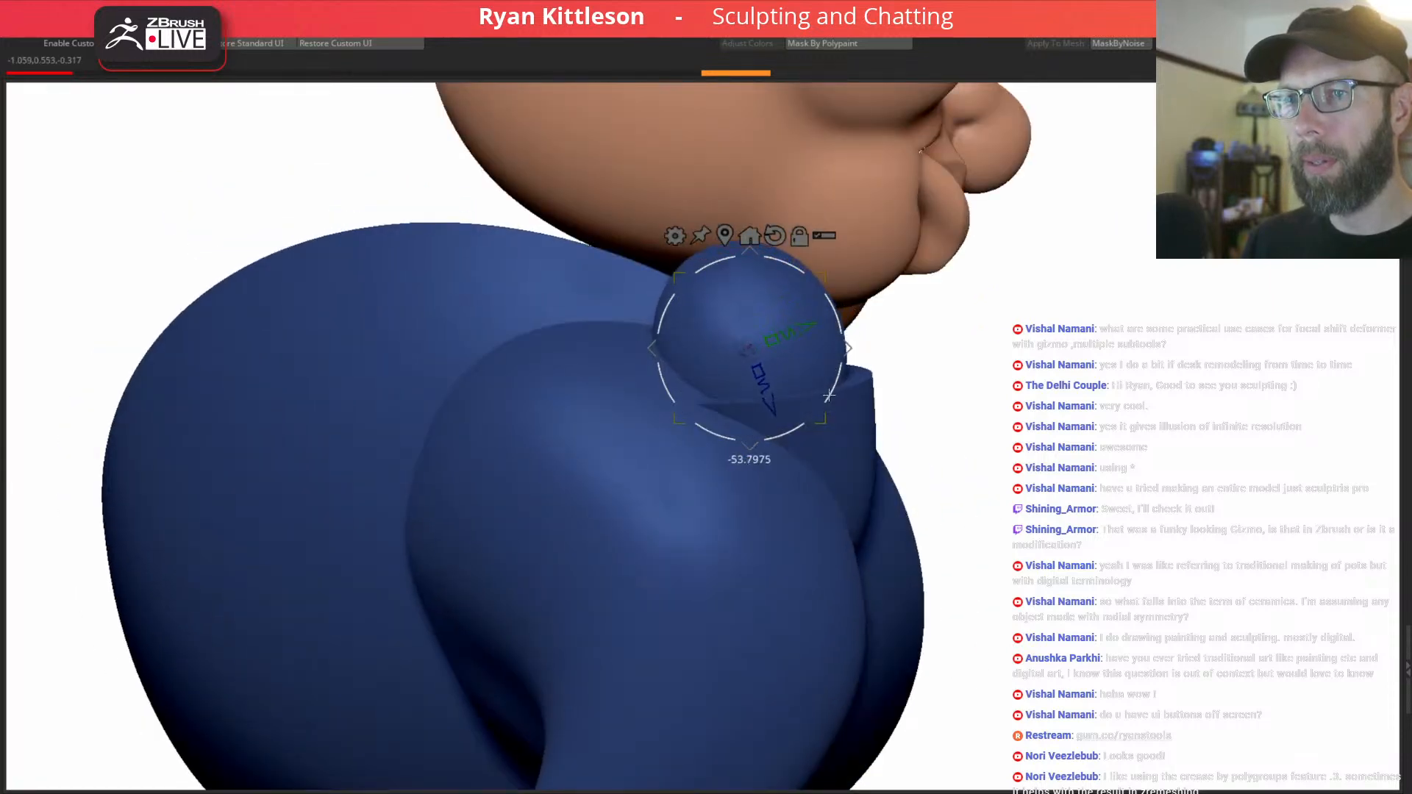
drag(917, 352, 874, 431)
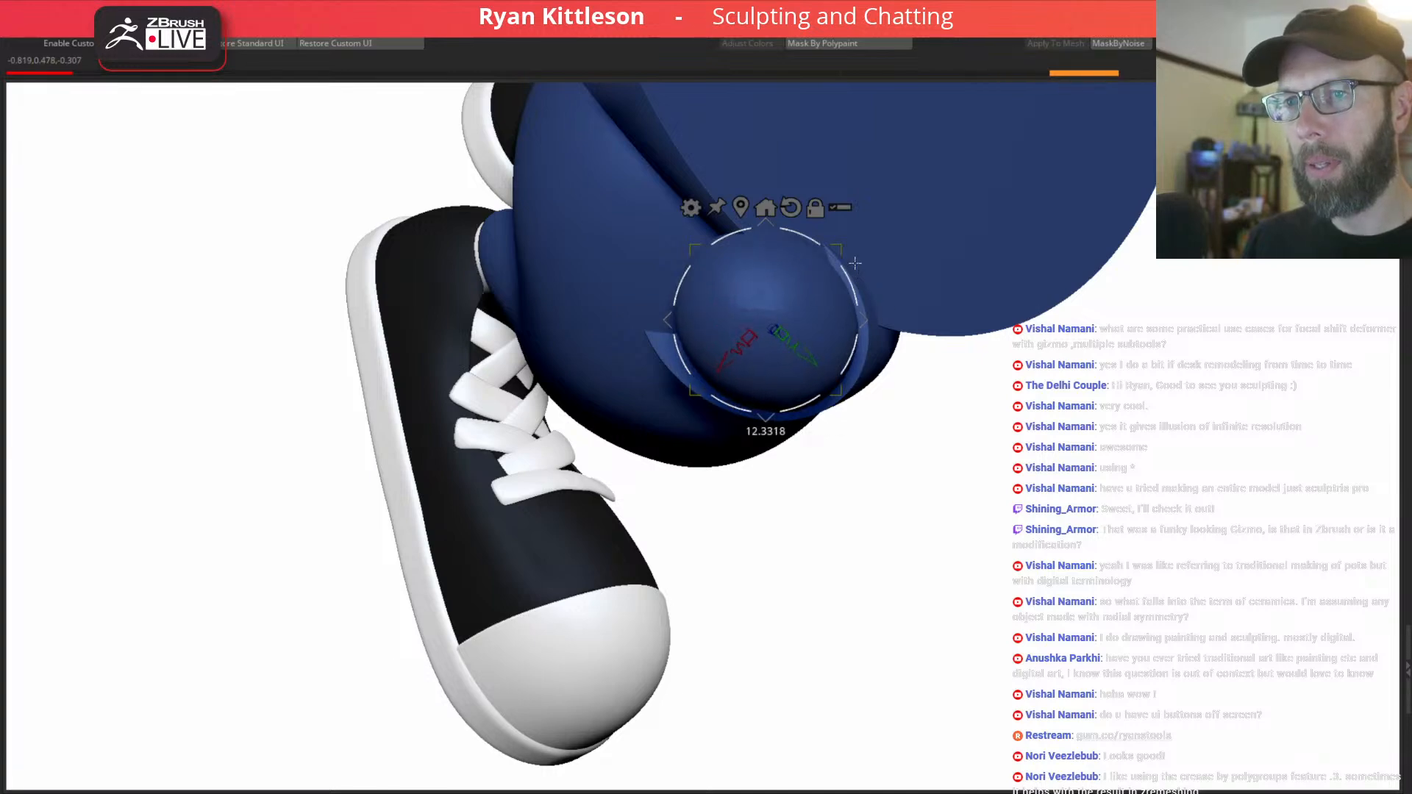
mouse_move(894, 336)
mouse_down()
mouse_move(927, 450)
mouse_move(908, 301)
mouse_move(904, 320)
mouse_up()
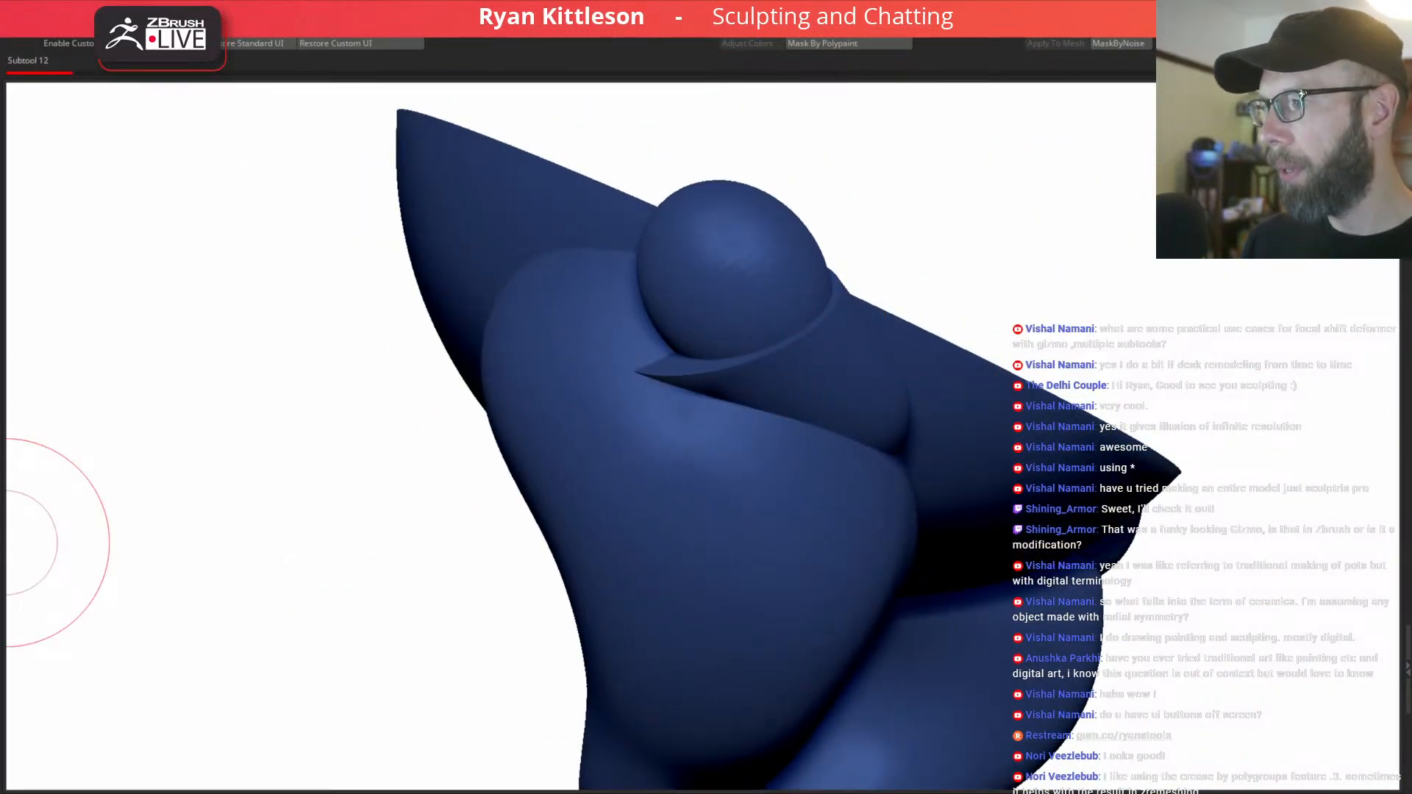
Set the sphere to subtract from the pants and mirror it to the opposite pocket with Array Mesh.
click(3, 543)
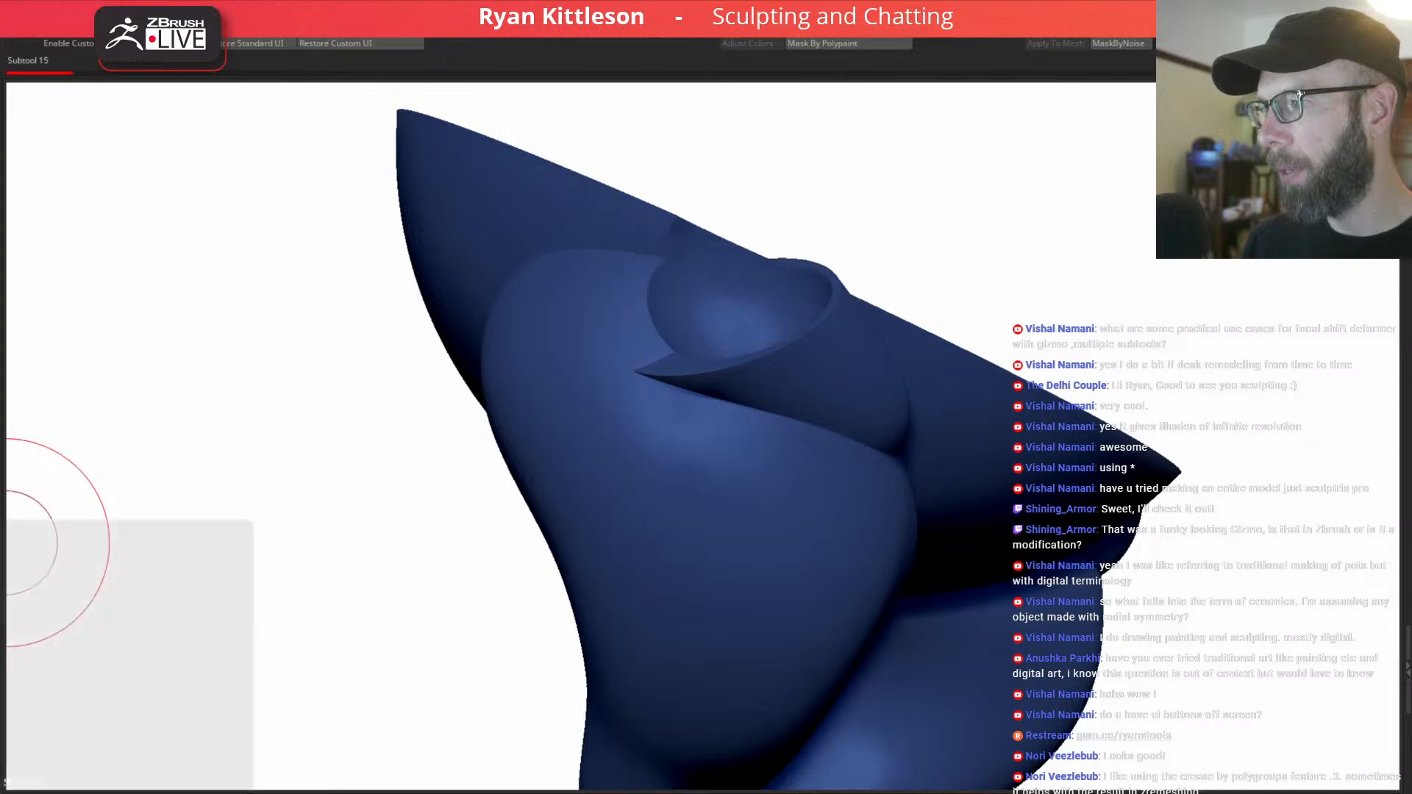
mouse_move(776, 337)
right_down()
mouse_move(820, 422)
mouse_move(777, 377)
mouse_move(845, 272)
mouse_move(849, 232)
right_up()
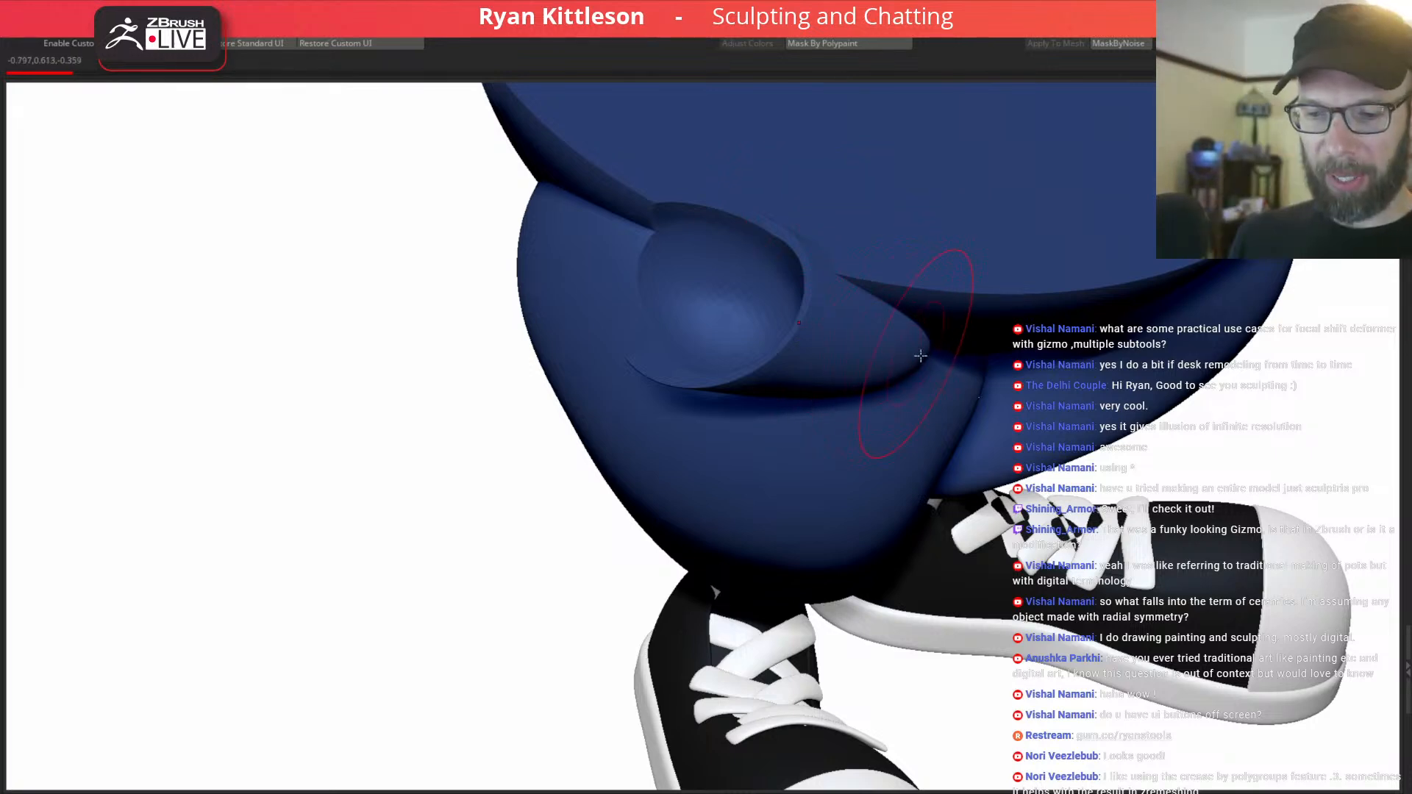
right_drag(991, 321, 881, 375)
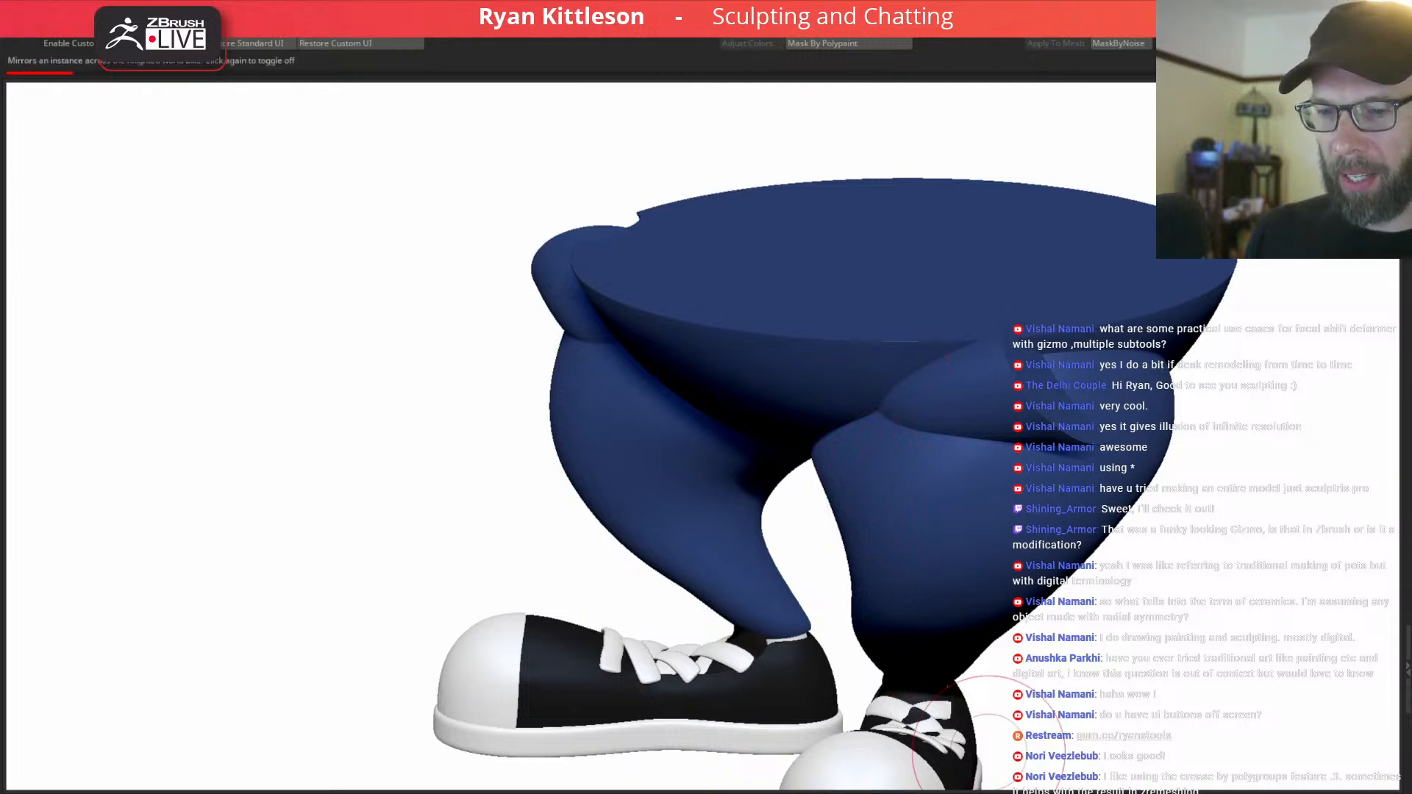
right_drag(638, 361, 744, 278)
Merge the pants parts and sphere cutouts into one boolean mesh and display its polygroup wireframe.
key(alt+s)
key(alt+s)
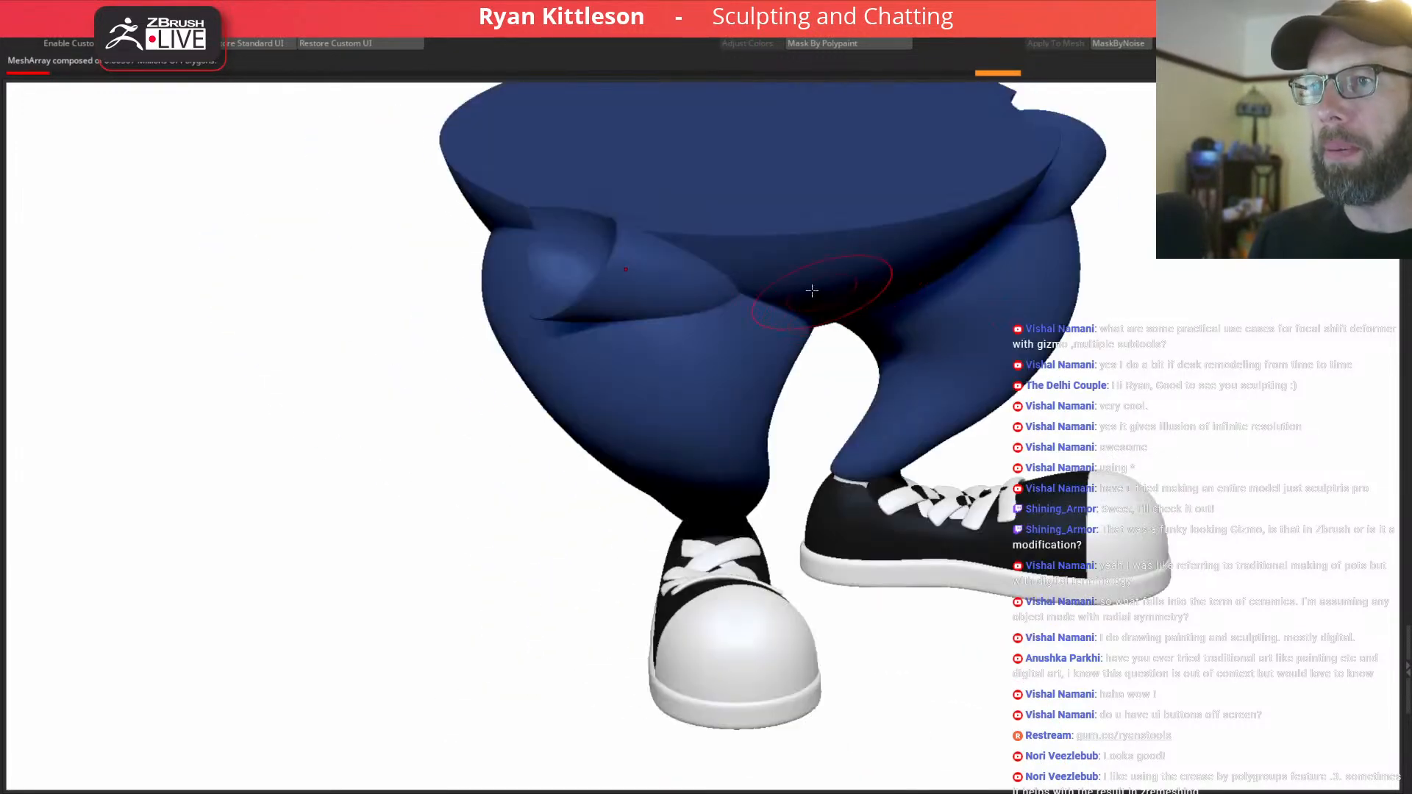
right_drag(840, 279, 831, 363)
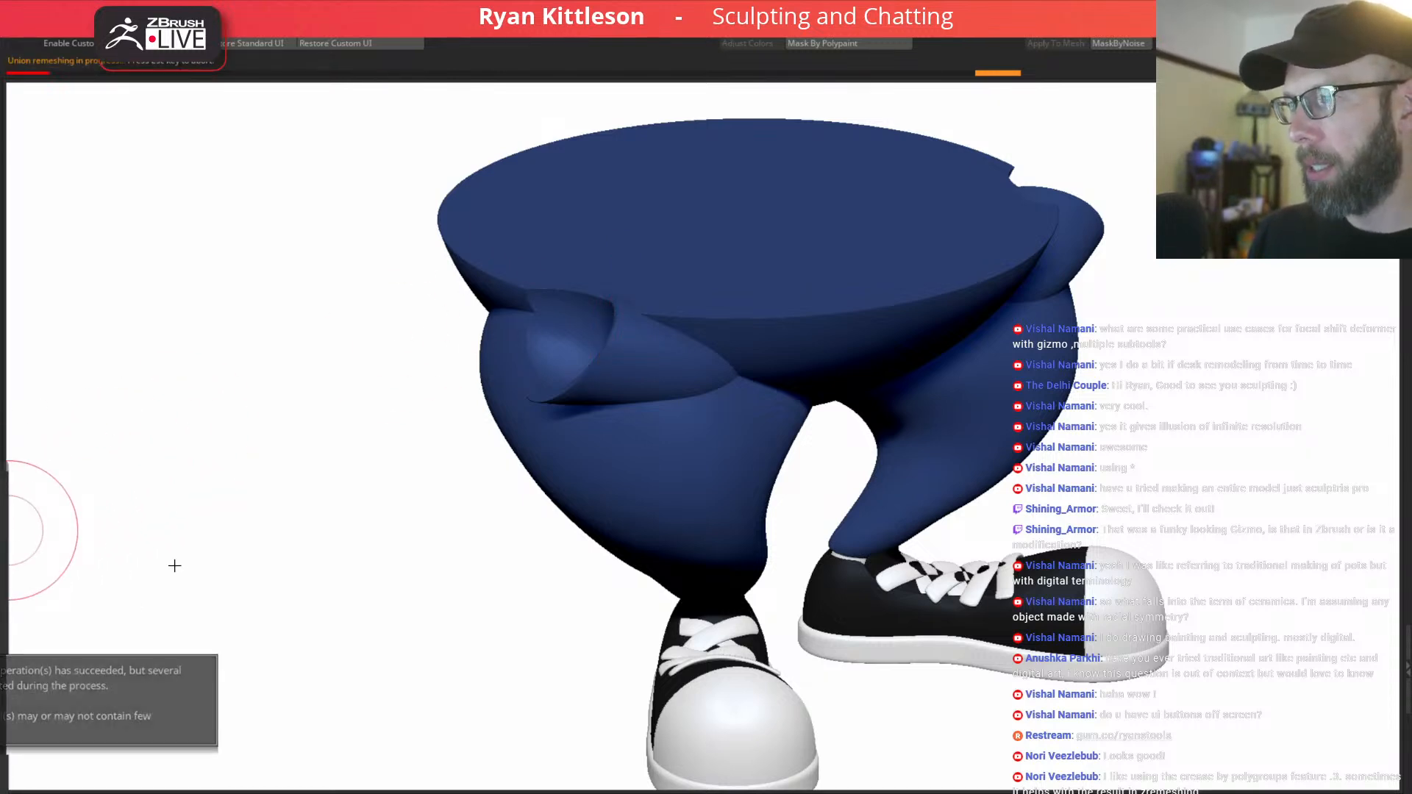
right_drag(632, 325, 706, 323)
key(shift+f)
mouse_move(588, 294)
ctrl+right_down()
mouse_move(578, 331)
mouse_move(577, 316)
ctrl+right_up()
key(shift+f)
key(shift+f)
Hide the polygroups of the waist's top cap and the pocket cutouts, leaving only the outer pants shell.
ctrl+shift+click(559, 337)
ctrl+shift+click(559, 337)
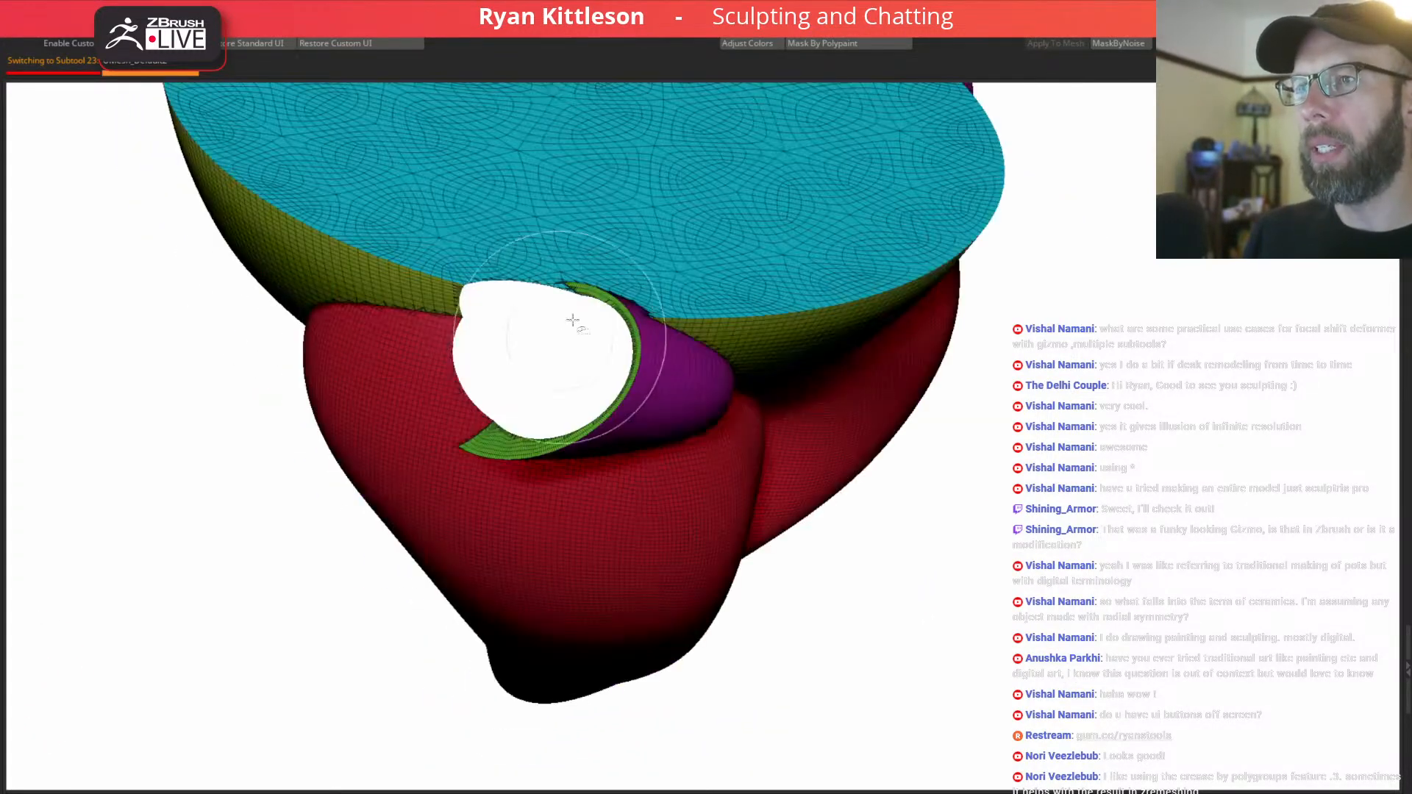
ctrl+alt+shift+click(731, 267)
right_drag(703, 526, 675, 239)
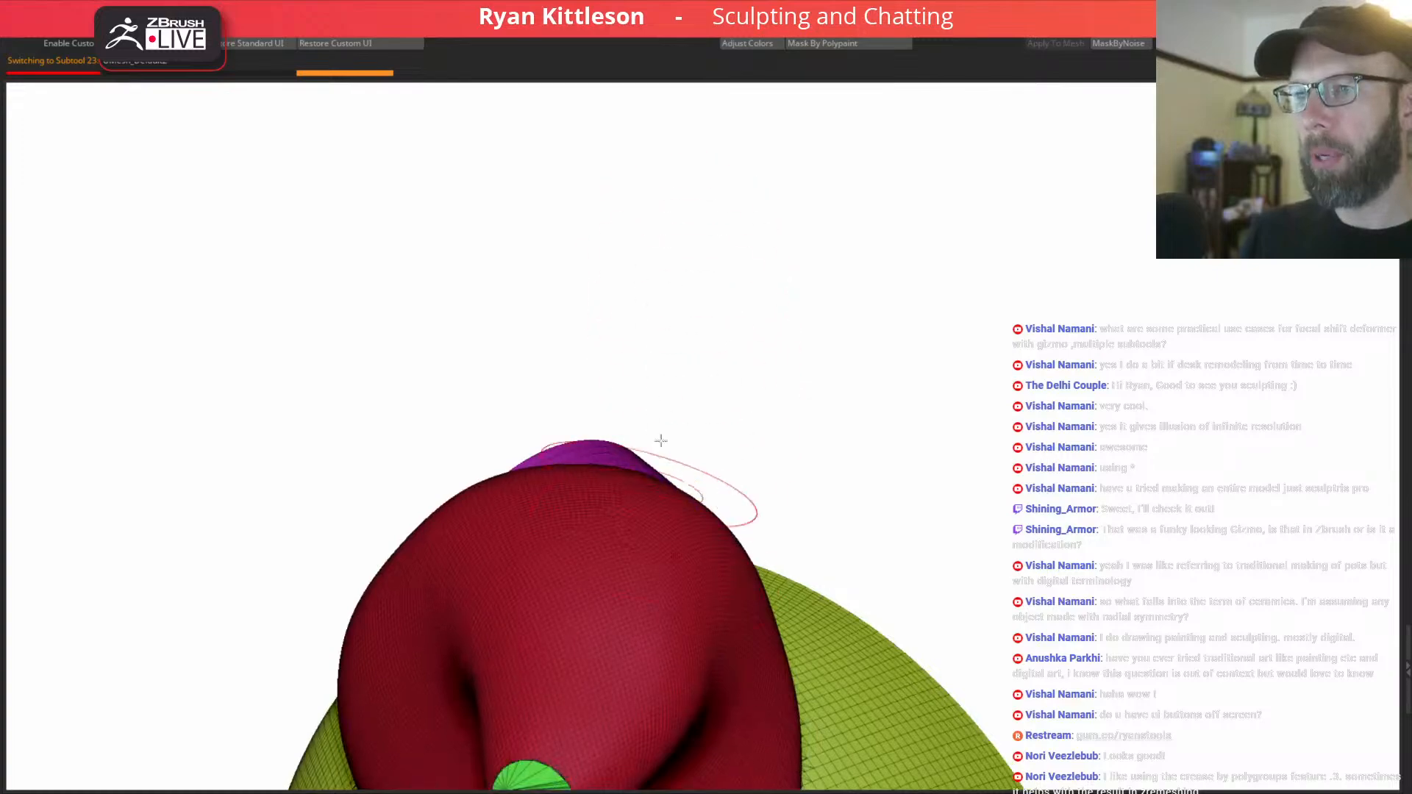
alt+right_drag(646, 498, 684, 262)
ctrl+shift+click(564, 535)
right_drag(662, 382, 656, 583)
mouse_move(657, 303)
alt+right_down()
mouse_move(665, 450)
mouse_move(669, 249)
mouse_move(718, 347)
mouse_move(782, 395)
mouse_move(678, 302)
mouse_move(740, 338)
mouse_move(596, 341)
mouse_move(656, 349)
mouse_move(753, 454)
mouse_move(699, 533)
mouse_move(766, 473)
mouse_move(782, 407)
alt+right_up()
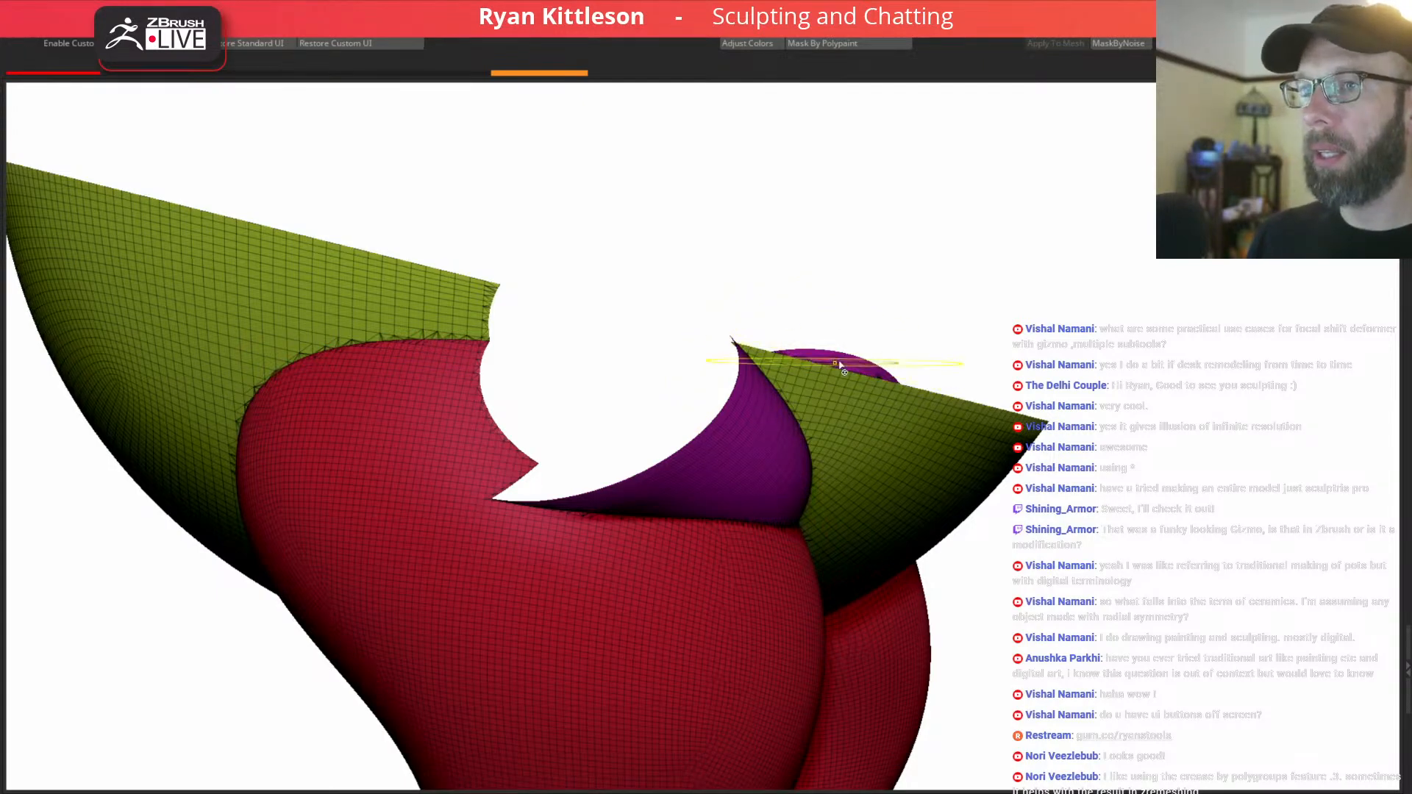
Examine the open waist and pocket edges of the pants shell with the wireframe on and off and the arms in place.
mouse_move(765, 397)
right_down()
mouse_move(722, 439)
mouse_move(762, 394)
right_up()
key(shift+f)
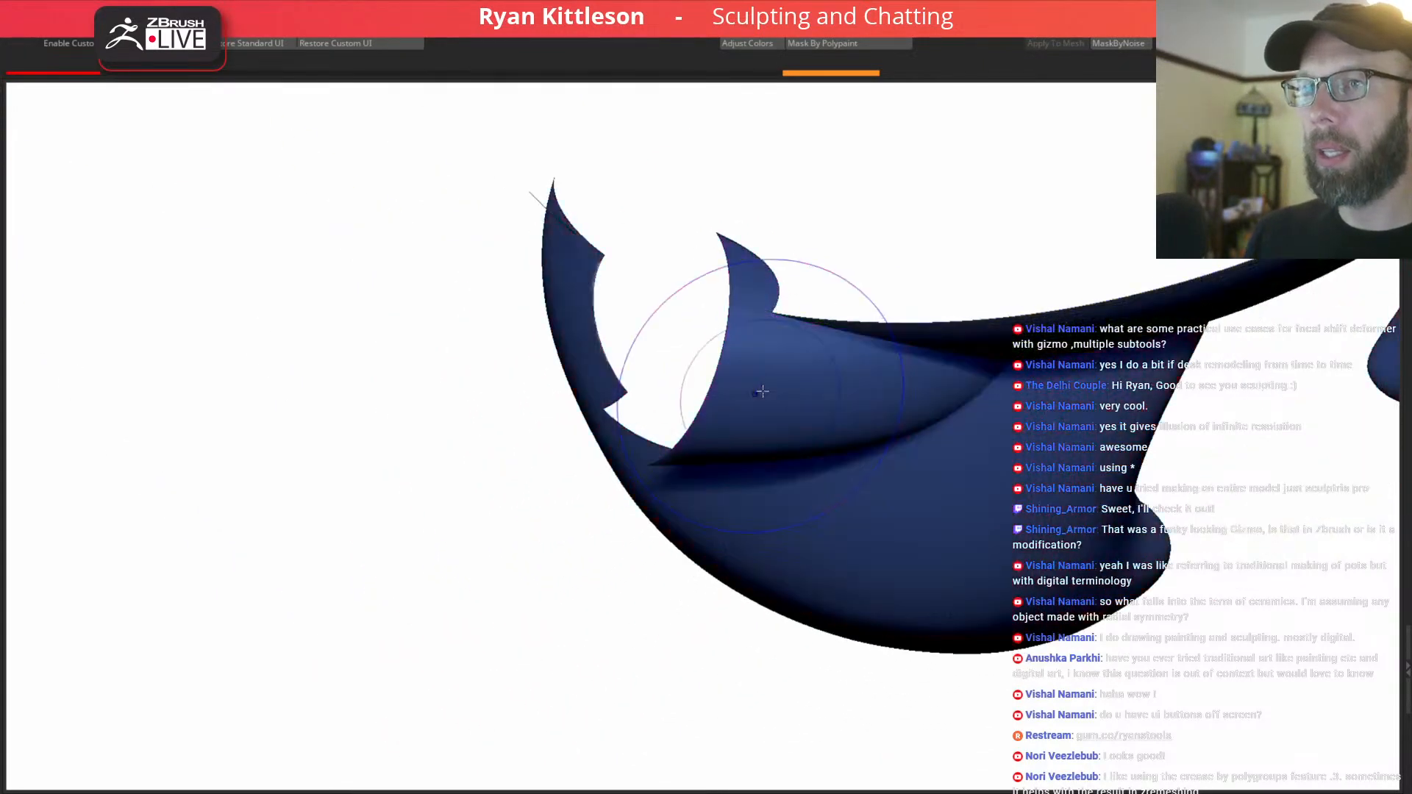
right_drag(774, 333, 805, 324)
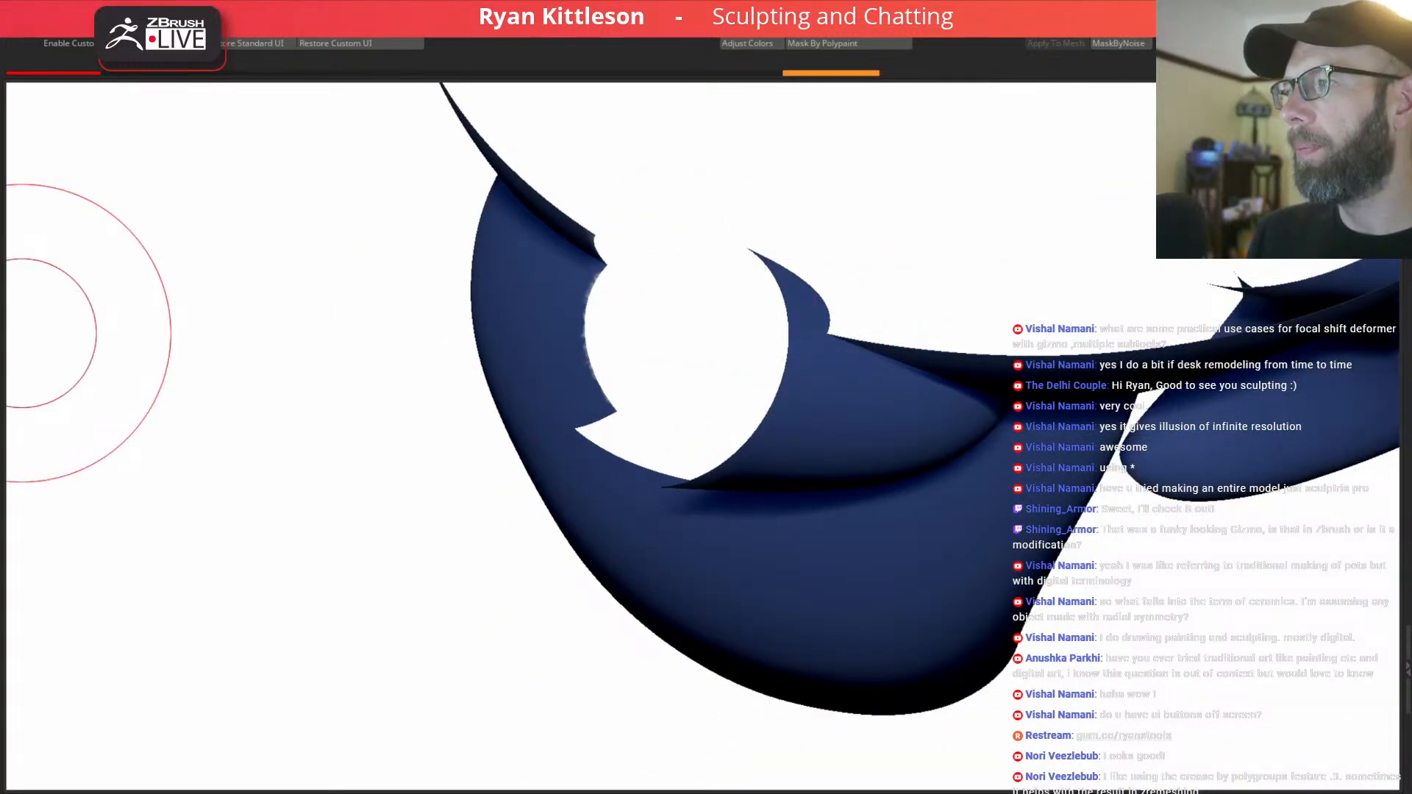
mouse_move(663, 336)
right_down()
mouse_move(785, 280)
mouse_move(829, 400)
mouse_move(797, 427)
mouse_move(848, 381)
mouse_move(851, 435)
mouse_move(835, 372)
mouse_move(779, 351)
mouse_move(826, 419)
mouse_move(886, 413)
mouse_move(893, 426)
mouse_move(715, 489)
mouse_move(733, 474)
right_up()
key(shift+f)
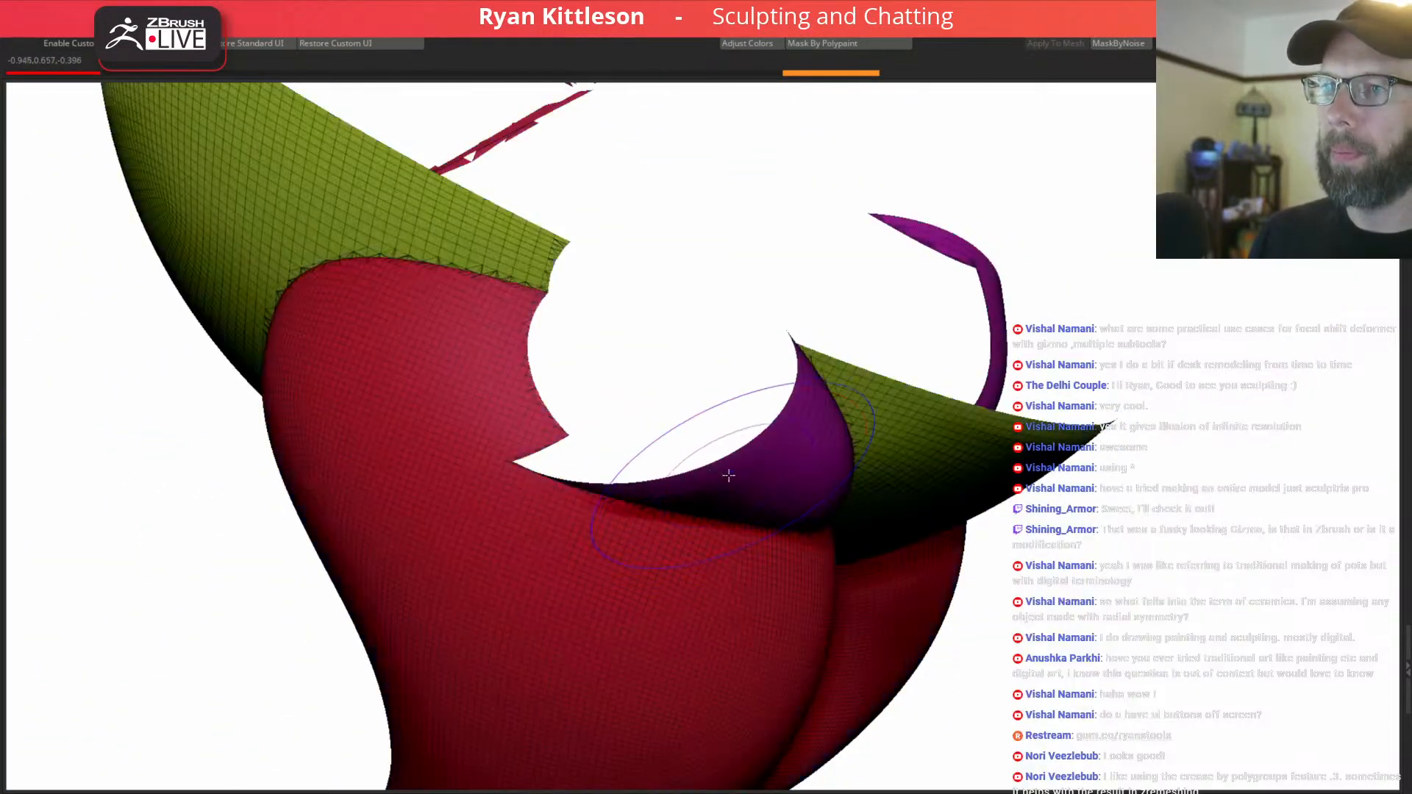
mouse_move(554, 494)
right_down()
mouse_move(643, 410)
mouse_move(658, 486)
mouse_move(968, 466)
mouse_move(1018, 301)
mouse_move(989, 346)
mouse_move(897, 357)
mouse_move(983, 367)
mouse_move(927, 383)
mouse_move(898, 386)
mouse_move(1027, 351)
mouse_move(983, 366)
mouse_move(974, 349)
mouse_move(1033, 331)
mouse_move(882, 356)
right_up()
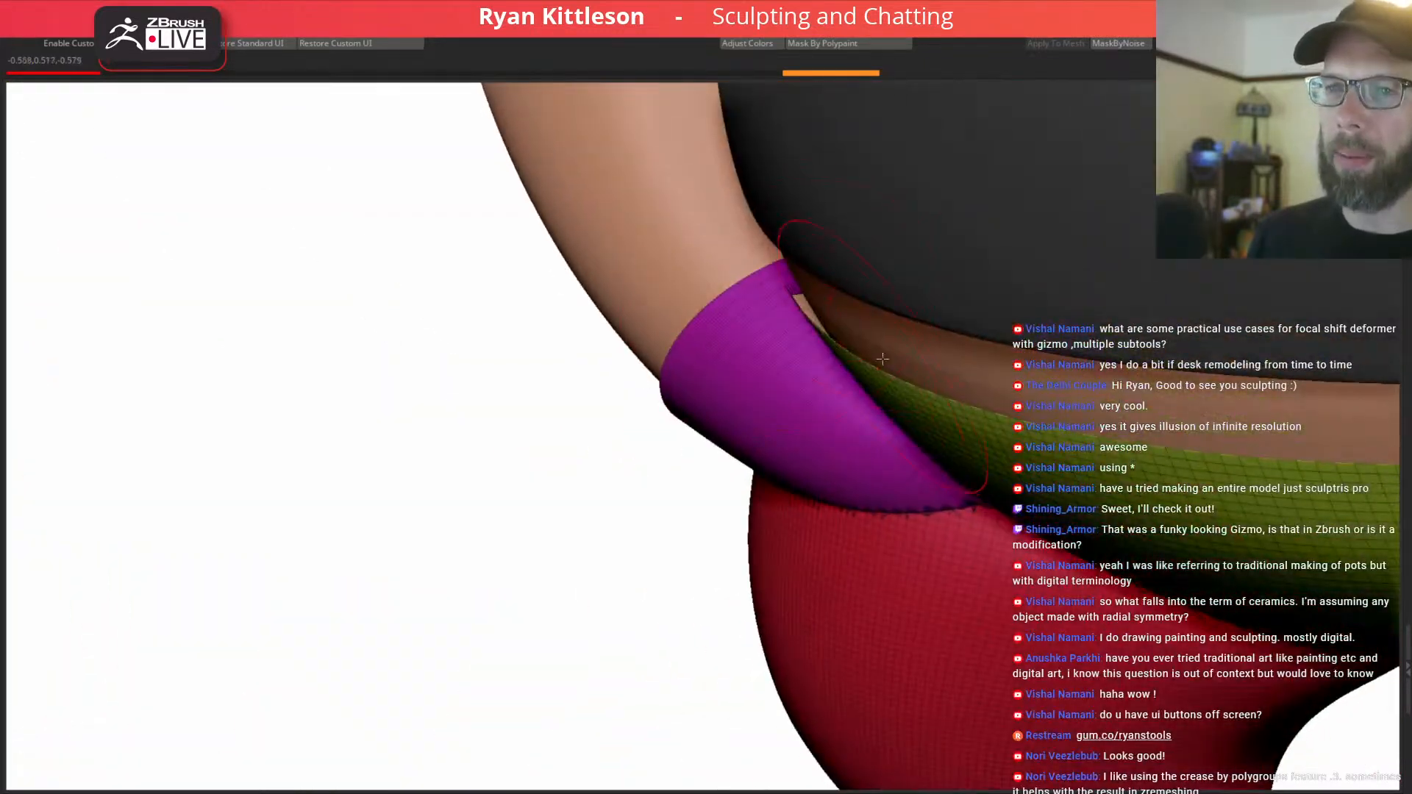
mouse_move(762, 395)
right_down()
mouse_move(757, 378)
mouse_move(814, 394)
mouse_move(871, 385)
mouse_move(845, 283)
mouse_move(867, 372)
mouse_move(923, 370)
mouse_move(754, 375)
right_up()
key(shift+f)
Isolate the pants shell and close its open holes across the waist and pockets.
key(shift+alt+s)
mouse_move(653, 450)
right_down()
mouse_move(618, 448)
mouse_move(637, 473)
right_up()
ctrl+right_drag(699, 415, 646, 438)
mouse_move(741, 422)
ctrl+right_down()
mouse_move(795, 449)
mouse_move(743, 444)
mouse_move(720, 469)
mouse_move(706, 450)
mouse_move(743, 454)
mouse_move(725, 426)
mouse_move(693, 454)
ctrl+right_up()
key(alt+s)
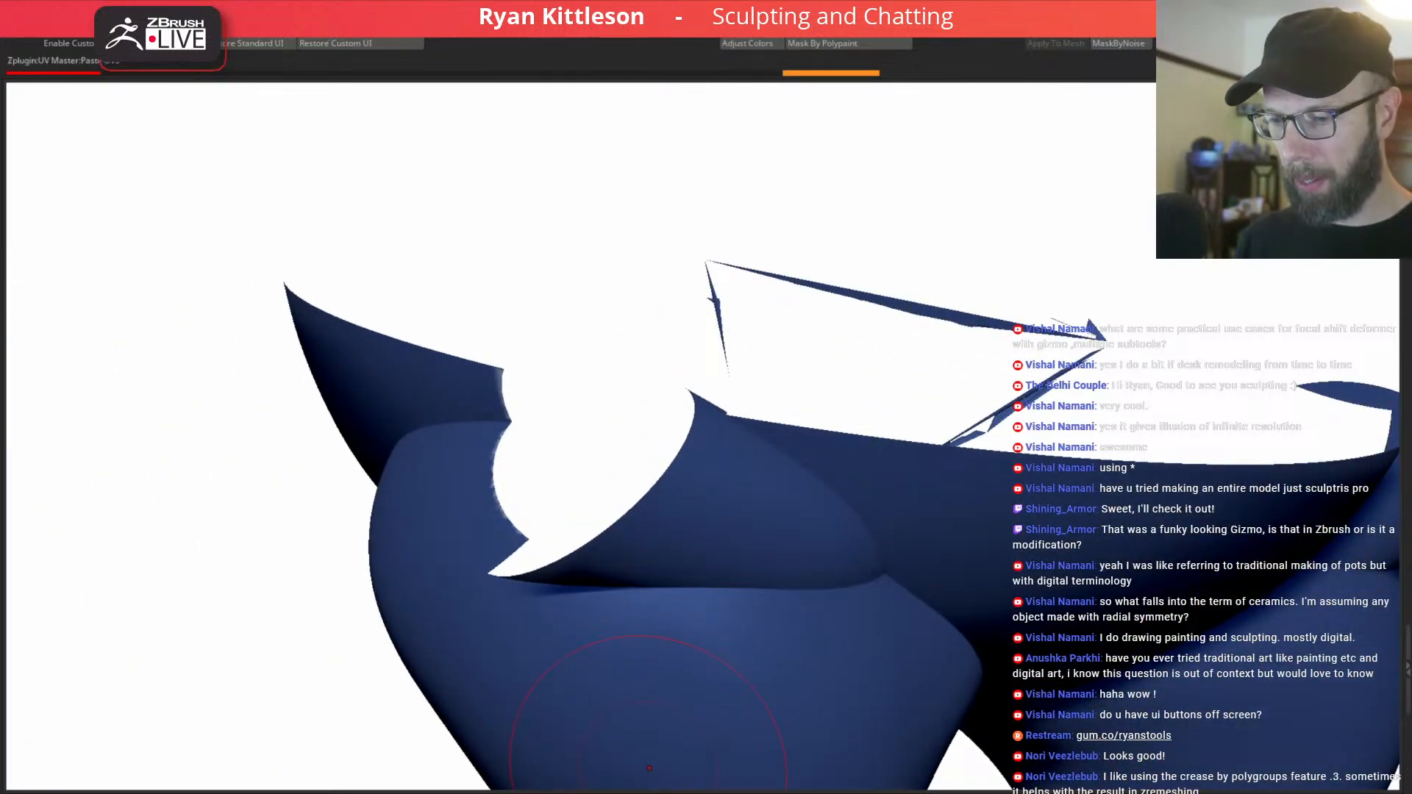
key(ctrl+alt+f)
mouse_move(735, 483)
right_down()
mouse_move(747, 498)
mouse_move(779, 391)
mouse_move(787, 404)
mouse_move(826, 315)
right_up()
key(shift+f)
key(shift+f)
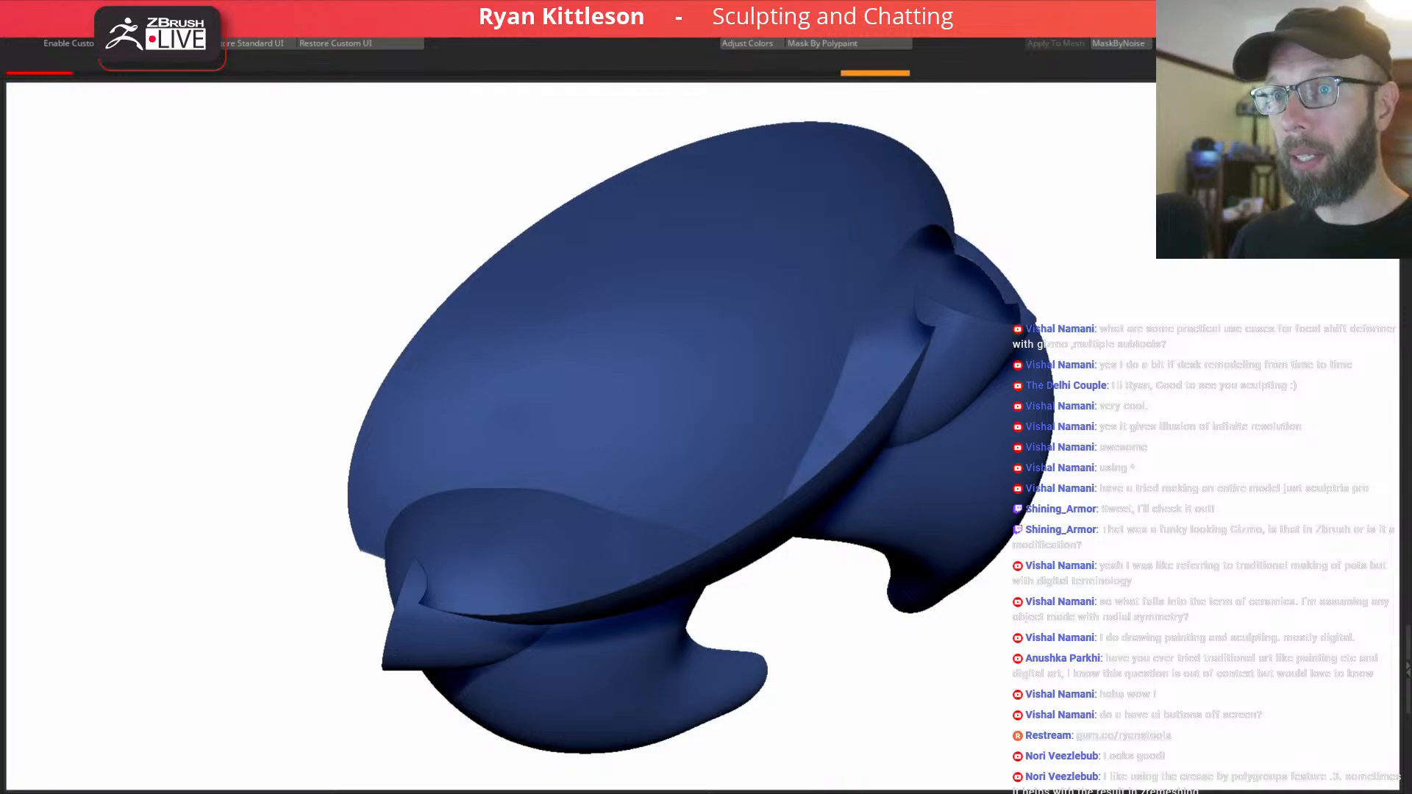
Mask the section of the purple wall that spans the pocket opening and hide the masked polygons.
right_drag(752, 548, 698, 324)
key(shift+f)
mouse_move(715, 439)
right_down()
mouse_move(653, 296)
mouse_move(760, 236)
mouse_move(617, 355)
mouse_move(662, 346)
mouse_move(706, 391)
mouse_move(581, 369)
mouse_move(595, 379)
mouse_move(542, 483)
mouse_move(530, 451)
mouse_move(584, 422)
mouse_move(558, 466)
mouse_move(676, 248)
mouse_move(754, 224)
mouse_move(670, 268)
mouse_move(649, 419)
mouse_move(699, 416)
mouse_move(674, 423)
right_up()
key(shift+f)
right_drag(750, 347, 797, 423)
key(shift+f)
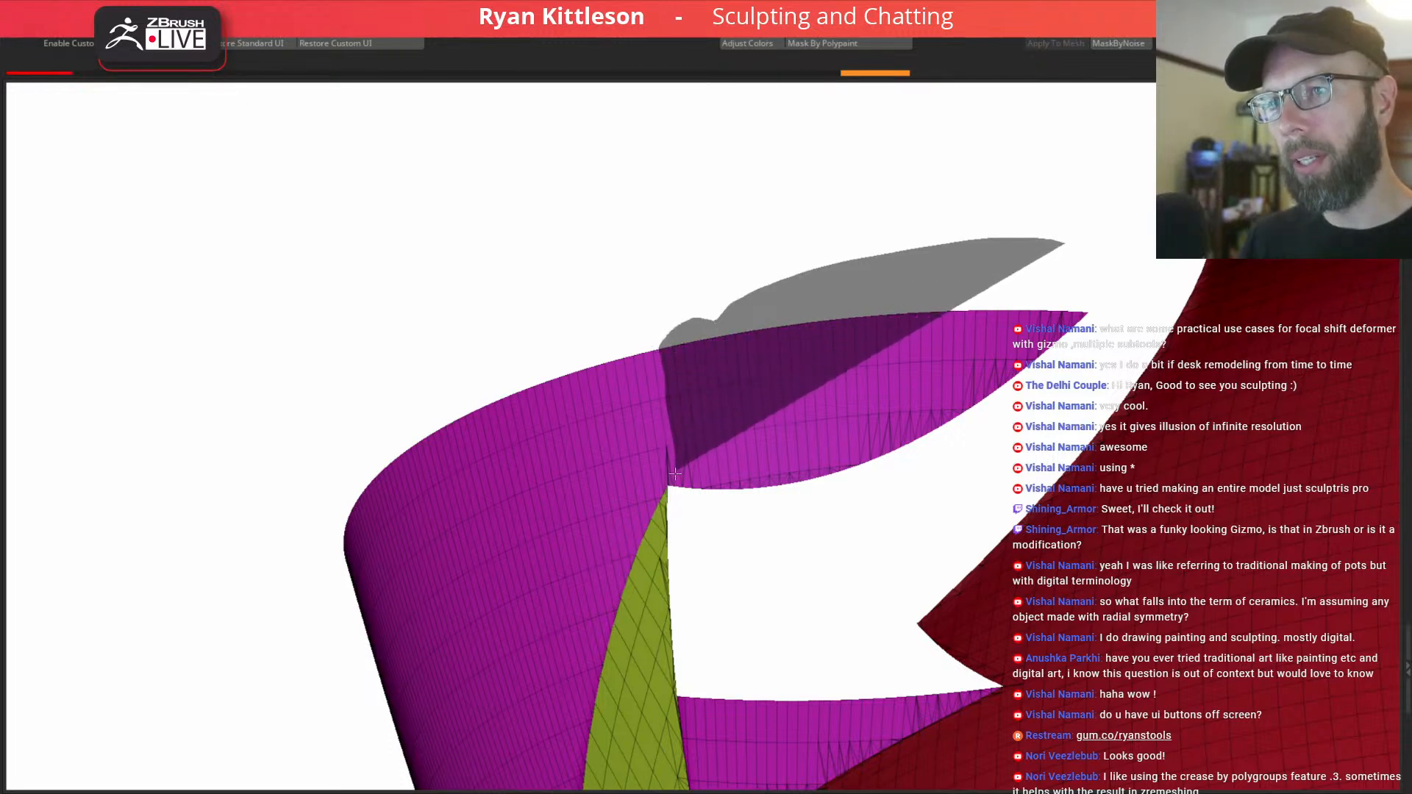
mouse_move(791, 552)
ctrl+mouse_down()
mouse_move(1074, 377)
mouse_move(1089, 273)
ctrl+mouse_up()
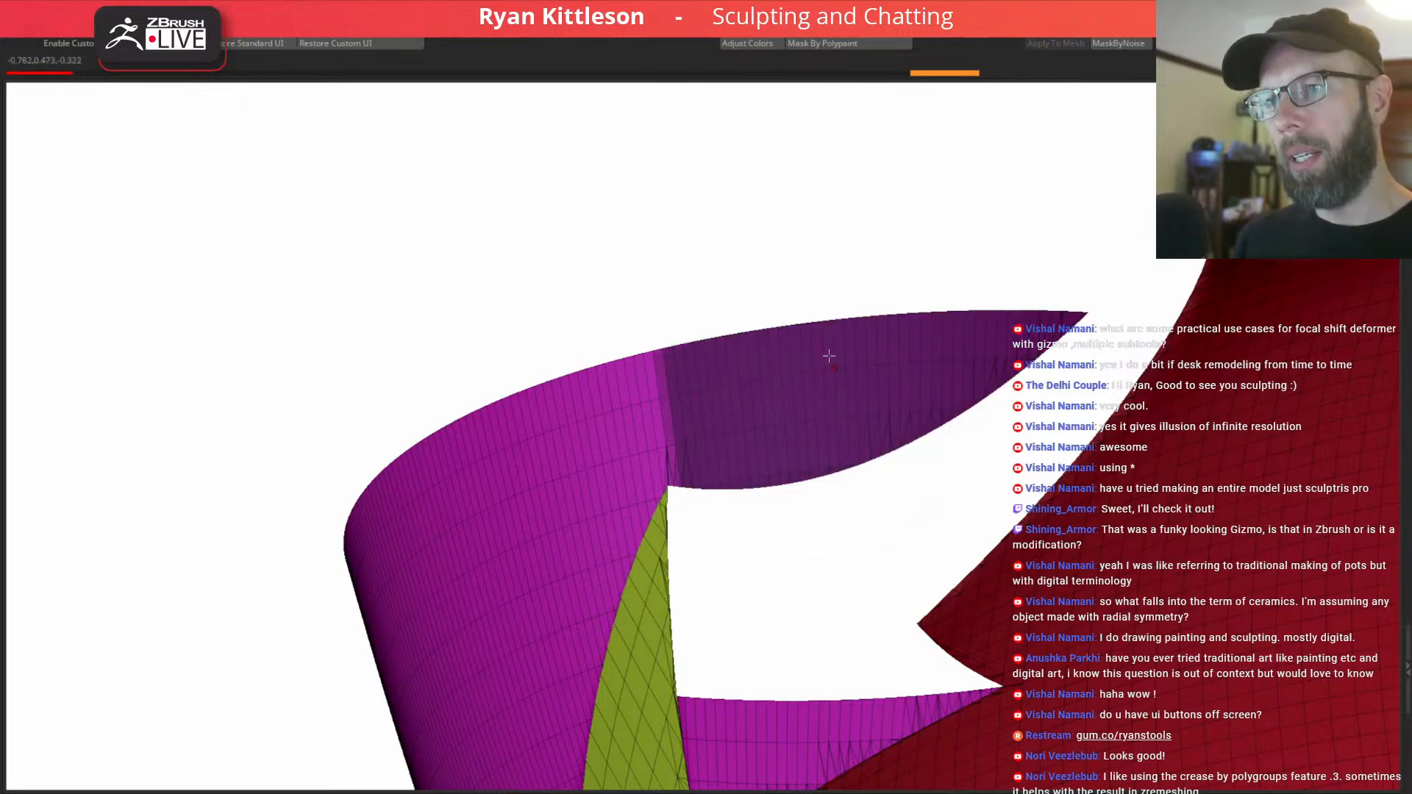
key(ctrl+h)
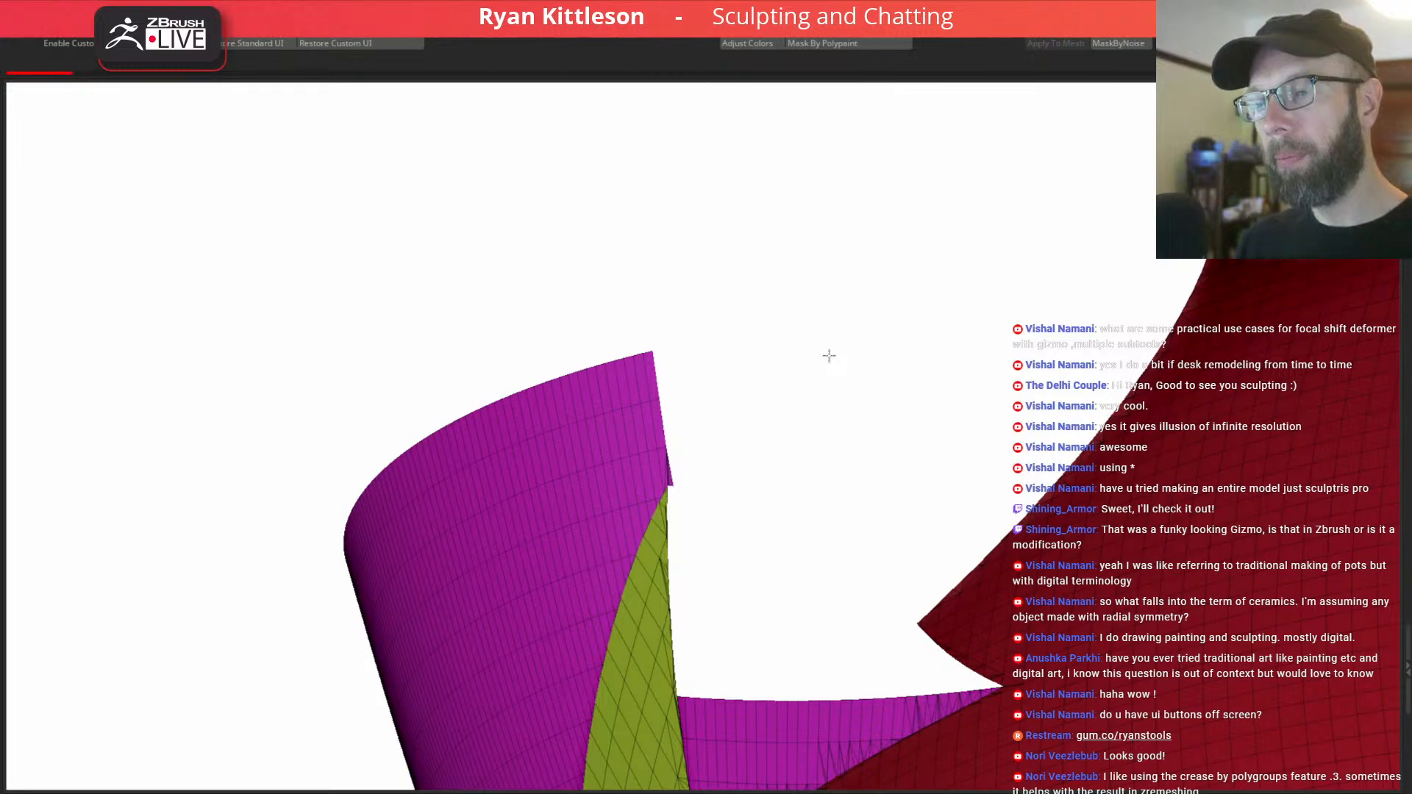
ctrl+shift+click(638, 334)
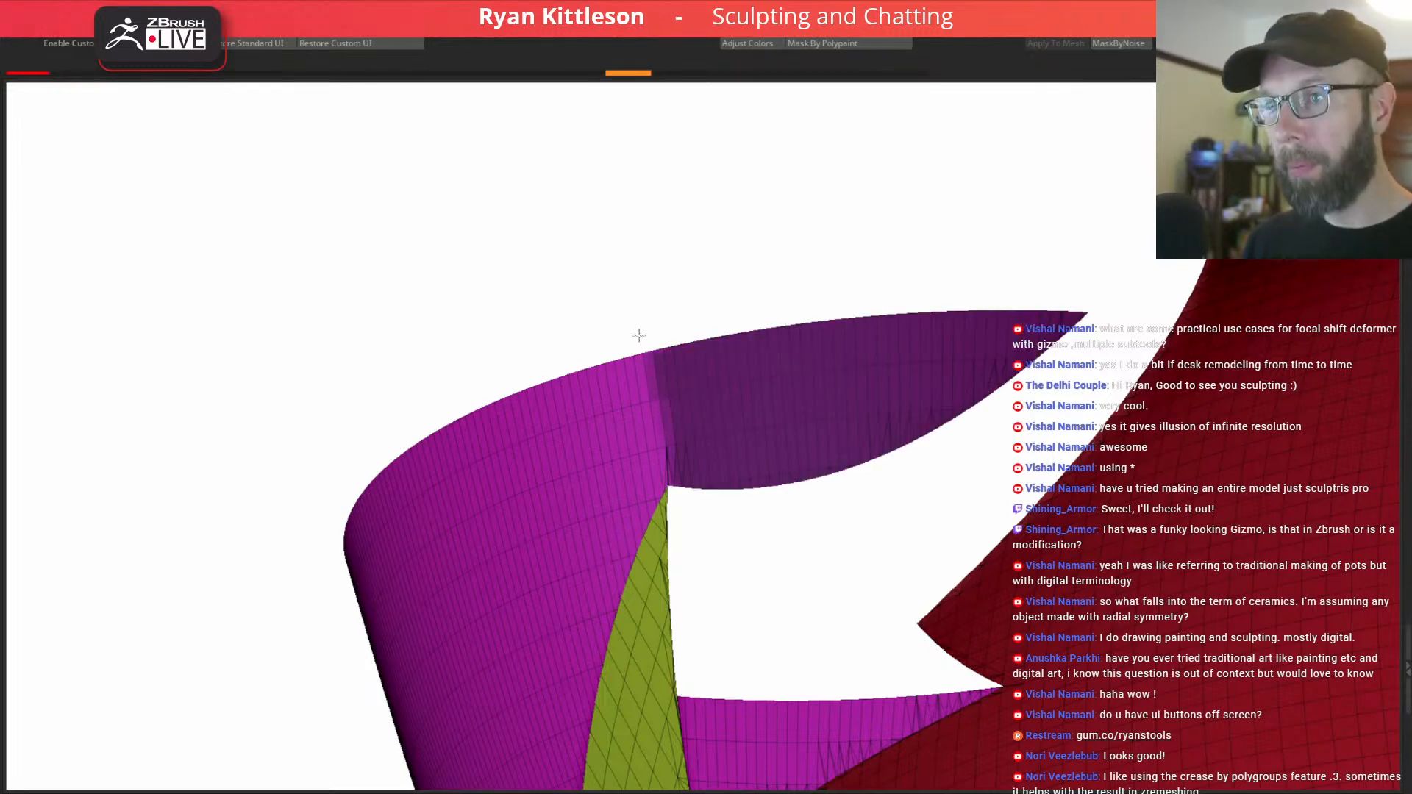
key(ctrl+h)
Add the leftover purple sliver at the pocket's corner to the mask and bring the hidden section back into view.
ctrl+right_drag(659, 451, 905, 574)
mouse_move(704, 515)
right_down()
mouse_move(750, 485)
mouse_move(708, 523)
right_up()
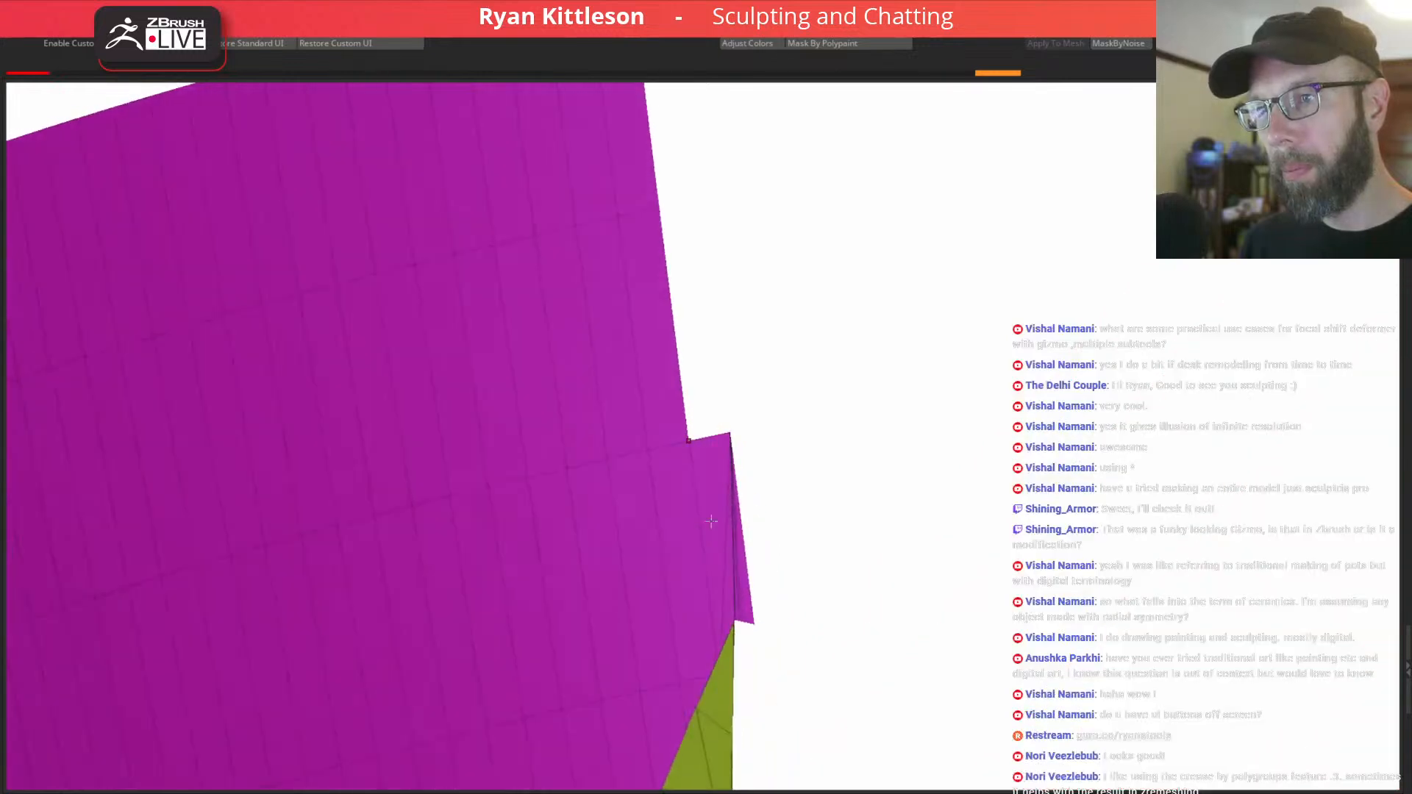
right_drag(745, 609, 867, 663)
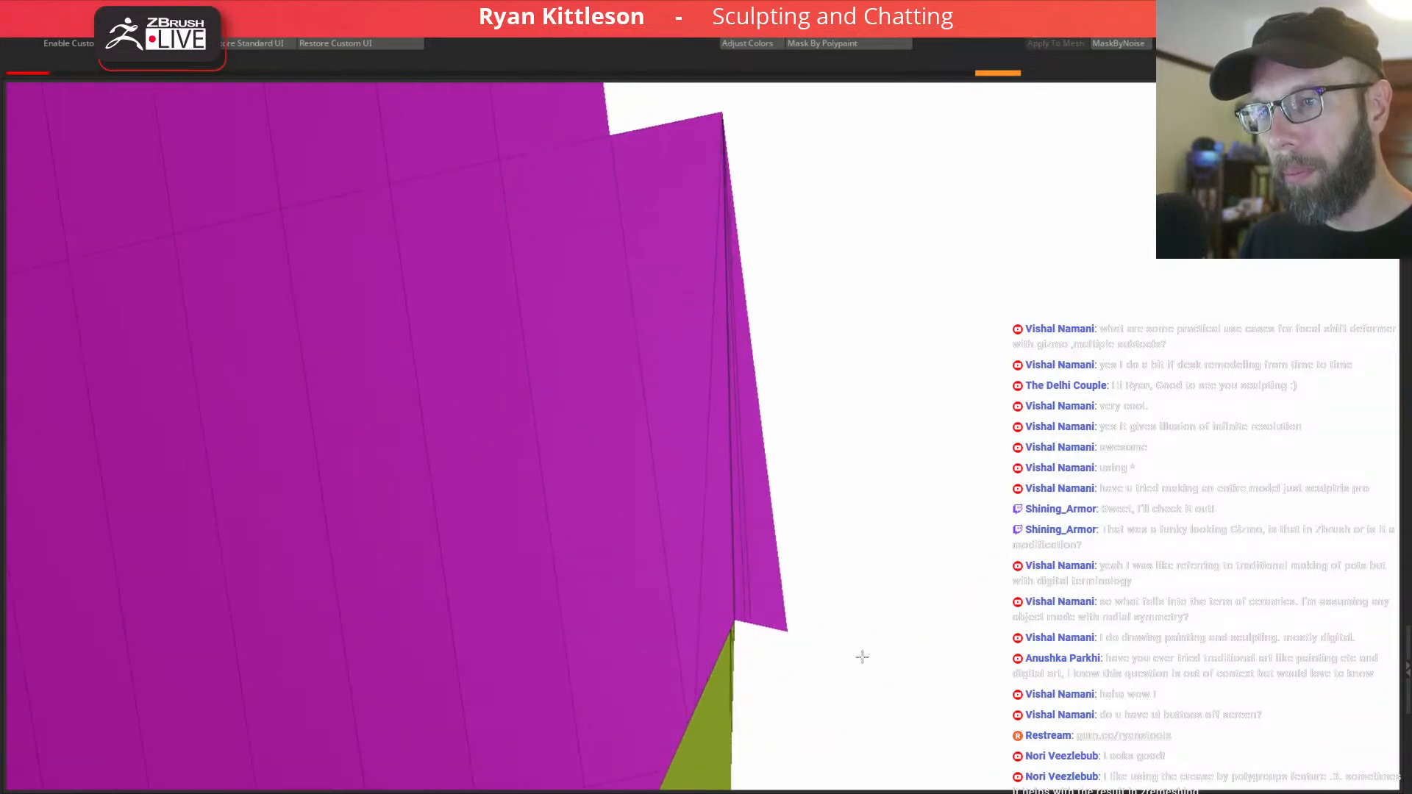
right_drag(753, 601, 864, 594)
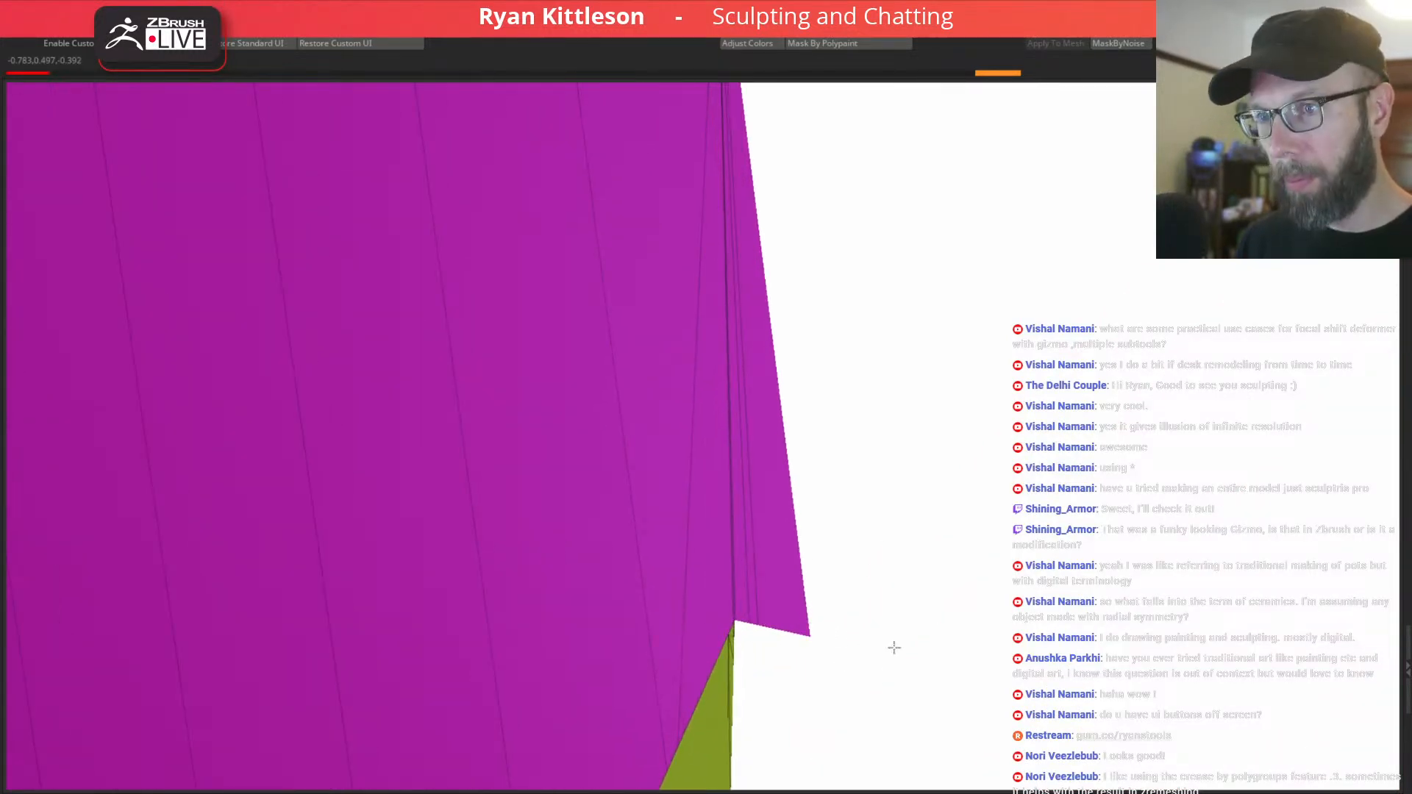
ctrl+drag(822, 546, 879, 578)
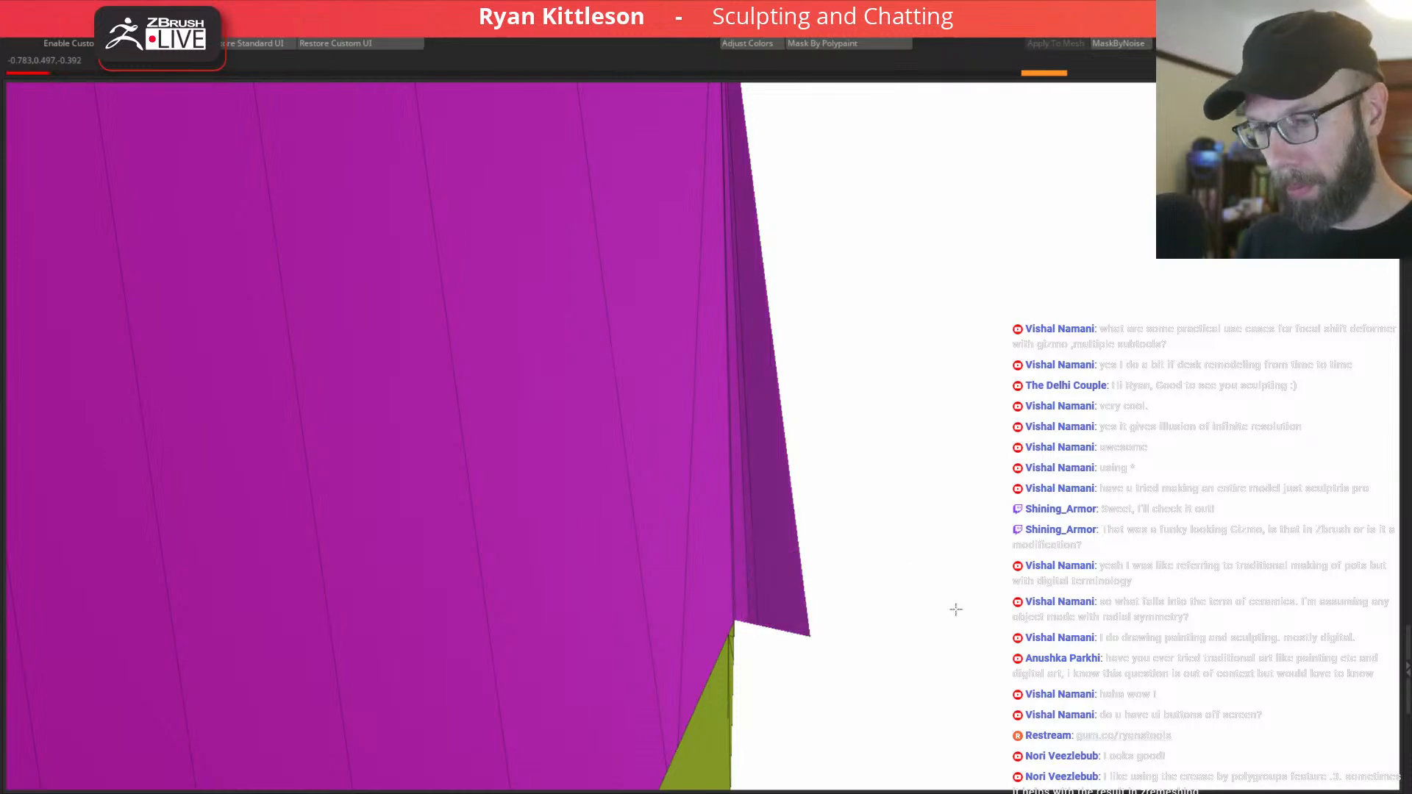
key(ctrl+h)
right_drag(682, 552, 684, 623)
right_drag(722, 568, 725, 547)
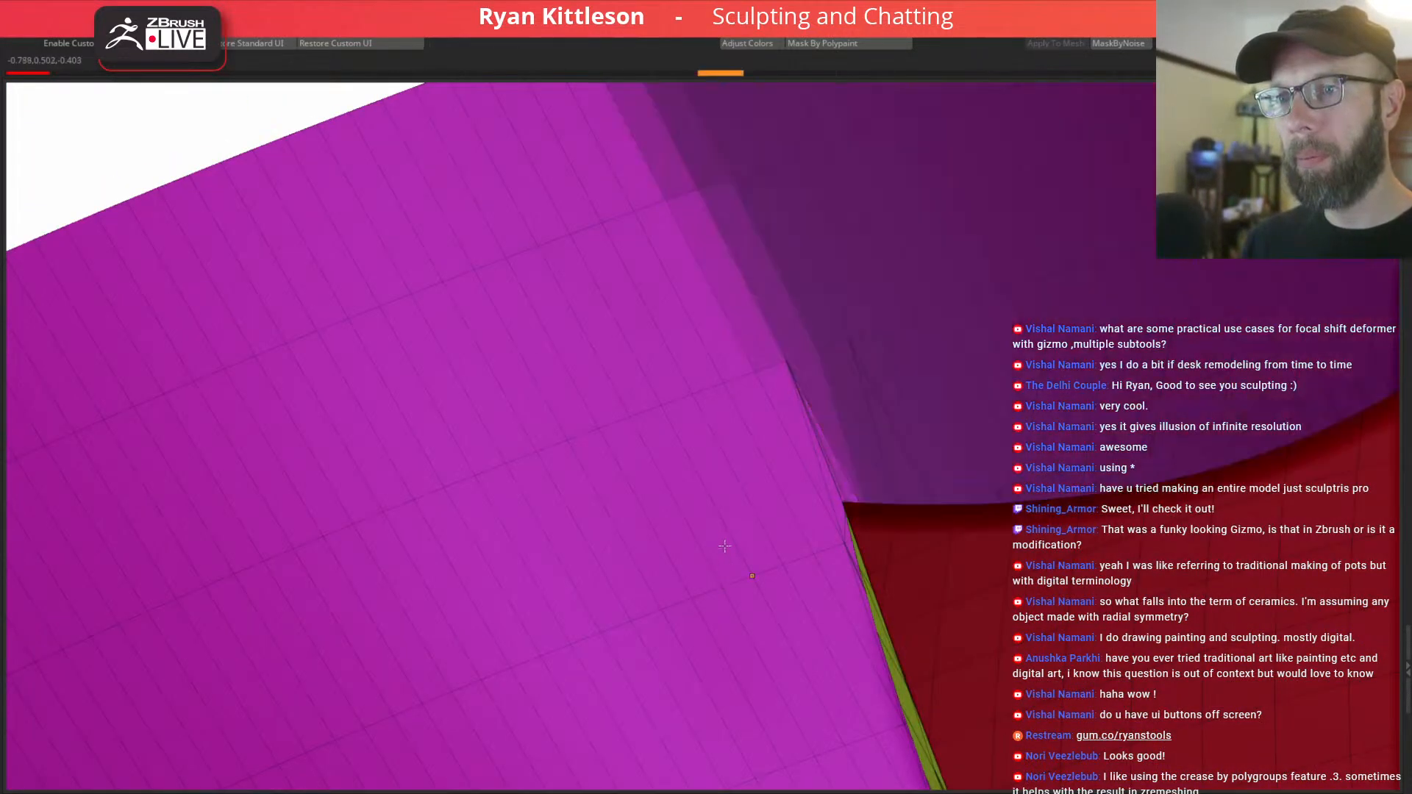
alt+right_drag(759, 361, 528, 495)
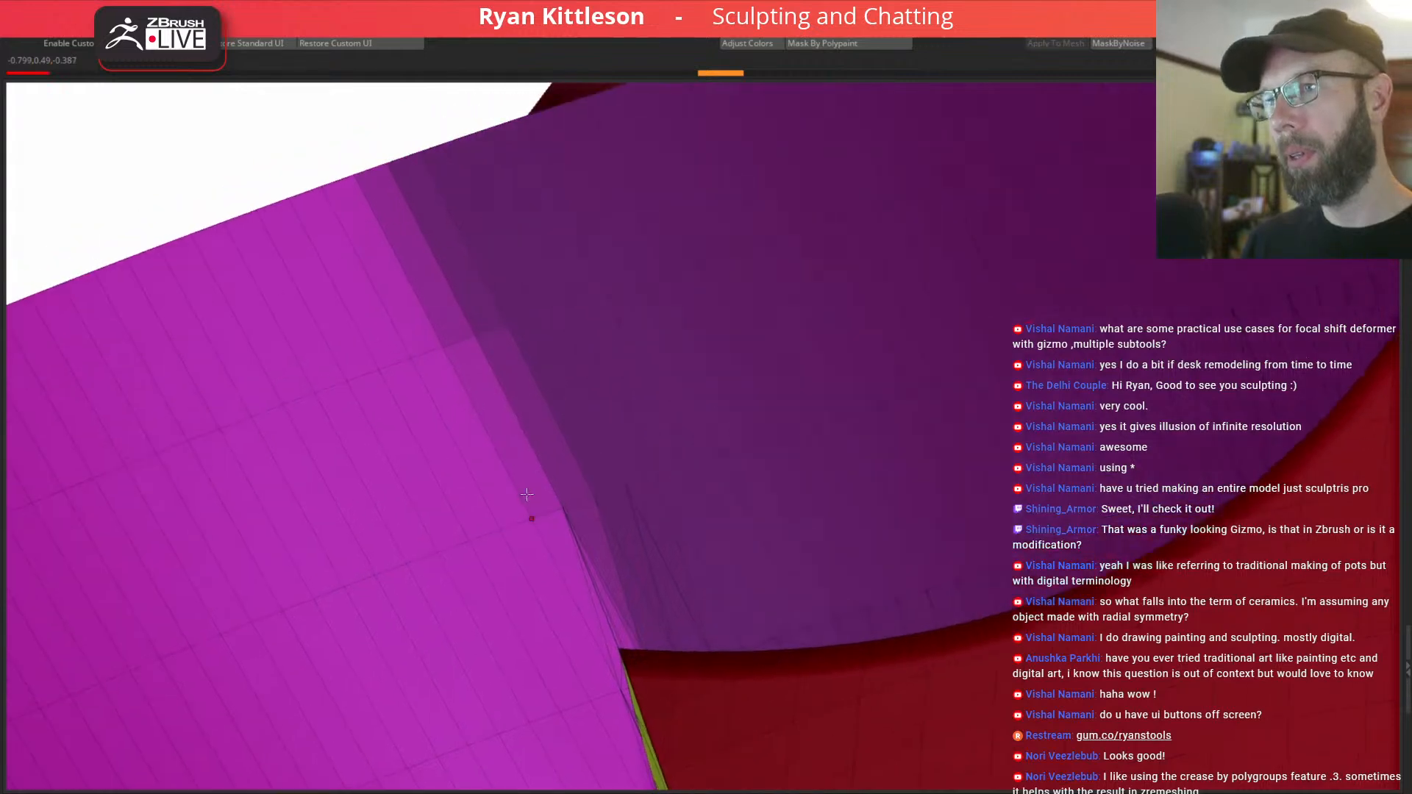
Unmask the thin column of polygons along the mask's border so its edge runs straight to the pocket corner.
right_drag(423, 245, 348, 151)
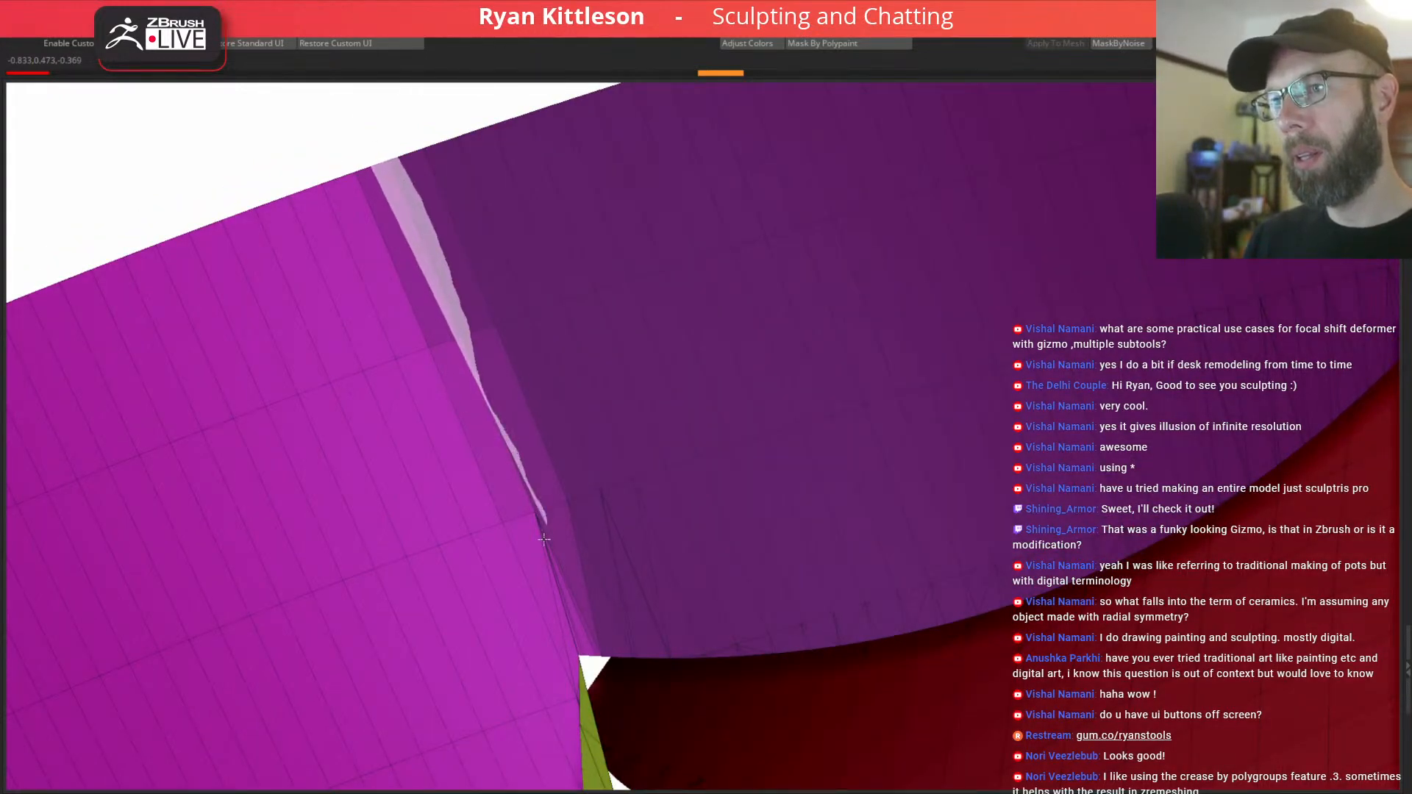
drag(547, 530, 213, 250)
click(122, 413)
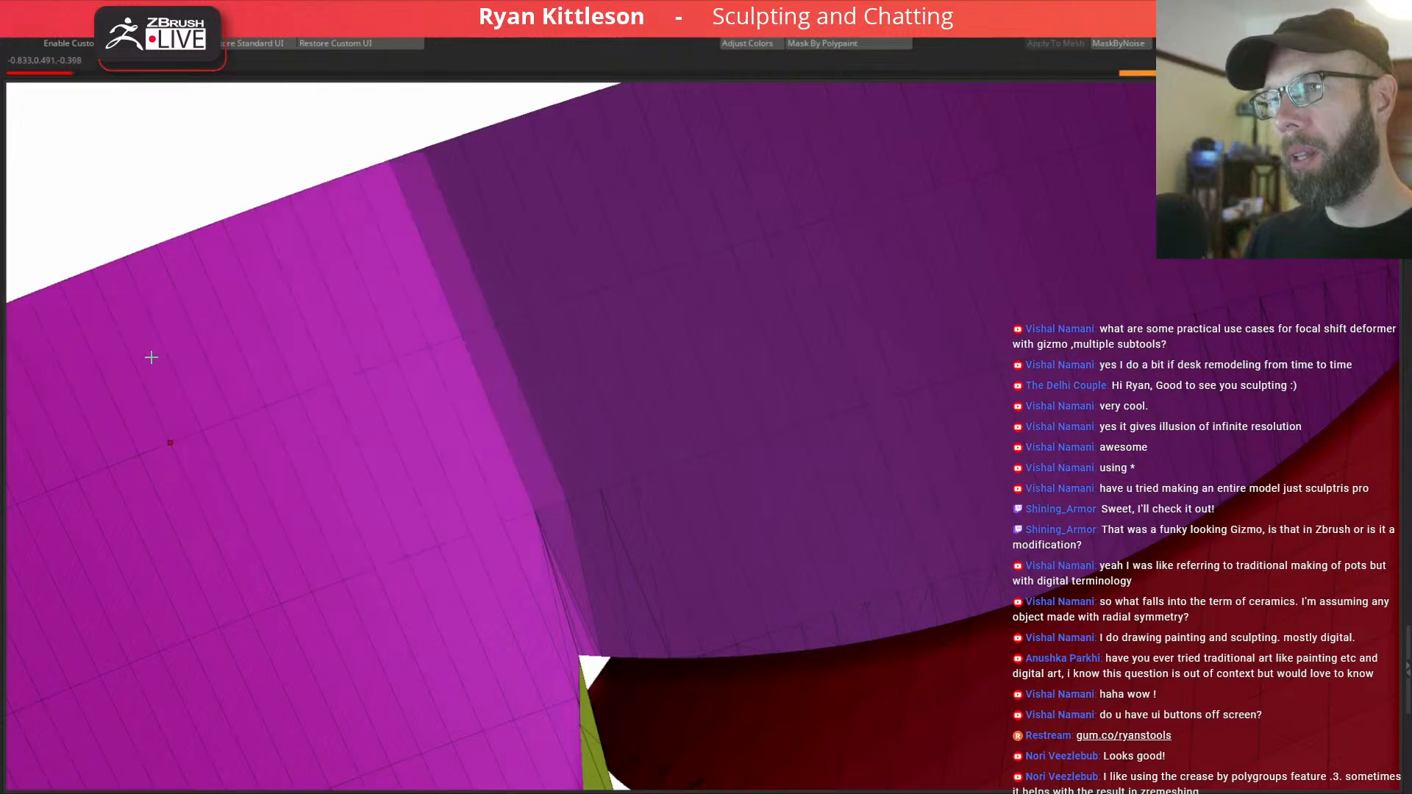
key(ctrl+z)
Mask the remaining purple sliver beside the pocket corner and delete the unwanted section.
mouse_move(431, 476)
right_down()
mouse_move(463, 422)
mouse_move(481, 513)
mouse_move(429, 497)
right_up()
ctrl+right_drag(922, 703, 1082, 745)
ctrl+right_drag(628, 618, 806, 672)
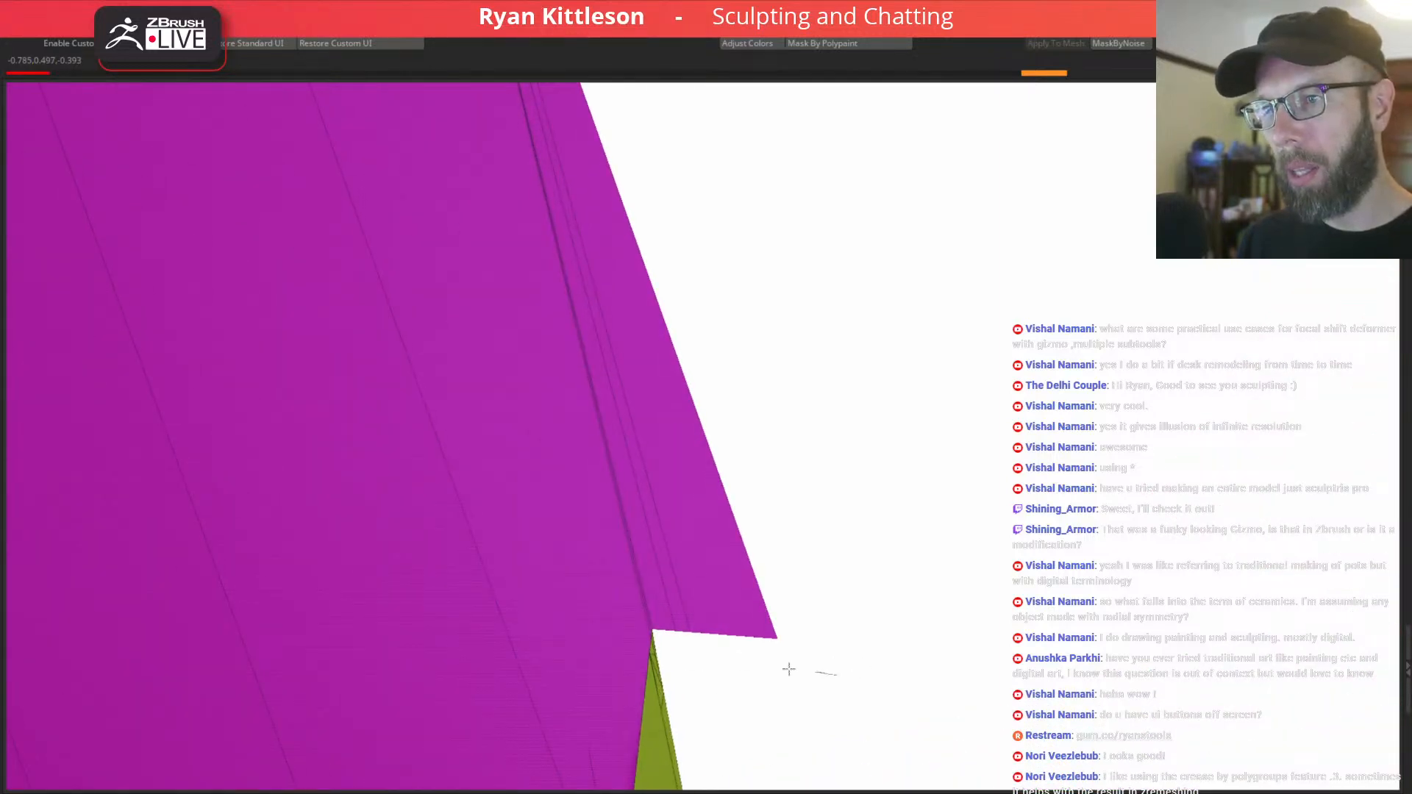
ctrl+drag(671, 642, 989, 573)
key(Delete)
Bridge the red leg's corner edge to the purple pocket wall's edge with ZModeler, spanning the notch at the pocket's end.
mouse_move(590, 510)
ctrl+right_down()
mouse_move(361, 285)
mouse_move(161, 264)
mouse_move(318, 324)
mouse_move(581, 530)
mouse_move(515, 456)
ctrl+right_up()
key(q)
mouse_move(510, 552)
right_down()
mouse_move(542, 551)
mouse_move(589, 509)
mouse_move(539, 487)
mouse_move(642, 508)
mouse_move(459, 515)
mouse_move(468, 539)
mouse_move(445, 512)
mouse_move(519, 463)
mouse_move(692, 435)
right_up()
key(alt+s)
key(shift+f)
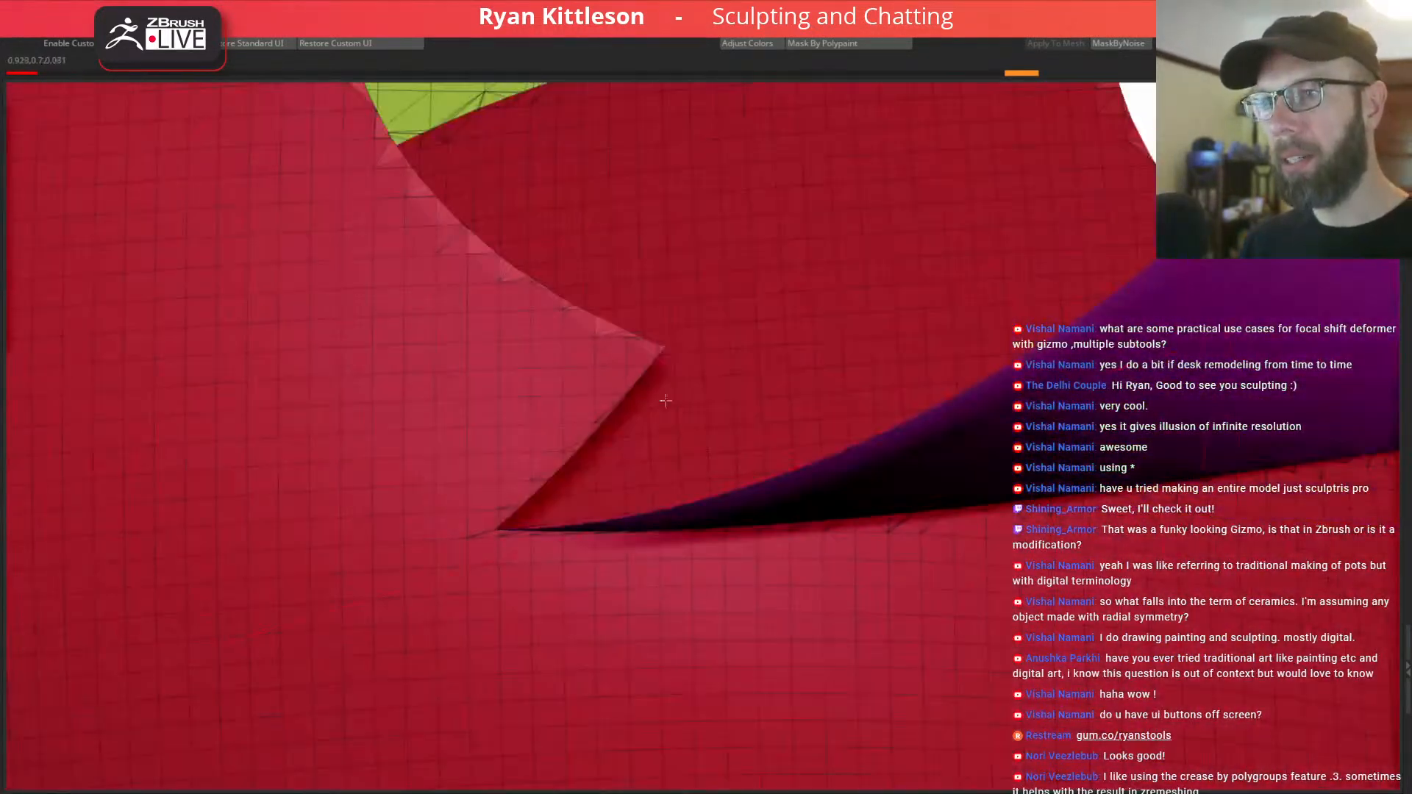
right_drag(647, 359, 819, 488)
alt+right_drag(751, 447, 626, 460)
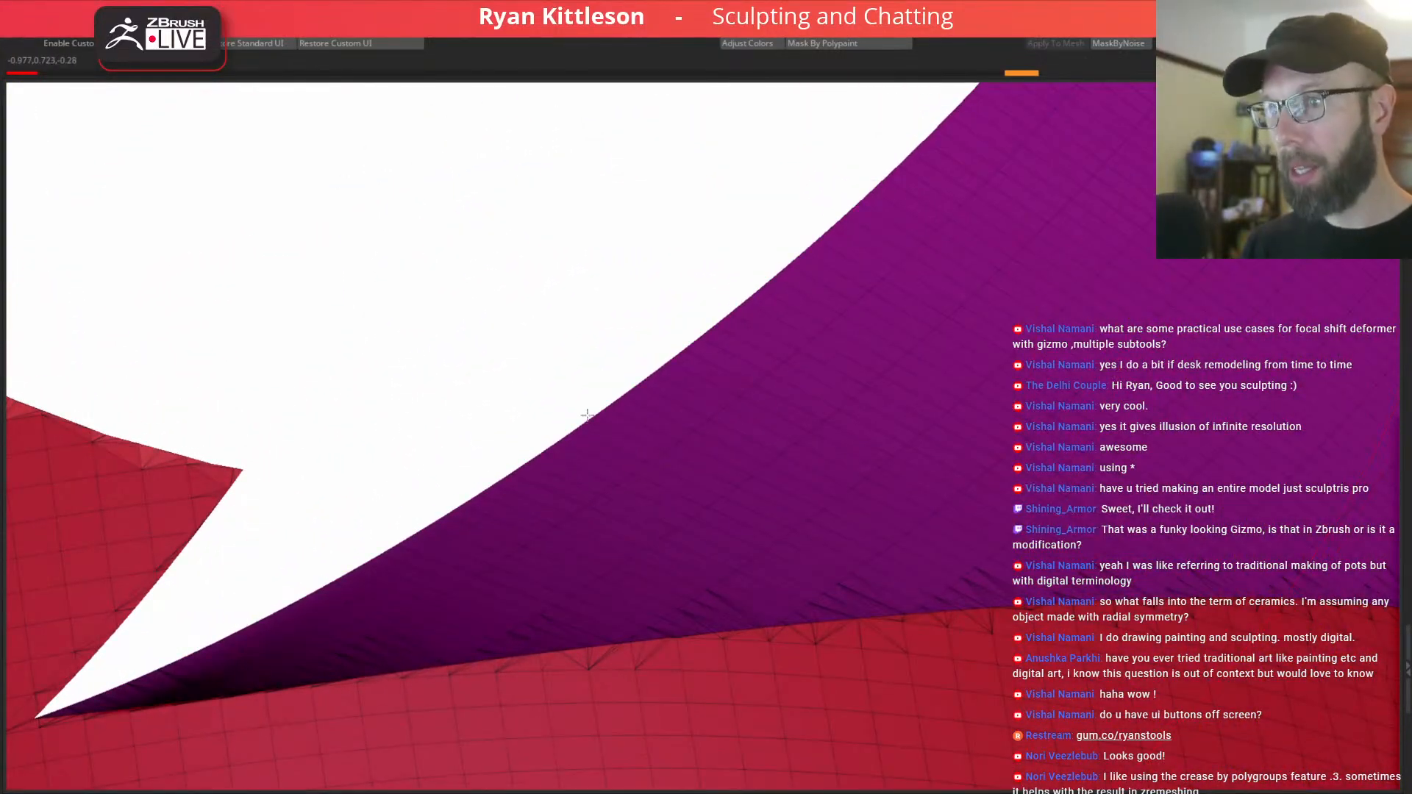
key(space)
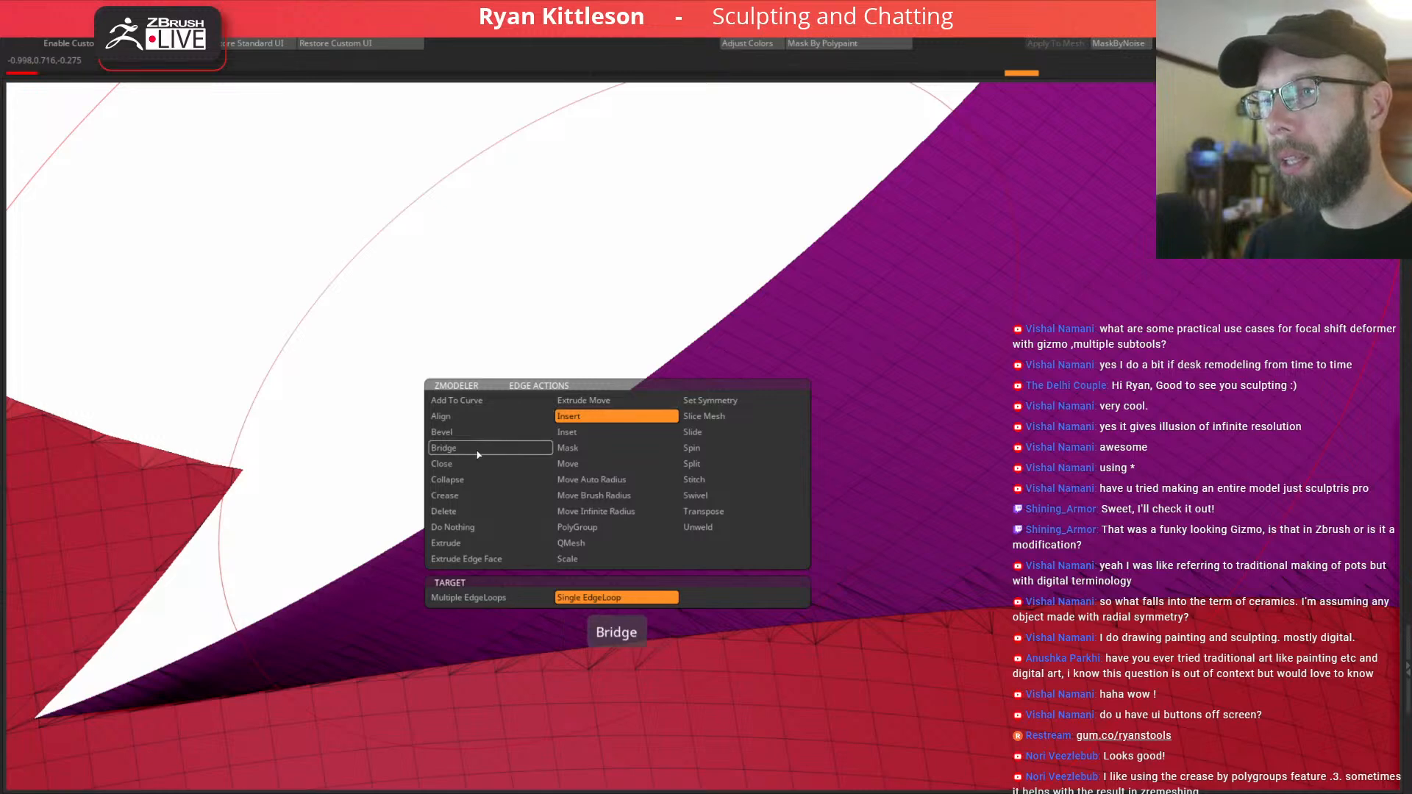
click(479, 452)
click(631, 389)
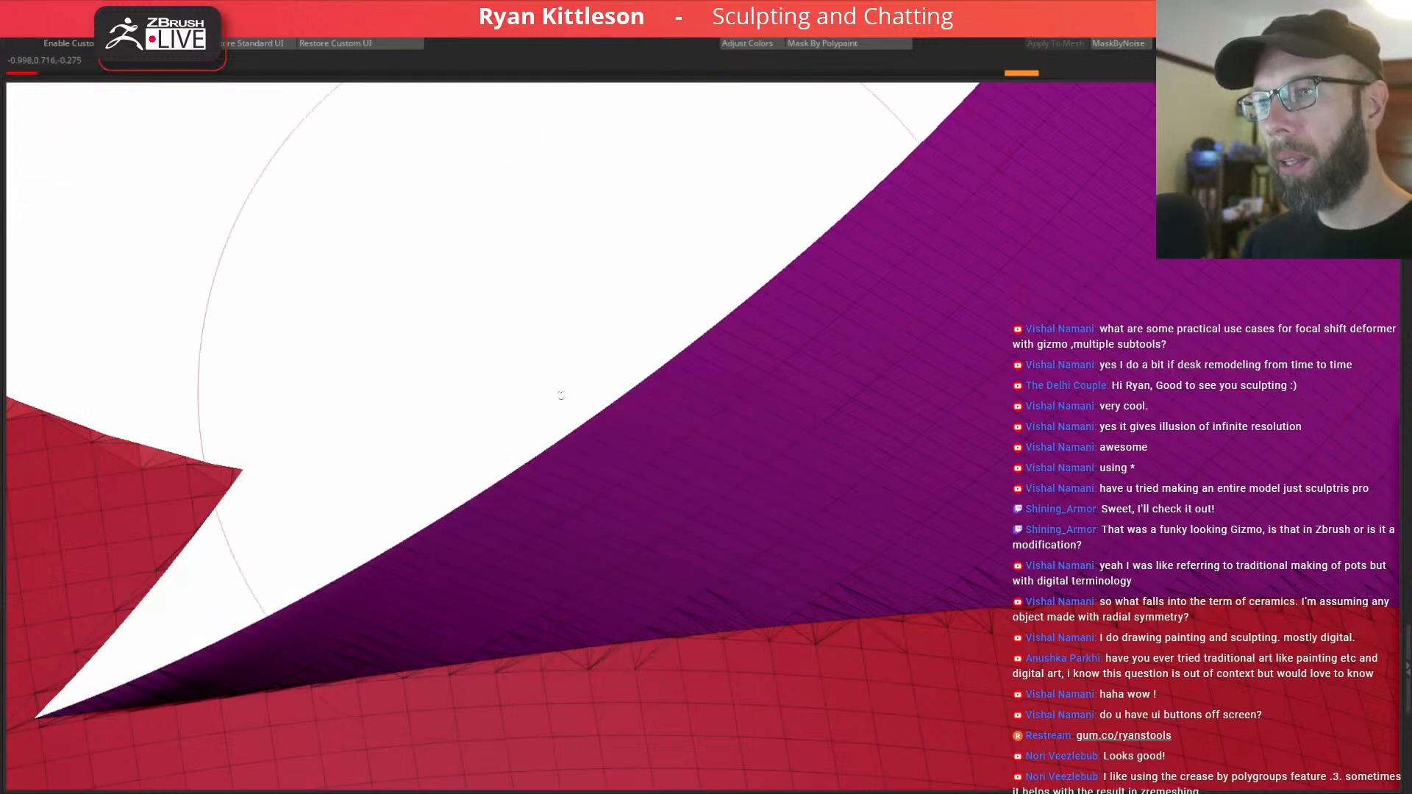
click(240, 473)
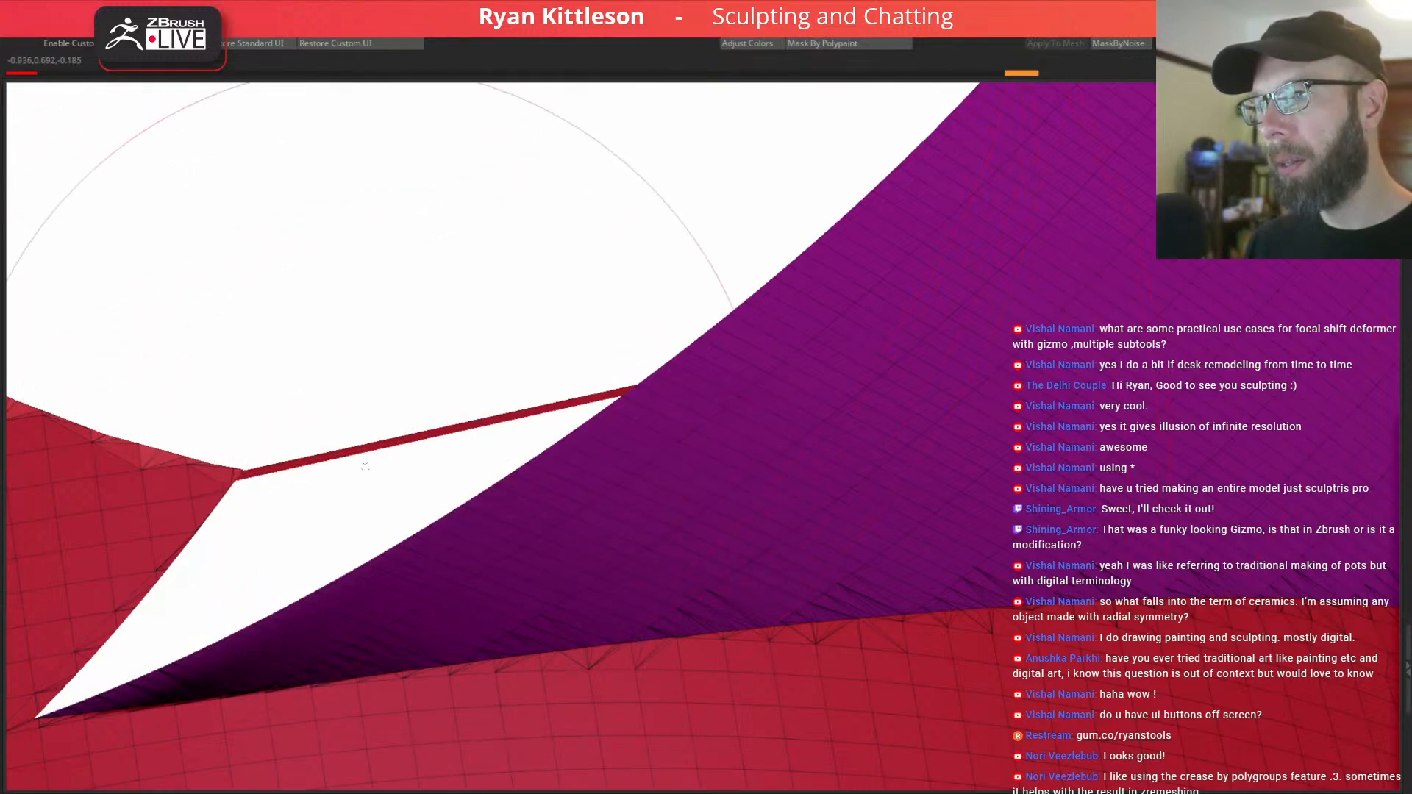
drag(374, 456, 497, 488)
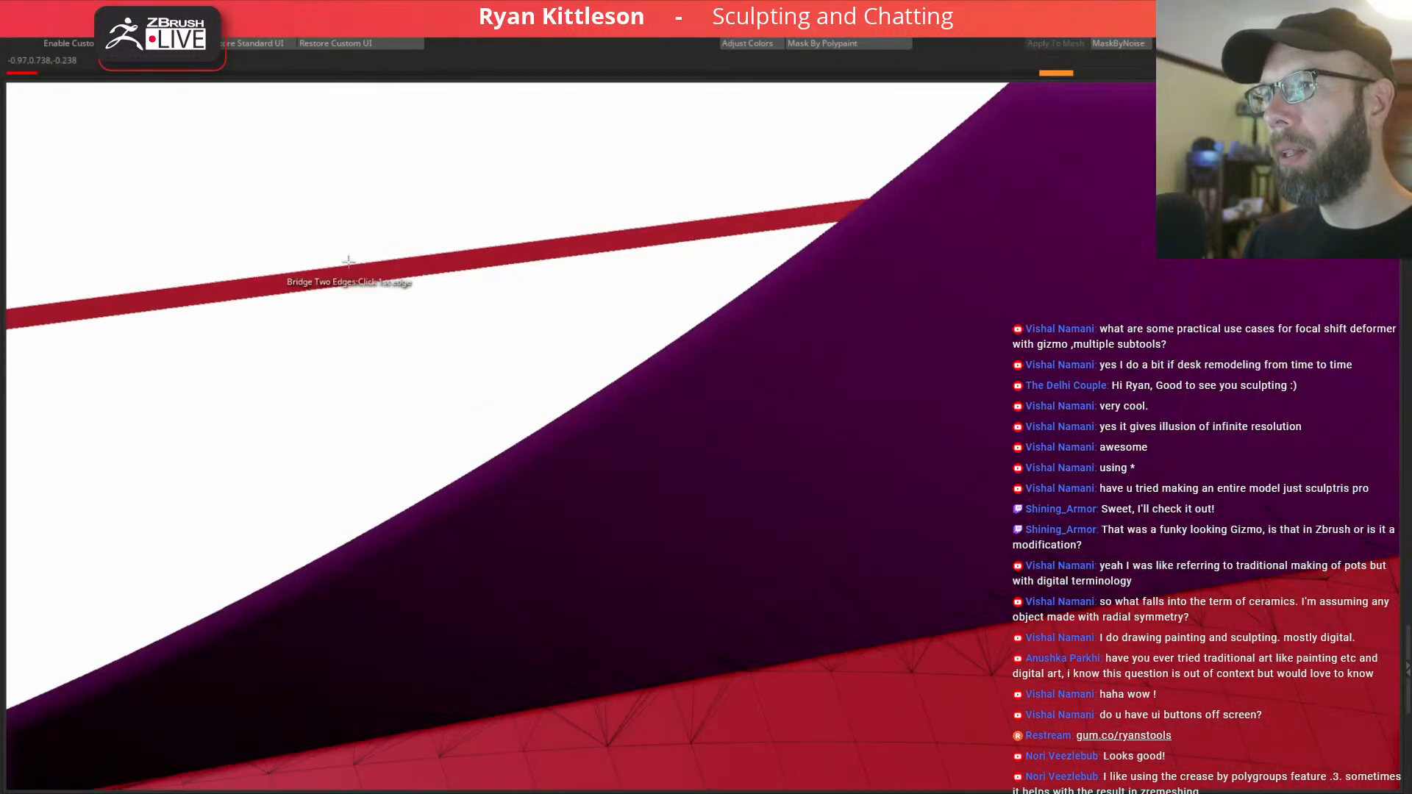
Insert multiple edge loops with alternating polygroups along the bridge strip.
key(space)
click(323, 280)
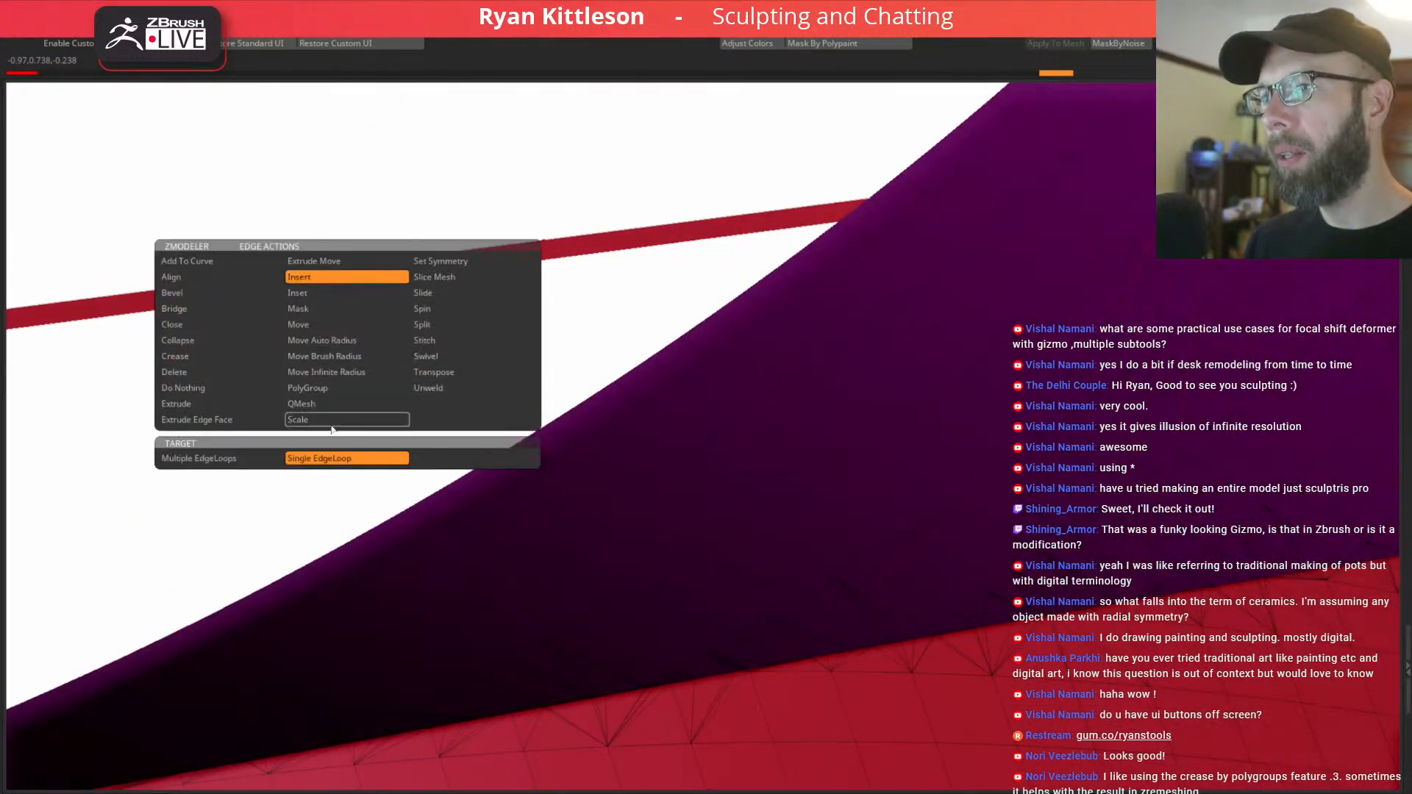
click(257, 463)
drag(365, 262, 368, 198)
ctrl+right_drag(442, 277, 571, 223)
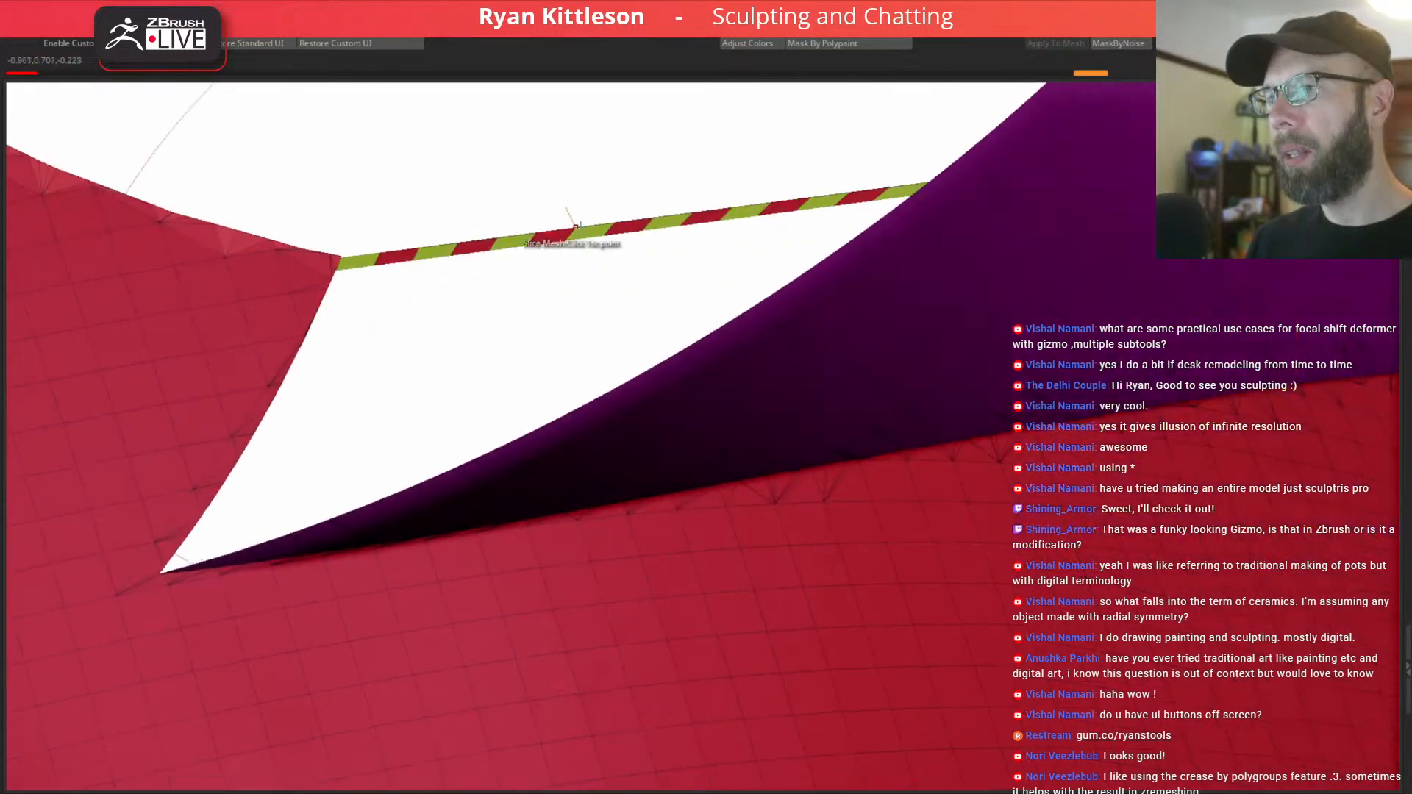
Fill the gap enclosed by the bridge strip, leg and purple wall with the edge action Close.
key(space)
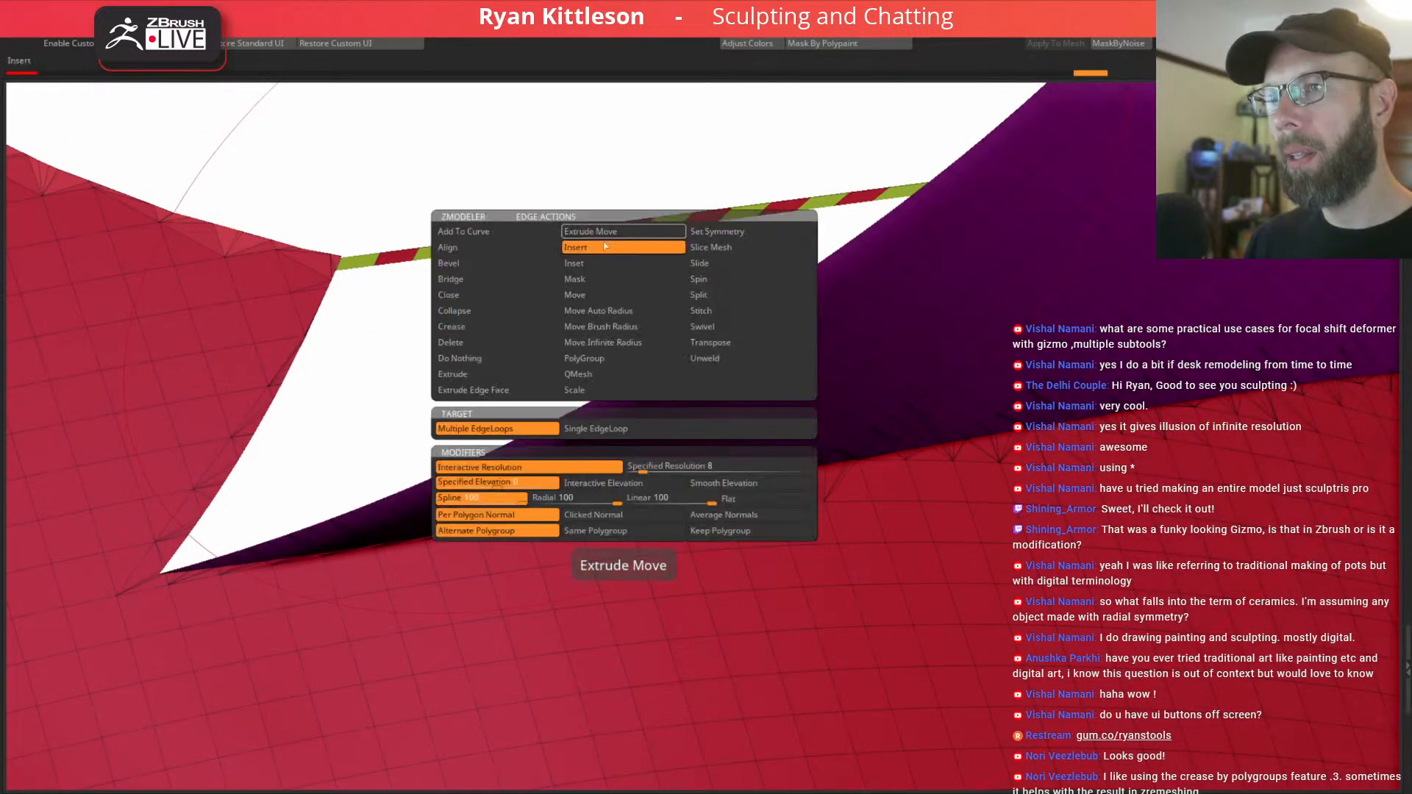
click(491, 296)
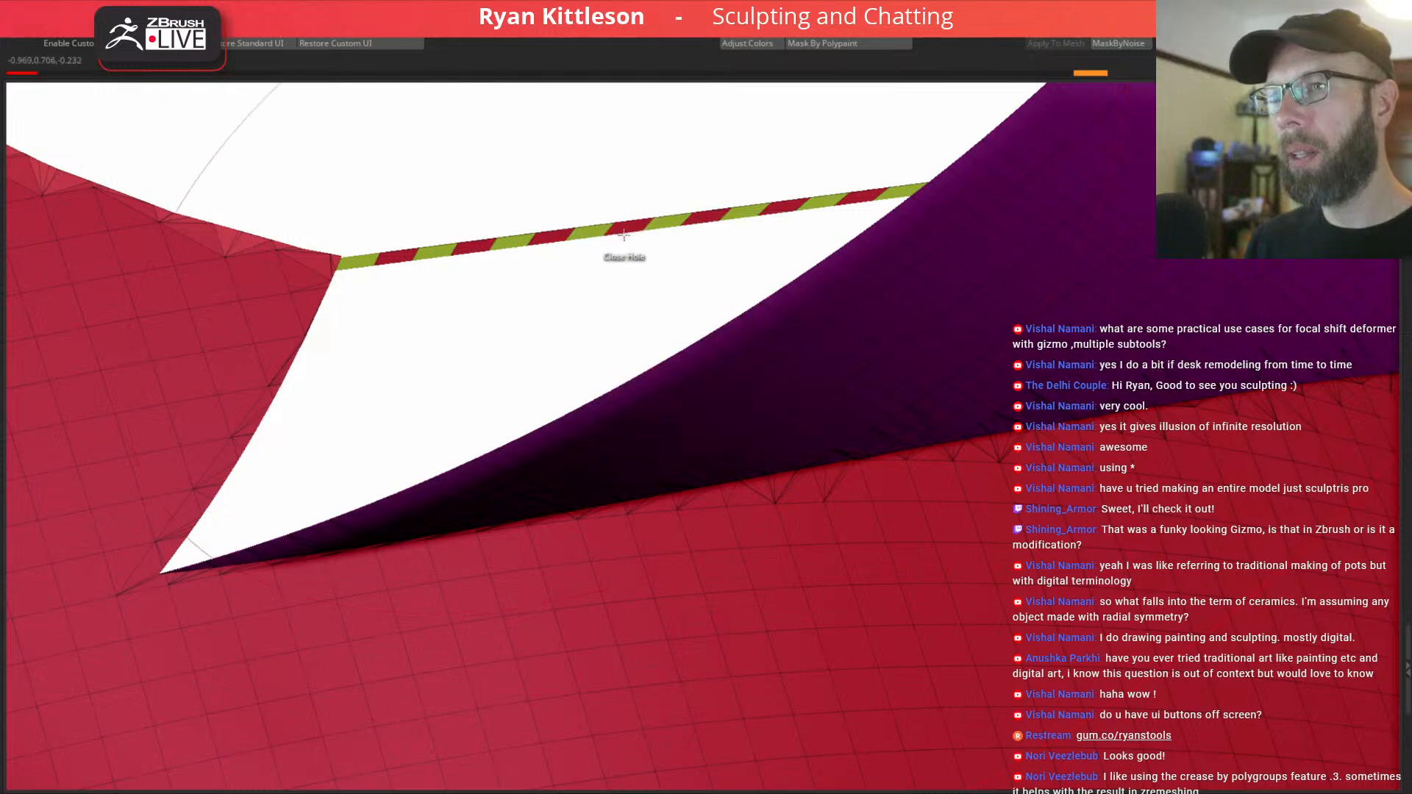
click(622, 232)
Group the bridge strip and filled patch together, and merge them with the legs into one polygroup.
ctrl+shift+click(522, 259)
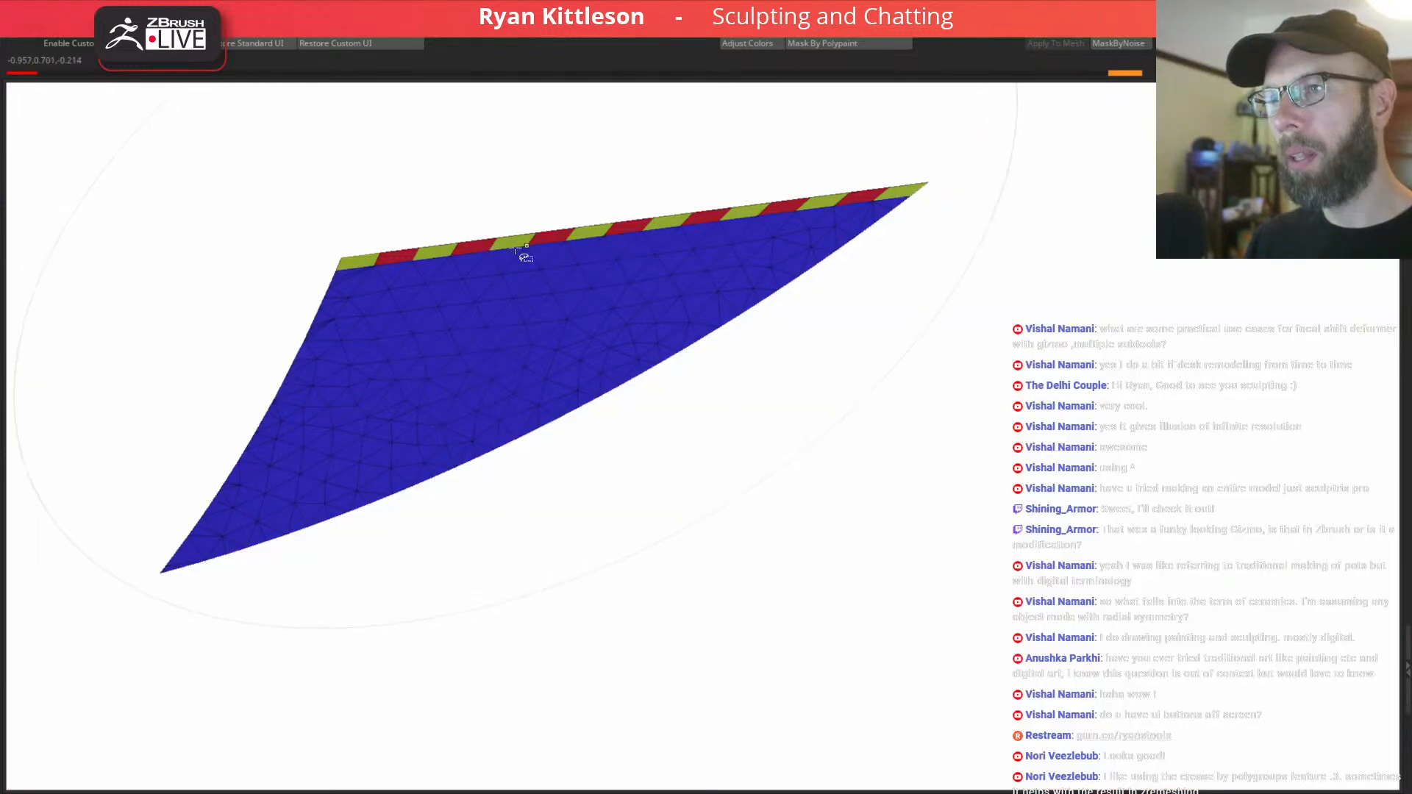
key(ctrl+w)
ctrl+shift+click(531, 229)
ctrl+shift+click(332, 286)
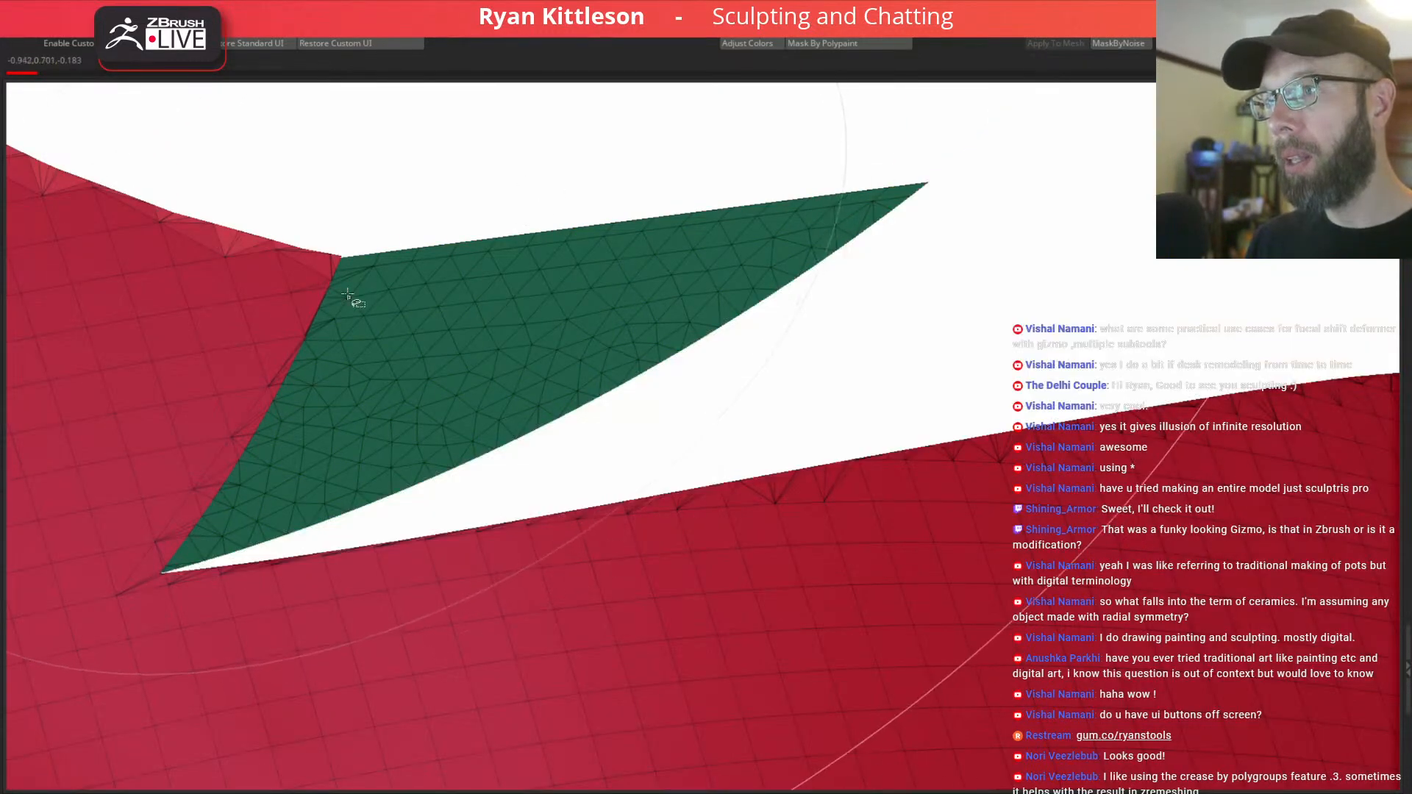
key(ctrl+w)
ctrl+shift+click(484, 196)
alt+drag(484, 196, 553, 300)
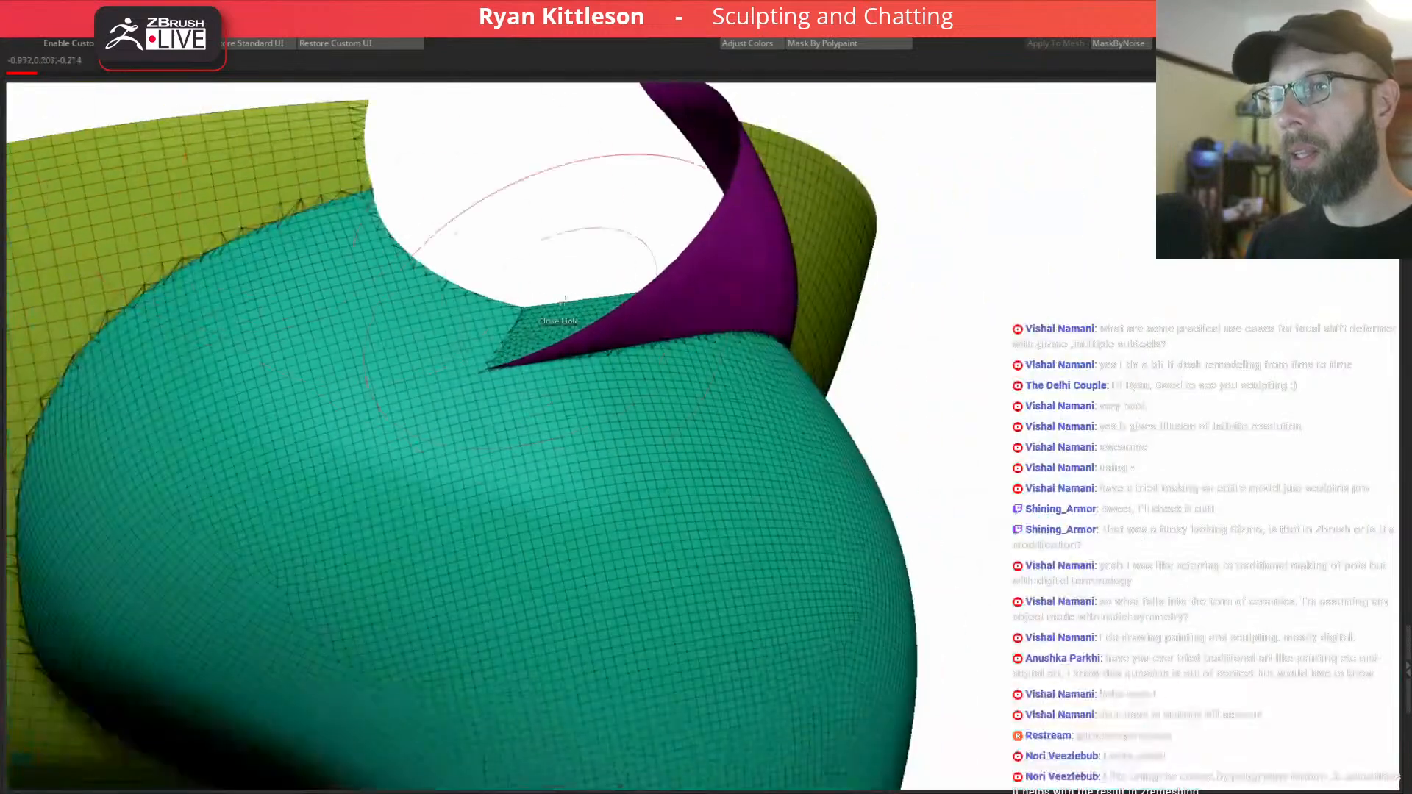
Examine the patched pocket corner and the pants shell from several angles with the wireframe on and off.
mouse_move(648, 309)
right_down()
mouse_move(640, 365)
mouse_move(699, 294)
mouse_move(668, 293)
right_up()
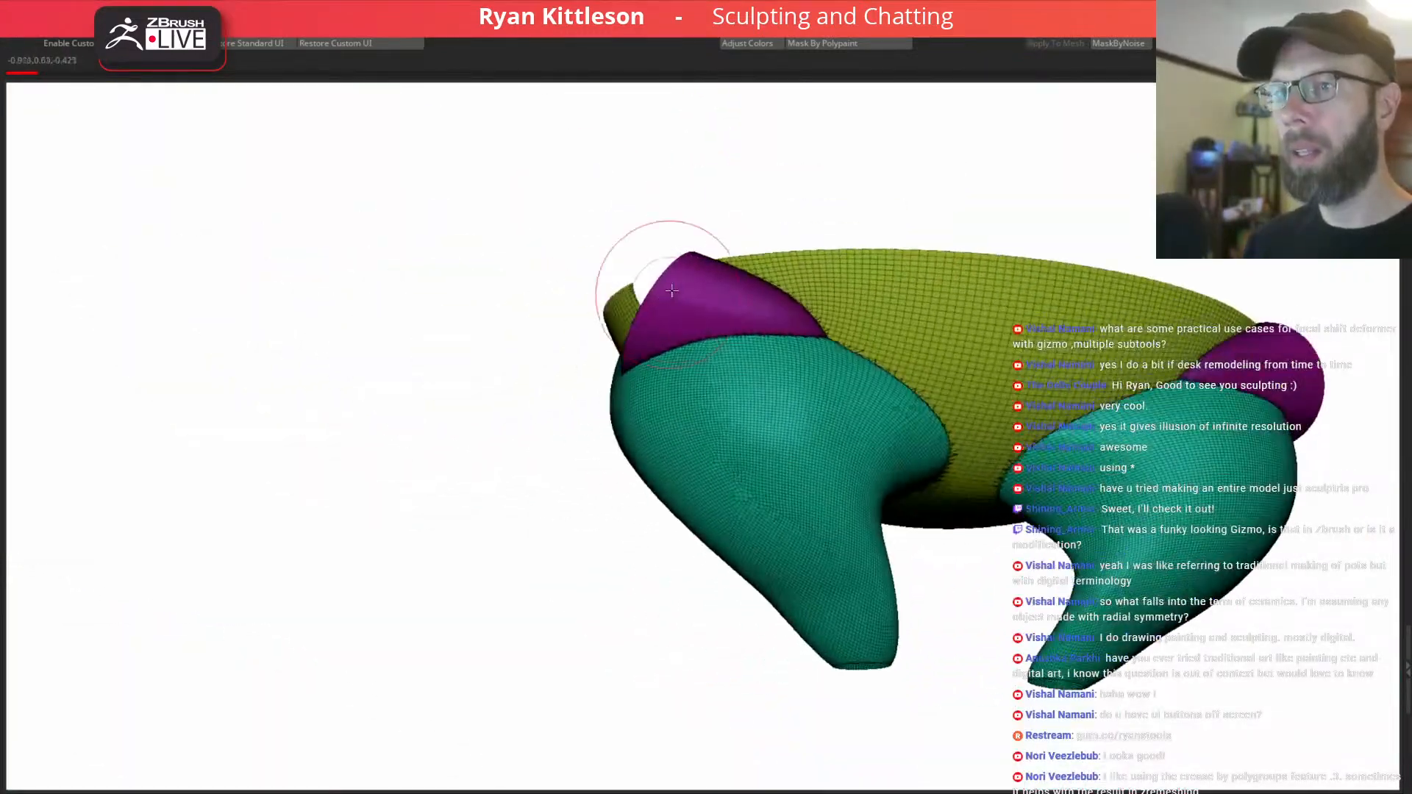
key(shift+f)
right_drag(784, 325, 826, 328)
mouse_move(757, 360)
right_down()
mouse_move(825, 425)
mouse_move(836, 473)
mouse_move(892, 545)
right_up()
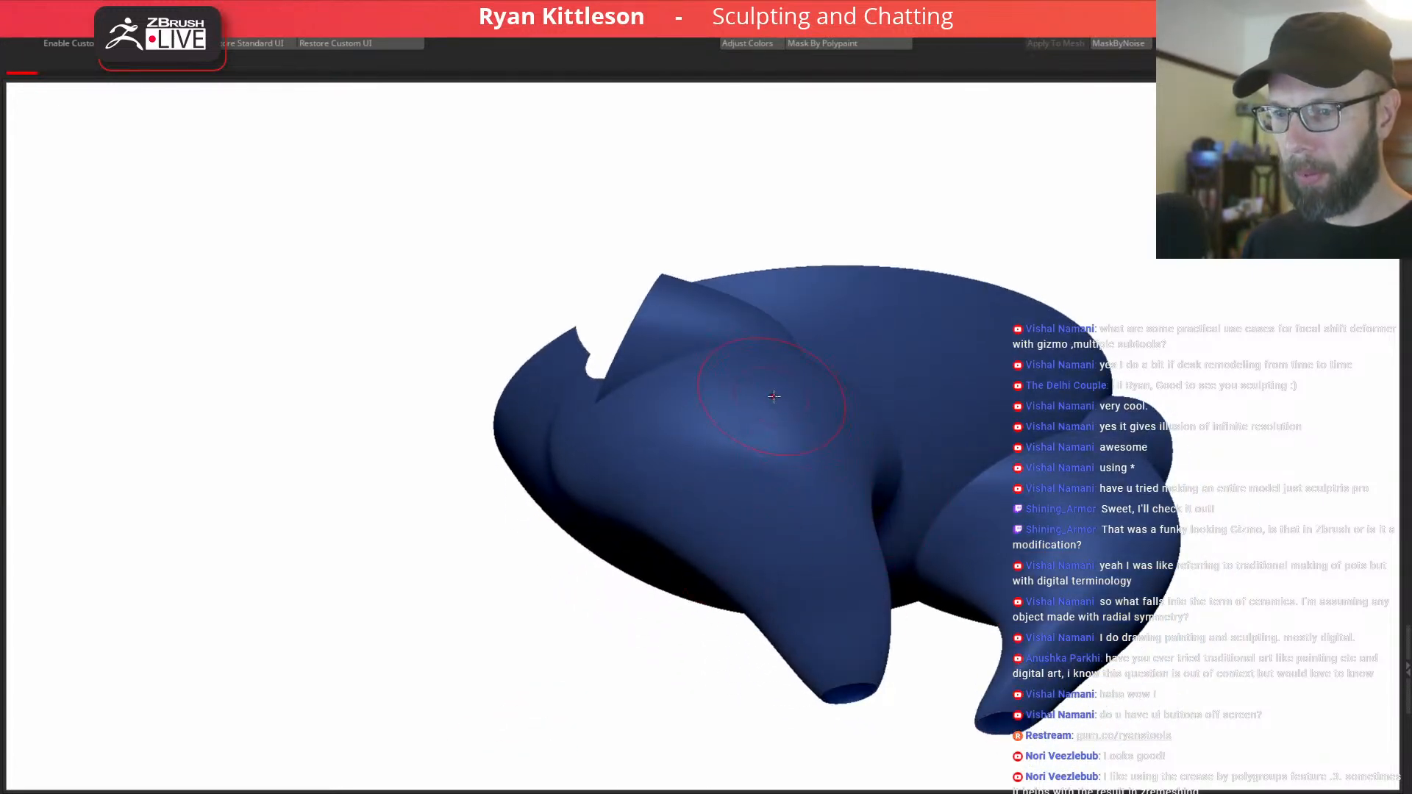
right_drag(769, 396, 824, 579)
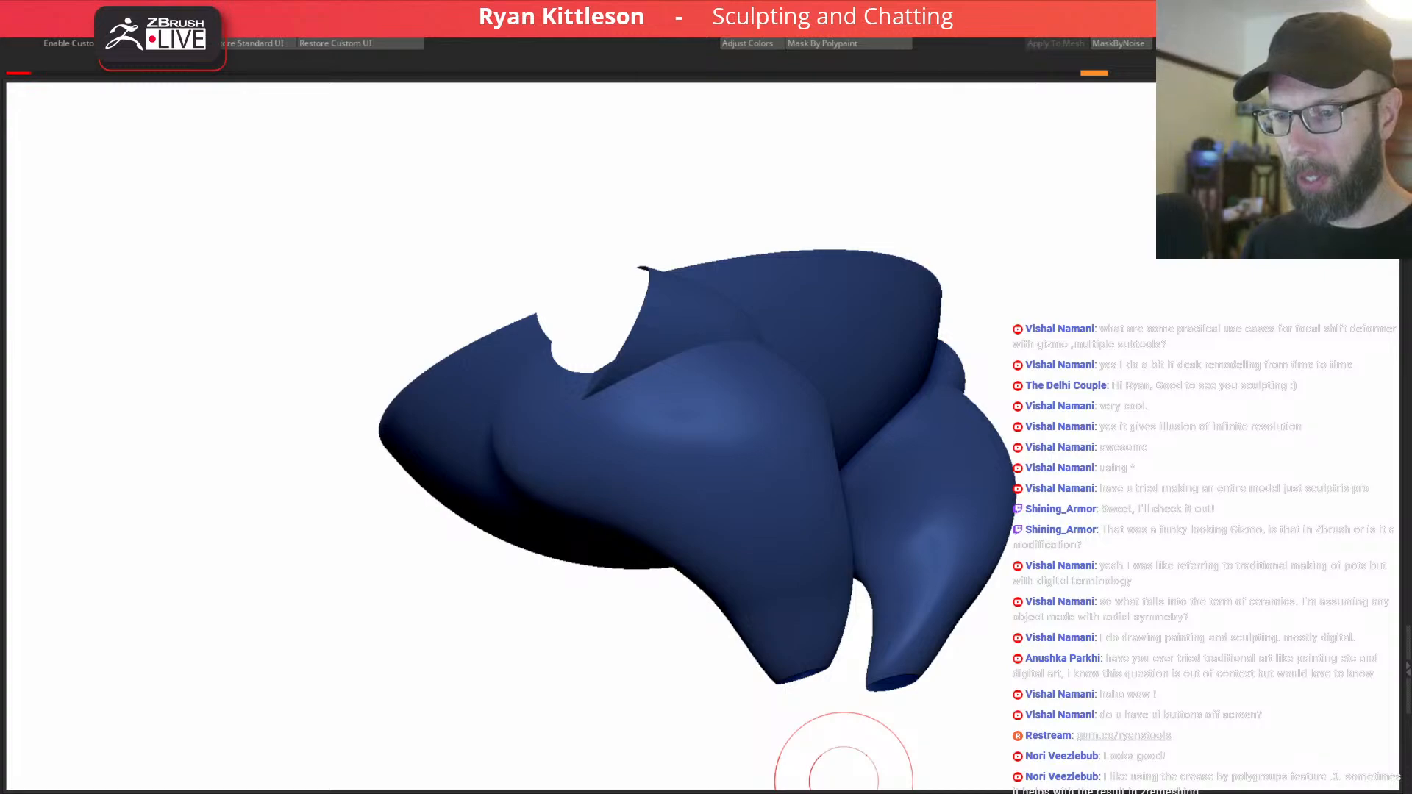
mouse_move(759, 434)
right_down()
mouse_move(726, 393)
mouse_move(763, 408)
mouse_move(720, 382)
mouse_move(822, 407)
right_up()
key(shift+f)
key(shift+f)
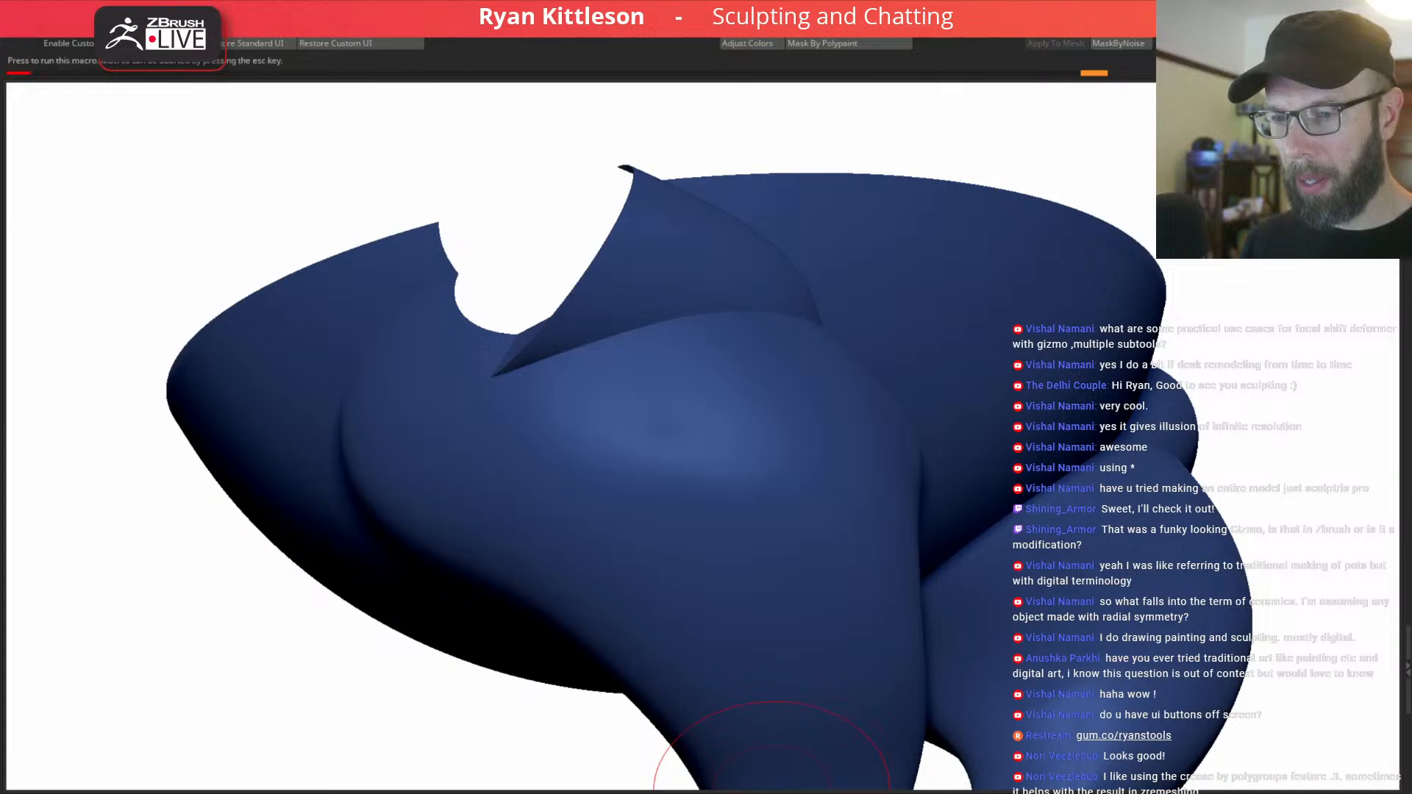
Try remeshing the pants shell, inspect its polygroup wireframe around the pocket, and undo the remesh.
click(773, 793)
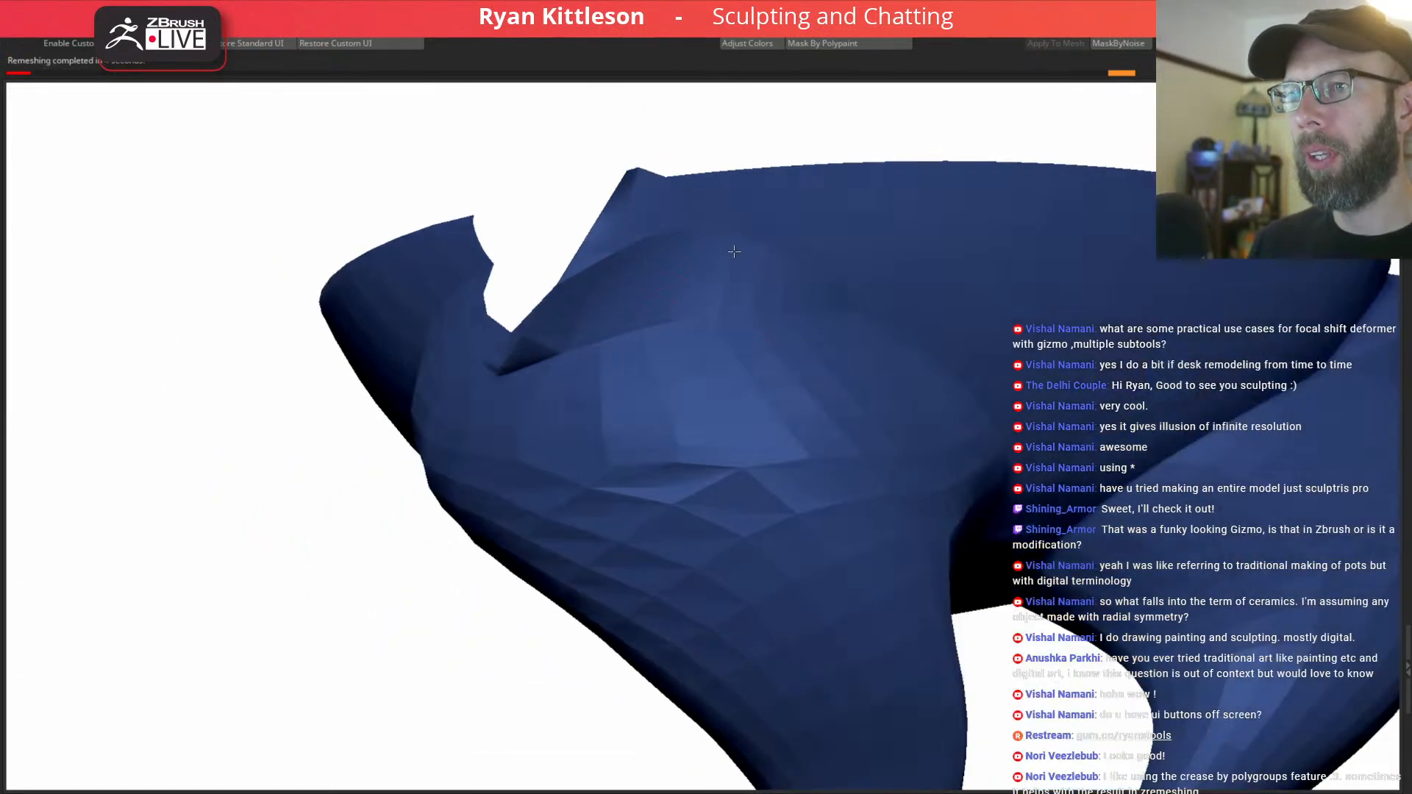
key(shift+f)
right_drag(762, 274, 735, 209)
alt+right_drag(601, 184, 901, 408)
ctrl+right_drag(743, 294, 647, 367)
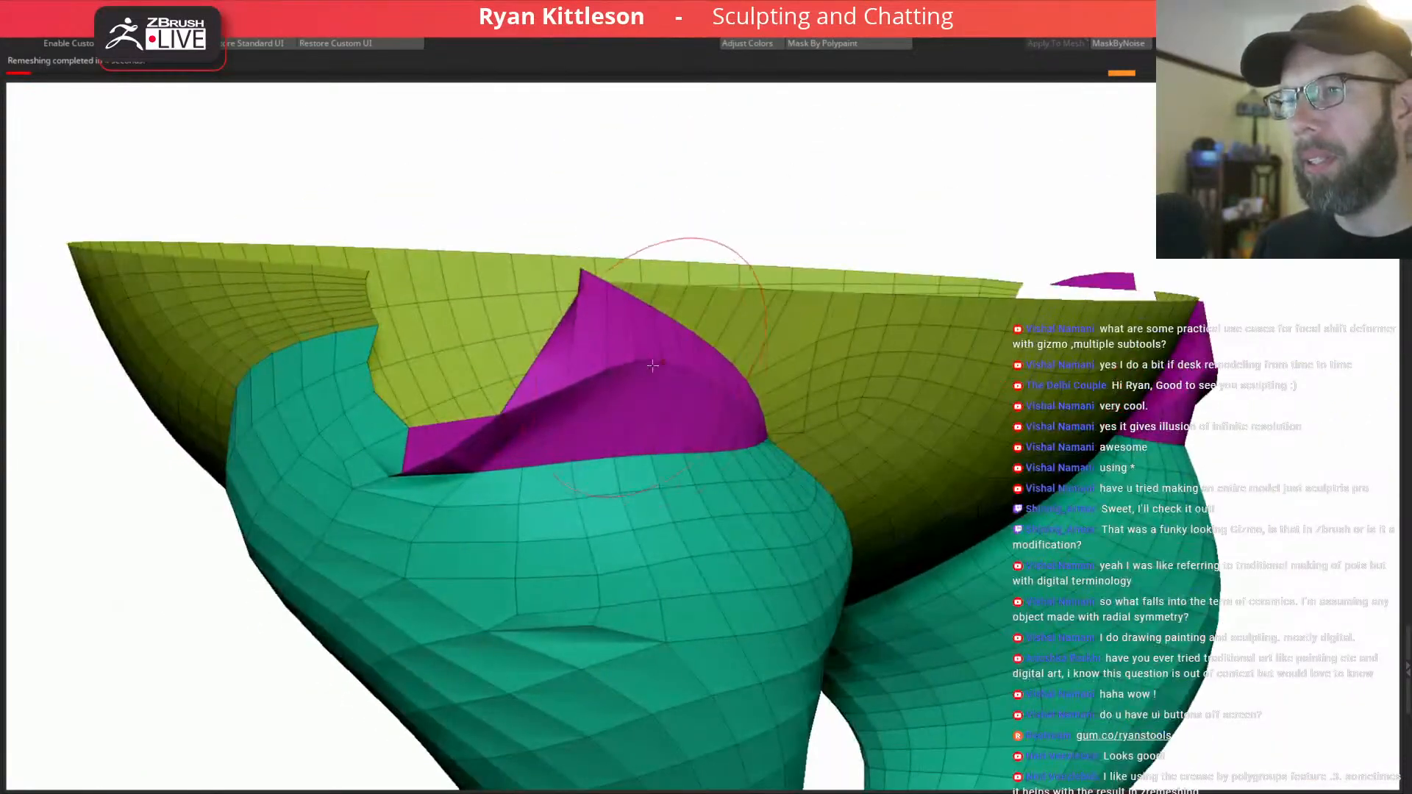
key(ctrl+z)
Remesh the pants shell again into a denser quad mesh and check it from the front.
right_drag(741, 318, 650, 368)
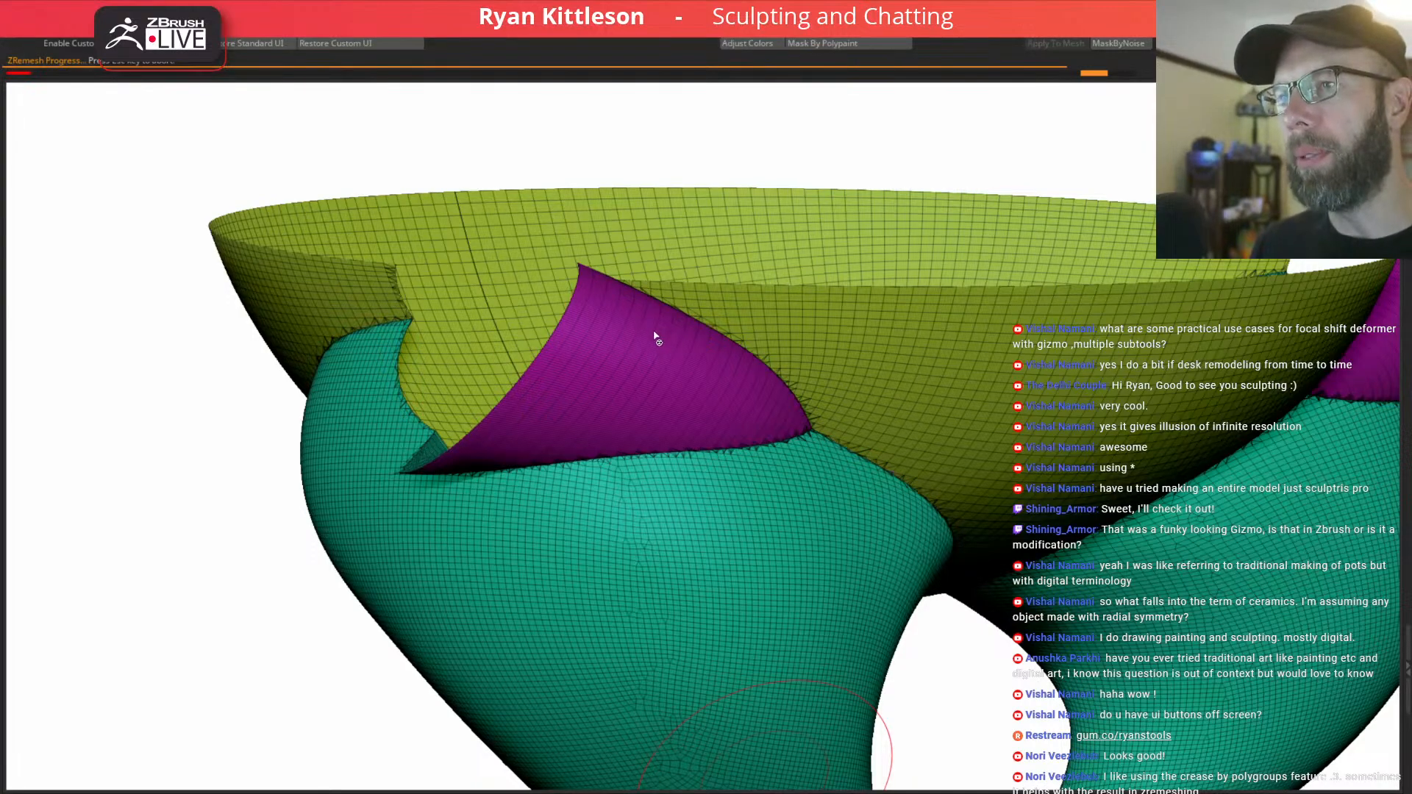
right_drag(667, 383, 765, 473)
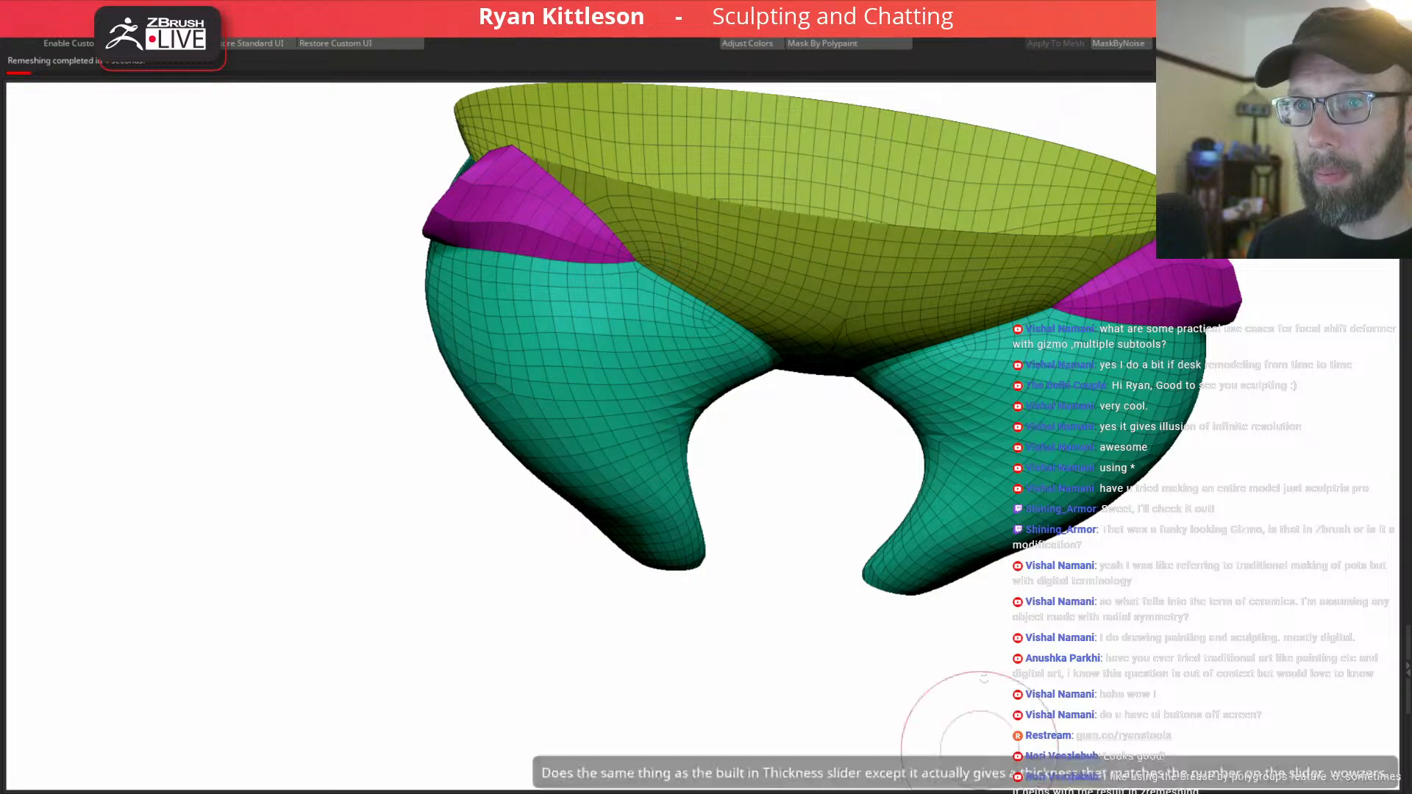
right_drag(861, 271, 855, 205)
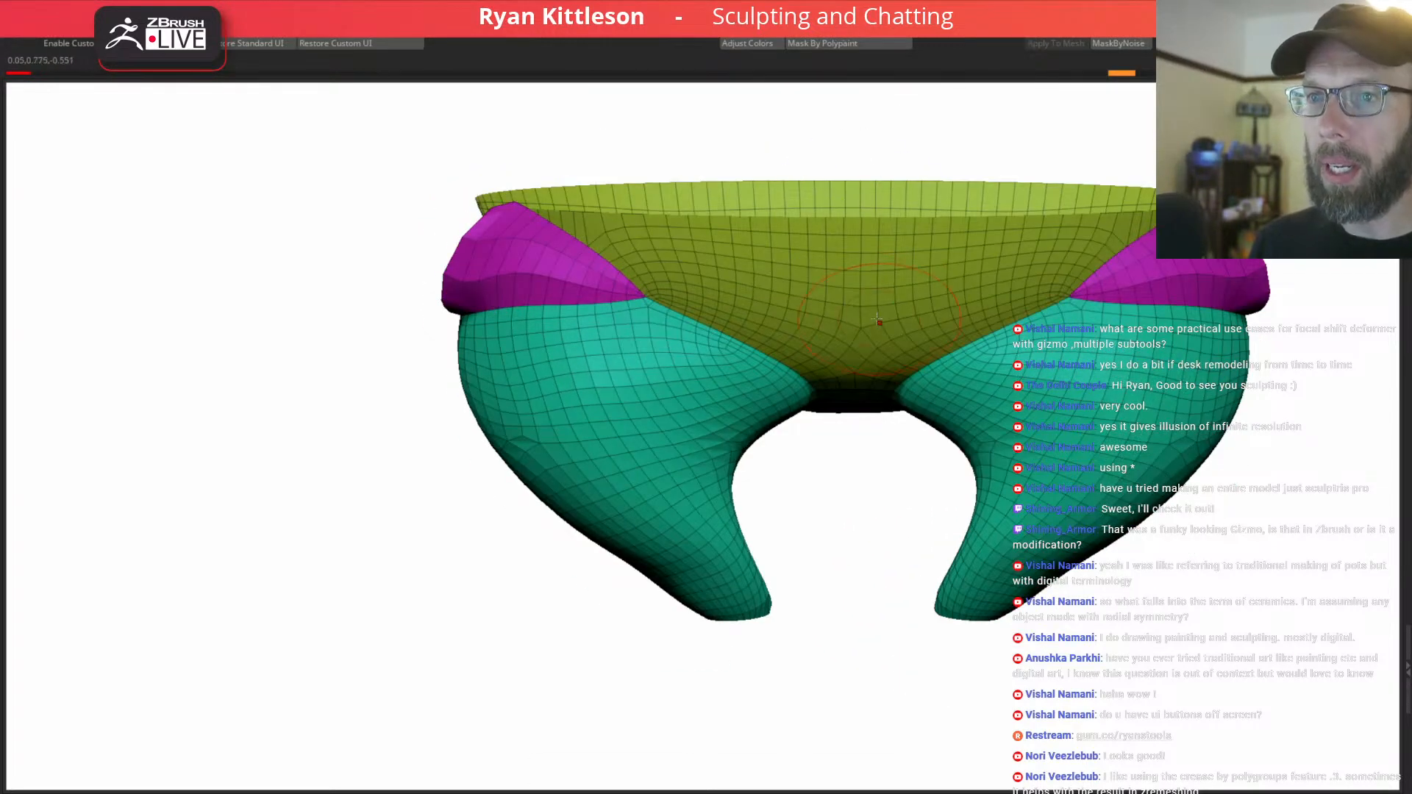
Subdivide the pants shell, remesh it once more, and inspect it with the wireframe on and off beside the full character.
key(d)
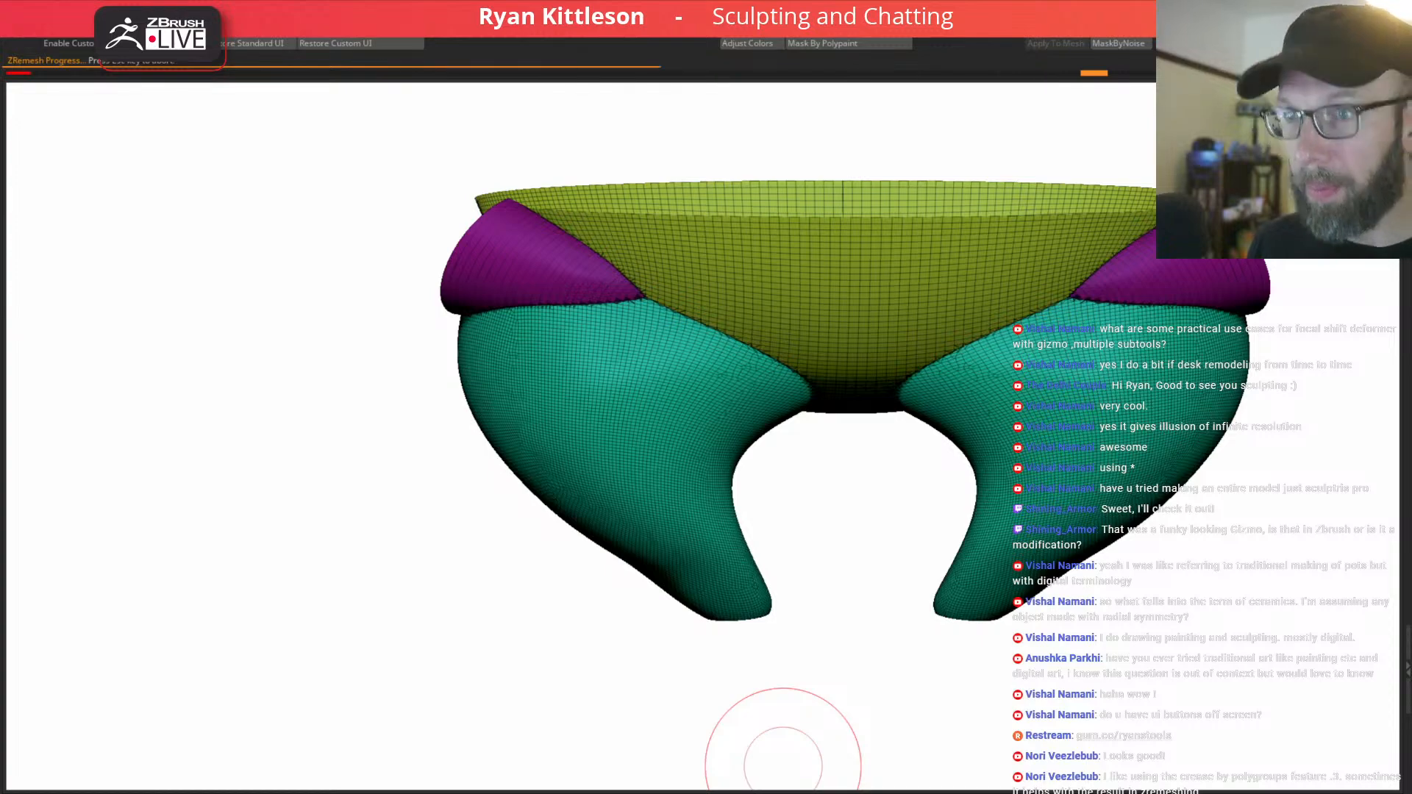
right_drag(603, 288, 551, 278)
key(shift+f)
right_drag(613, 354, 688, 409)
key(alt+s)
key(shift+f)
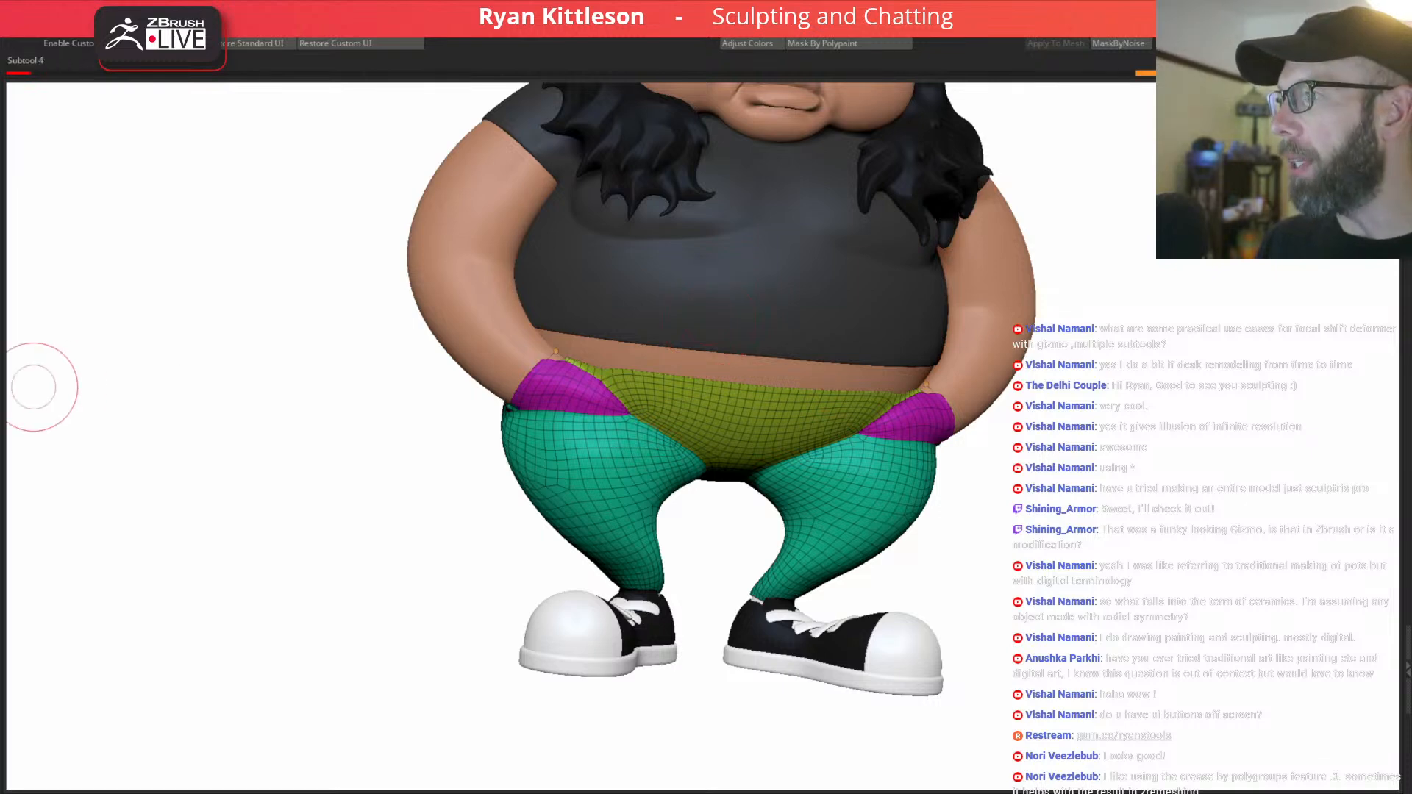
Bring up the pixel-art reference image, compare the pants with it, and move the image out of the way.
drag(2, 37, 537, 76)
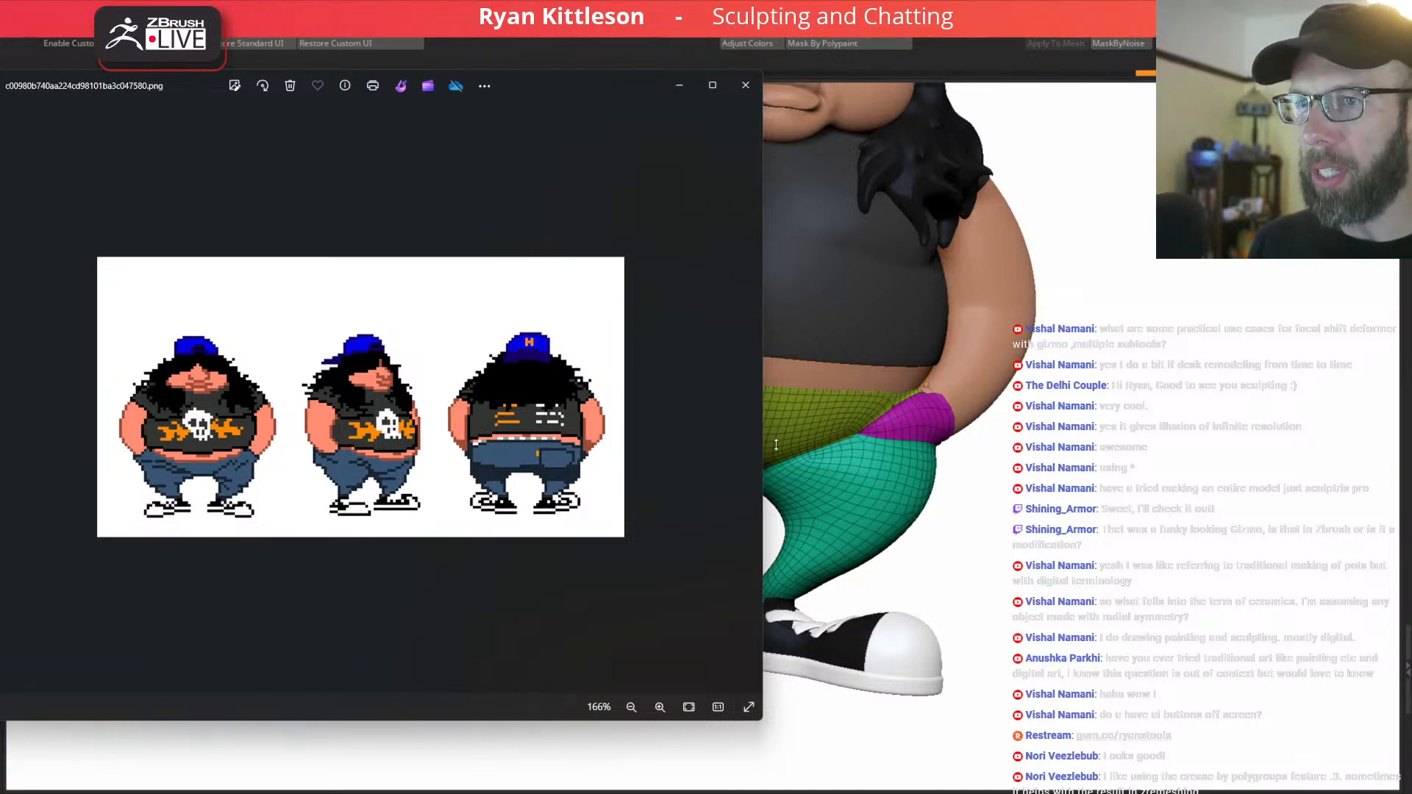
drag(589, 101, 0, 107)
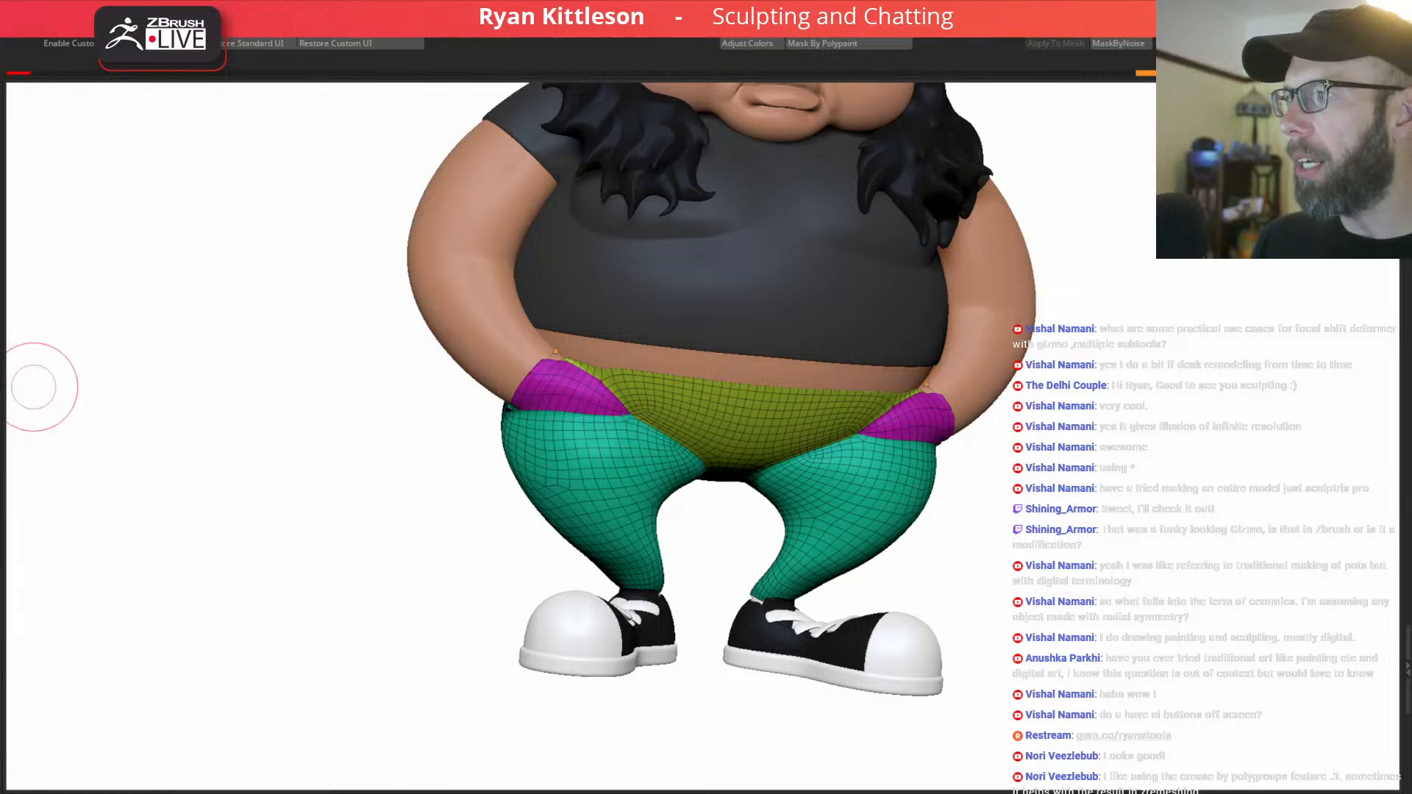
right_drag(823, 400, 813, 371)
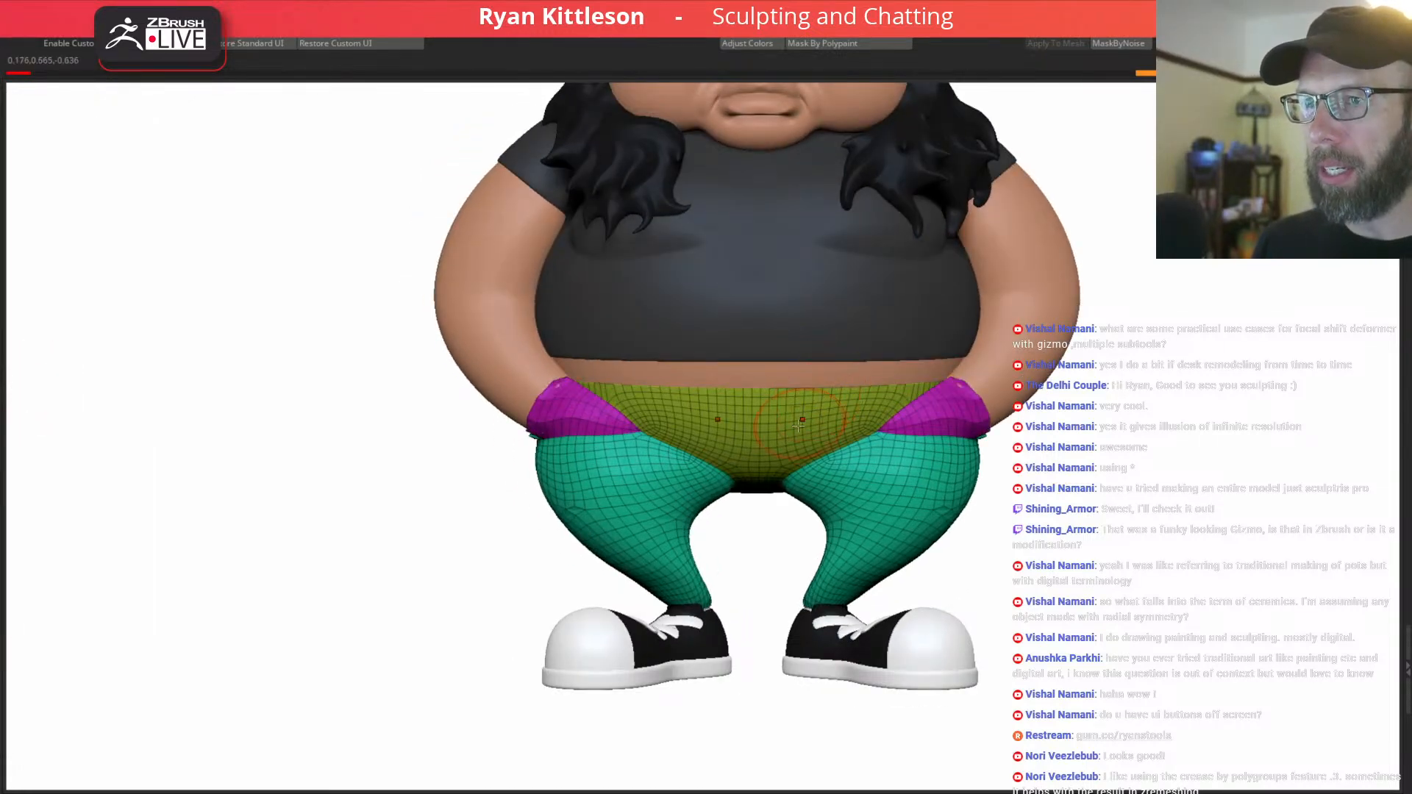
Slice the subdivided pants into three diagonal polygroup bands across one leg and mirror them onto the opposite leg.
key(d)
ctrl+right_drag(664, 483, 718, 527)
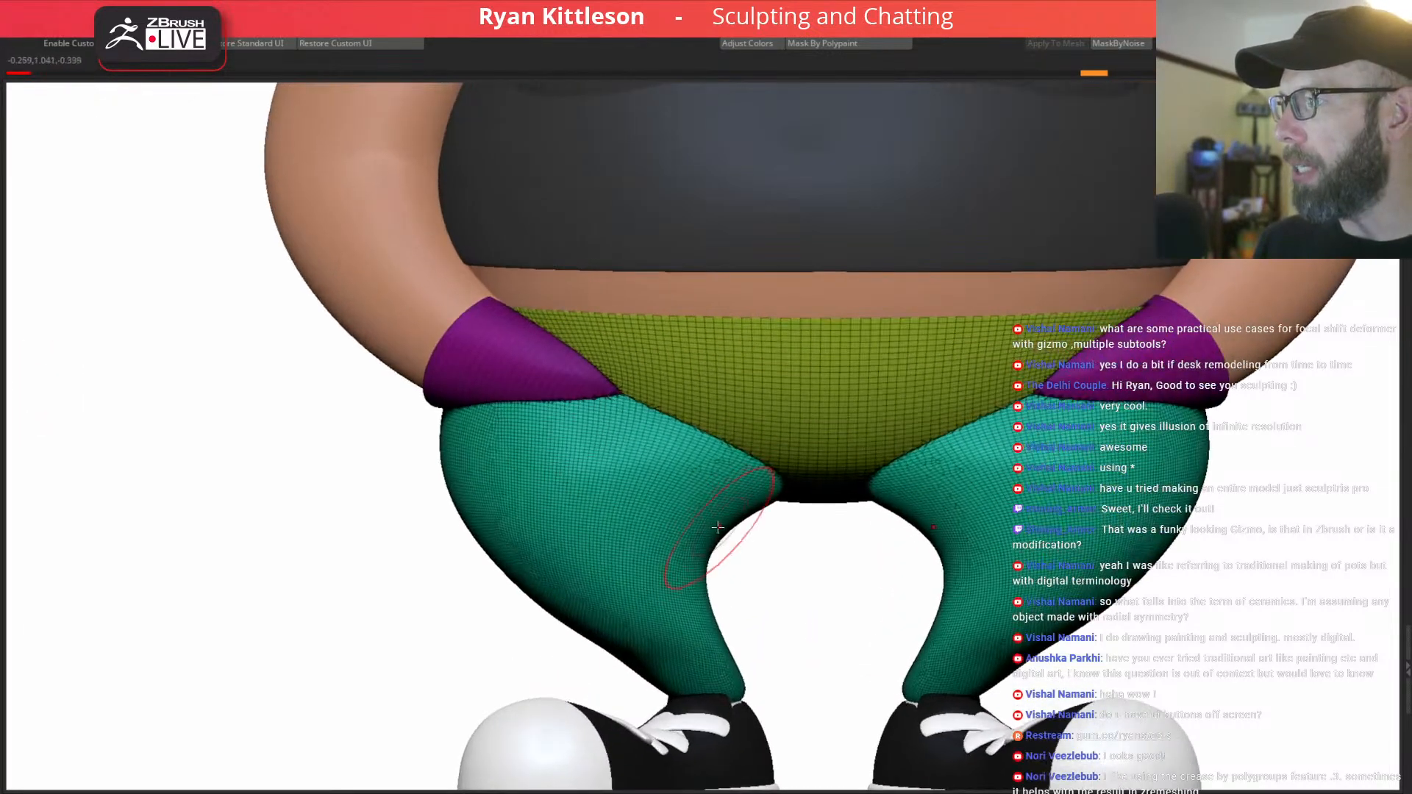
right_drag(1023, 481, 973, 482)
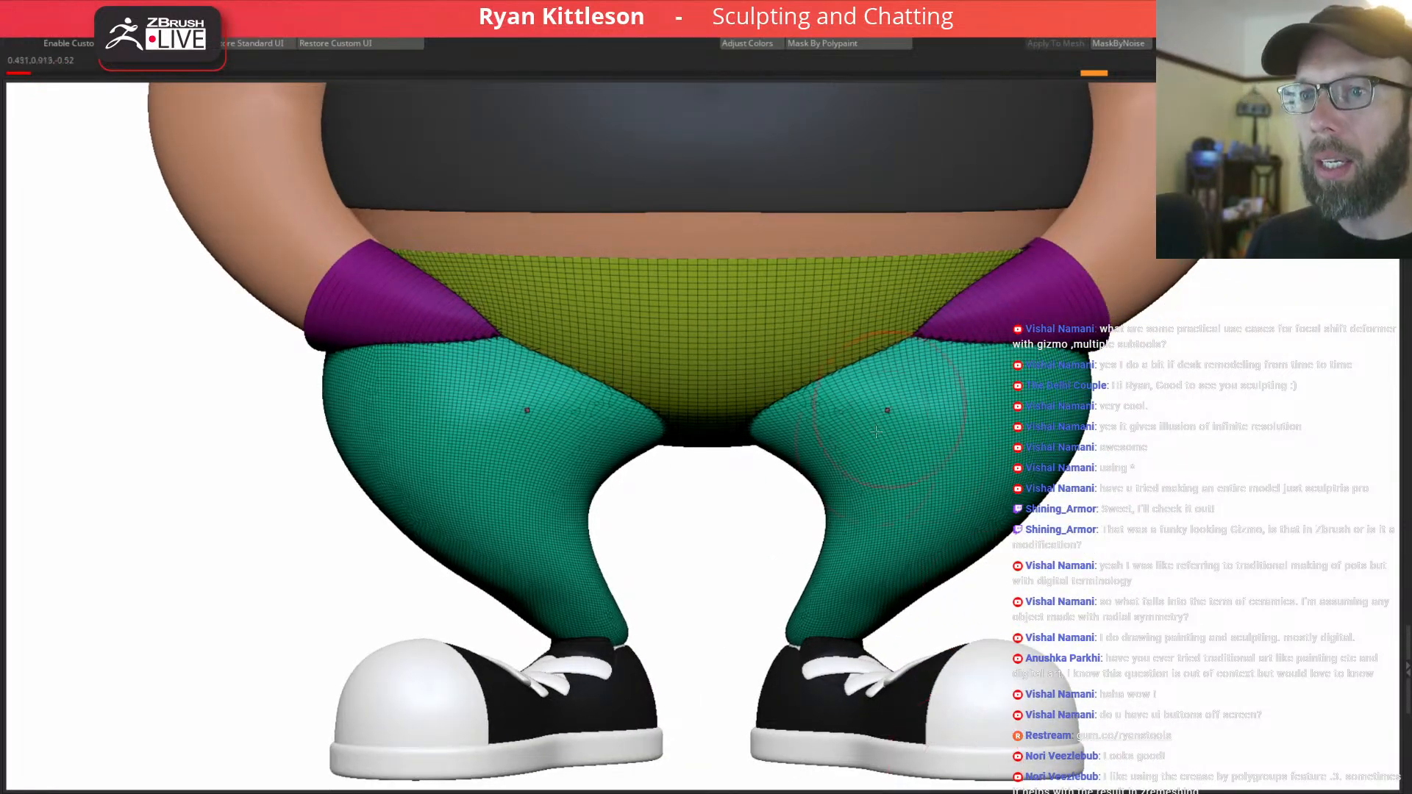
mouse_move(850, 480)
right_down()
mouse_move(860, 470)
mouse_move(839, 463)
right_up()
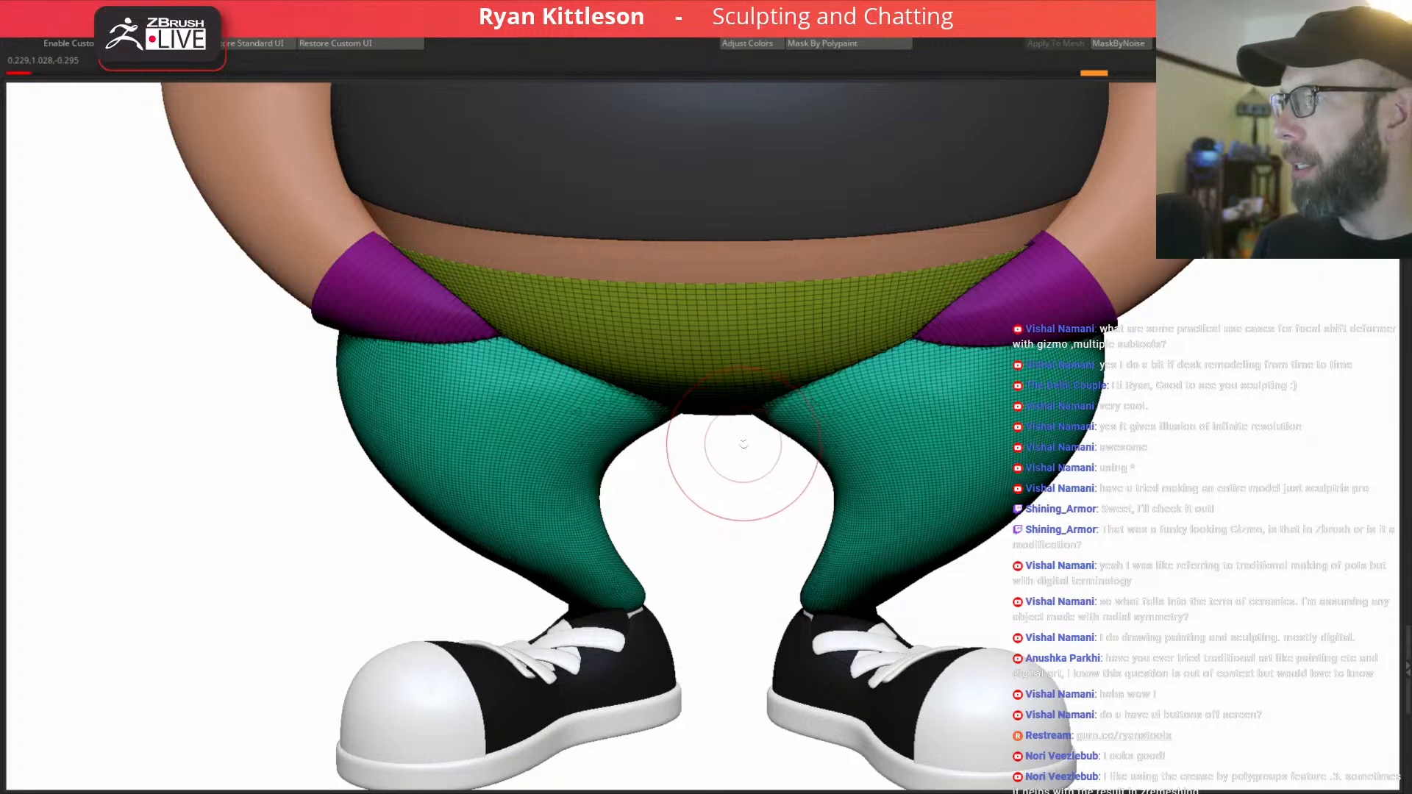
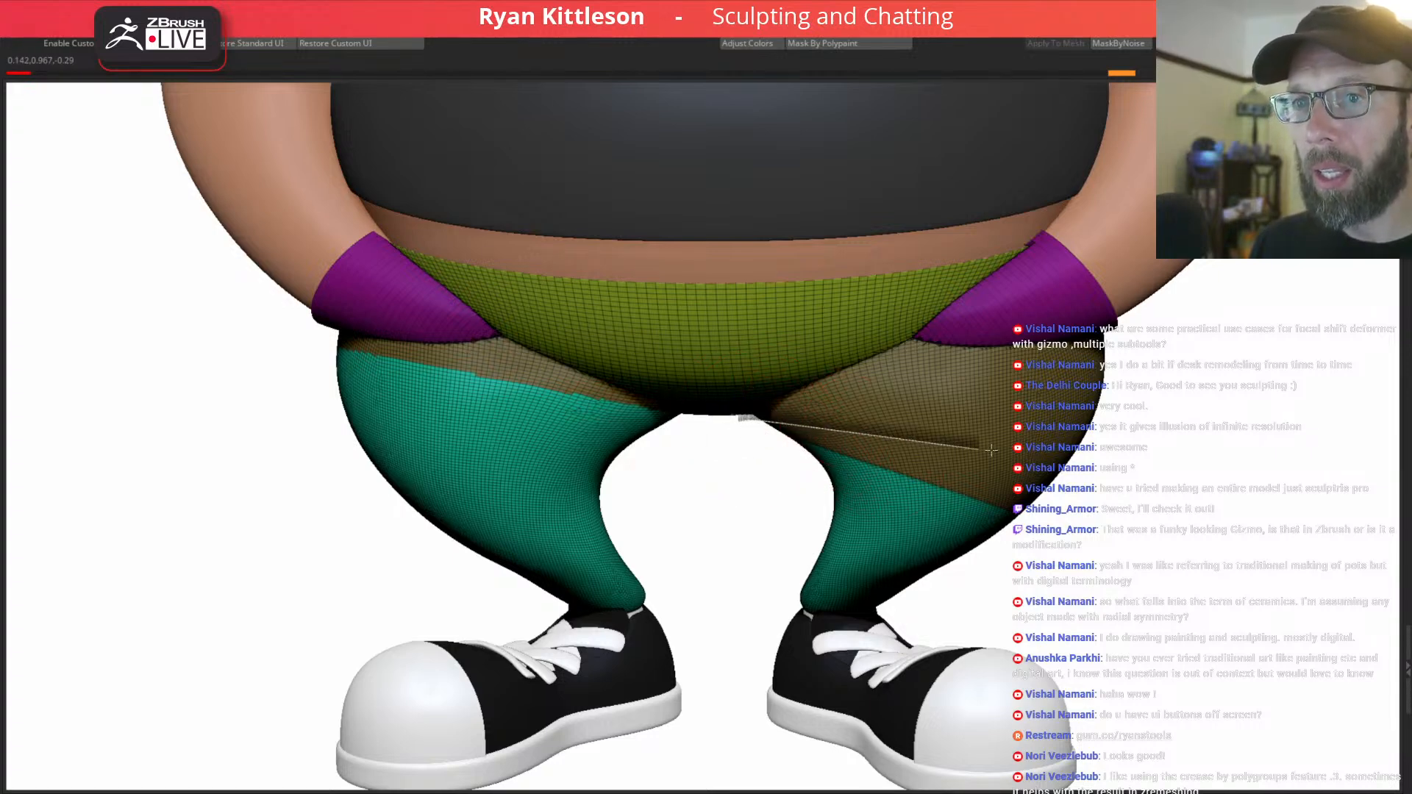
ctrl+shift+drag(1166, 466, 1164, 466)
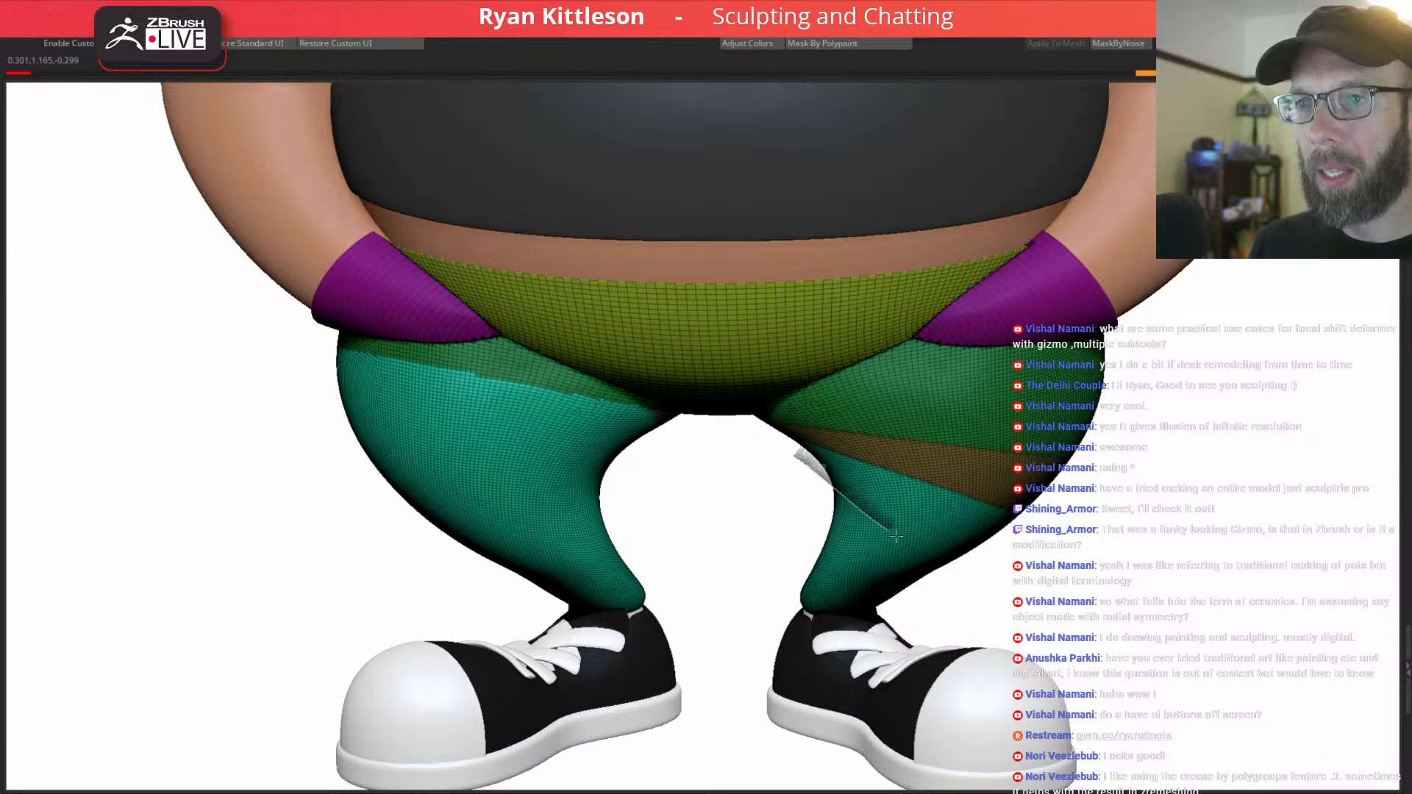
ctrl+shift+drag(993, 599, 993, 599)
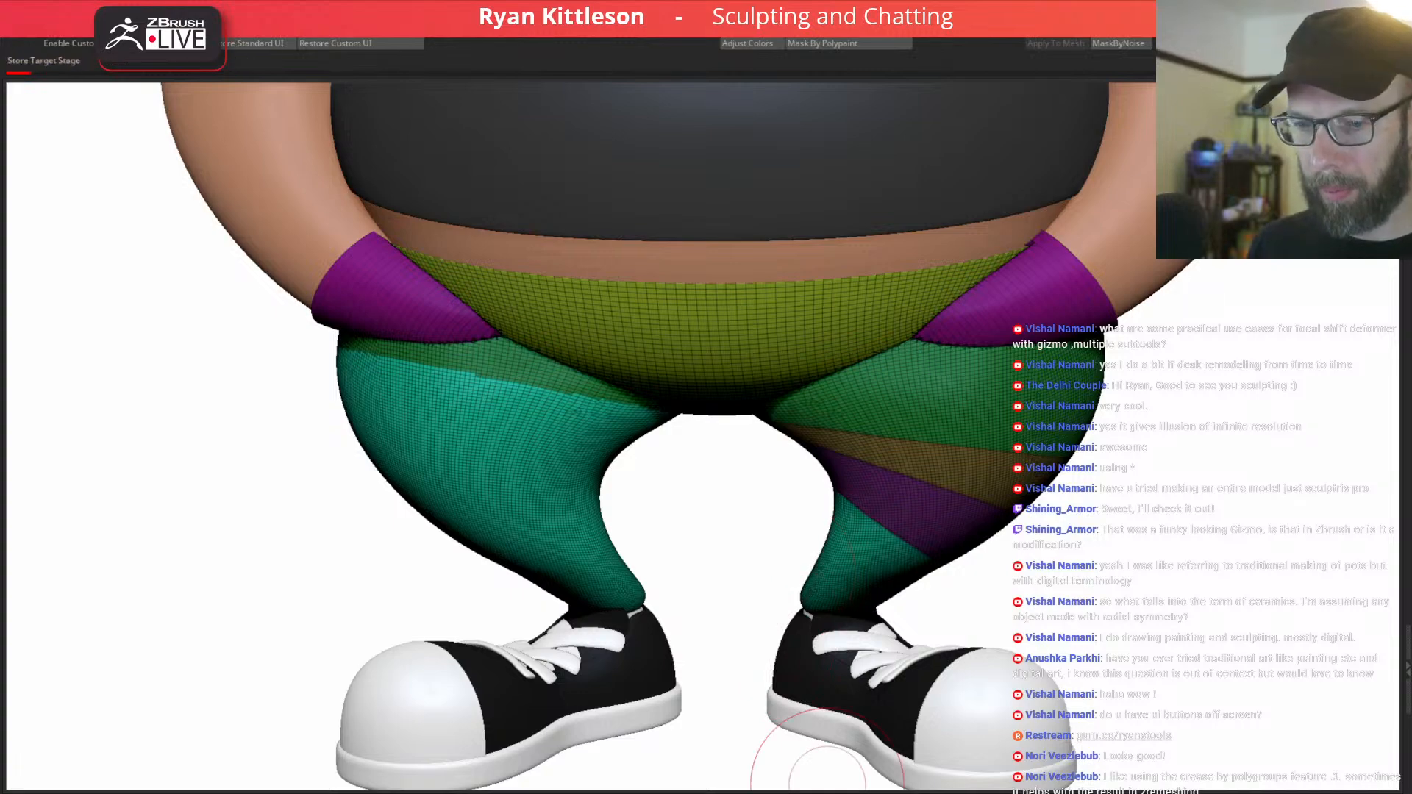
click(827, 785)
click(854, 789)
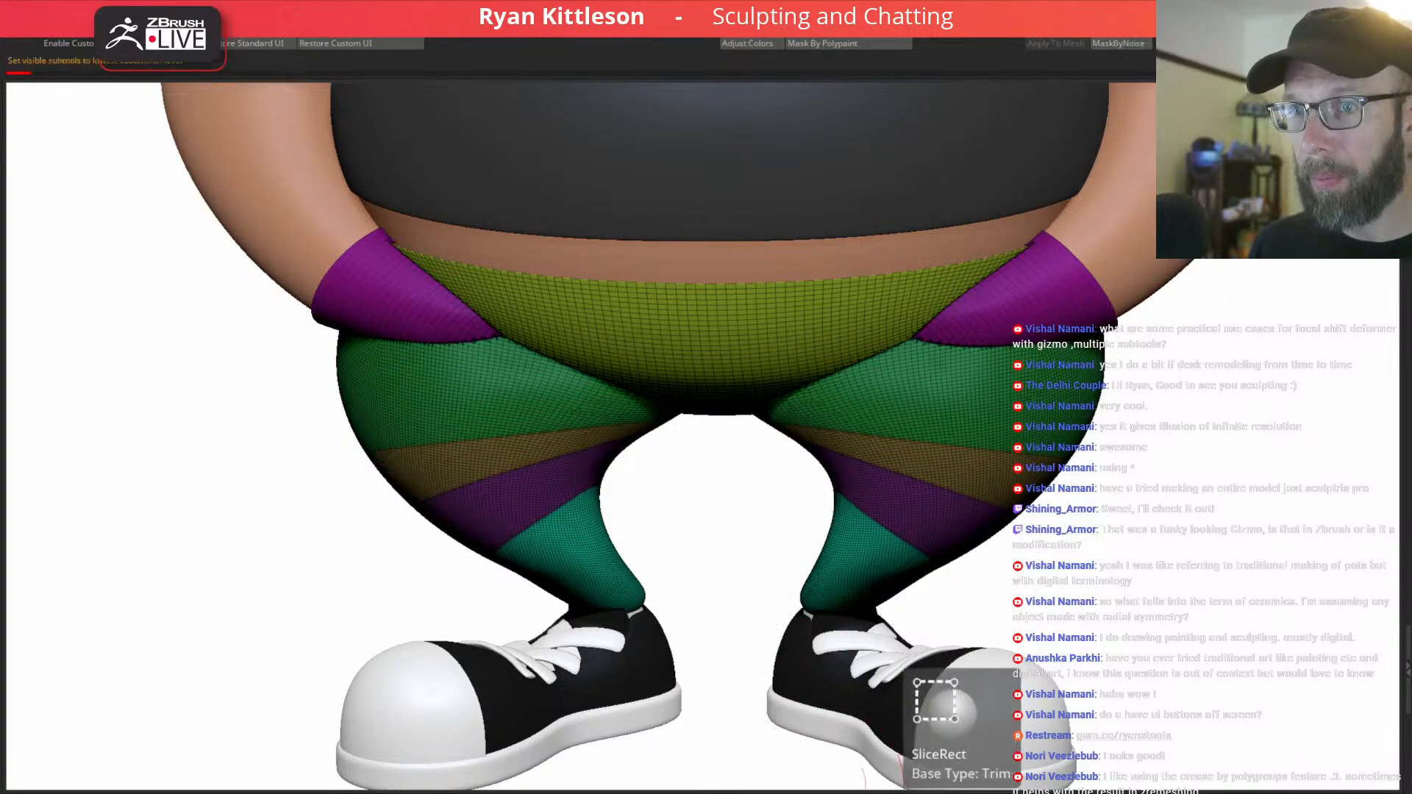
Examine the banded legs from the back and front with the wireframe on and off.
right_drag(702, 361, 864, 290)
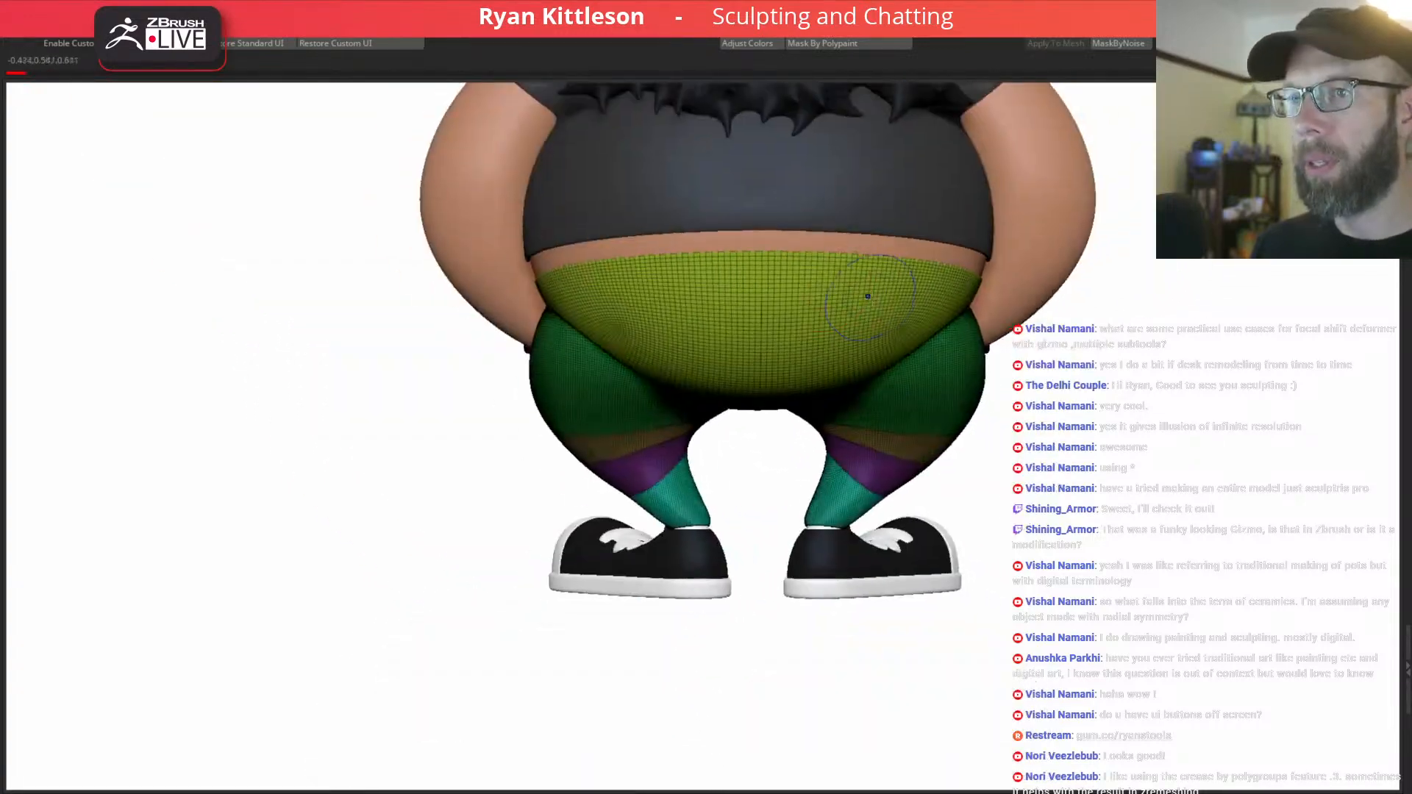
key(shift+f)
mouse_move(876, 350)
right_down()
mouse_move(926, 359)
mouse_move(868, 348)
mouse_move(906, 341)
mouse_move(839, 343)
right_up()
key(shift+f)
alt+right_drag(1059, 348, 862, 407)
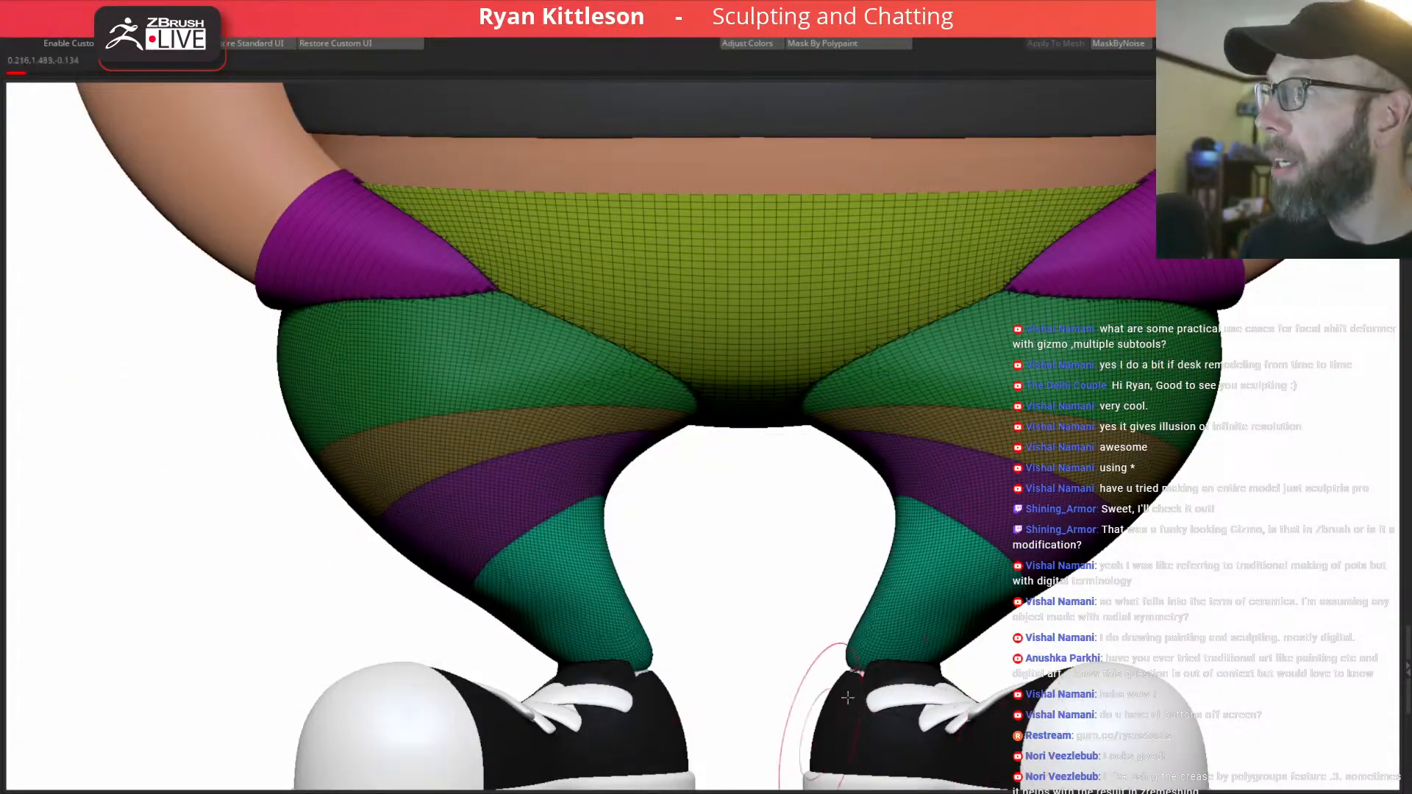
right_drag(937, 383, 948, 378)
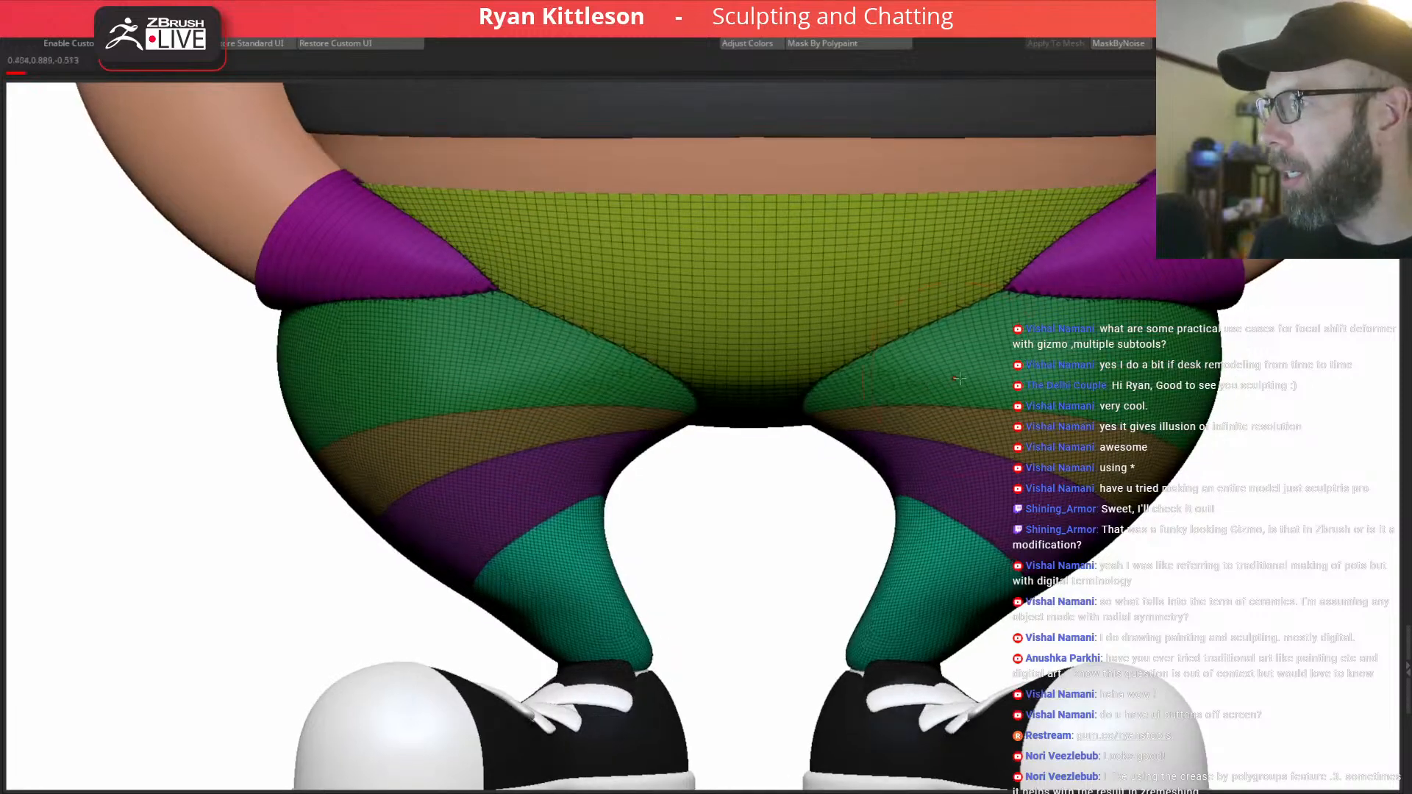
Remesh the banded pants shell and compare the pocket area with the mesh before remeshing.
click(767, 791)
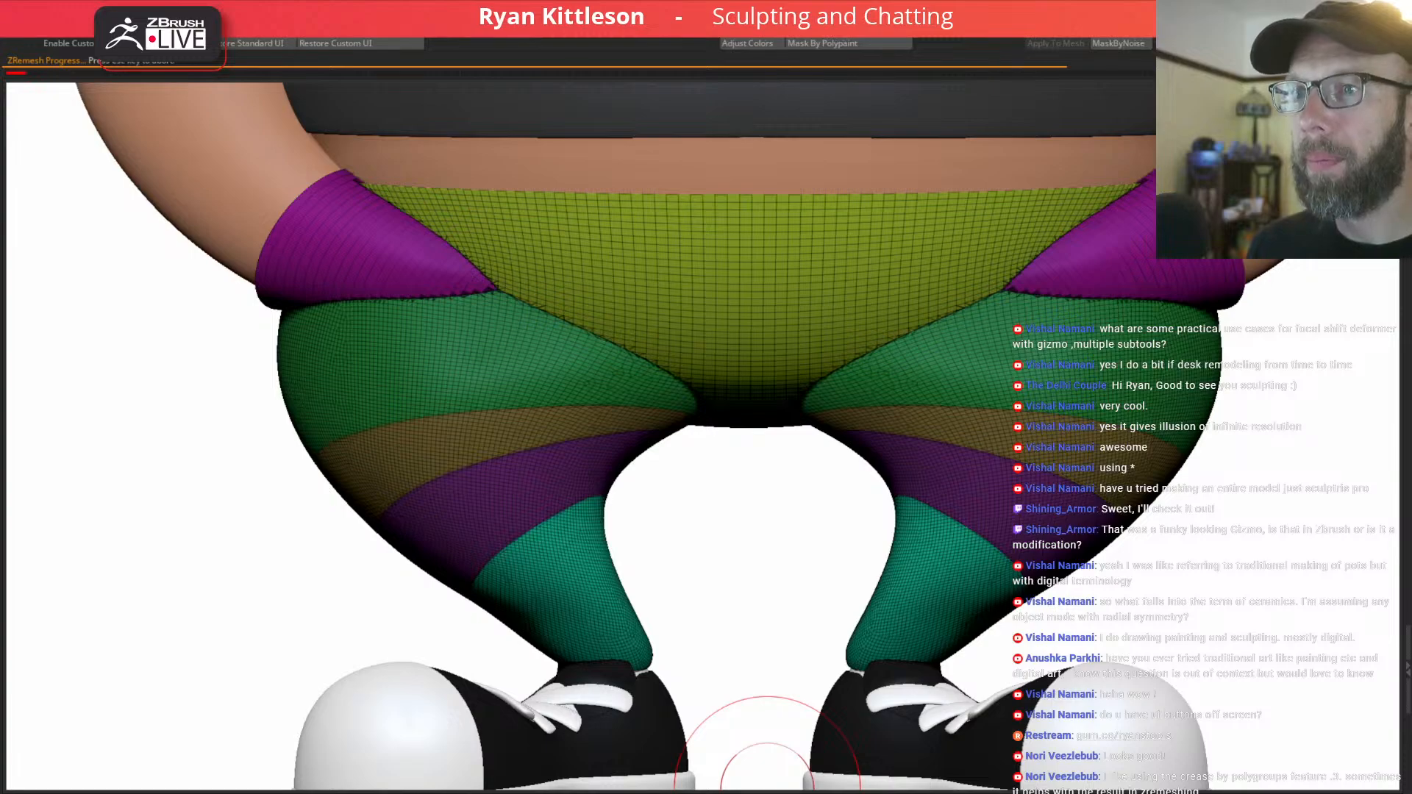
right_drag(887, 356, 872, 323)
key(shift+s)
mouse_move(490, 283)
right_down()
mouse_move(348, 295)
mouse_move(386, 257)
mouse_move(277, 258)
mouse_move(386, 288)
mouse_move(365, 276)
mouse_move(288, 346)
right_up()
key(ctrl+z)
mouse_move(268, 274)
alt+right_down()
mouse_move(488, 278)
mouse_move(419, 271)
mouse_move(456, 266)
mouse_move(471, 316)
alt+right_up()
mouse_move(529, 268)
alt+right_down()
mouse_move(696, 382)
mouse_move(655, 280)
mouse_move(708, 356)
mouse_move(593, 199)
alt+right_up()
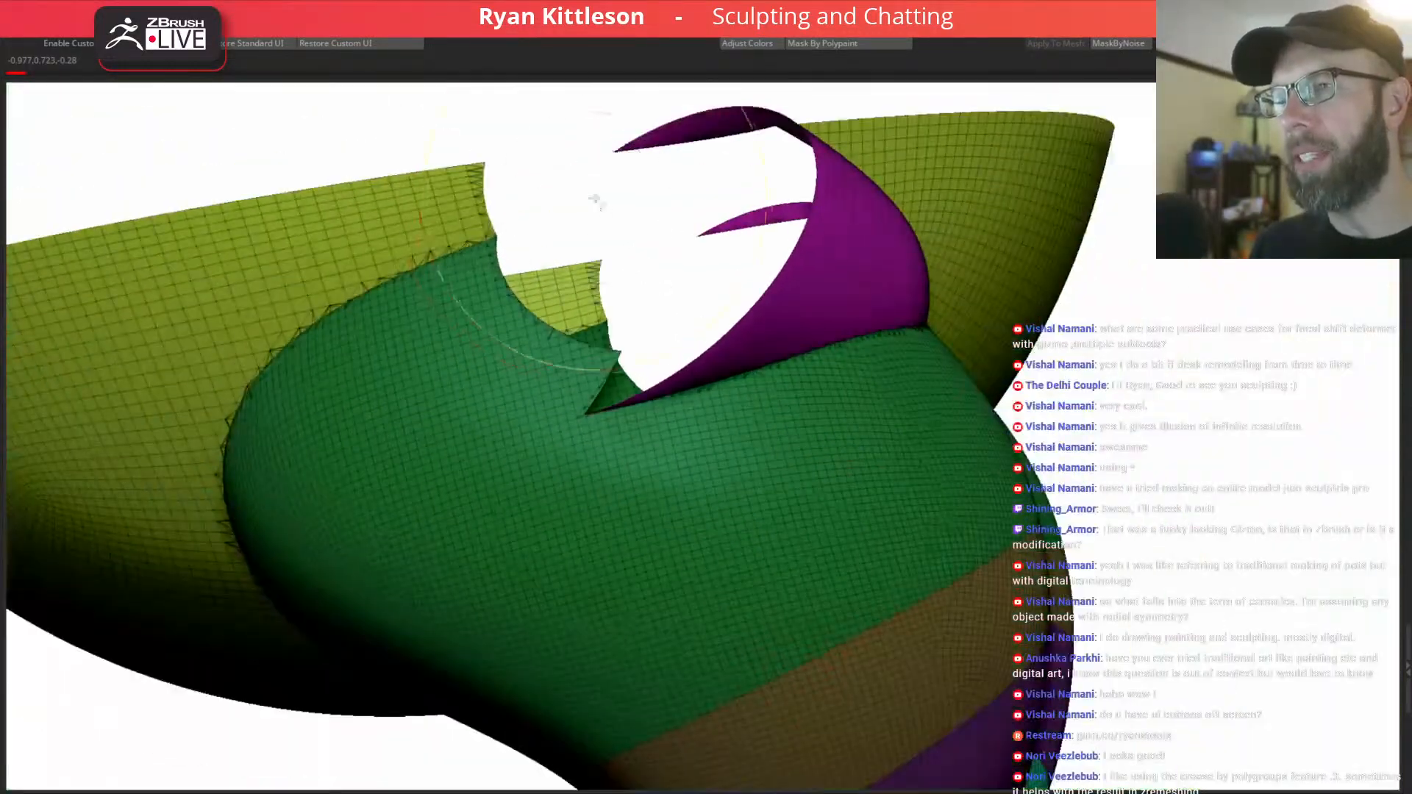
Examine the gap and overlapping faces at the lower corner of the pocket opening from several close angles.
mouse_move(750, 268)
right_down()
mouse_move(757, 292)
mouse_move(824, 324)
mouse_move(810, 385)
mouse_move(832, 310)
mouse_move(978, 499)
mouse_move(643, 375)
mouse_move(634, 419)
mouse_move(586, 328)
mouse_move(618, 388)
mouse_move(585, 374)
mouse_move(596, 391)
right_up()
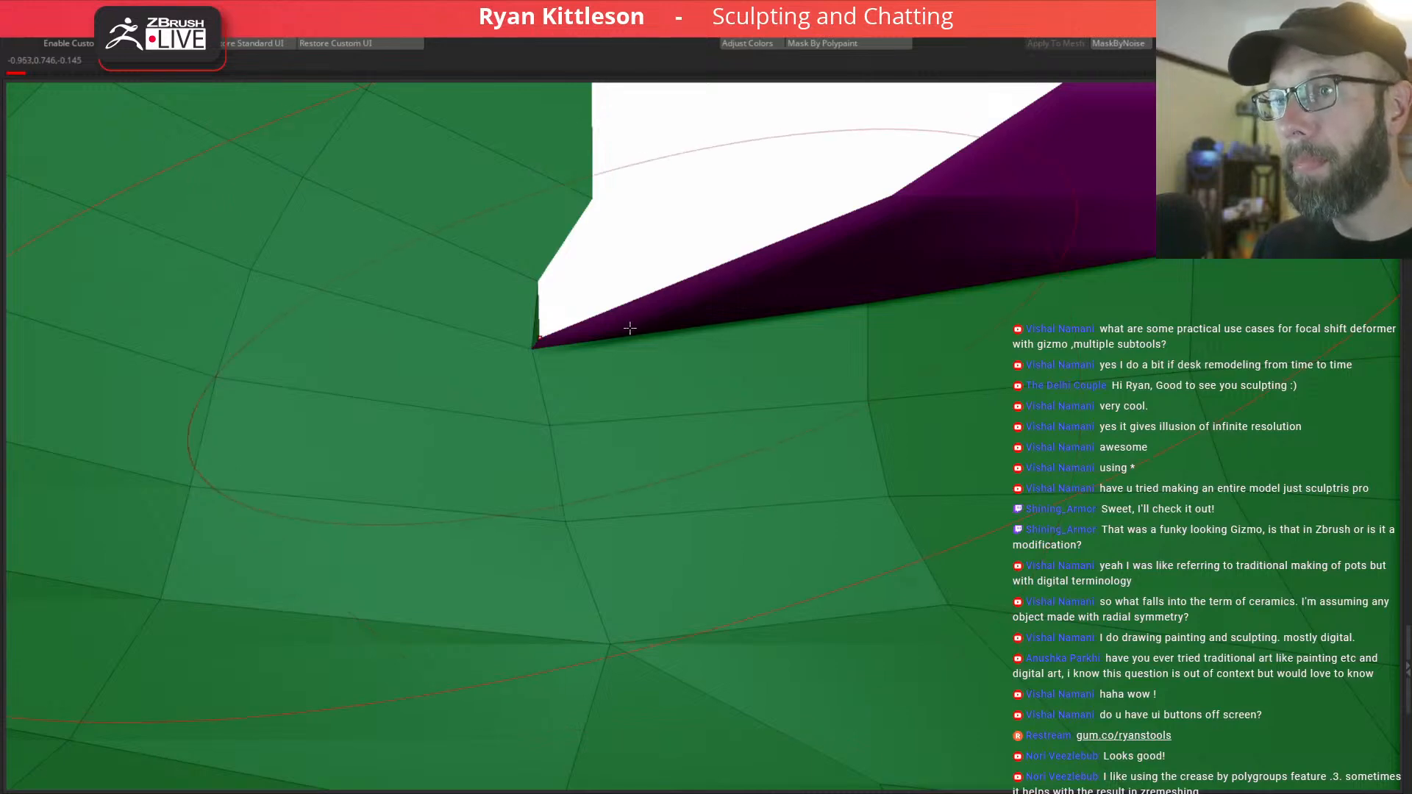
drag(628, 340, 605, 338)
right_drag(546, 329, 531, 377)
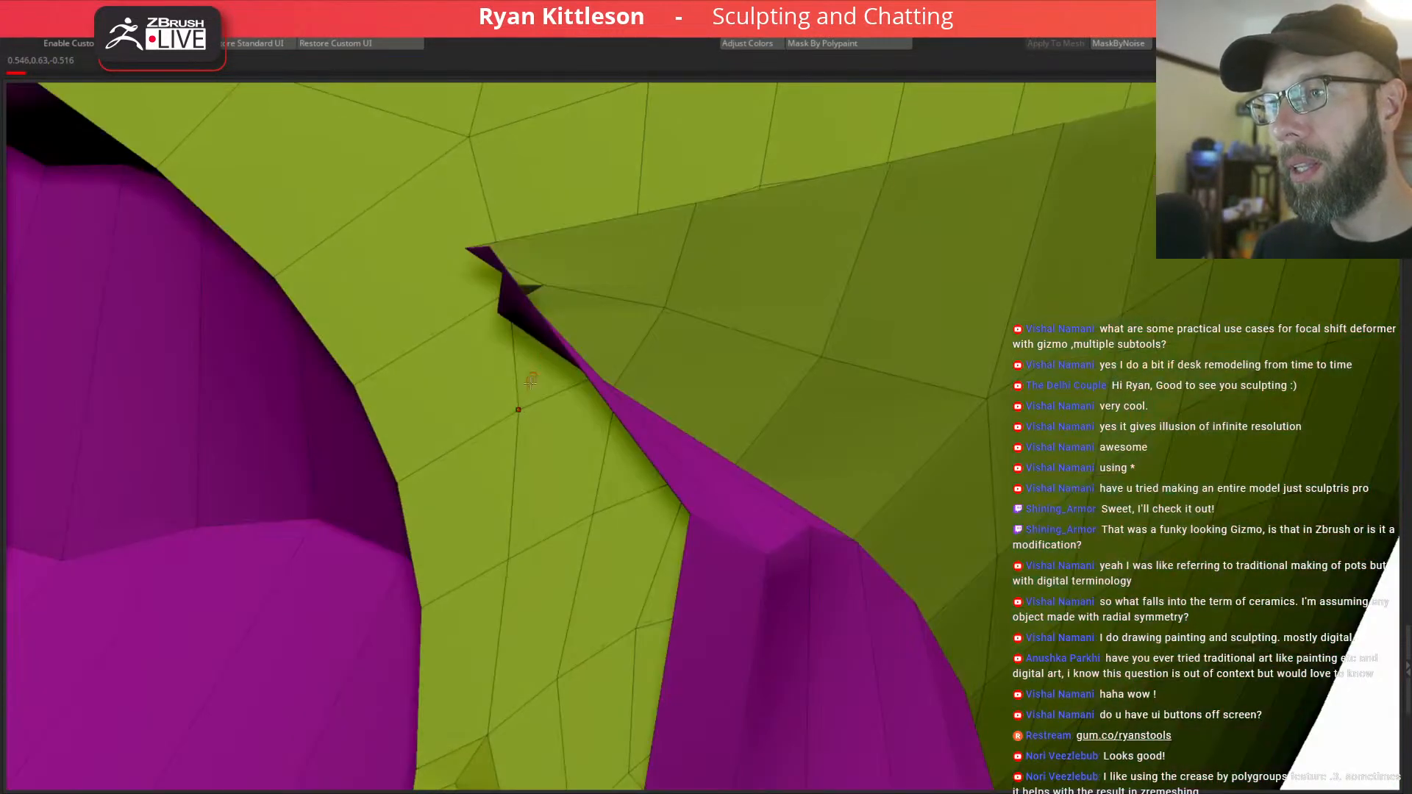
right_drag(655, 276, 594, 440)
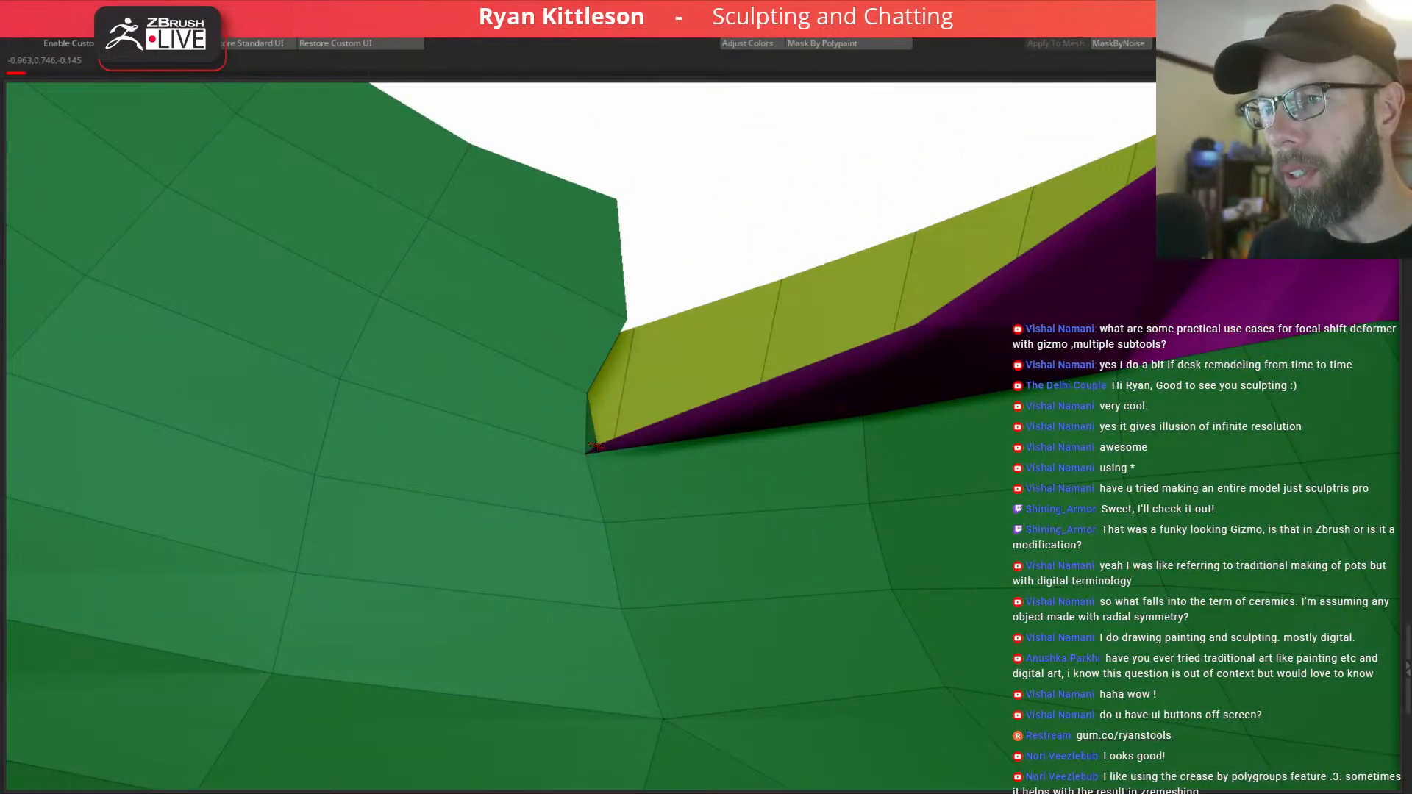
right_drag(704, 291, 699, 433)
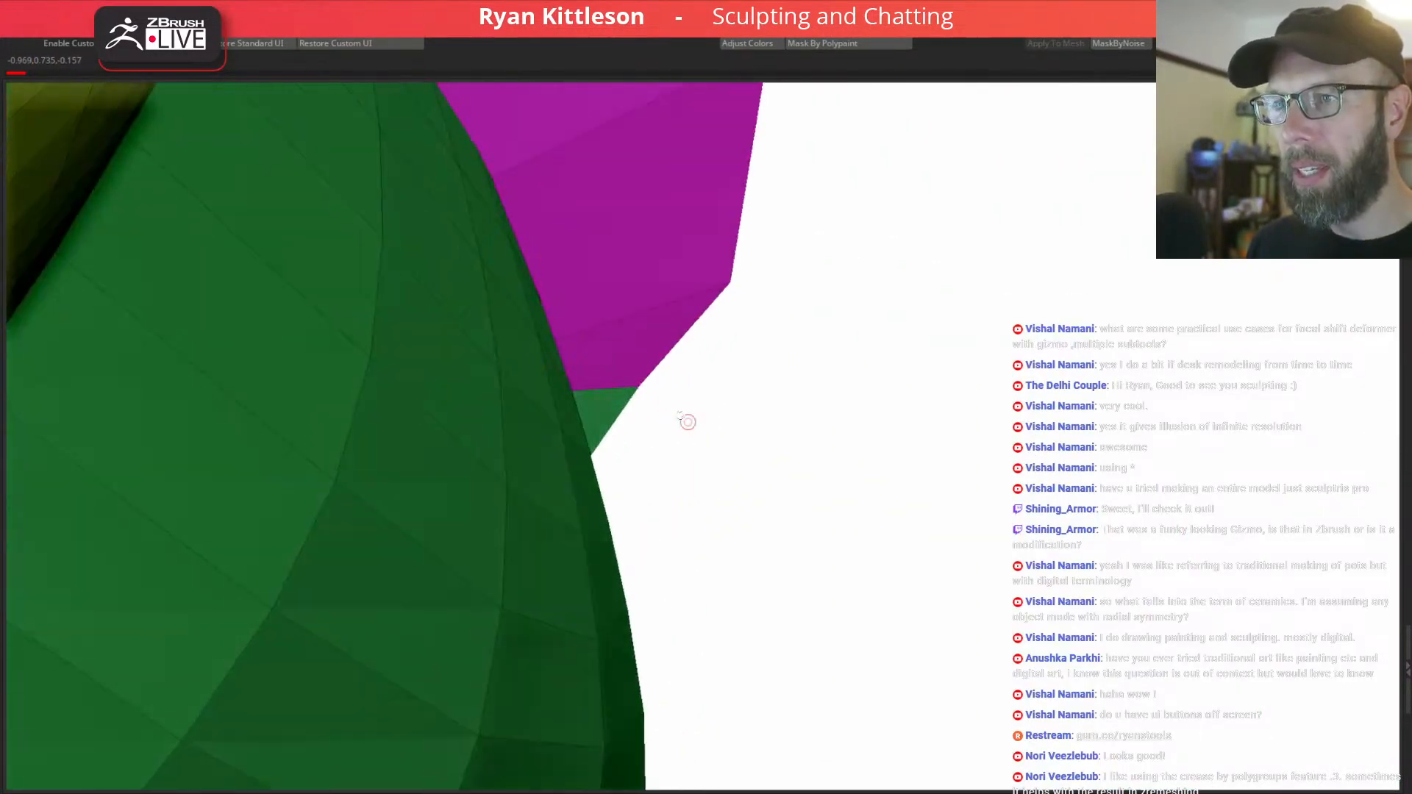
mouse_move(596, 350)
right_down()
mouse_move(603, 394)
mouse_move(694, 409)
mouse_move(594, 354)
right_up()
key(shift+f)
key(shift+f)
Set the ZModeler point action to Stitch, join the loose points at the pocket's lower corner, and check the result smoothed.
key(space)
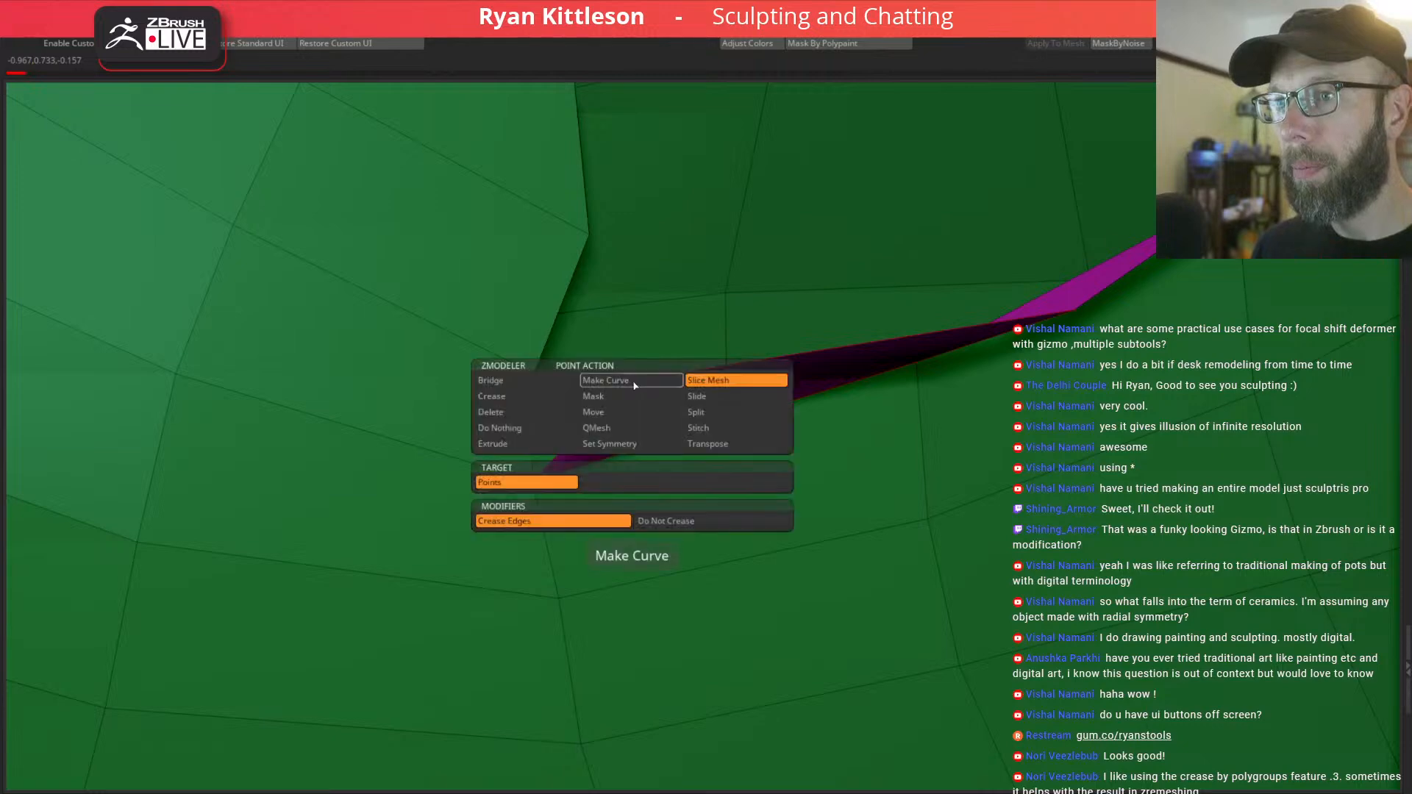
click(717, 417)
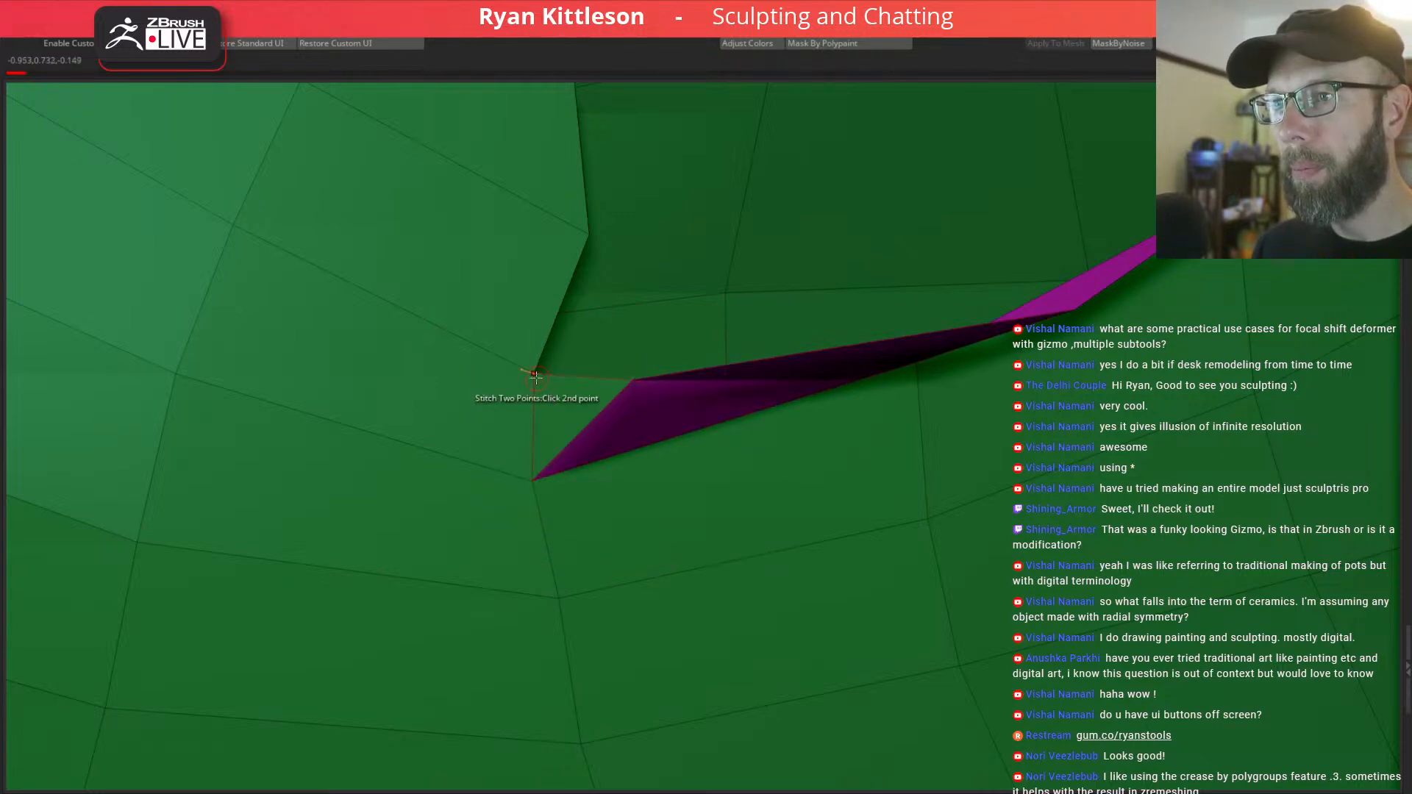
click(535, 376)
ctrl+right_drag(601, 410, 590, 356)
key(d)
key(shift+f)
mouse_move(729, 358)
ctrl+right_down()
mouse_move(688, 410)
mouse_move(665, 397)
mouse_move(672, 343)
mouse_move(708, 358)
ctrl+right_up()
key(shift+d)
key(shift+f)
right_click(743, 401)
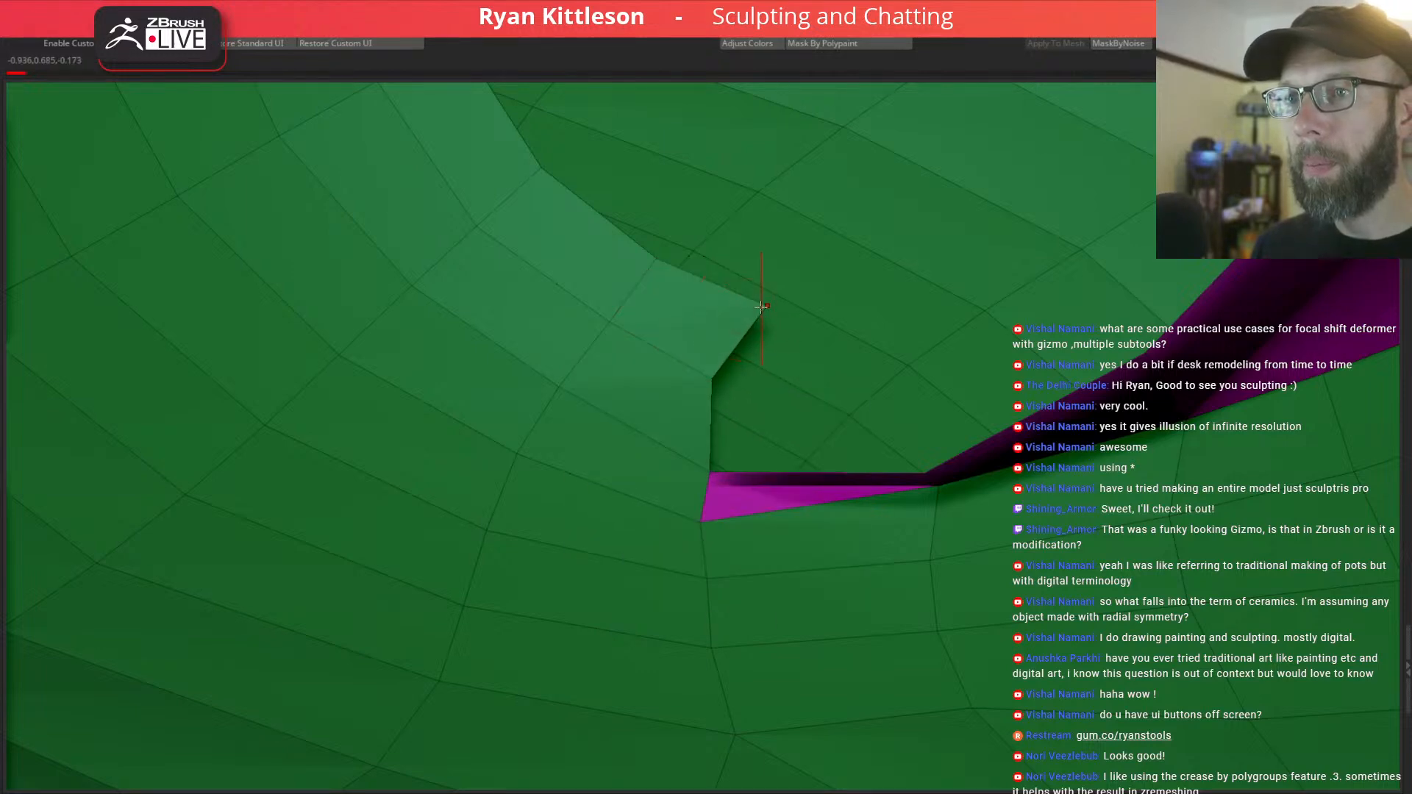
Check the stitched pocket smoothed and without wireframe around the character's hand, and return to the isolated wireframe view.
ctrl+right_drag(656, 356, 520, 258)
key(d)
right_drag(555, 309, 690, 403)
key(shift+f)
key(alt+s)
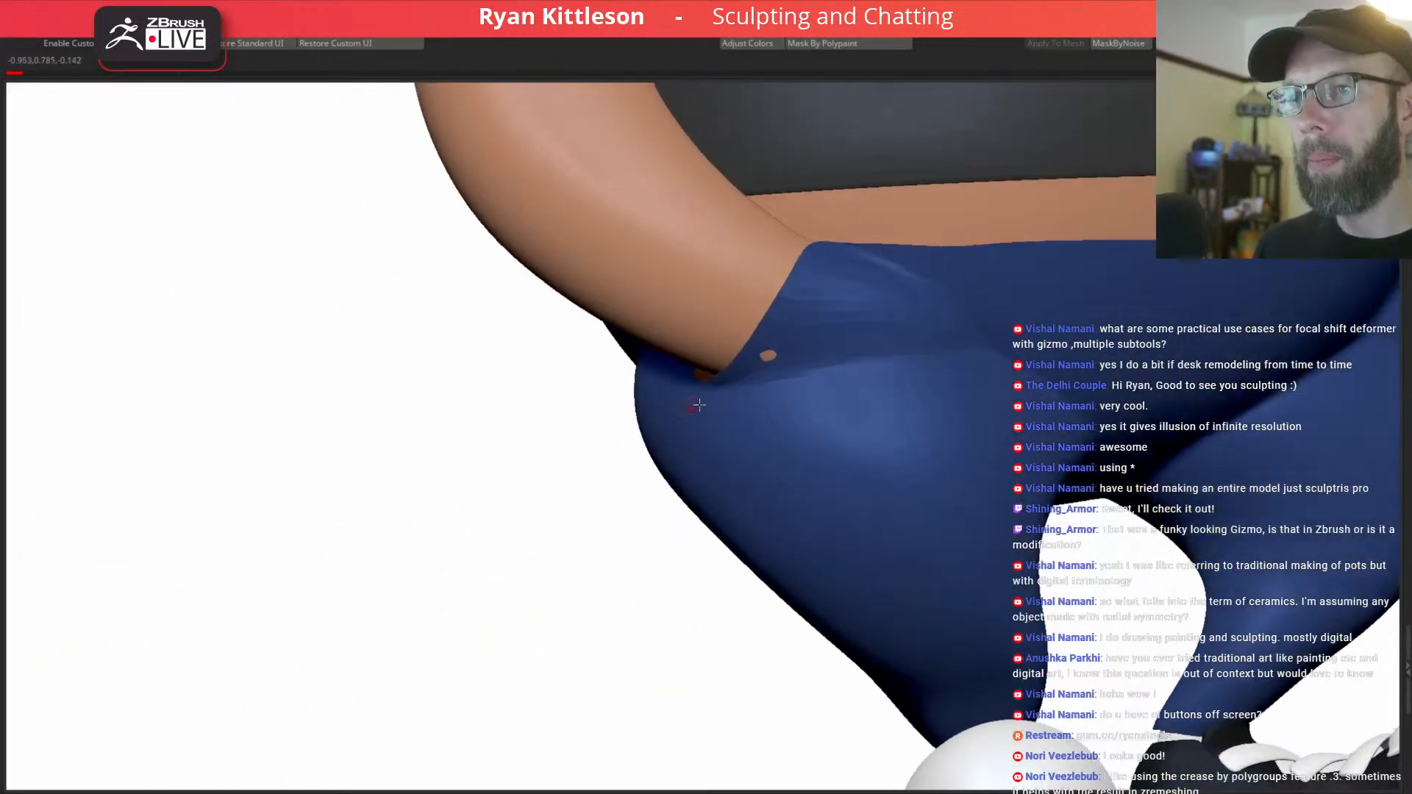
key(alt+s)
key(shift+f)
right_drag(887, 373, 866, 375)
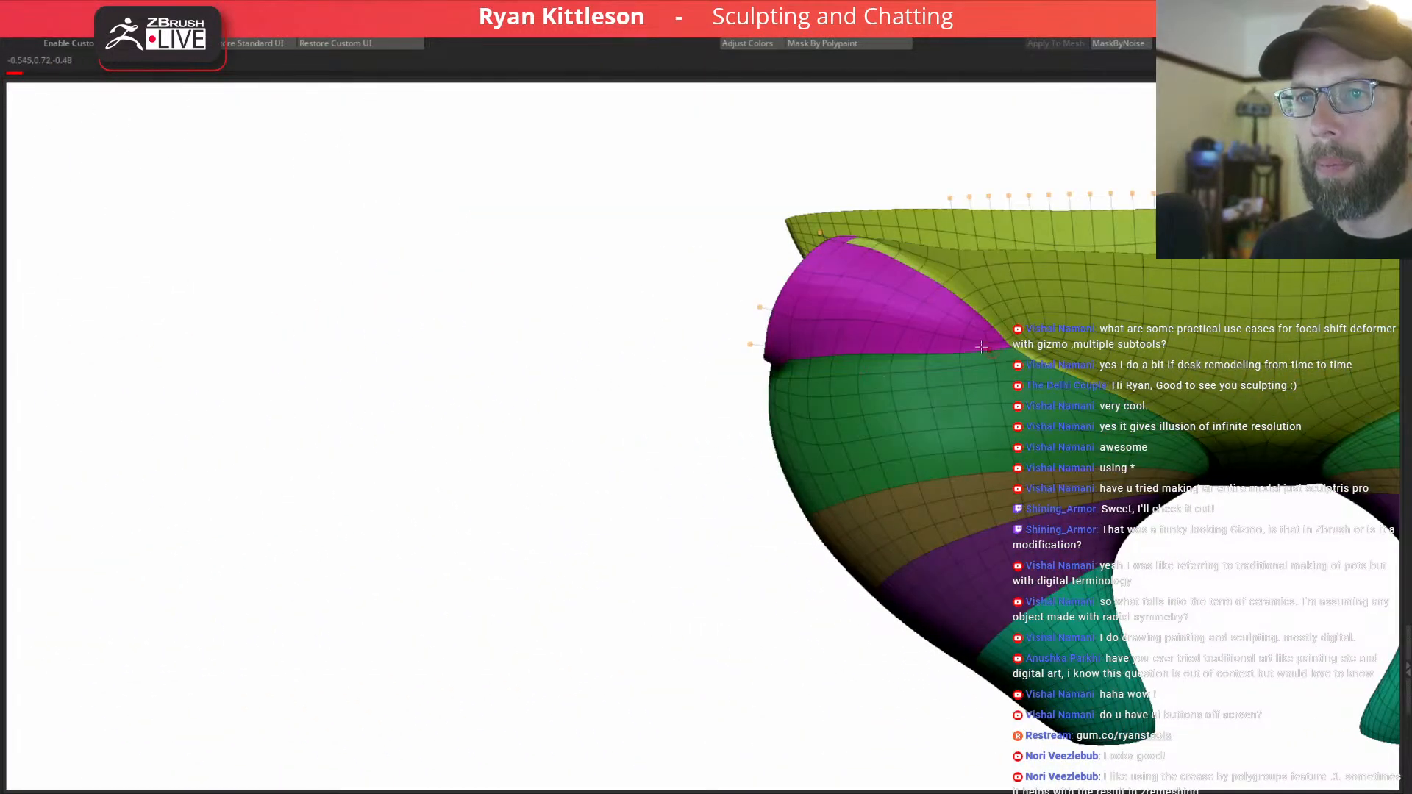
Examine the upper front corner of the pocket opening up close at different subdivision levels, with and without the wireframe.
right_drag(879, 276, 1095, 391)
key(shift+d)
key(d)
key(shift+f)
key(shift+d)
key(shift+f)
mouse_move(950, 310)
right_down()
mouse_move(945, 339)
mouse_move(912, 252)
mouse_move(667, 133)
right_up()
key(space)
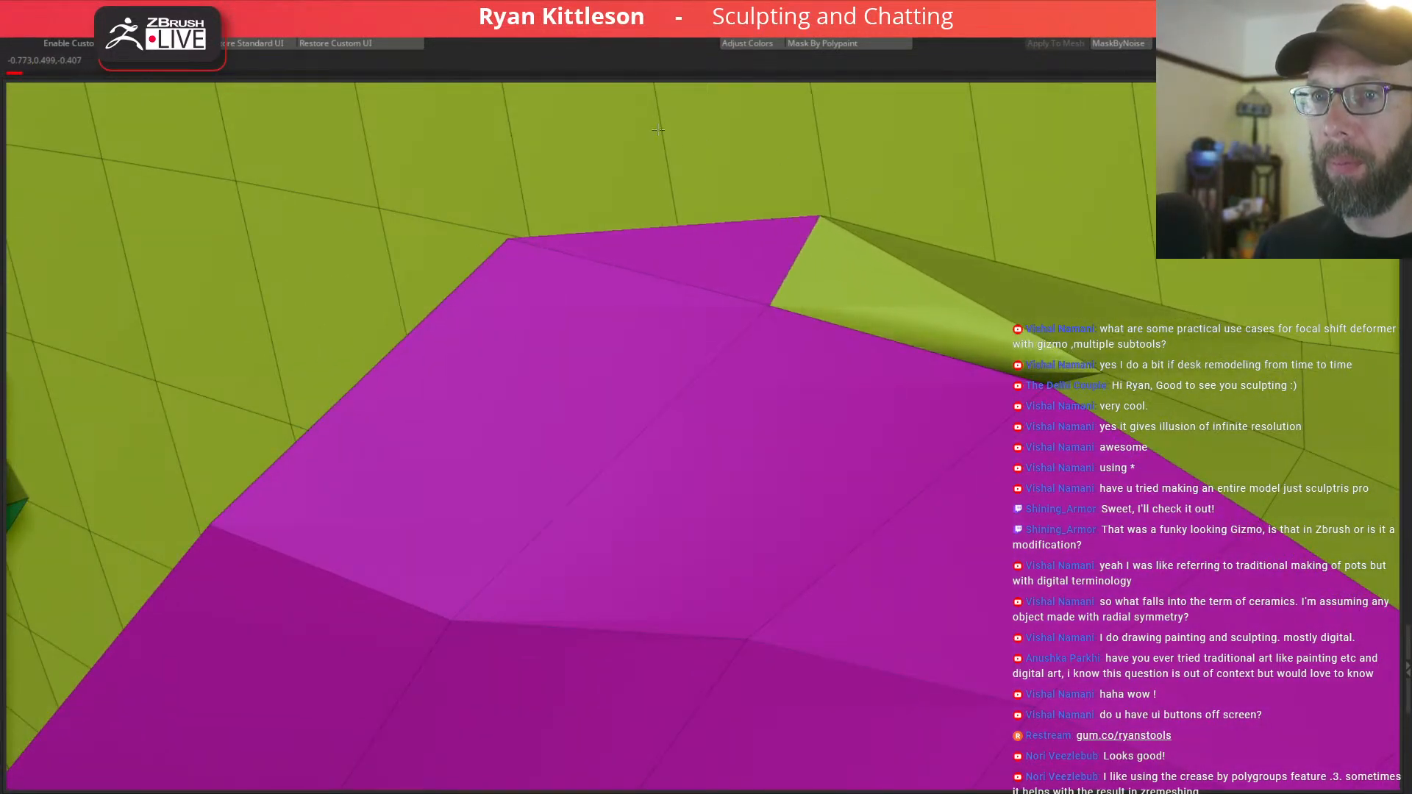
right_drag(918, 282, 828, 221)
key(d)
key(shift+f)
key(shift+d)
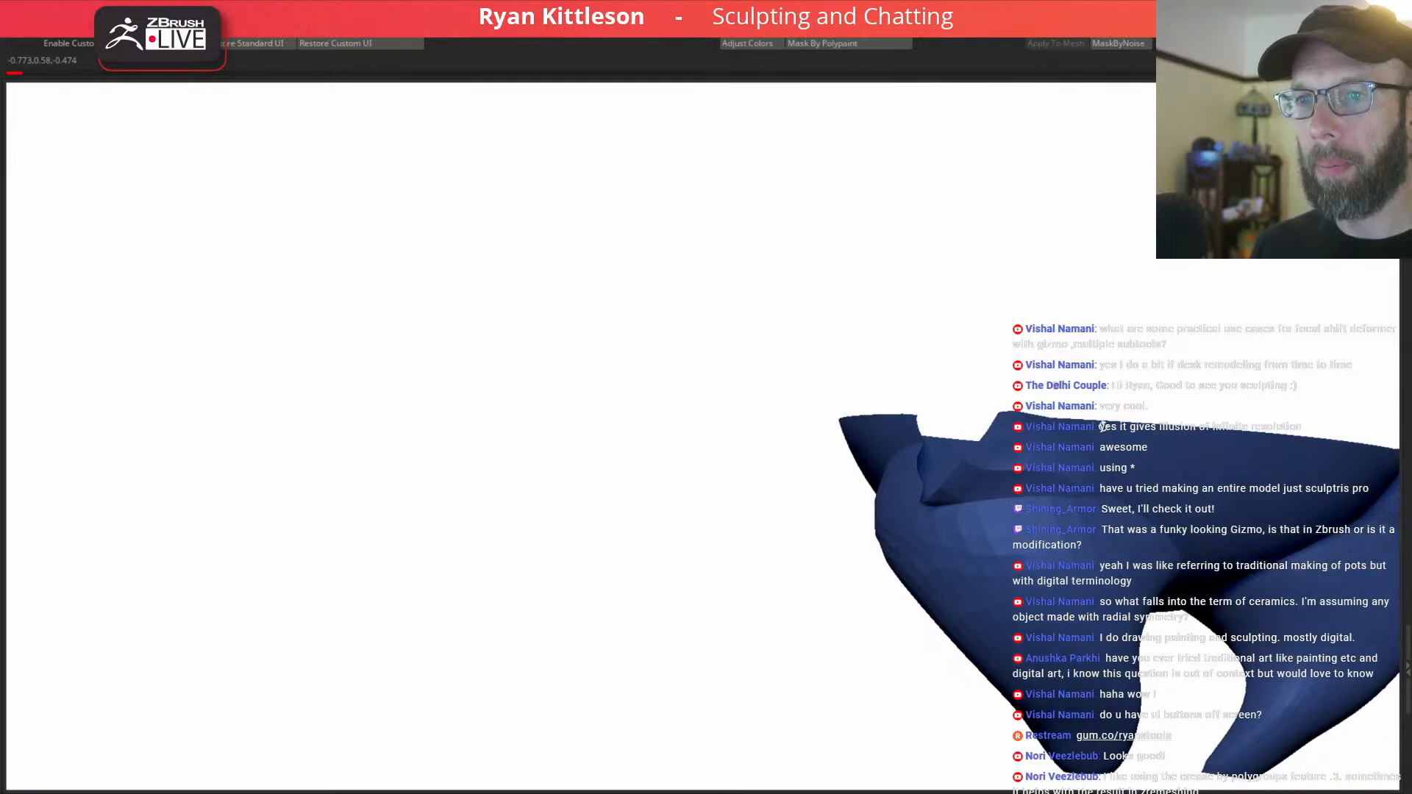
Show the whole character and check how the smoothed pants fit around the hands and waist.
key(alt+s)
mouse_move(1097, 442)
right_down()
mouse_move(1125, 435)
mouse_move(1112, 432)
right_up()
key(d)
right_drag(879, 512, 826, 460)
right_drag(1058, 466, 919, 449)
mouse_move(1021, 461)
right_down()
mouse_move(848, 476)
mouse_move(1004, 465)
right_up()
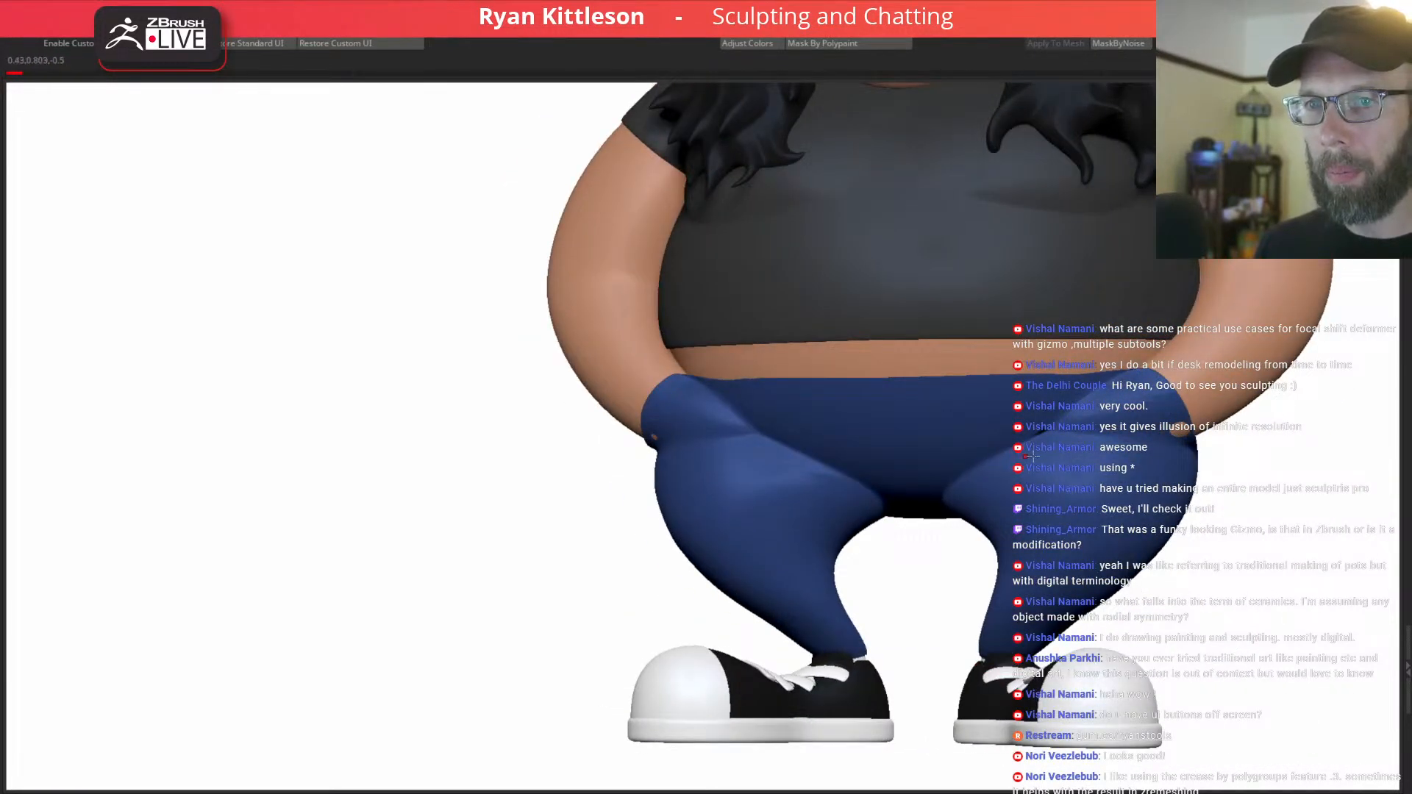
Isolate the pants with their polygroup wireframe and mirror the repaired half onto the other side.
ctrl+shift+click(1084, 462)
key(shift+f)
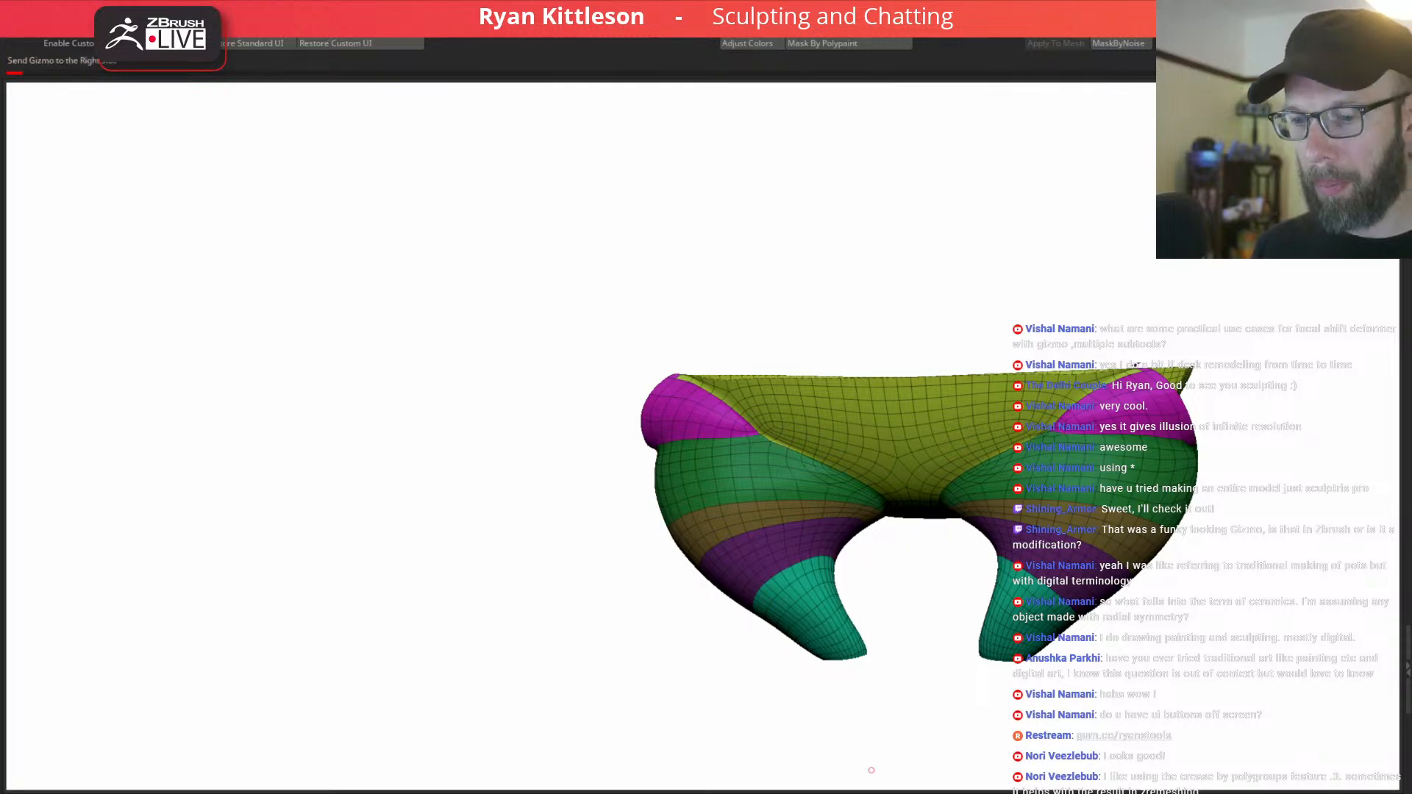
right_drag(1085, 624, 1085, 482)
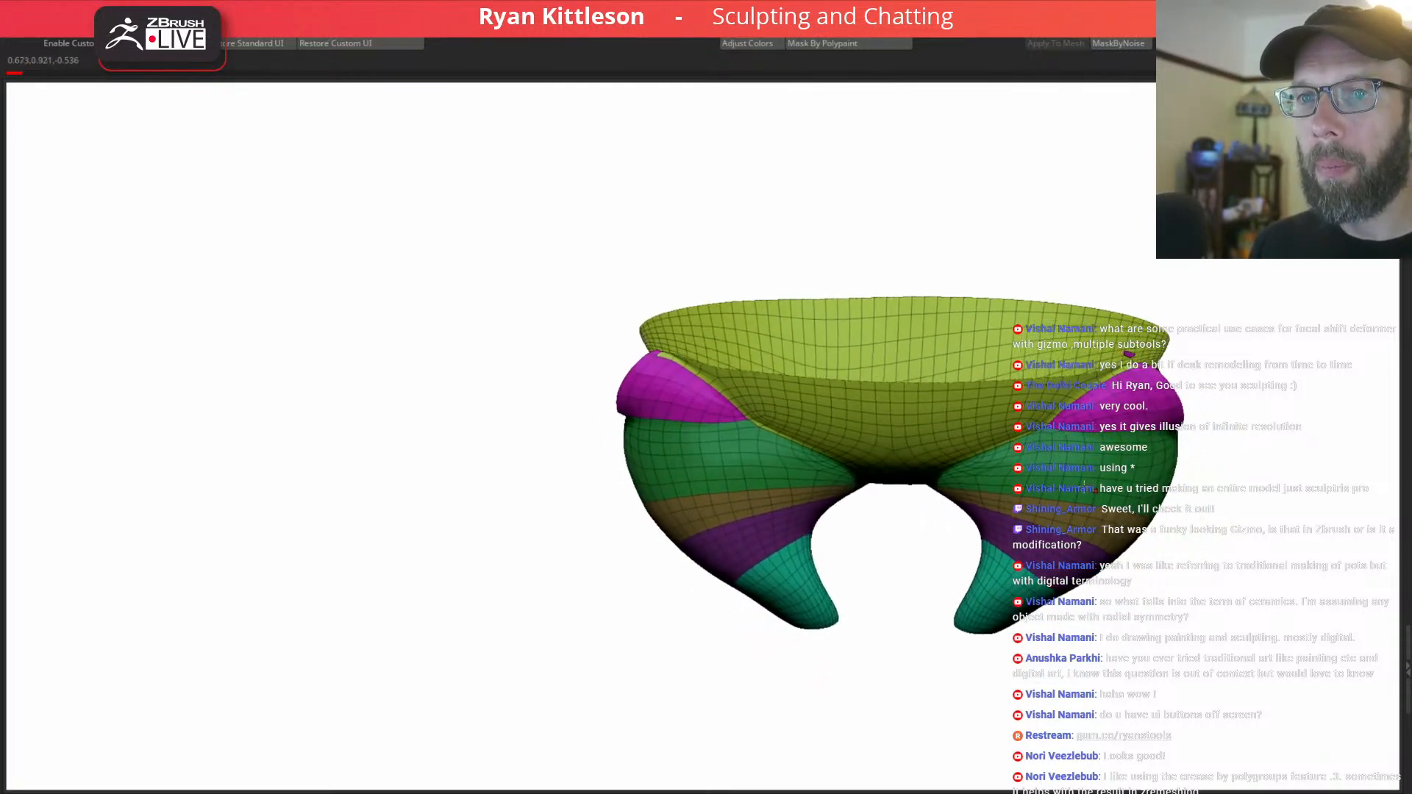
click(984, 787)
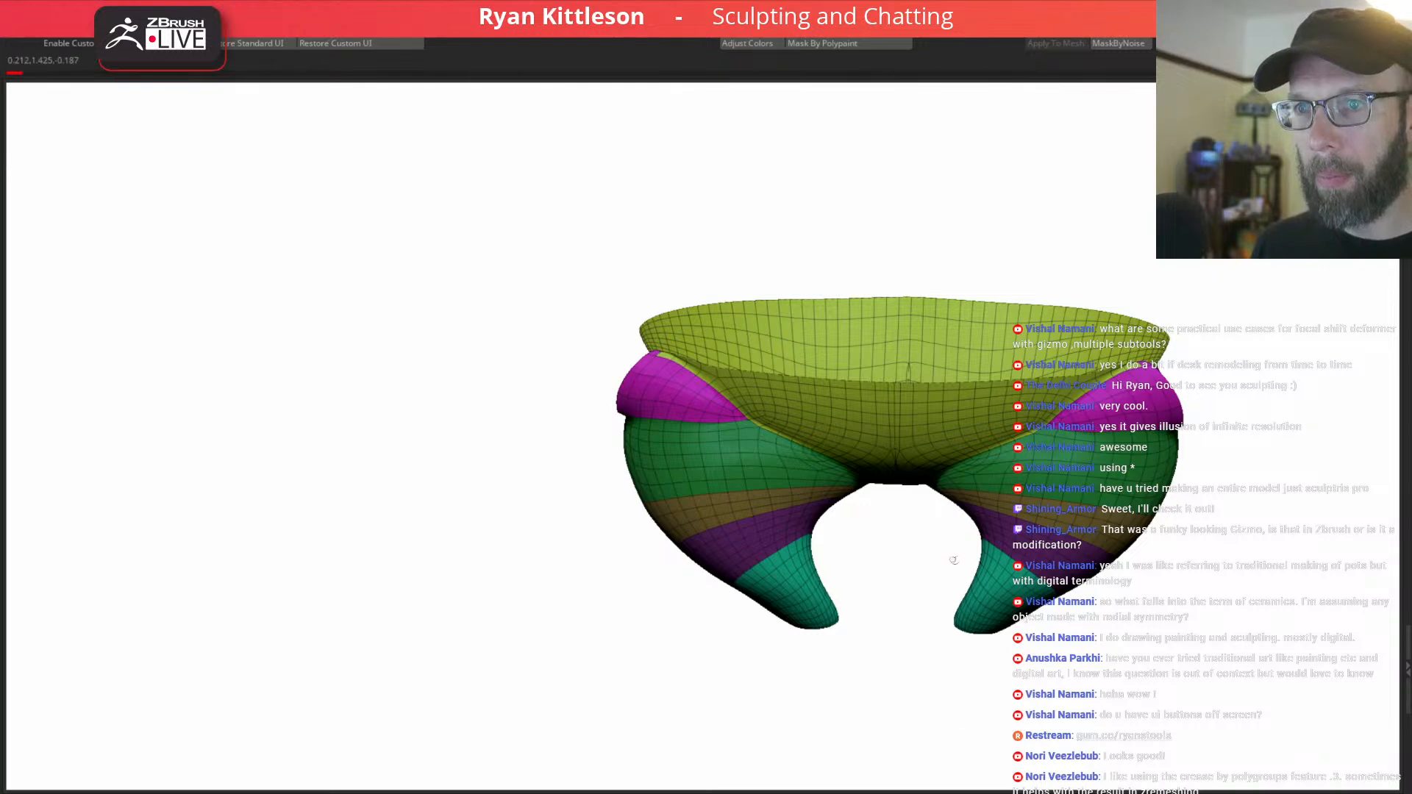
Compare the mirrored pants' subdivision levels from below, and undo back to the dense banded mesh from before the remesh.
right_drag(950, 559, 976, 415)
ctrl+right_drag(976, 416, 942, 518)
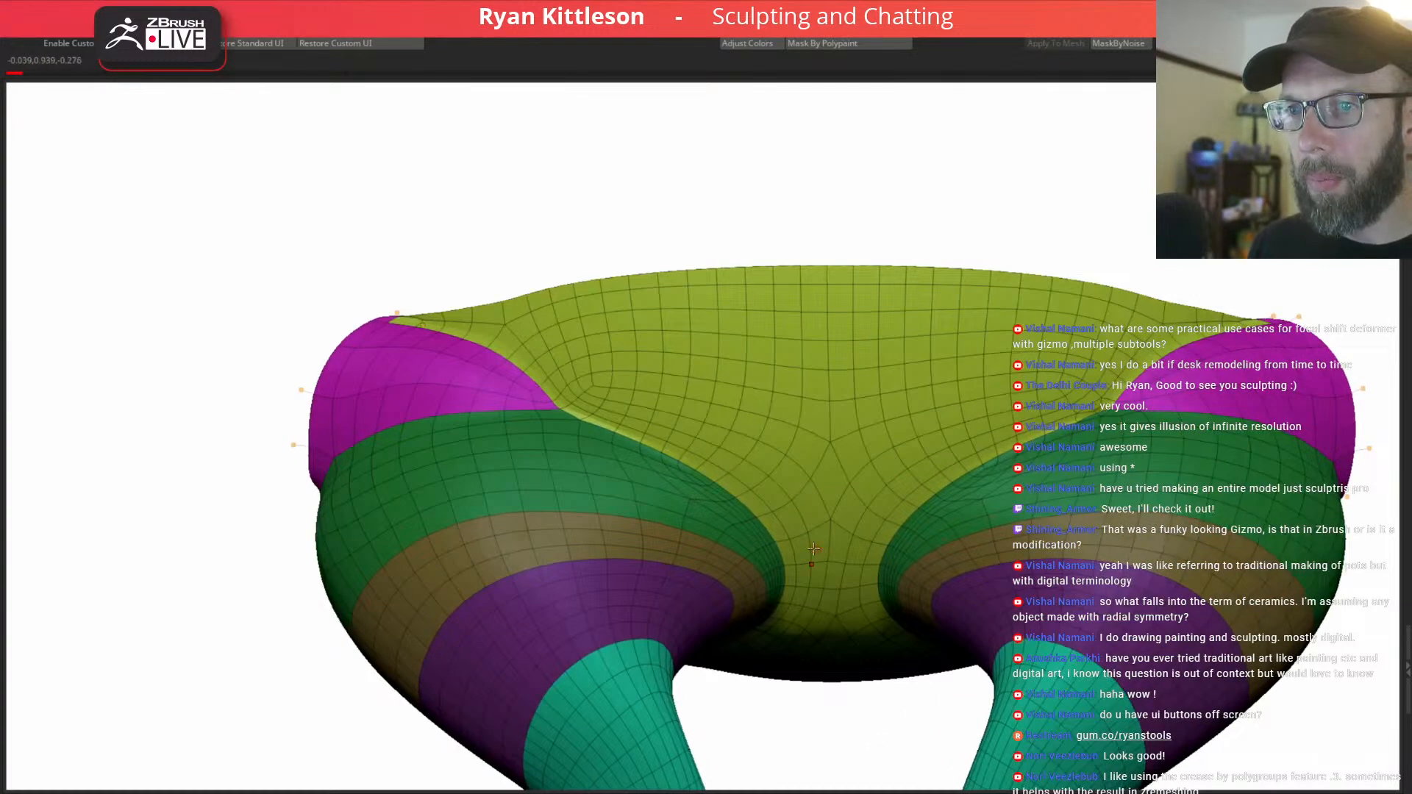
key(shift+d)
key(d)
key(shift+d)
key(d)
key(shift+d)
key(d)
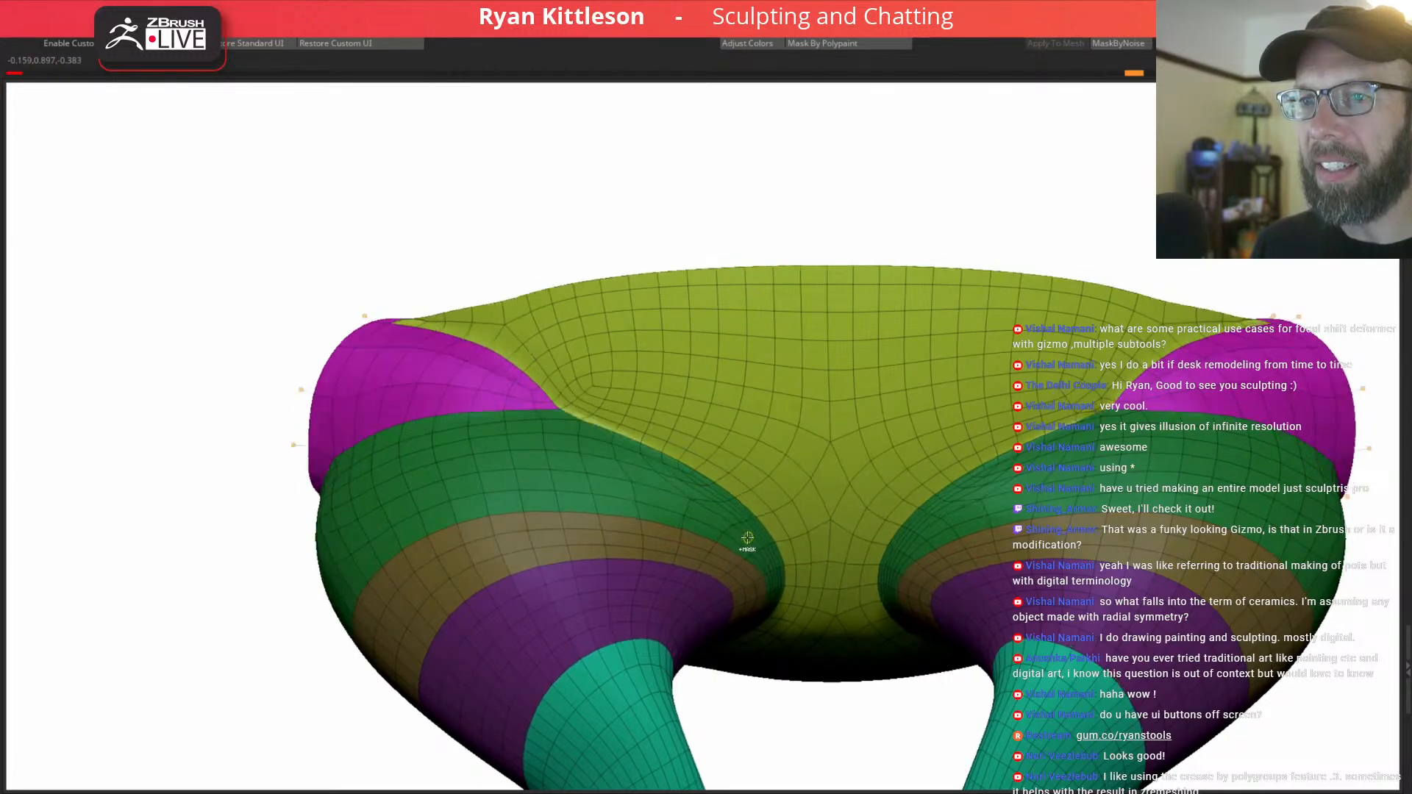
key(ctrl+z)
key(ctrl+z)
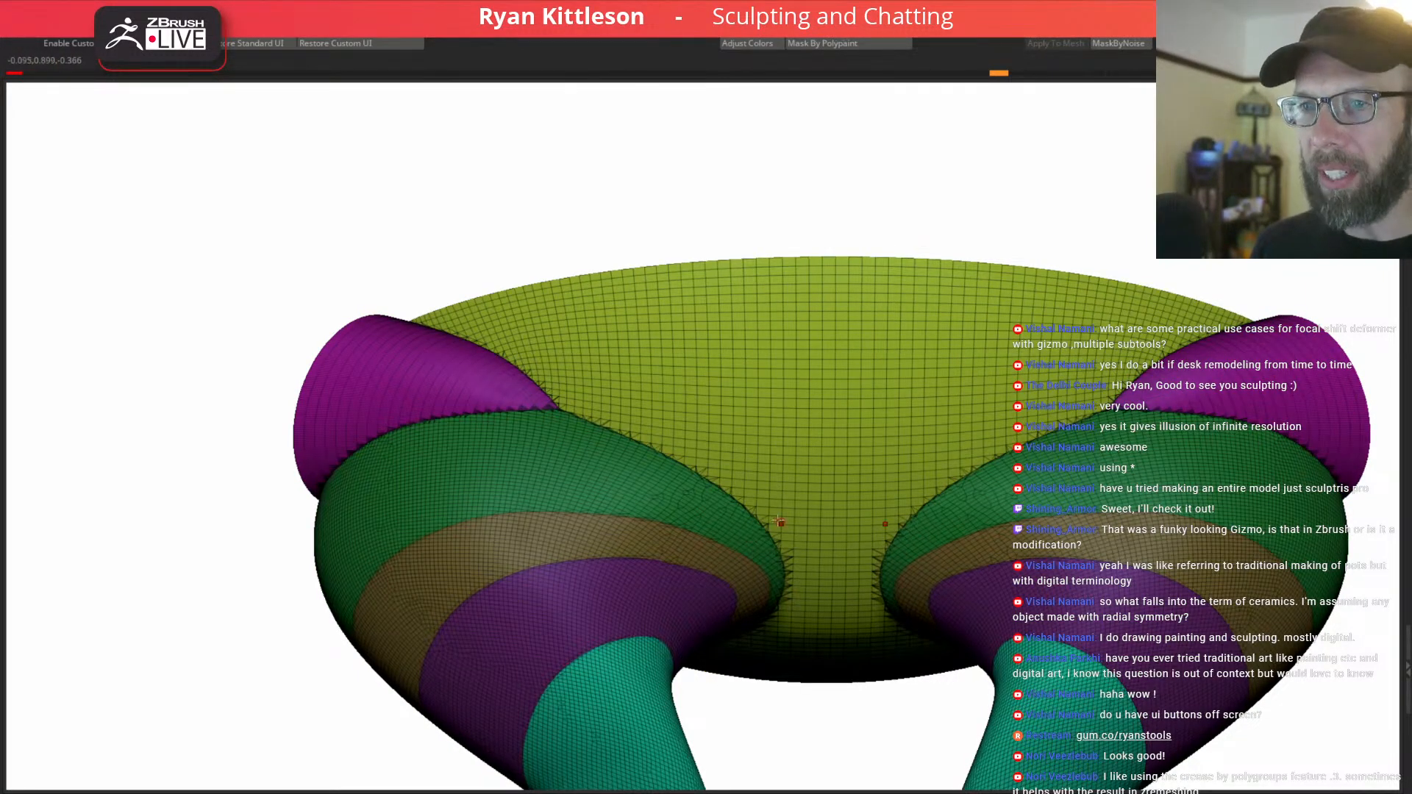
Remesh the banded pants with ZRemesher and check the pocket opening from the waist side.
key(z)
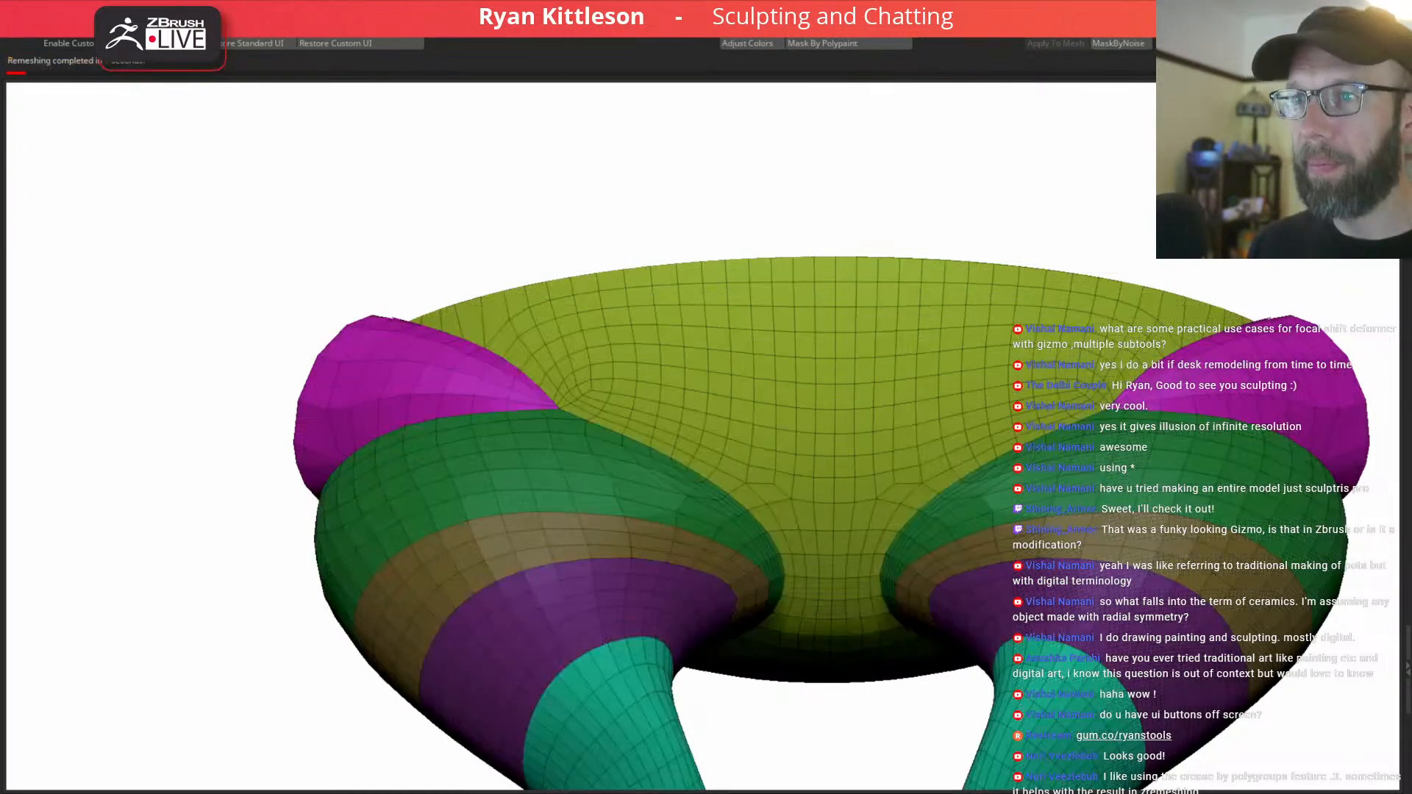
right_drag(802, 387, 857, 390)
right_drag(423, 454, 391, 574)
right_drag(435, 346, 451, 384)
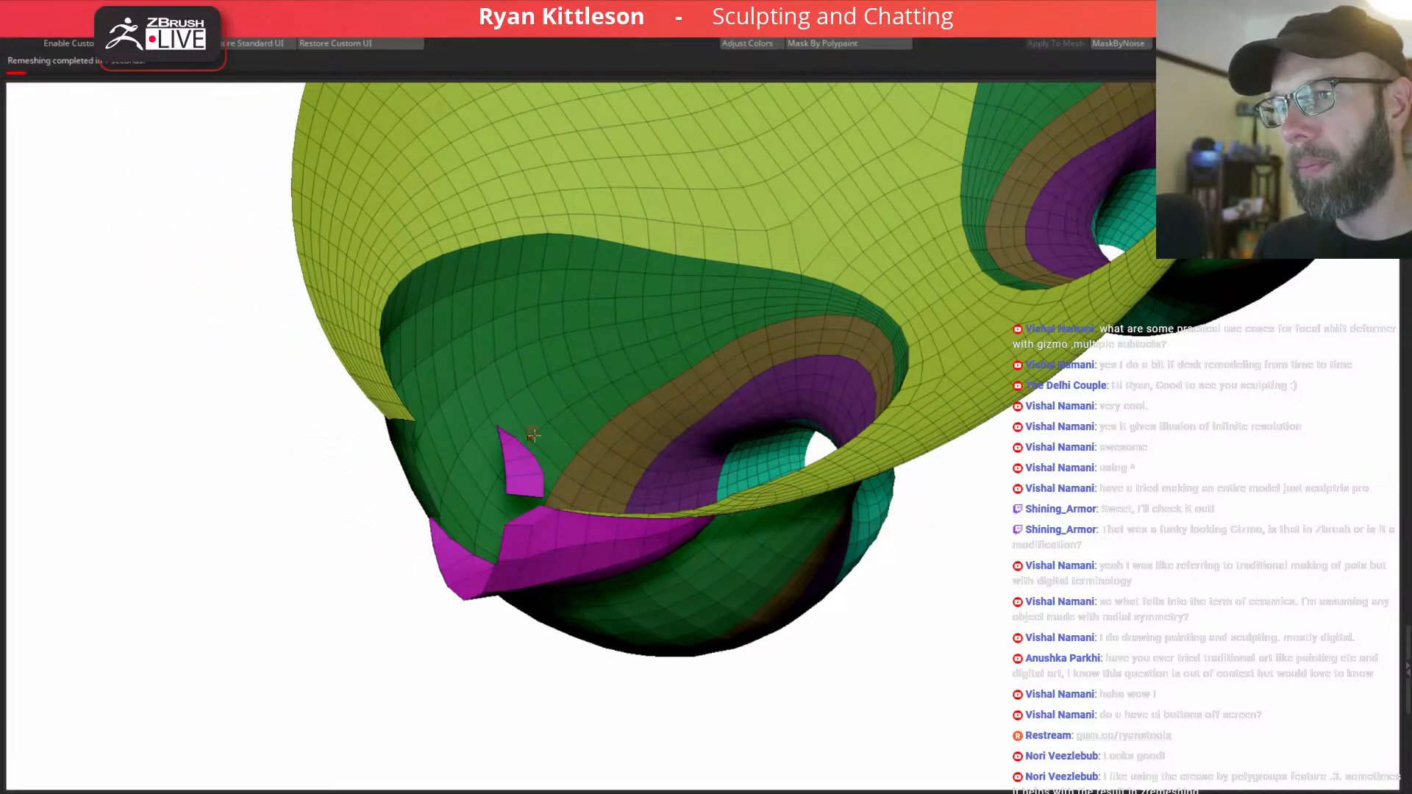
Isolate the pocket flap's polygroup, separate the stray piece inside the pocket opening and delete it.
ctrl+shift+click(526, 462)
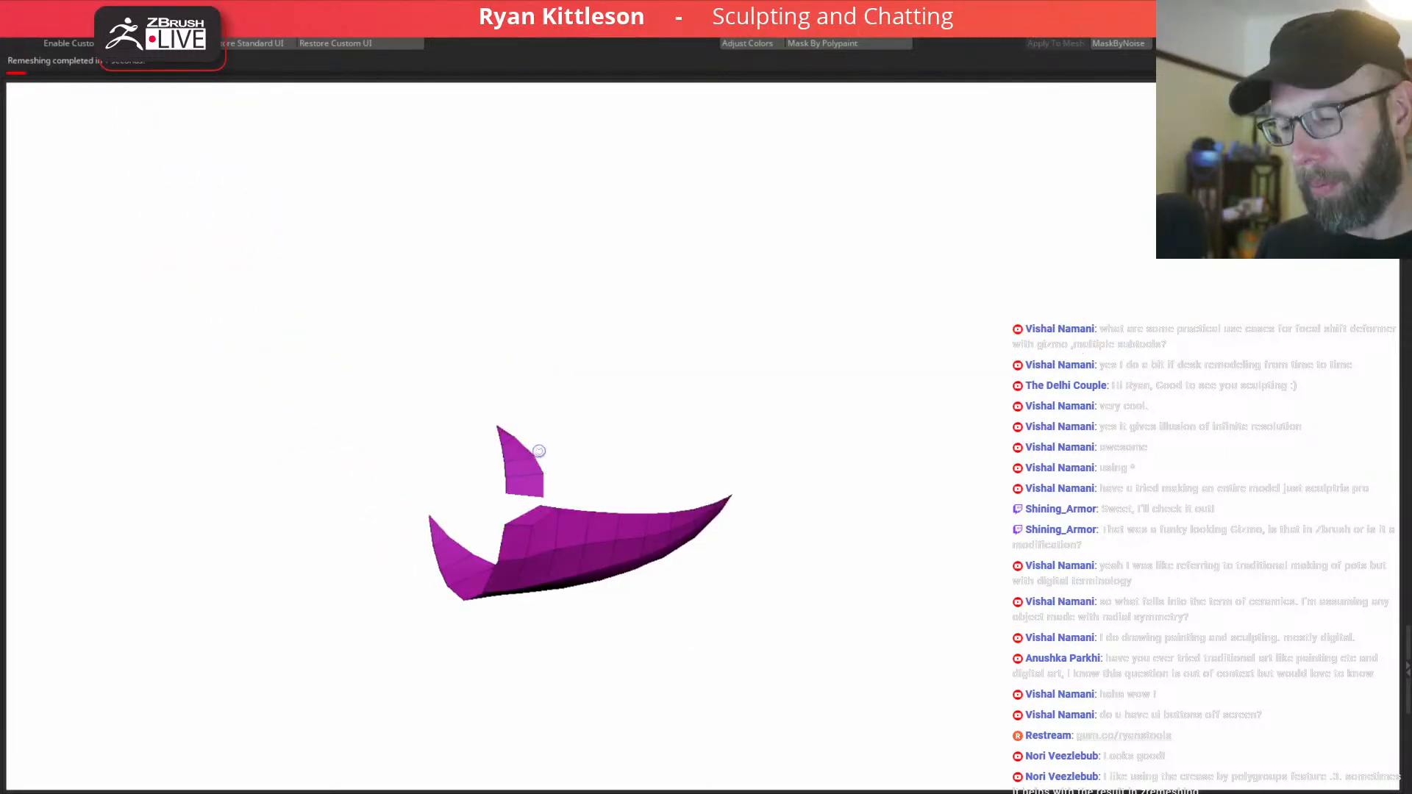
ctrl+shift+click(624, 410)
ctrl+shift+click(525, 461)
ctrl+shift+click(525, 461)
alt+right_drag(712, 393, 294, 716)
ctrl+shift+click(825, 296)
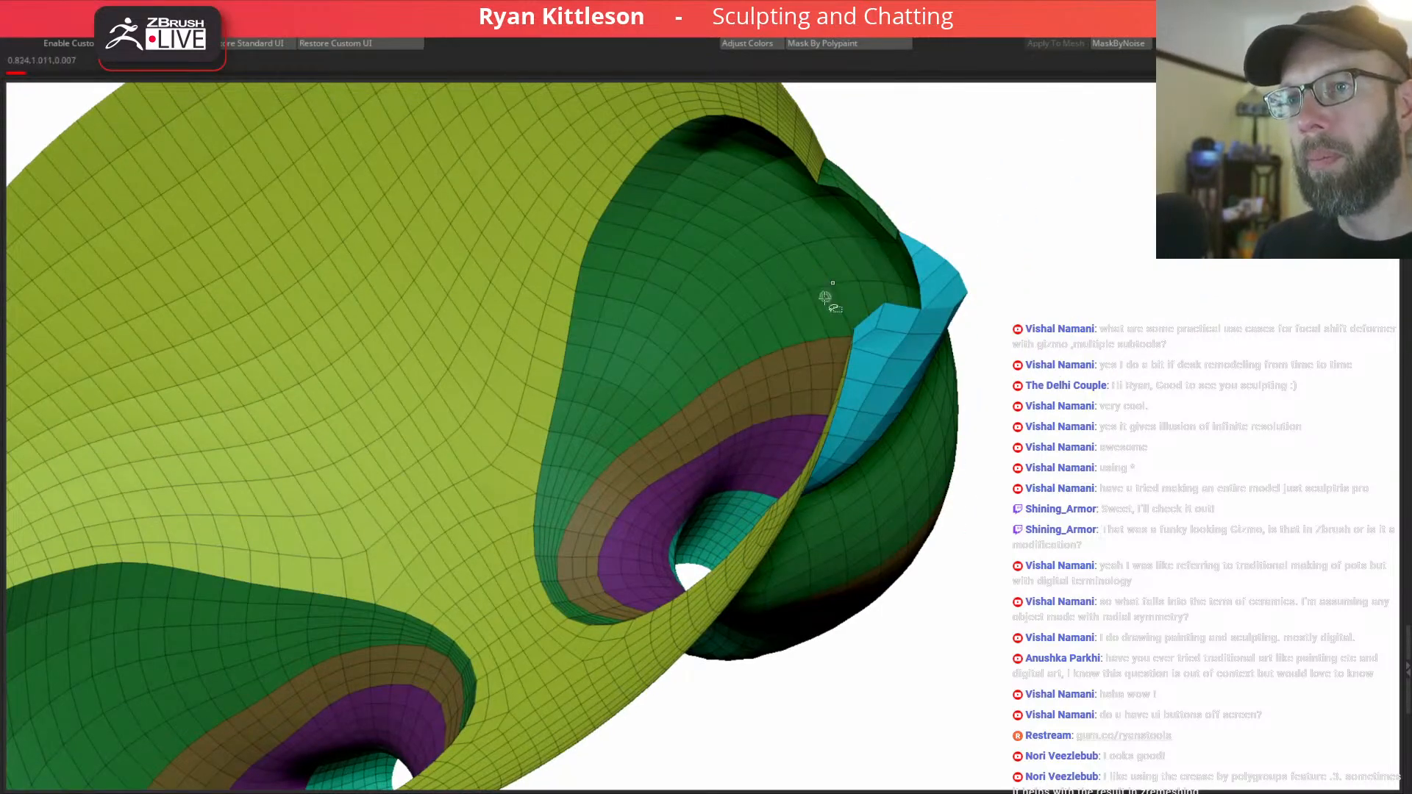
key(Delete)
Stitch the split points at the pocket opening's corner and check the smoothed corner without the wireframe.
right_drag(782, 551, 544, 540)
right_drag(444, 501, 975, 465)
right_drag(581, 481, 745, 576)
mouse_move(517, 478)
right_down()
mouse_move(471, 434)
mouse_move(518, 417)
mouse_move(600, 552)
mouse_move(521, 550)
right_up()
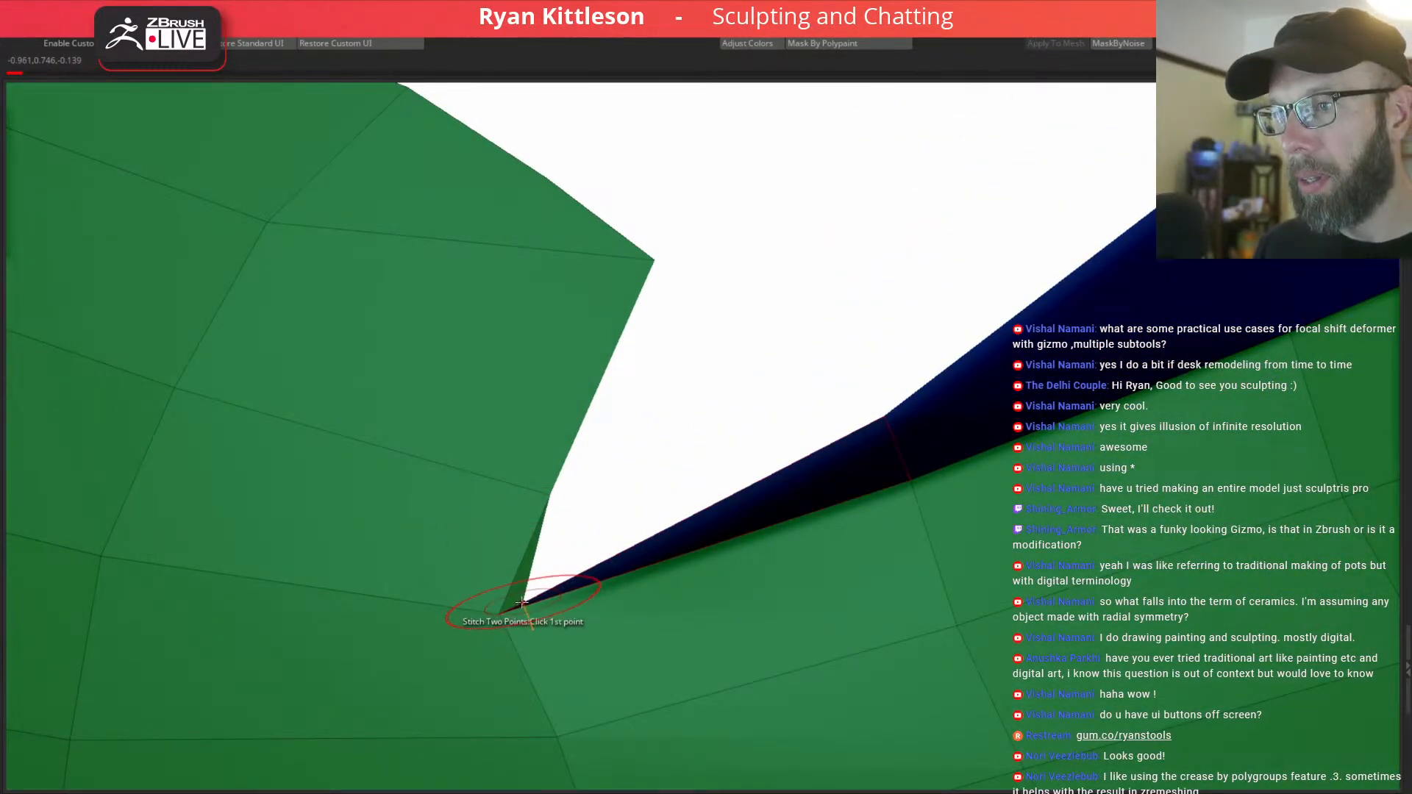
click(544, 494)
right_drag(540, 556, 568, 514)
key(d)
key(shift+f)
ctrl+right_drag(712, 538, 858, 556)
key(shift+f)
key(shift+d)
right_drag(797, 433, 867, 446)
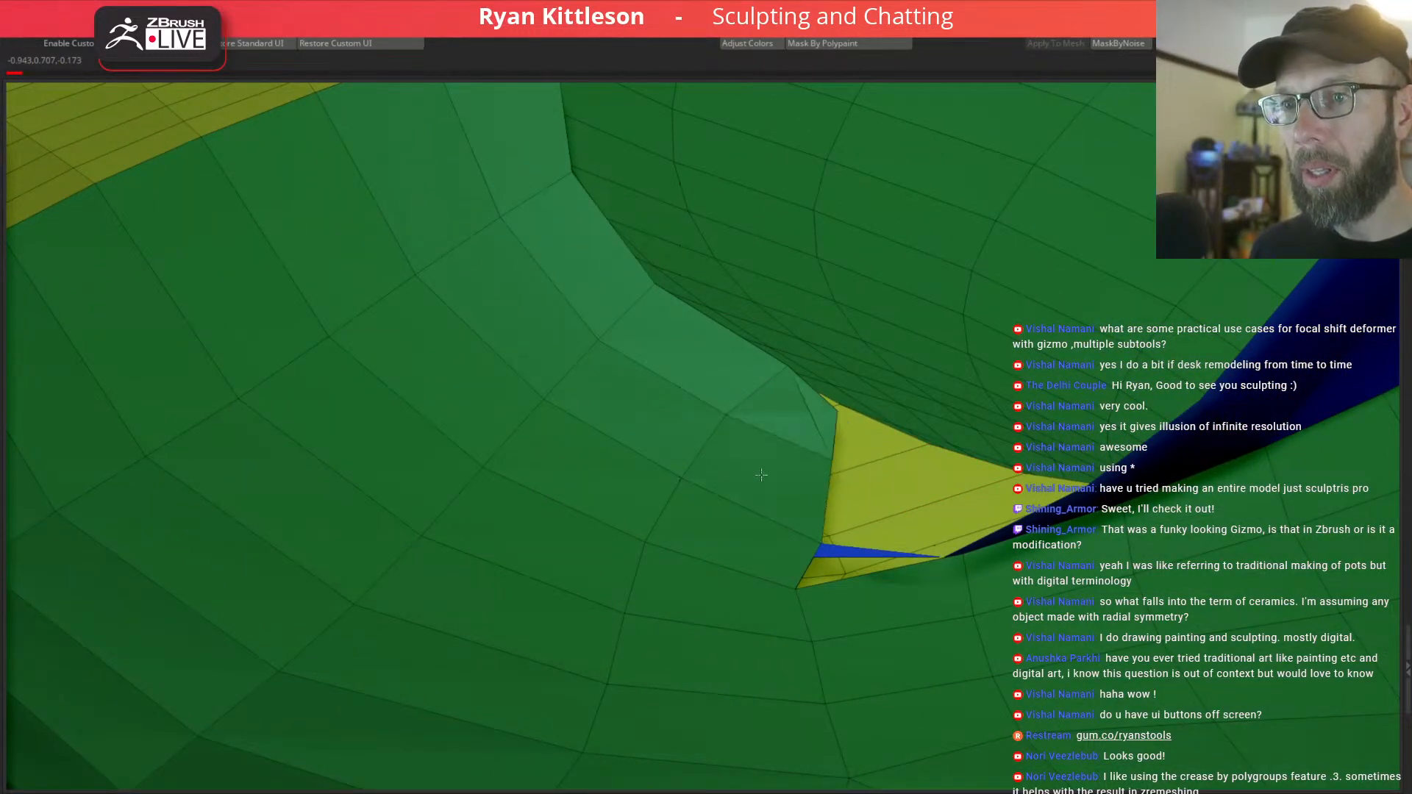
Move the rim vertex beside the pocket corner's small triangle and set the ZModeler polygon action to Delete.
right_drag(825, 426, 862, 434)
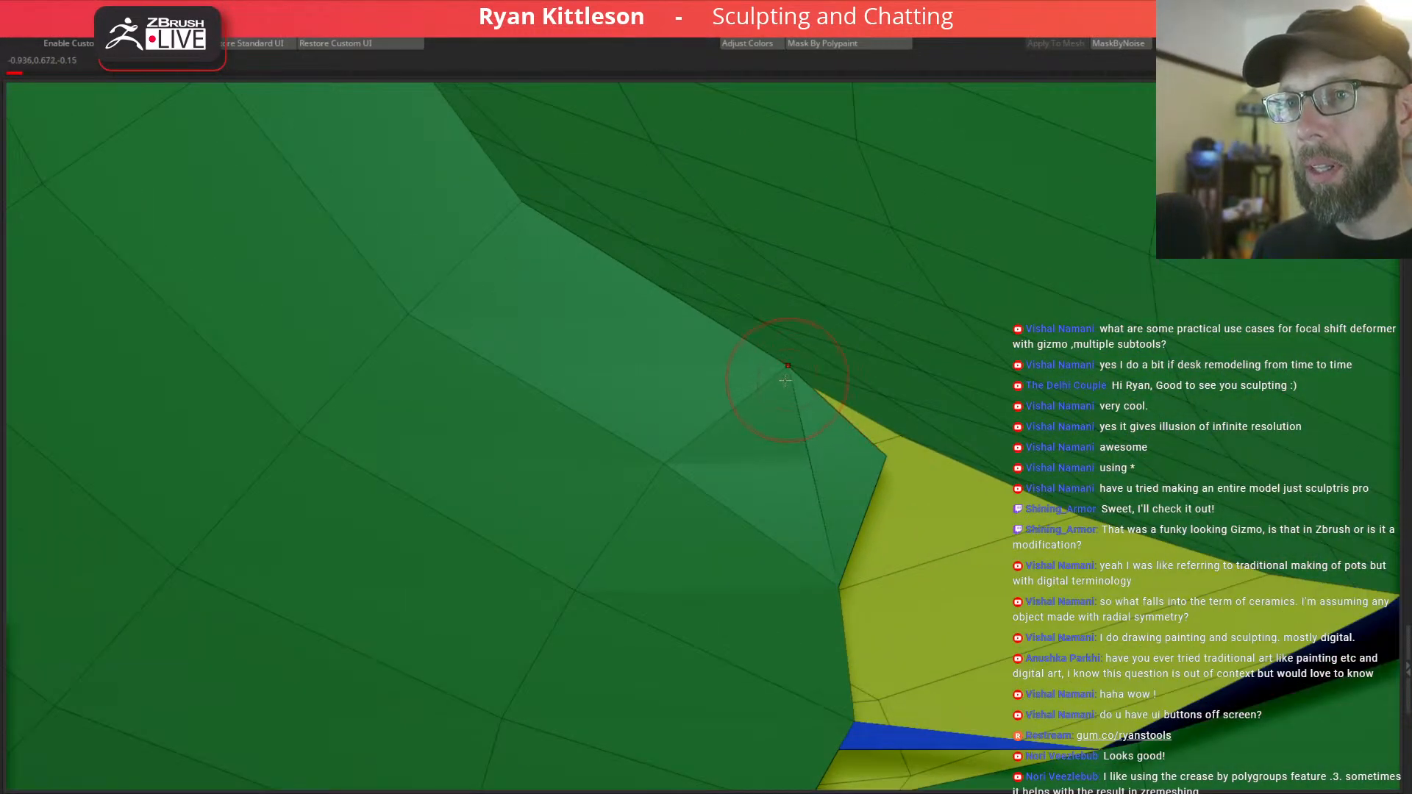
drag(786, 379, 706, 399)
right_drag(759, 412, 823, 476)
key(shift+f)
key(shift+f)
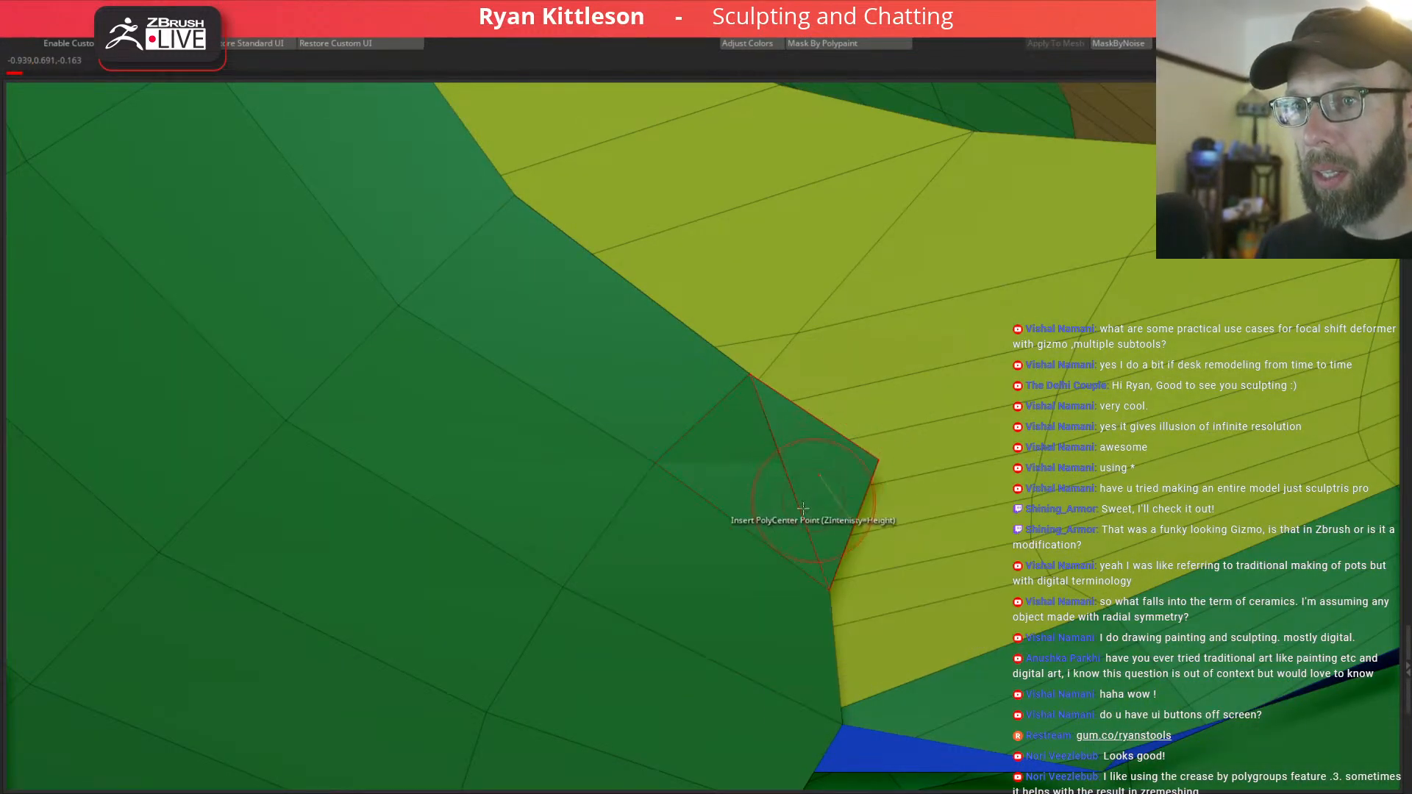
key(space)
click(634, 565)
Stitch the uneven points along the rim of the teal leg cuff.
right_drag(802, 498, 517, 286)
ctrl+right_drag(772, 434, 882, 618)
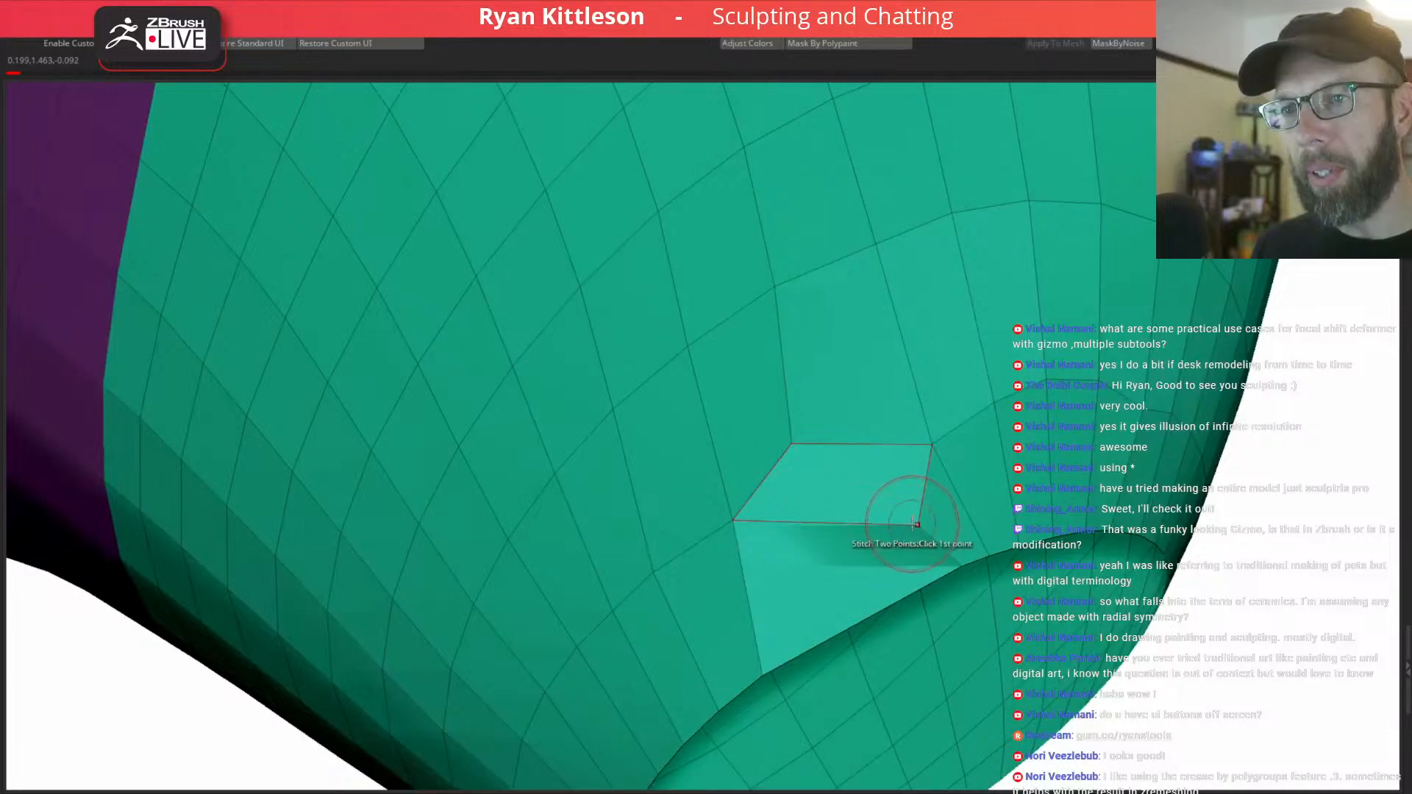
right_drag(806, 441, 830, 486)
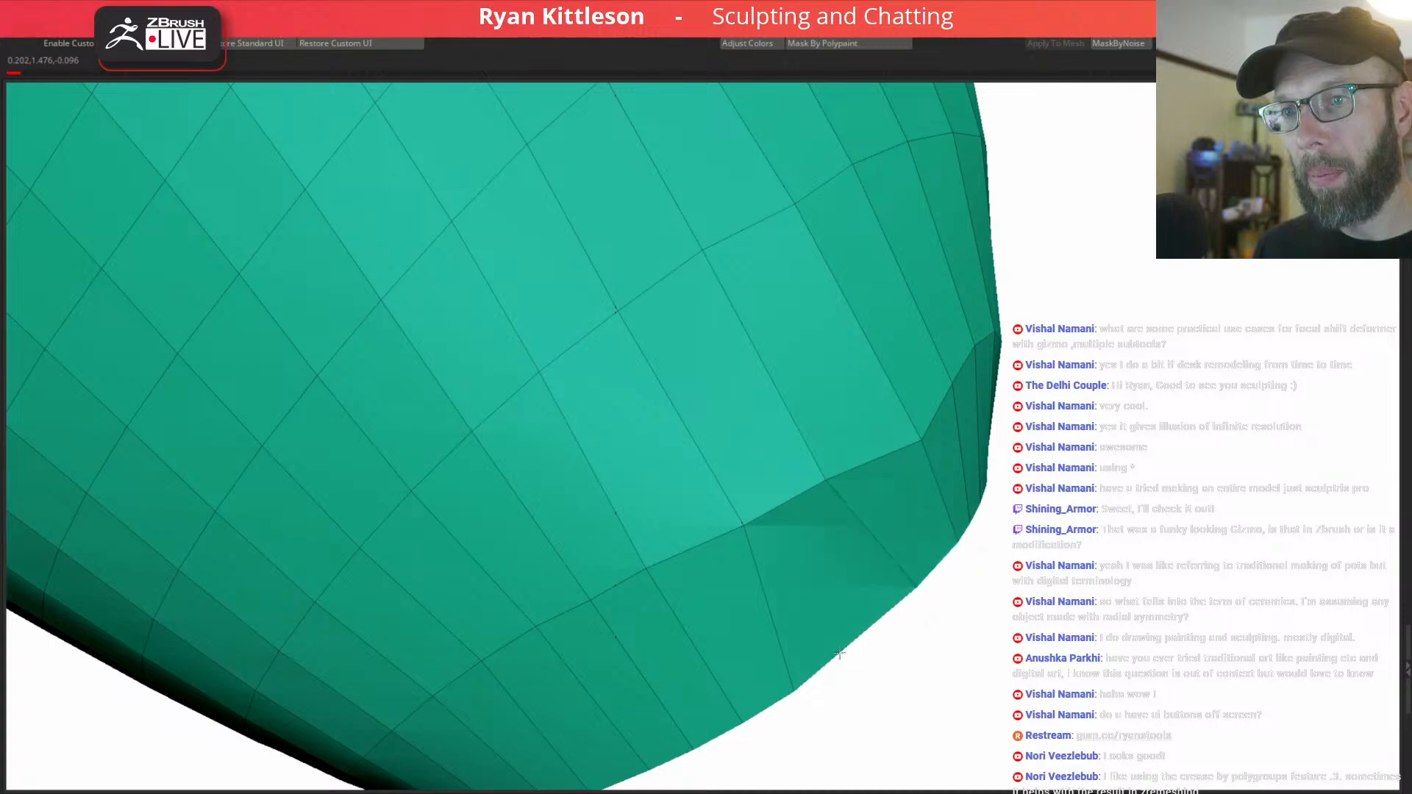
right_drag(908, 588, 861, 534)
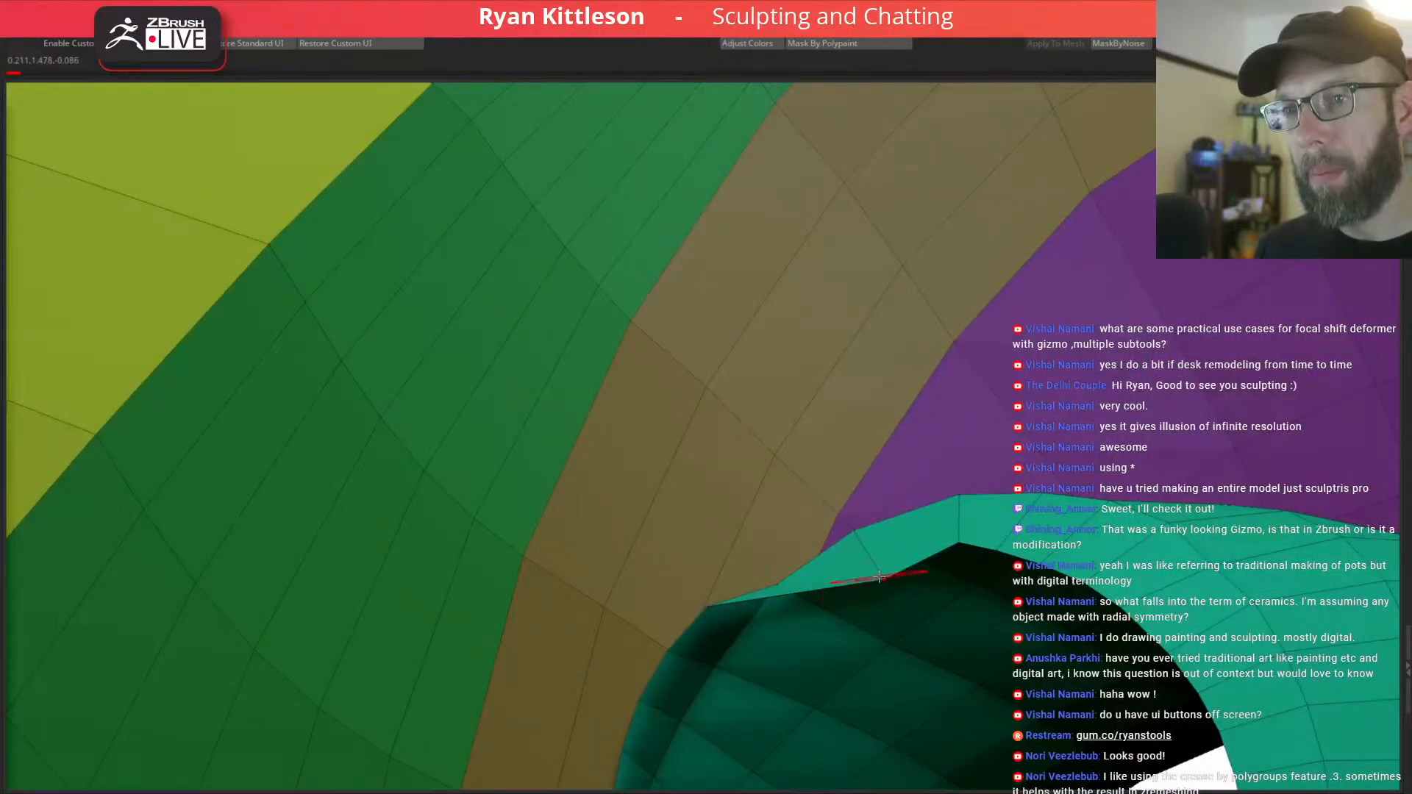
drag(880, 578, 800, 521)
right_drag(798, 484, 642, 352)
right_drag(864, 352, 794, 367)
drag(795, 363, 759, 342)
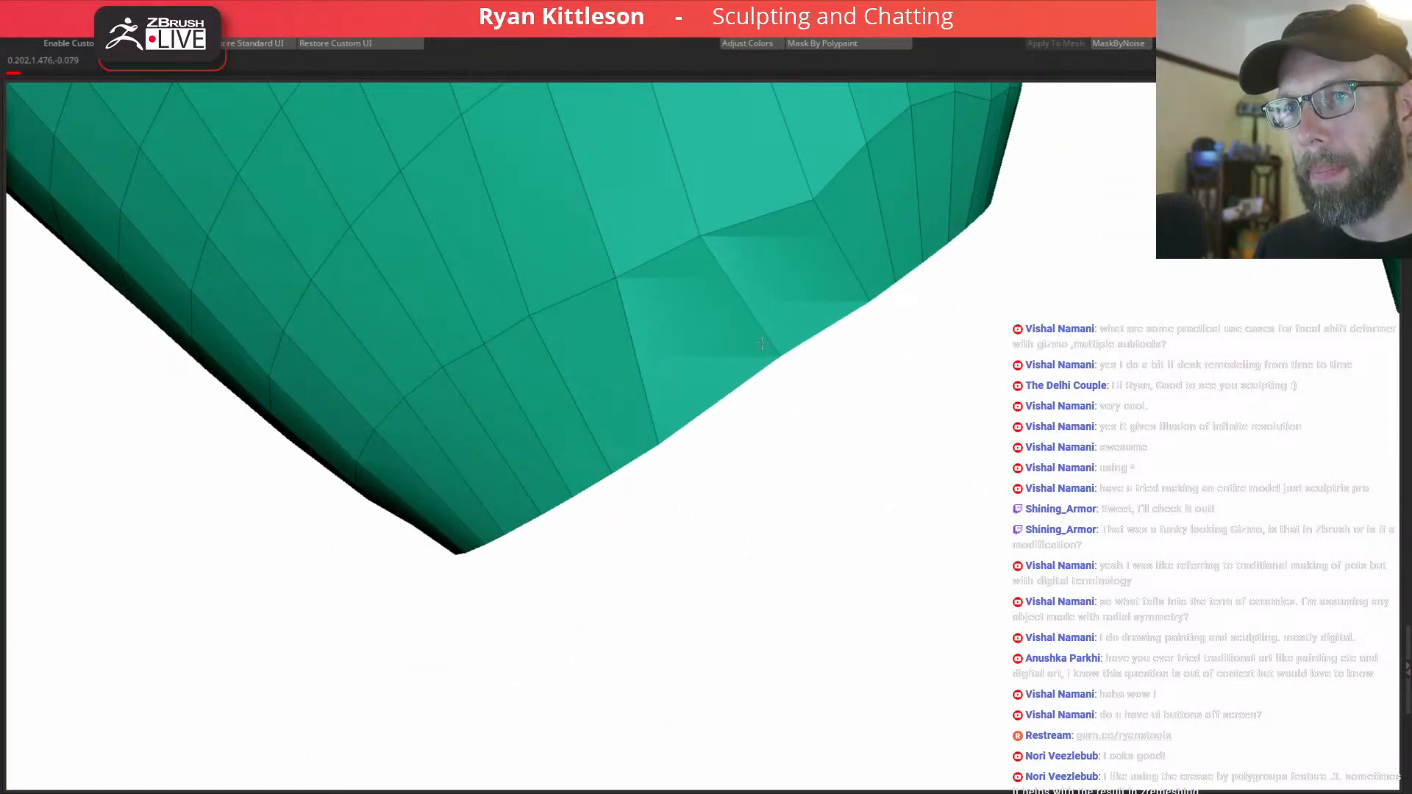
Undo the last leg cuff edit and hide the pants' polygroup wireframe.
right_drag(816, 250, 802, 193)
right_drag(898, 201, 921, 212)
ctrl+right_drag(1015, 225, 776, 130)
key(ctrl+z)
key(shift+f)
right_drag(1029, 212, 930, 153)
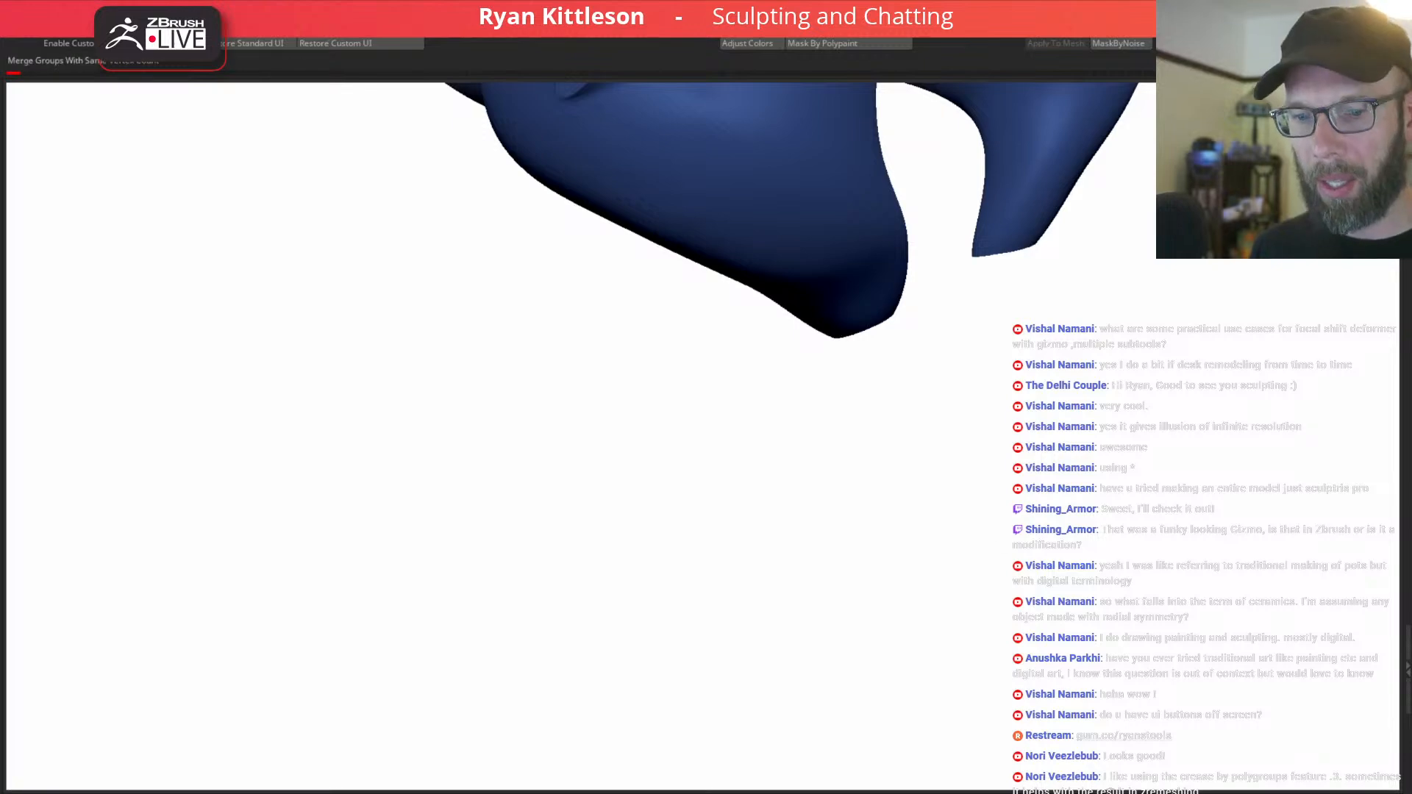
Show the whole character and give the pants a dynamic thickness with smoothly rounded pocket edges.
right_drag(799, 275, 724, 500)
right_drag(724, 500, 728, 346)
ctrl+right_drag(906, 331, 868, 299)
key(alt+shift+s)
key(shift+f)
key(shift+f)
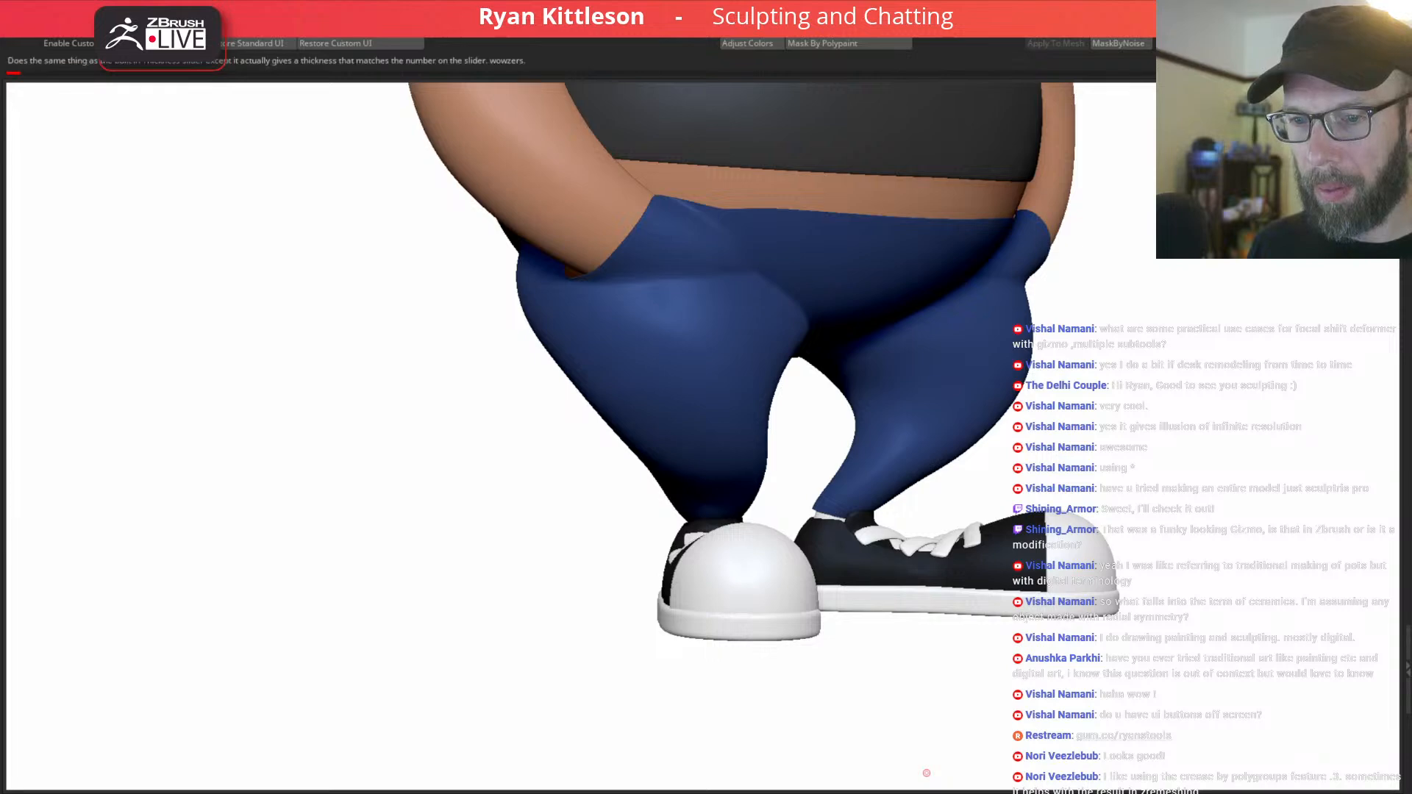
click(927, 792)
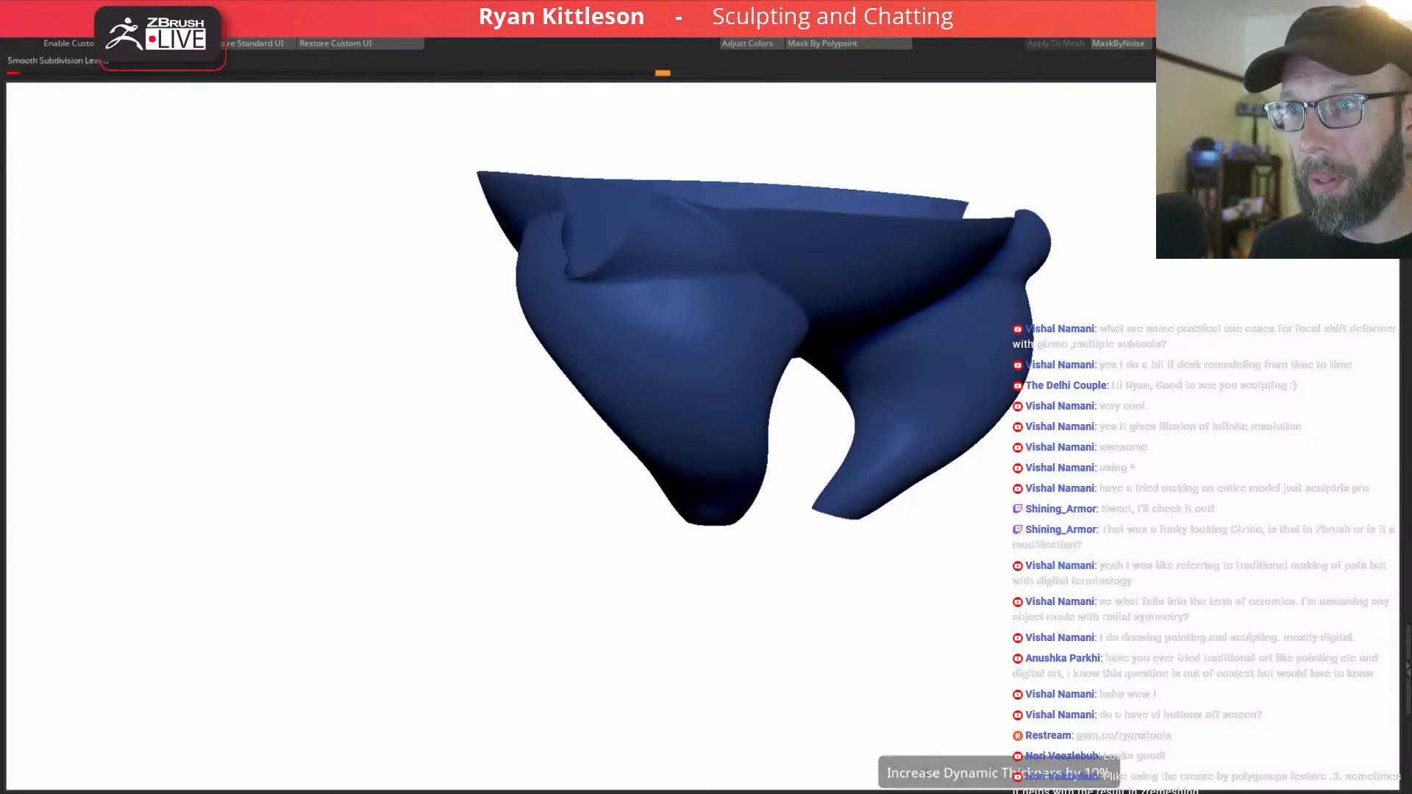
right_drag(690, 324, 718, 298)
ctrl+right_drag(717, 297, 800, 516)
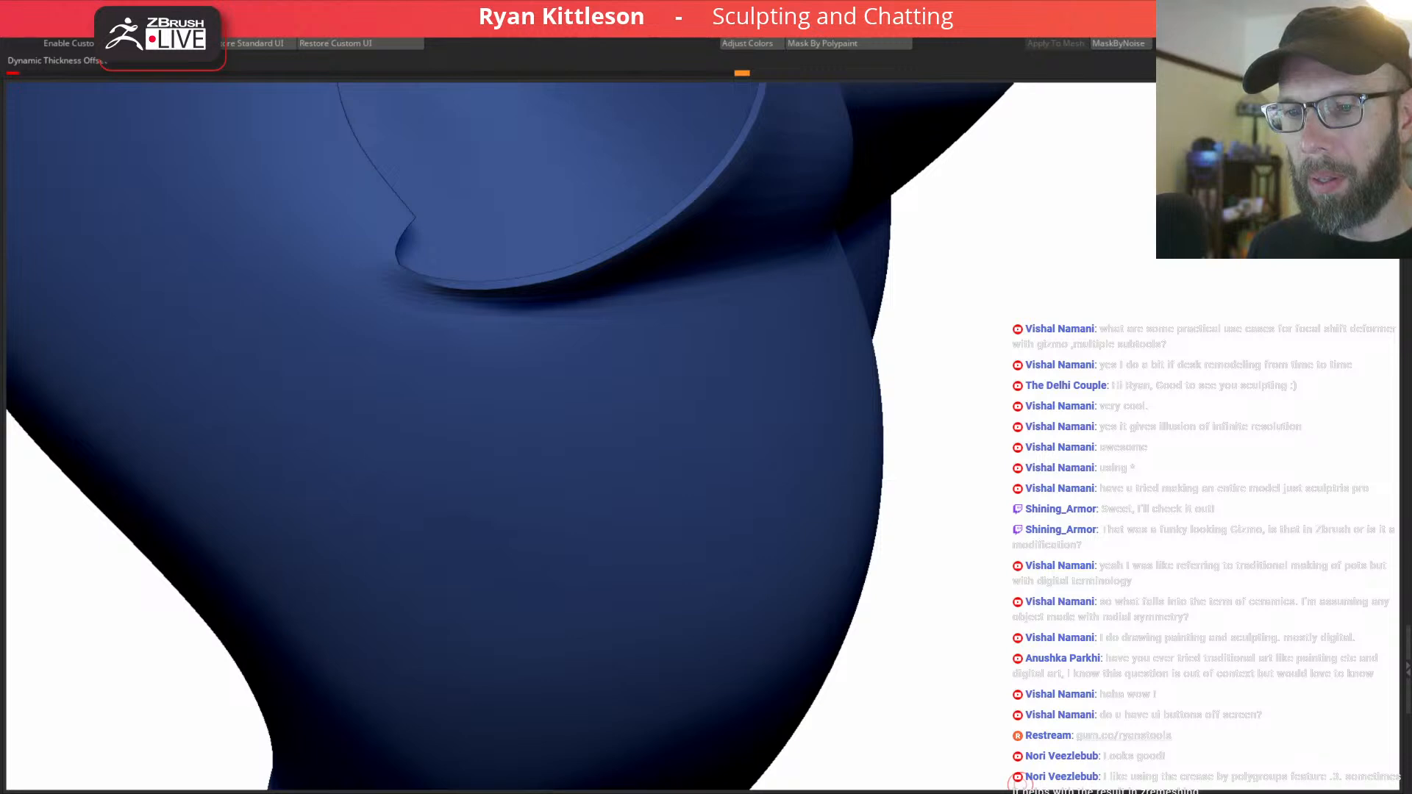
click(956, 793)
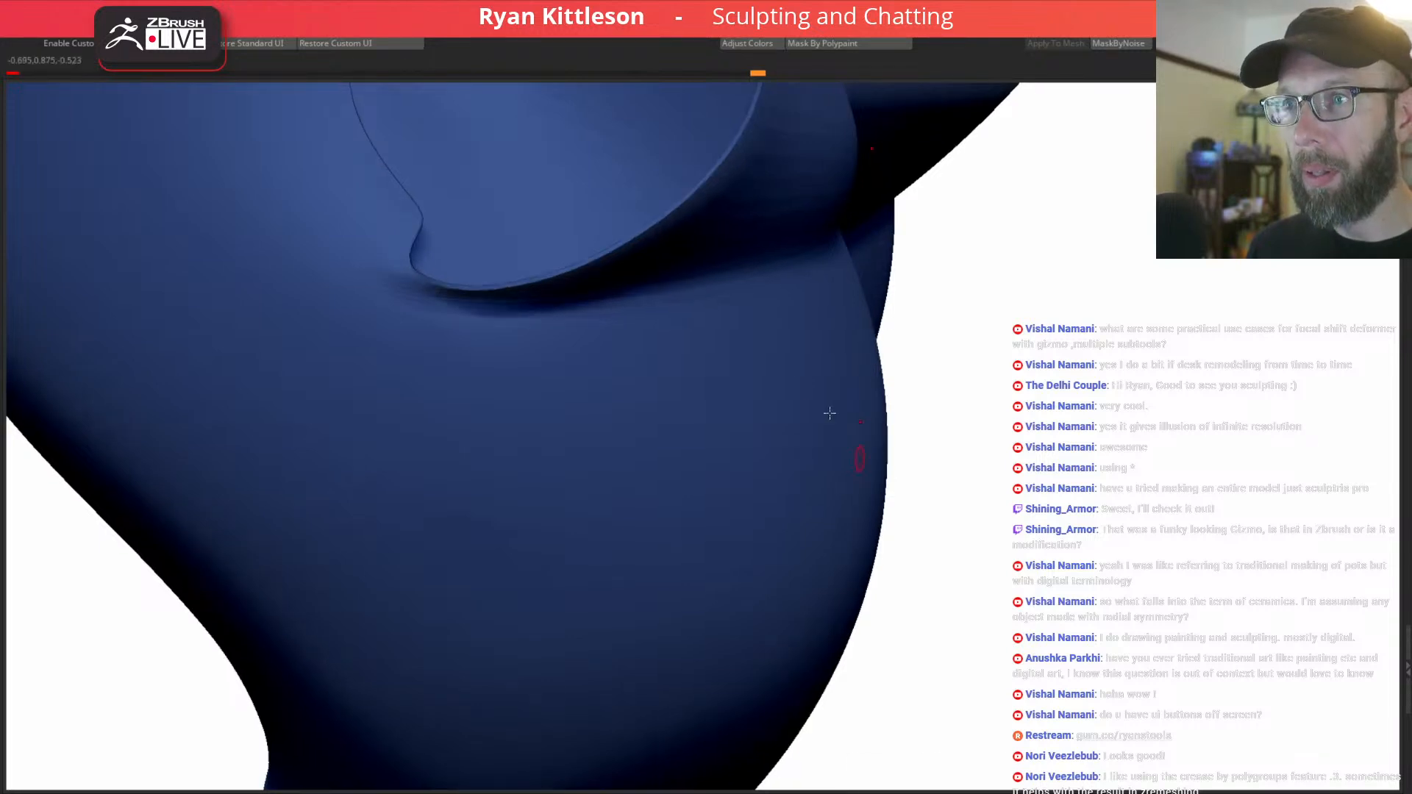
drag(777, 328, 792, 330)
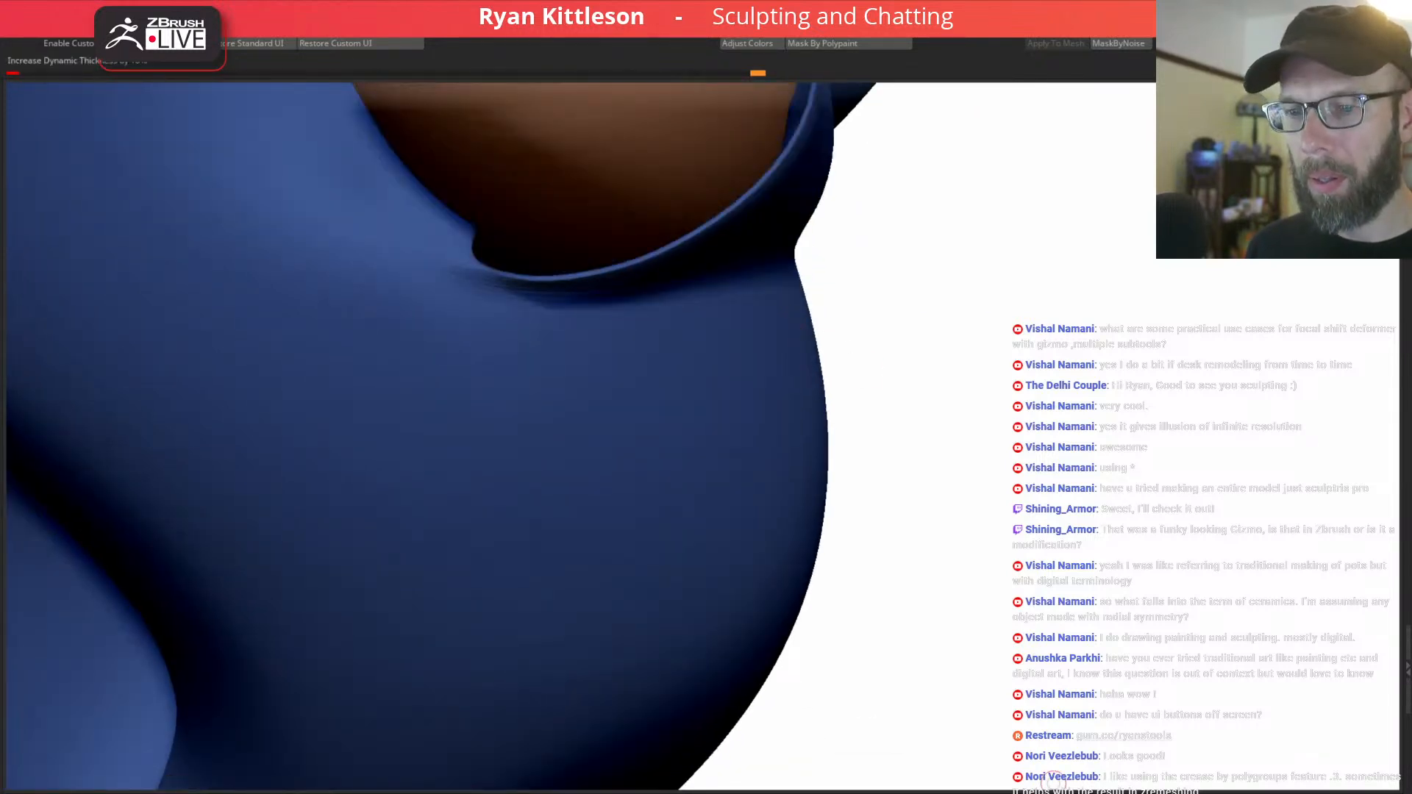
Increase the pants' dynamic thickness in repeated 10% steps and check the pocket rim around the arm.
click(1053, 791)
click(1053, 791)
click(1054, 792)
click(1053, 792)
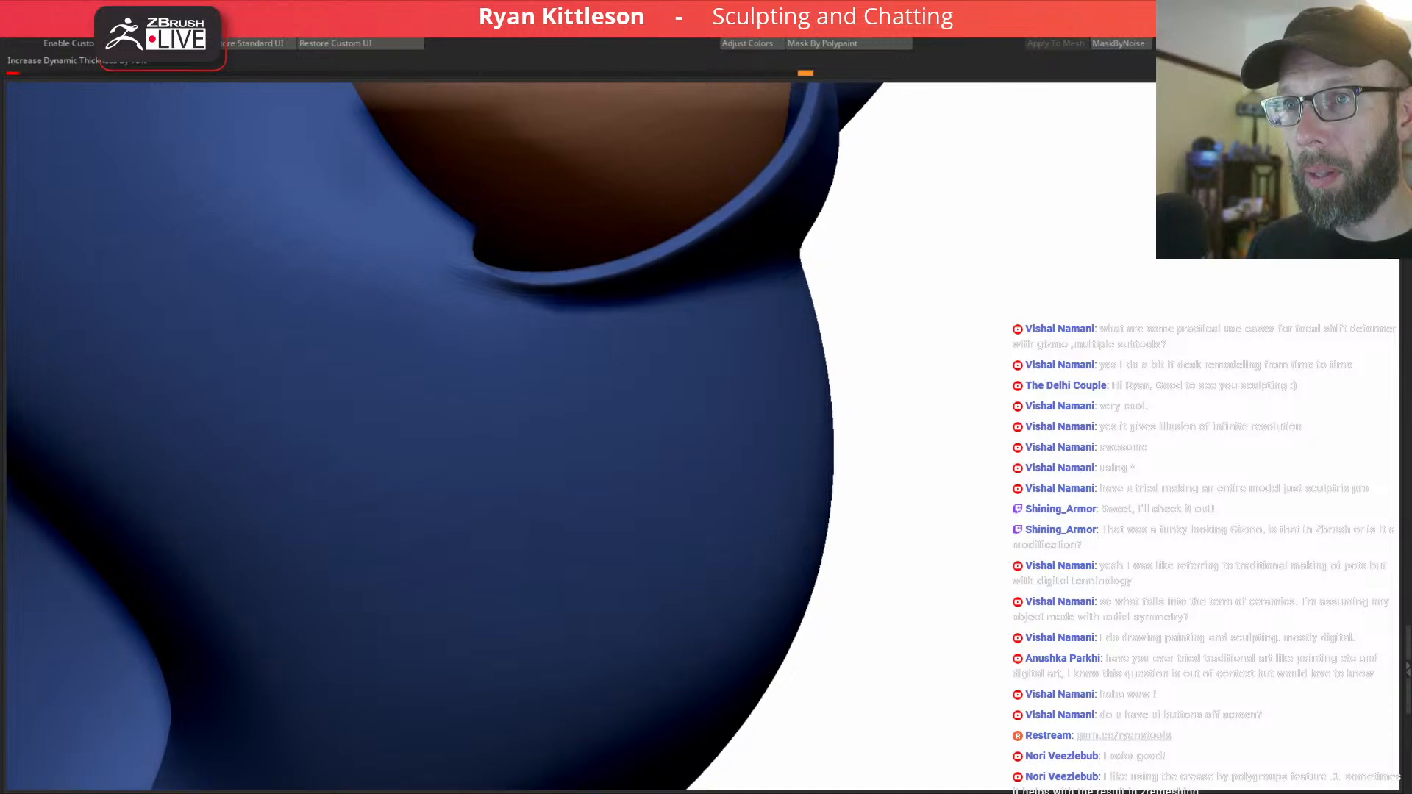
click(1054, 791)
click(957, 793)
mouse_move(687, 177)
ctrl+right_down()
mouse_move(722, 275)
mouse_move(630, 242)
ctrl+right_up()
right_drag(761, 233, 845, 290)
Isolate the pants with their unsmoothed polygroup wireframe and examine the polygons at the pocket flap's upper tip.
key(alt+s)
key(shift+f)
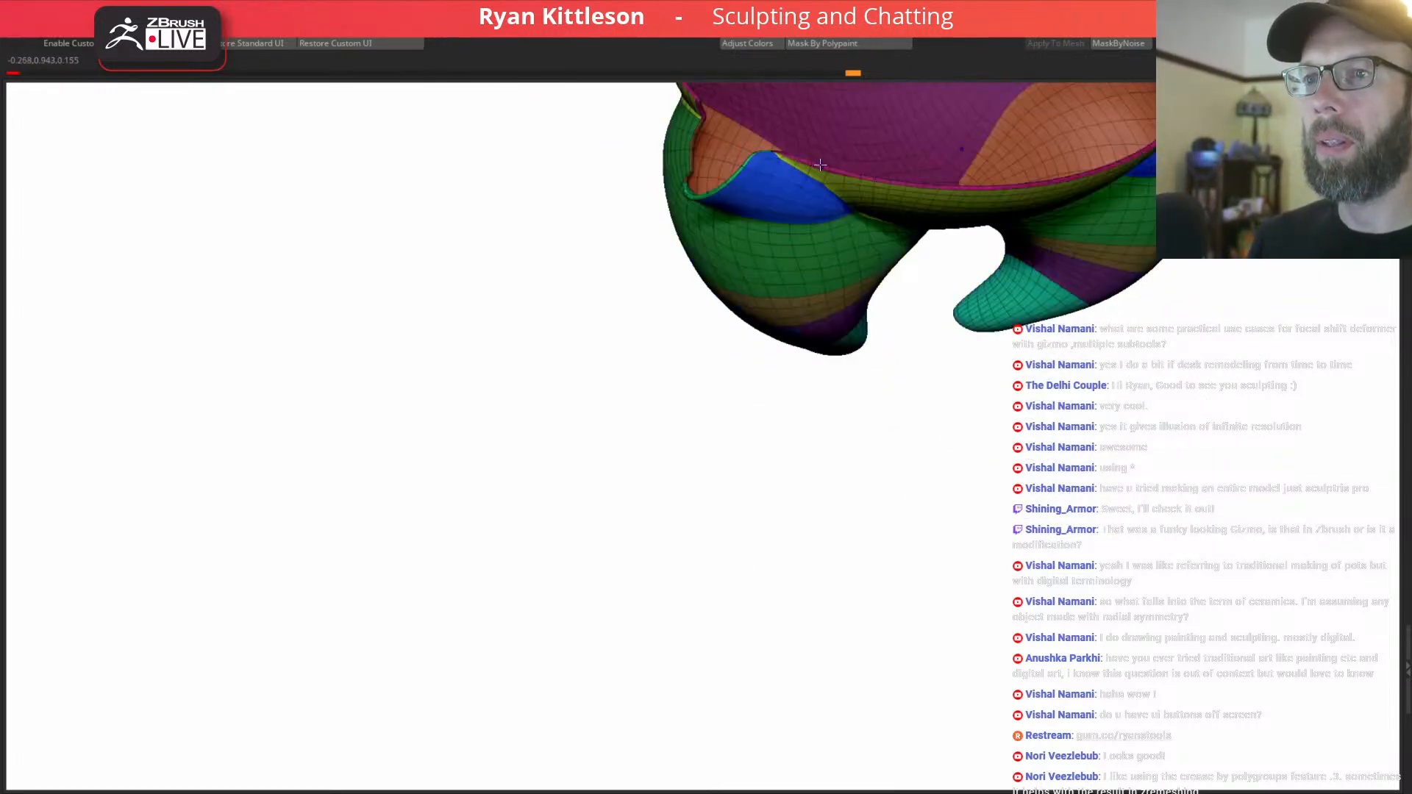
key(shift+d)
right_drag(779, 179, 1048, 519)
ctrl+right_drag(574, 216, 779, 285)
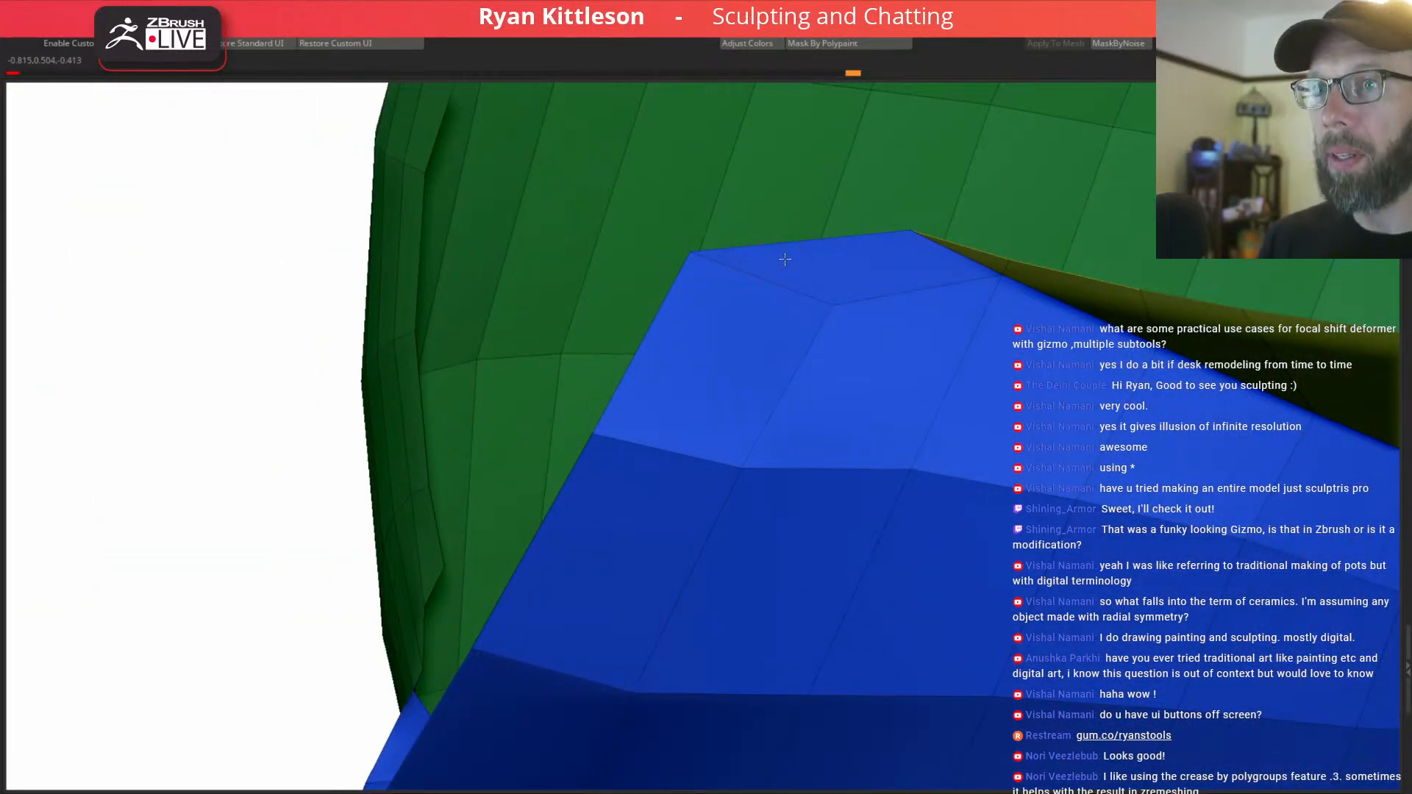
key(space)
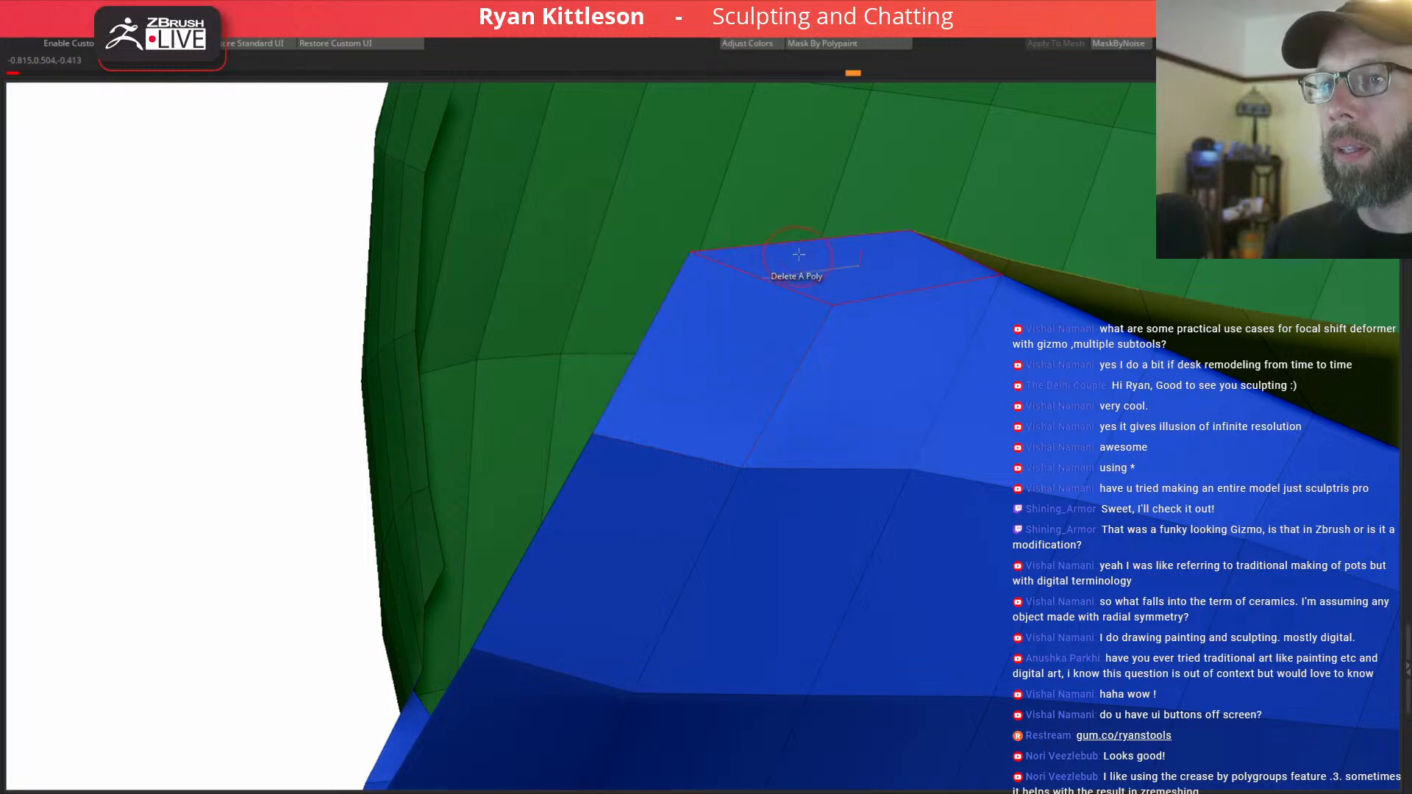
alt+right_drag(756, 228, 820, 478)
right_drag(678, 362, 520, 406)
alt+right_drag(831, 199, 671, 336)
alt+right_drag(750, 228, 618, 166)
Bridge the edge at the pocket flap's upper tip to the waistband's open edge across the pocket gap.
key(d)
key(shift+f)
right_drag(1229, 263, 1130, 251)
key(shift+f)
key(shift+d)
right_drag(1148, 297, 640, 560)
right_drag(605, 487, 671, 358)
key(d)
mouse_move(691, 469)
right_down()
mouse_move(739, 441)
mouse_move(687, 466)
right_up()
key(shift+d)
key(alt+s)
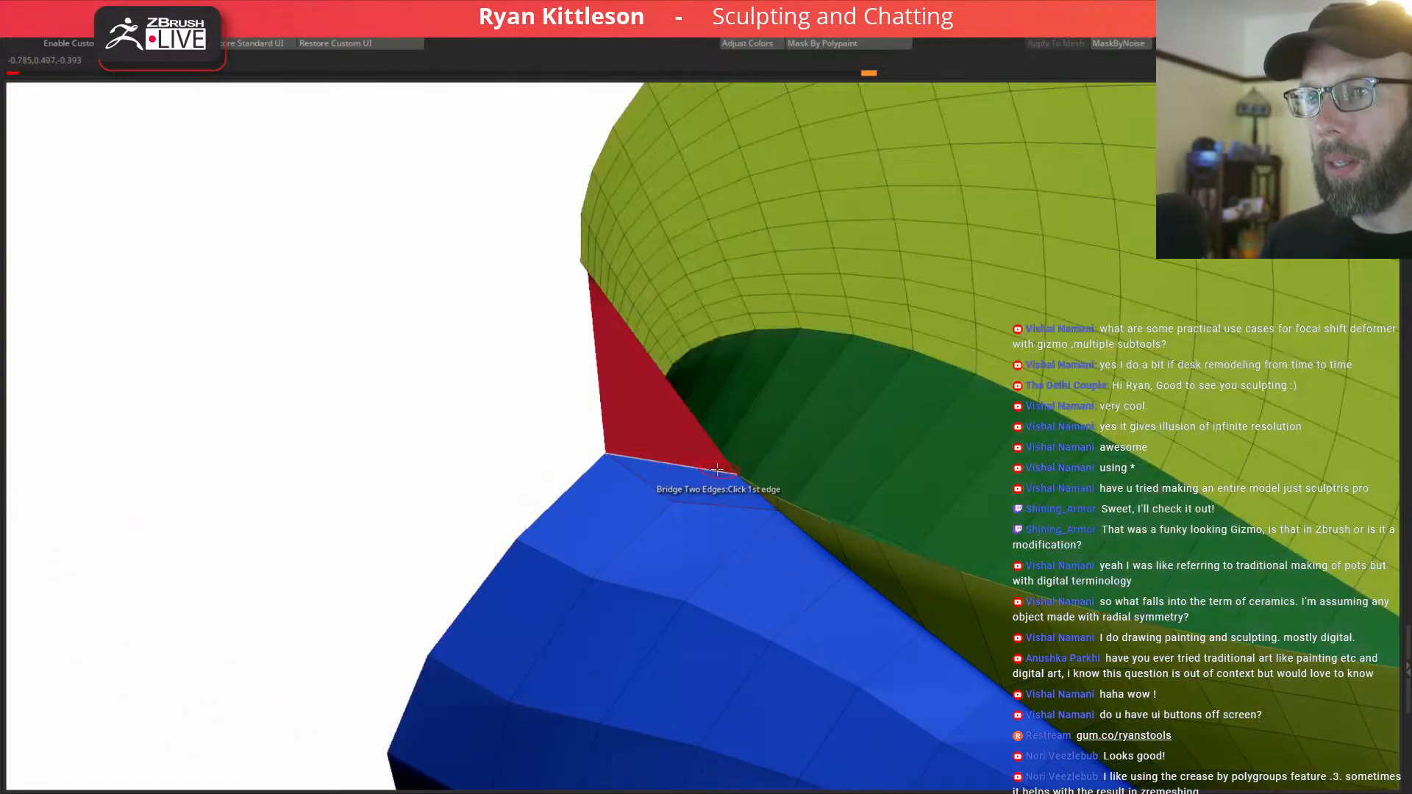
Insert single edge loops across the red bridge strip between the pocket flap and the waistband.
right_drag(725, 432, 798, 457)
right_drag(700, 468, 749, 454)
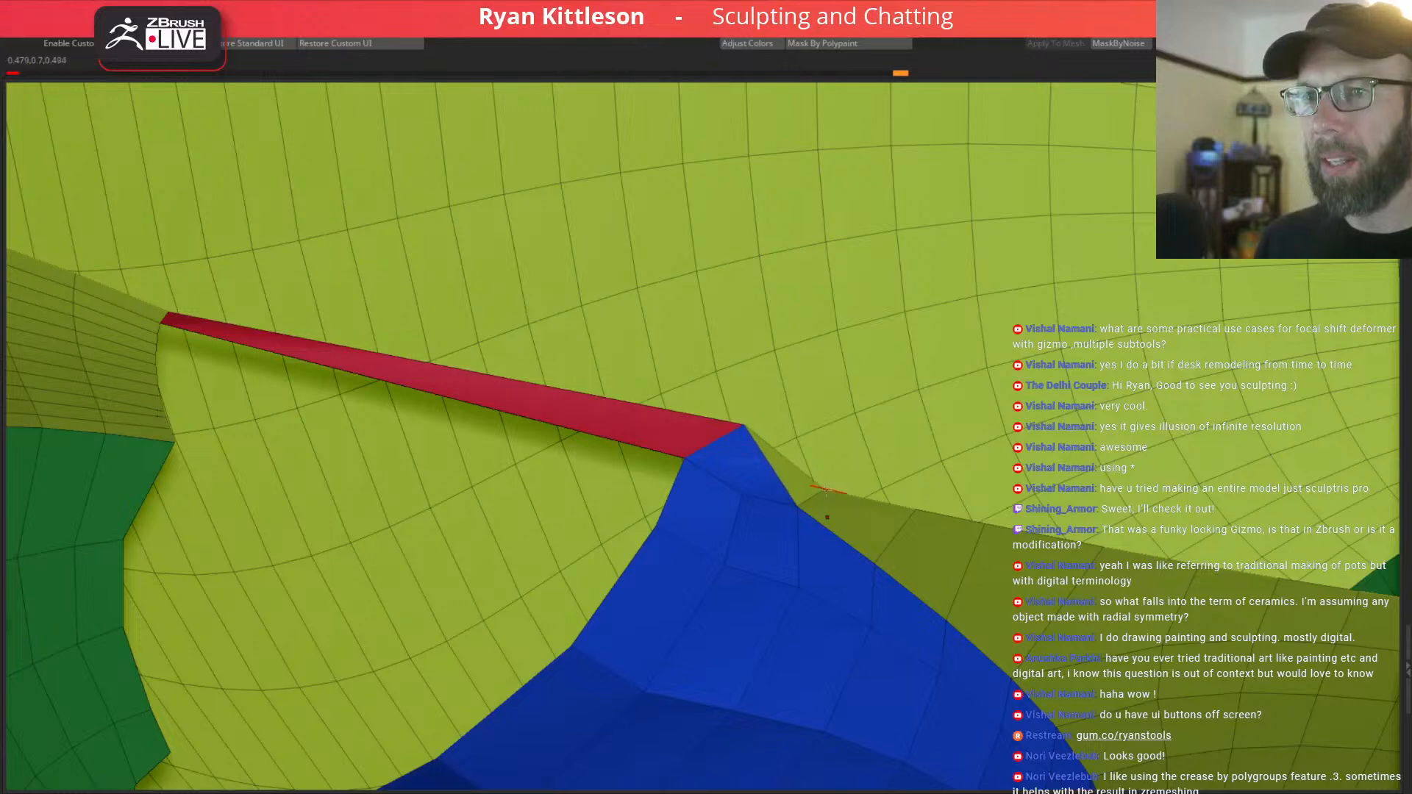
right_drag(920, 488, 735, 415)
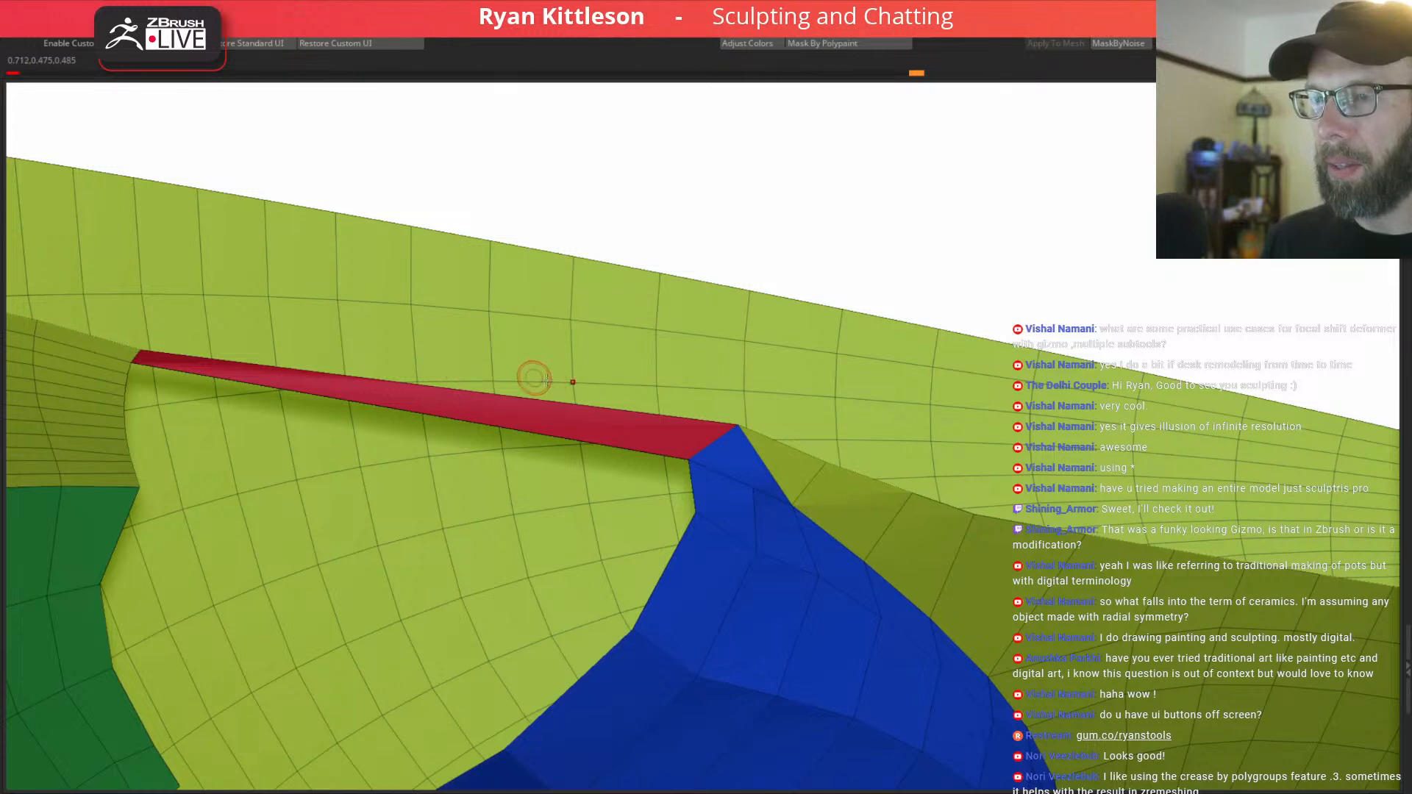
key(space)
click(583, 424)
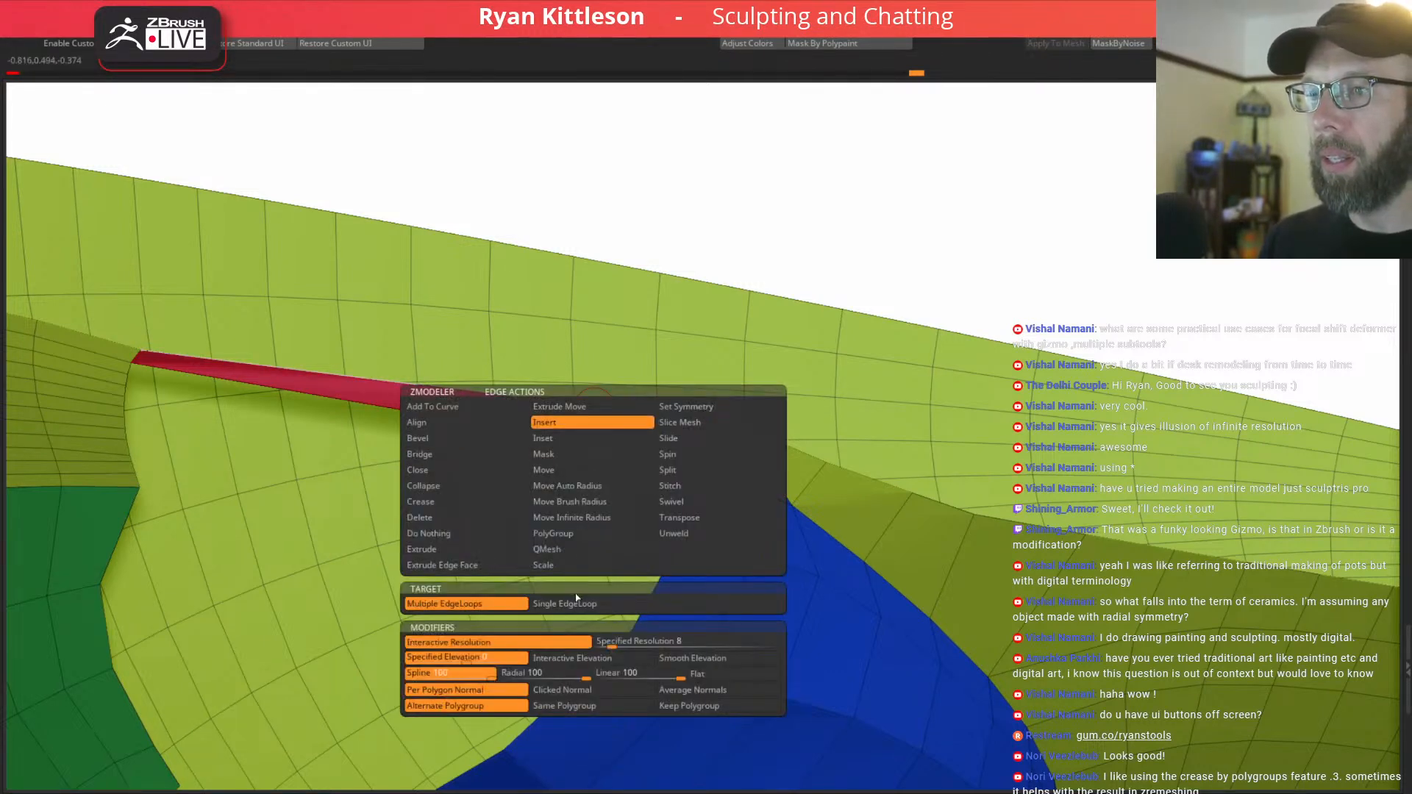
click(578, 601)
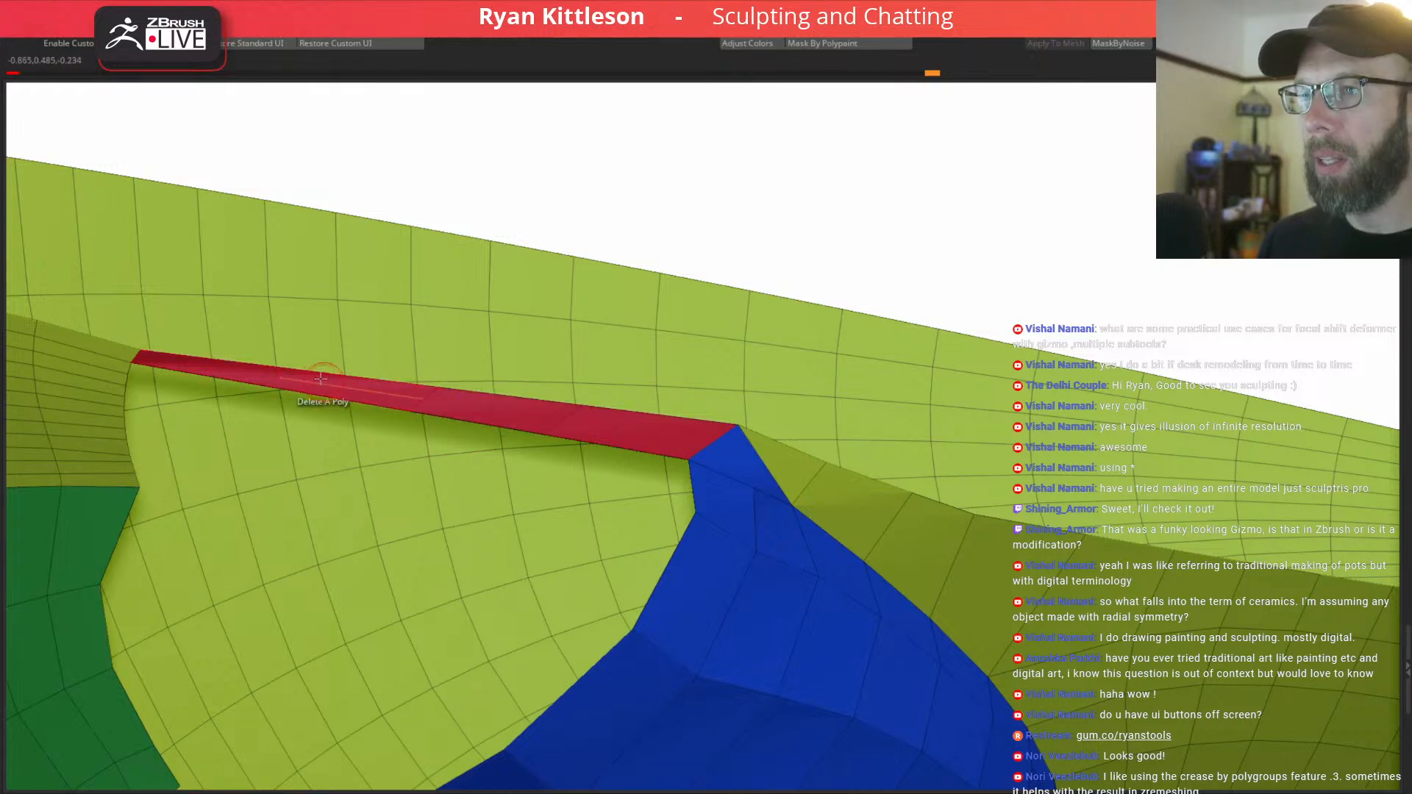
Isolate the bridge strip, mask both its ends and reposition its middle section with the Gizmo.
ctrl+shift+click(551, 419)
ctrl+drag(834, 346, 630, 532)
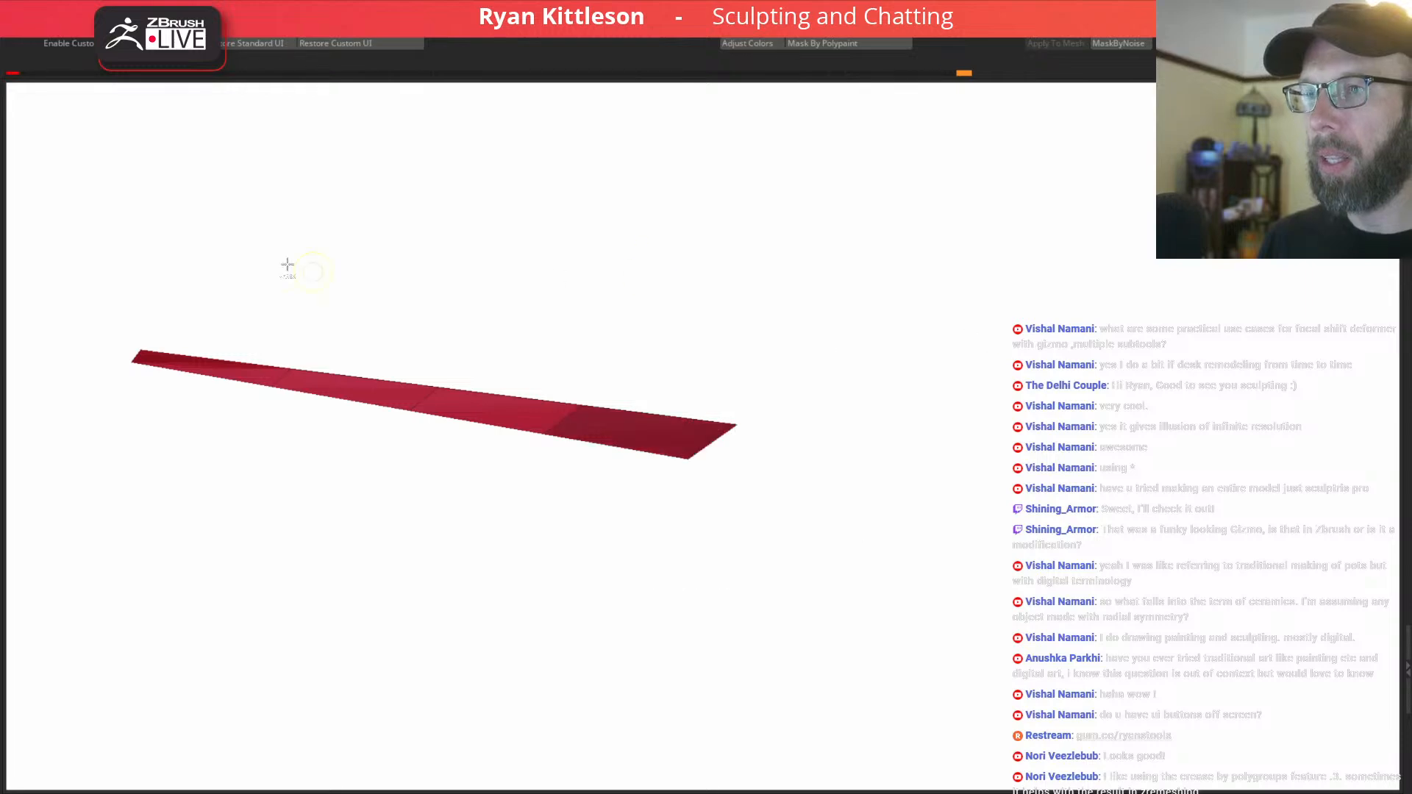
ctrl+drag(69, 393, 286, 135)
key(w)
drag(444, 404, 651, 372)
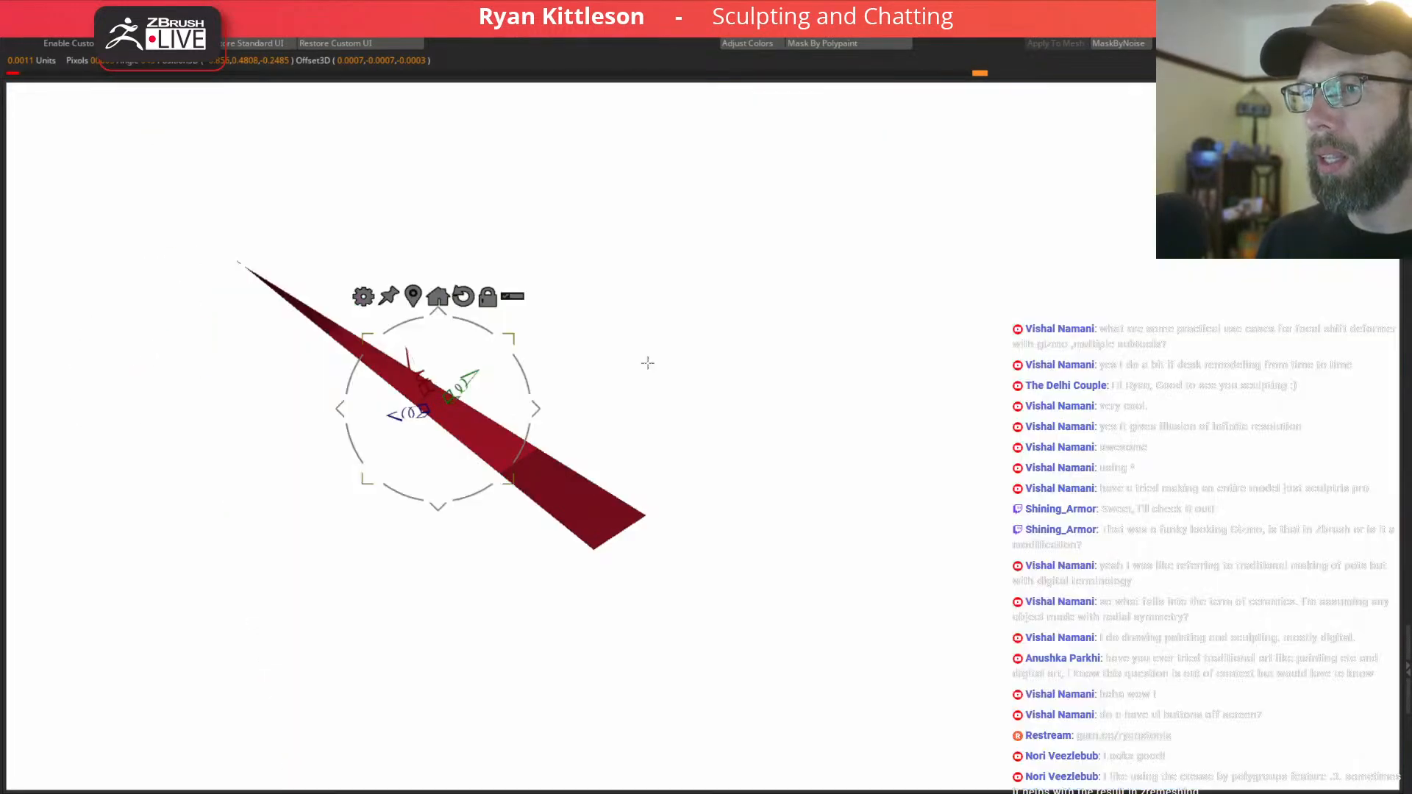
drag(625, 319, 598, 399)
ctrl+shift+click(598, 399)
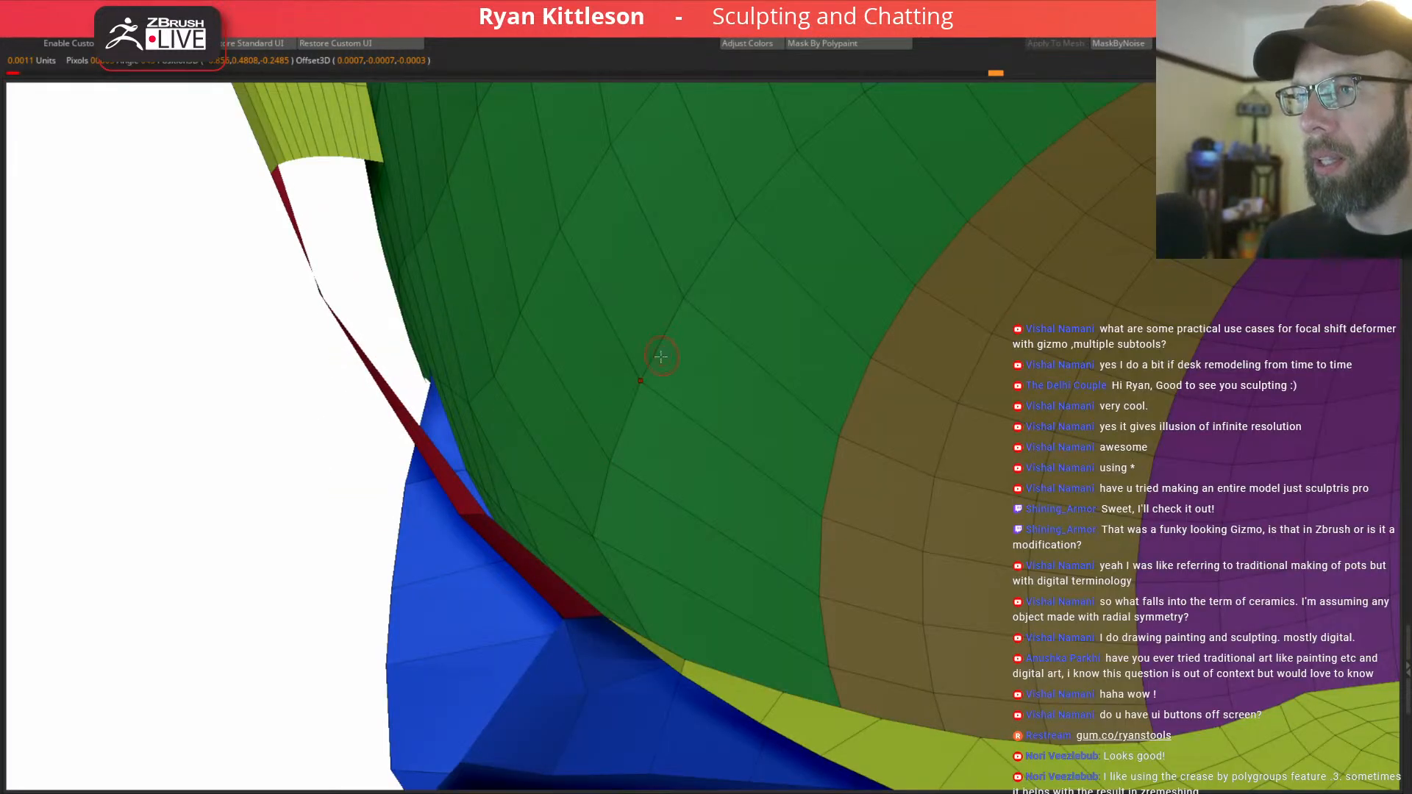
Preview the smoothed pants without the wireframe and save the tool as hoagie.ztl, replacing the existing file.
key(shift+f)
key(d)
ctrl+right_drag(690, 391, 605, 242)
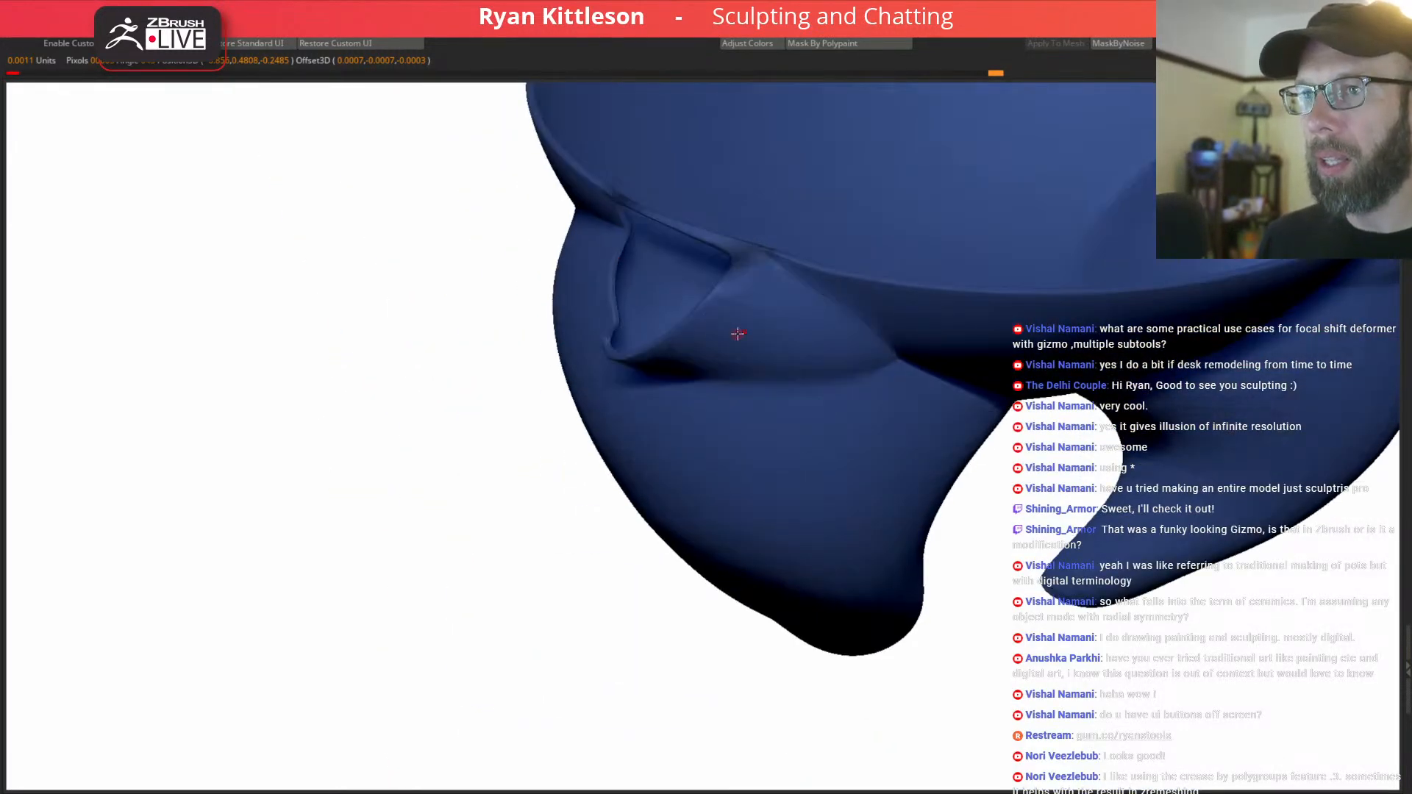
key(ctrl+s)
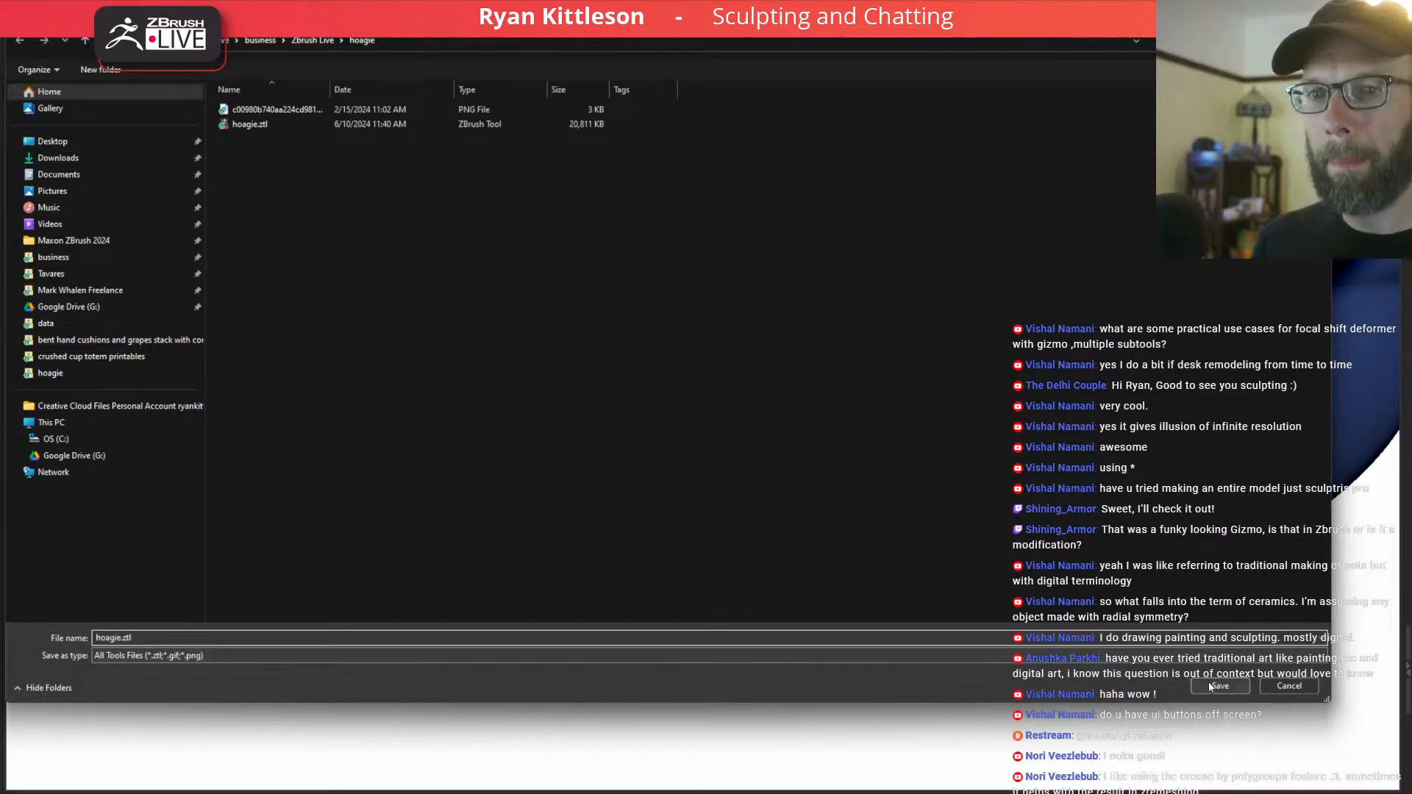
key(Return)
click(736, 406)
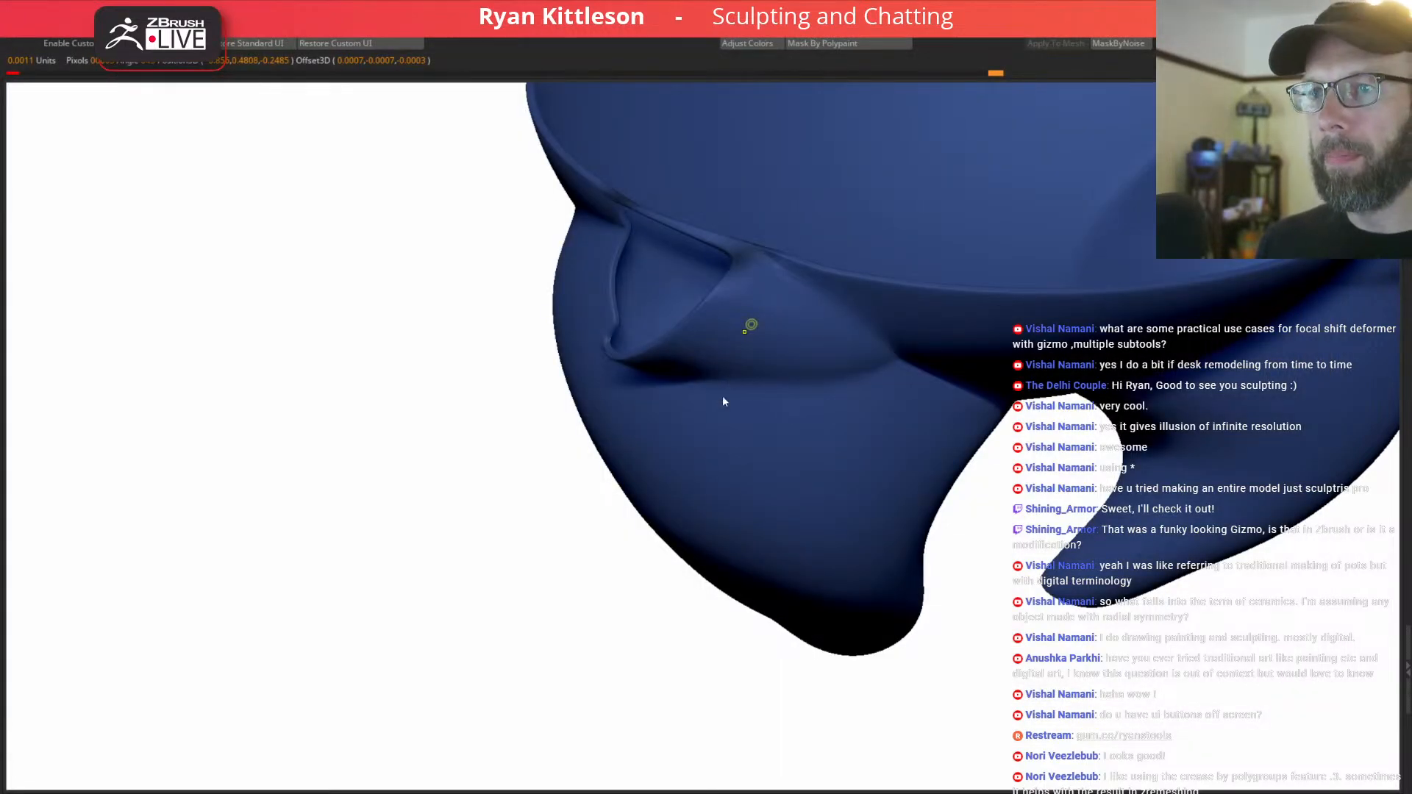
Show the whole character and examine the pants around the arms and waist, with and without the polygroup wireframe.
right_drag(711, 420, 680, 412)
key(shift+alt+s)
key(ctrl+shift+s)
mouse_move(574, 409)
right_down()
mouse_move(519, 436)
mouse_move(657, 515)
mouse_move(630, 564)
mouse_move(609, 536)
mouse_move(632, 509)
mouse_move(586, 401)
mouse_move(602, 463)
mouse_move(592, 517)
mouse_move(618, 433)
mouse_move(577, 420)
mouse_move(608, 426)
mouse_move(647, 473)
mouse_move(651, 412)
right_up()
key(shift+f)
key(shift+f)
right_drag(875, 474, 832, 413)
right_drag(717, 381, 725, 387)
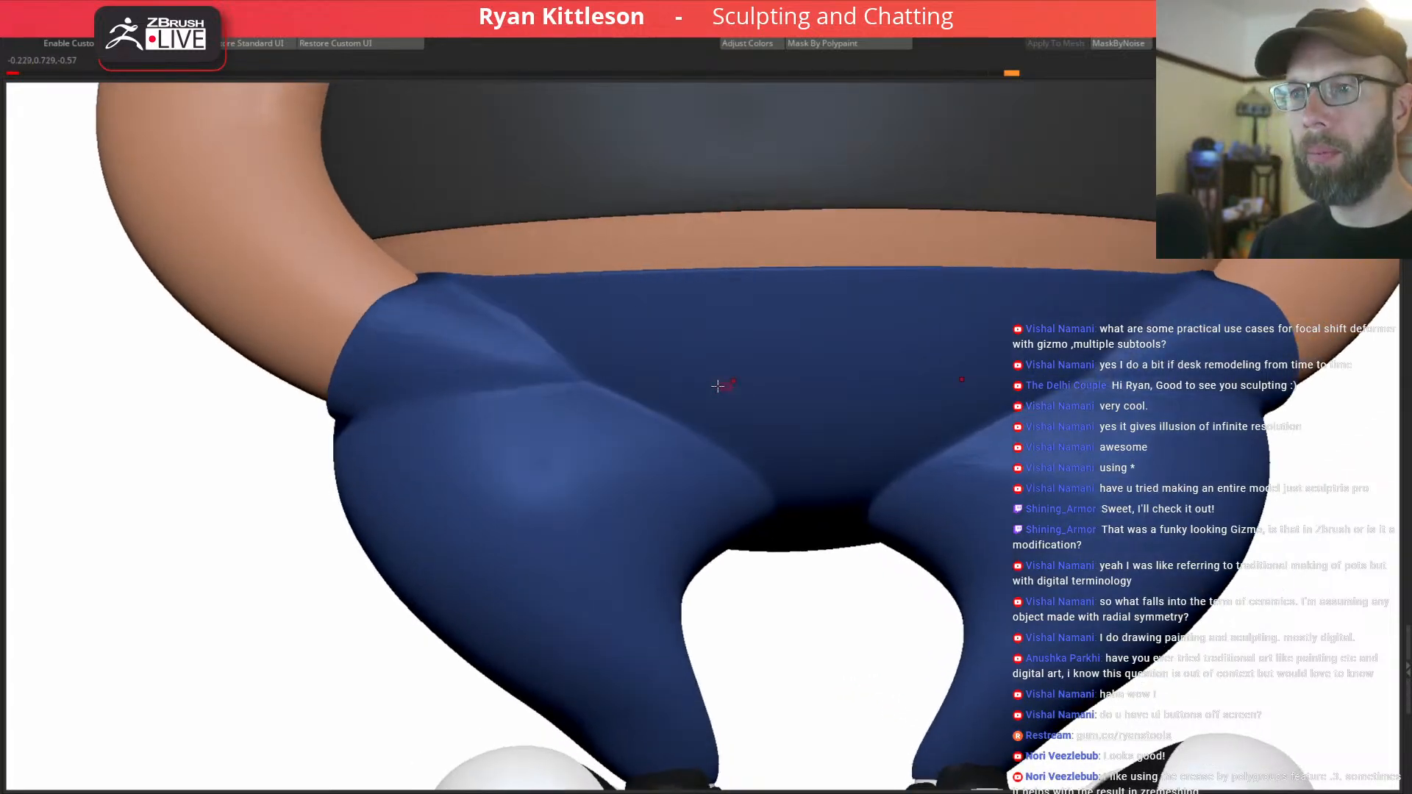
key(shift+f)
right_drag(627, 388, 605, 344)
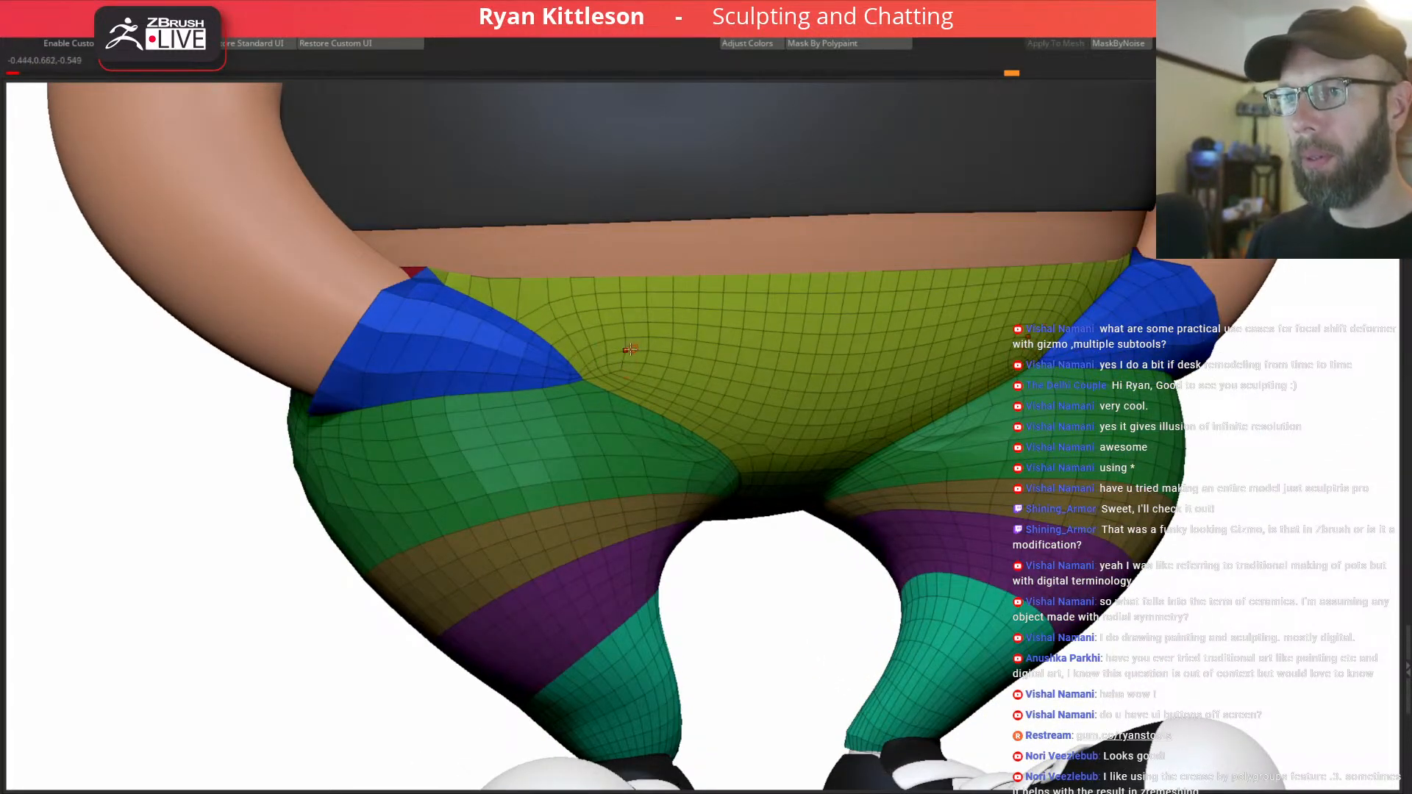
Clear the mask on the pants, preview them with dynamic subdivision and no wireframe, and smooth the crease between pocket flap and hip.
ctrl+click(633, 351)
key(d)
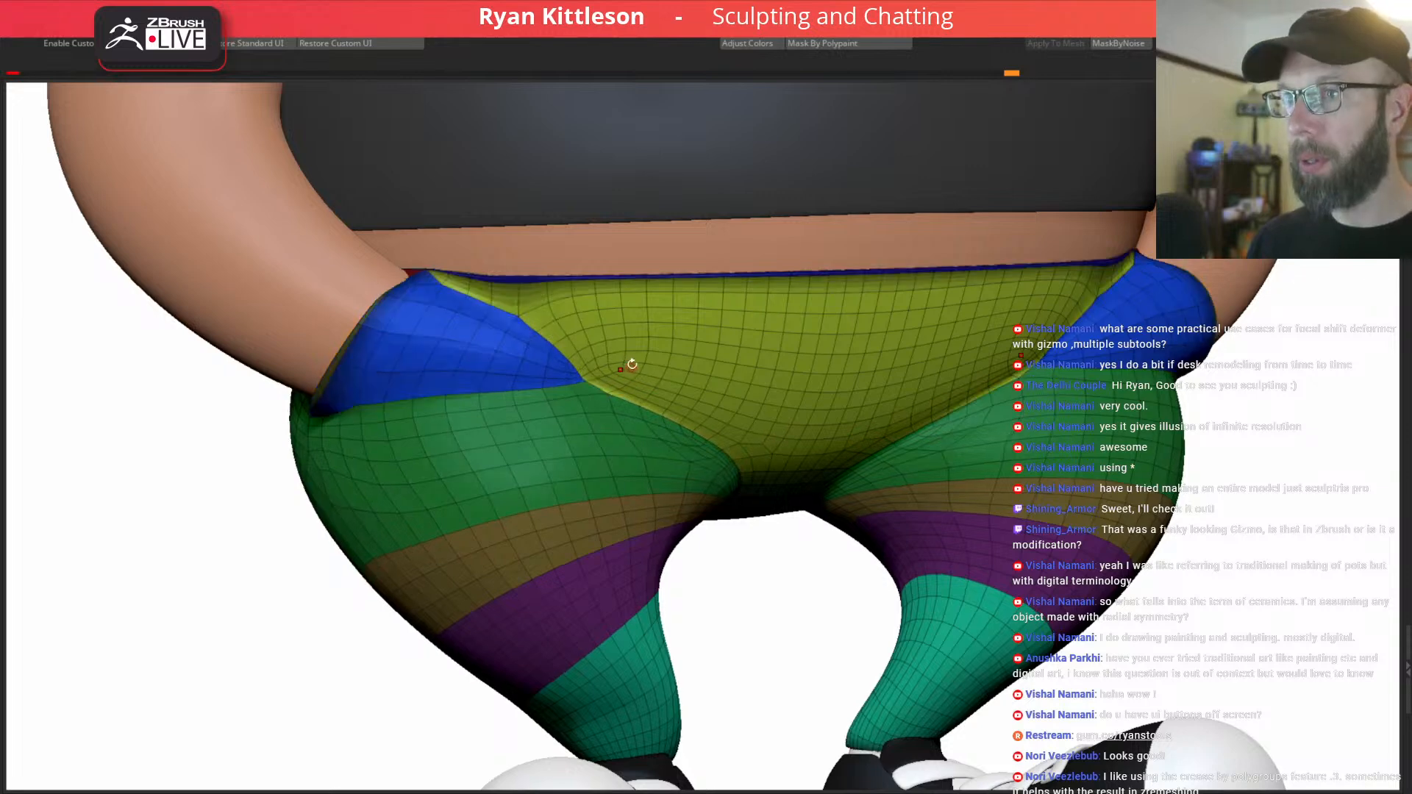
key(shift+f)
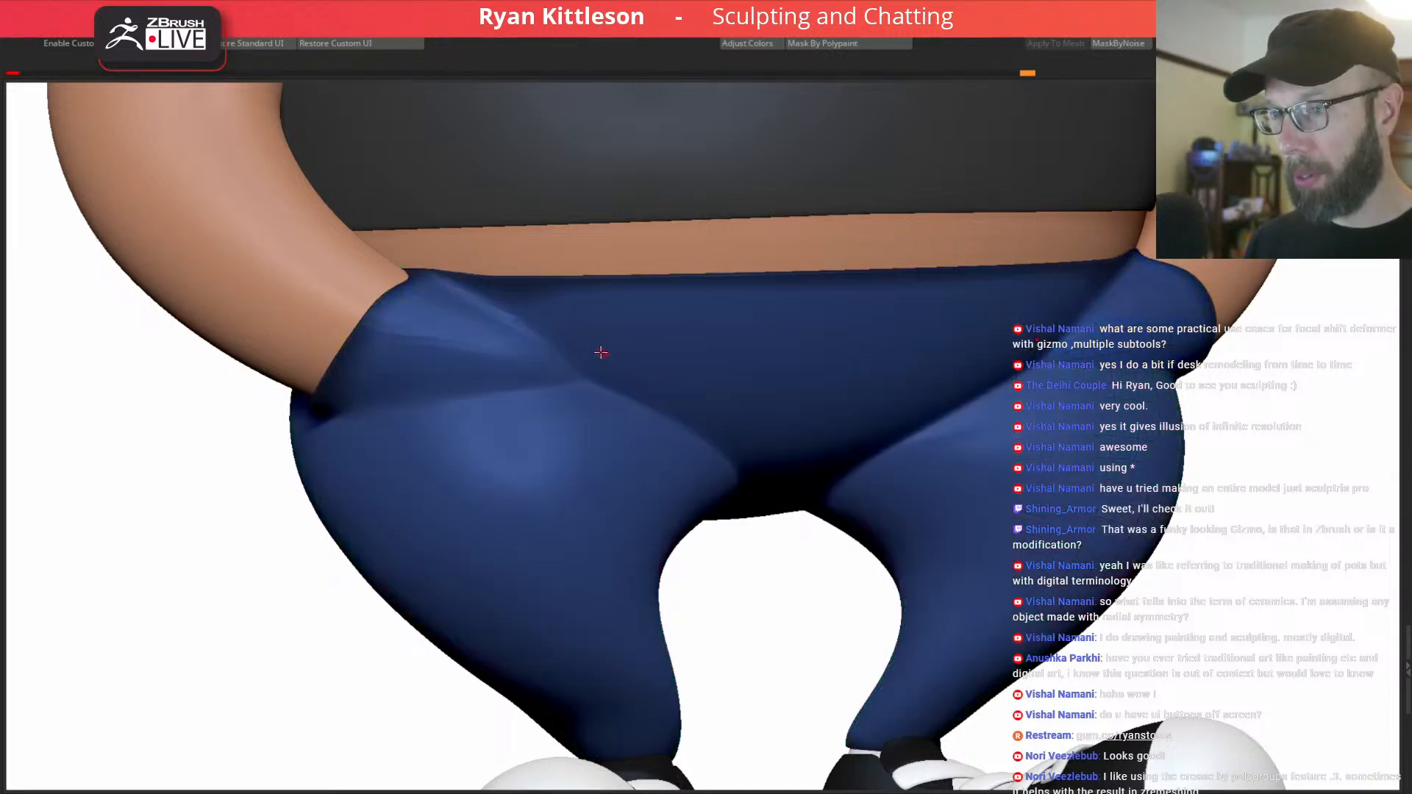
key(space)
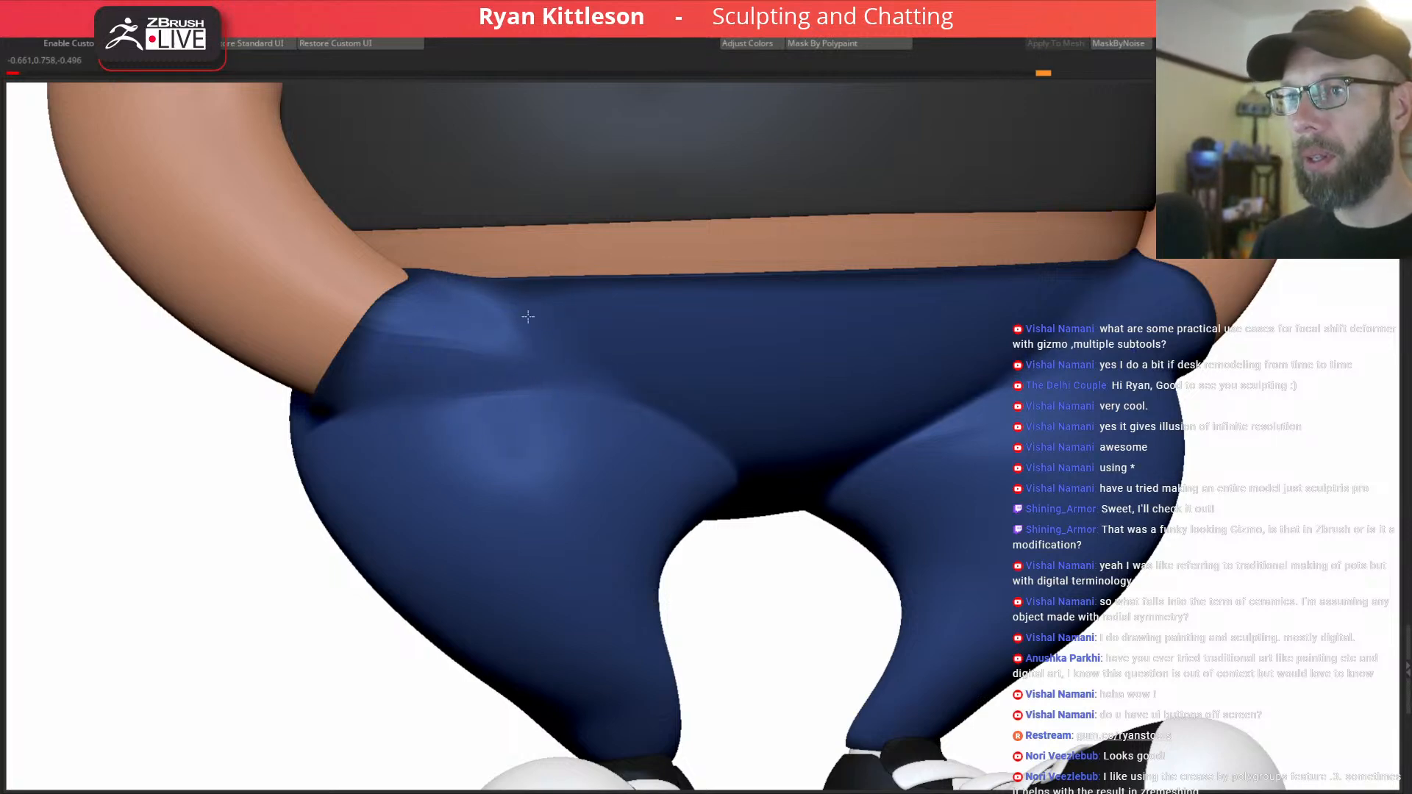
Smooth the back of the pants and broaden the seat over the thighs into a wider fold, using a resized brush.
right_drag(645, 372, 776, 376)
right_drag(794, 439, 791, 414)
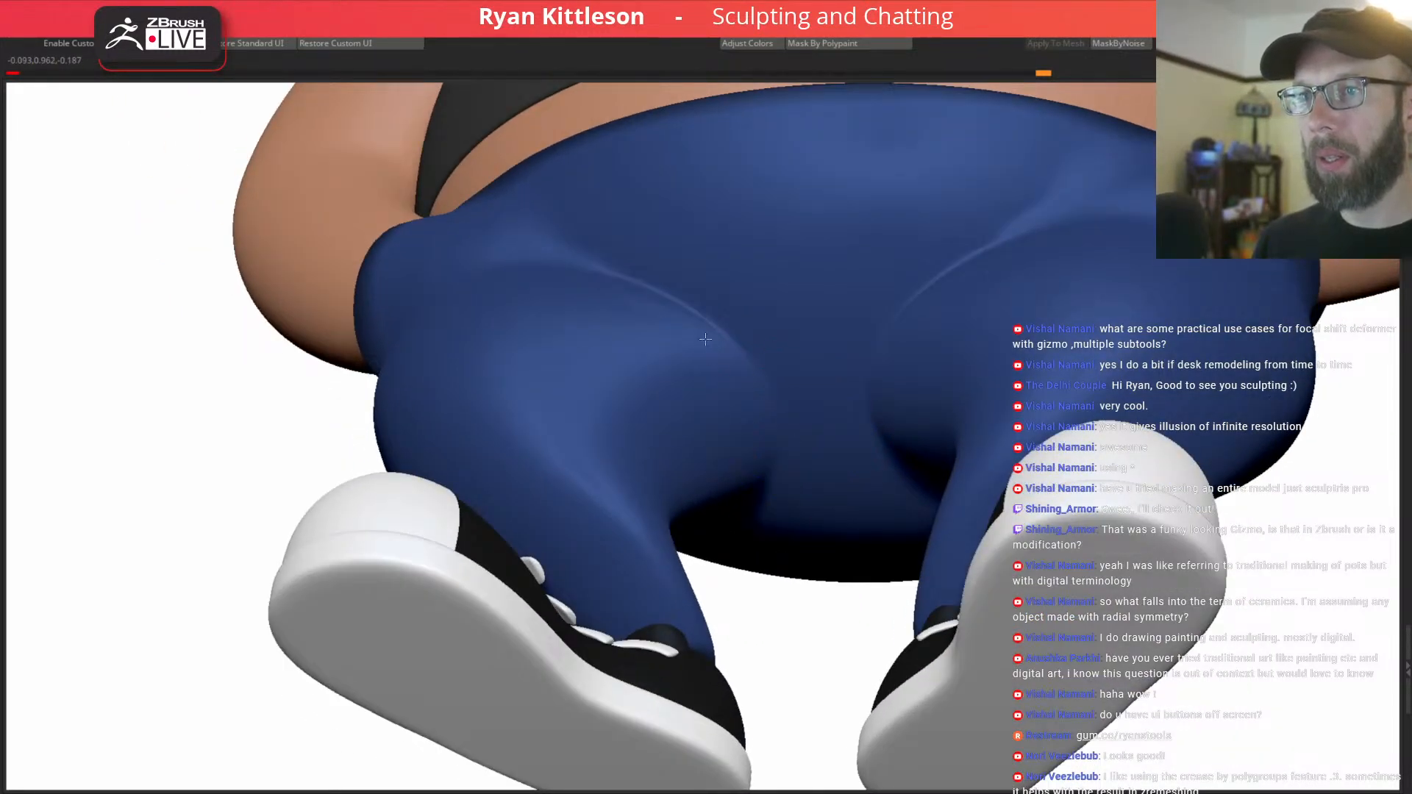
right_drag(803, 462, 728, 478)
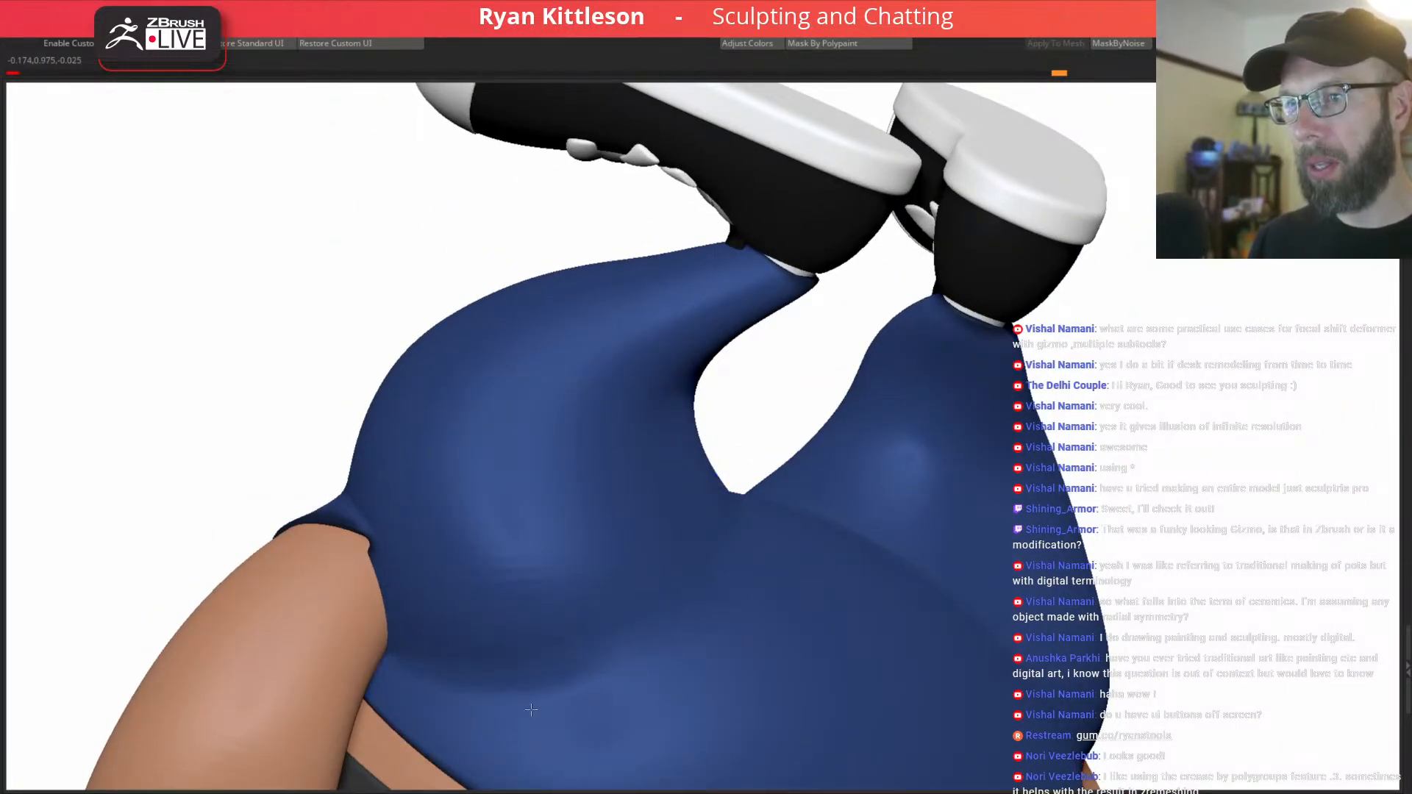
mouse_move(742, 530)
right_down()
mouse_move(754, 577)
mouse_move(758, 513)
right_up()
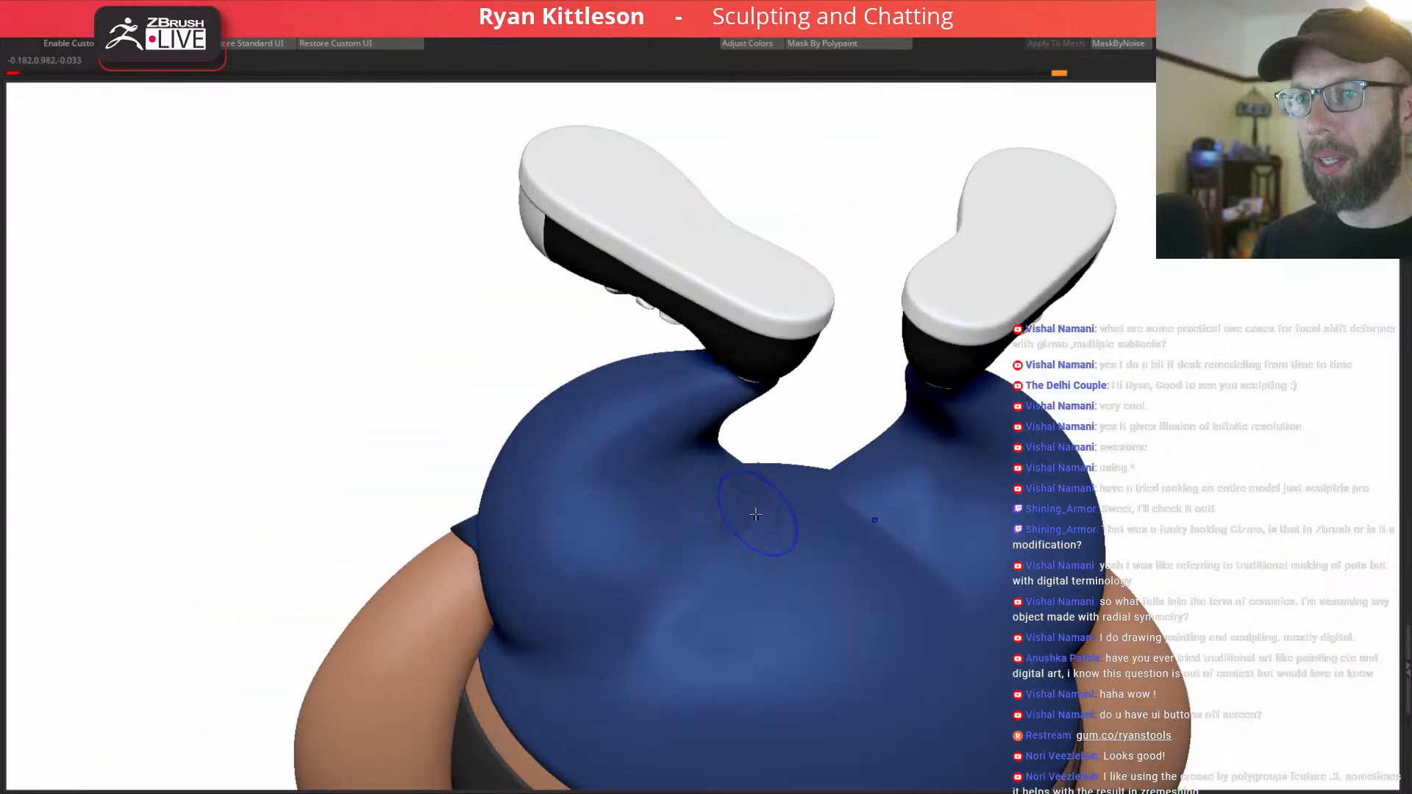
right_drag(678, 590, 753, 464)
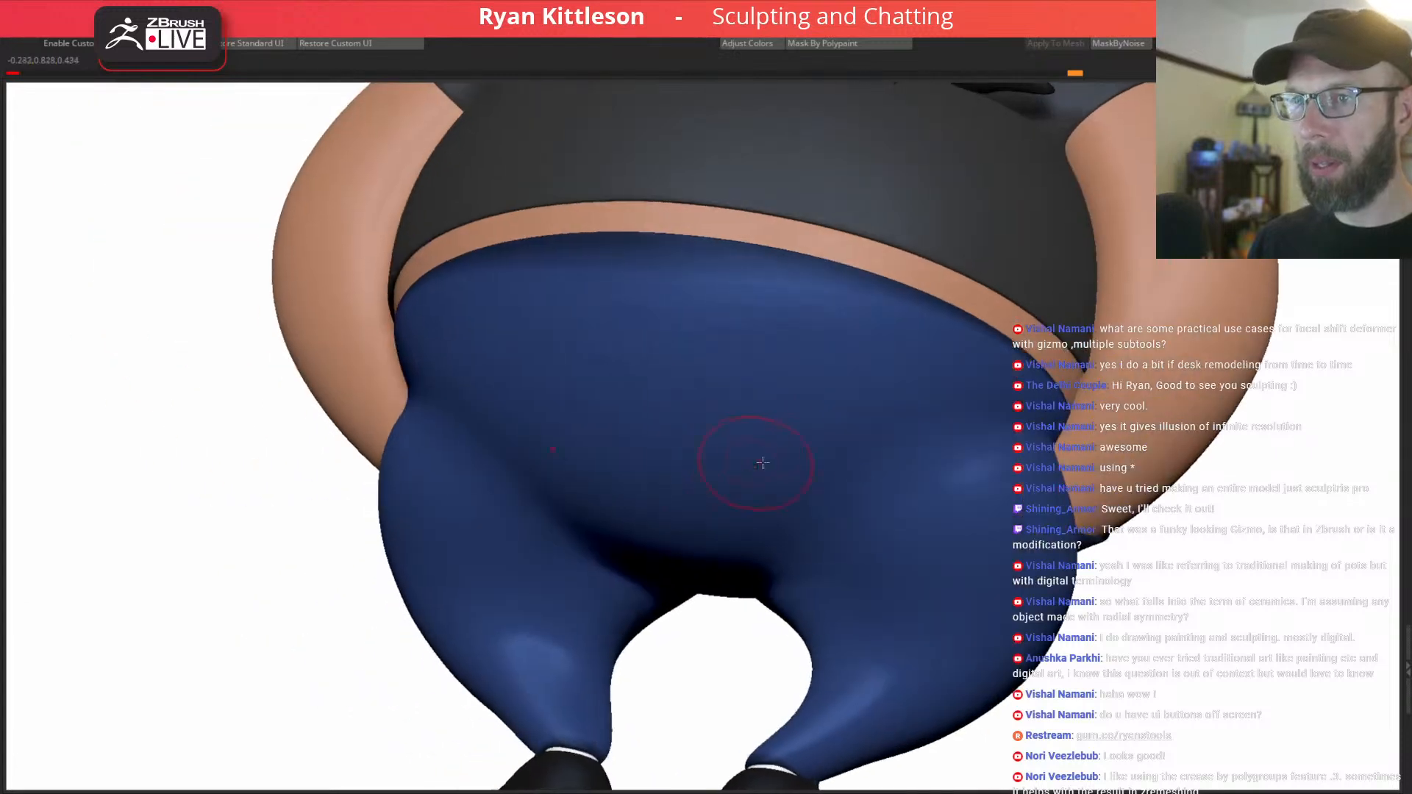
key(space)
drag(780, 447, 809, 447)
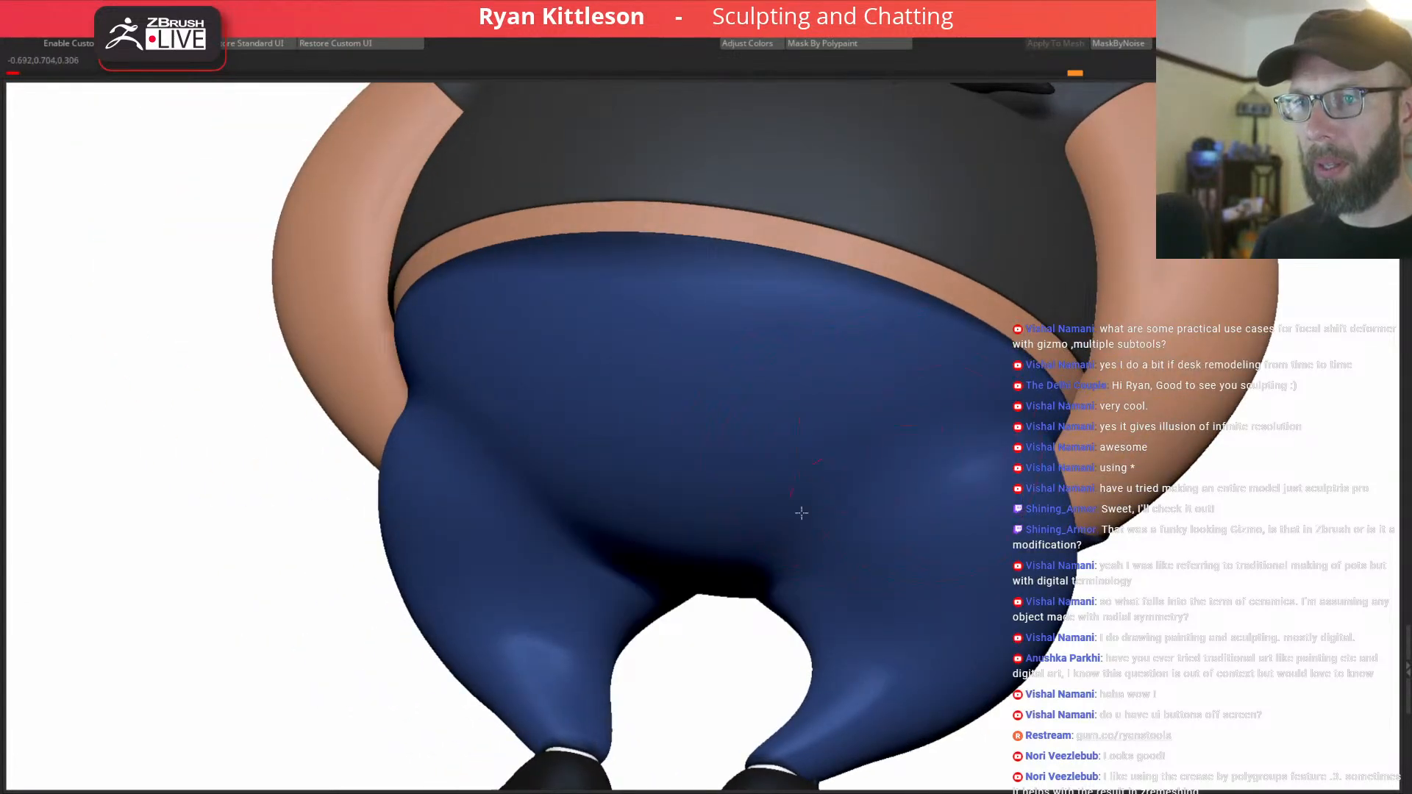
mouse_move(971, 471)
mouse_down()
mouse_move(778, 526)
mouse_move(782, 488)
mouse_move(889, 537)
mouse_move(941, 433)
mouse_up()
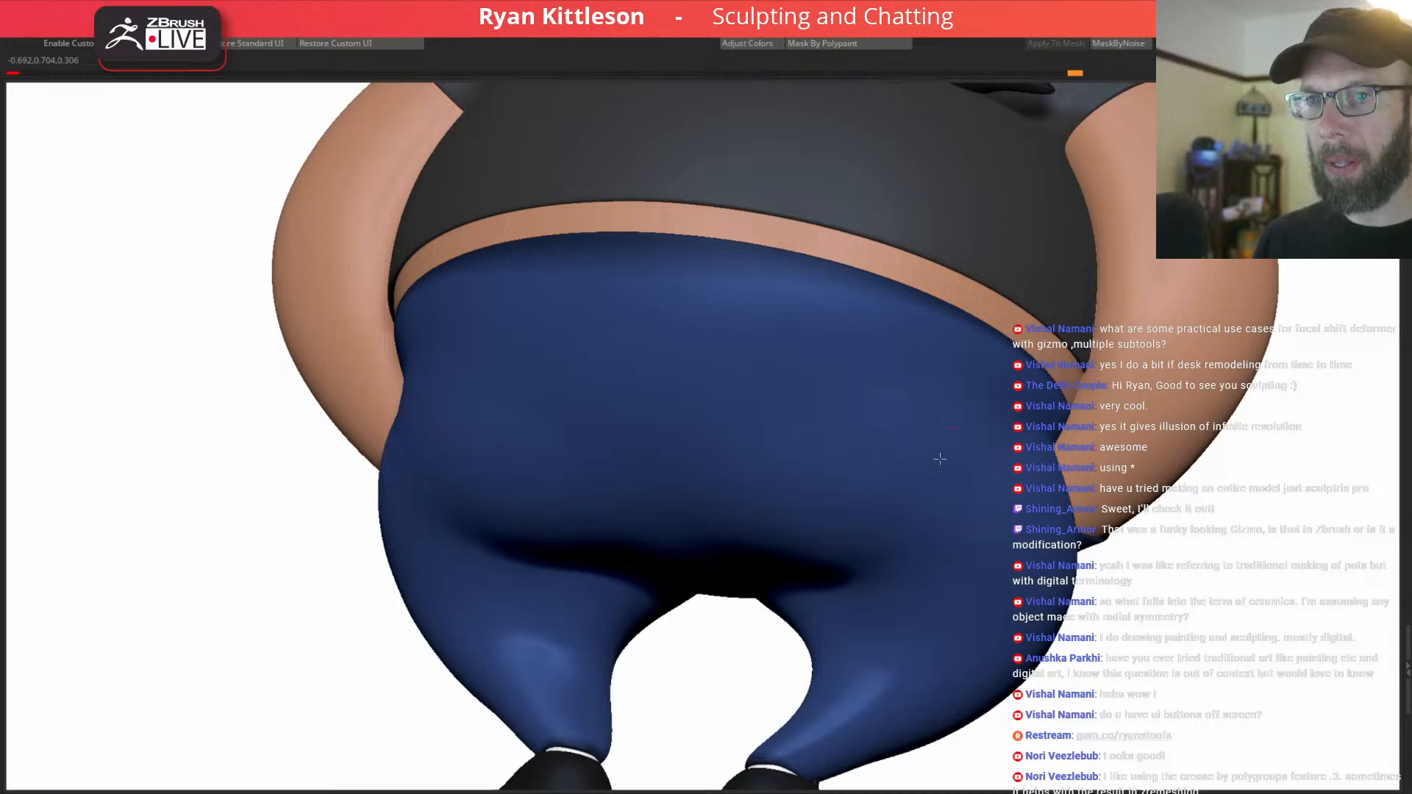
Round out the seat of the pants from the back and refine its rear curve in side profile.
right_drag(862, 377, 995, 403)
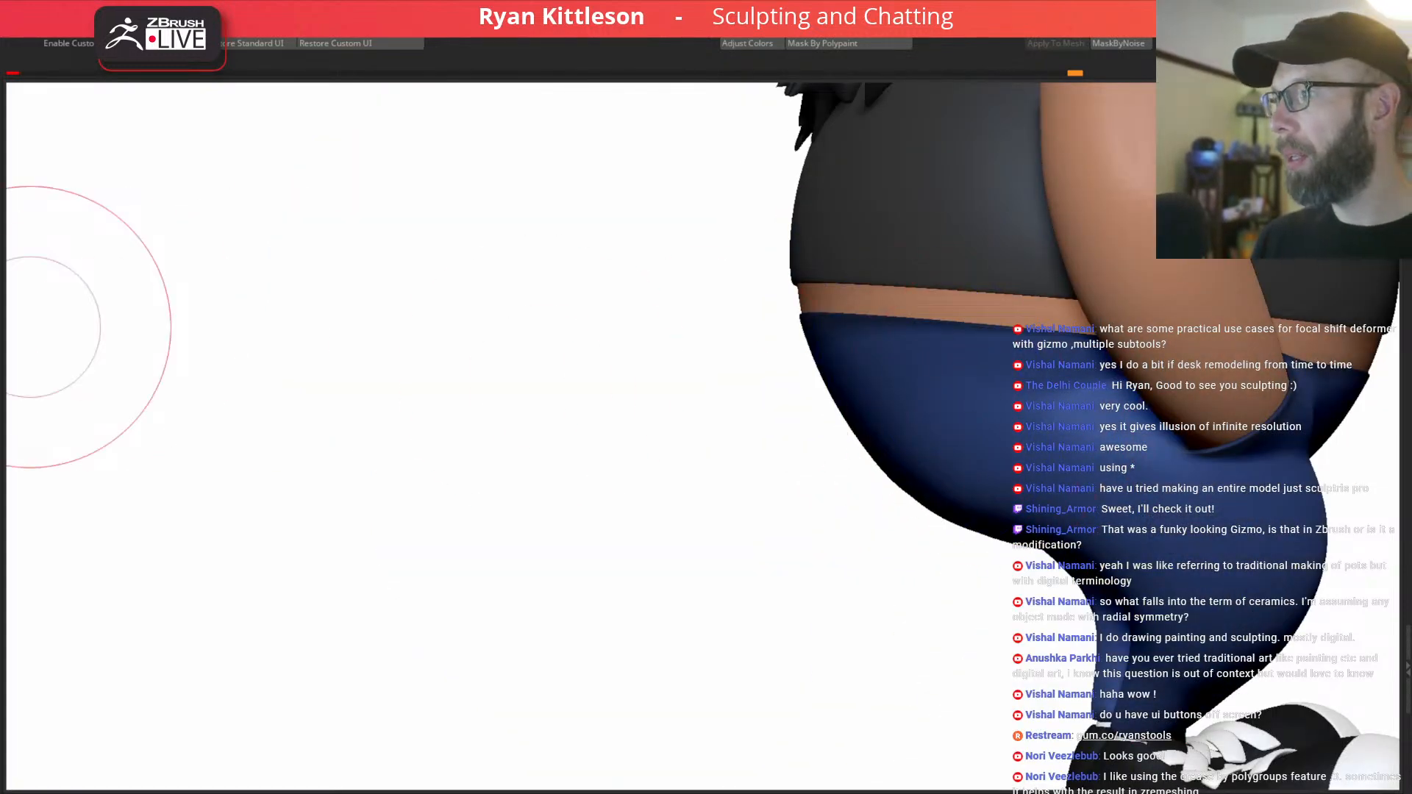
mouse_move(772, 330)
right_down()
mouse_move(851, 363)
mouse_move(873, 404)
mouse_move(867, 387)
right_up()
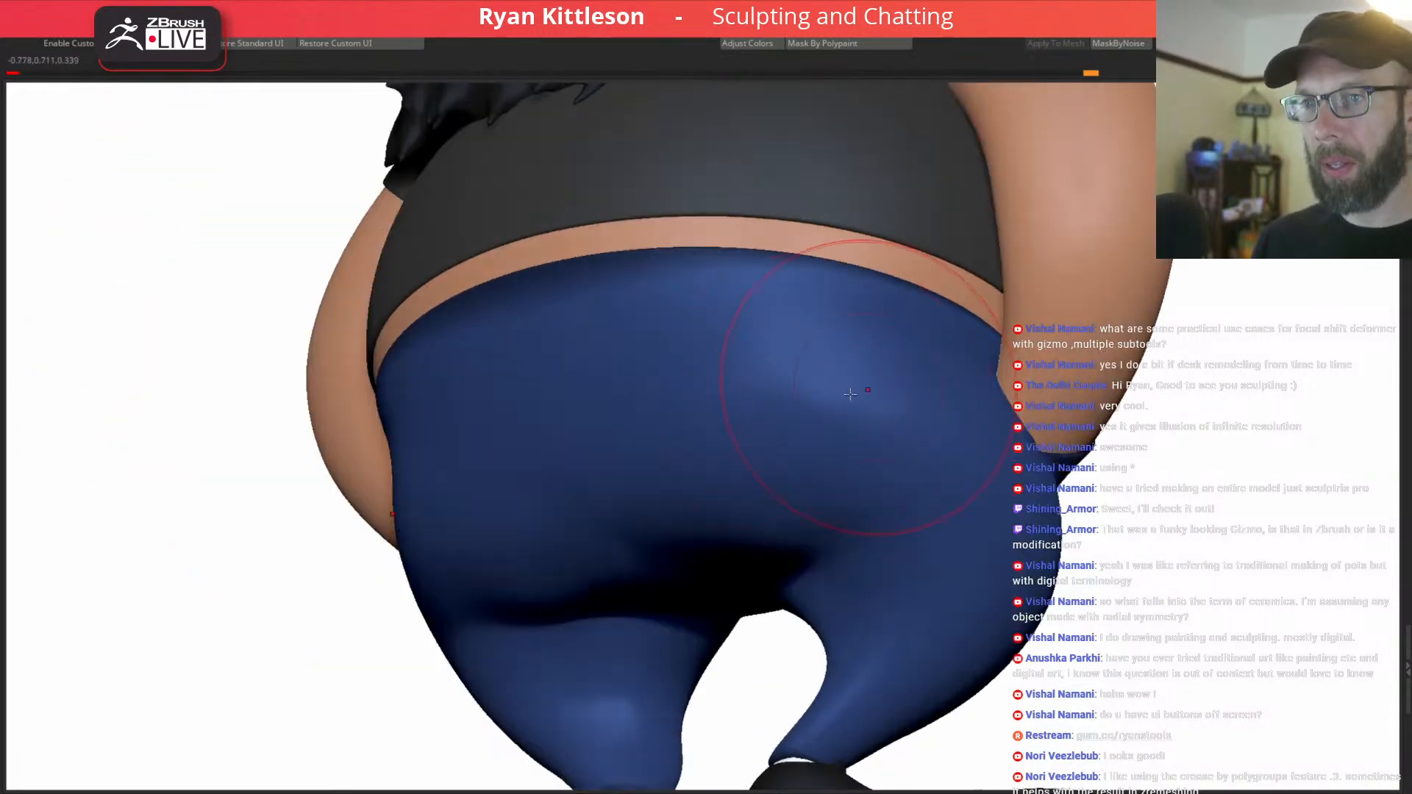
mouse_move(739, 353)
mouse_down()
mouse_move(826, 514)
mouse_move(871, 540)
mouse_up()
mouse_move(882, 416)
right_down()
mouse_move(805, 415)
mouse_move(687, 473)
mouse_move(807, 378)
mouse_move(772, 337)
mouse_move(748, 371)
mouse_move(819, 451)
right_up()
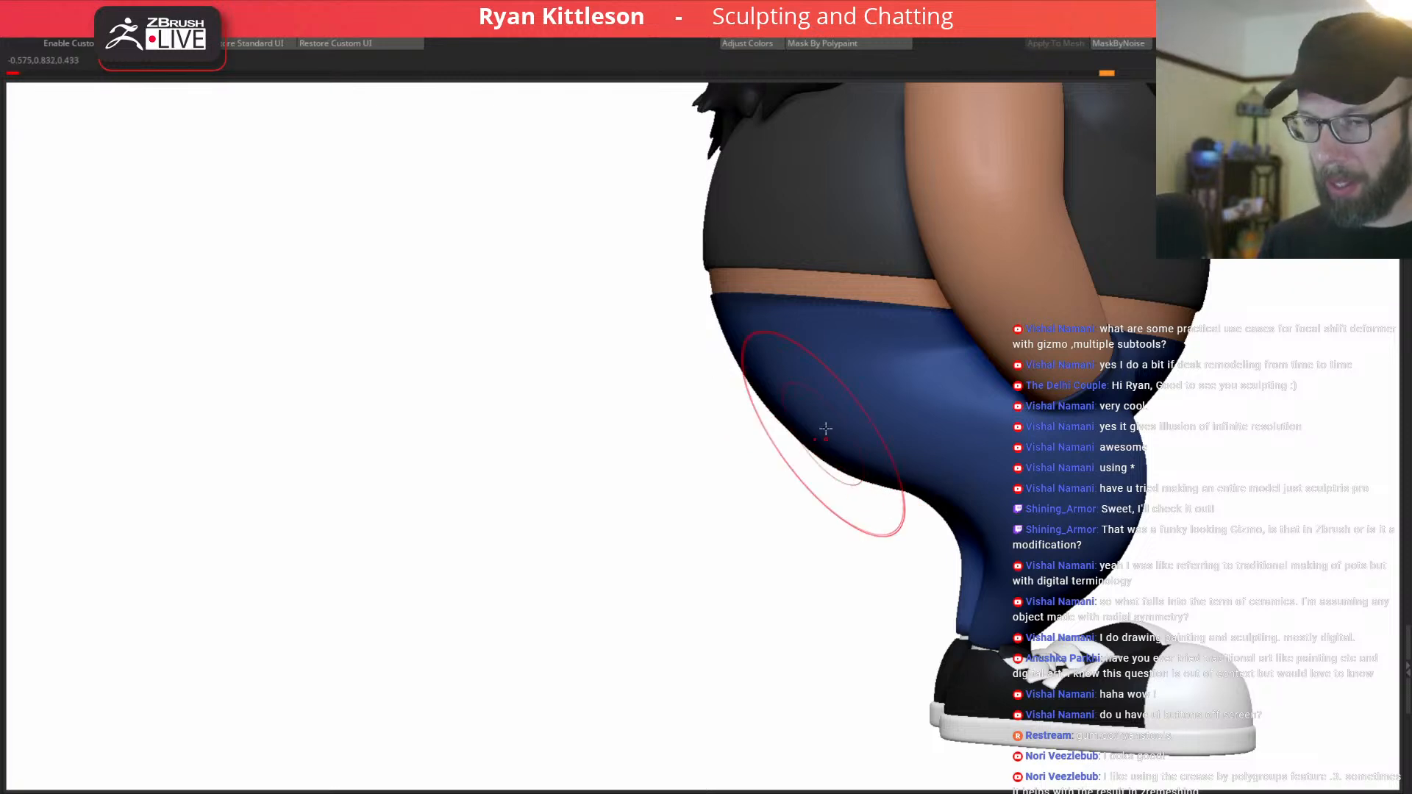
key(space)
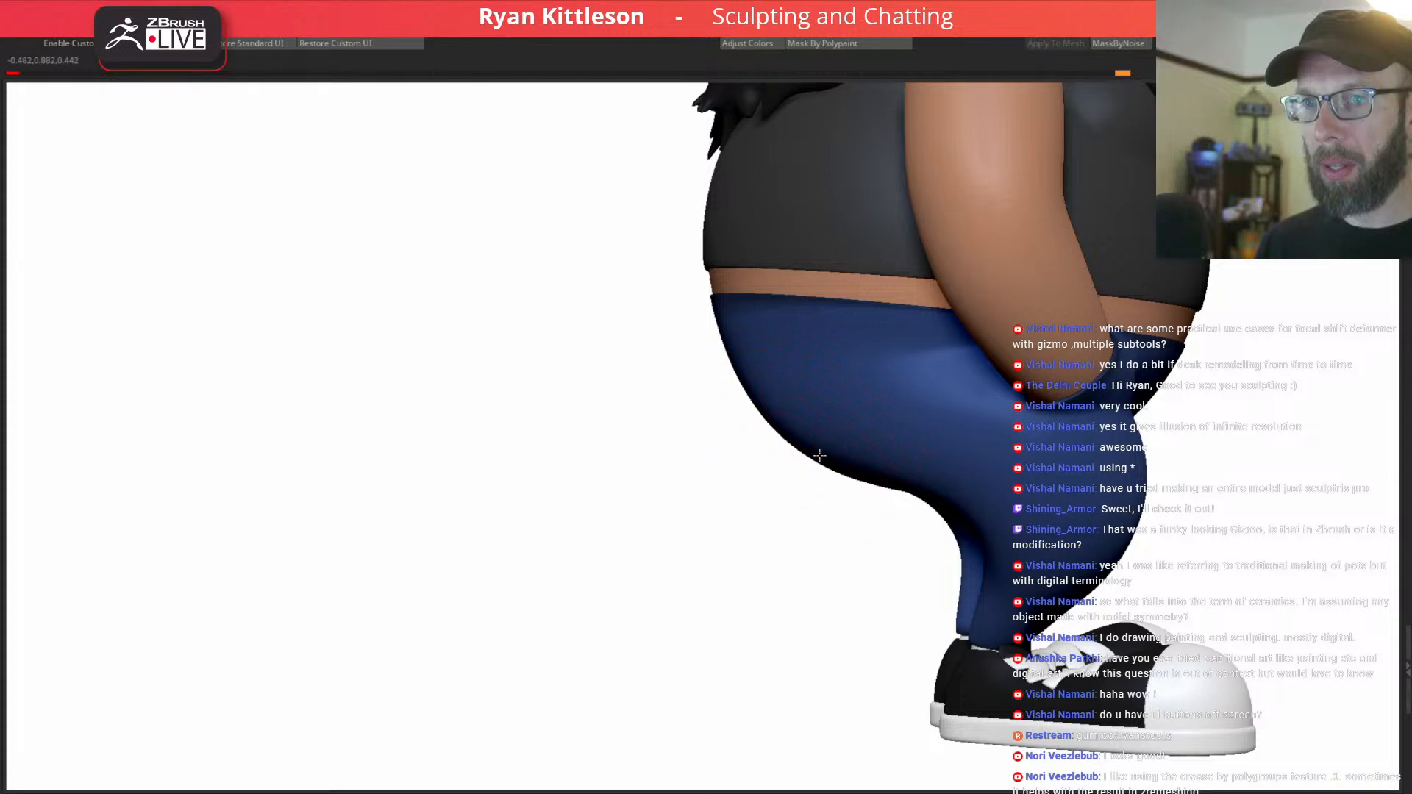
Examine the front and crotch of the pants from below, with and without the polygroup wireframe.
mouse_move(813, 417)
right_down()
mouse_move(792, 419)
mouse_move(866, 404)
mouse_move(787, 415)
mouse_move(779, 368)
mouse_move(800, 416)
mouse_move(775, 398)
mouse_move(778, 368)
mouse_move(792, 412)
mouse_move(817, 375)
mouse_move(813, 391)
mouse_move(859, 423)
mouse_move(681, 431)
mouse_move(785, 432)
mouse_move(903, 520)
mouse_move(888, 412)
right_up()
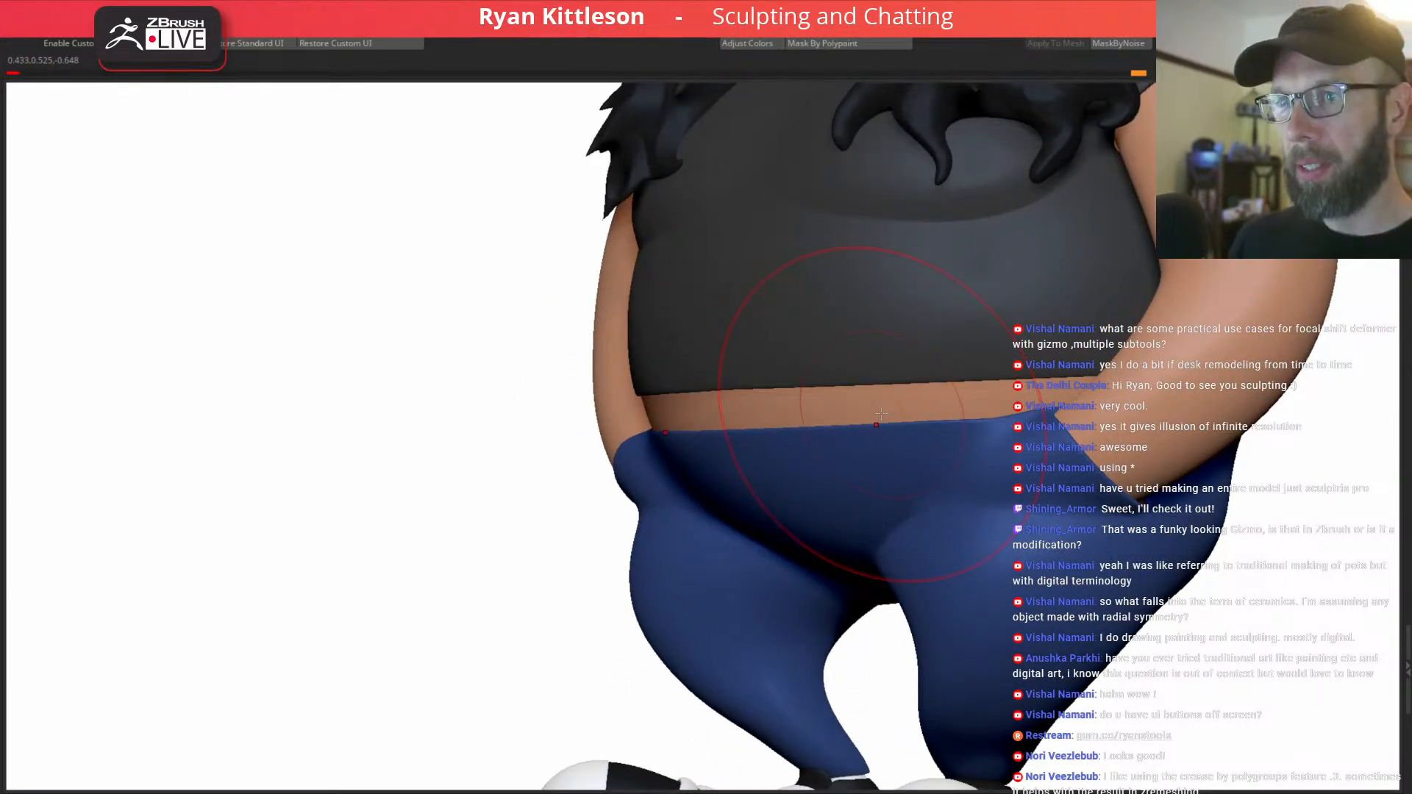
right_drag(875, 362, 917, 347)
right_drag(704, 468, 720, 592)
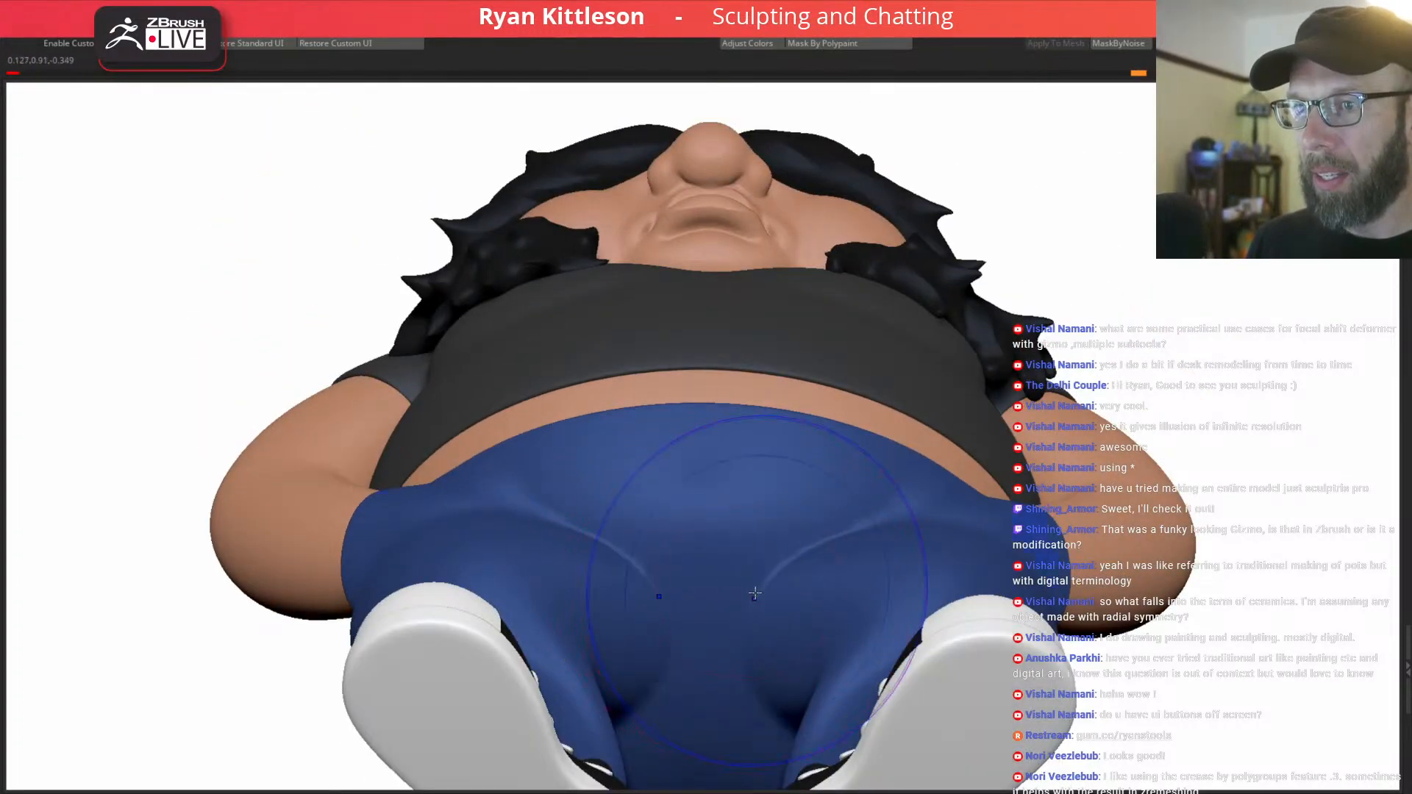
key(shift+f)
mouse_move(694, 637)
ctrl+right_down()
mouse_move(710, 642)
mouse_move(680, 641)
ctrl+right_up()
key(space)
right_drag(634, 556, 645, 582)
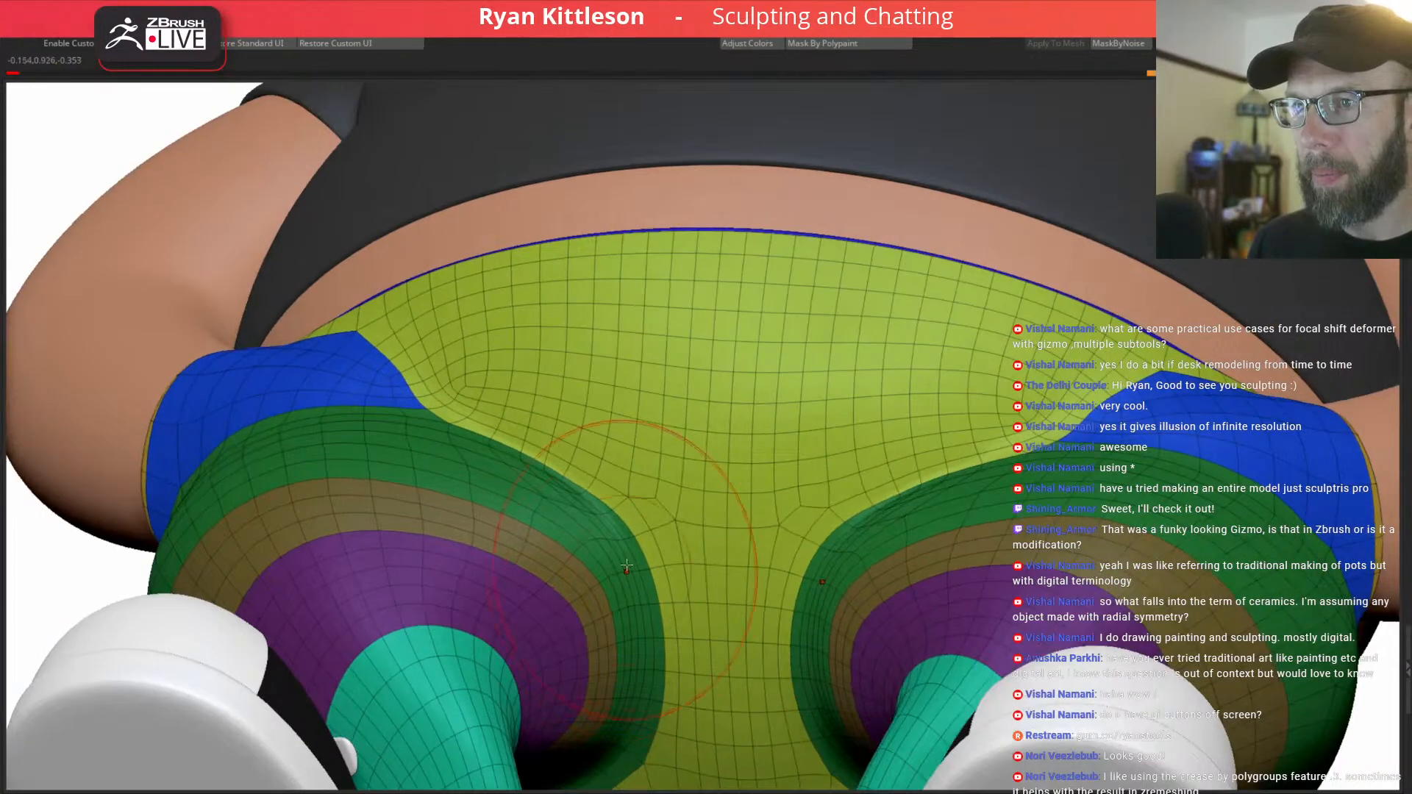
mouse_move(631, 704)
right_down()
mouse_move(622, 440)
mouse_move(644, 463)
right_up()
key(shift+f)
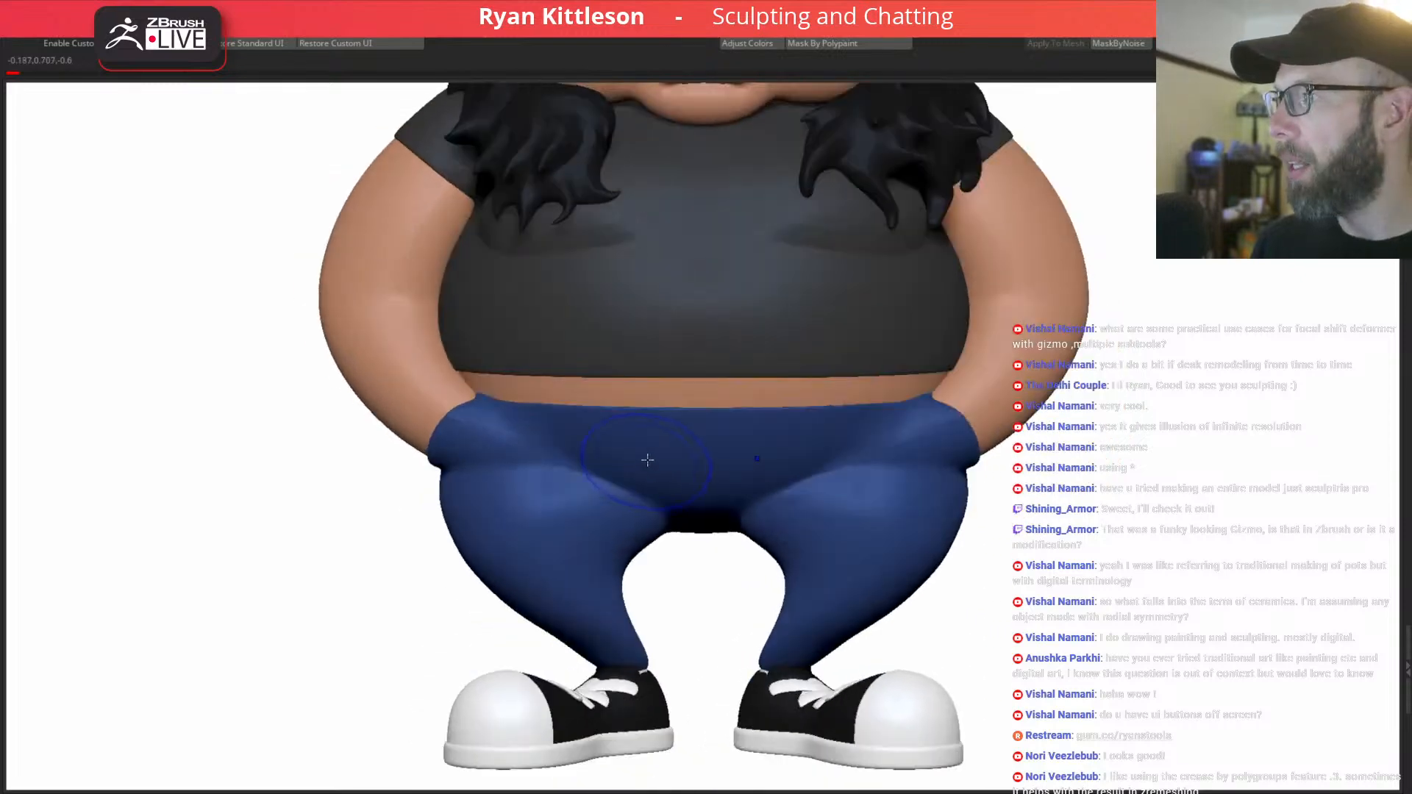
Review the whole character from front and back, and compare it with the pixel-art reference image.
ctrl+right_drag(787, 506, 739, 493)
mouse_move(680, 431)
right_down()
mouse_move(829, 443)
mouse_move(768, 424)
right_up()
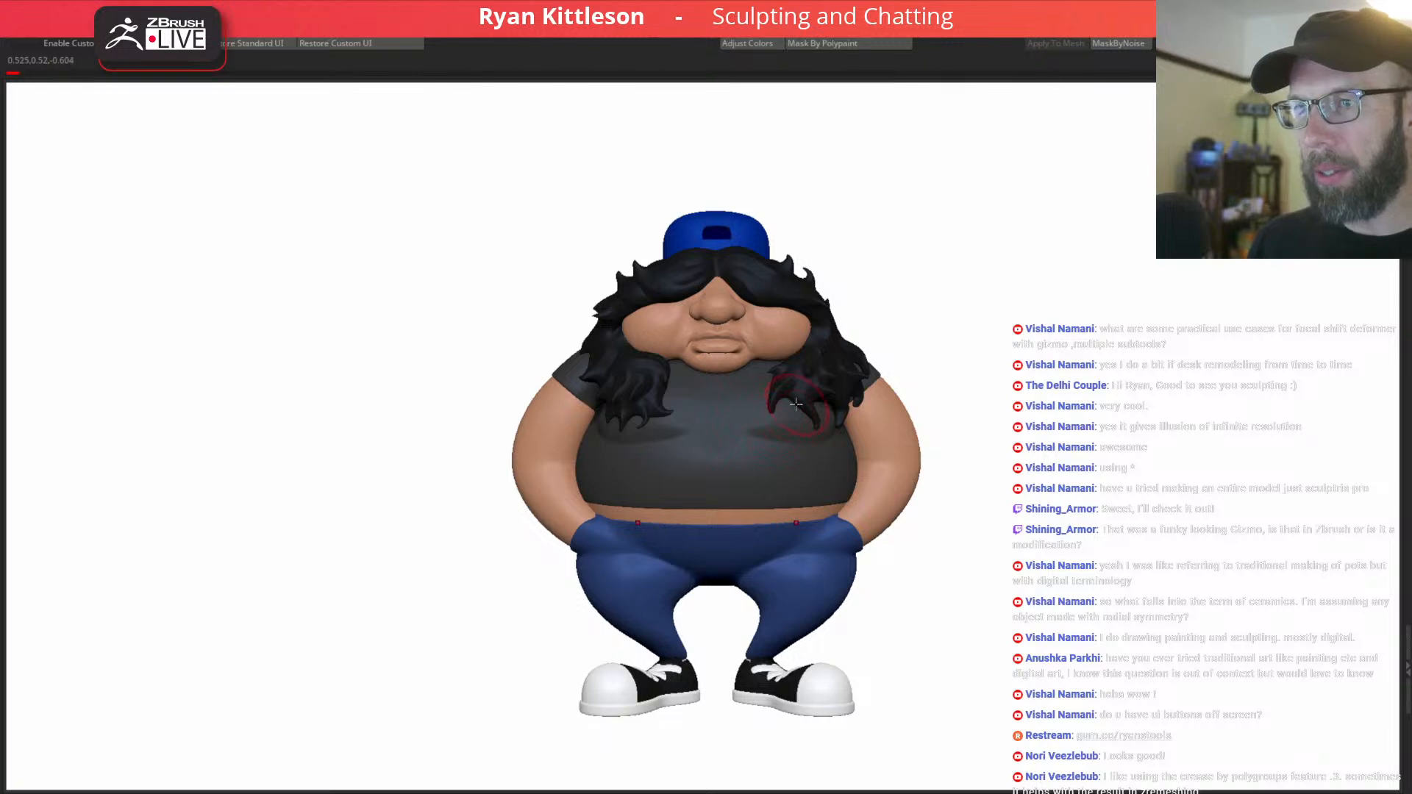
ctrl+right_drag(784, 553, 766, 622)
right_drag(710, 562, 690, 540)
mouse_move(721, 255)
alt+right_down()
mouse_move(677, 433)
mouse_move(844, 447)
alt+right_up()
drag(0, 22, 724, 111)
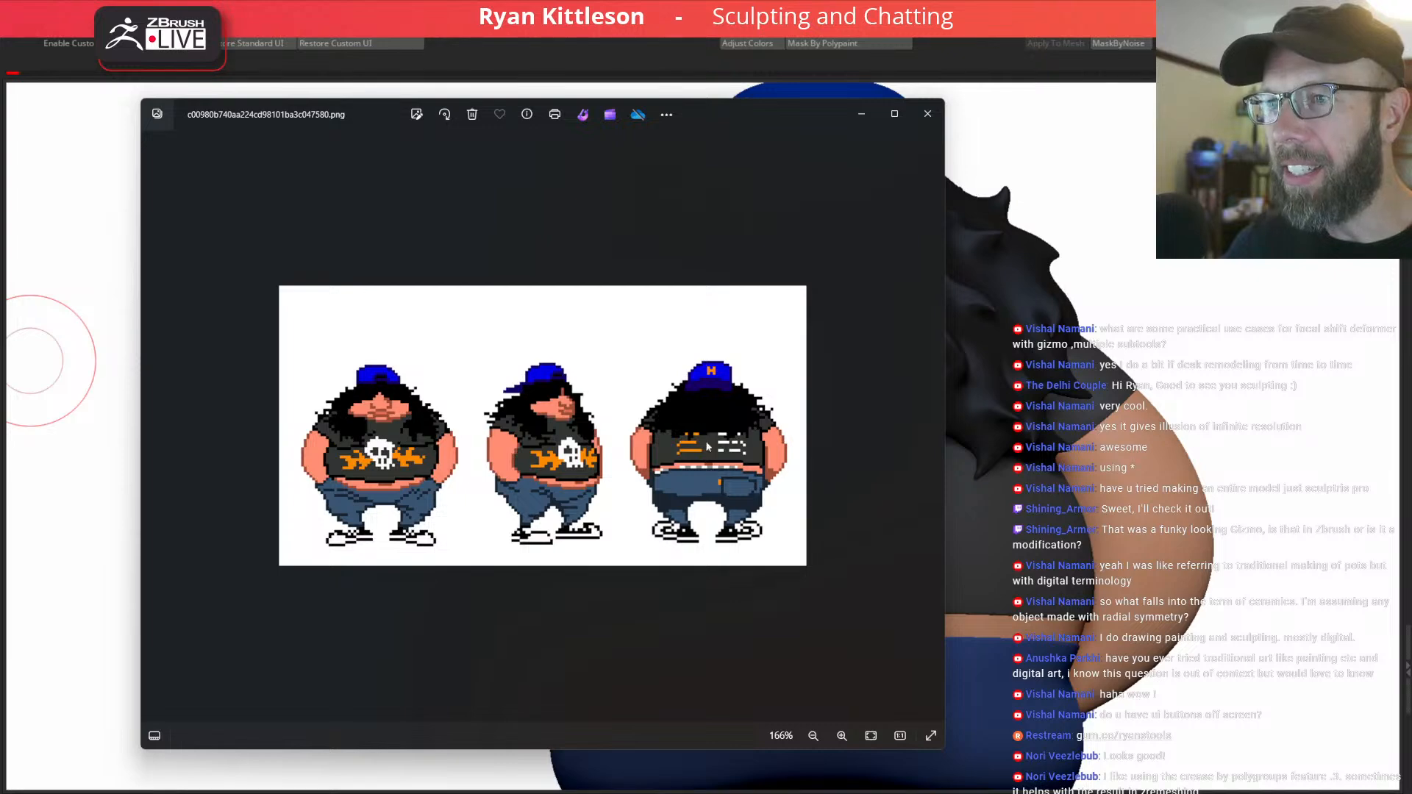
drag(720, 118, 0, 151)
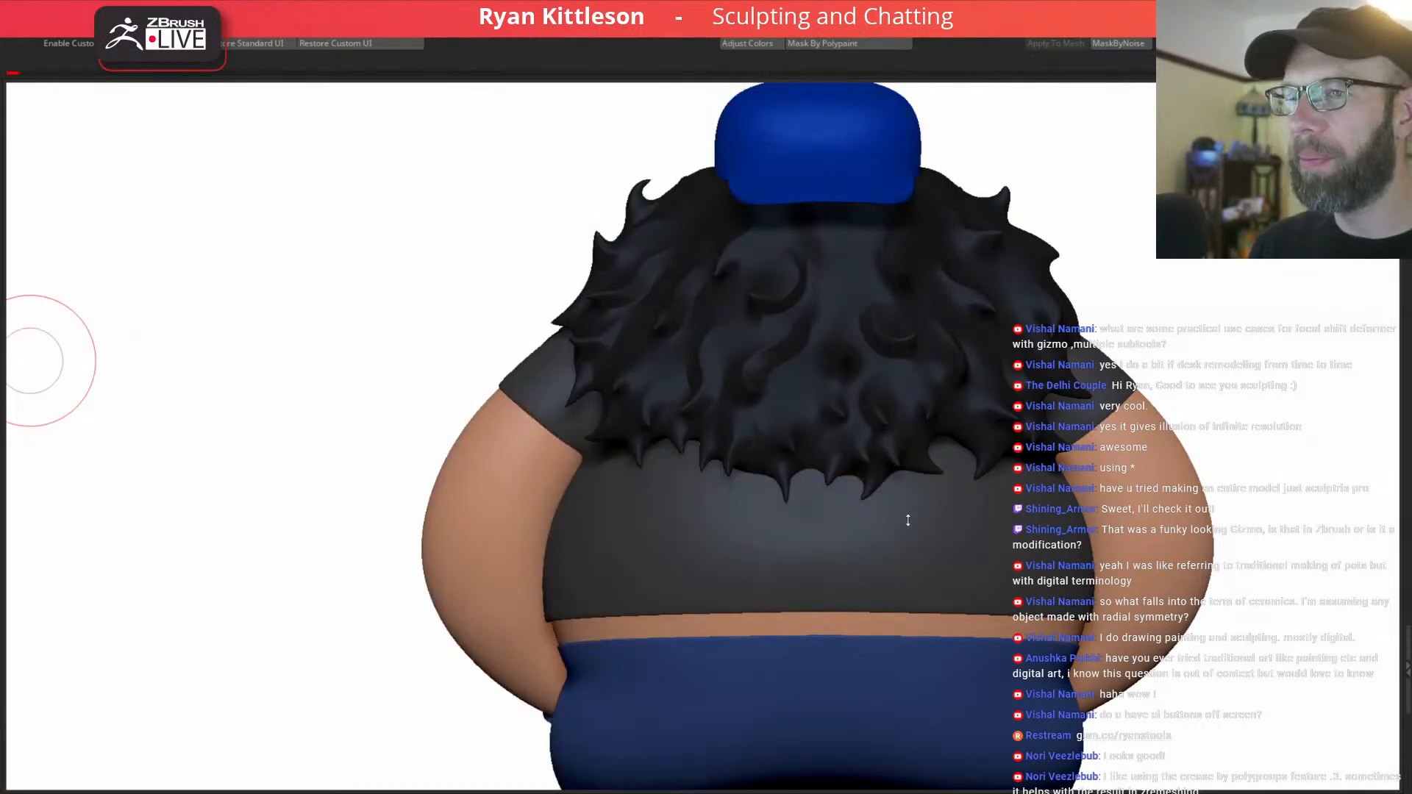
Make the skin subtool at the bare waist active, examine it against the pants' waistband, and turn off its wireframe.
alt+right_drag(870, 489, 801, 294)
right_drag(835, 356, 691, 353)
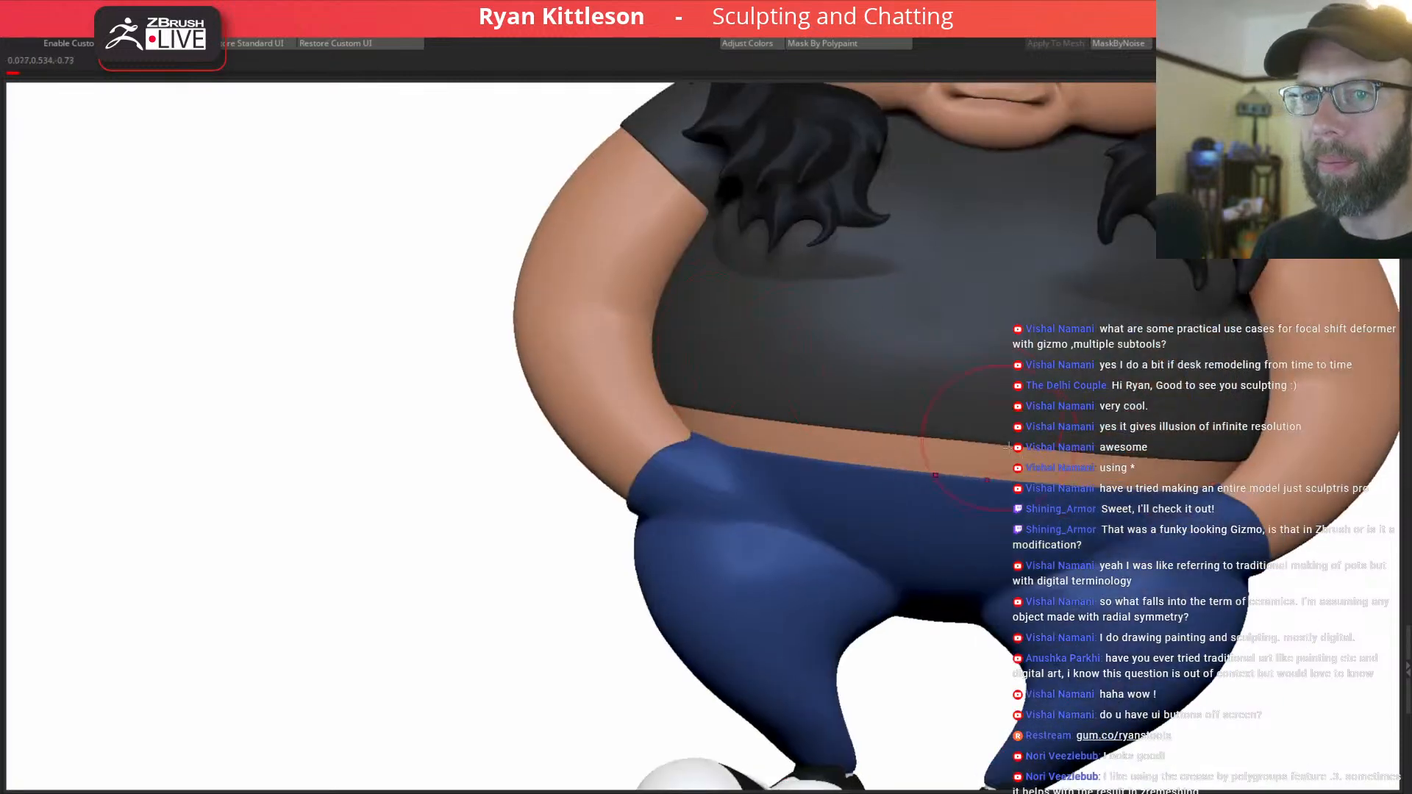
alt+click(998, 465)
key(alt+s)
key(alt+s)
right_drag(1011, 453, 1017, 459)
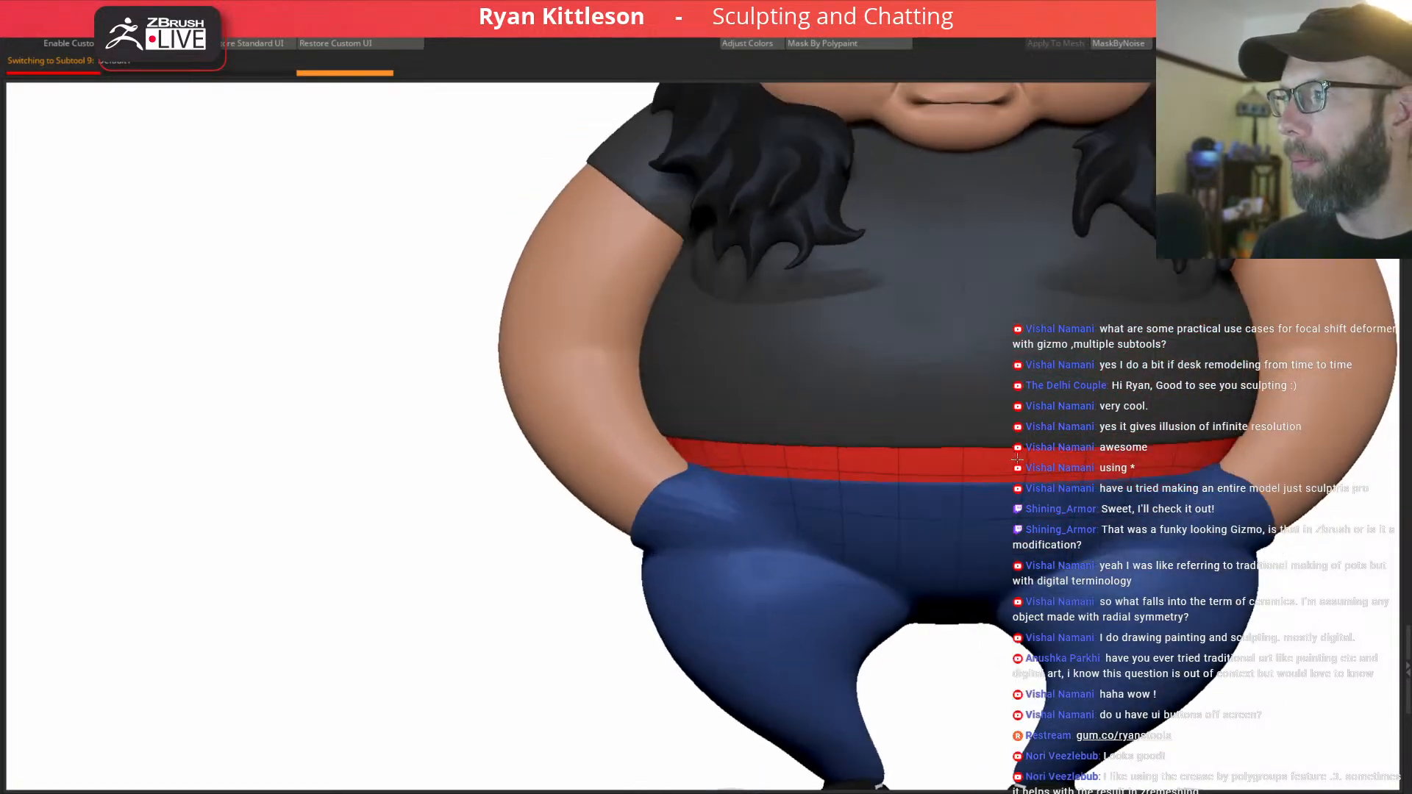
mouse_move(975, 410)
alt+right_down()
mouse_move(820, 459)
mouse_move(905, 435)
mouse_move(893, 356)
mouse_move(879, 383)
mouse_move(776, 382)
alt+right_up()
mouse_move(901, 441)
ctrl+right_down()
mouse_move(972, 484)
mouse_move(896, 466)
ctrl+right_up()
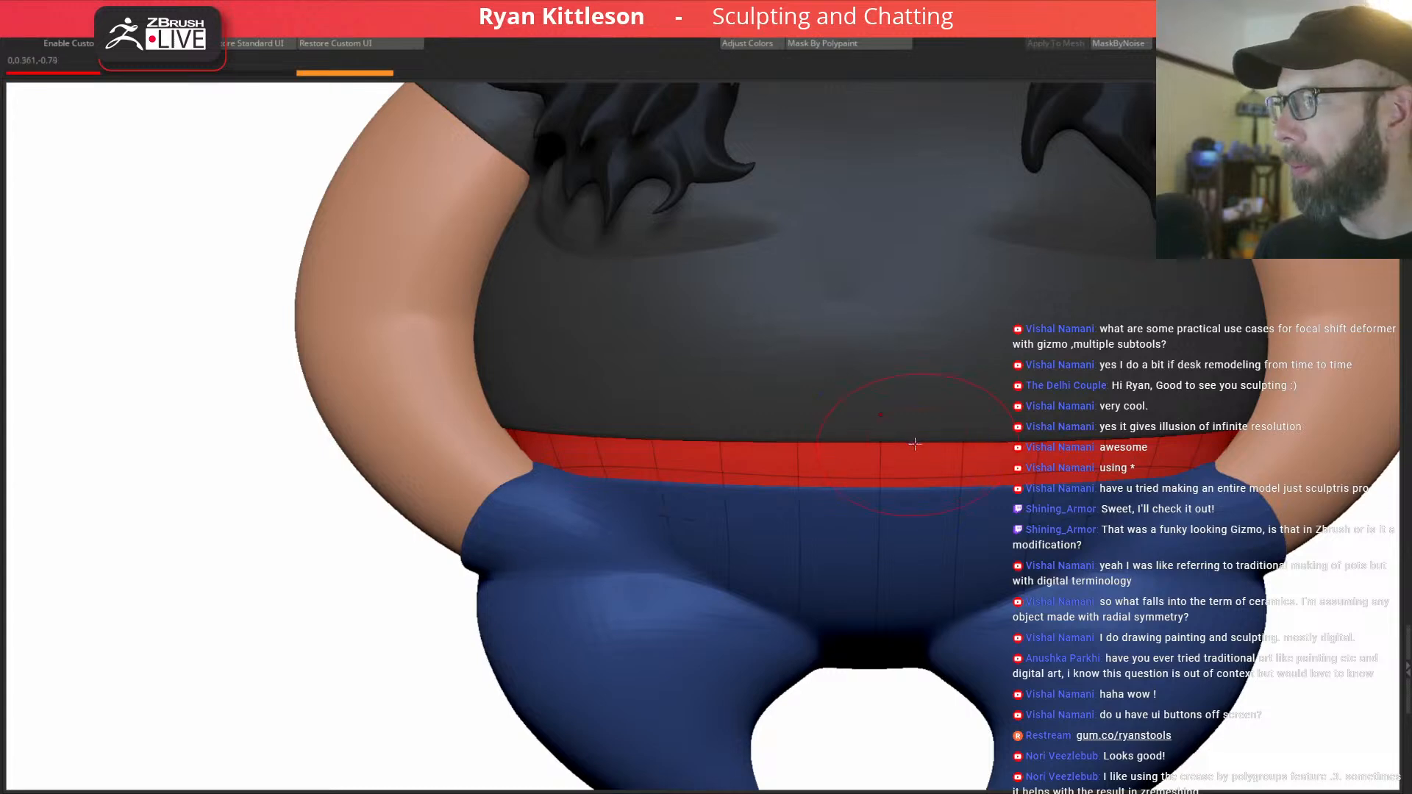
key(shift+f)
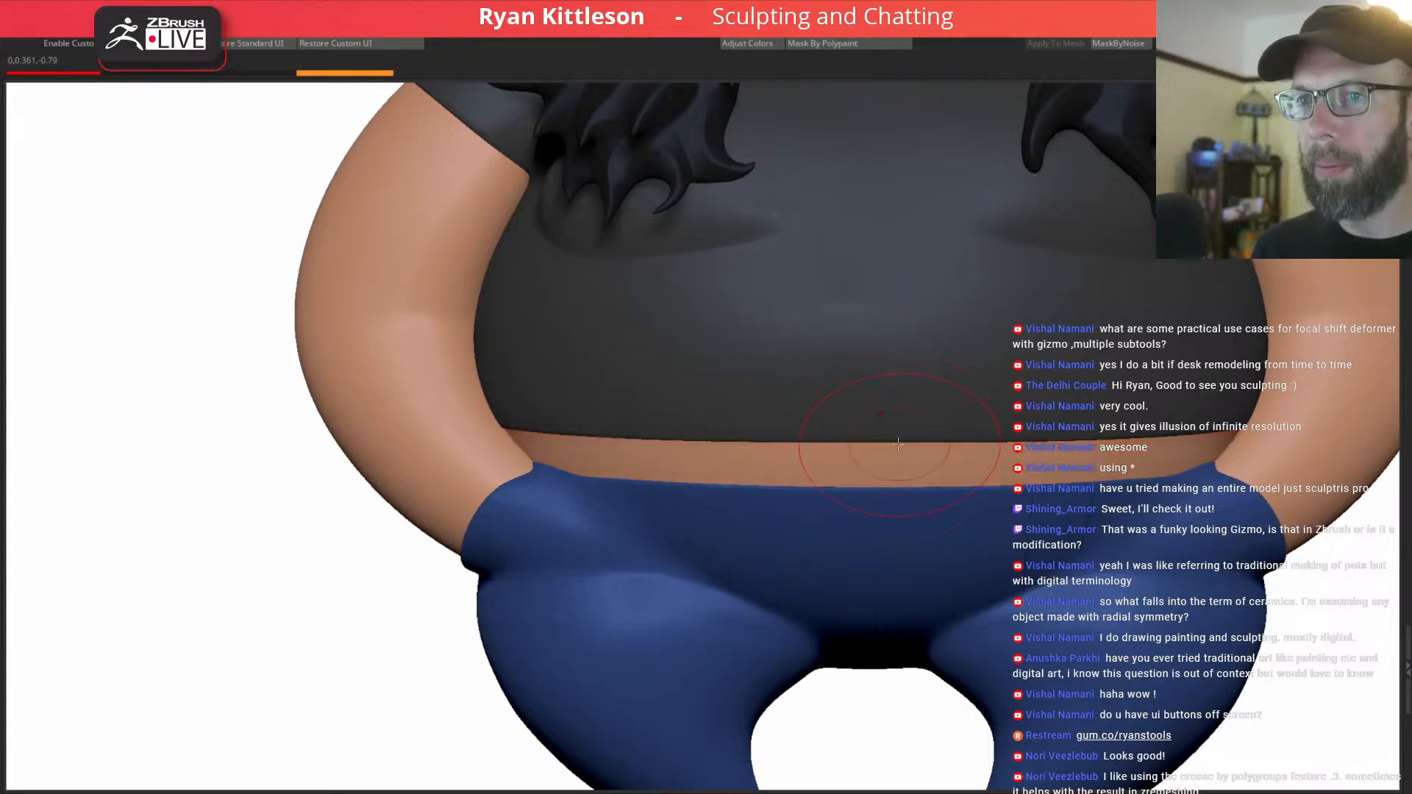
Inset the polygons at the front centre of the belly using the ZModeler Inset action on a single poly.
key(alt+s)
key(shift+f)
key(alt+s)
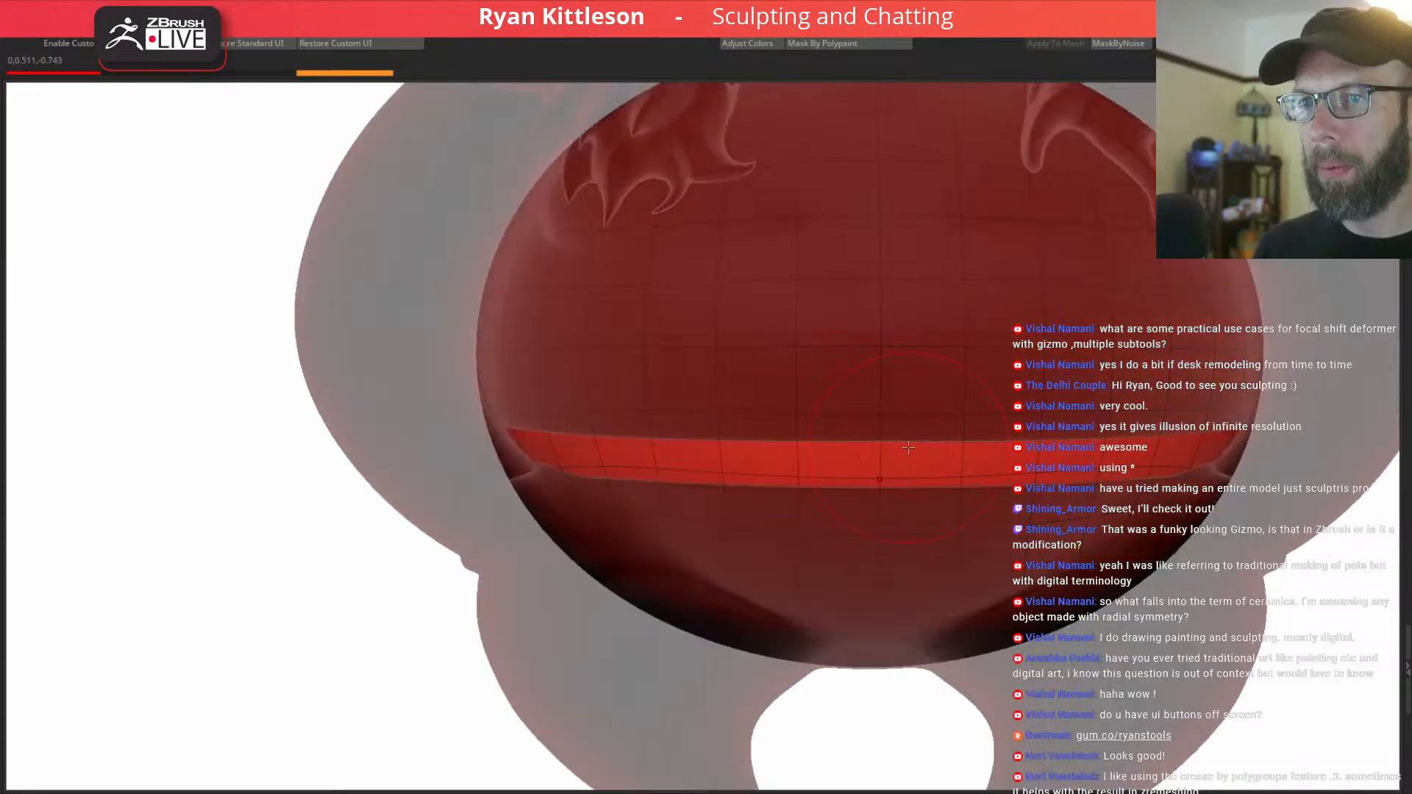
ctrl+right_drag(923, 451, 918, 452)
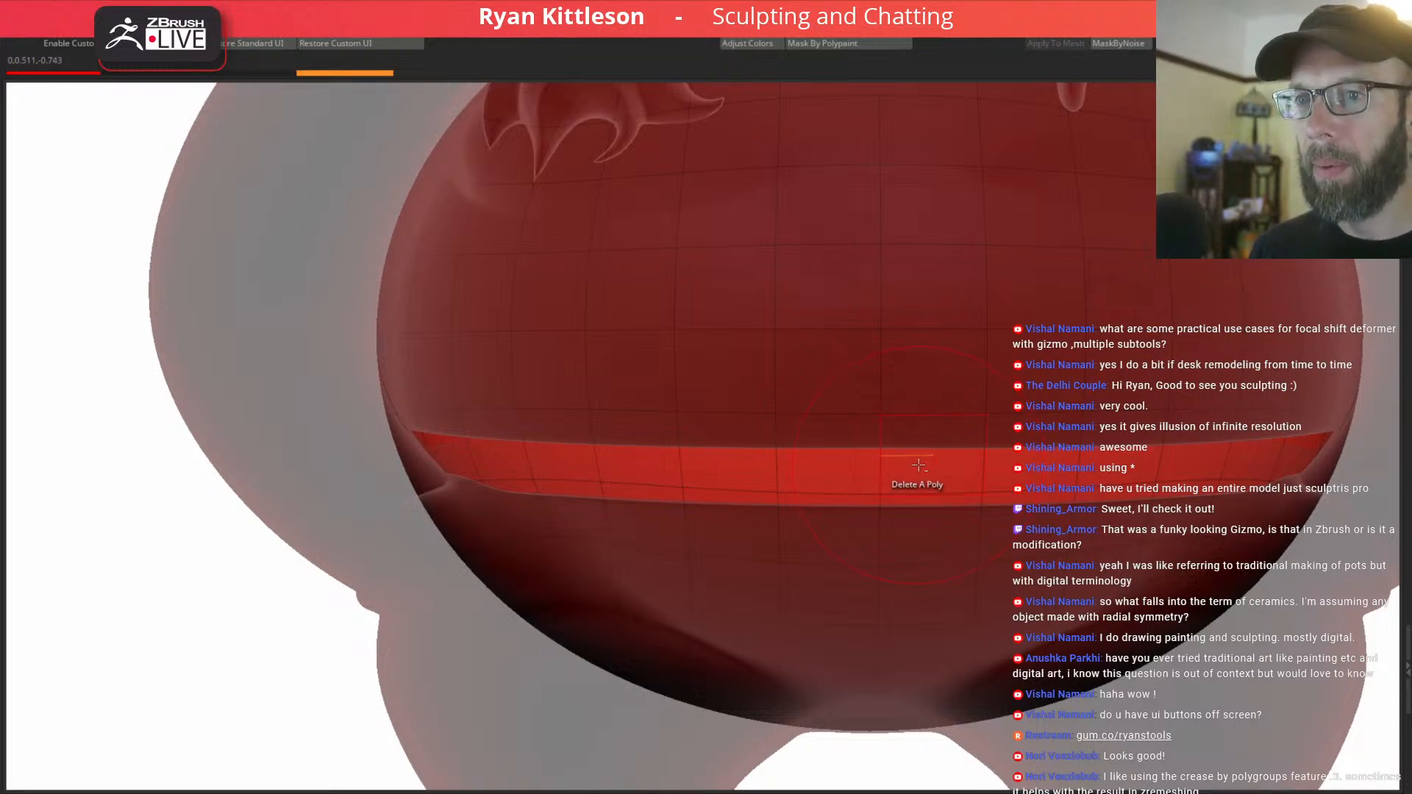
key(space)
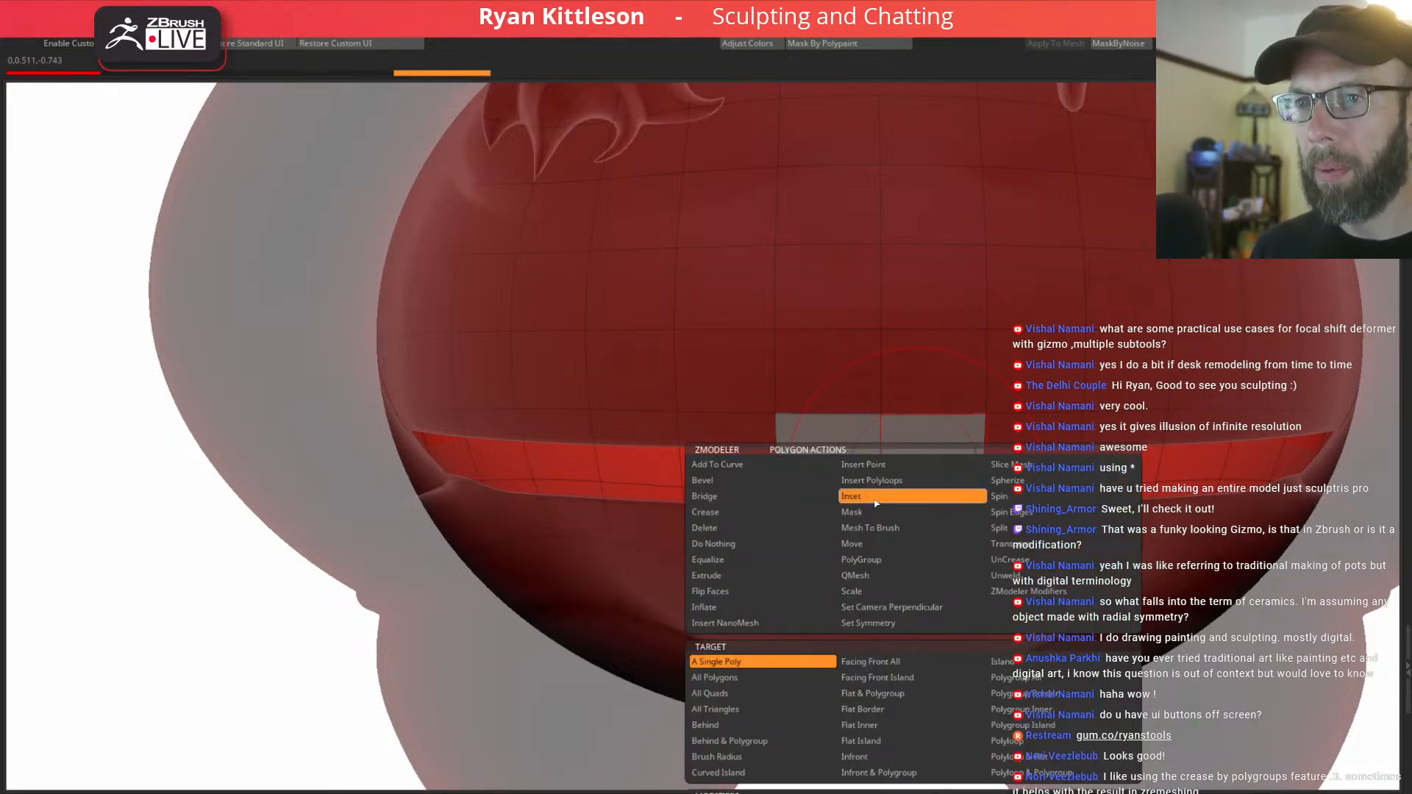
click(877, 562)
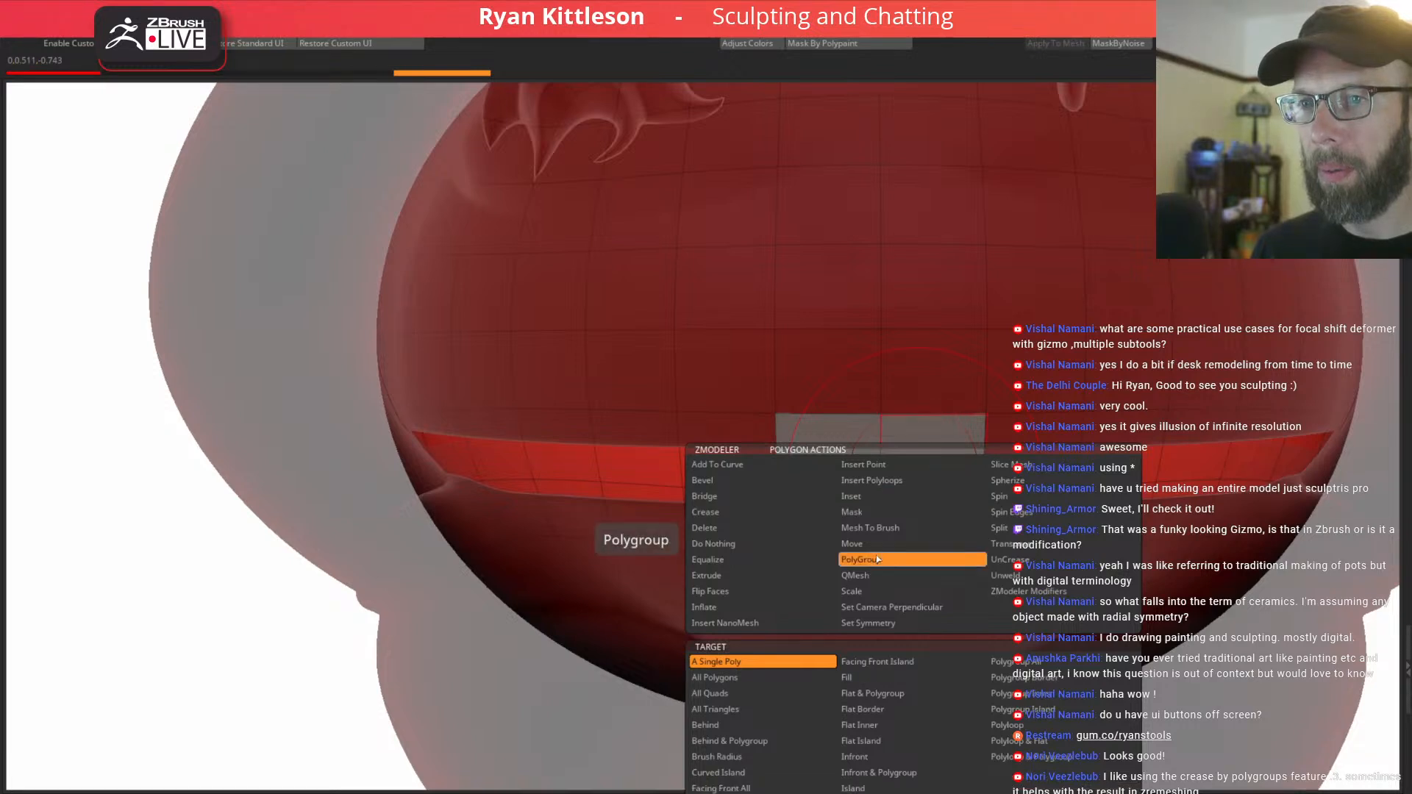
click(875, 497)
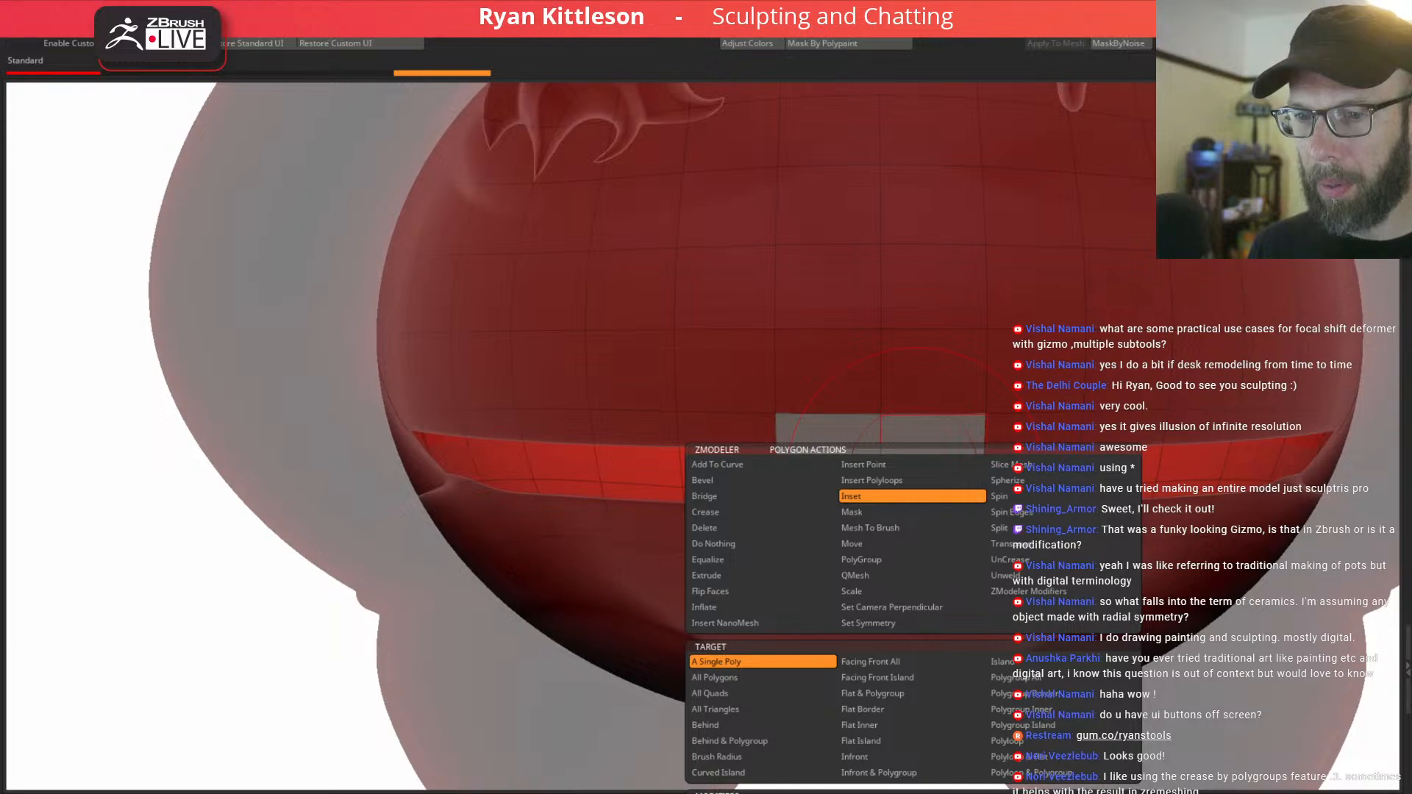
drag(933, 483, 908, 464)
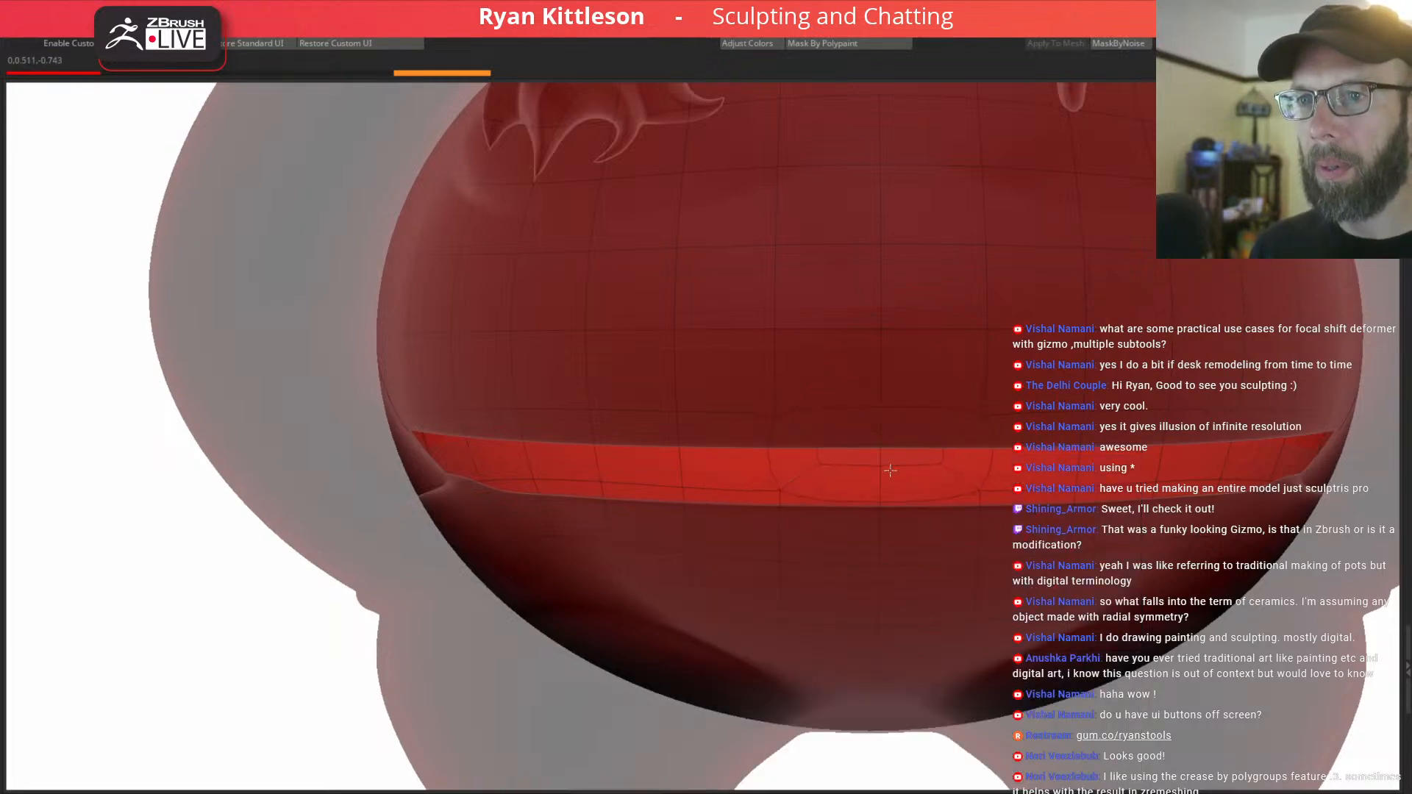
Isolate the inset belly polygons and narrow them horizontally to about 0.62 of their width with the Gizmo.
key(shift+d)
mouse_move(895, 457)
ctrl+right_down()
mouse_move(921, 467)
mouse_move(917, 445)
mouse_move(895, 456)
ctrl+right_up()
ctrl+shift+click(895, 456)
key(ctrl+shift+s)
key(ctrl+shift+i)
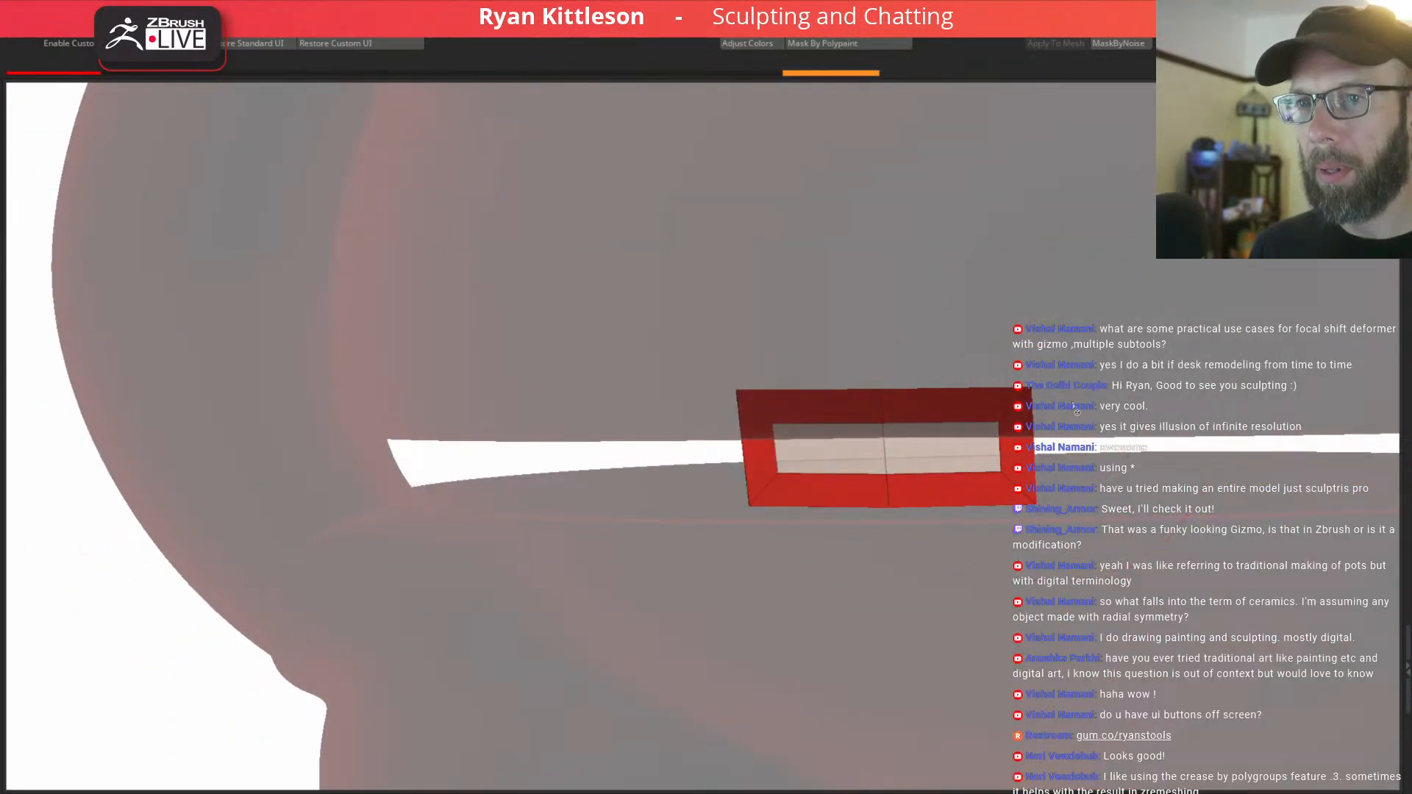
key(w)
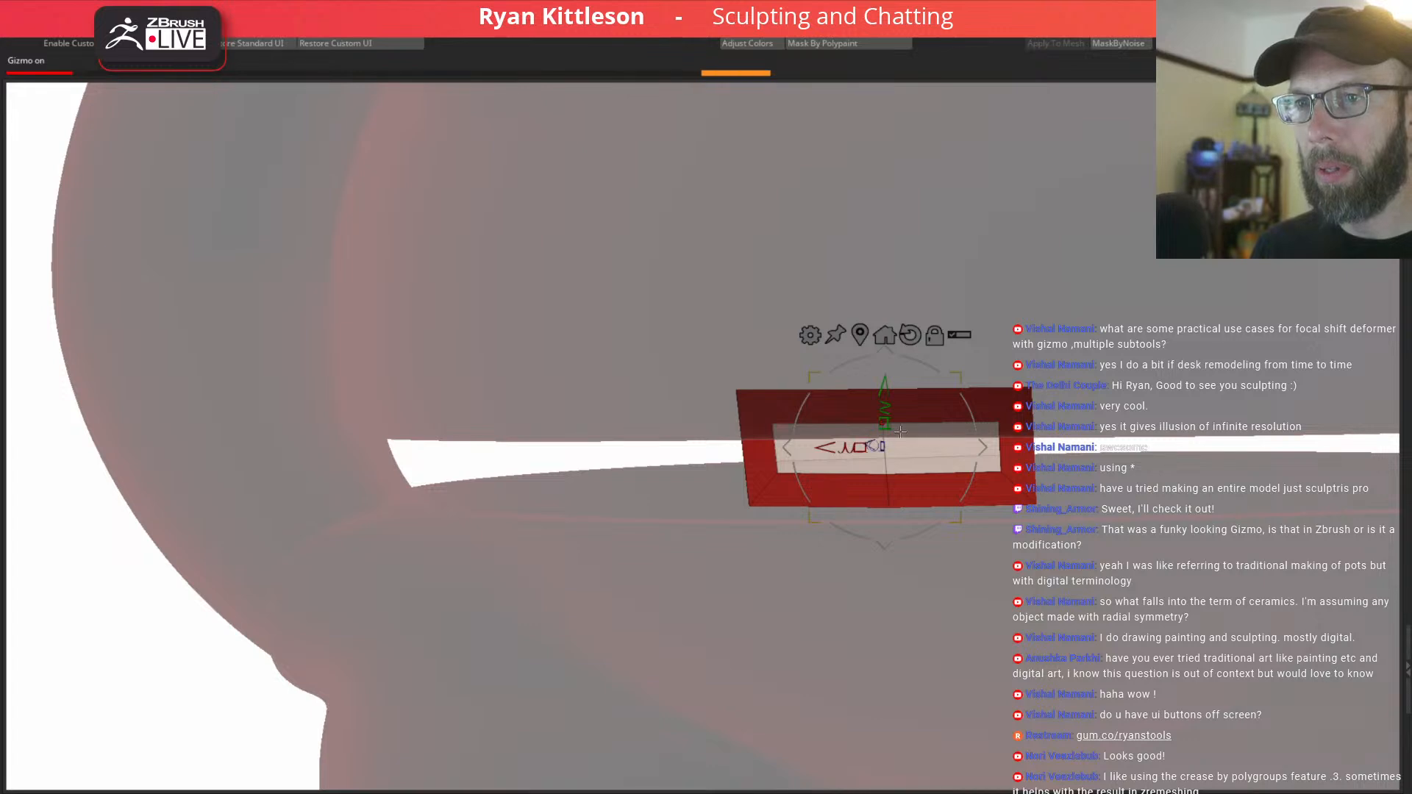
drag(862, 451, 886, 453)
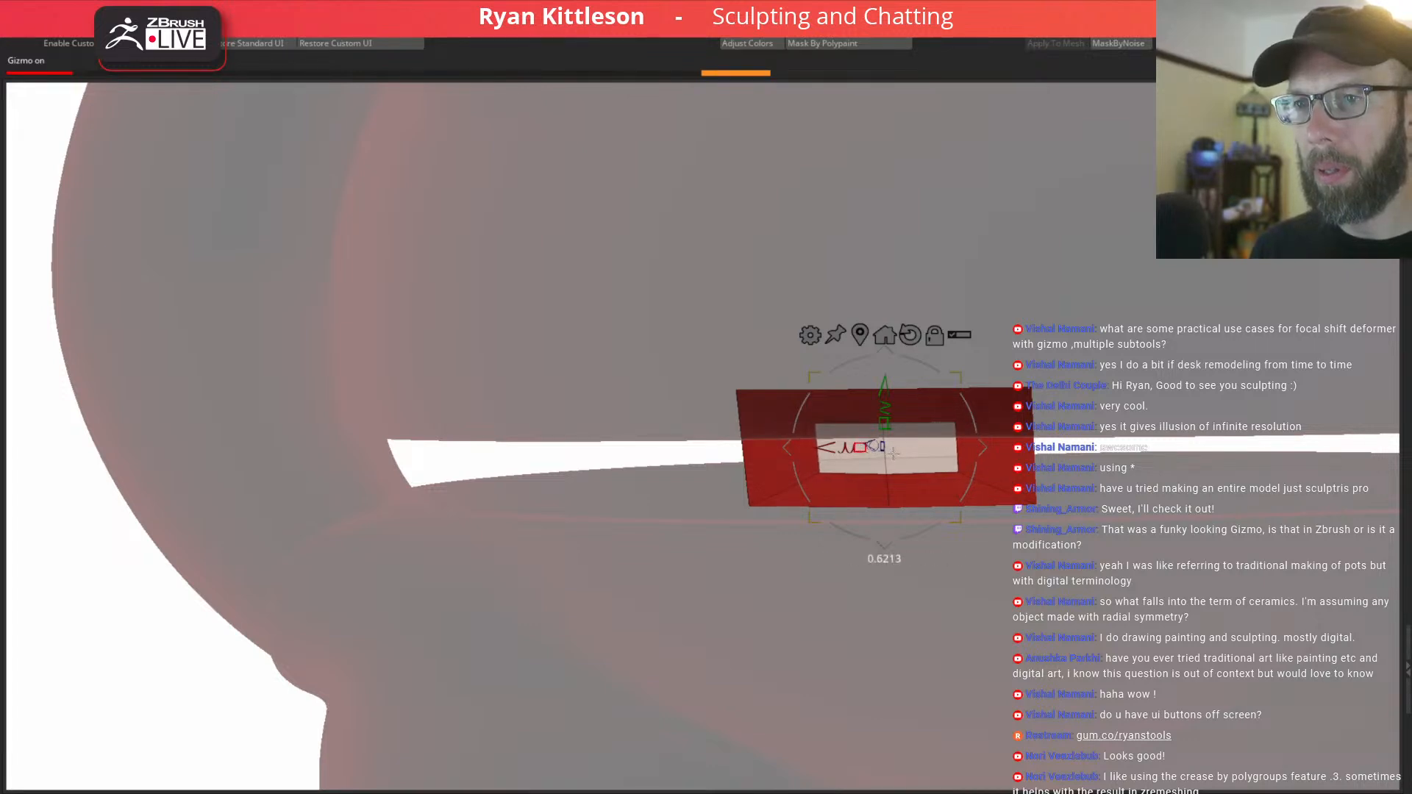
Extrude the narrowed inset polygons inward to form a belly button recess, and show the whole smoothed body again.
mouse_move(895, 454)
right_down()
mouse_move(985, 451)
mouse_move(909, 438)
right_up()
key(q)
key(space)
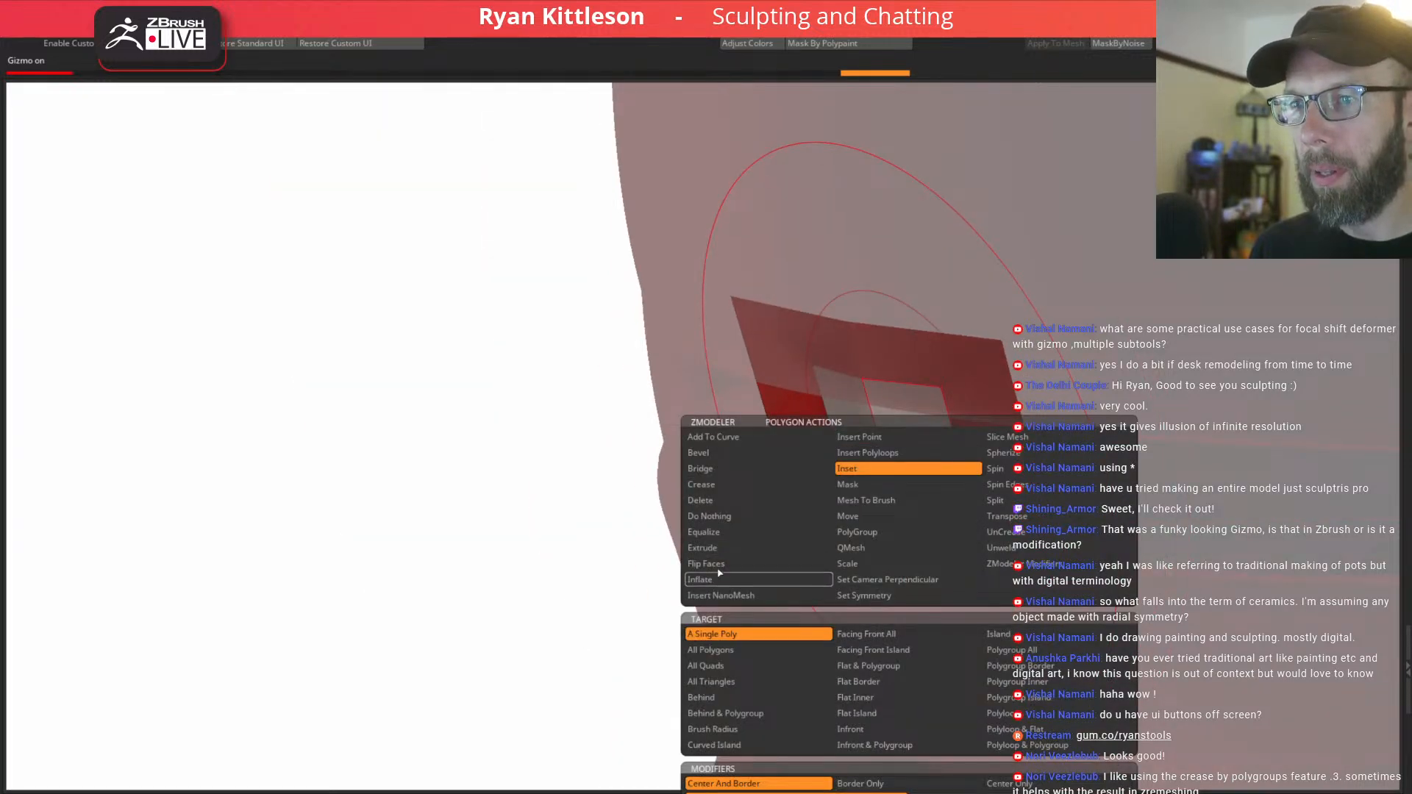
click(712, 548)
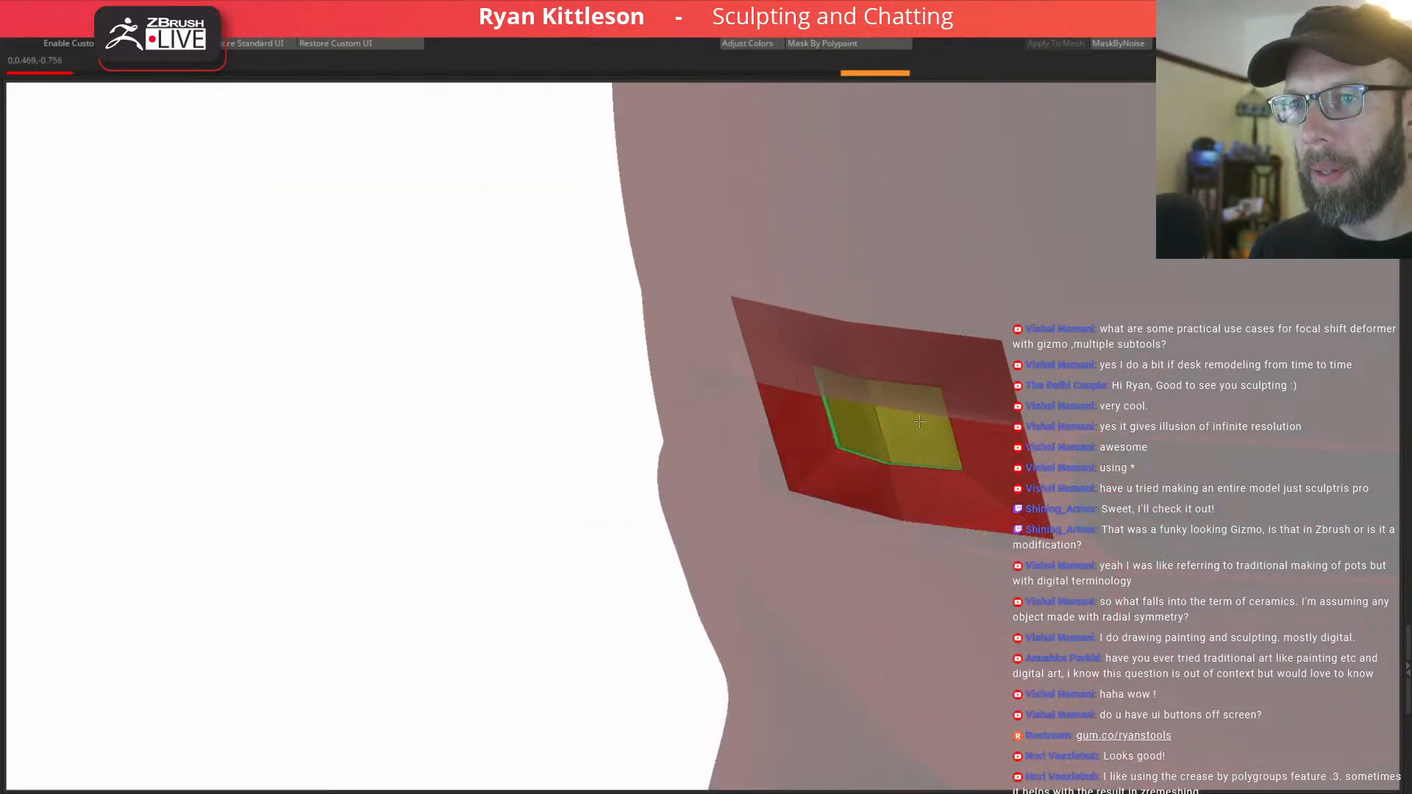
drag(954, 404, 954, 409)
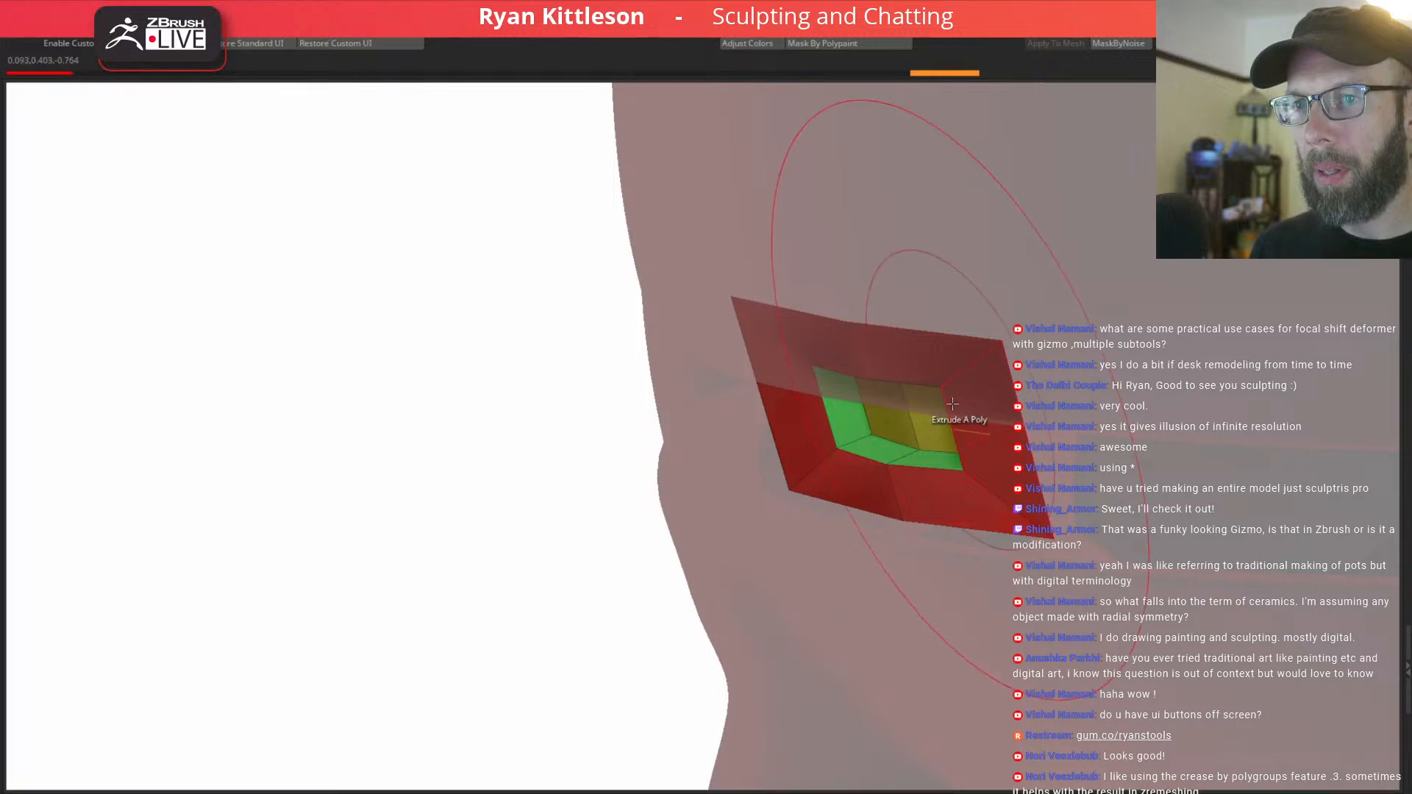
ctrl+shift+click(535, 523)
key(d)
key(shift+f)
Examine the belly button in the gap between shirt and trousers on the full character from several angles.
right_drag(757, 473, 734, 225)
ctrl+right_drag(974, 389, 555, 180)
key(shift+f)
key(shift+d)
key(d)
key(shift+f)
right_drag(986, 394, 964, 295)
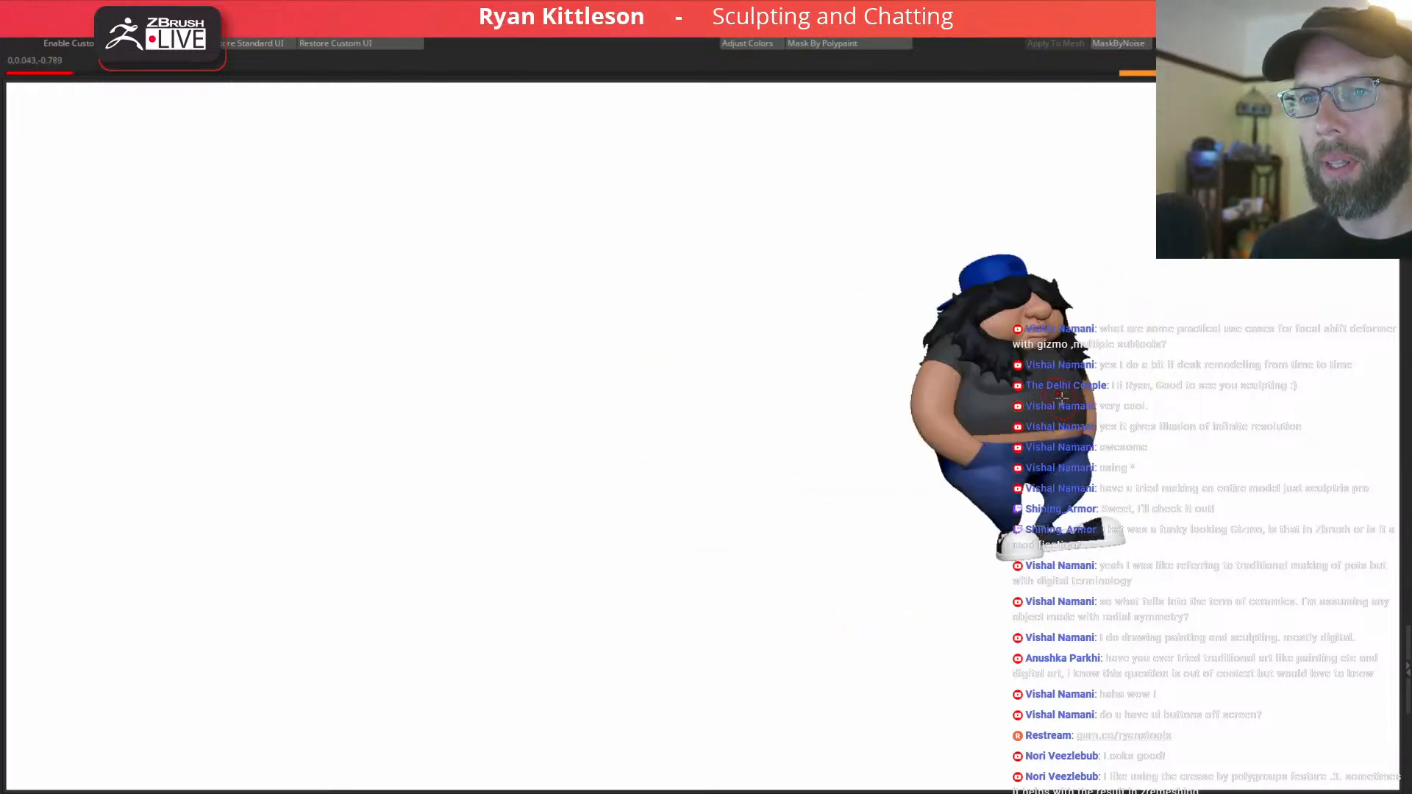
right_drag(1059, 397, 998, 389)
ctrl+right_drag(1070, 421, 953, 284)
click(905, 790)
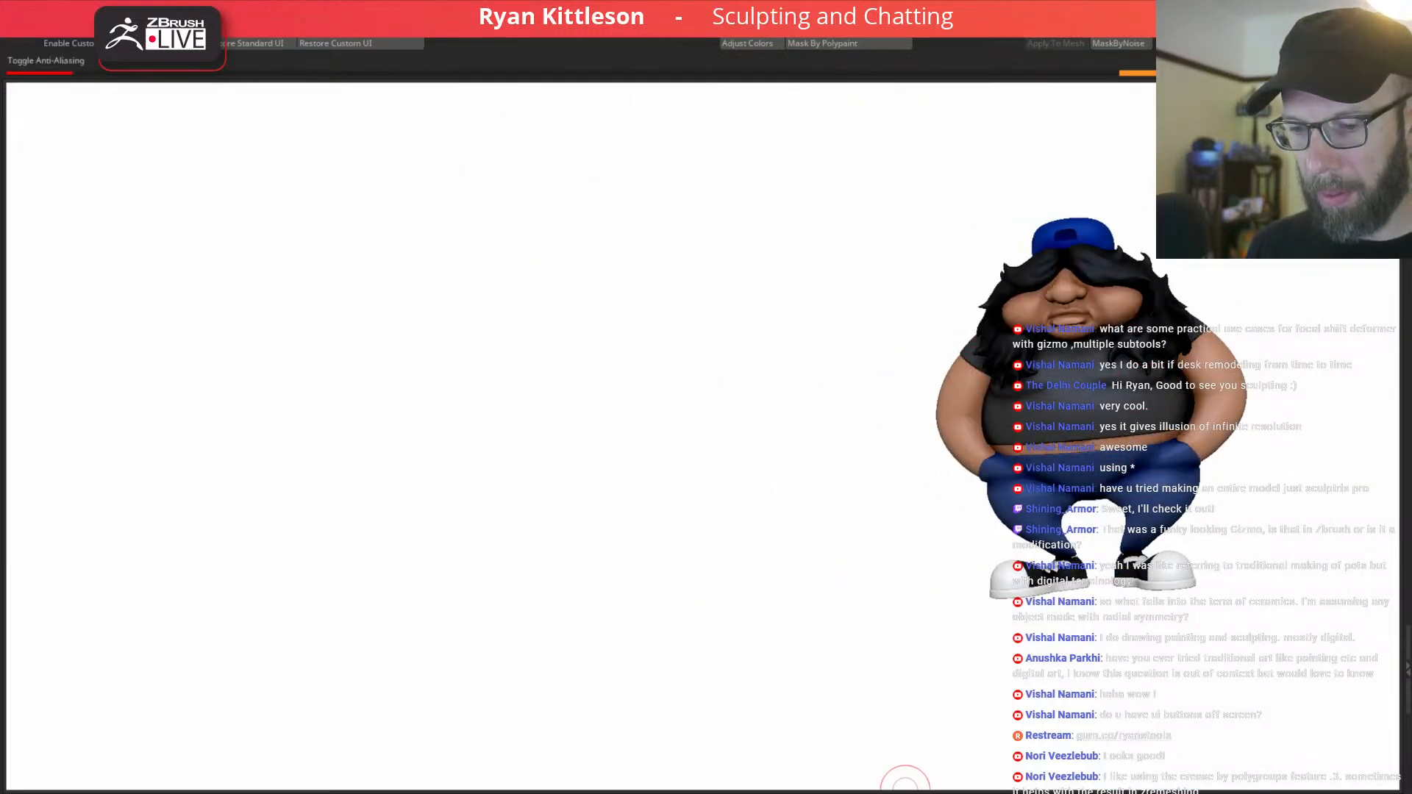
right_drag(930, 471, 972, 517)
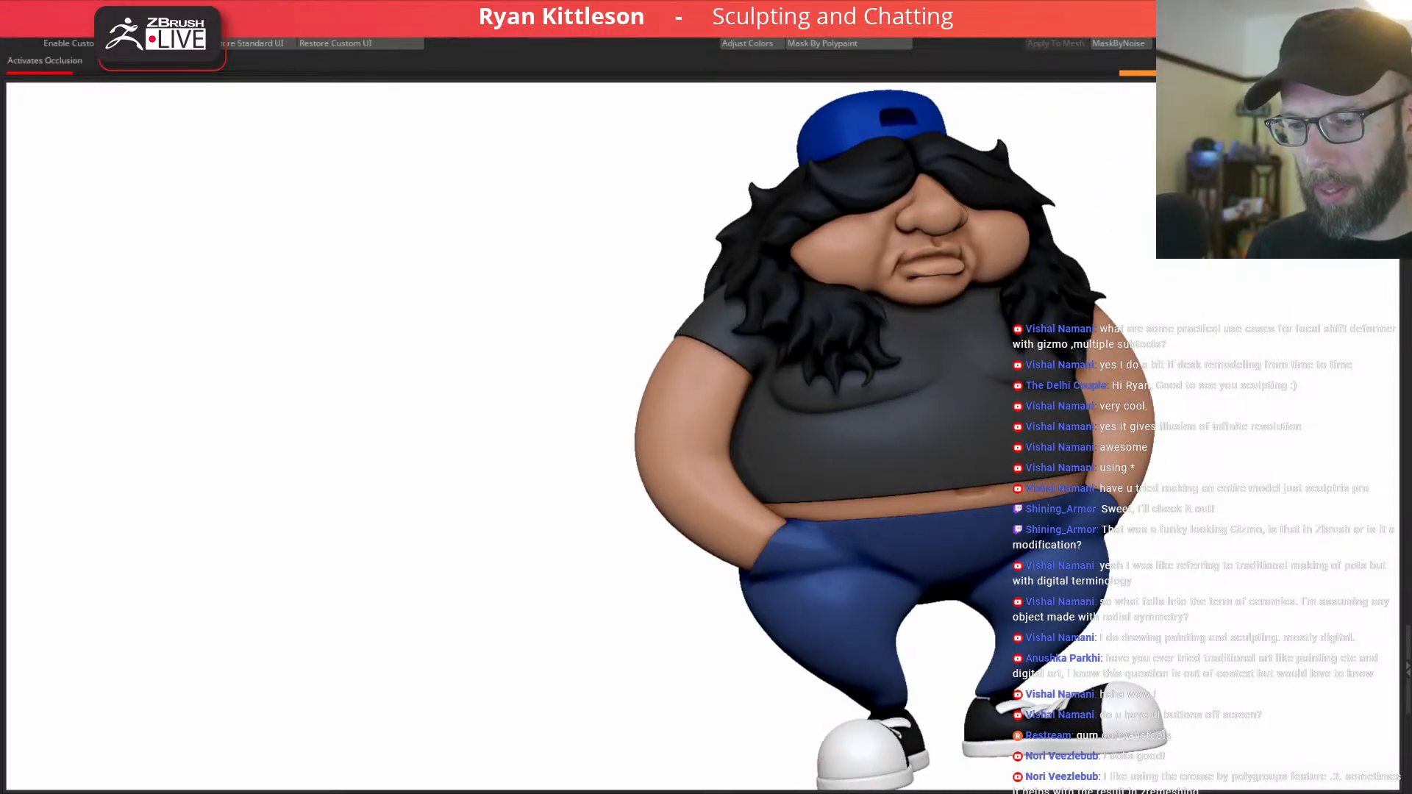
click(837, 793)
right_drag(932, 467, 1236, 625)
Isolate the body with its wireframe and reshape the belly button recess by moving its middle points.
key(shift+f)
key(alt+s)
right_drag(875, 485, 917, 469)
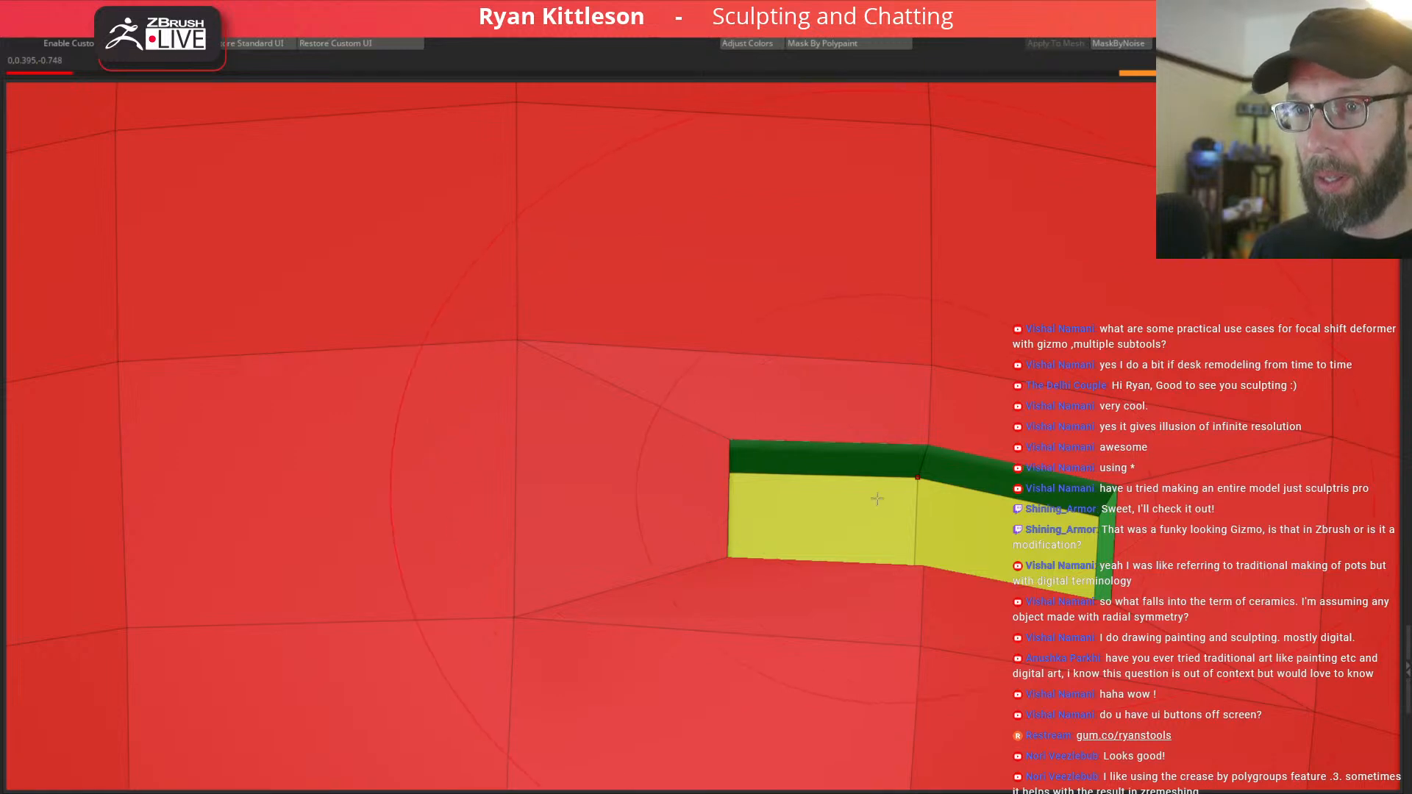
key(space)
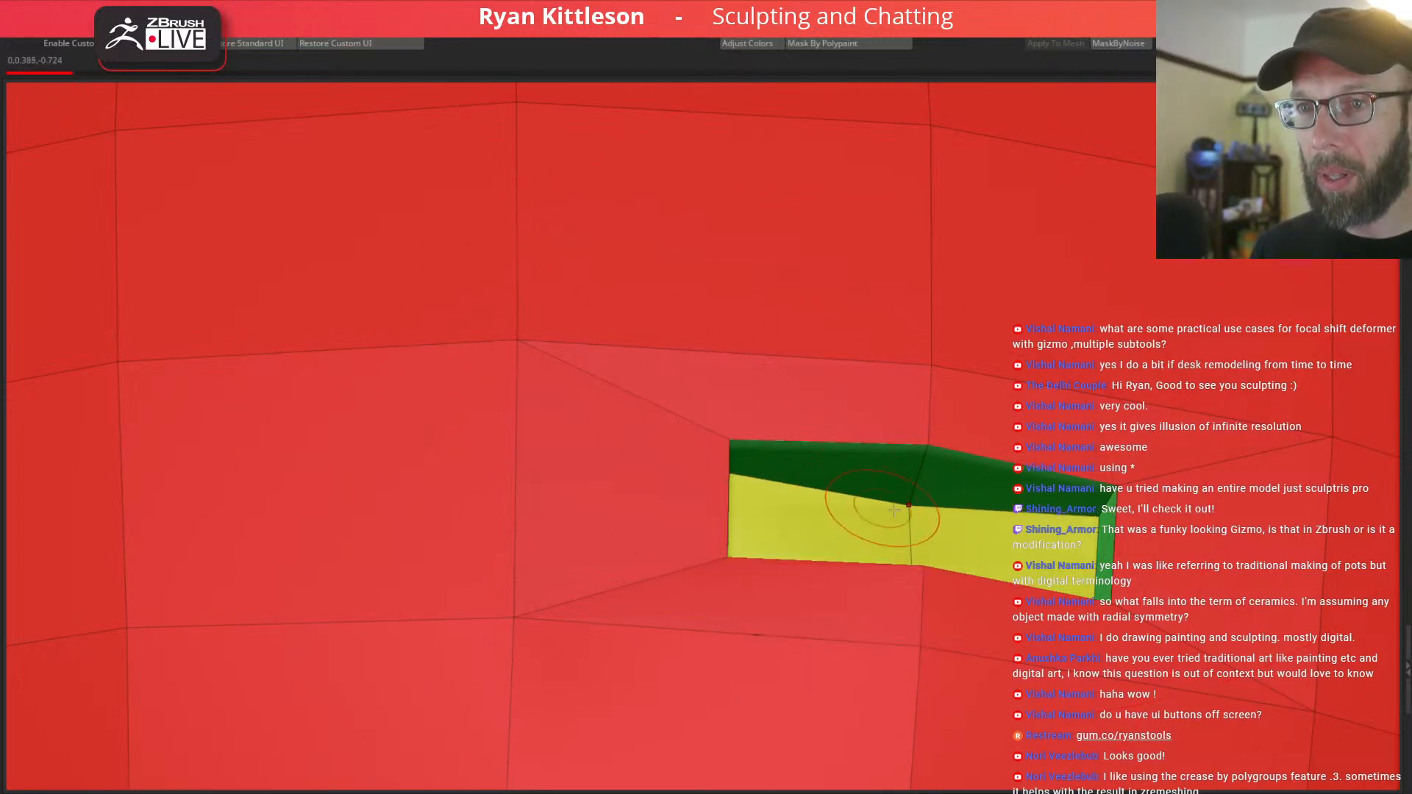
right_drag(878, 508, 907, 601)
right_drag(800, 599, 773, 581)
drag(906, 641, 895, 582)
mouse_move(895, 580)
right_down()
mouse_move(882, 508)
mouse_move(895, 614)
mouse_move(871, 442)
mouse_move(903, 502)
mouse_move(971, 561)
mouse_move(874, 476)
right_up()
key(d)
key(shift+f)
key(shift+f)
key(shift+d)
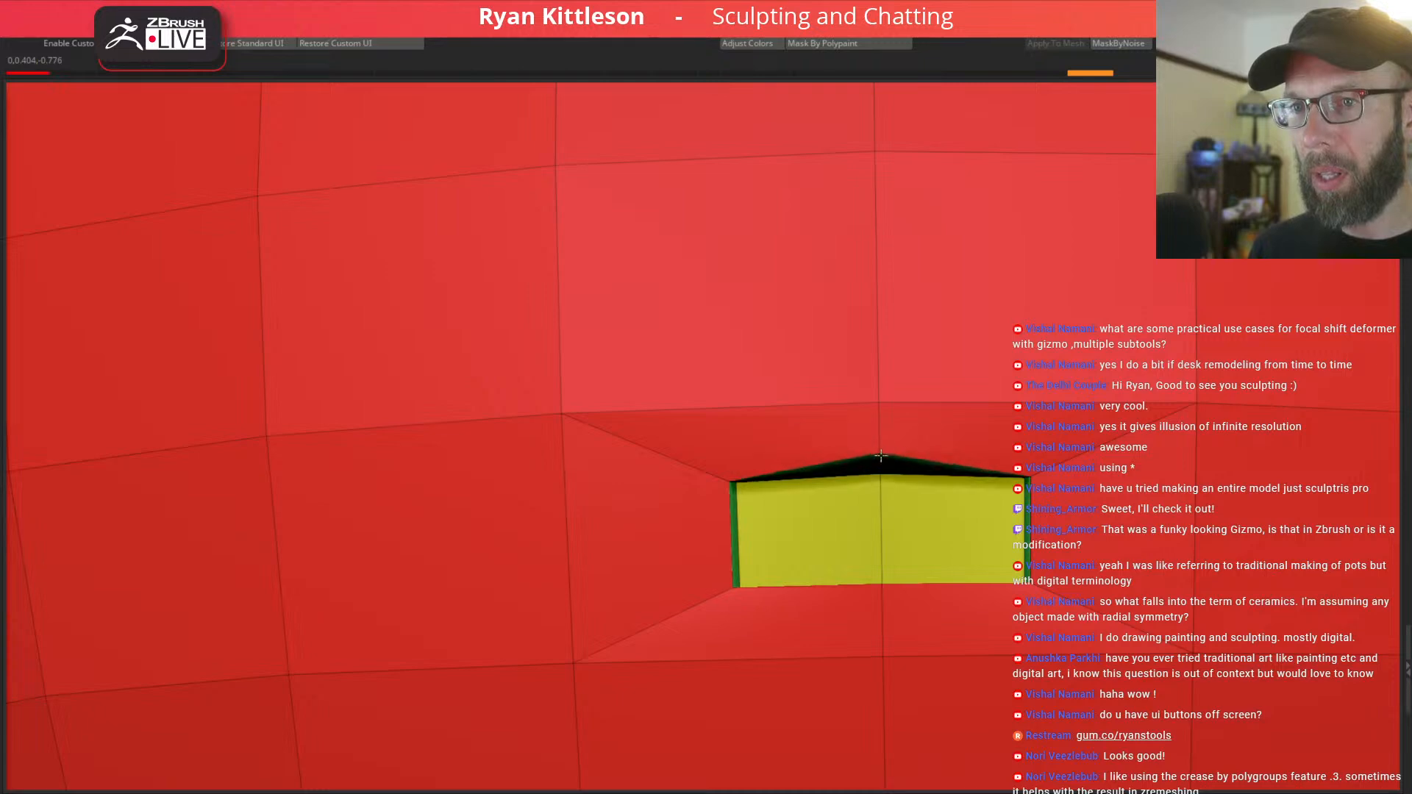
Check how the reshaped belly button looks smoothed, both on the isolated body and on the full character.
right_drag(912, 555, 621, 333)
key(d)
key(shift+f)
key(alt+s)
ctrl+right_drag(1031, 475, 1057, 401)
key(alt+s)
ctrl+right_drag(845, 514, 903, 536)
Crease the vertical centre edge of the lower back with the ZModeler Crease edge action.
key(alt+s)
key(alt+t)
key(shift+f)
key(shift+d)
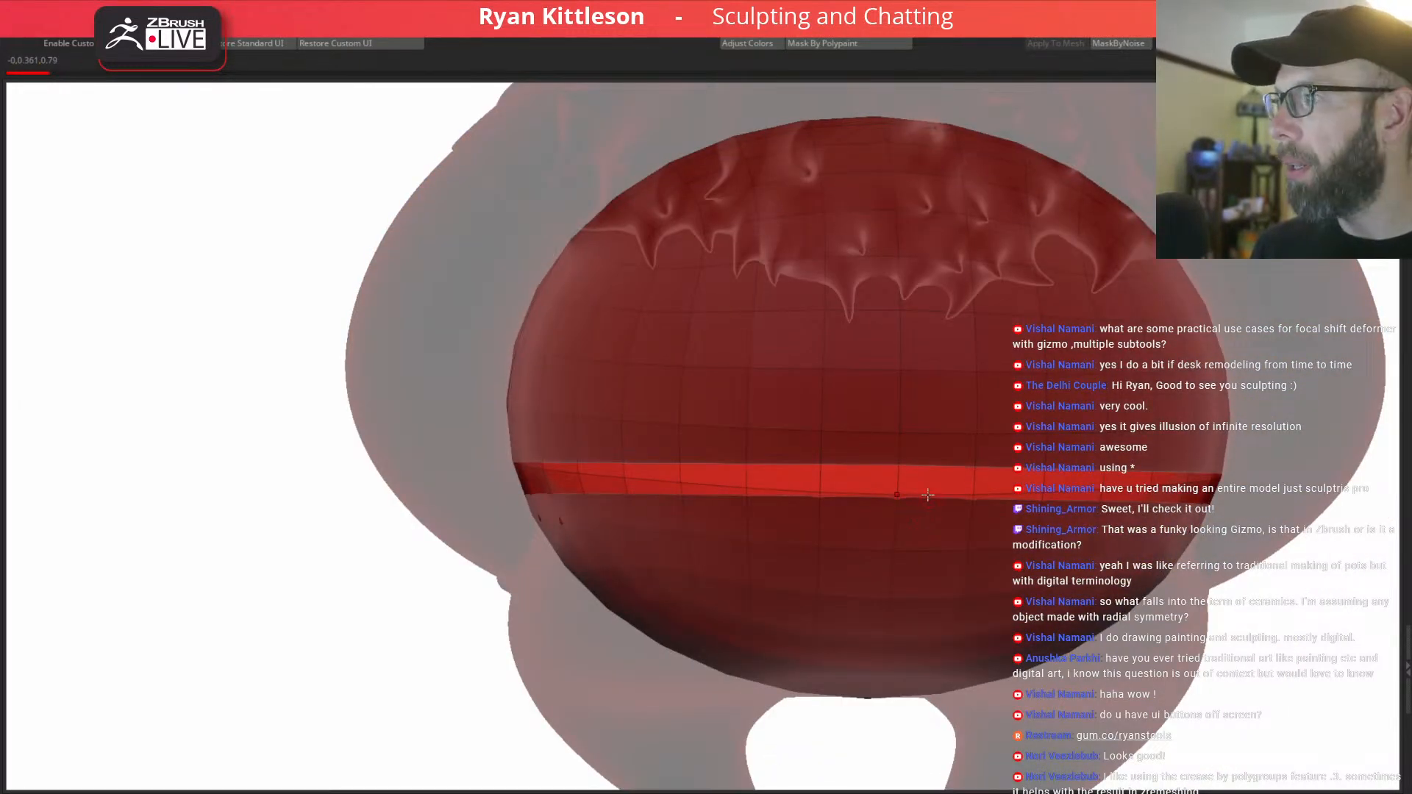
ctrl+right_drag(987, 440, 958, 487)
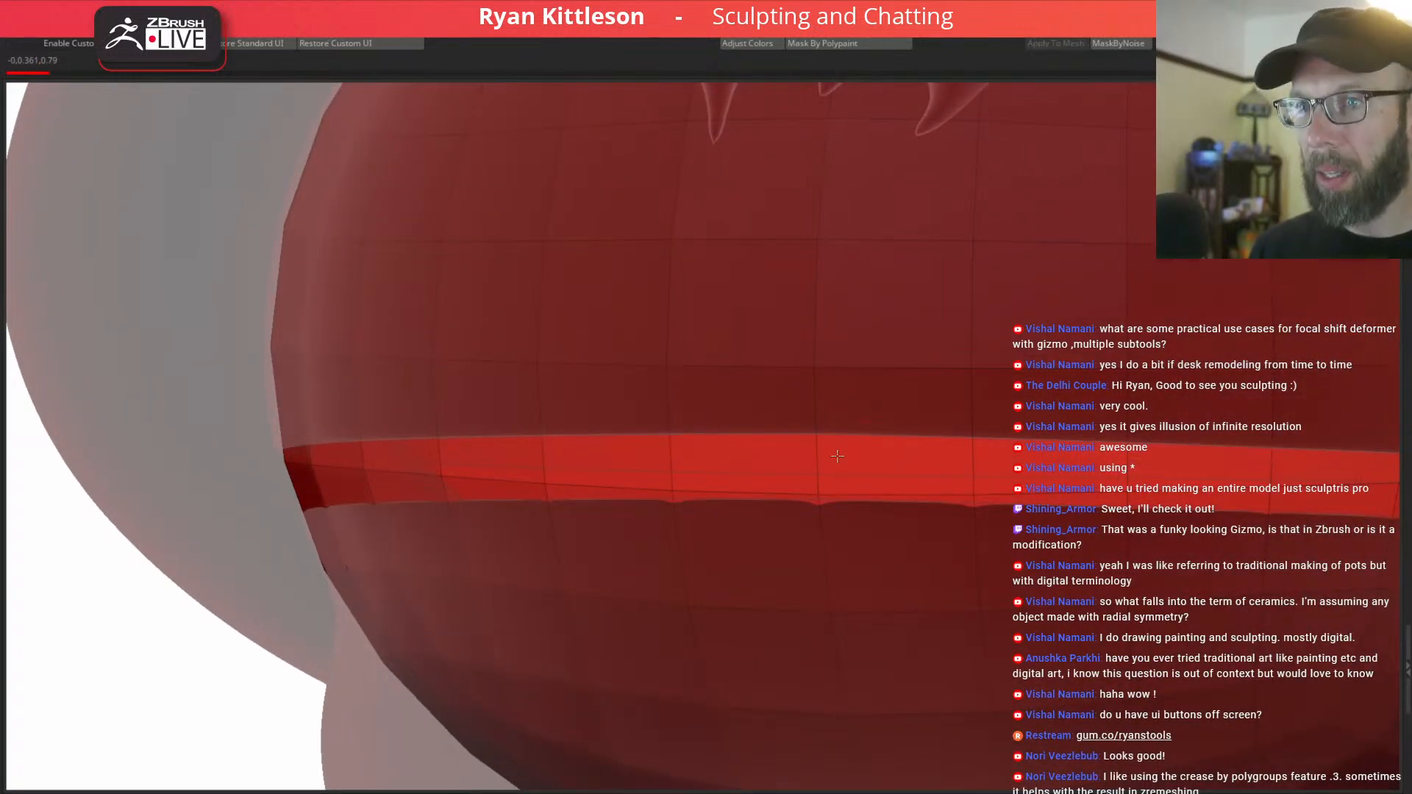
key(space)
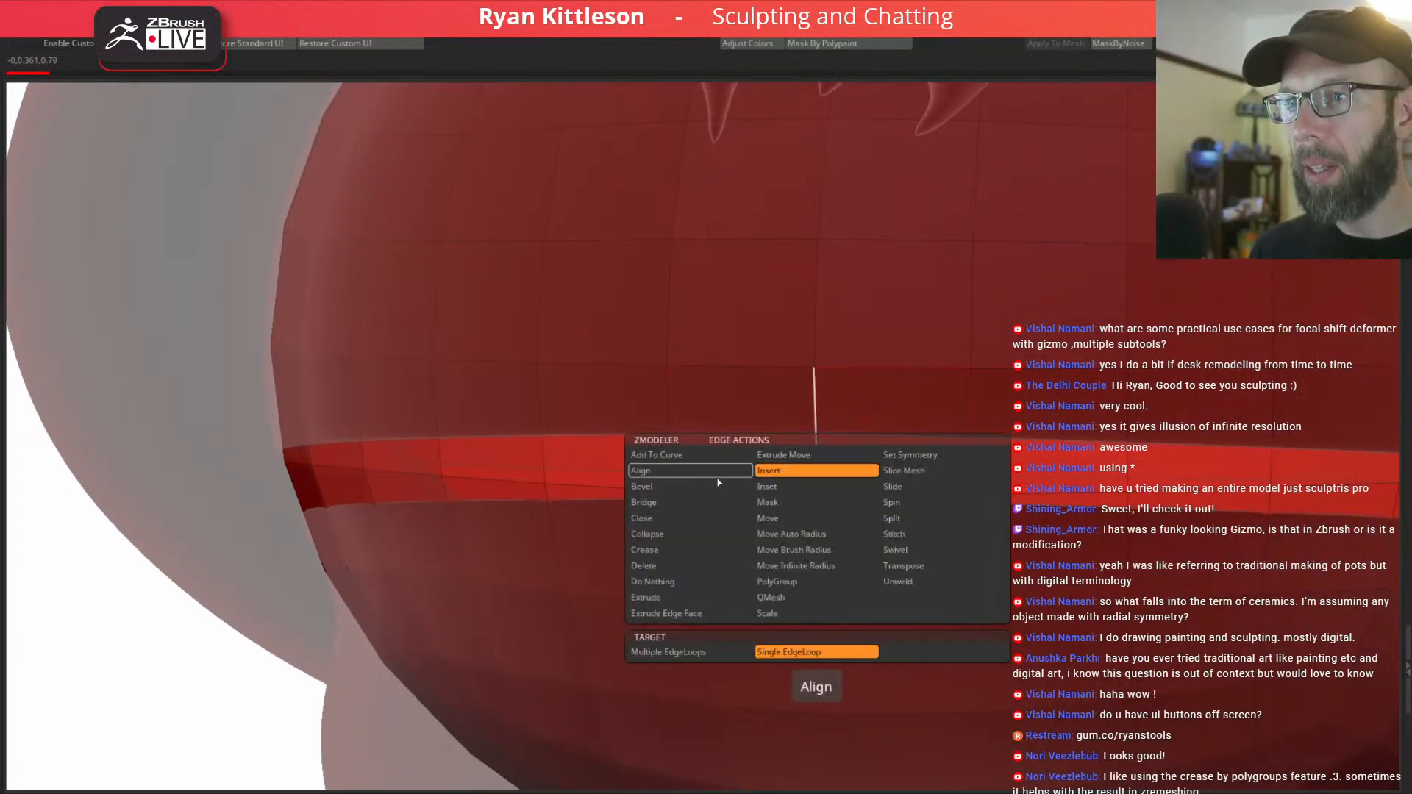
click(659, 552)
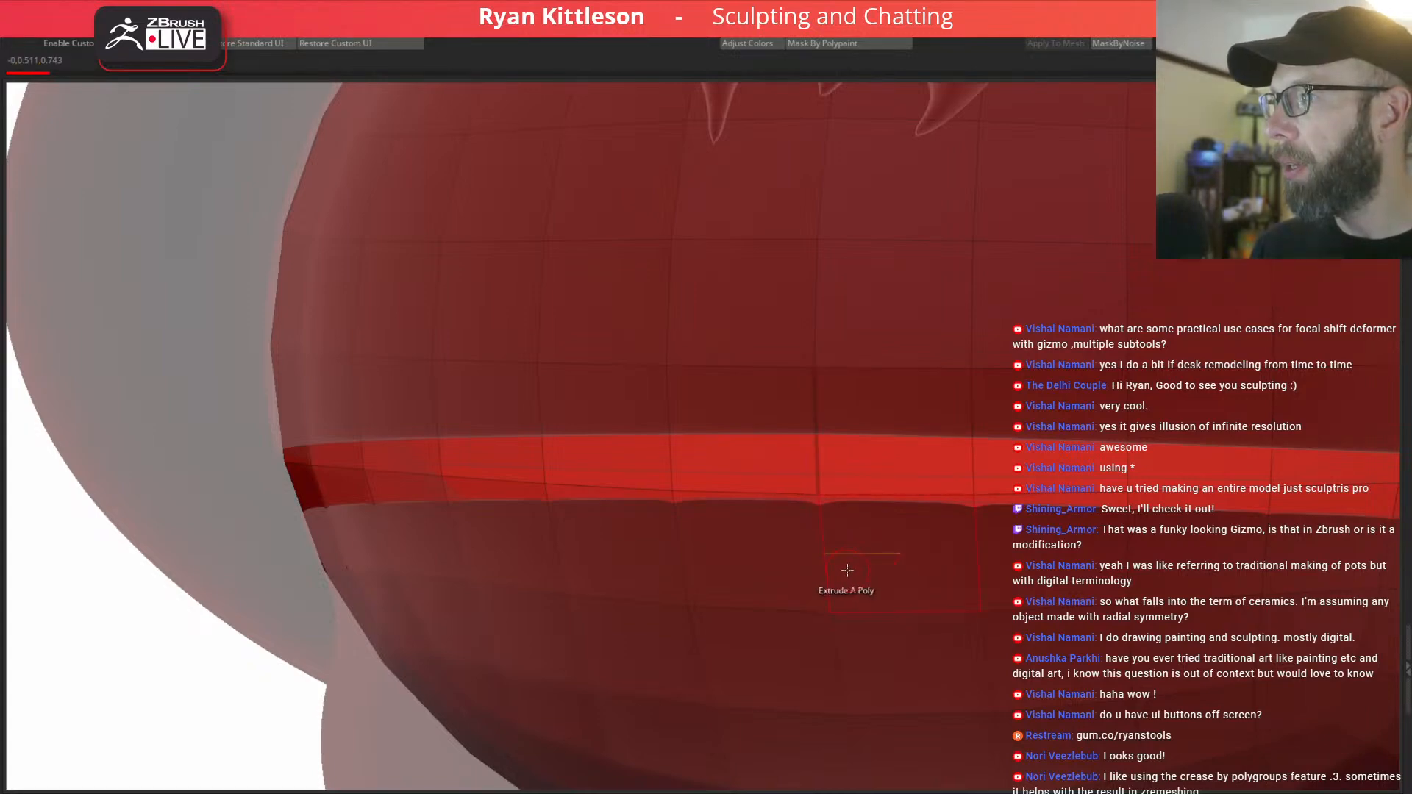
Mask the body around the creased centre line of the lower back.
right_drag(930, 492, 843, 300)
right_drag(882, 500, 896, 457)
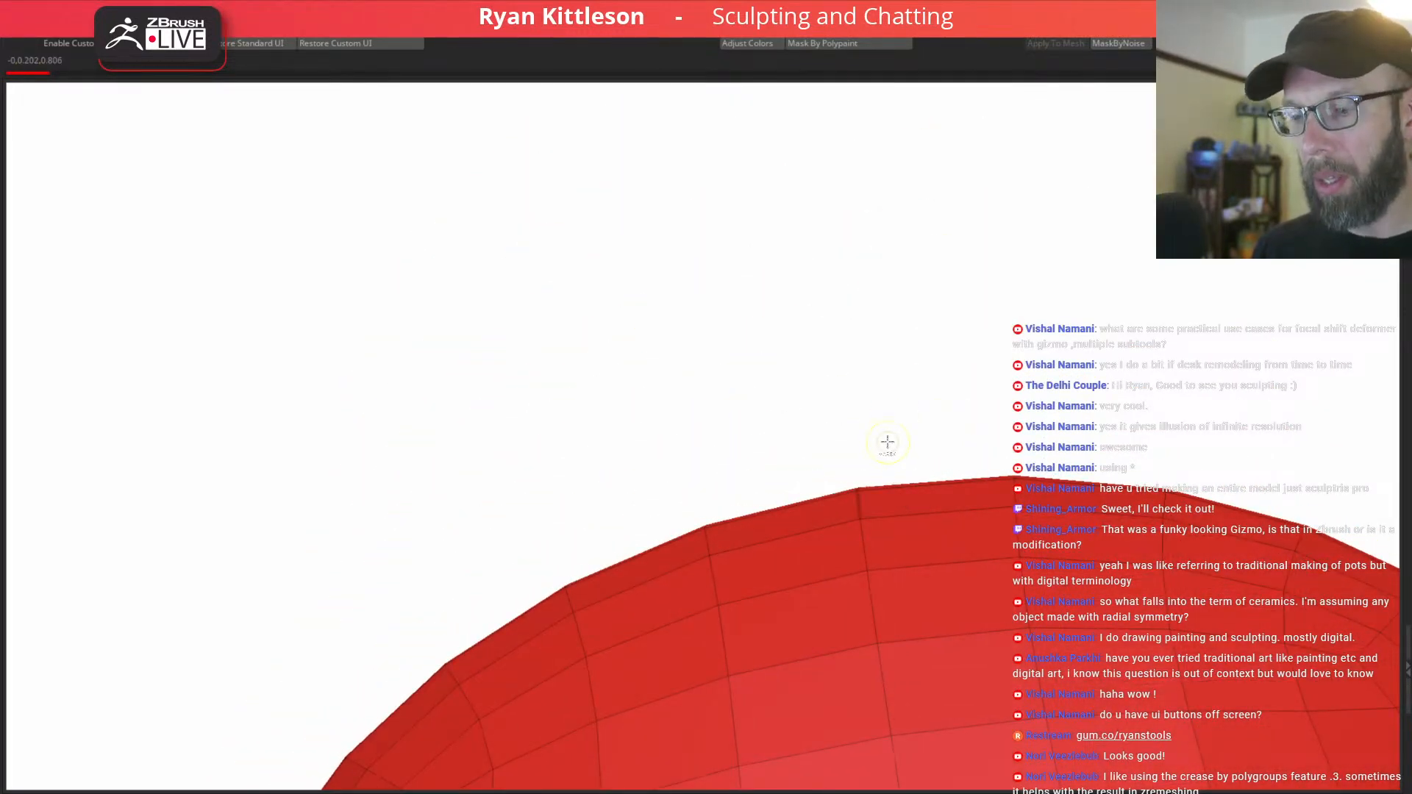
mouse_move(871, 446)
ctrl+mouse_down()
mouse_move(847, 514)
mouse_move(875, 389)
ctrl+mouse_up()
ctrl+click(944, 420)
mouse_move(912, 441)
right_down()
mouse_move(877, 651)
mouse_move(908, 435)
mouse_move(950, 294)
mouse_move(933, 293)
mouse_move(1043, 161)
right_up()
mouse_move(1054, 120)
ctrl+mouse_down()
mouse_move(647, 252)
mouse_move(906, 317)
mouse_move(1121, 237)
ctrl+mouse_up()
key(alt+s)
right_drag(960, 386, 901, 415)
Soften the mask and push the centre line of the lower back inward with the Gizmo to form a cleft above the trousers.
key(w)
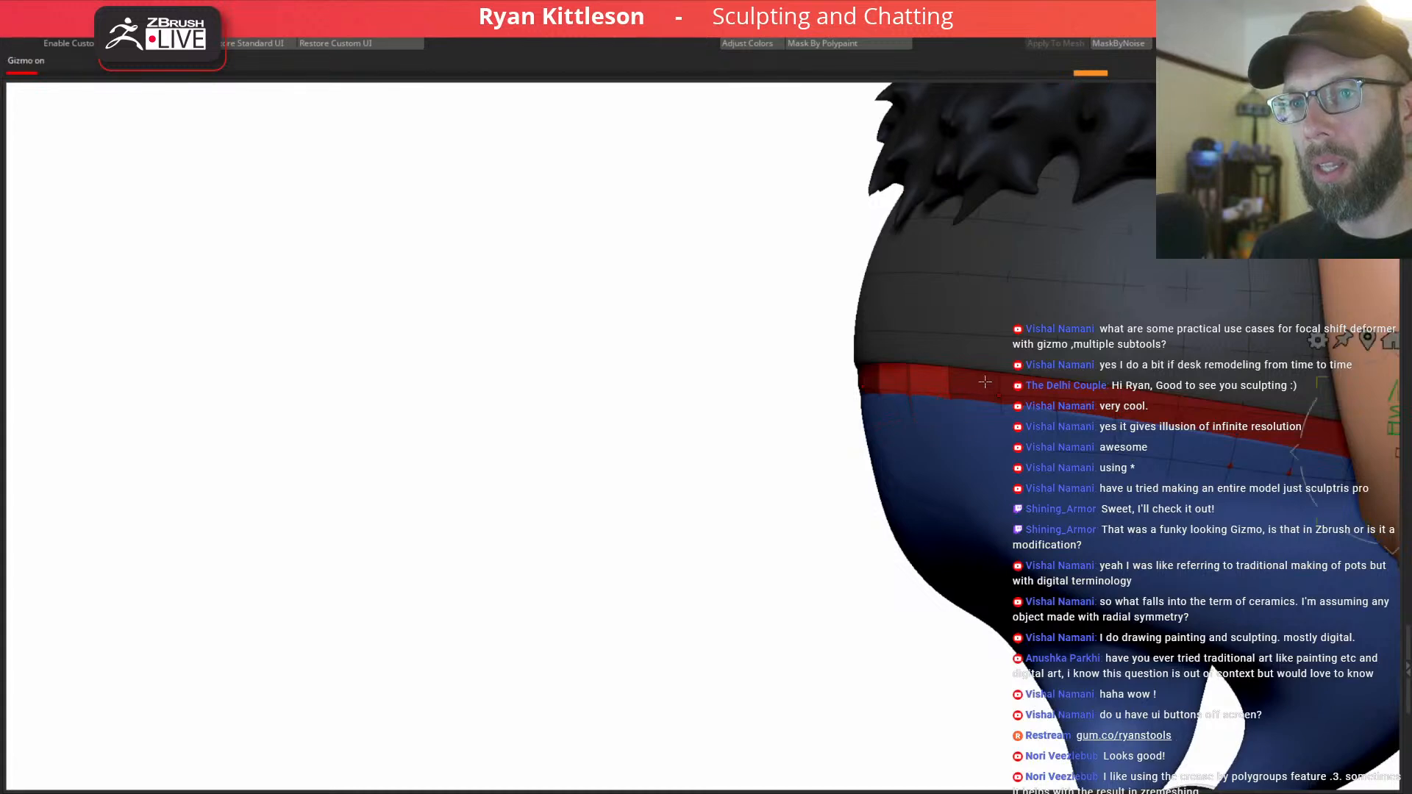
right_drag(968, 366, 1019, 355)
ctrl+click(1003, 355)
ctrl+drag(996, 360, 977, 369)
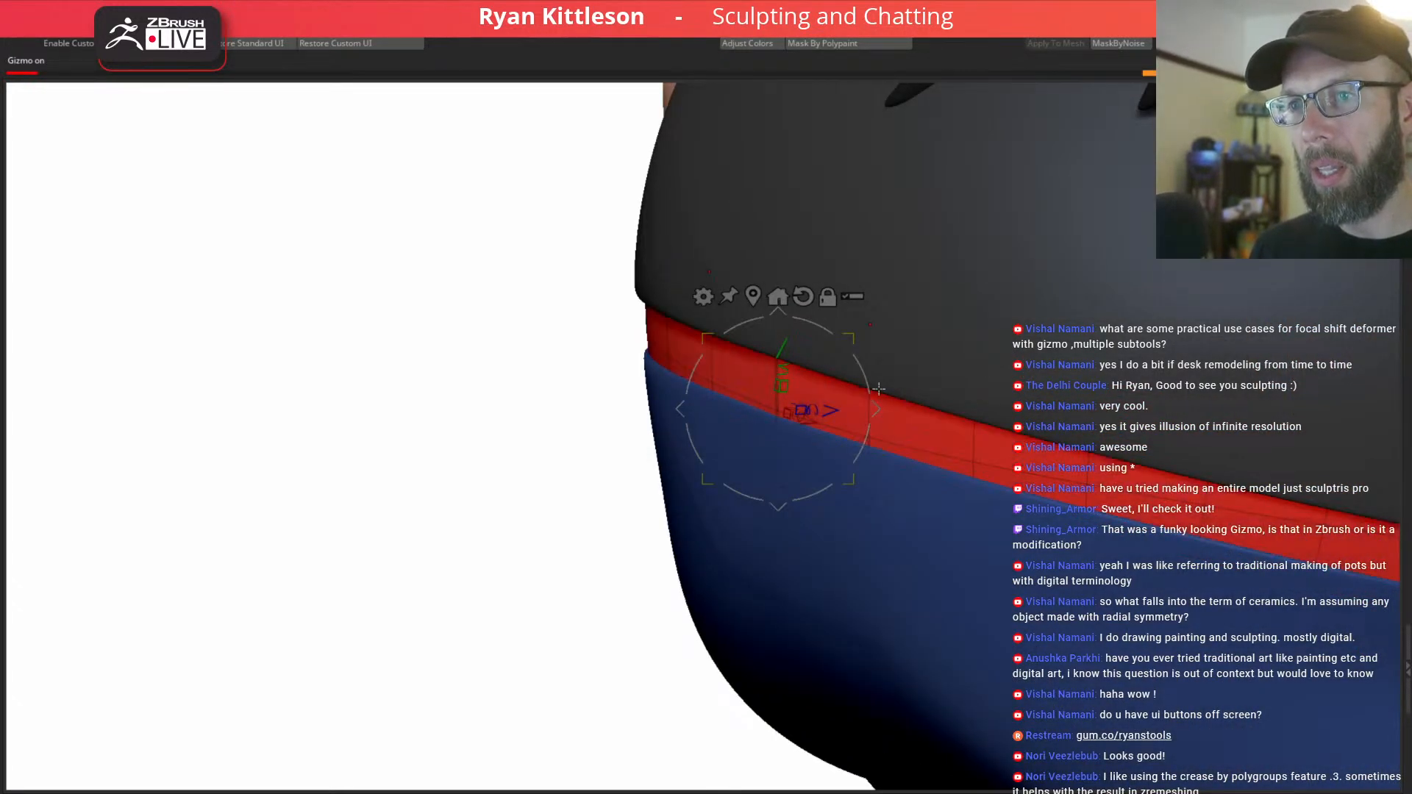
key(shift+f)
drag(834, 408, 888, 394)
right_drag(880, 303, 872, 453)
ctrl+right_drag(776, 341, 948, 386)
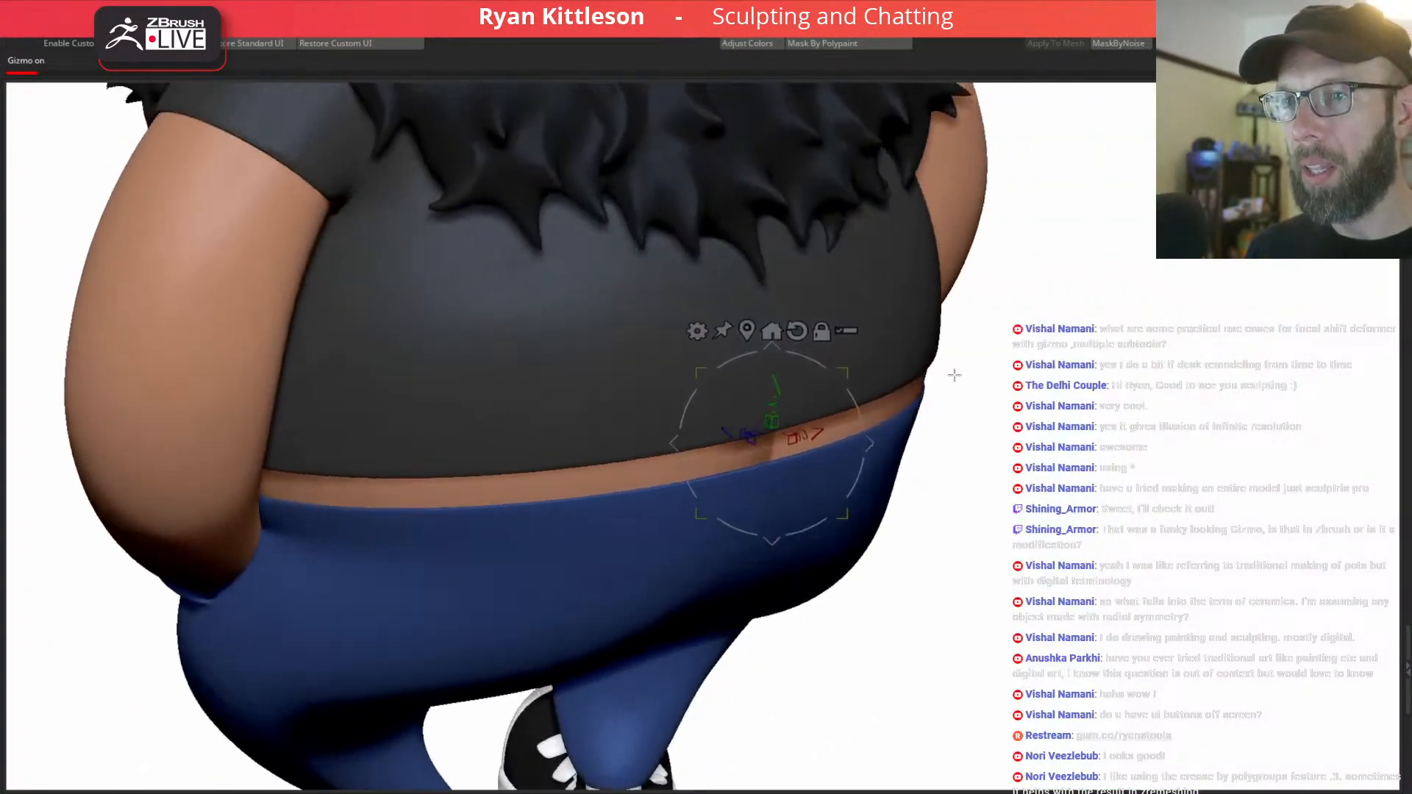
key(q)
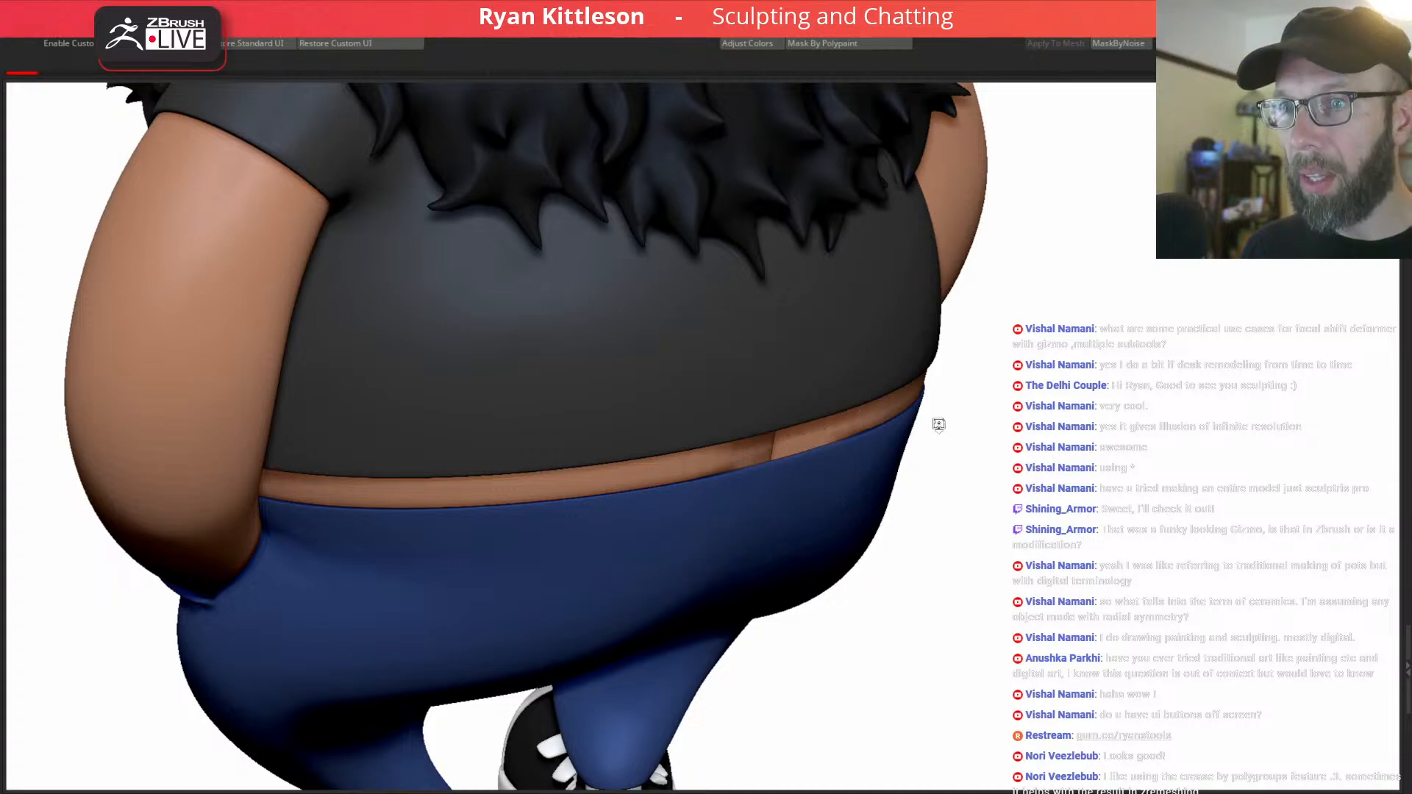
Examine the cleft from behind on the isolated body, with and without wireframe, and on the full character.
right_drag(995, 690, 1009, 588)
key(alt+s)
mouse_move(874, 417)
right_down()
mouse_move(801, 414)
mouse_move(853, 419)
right_up()
key(shift+f)
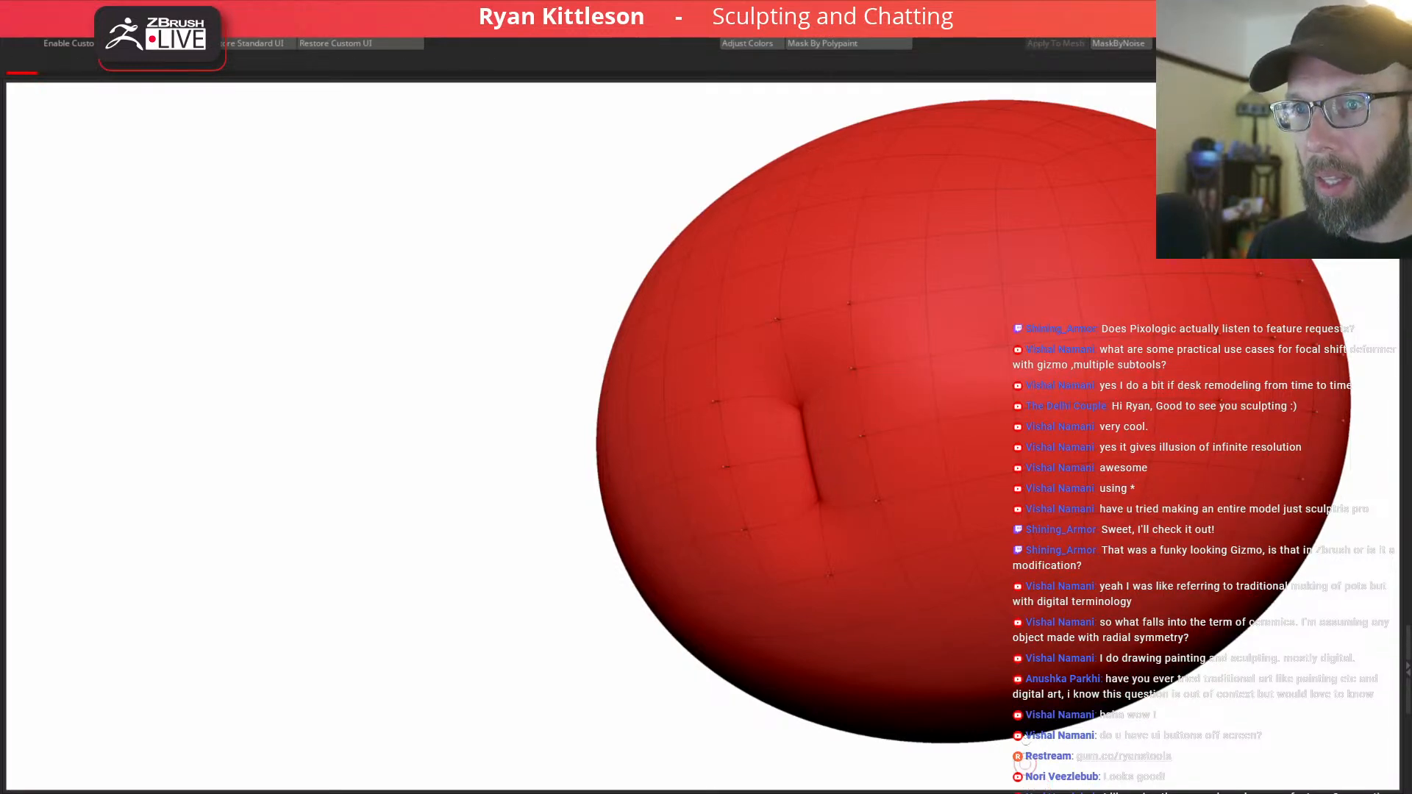
key(shift+f)
right_drag(933, 402, 988, 413)
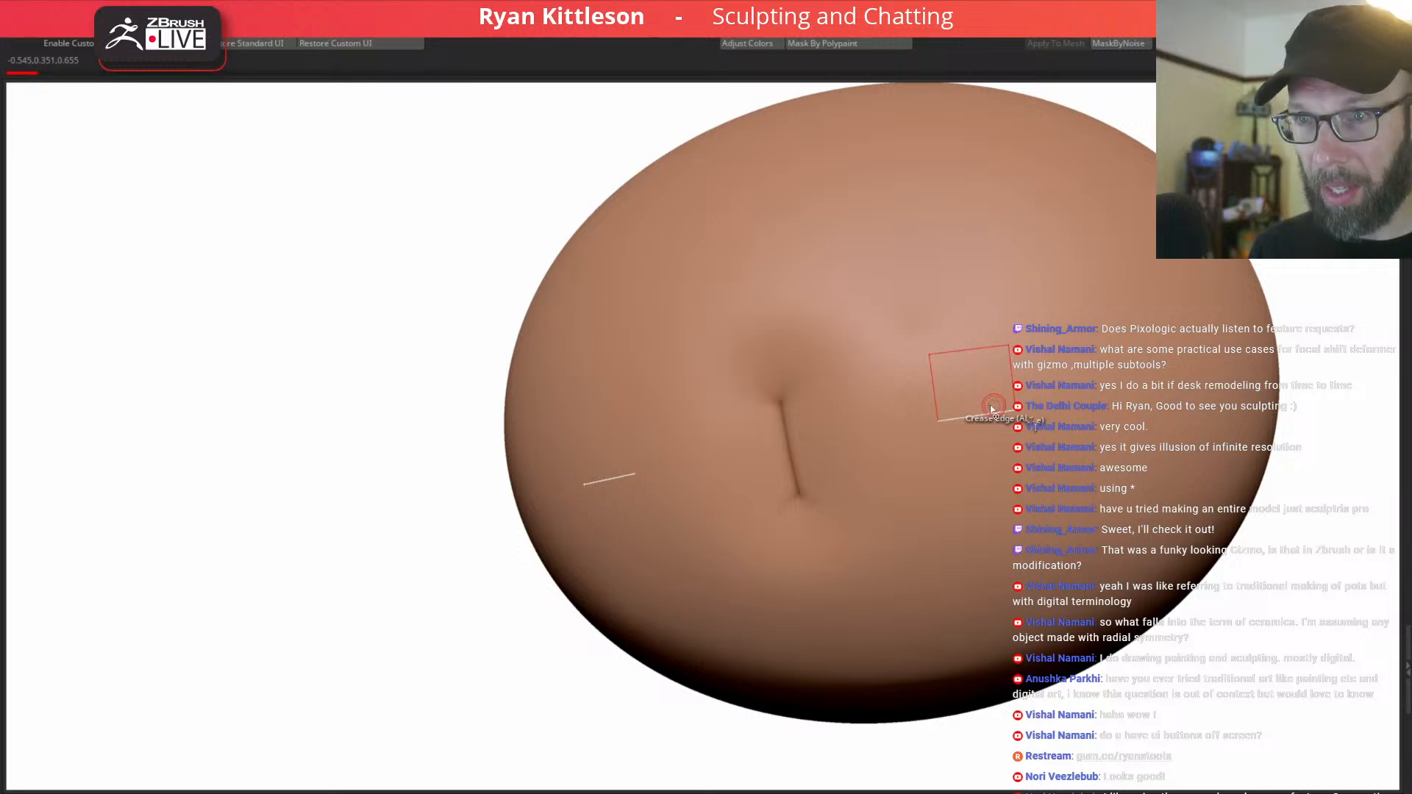
key(alt+s)
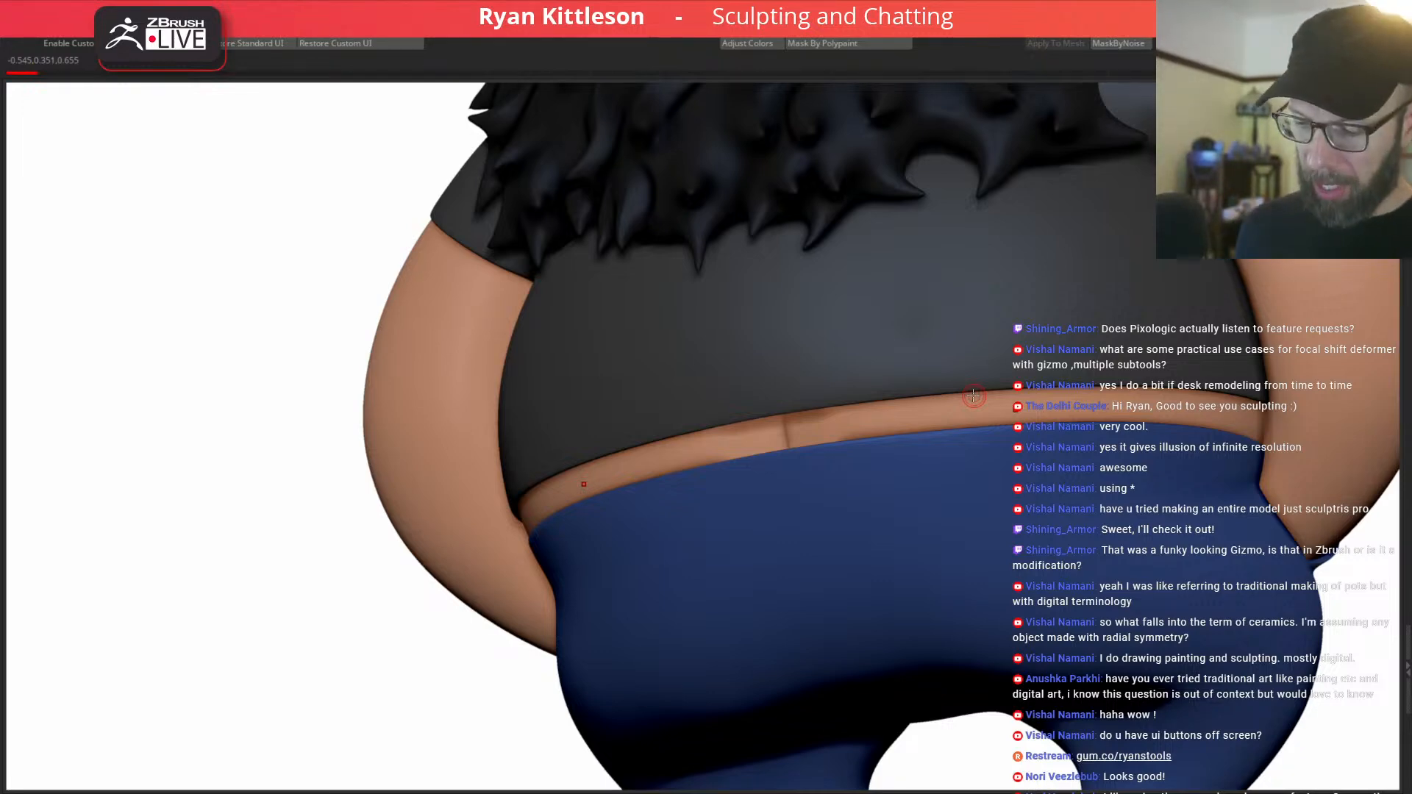
mouse_move(878, 423)
right_down()
mouse_move(835, 457)
mouse_move(765, 459)
right_up()
right_drag(909, 414, 890, 417)
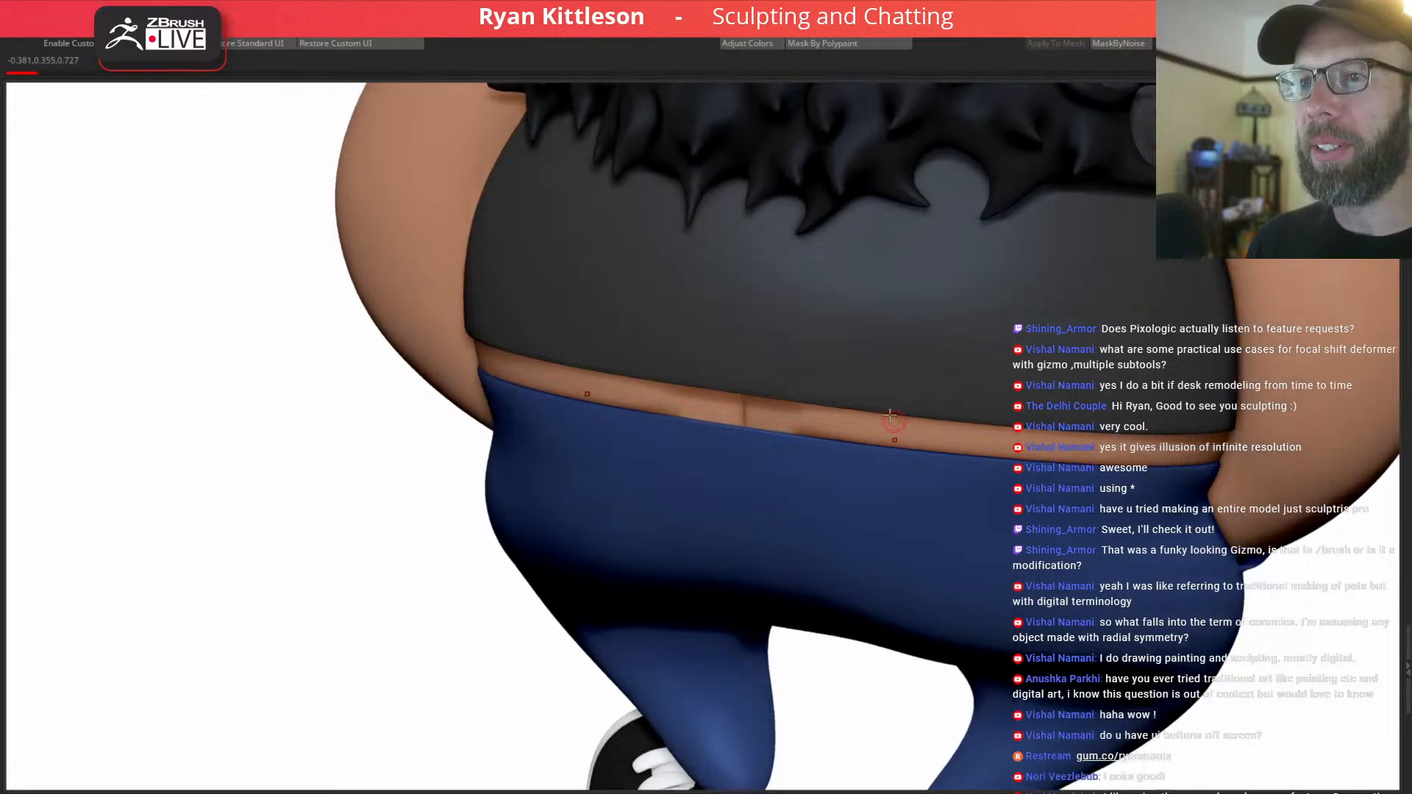
ctrl+right_drag(826, 335, 877, 376)
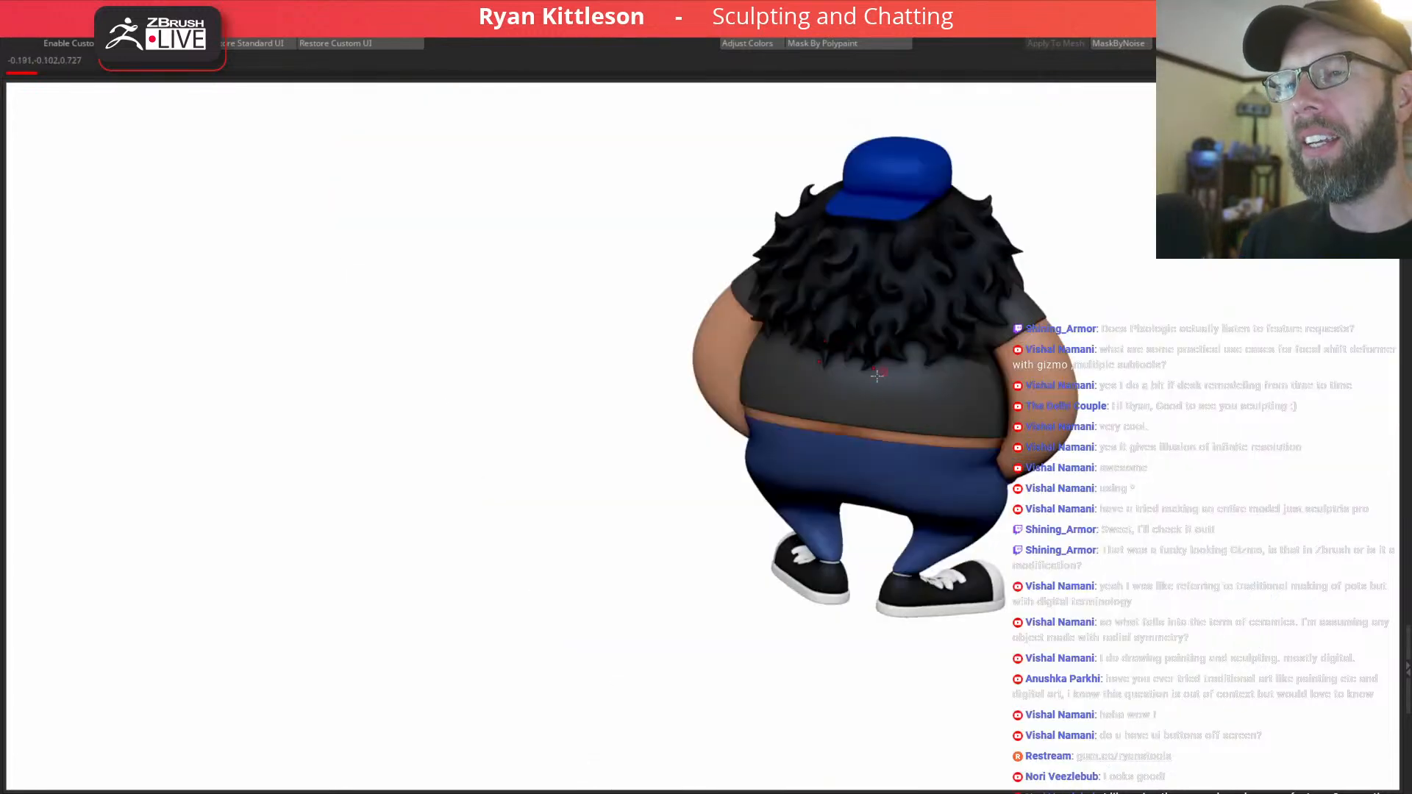
ctrl+click(941, 357)
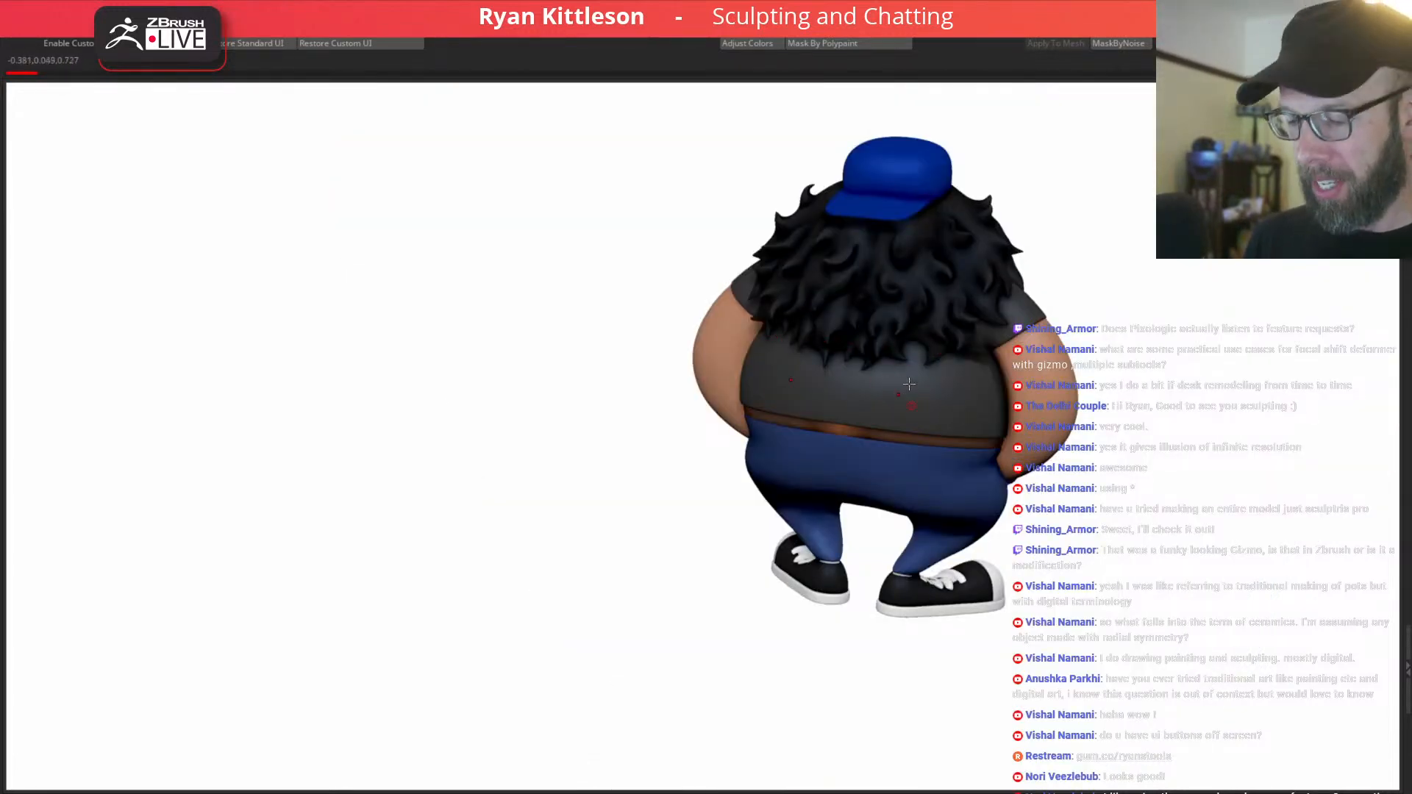
right_drag(909, 390, 931, 397)
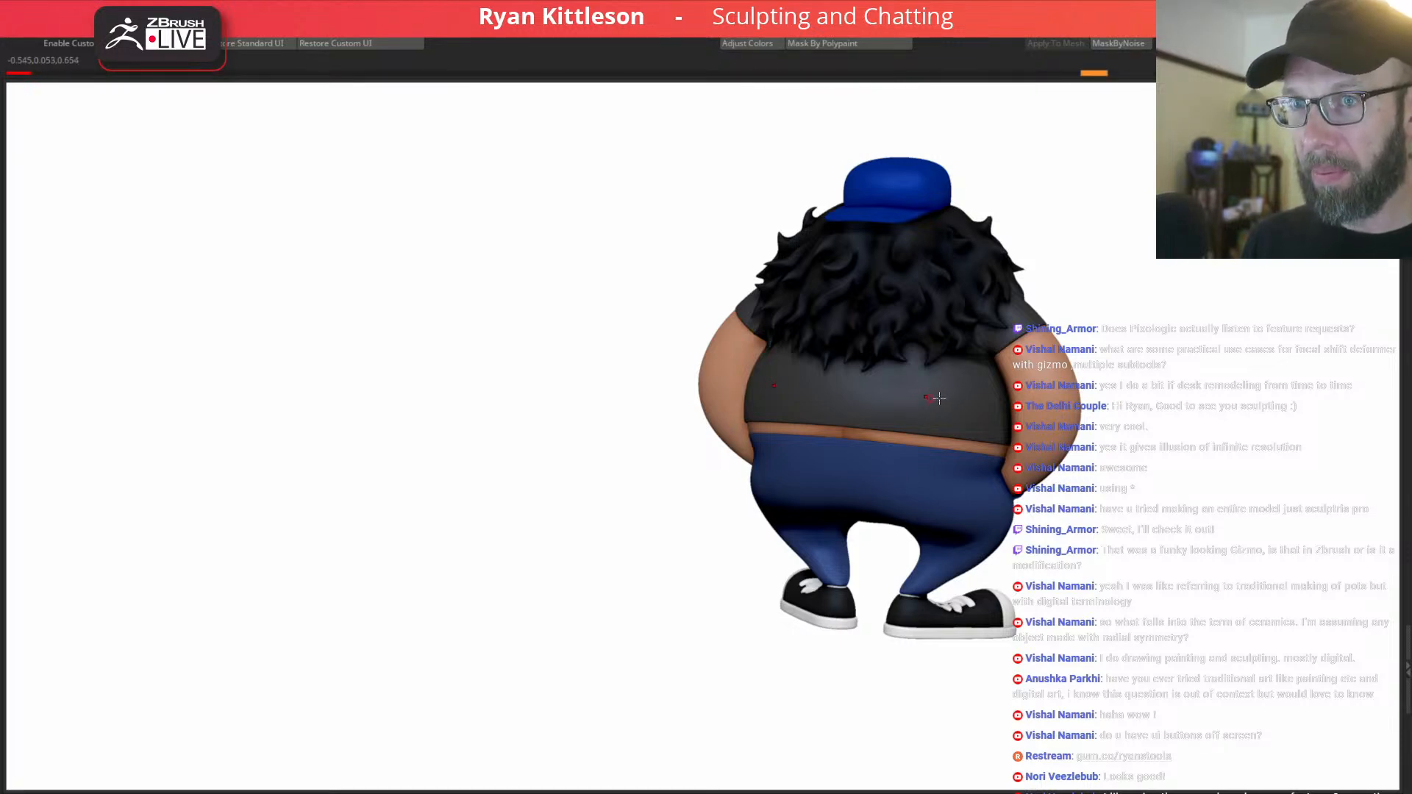
right_drag(933, 398, 954, 398)
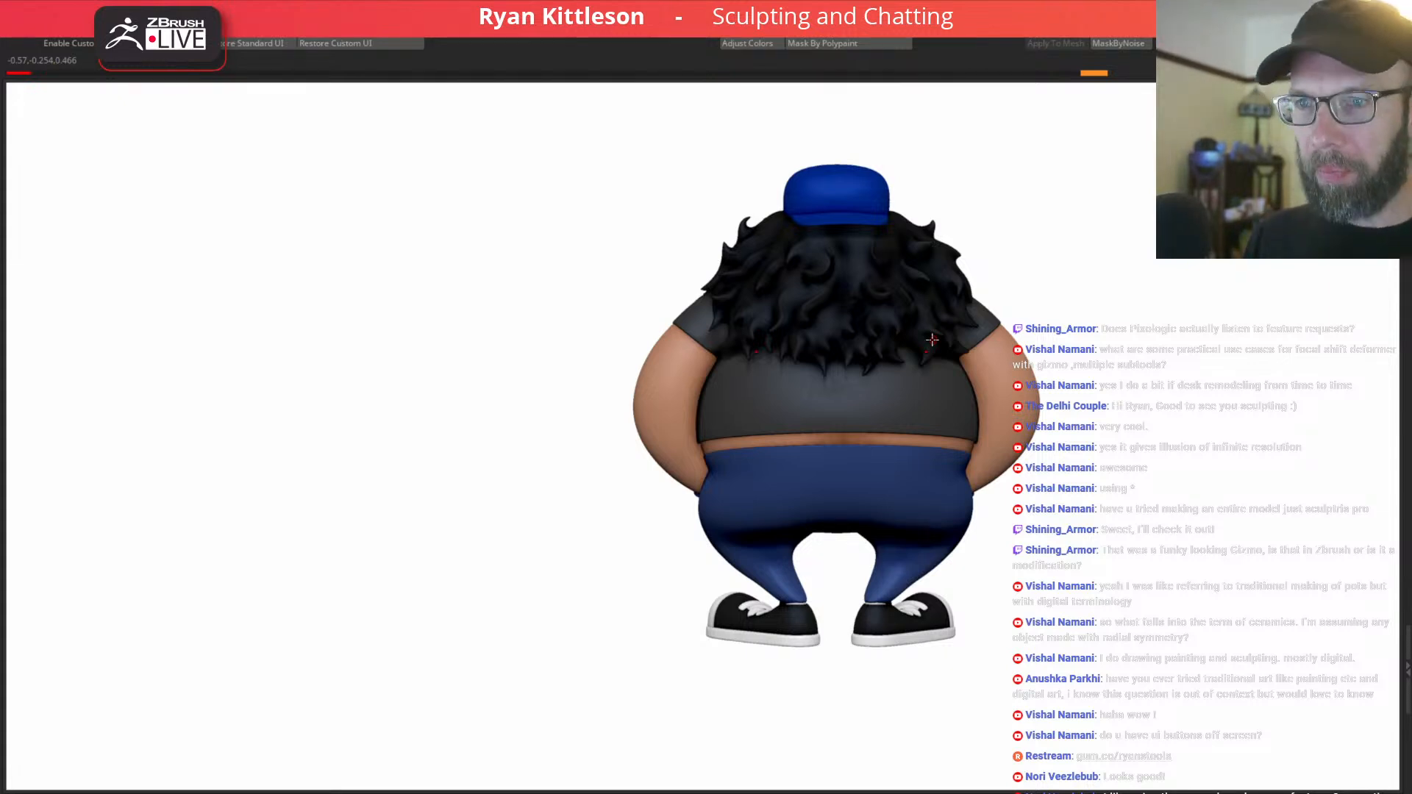
Isolate the body and undo the last two changes to the lower-back cleft.
mouse_move(872, 428)
right_down()
mouse_move(858, 430)
mouse_move(897, 508)
right_up()
key(shift+s)
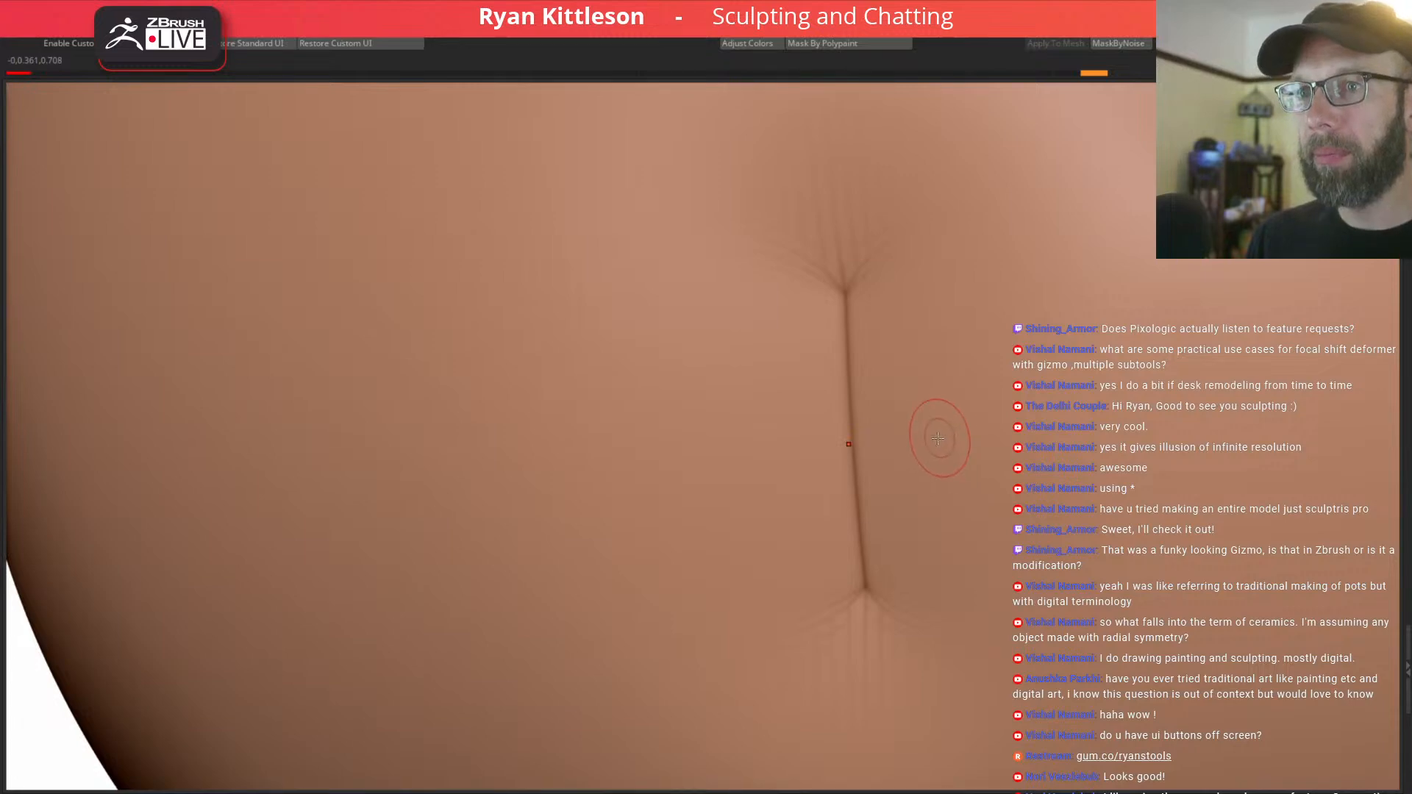
key(ctrl+z)
key(ctrl+z)
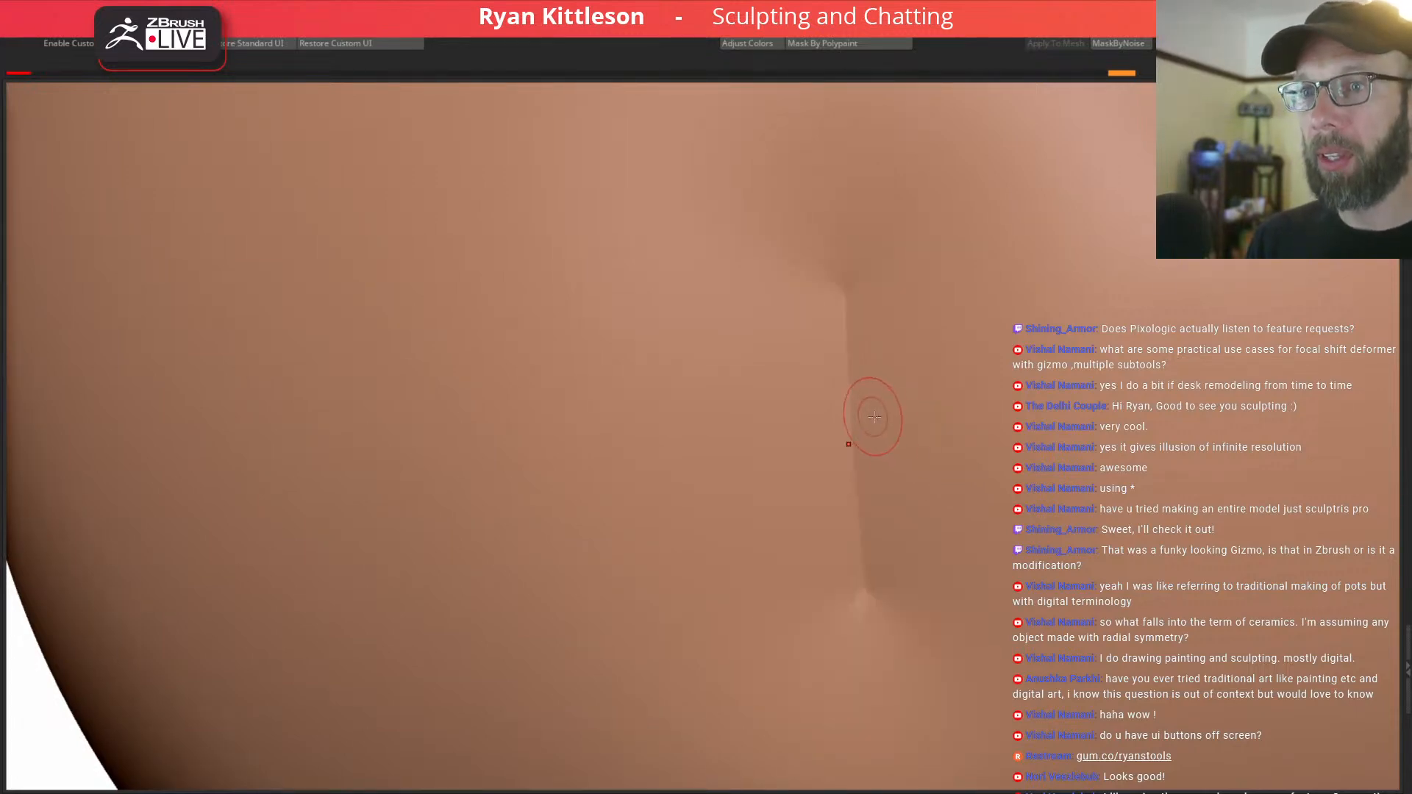
Examine the rear cleft on the isolated body and where it shows between shirt and trousers.
ctrl+right_drag(905, 394, 849, 386)
key(shift+s)
ctrl+right_drag(912, 460, 932, 397)
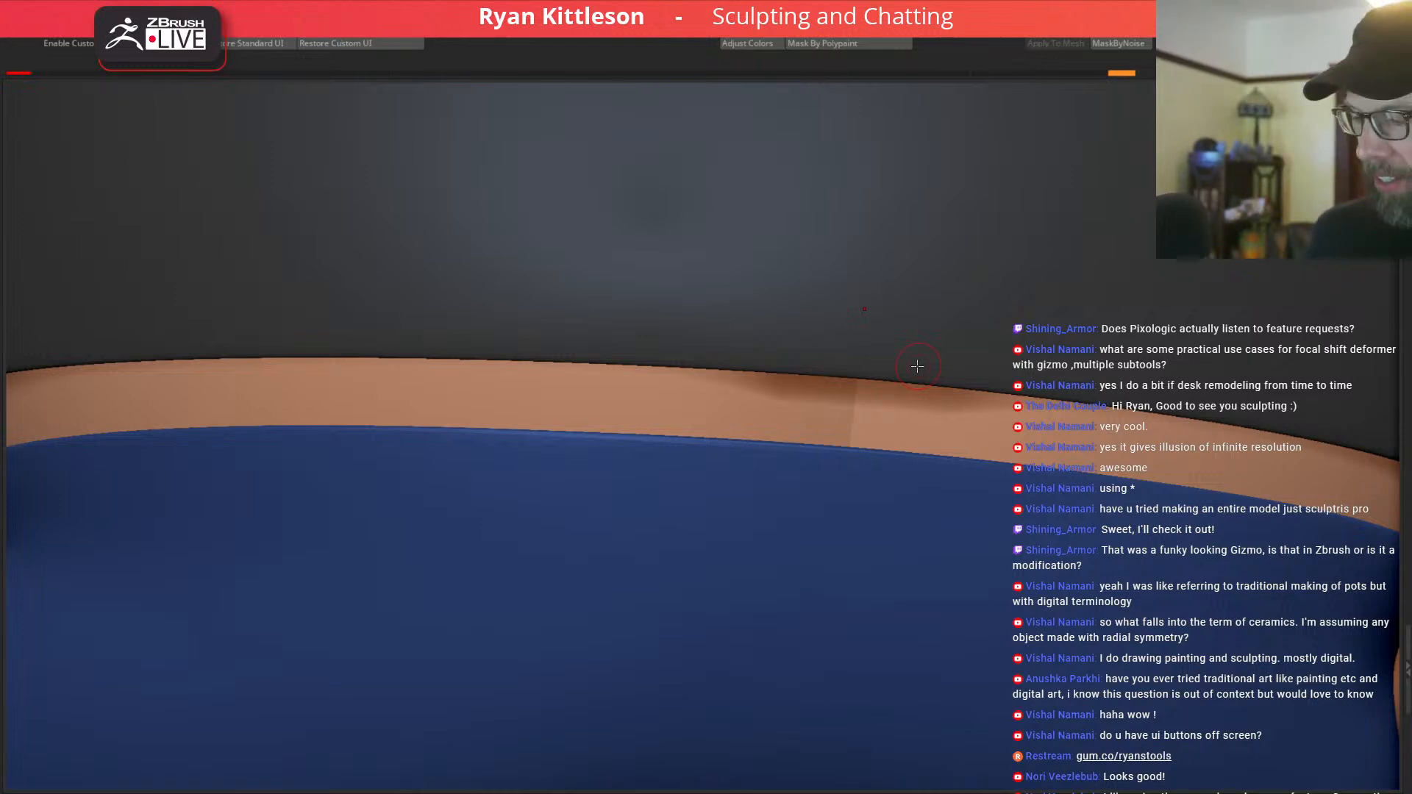
ctrl+right_drag(911, 382, 860, 416)
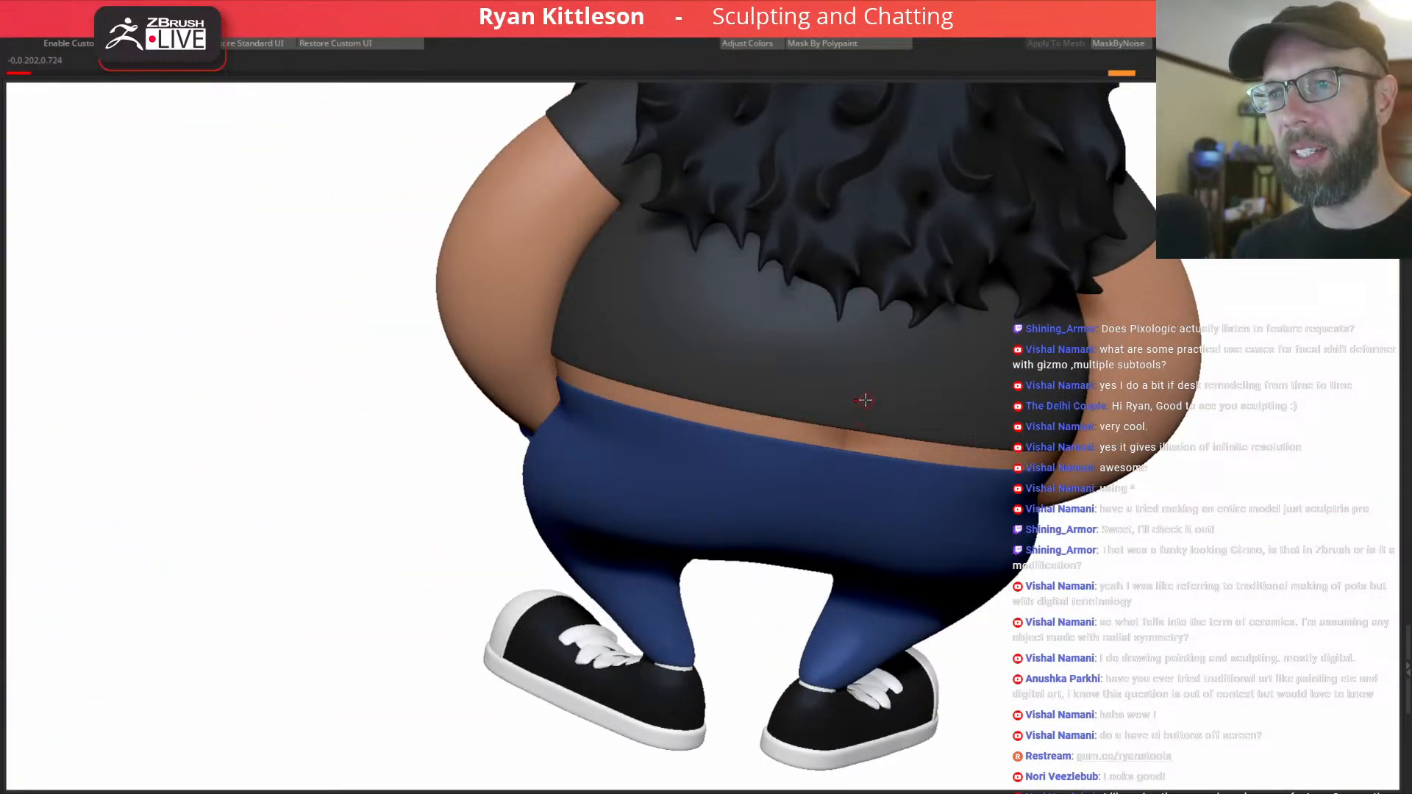
drag(852, 460, 846, 434)
right_drag(886, 466, 873, 312)
key(alt+shift+s)
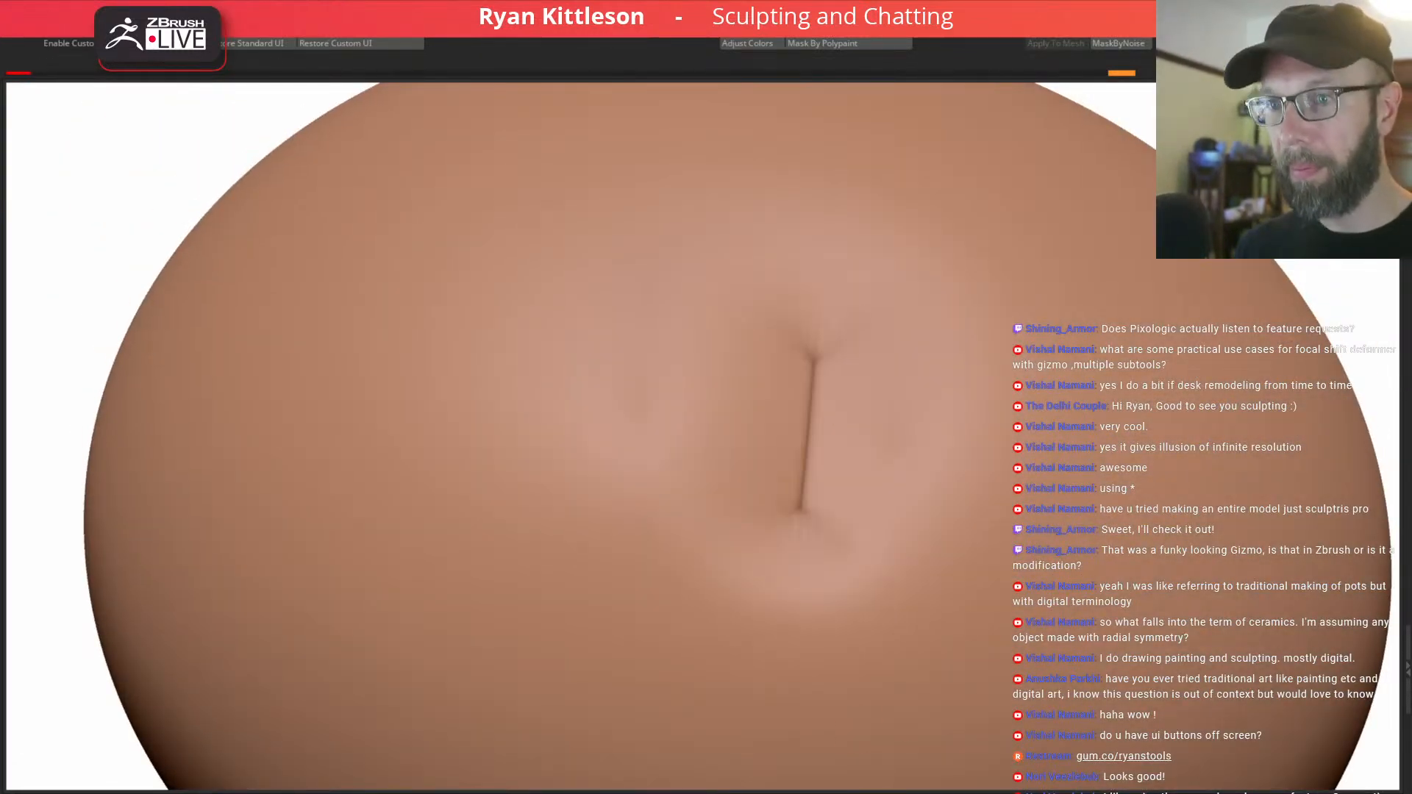
ctrl+right_drag(903, 455, 986, 426)
key(alt+shift+s)
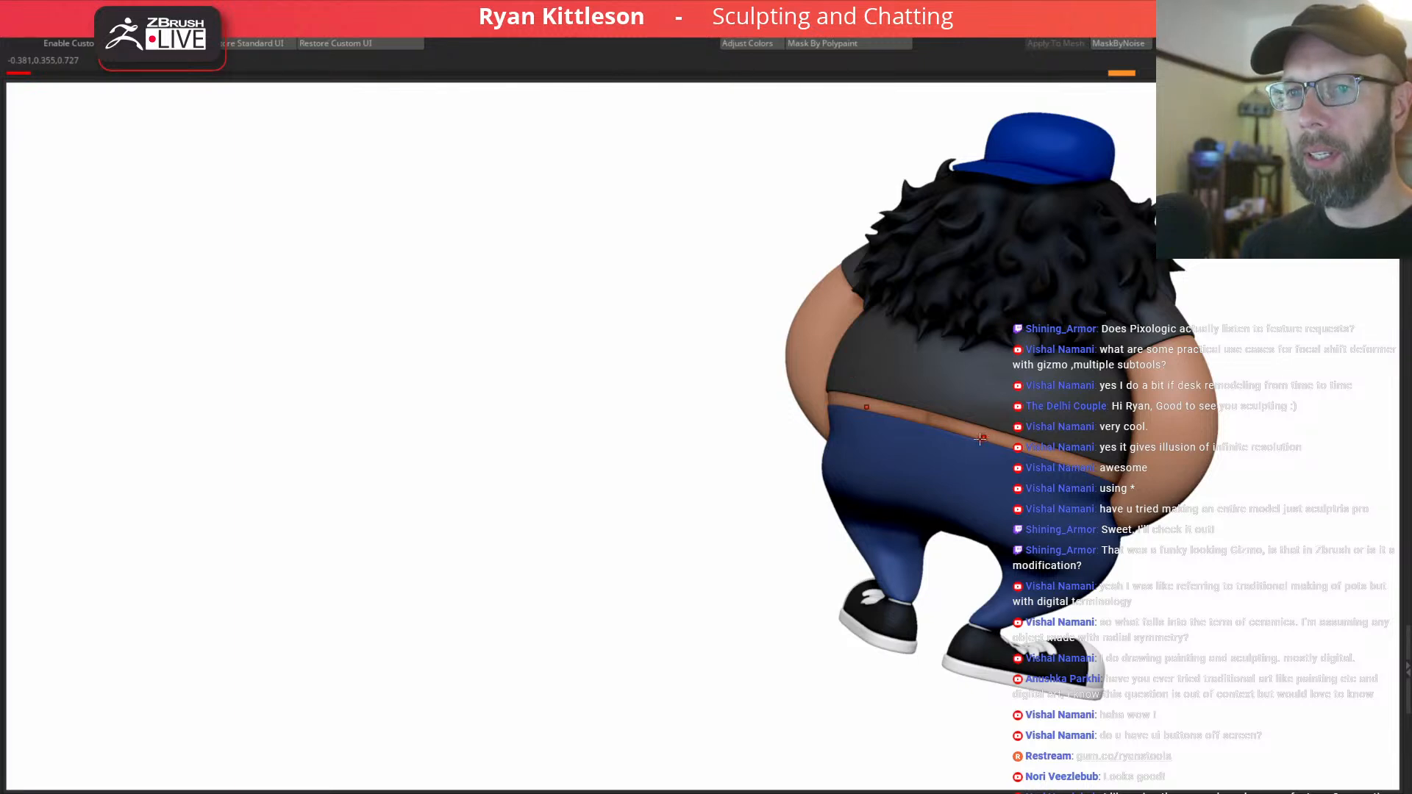
key(alt+shift+s)
key(alt+shift+s)
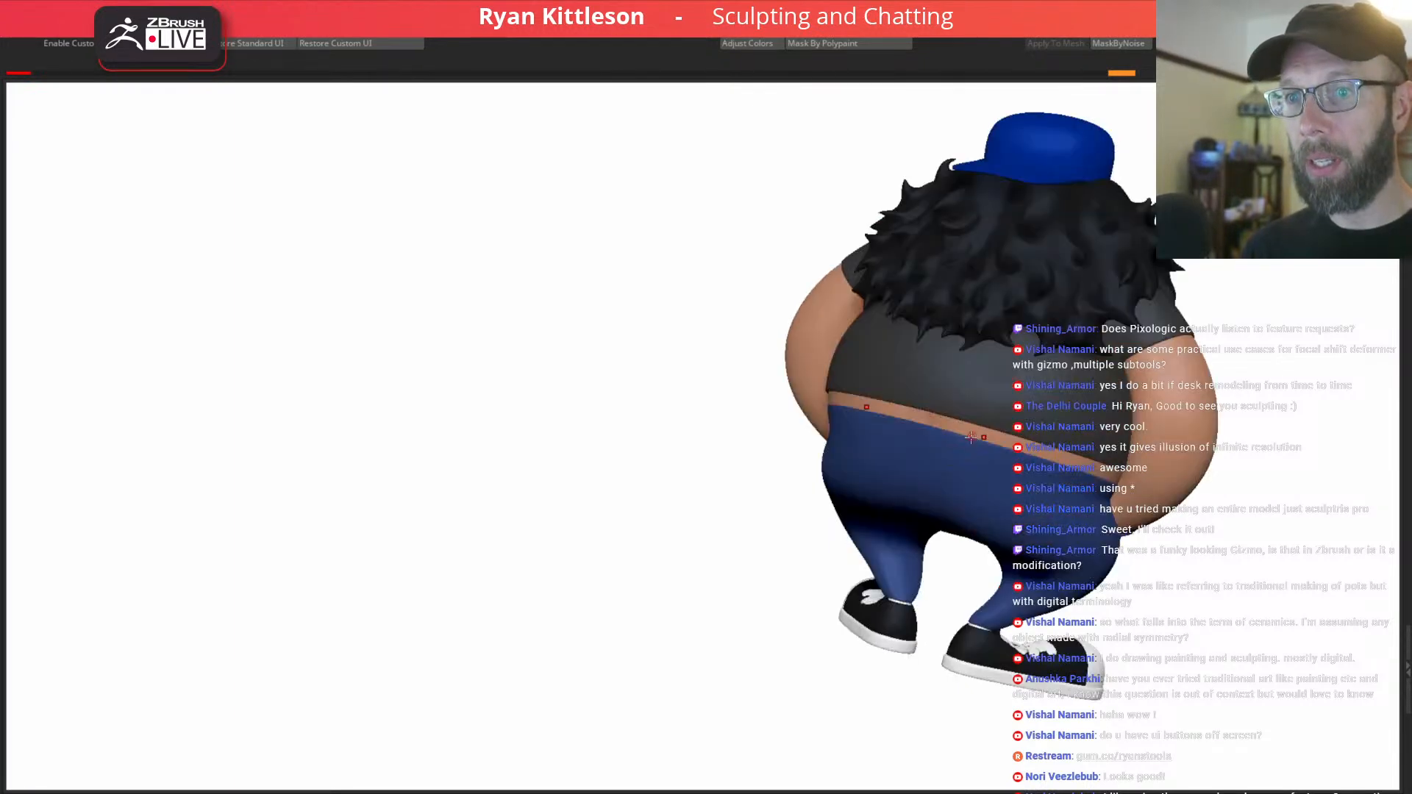
Select and isolate the trousers, show their wireframe and polygroups, and duplicate the subtool.
alt+click(962, 457)
key(alt+shift+s)
ctrl+right_drag(967, 450, 1018, 500)
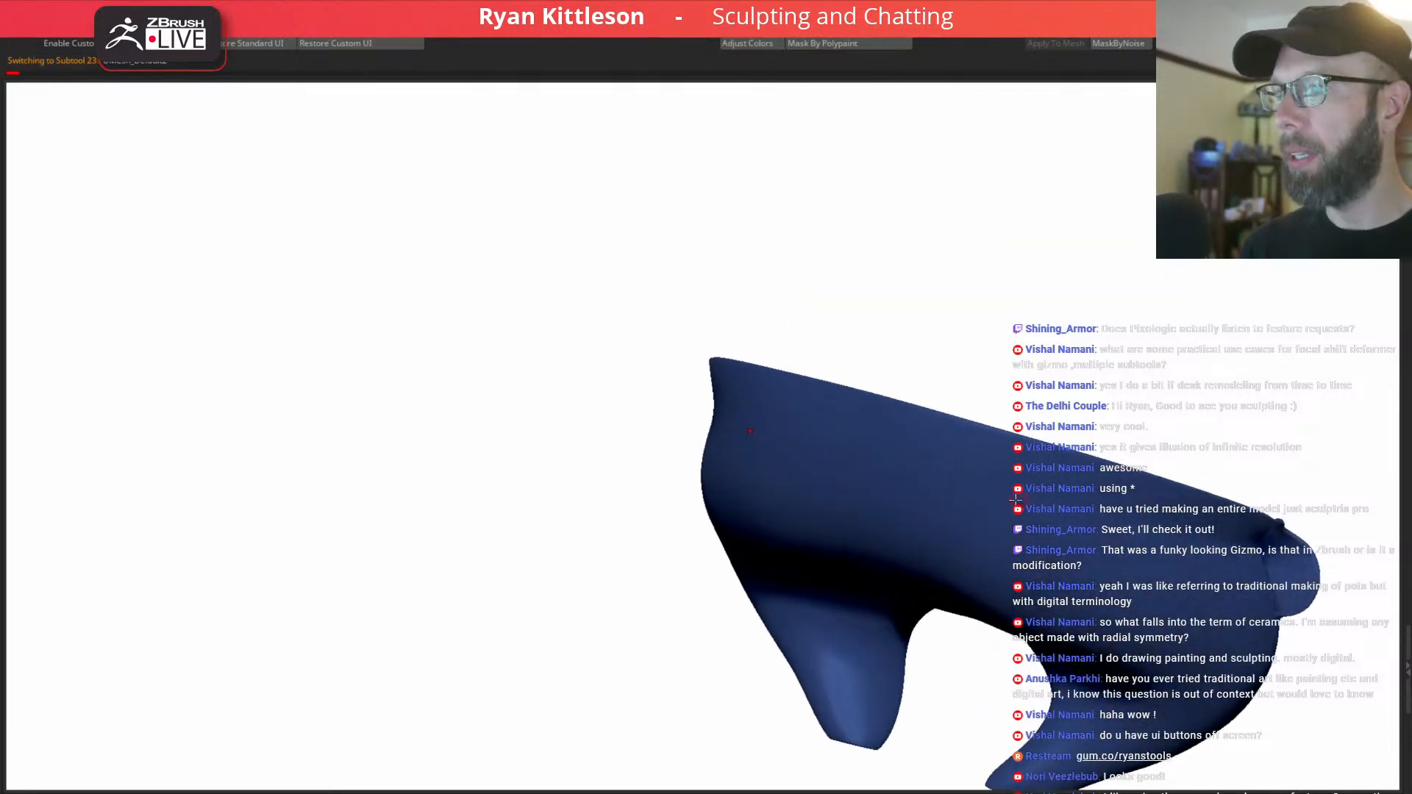
right_drag(1003, 436, 796, 452)
key(shift+f)
ctrl+right_drag(883, 447, 912, 498)
key(ctrl+shift+d)
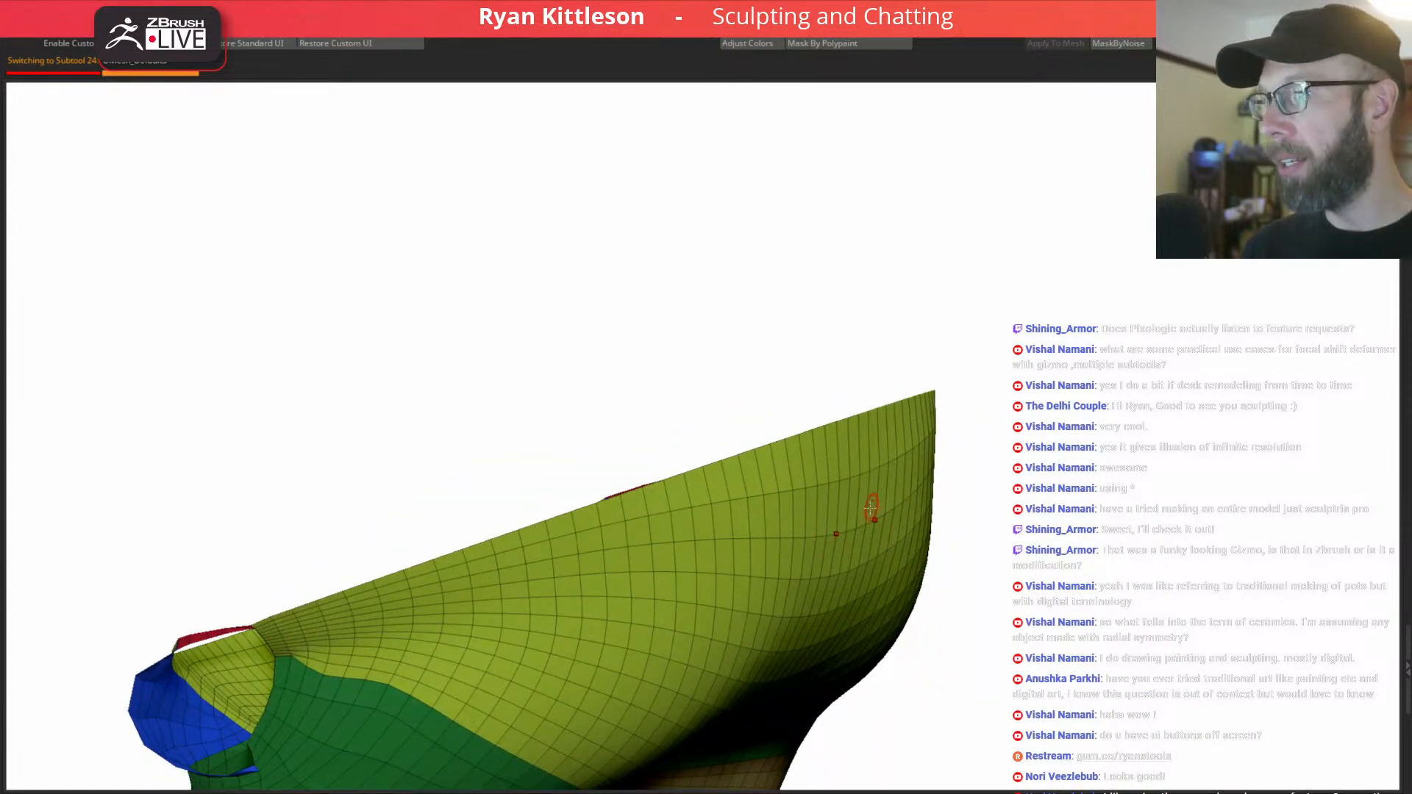
Keep only the yellow upper polygroup of the duplicated trousers and delete the hidden geometry.
ctrl+shift+click(876, 508)
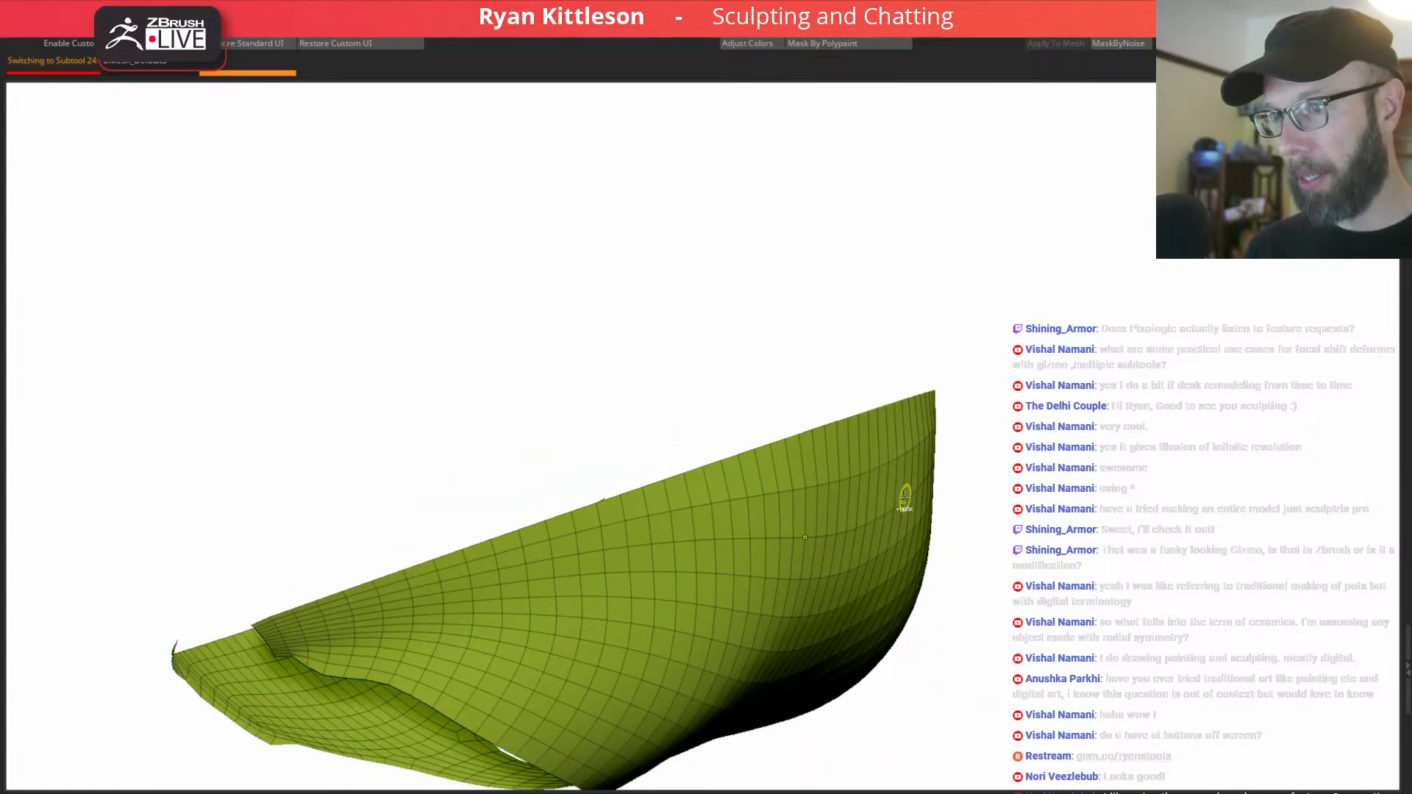
key(ctrl+Delete)
right_drag(828, 494, 859, 456)
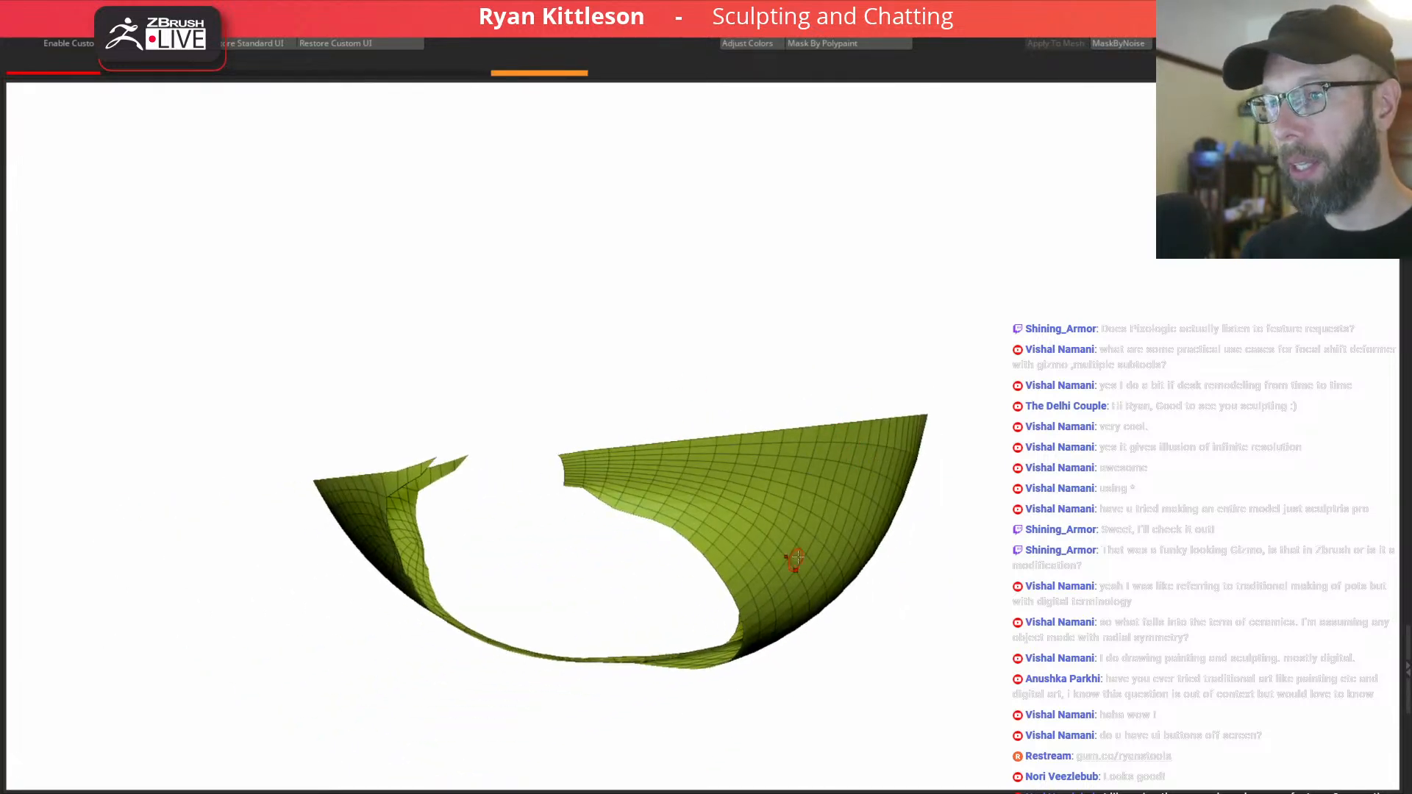
Mask the open borders of the duplicate and clear the mask everywhere except along the rear waistline.
alt+right_drag(807, 528, 1035, 541)
ctrl+right_drag(975, 615, 936, 503)
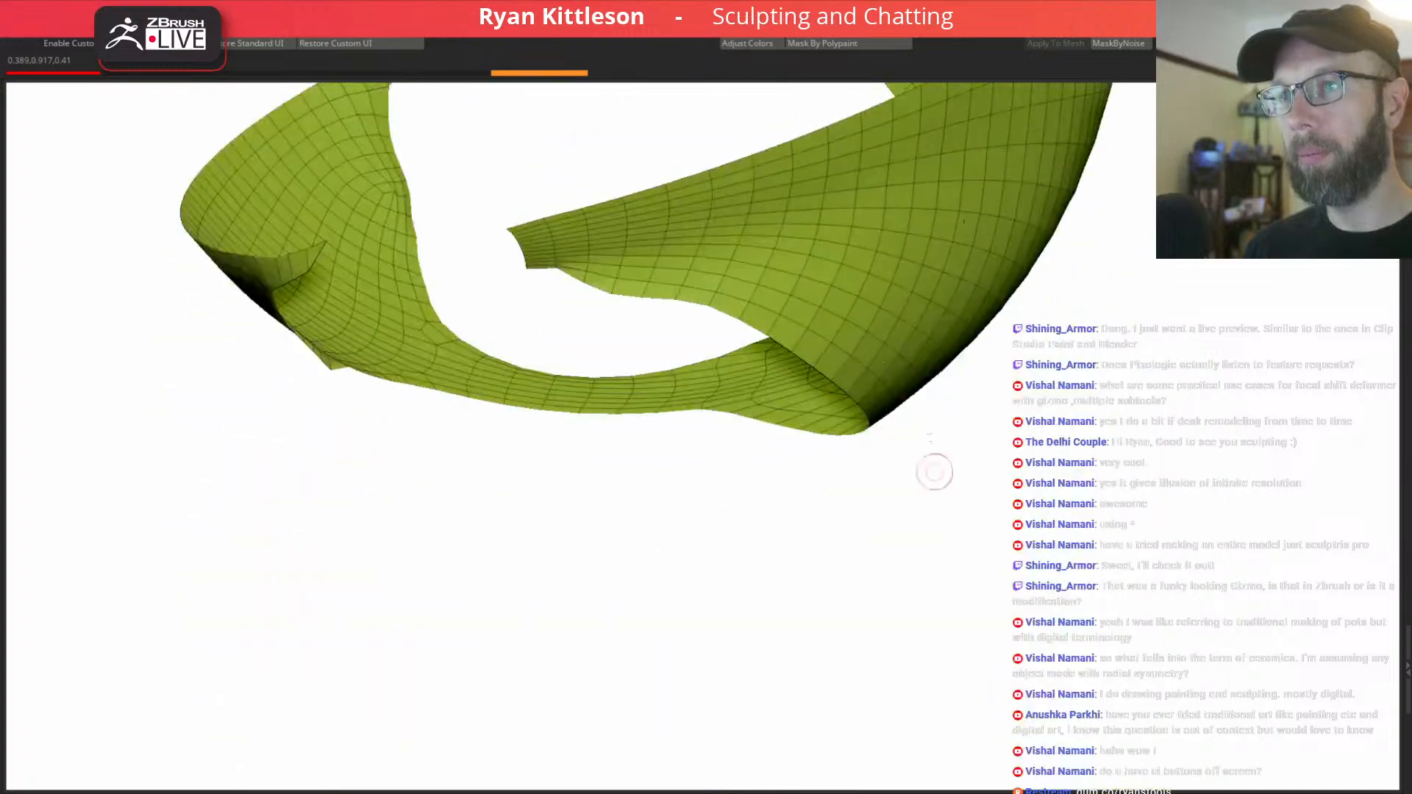
right_drag(807, 258, 849, 219)
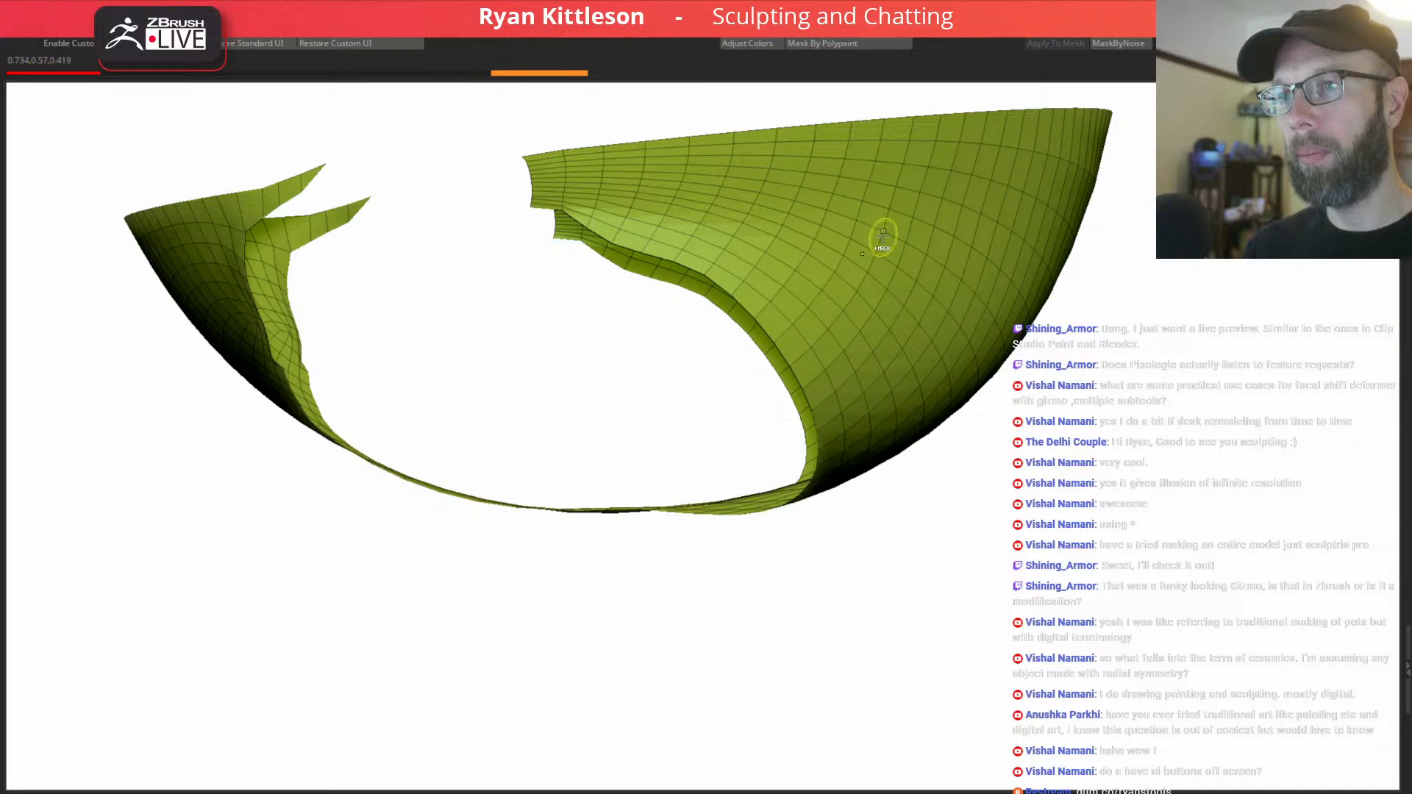
key(ctrl+f)
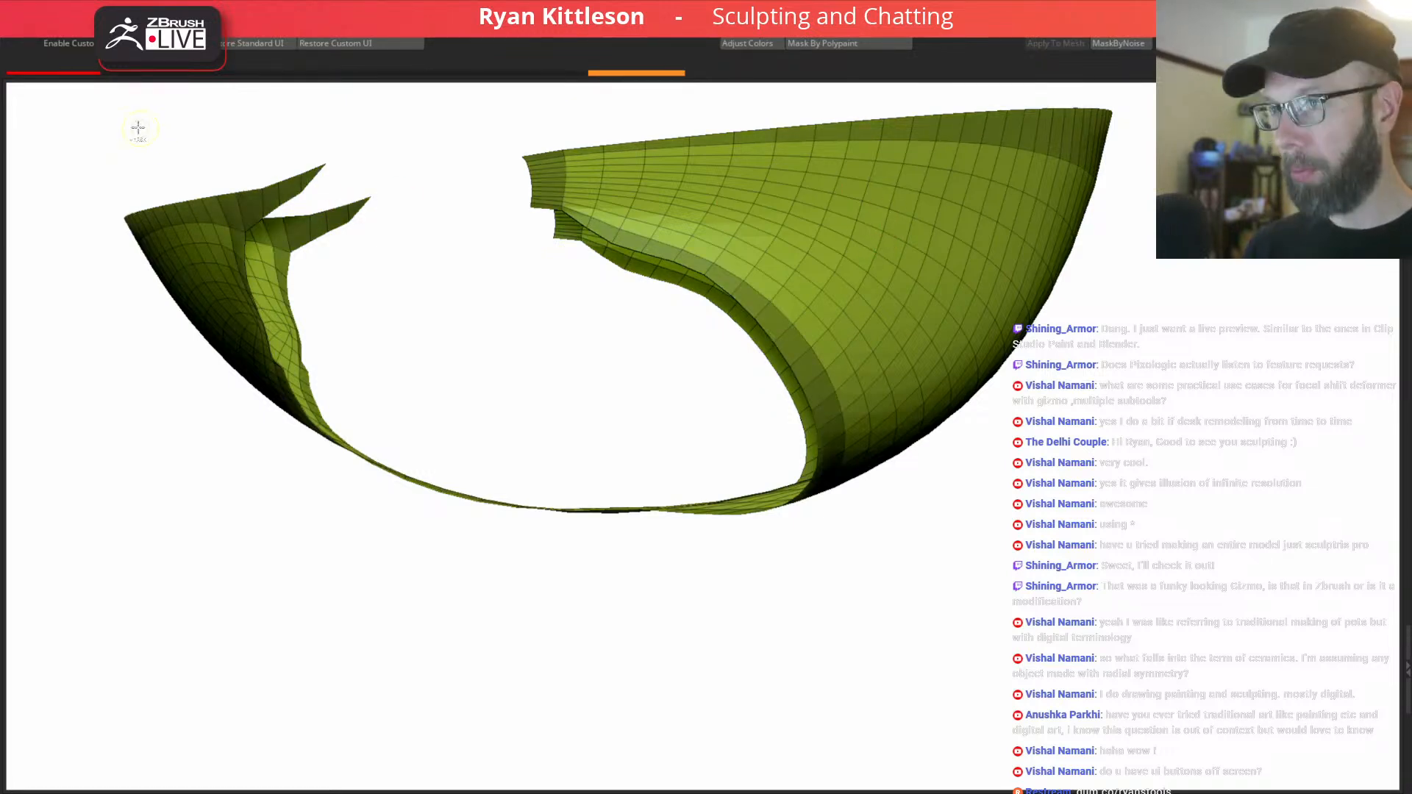
mouse_move(533, 132)
ctrl+alt+mouse_down()
mouse_move(549, 206)
mouse_move(221, 559)
ctrl+alt+mouse_up()
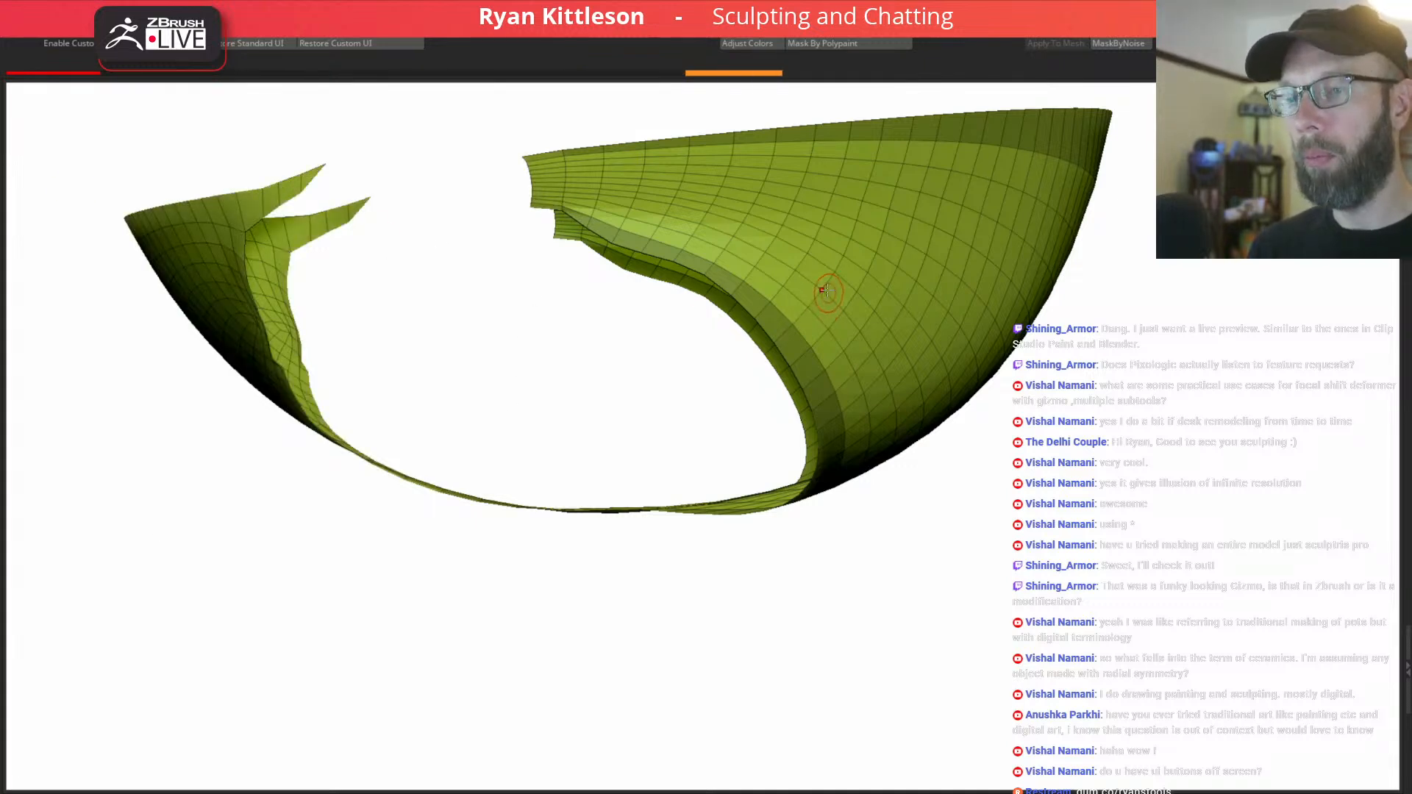
key(p)
mouse_move(550, 208)
ctrl+alt+mouse_down()
mouse_move(875, 345)
mouse_move(139, 576)
mouse_move(246, 315)
ctrl+alt+mouse_up()
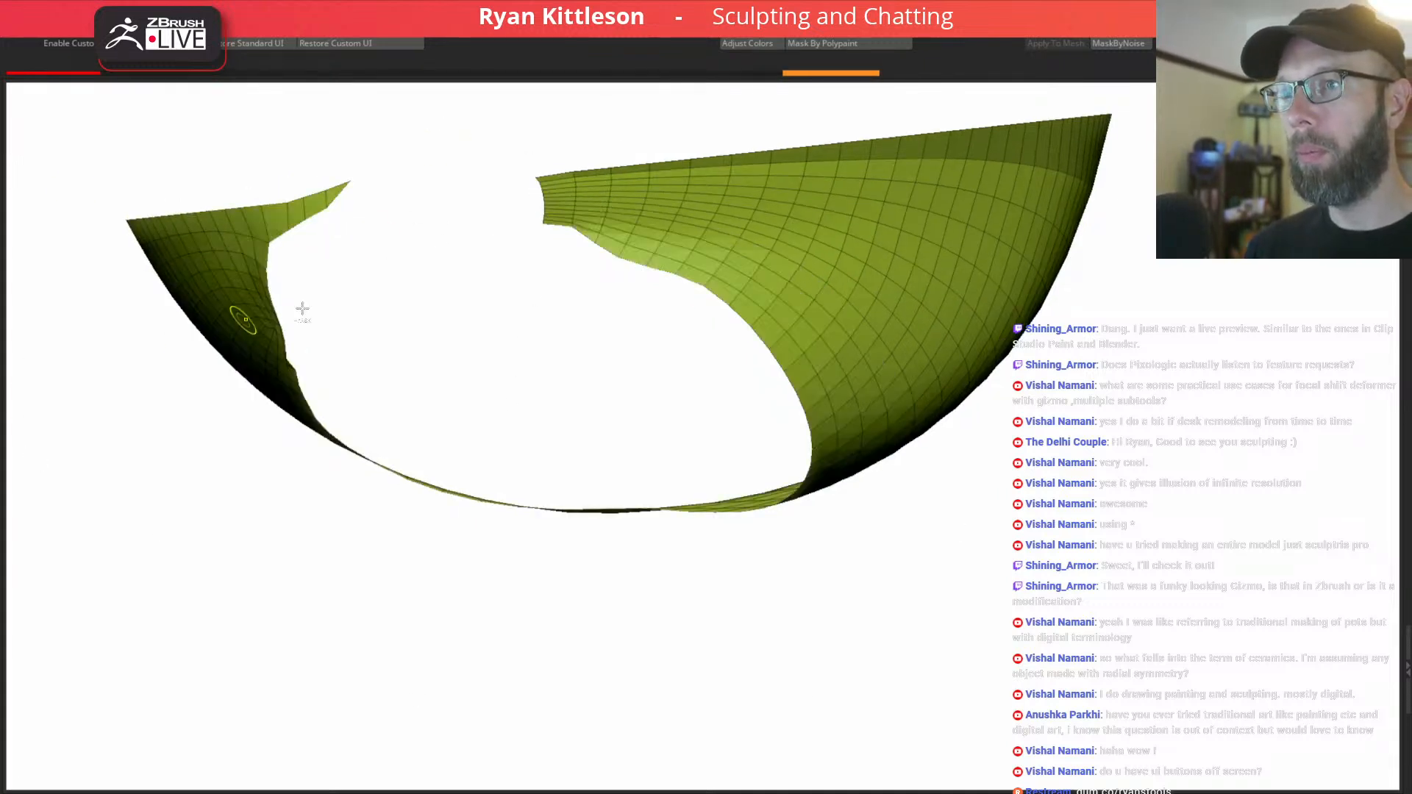
Grow the rear waistline mask downward and remove the unmasked polygons to leave a curved back strip beneath the shirt.
ctrl+click(783, 291)
ctrl+click(783, 292)
ctrl+alt+click(783, 292)
ctrl+click(784, 291)
ctrl+click(783, 292)
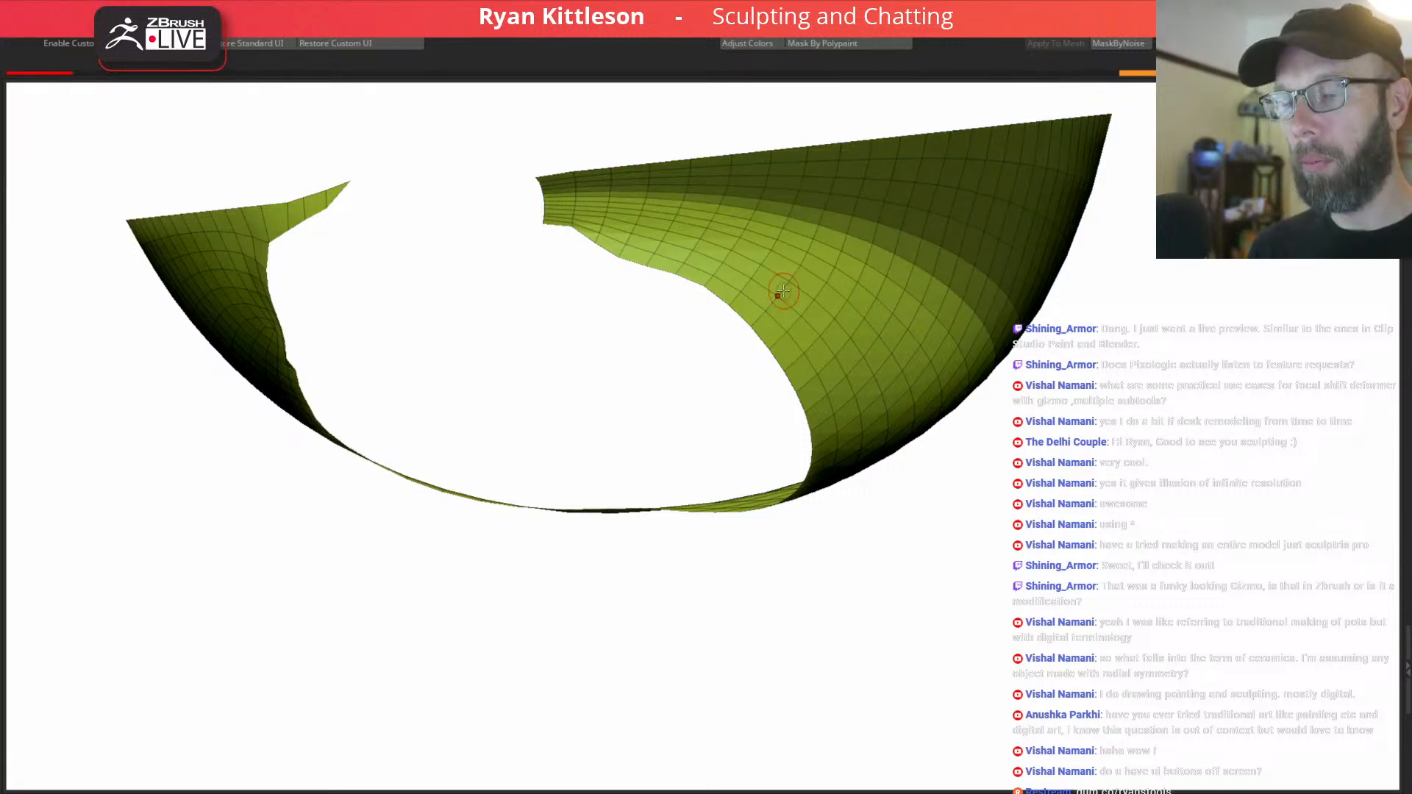
ctrl+click(1326, 495)
key(h)
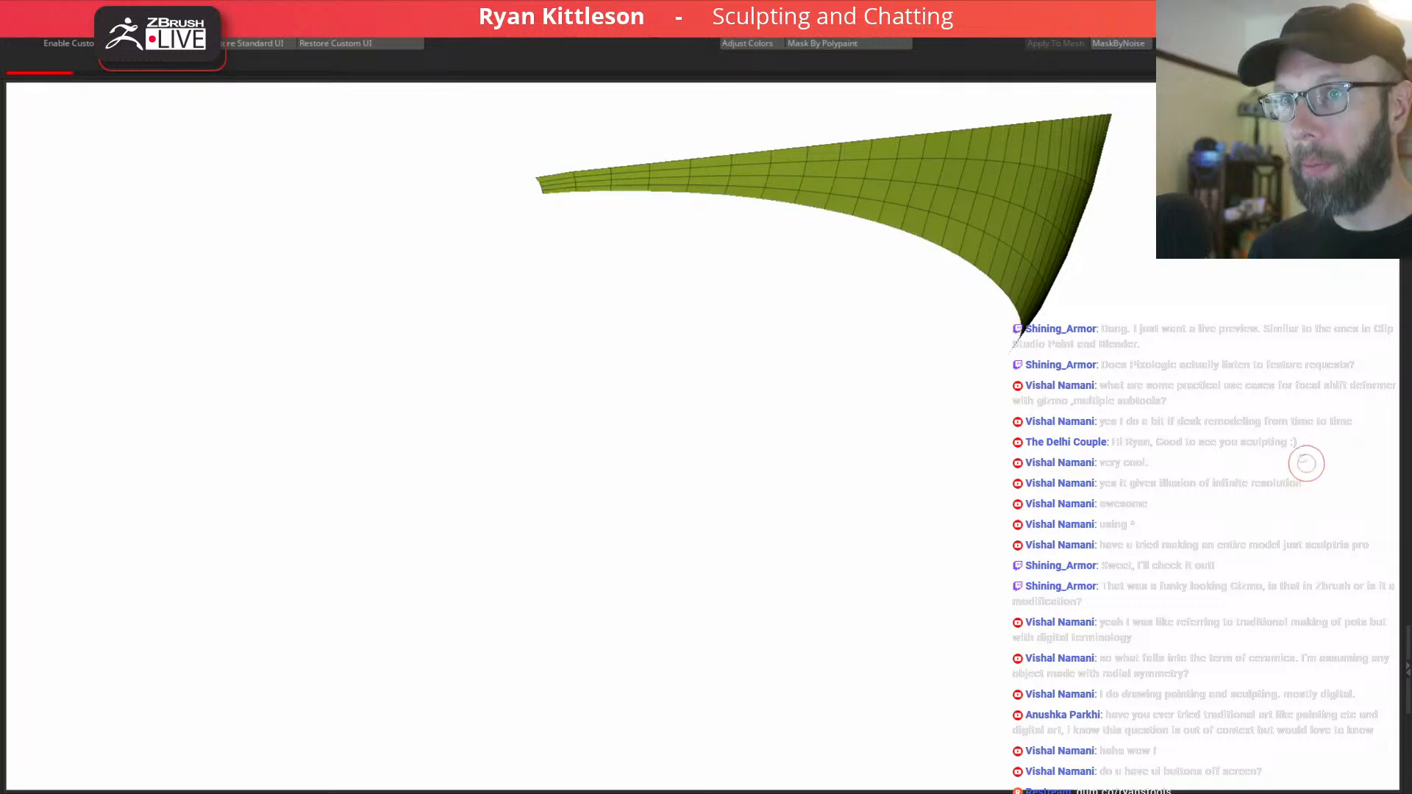
ctrl+shift+click(1111, 243)
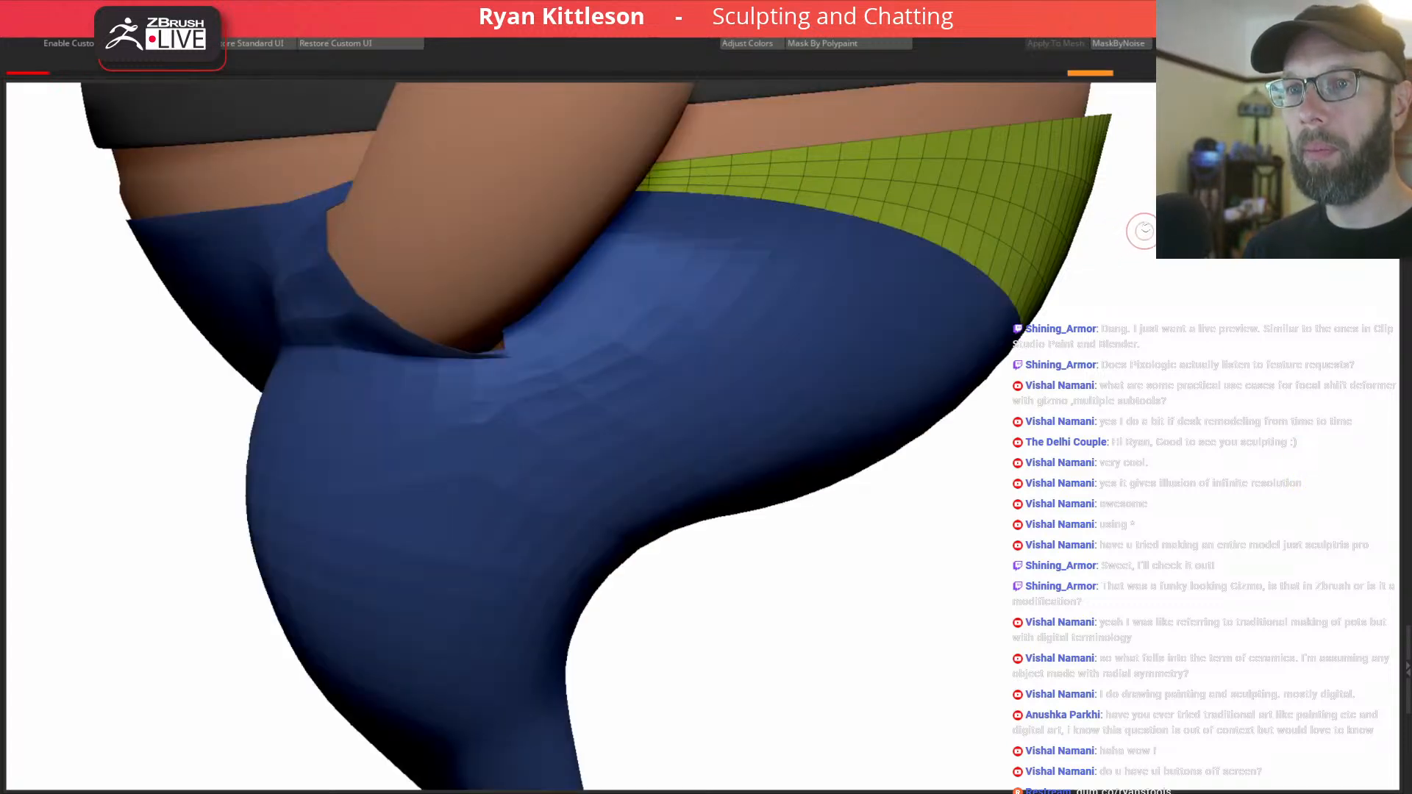
Turn on dynamic subdivision for the trousers and the back strip, make the other subtools transparent, and activate the Gizmo.
key(w)
alt+click(859, 320)
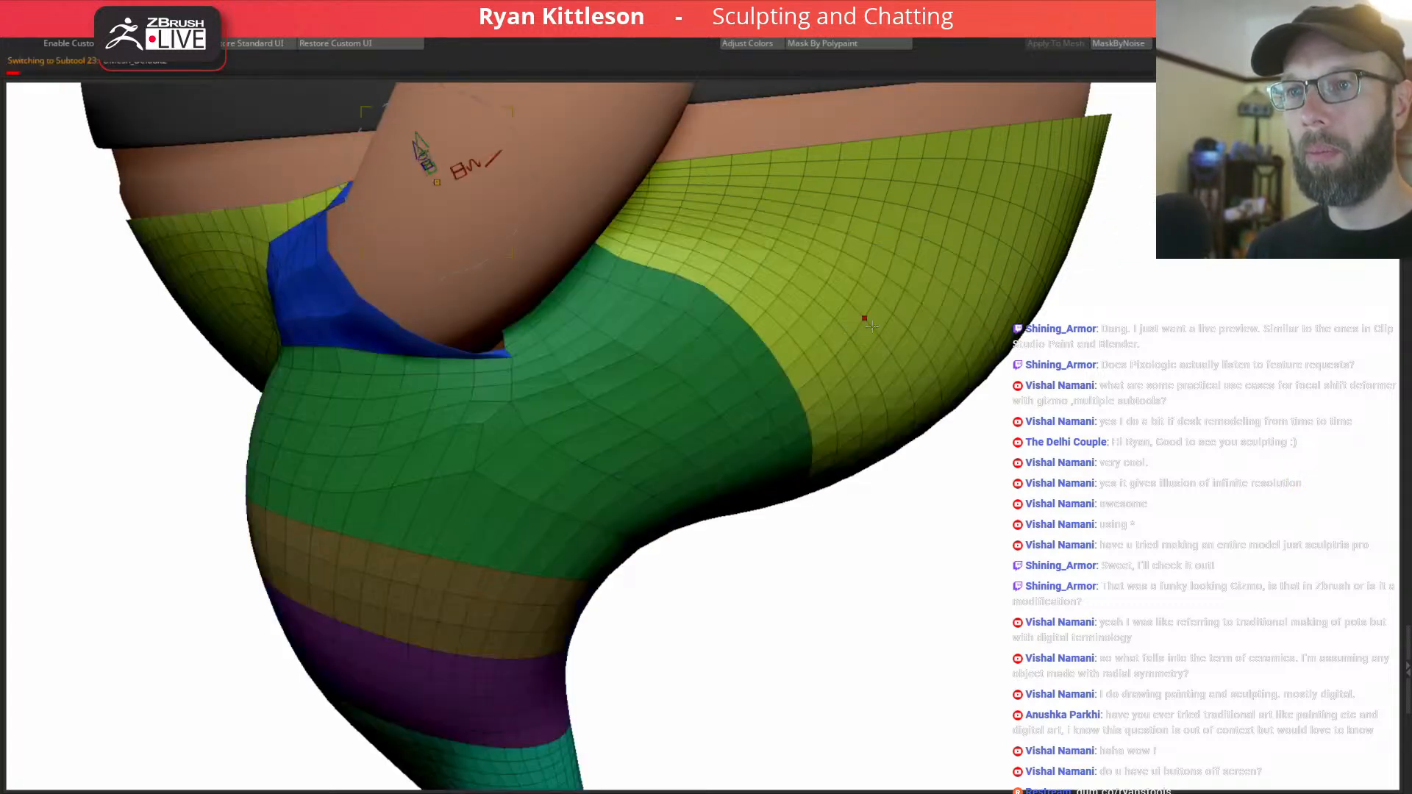
key(d)
alt+click(1065, 179)
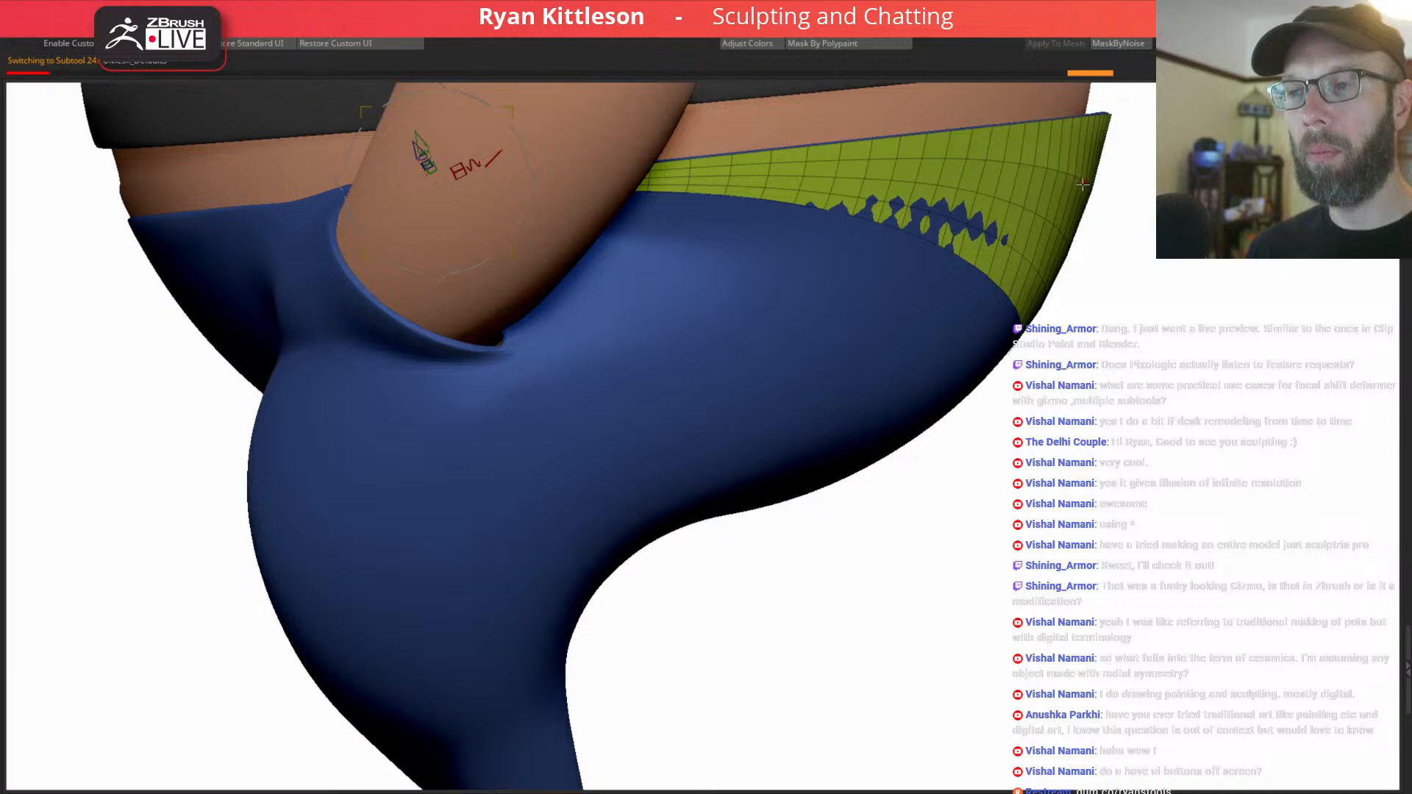
key(d)
key(shift+t)
key(w)
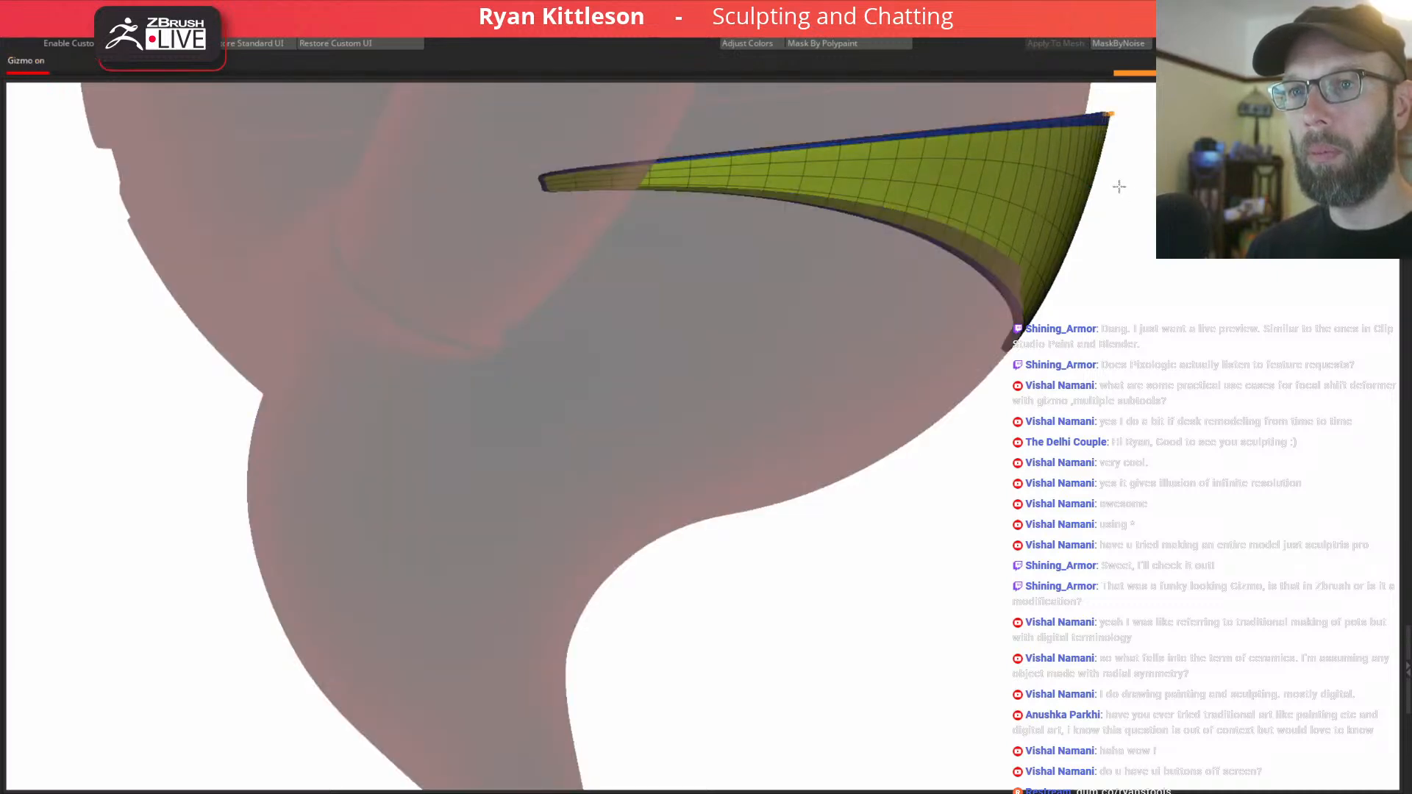
Pull the back strip slightly inward beneath the trousers' surface and reposition the Gizmo pivot along the strip.
alt+right_drag(1075, 212, 976, 303)
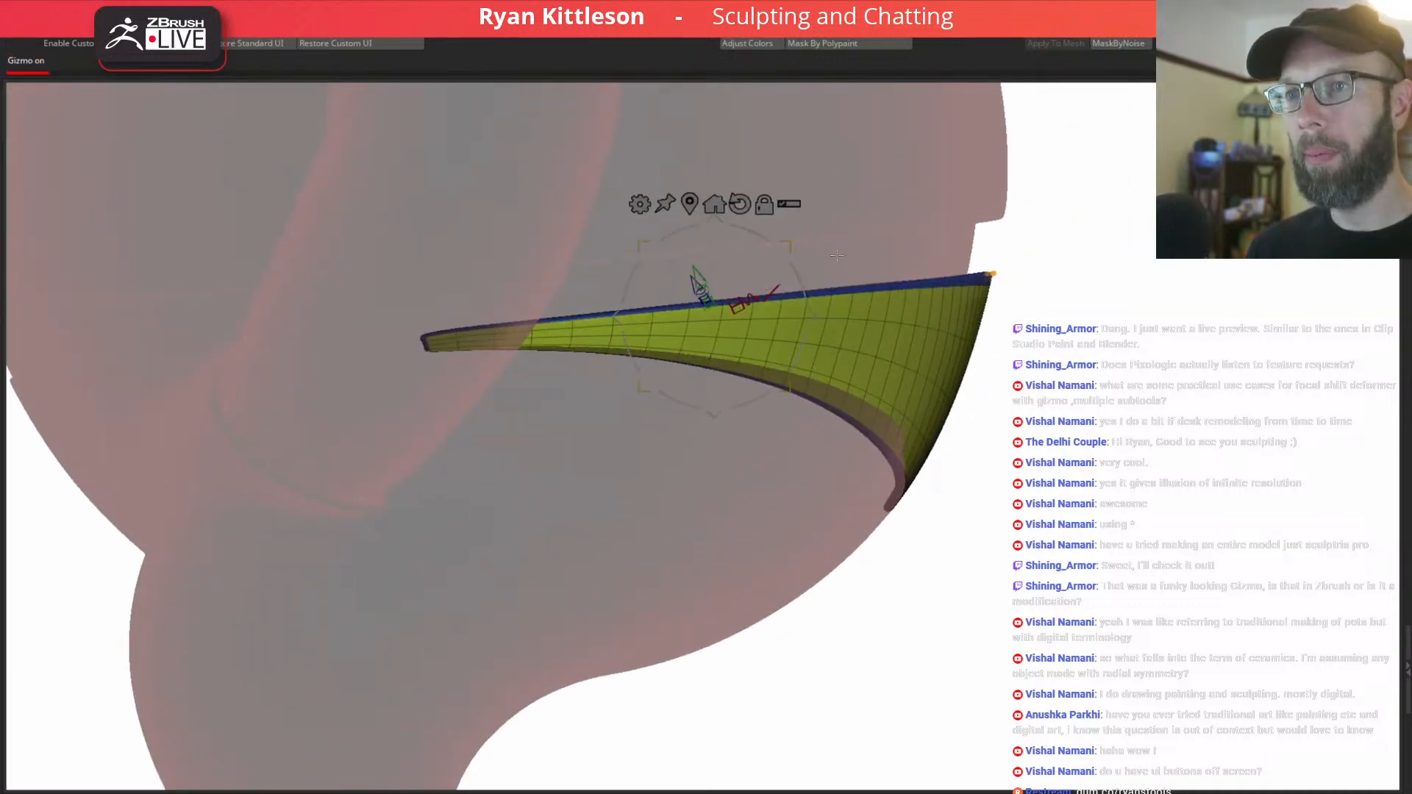
ctrl+drag(792, 245, 746, 261)
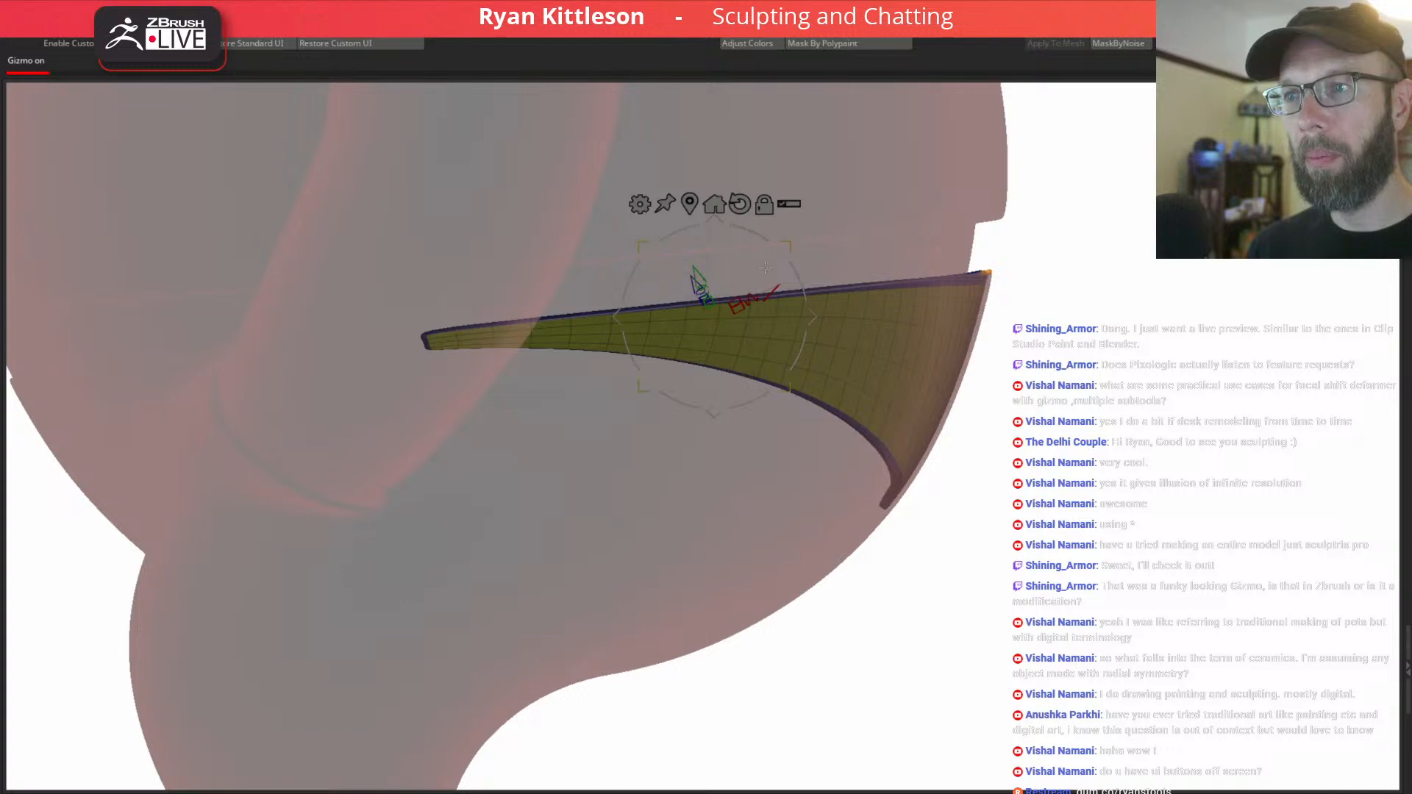
mouse_move(814, 317)
alt+mouse_down()
mouse_move(541, 331)
mouse_move(538, 294)
mouse_move(543, 331)
mouse_move(876, 304)
alt+mouse_up()
key(ctrl+z)
key(ctrl+z)
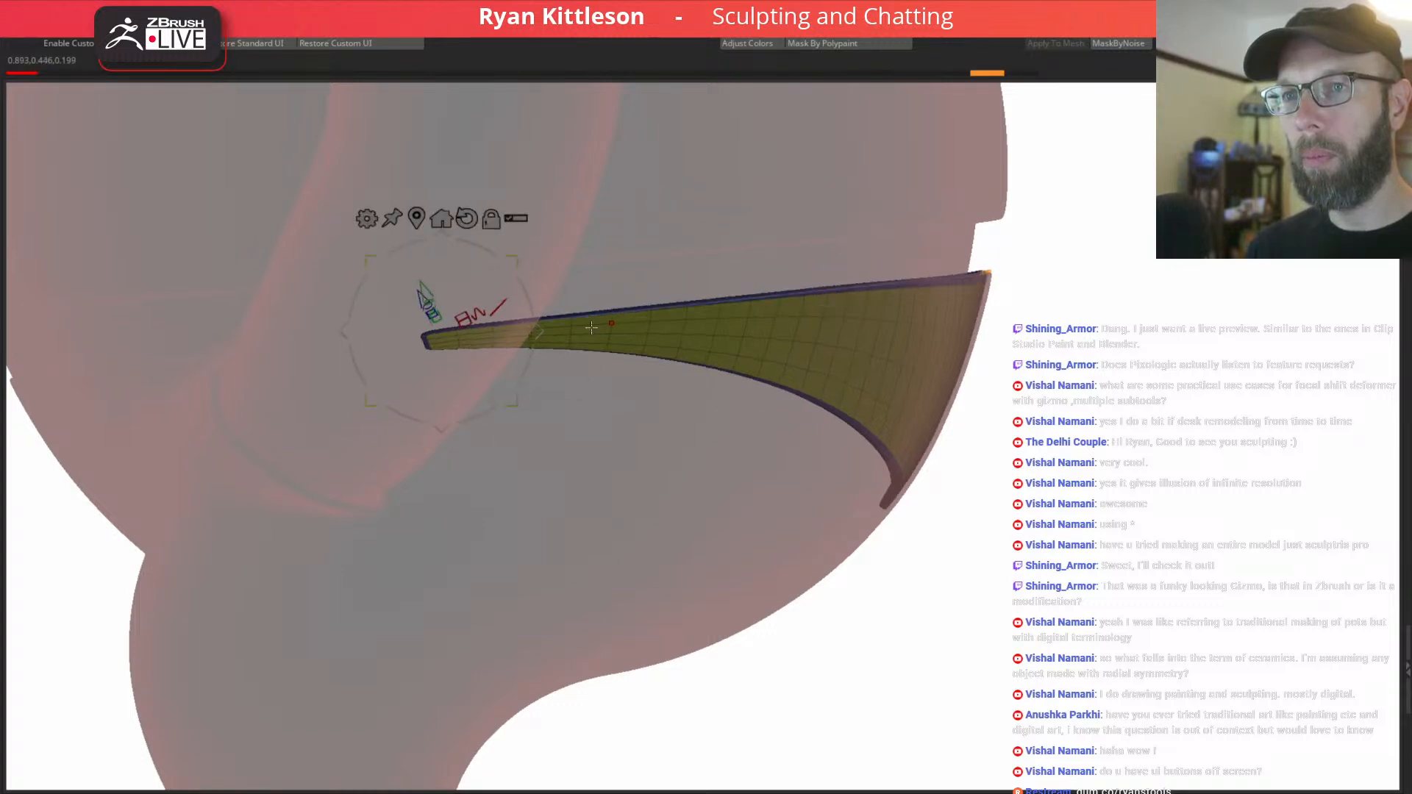
mouse_move(541, 331)
alt+mouse_down()
mouse_move(759, 316)
mouse_move(661, 299)
alt+mouse_up()
Hide the wireframe and fill the isolated back strip with white.
key(shift+f)
mouse_move(935, 274)
right_down()
mouse_move(899, 276)
mouse_move(909, 270)
right_up()
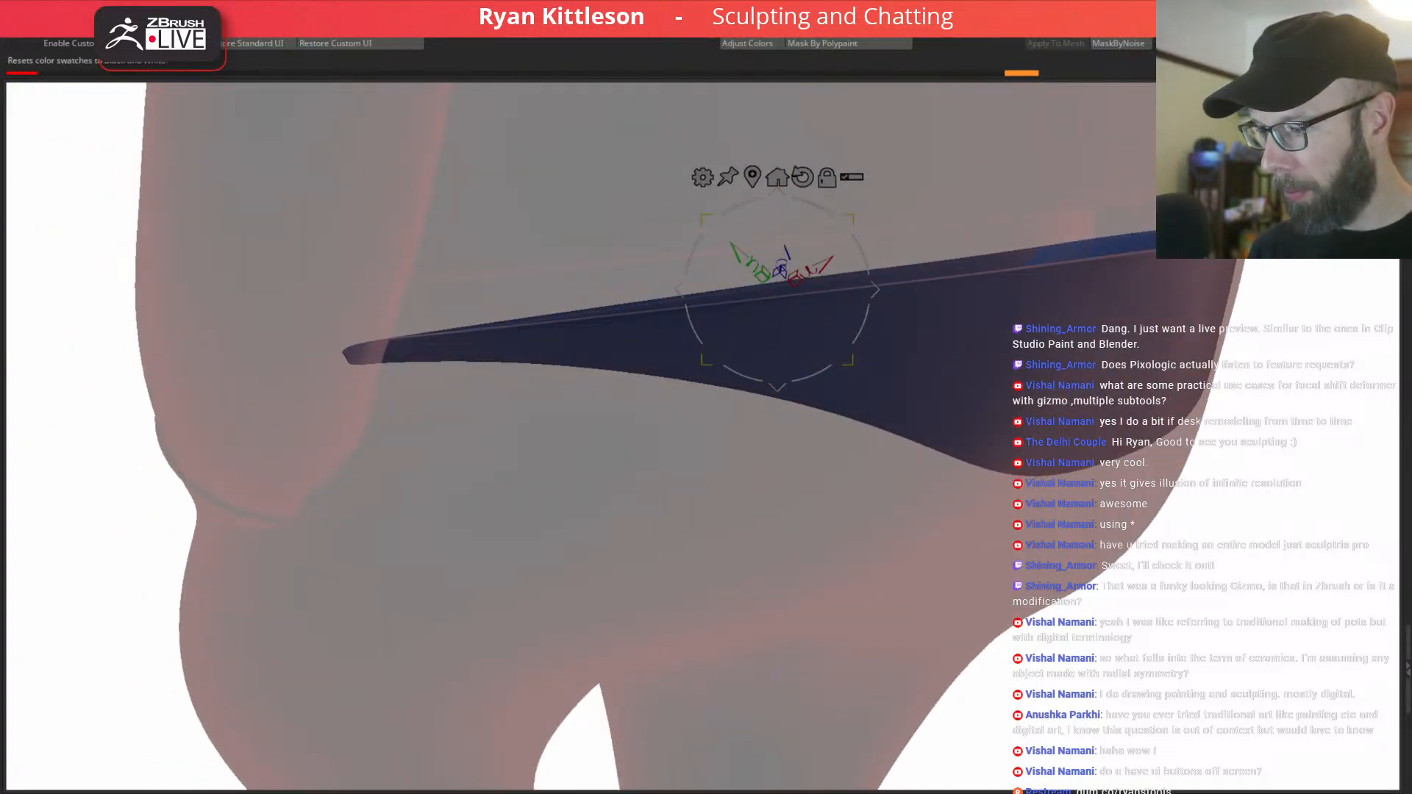
key(shift+t)
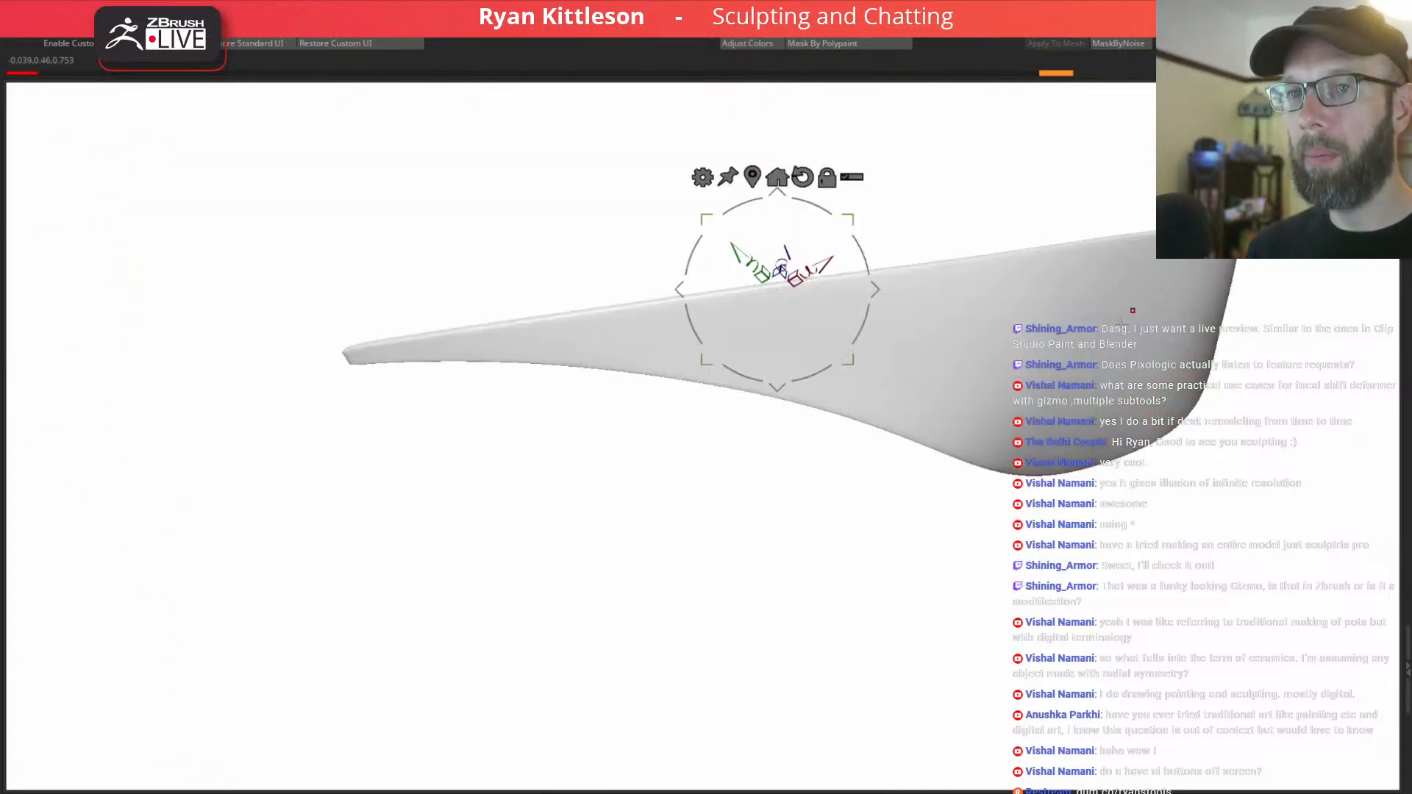
ctrl+right_drag(1126, 323, 1062, 237)
Adjust the white strip with the Gizmo so its edge peeks out above the rear waistline of the trousers.
key(alt+s)
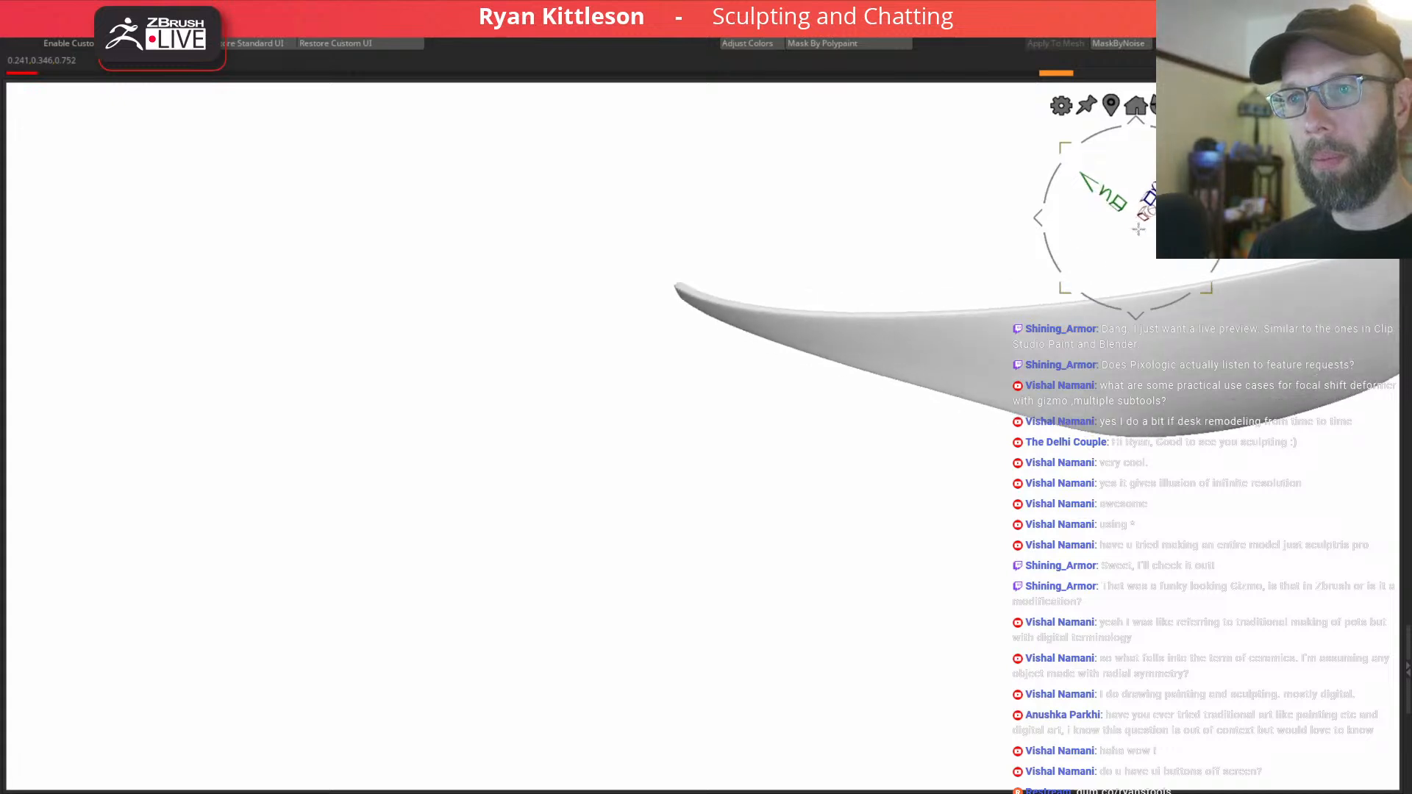
key(alt+s)
drag(1211, 288, 1226, 277)
drag(1139, 329, 1140, 324)
mouse_move(1029, 373)
right_down()
mouse_move(1062, 357)
mouse_move(1053, 399)
mouse_move(1013, 373)
right_up()
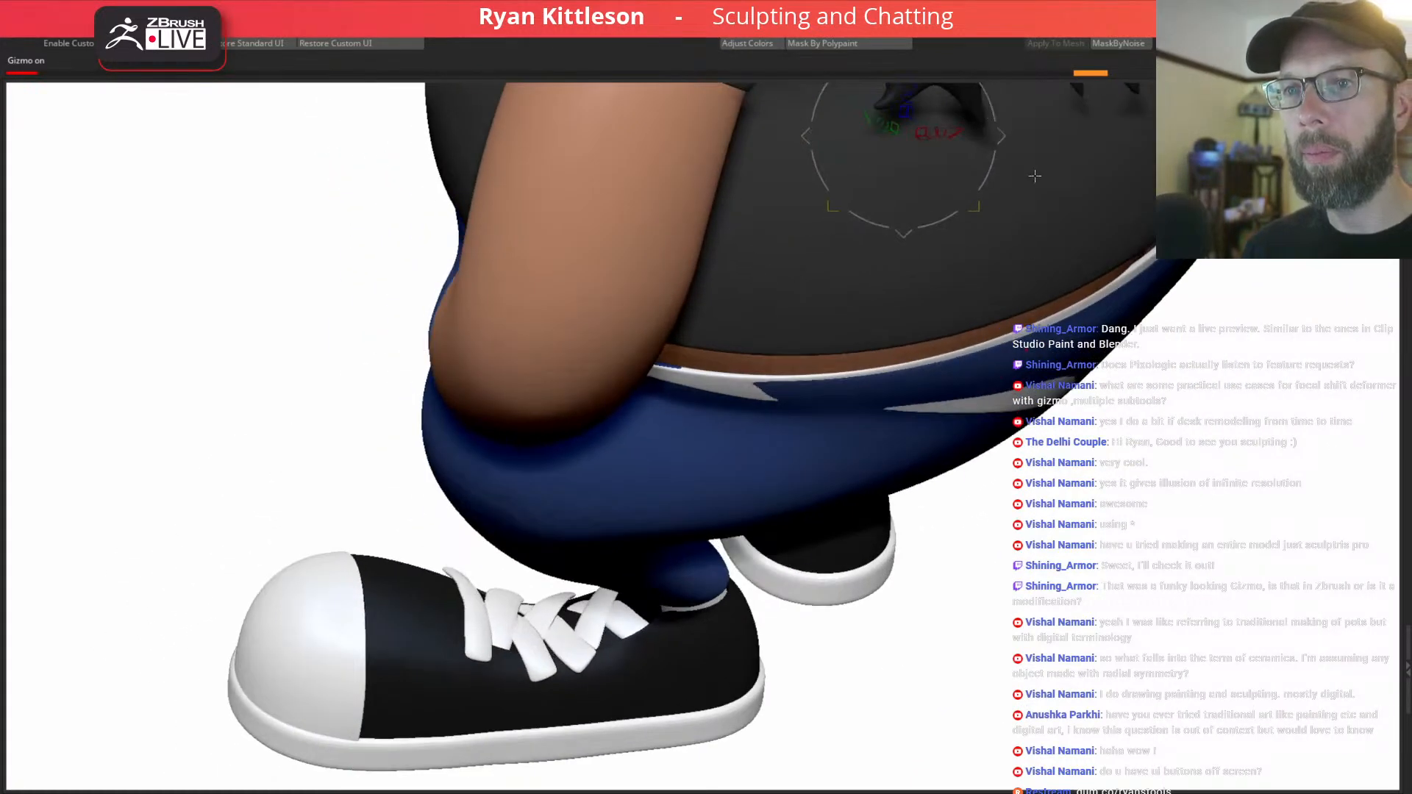
right_drag(1077, 244, 1010, 230)
drag(1153, 278, 1155, 278)
Enlarge the brush and reshape the back of the trousers to cover the lower part of the white strip.
right_drag(1171, 361, 1202, 463)
key(q)
alt+click(1219, 435)
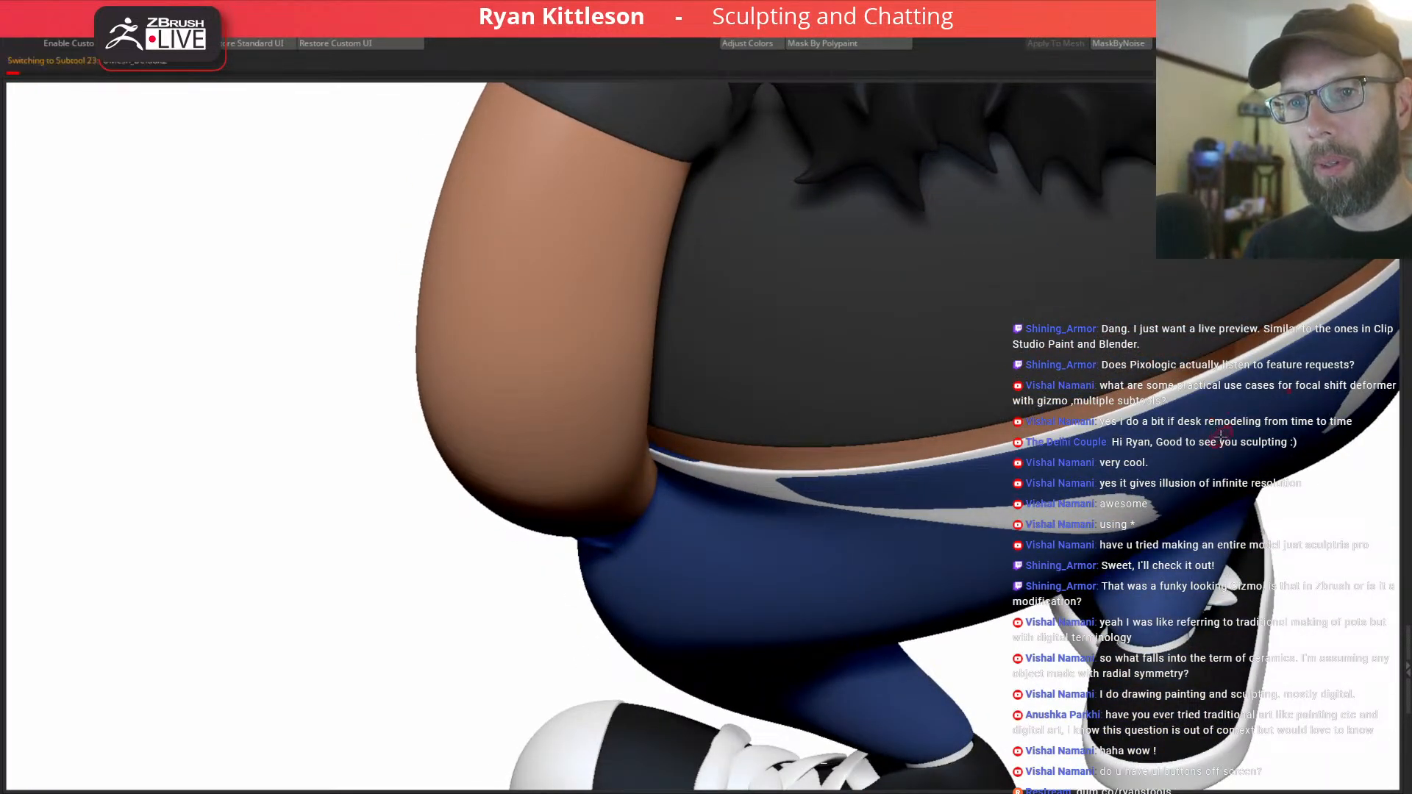
key(space)
drag(1123, 451, 1148, 451)
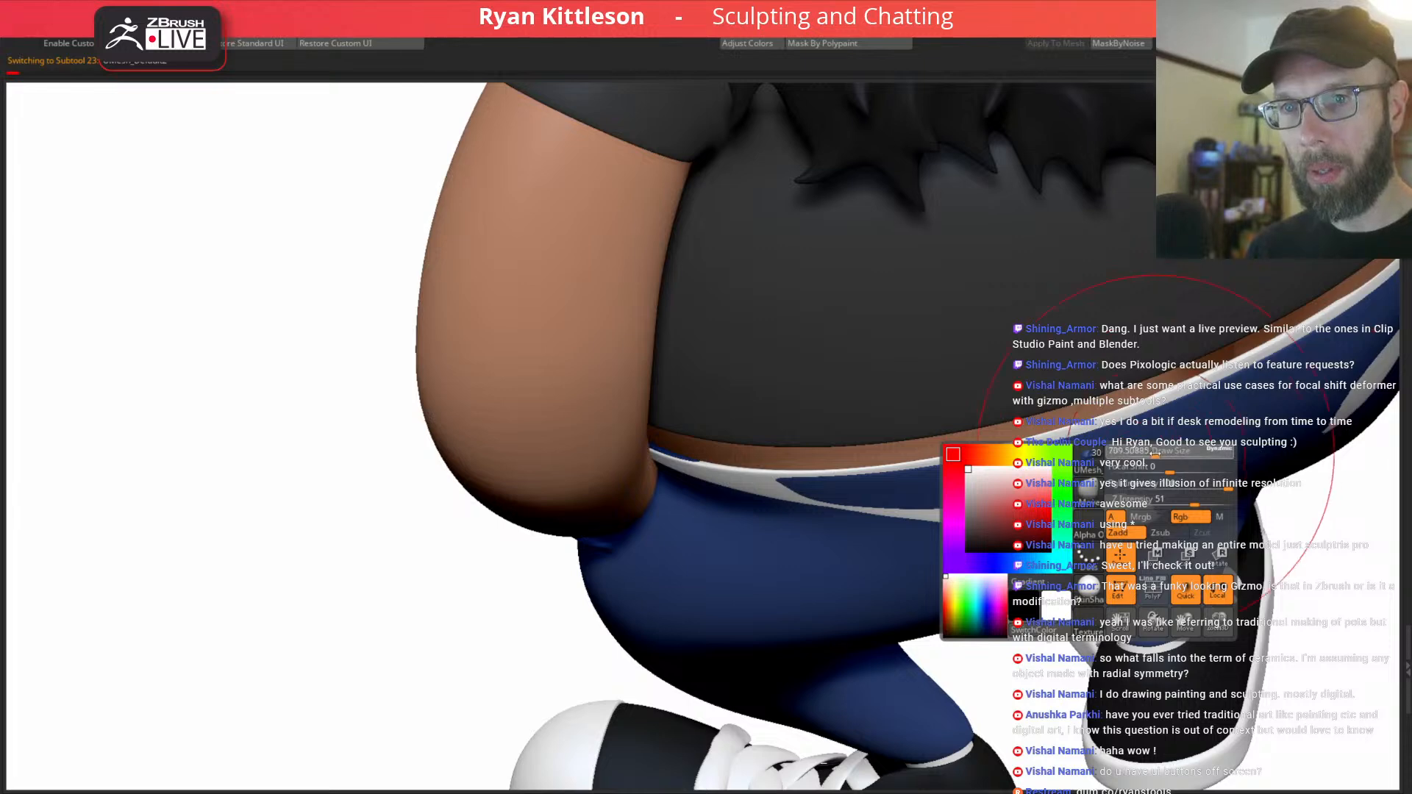
drag(1090, 496, 1097, 524)
drag(928, 488, 914, 513)
drag(738, 483, 664, 463)
right_drag(712, 423, 738, 492)
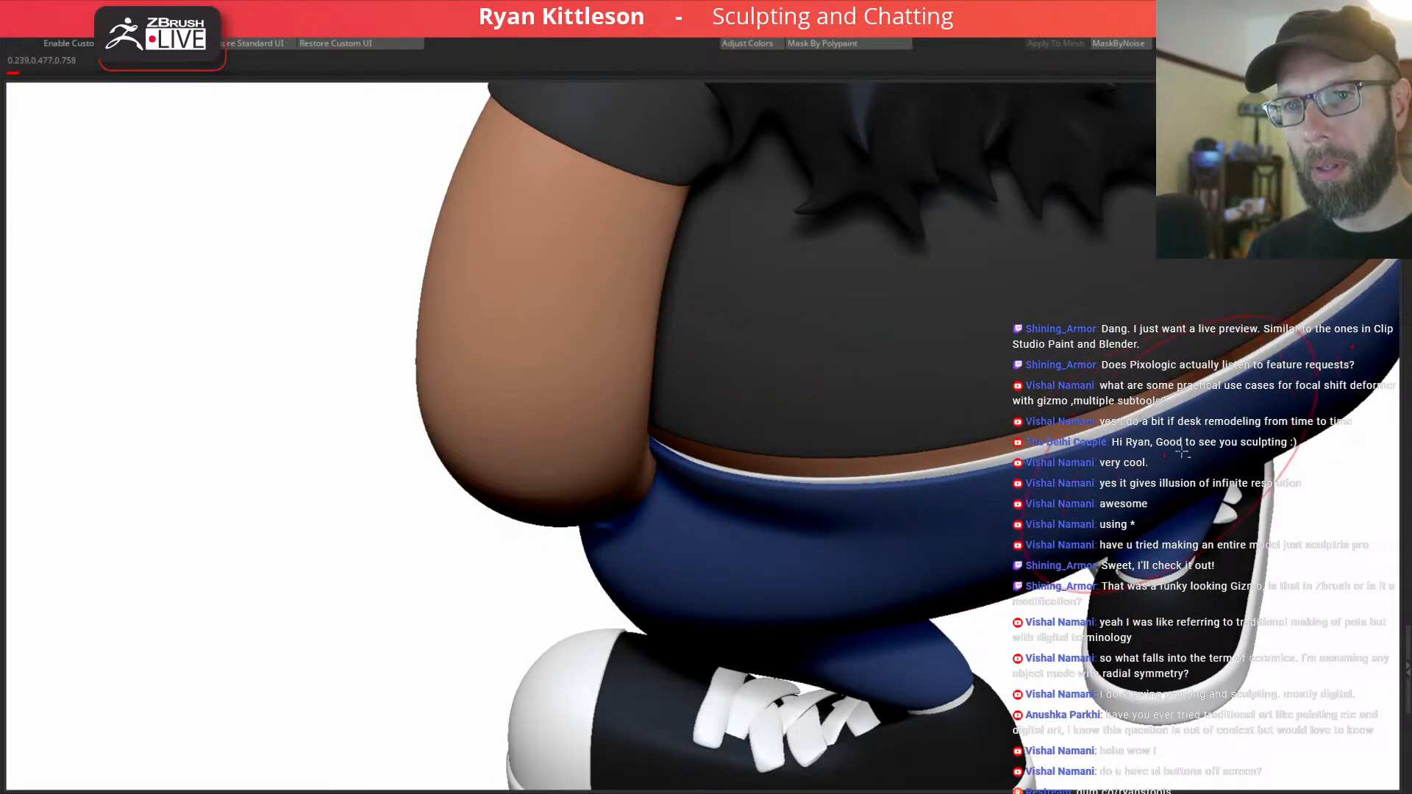
Adjust the brush size and inspect the white waistband above the trousers from behind, toggling wireframe and isolation.
mouse_move(1243, 419)
right_down()
mouse_move(900, 463)
mouse_move(865, 484)
right_up()
key(space)
drag(864, 482, 875, 480)
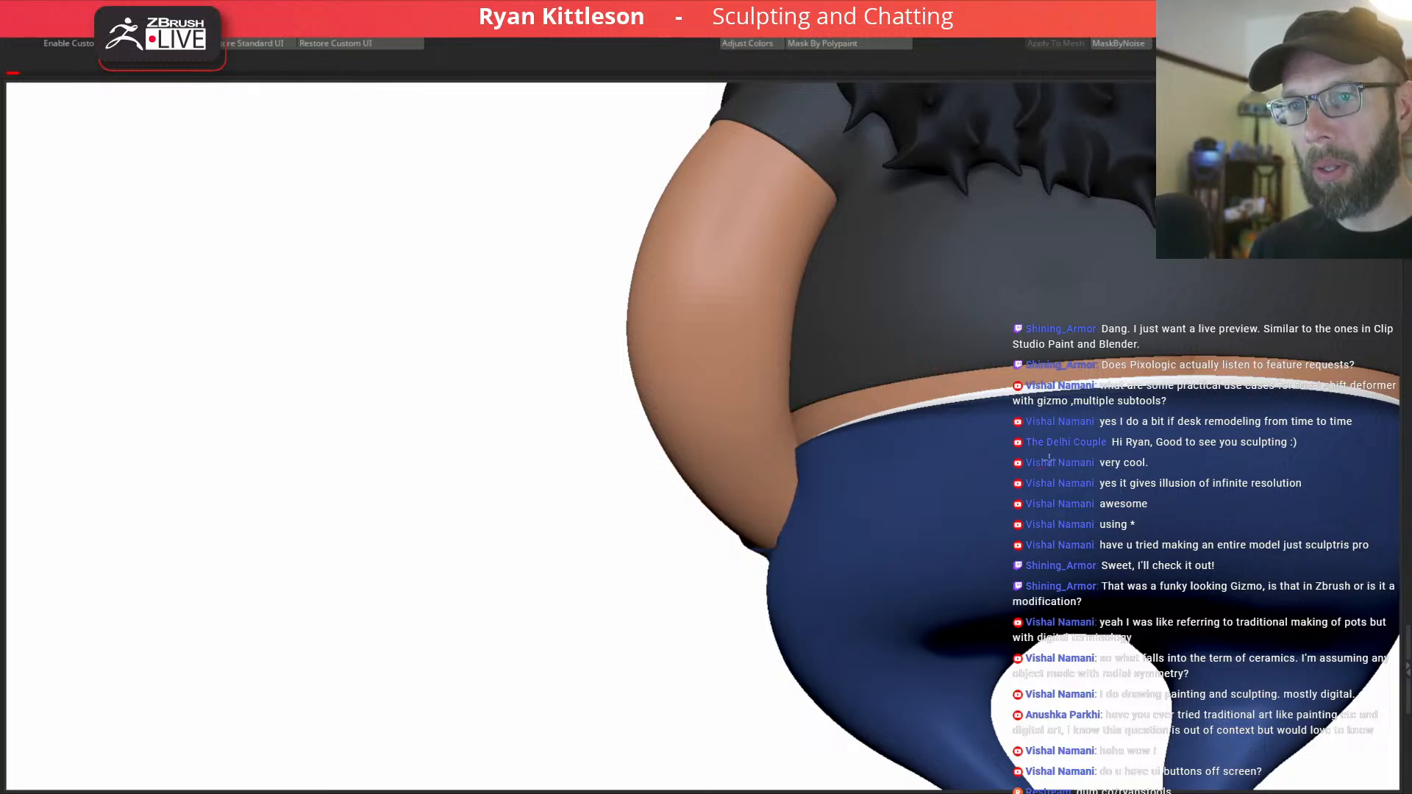
mouse_move(1031, 475)
right_down()
mouse_move(1092, 489)
mouse_move(1023, 471)
mouse_move(1052, 505)
right_up()
mouse_move(1234, 616)
right_down()
mouse_move(1103, 537)
mouse_move(1056, 482)
mouse_move(1003, 466)
mouse_move(1091, 444)
mouse_move(928, 390)
right_up()
key(shift+f)
key(alt+s)
key(shift+f)
key(alt+s)
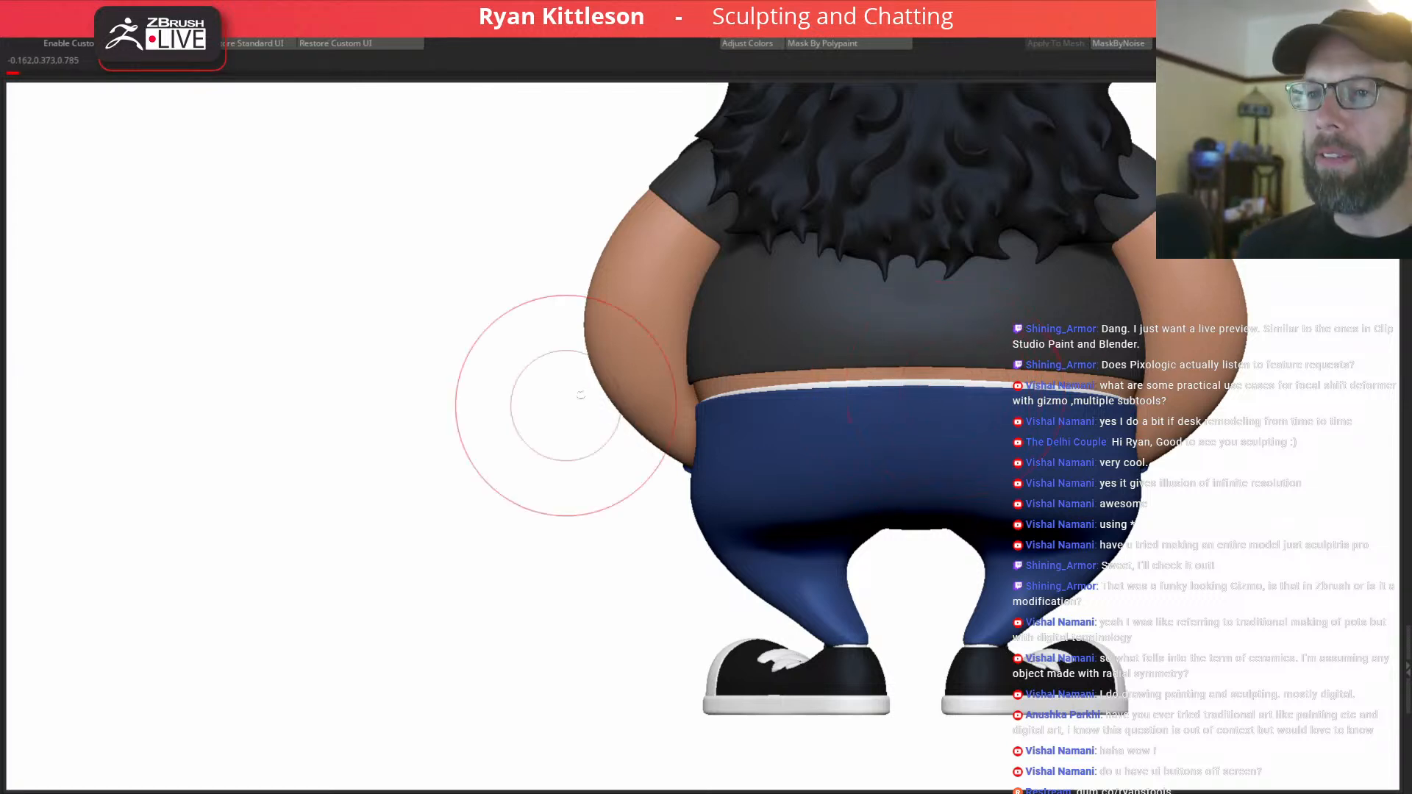
Select the white underwear strip and pull its upper edge higher above the rear waistline of the trousers, undoing one stroke.
mouse_move(877, 366)
right_down()
mouse_move(909, 362)
mouse_move(973, 407)
mouse_move(993, 471)
right_up()
alt+click(915, 374)
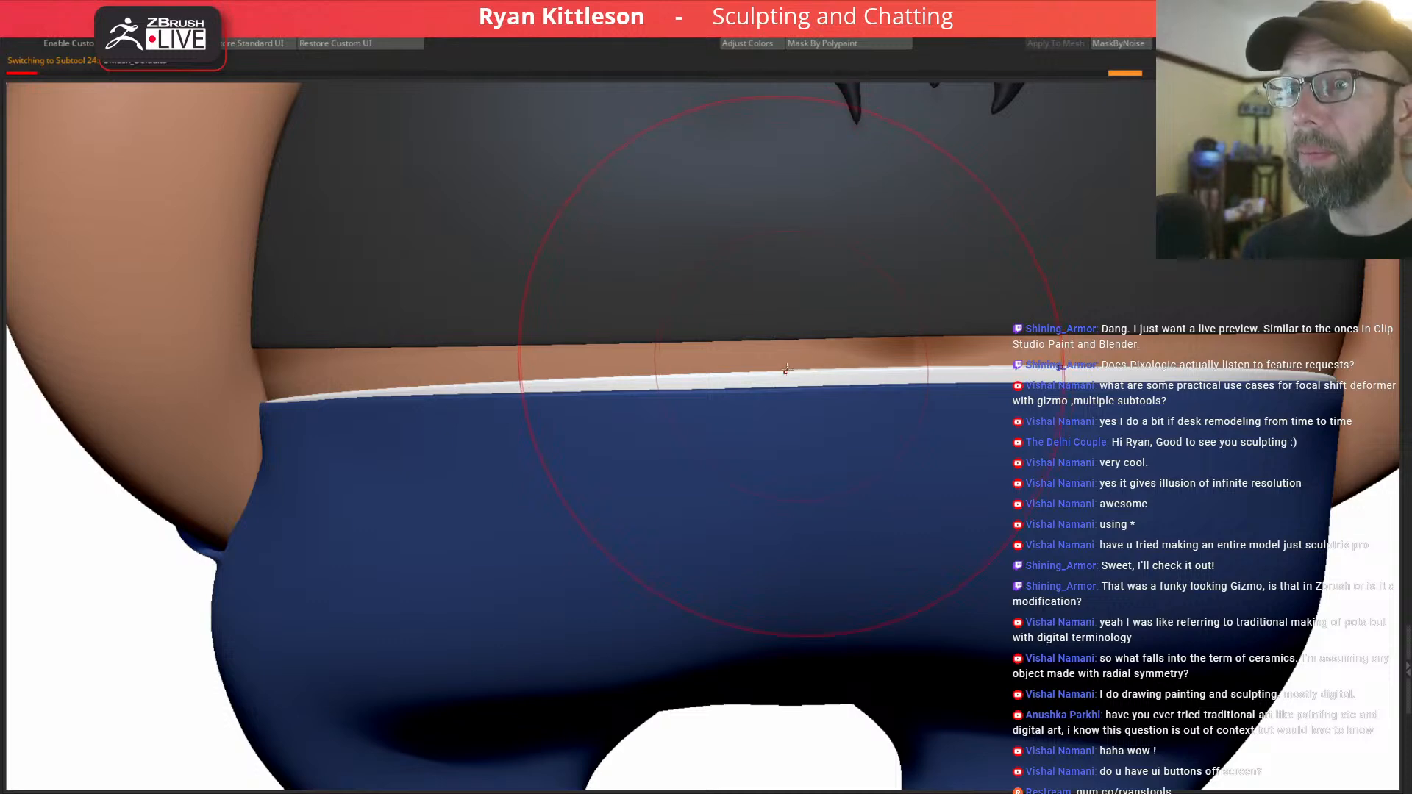
right_drag(785, 372, 789, 370)
drag(781, 371, 778, 347)
drag(546, 380, 541, 339)
key(ctrl+z)
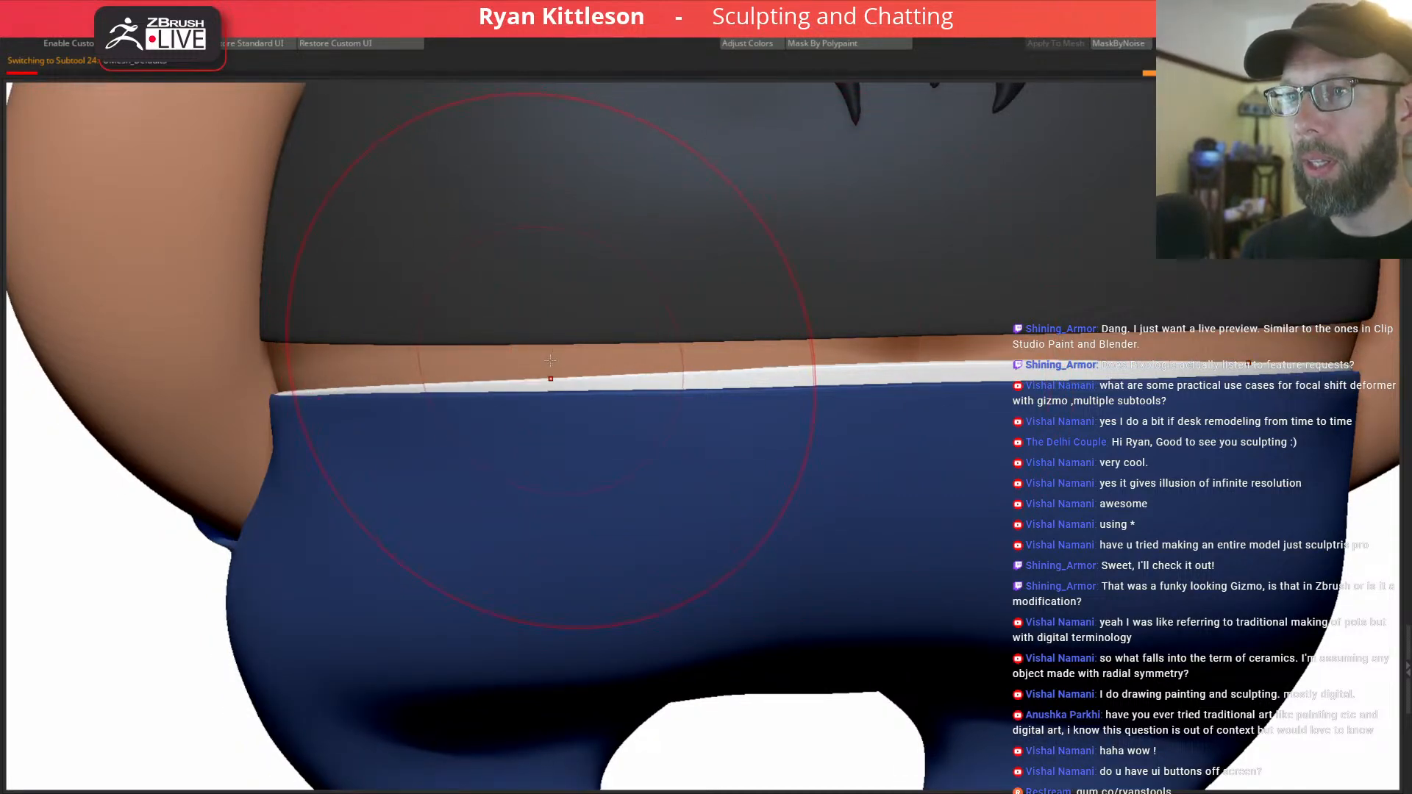
right_drag(549, 349, 552, 341)
drag(553, 359, 551, 345)
right_drag(525, 378, 449, 389)
mouse_move(220, 434)
right_down()
mouse_move(191, 456)
mouse_move(182, 489)
right_up()
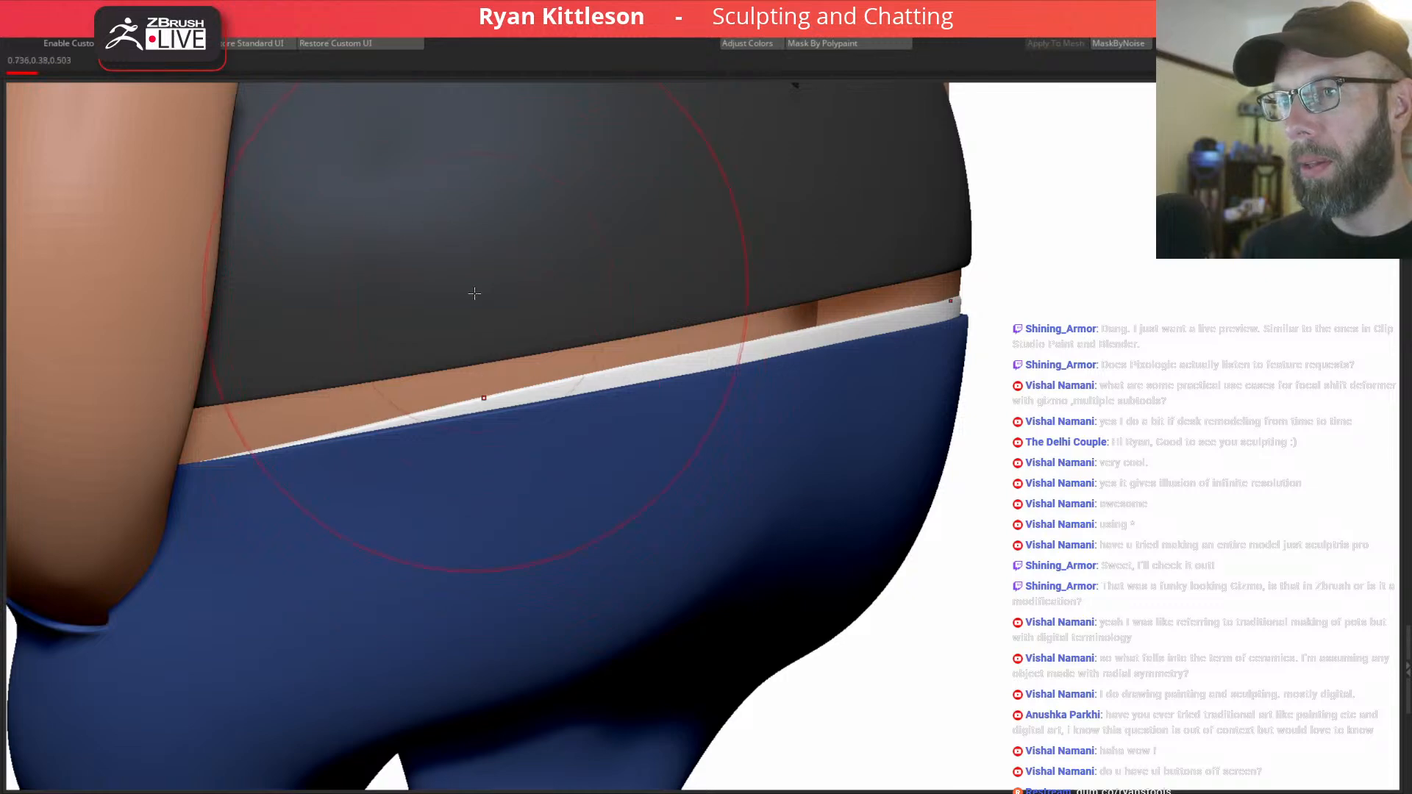
Adjust the brush size and refine the fit between the trousers' rear waistline and the white strip.
mouse_move(497, 306)
right_down()
mouse_move(602, 353)
mouse_move(665, 359)
right_up()
key(space)
drag(697, 344, 685, 341)
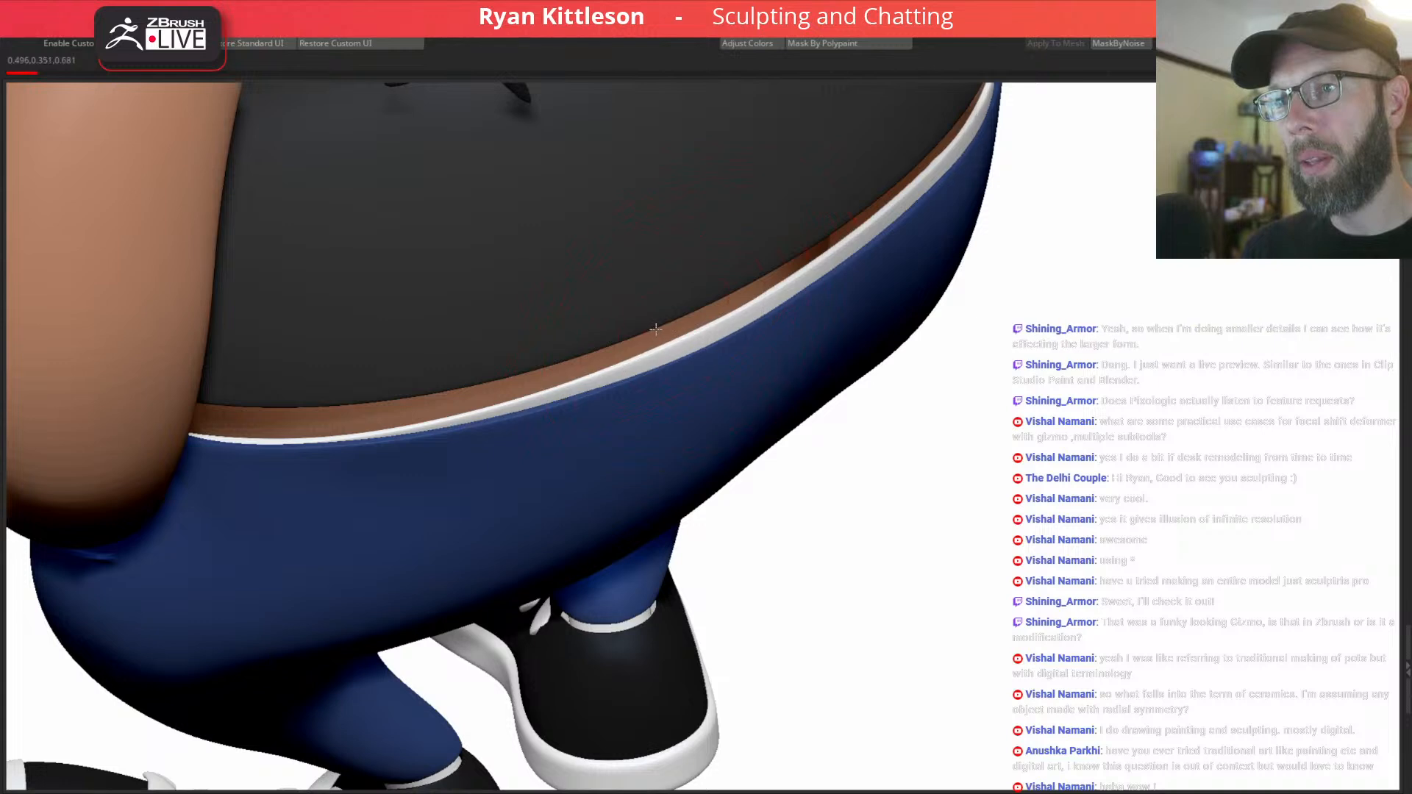
alt+click(556, 416)
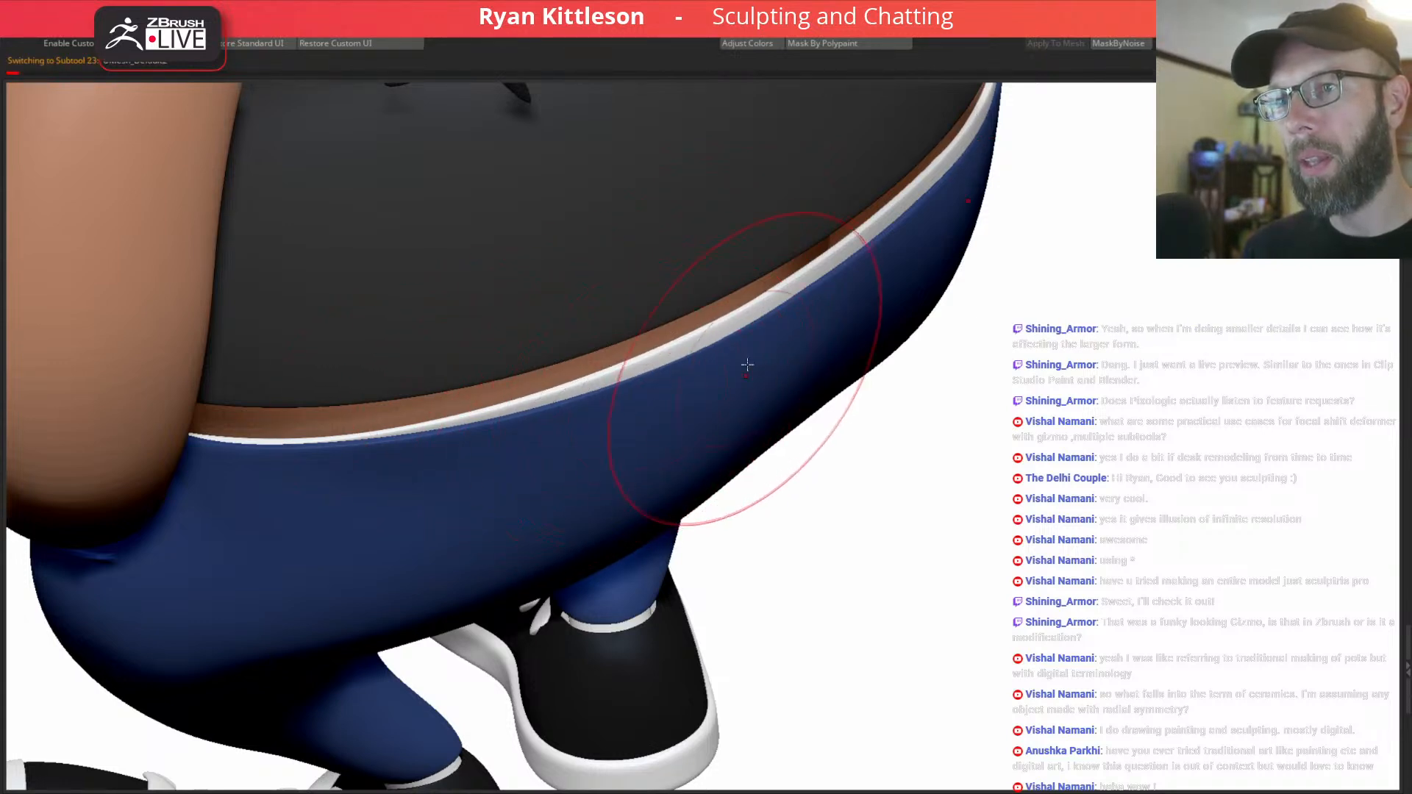
key(space)
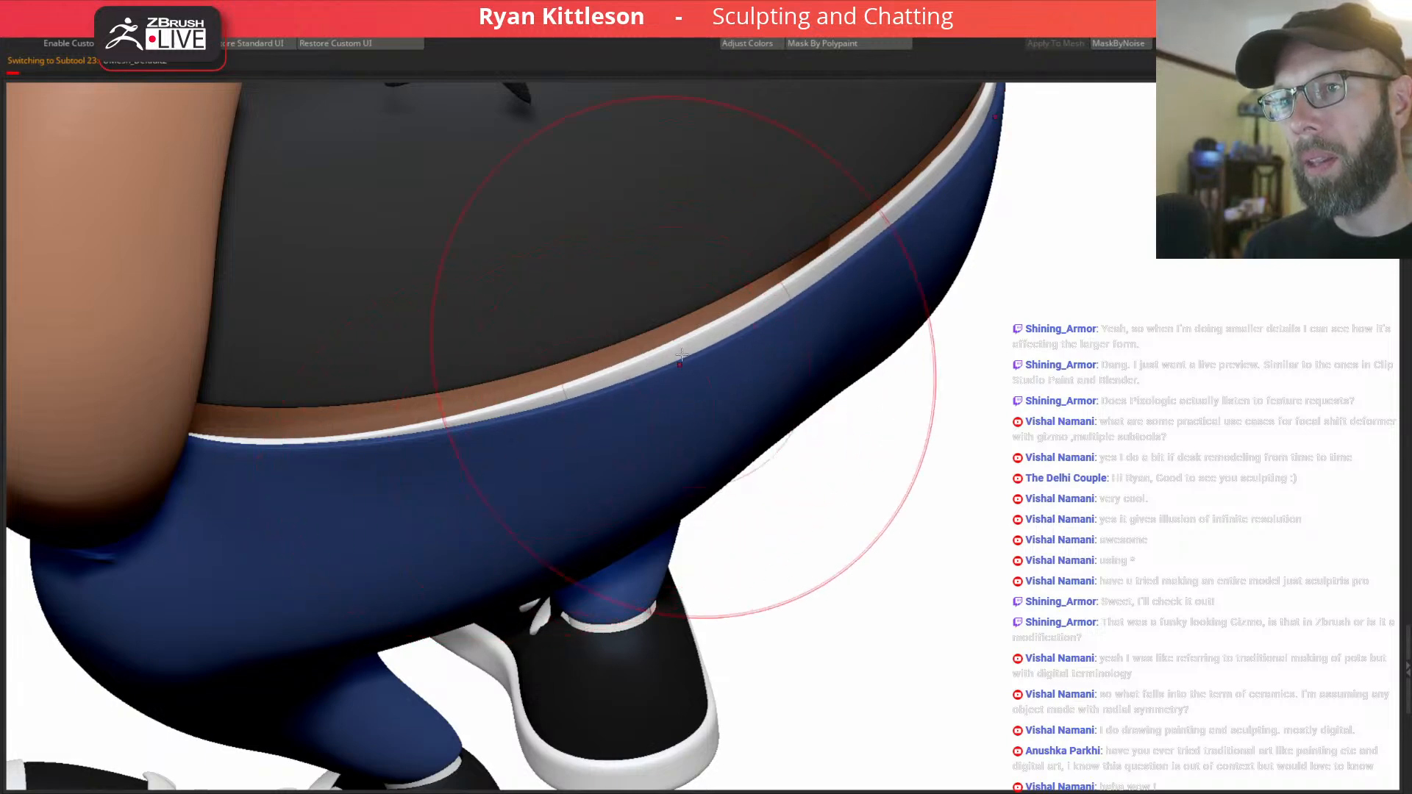
alt+click(710, 333)
ctrl+right_drag(721, 331, 609, 268)
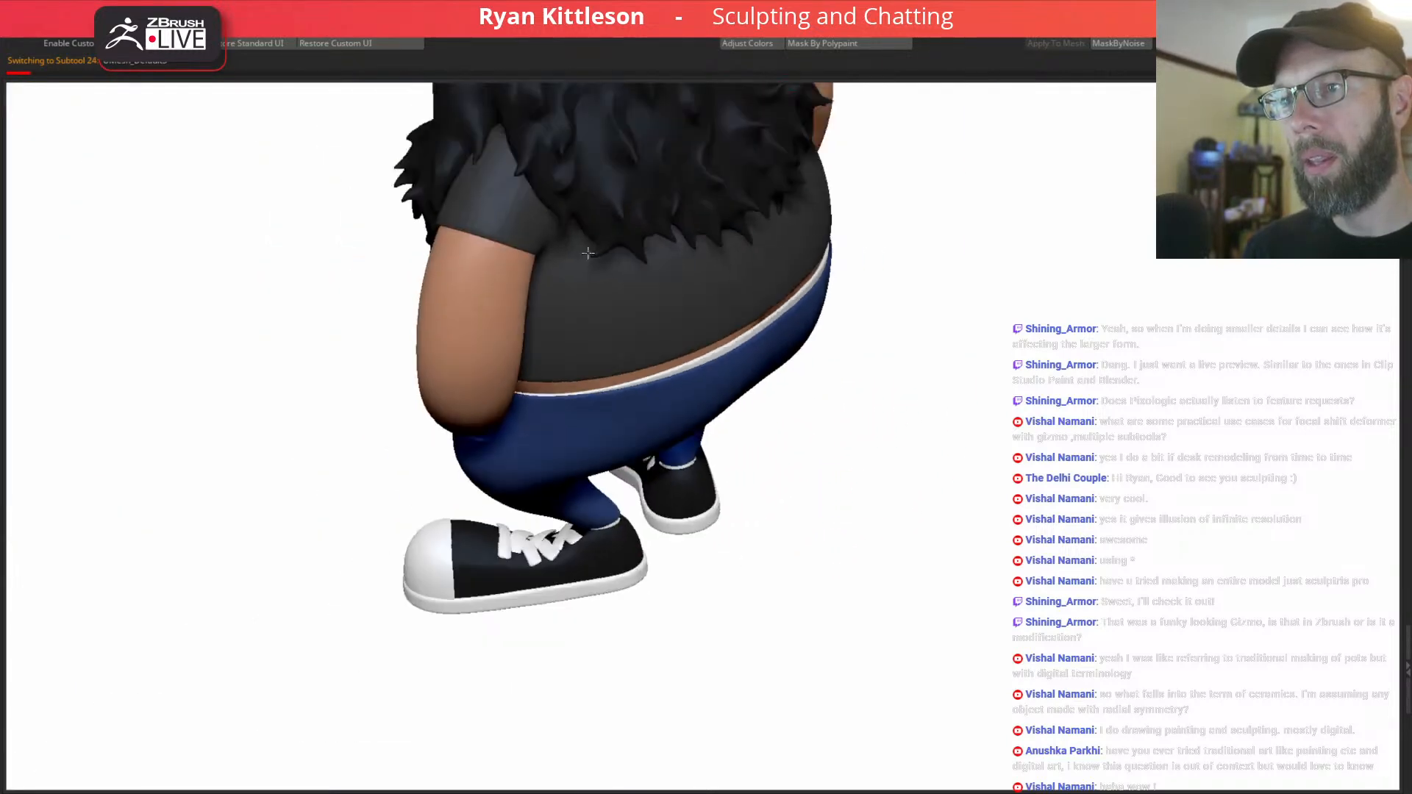
Save the tool as hoagie.ztl, overwriting the existing file.
key(ctrl+s)
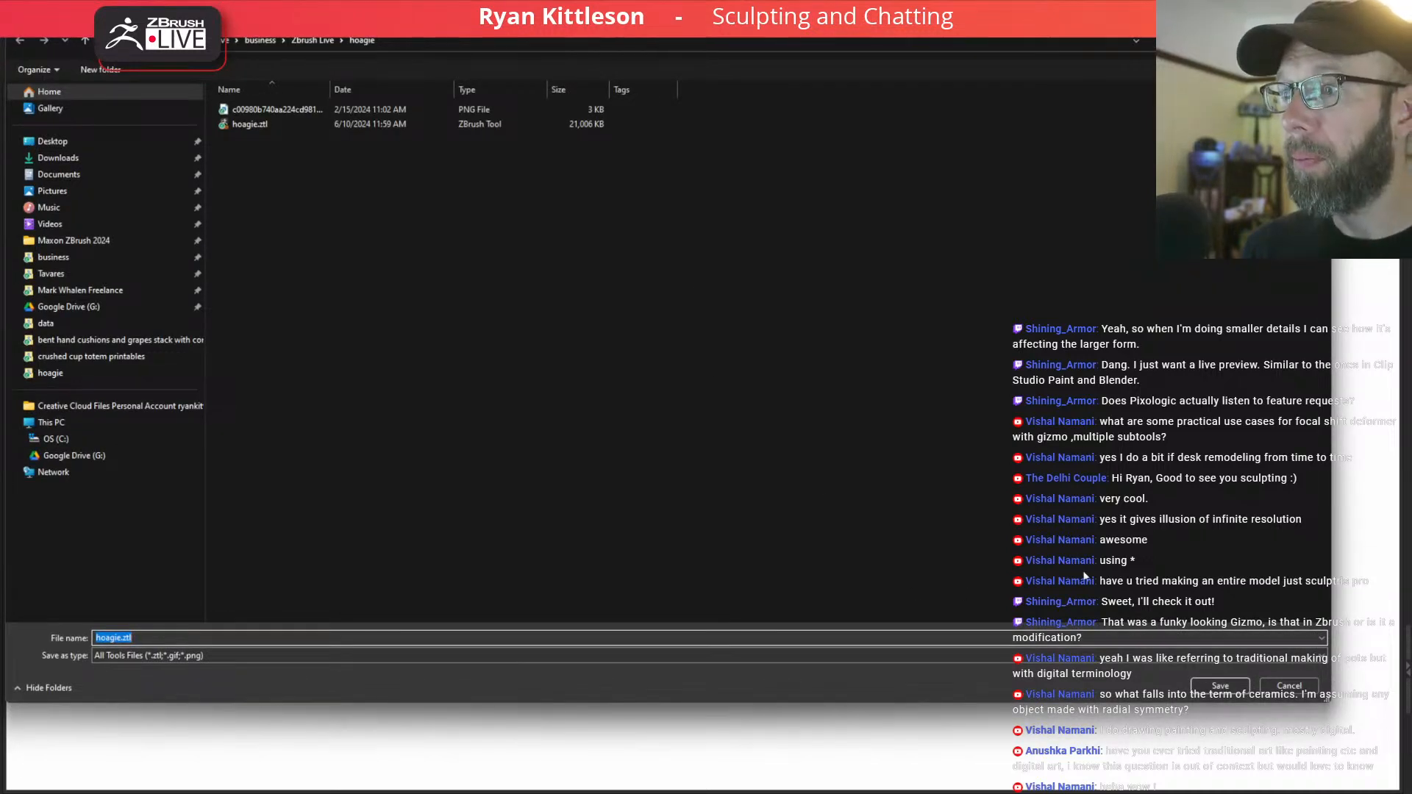
click(1218, 686)
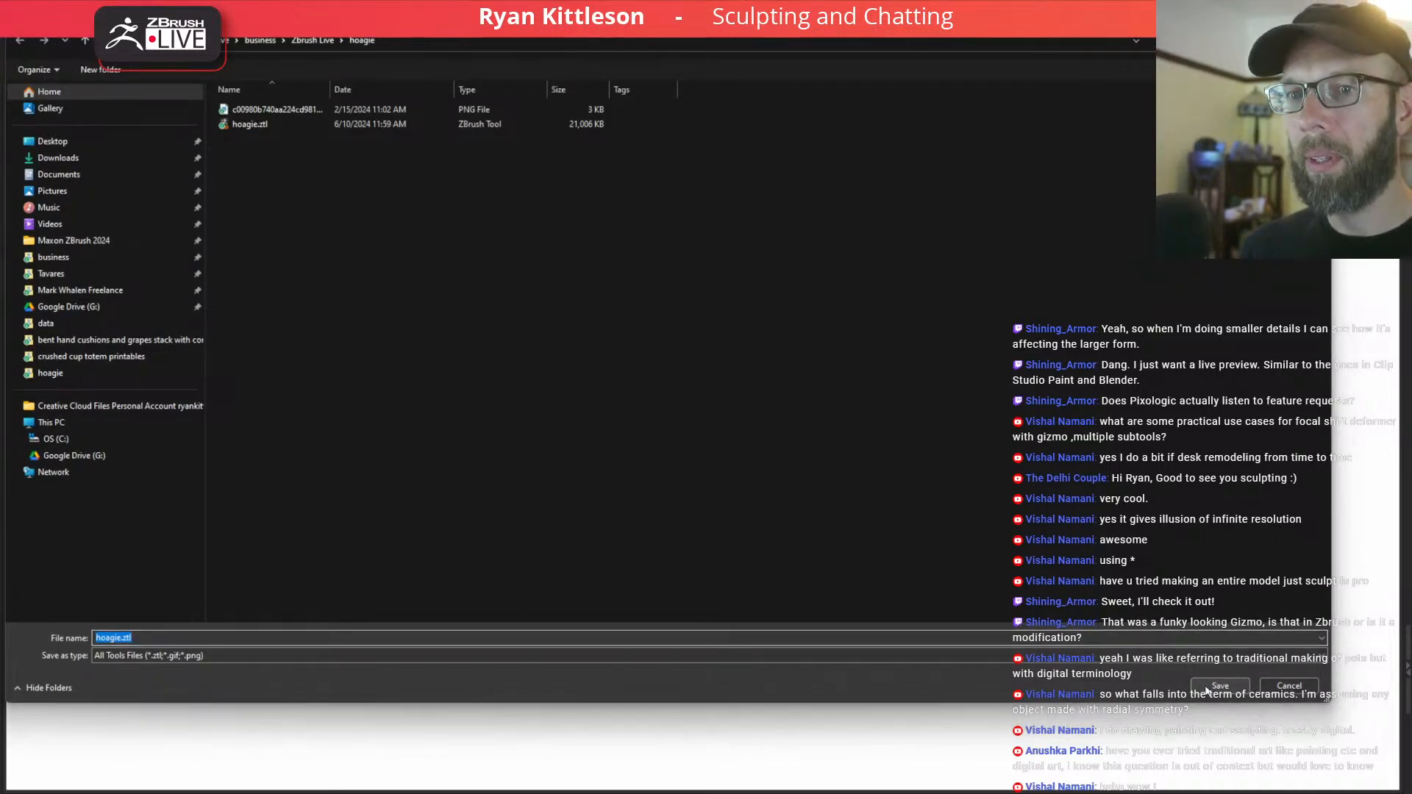
click(758, 403)
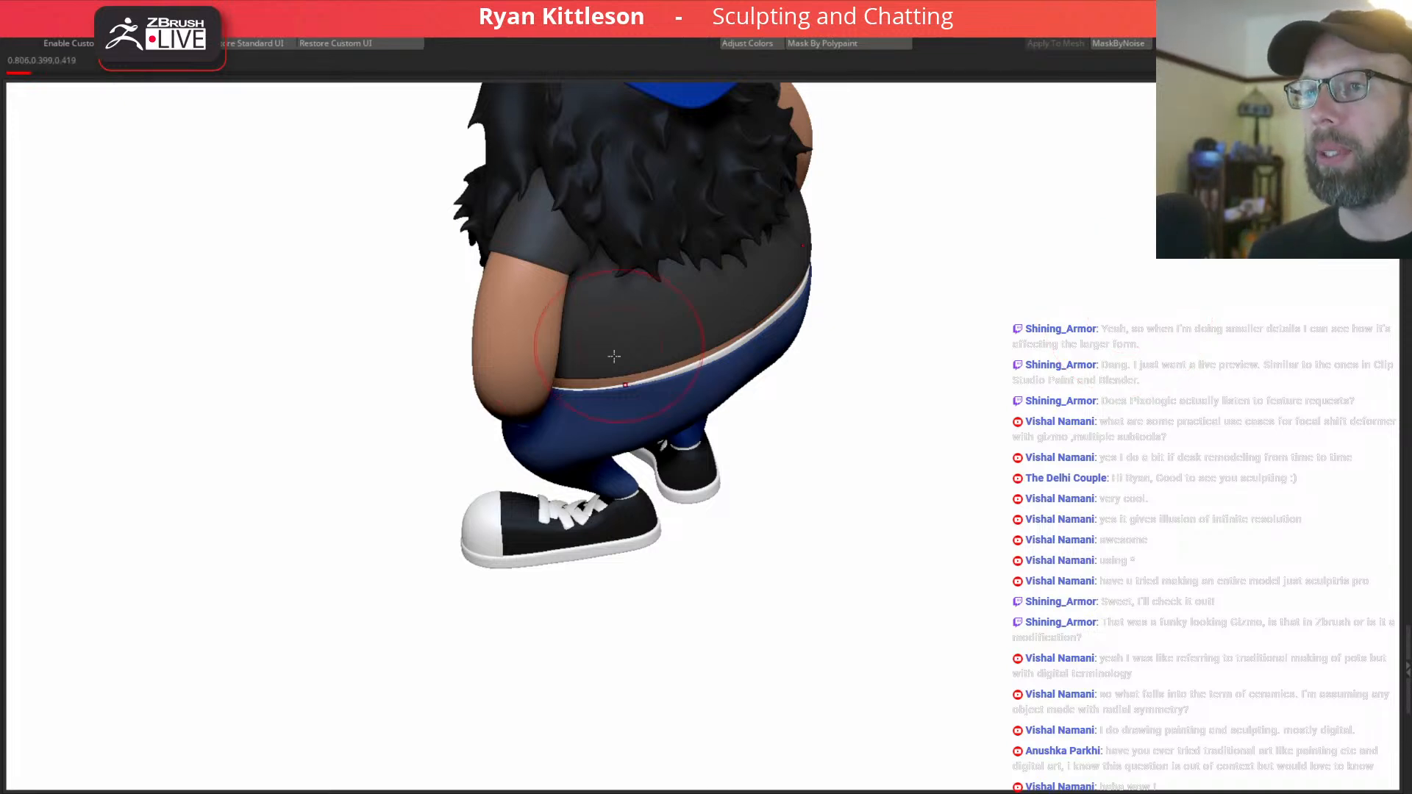
Examine the full figure from behind and in front, and compare it with the pixel-art reference image.
right_drag(756, 309, 756, 307)
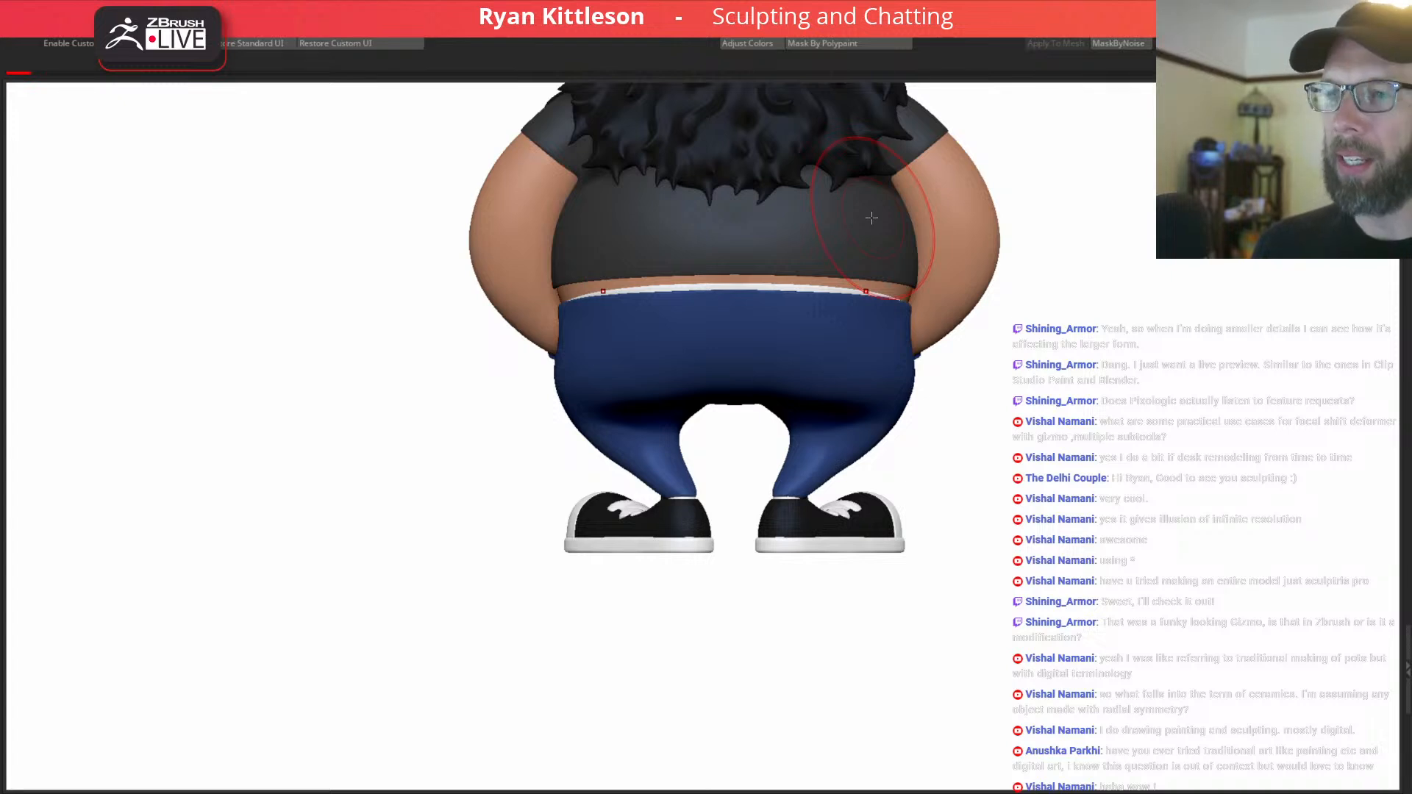
right_drag(724, 252, 781, 253)
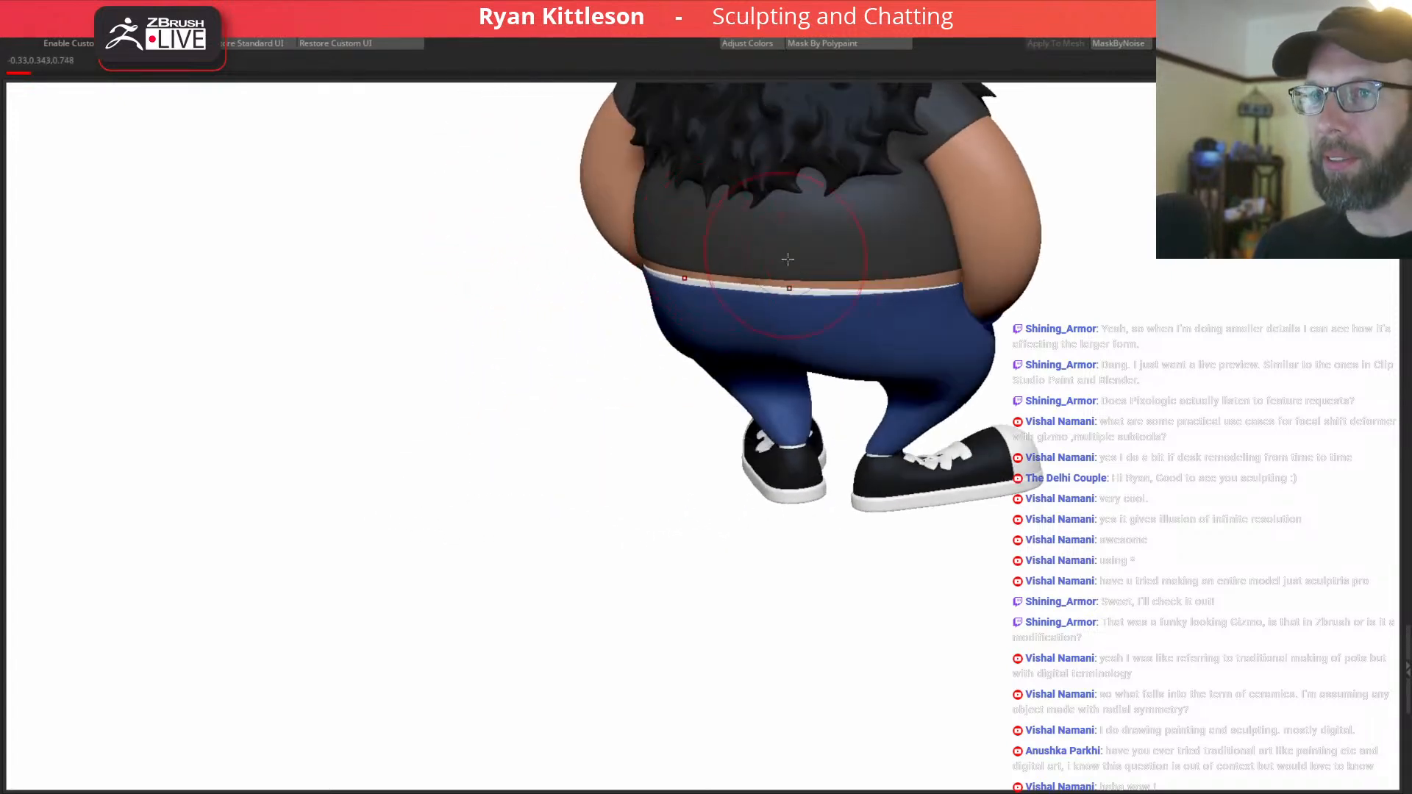
mouse_move(828, 318)
right_down()
mouse_move(787, 319)
mouse_move(882, 311)
mouse_move(743, 303)
mouse_move(914, 299)
mouse_move(781, 262)
mouse_move(745, 329)
mouse_move(761, 331)
right_up()
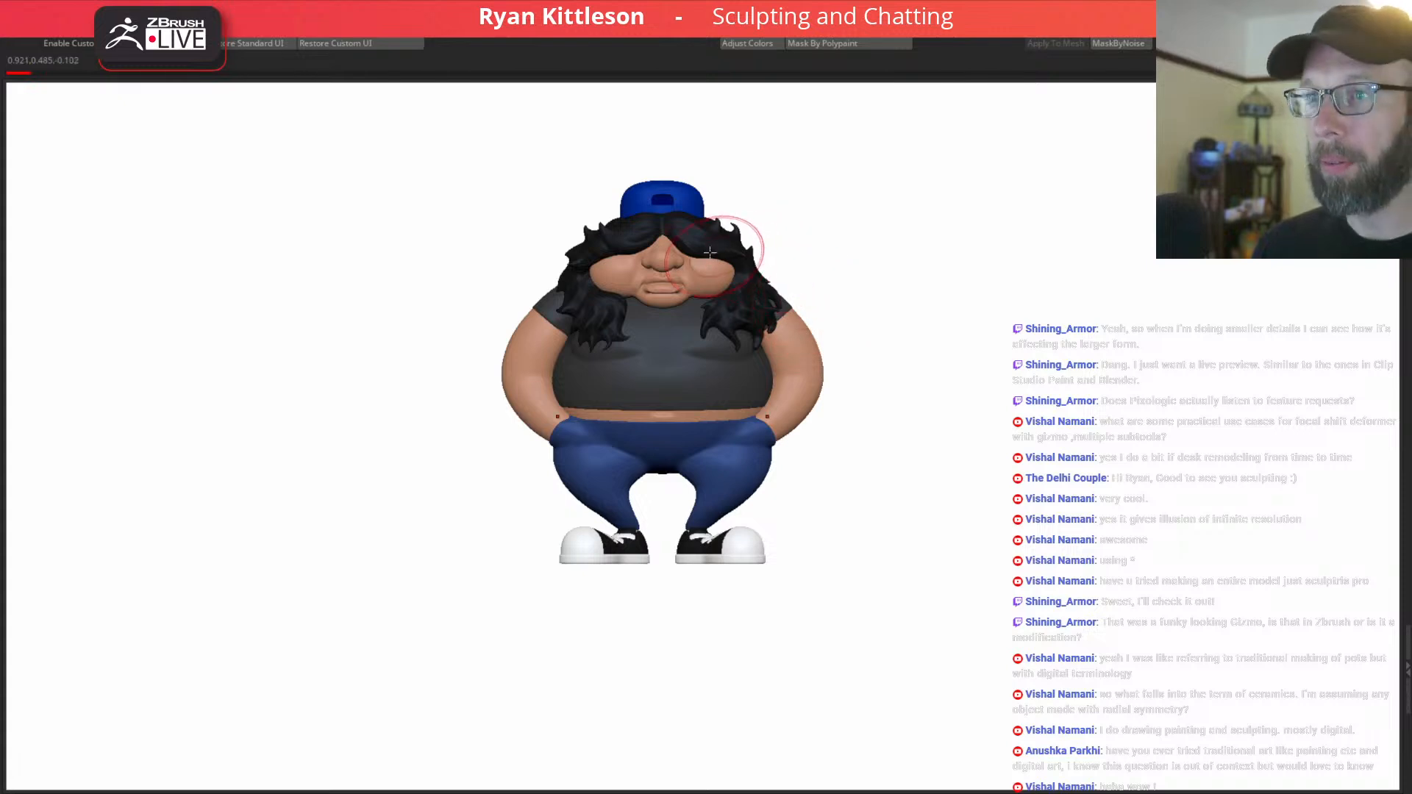
right_drag(698, 221, 826, 247)
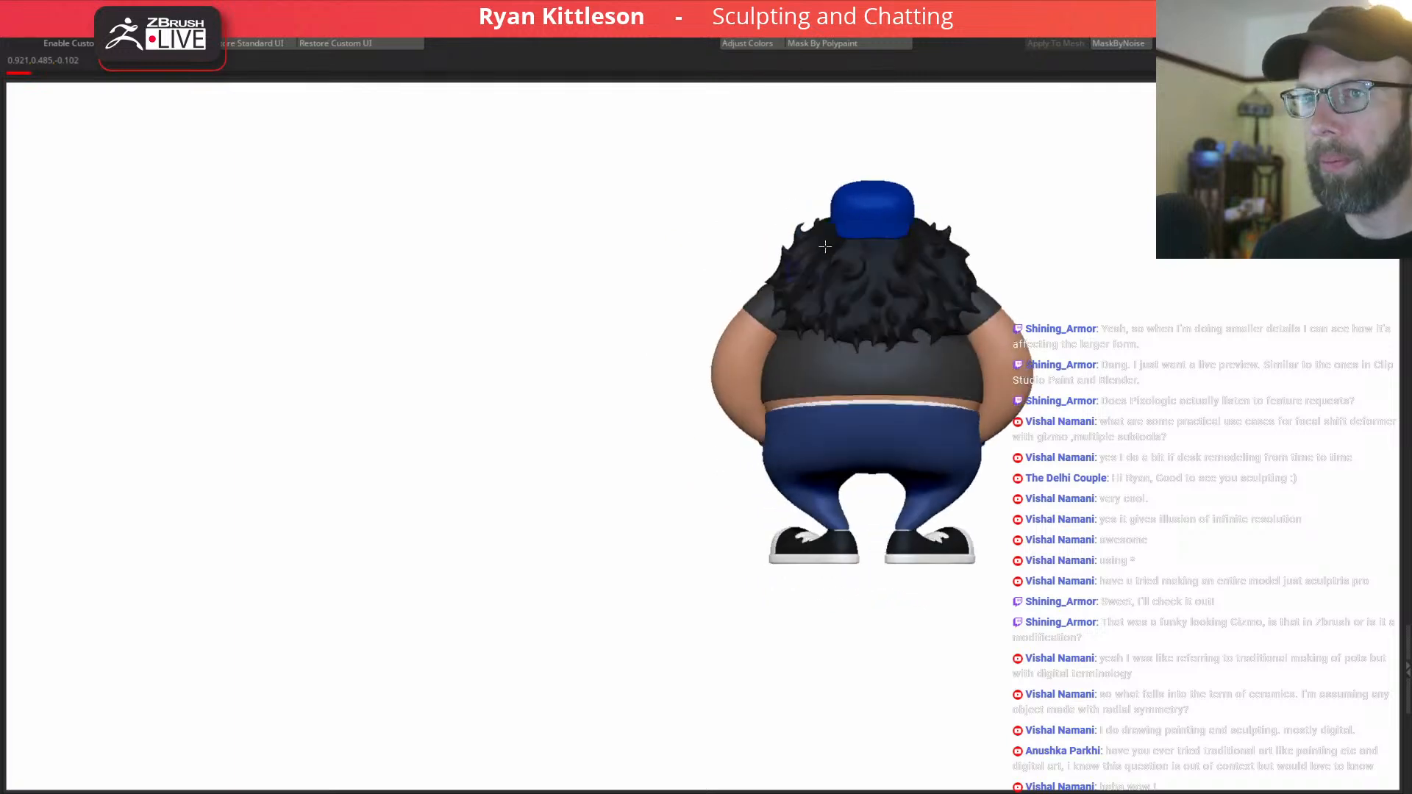
drag(0, 77, 565, 100)
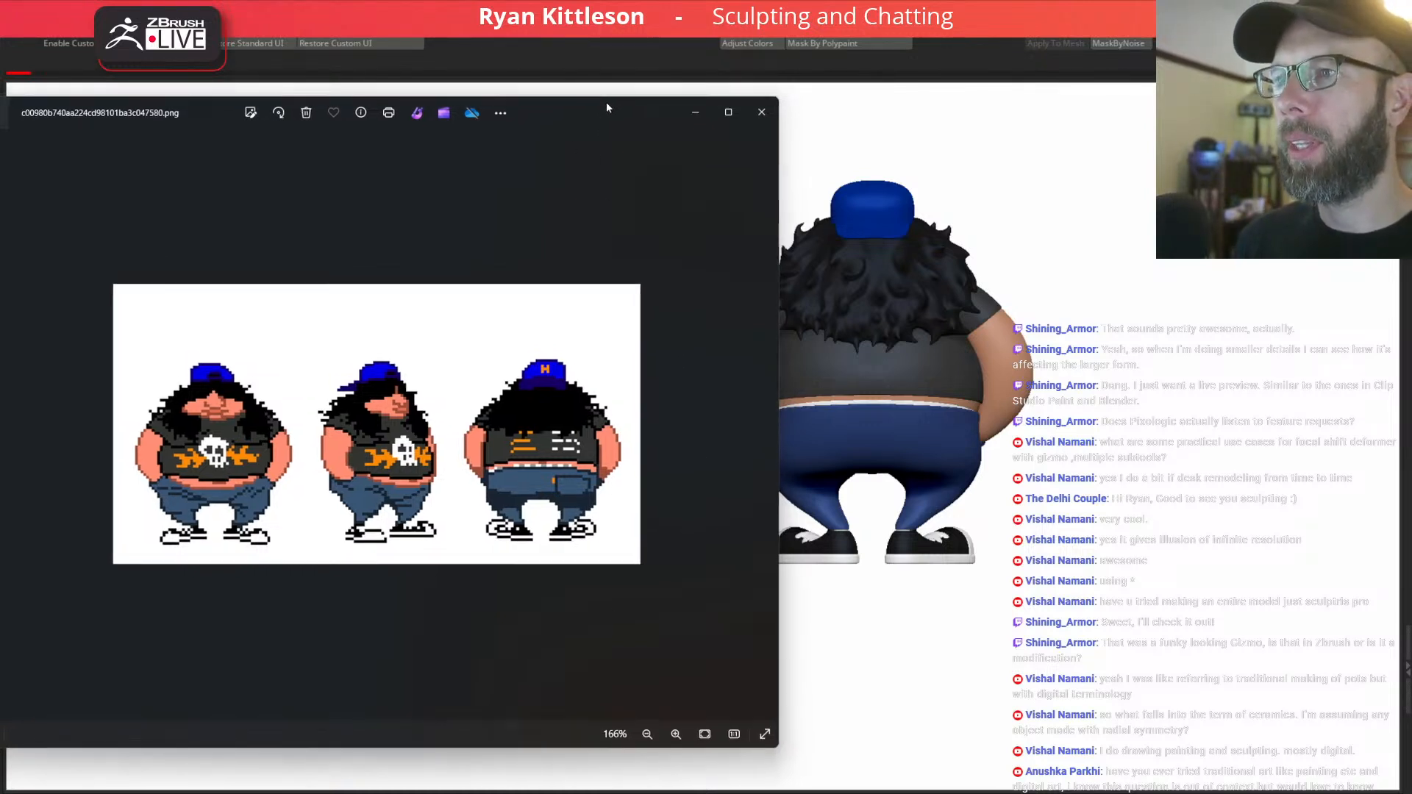
drag(602, 106, 0, 147)
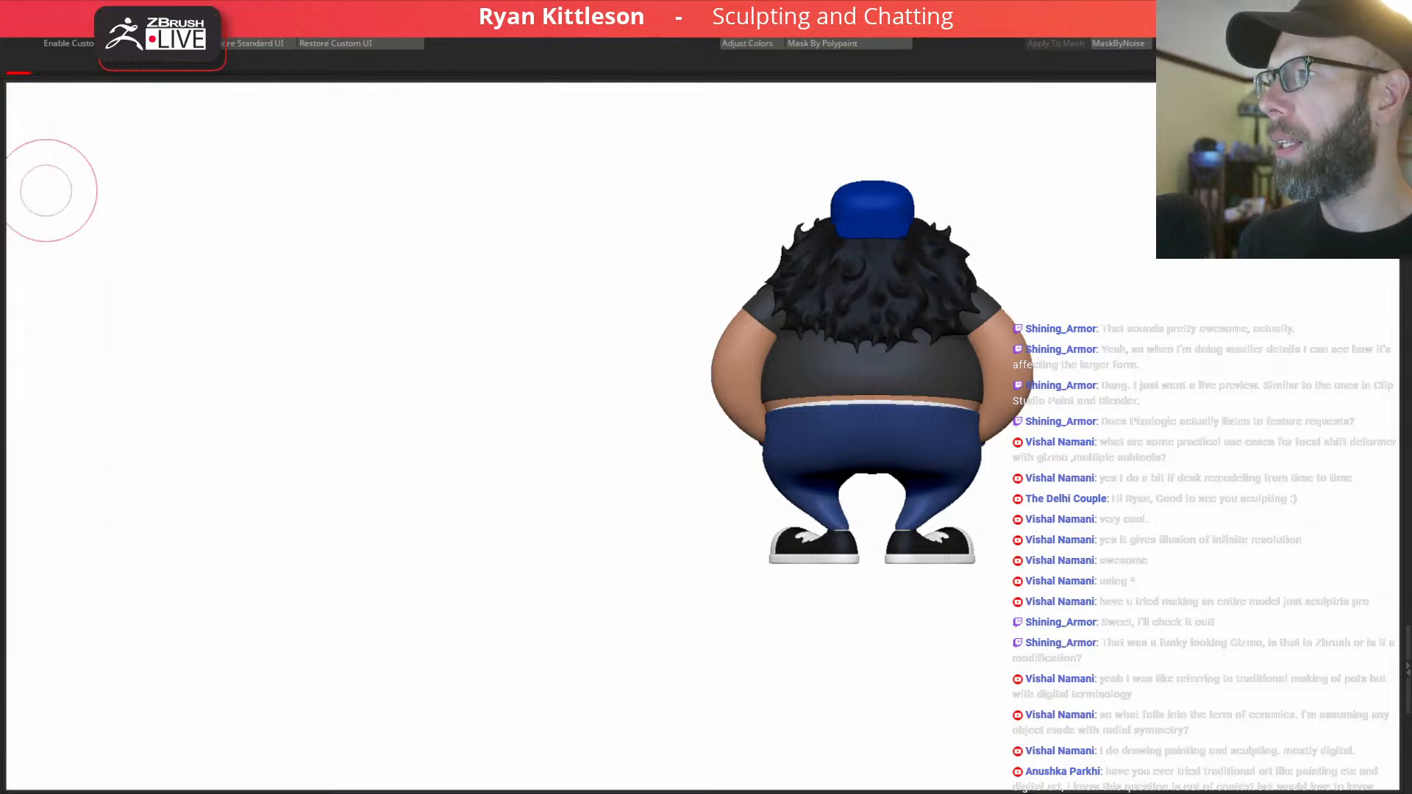
Select and isolate the cap brim, show its wireframe and preview it with its lower and smoothed subdivision.
right_drag(851, 192, 1018, 301)
alt+click(892, 224)
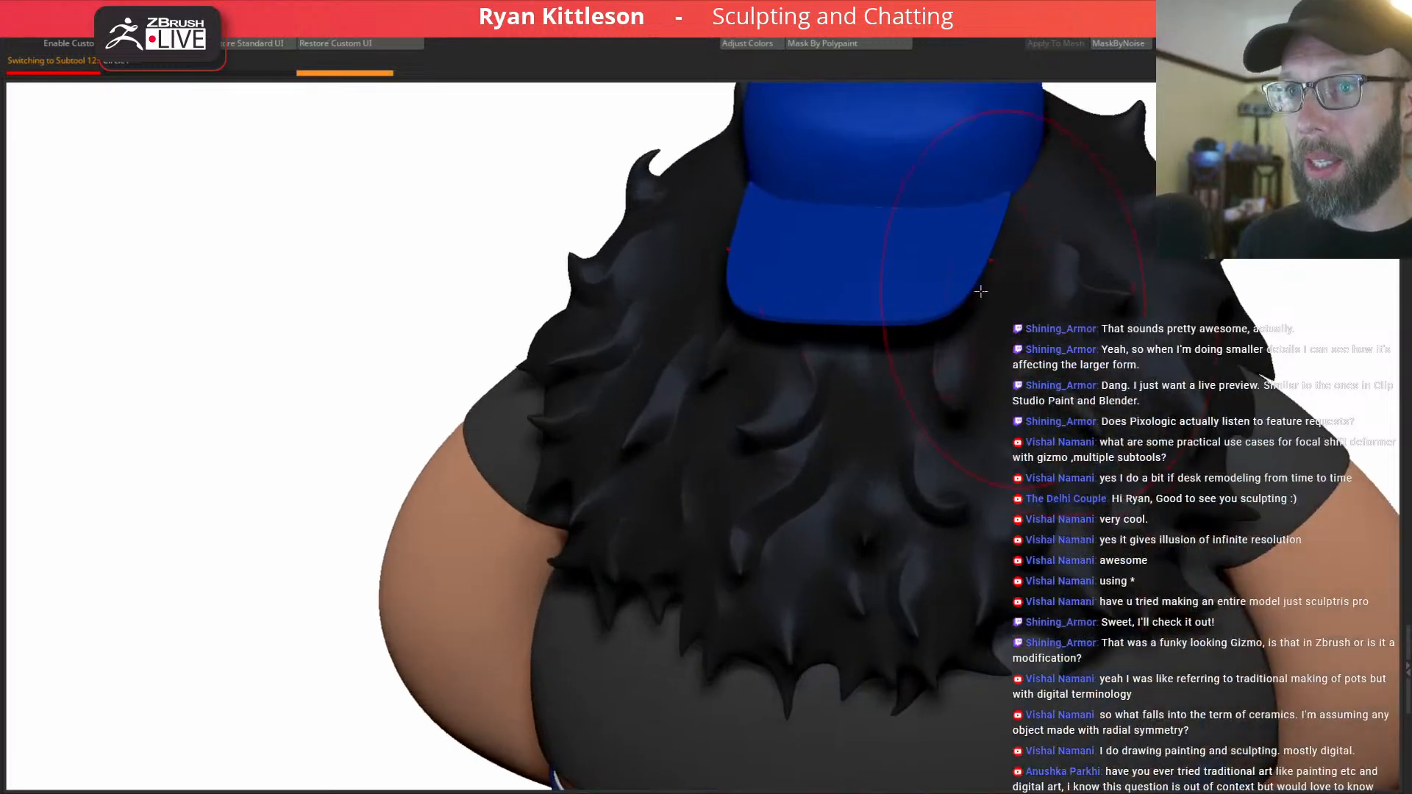
key(alt+s)
right_drag(914, 243, 939, 293)
key(shift+f)
key(shift+d)
key(shift+d)
key(shift+d)
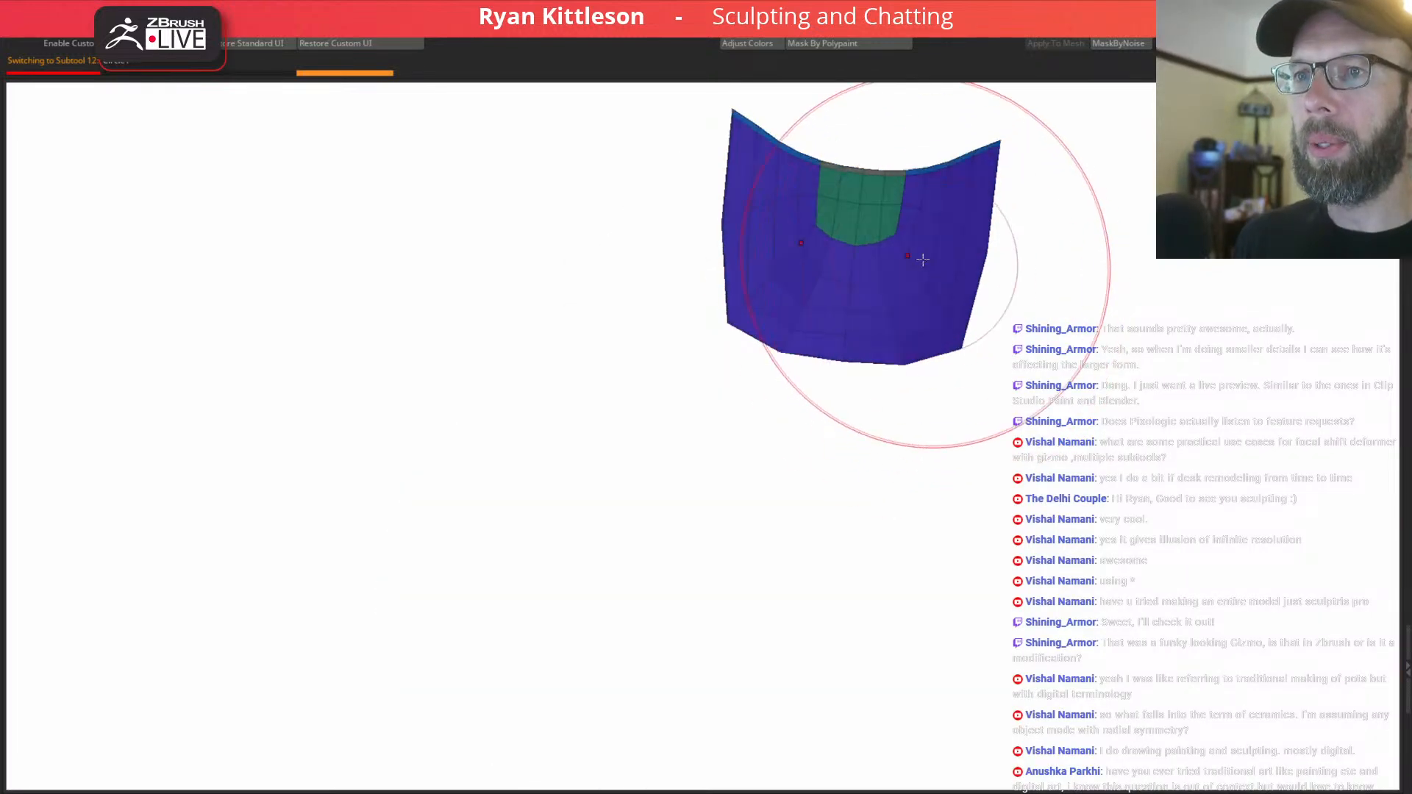
key(d)
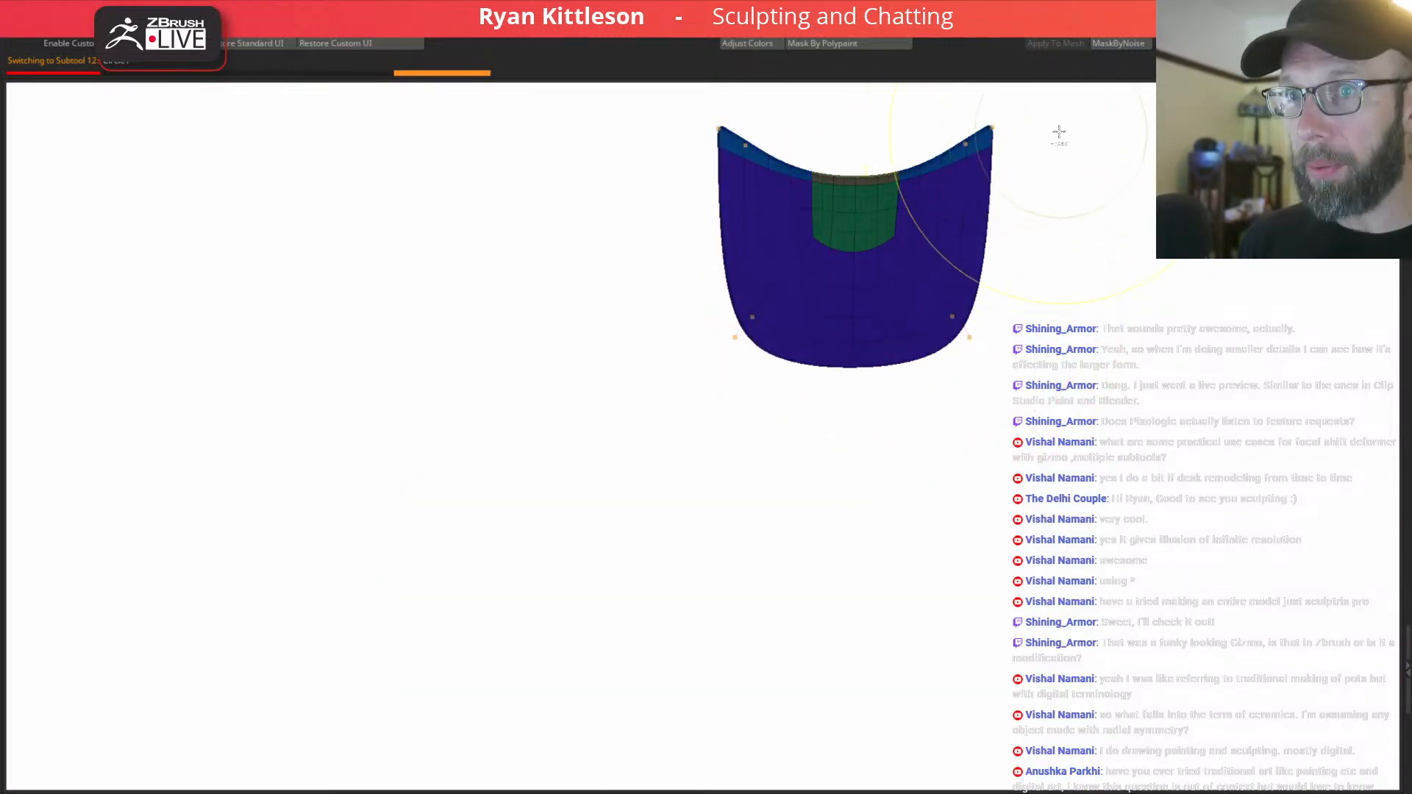
Mask the brim's edge adjoining the cap, widen the outer part sideways with the Gizmo, and show the whole character again.
mouse_move(896, 187)
ctrl+mouse_down()
mouse_move(696, 157)
mouse_move(1054, 96)
ctrl+mouse_up()
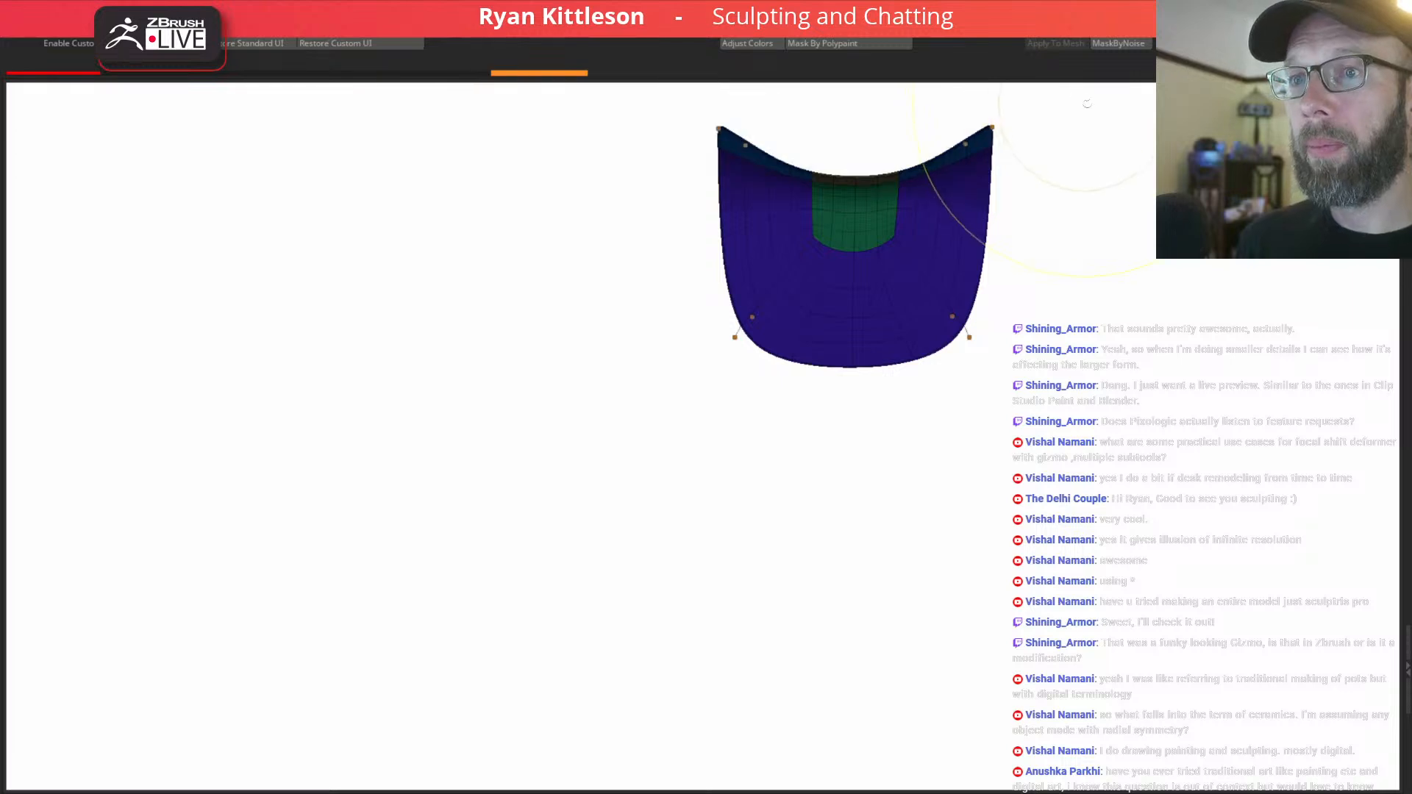
ctrl+click(999, 165)
key(w)
drag(899, 174, 932, 179)
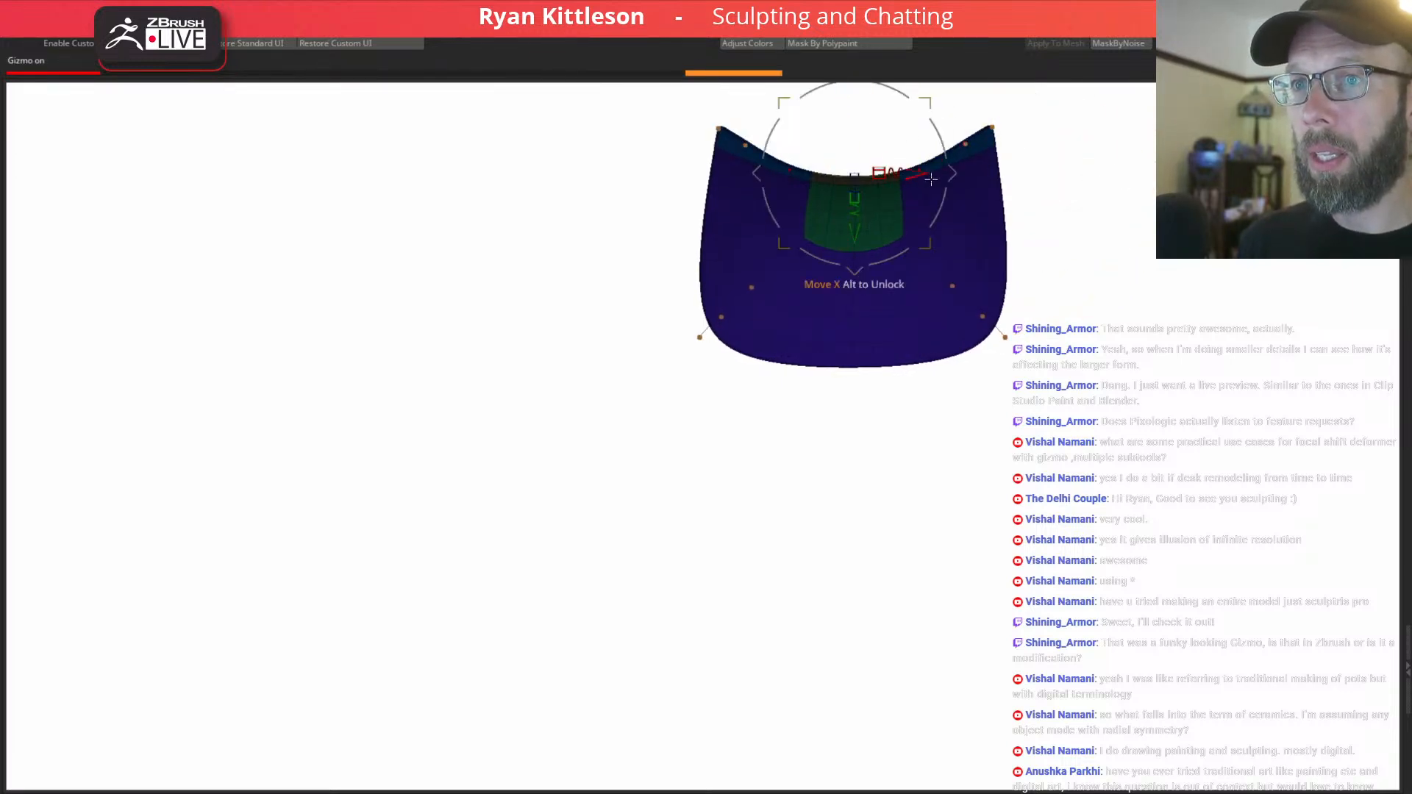
right_drag(945, 298, 965, 191)
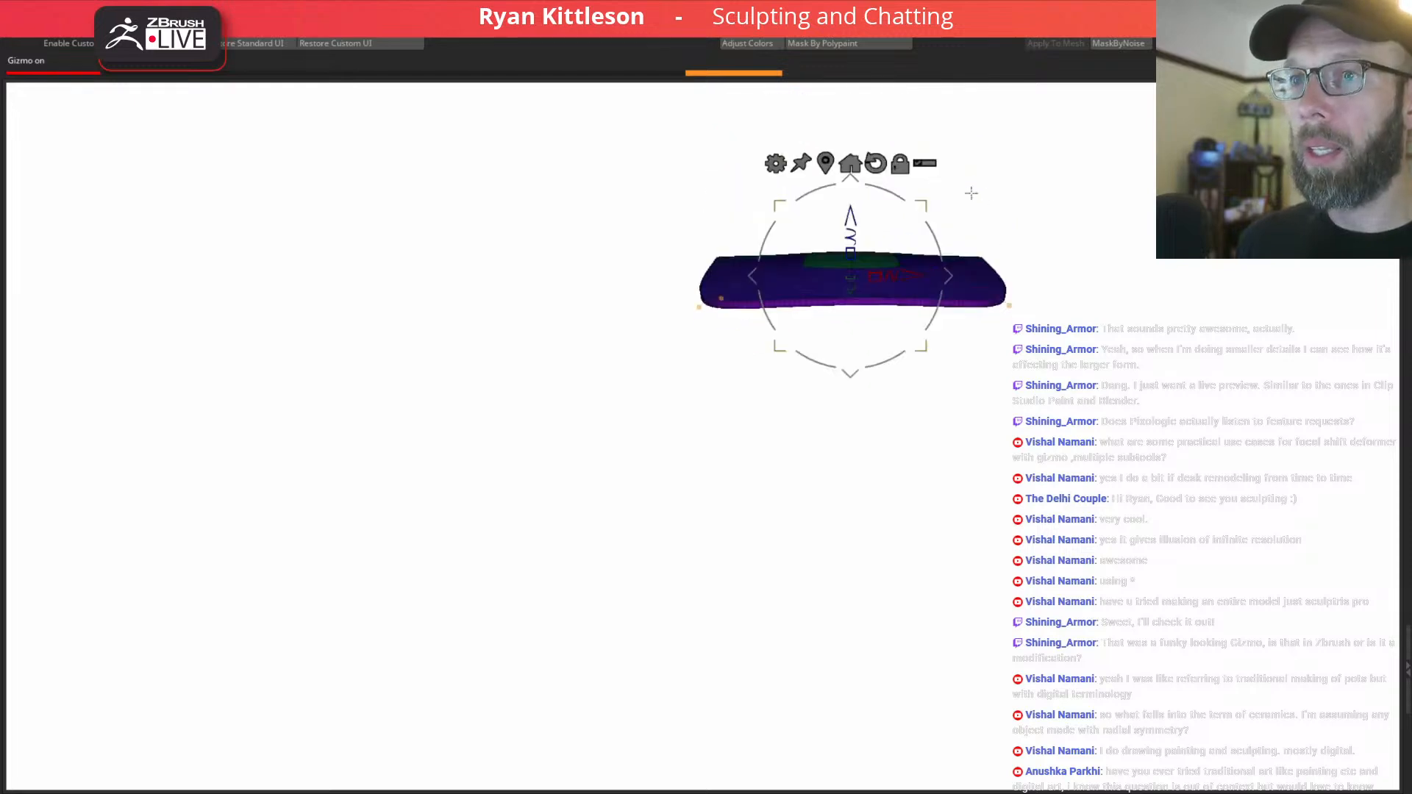
key(alt+s)
mouse_move(1059, 215)
right_down()
mouse_move(1071, 219)
mouse_move(1053, 303)
mouse_move(1101, 280)
mouse_move(1043, 198)
mouse_move(1033, 207)
right_up()
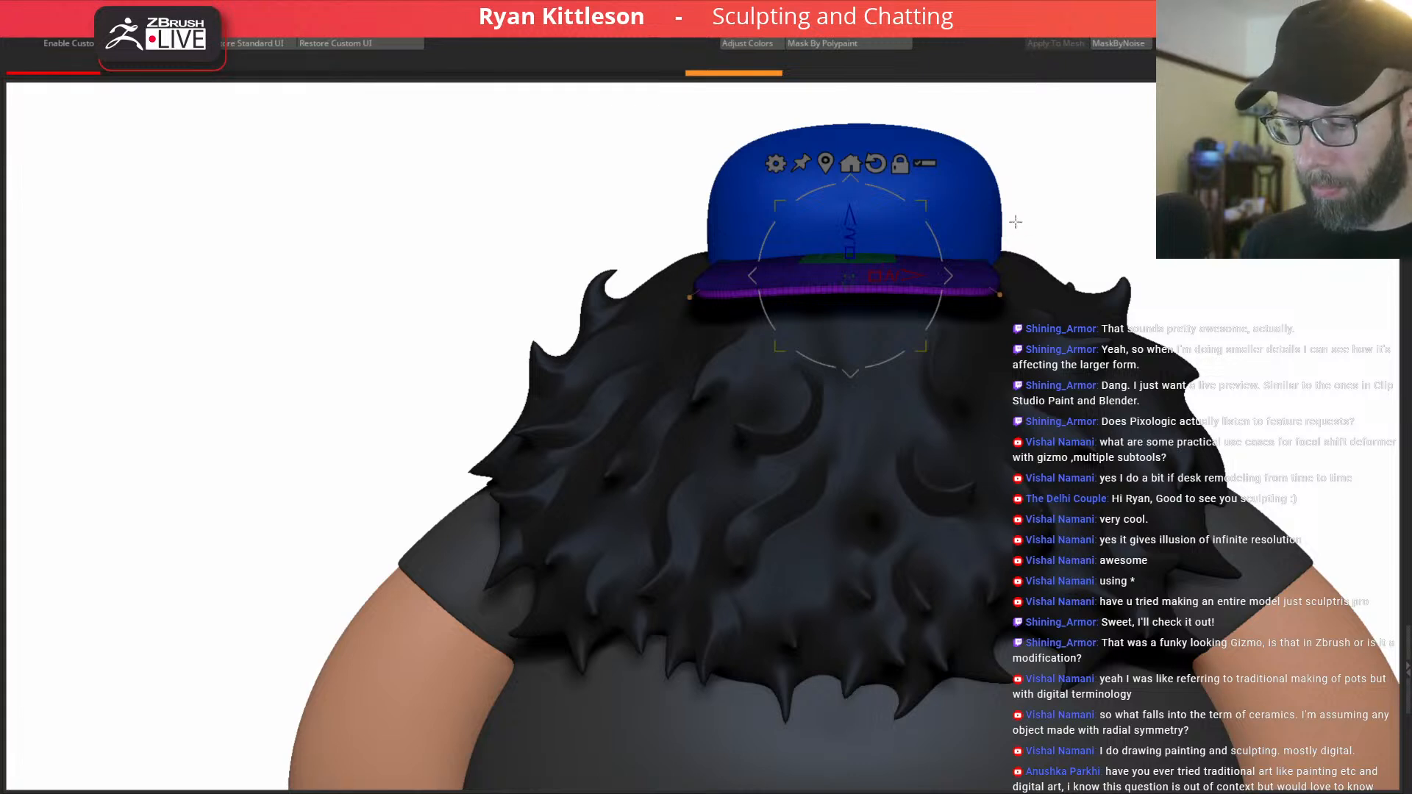
Return to Draw mode, adjust the brush size and hide the wireframe to inspect the widened brim from behind and the side.
key(q)
key(space)
drag(861, 287, 865, 288)
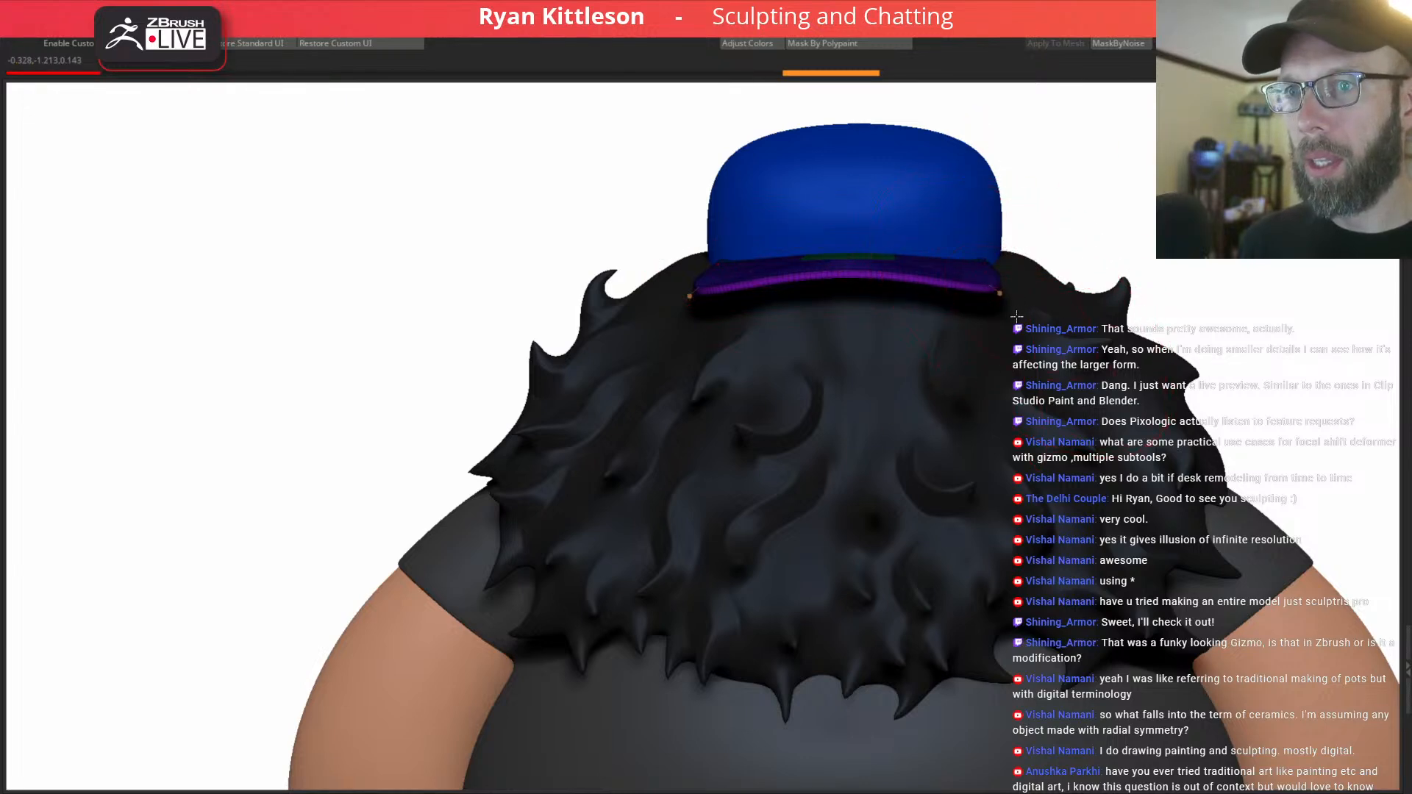
mouse_move(969, 293)
right_down()
mouse_move(870, 271)
mouse_move(882, 276)
right_up()
mouse_move(968, 254)
right_down()
mouse_move(876, 258)
mouse_move(937, 277)
mouse_move(911, 290)
mouse_move(877, 271)
right_up()
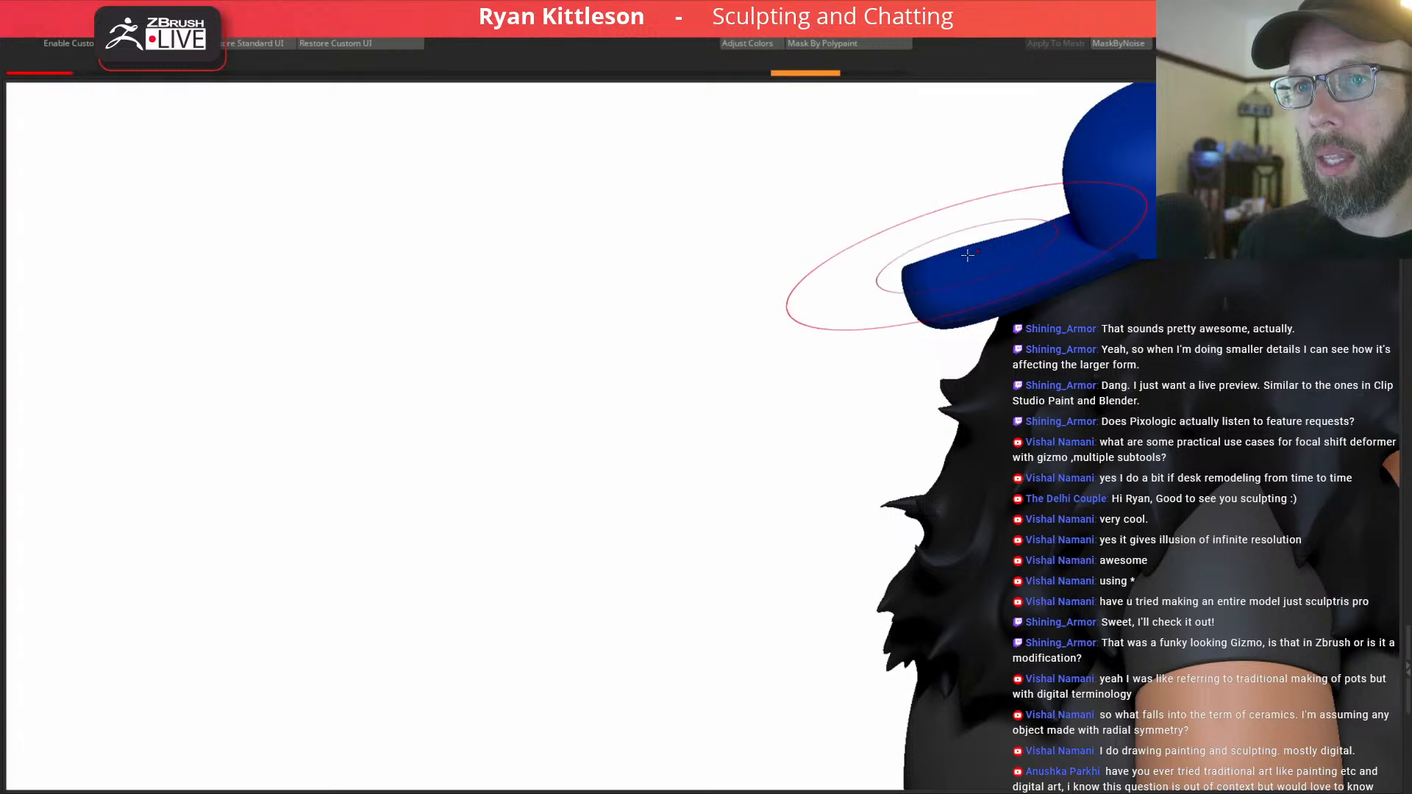
mouse_move(965, 254)
right_down()
mouse_move(1007, 248)
mouse_move(998, 285)
mouse_move(1033, 356)
mouse_move(1027, 284)
right_up()
key(shift+f)
Assign the cap brim to a single polygroup and check its edge with smooth subdivision switched off and on.
key(ctrl+w)
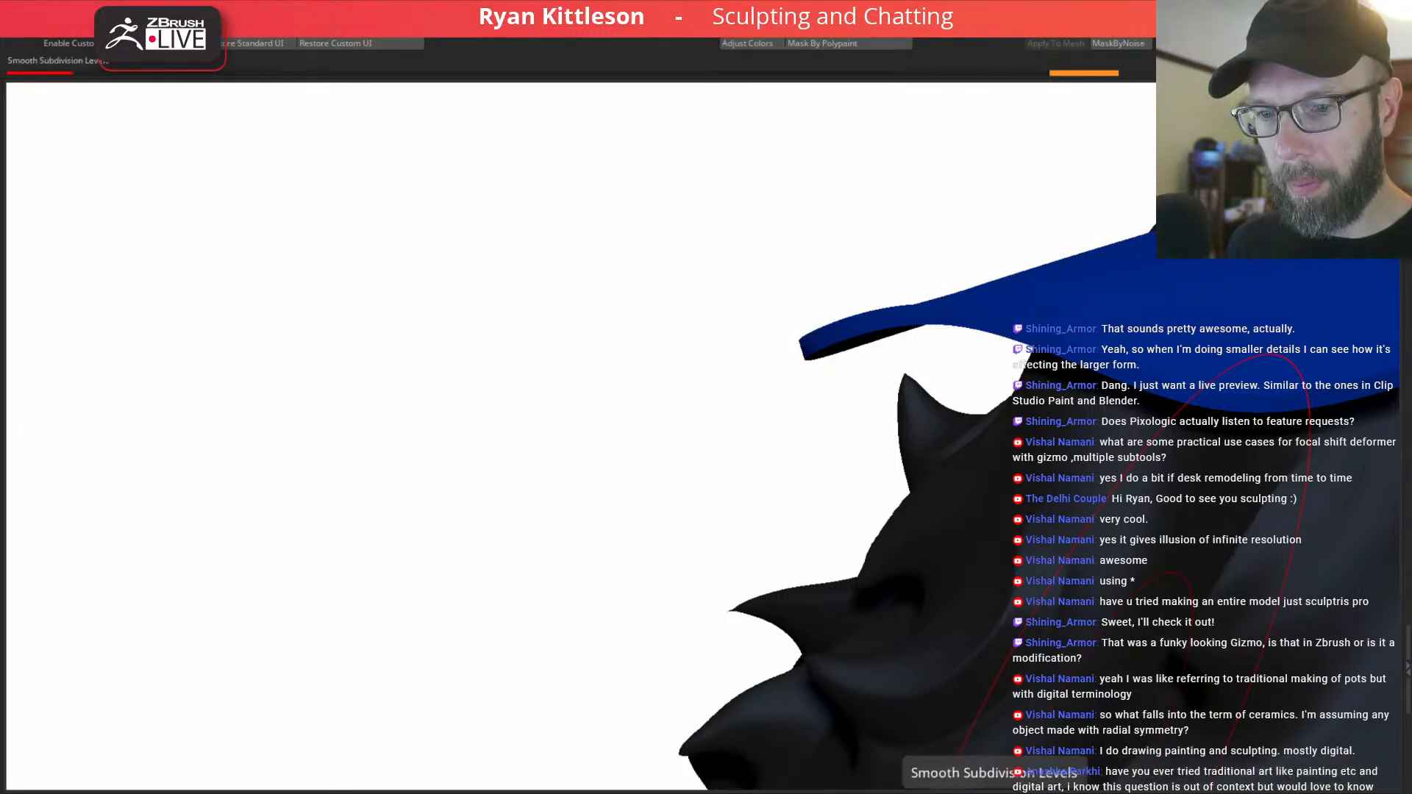
key(shift+d)
key(d)
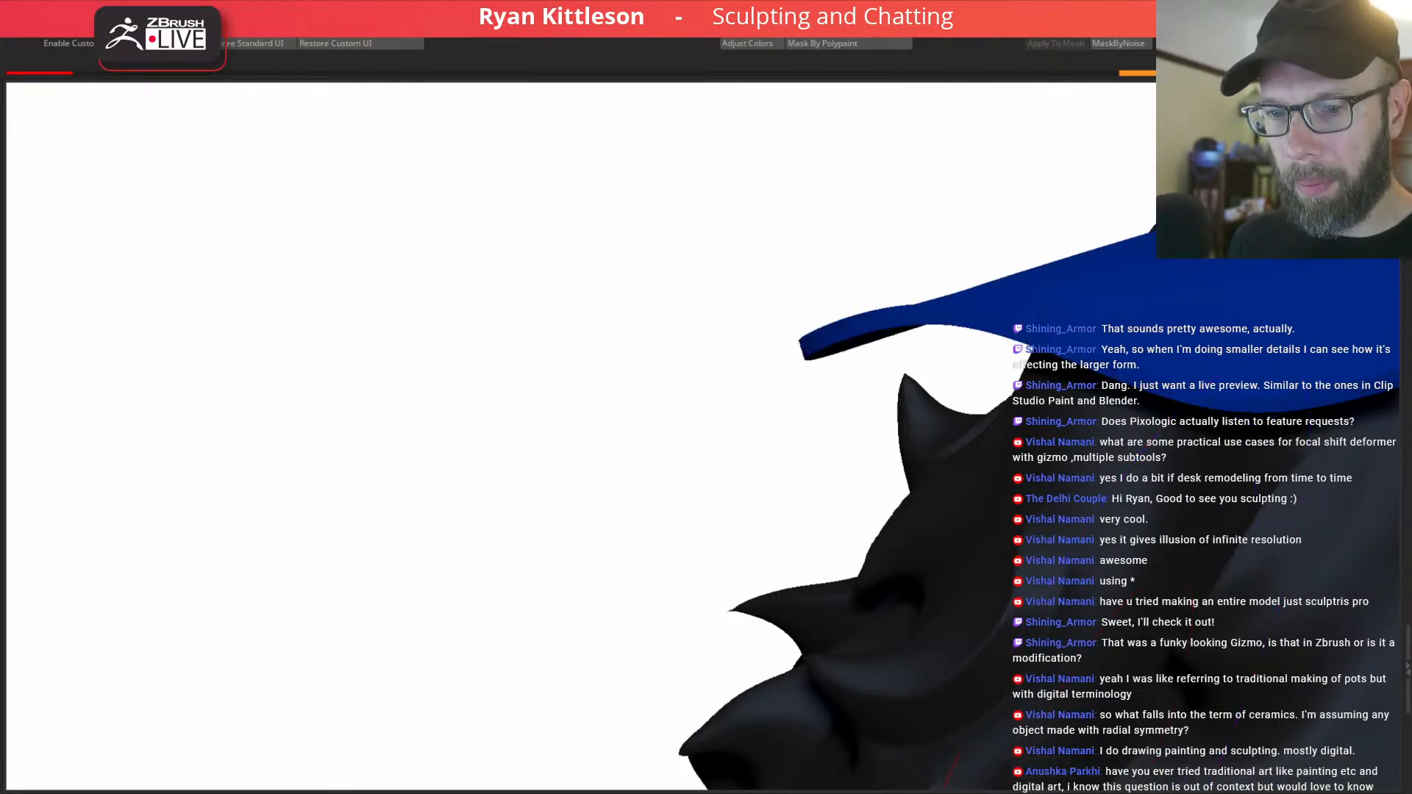
click(1013, 793)
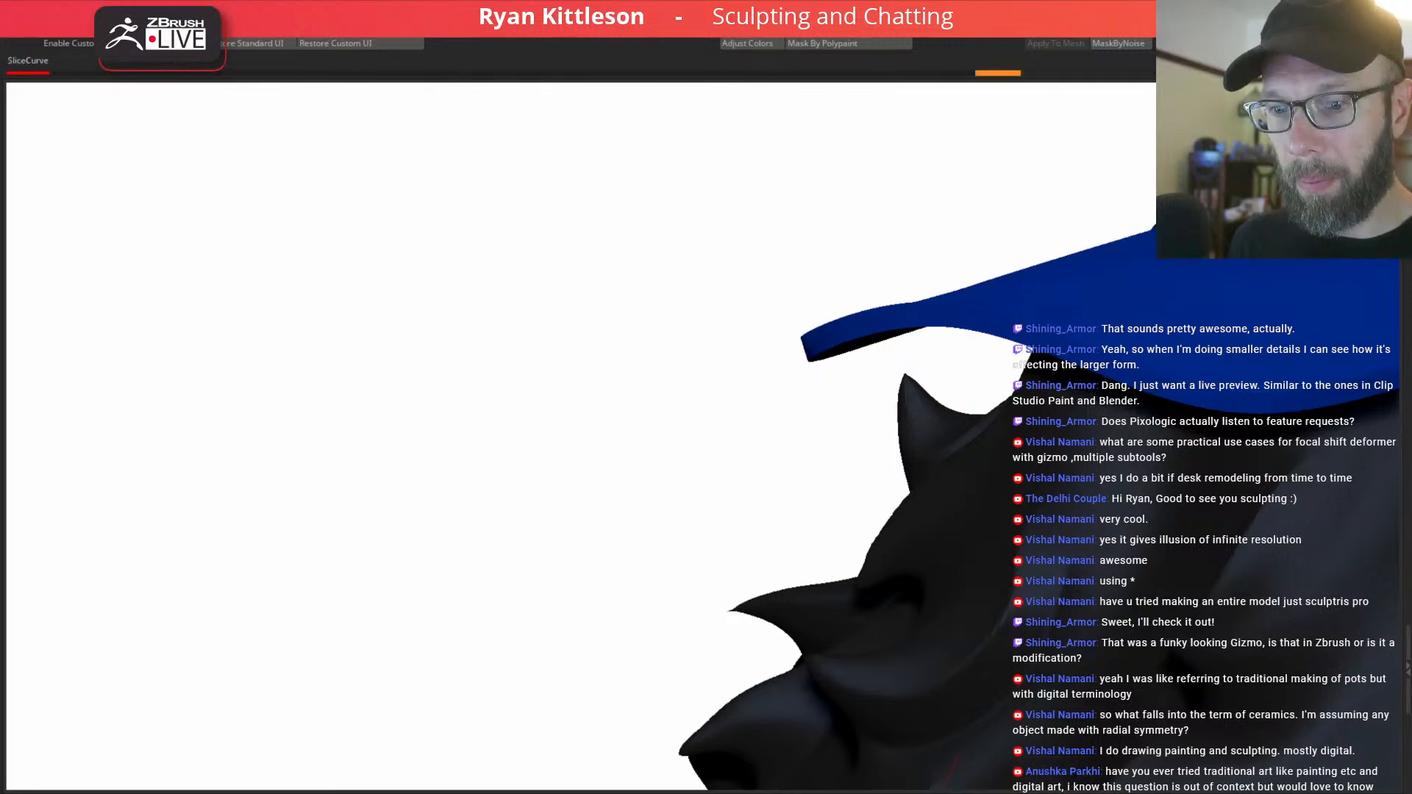
click(960, 793)
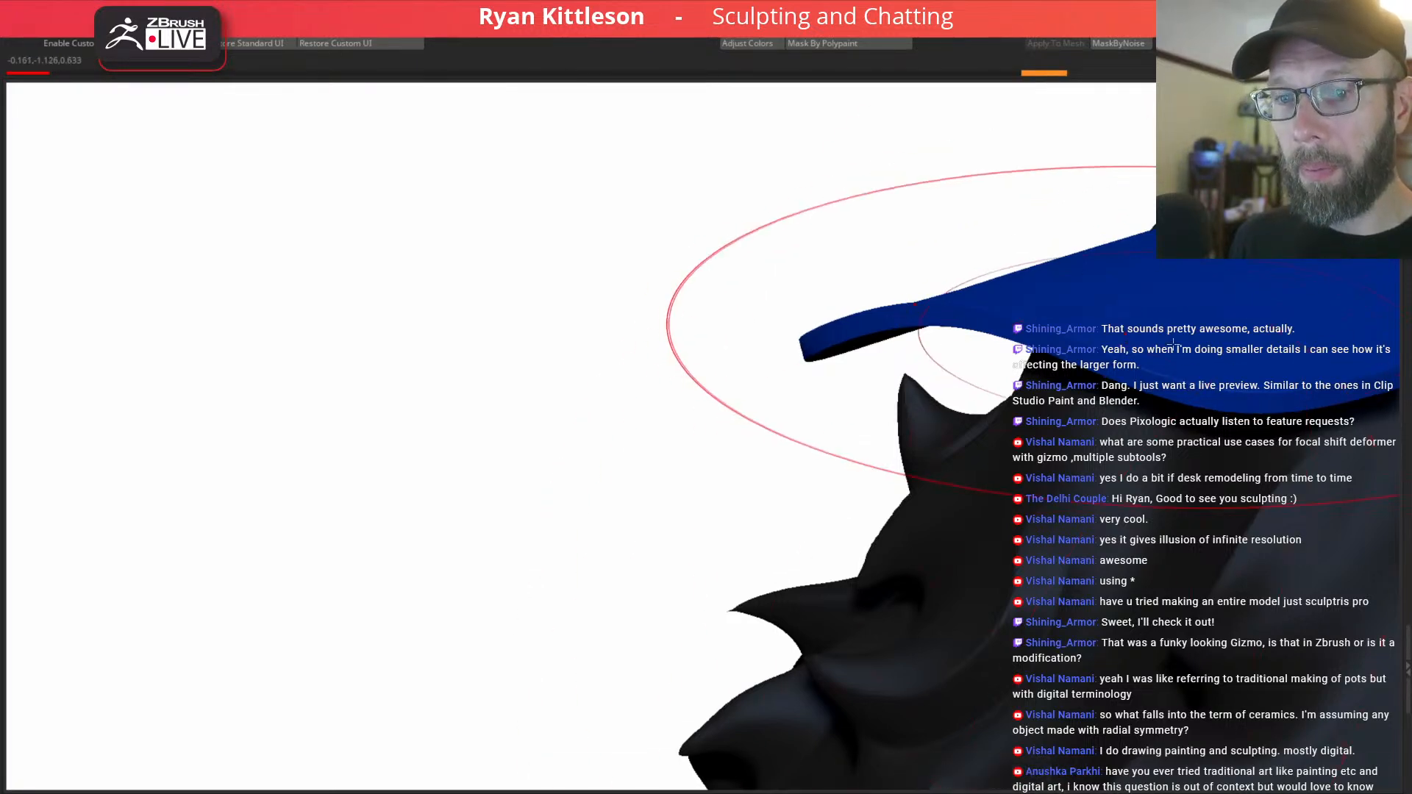
Adjust the cap brim's dynamic subdivision settings and lower its crease level to soften the edge.
right_drag(1099, 321, 1134, 774)
click(1118, 793)
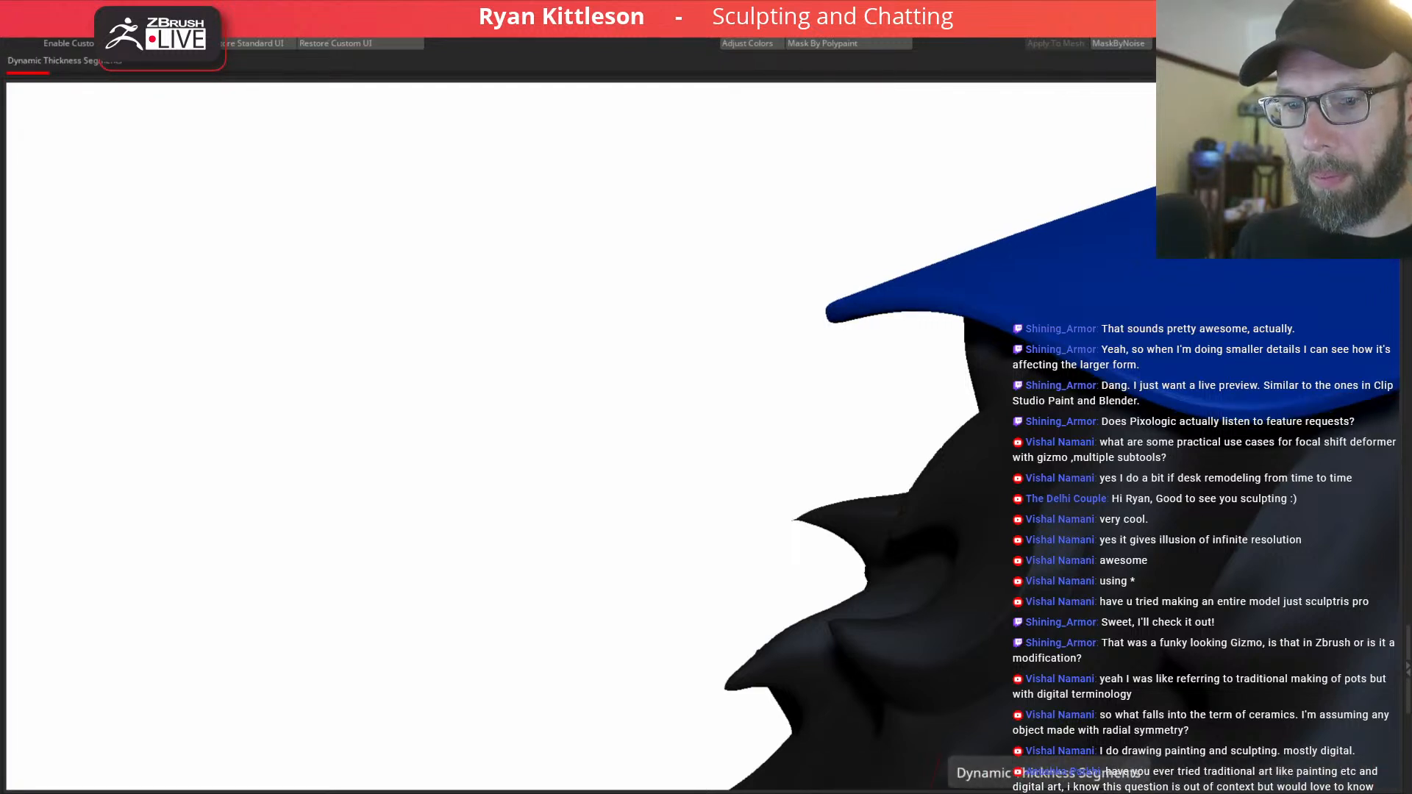
drag(1044, 793, 1250, 793)
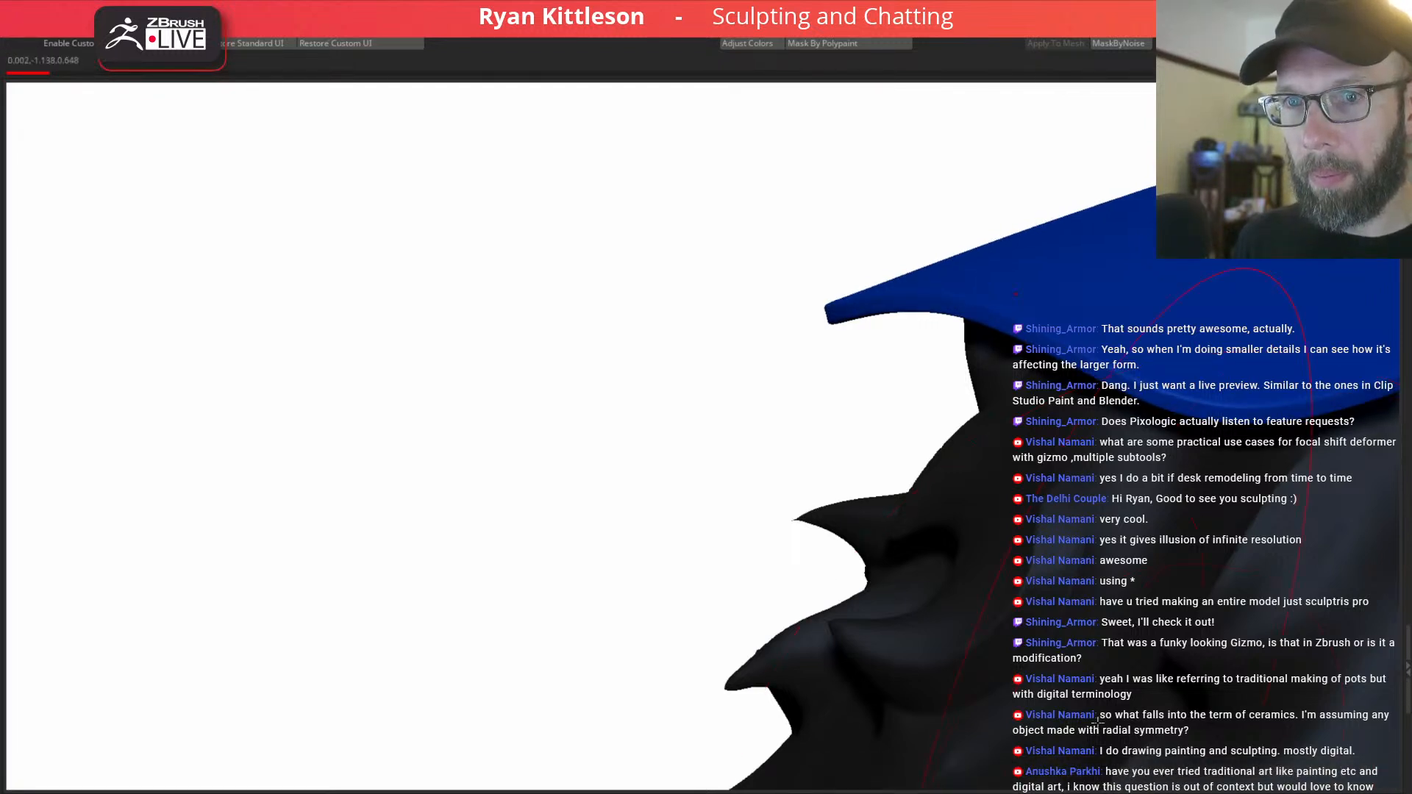
mouse_move(1103, 299)
alt+right_down()
mouse_move(867, 403)
mouse_move(908, 353)
alt+right_up()
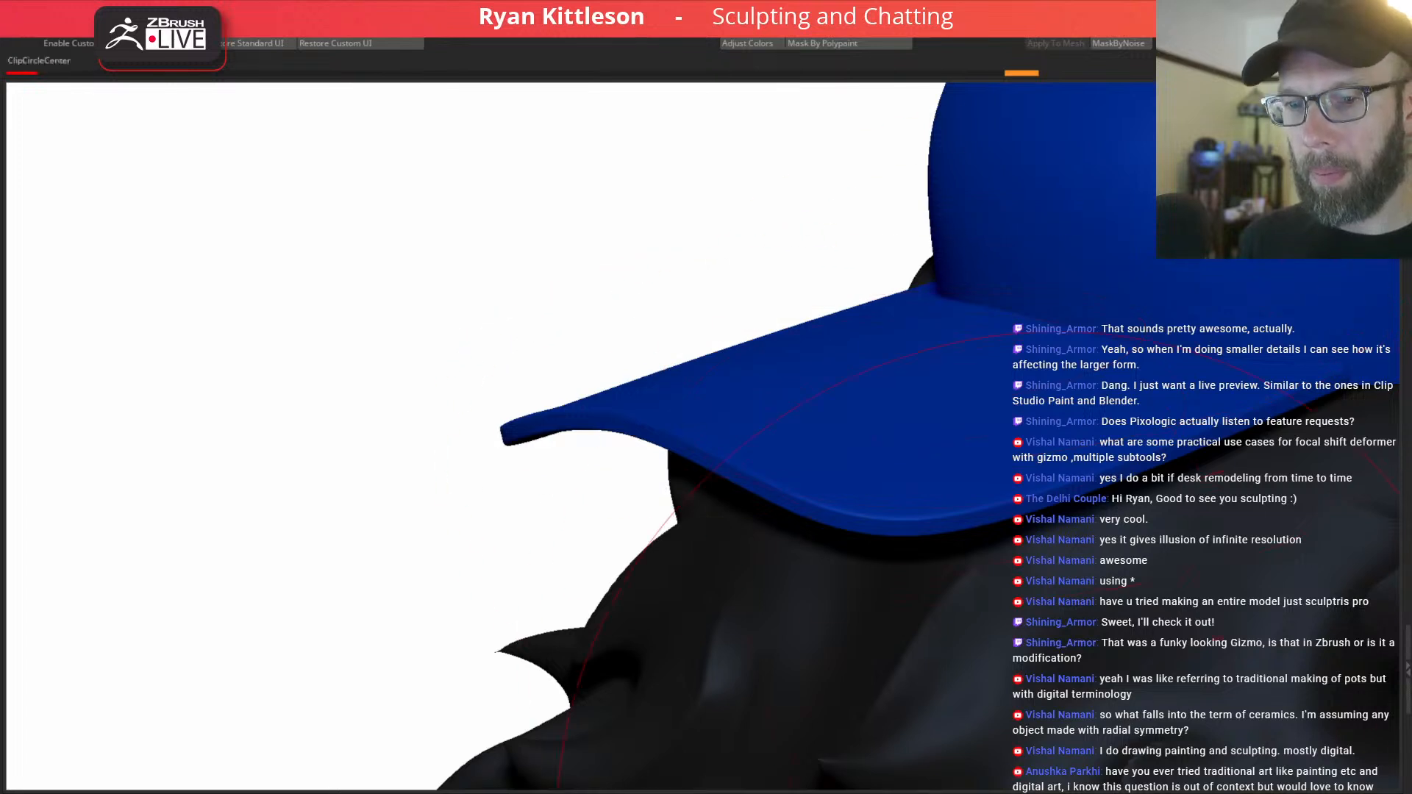
click(1109, 793)
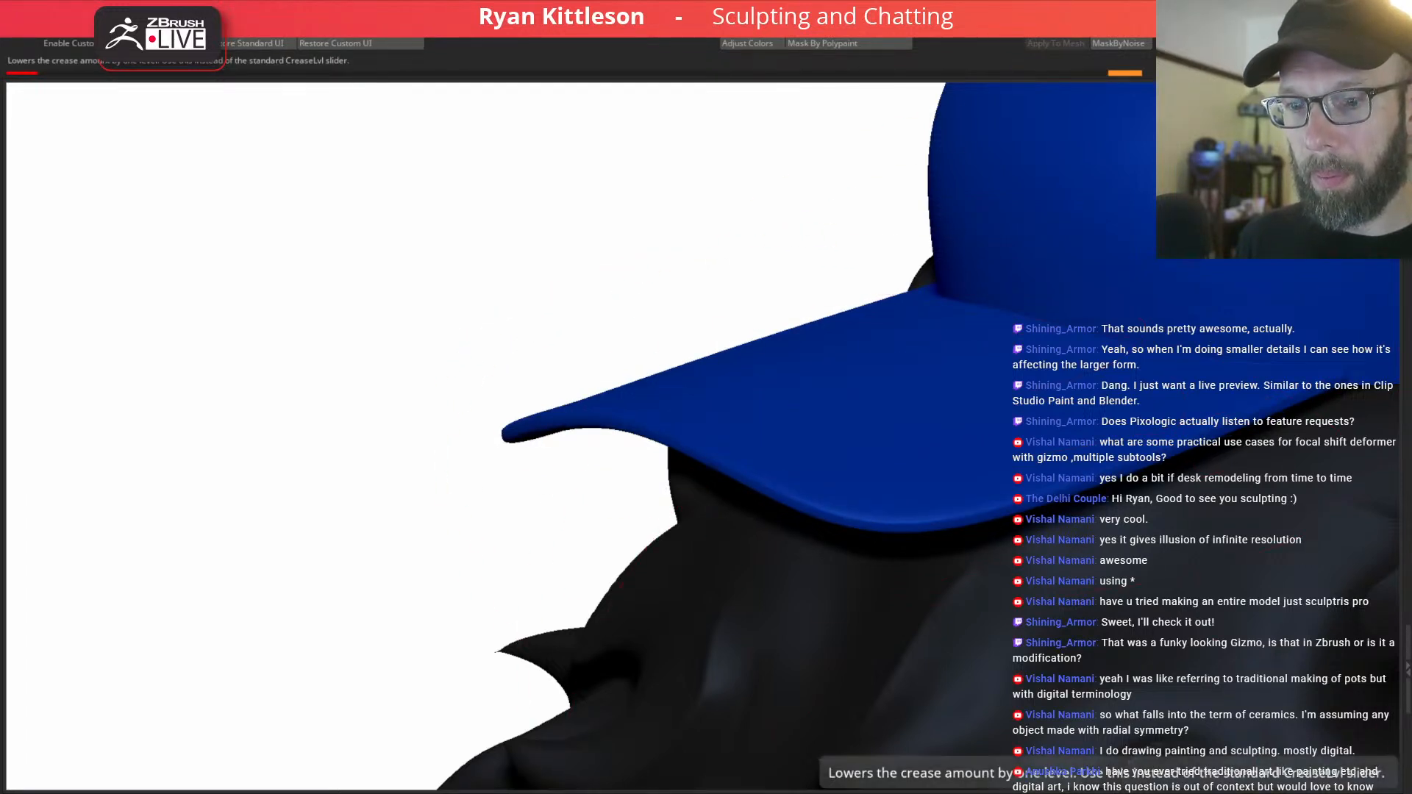
click(1030, 792)
click(1029, 793)
Examine the softened brim and the cap dome from the front, side and back of the head.
right_drag(868, 570, 956, 228)
right_drag(956, 228, 662, 269)
alt+click(1172, 317)
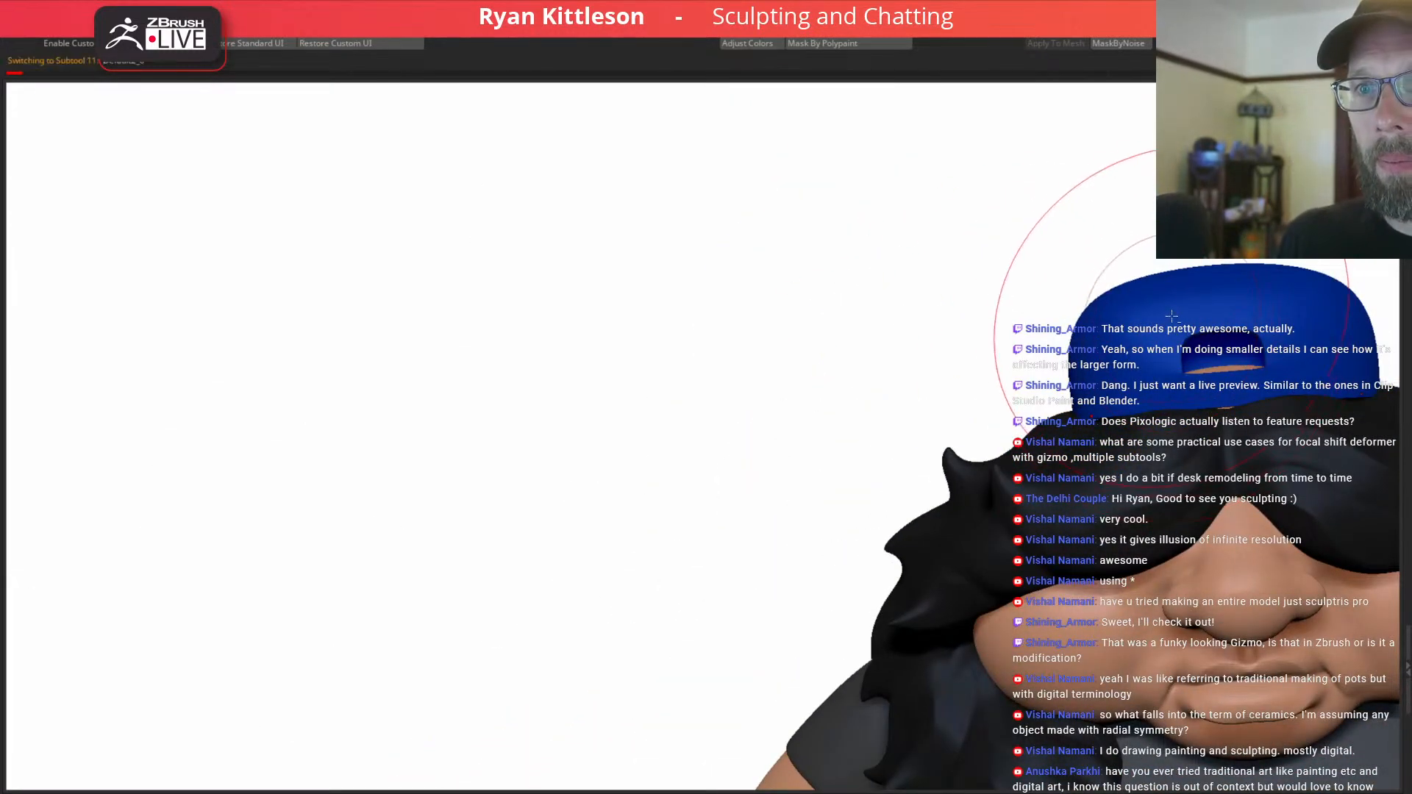
alt+right_drag(1170, 337, 824, 393)
right_drag(824, 394, 868, 430)
alt+right_drag(867, 430, 1014, 448)
right_drag(1112, 462, 1132, 647)
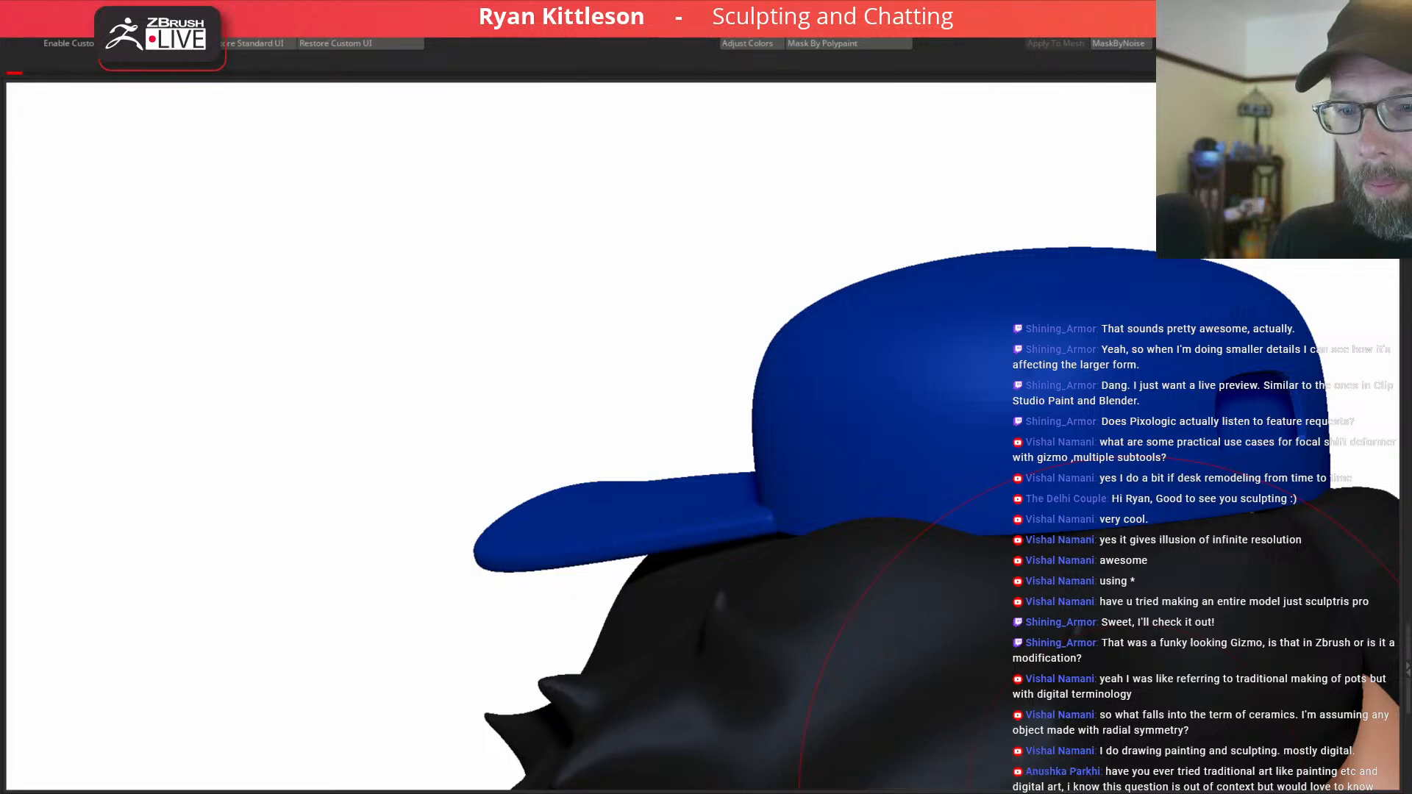
alt+right_drag(1114, 507, 965, 504)
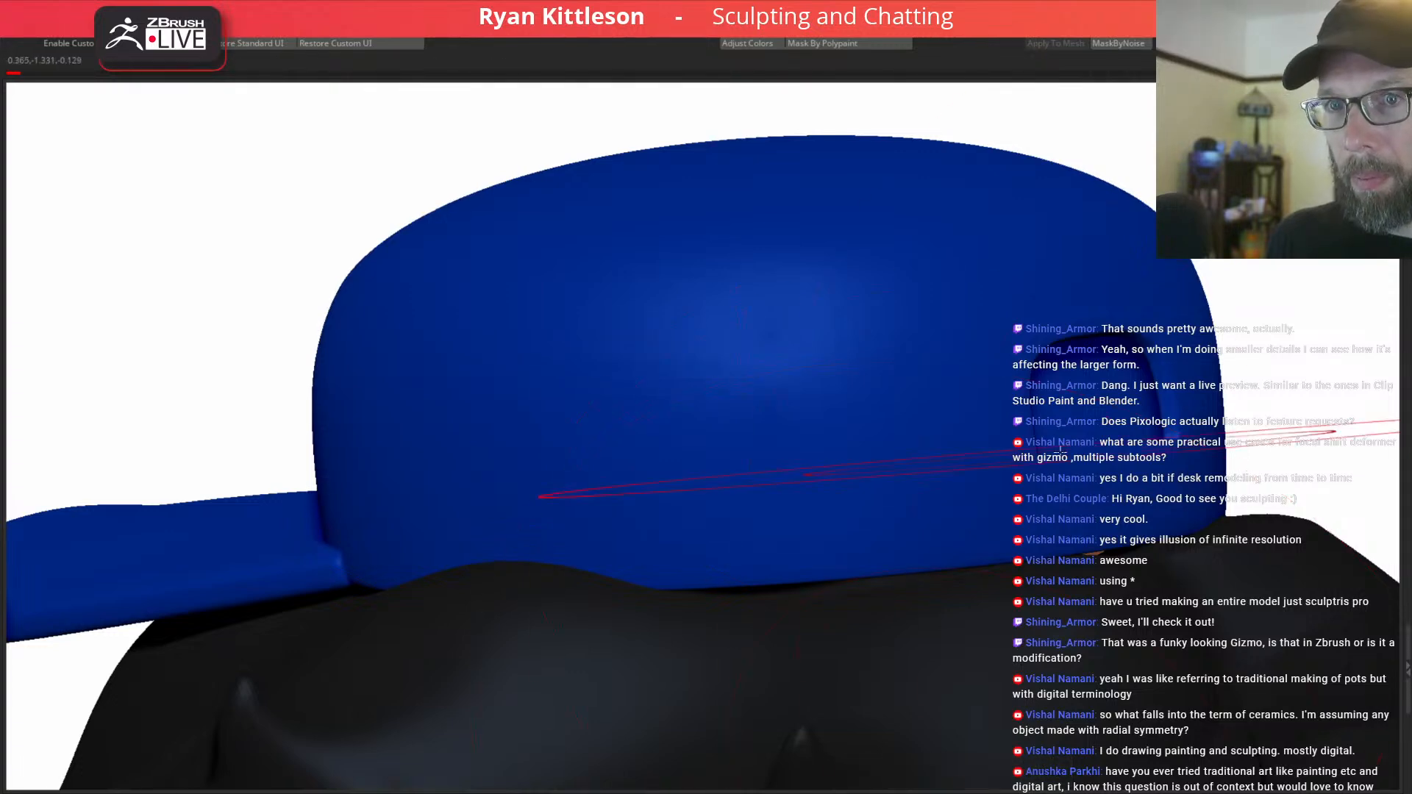
right_drag(1104, 482, 1035, 499)
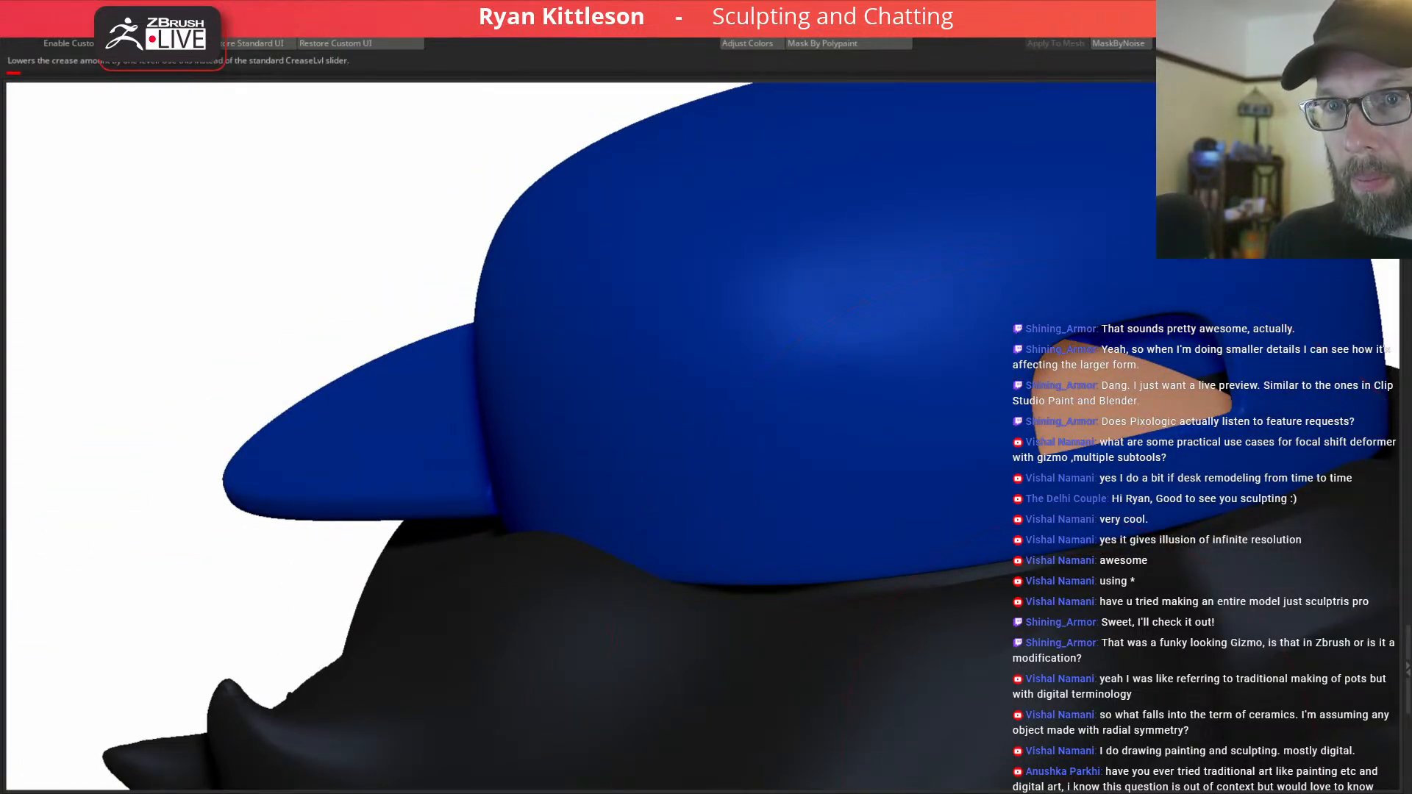
mouse_move(816, 302)
right_down()
mouse_move(939, 296)
mouse_move(958, 311)
mouse_move(1096, 316)
mouse_move(914, 309)
mouse_move(928, 323)
mouse_move(1047, 319)
mouse_move(993, 331)
mouse_move(1056, 287)
mouse_move(914, 363)
mouse_move(827, 332)
mouse_move(911, 338)
mouse_move(954, 390)
right_up()
Display the wireframe, select the cap dome and isolate it from the rest of the character.
key(shift+f)
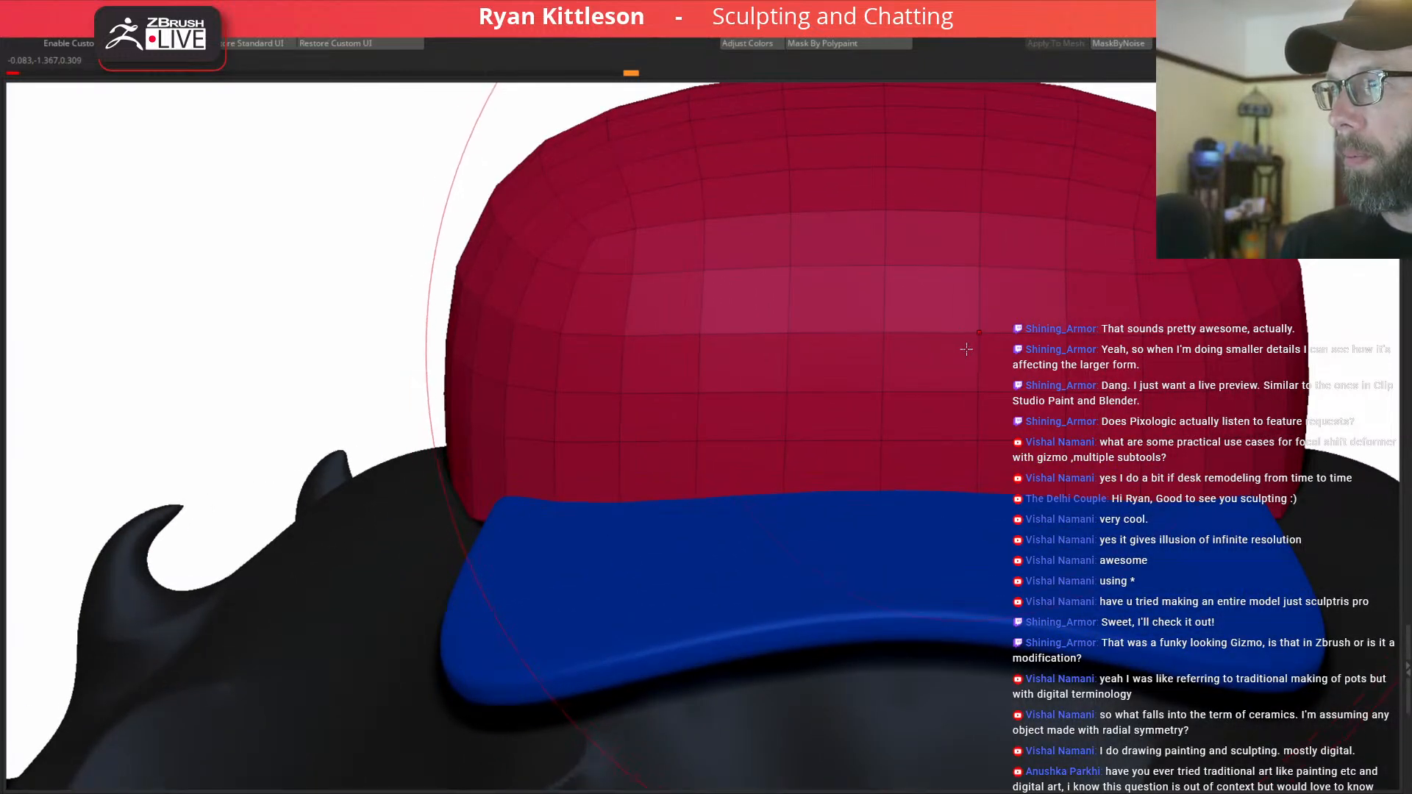
mouse_move(941, 360)
right_down()
mouse_move(901, 371)
mouse_move(1052, 359)
right_up()
alt+click(1047, 362)
key(alt+shift+s)
right_drag(926, 330, 949, 334)
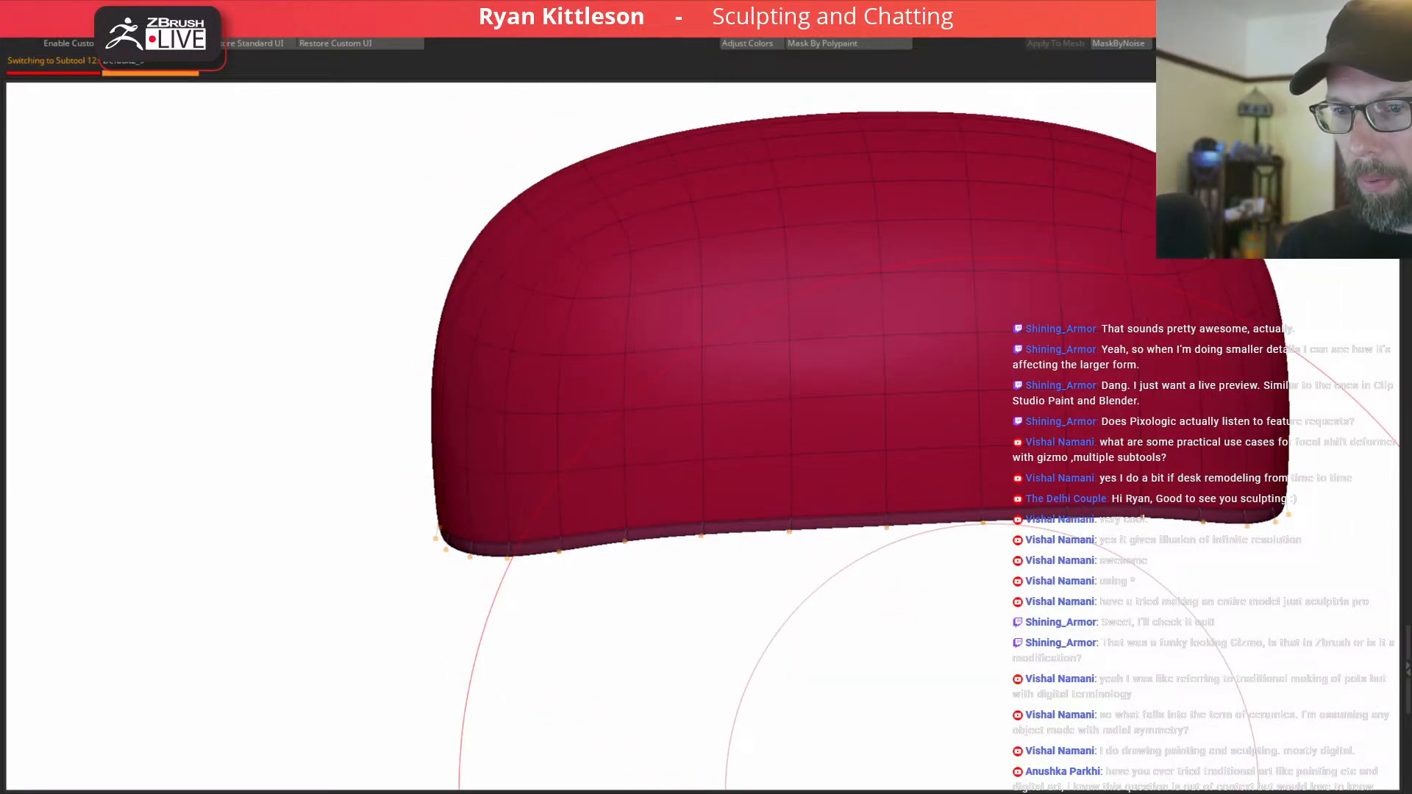
Adjust the cap dome's dynamic subdivision thickness and open-edge creasing, checking its lower rim from below and the side.
click(1001, 790)
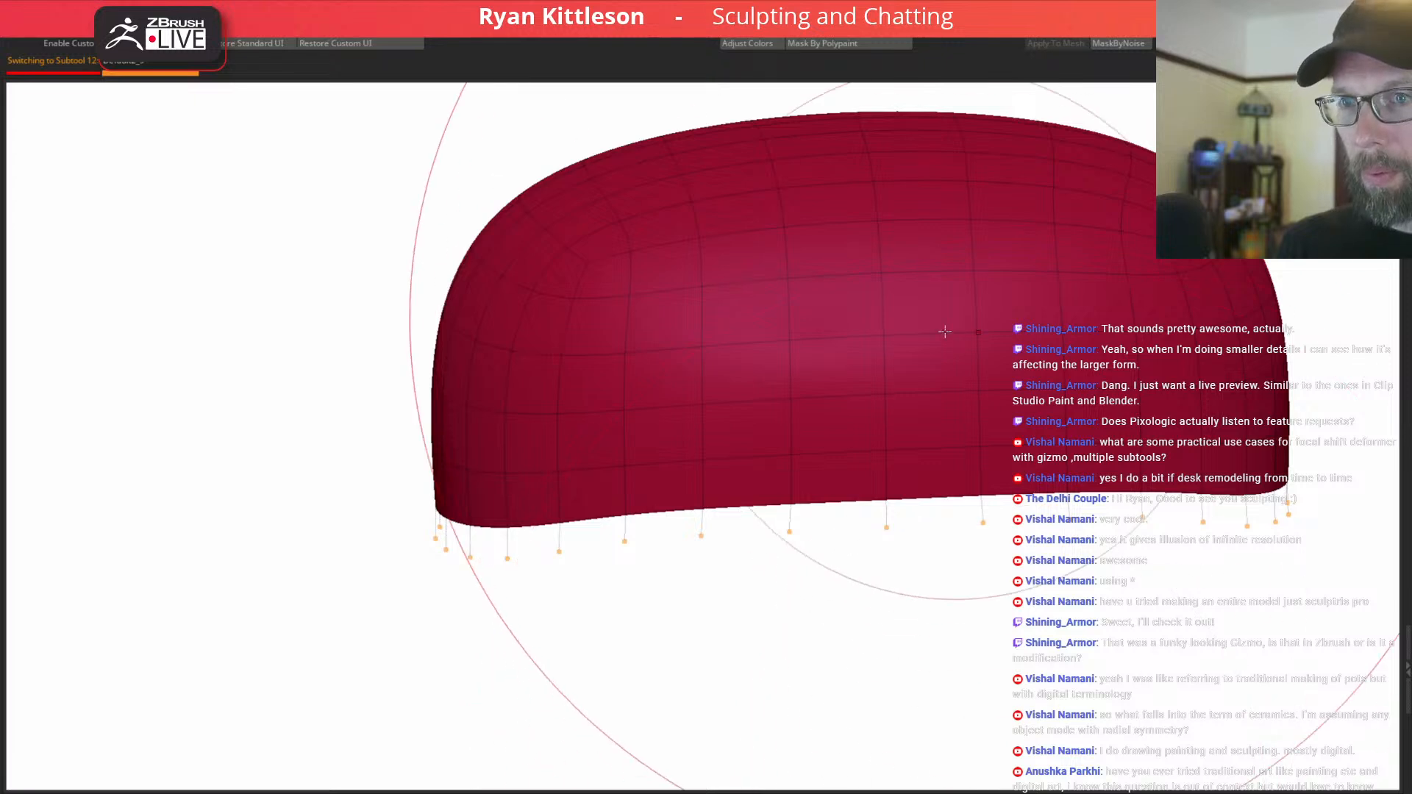
right_drag(946, 331, 930, 342)
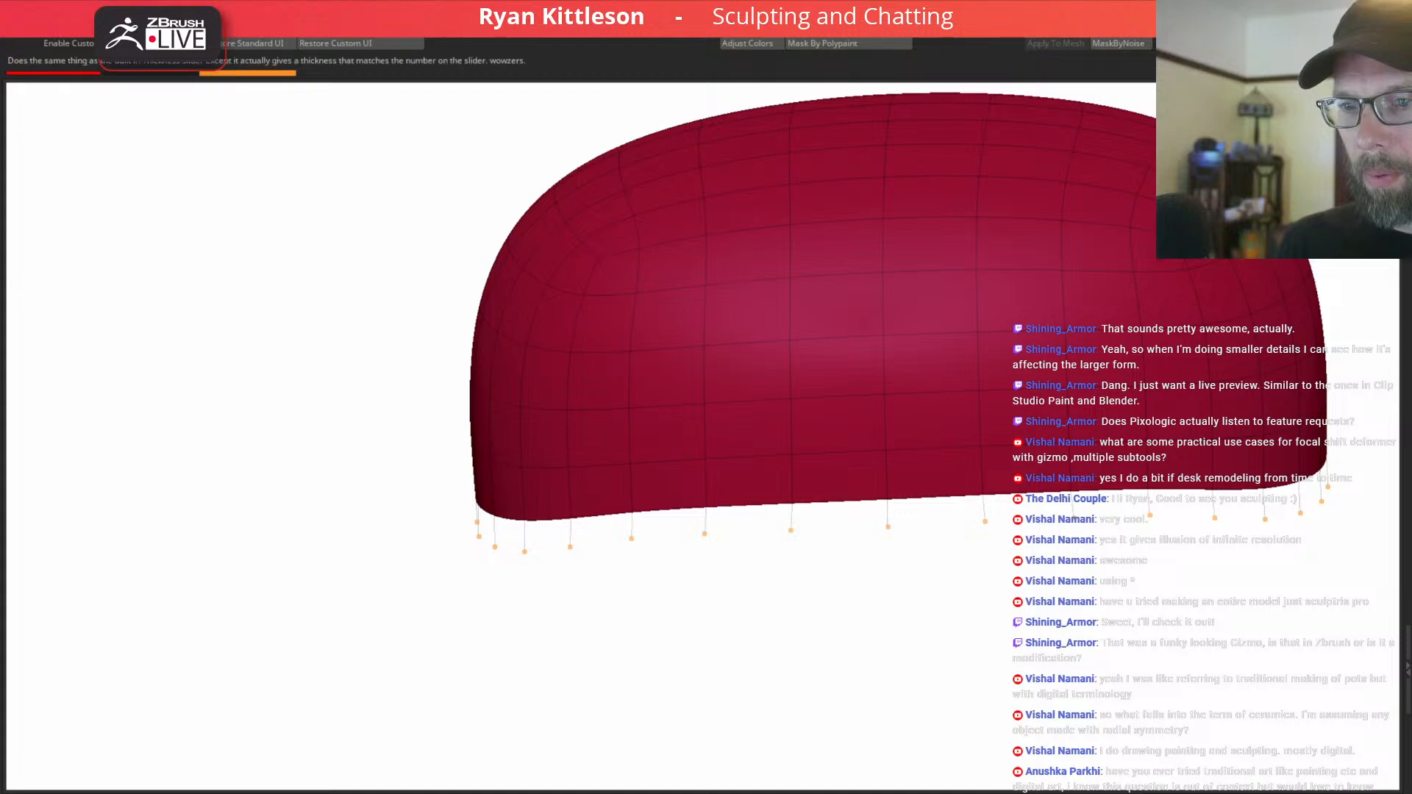
right_drag(965, 448, 925, 314)
right_drag(1007, 454, 1028, 467)
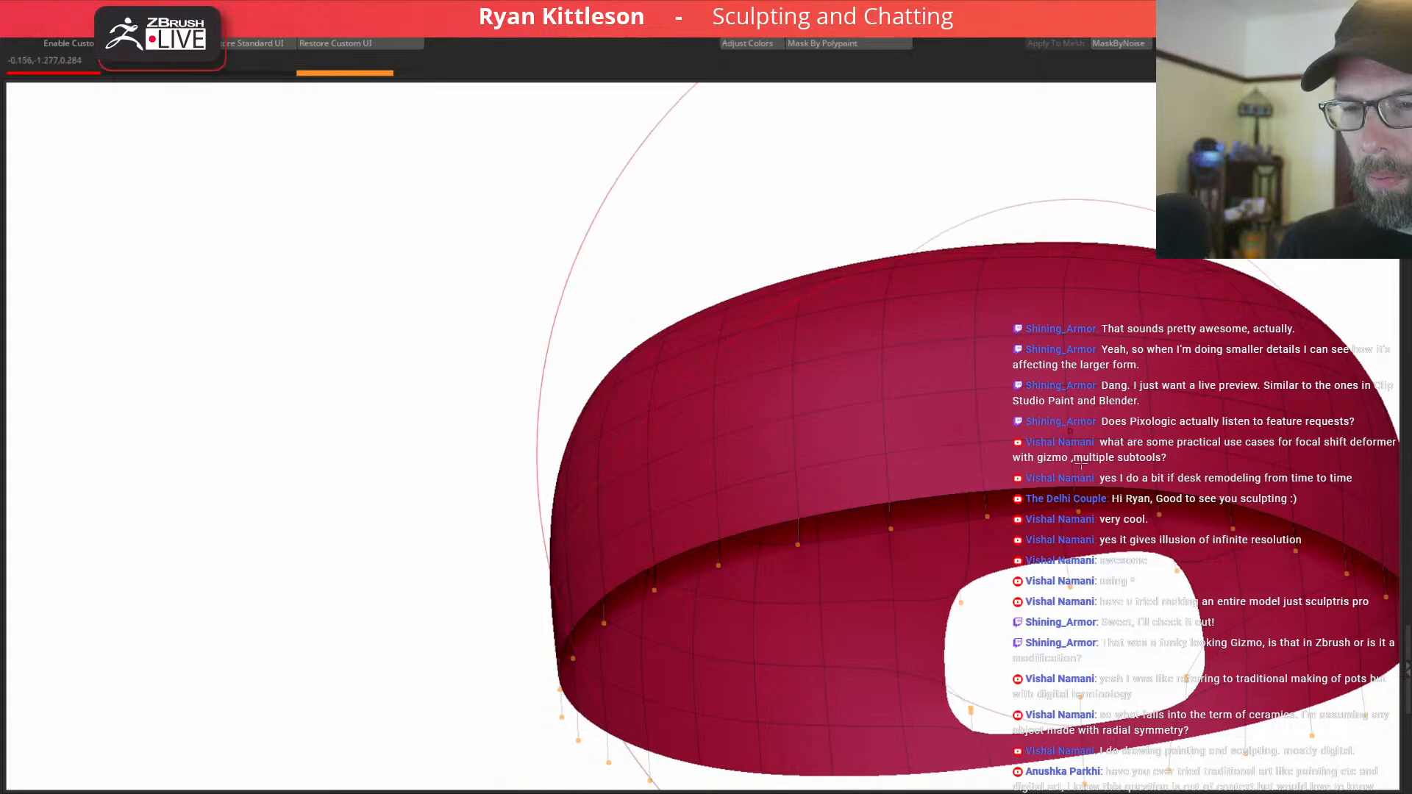
right_drag(1095, 471, 1107, 618)
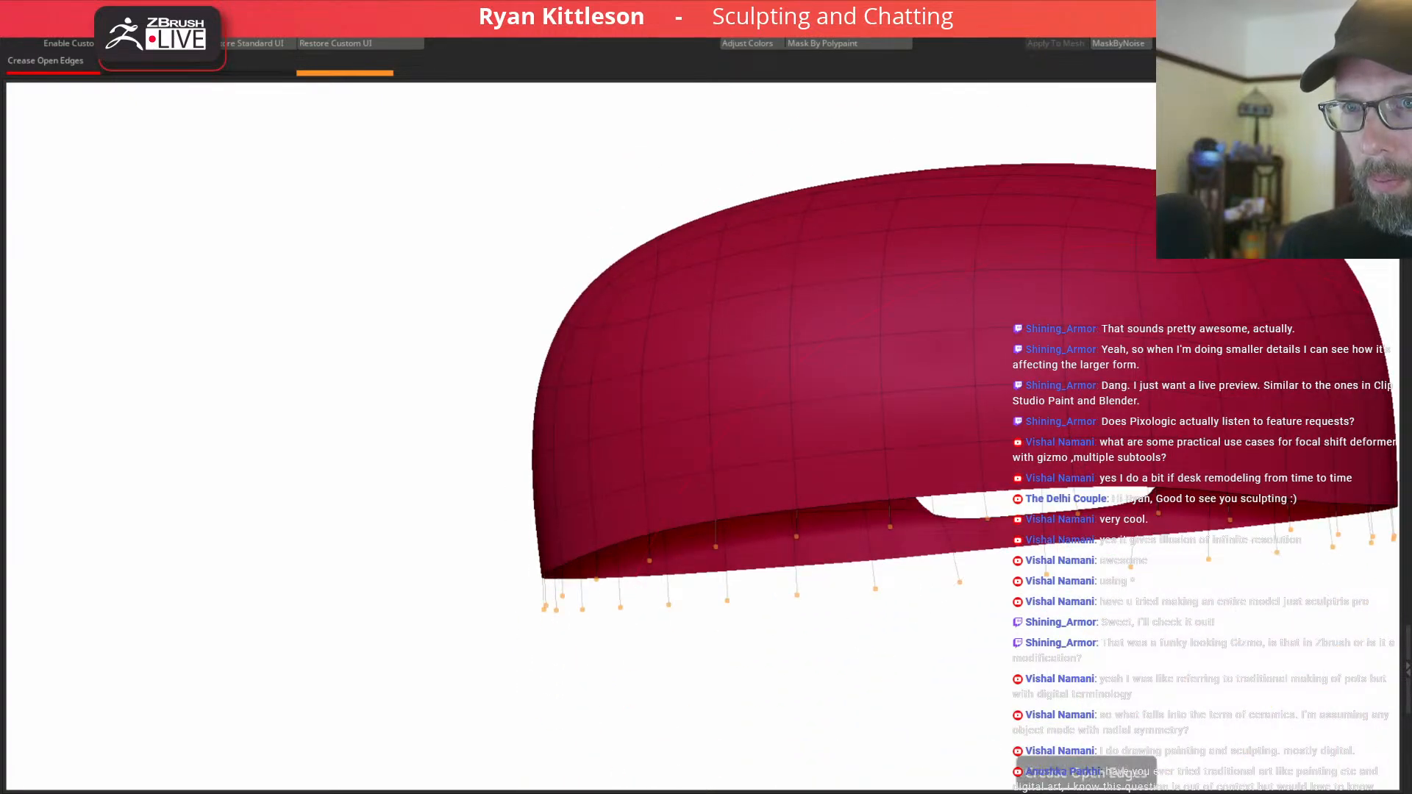
mouse_move(1040, 471)
right_down()
mouse_move(1008, 441)
mouse_move(1029, 380)
mouse_move(1053, 386)
right_up()
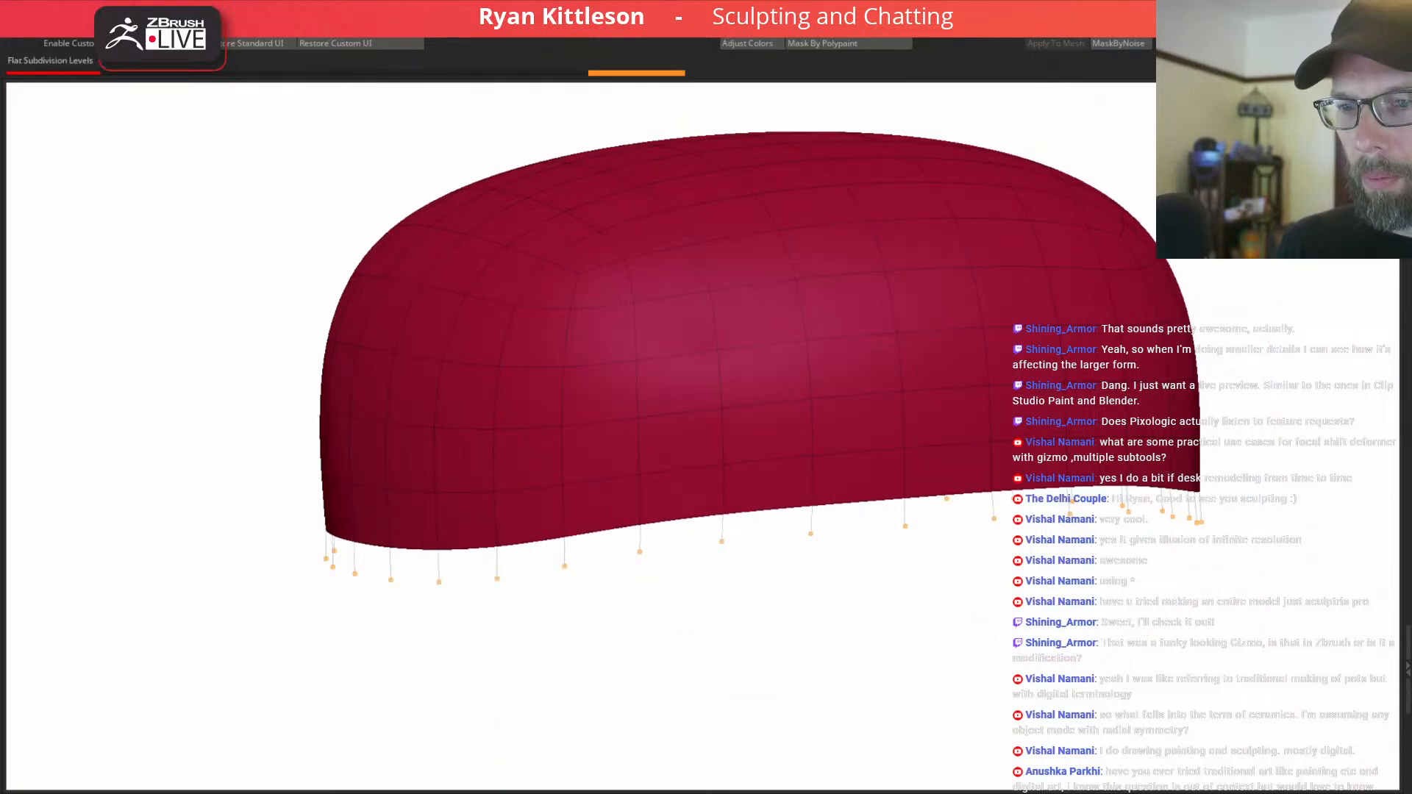
mouse_move(1008, 353)
right_down()
mouse_move(977, 373)
mouse_move(987, 402)
mouse_move(999, 394)
mouse_move(963, 394)
mouse_move(921, 357)
right_up()
Show the rest of the head transparently around the cap dome and set up ZModeler's Insert EdgeLoop, toggling smooth subdivision.
key(shift+d)
key(alt+s)
key(d)
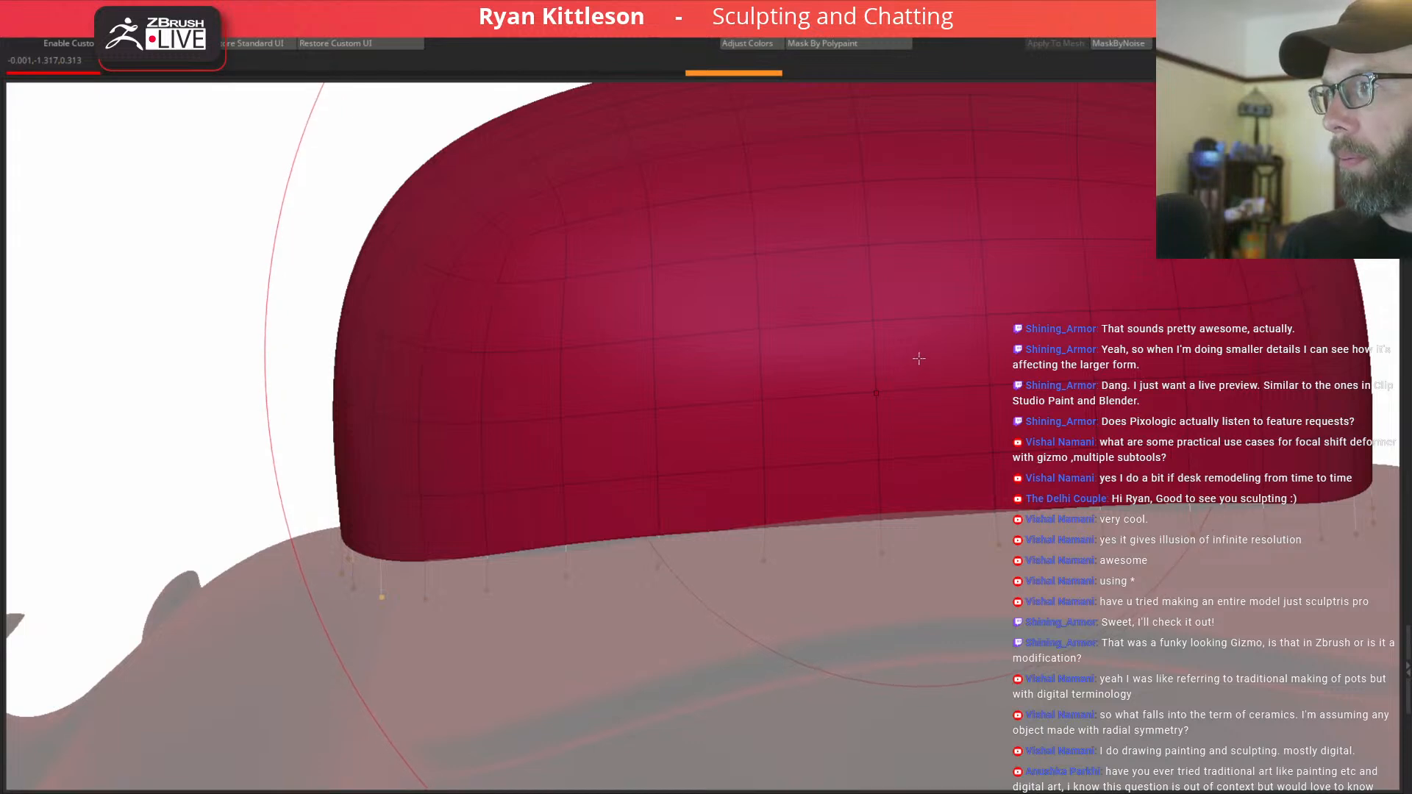
key(space)
click(912, 404)
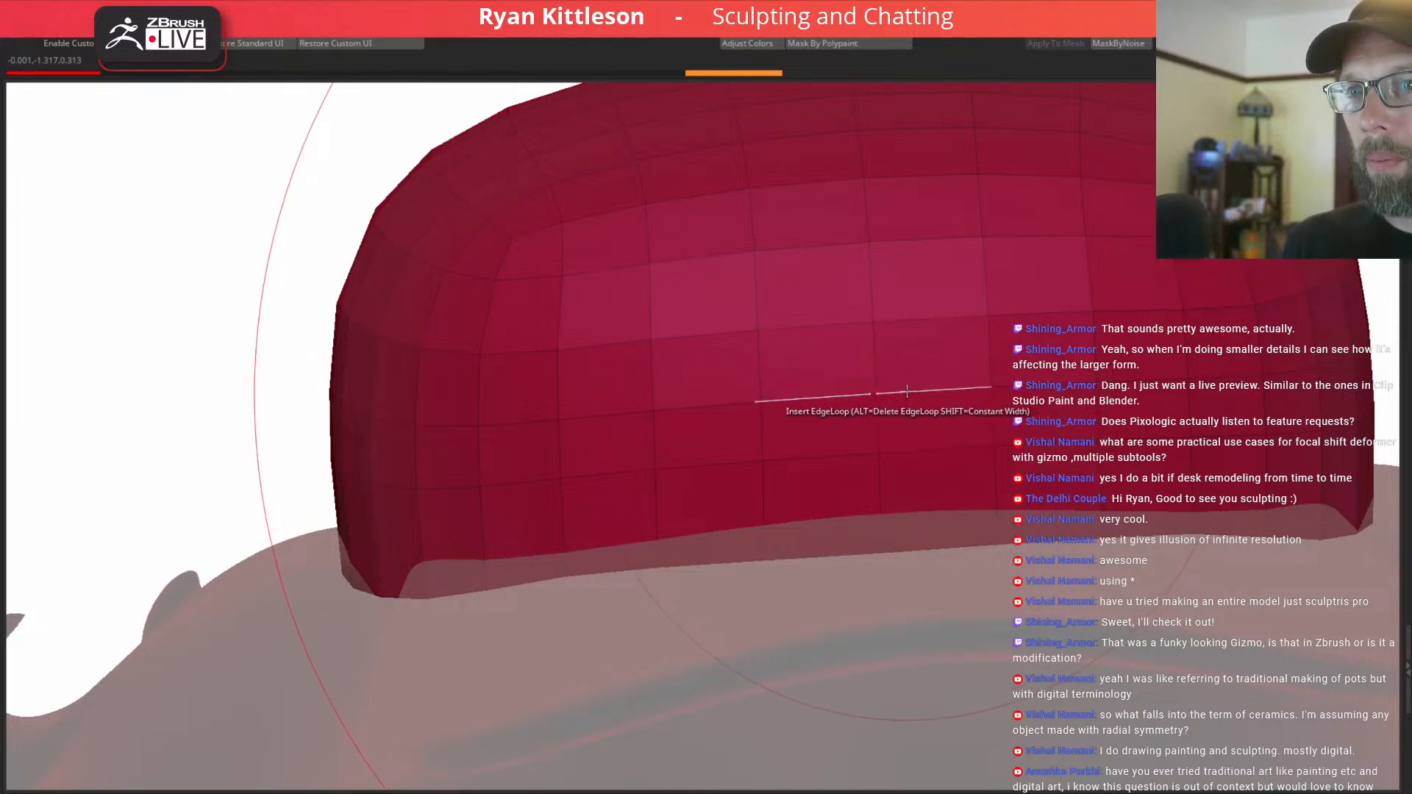
click(1021, 790)
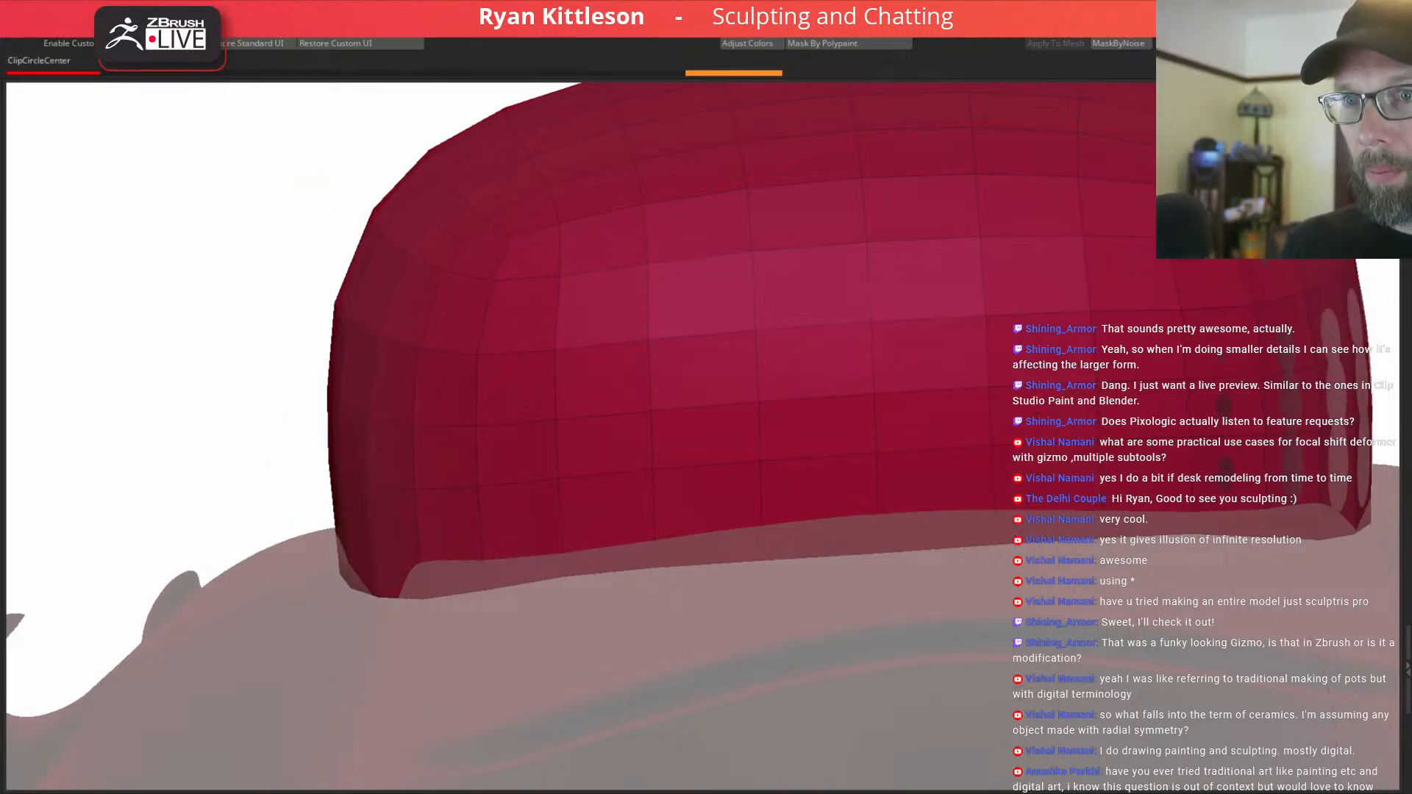
key(d)
key(ctrl+z)
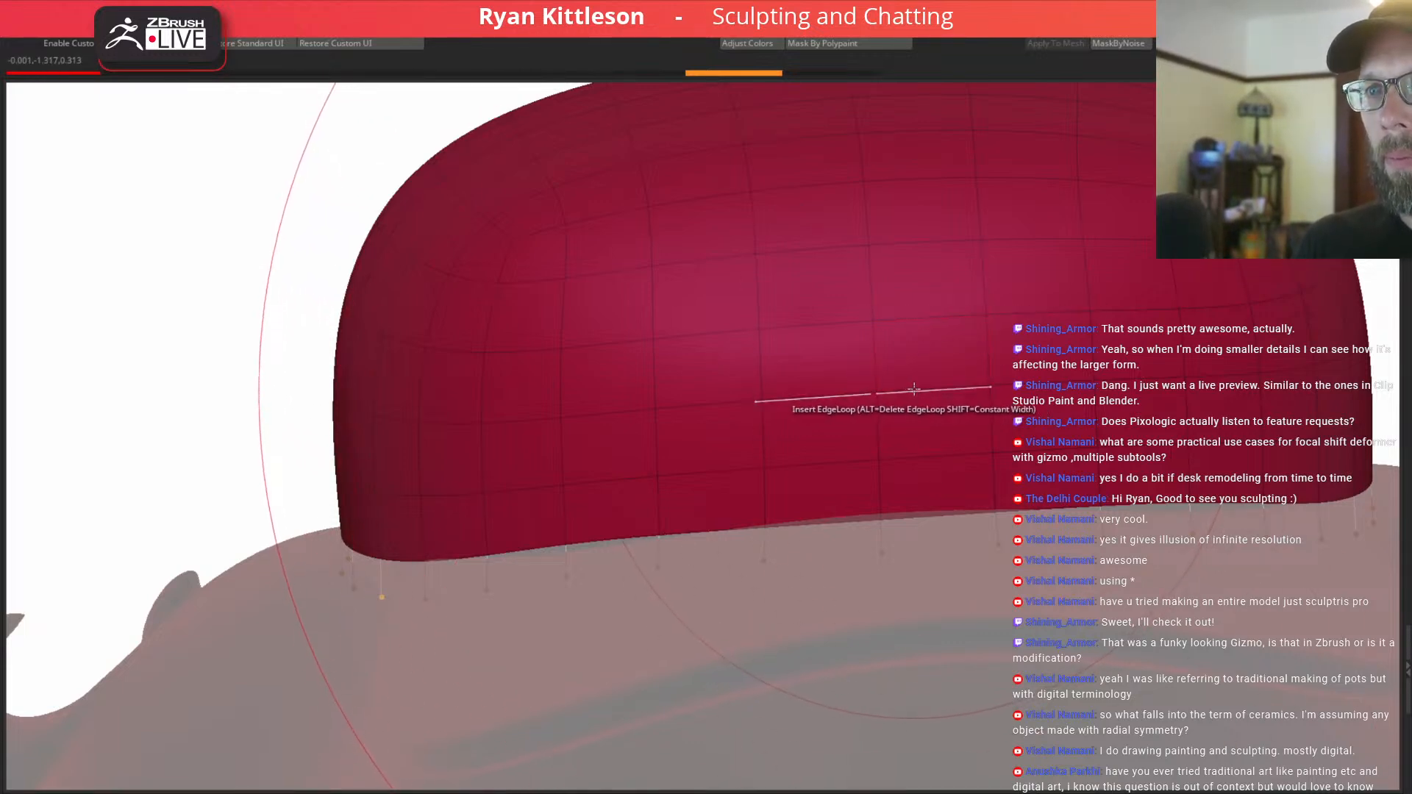
Try inserting a mirrored pair of vertical edge loops beside the cap dome's center line at different spacings.
click(905, 392)
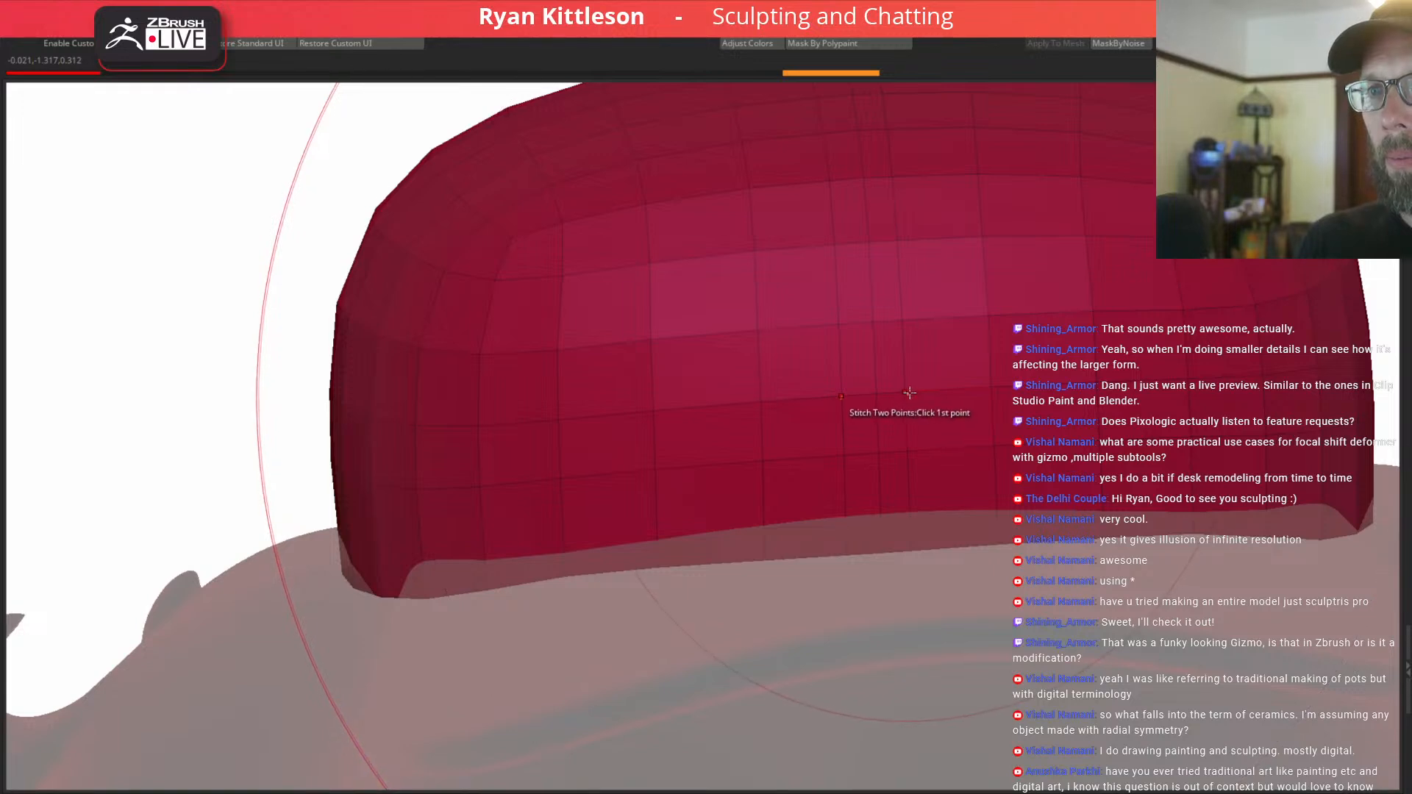
key(ctrl+z)
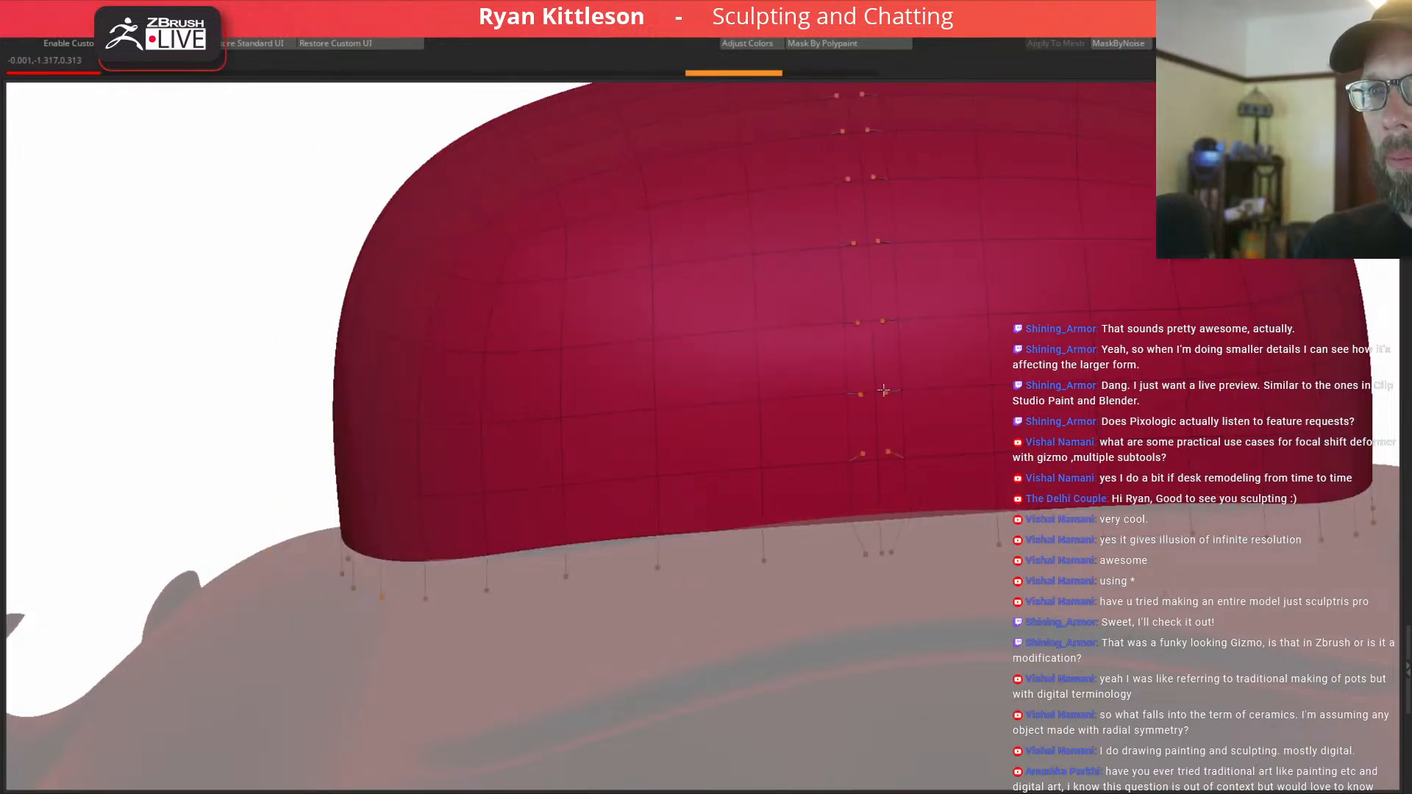
click(884, 390)
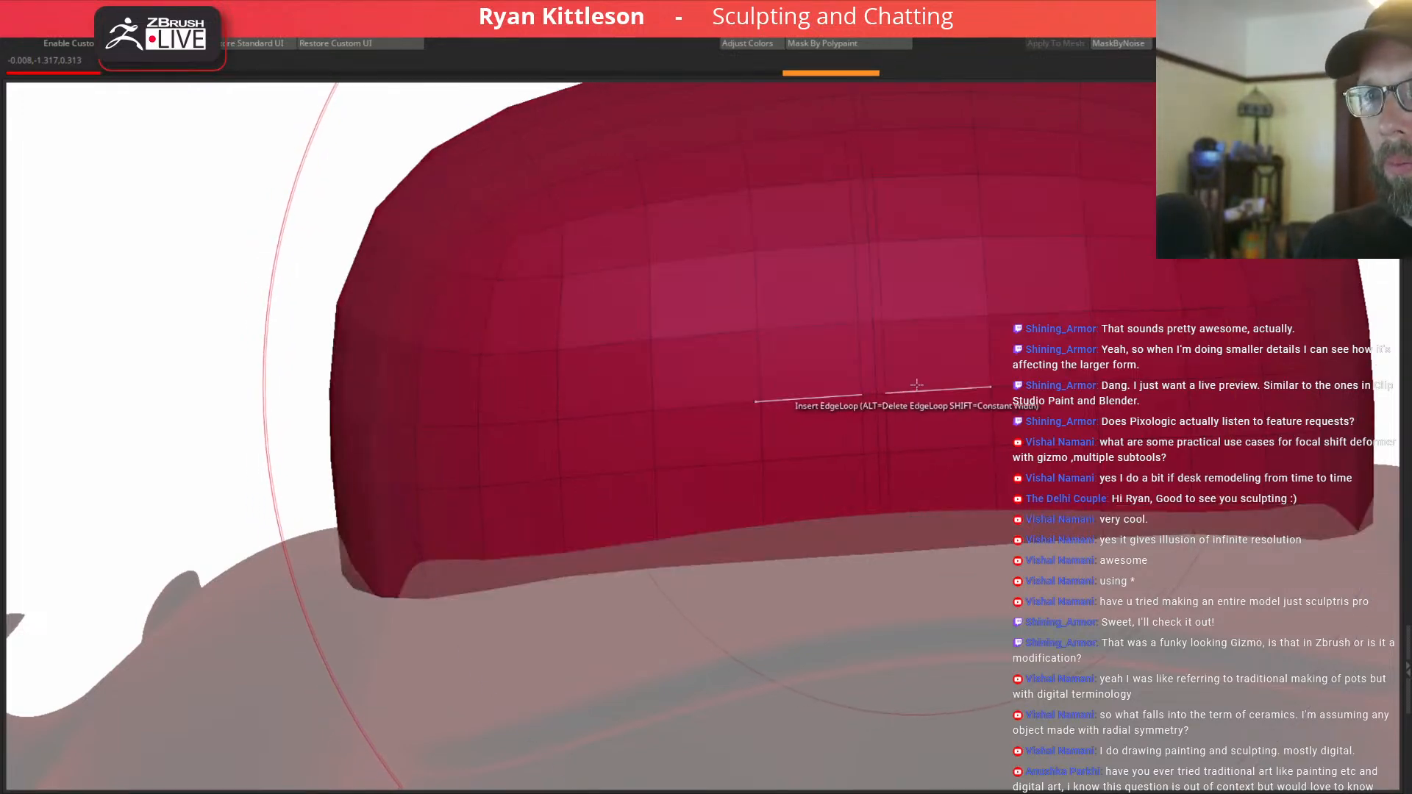
key(ctrl+z)
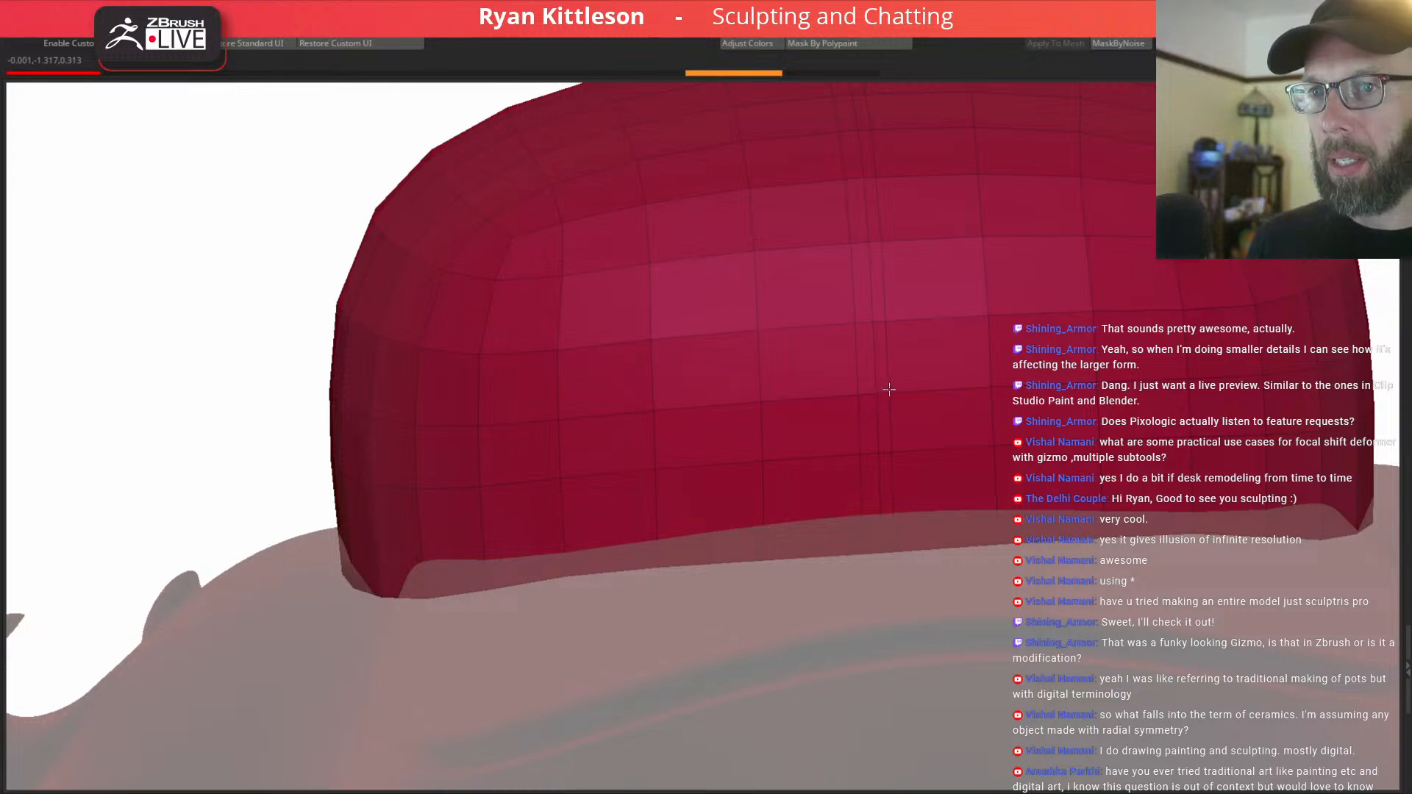
click(888, 390)
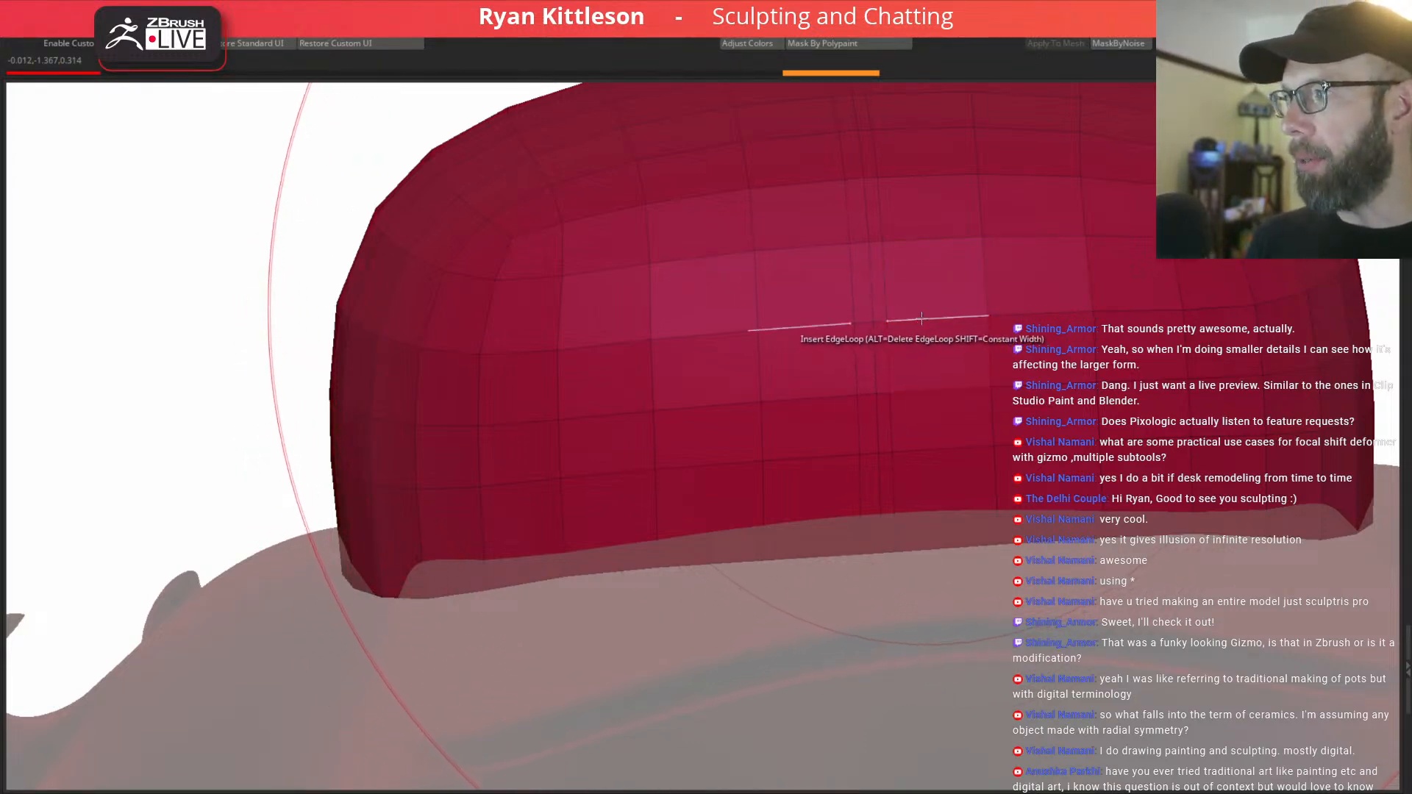
right_drag(954, 304, 890, 344)
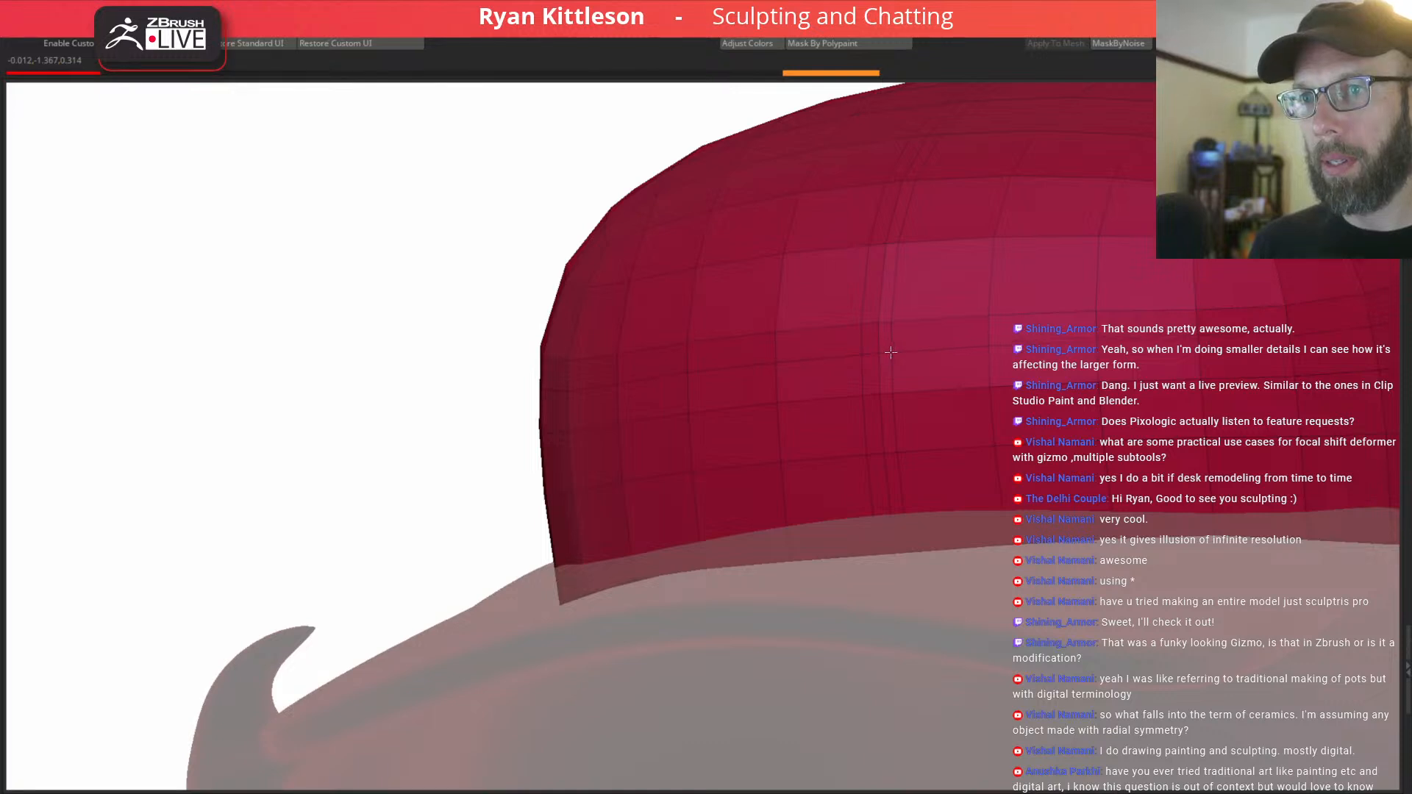
right_drag(890, 352, 1050, 470)
Zero out the cap dome's X position without the trial edge loops and isolate the dome.
key(ctrl+shift+x)
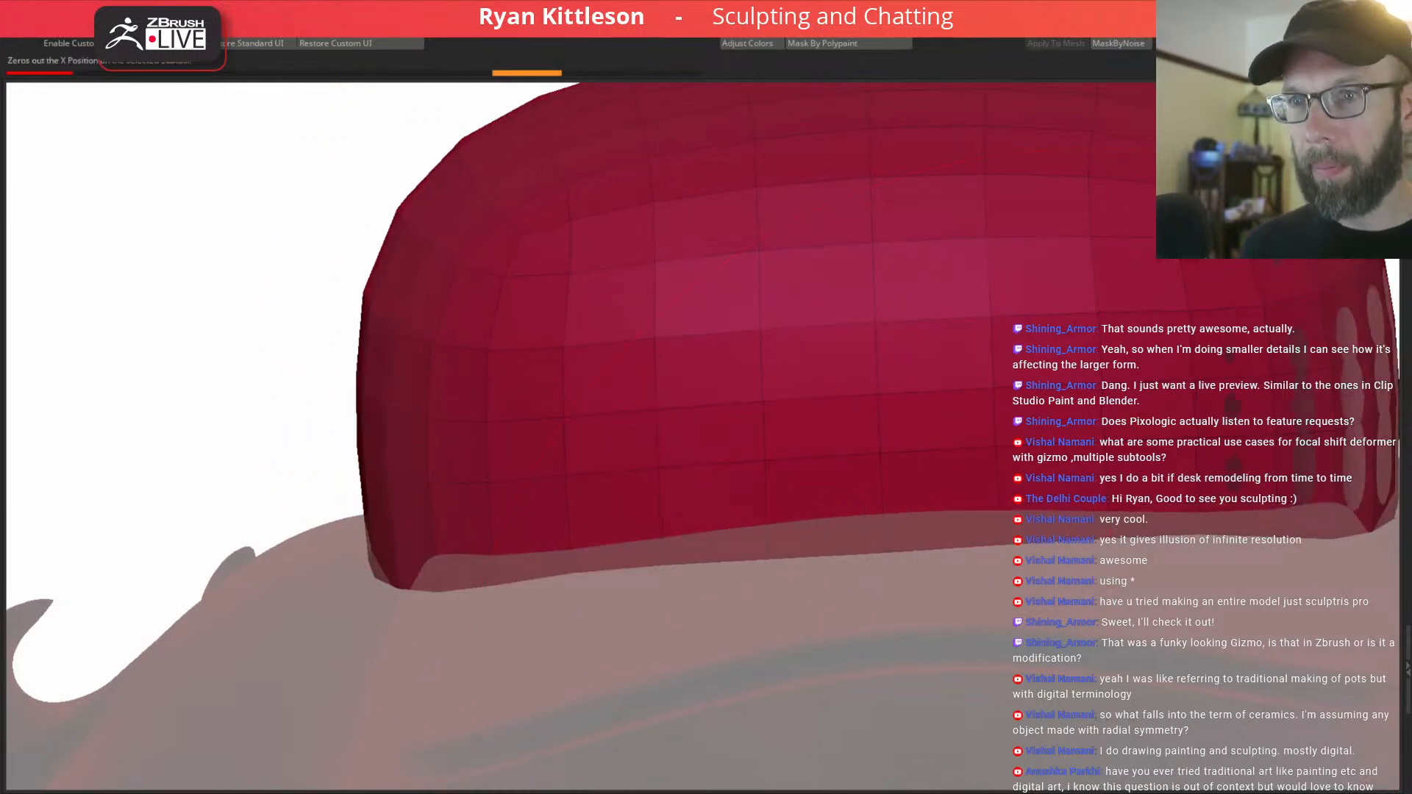
right_drag(1004, 416, 976, 230)
click(961, 211)
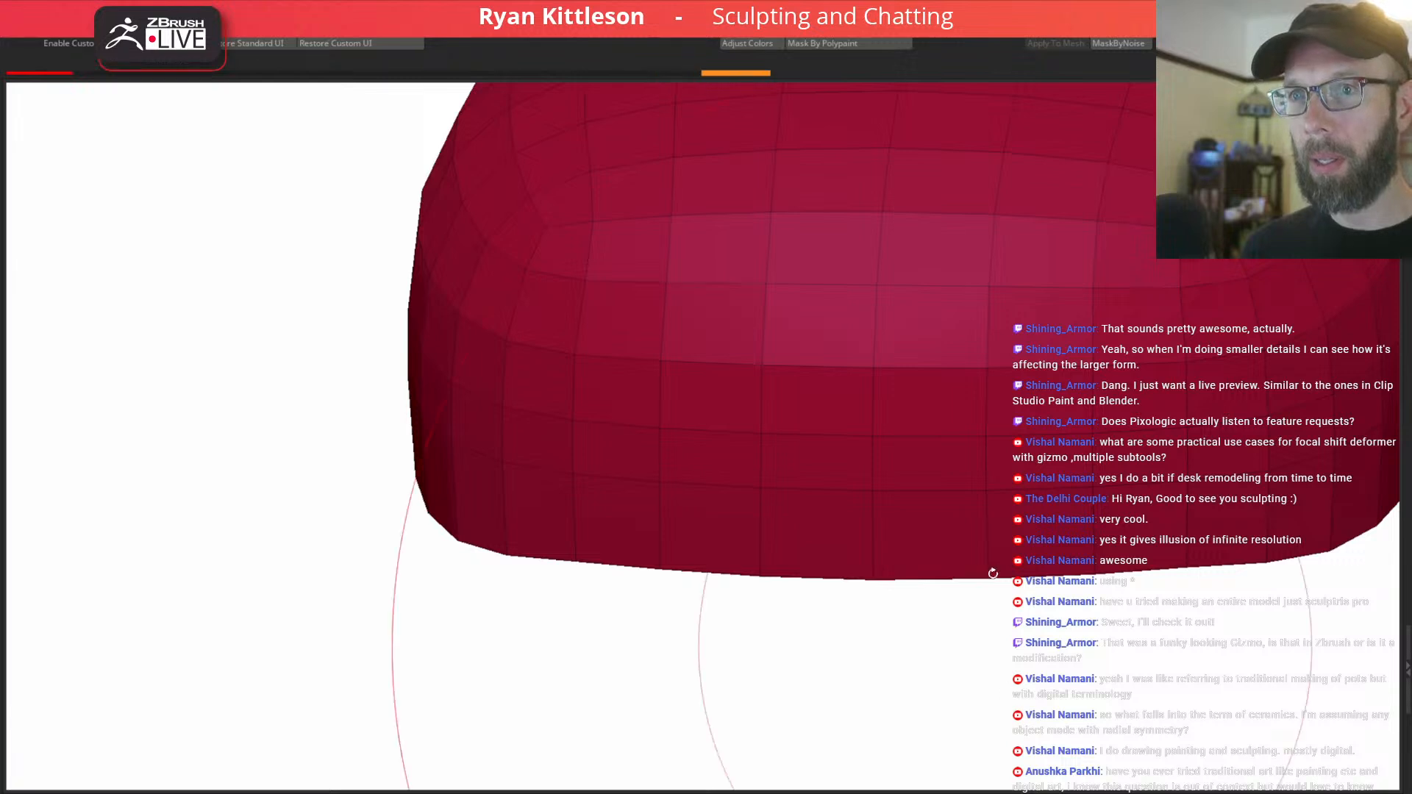
View the cap dome squarely and make a denser copy of it with a single polygroup for the logo.
right_drag(917, 266, 845, 337)
key(w)
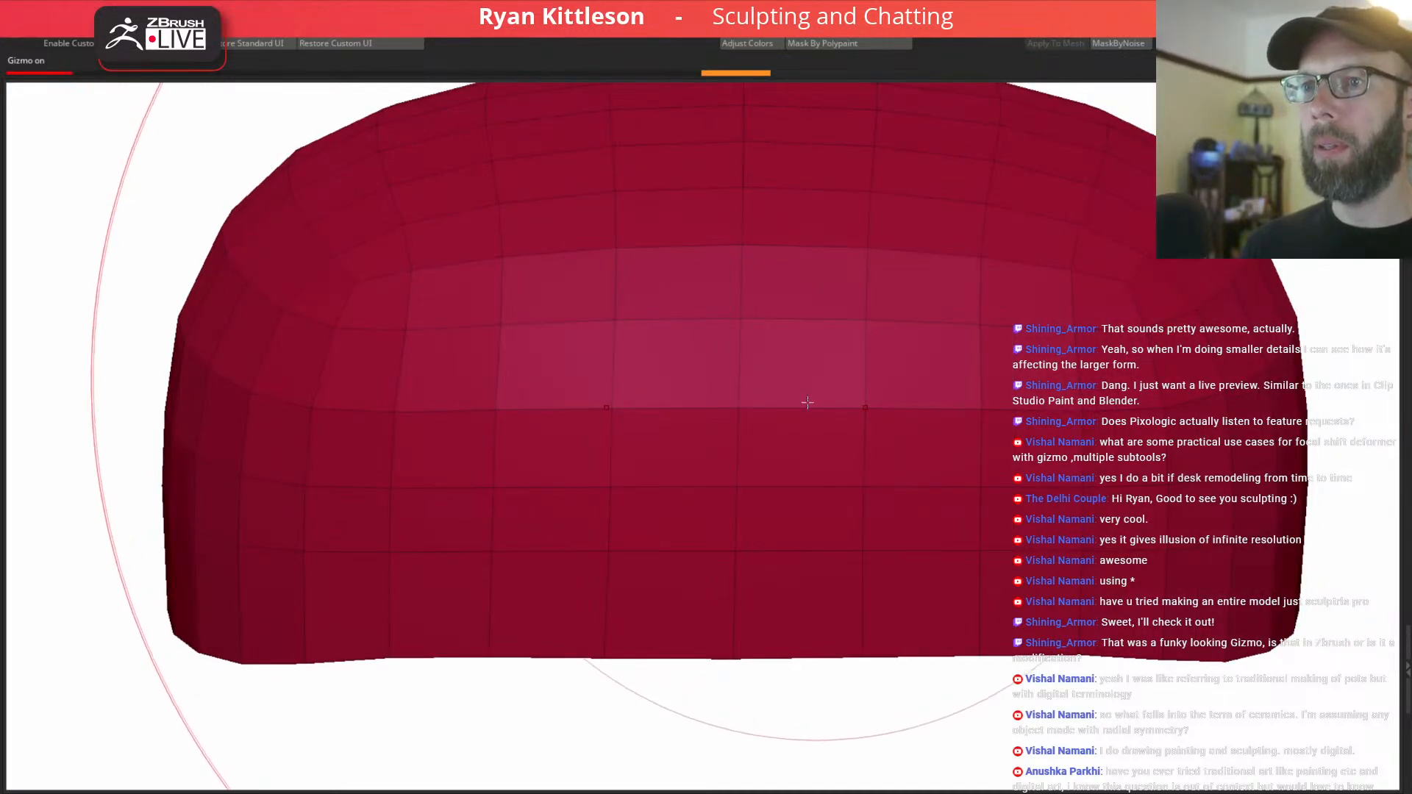
ctrl+right_drag(810, 388, 813, 386)
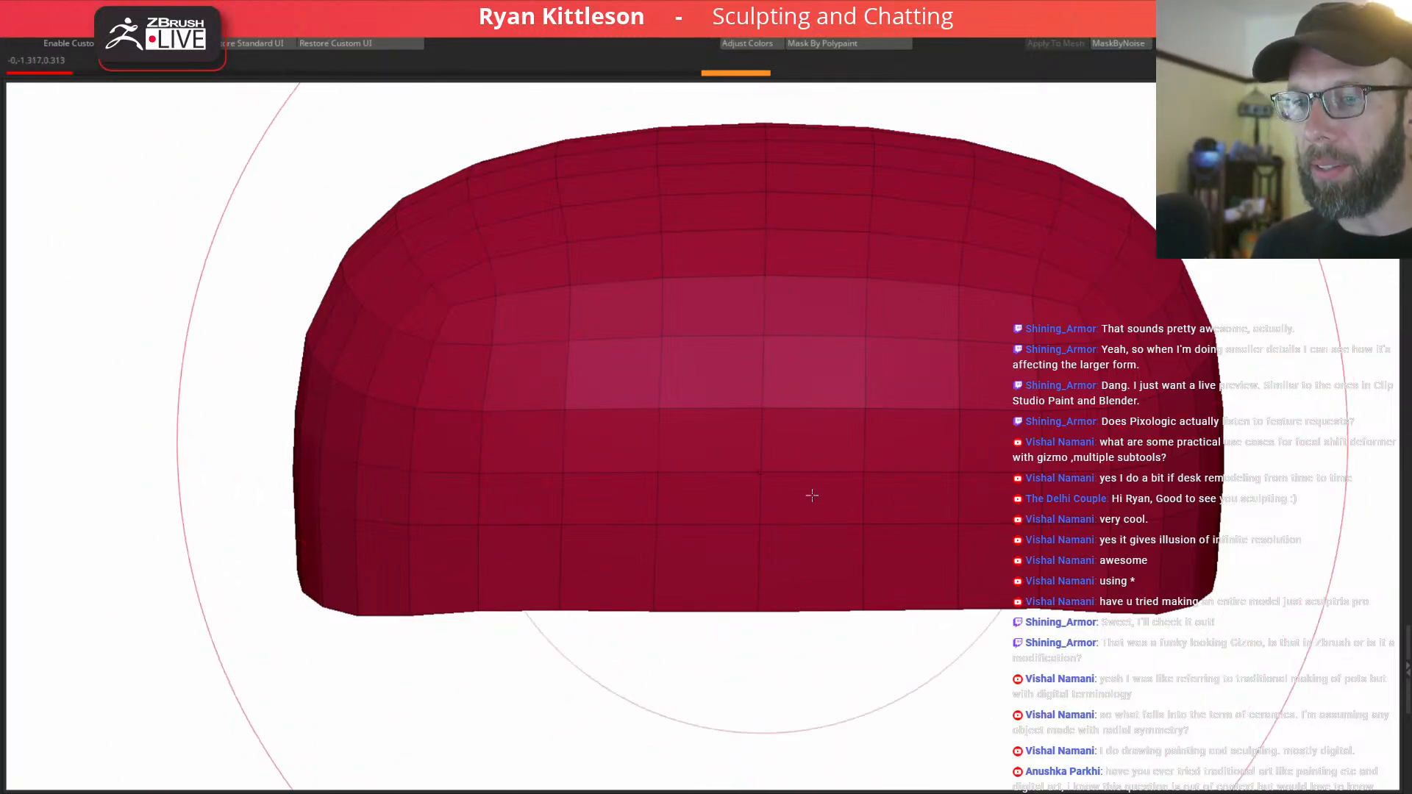
drag(867, 558, 775, 621)
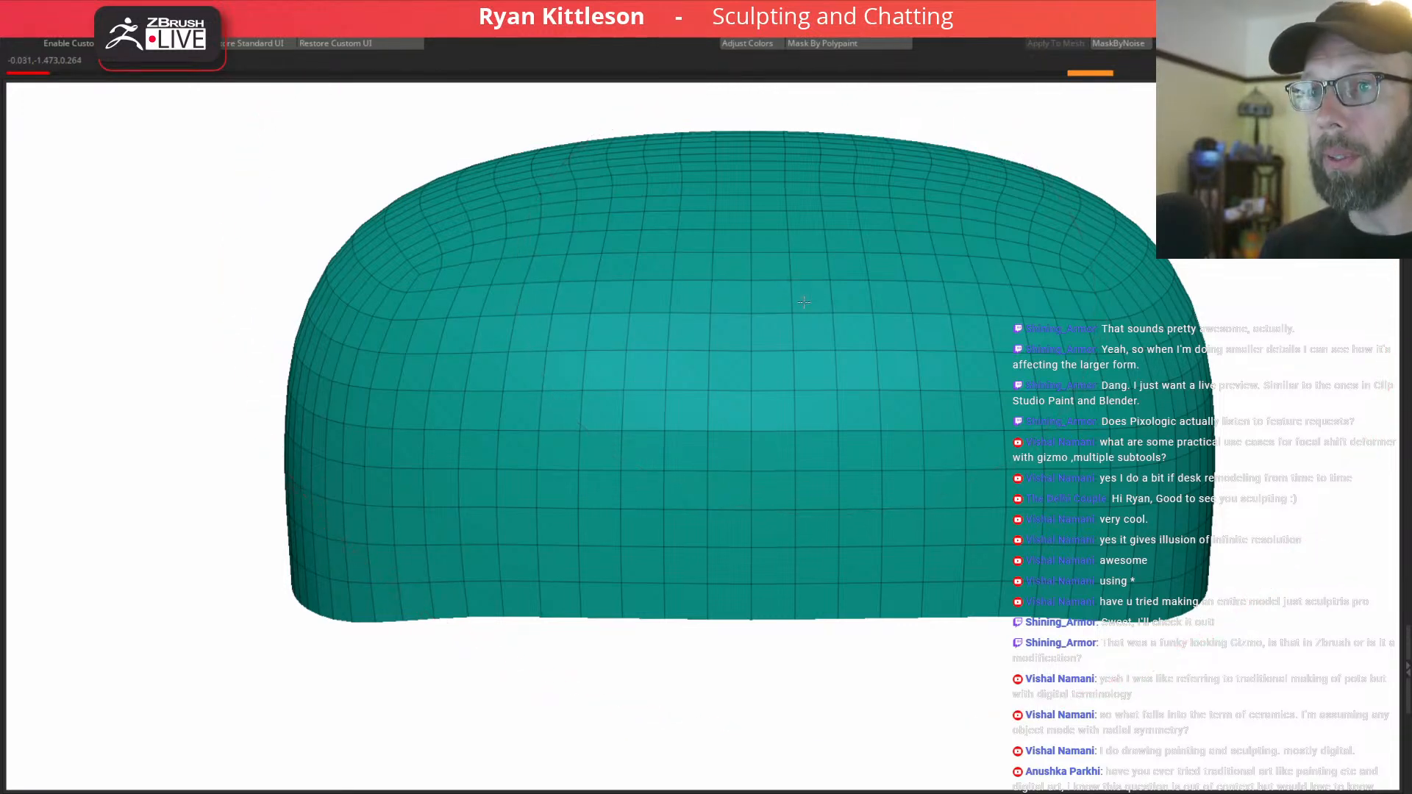
Assign two mirrored vertical bars of polygons, each two polygons wide, to a new polygroup as the letter H's uprights.
drag(807, 306, 834, 296)
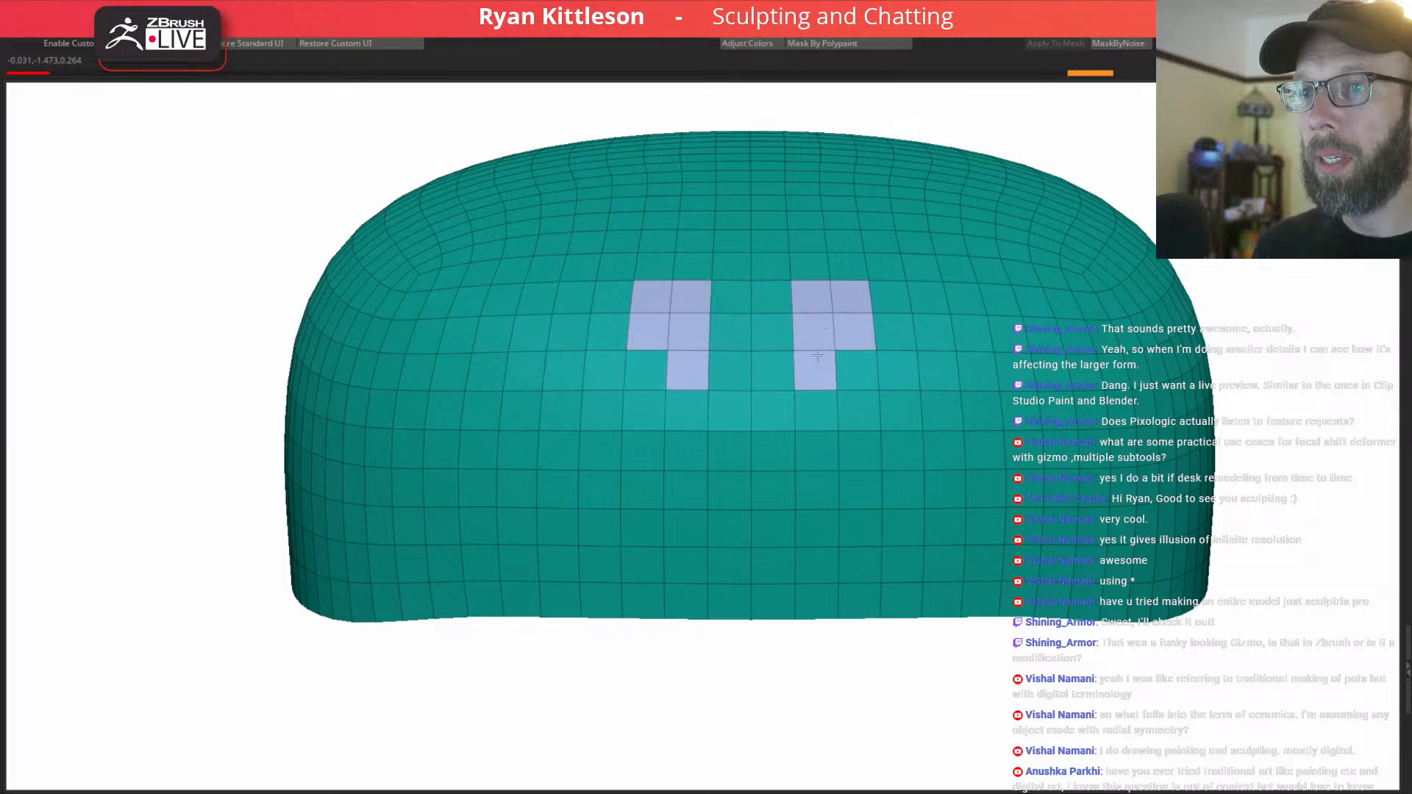
drag(821, 423, 818, 520)
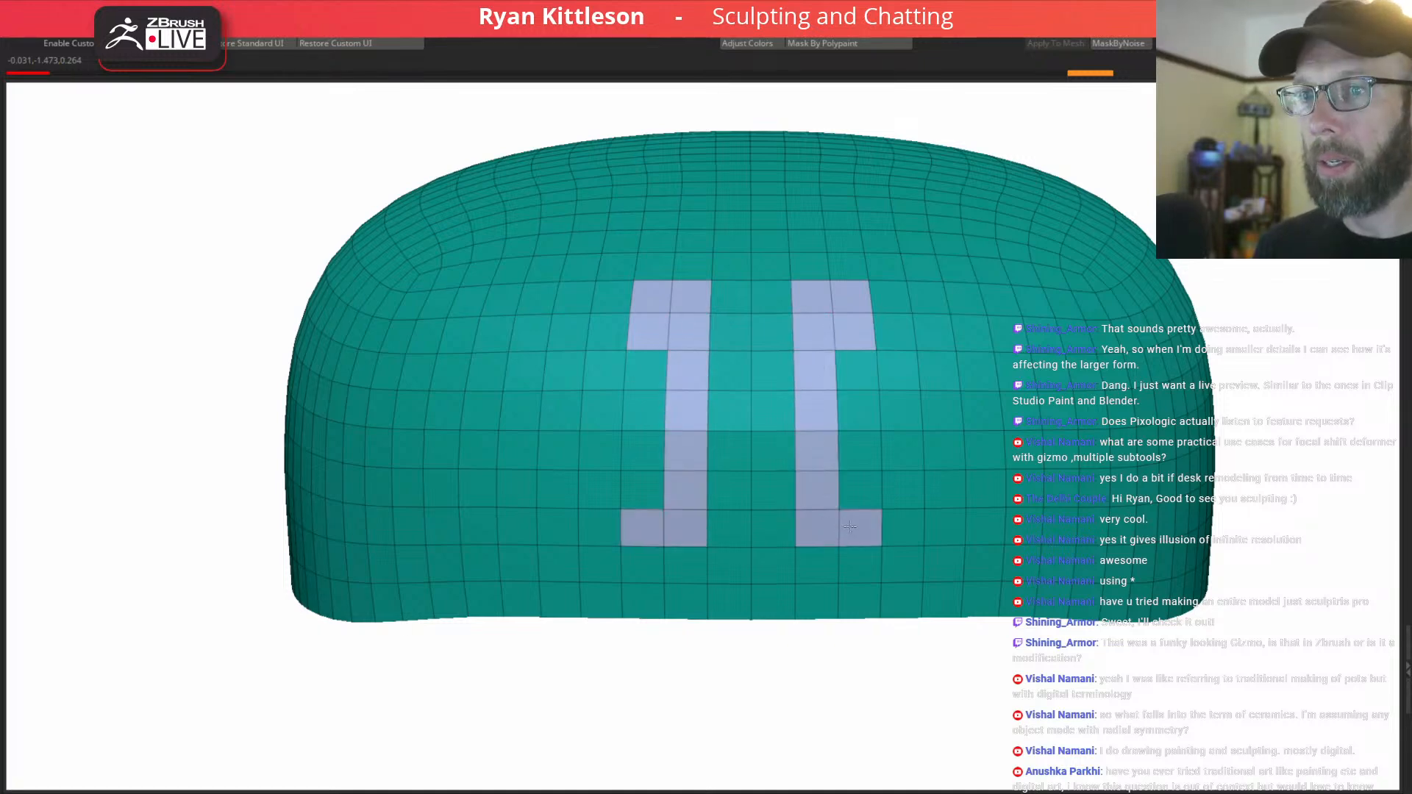
drag(853, 429, 858, 370)
key(alt+s)
Add a crossbar of polygons between the two uprights to complete the H polygroup on the cap dome.
mouse_move(872, 366)
right_down()
mouse_move(837, 380)
mouse_move(836, 405)
mouse_move(806, 406)
right_up()
key(alt+s)
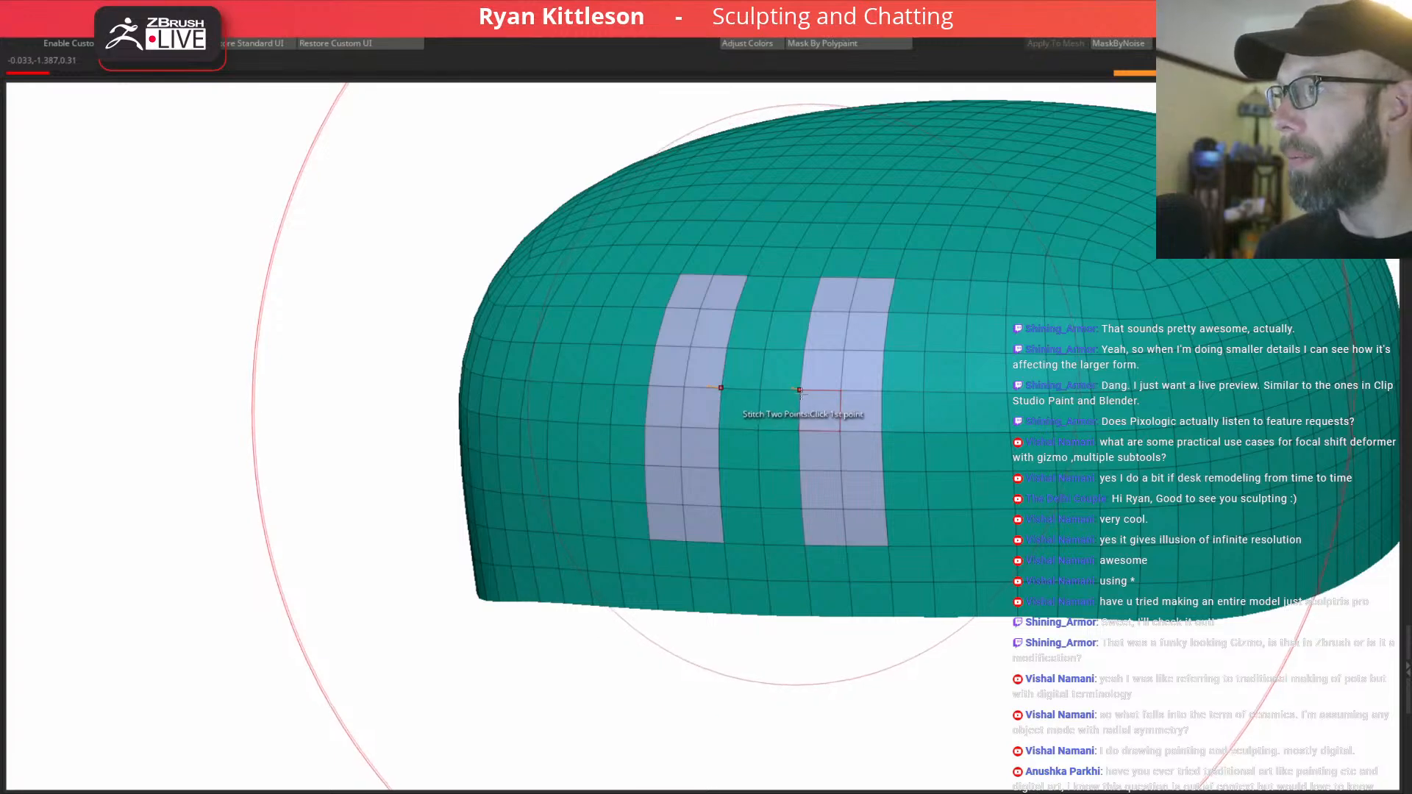
drag(797, 394, 752, 408)
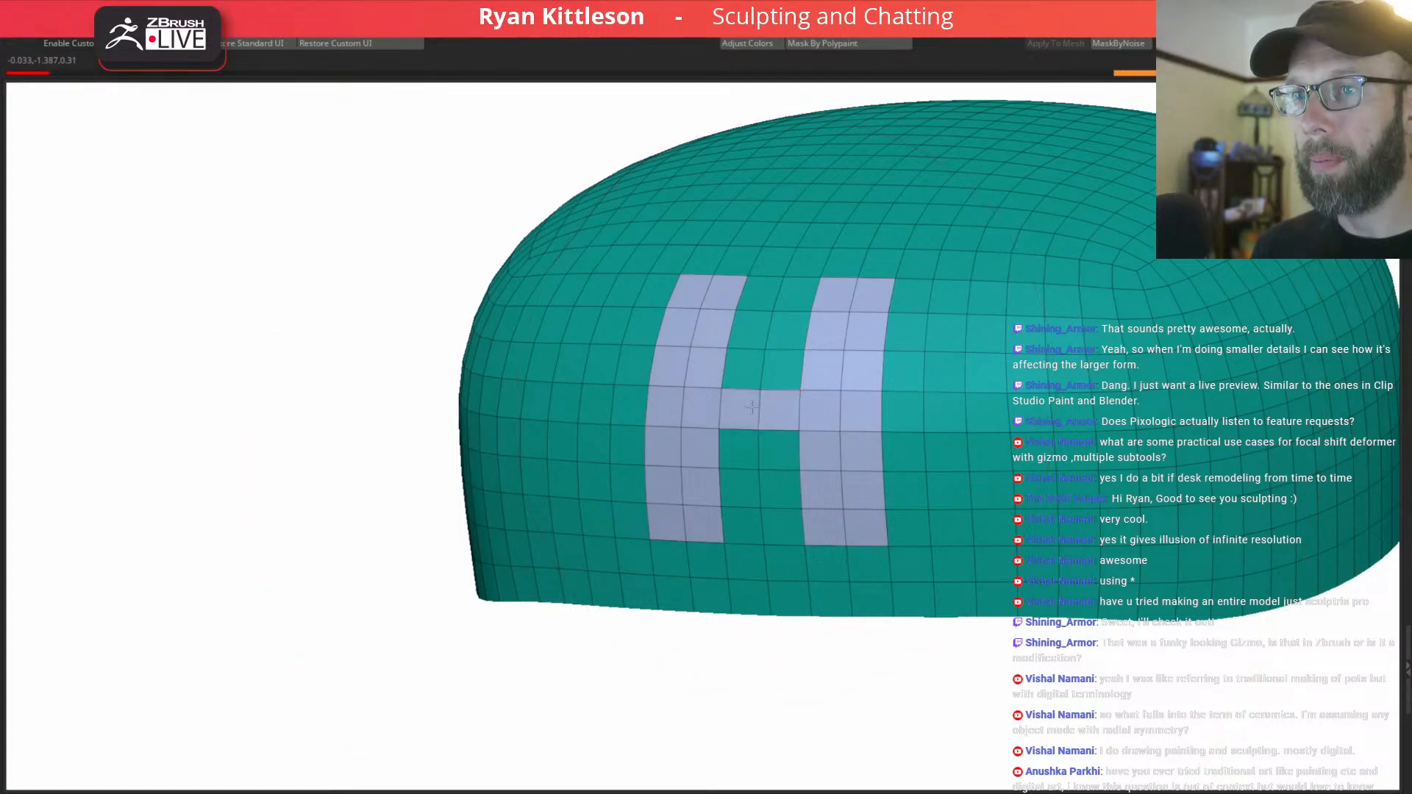
right_drag(772, 380, 857, 328)
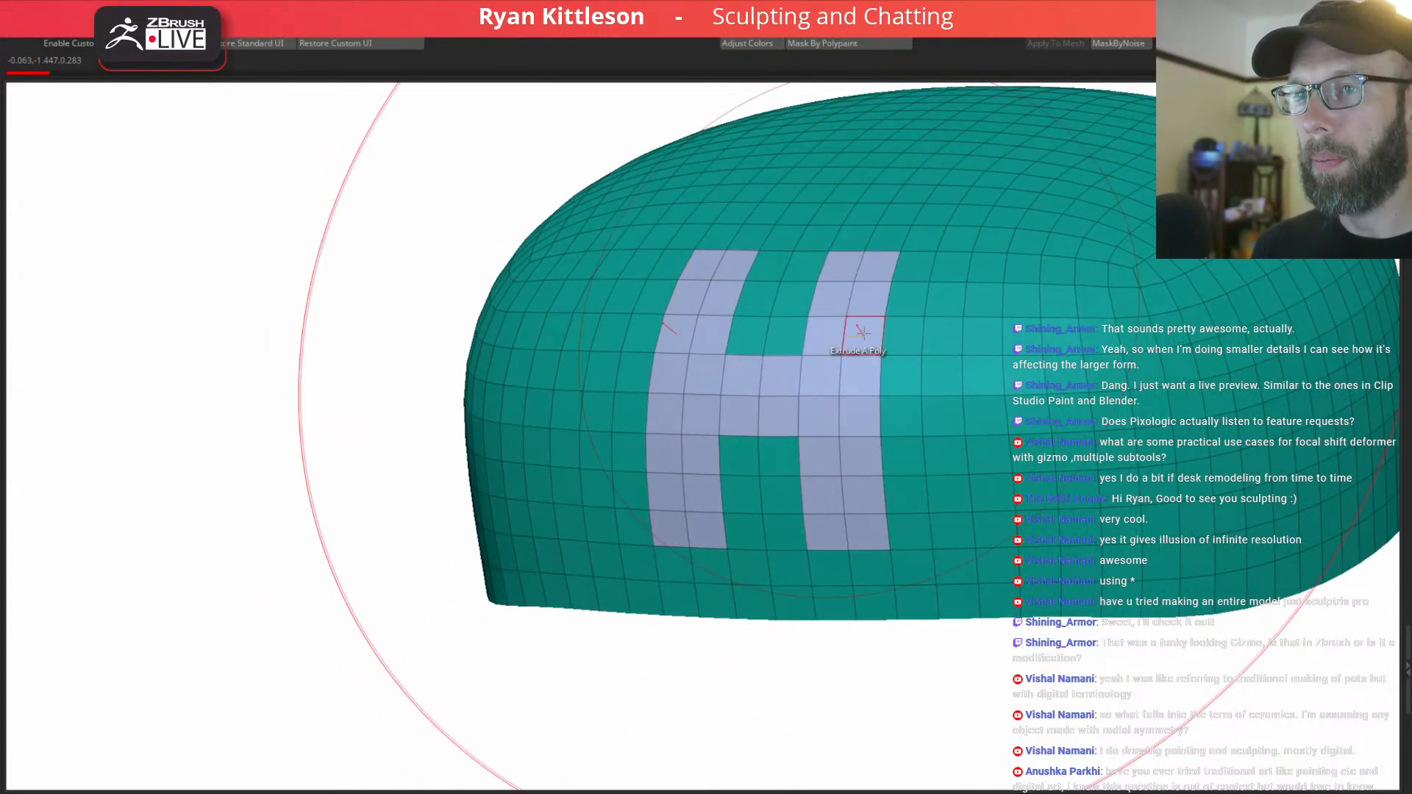
Isolate the H polygroup by hiding the surrounding dome polygons, and show the rest of the character again.
ctrl+shift+click(842, 383)
mouse_move(854, 395)
right_down()
mouse_move(822, 385)
mouse_move(870, 373)
right_up()
key(ctrl+shift+s)
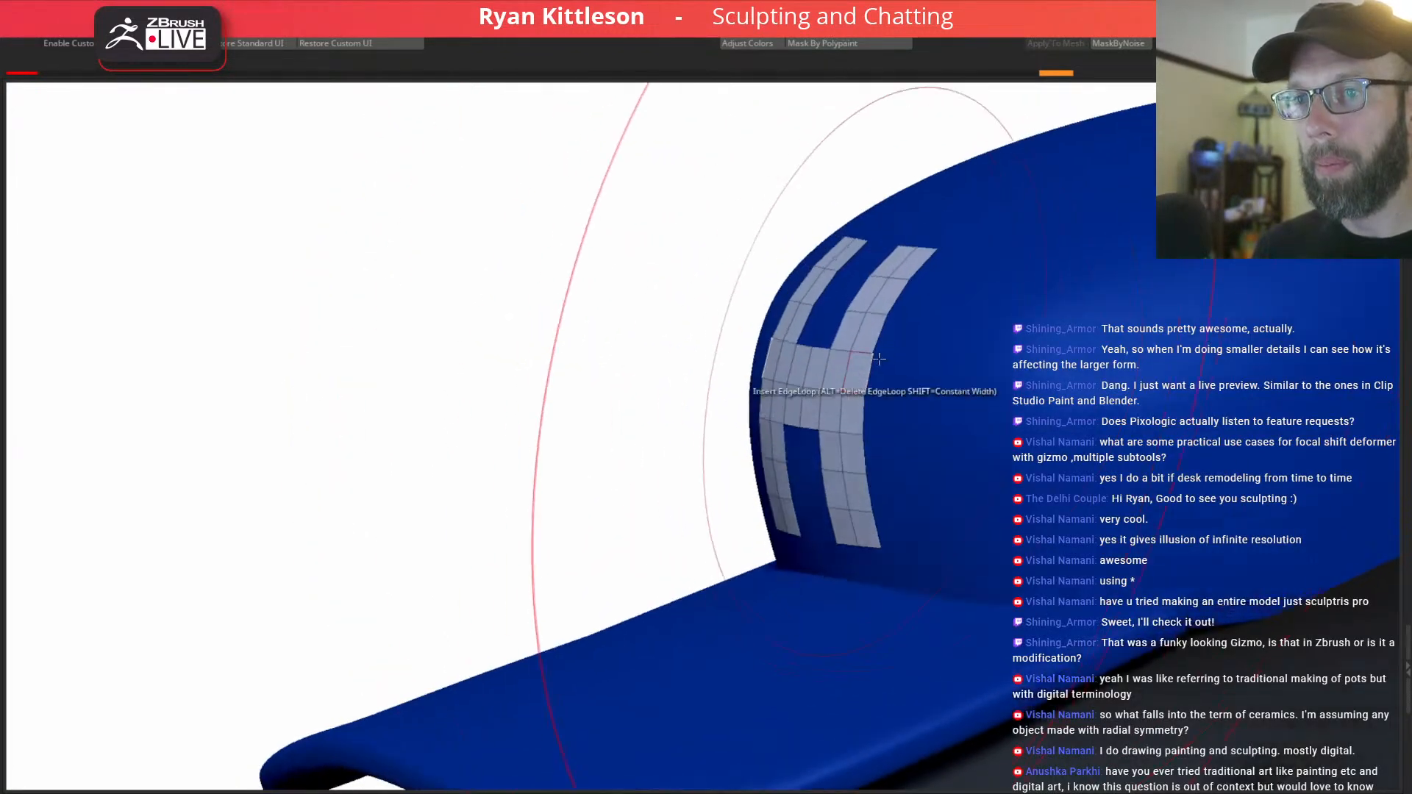
Hide the wireframe, fill the H logo with orange and turn on its smooth subdivision.
key(shift+f)
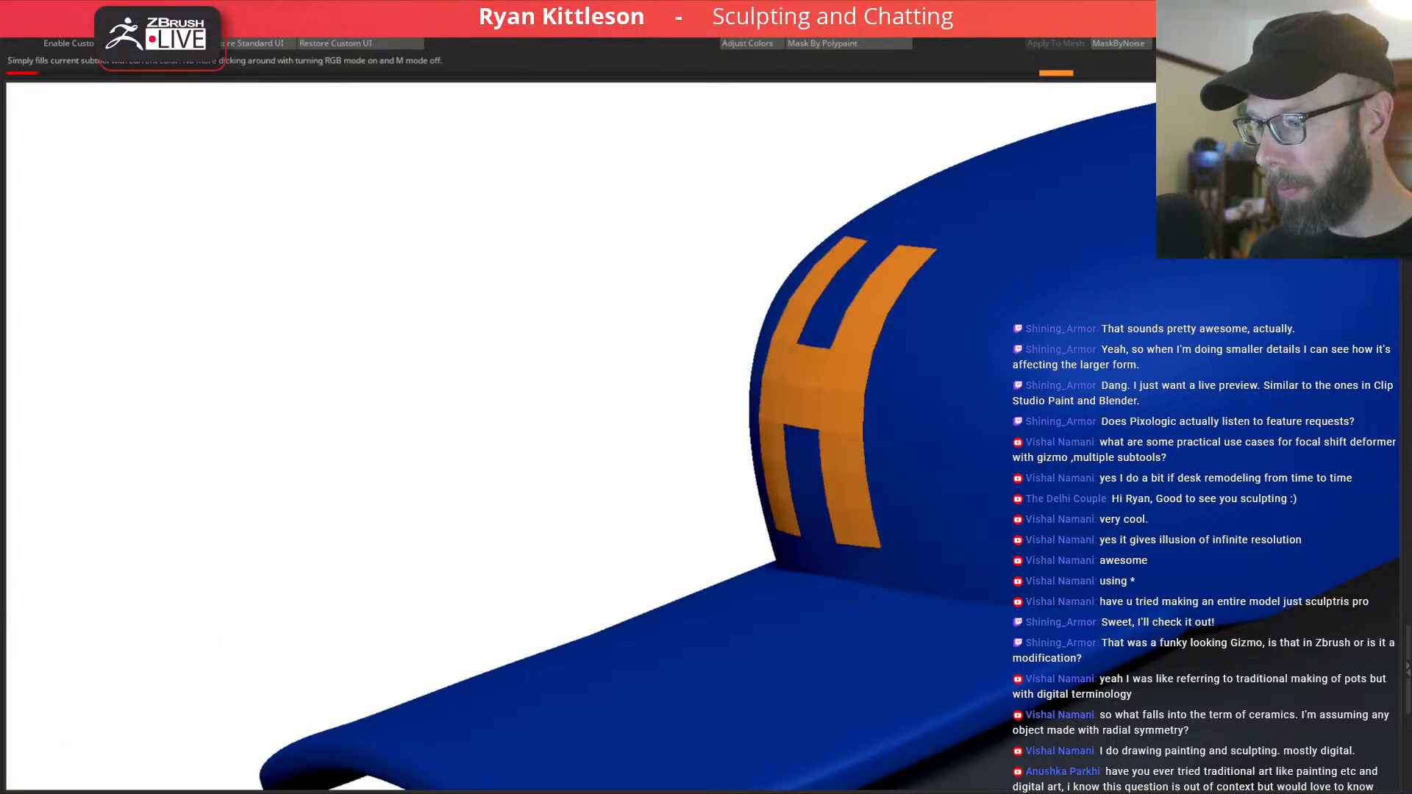
mouse_move(789, 434)
right_down()
mouse_move(824, 382)
mouse_move(892, 364)
mouse_move(939, 483)
mouse_move(1004, 487)
right_up()
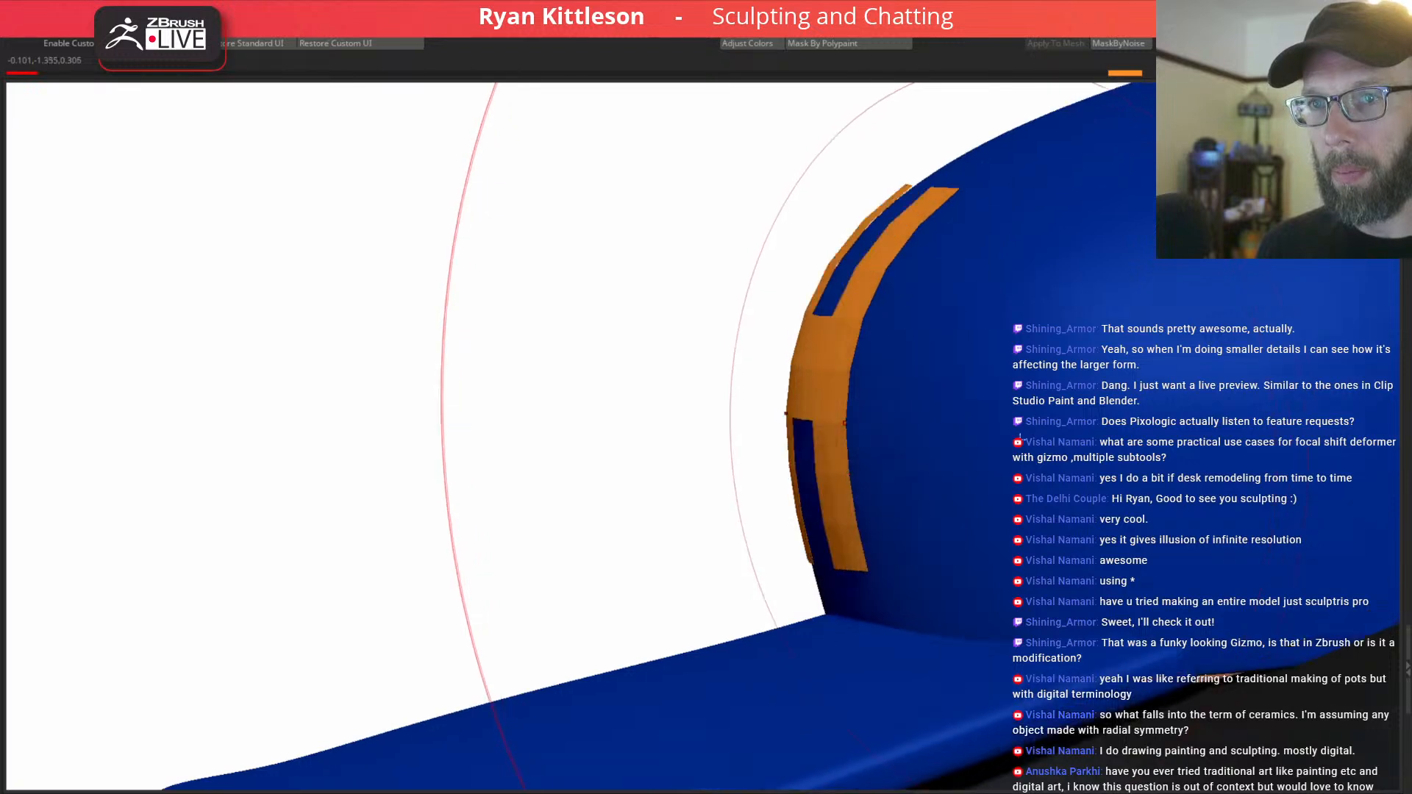
key(d)
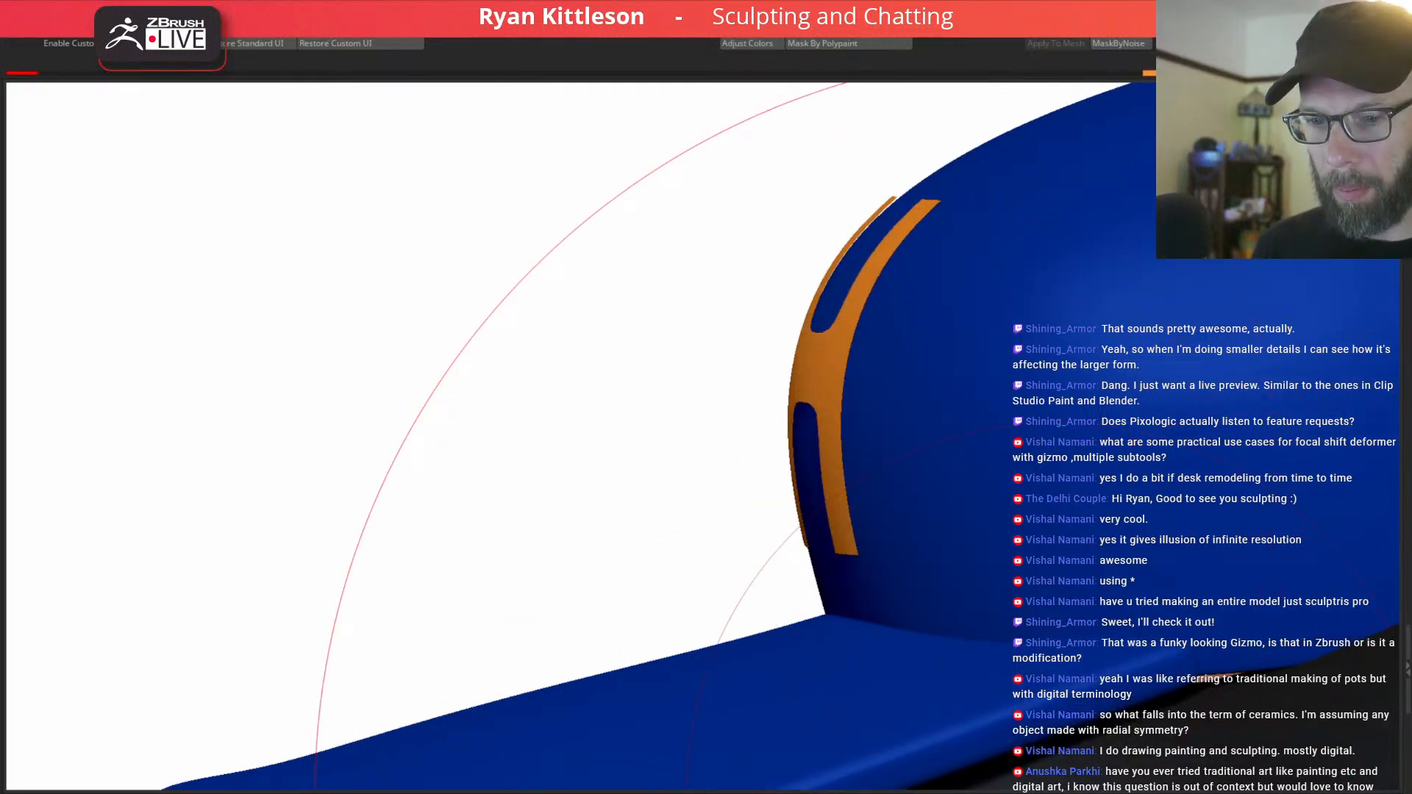
Turn on dynamic thickness for the H logo and reduce it until the letter stands slightly raised from the cap.
right_drag(928, 525, 988, 527)
click(878, 792)
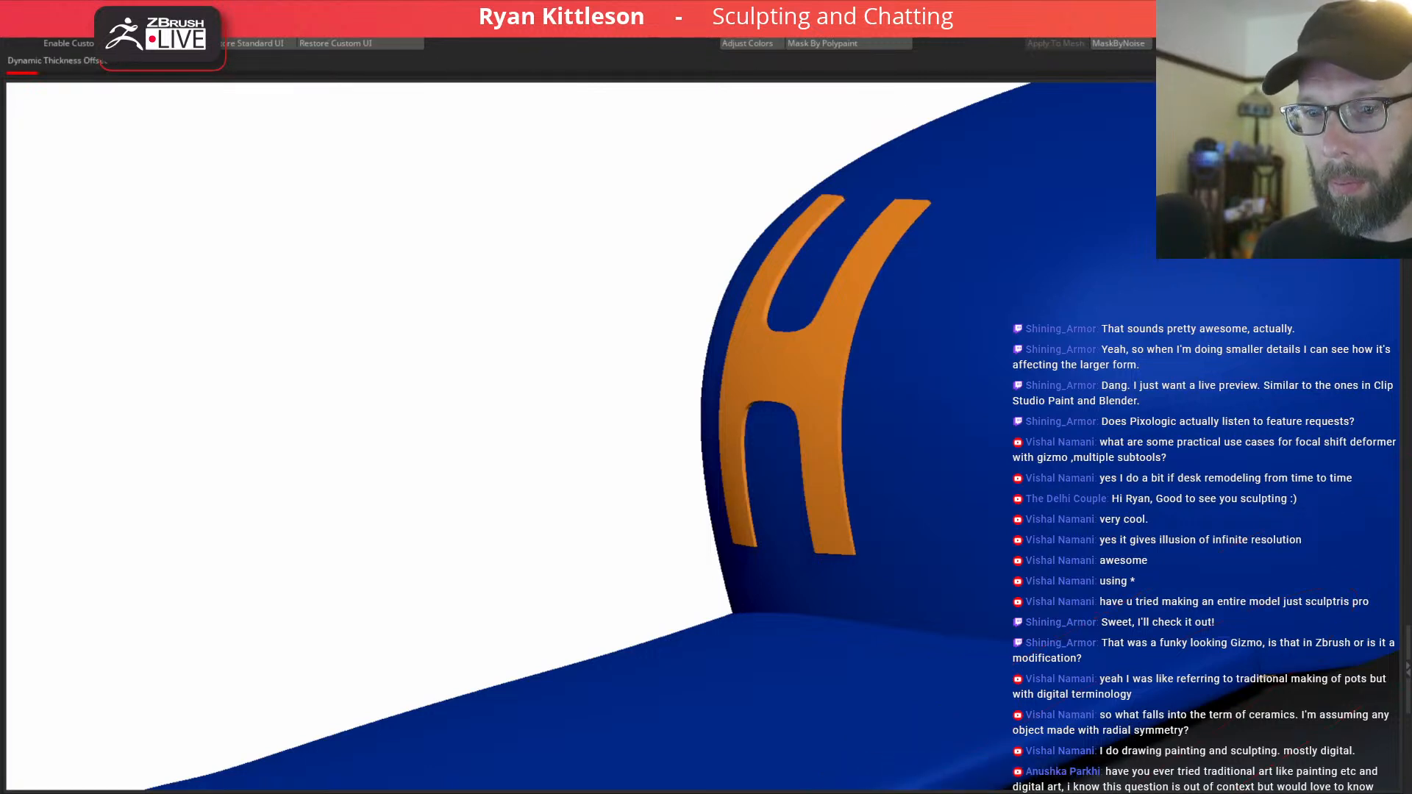
click(1055, 792)
click(1056, 792)
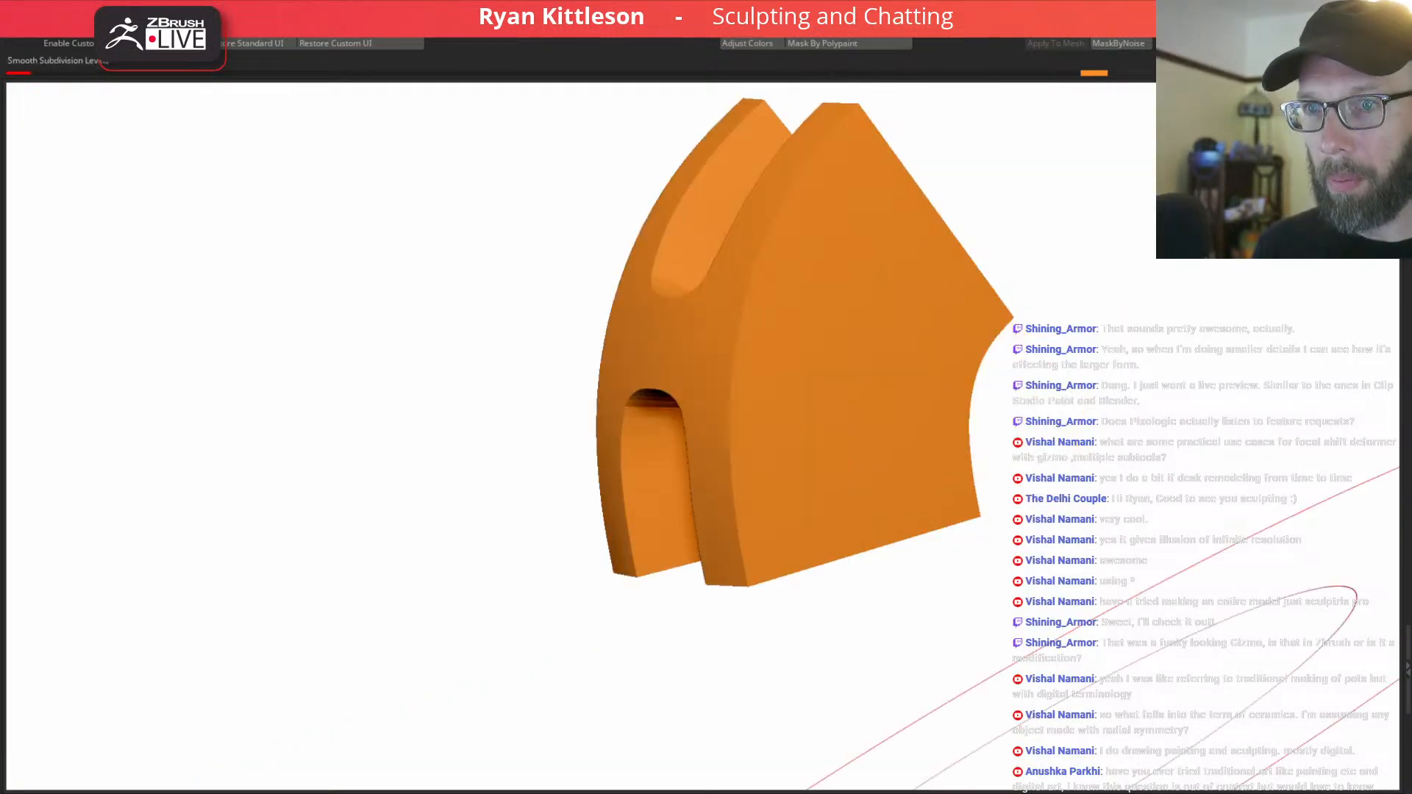
click(978, 792)
click(978, 792)
click(978, 792)
click(978, 792)
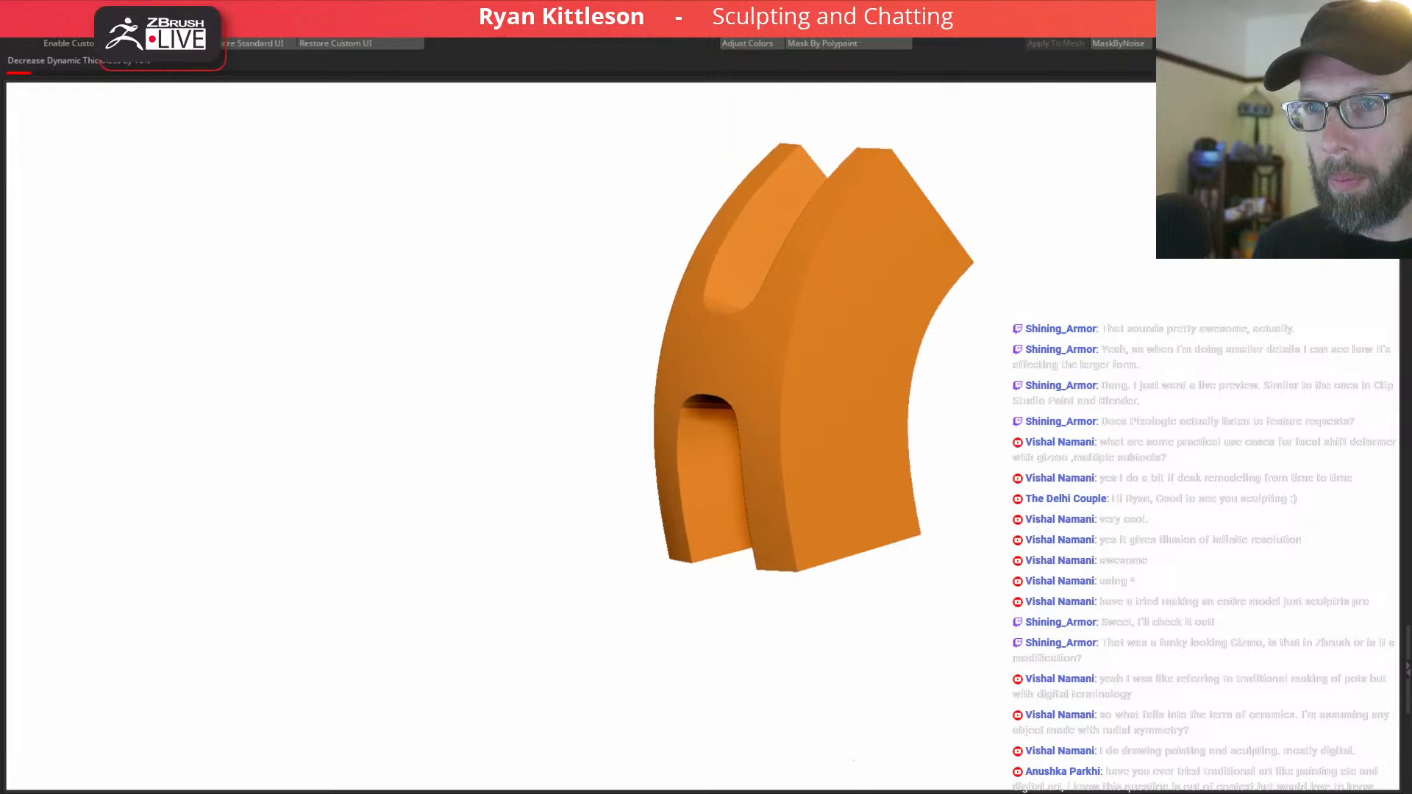
click(978, 793)
click(978, 792)
click(978, 792)
click(979, 792)
click(978, 792)
click(979, 792)
click(978, 792)
click(978, 792)
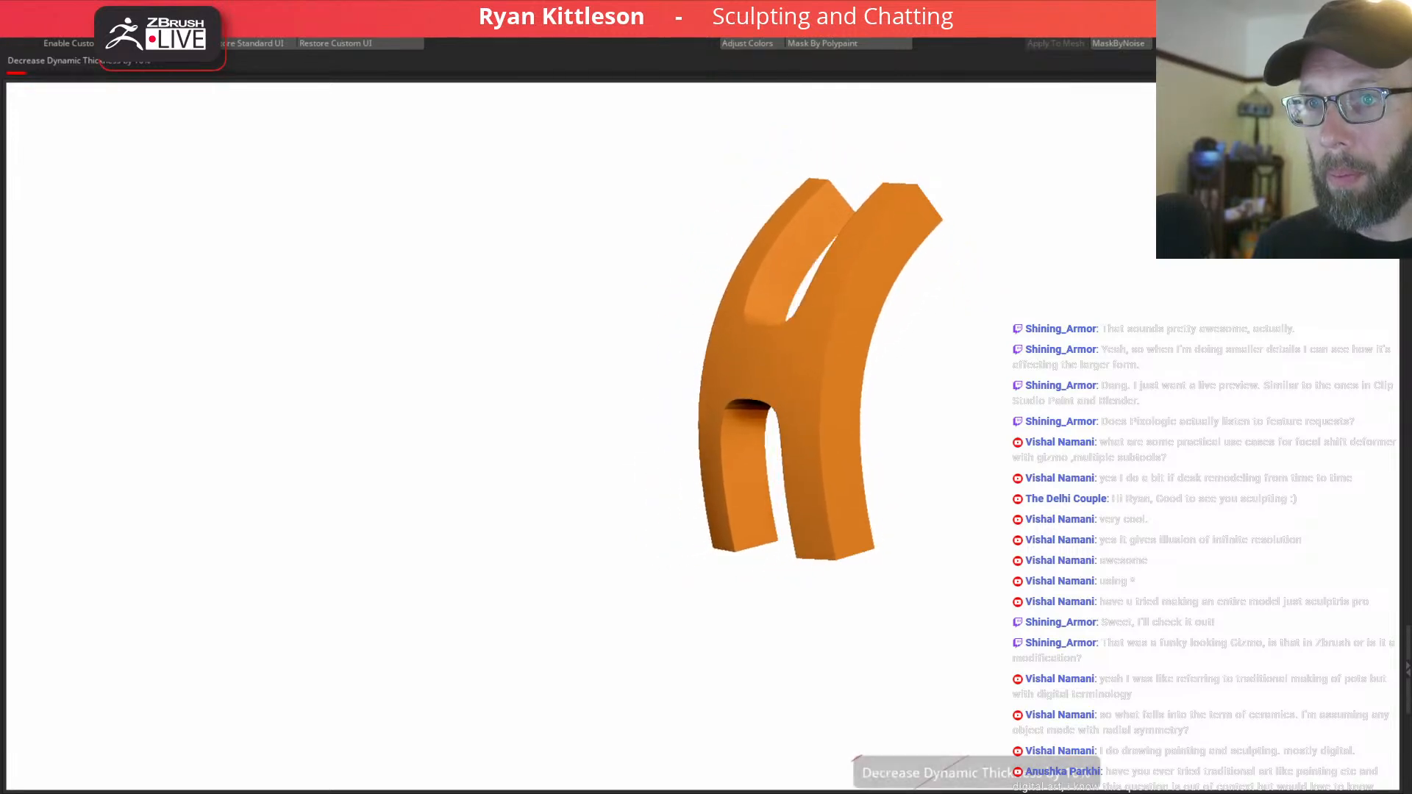
click(978, 793)
click(978, 792)
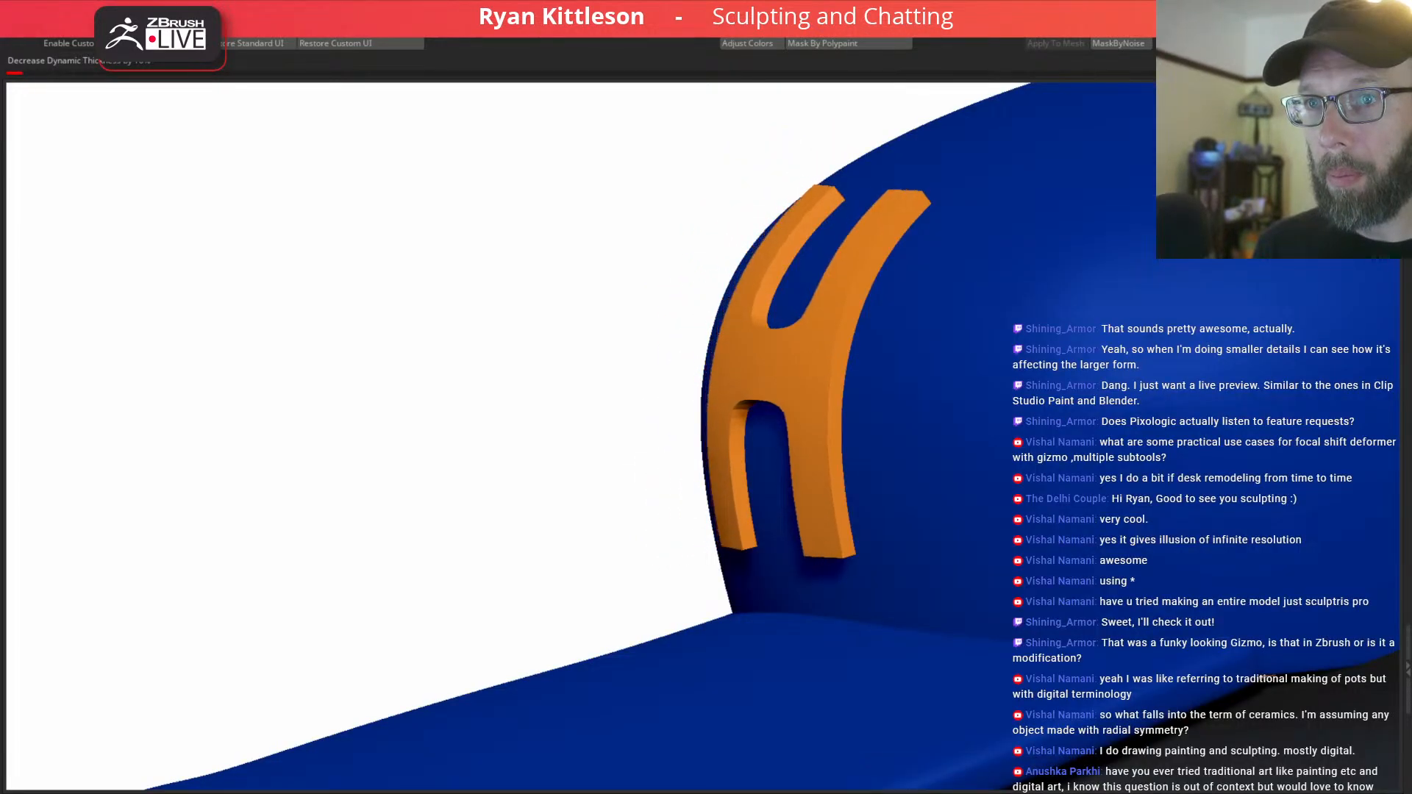
Round the H logo's edges by adjusting its dynamic thickness segments and lowering its crease amount.
click(932, 793)
right_drag(780, 456, 853, 440)
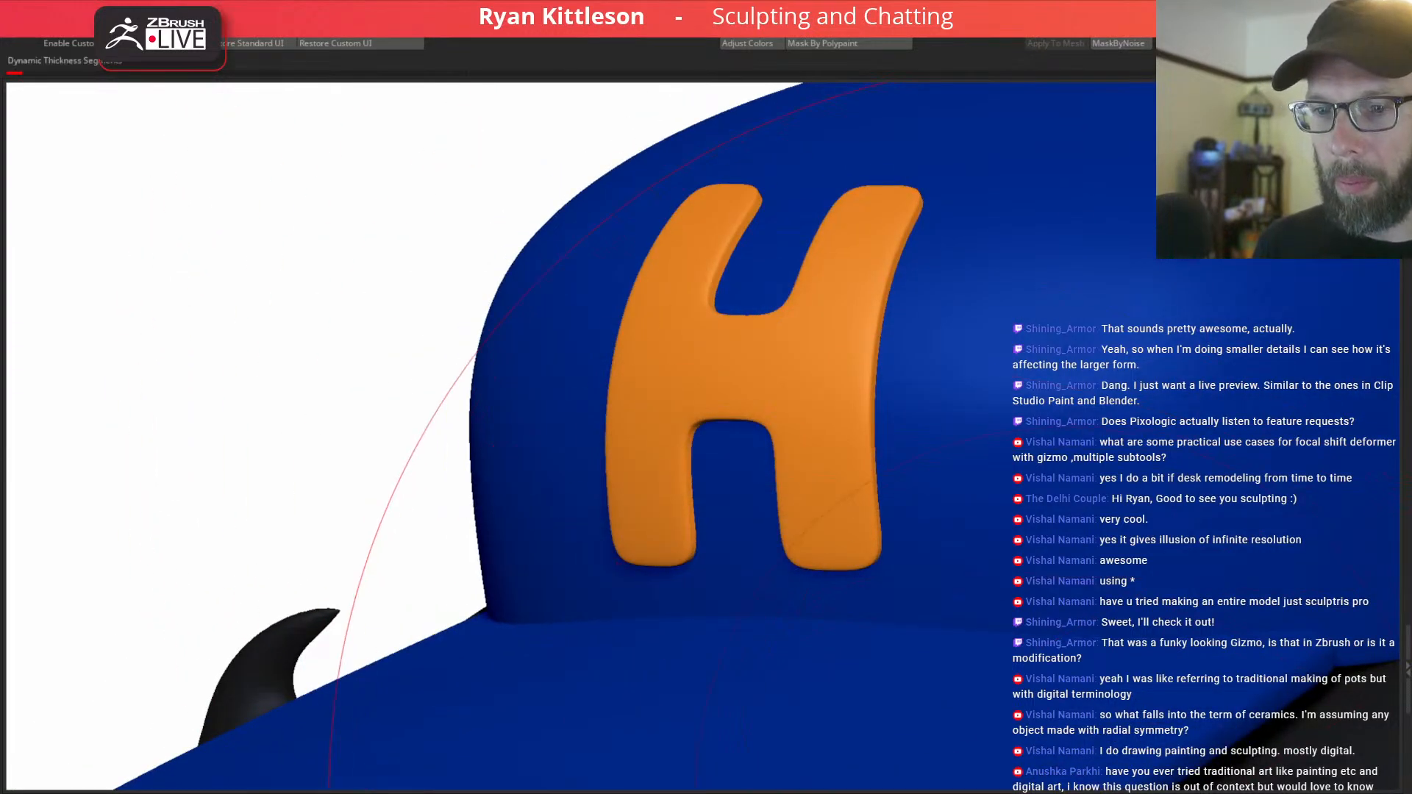
right_drag(936, 476, 887, 409)
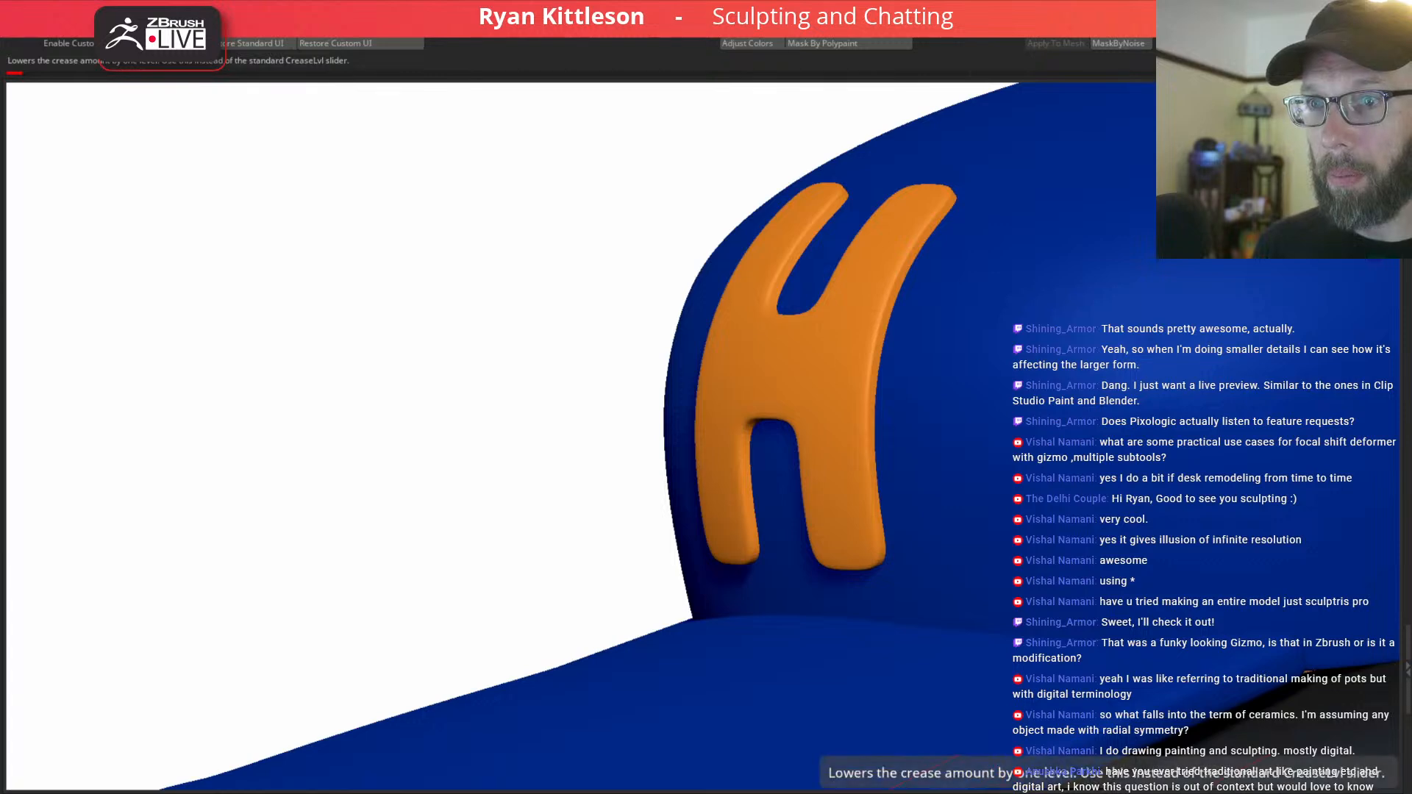
right_drag(724, 305, 853, 301)
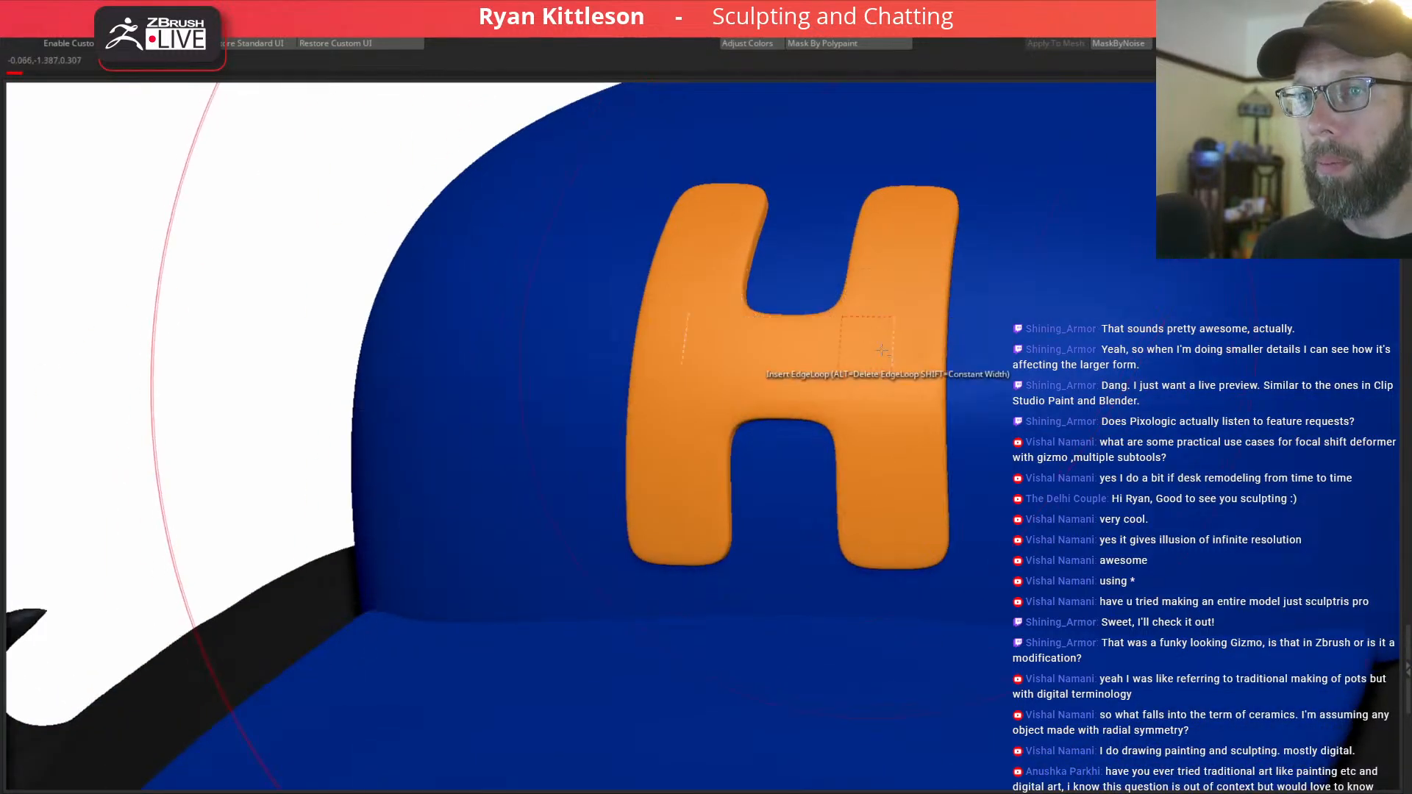
Isolate the H logo and show its wireframe without smooth subdivision.
ctrl+right_drag(780, 349, 647, 198)
right_drag(696, 246, 795, 346)
mouse_move(914, 377)
right_down()
mouse_move(951, 394)
mouse_move(951, 420)
mouse_move(741, 284)
right_up()
right_drag(862, 371, 1225, 566)
right_drag(919, 423, 625, 235)
key(d)
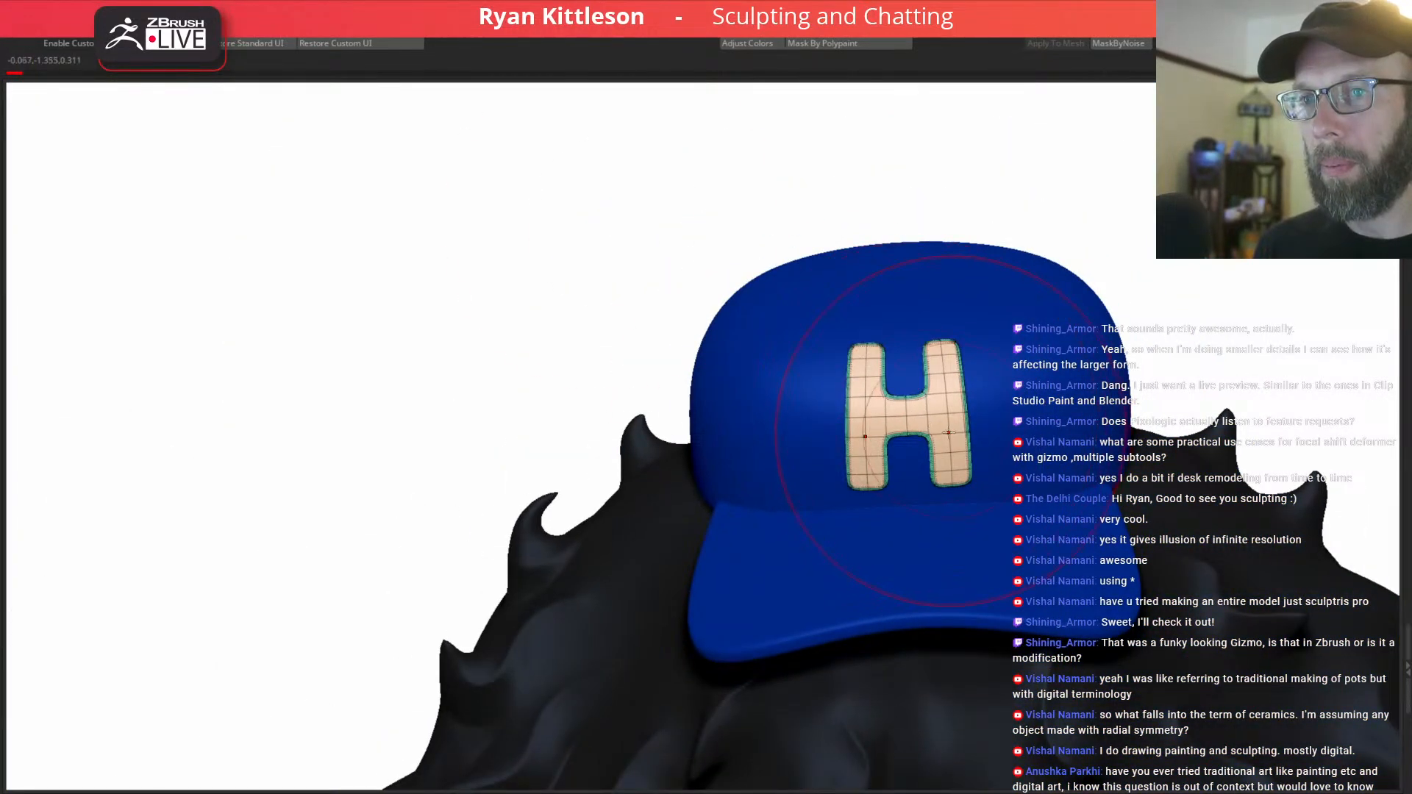
mouse_move(942, 428)
right_down()
mouse_move(926, 425)
mouse_move(952, 423)
mouse_move(940, 512)
mouse_move(921, 447)
mouse_move(914, 472)
mouse_move(896, 462)
mouse_move(890, 421)
mouse_move(915, 329)
mouse_move(895, 358)
right_up()
key(alt+s)
key(shift+f)
click(1127, 792)
mouse_move(878, 430)
right_down()
mouse_move(870, 360)
mouse_move(878, 444)
right_up()
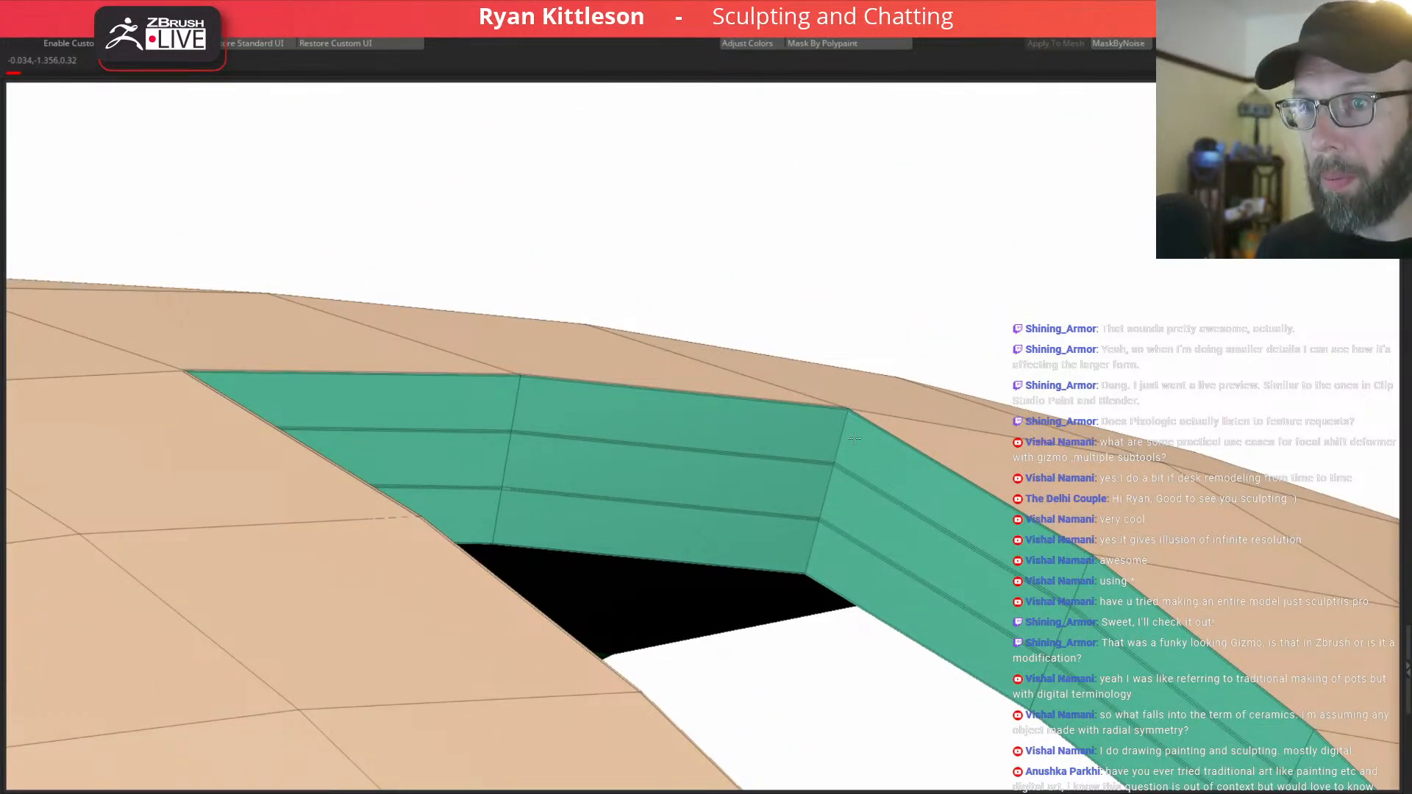
Crease the edges at the H's inner corners with the ZModeler Crease action set to EdgeLoop Partial.
key(space)
click(676, 534)
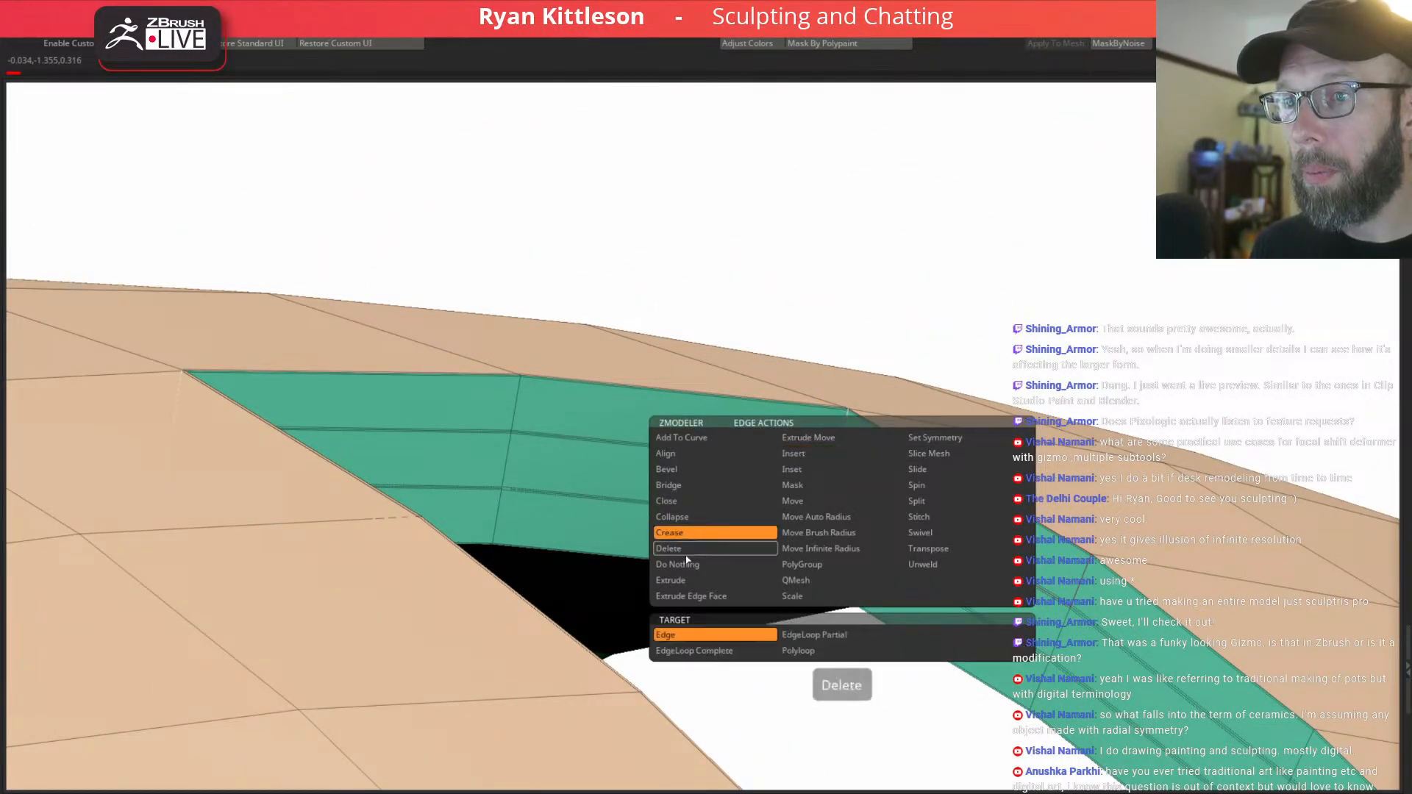
click(691, 651)
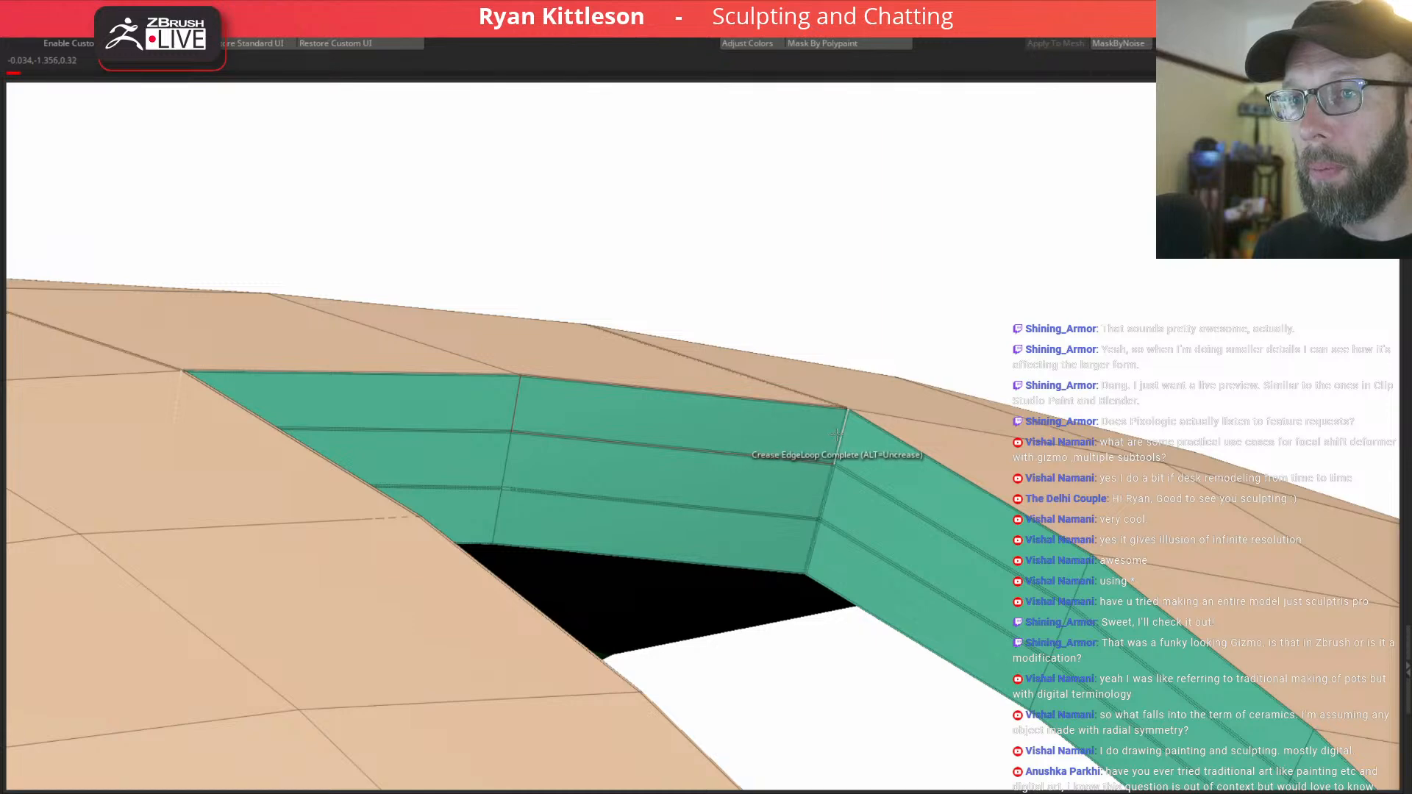
key(space)
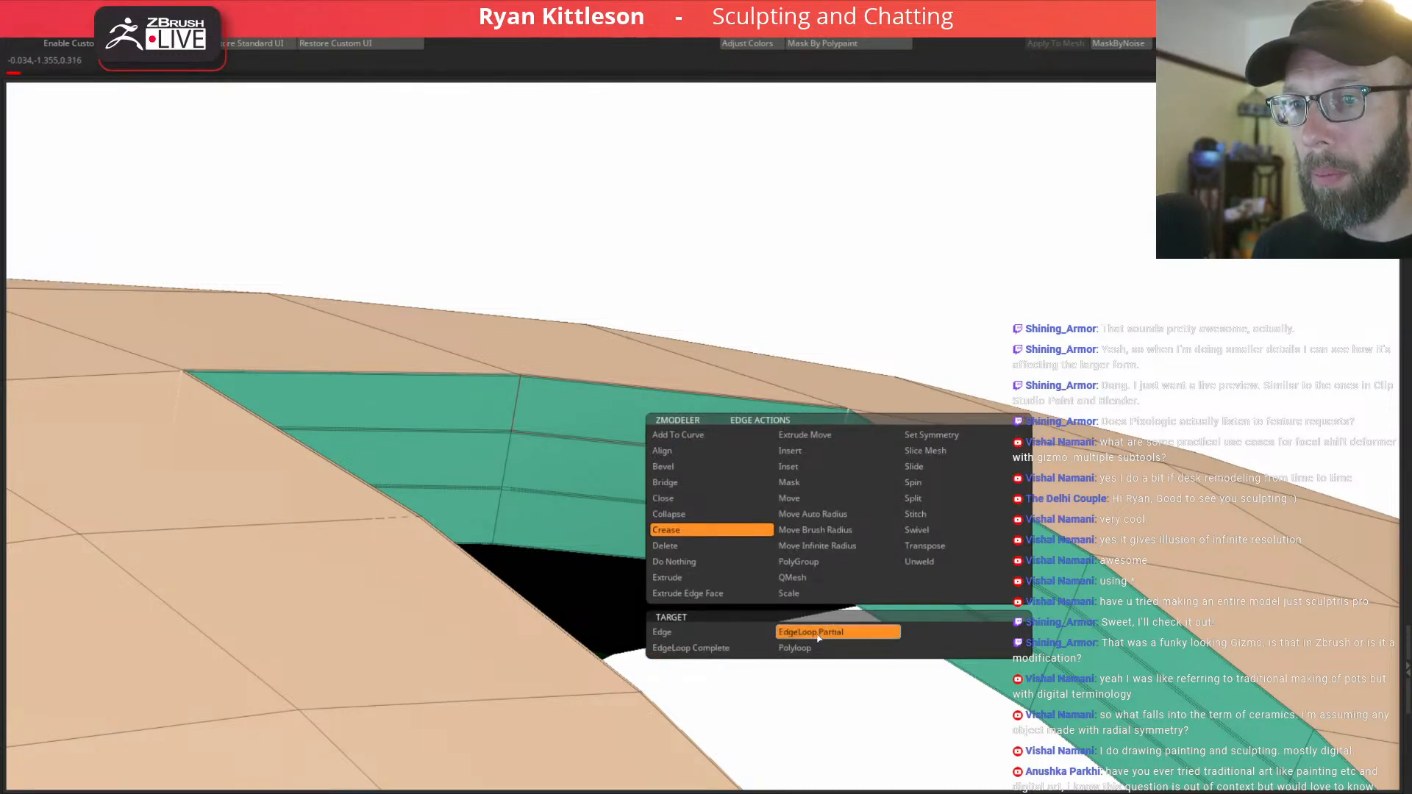
click(820, 639)
click(841, 446)
ctrl+right_drag(856, 443, 589, 416)
click(512, 372)
right_drag(512, 372, 609, 303)
Toggle smooth subdivision to compare the H's inner corners with the unsmoothed mesh.
key(d)
ctrl+right_drag(812, 446, 787, 331)
key(shift+f)
key(shift+f)
key(shift+d)
right_drag(680, 524, 656, 416)
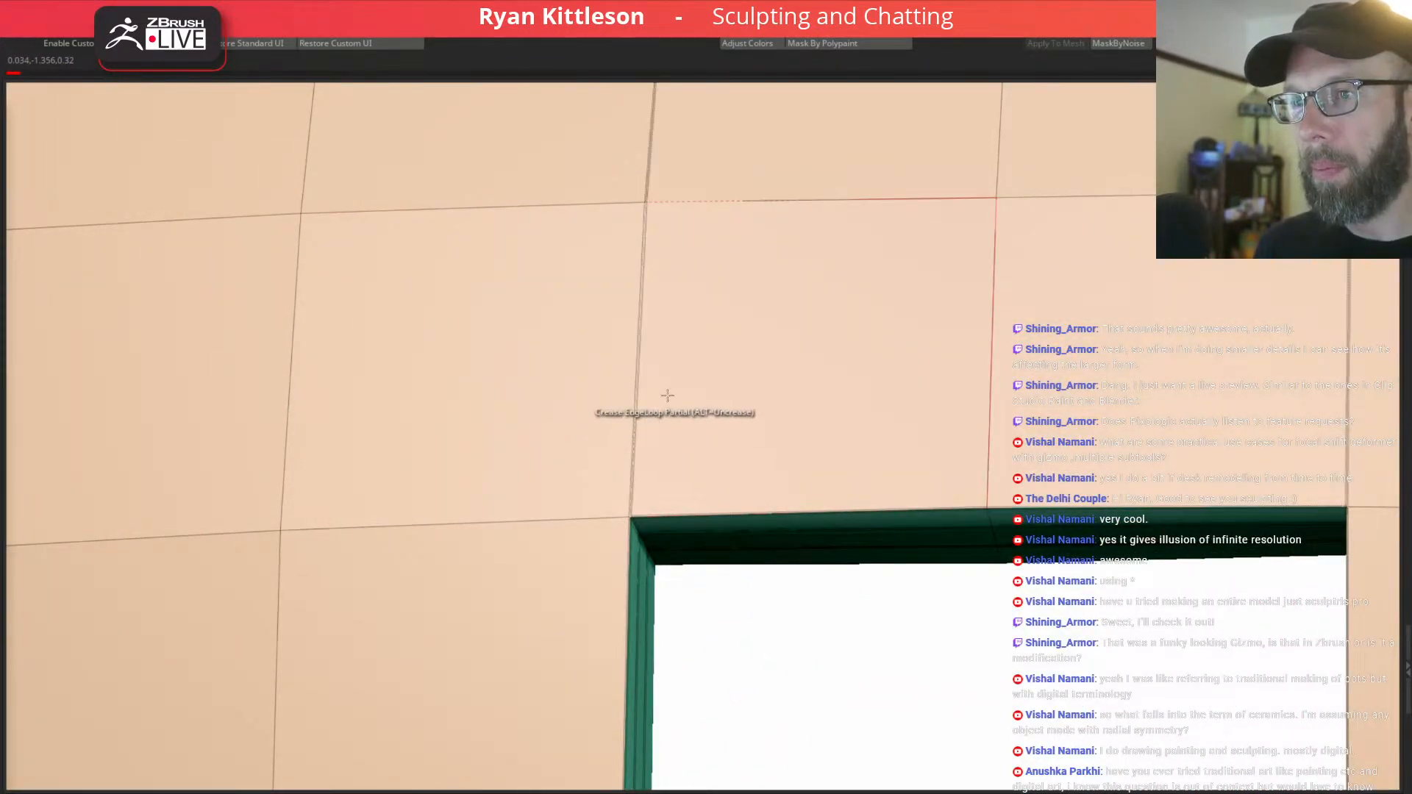
key(d)
key(shift+d)
key(d)
key(shift+d)
key(d)
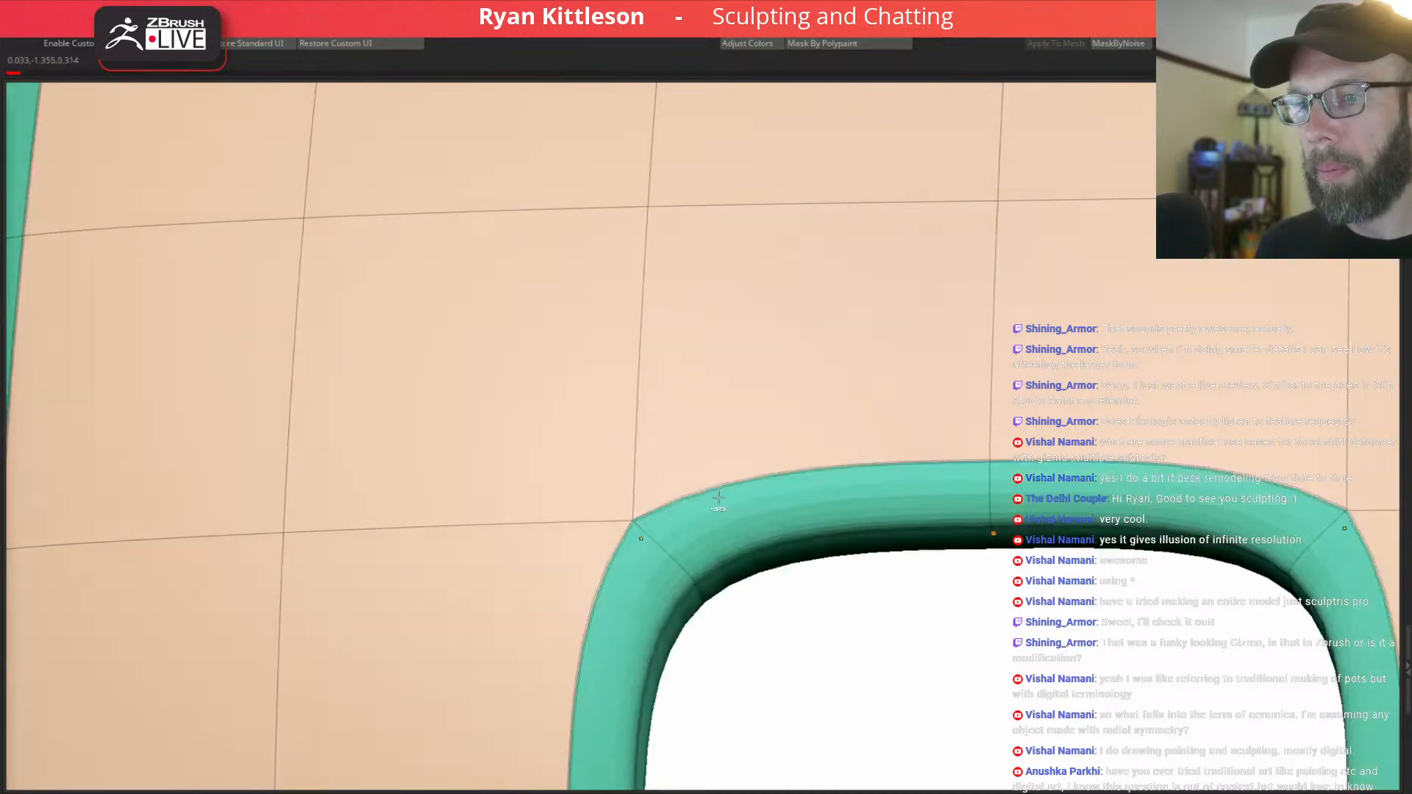
Hide the H logo's wireframe and show the whole character again.
ctrl+right_drag(775, 496, 806, 418)
key(shift+f)
ctrl+right_drag(776, 471, 591, 331)
key(alt+s)
Examine the whole character's silhouette from the front and side, focusing on the pants and posture.
right_drag(798, 490, 786, 442)
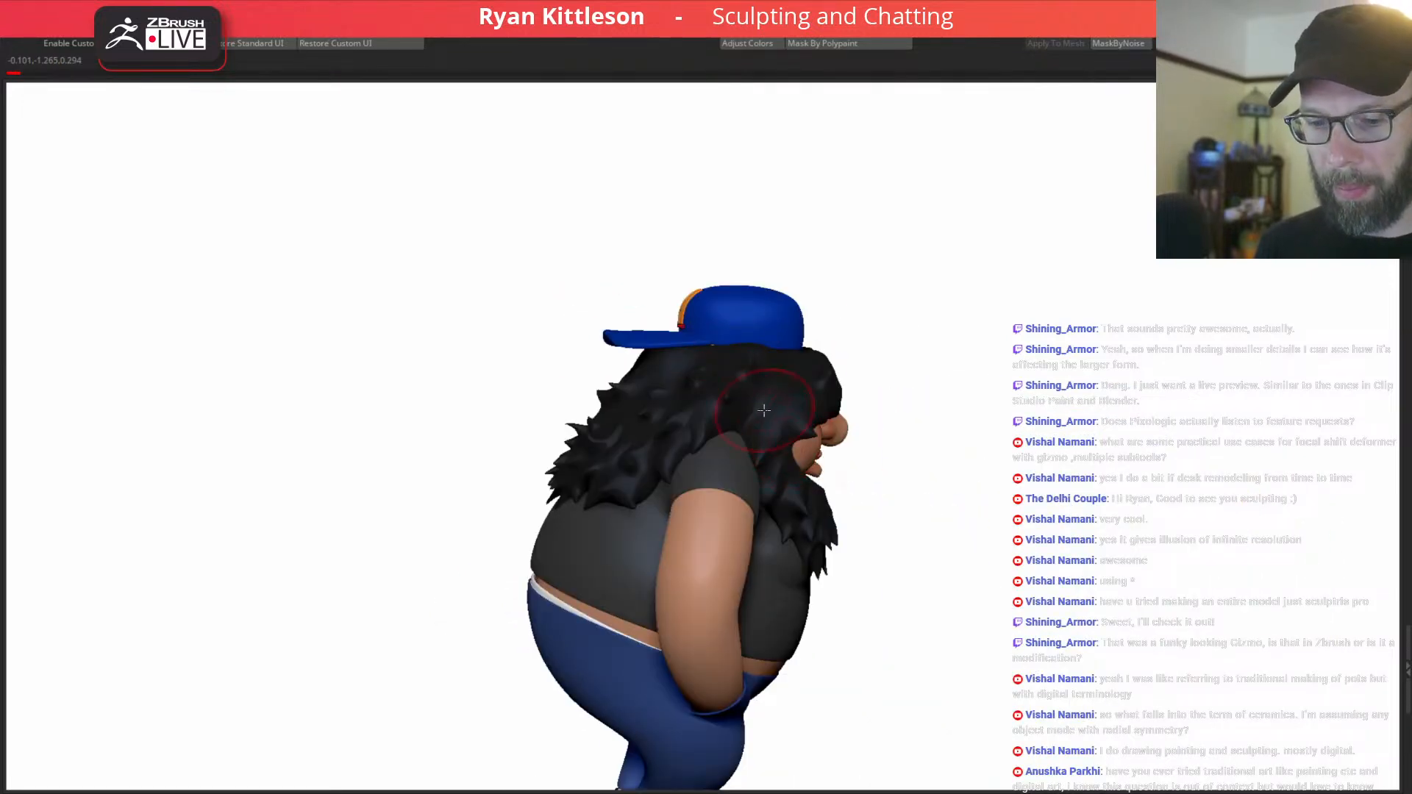
right_drag(1035, 402, 842, 406)
alt+right_drag(714, 542, 710, 321)
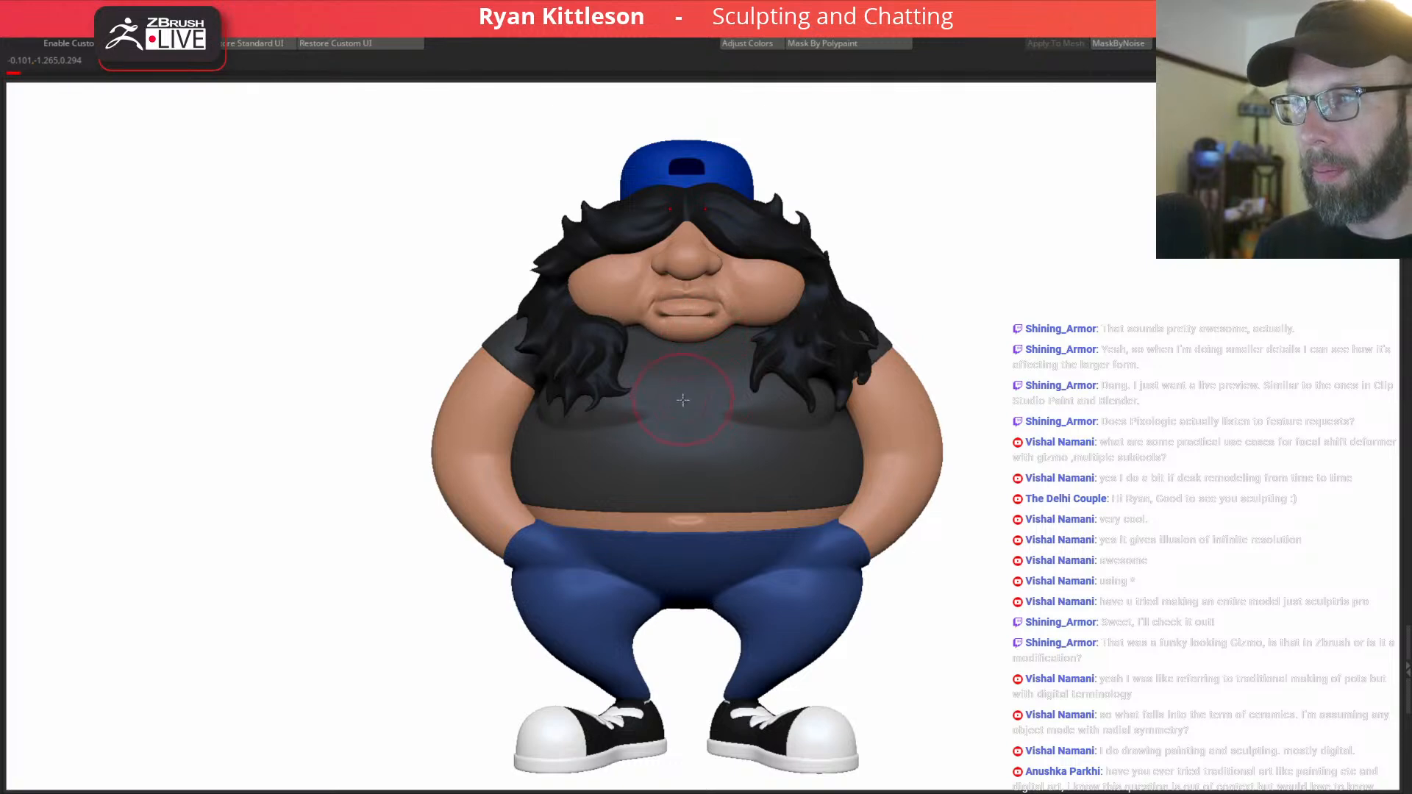
right_drag(717, 387, 762, 380)
right_drag(762, 380, 782, 443)
right_drag(734, 358, 755, 381)
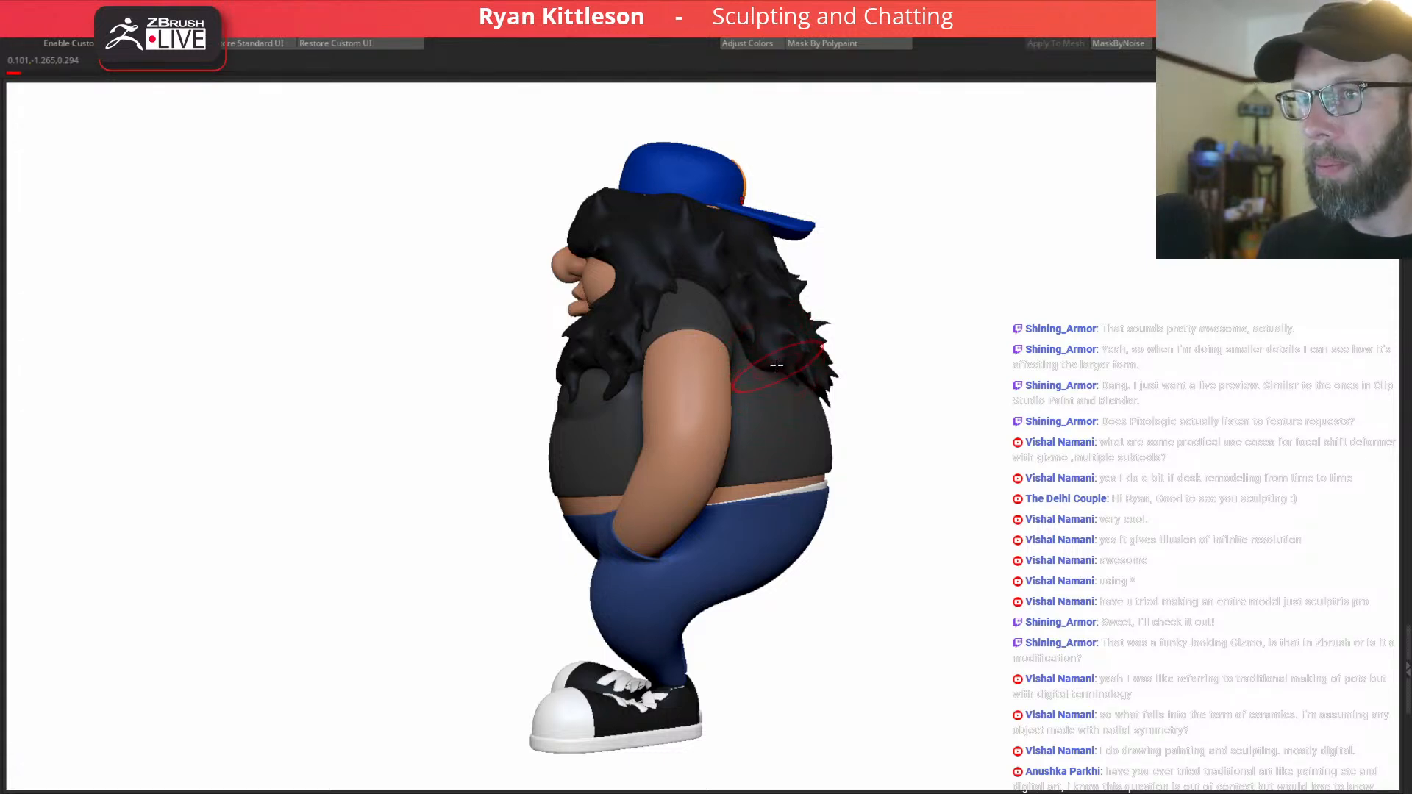
ctrl+right_drag(783, 389, 758, 361)
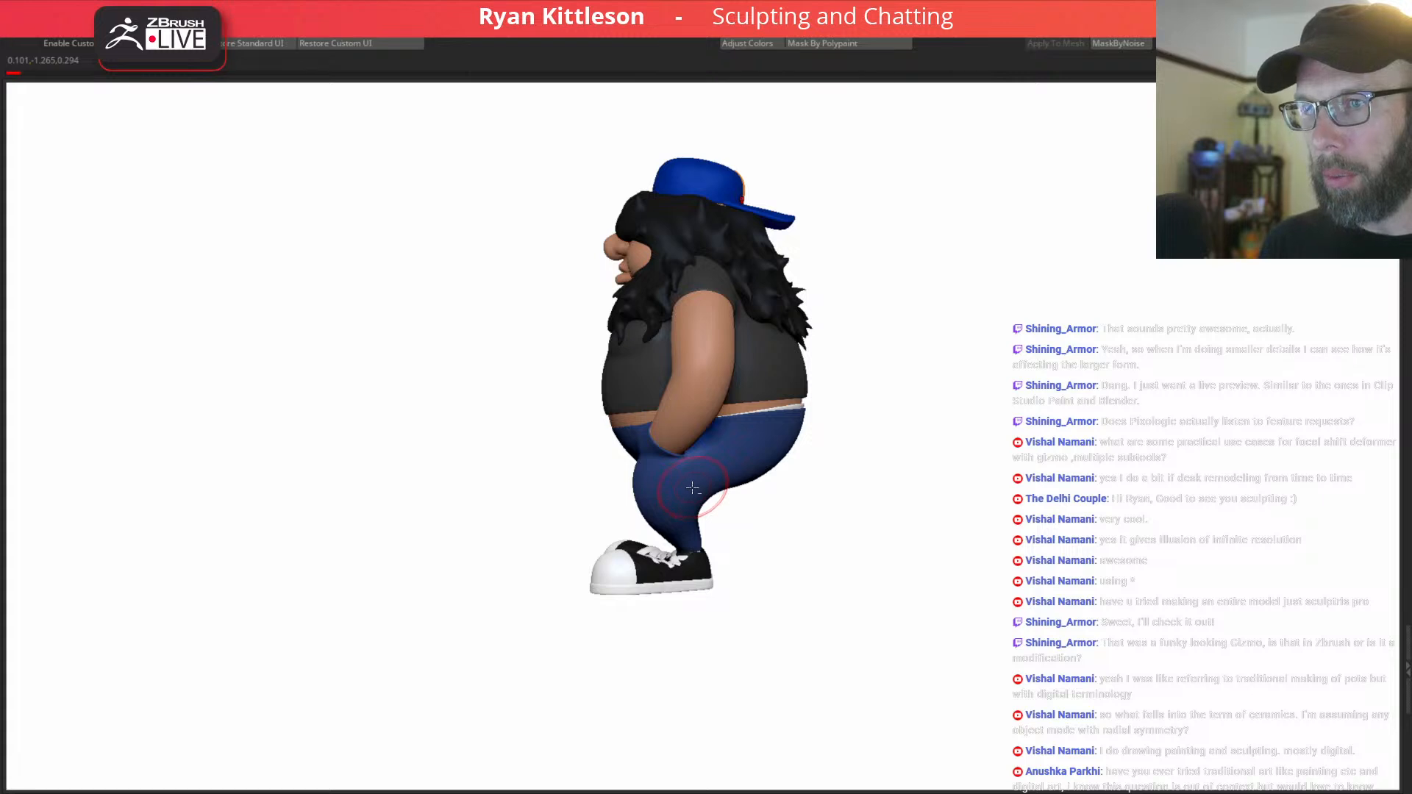
ctrl+right_drag(713, 481, 793, 385)
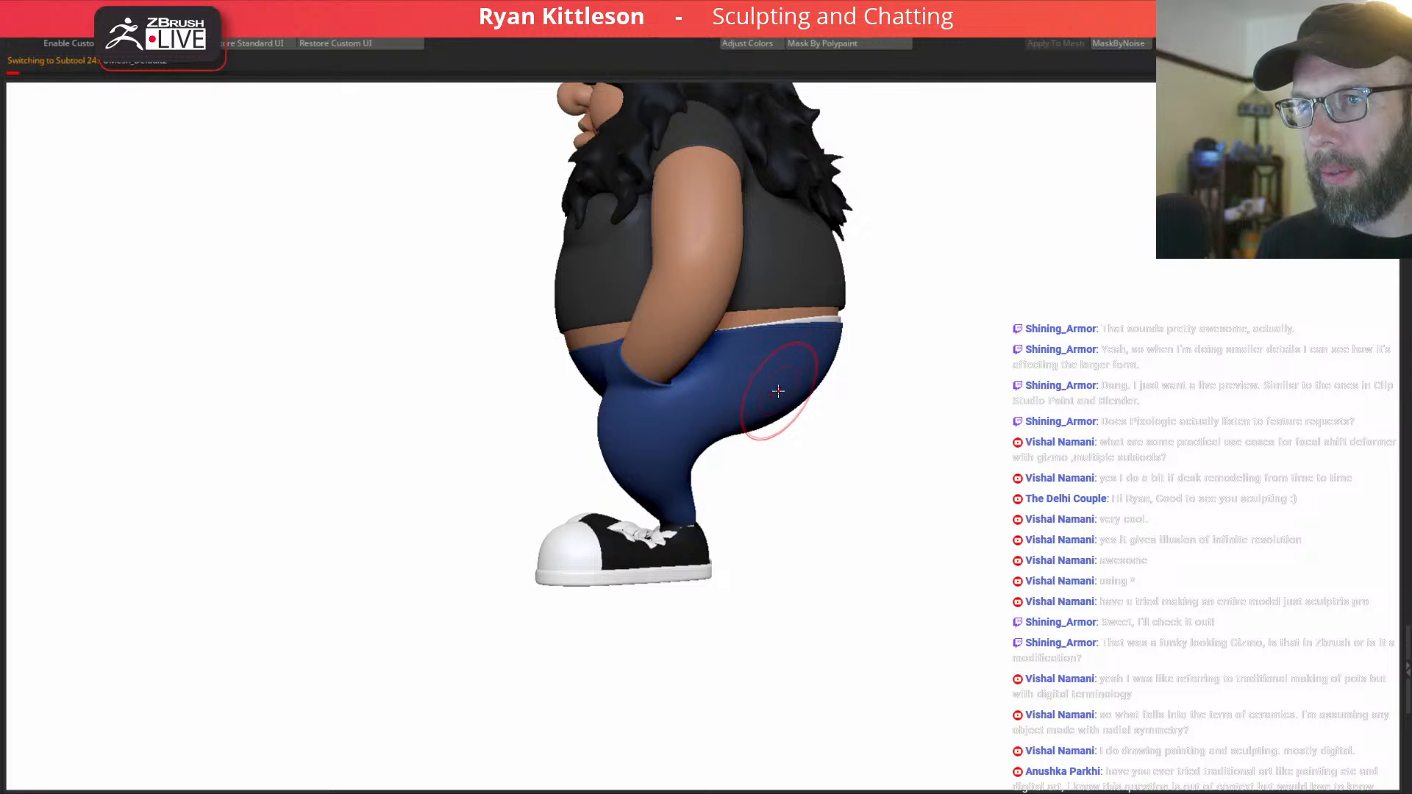
ctrl+right_drag(780, 373, 758, 411)
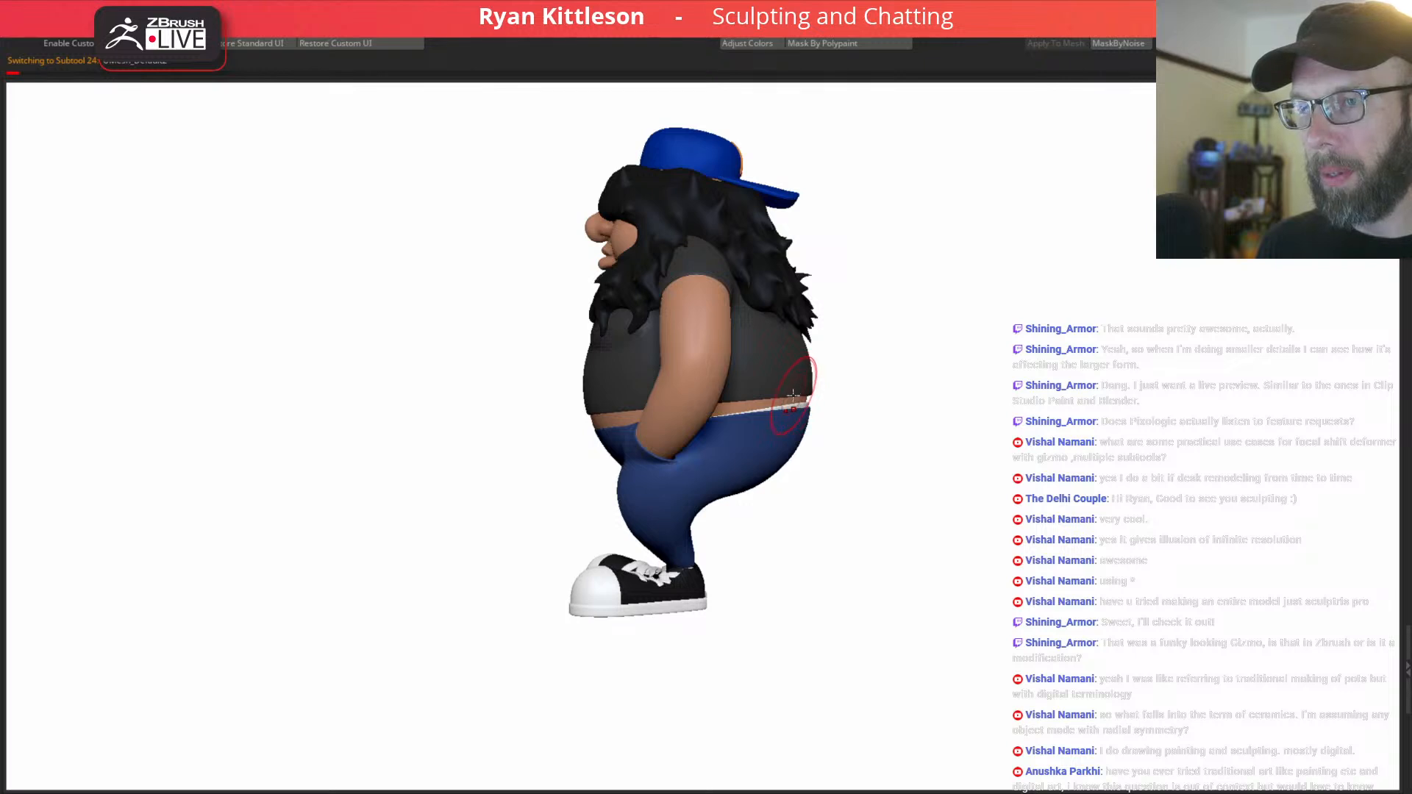
Isolate the pants and mask their upper part around the waist.
mouse_move(726, 439)
right_down()
mouse_move(735, 463)
mouse_move(706, 450)
mouse_move(730, 490)
right_up()
key(alt+s)
mouse_move(608, 294)
ctrl+mouse_down()
mouse_move(460, 382)
mouse_move(540, 483)
mouse_move(658, 493)
mouse_move(1074, 324)
ctrl+mouse_up()
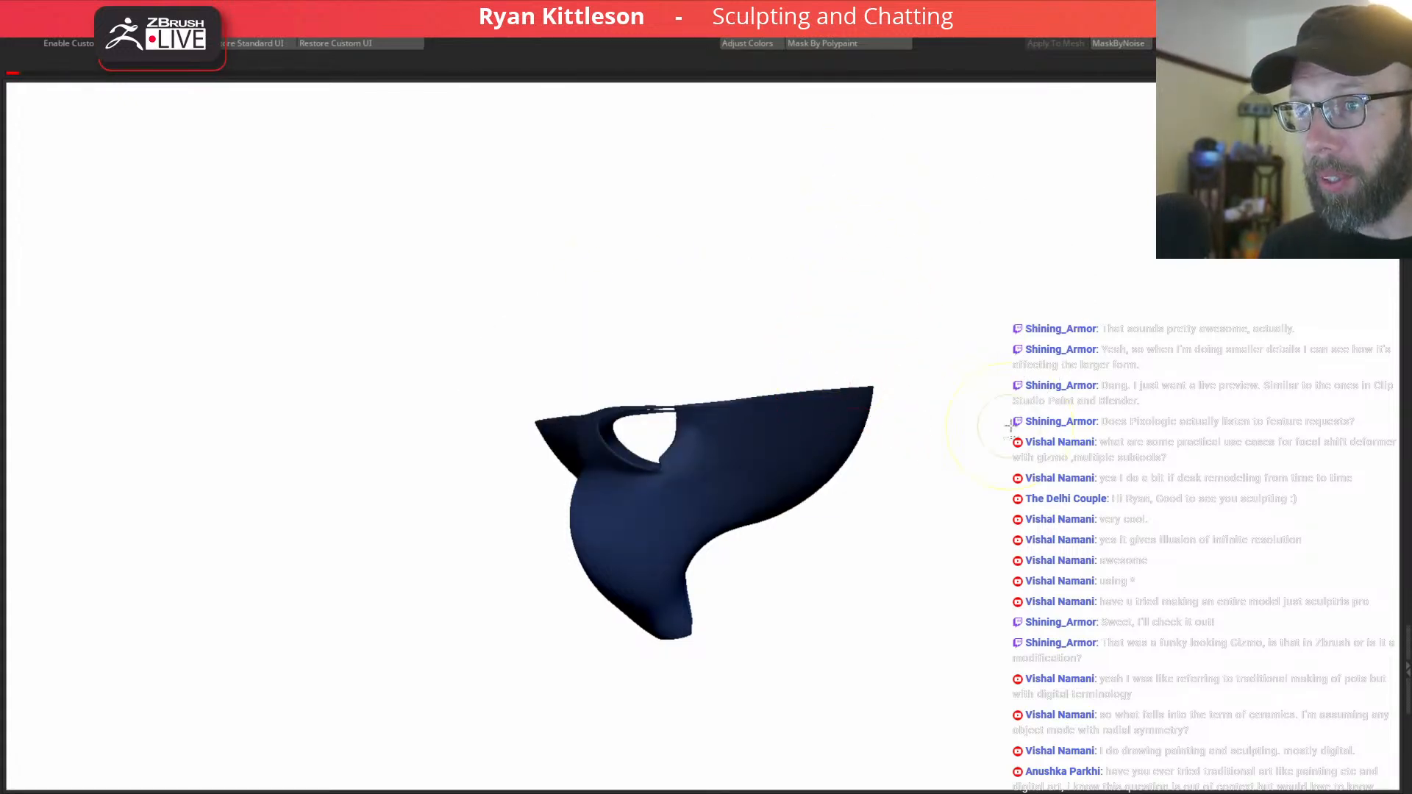
Select the pants and shoes together for the gizmo, reset its orientation and move the legs and shoes backward.
key(w)
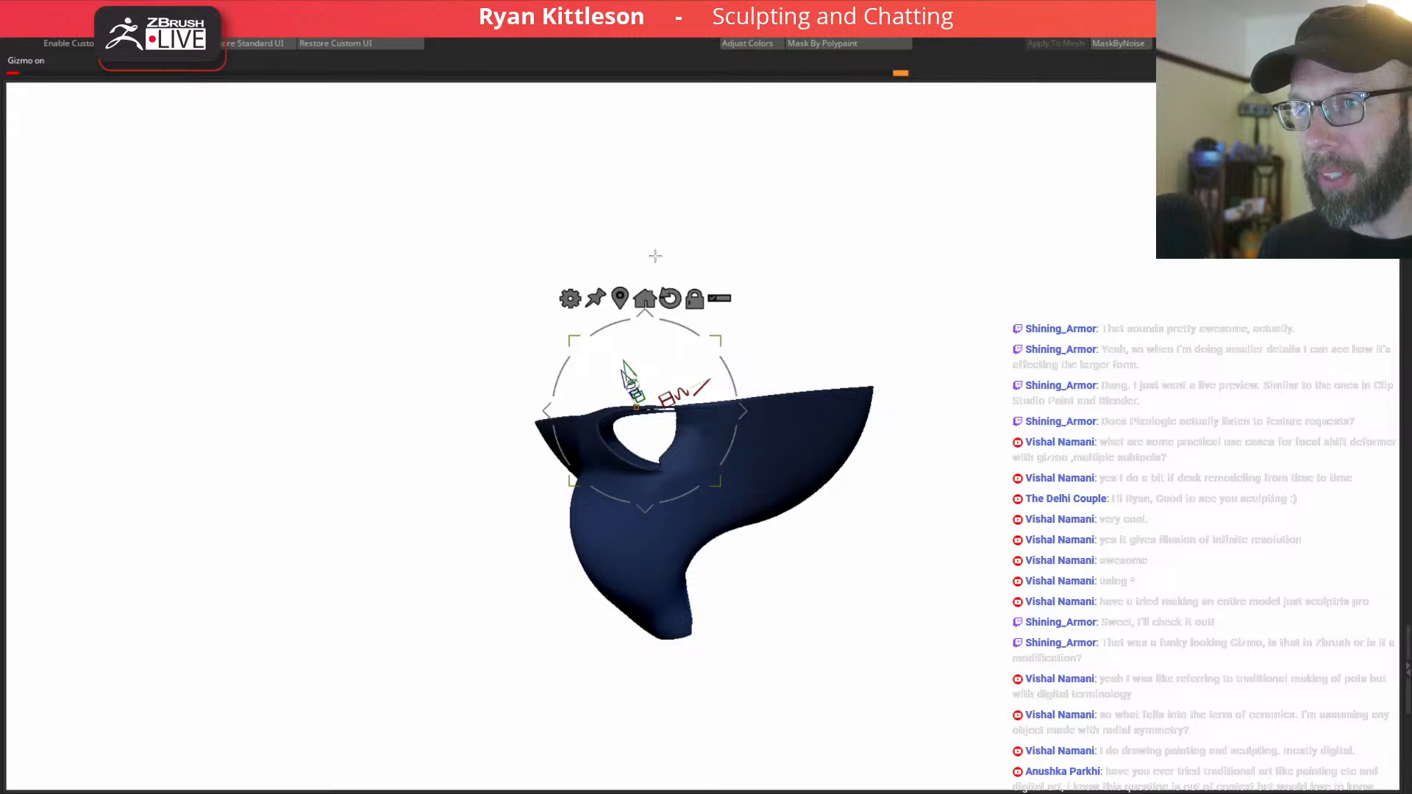
alt+click(670, 298)
click(720, 298)
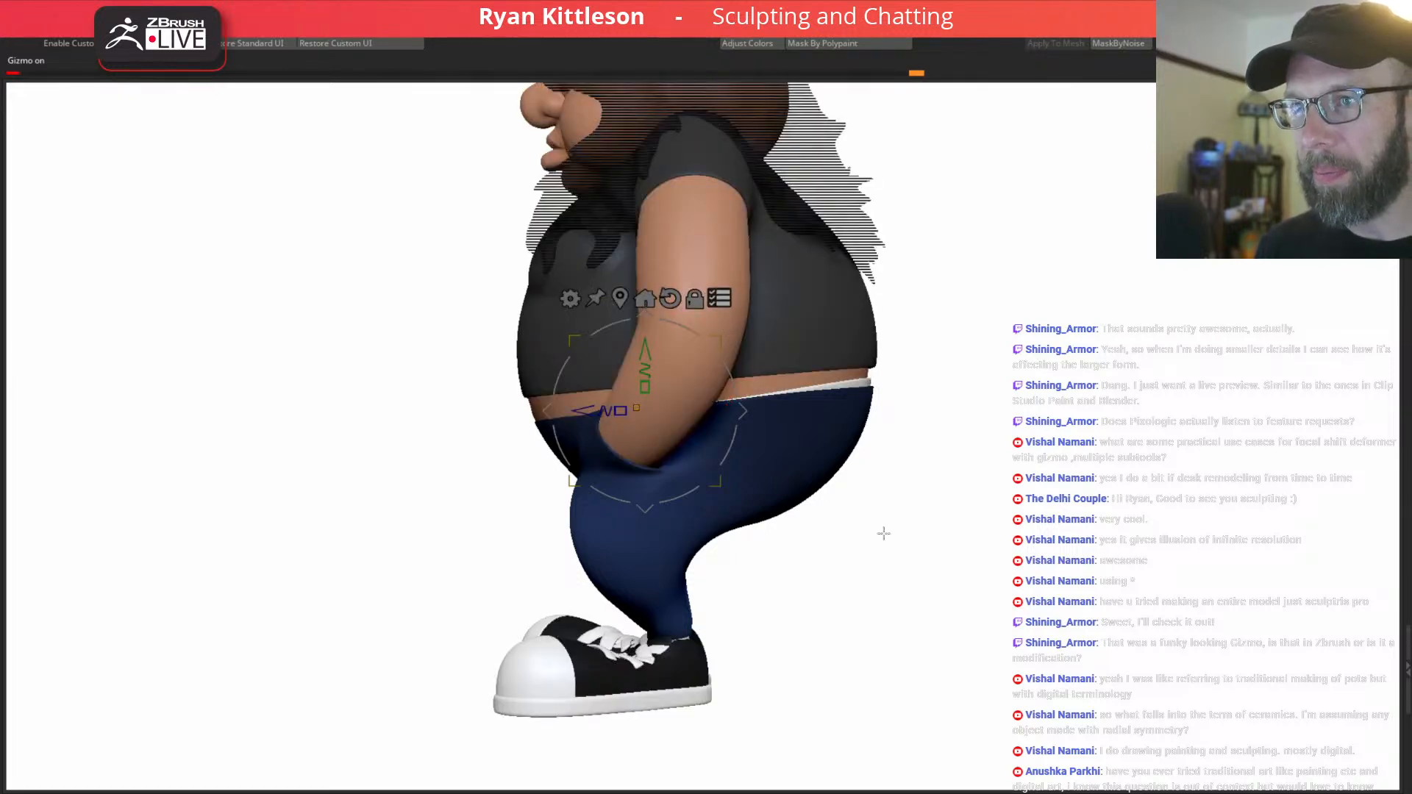
mouse_move(854, 733)
ctrl+shift+mouse_down()
mouse_move(775, 729)
mouse_move(413, 540)
mouse_move(448, 543)
mouse_move(408, 731)
mouse_move(442, 735)
ctrl+shift+mouse_up()
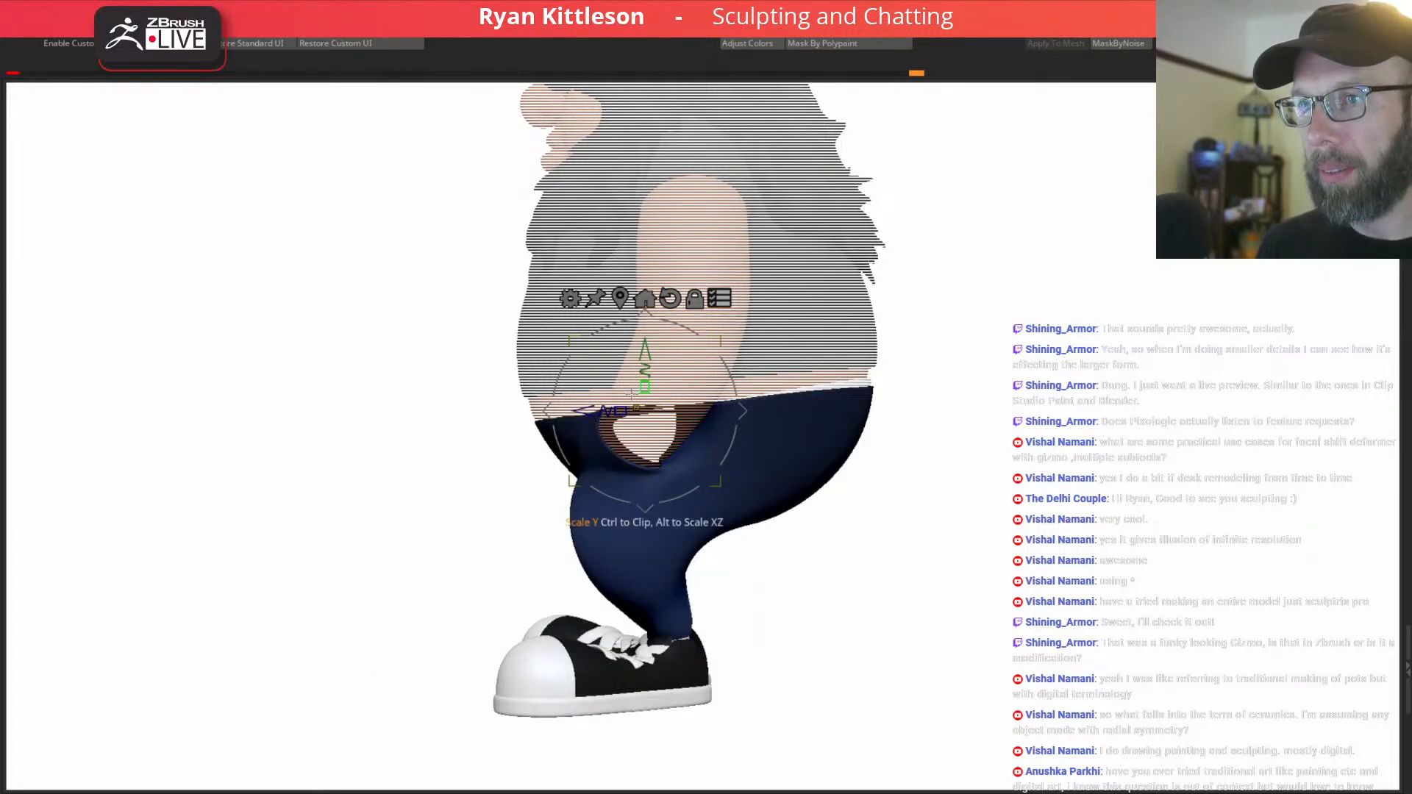
alt+click(672, 300)
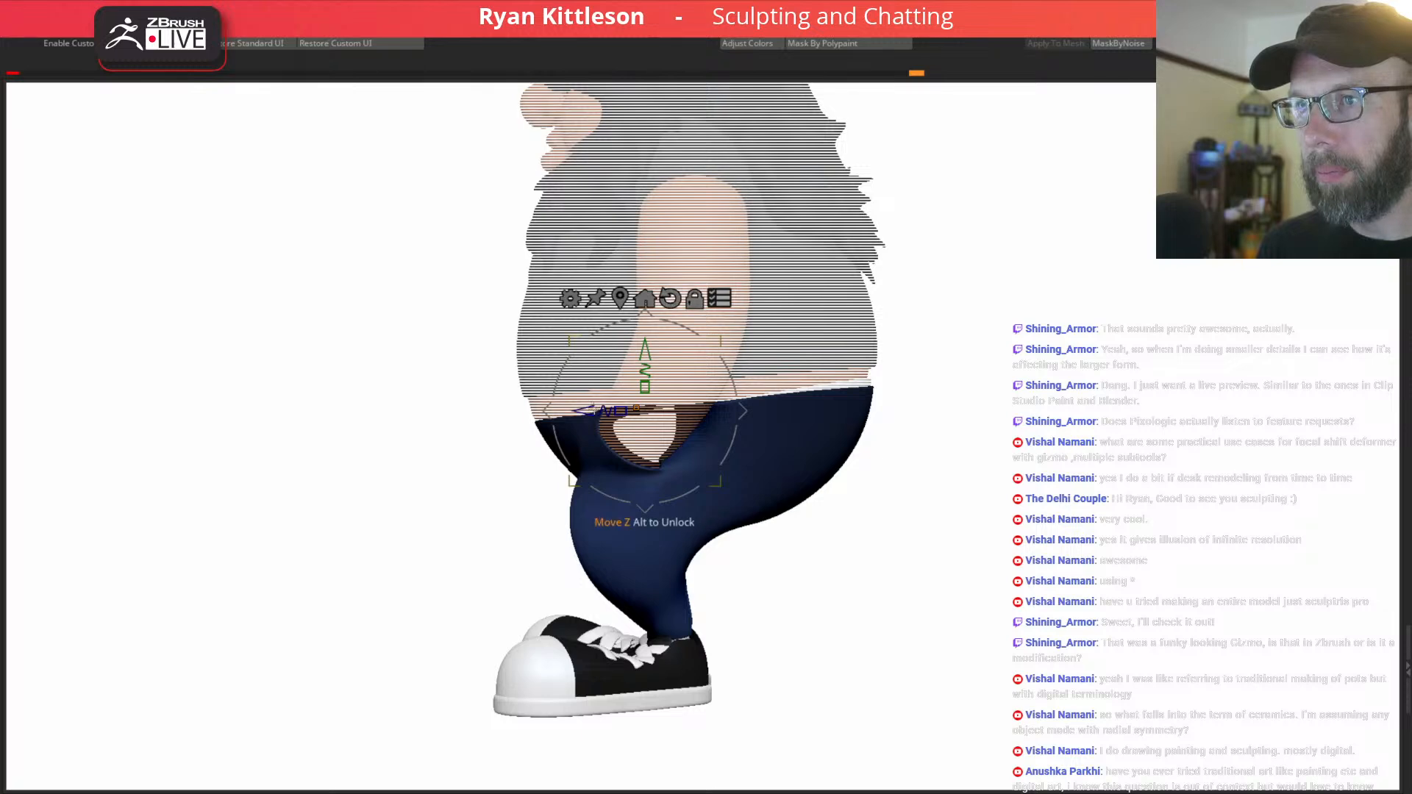
mouse_move(587, 411)
mouse_down()
mouse_move(625, 413)
mouse_move(607, 407)
mouse_up()
drag(703, 407, 738, 409)
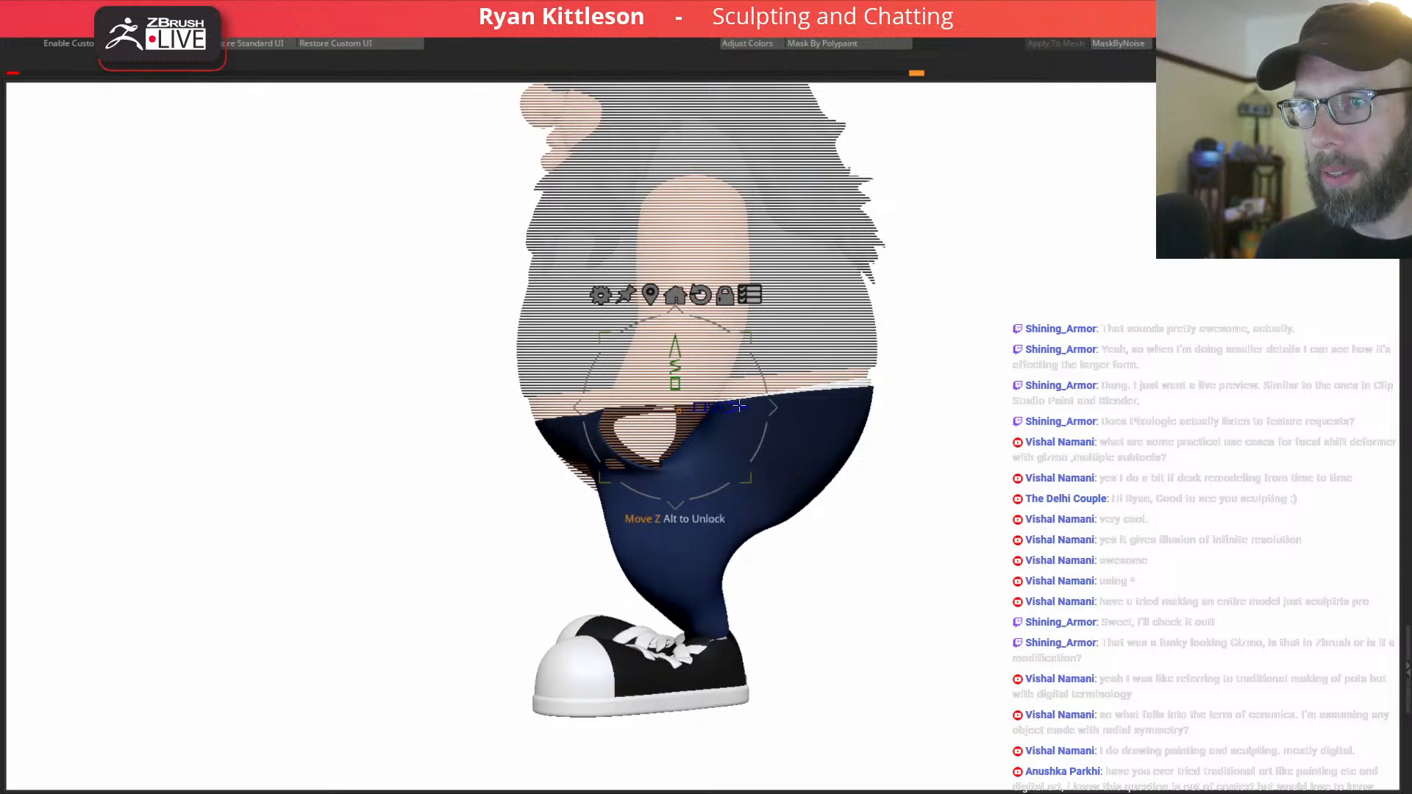
key(q)
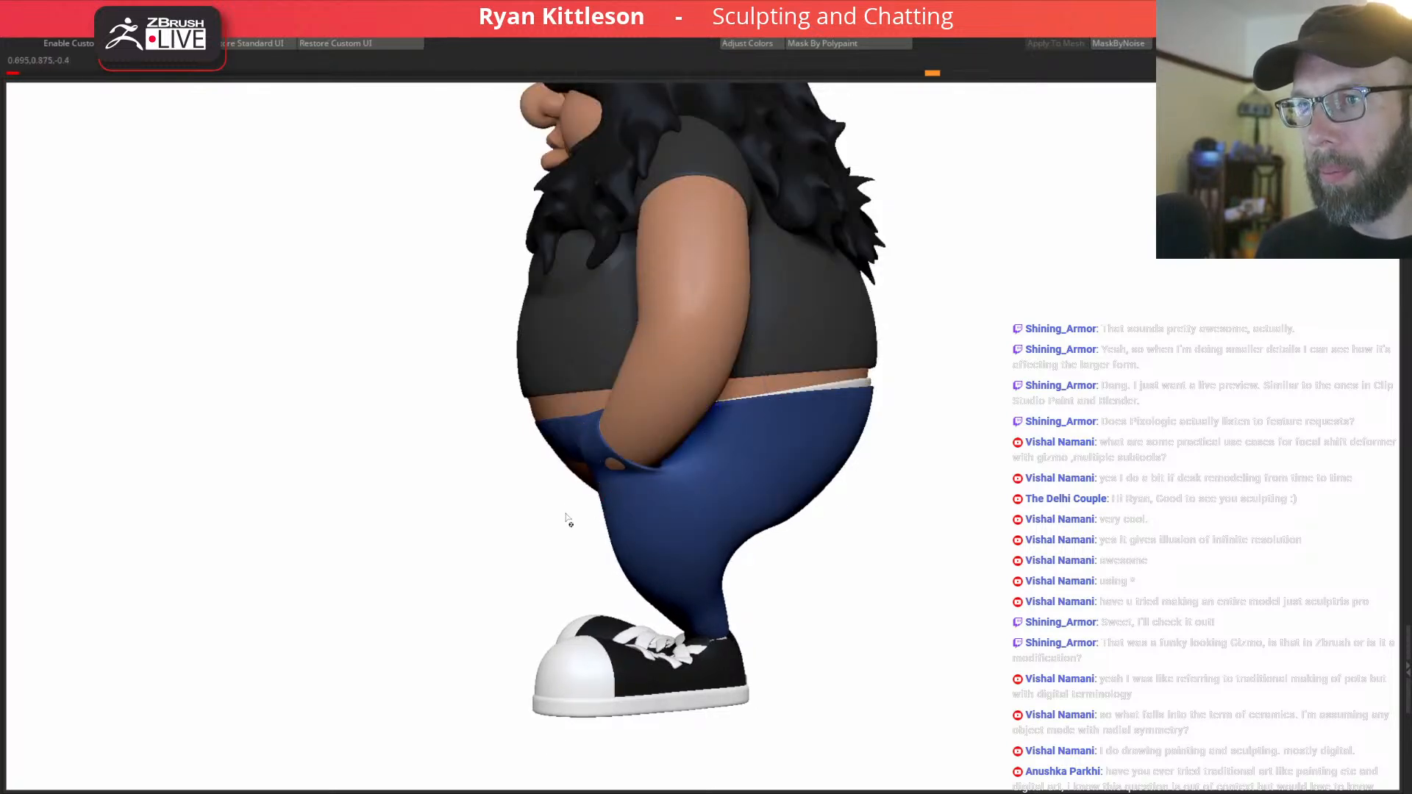
Enlarge the Move brush and pull the front of the pants outward over the exposed belly and hands.
right_drag(589, 486, 634, 483)
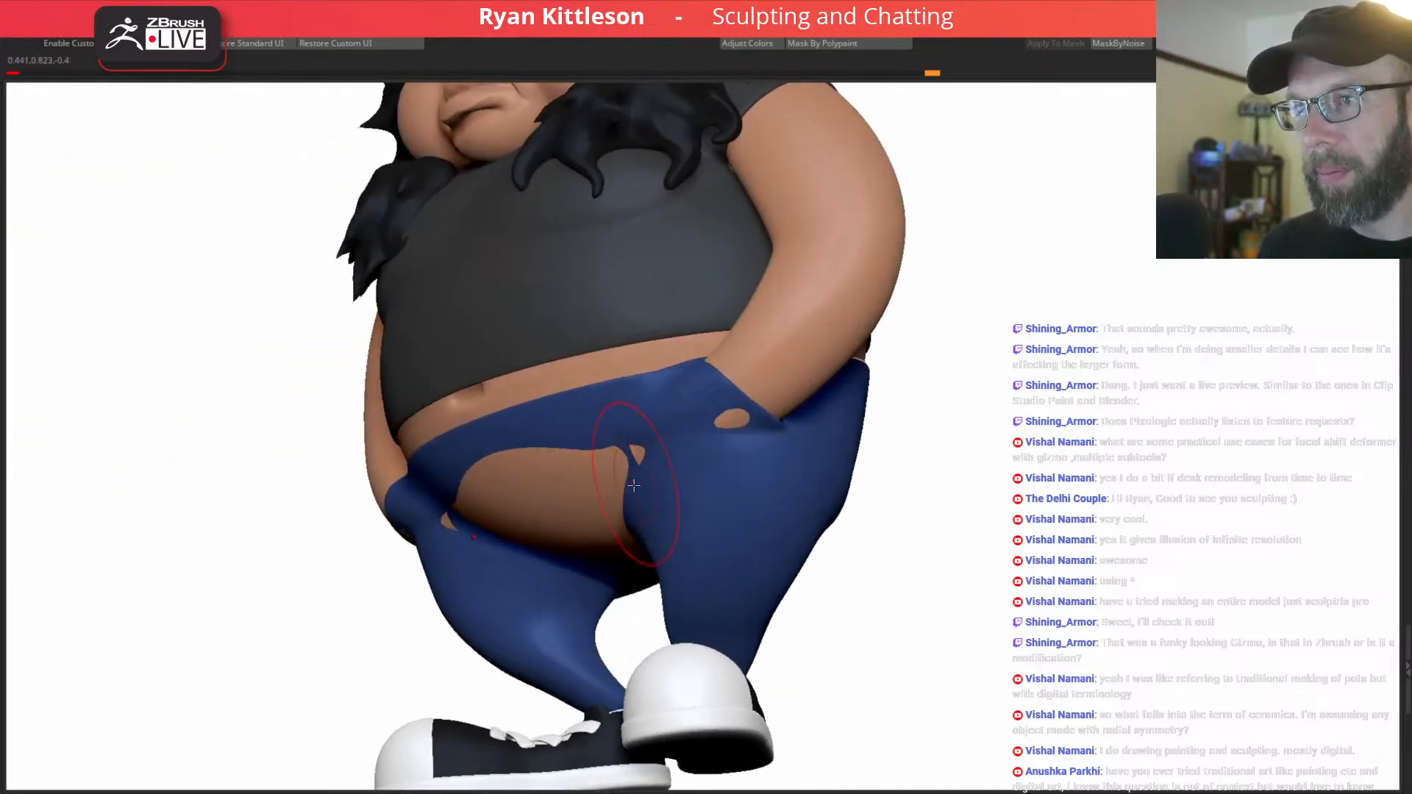
right_drag(628, 422, 658, 426)
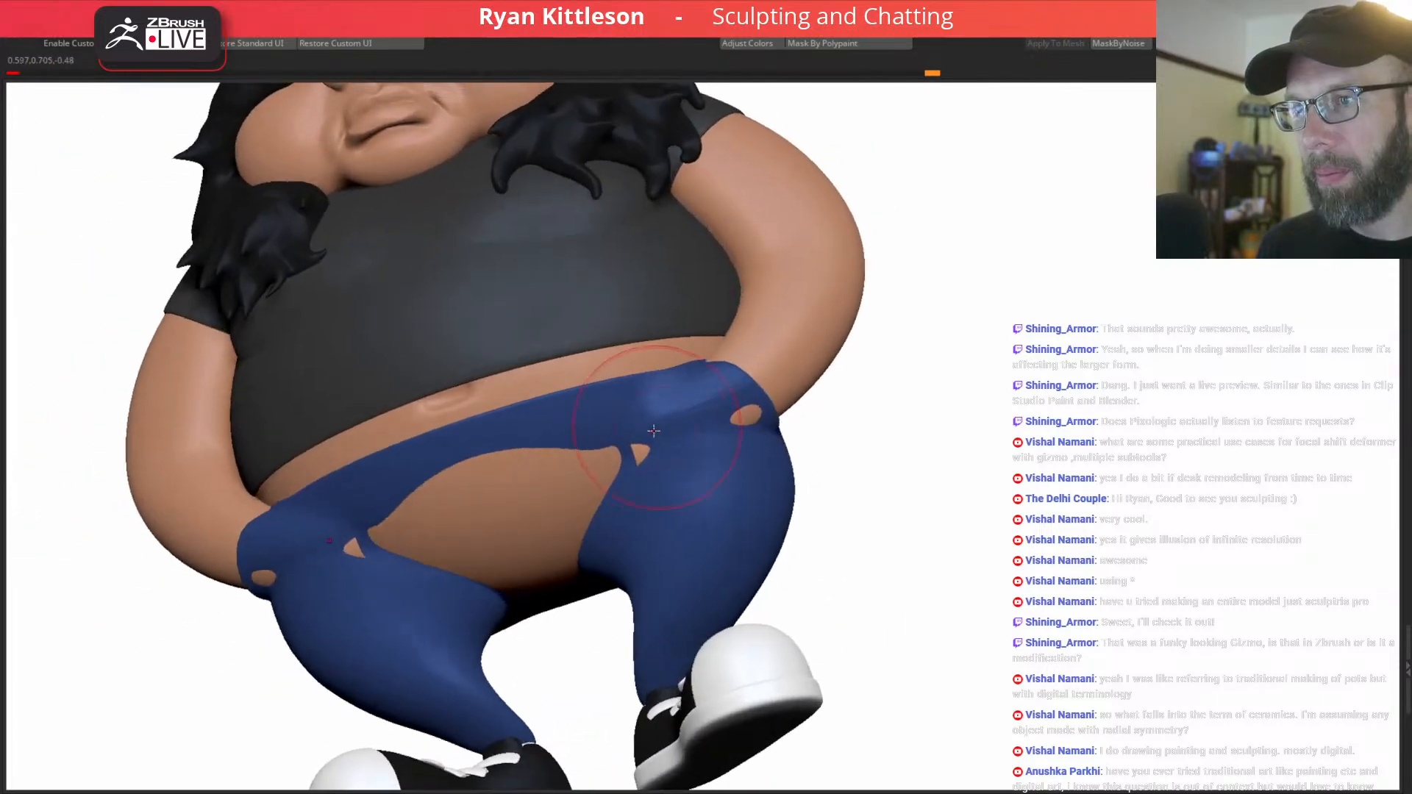
key(alt+s)
key(alt+s)
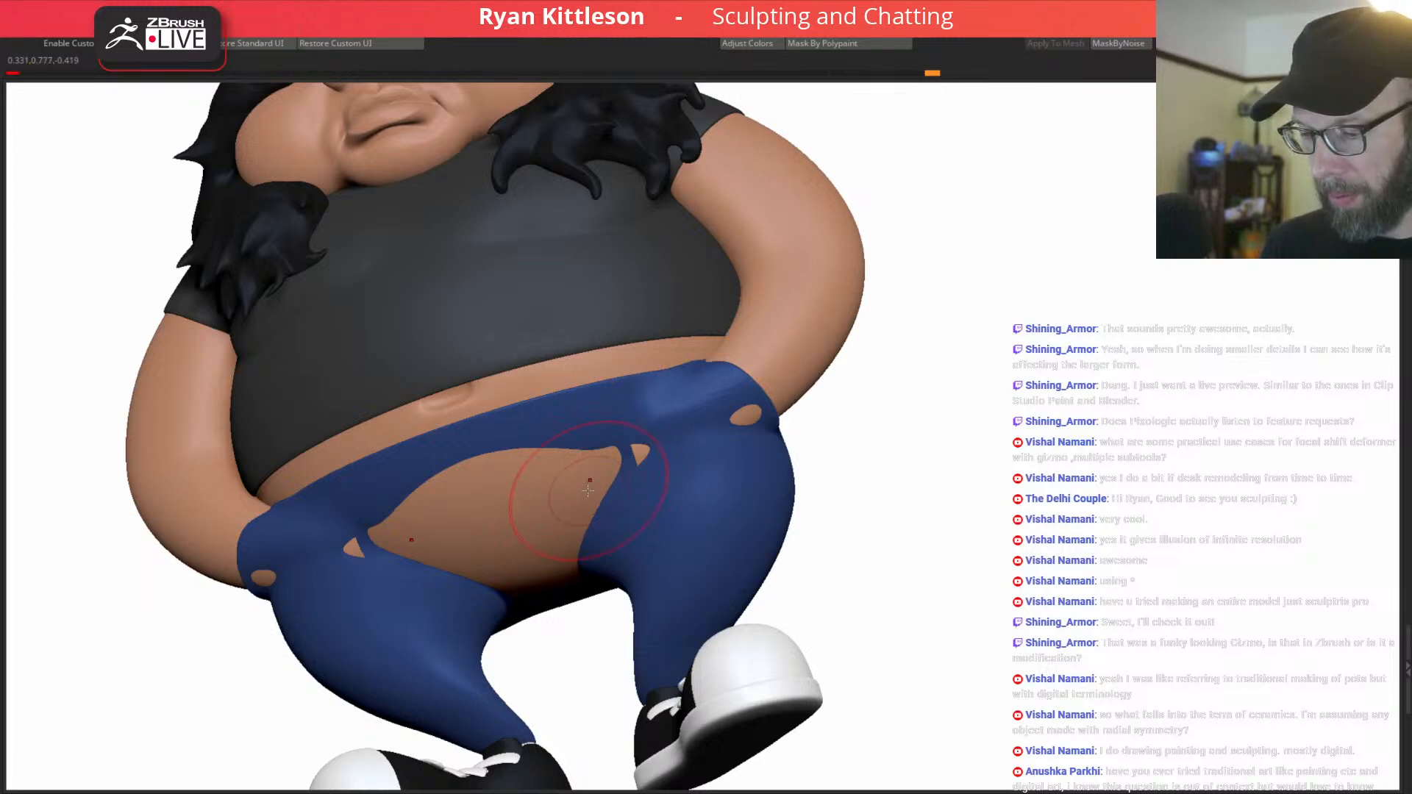
key(space)
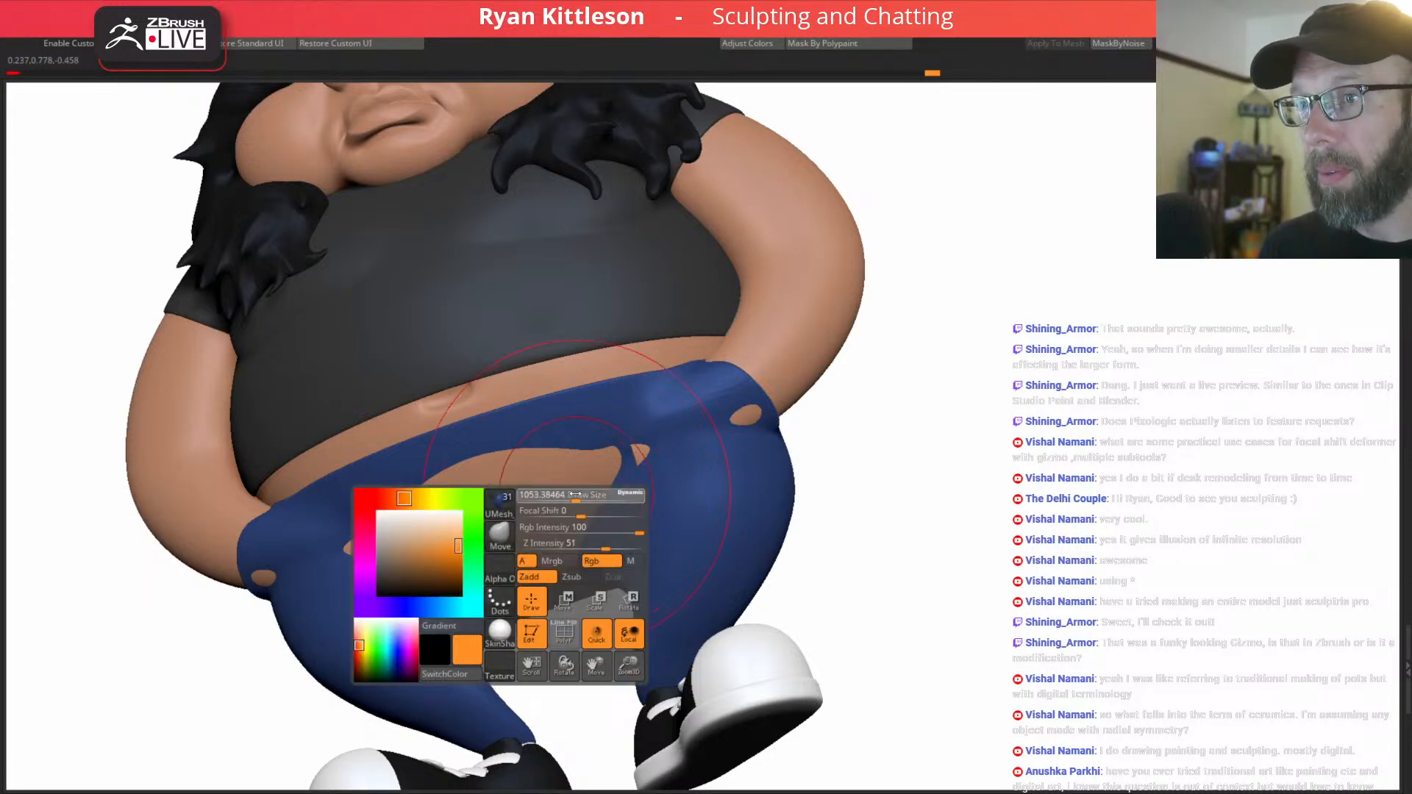
mouse_move(567, 490)
mouse_down()
mouse_move(567, 521)
mouse_move(626, 465)
mouse_move(471, 526)
mouse_move(537, 557)
mouse_up()
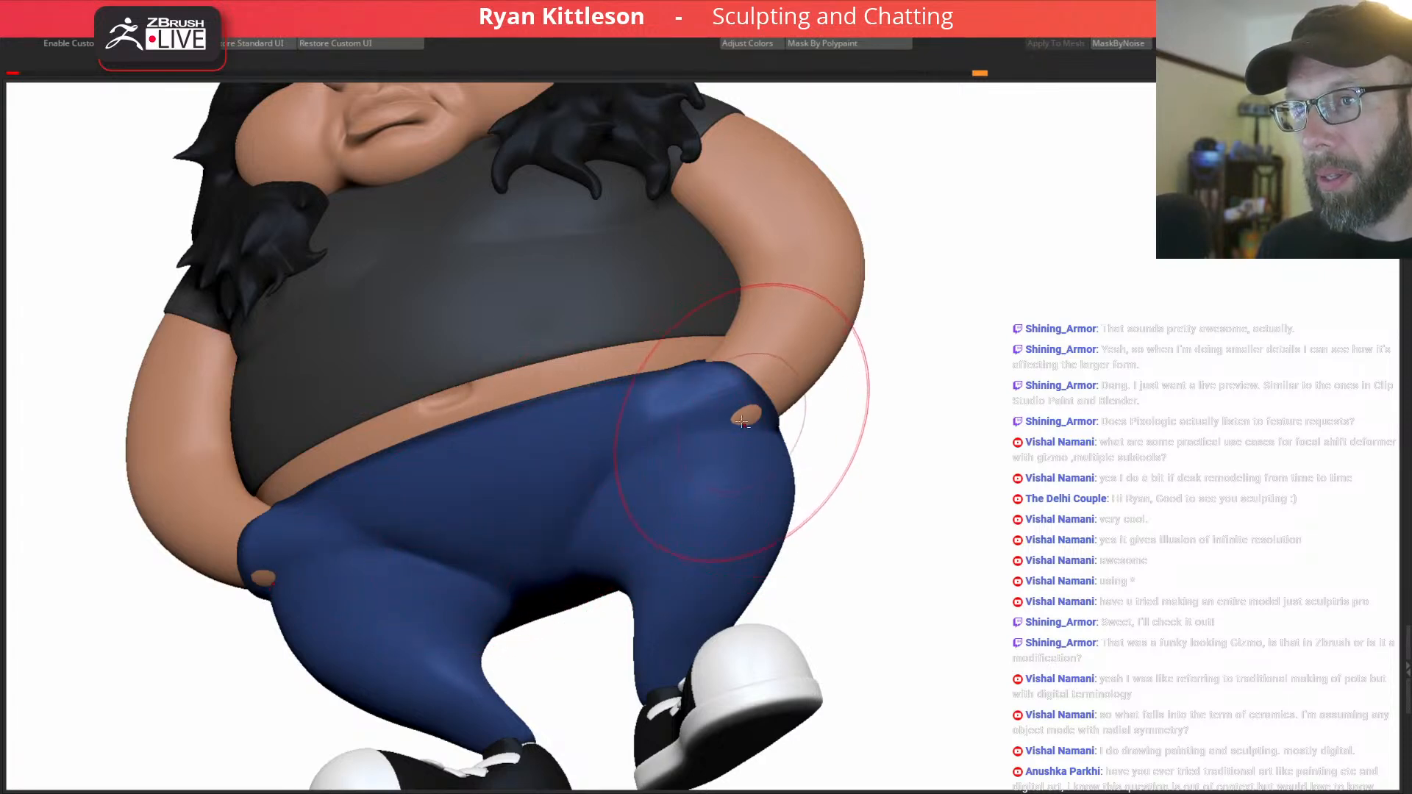
drag(772, 426, 781, 417)
Examine the reshaped pants from behind and below.
right_drag(780, 417, 699, 385)
alt+right_drag(873, 434, 651, 382)
ctrl+right_drag(651, 382, 827, 423)
right_drag(827, 422, 669, 340)
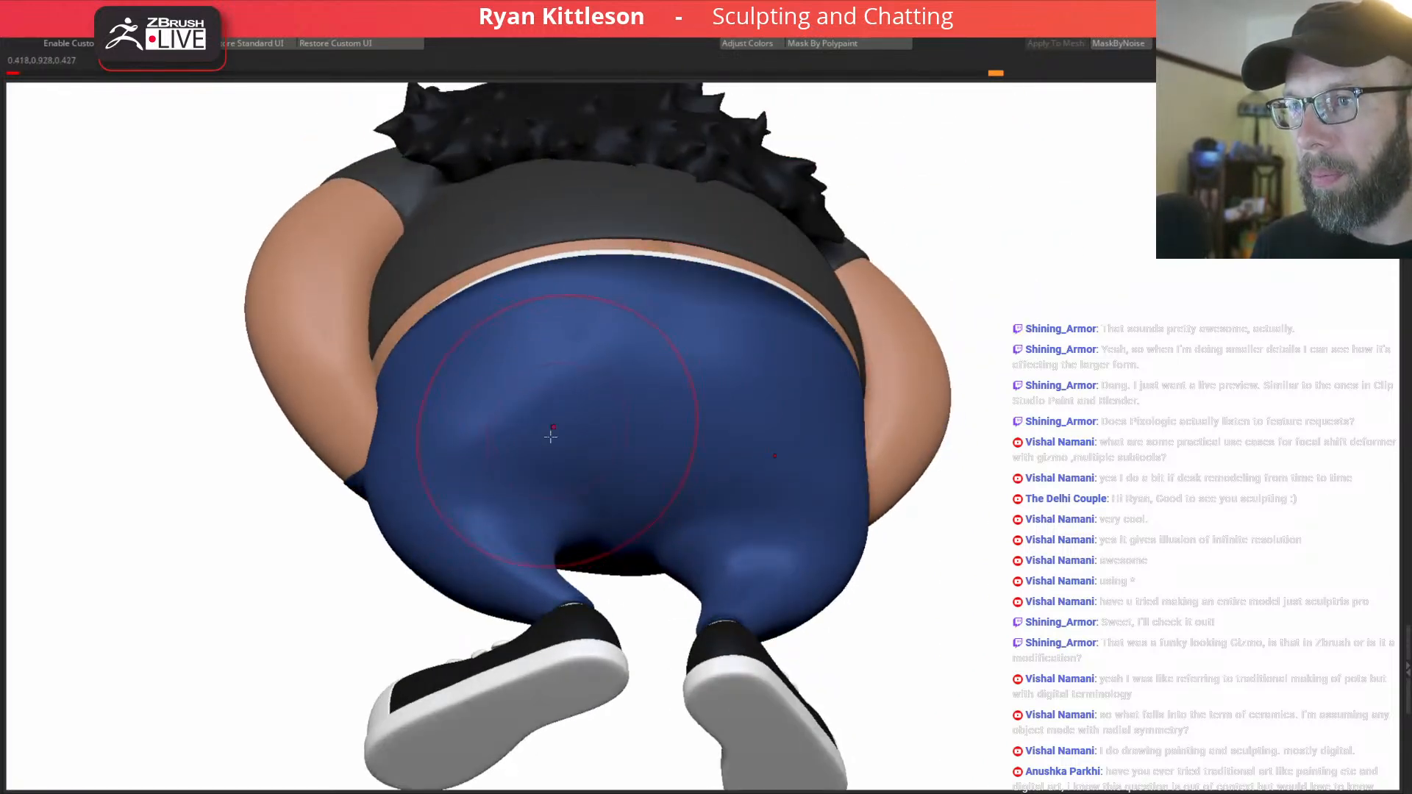
right_drag(557, 427, 563, 467)
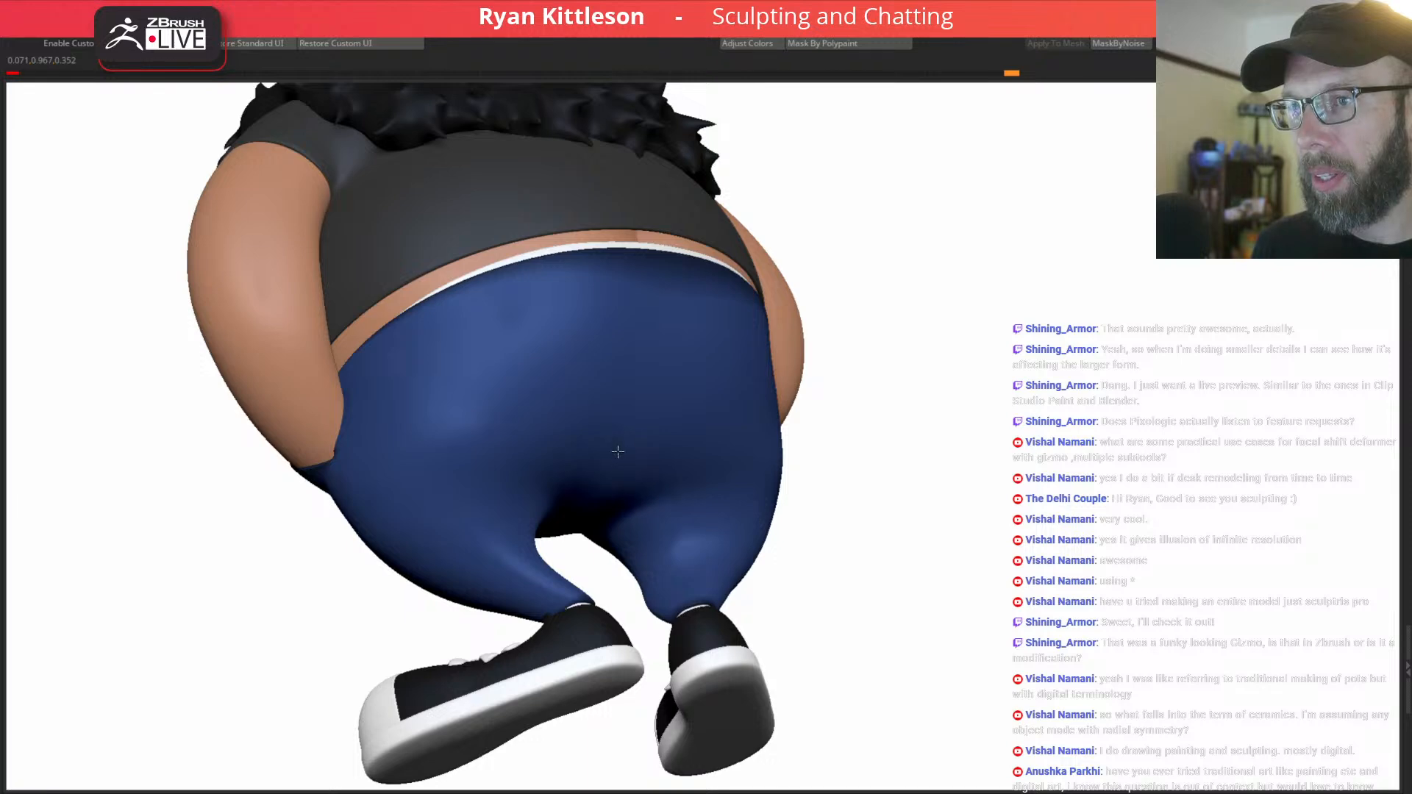
Examine the character's balance over the legs and shoes from the side, from behind and from underneath.
mouse_move(521, 412)
right_down()
mouse_move(479, 428)
mouse_move(625, 394)
mouse_move(514, 352)
mouse_move(533, 353)
right_up()
right_drag(619, 469, 641, 259)
mouse_move(708, 377)
ctrl+right_down()
mouse_move(671, 296)
mouse_move(677, 372)
mouse_move(747, 368)
mouse_move(615, 355)
mouse_move(684, 347)
mouse_move(723, 383)
ctrl+right_up()
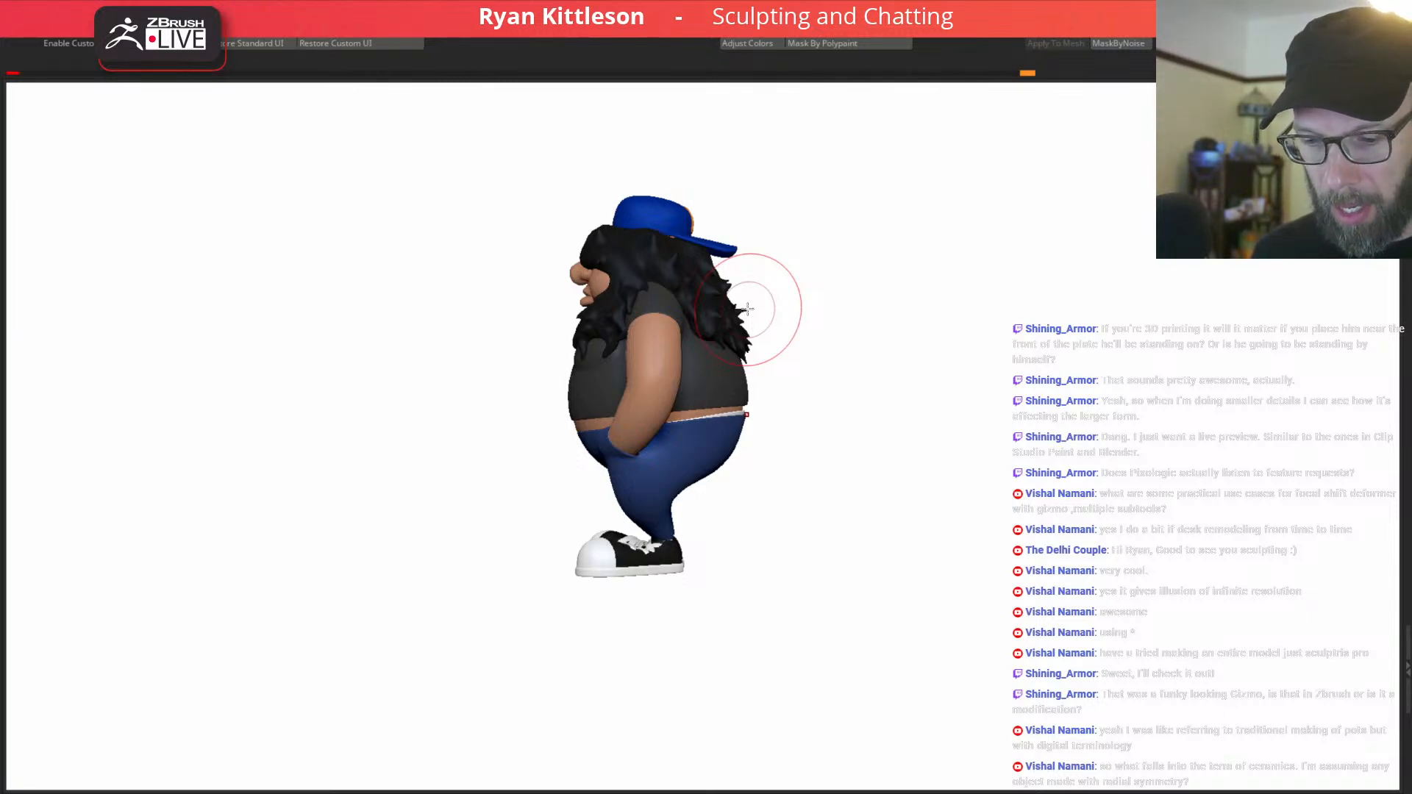
mouse_move(671, 309)
right_down()
mouse_move(767, 325)
mouse_move(637, 305)
mouse_move(685, 309)
right_up()
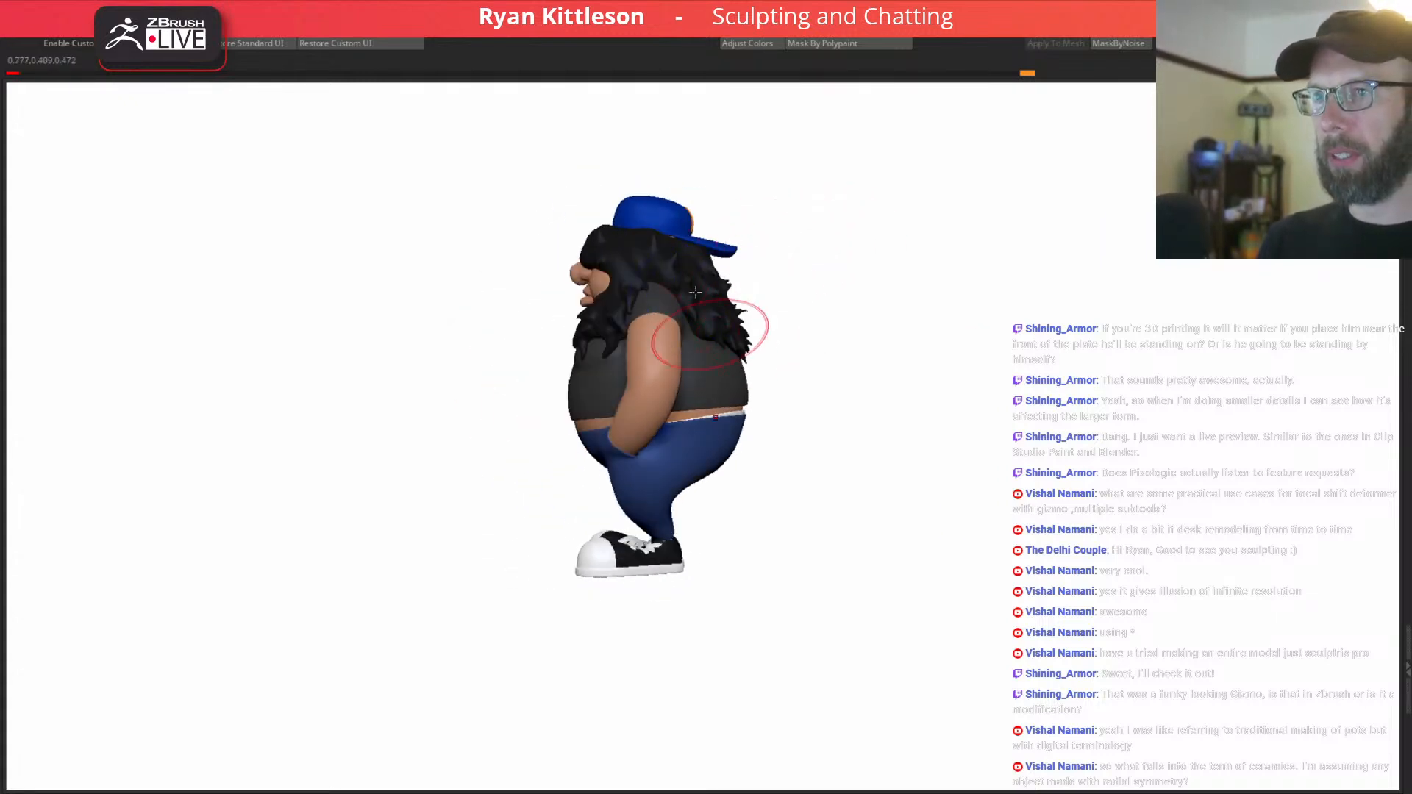
mouse_move(699, 509)
mouse_down()
mouse_move(743, 492)
mouse_move(750, 466)
mouse_move(705, 487)
mouse_move(693, 474)
mouse_move(704, 498)
mouse_move(697, 479)
mouse_move(734, 473)
mouse_move(645, 479)
mouse_move(724, 465)
mouse_up()
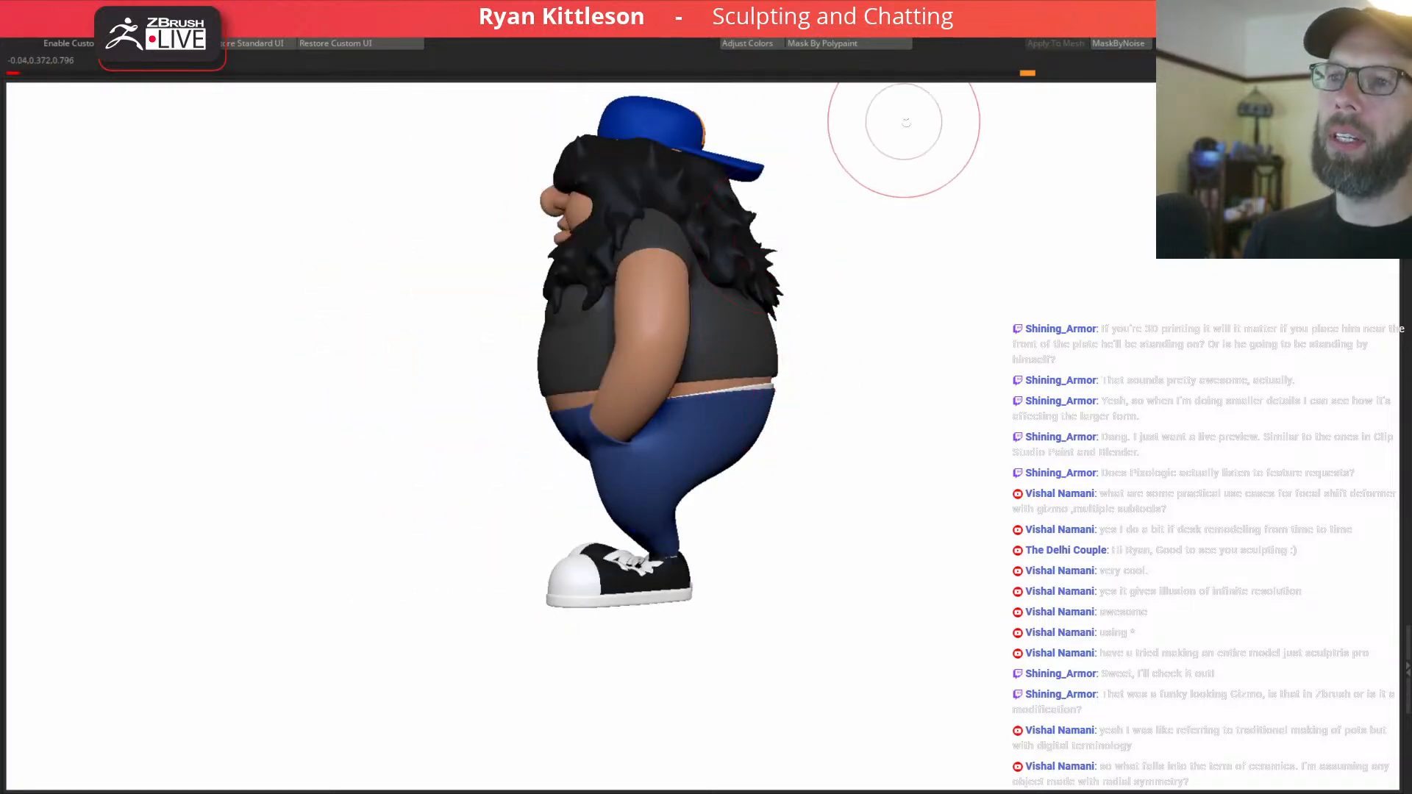
mouse_move(978, 316)
alt+mouse_down()
mouse_move(841, 394)
mouse_move(781, 350)
mouse_move(766, 356)
mouse_move(756, 316)
alt+mouse_up()
mouse_move(623, 360)
right_down()
mouse_move(656, 351)
mouse_move(685, 315)
right_up()
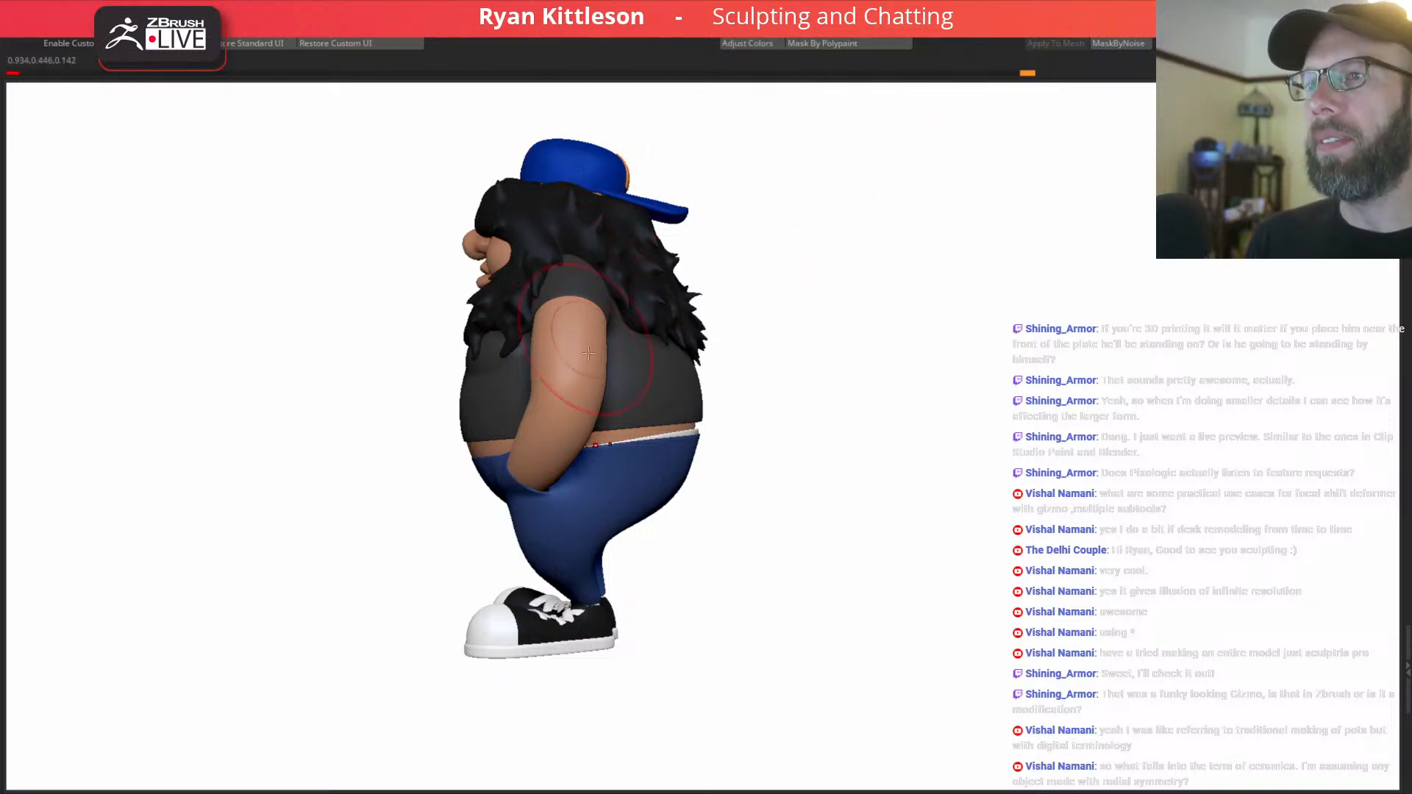
mouse_move(605, 630)
mouse_down()
mouse_move(584, 560)
mouse_move(593, 665)
mouse_up()
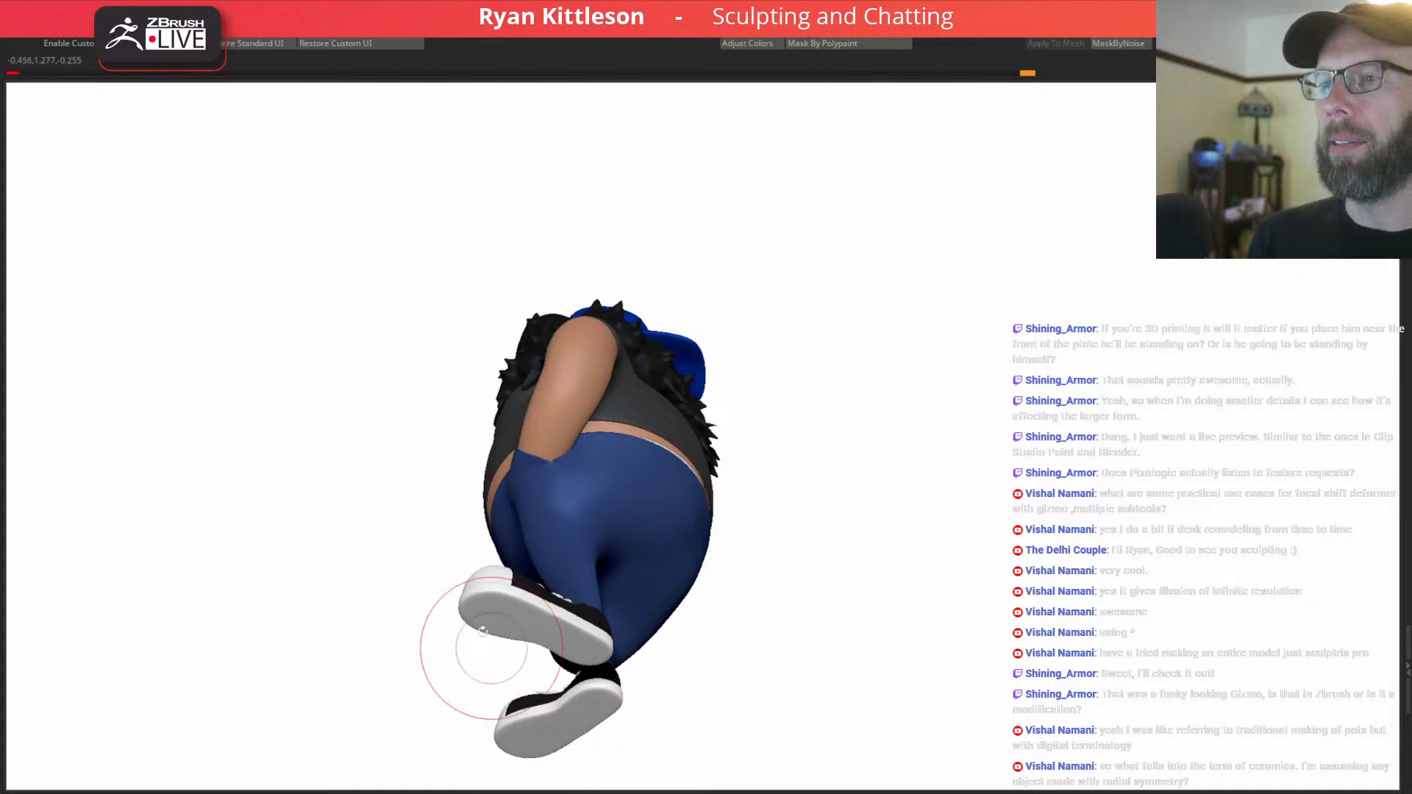
drag(640, 692, 623, 517)
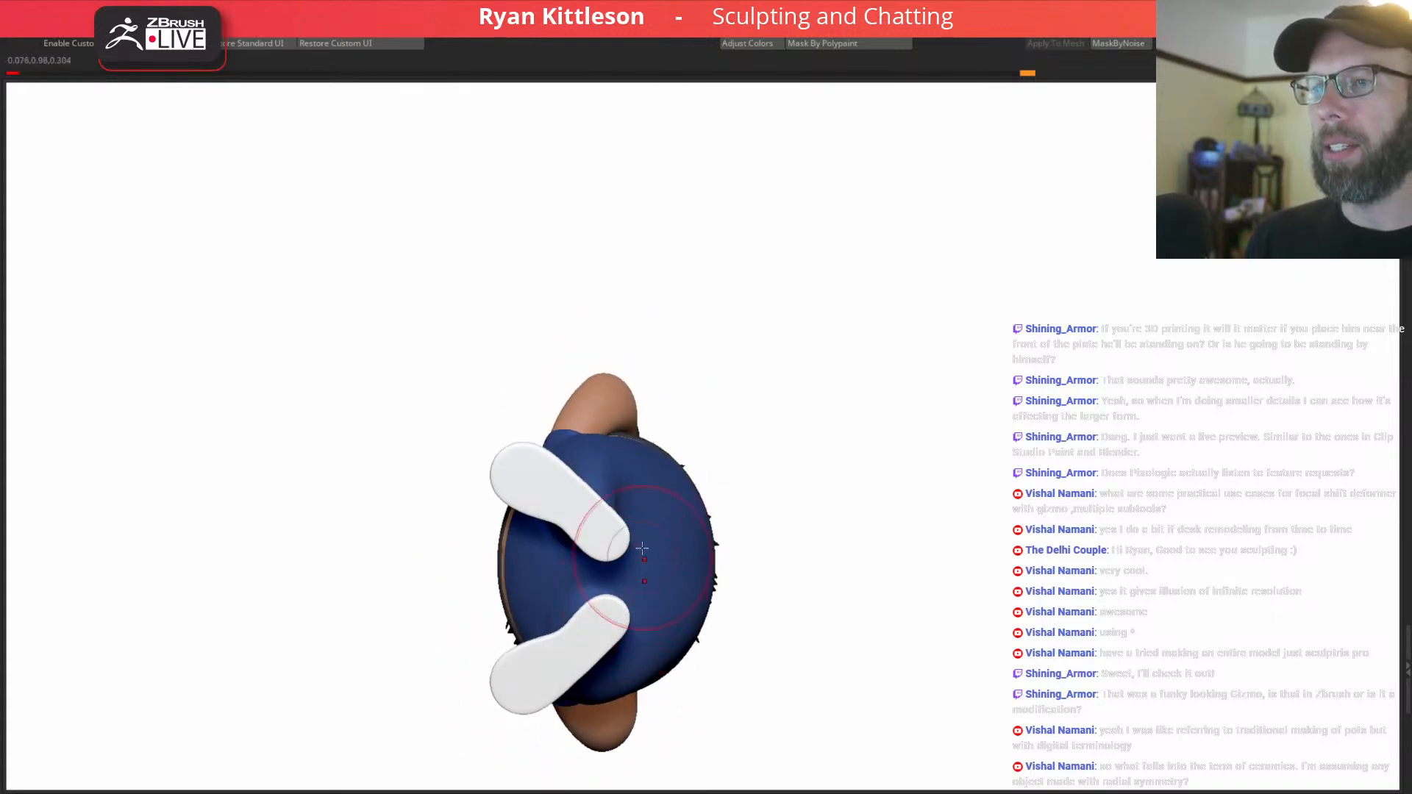
mouse_move(486, 403)
mouse_down()
mouse_move(577, 640)
mouse_move(677, 451)
mouse_move(648, 456)
mouse_move(622, 494)
mouse_up()
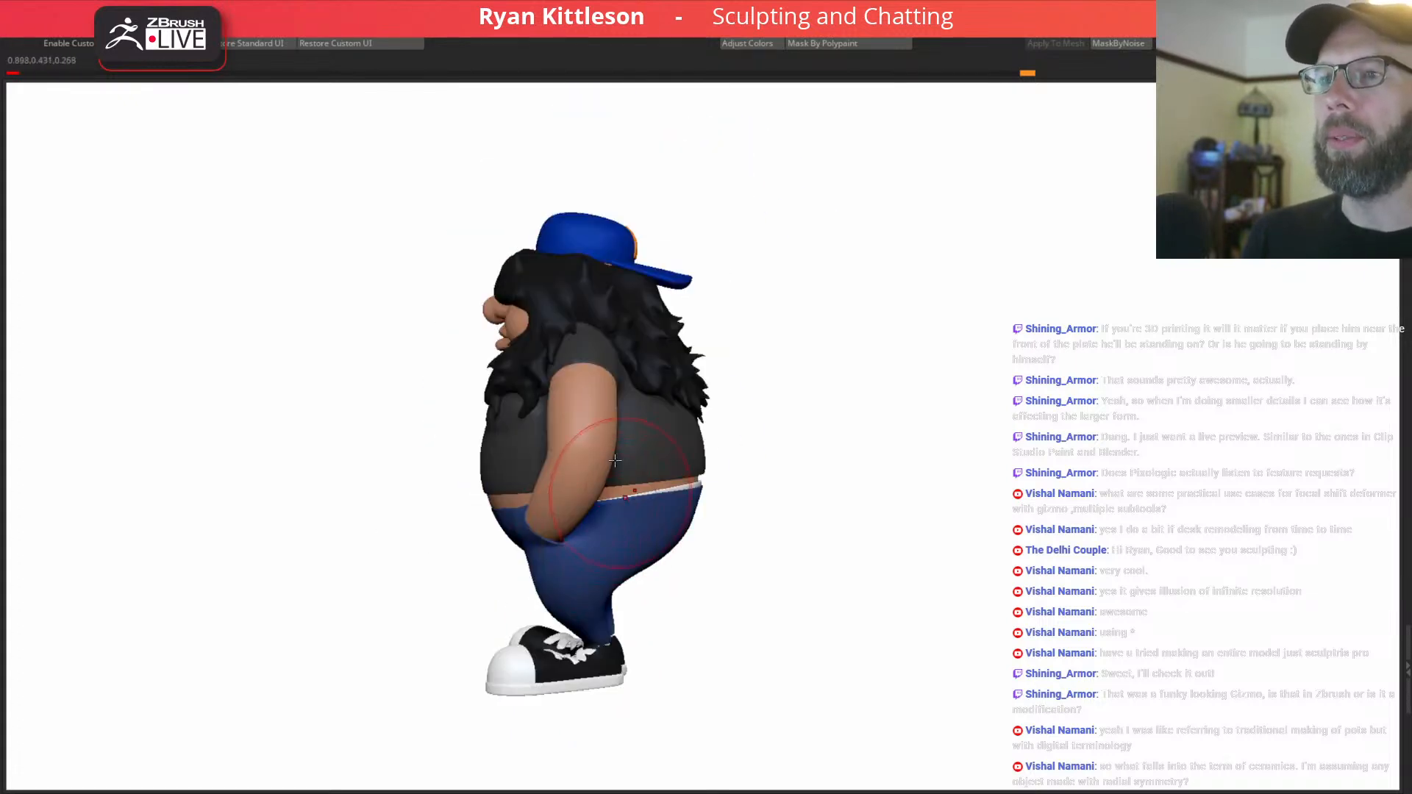
mouse_move(600, 449)
shift+right_down()
mouse_move(671, 451)
mouse_move(759, 398)
shift+right_up()
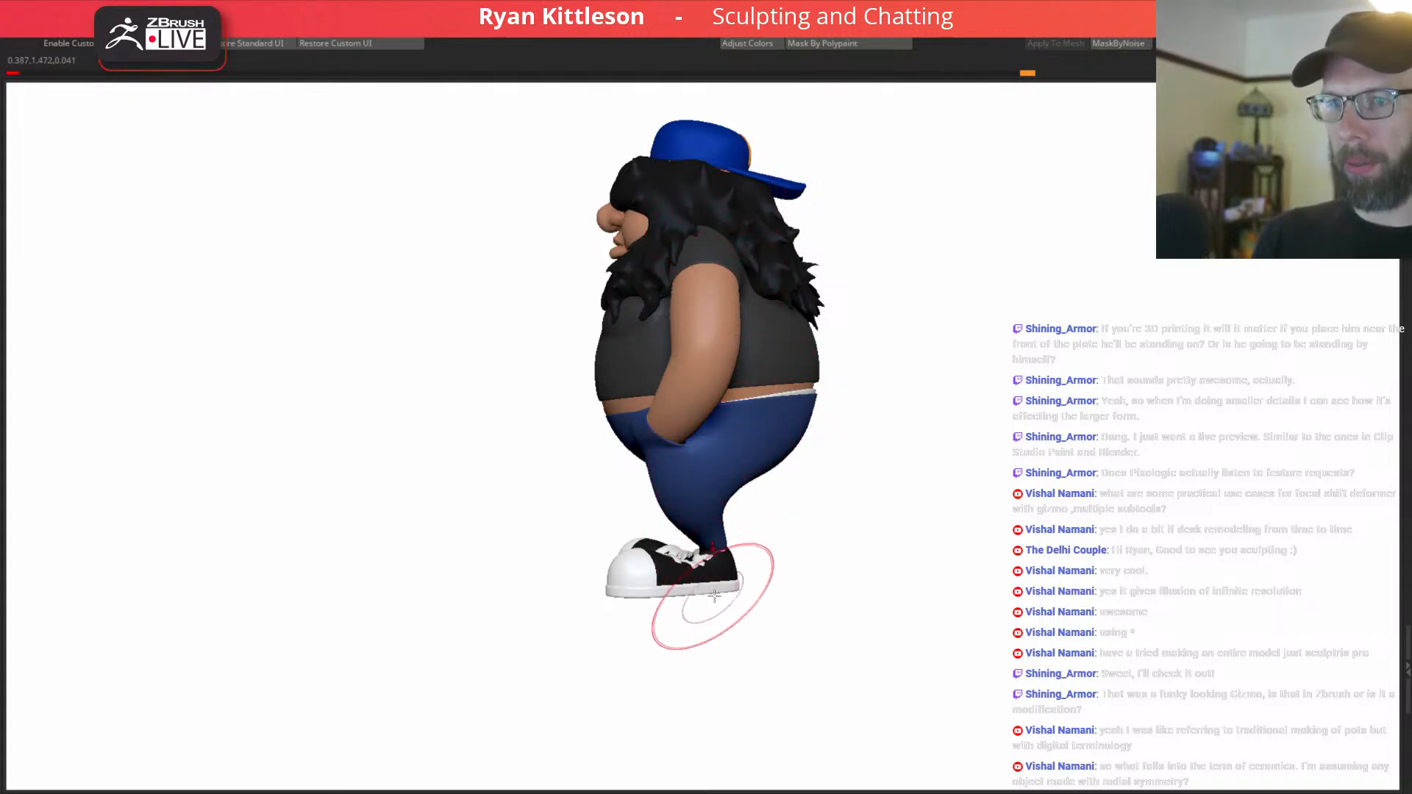
Make the shoe sole the active subtool and inspect the stance from the front, the side and at an angle.
alt+click(715, 591)
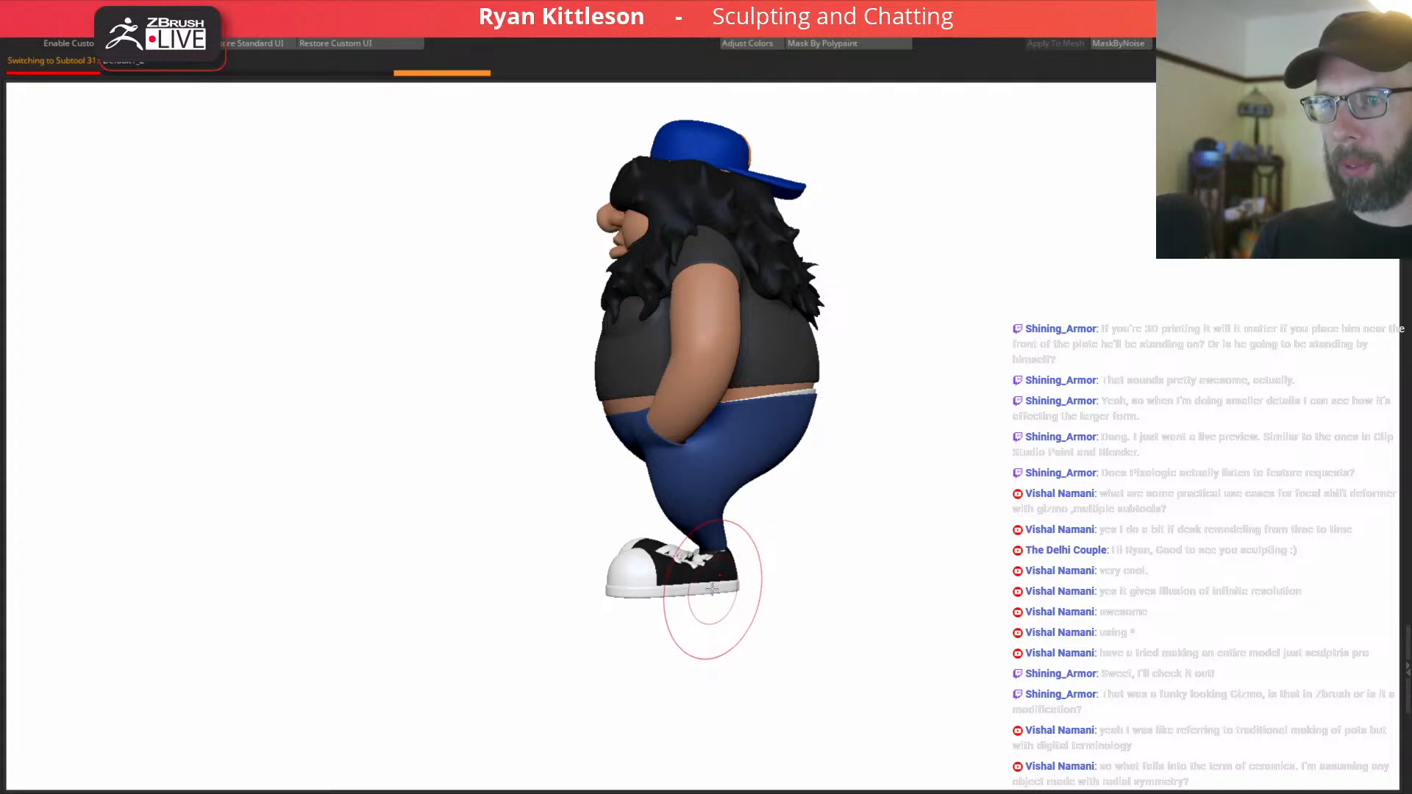
mouse_move(668, 339)
right_down()
mouse_move(816, 316)
mouse_move(668, 235)
mouse_move(781, 234)
right_up()
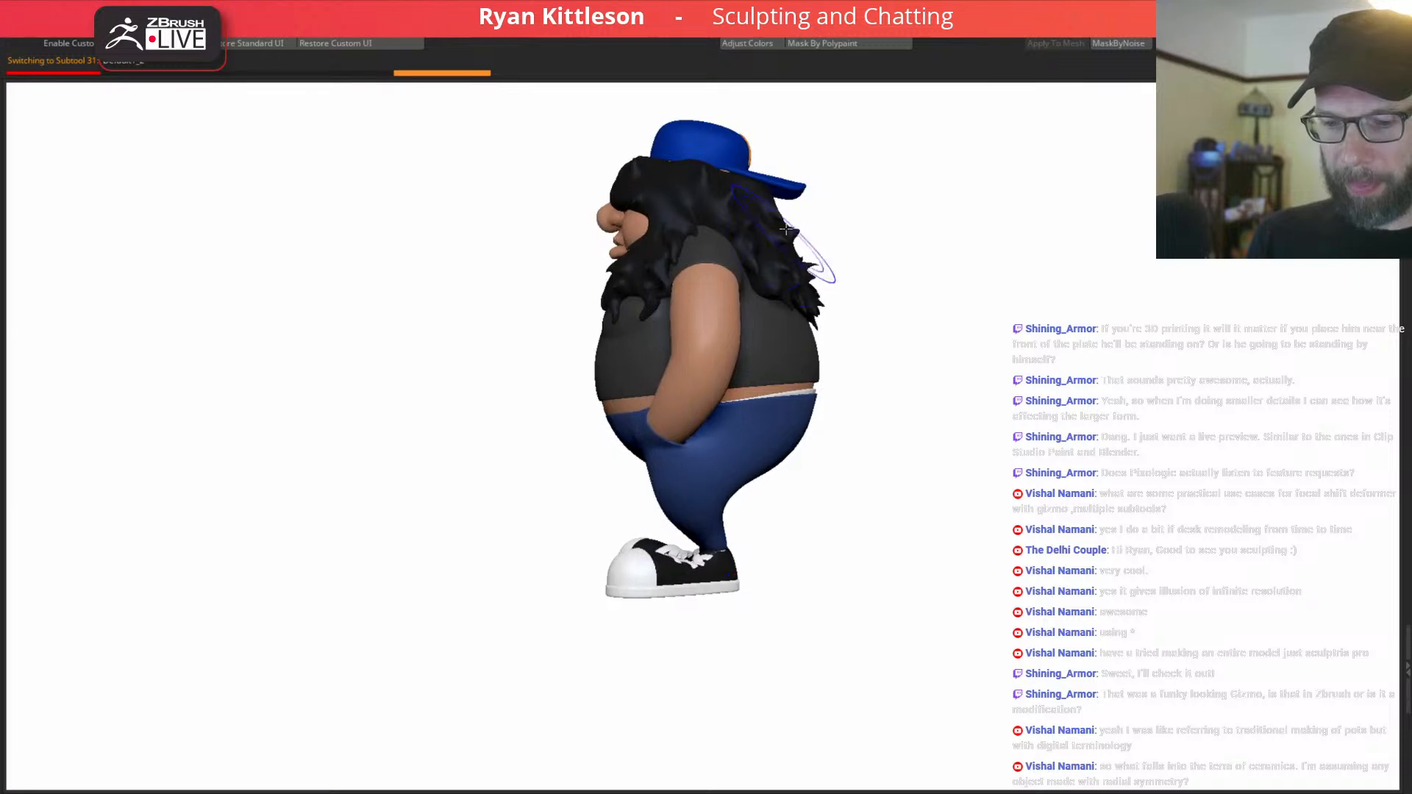
right_drag(703, 282, 764, 256)
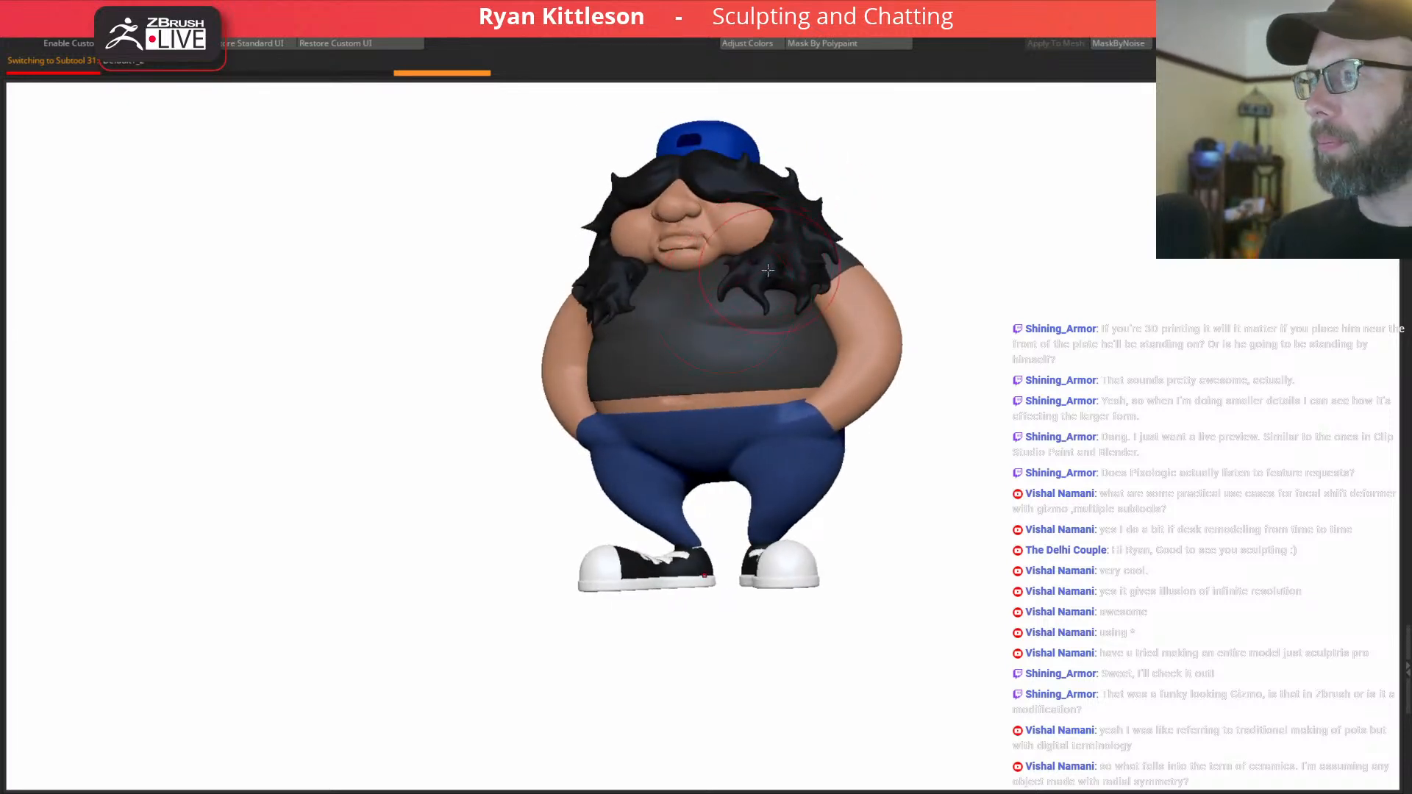
right_drag(742, 335, 699, 538)
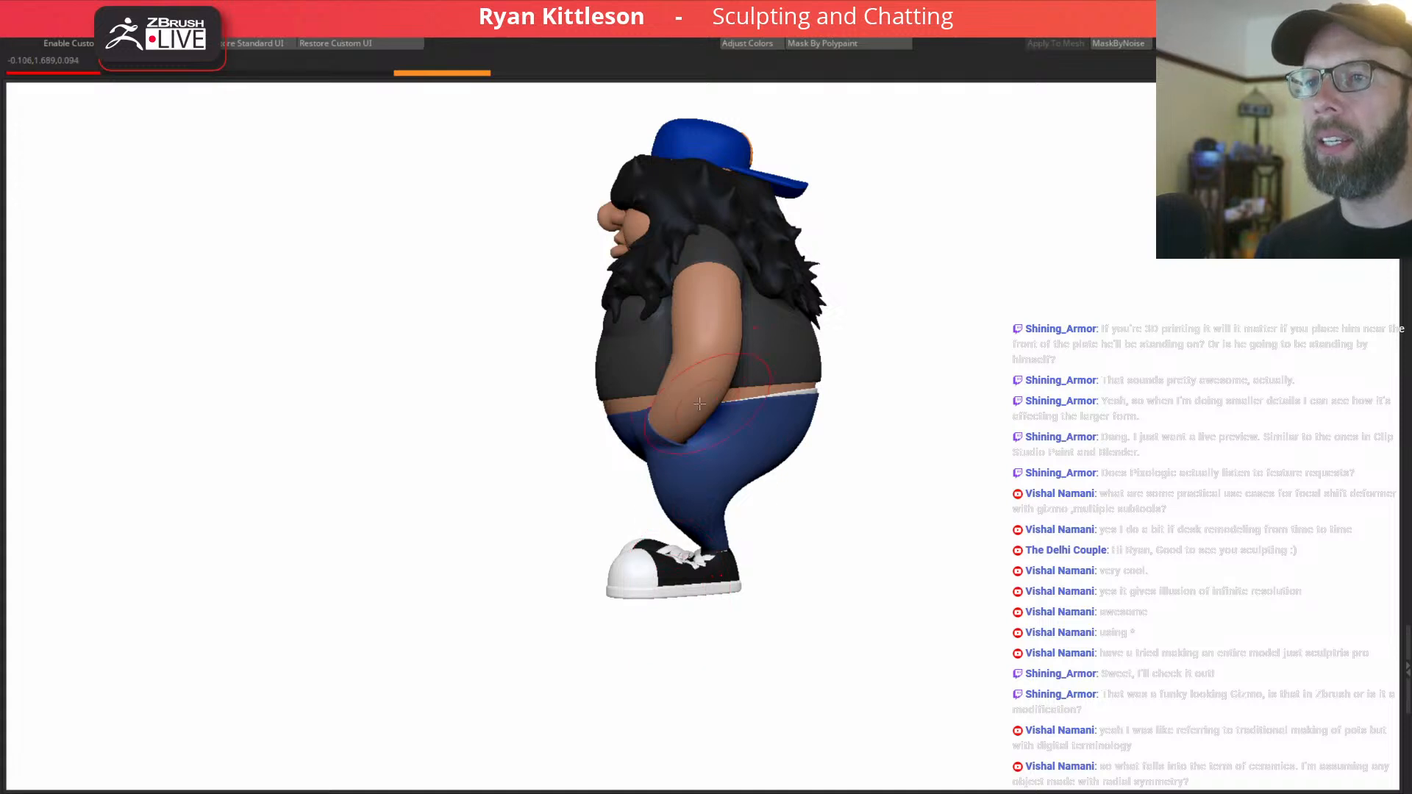
mouse_move(707, 358)
right_down()
mouse_move(826, 334)
mouse_move(685, 356)
mouse_move(699, 357)
mouse_move(710, 474)
mouse_move(743, 441)
mouse_move(743, 465)
right_up()
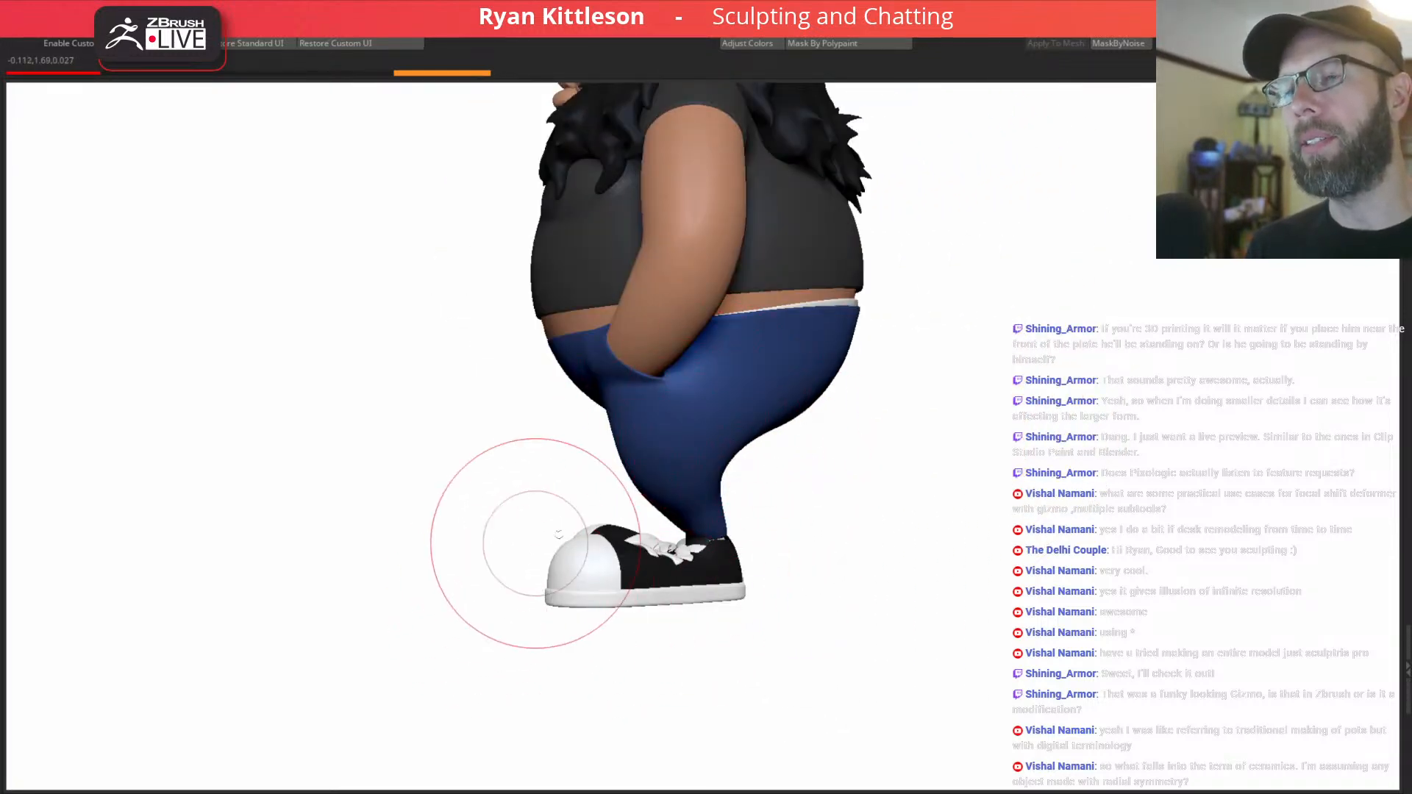
mouse_move(640, 313)
right_down()
mouse_move(722, 309)
mouse_move(730, 295)
mouse_move(712, 380)
mouse_move(693, 302)
mouse_move(709, 367)
mouse_move(679, 404)
mouse_move(750, 388)
right_up()
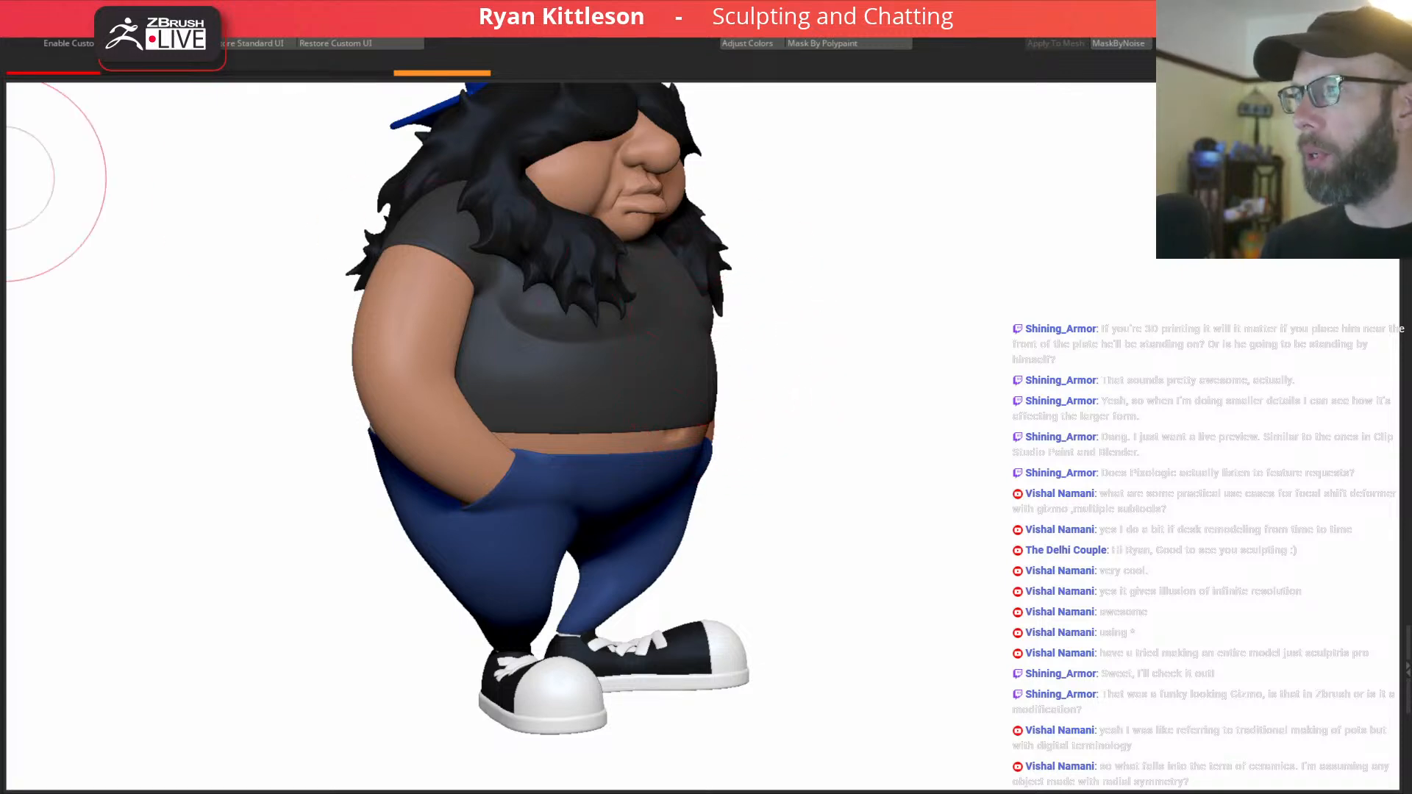
Bring up the pixel-art reference image to compare the pose, put it away and return to a front view.
drag(0, 103, 1356, 98)
drag(1288, 357, 1280, 360)
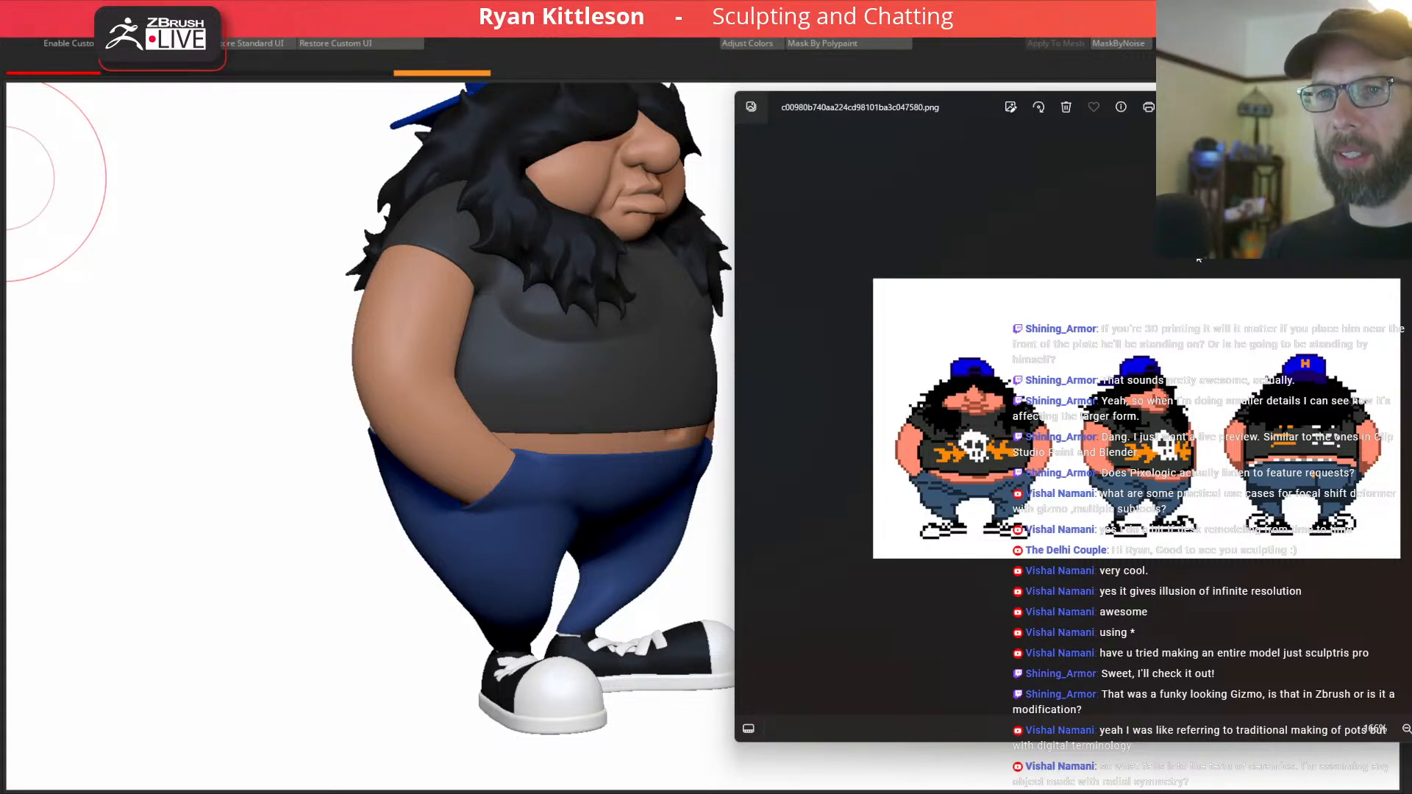
drag(1346, 107, 0, 147)
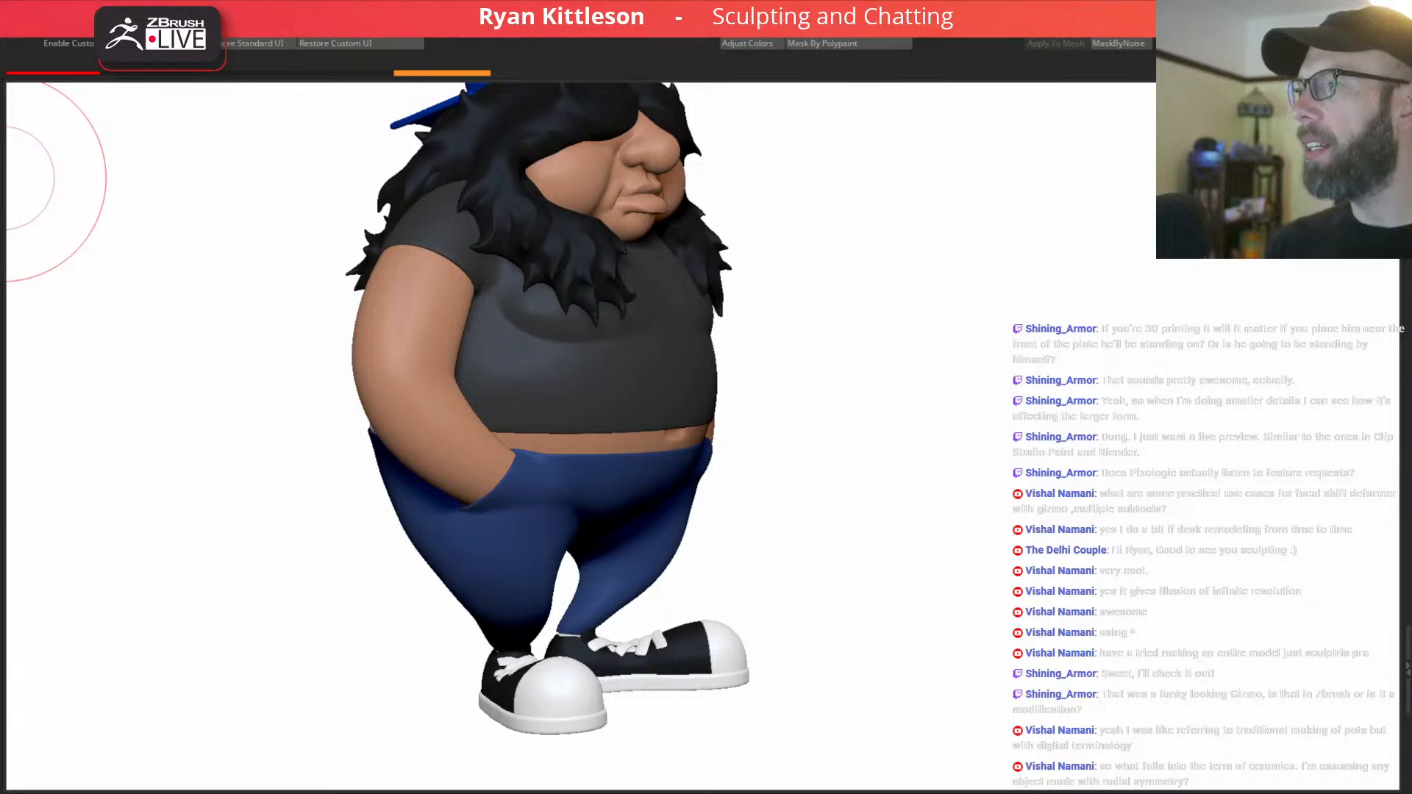
mouse_move(613, 213)
right_down()
mouse_move(691, 208)
mouse_move(587, 217)
right_up()
alt+right_drag(690, 429, 716, 422)
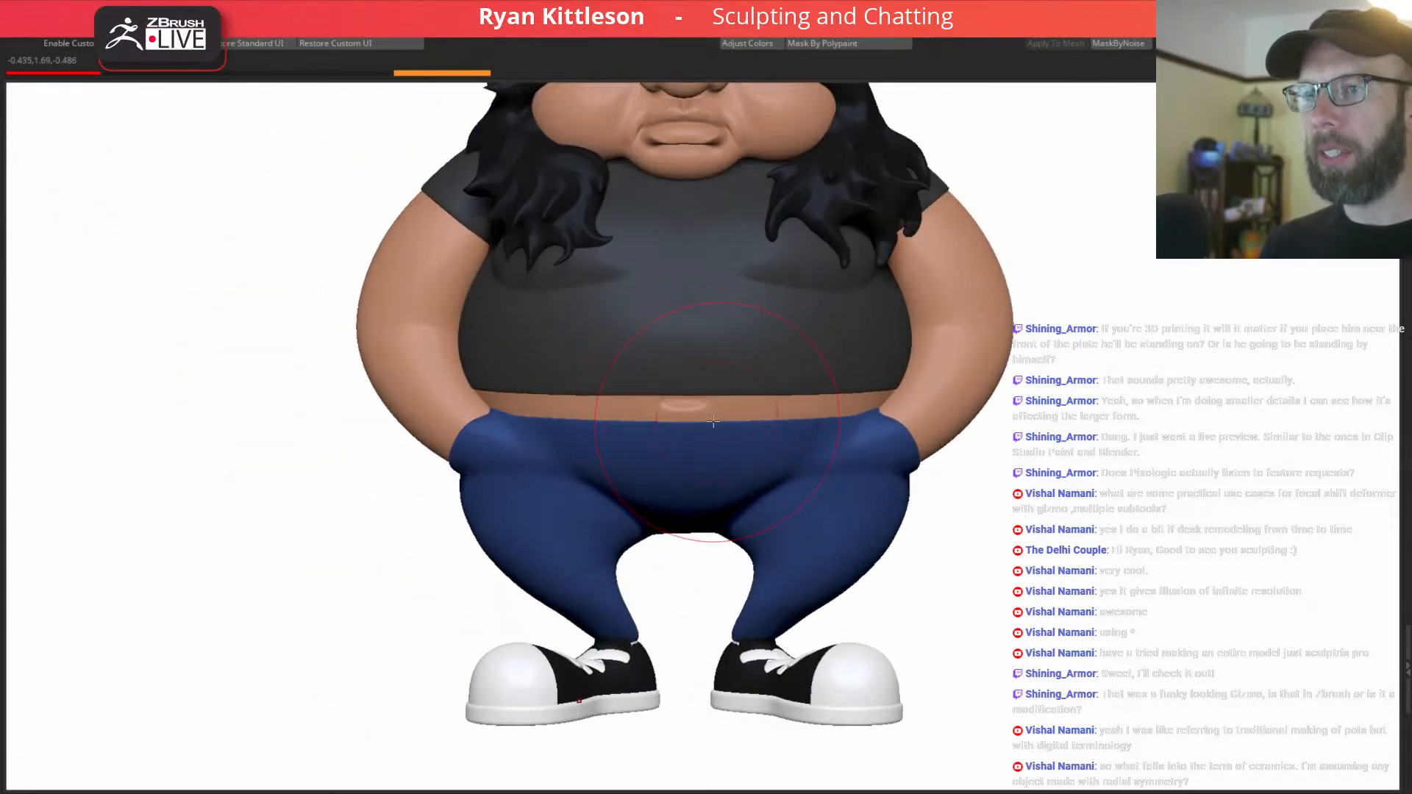
Switch the gizmo to multi-subtool mode, select the parts below the head and place the gizmo at the front of the belly.
key(w)
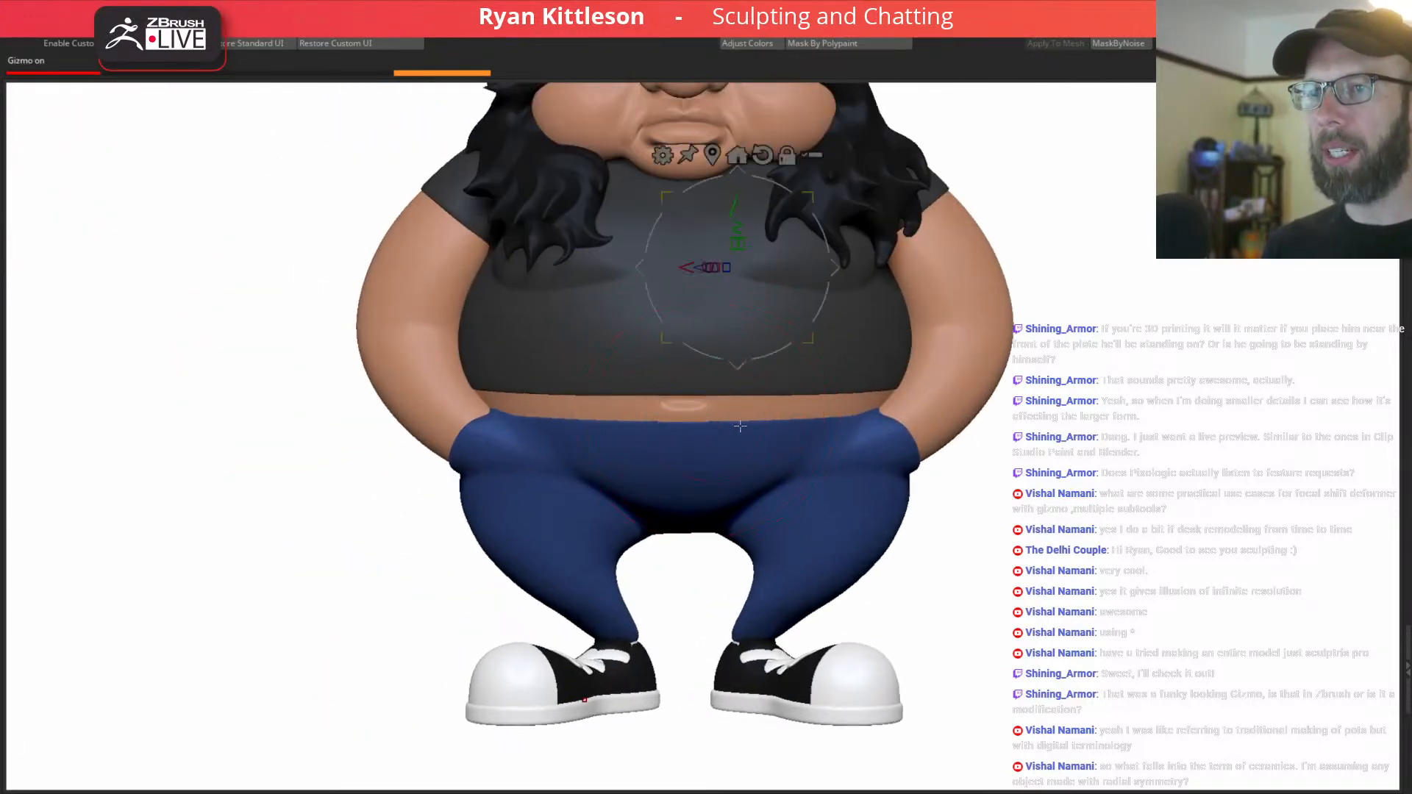
click(816, 156)
ctrl+shift+drag(1088, 269, 383, 667)
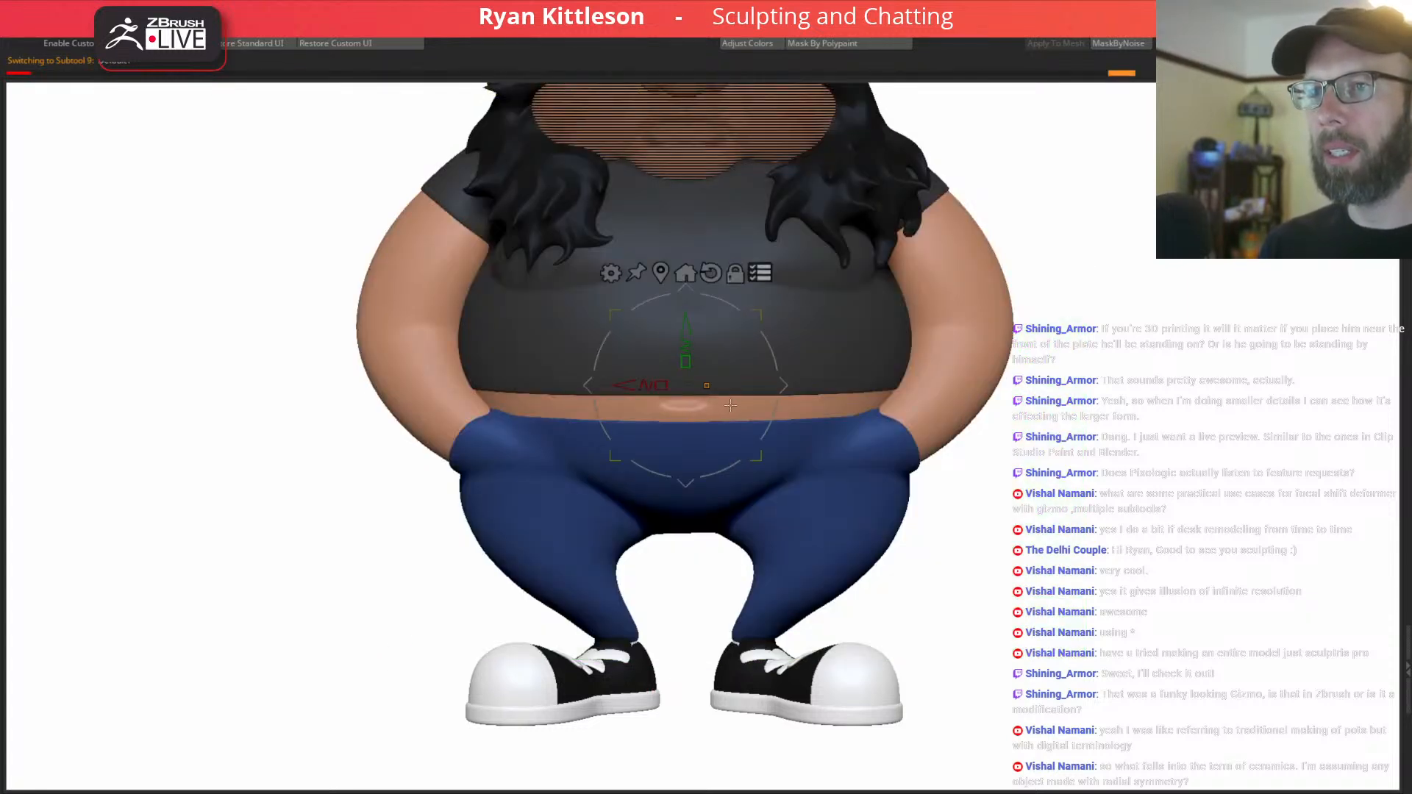
click(804, 346)
key(x)
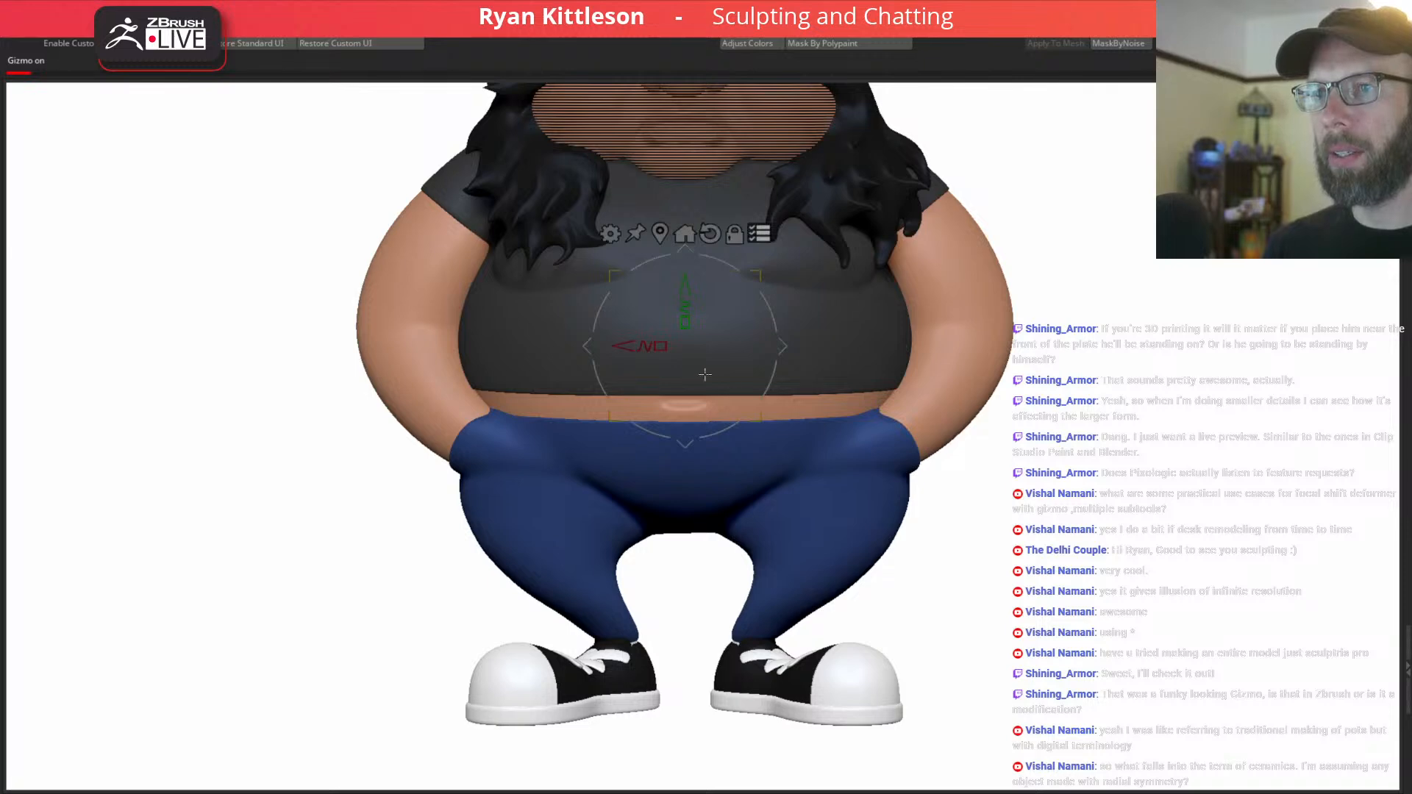
right_drag(711, 378, 774, 361)
alt+drag(619, 342, 795, 413)
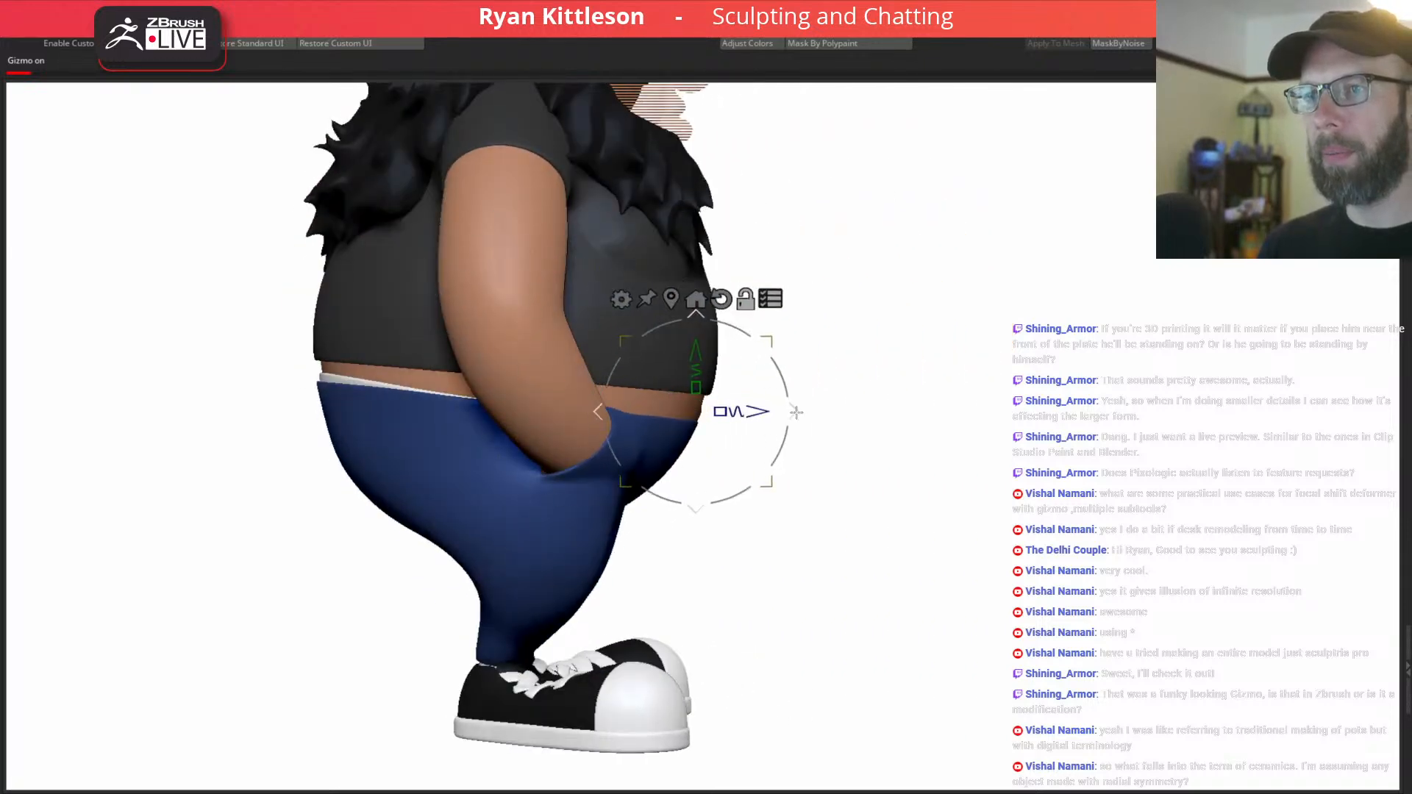
shift+right_drag(933, 381, 876, 363)
Reduce the draw size, try moving the selected parts with the gizmo, and undo the move.
key(space)
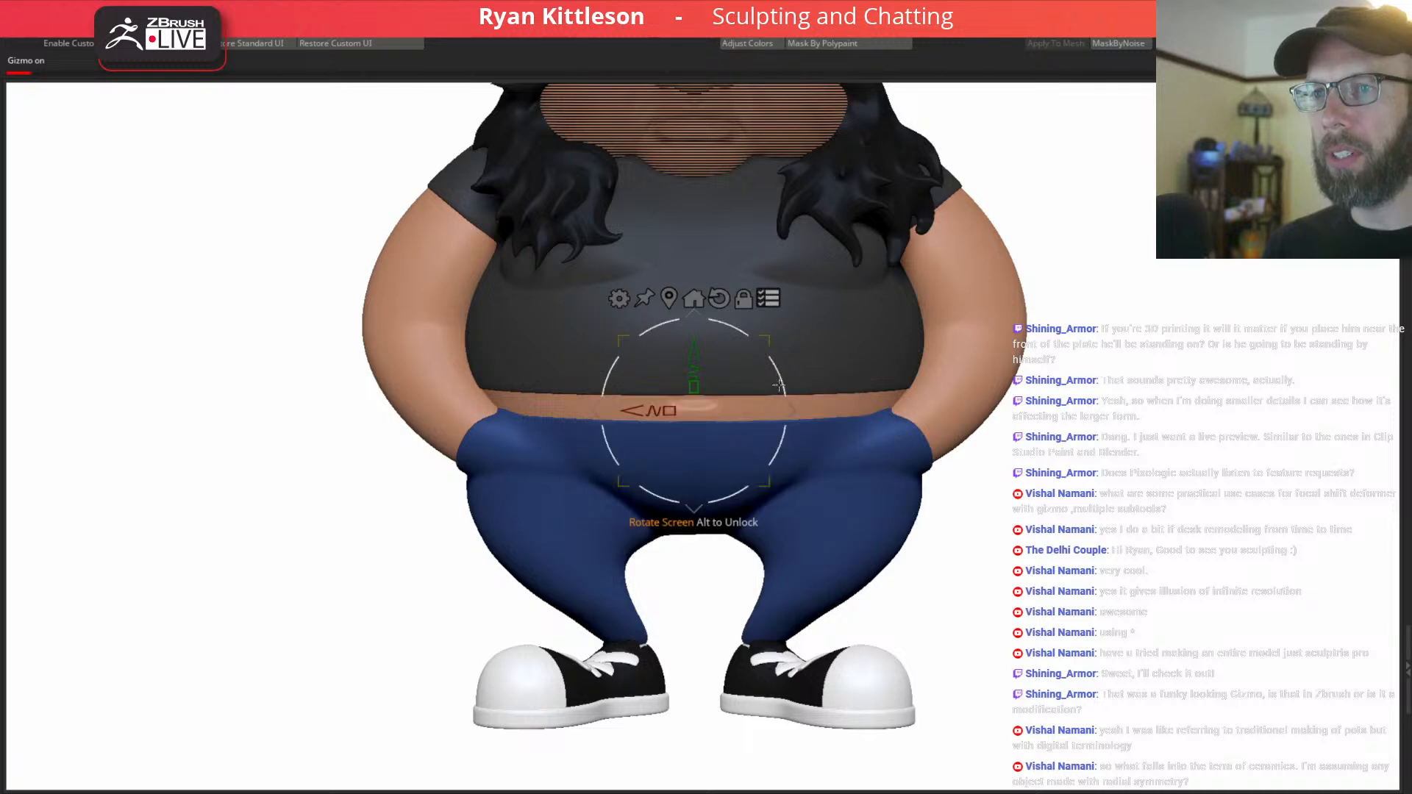
key(space)
drag(778, 388, 755, 386)
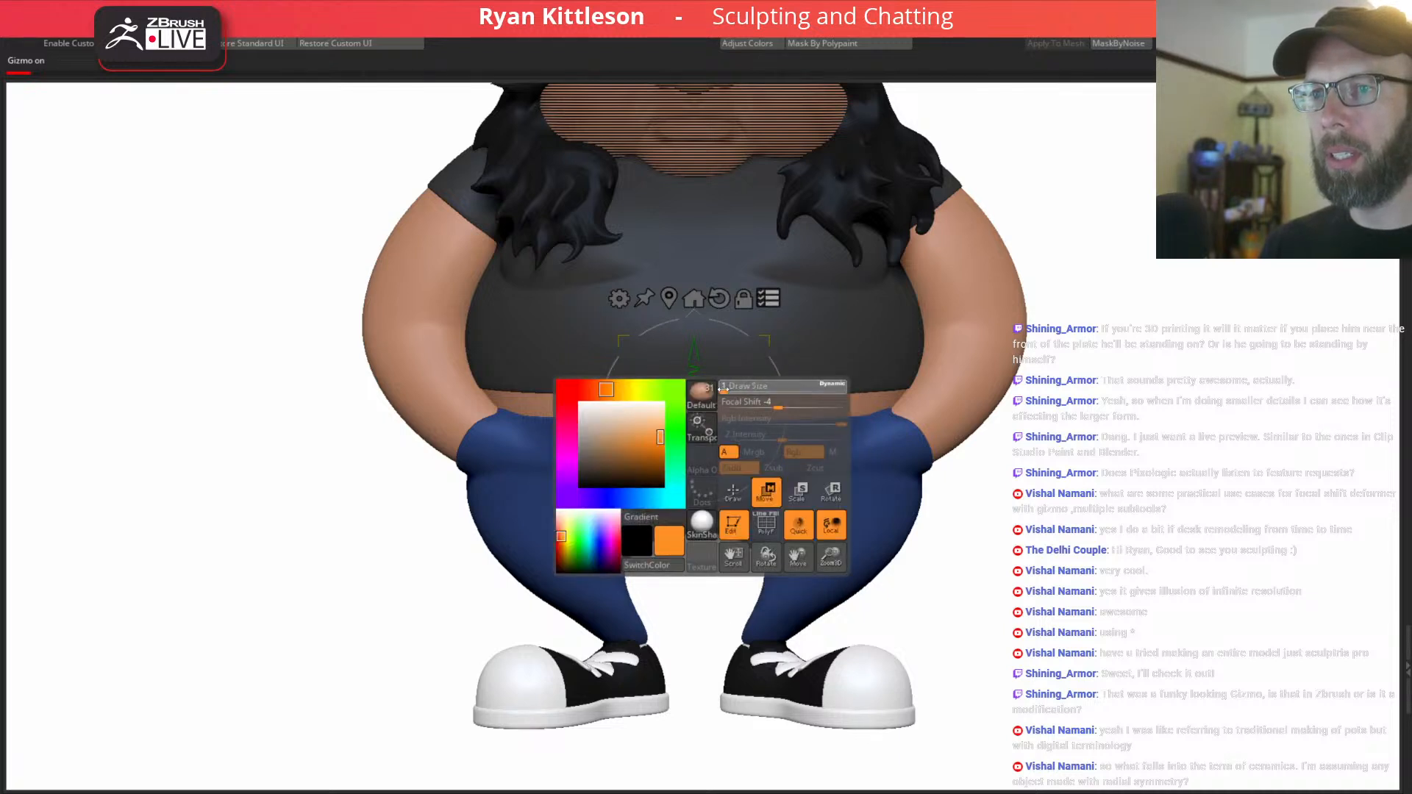
drag(695, 359, 695, 380)
key(ctrl+z)
Set the draw size to about 22, try moving the area around the navel vertically with the gizmo, and undo it.
key(space)
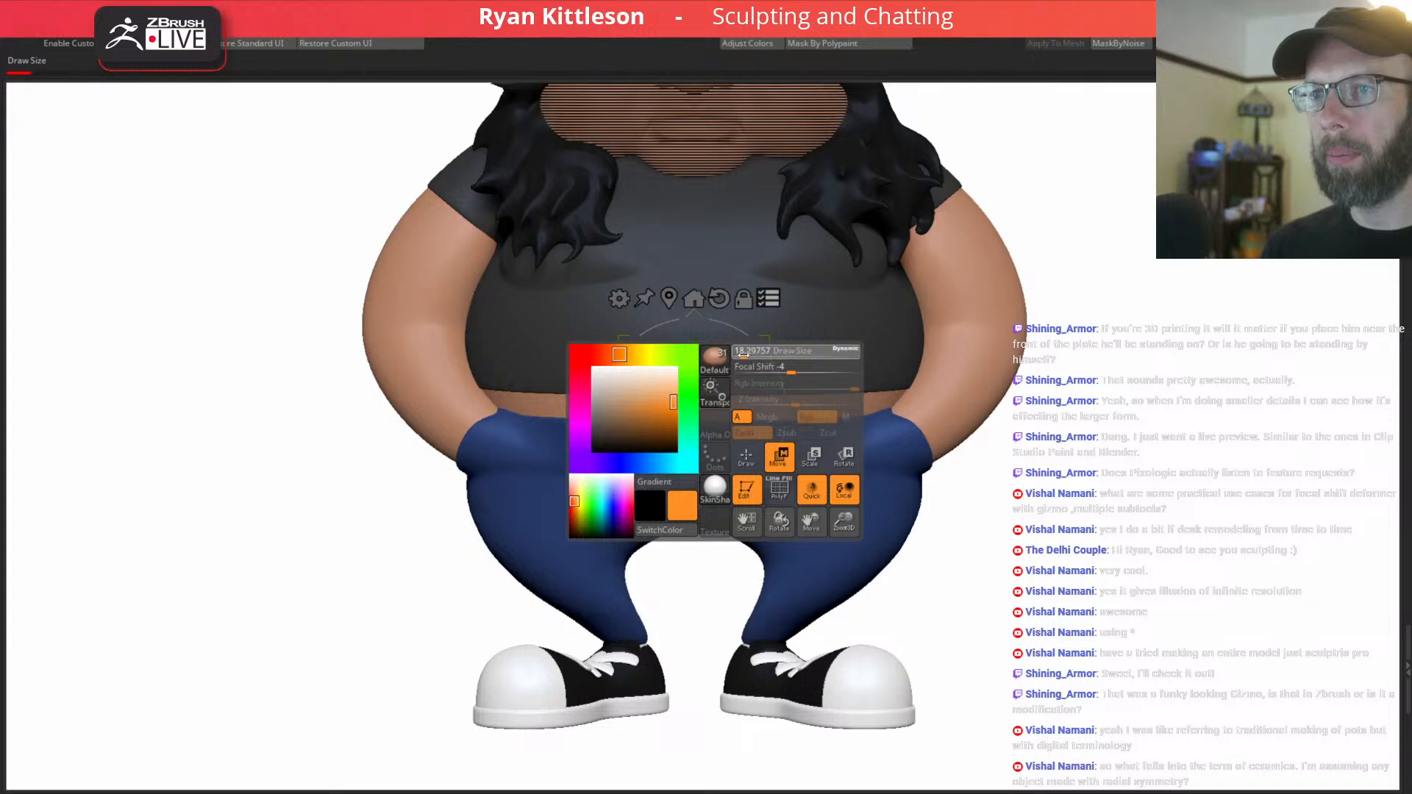
drag(695, 353, 688, 324)
alt+right_drag(913, 360, 903, 486)
drag(698, 388, 698, 585)
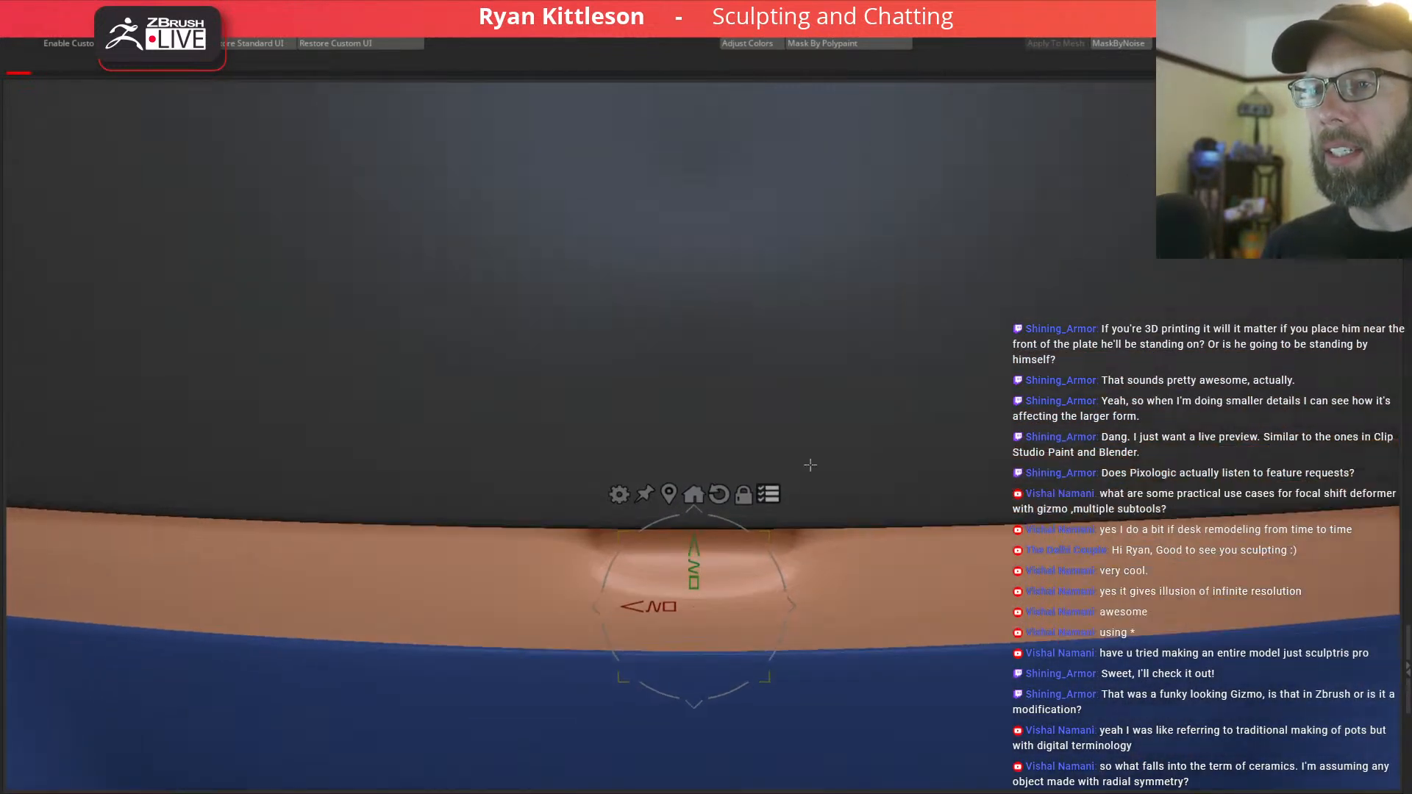
key(ctrl+z)
Set the focal shift to 96, try another gizmo move at the waist, and undo it.
alt+right_drag(743, 298, 666, 170)
alt+right_drag(933, 295, 709, 438)
key(space)
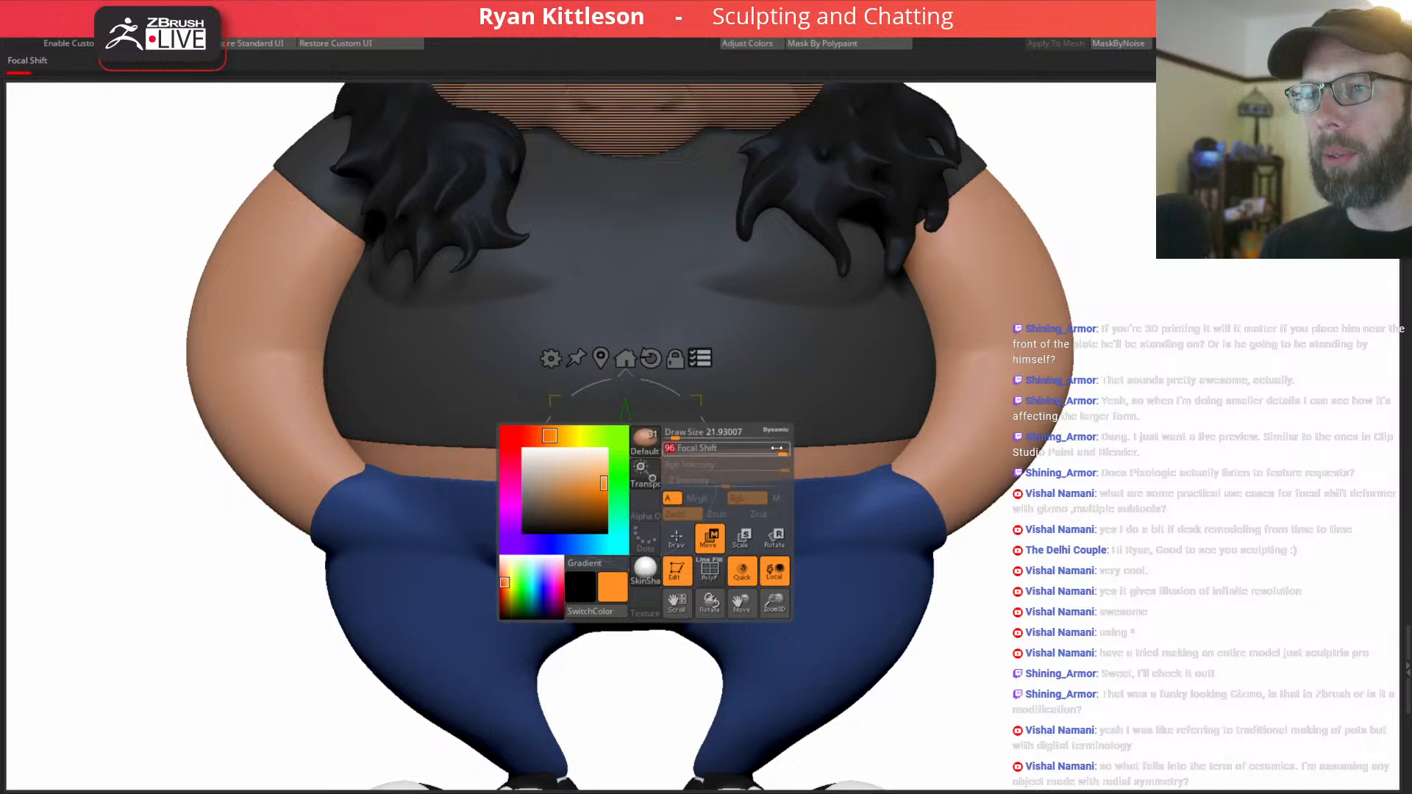
mouse_move(624, 458)
mouse_down()
mouse_move(624, 529)
mouse_move(636, 451)
mouse_move(635, 475)
mouse_up()
key(ctrl+z)
Lower the focal shift, turn off the multi-subtool selection and return to draw mode.
key(space)
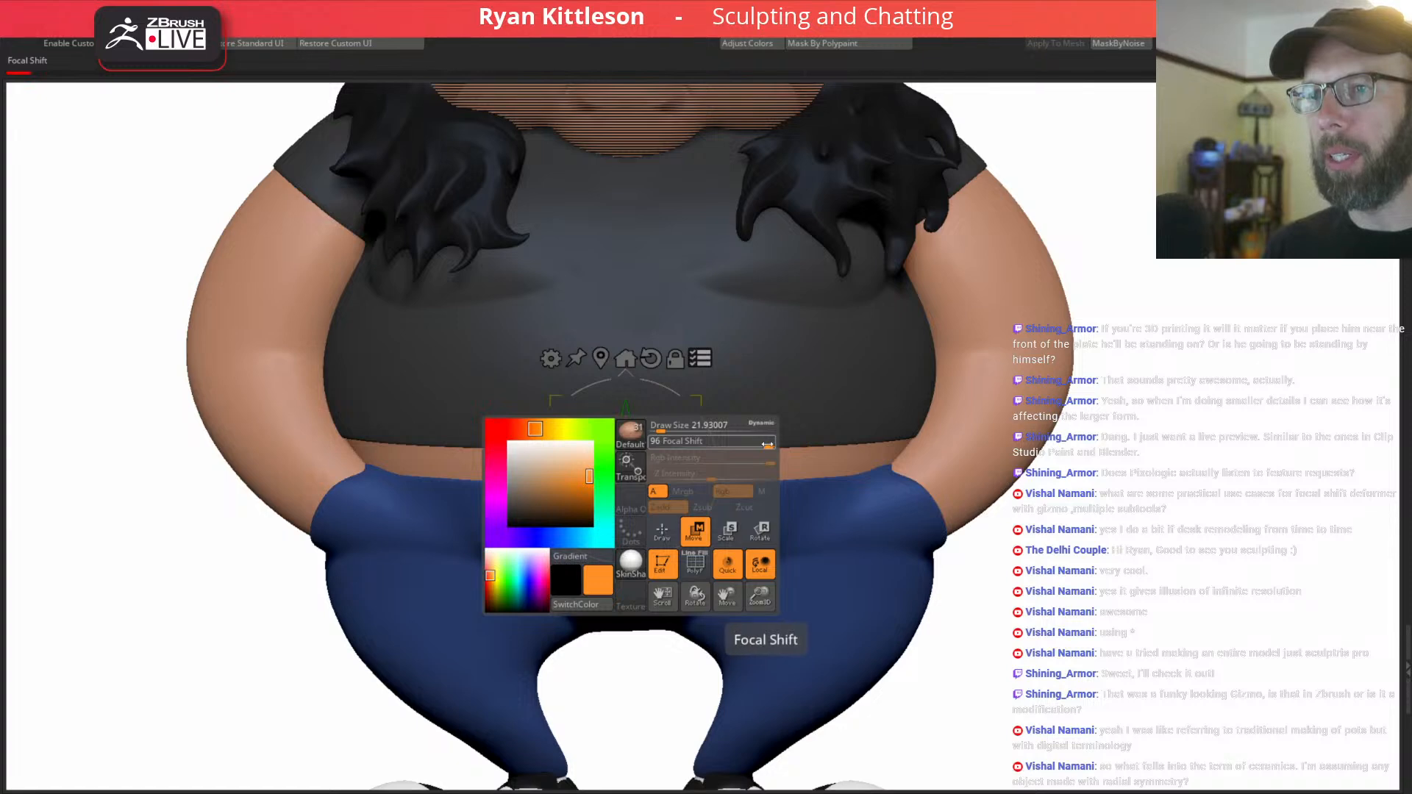
drag(767, 445, 726, 448)
click(700, 358)
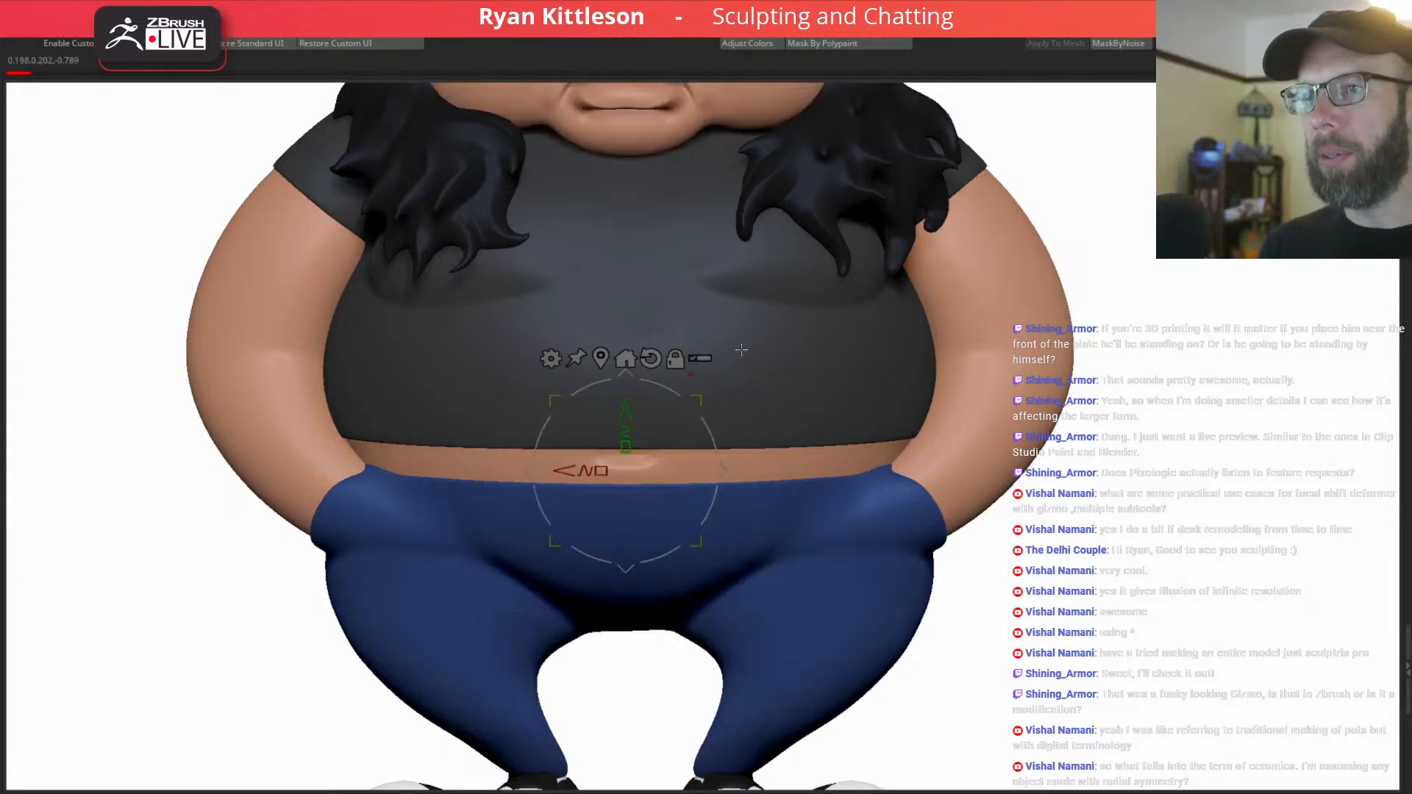
key(q)
right_drag(714, 444, 709, 414)
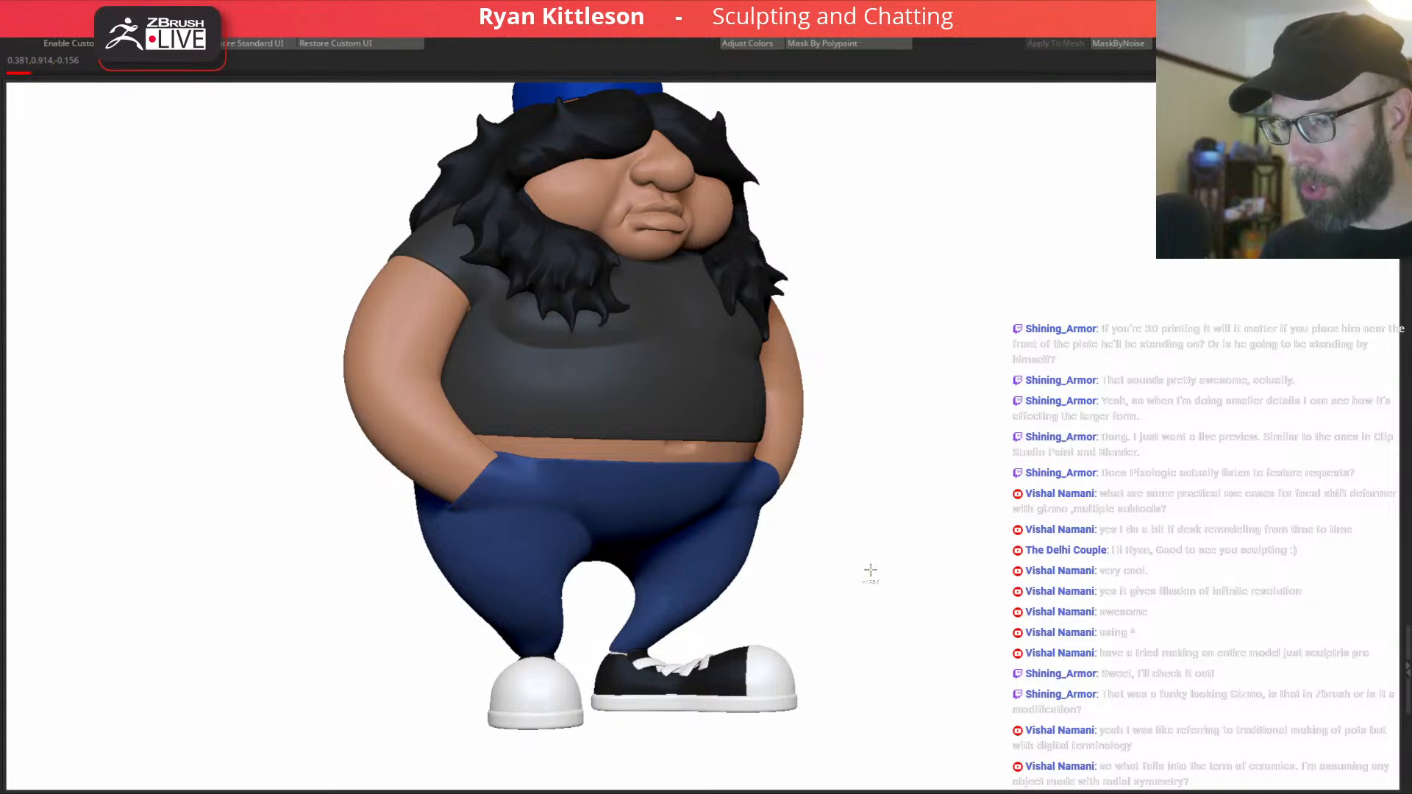
Save the tool as hoagie.ztl, replacing the existing file.
key(ctrl+s)
click(1238, 688)
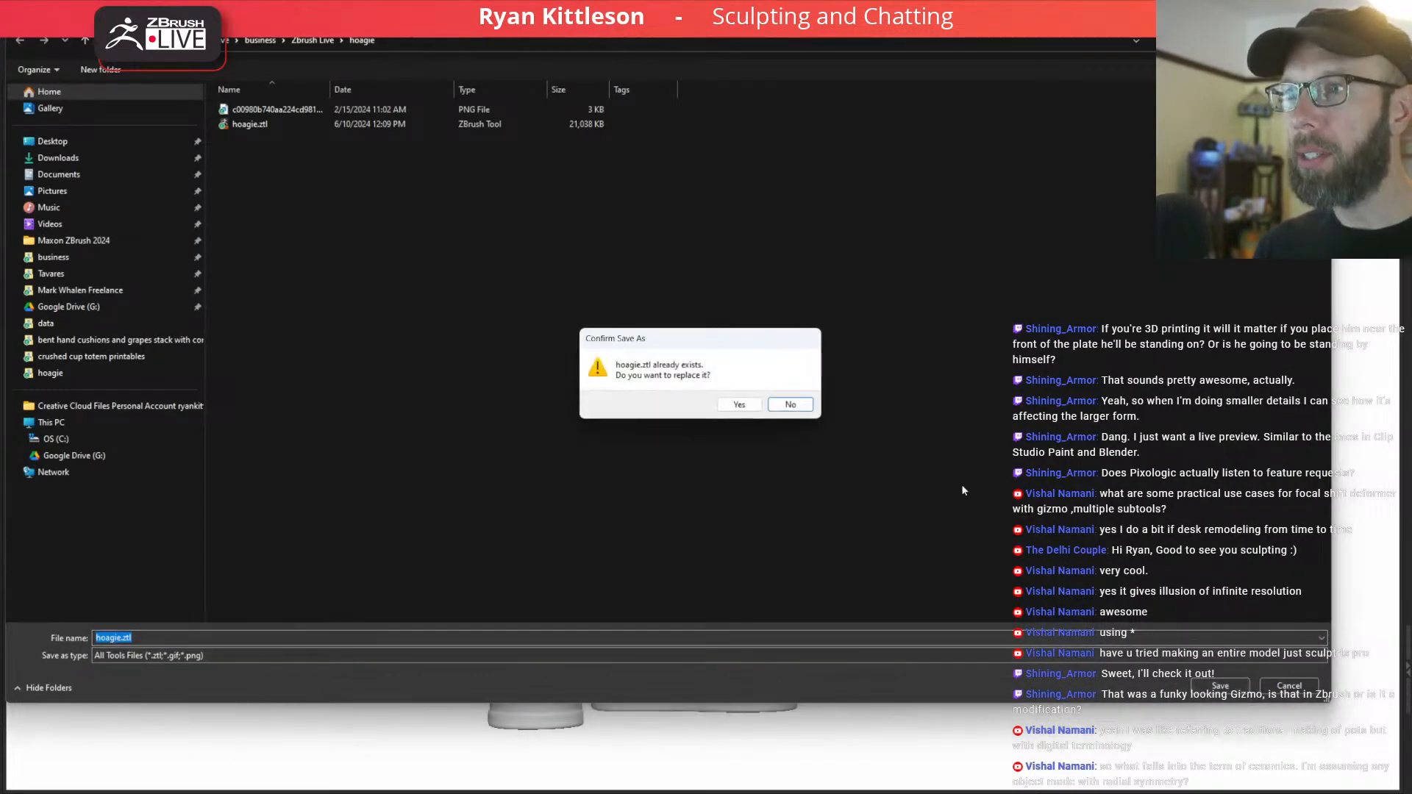
click(739, 406)
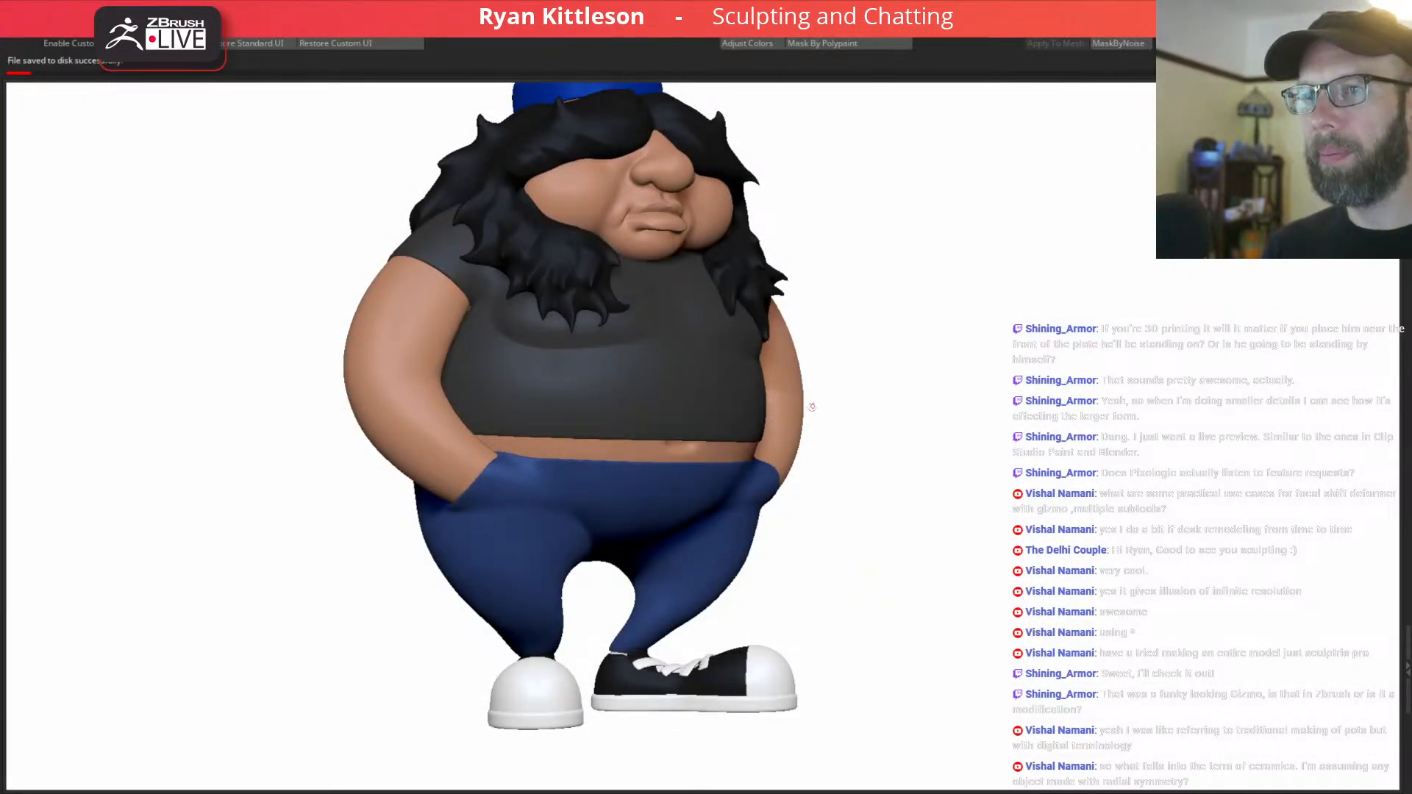
Combine the character's subtools into one low-resolution mesh, turn on local symmetry and return from the gizmo to draw mode.
drag(877, 394, 799, 405)
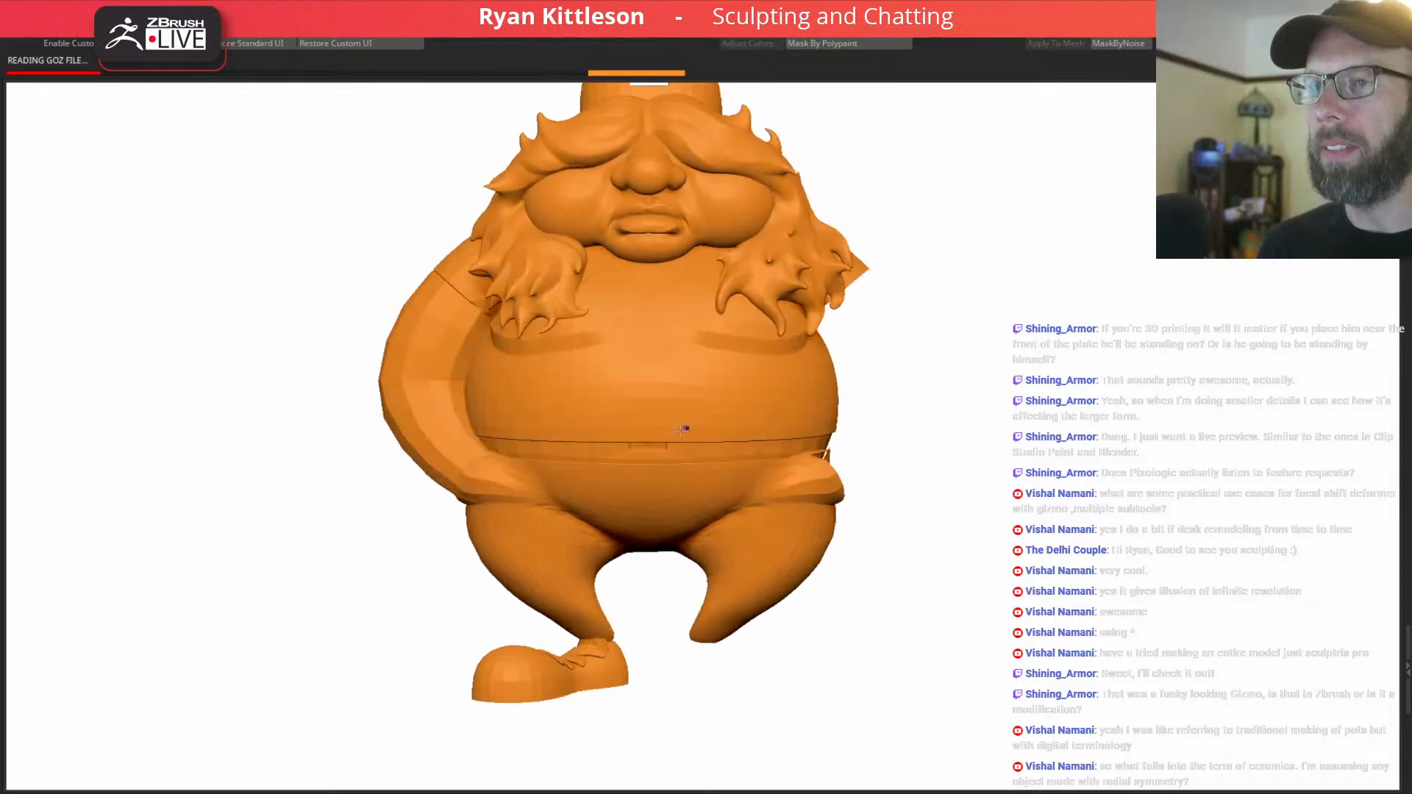
ctrl+right_drag(633, 428, 664, 480)
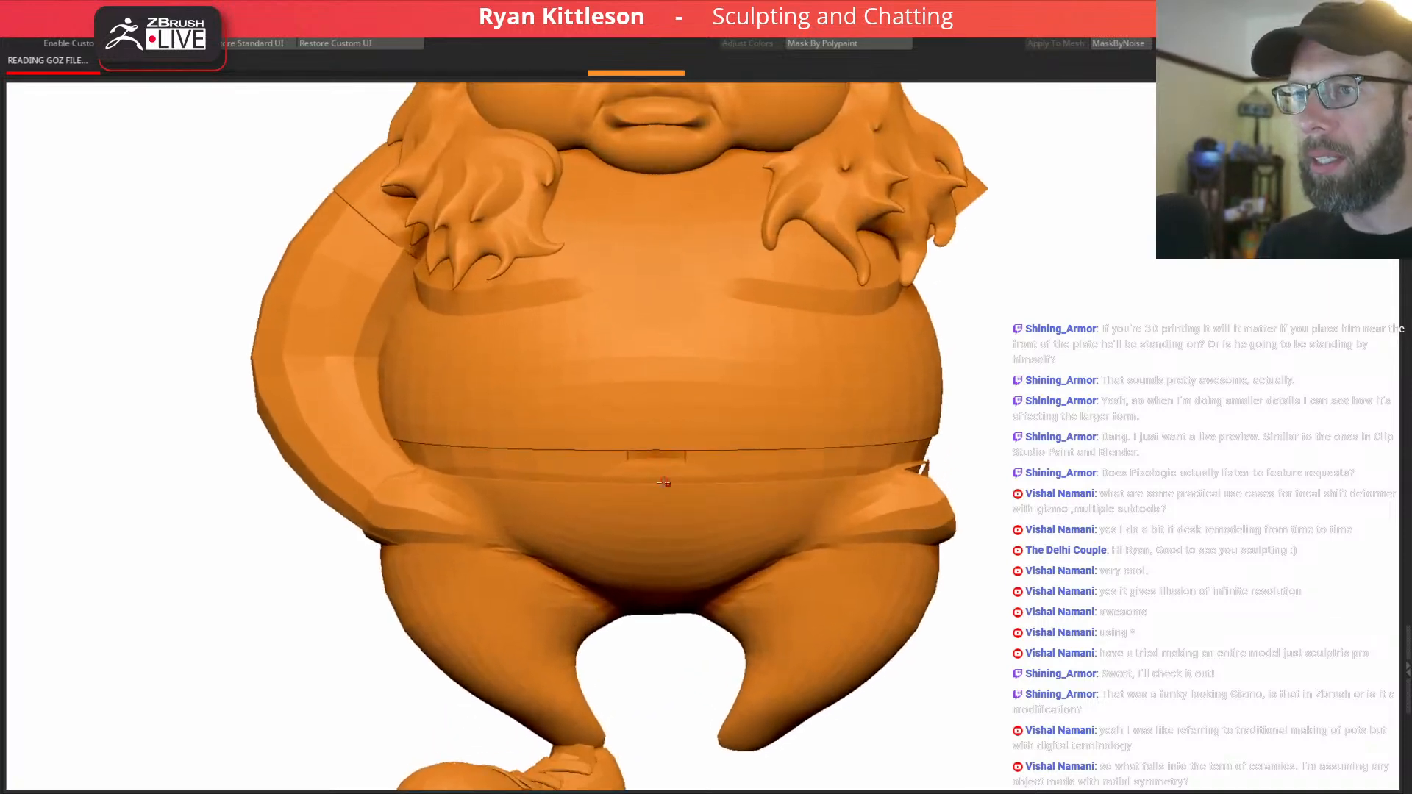
key(space)
drag(647, 455, 669, 457)
right_drag(655, 457, 648, 443)
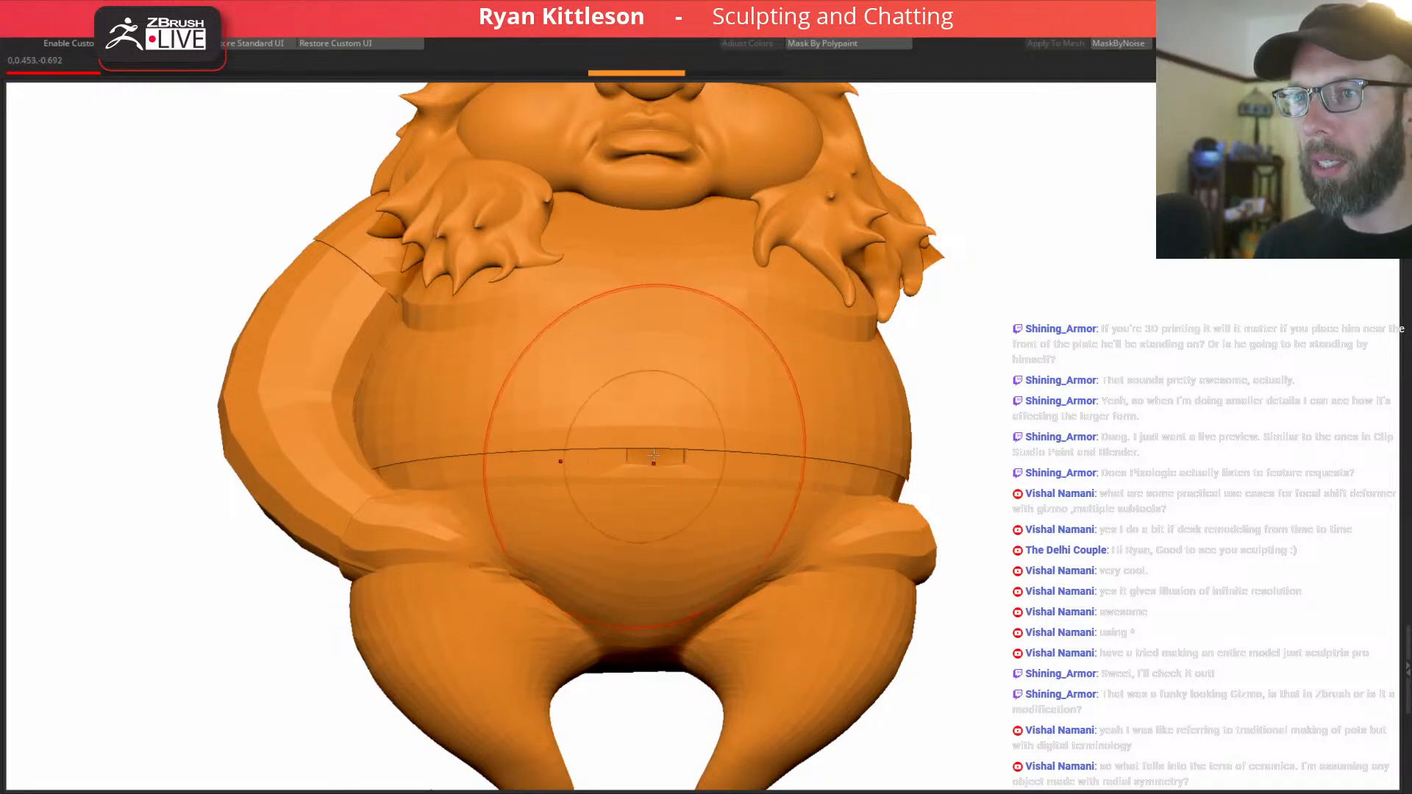
shift+right_drag(675, 449, 679, 451)
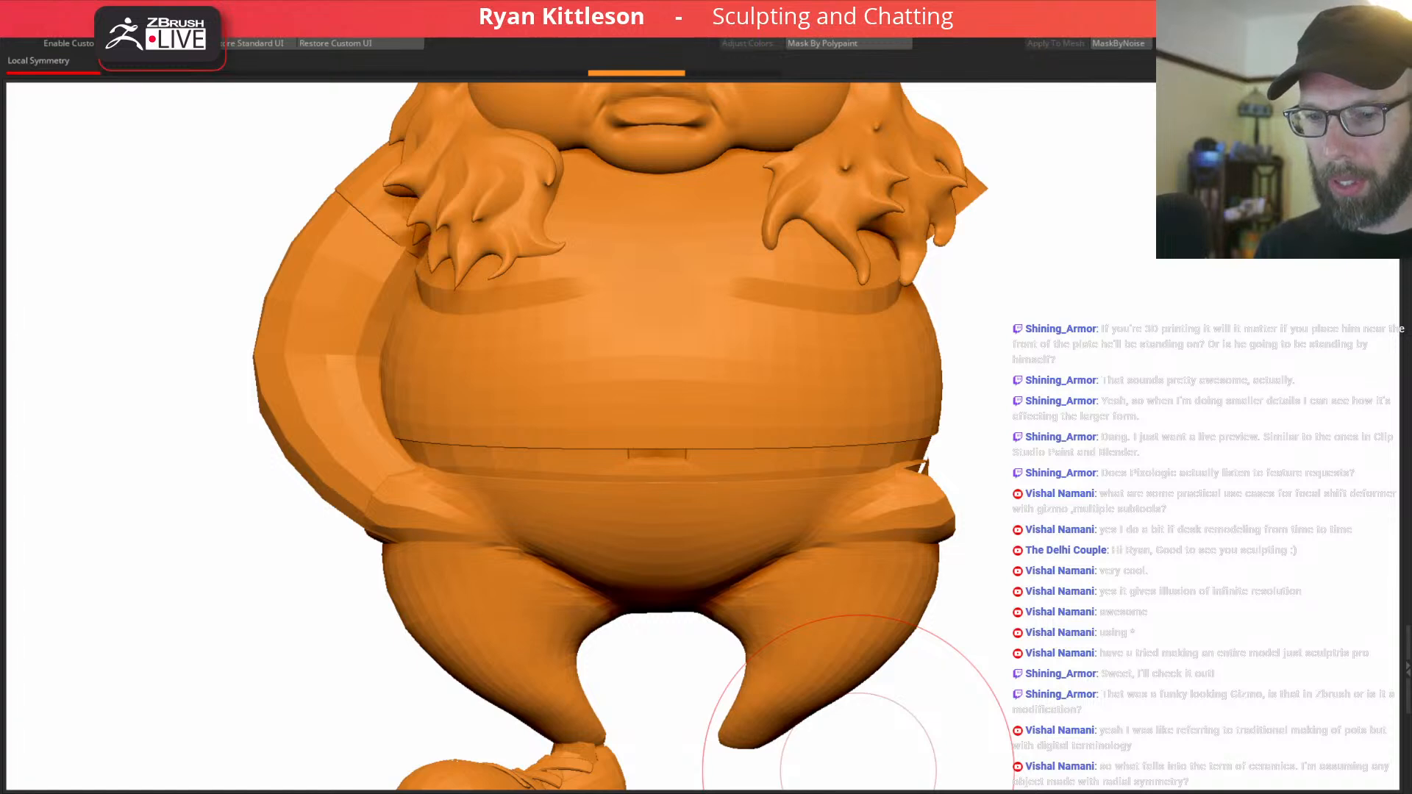
key(w)
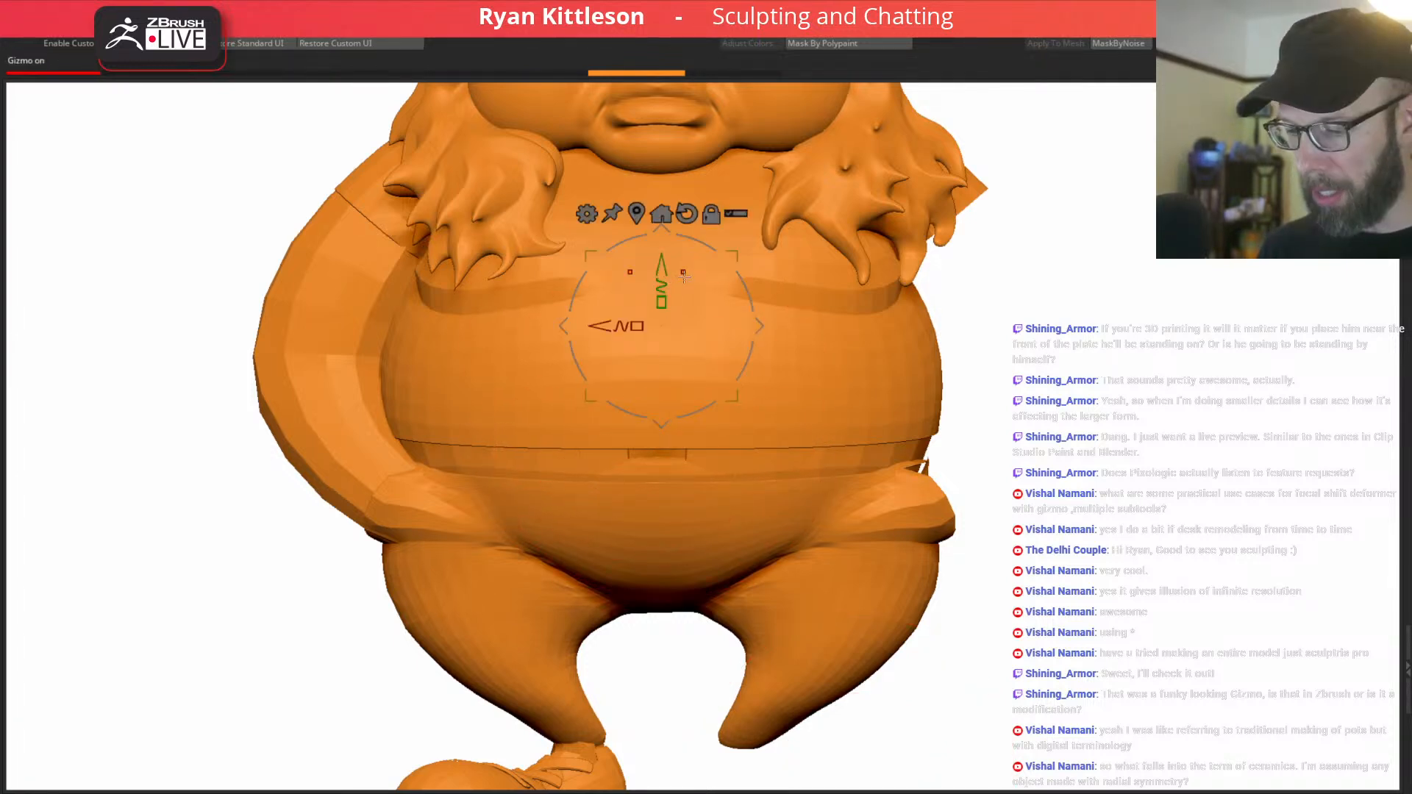
key(q)
Resize the brush, curve the front of the shirt hem downward symmetrically and transfer the change back to the subtools.
key(space)
mouse_move(654, 441)
mouse_down()
mouse_move(668, 442)
mouse_move(644, 456)
mouse_up()
key(space)
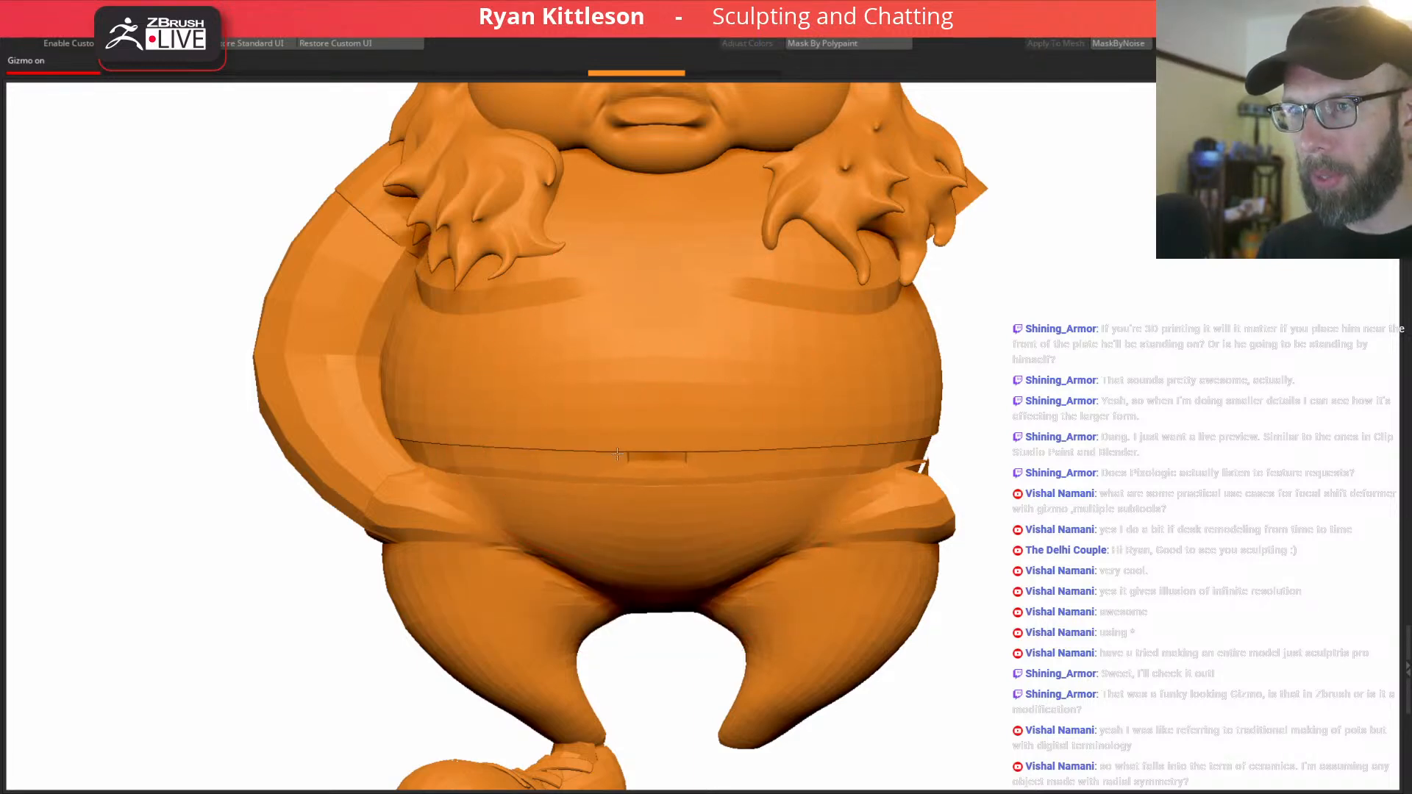
mouse_move(615, 456)
right_down()
mouse_move(709, 456)
mouse_move(600, 463)
right_up()
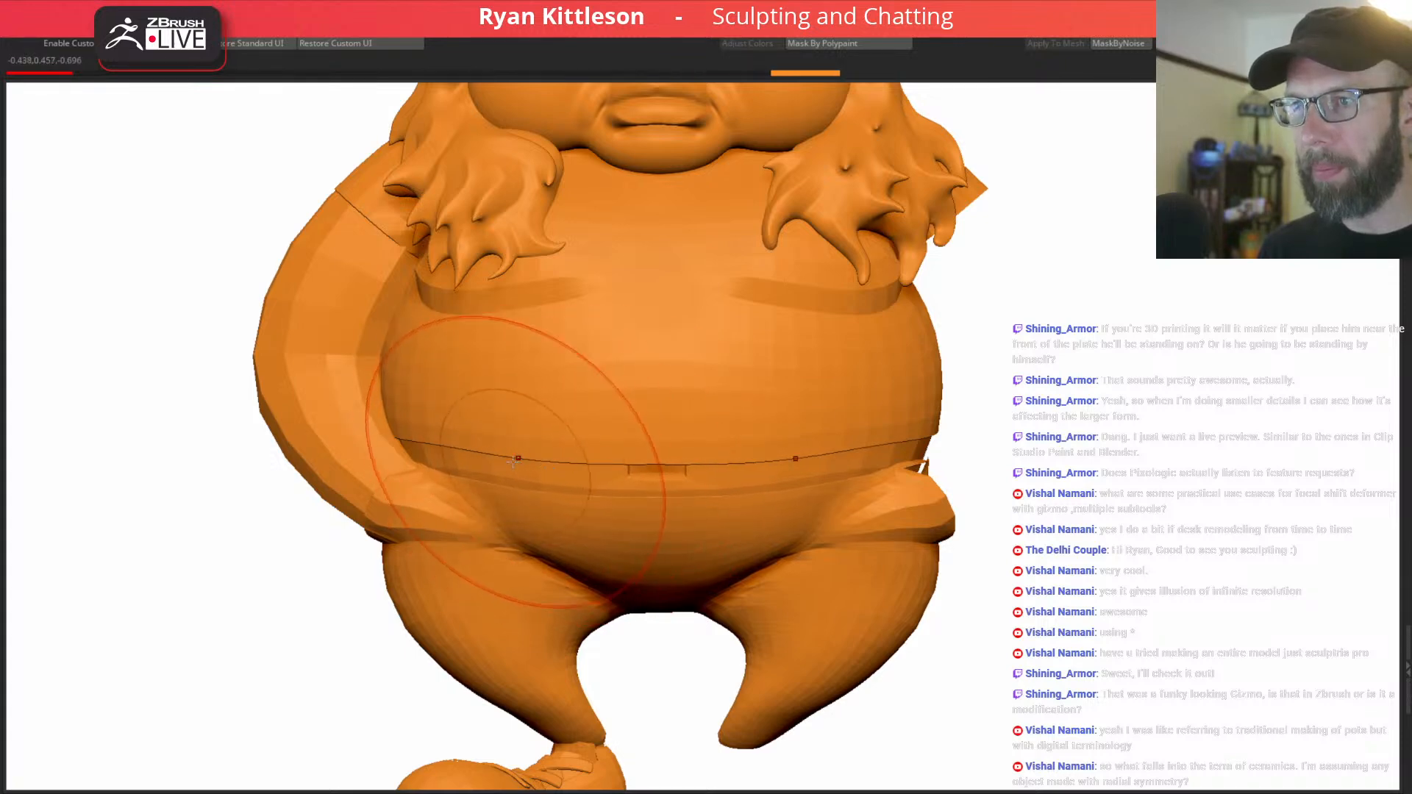
mouse_move(650, 494)
right_down()
mouse_move(785, 470)
mouse_move(755, 461)
mouse_move(680, 478)
right_up()
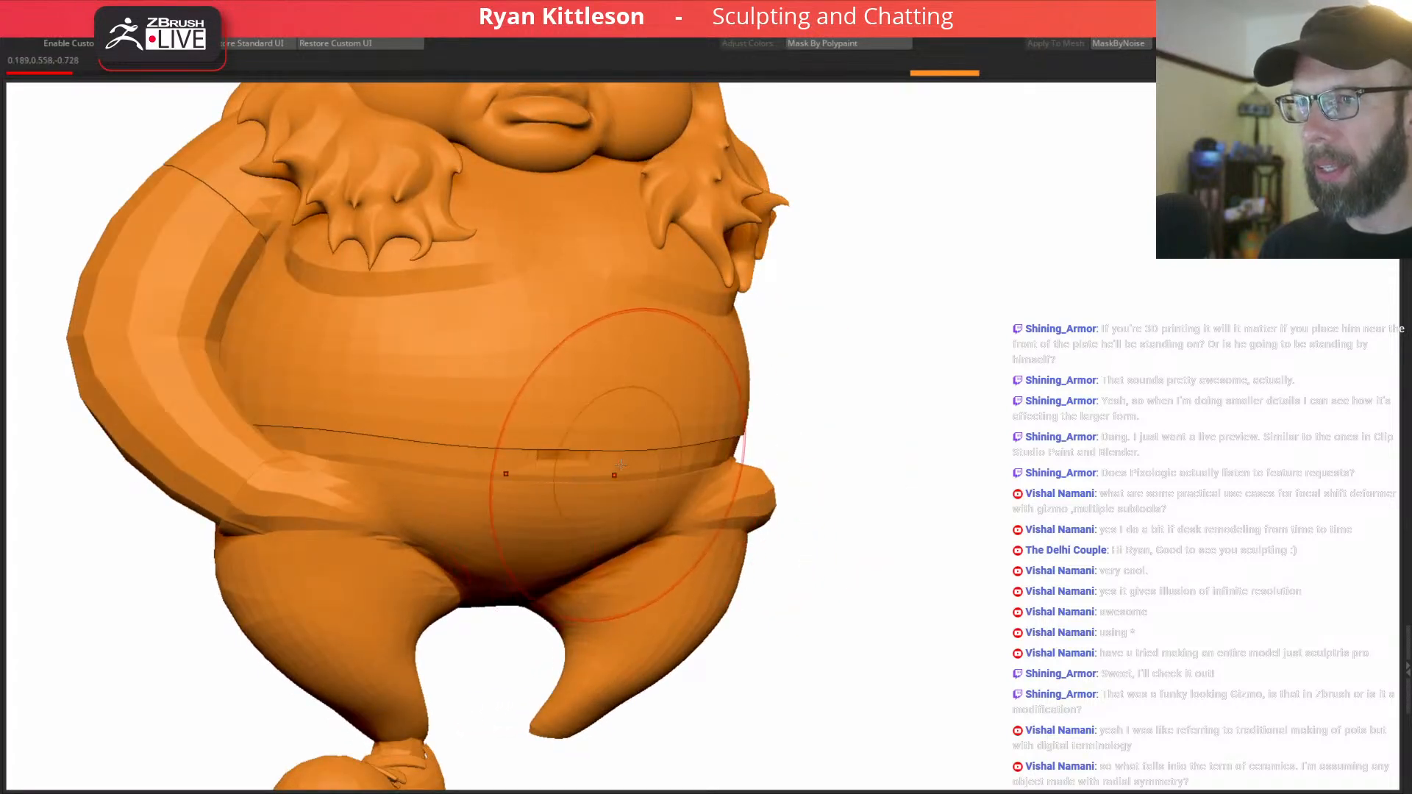
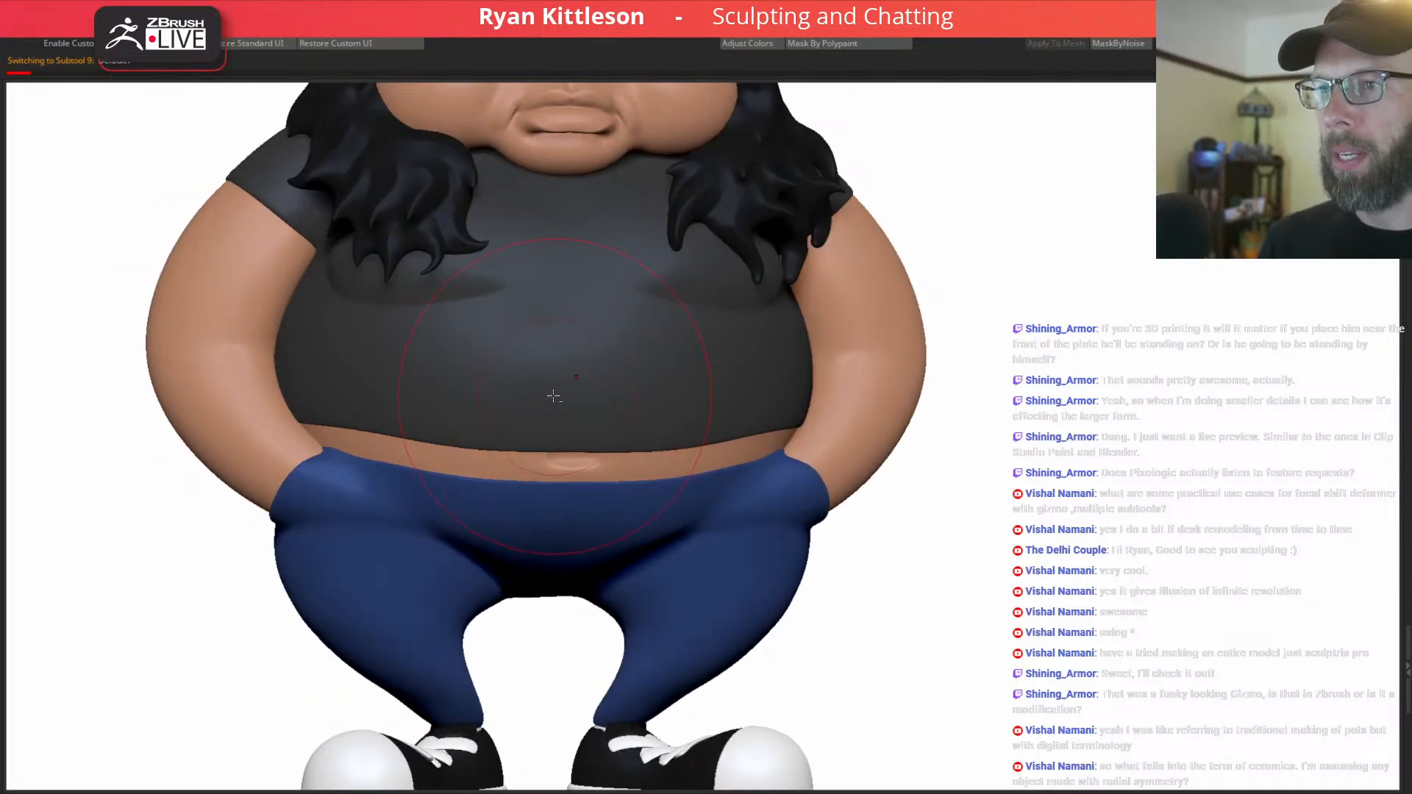
Shrink the draw size over the belly and compare the shirt hem and waist with the pixel-art reference image.
key(space)
drag(579, 424, 557, 422)
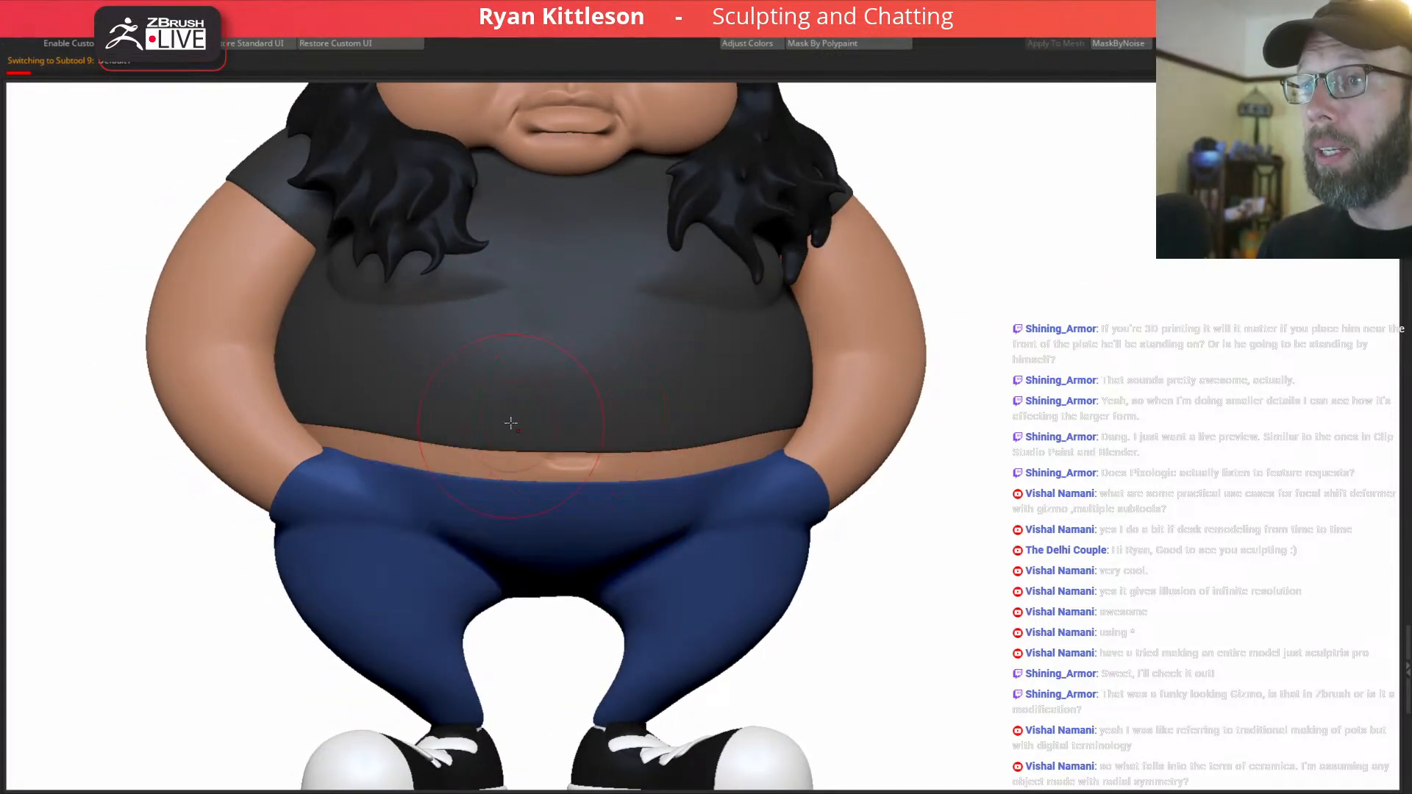
right_drag(511, 422, 529, 412)
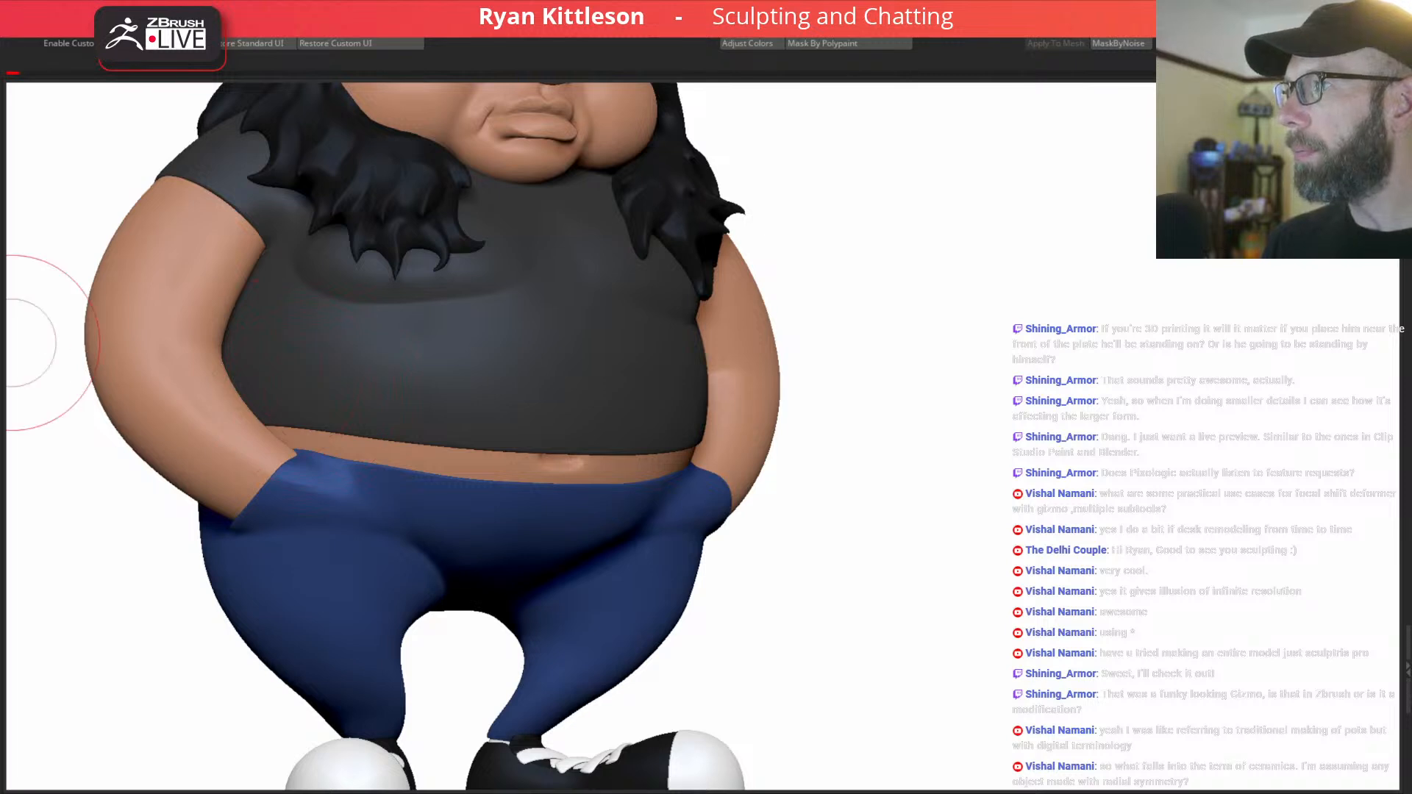
drag(0, 139, 665, 89)
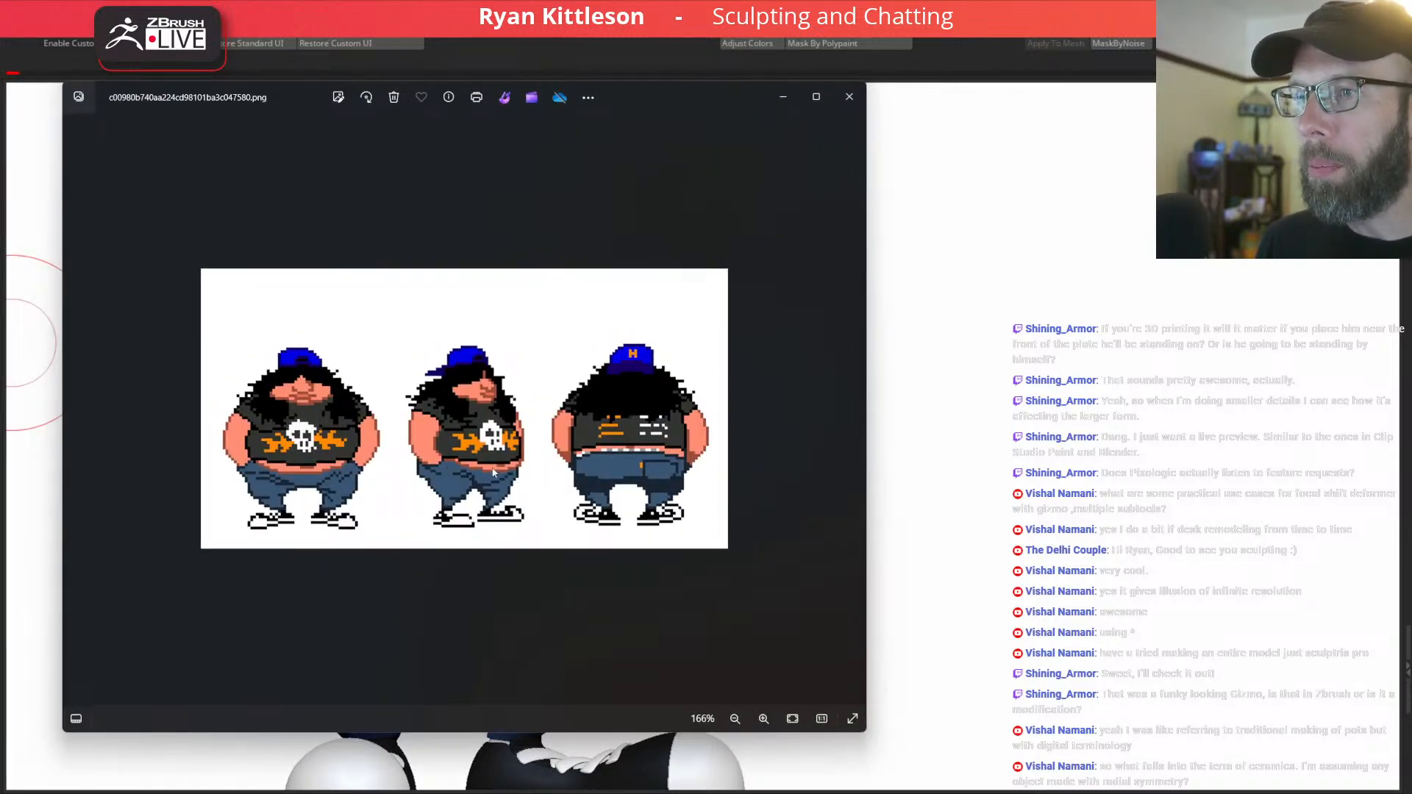
drag(660, 111, 0, 147)
Select the pants and pull the waistband upward beside the pocket opening with a smaller brush.
right_drag(490, 386, 401, 422)
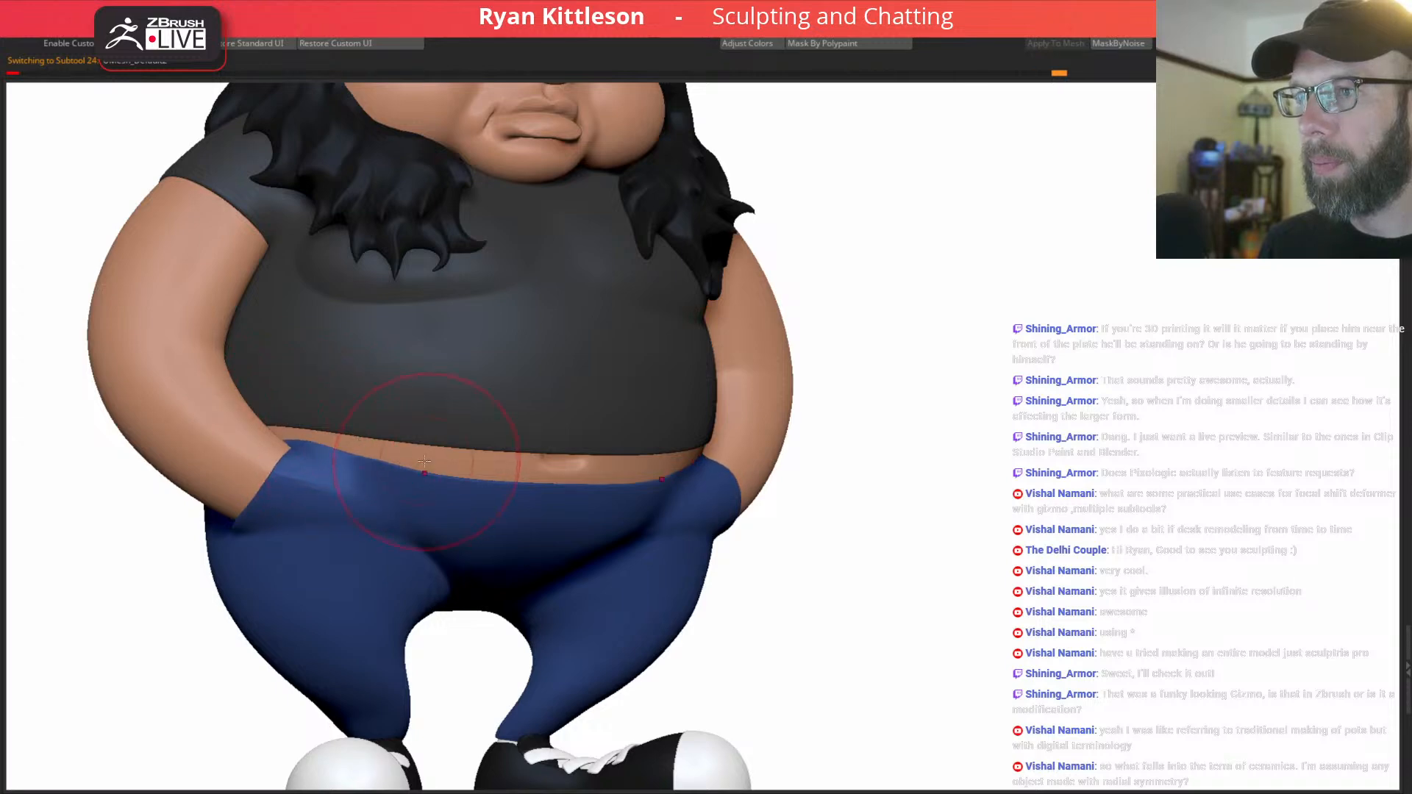
key(bracketleft)
key(bracketleft)
key(bracketleft)
key(bracketleft)
mouse_move(344, 452)
alt+right_down()
mouse_move(366, 492)
mouse_move(344, 466)
alt+right_up()
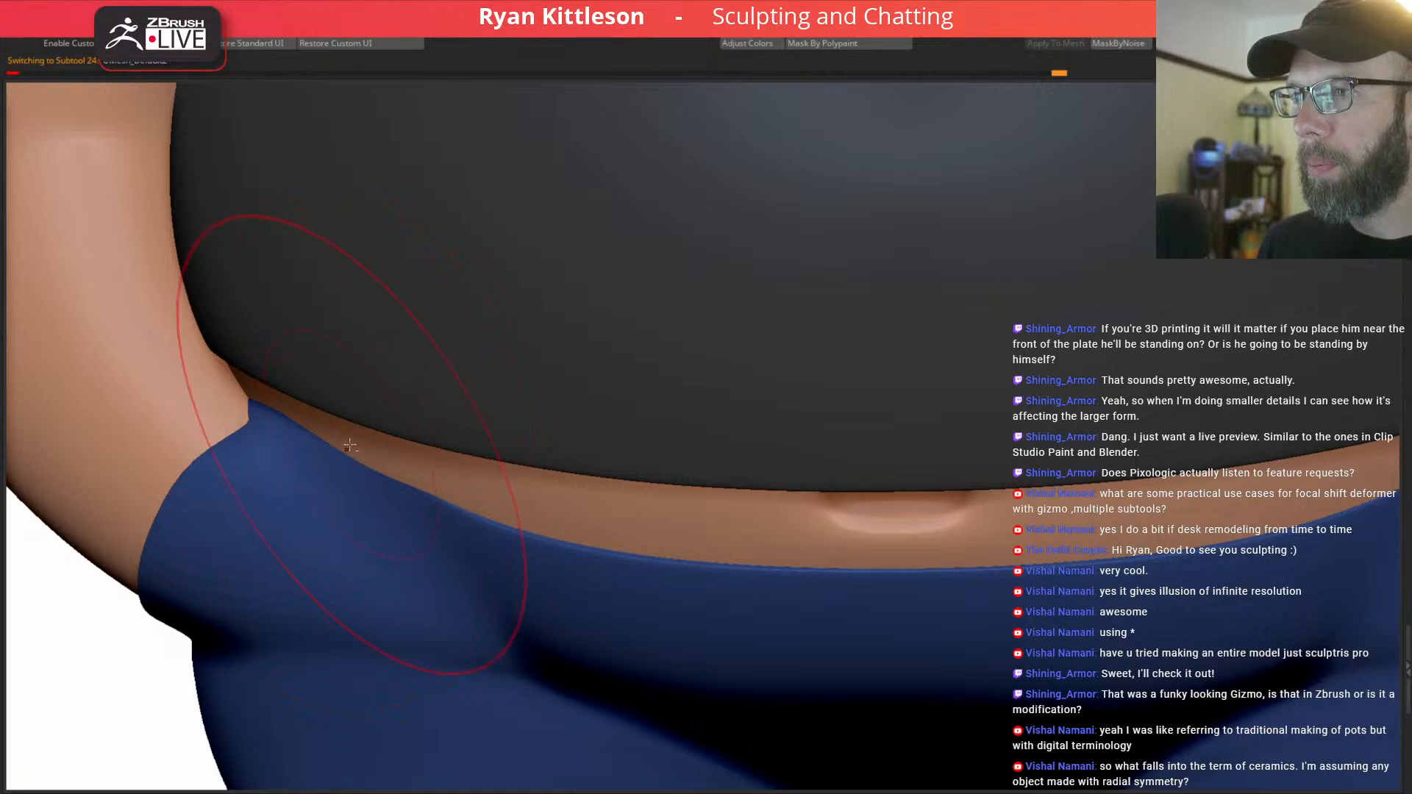
drag(308, 405, 304, 398)
mouse_move(309, 451)
right_down()
mouse_move(371, 403)
mouse_move(259, 367)
right_up()
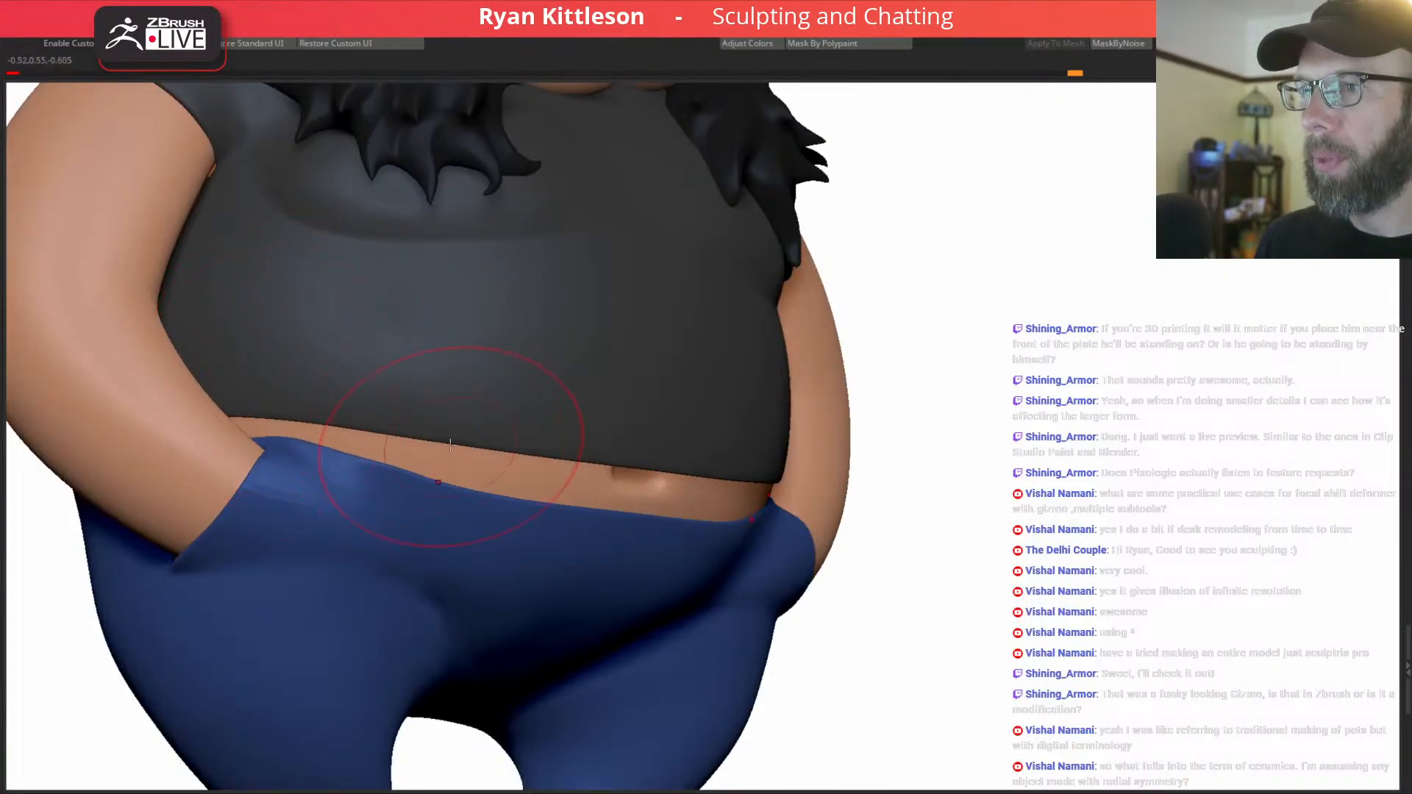
key(space)
drag(454, 471, 435, 470)
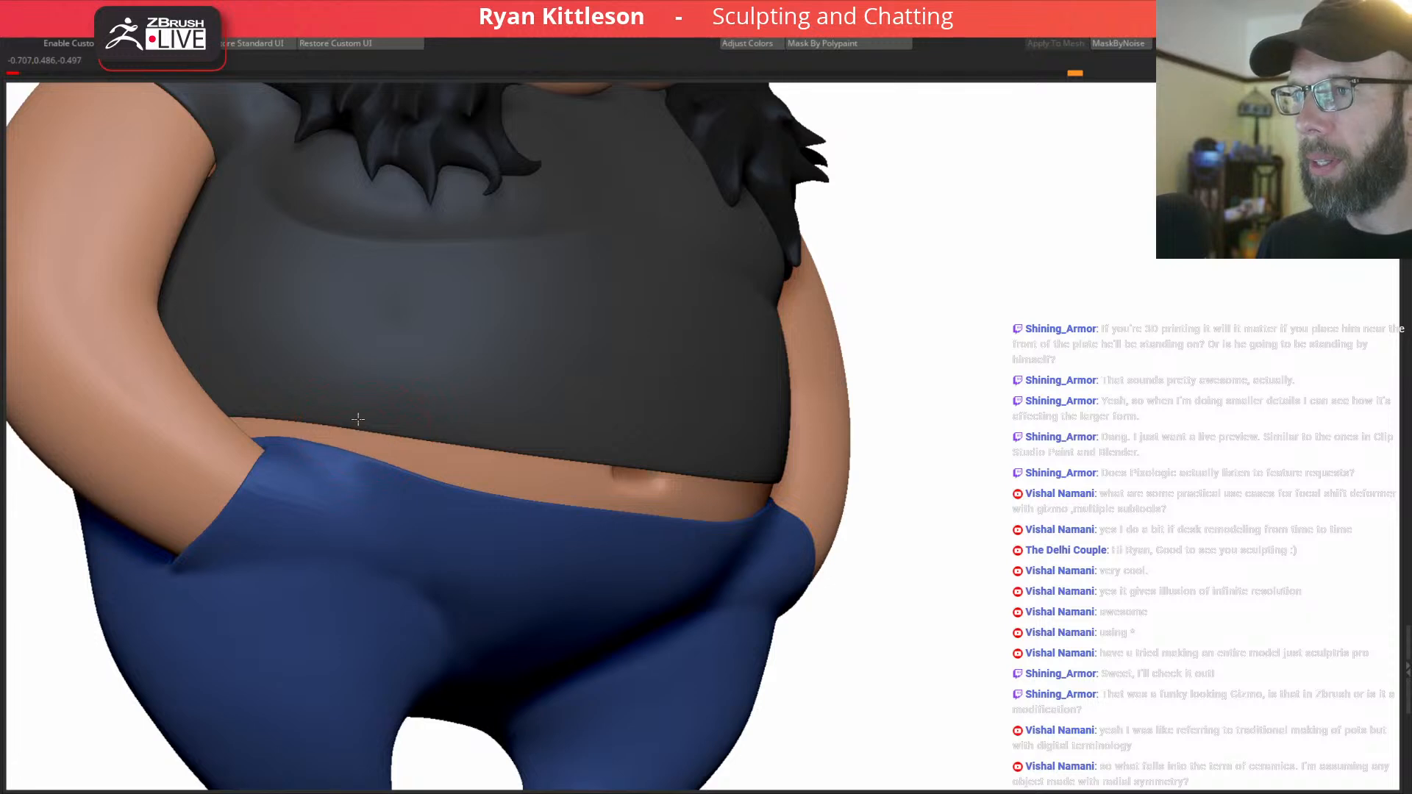
Raise the waistband above the pocket opening, checking the pants with the other subtools isolated or see-through.
mouse_move(249, 423)
right_down()
mouse_move(193, 437)
mouse_move(243, 410)
right_up()
key(alt+s)
ctrl+right_drag(412, 428, 375, 442)
drag(372, 438, 368, 402)
key(alt+s)
mouse_move(386, 412)
right_down()
mouse_move(309, 412)
mouse_move(382, 417)
right_up()
key(alt+s)
key(alt+s)
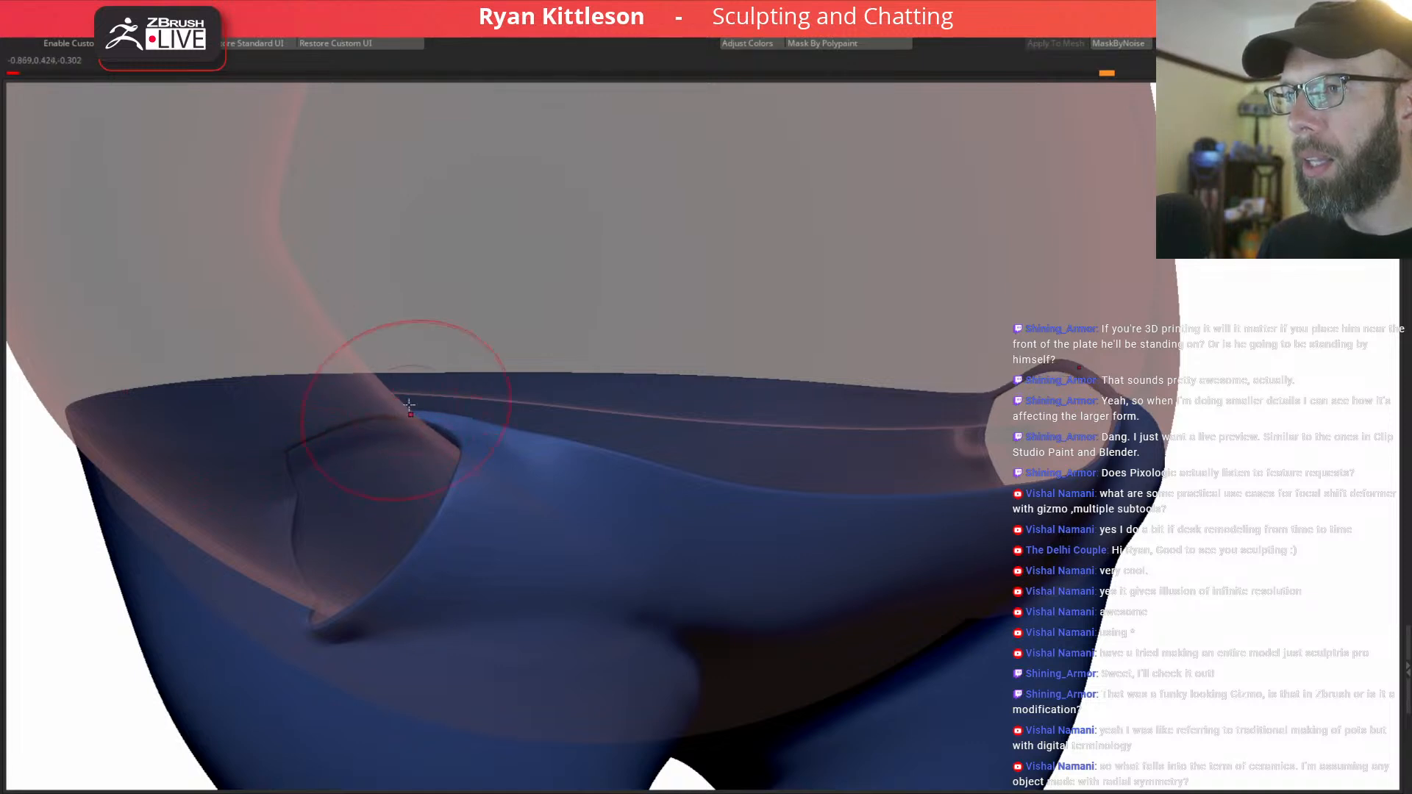
Isolate the pants, mask them while leaving the waistband's edge free, and bring the other subtools back.
key(alt+s)
right_drag(453, 369, 444, 365)
right_drag(176, 444, 175, 437)
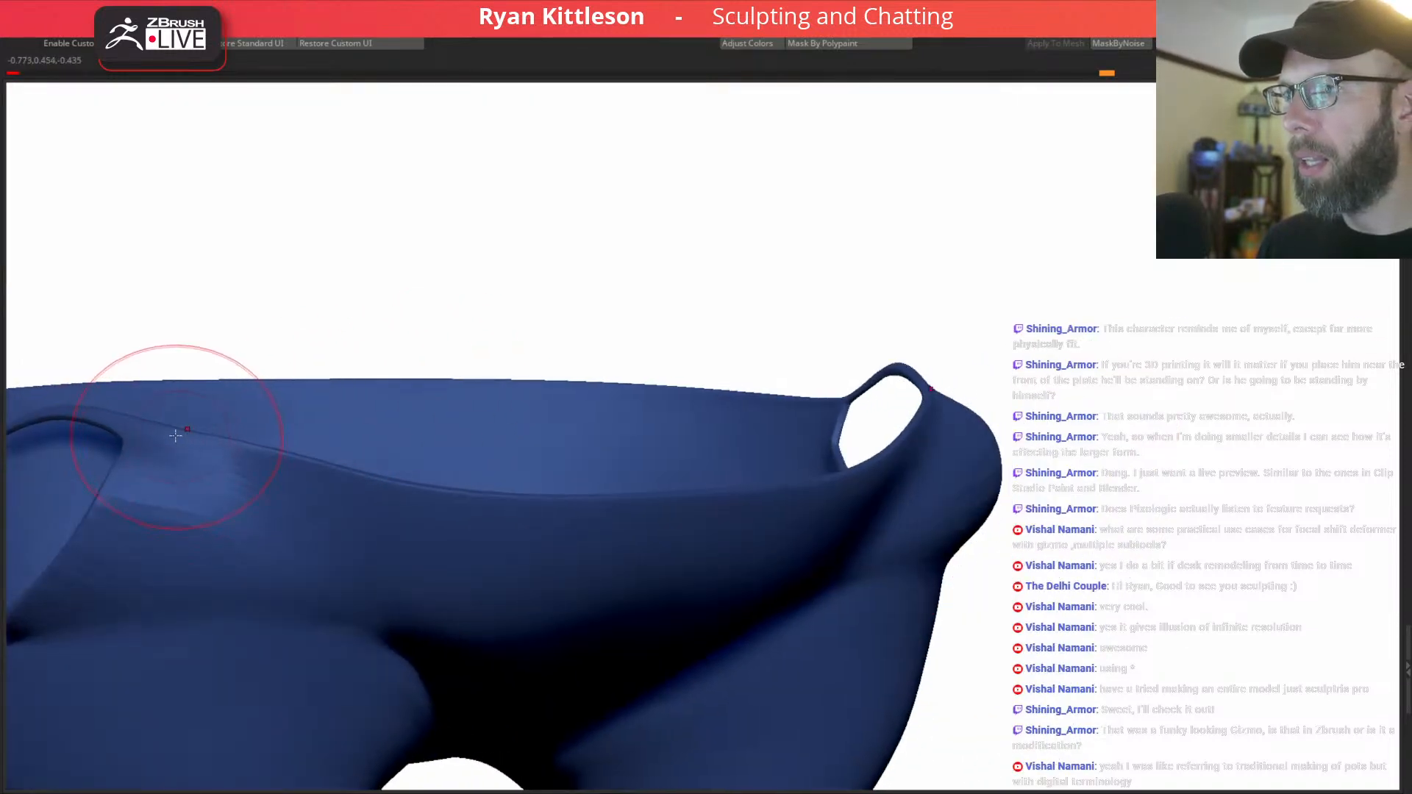
ctrl+click(176, 439)
ctrl+click(314, 287)
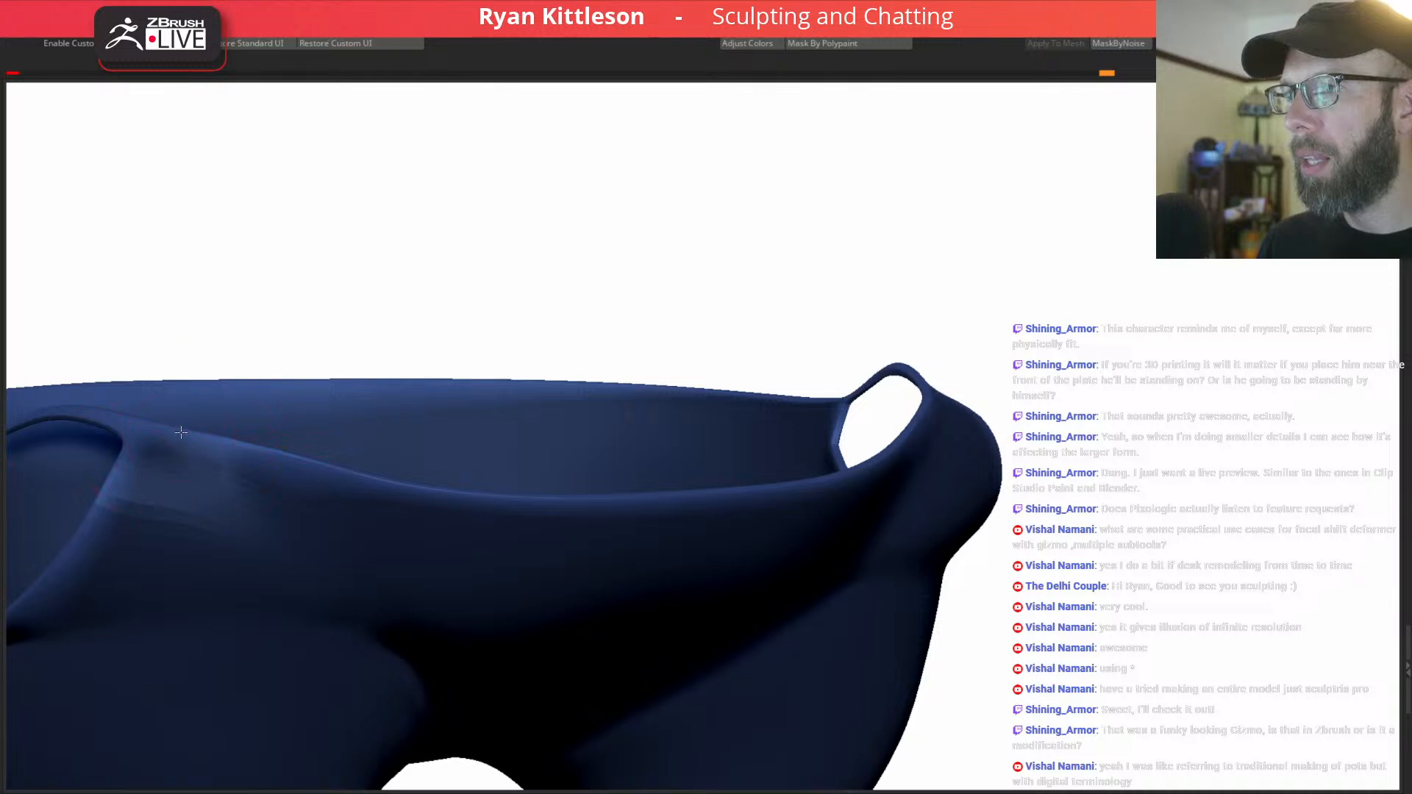
key(alt+s)
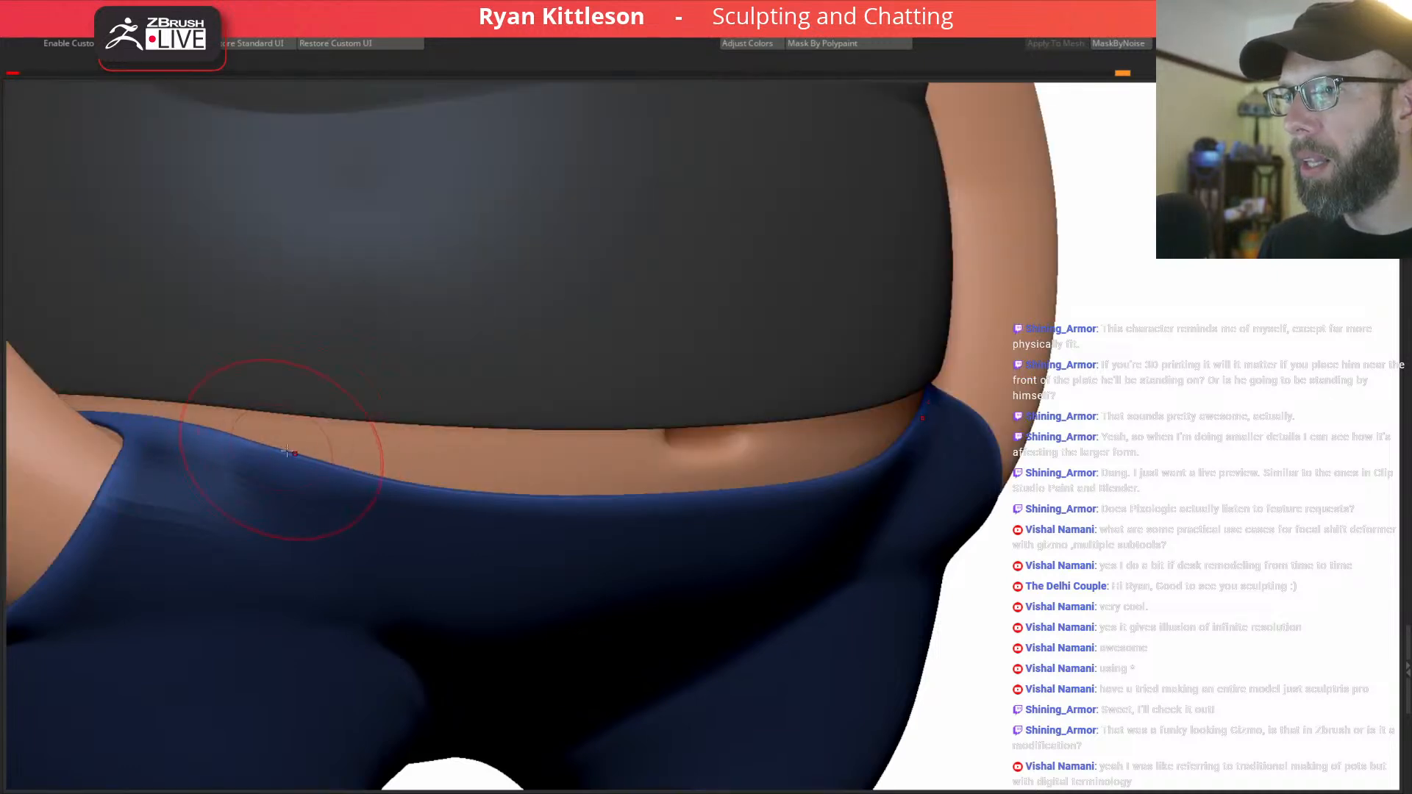
Adjust the draw size and nudge the unmasked front waistband upward between the pocket and the navel.
mouse_move(325, 442)
ctrl+right_down()
mouse_move(347, 404)
mouse_move(488, 341)
mouse_move(526, 356)
ctrl+right_up()
key(space)
drag(439, 374, 448, 373)
ctrl+right_drag(445, 373, 515, 373)
drag(543, 368, 545, 360)
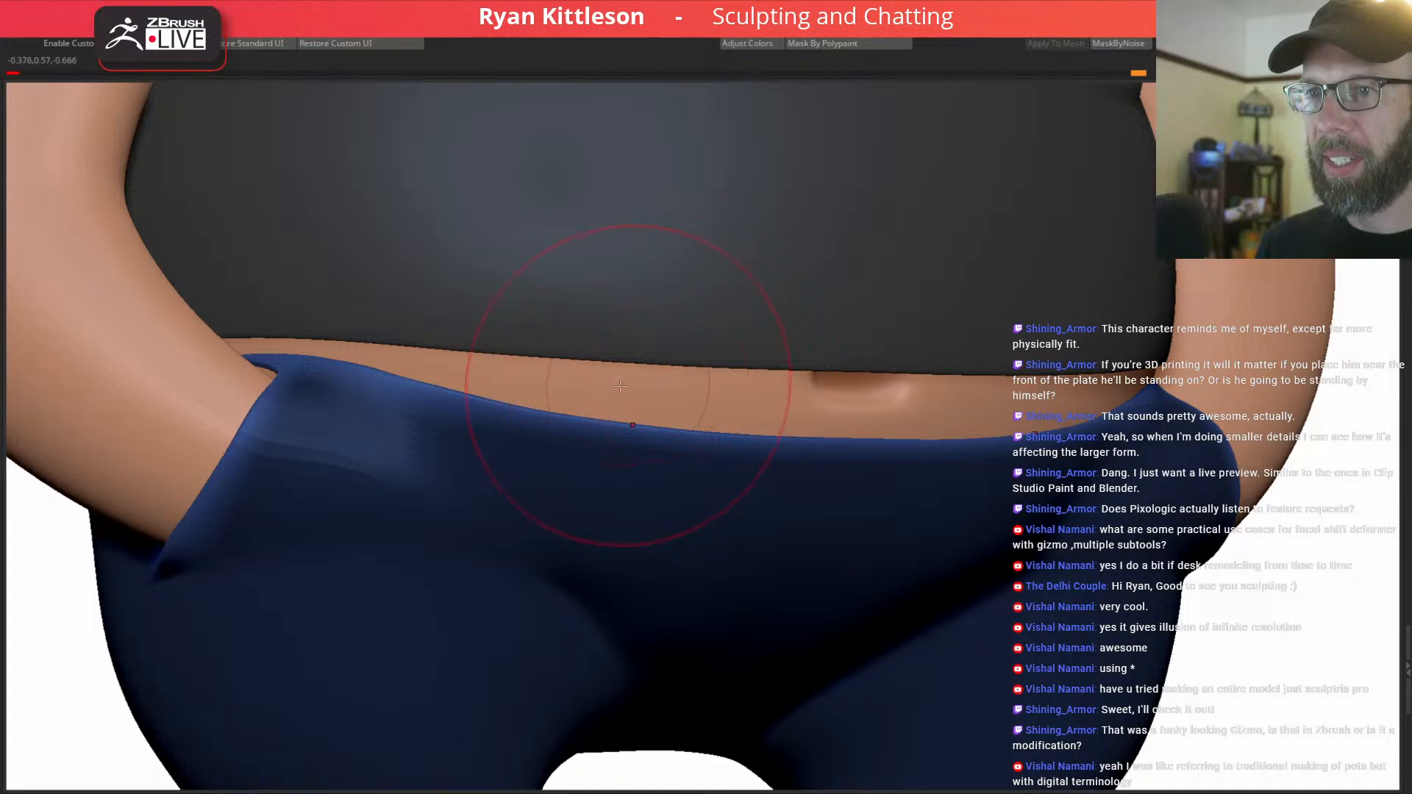
Isolate the pants and pull the waistband upward at the hip beside the pocket opening.
right_drag(332, 307, 246, 314)
key(alt+s)
key(alt+s)
key(alt+s)
right_drag(153, 358, 188, 369)
drag(180, 361, 175, 328)
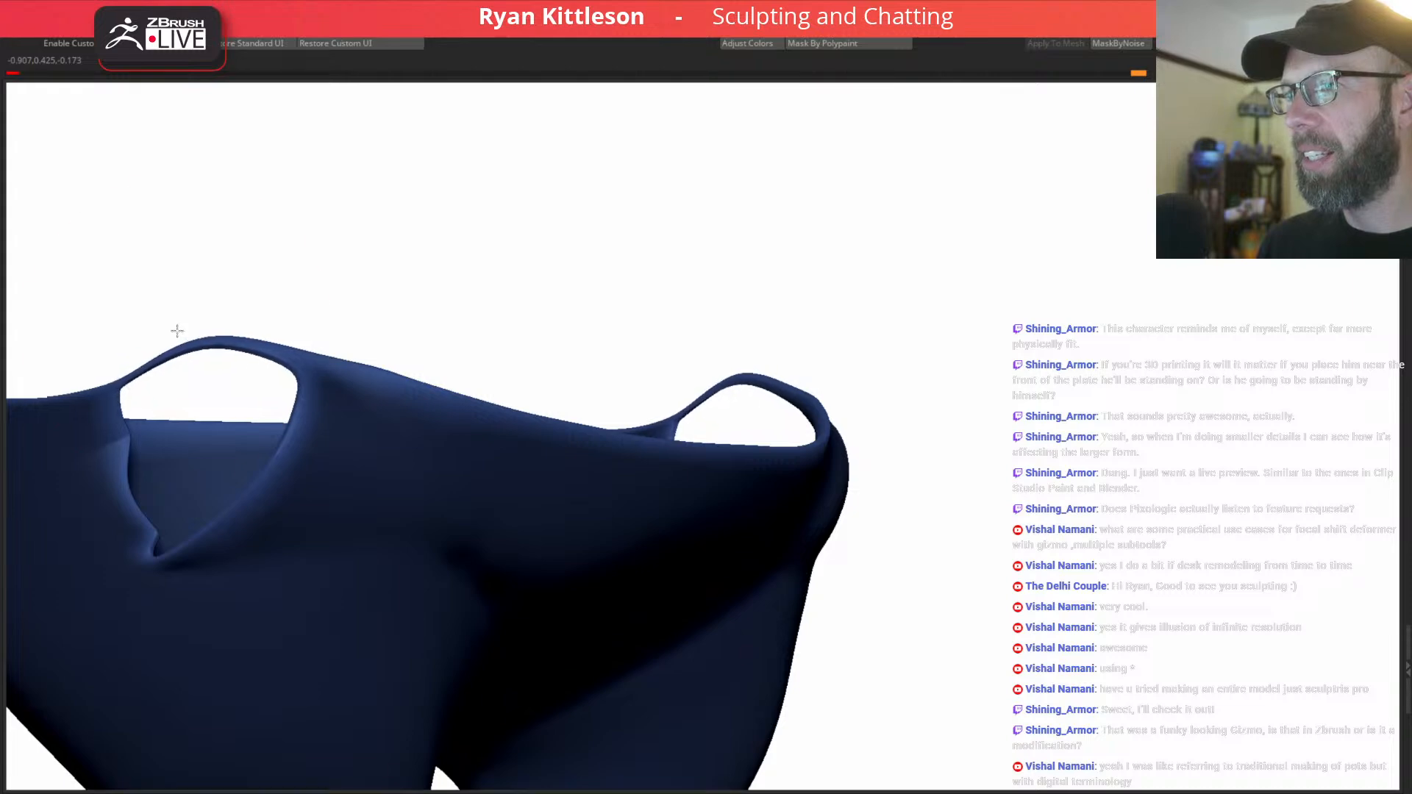
Examine the polygroups and edge loop along the waistband near the pocket with the polyframe shown.
key(alt+s)
mouse_move(218, 330)
right_down()
mouse_move(175, 353)
mouse_move(479, 371)
right_up()
key(alt+s)
key(shift+f)
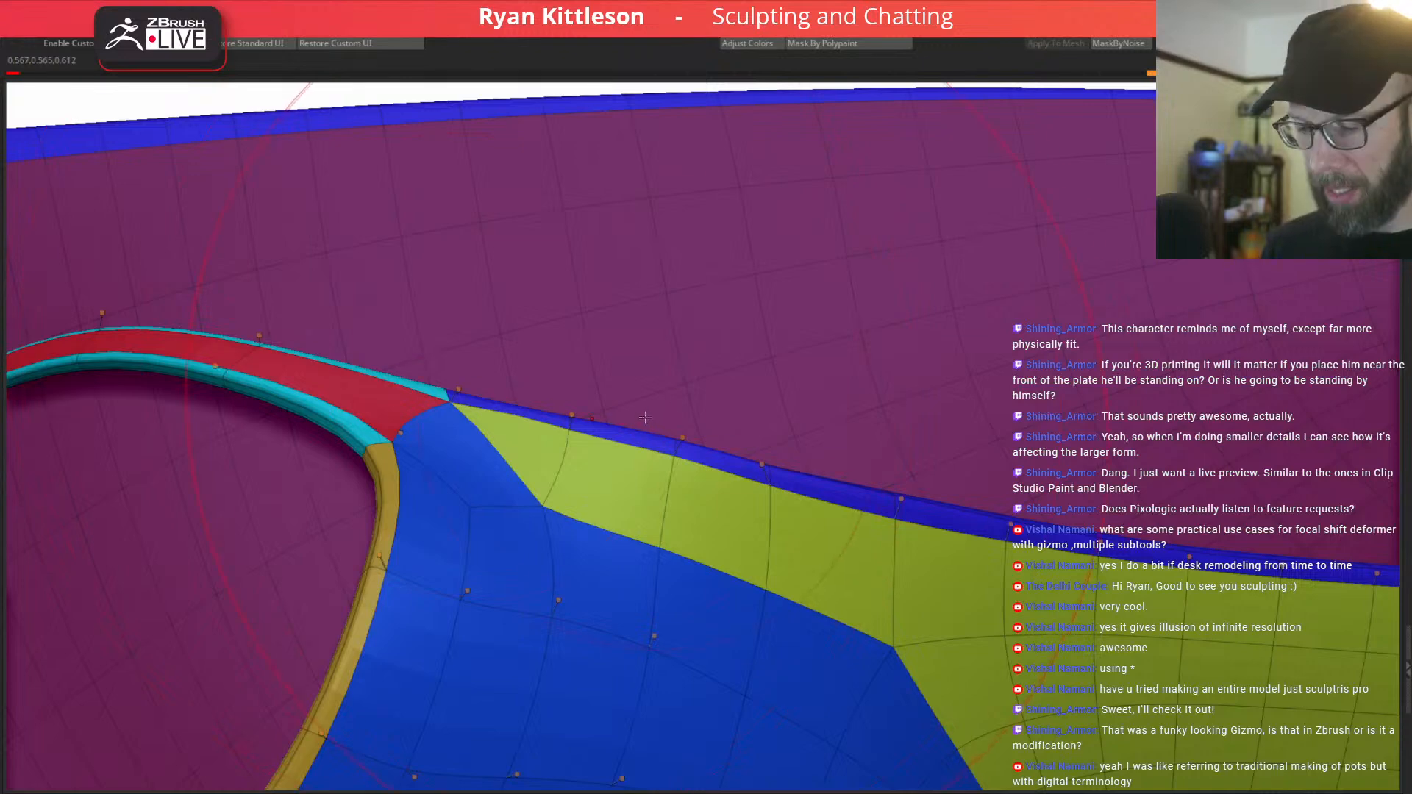
key(shift+f)
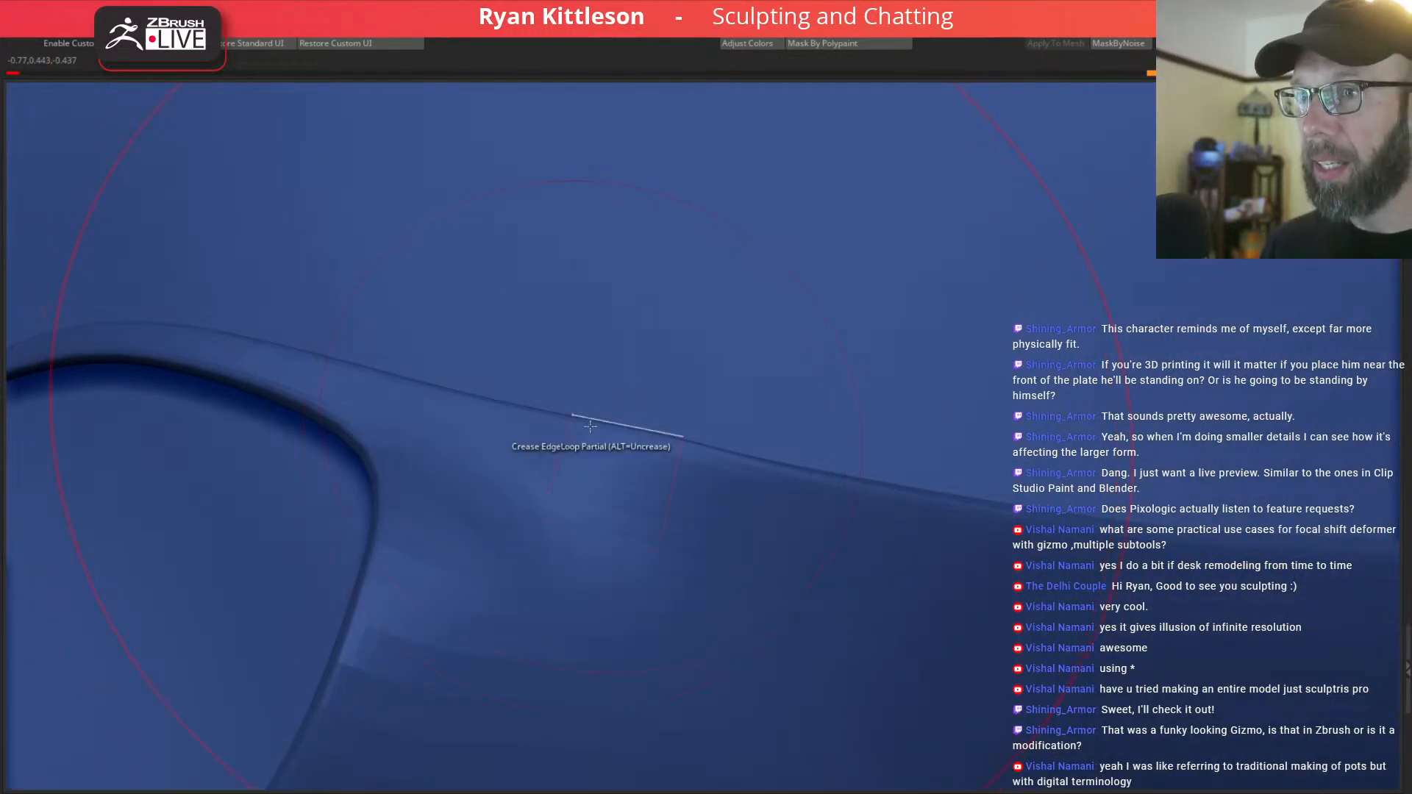
key(shift+f)
Redo the waistband mask on the pants' low-resolution level and raise the subdivision again.
key(space)
click(565, 471)
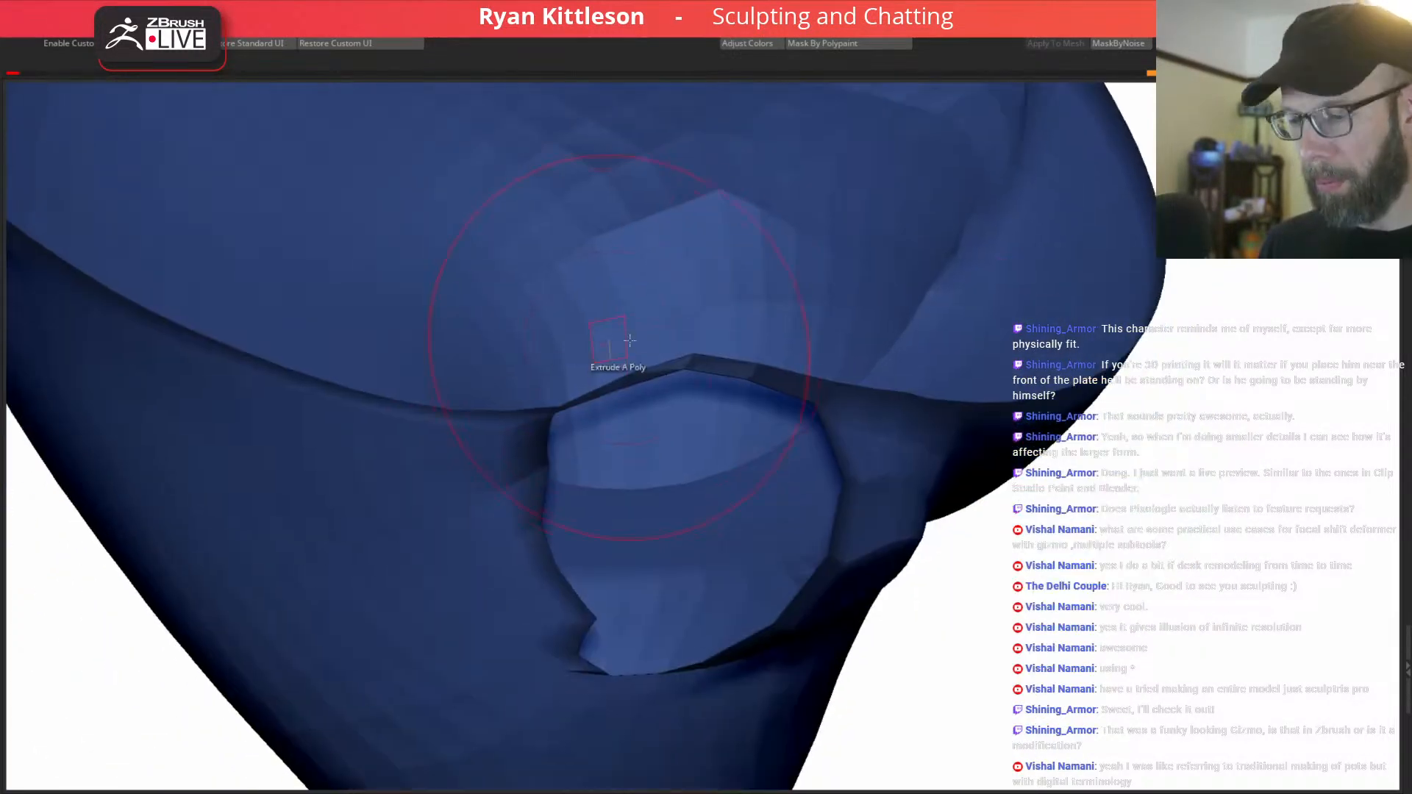
mouse_move(822, 402)
ctrl+mouse_down()
mouse_move(756, 372)
mouse_move(683, 366)
mouse_move(566, 407)
mouse_move(400, 627)
mouse_move(1088, 728)
mouse_move(1114, 647)
mouse_move(1239, 515)
ctrl+mouse_up()
ctrl+click(1127, 602)
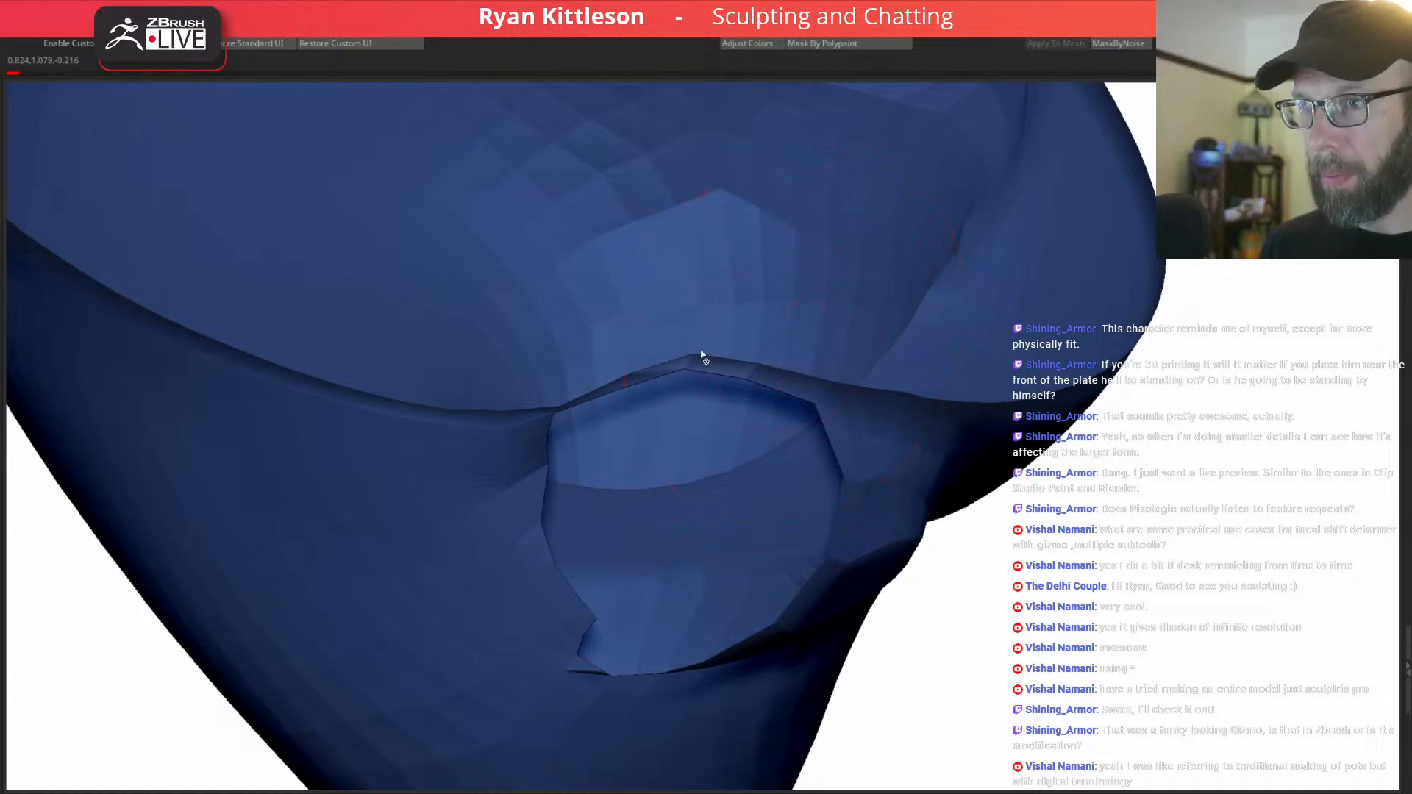
key(alt+shift+s)
key(d)
Return to a sculpting brush and invert and refine the mask around the waistband and pocket opening.
mouse_move(684, 367)
right_down()
mouse_move(724, 393)
mouse_move(707, 378)
mouse_move(764, 498)
right_up()
key(space)
click(813, 404)
mouse_move(809, 401)
right_down()
mouse_move(806, 424)
mouse_move(826, 393)
mouse_move(831, 552)
mouse_move(851, 552)
mouse_move(823, 533)
mouse_move(905, 466)
mouse_move(889, 412)
mouse_move(709, 426)
mouse_move(772, 397)
mouse_move(761, 411)
mouse_move(581, 379)
mouse_move(621, 377)
mouse_move(557, 384)
mouse_move(608, 378)
mouse_move(662, 404)
mouse_move(552, 404)
mouse_move(895, 306)
right_up()
key(alt+s)
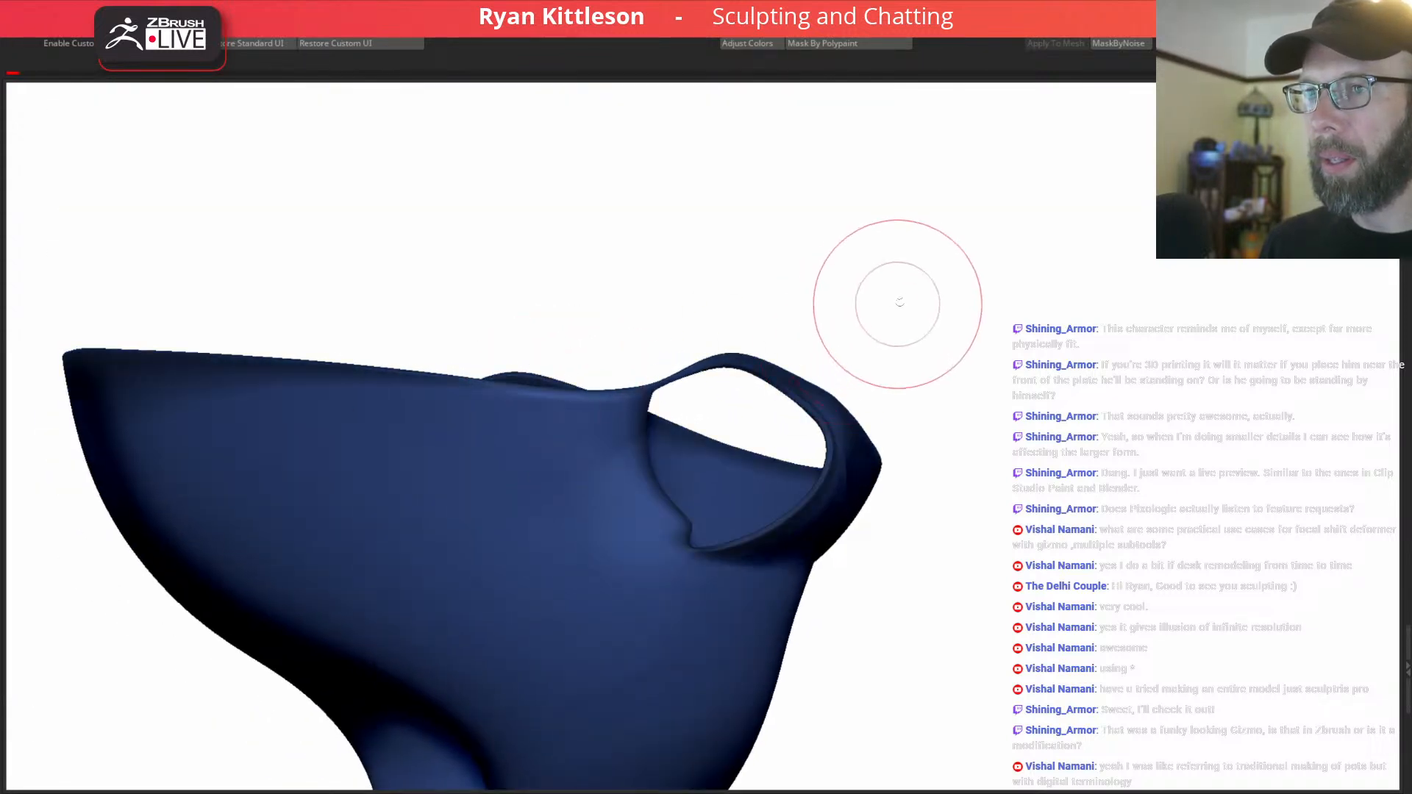
ctrl+click(905, 308)
mouse_move(610, 397)
right_down()
mouse_move(593, 395)
mouse_move(642, 401)
mouse_move(672, 437)
right_up()
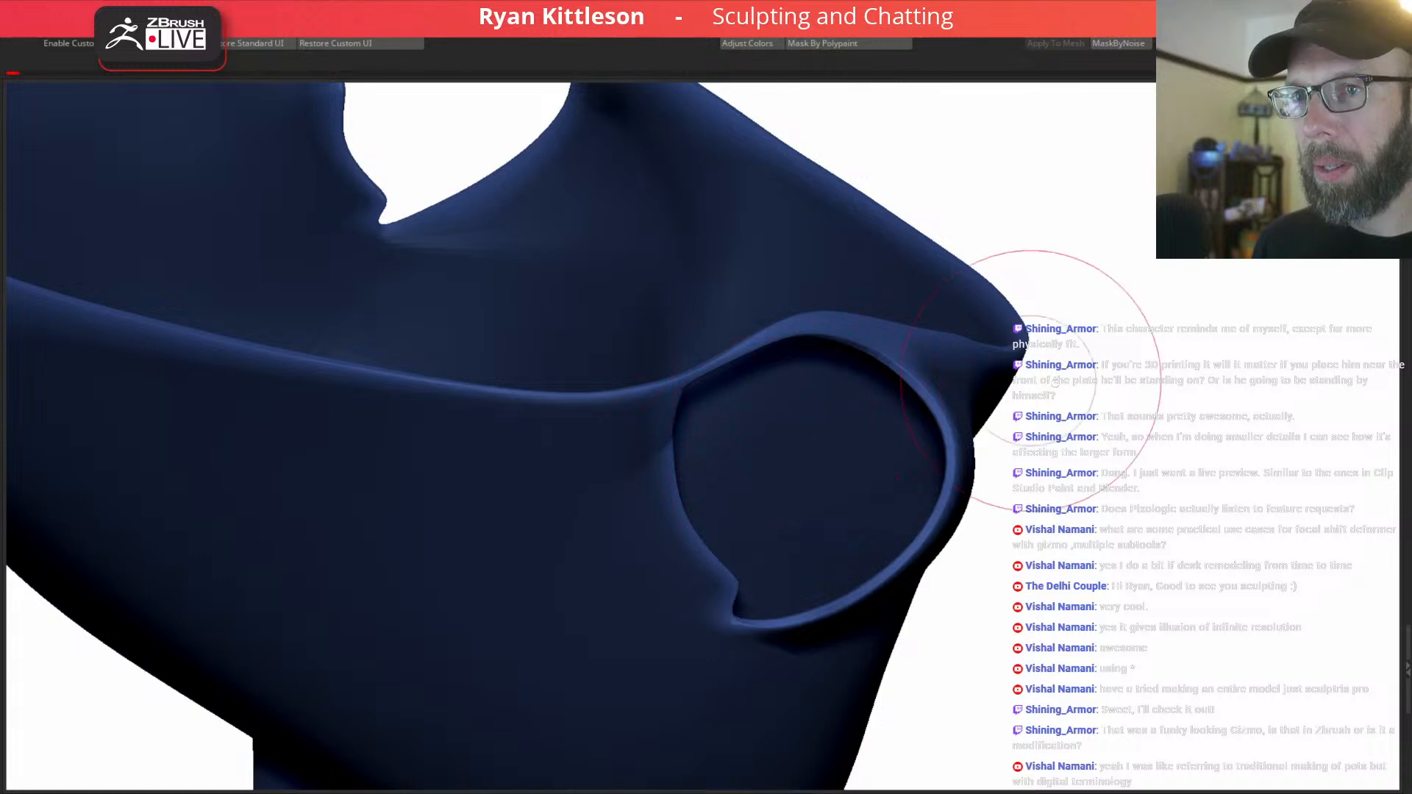
ctrl+click(1133, 360)
ctrl+click(1219, 402)
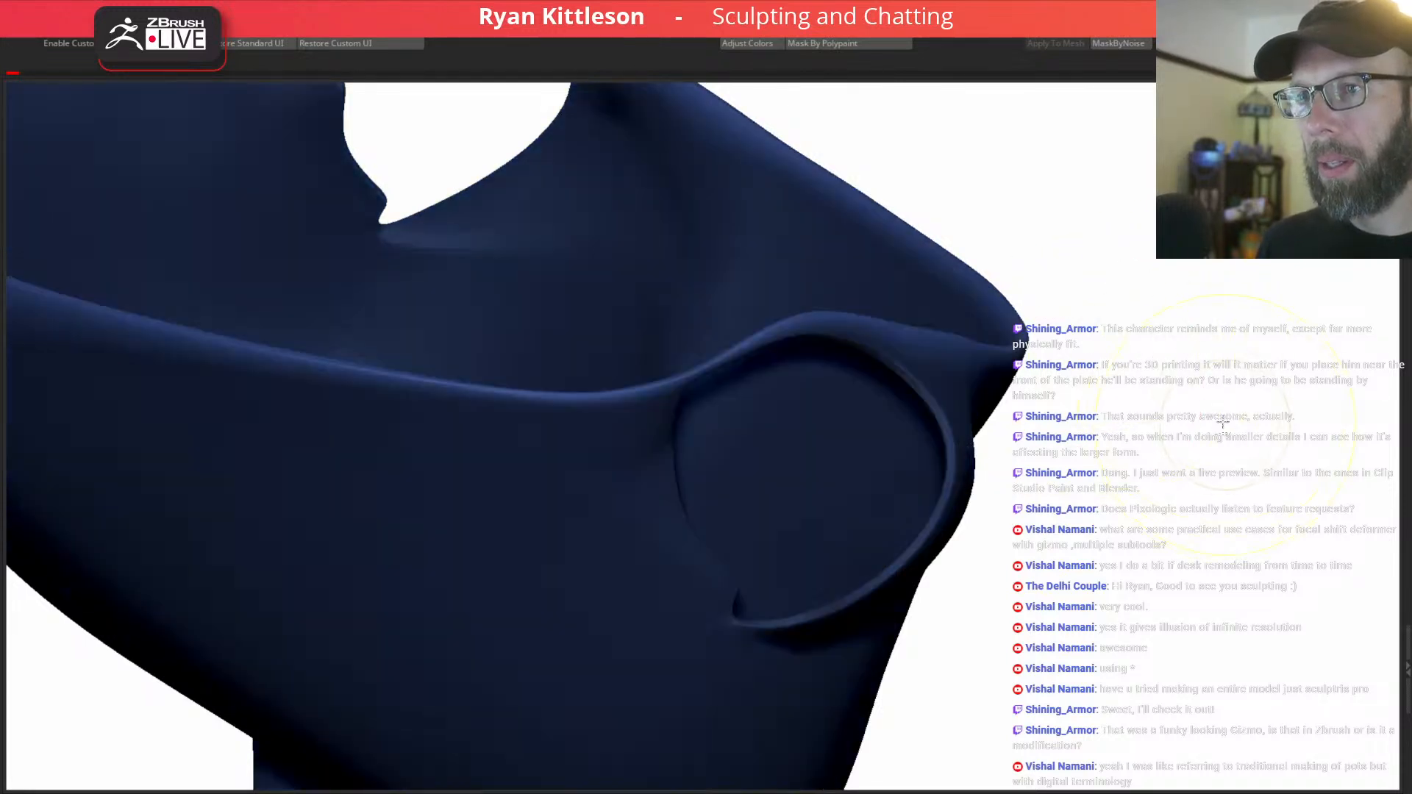
Resize the brush and adjust the waistband's edge behind the pocket opening, with the rest of the character shown again.
key(space)
drag(641, 419, 648, 420)
right_drag(594, 470, 609, 405)
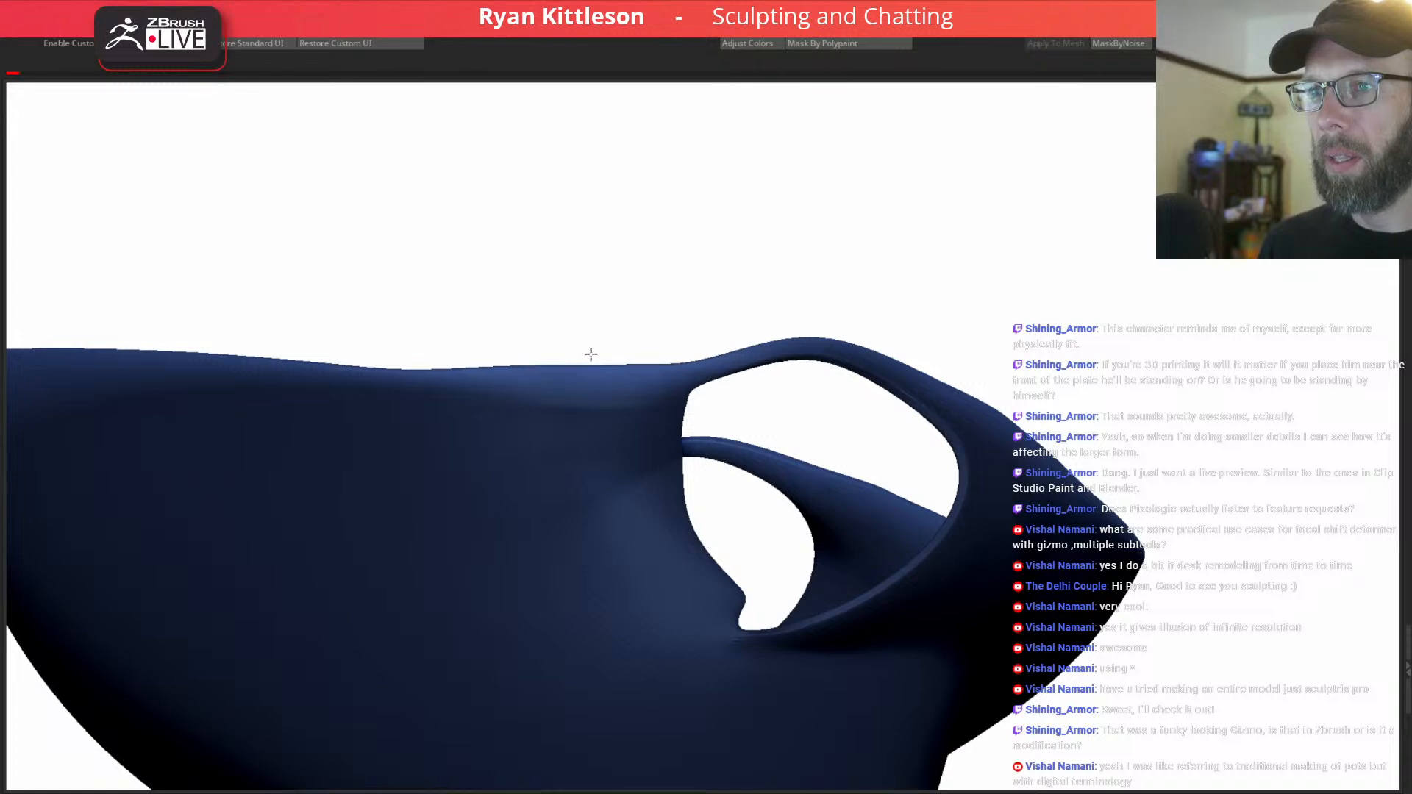
key(alt+s)
key(p)
key(space)
drag(515, 398, 504, 397)
mouse_move(436, 395)
right_down()
mouse_move(410, 390)
mouse_move(409, 375)
right_up()
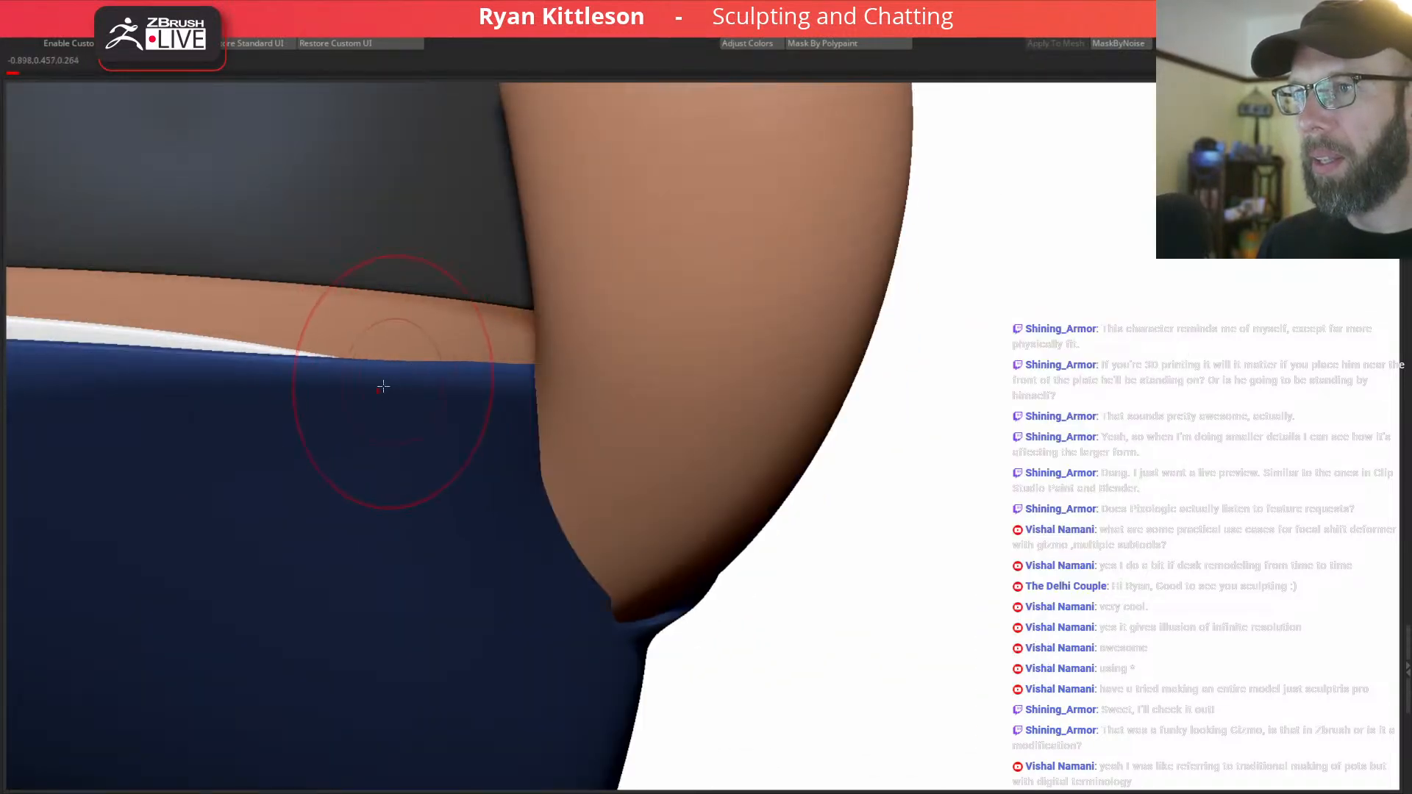
Examine the back waistband and the seat of the pants from behind and below, including their polyframe.
right_drag(539, 385, 497, 342)
shift+right_drag(614, 343, 561, 331)
ctrl+right_drag(845, 394, 789, 368)
right_drag(872, 359, 798, 287)
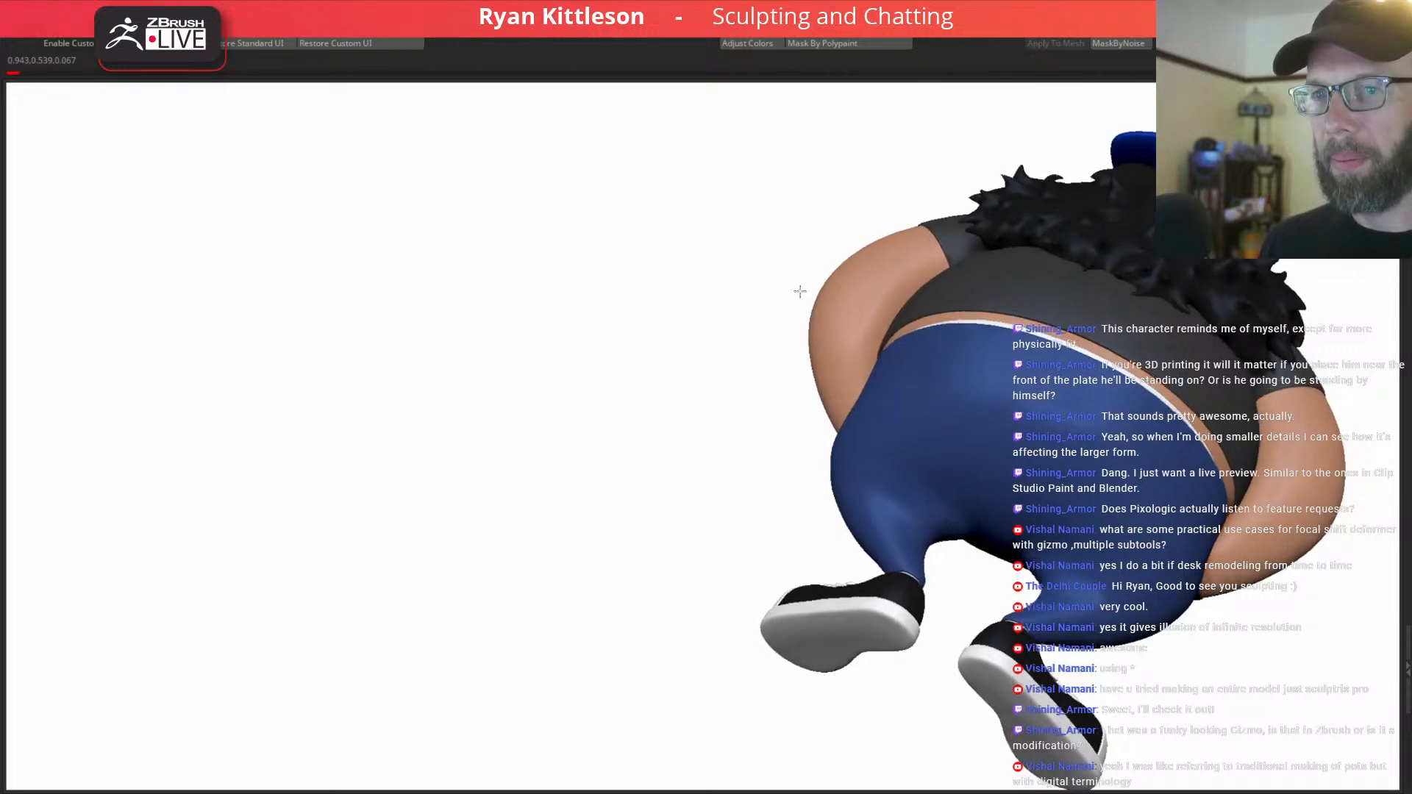
key(shift+f)
right_drag(856, 348, 909, 254)
key(shift+f)
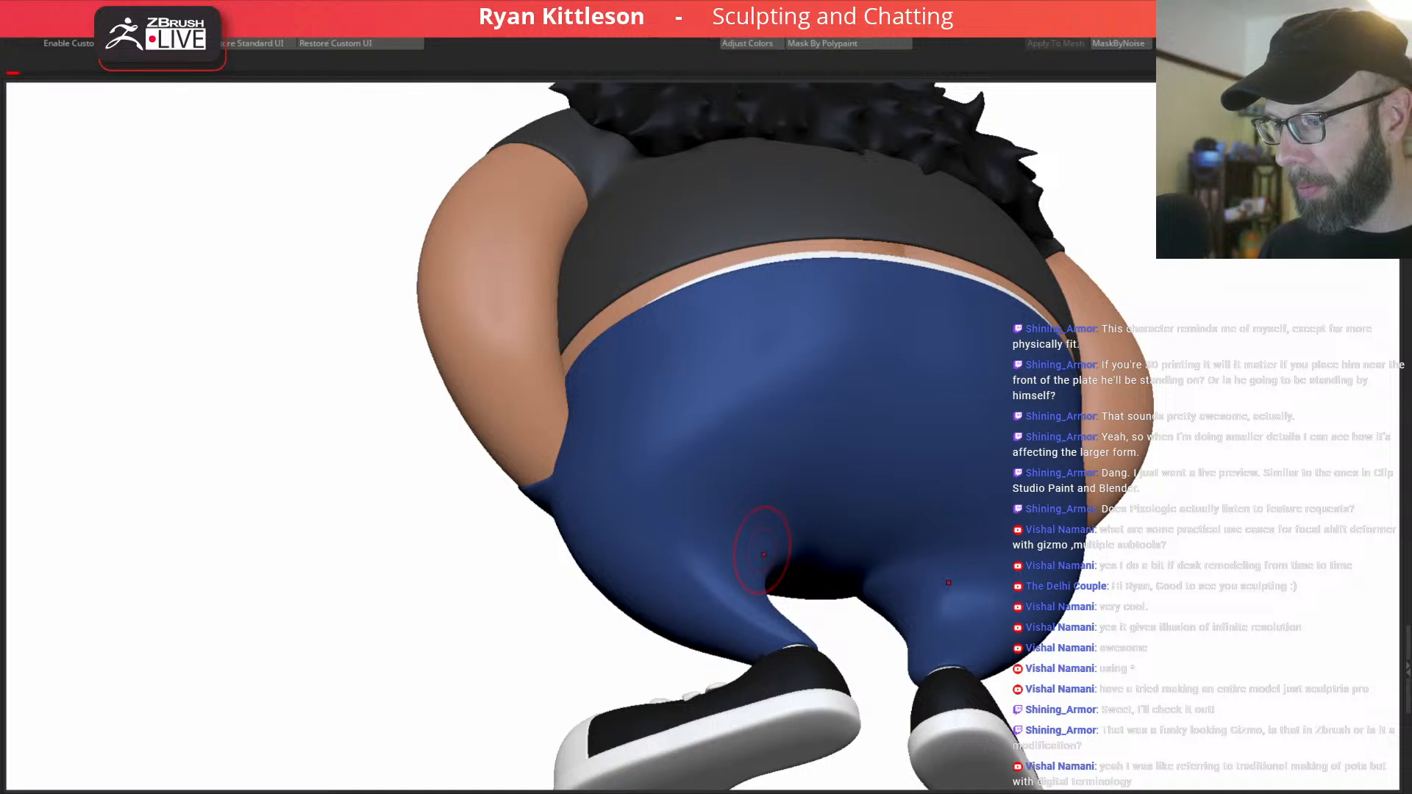
Resize the brush and refine the seat of the pants from behind and below, smoothing its surface.
key(space)
drag(994, 331, 962, 329)
right_drag(930, 324, 914, 322)
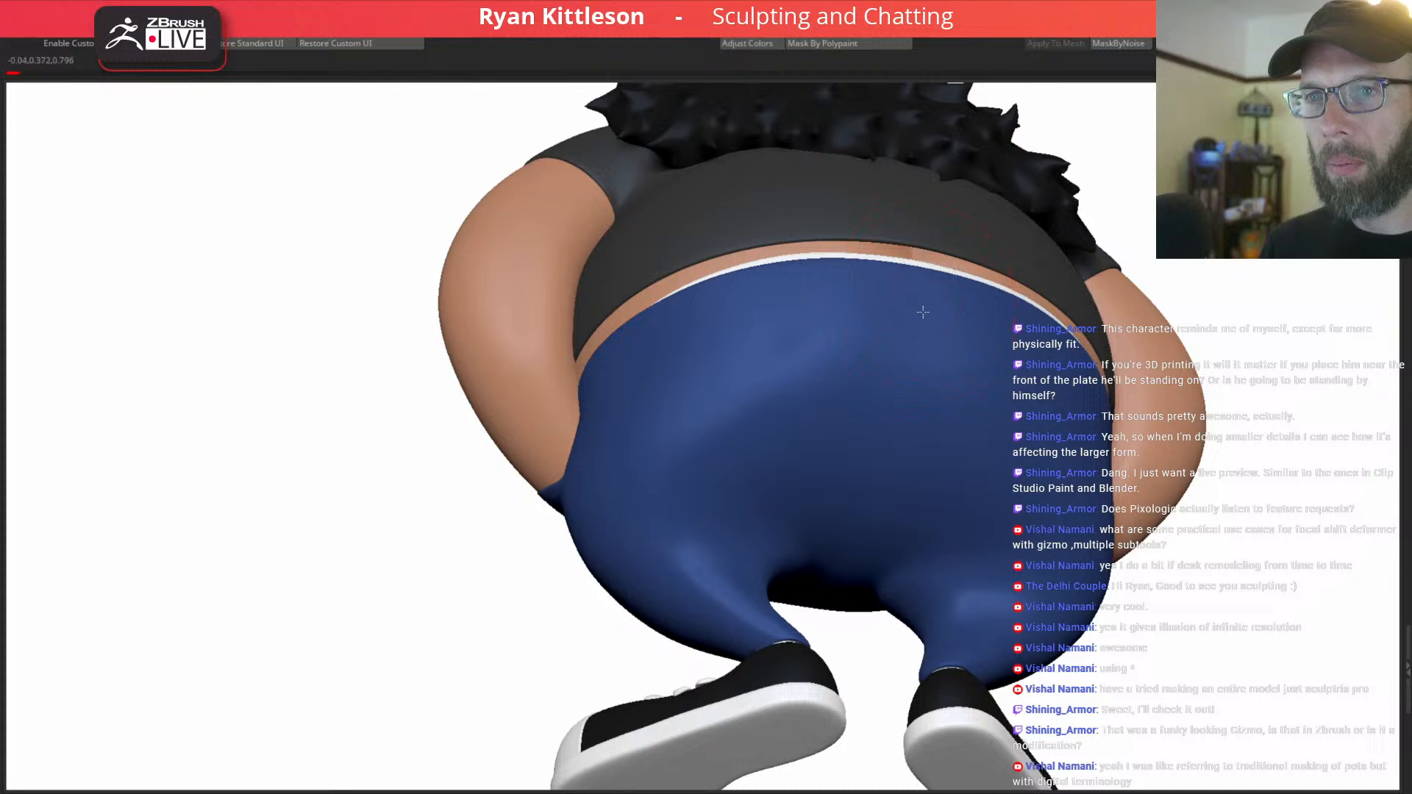
right_drag(870, 488, 907, 405)
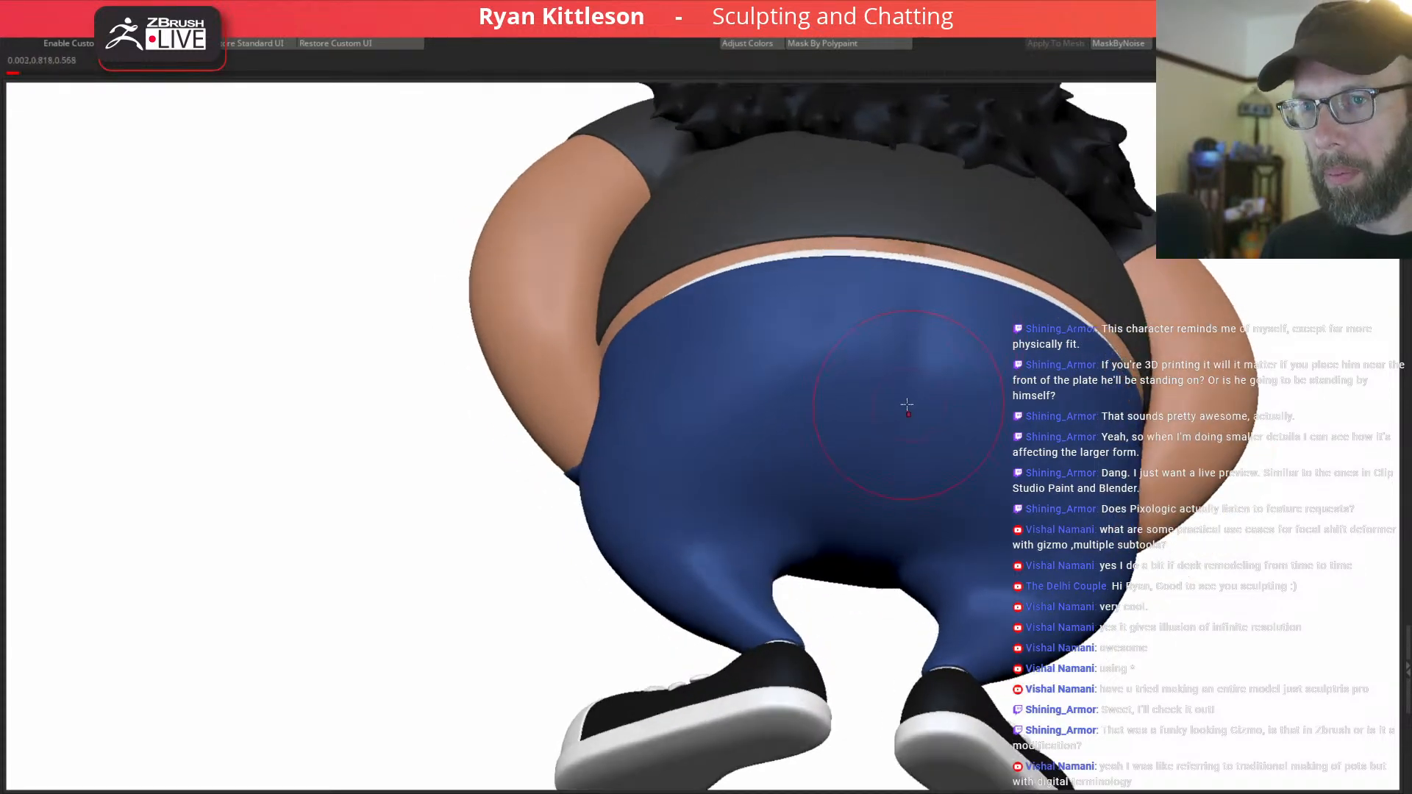
right_drag(951, 358, 995, 335)
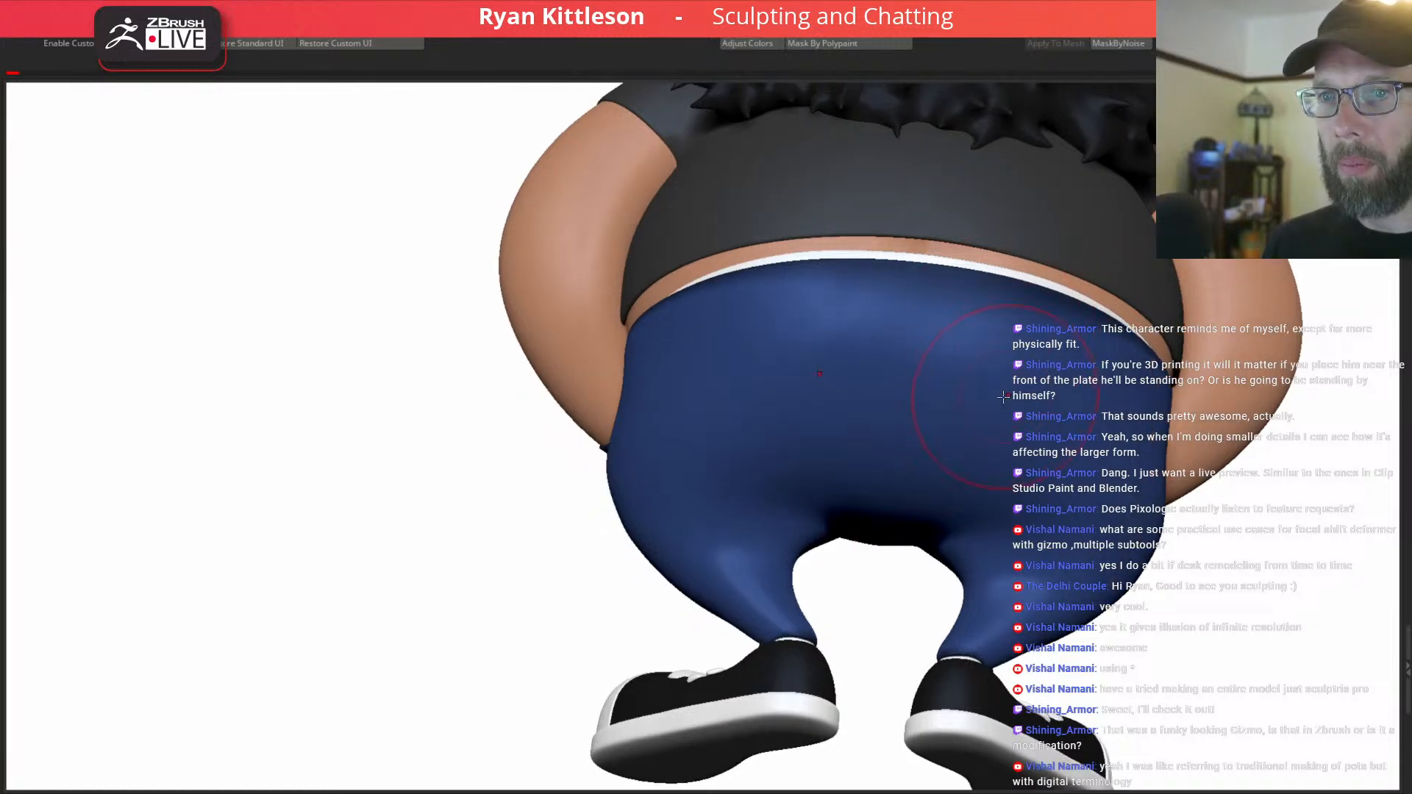
right_click(983, 391)
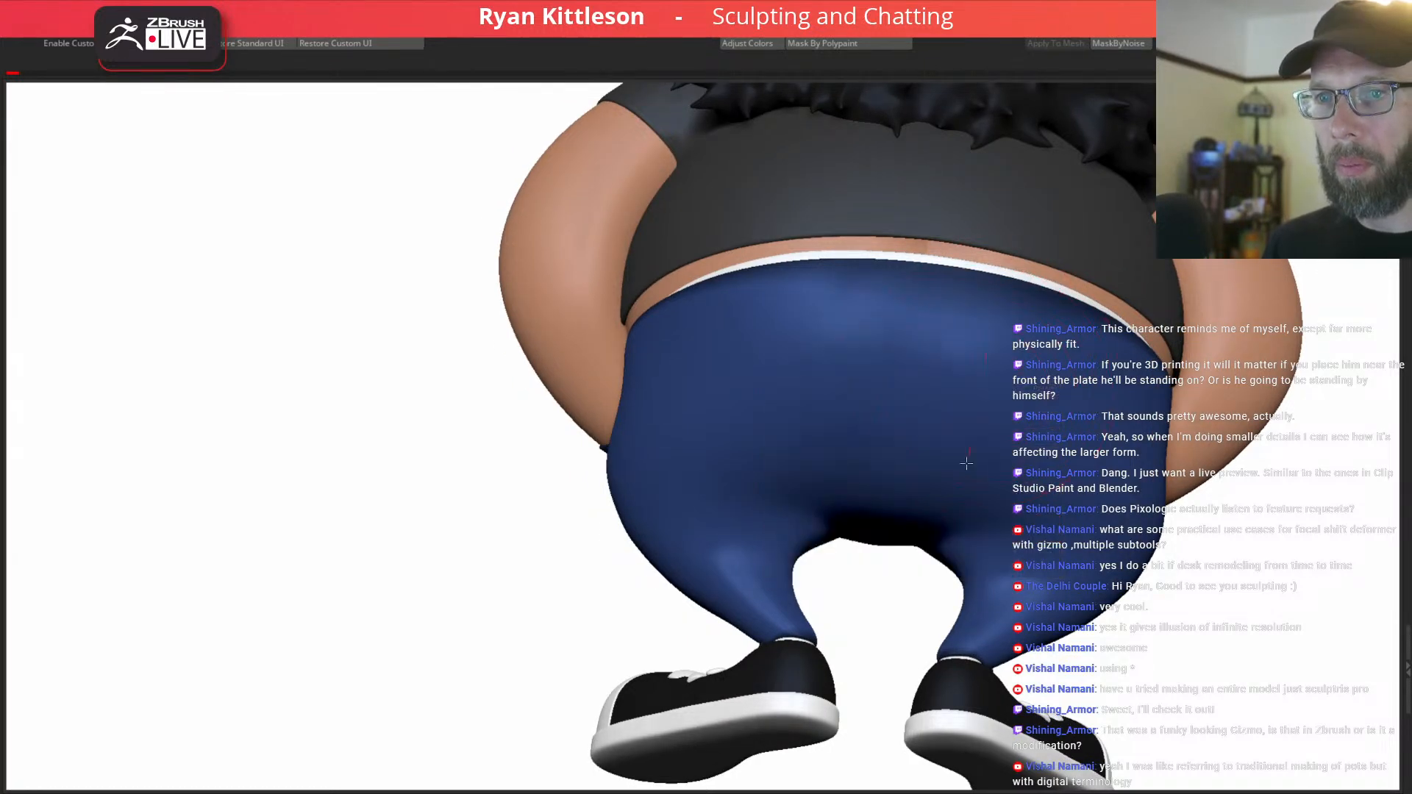
right_drag(977, 341, 970, 381)
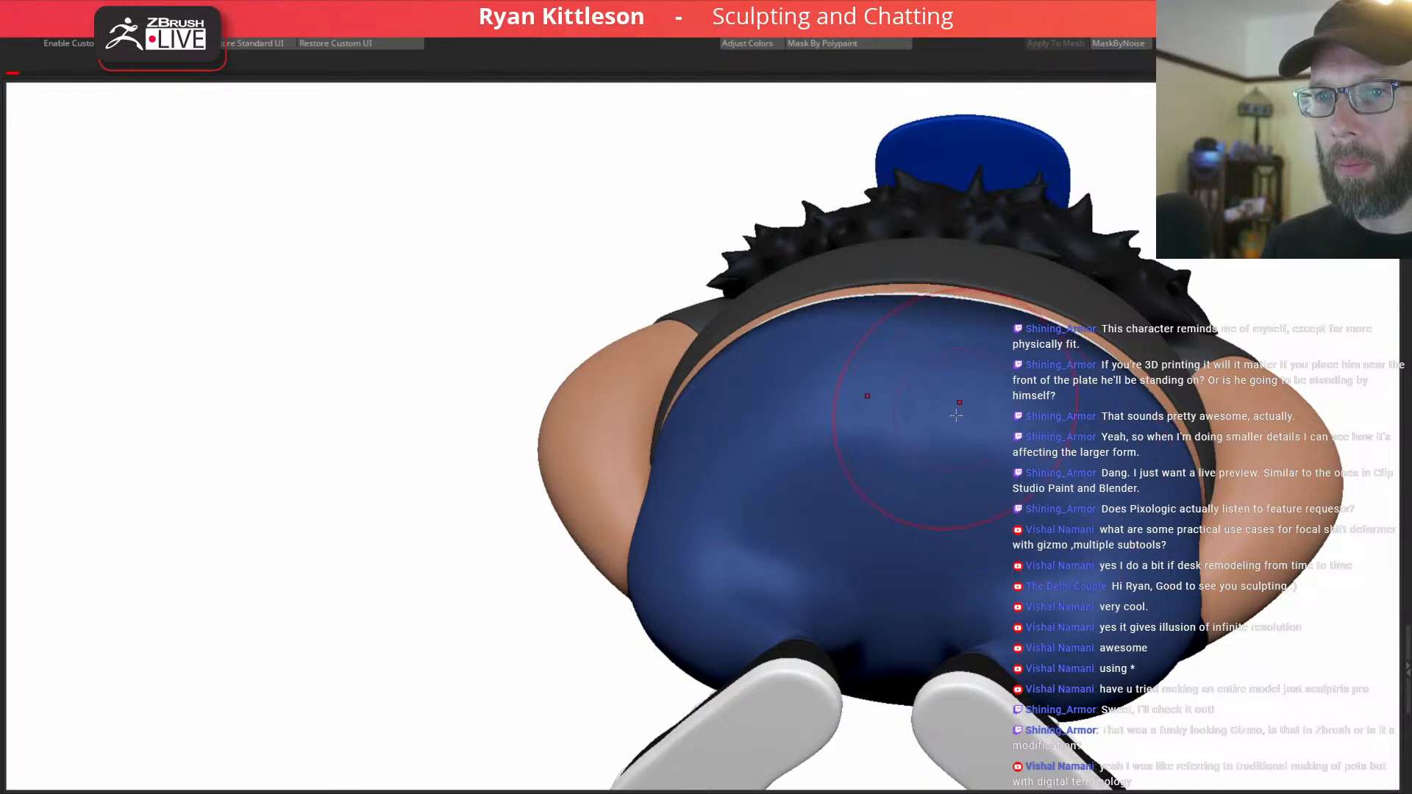
right_drag(955, 407, 873, 407)
drag(869, 367, 820, 382)
right_drag(819, 381, 790, 378)
shift+drag(818, 369, 807, 369)
Check the whole character from the front and side, and select the arm with the brush resized for broad shaping.
right_drag(813, 372, 927, 337)
right_drag(788, 344, 889, 319)
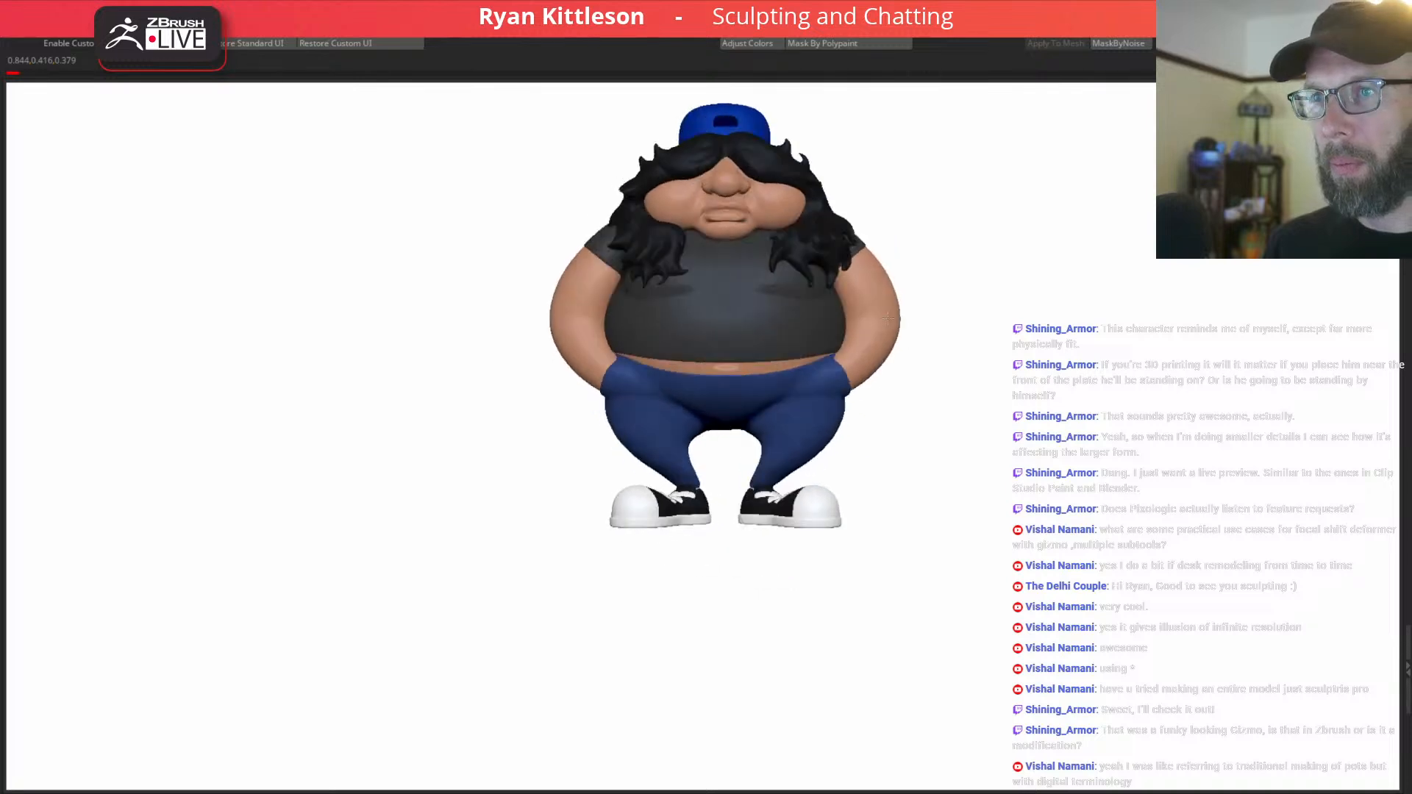
mouse_move(725, 311)
alt+right_down()
mouse_move(746, 392)
mouse_move(762, 395)
mouse_move(716, 397)
mouse_move(898, 372)
mouse_move(975, 313)
mouse_move(921, 336)
alt+right_up()
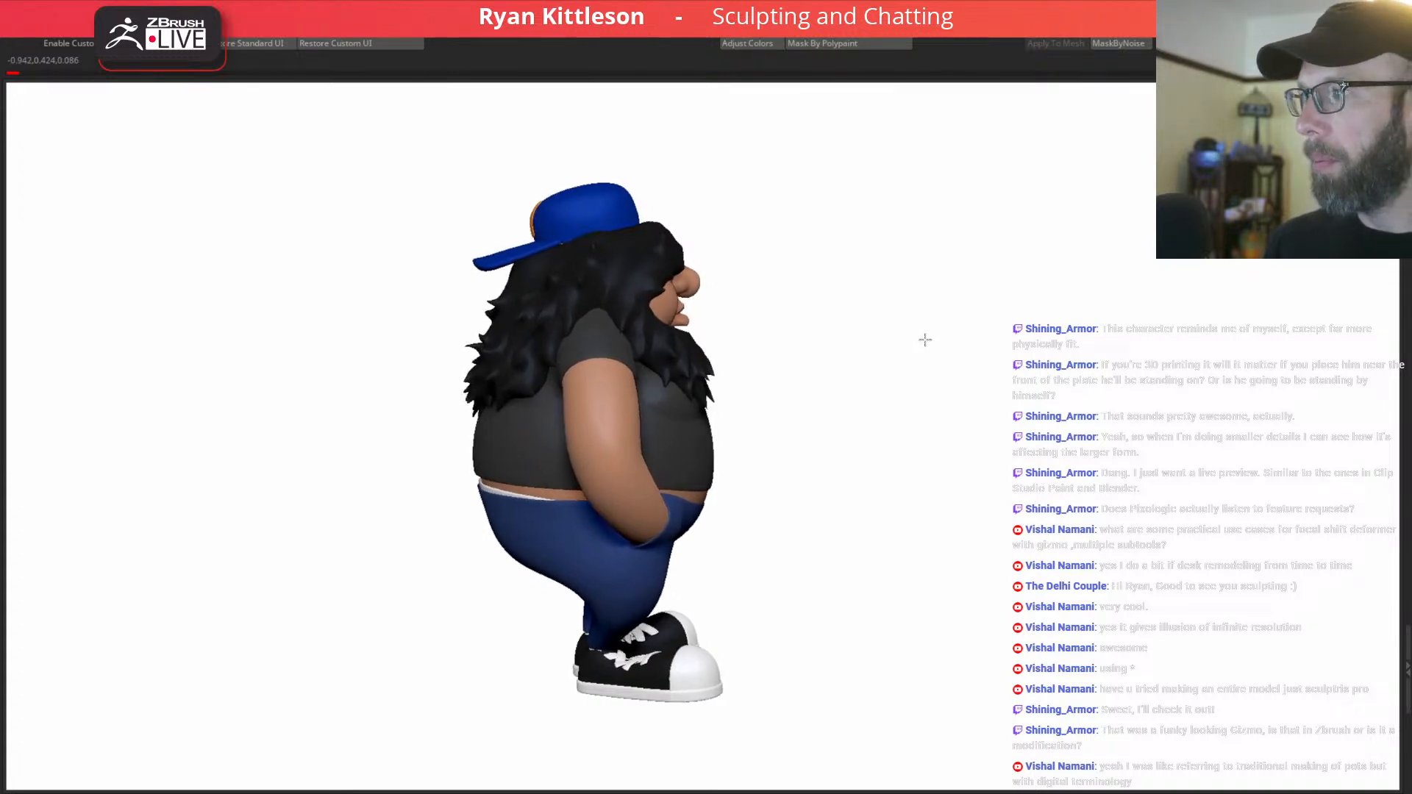
mouse_move(927, 341)
right_down()
mouse_move(964, 337)
mouse_move(919, 344)
mouse_move(908, 401)
right_up()
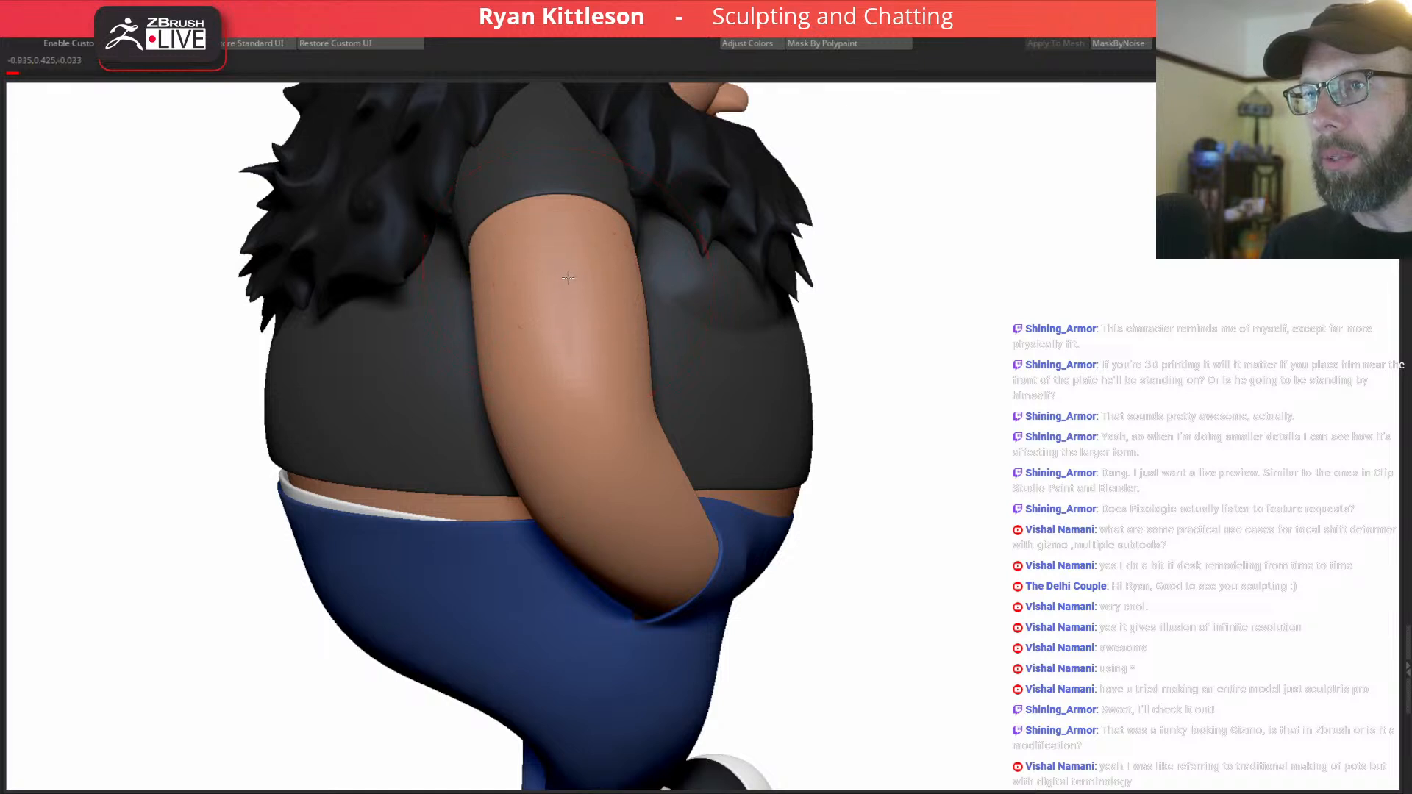
alt+right_drag(564, 265, 731, 293)
key(space)
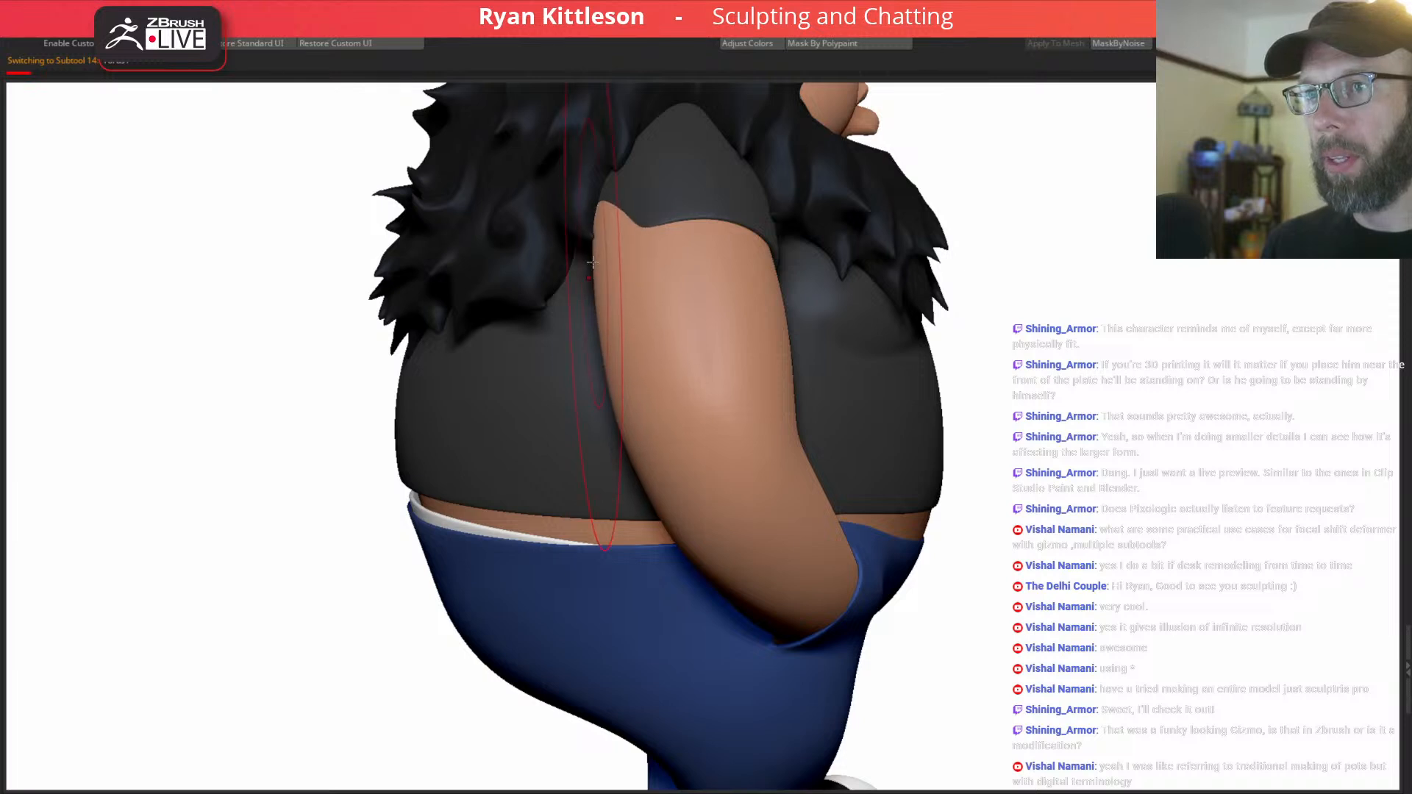
Try to pull the back of the upper arm rearward in side view.
drag(592, 265, 634, 259)
mouse_move(644, 257)
right_down()
mouse_move(609, 258)
mouse_move(667, 284)
right_up()
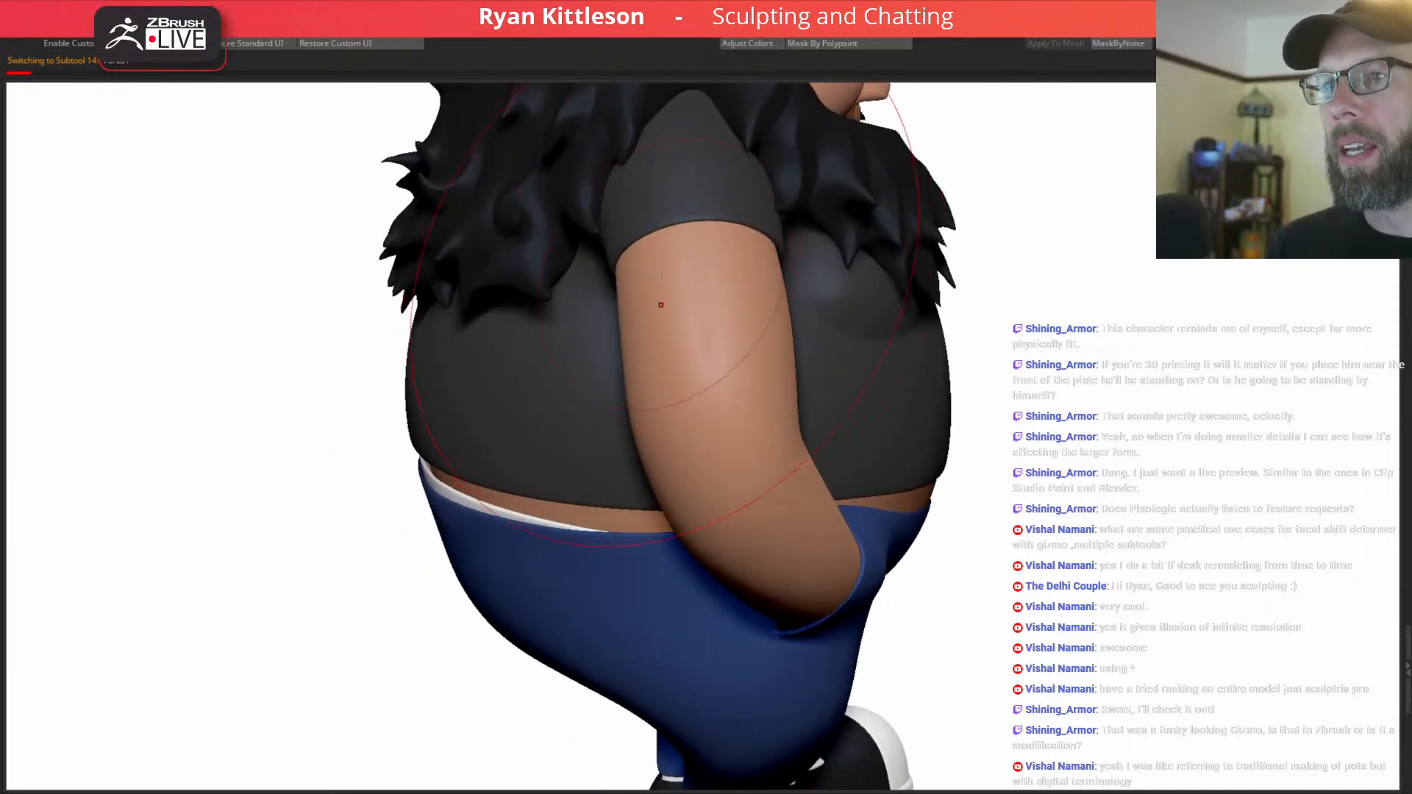
drag(643, 273, 546, 283)
key(ctrl+z)
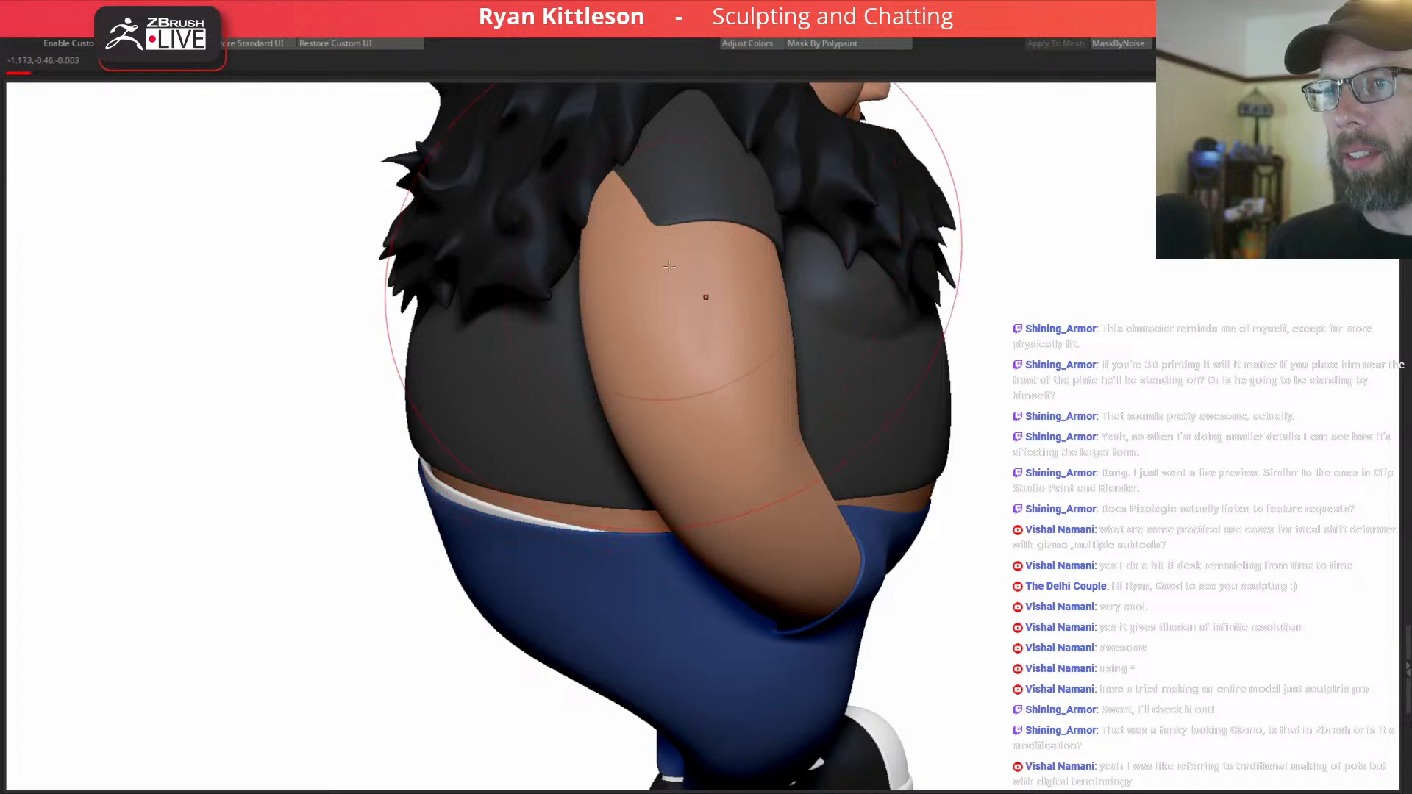
key(ctrl+z)
Pull the back of the upper arm slightly rearward below the sleeve to make it thicker in side view.
drag(640, 287, 594, 296)
mouse_move(974, 294)
mouse_down()
mouse_move(650, 281)
mouse_move(746, 277)
mouse_up()
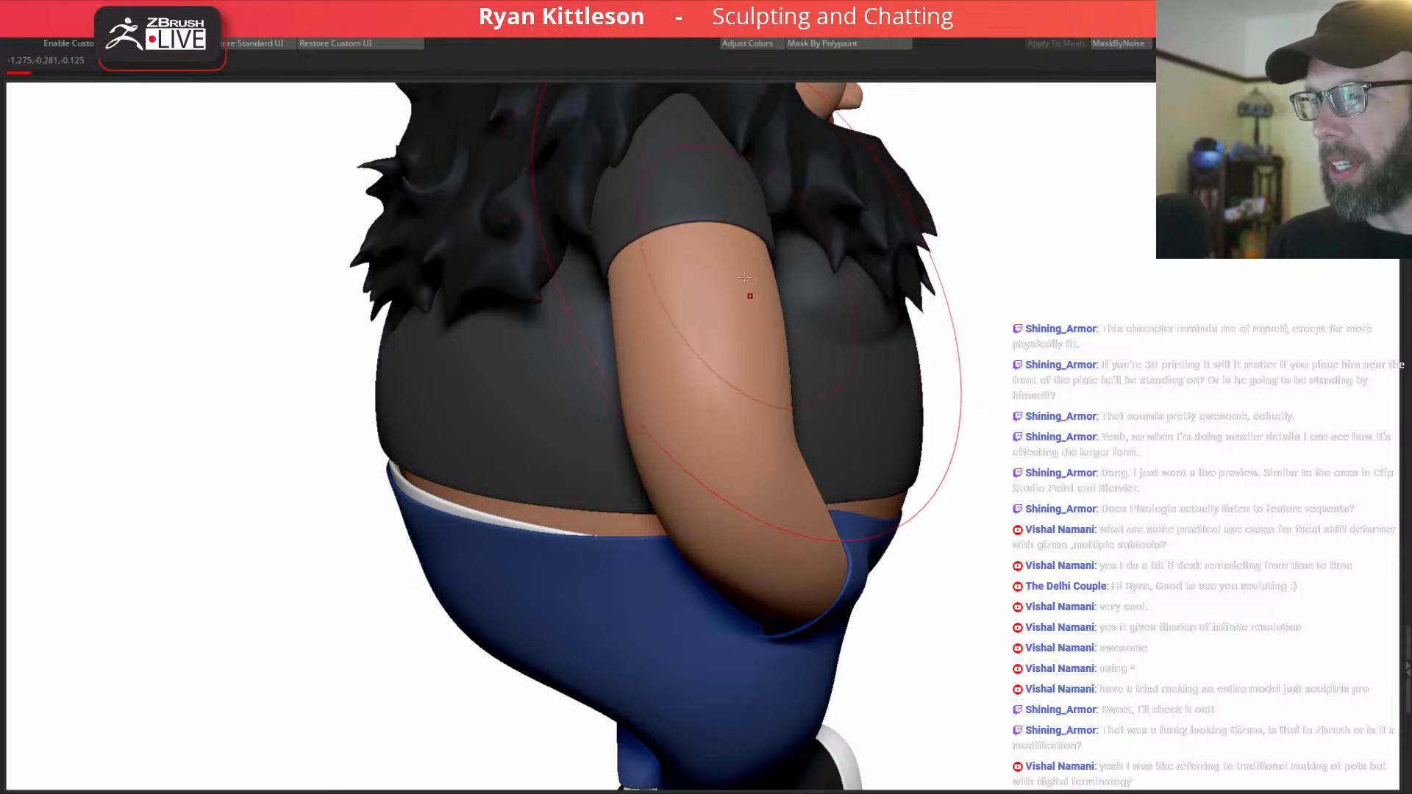
mouse_move(706, 277)
right_down()
mouse_move(625, 283)
mouse_move(717, 274)
right_up()
drag(653, 279, 592, 281)
mouse_move(706, 280)
right_down()
mouse_move(629, 284)
mouse_move(691, 276)
right_up()
drag(661, 284, 601, 291)
right_drag(607, 292, 612, 229)
Select the shirt and pull the sleeve's rear edge back over the upper arm, refining it near the armpit.
alt+click(680, 177)
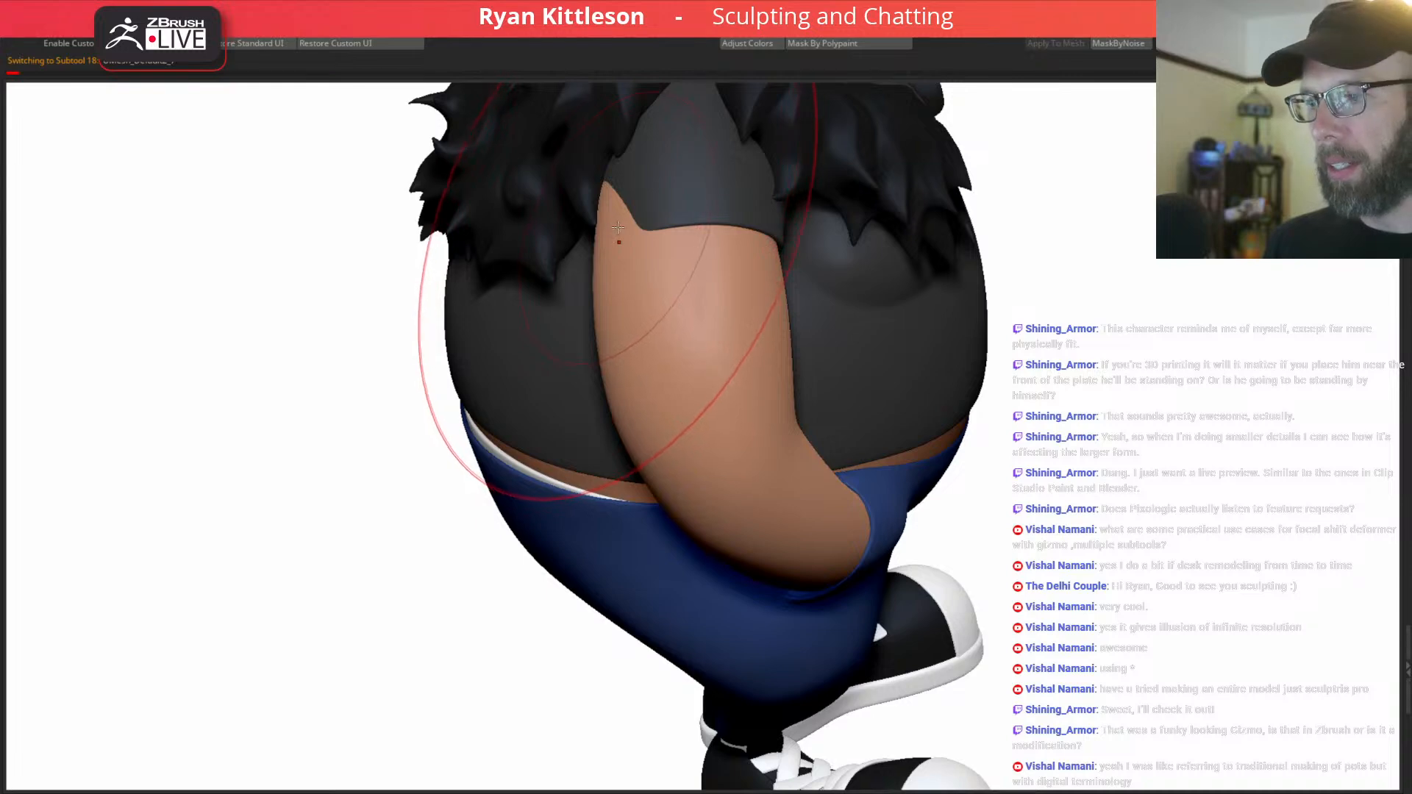
drag(616, 200, 596, 225)
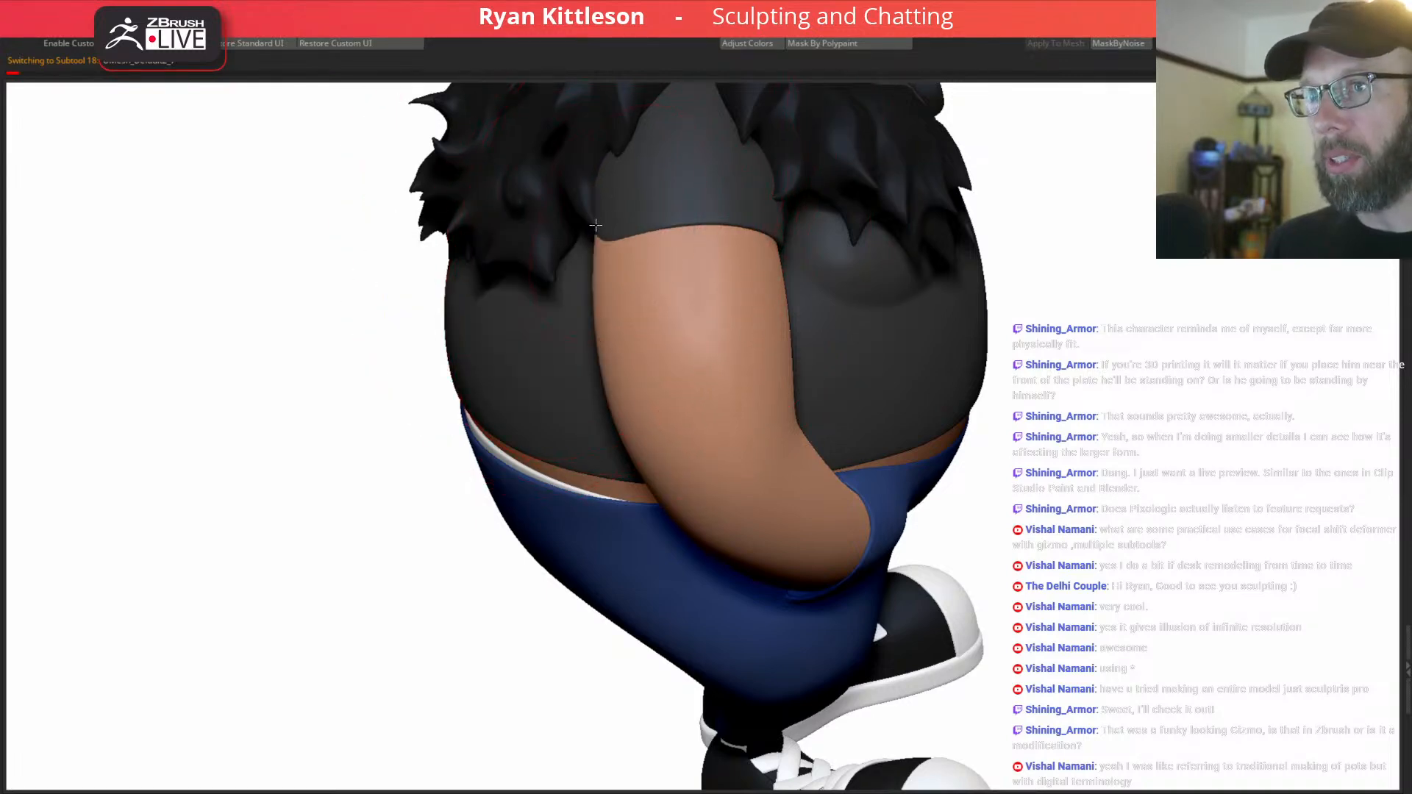
mouse_move(584, 224)
right_down()
mouse_move(620, 188)
mouse_move(639, 193)
mouse_move(597, 294)
mouse_move(582, 263)
right_up()
key(space)
drag(591, 277, 576, 277)
mouse_move(577, 335)
right_down()
mouse_move(556, 331)
mouse_move(570, 317)
mouse_move(565, 384)
right_up()
key(space)
drag(563, 386, 558, 388)
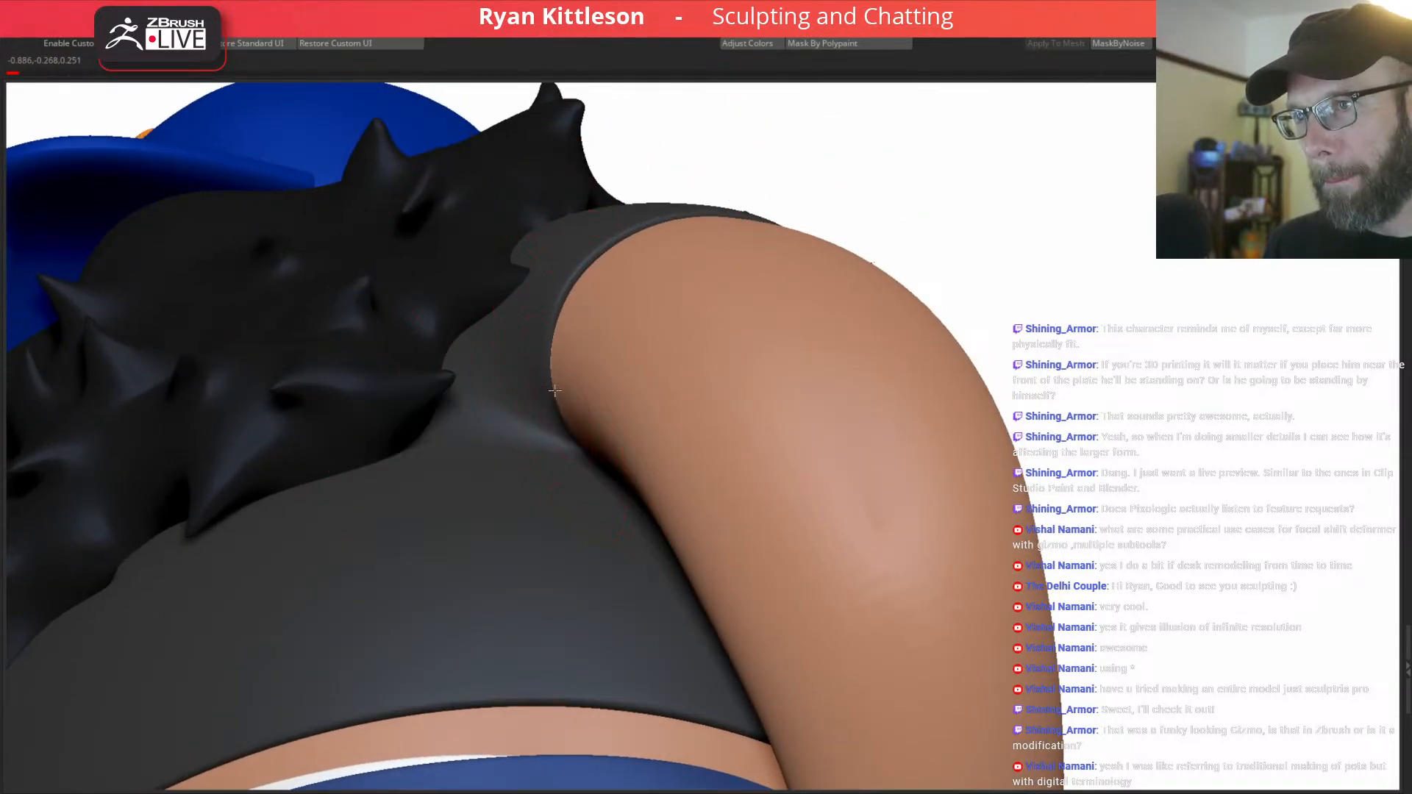
Select the long hair and adjust the strands behind the sleeve with a larger brush.
right_drag(567, 295, 548, 158)
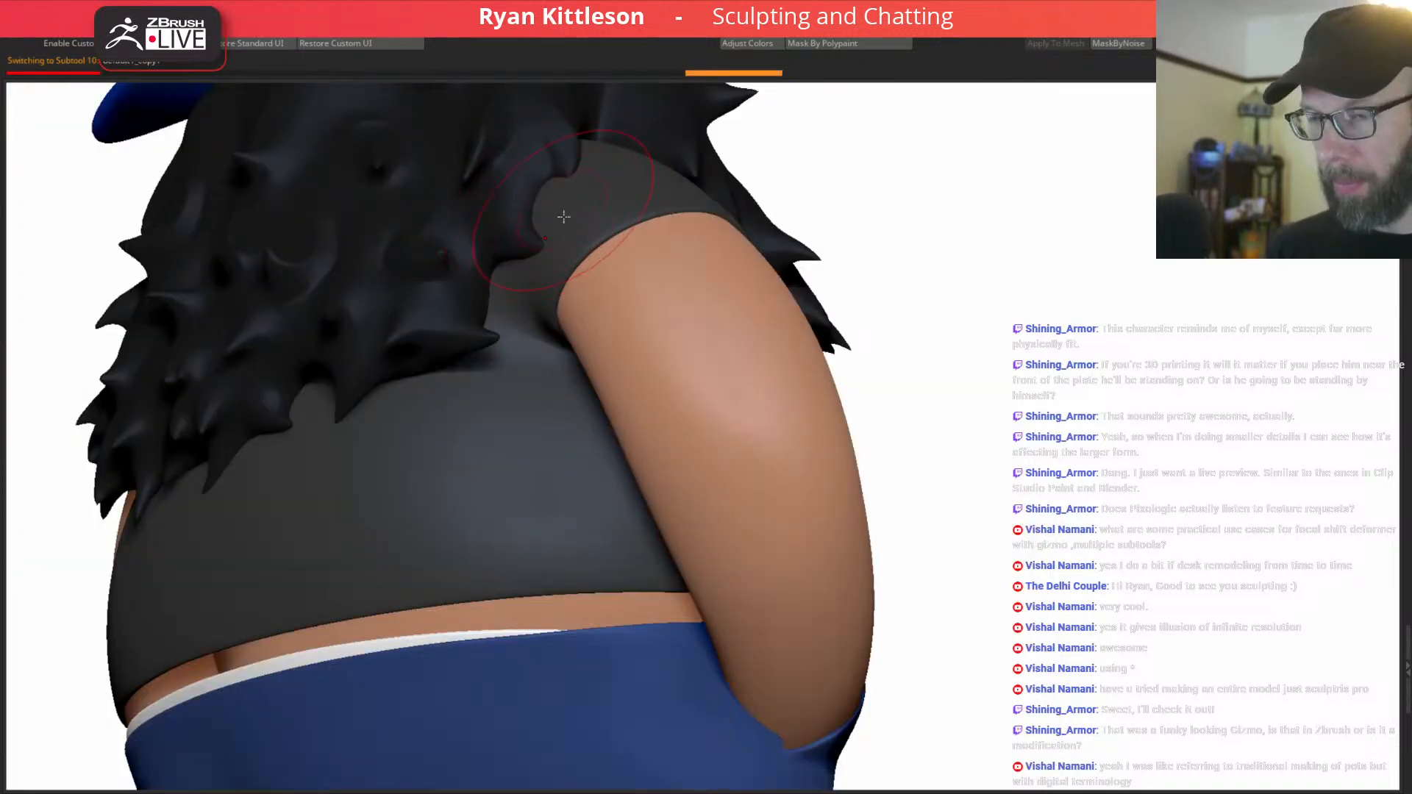
key(space)
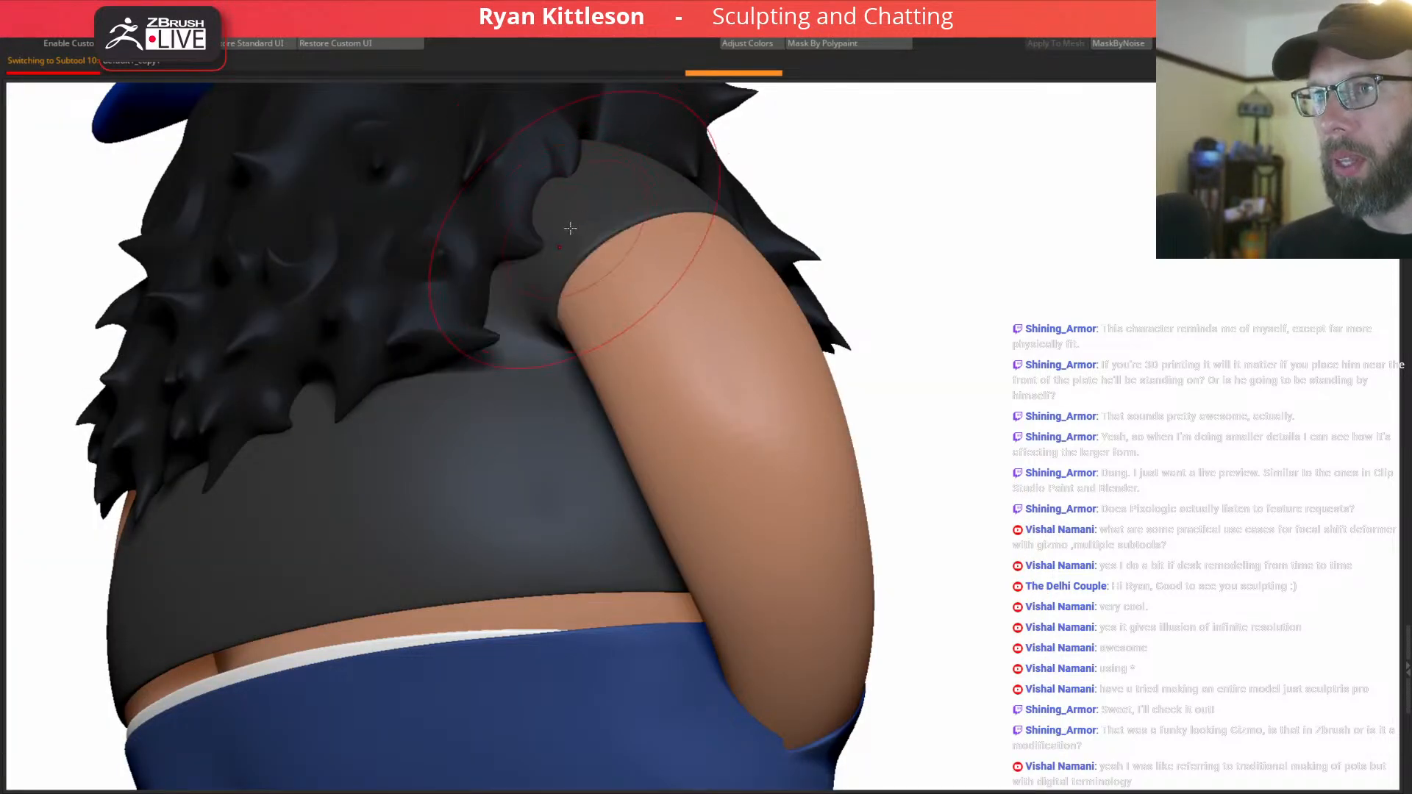
right_drag(565, 228, 559, 245)
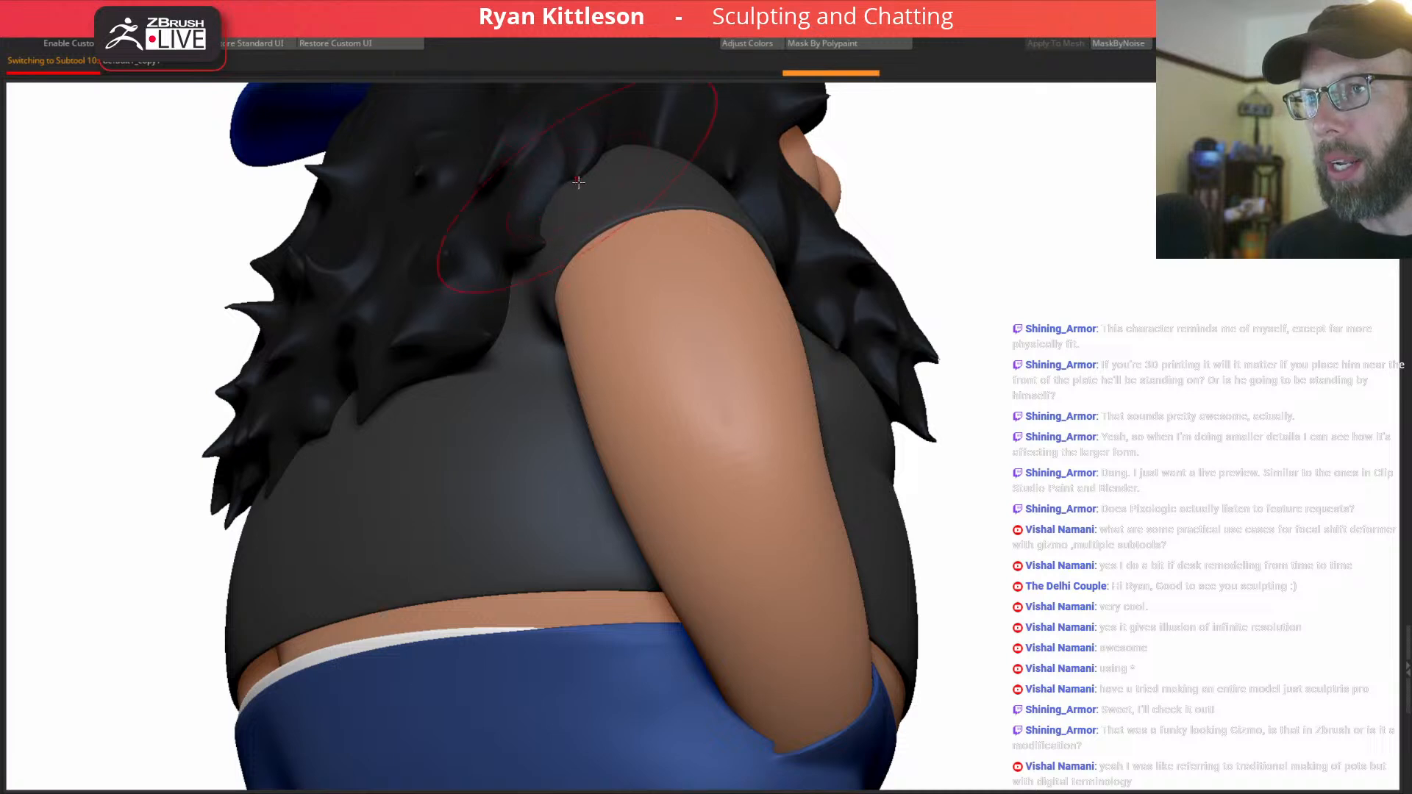
ctrl+right_drag(606, 184, 626, 110)
right_drag(764, 287, 622, 302)
alt+right_drag(707, 296, 599, 406)
right_drag(599, 406, 700, 295)
mouse_move(688, 375)
right_down()
mouse_move(759, 326)
mouse_move(689, 316)
right_up()
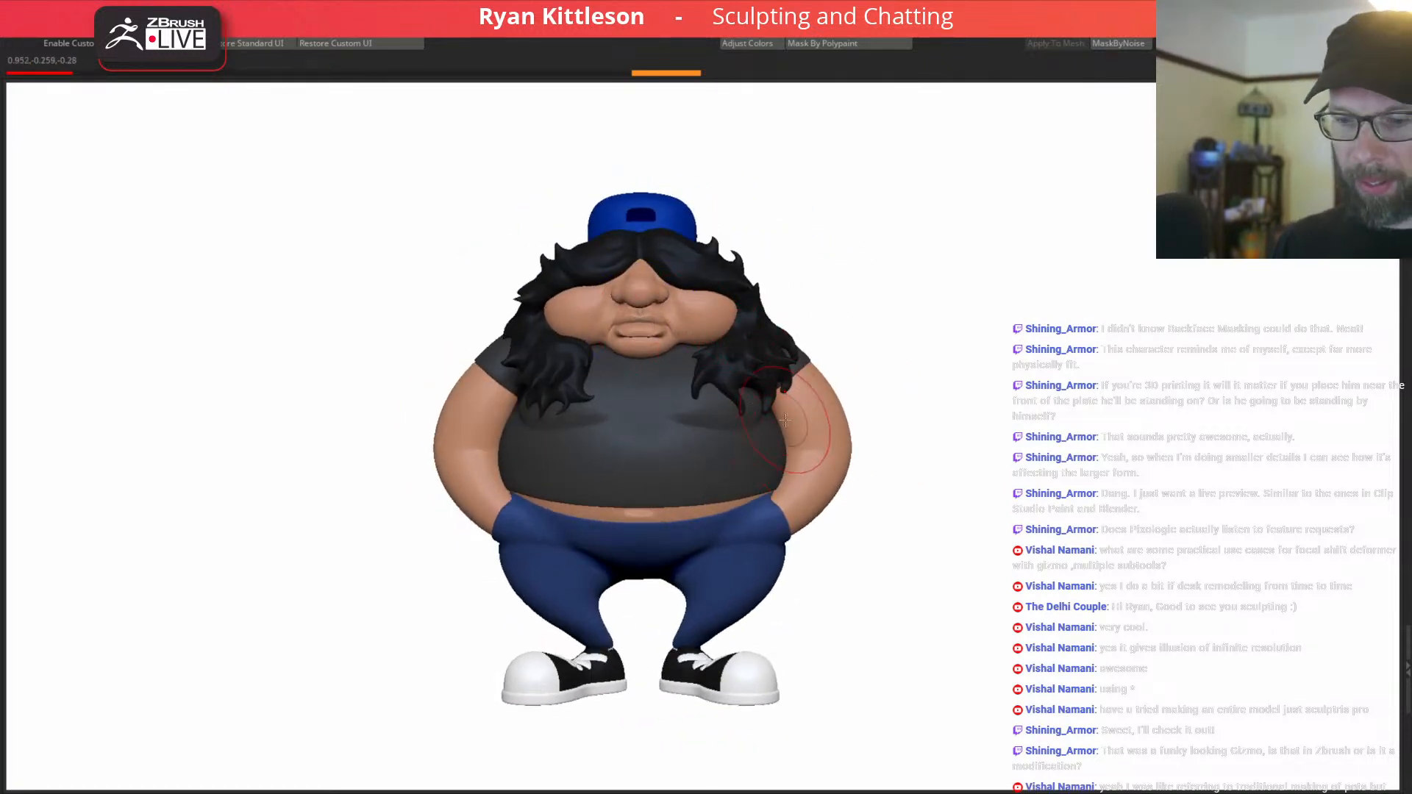
right_drag(710, 442, 751, 430)
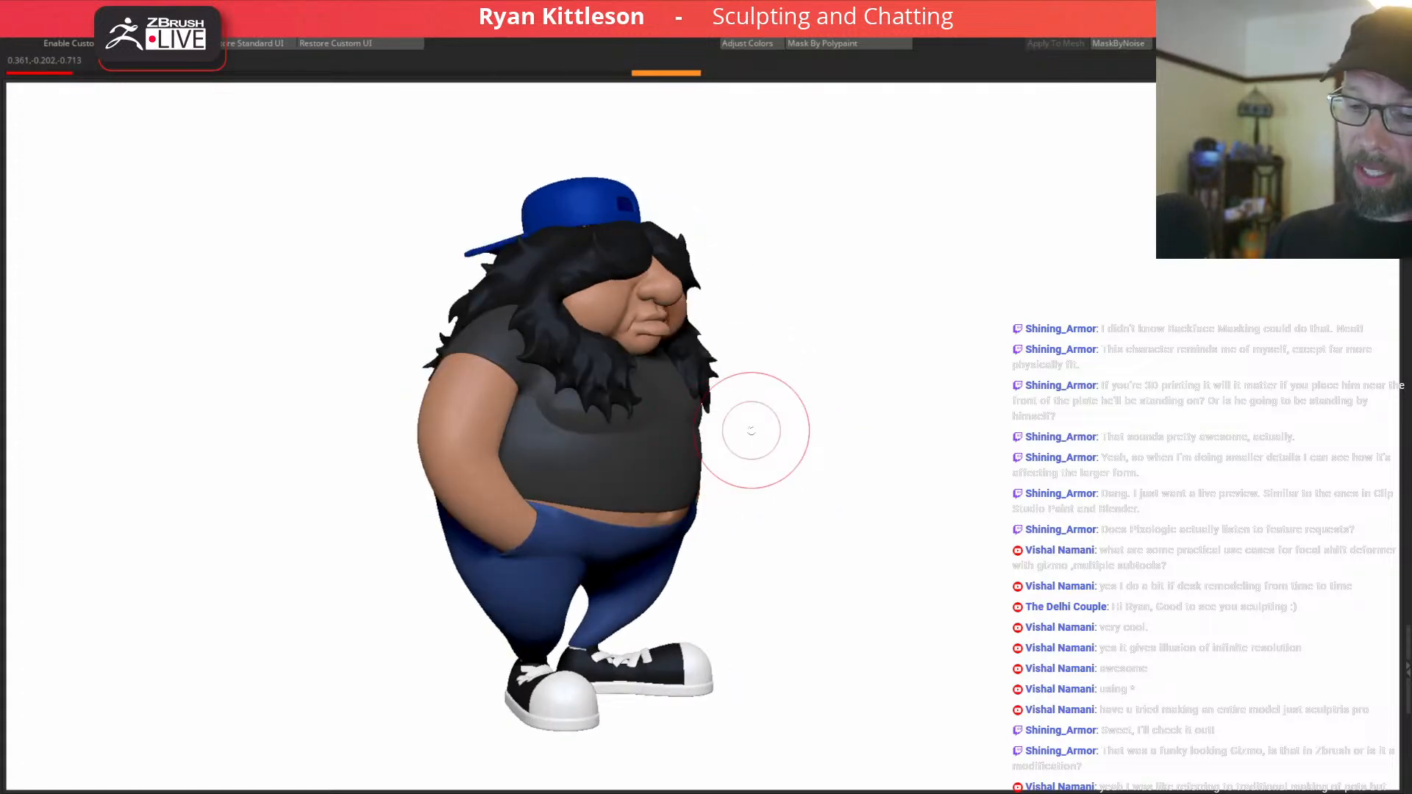
mouse_move(731, 378)
right_down()
mouse_move(633, 382)
mouse_move(675, 315)
right_up()
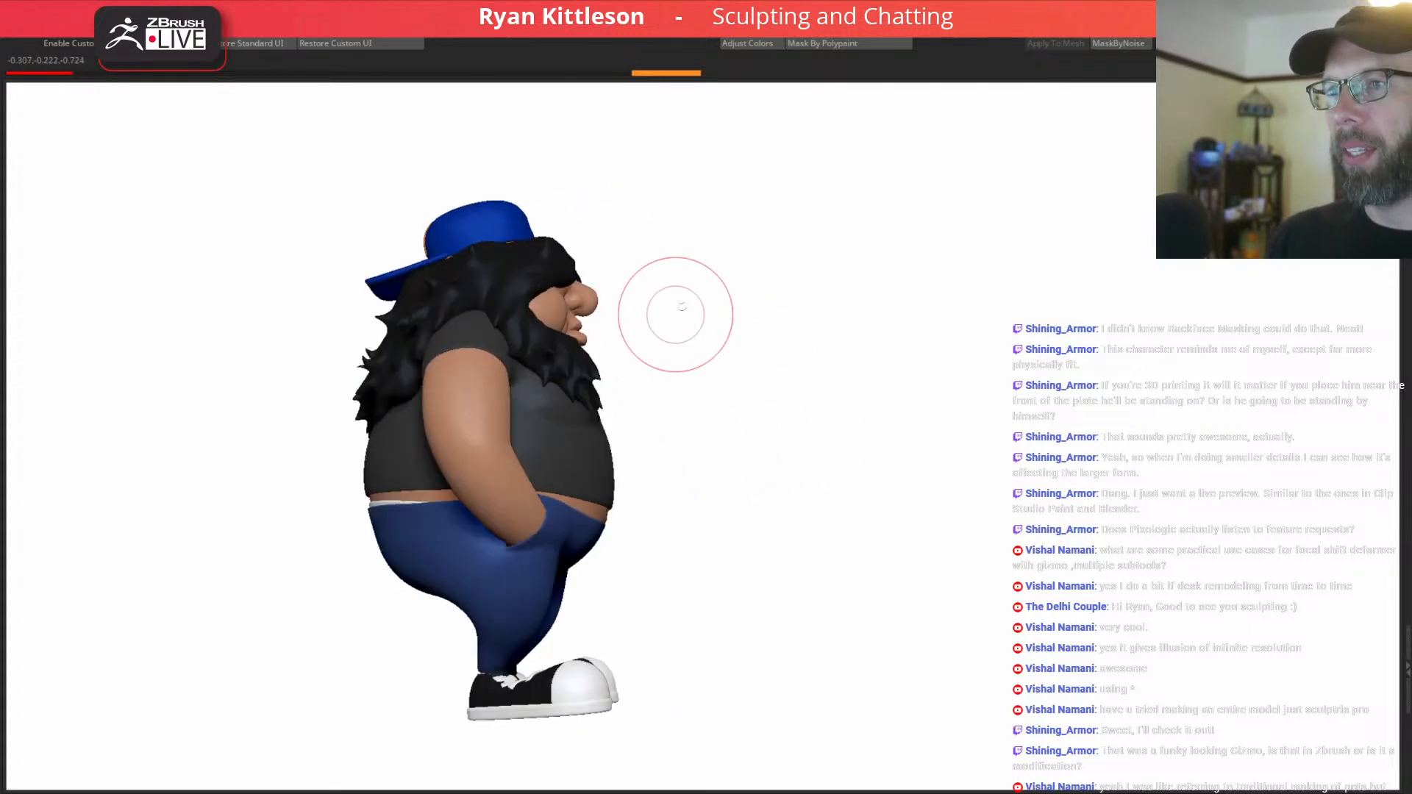
Select the arm again and try to reshape the back of the upper arm with a resized brush.
alt+click(480, 395)
mouse_move(477, 395)
ctrl+right_down()
mouse_move(465, 429)
mouse_move(548, 389)
ctrl+right_up()
key(space)
drag(530, 384, 545, 385)
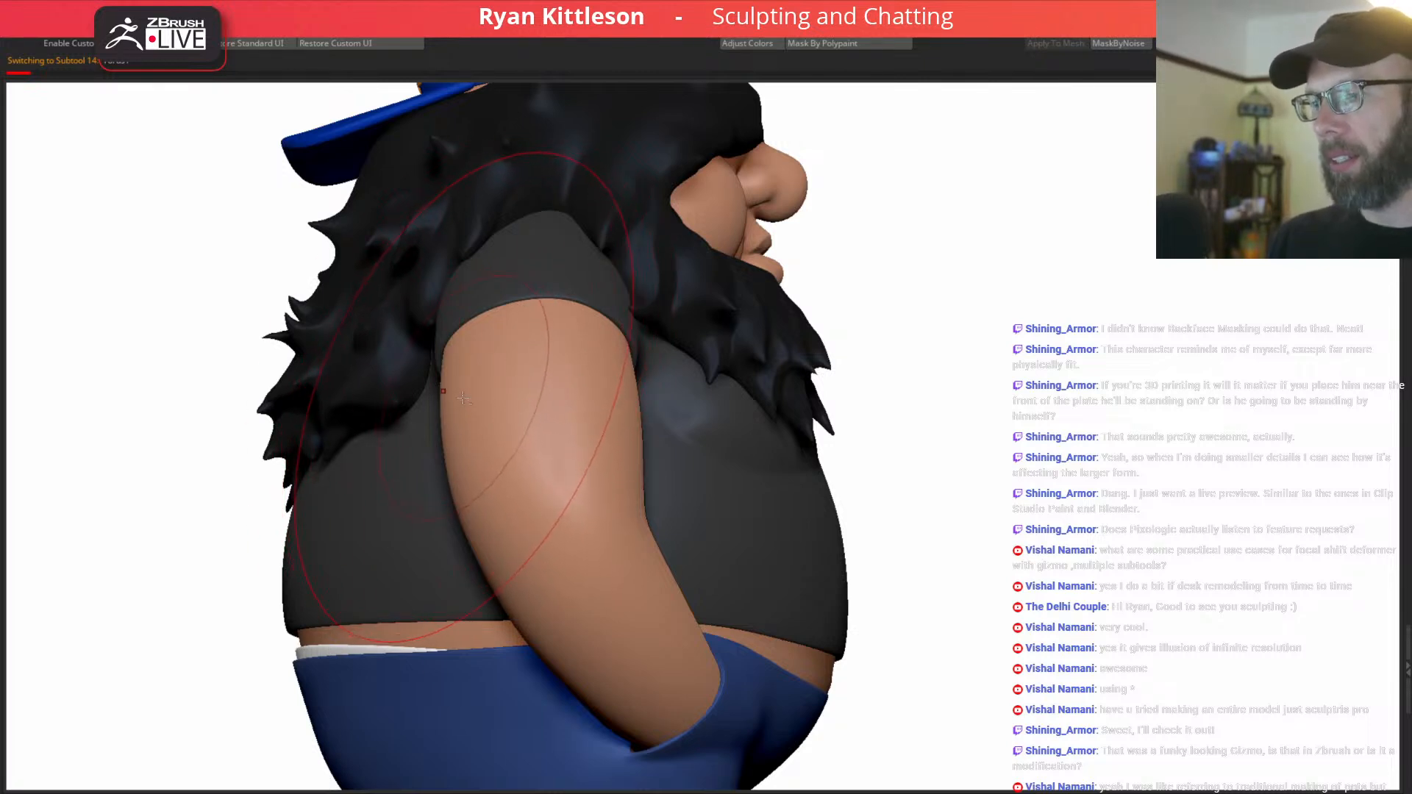
mouse_move(465, 398)
mouse_down()
mouse_move(360, 416)
mouse_move(925, 386)
mouse_move(720, 401)
mouse_move(872, 403)
mouse_move(487, 431)
mouse_up()
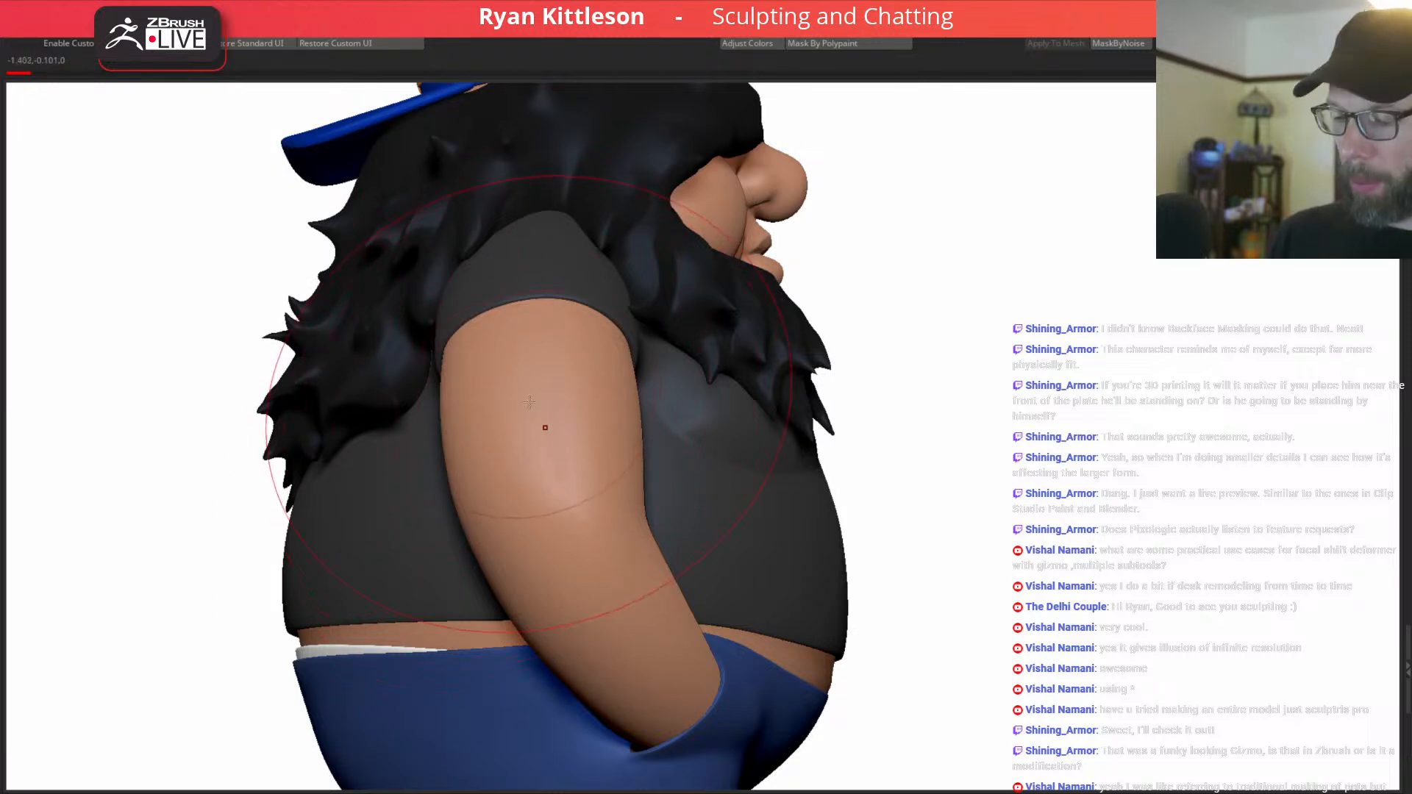
key(ctrl+z)
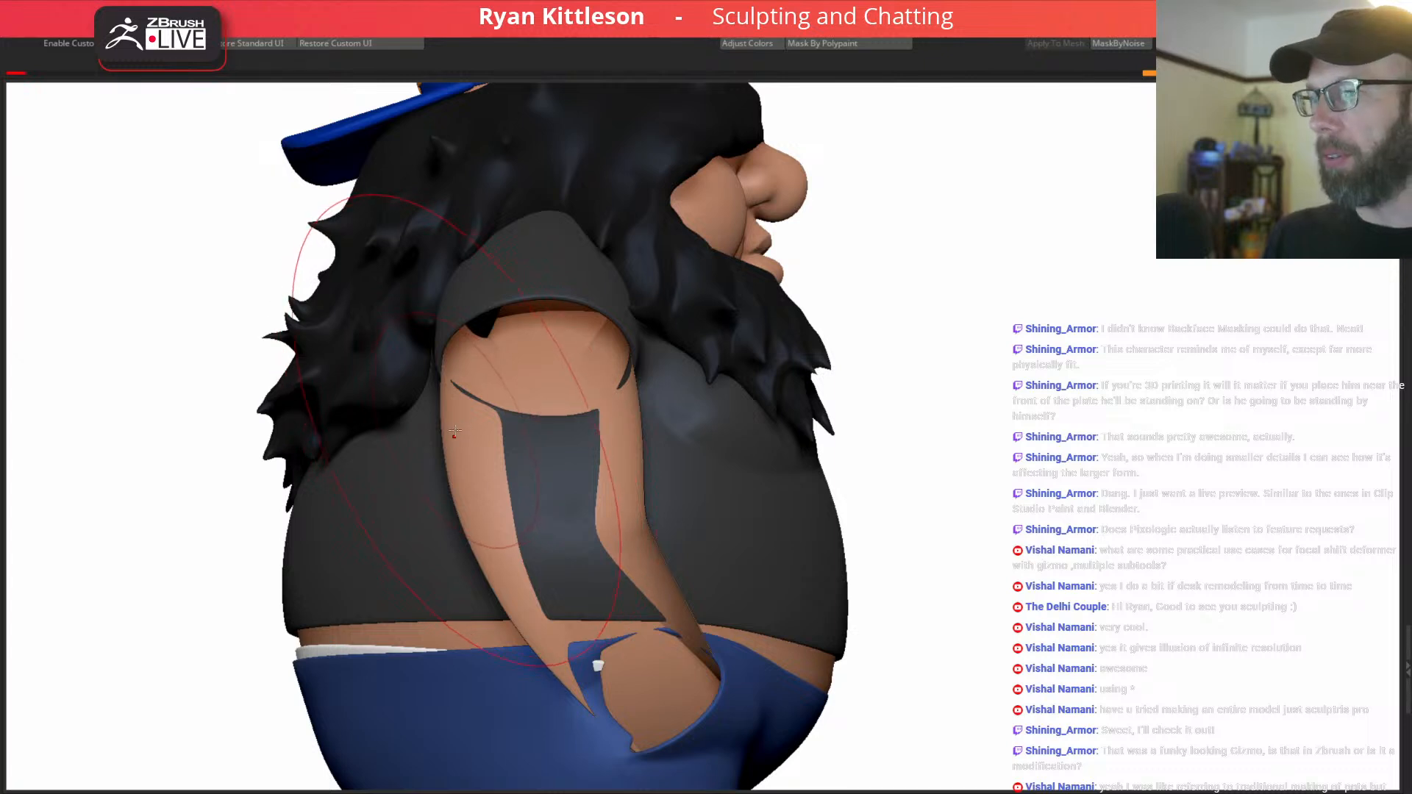
Try moving the upper arm forward, compare its earlier versions through the undo history, and undo the strokes.
drag(464, 432, 575, 423)
key(ctrl+z)
key(ctrl+z)
key(ctrl+z)
key(ctrl+shift+z)
key(ctrl+shift+z)
key(ctrl+z)
key(ctrl+z)
key(ctrl+z)
key(ctrl+z)
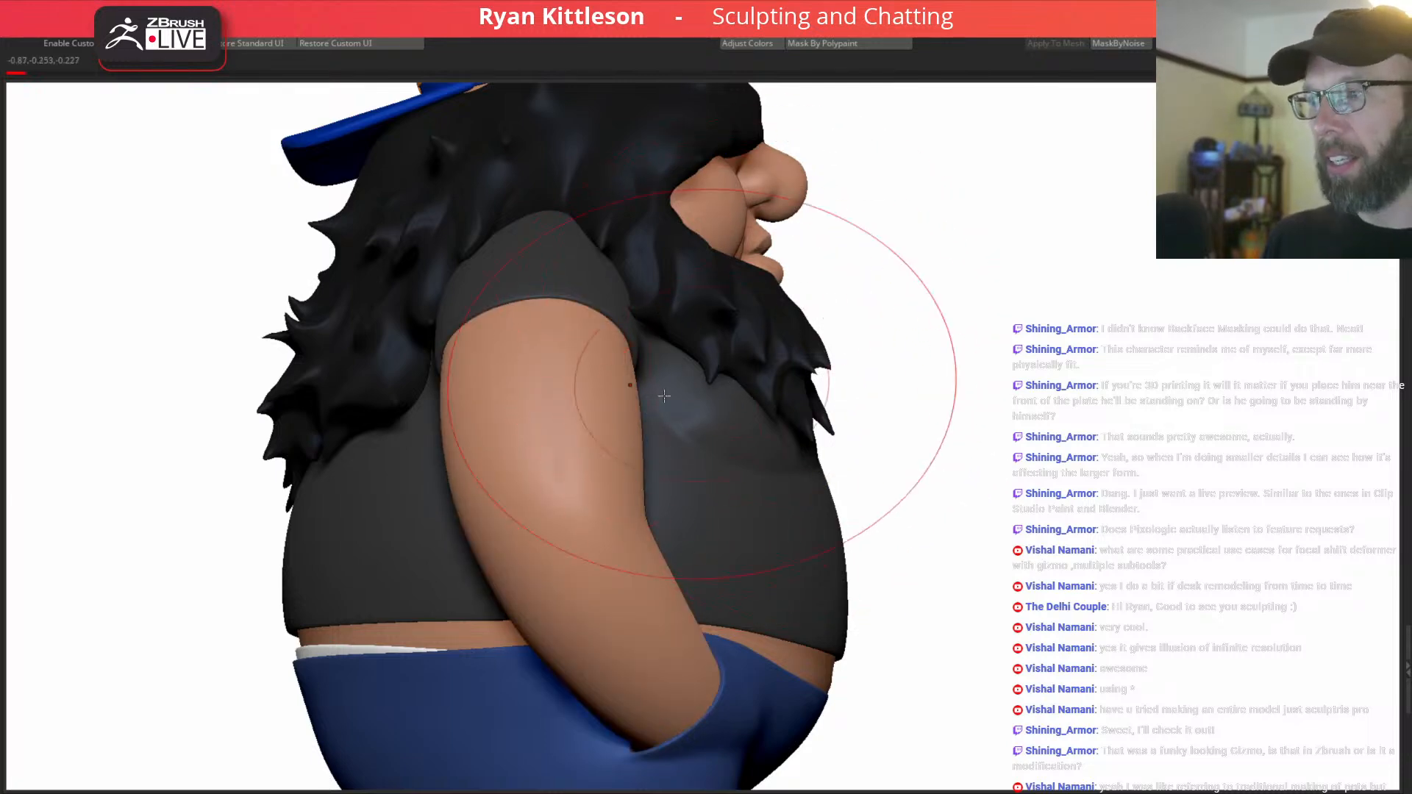
Isolate the head and compare it with the pixel-art reference image.
drag(898, 447, 846, 449)
mouse_move(881, 496)
right_down()
mouse_move(806, 390)
mouse_move(831, 478)
mouse_move(884, 491)
mouse_move(691, 322)
mouse_move(681, 453)
mouse_move(769, 439)
mouse_move(678, 443)
mouse_move(739, 401)
mouse_move(706, 391)
right_up()
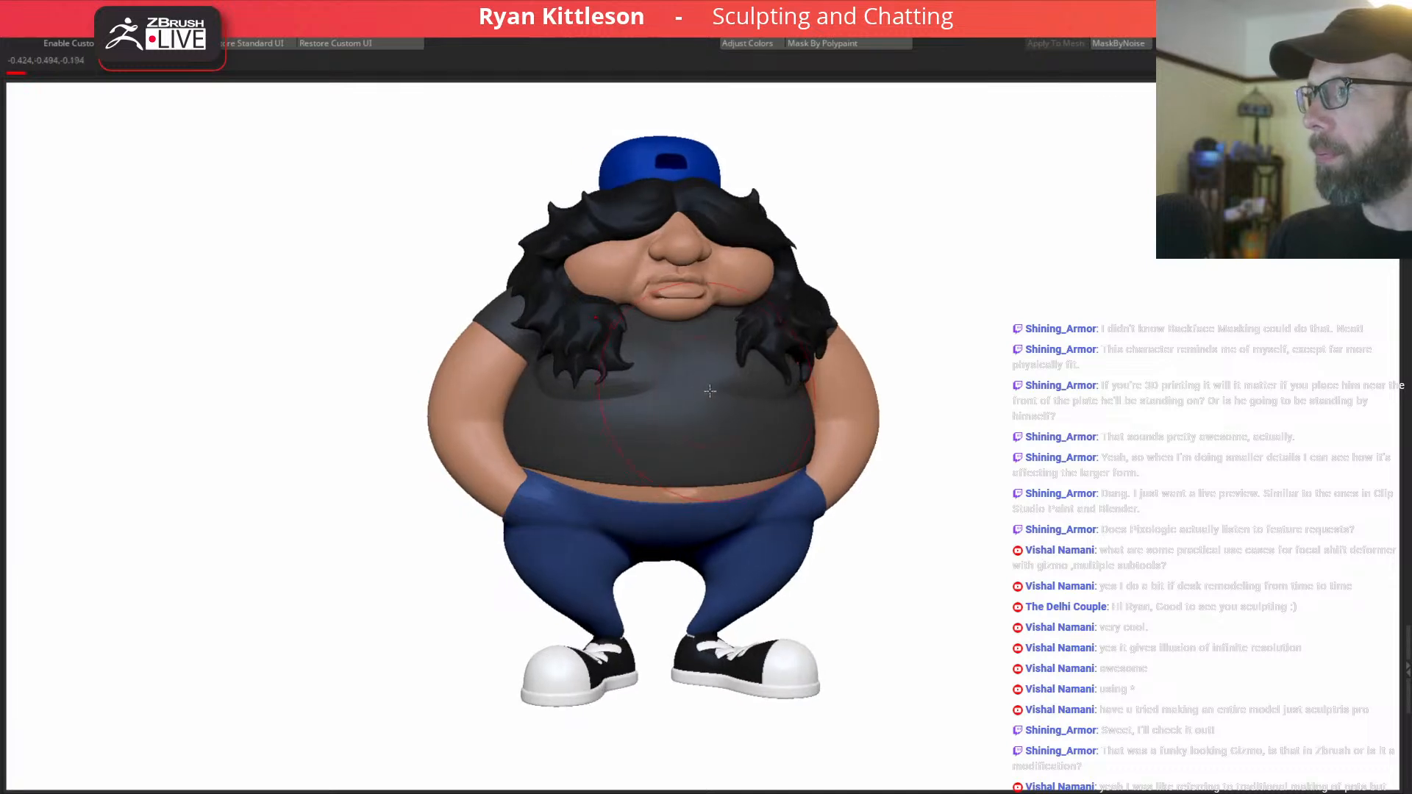
right_drag(758, 338, 724, 318)
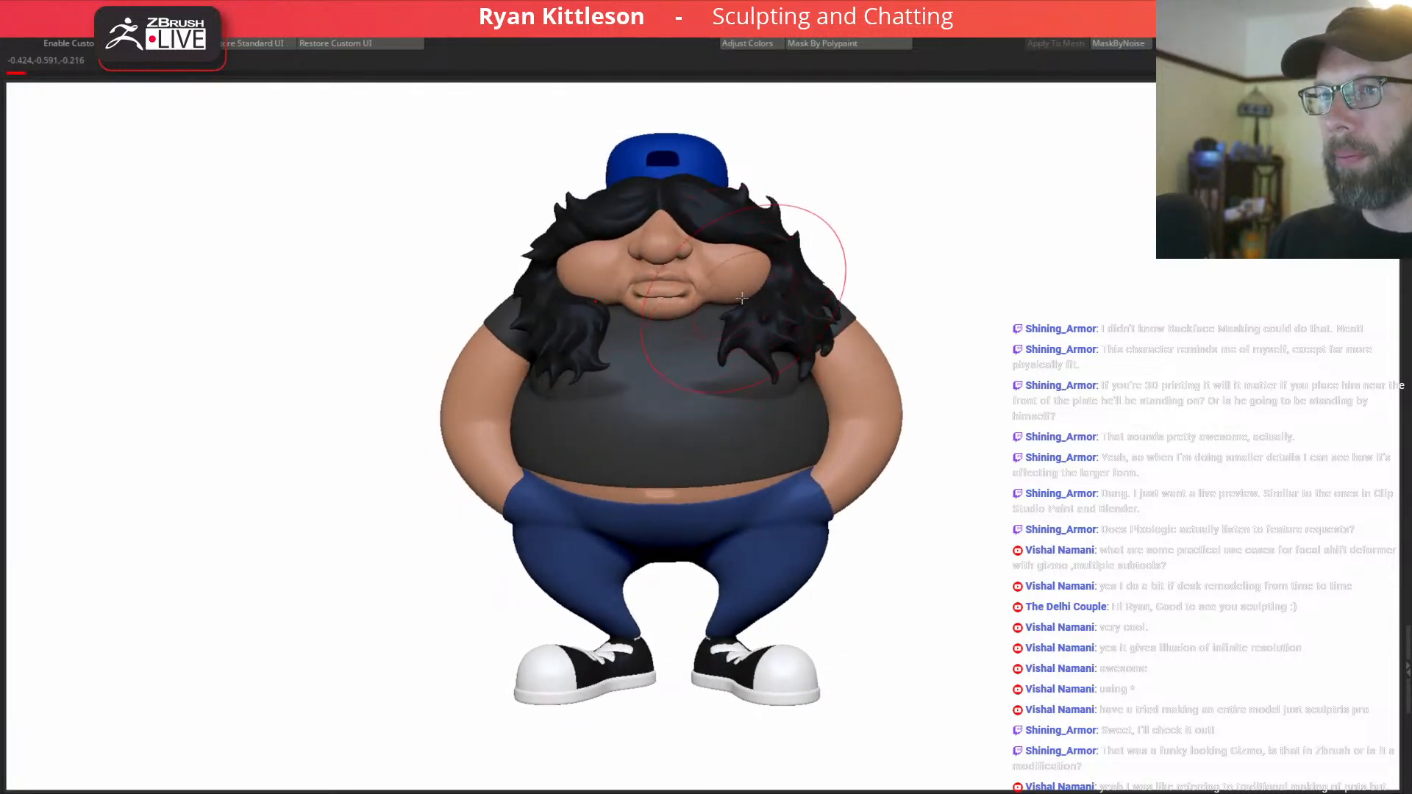
mouse_move(738, 295)
right_down()
mouse_move(769, 301)
mouse_move(715, 303)
mouse_move(628, 263)
mouse_move(742, 238)
mouse_move(724, 241)
right_up()
alt+click(622, 265)
key(alt+s)
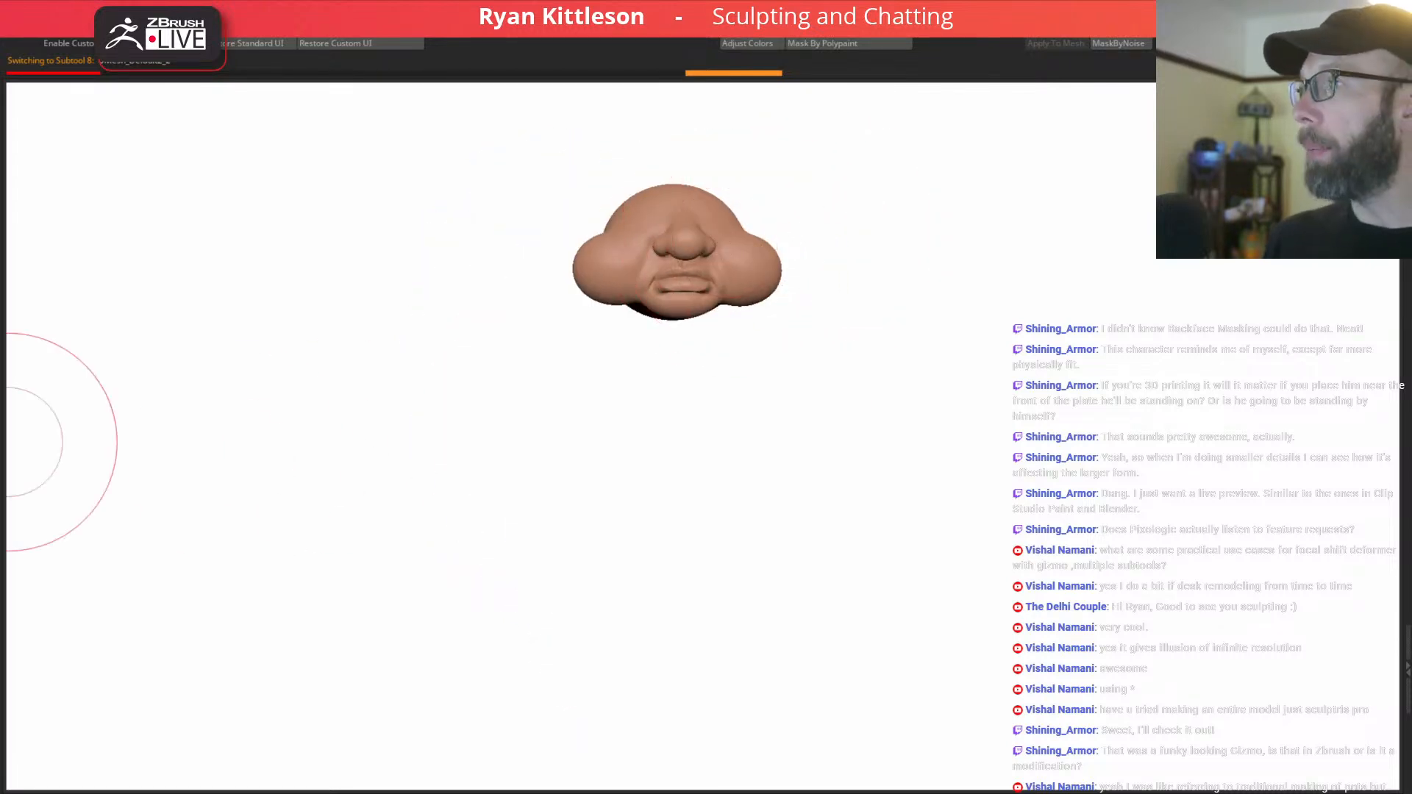
drag(0, 165, 625, 133)
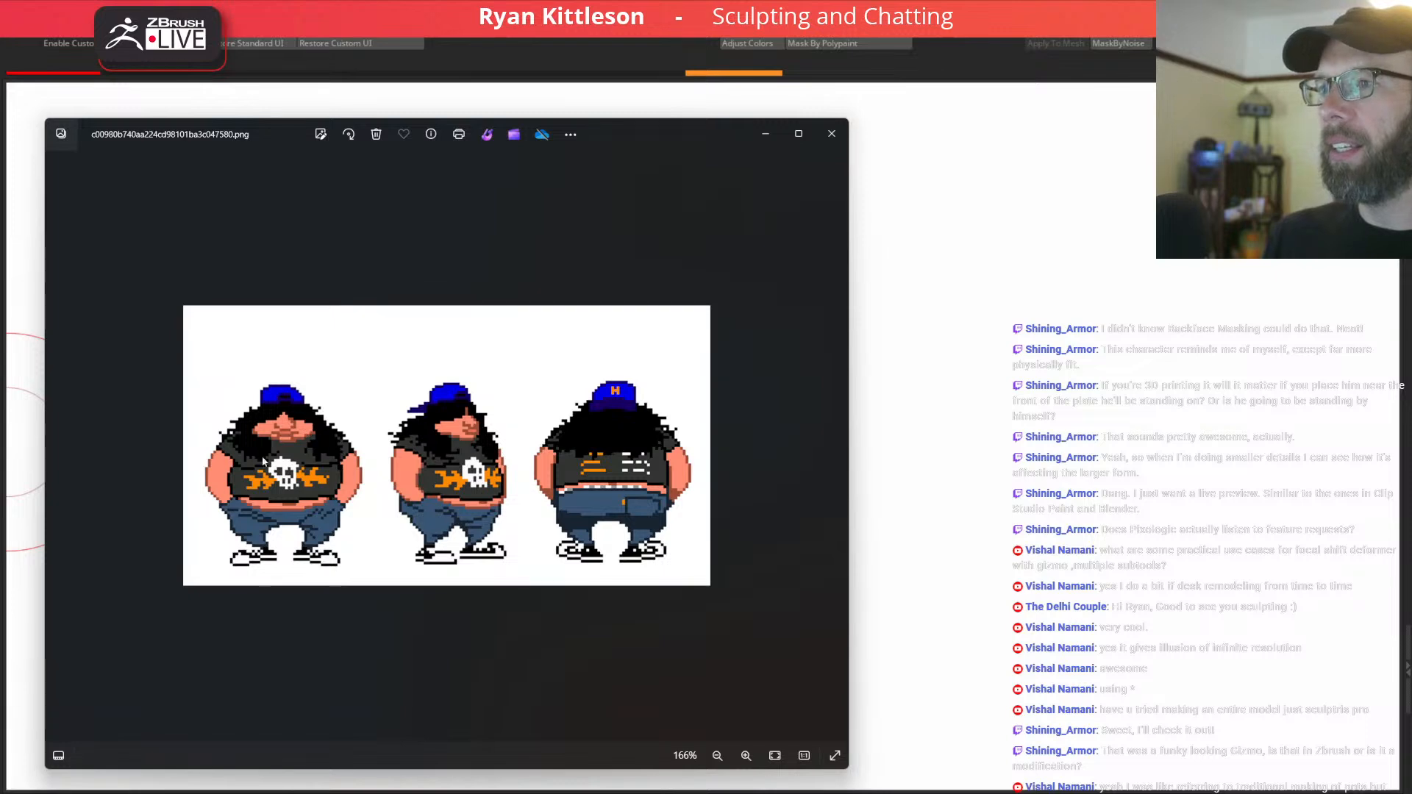
drag(668, 131, 0, 188)
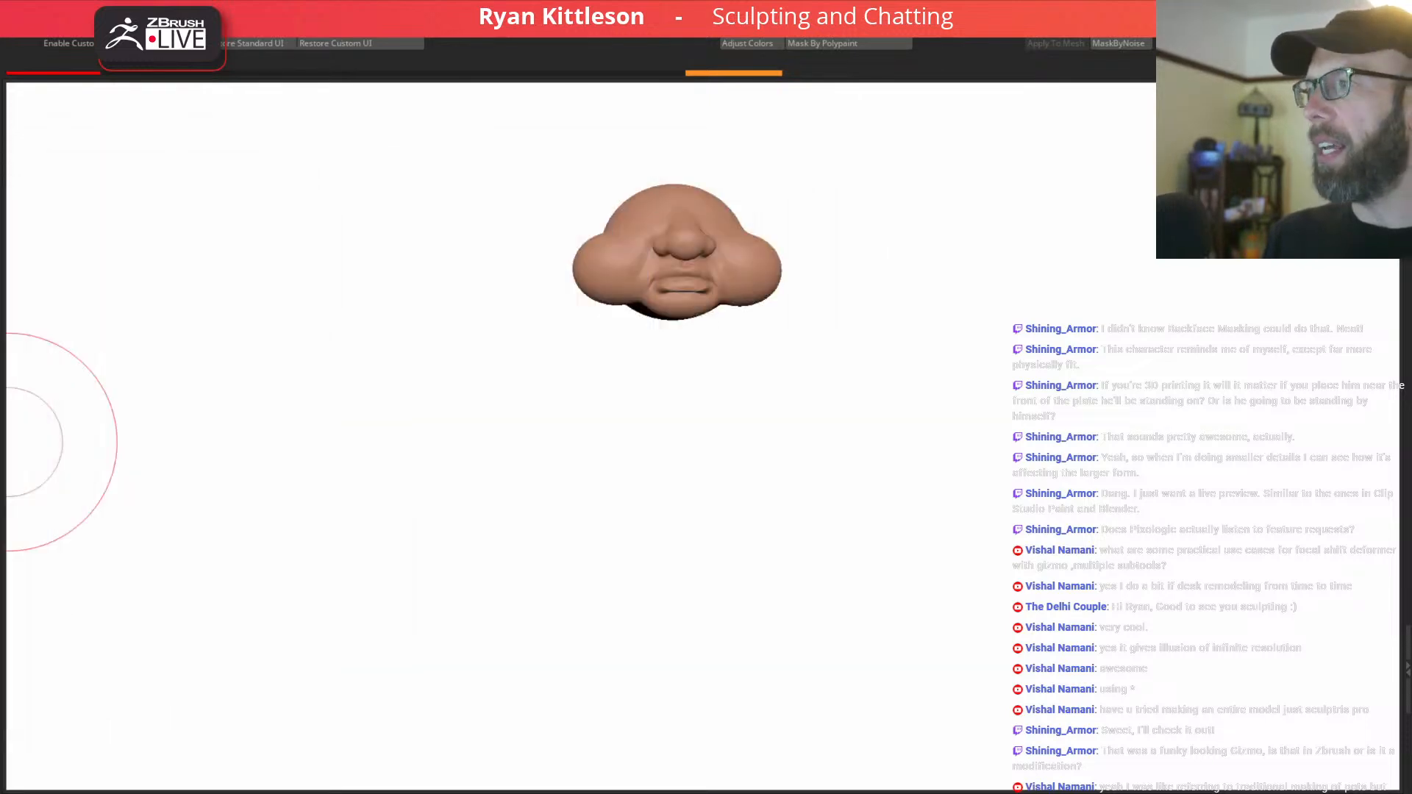
right_drag(690, 181, 694, 215)
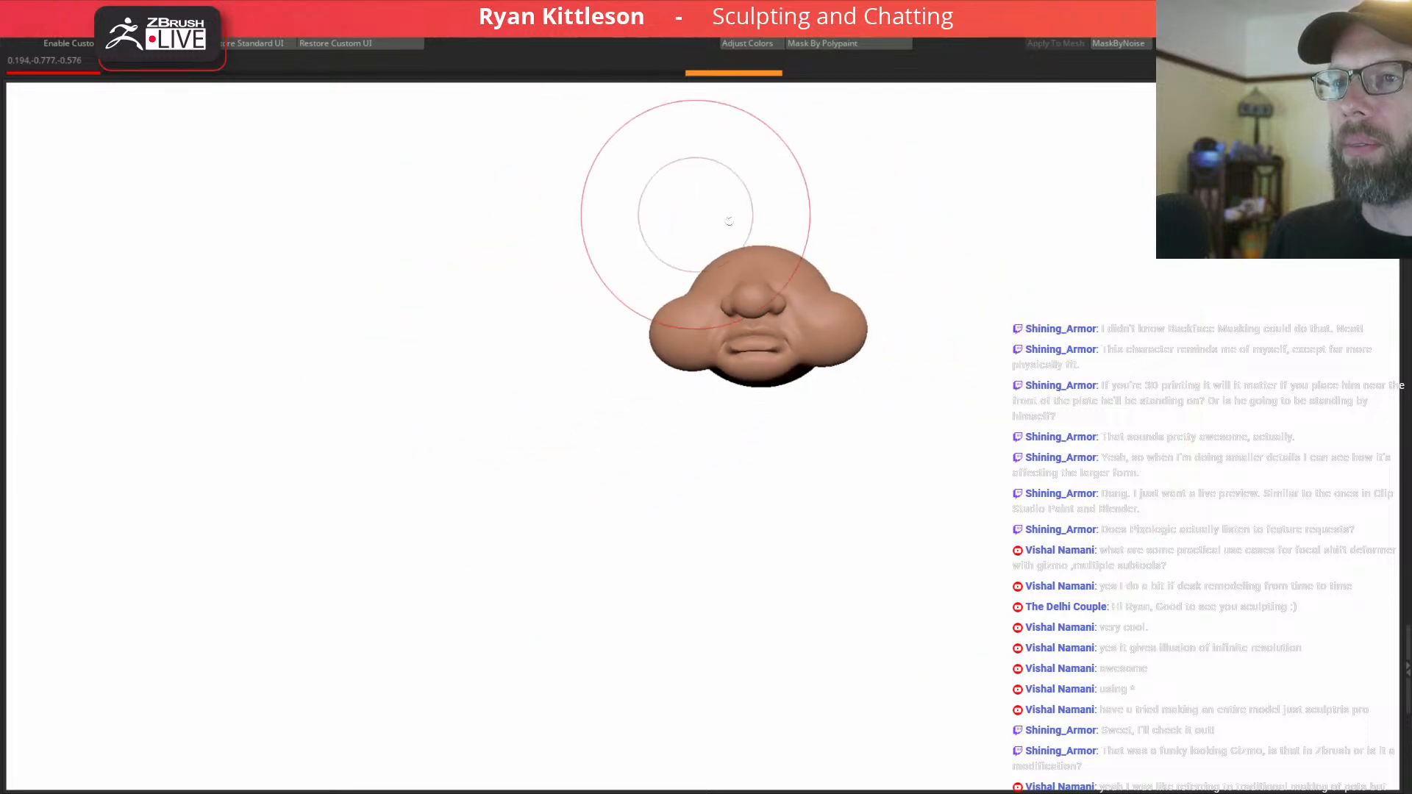
Show the rest of the character again and examine its overall silhouette from several sides.
key(alt+shift+s)
mouse_move(824, 319)
right_down()
mouse_move(761, 342)
mouse_move(648, 344)
mouse_move(835, 327)
mouse_move(670, 316)
right_up()
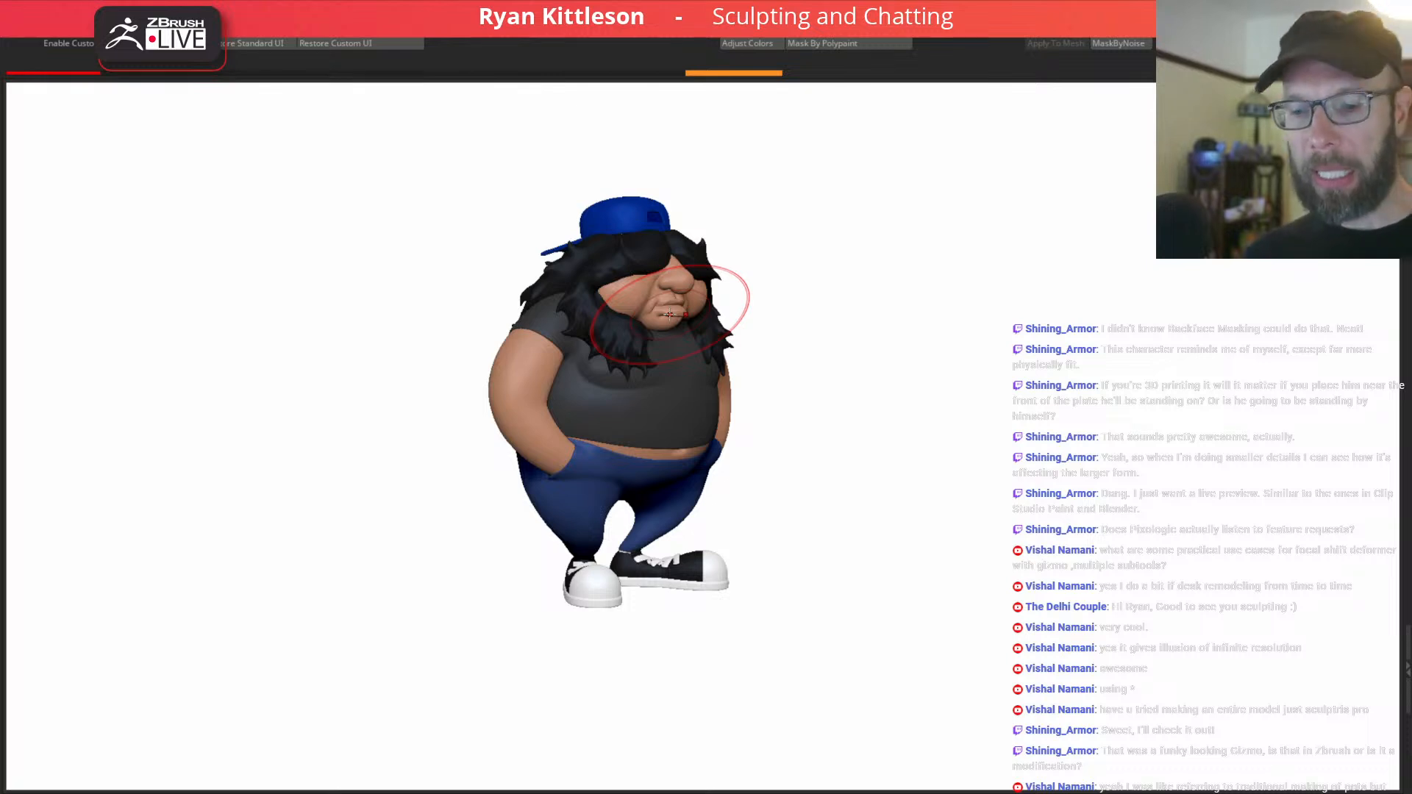
drag(835, 451, 774, 396)
shift+right_drag(680, 398, 463, 398)
right_drag(640, 408, 731, 374)
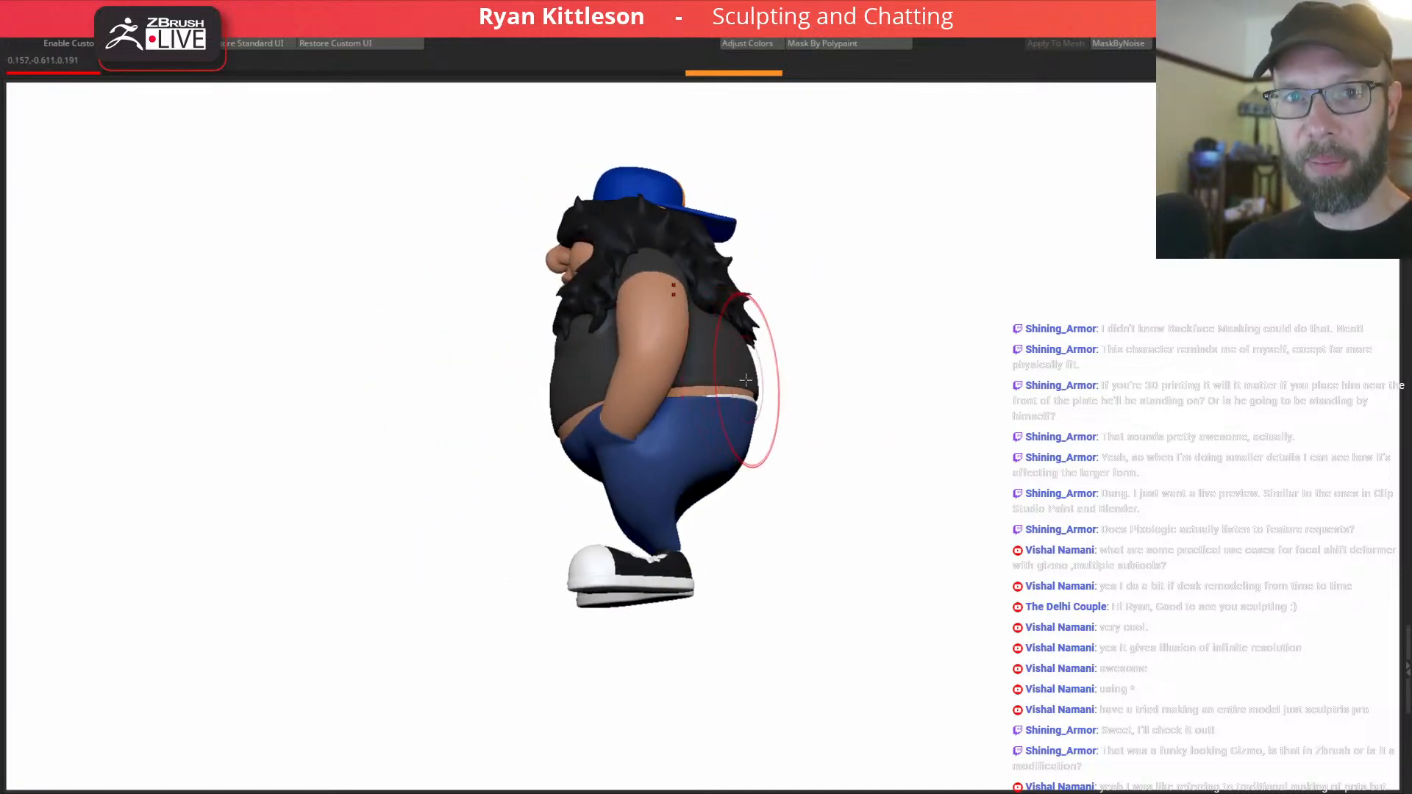